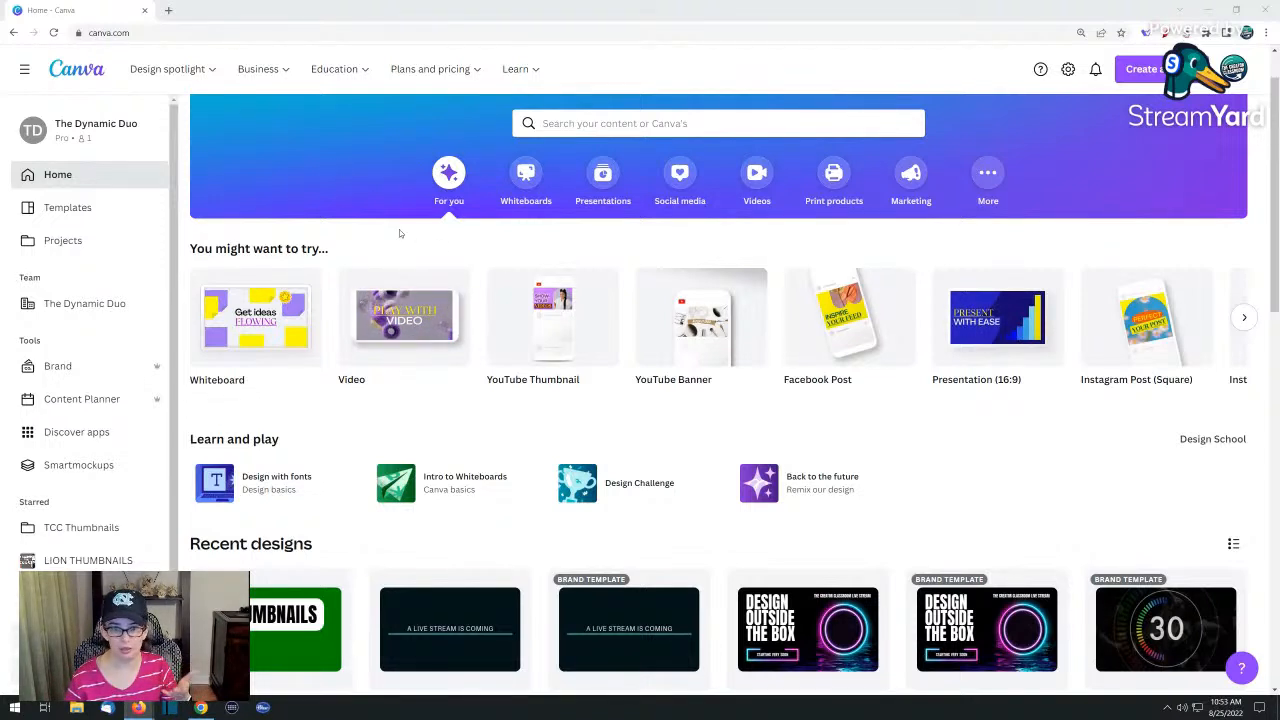
Create a blank Video design and place the pink dress photo from the Background Removal Live Stream folder on the page's left part
mouse_move(386, 338)
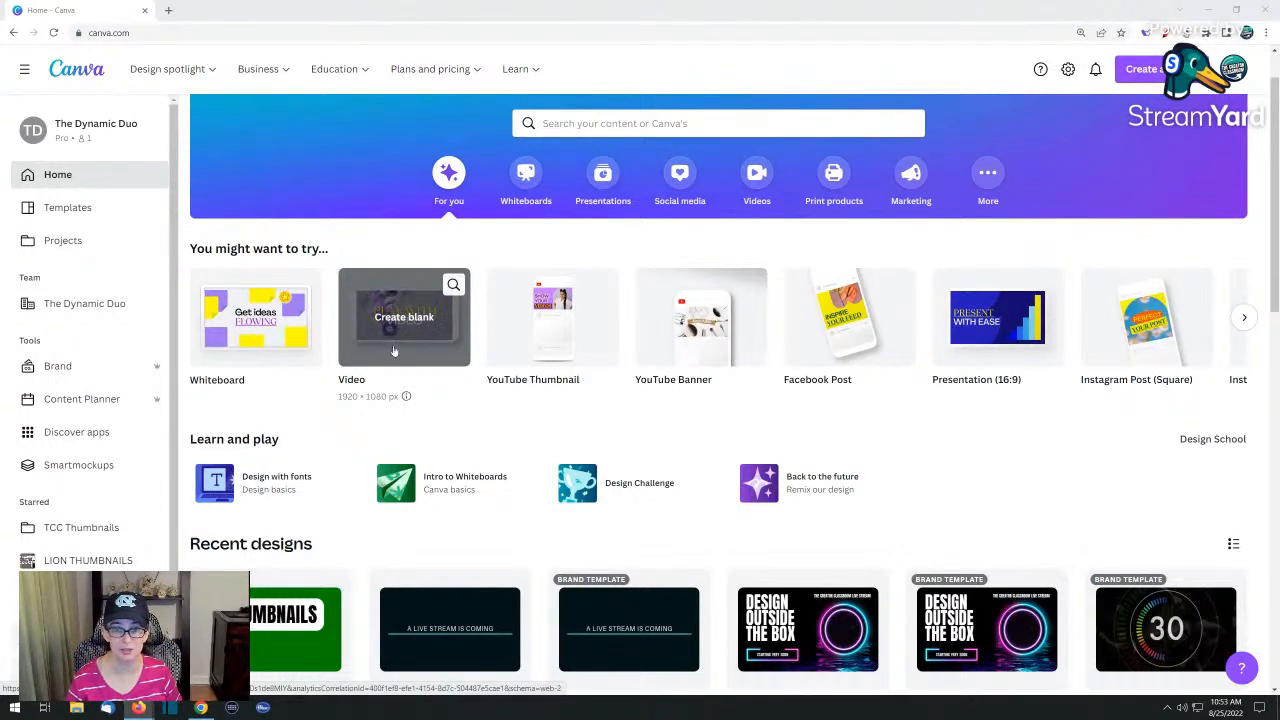
click(390, 322)
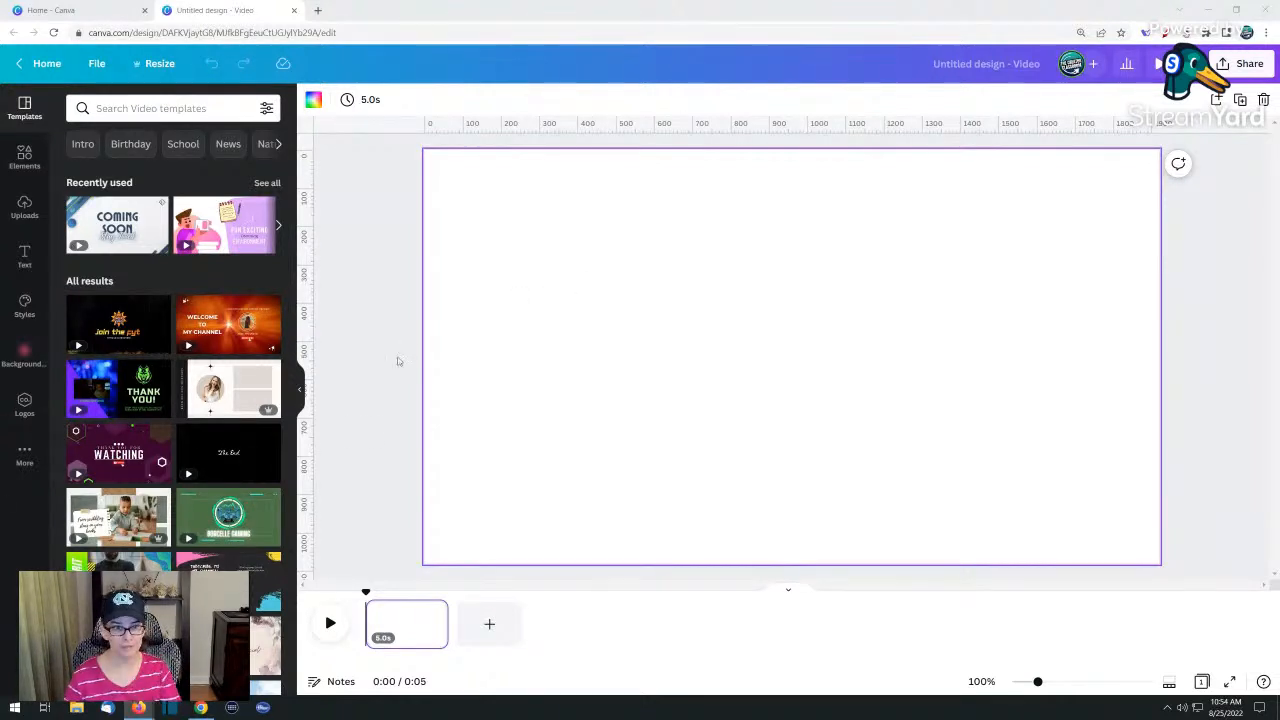
click(22, 350)
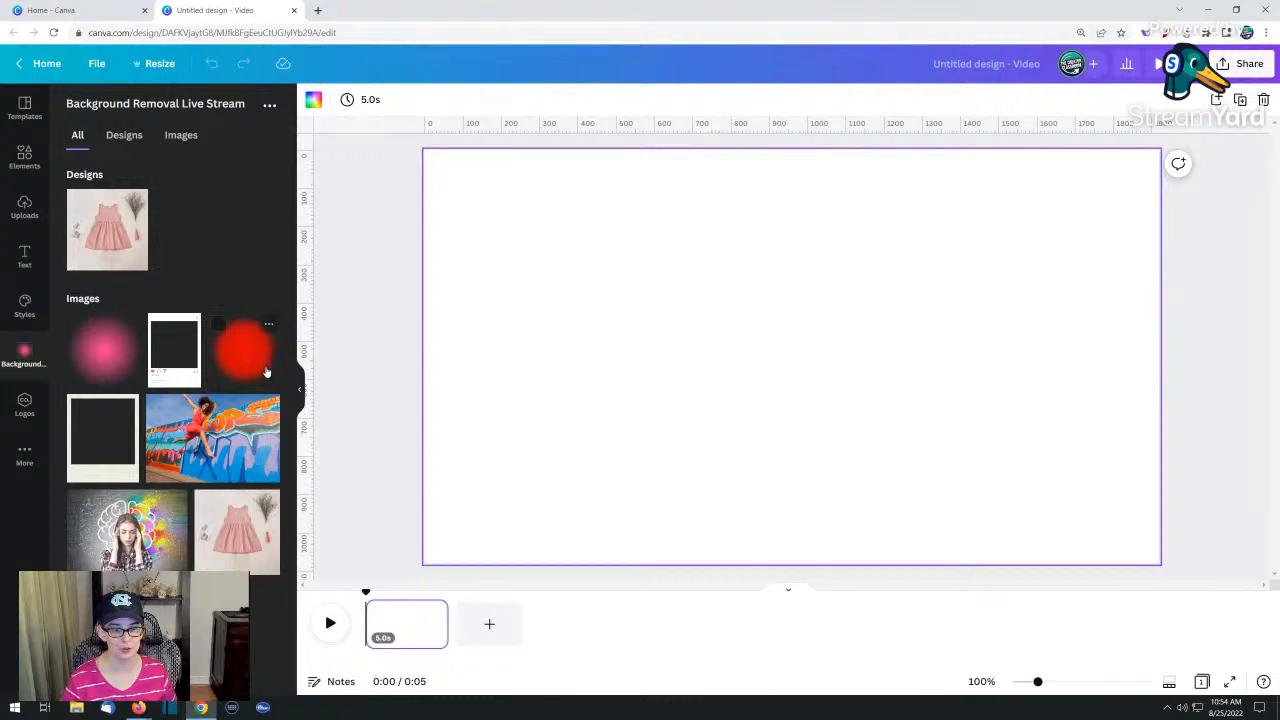
click(229, 529)
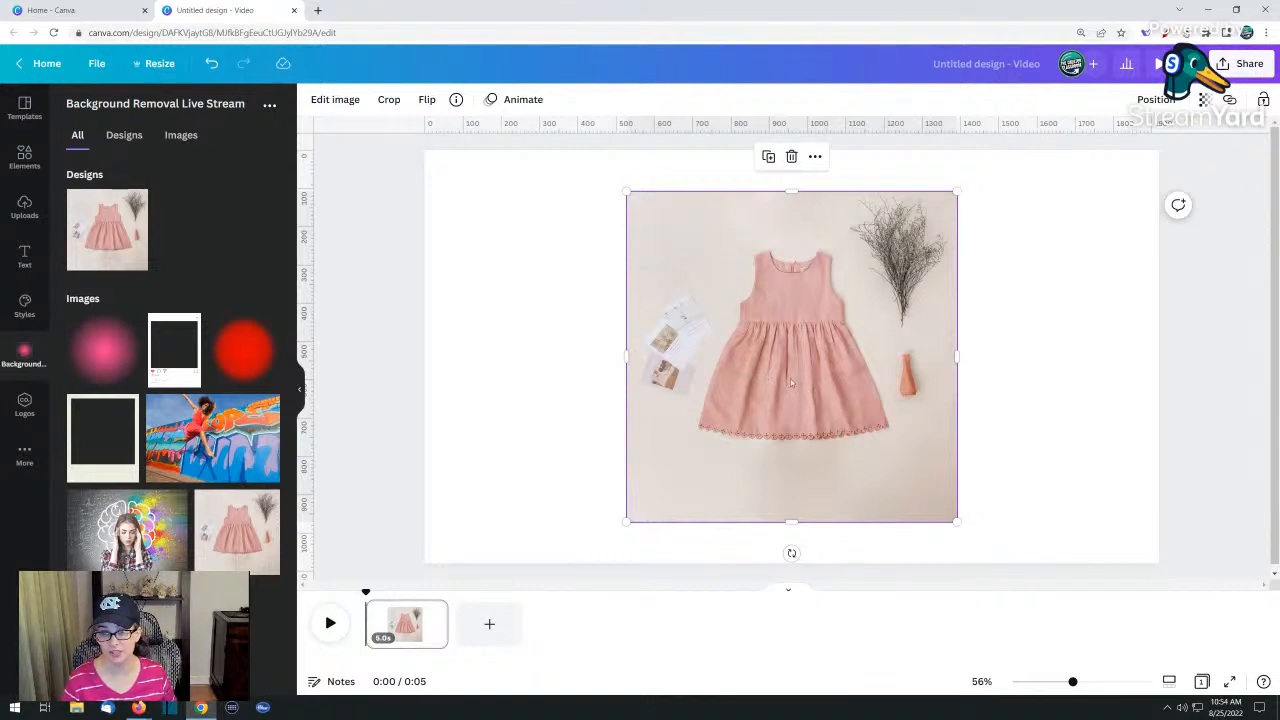
drag(789, 378, 624, 365)
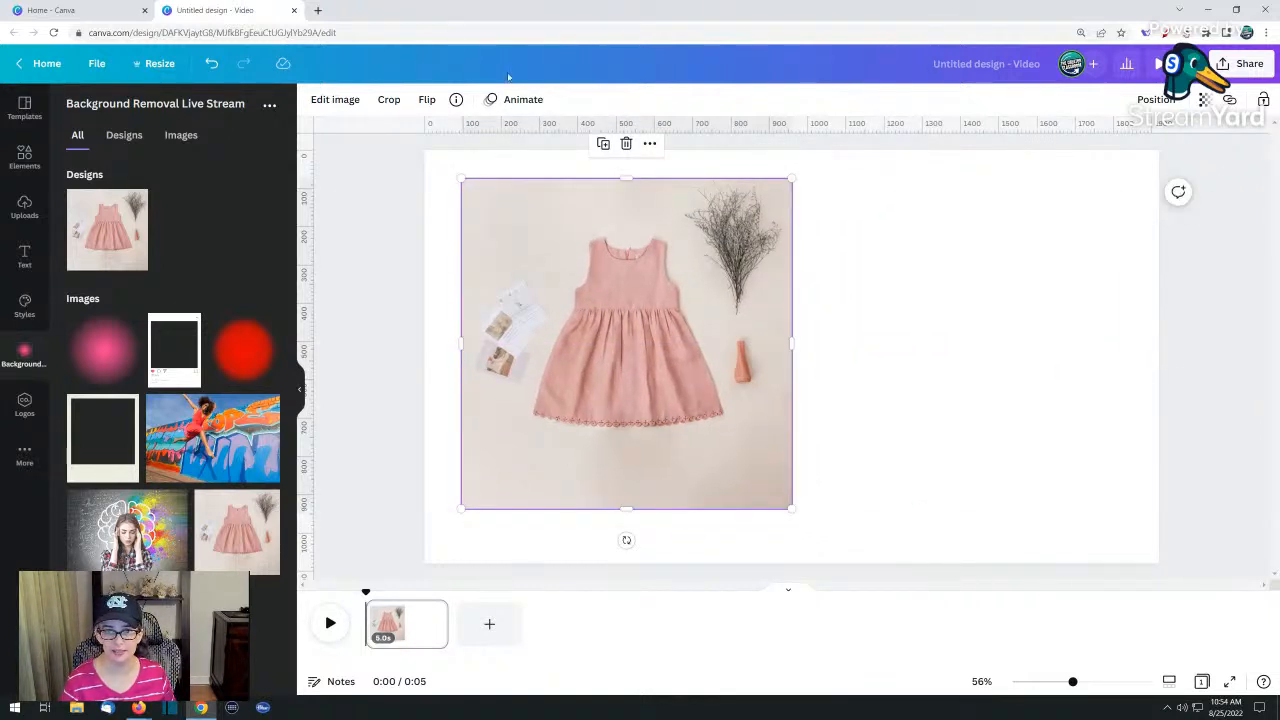
Look up the dress photo's title and details, both on the canvas and in its source folder
click(455, 99)
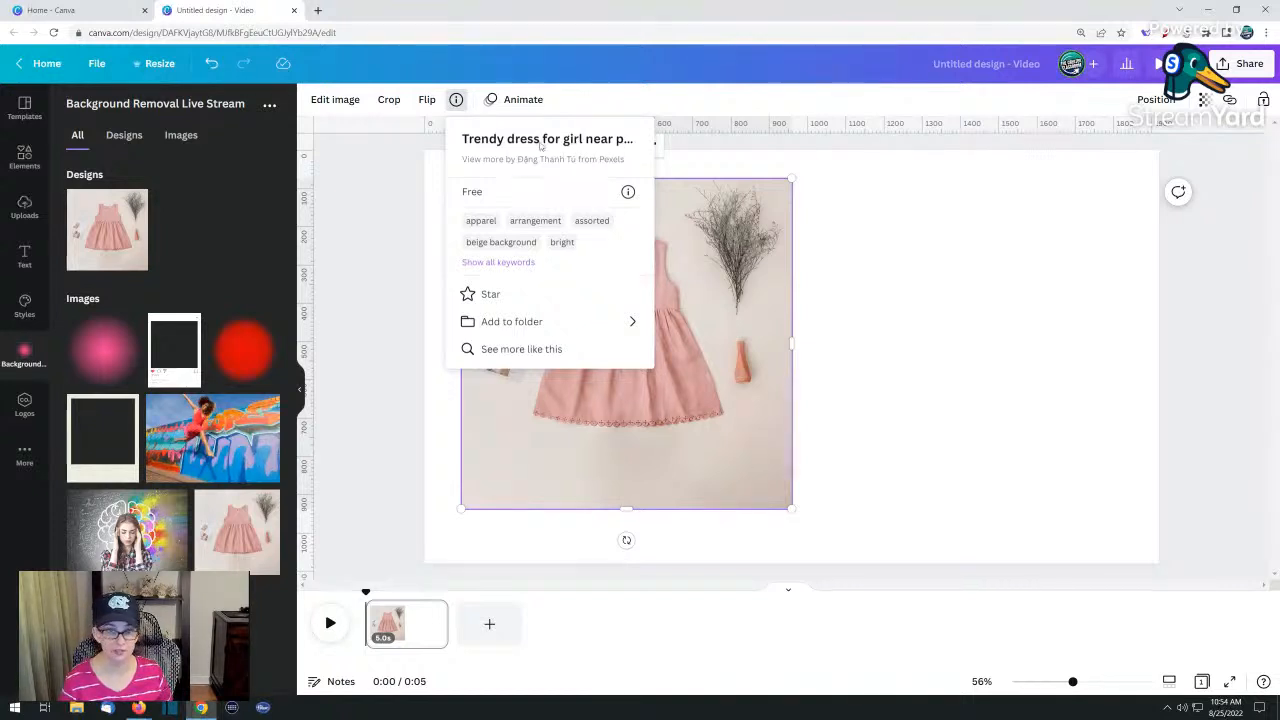
click(699, 283)
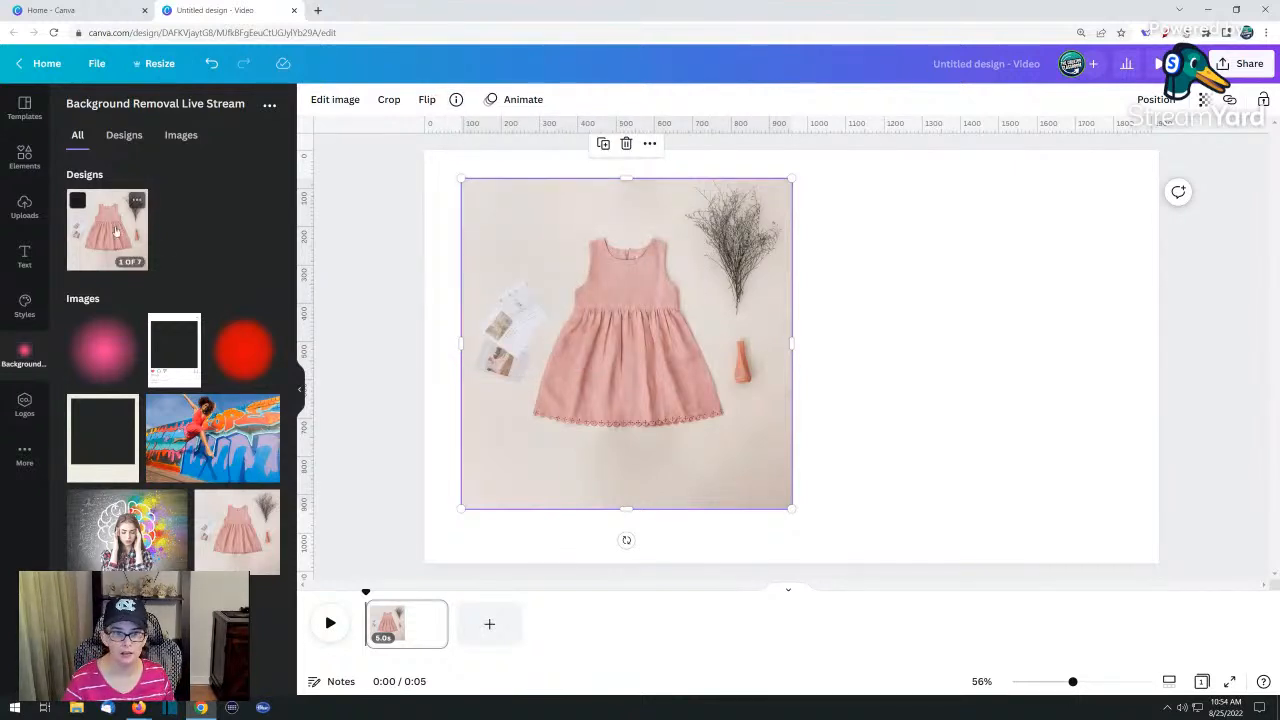
click(268, 502)
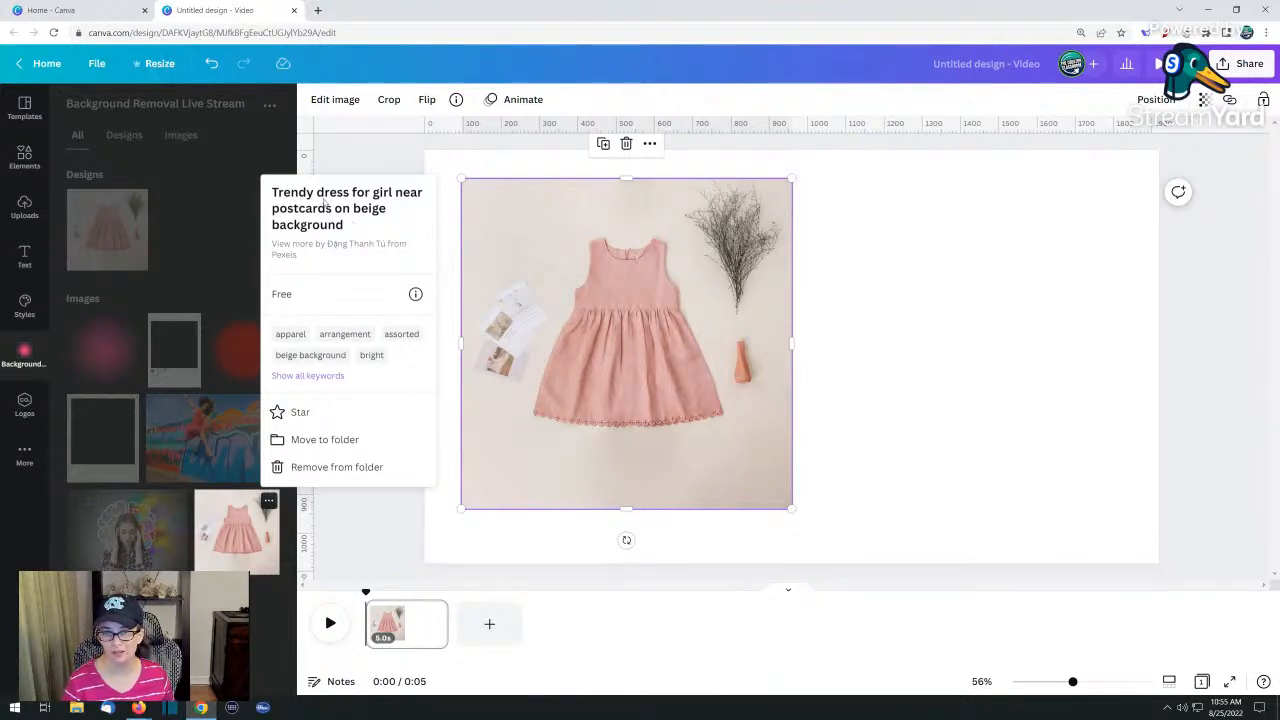
click(22, 158)
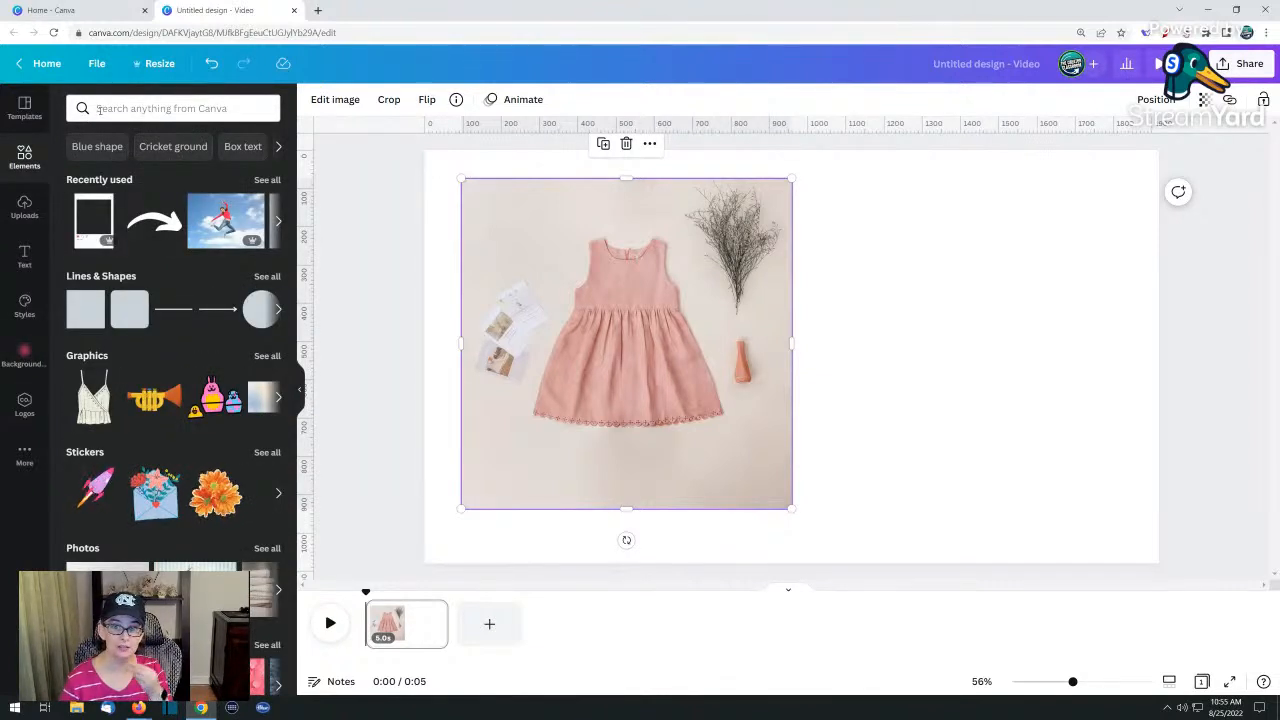
click(407, 330)
click(549, 346)
click(375, 309)
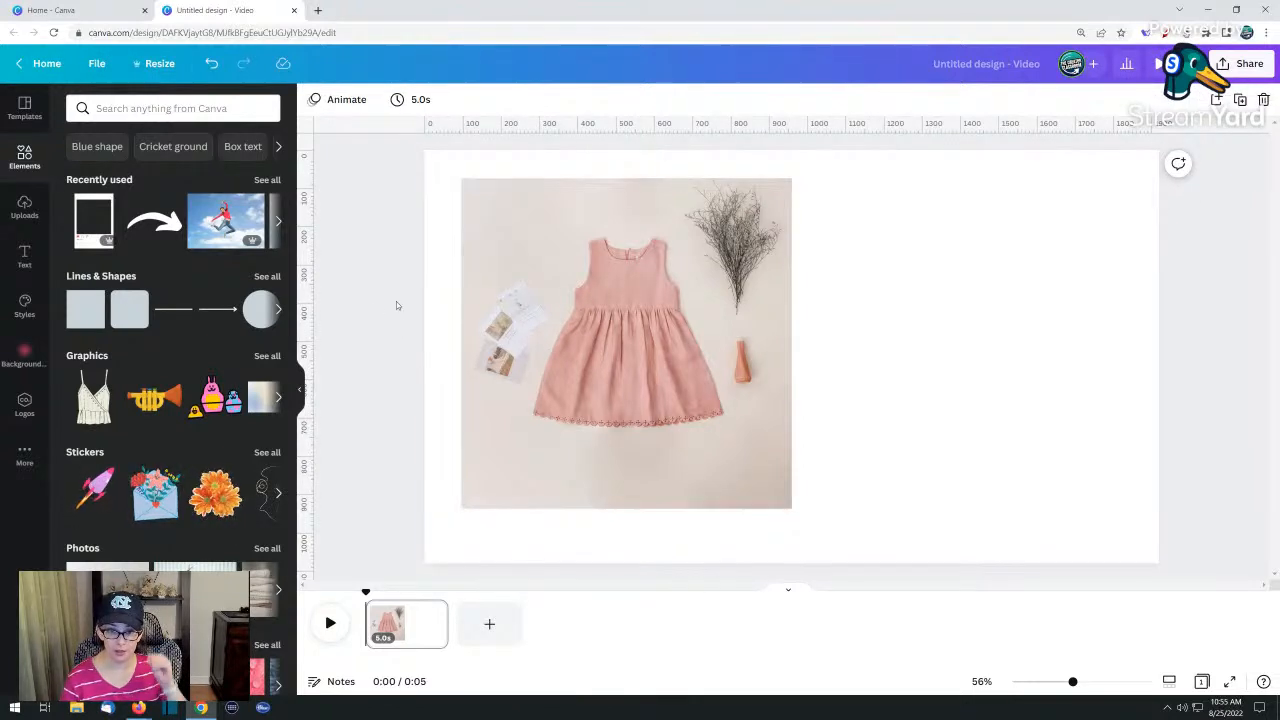
Align the dress photo with the page's upper-left corner and duplicate it, placing the copy beside the original
click(612, 331)
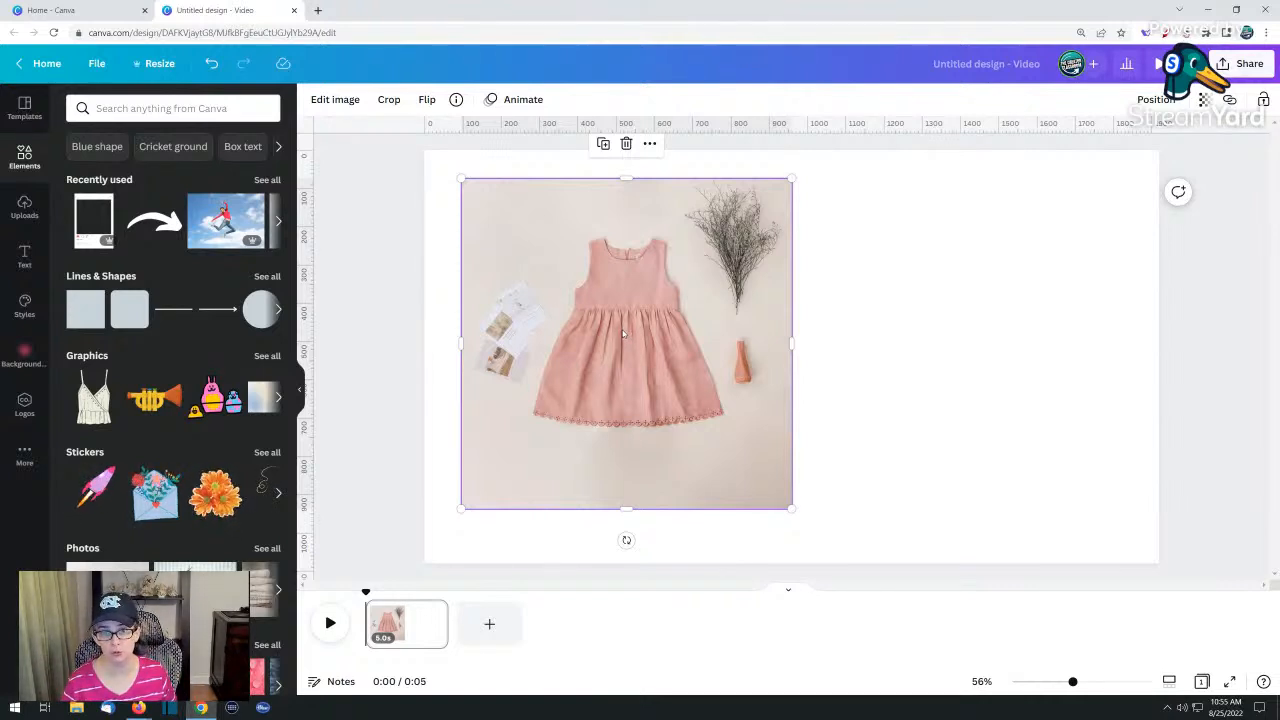
drag(623, 333, 587, 305)
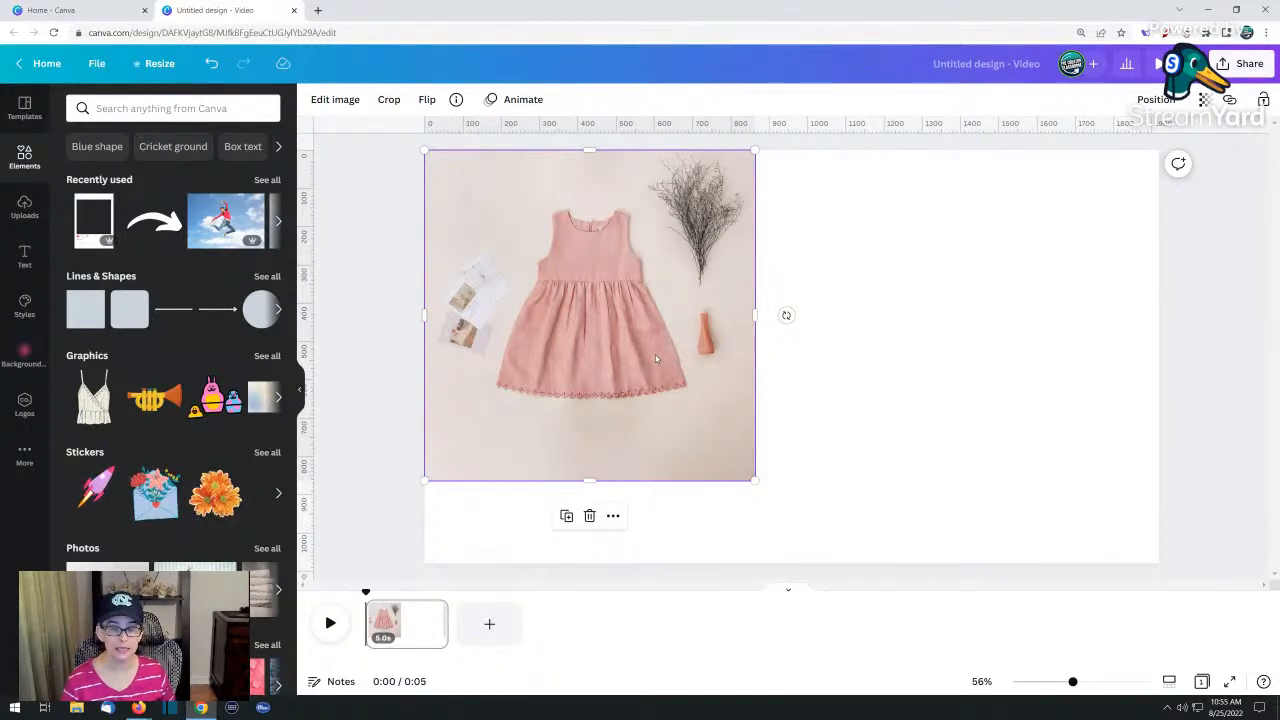
click(570, 518)
drag(609, 372, 941, 374)
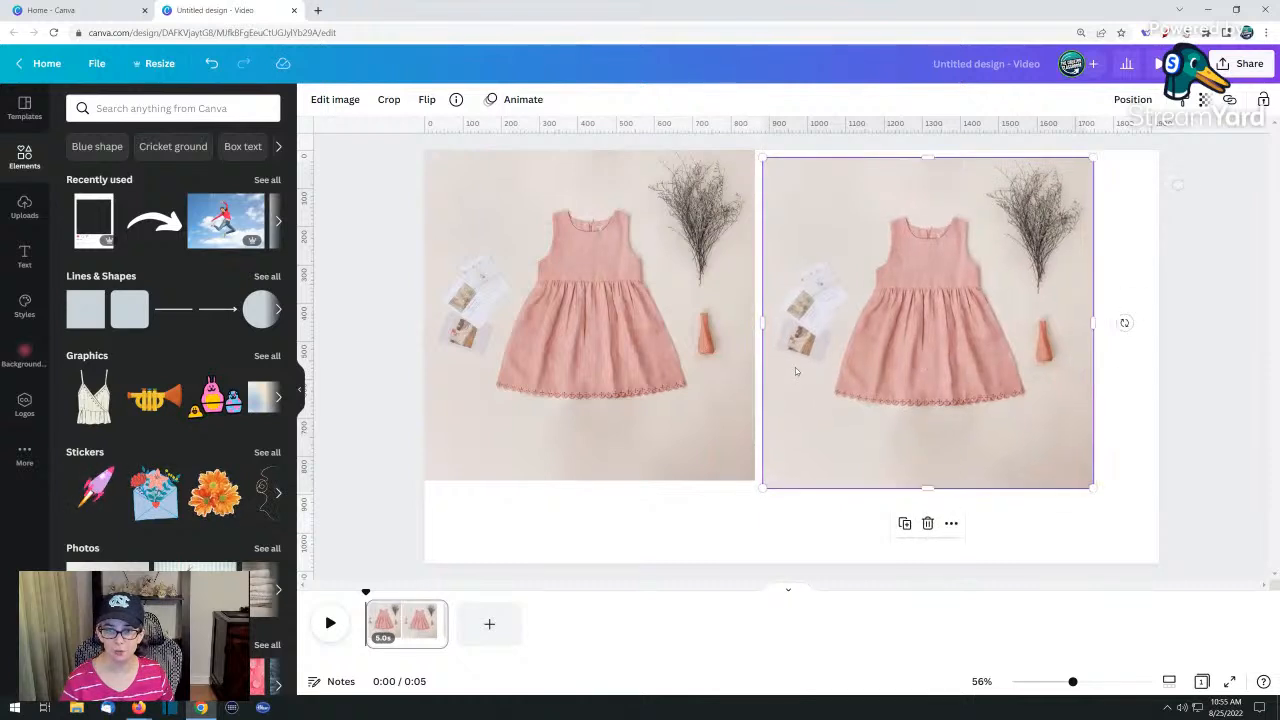
Stack the duplicated dress photo exactly over the original
click(605, 318)
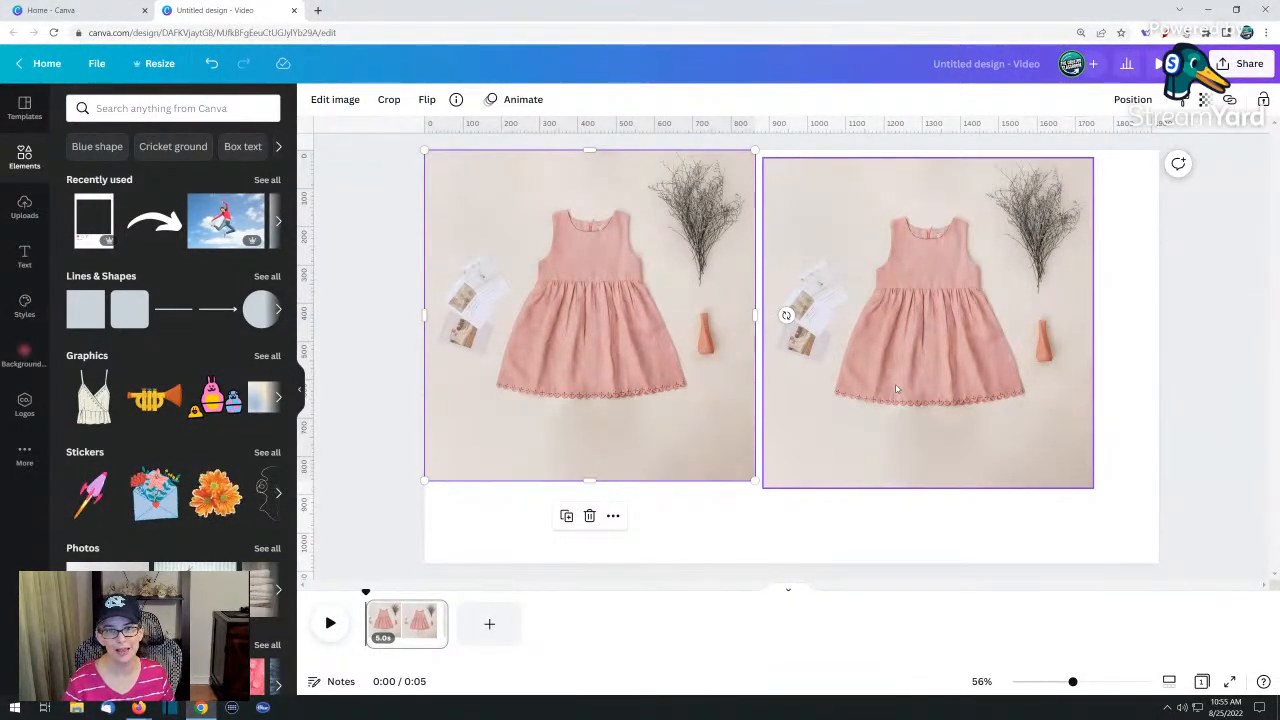
click(923, 388)
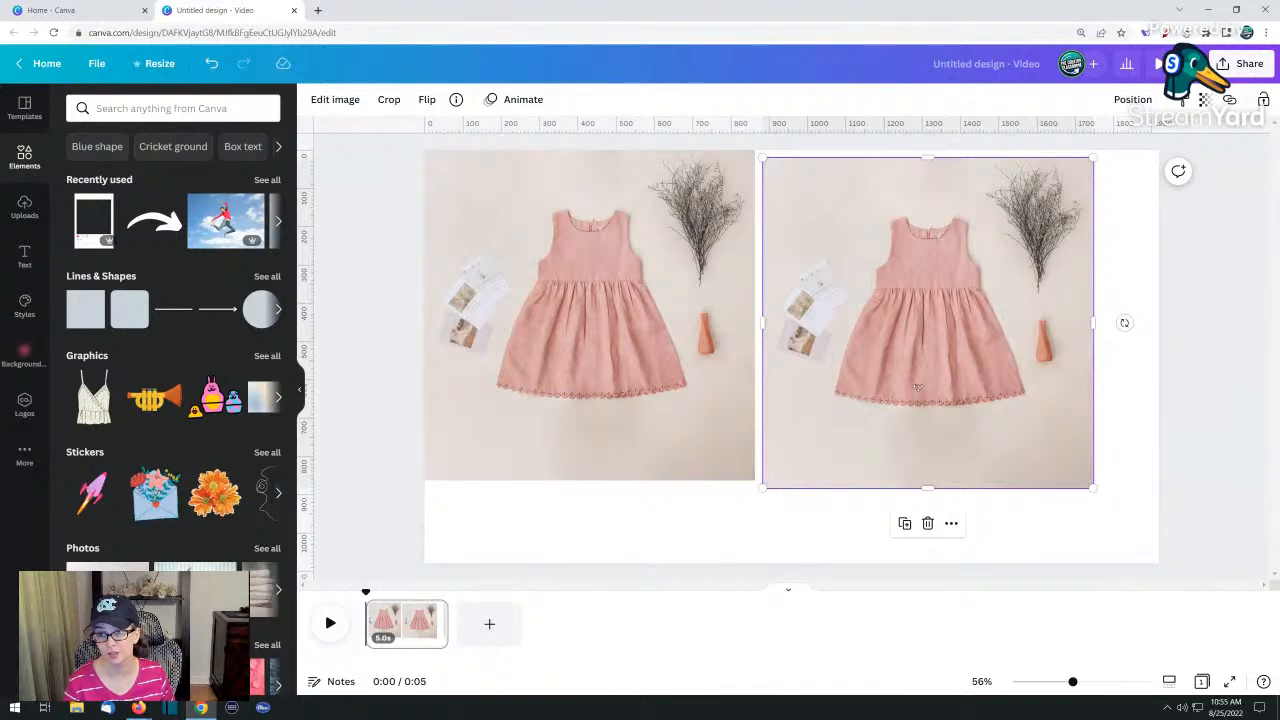
drag(917, 387, 604, 375)
click(853, 397)
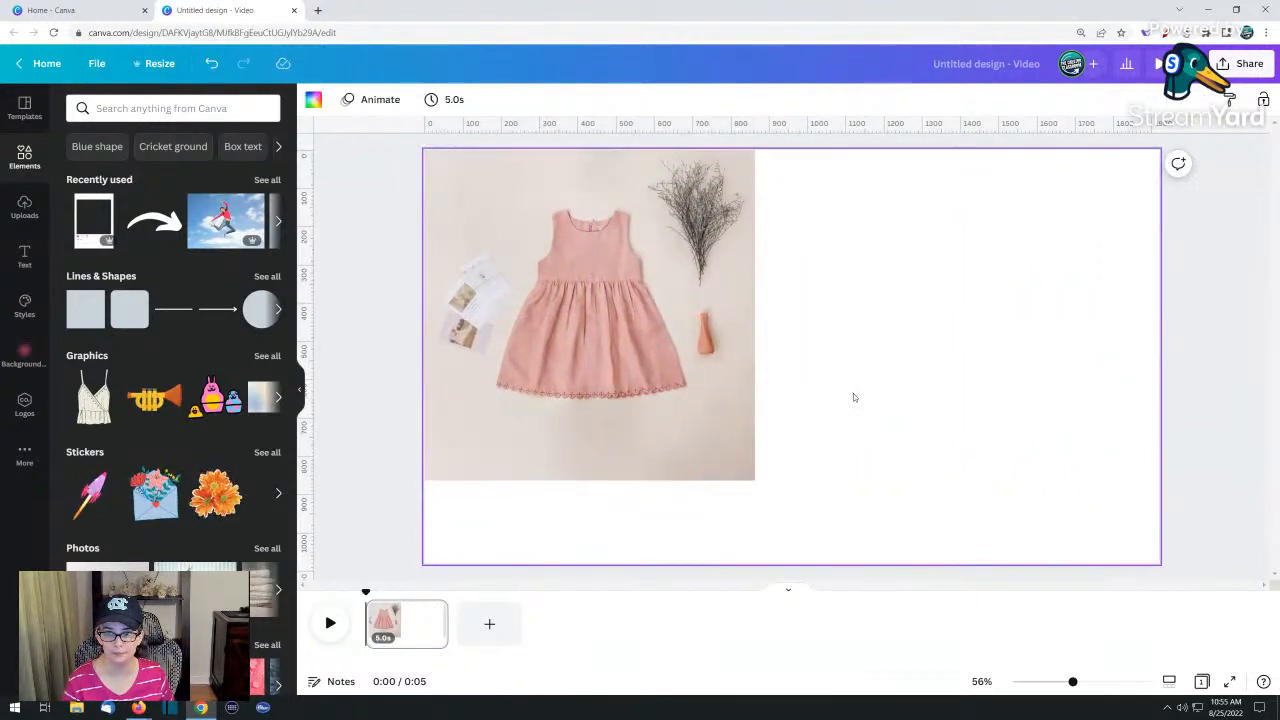
Crop the top copy's left and right sides closer to the dress, to about 600 px wide
click(583, 374)
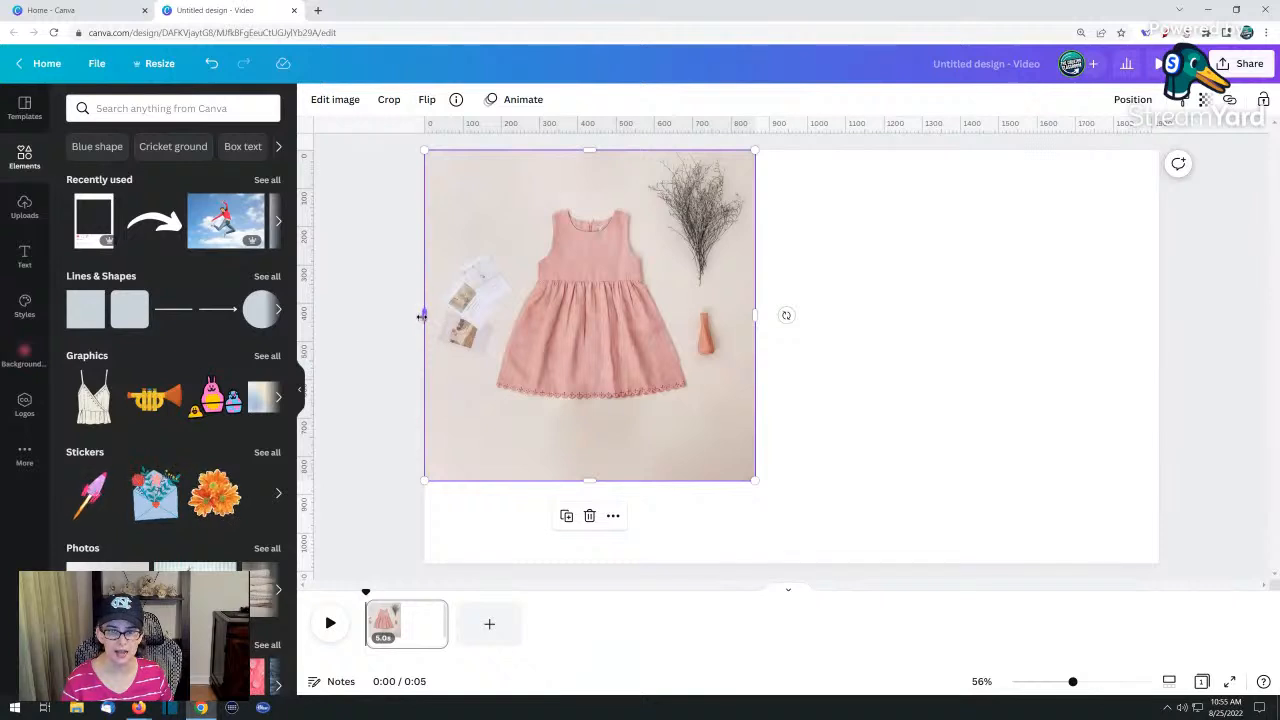
drag(422, 316, 476, 316)
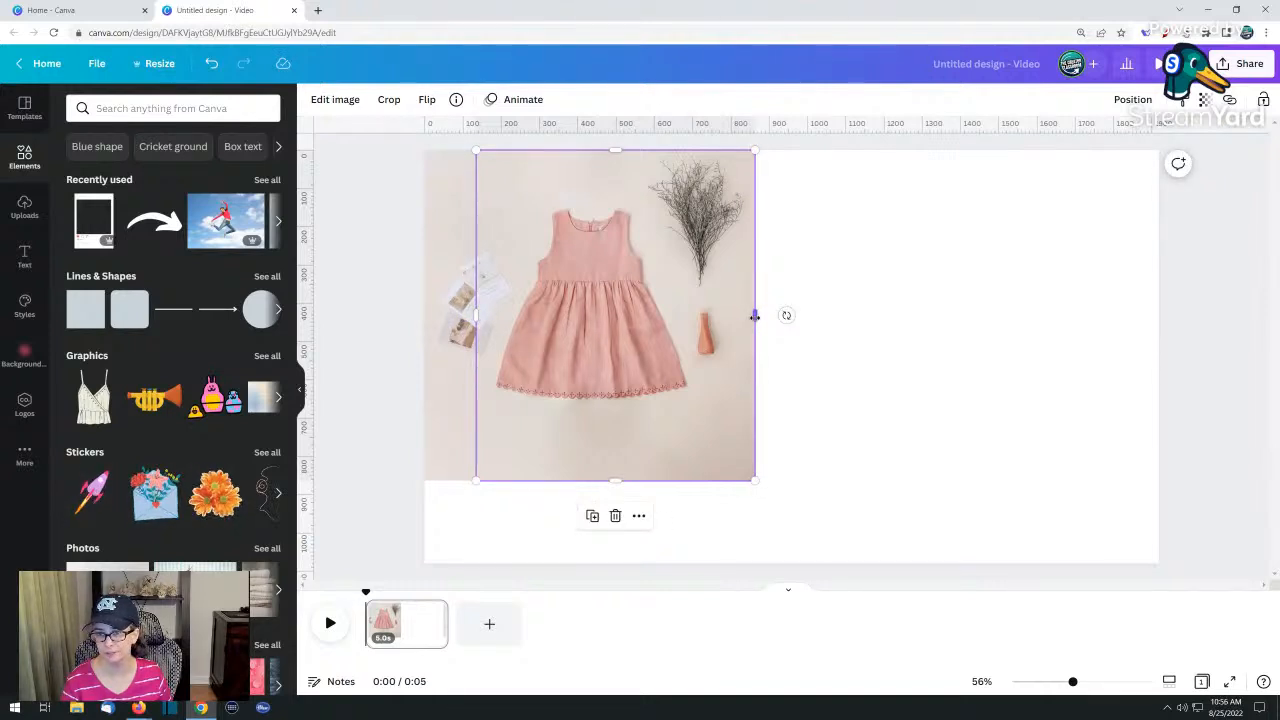
drag(755, 316, 708, 312)
click(840, 340)
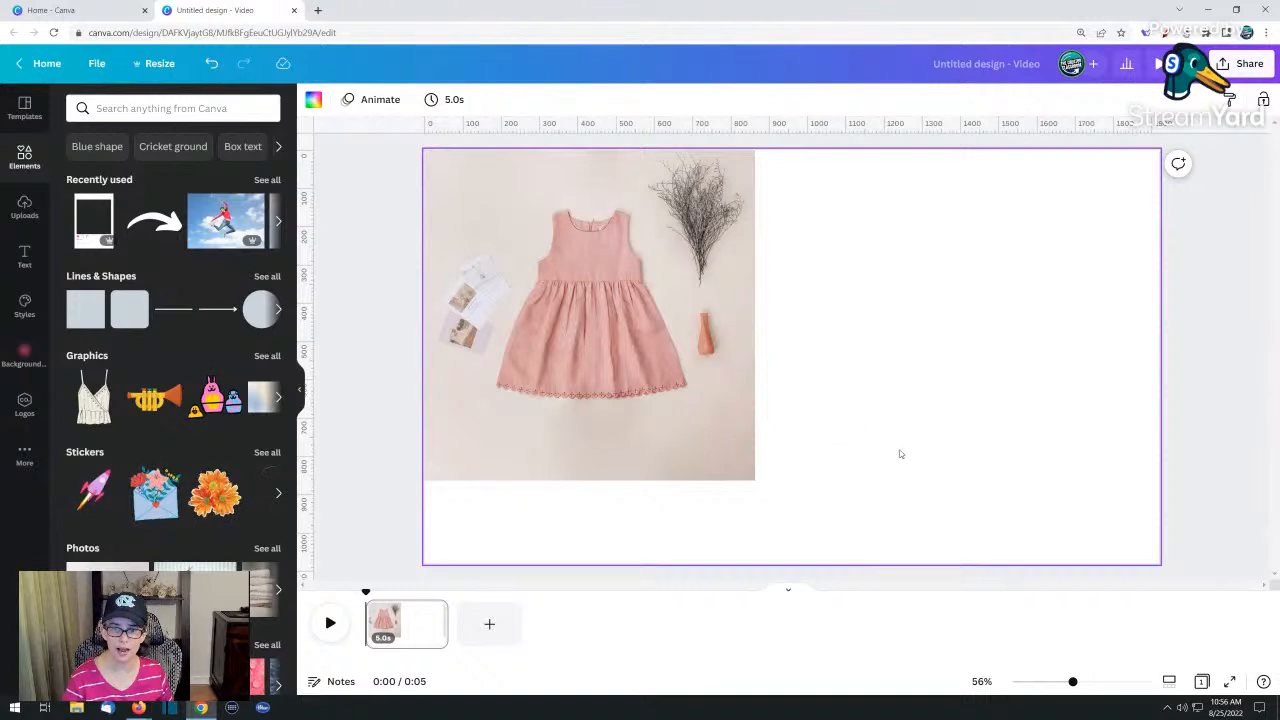
Remove the background from the cropped dress copy with Background Remover and apply the result
click(624, 388)
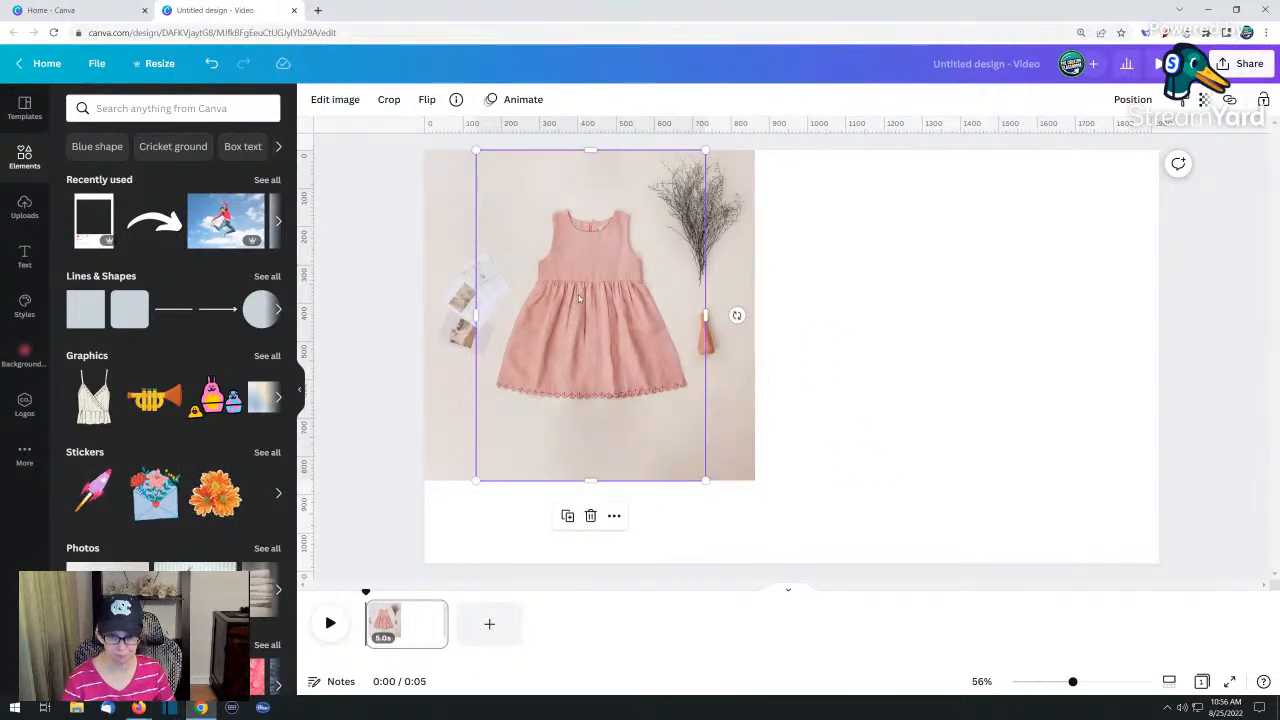
click(338, 102)
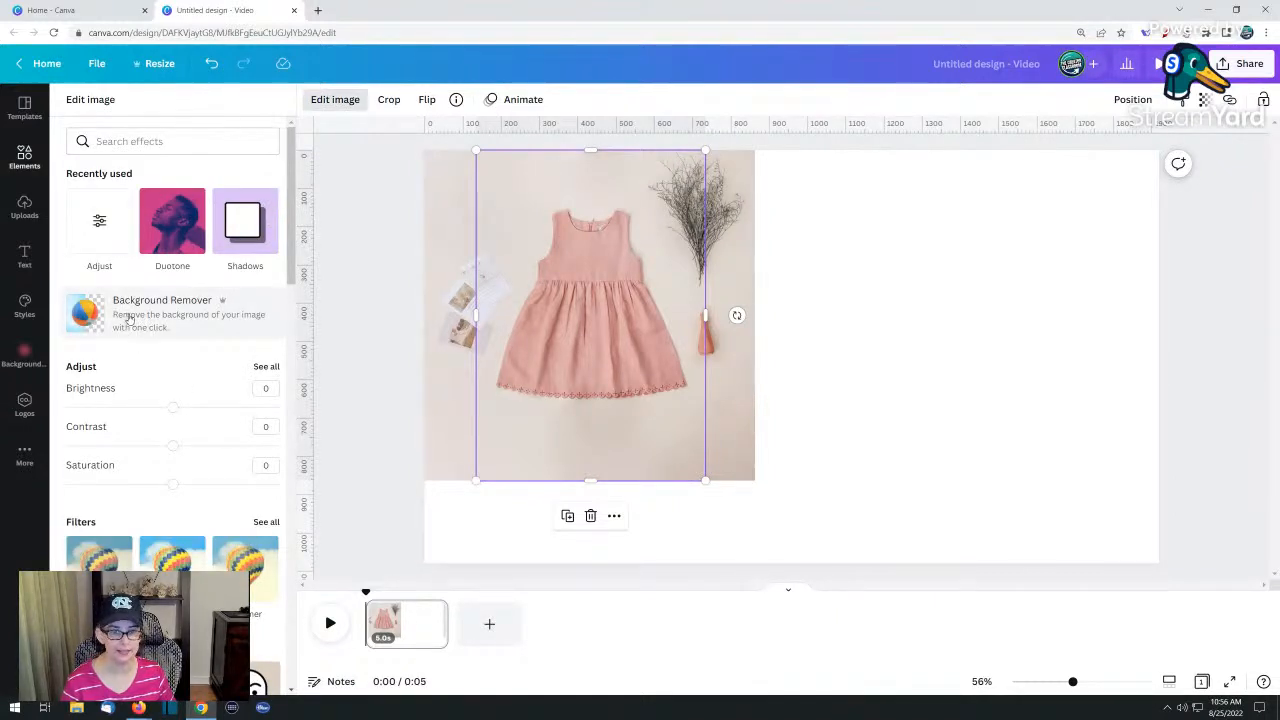
click(178, 320)
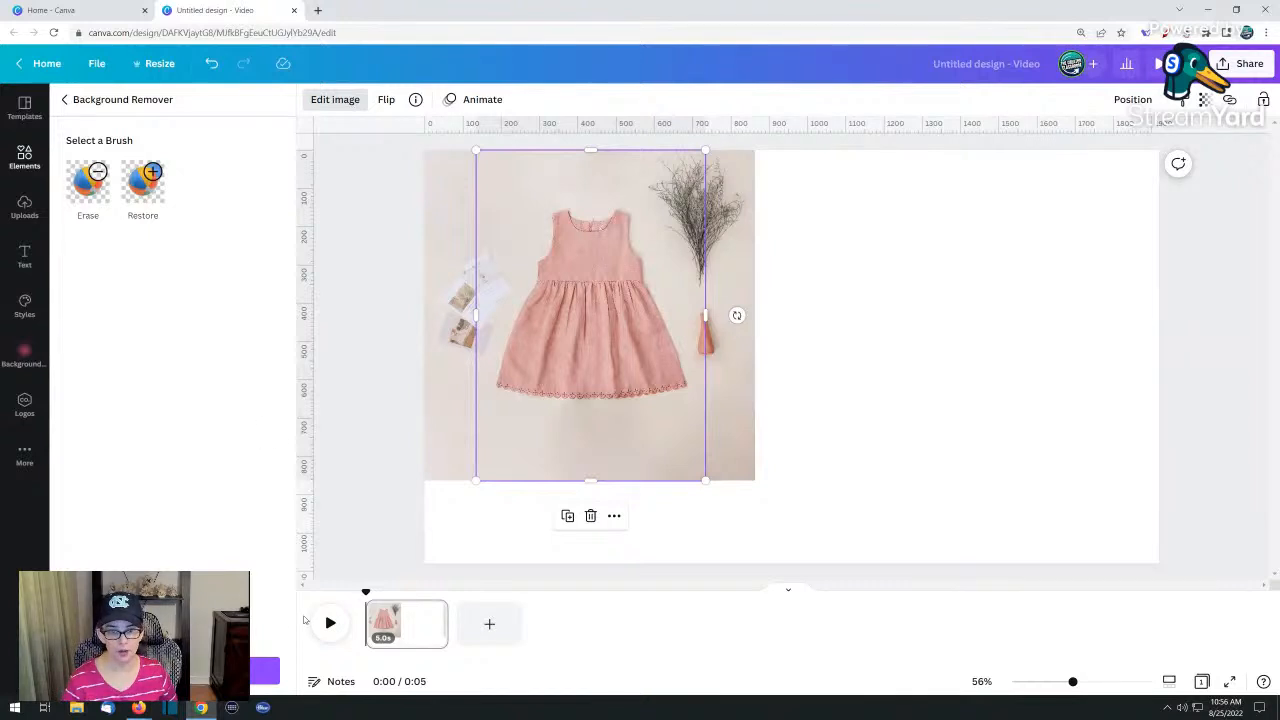
click(262, 670)
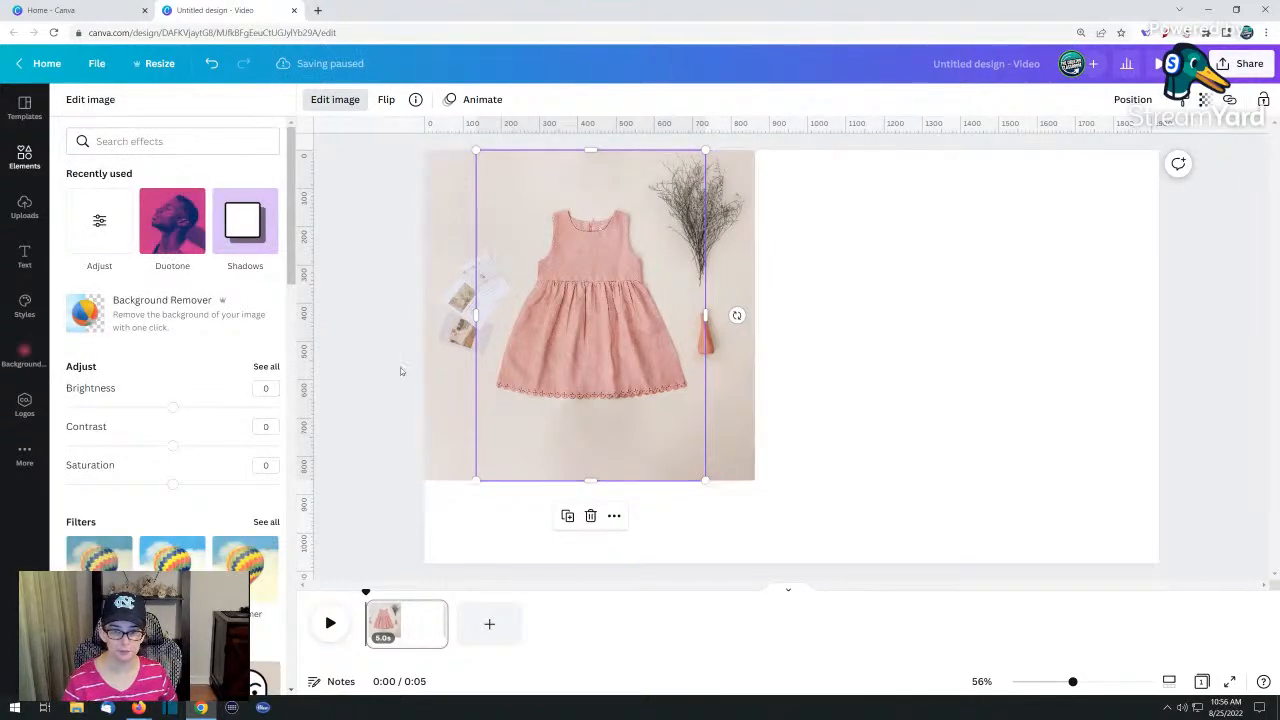
click(391, 366)
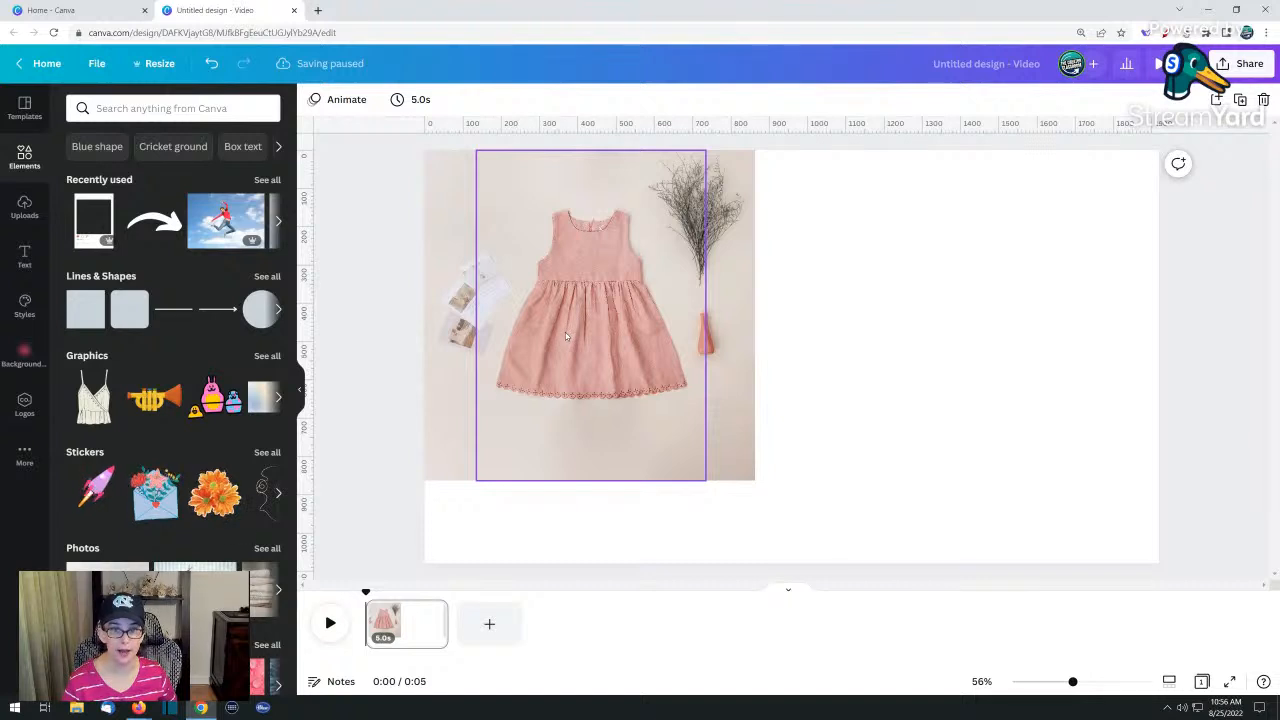
Move the dress cutout aside to inspect its removed background, and return it over the dress in the original photo
click(552, 307)
drag(552, 307, 934, 321)
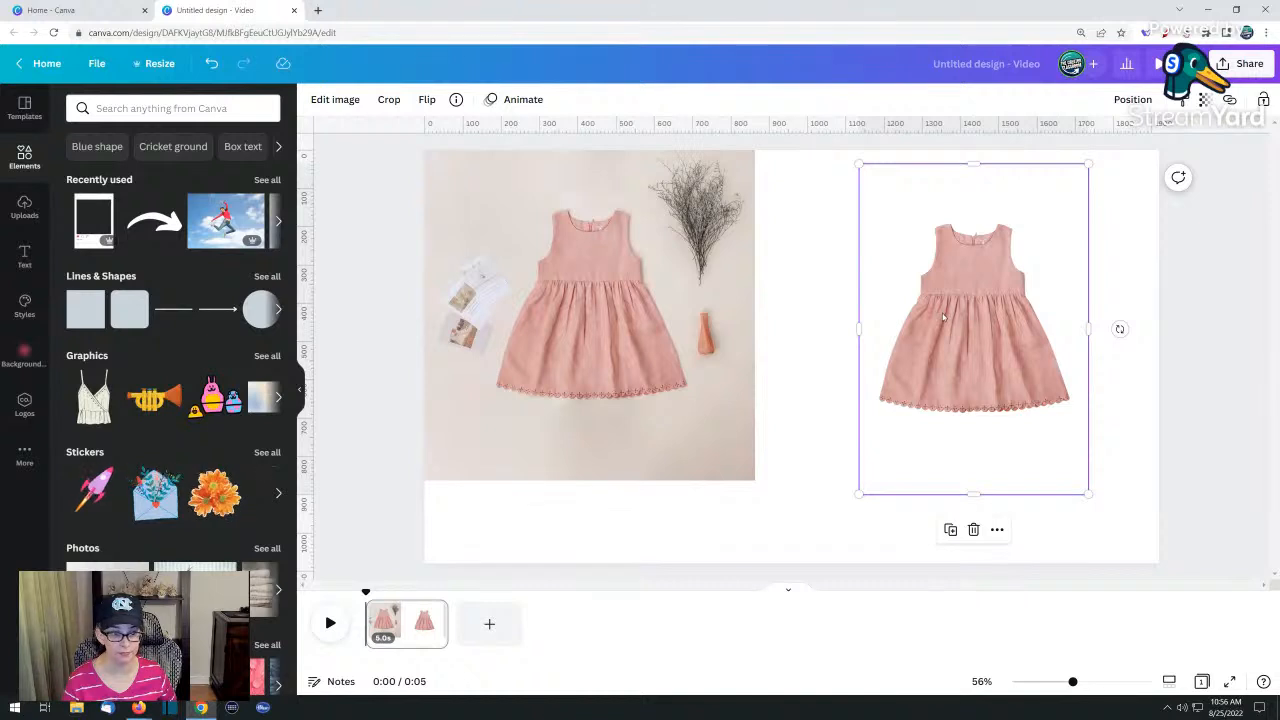
drag(947, 327, 566, 310)
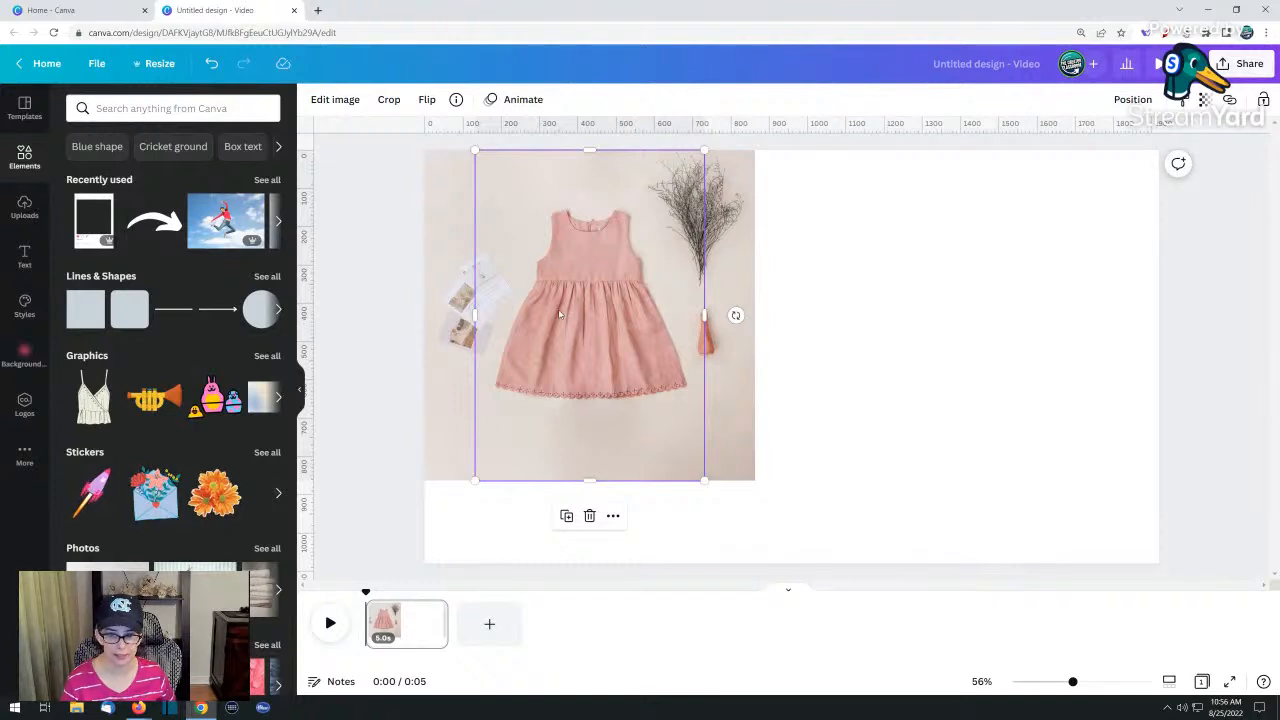
Crop the cutout's bottom edge to a height of about 812 px and enlarge both stacked photos together to the page's full height
drag(590, 480, 591, 455)
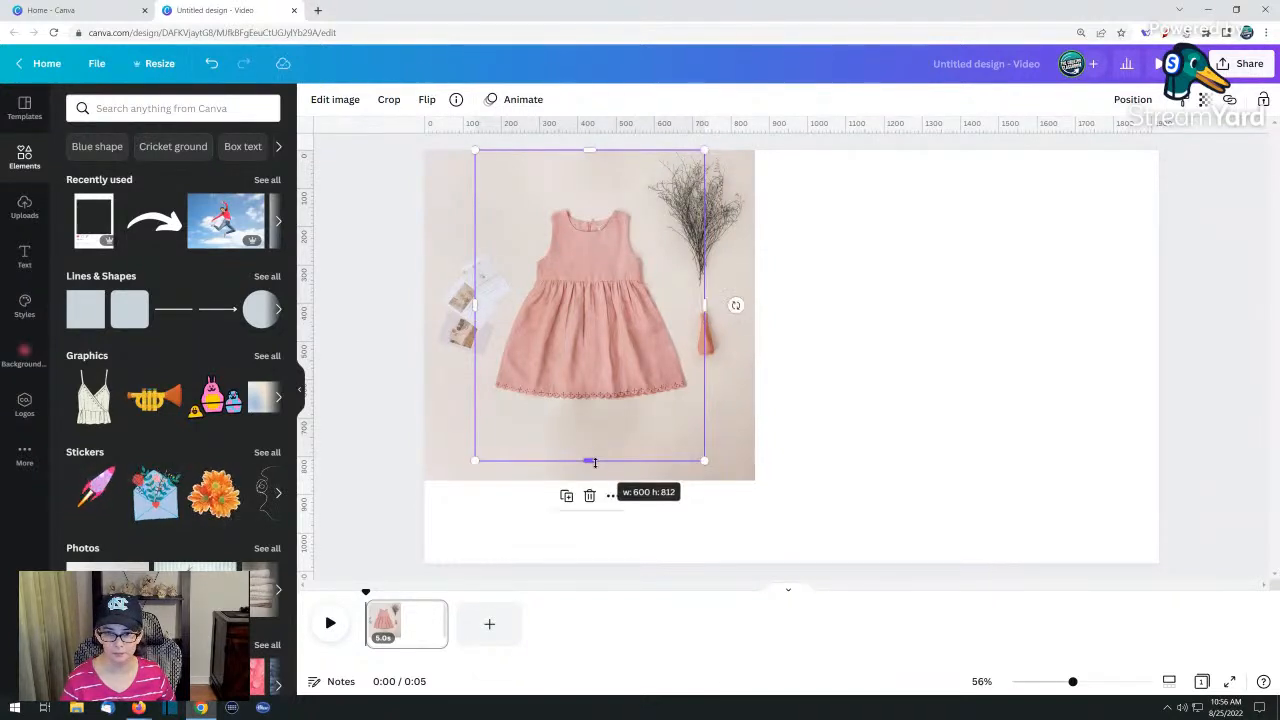
click(868, 434)
drag(960, 442, 512, 304)
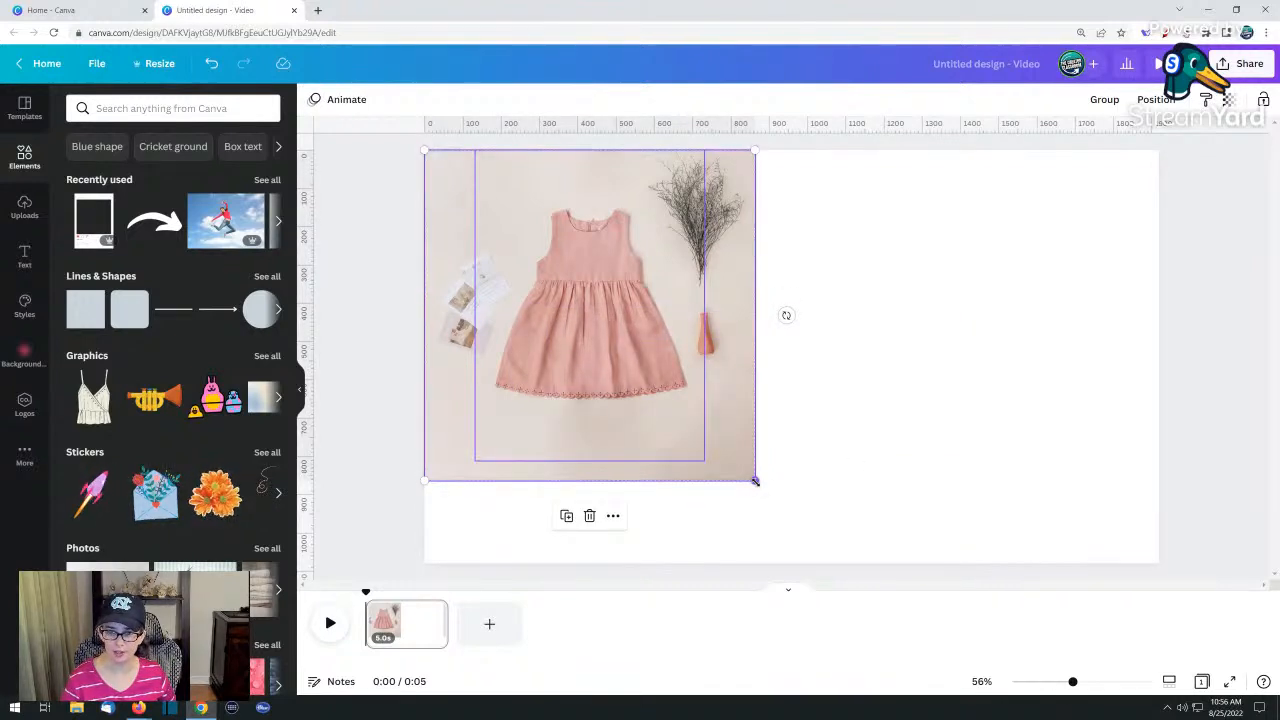
drag(755, 481, 951, 457)
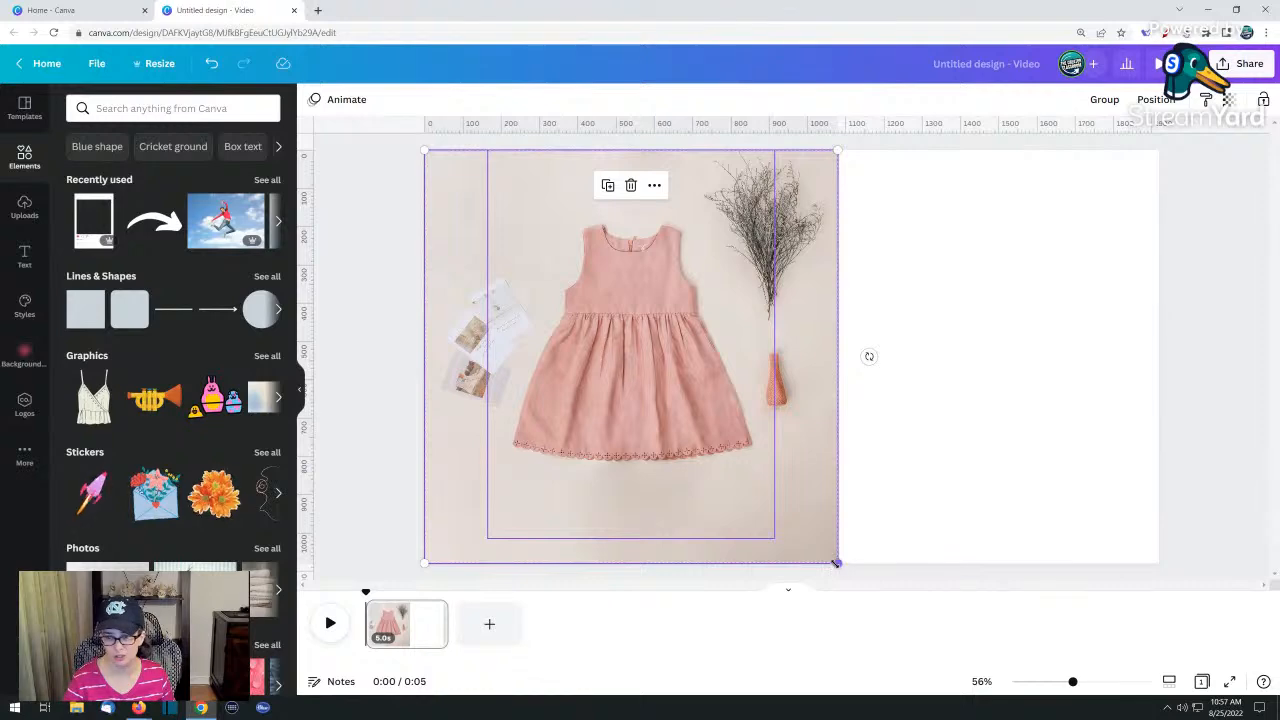
drag(837, 563, 926, 480)
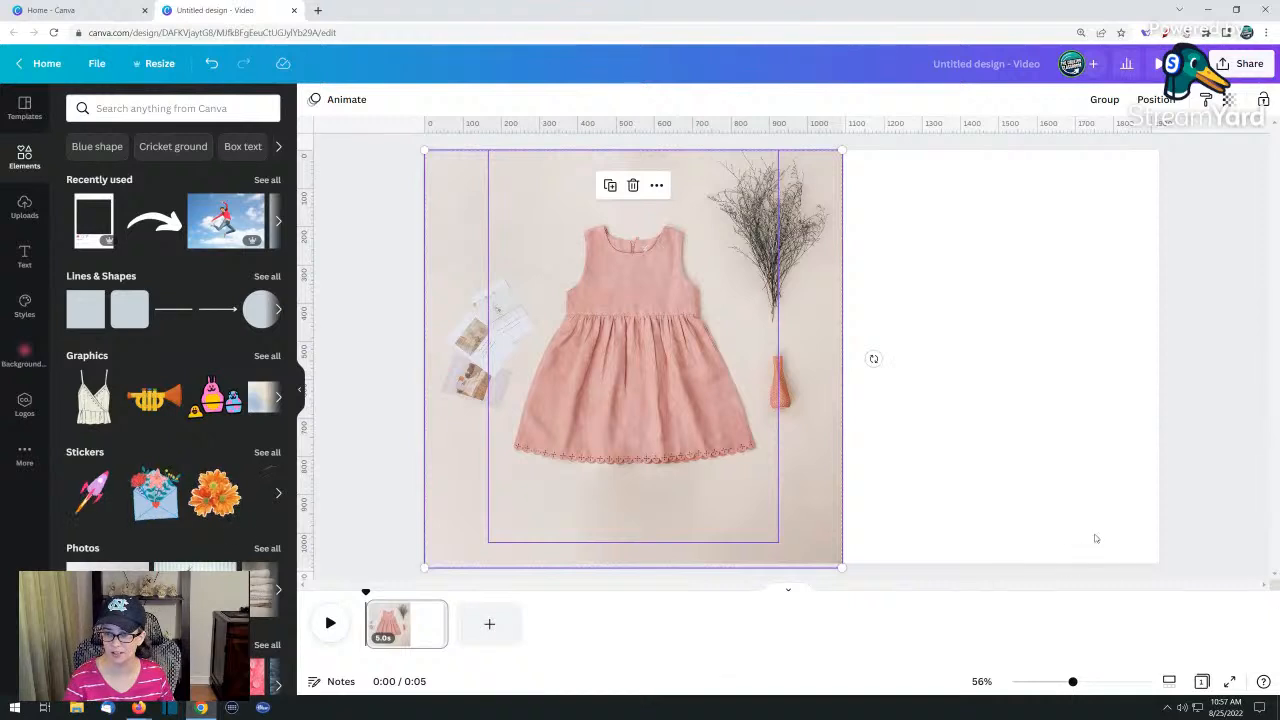
Enlarge both stacked photos together to about 1670 px wide and shift them up so the whole dress sits within the page
click(298, 399)
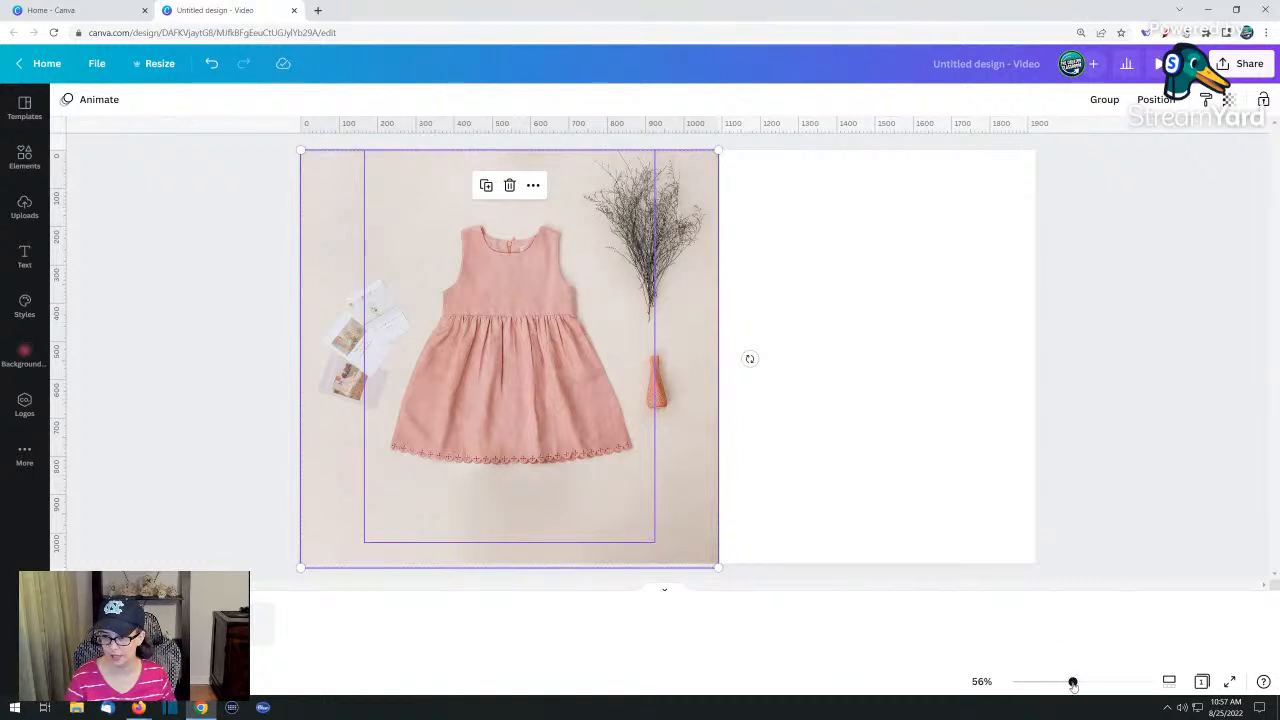
drag(1073, 682, 1057, 682)
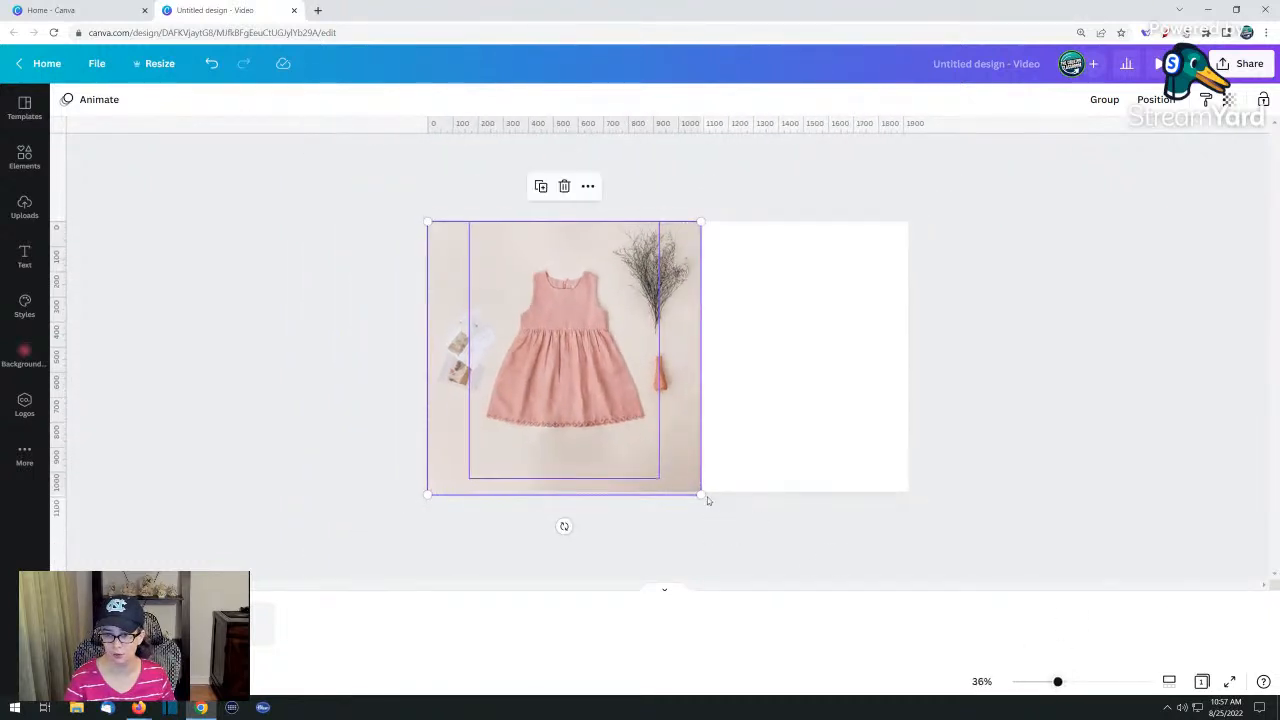
drag(700, 494, 973, 666)
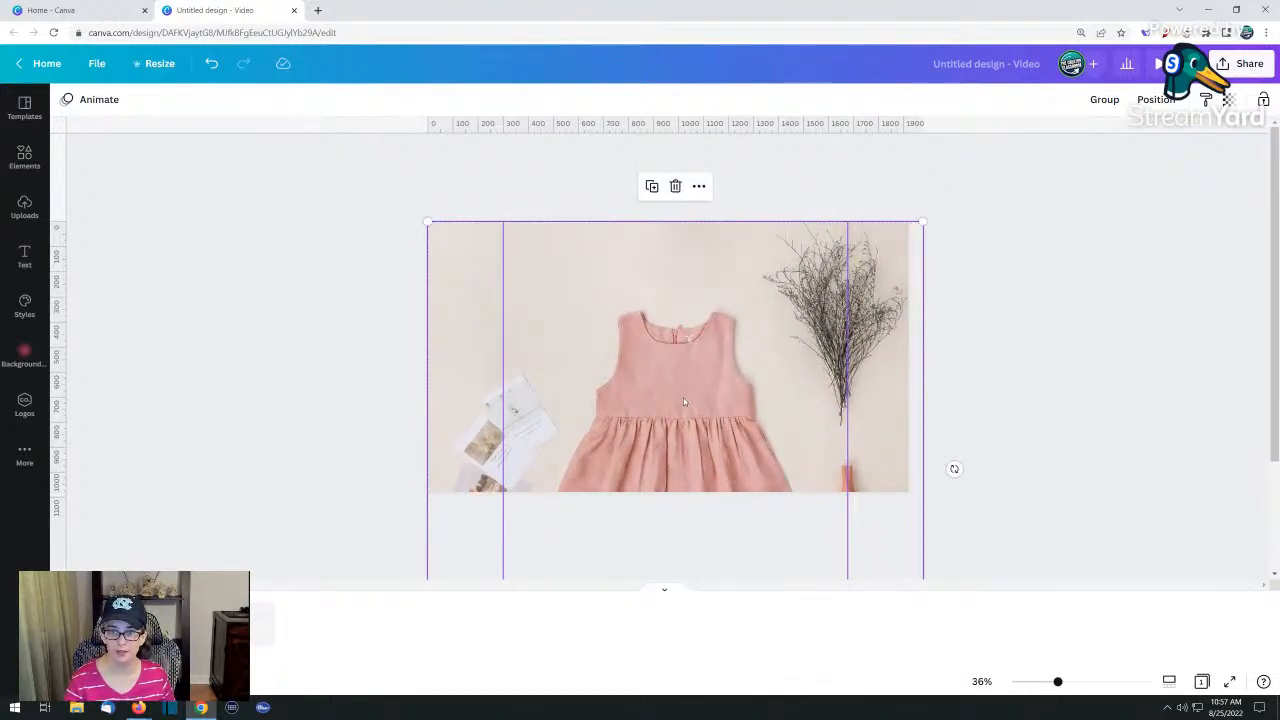
drag(676, 425, 677, 352)
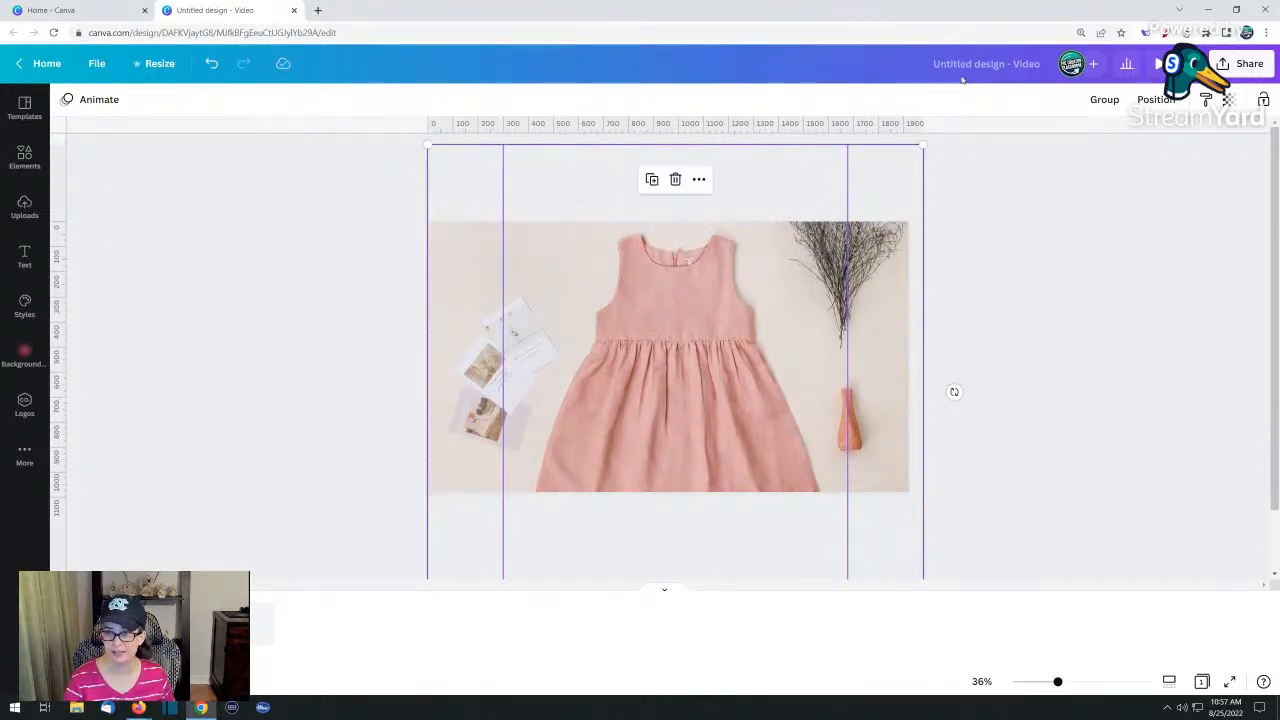
drag(920, 145, 846, 221)
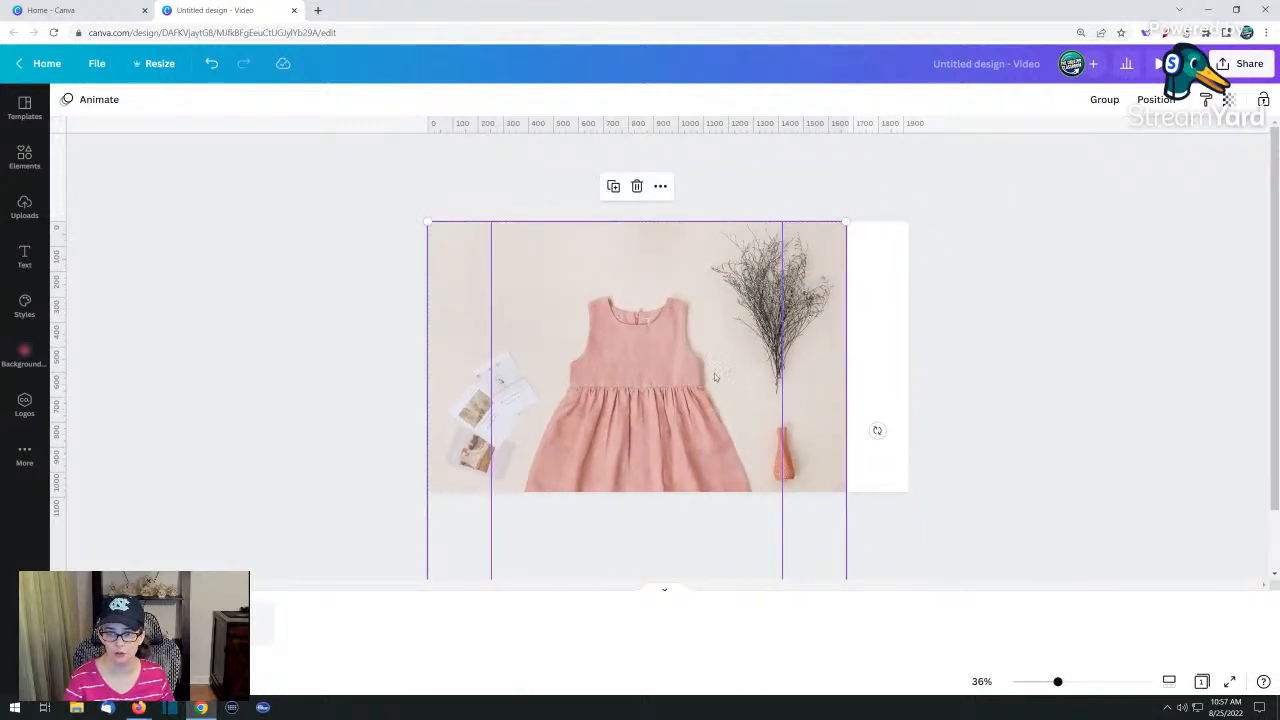
double_click(714, 373)
drag(723, 325, 709, 313)
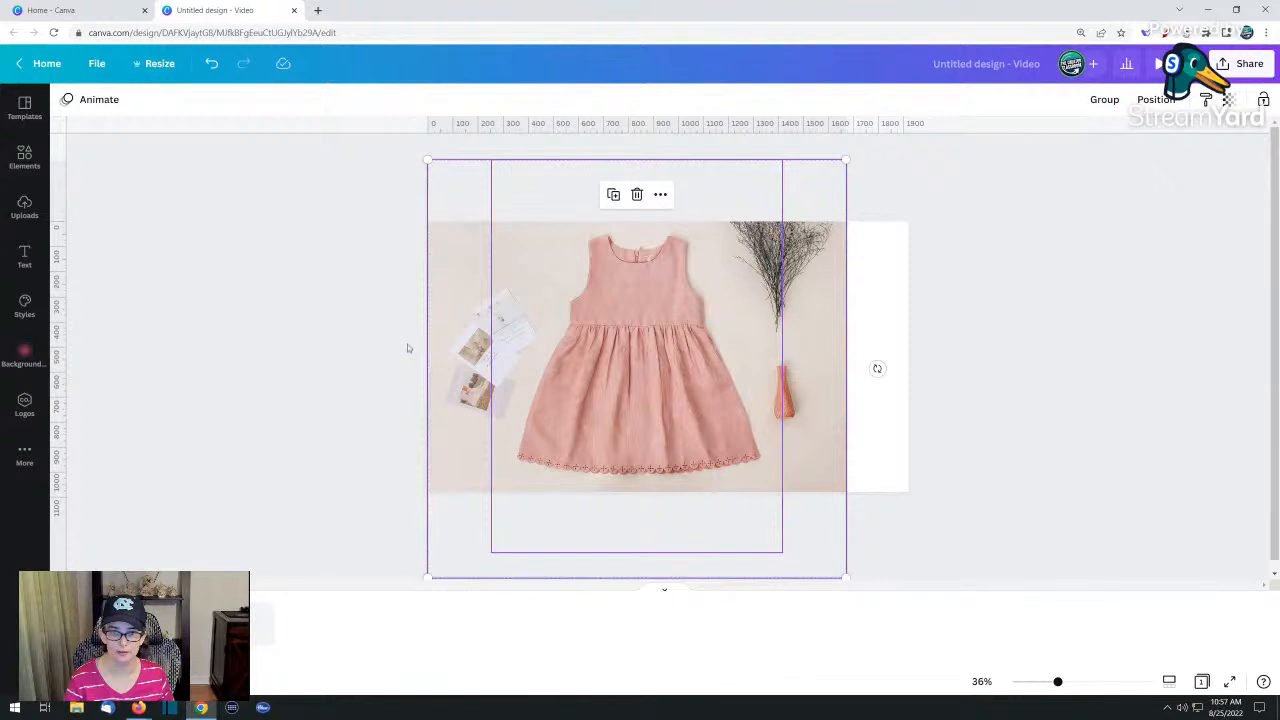
click(407, 344)
Search the dress cutout's image effects for "color" and show all ColorMix presets
click(494, 355)
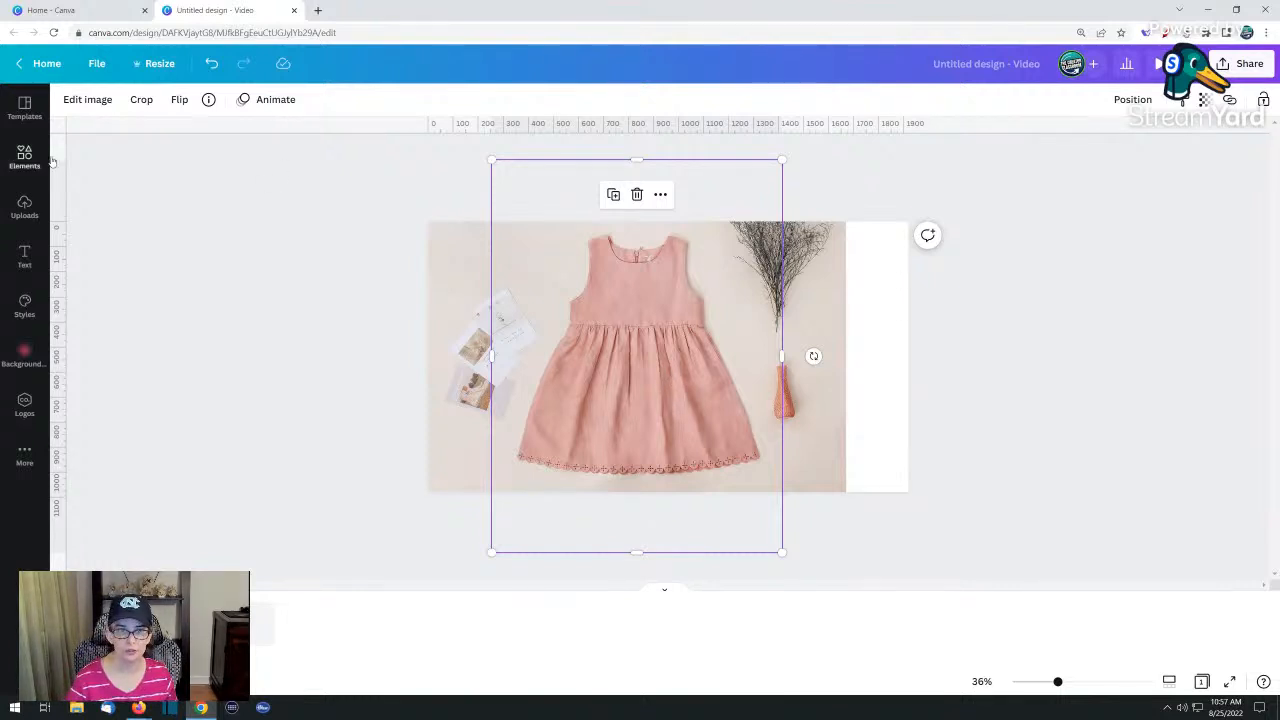
click(87, 99)
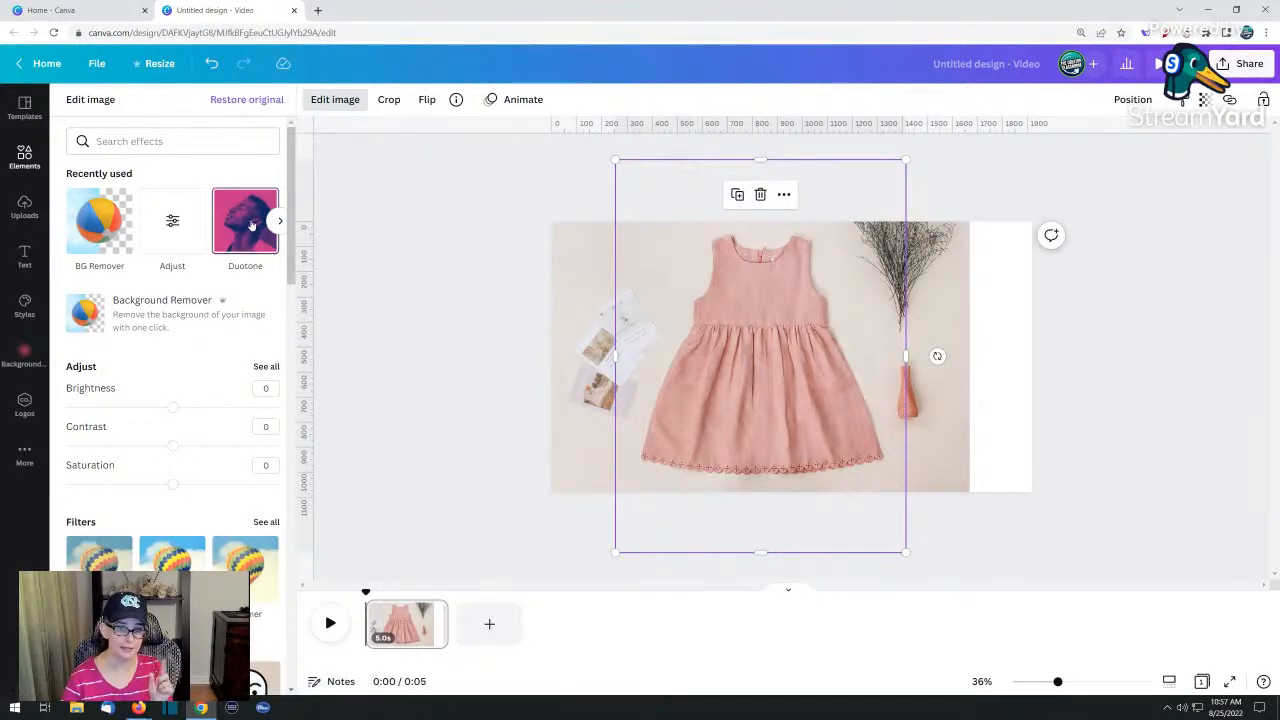
click(167, 141)
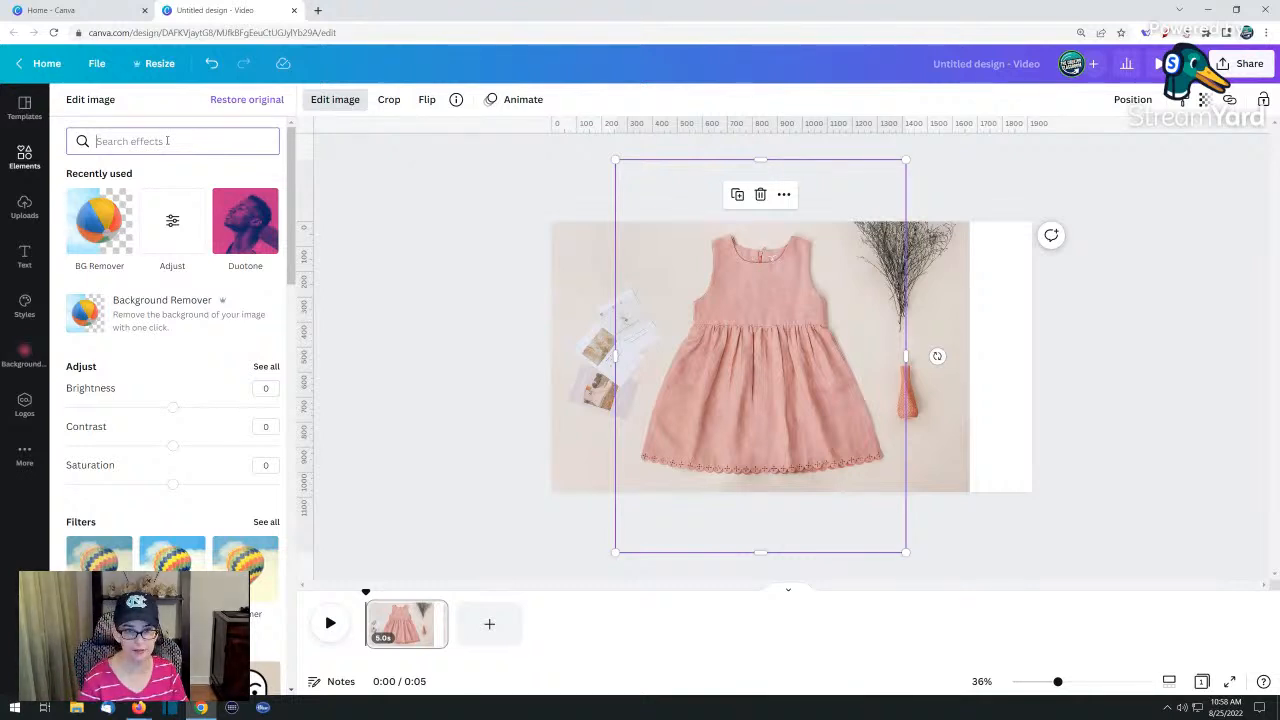
text(color)
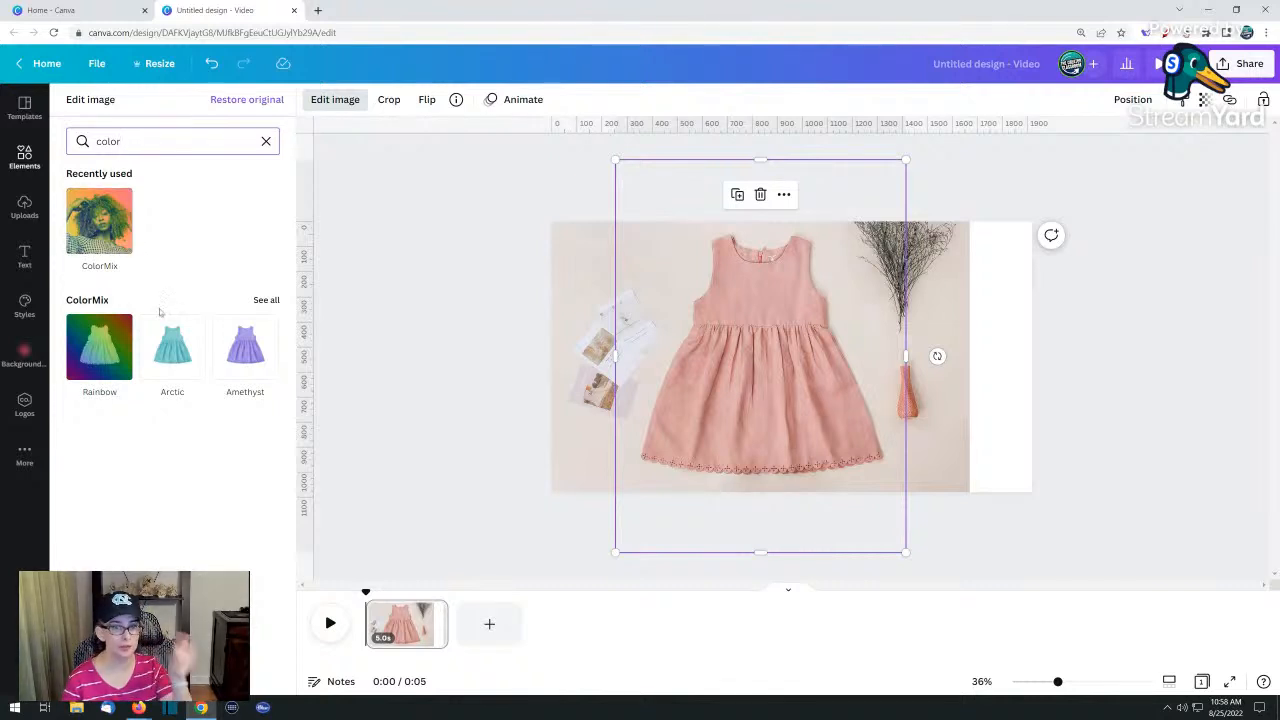
click(266, 300)
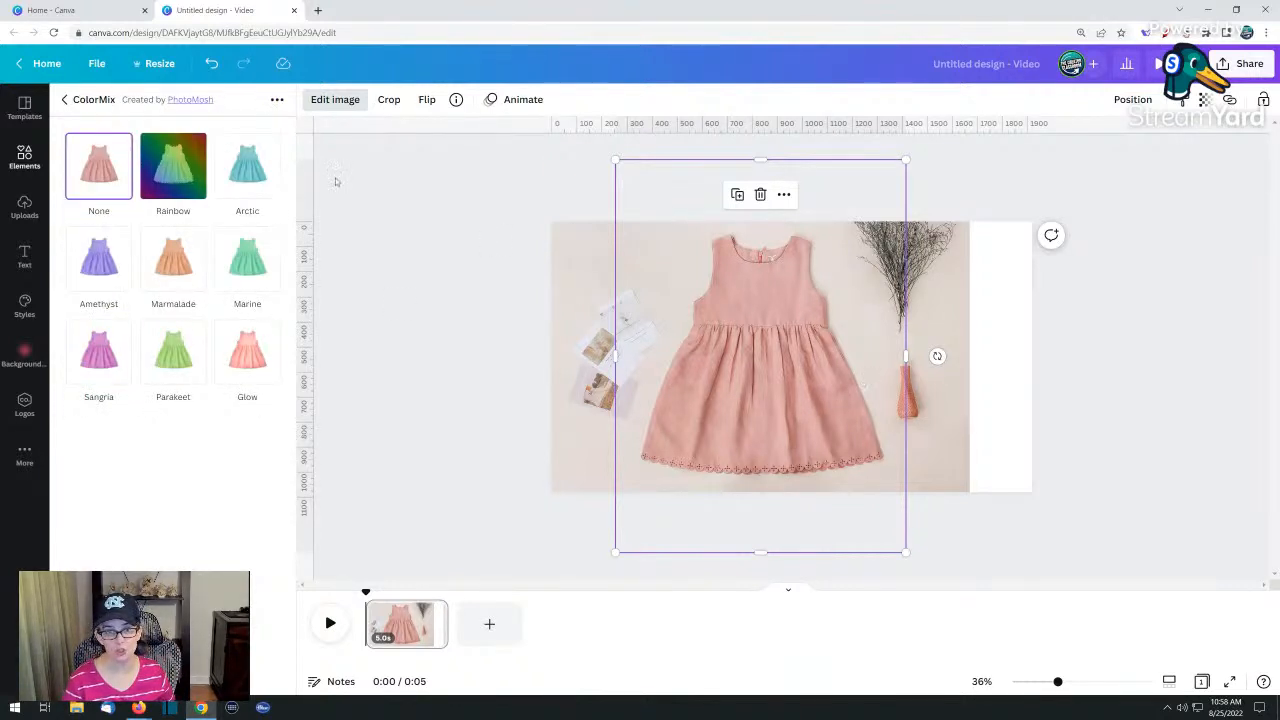
Try the ColorMix presets Arctic, Amethyst, Marmalade, Marine, Glow, Parakeet and Sangria on the dress cutout
click(249, 168)
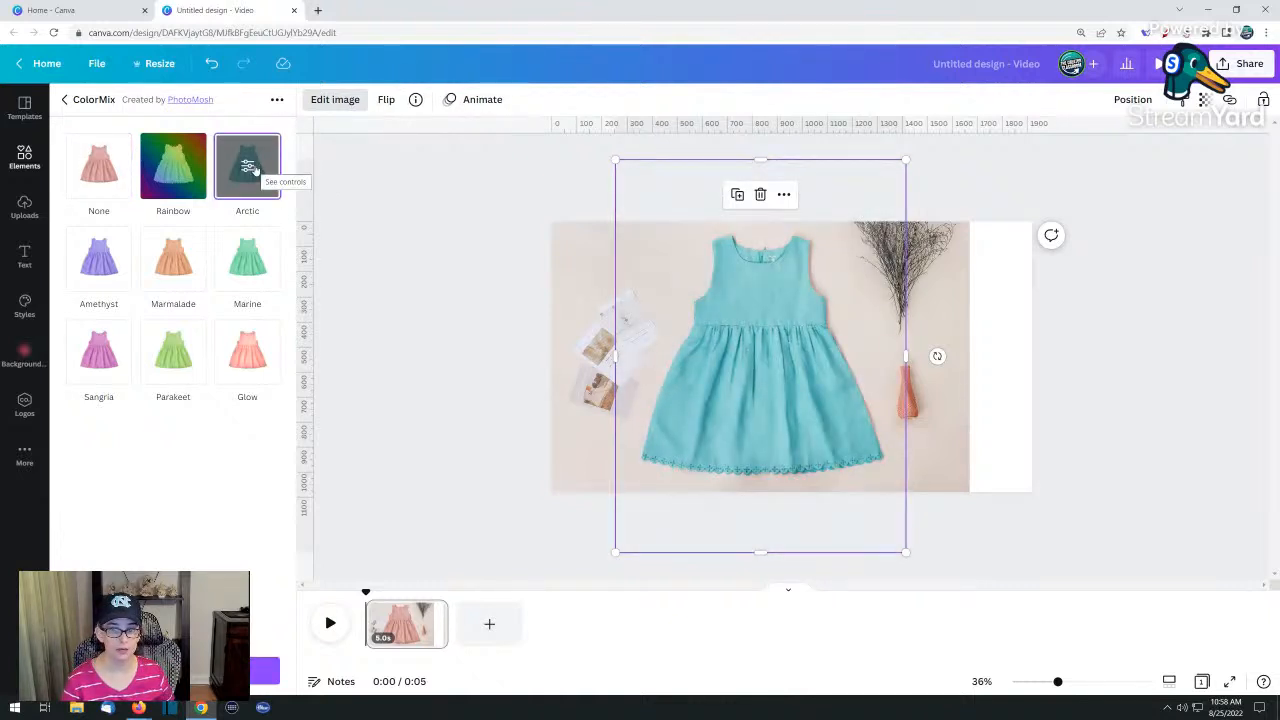
click(99, 260)
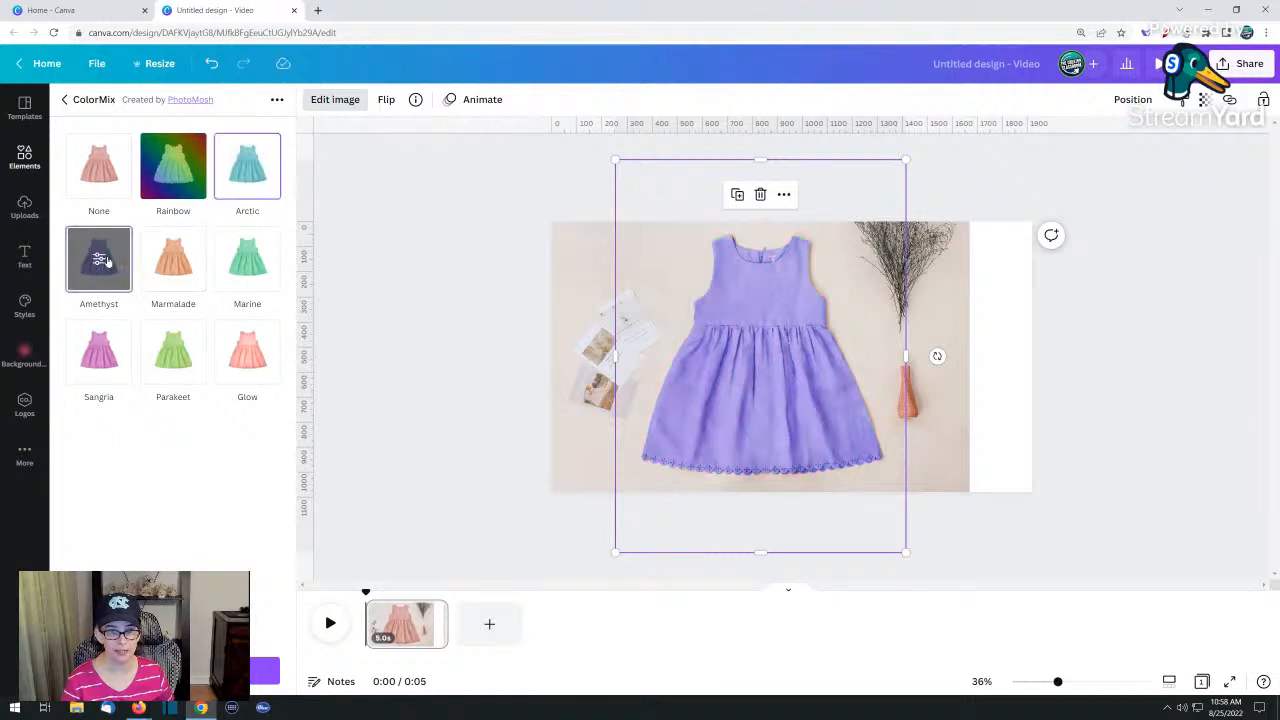
click(173, 265)
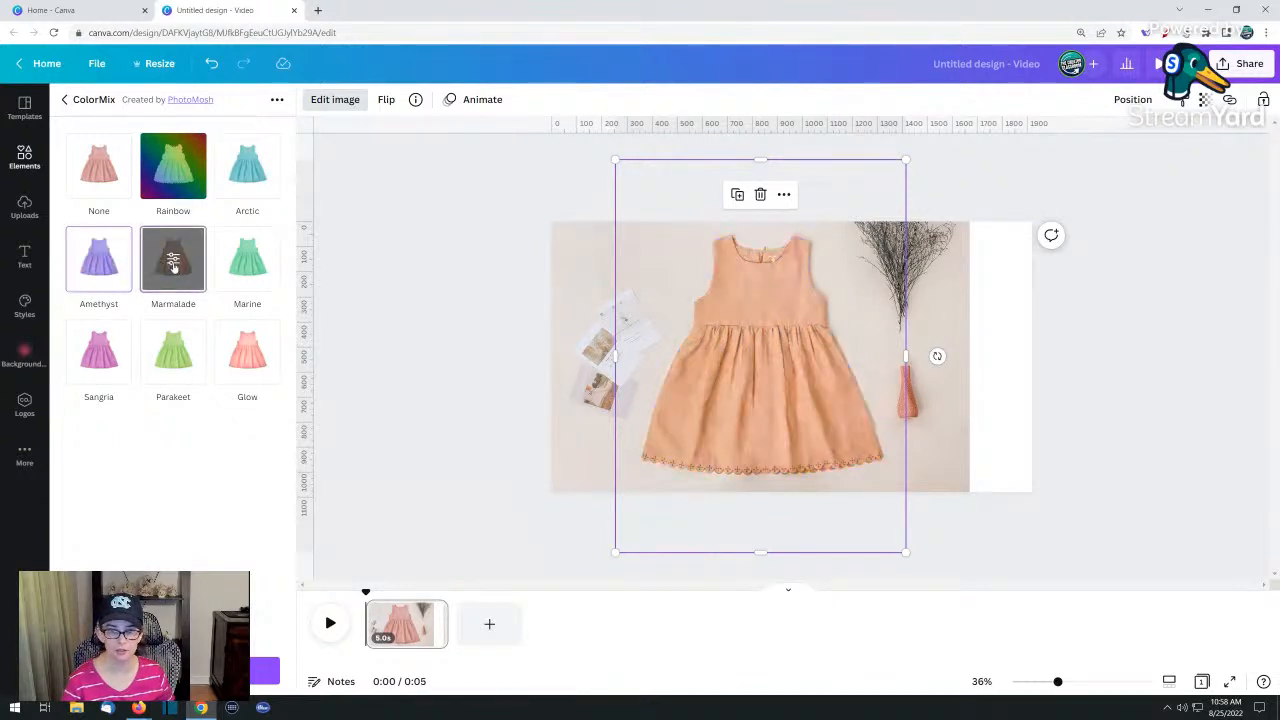
click(250, 263)
click(247, 355)
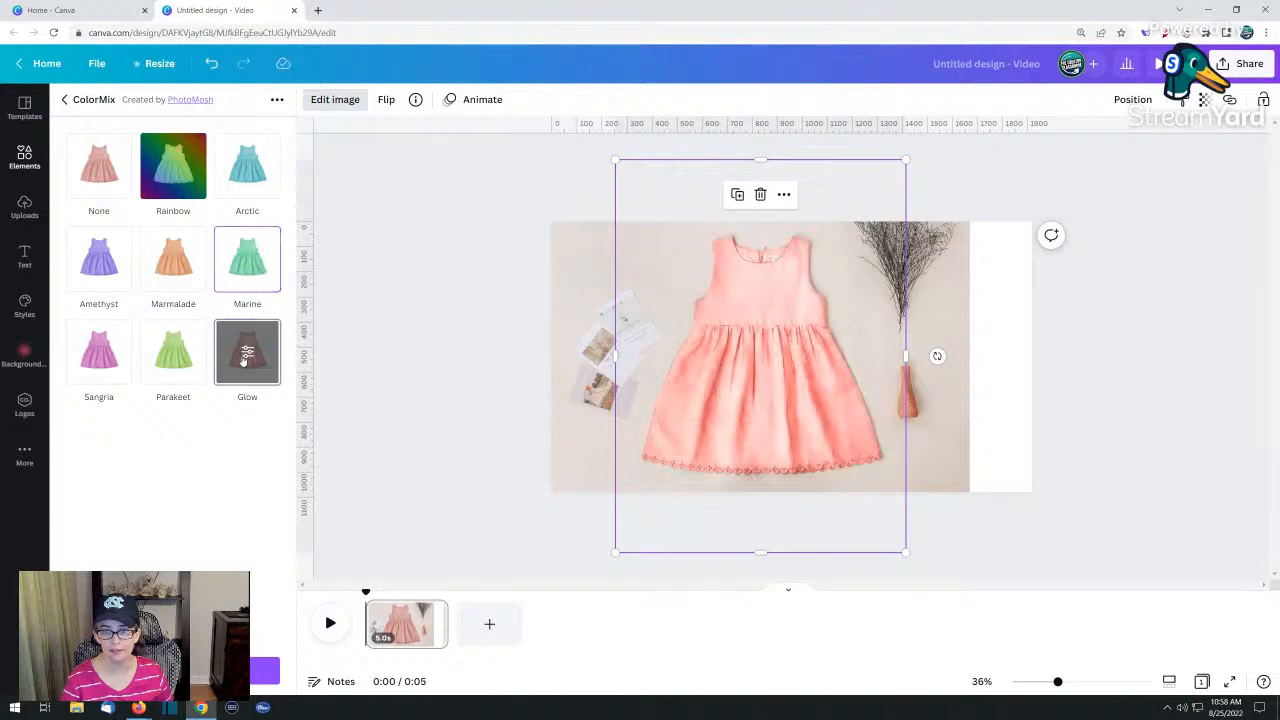
click(172, 360)
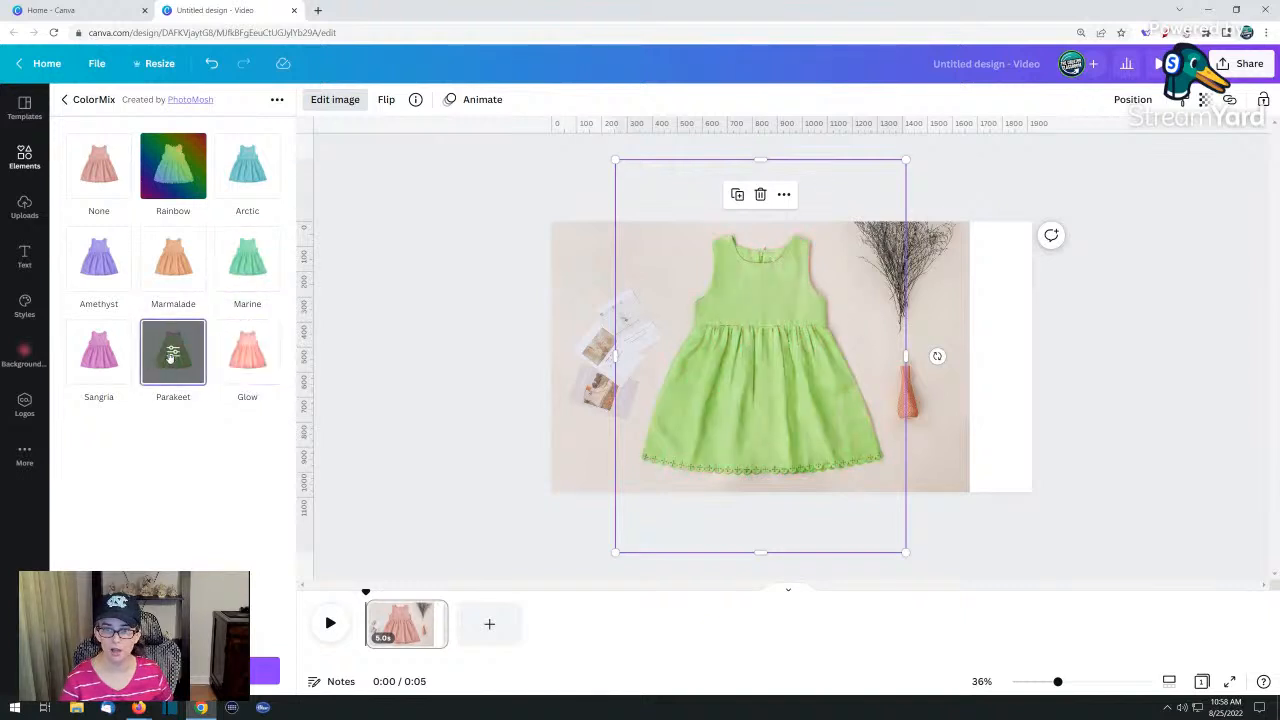
click(99, 363)
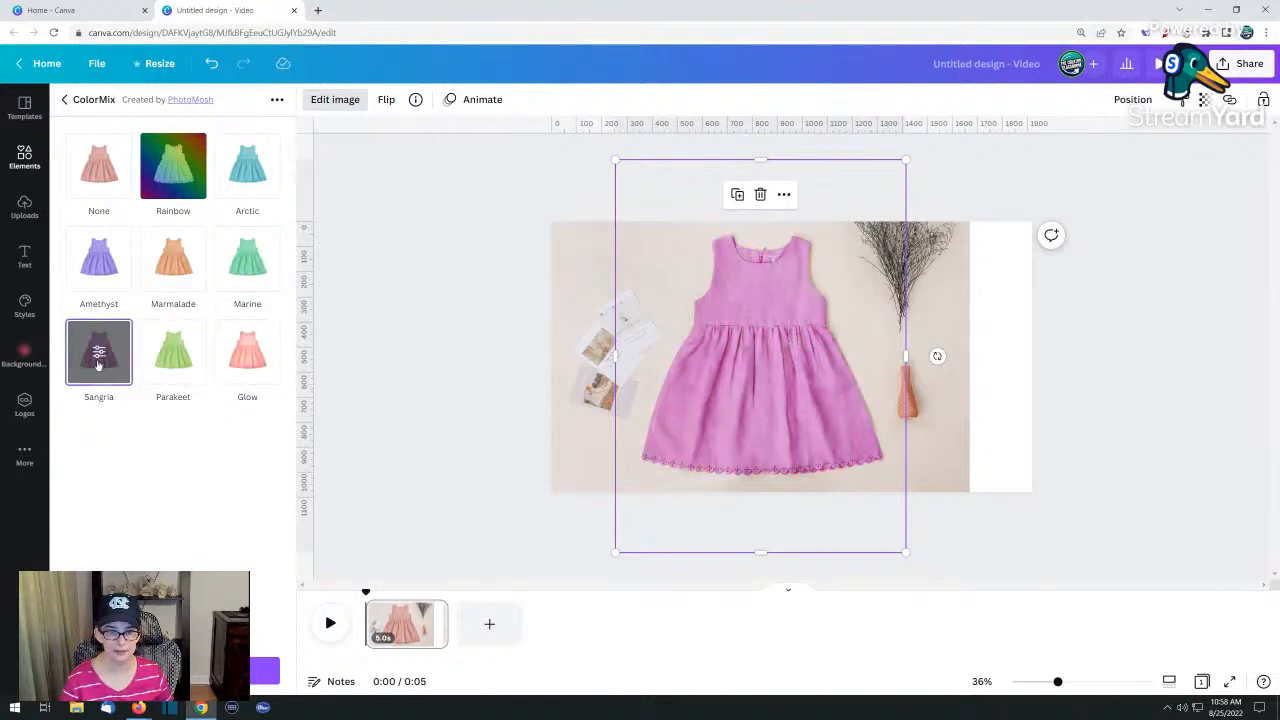
Recolor the dress cutout with the ColorMix Arctic preset, apply it and deselect the cutout
click(246, 172)
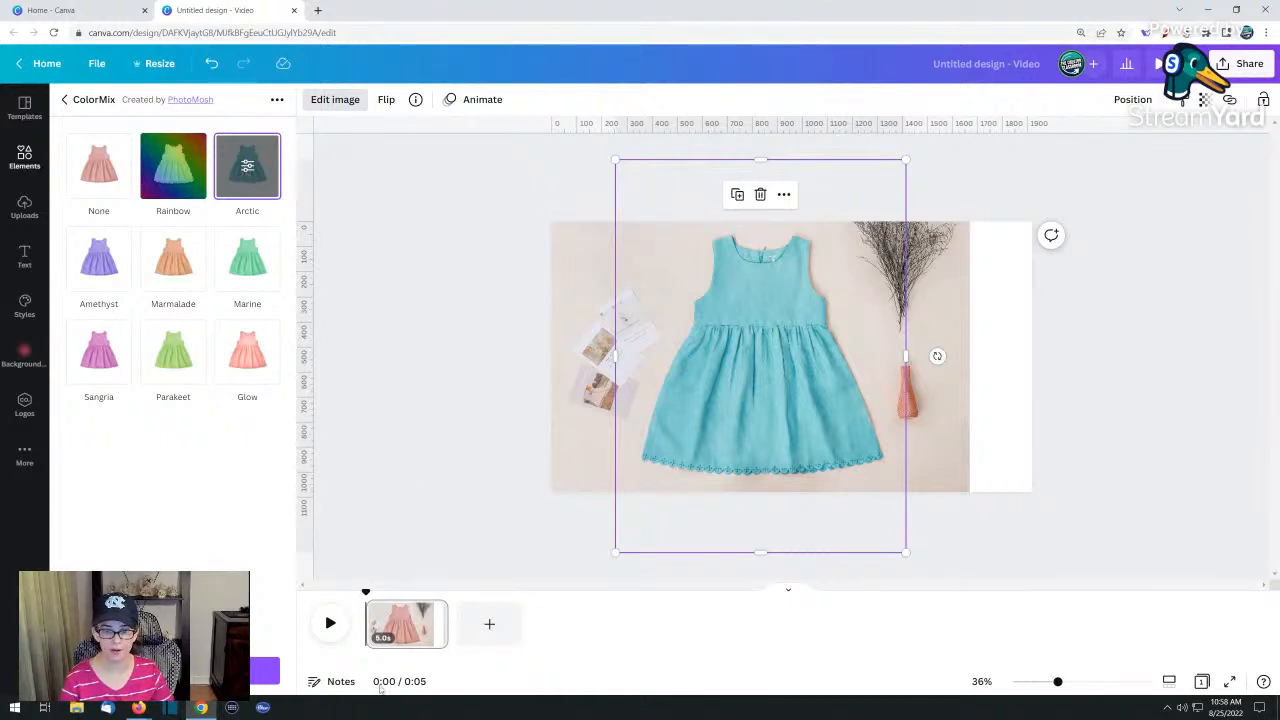
click(263, 670)
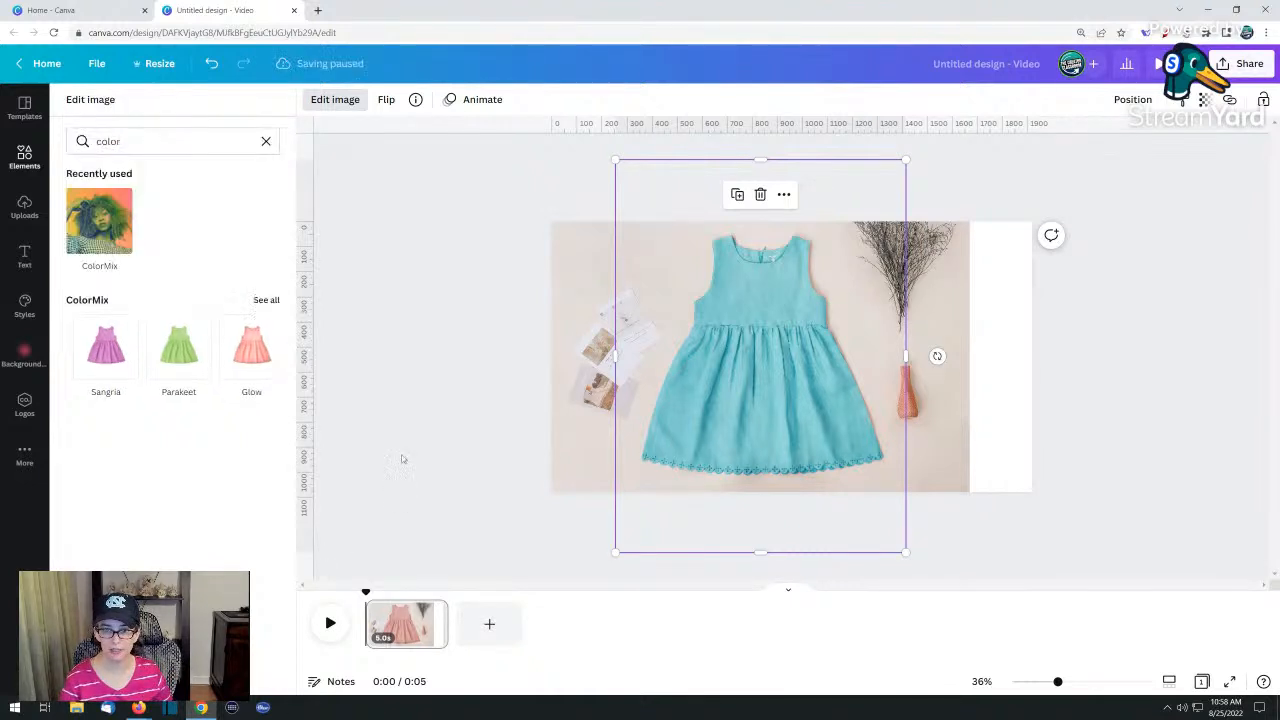
click(417, 374)
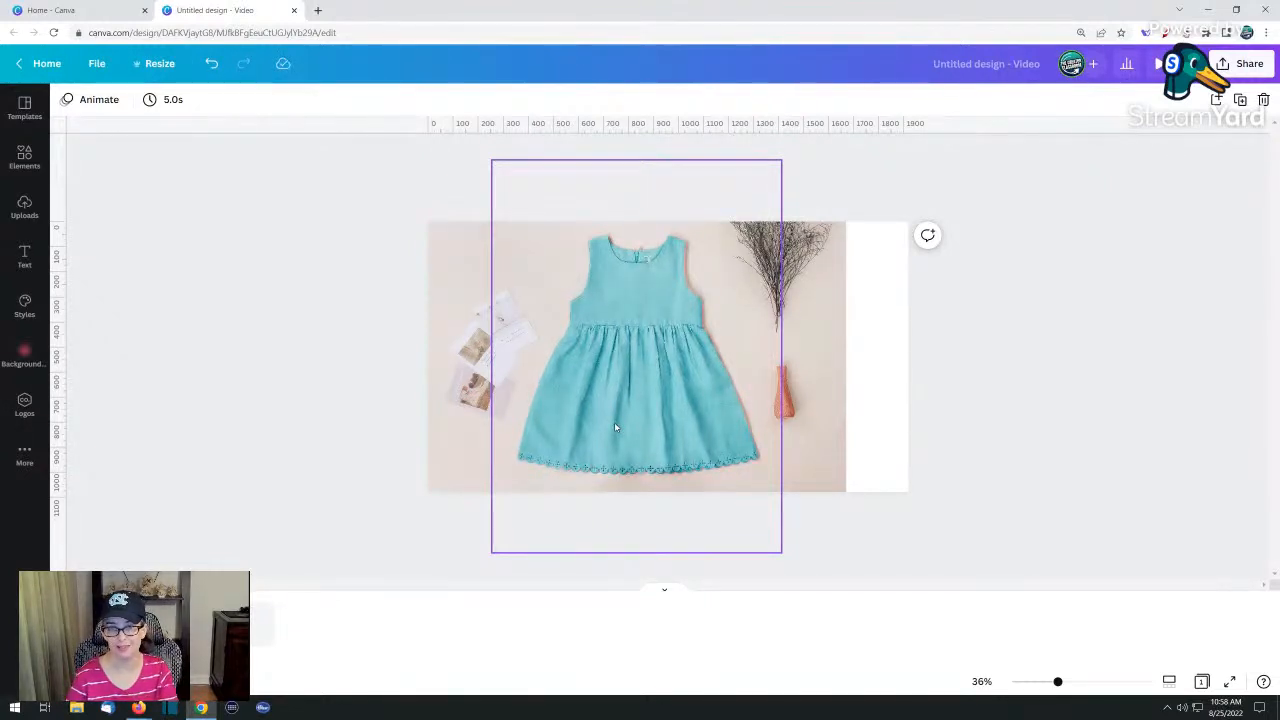
Search the recolored dress cutout's image effects for "shadow" and show all Shadows styles
click(680, 413)
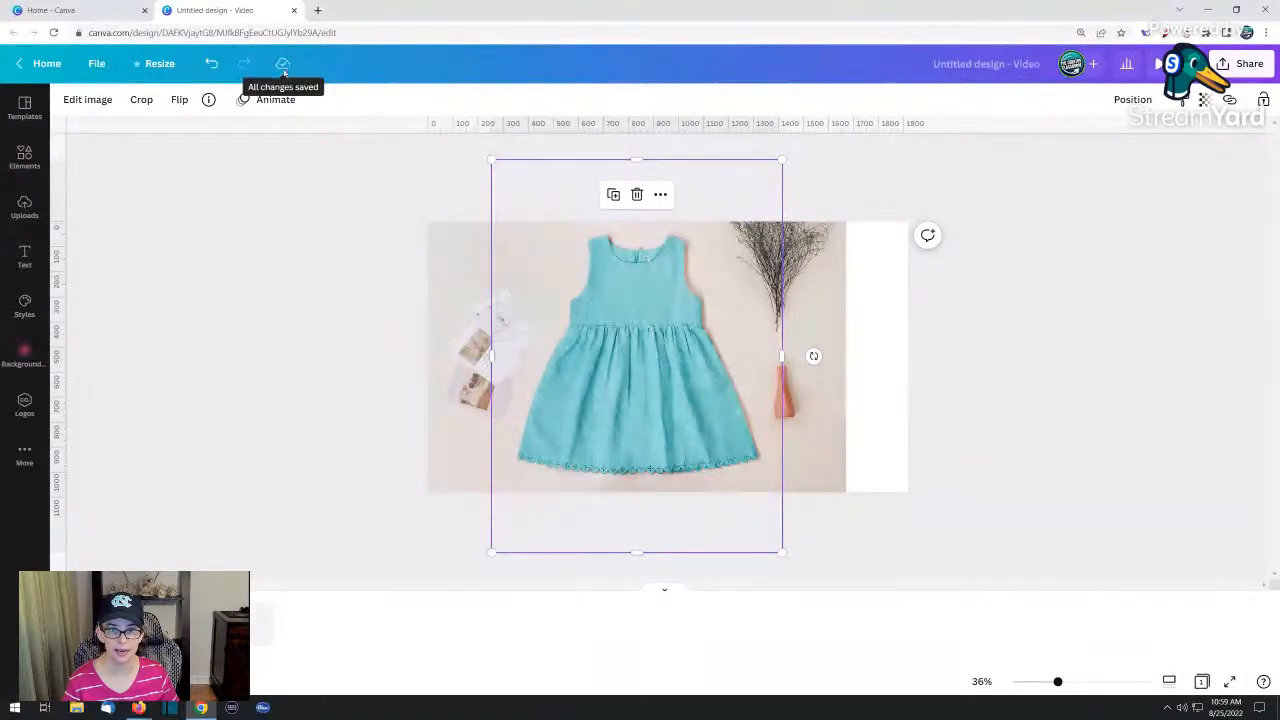
click(87, 99)
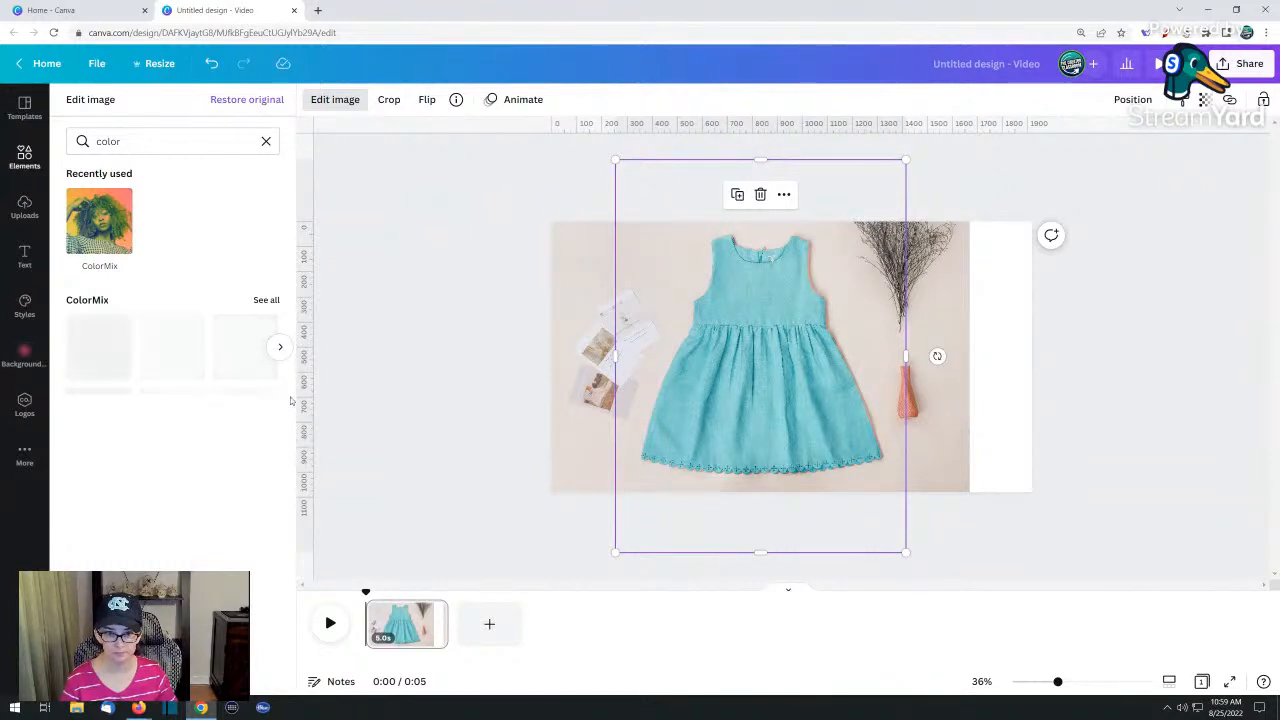
click(266, 143)
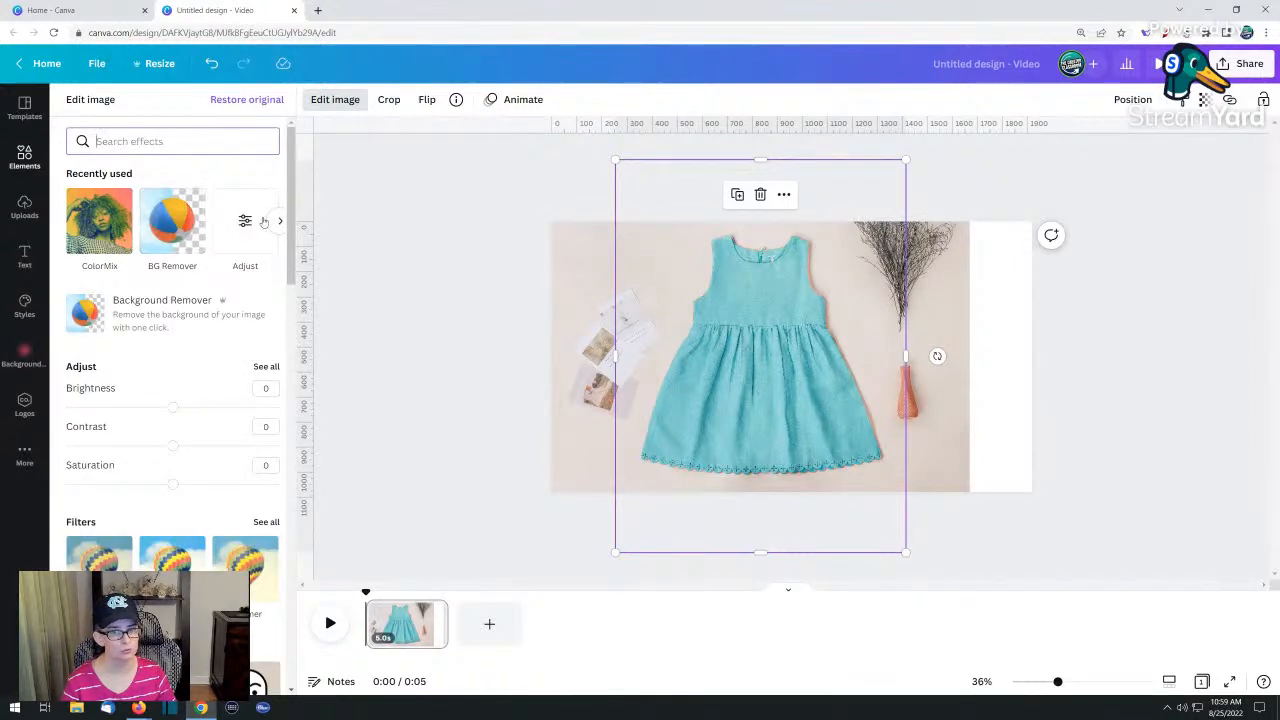
click(151, 141)
text(shadow)
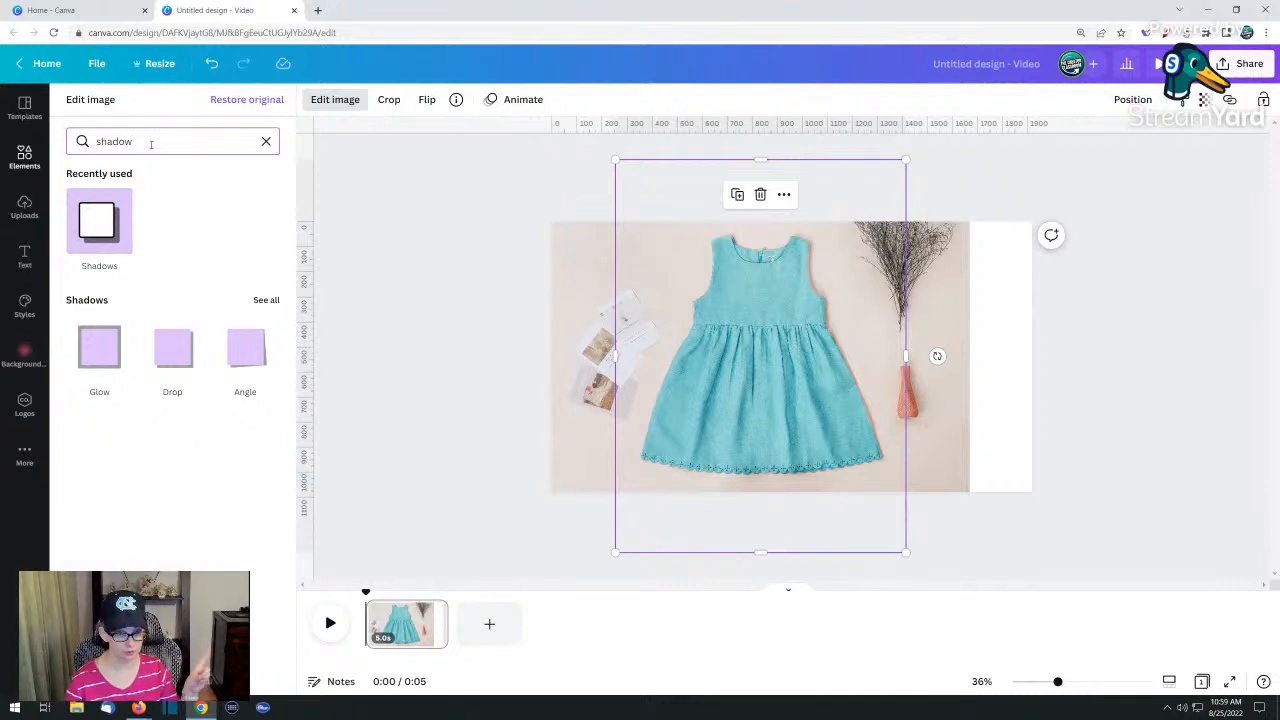
click(265, 301)
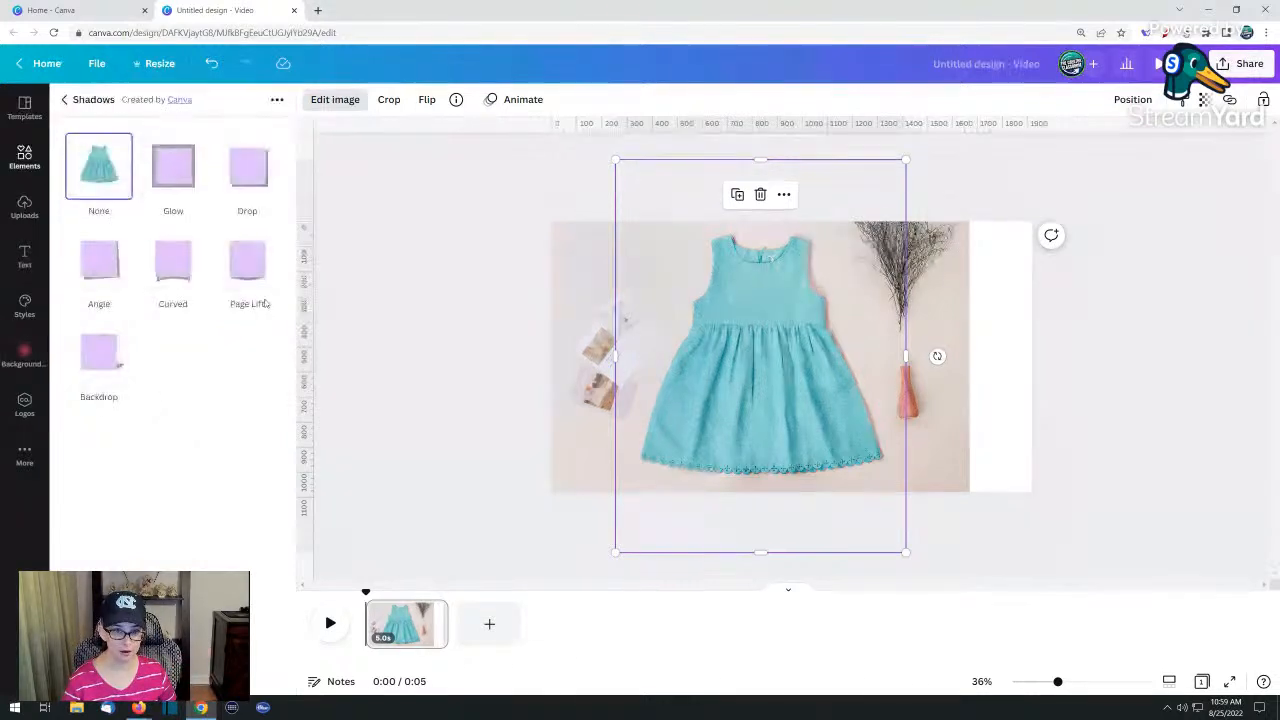
Try the Drop, Angle, Curved, Page Lift and Backdrop shadow styles on the dress cutout
click(238, 172)
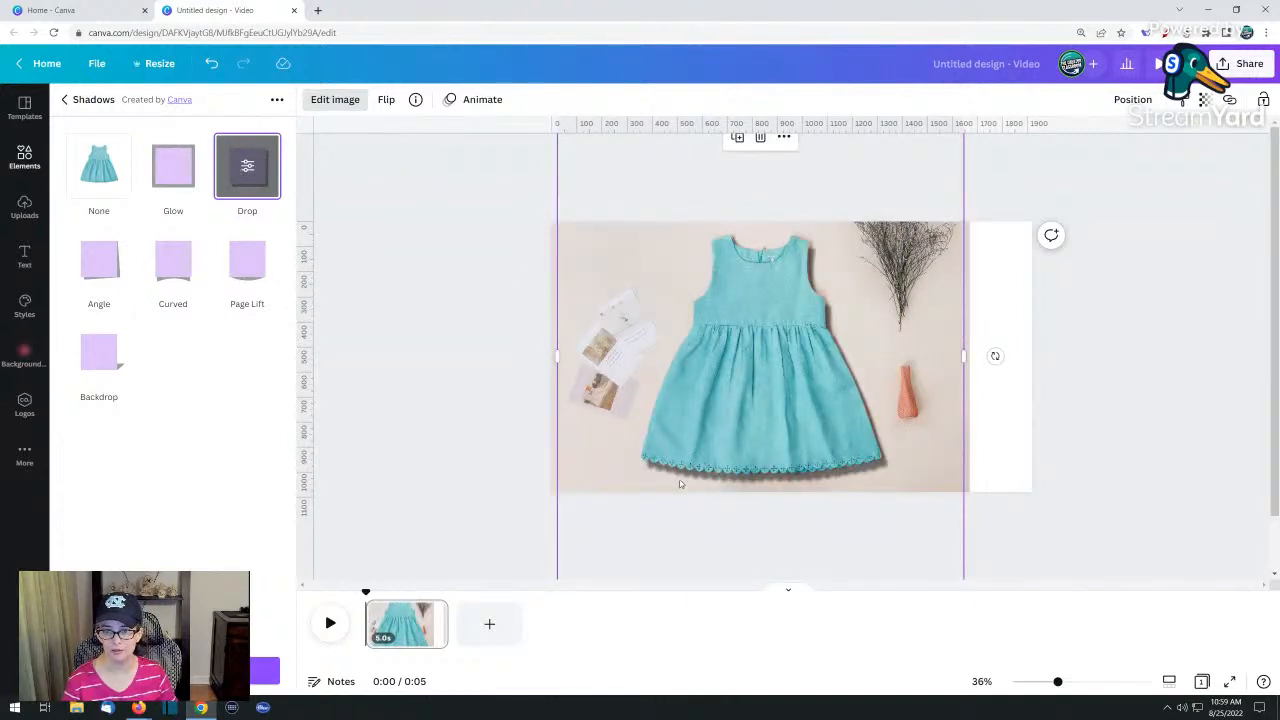
click(106, 268)
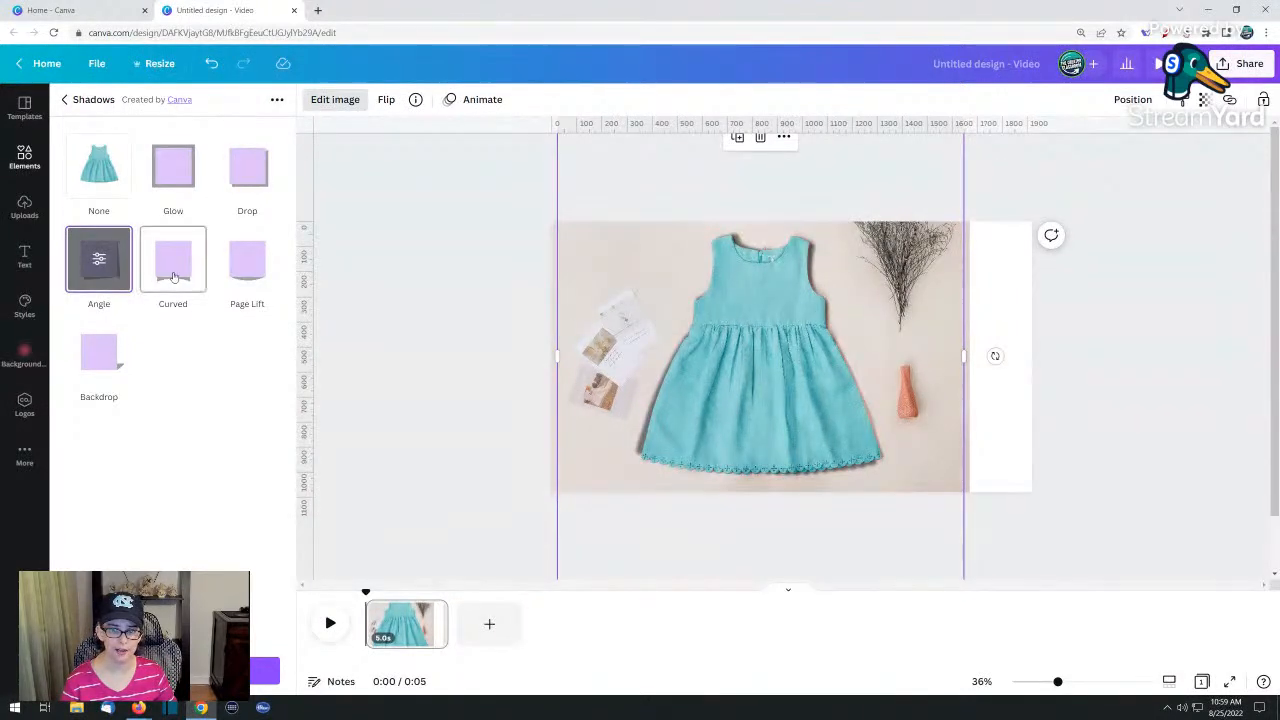
click(173, 278)
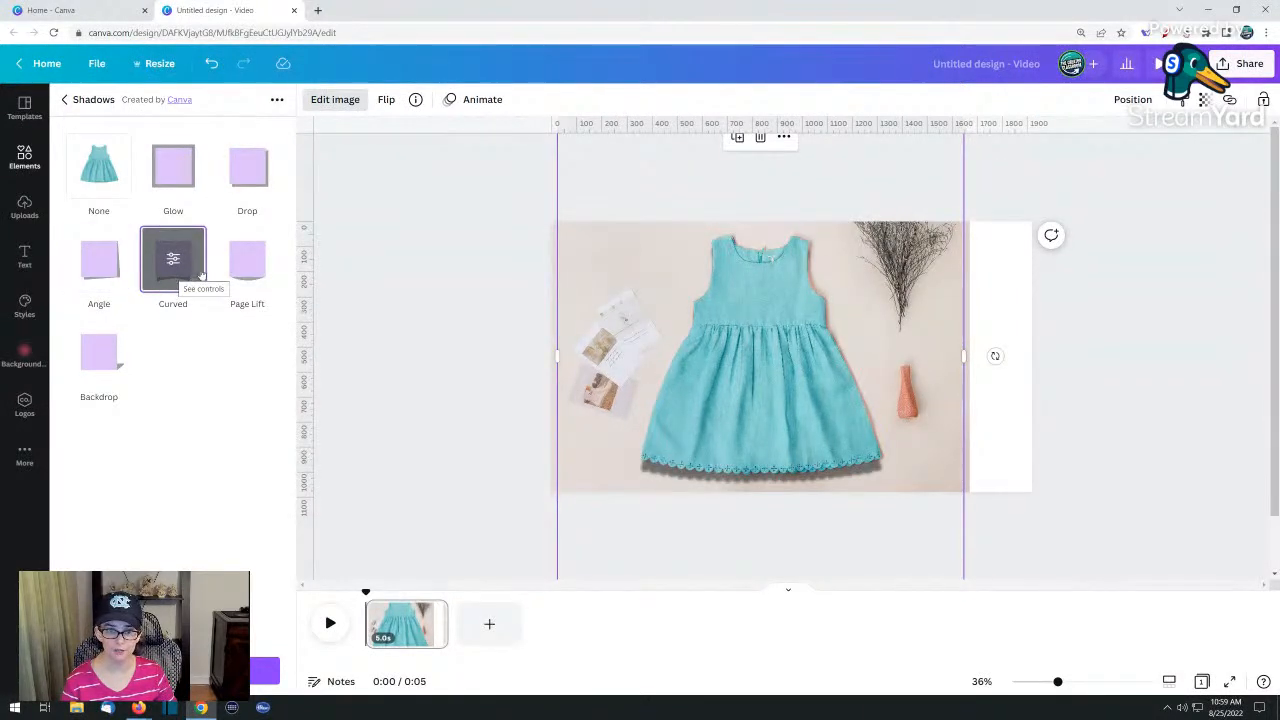
click(249, 266)
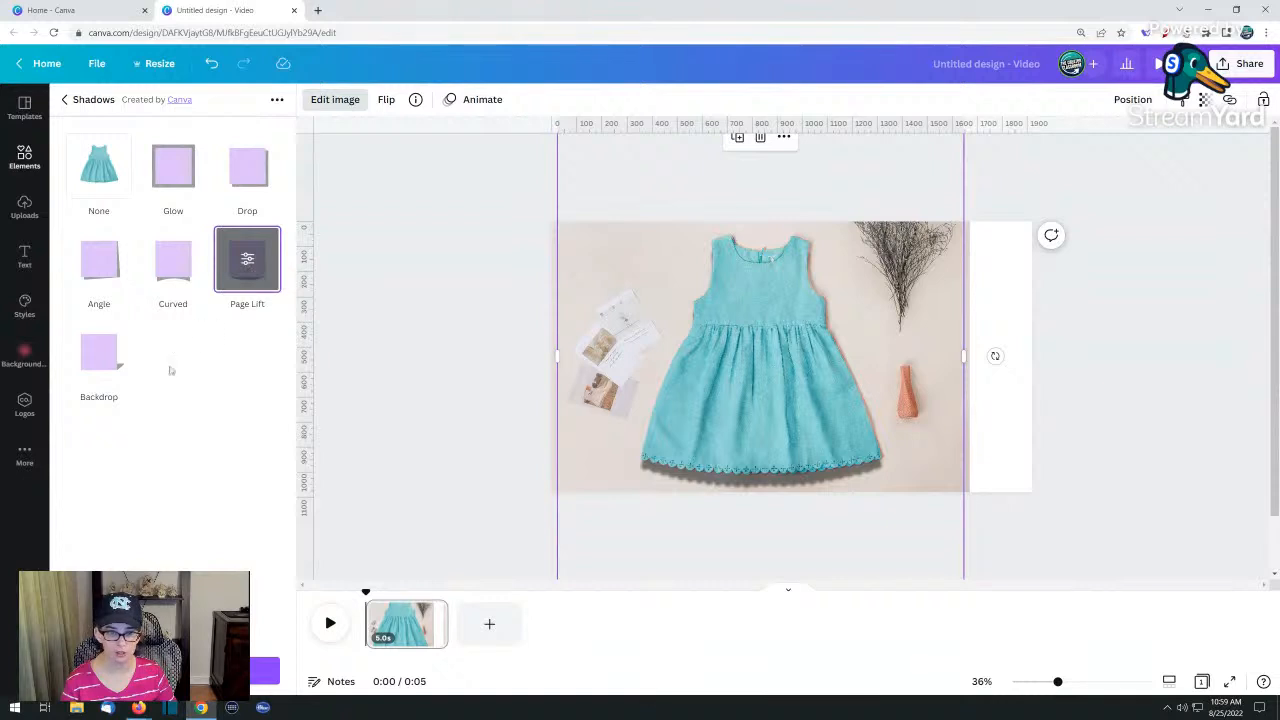
click(98, 352)
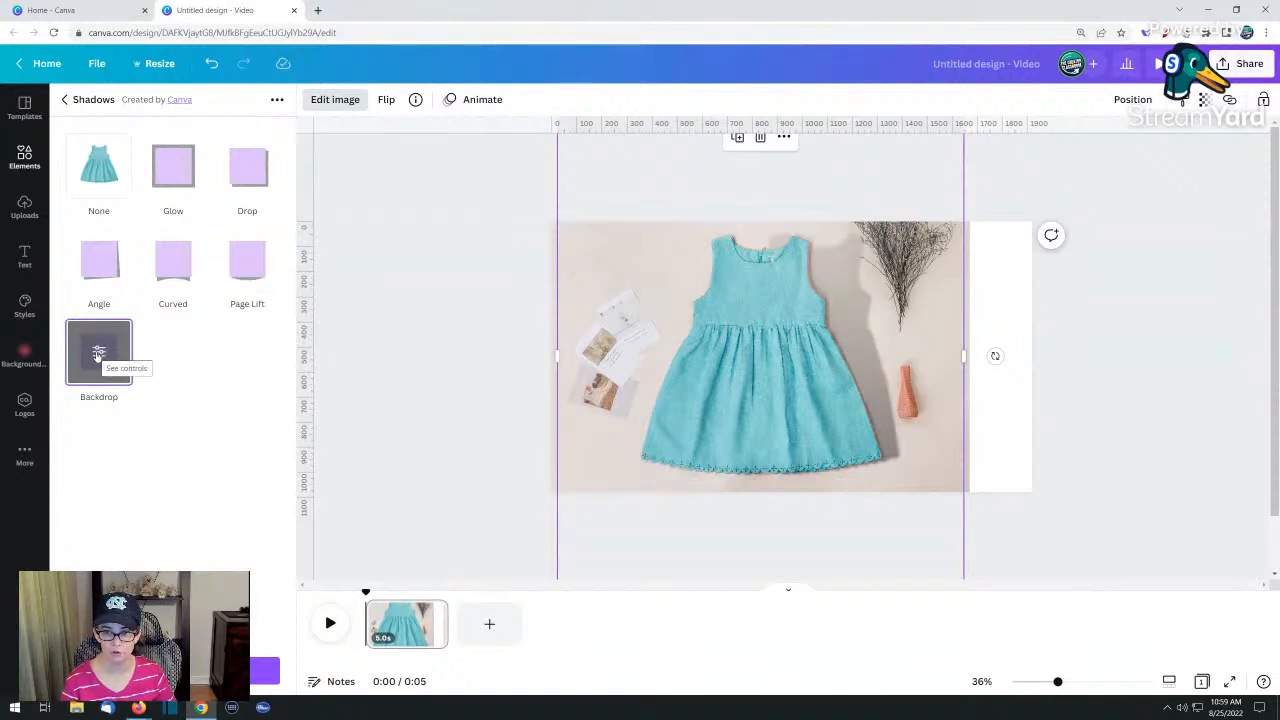
Give the dress cutout the Drop shadow style and deselect it
click(249, 188)
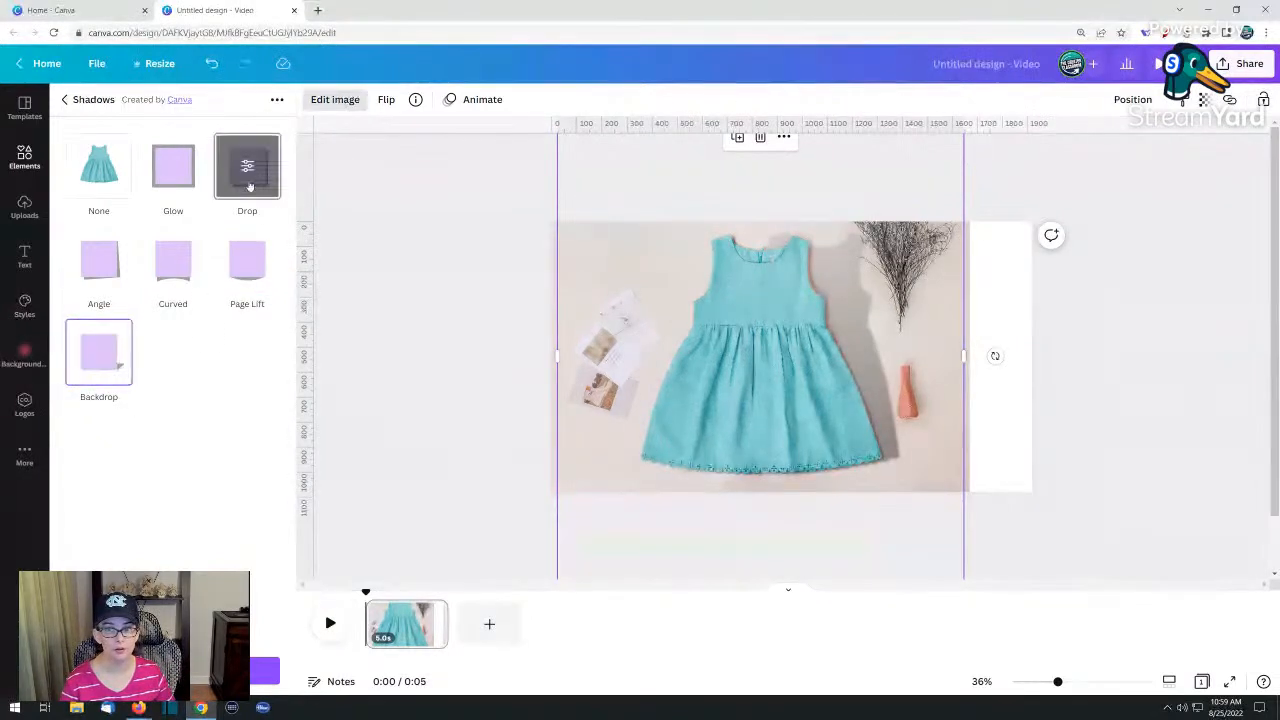
click(435, 355)
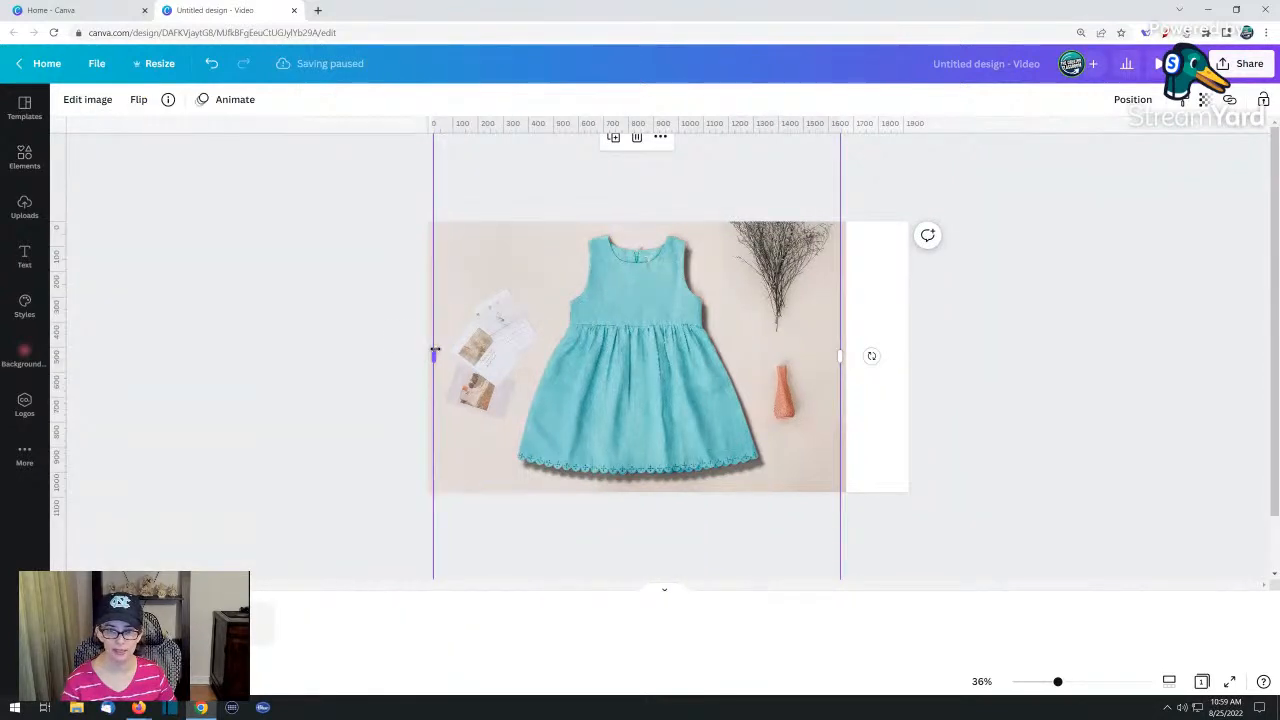
click(329, 325)
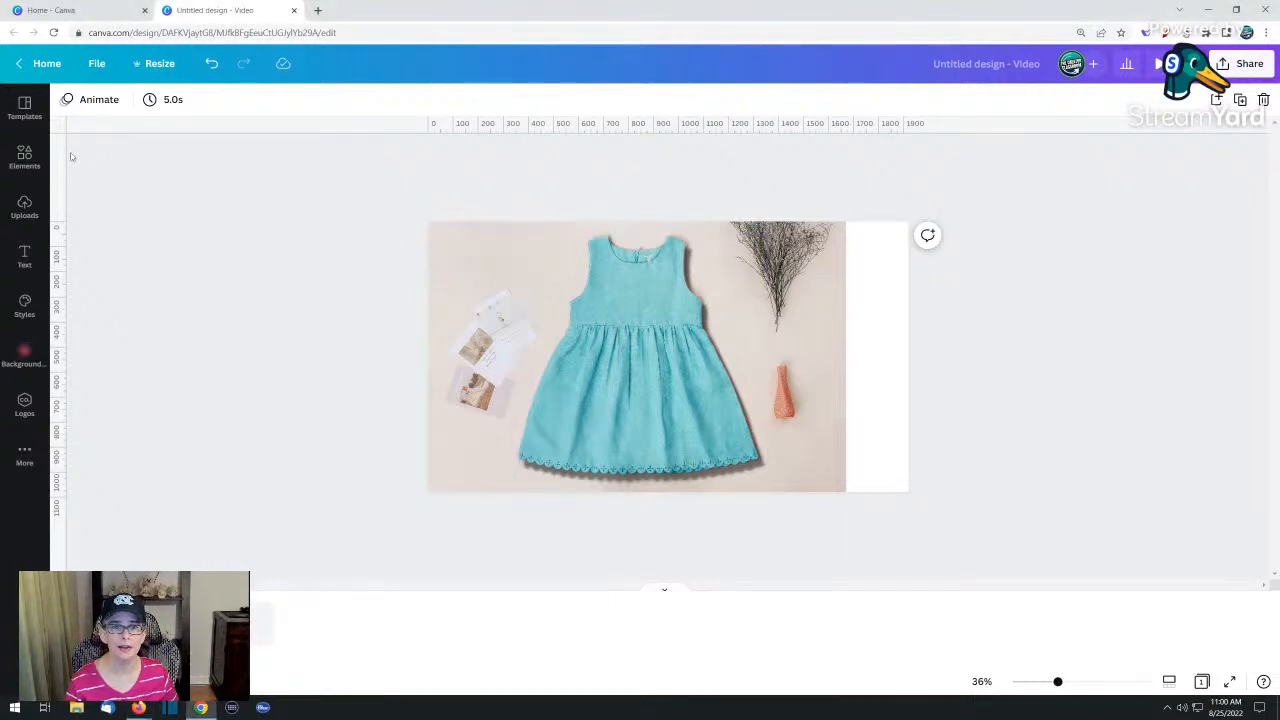
Resize the design to 1080 × 1080 px in place, without making a copy
click(156, 68)
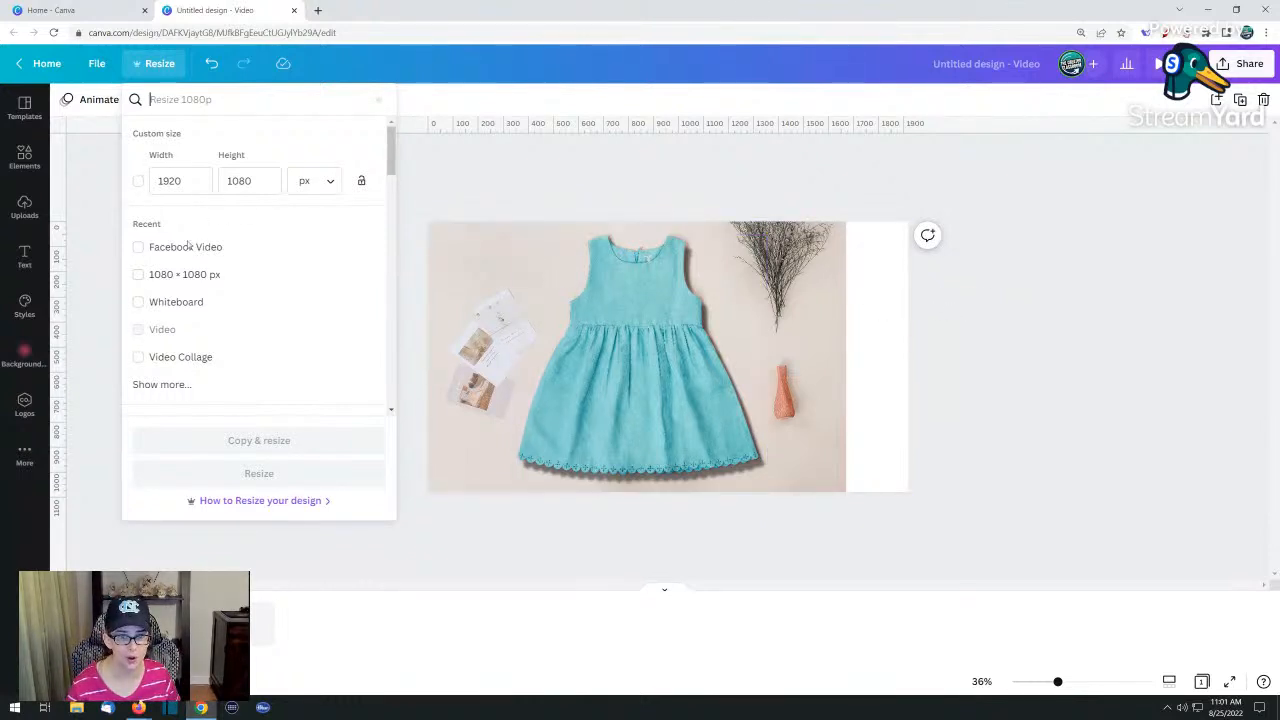
click(138, 276)
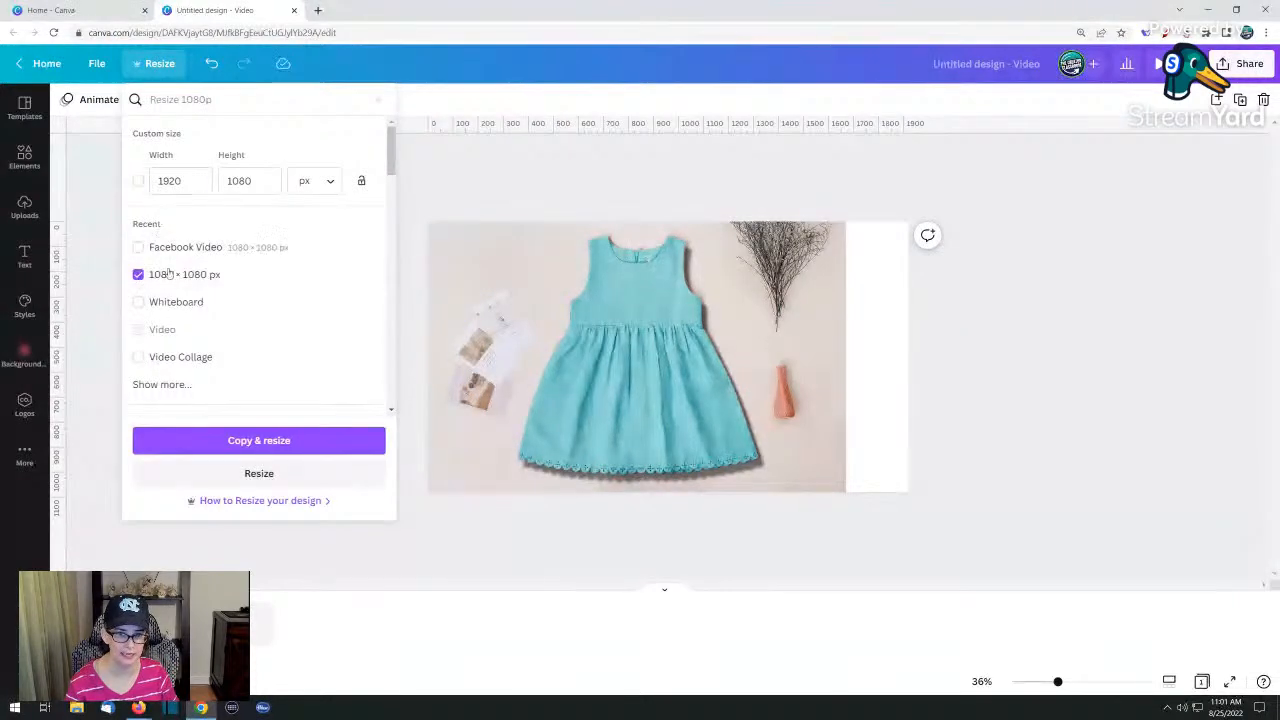
click(241, 477)
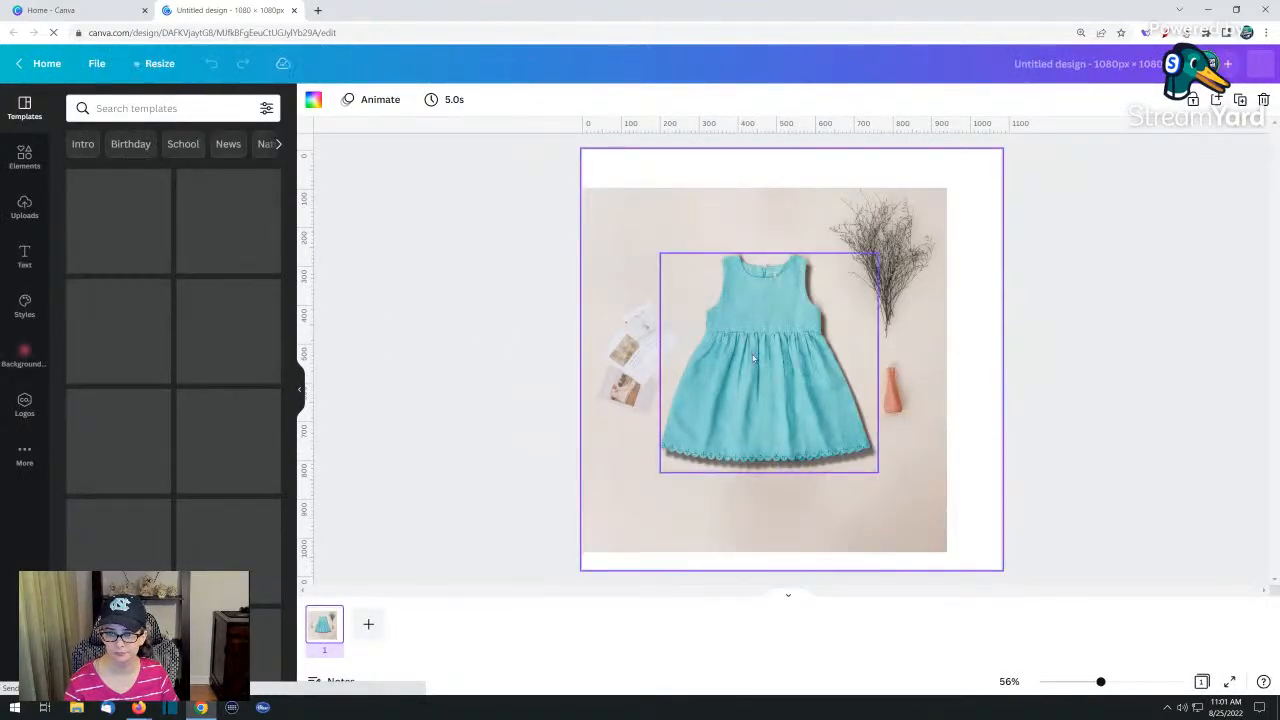
click(753, 358)
click(545, 257)
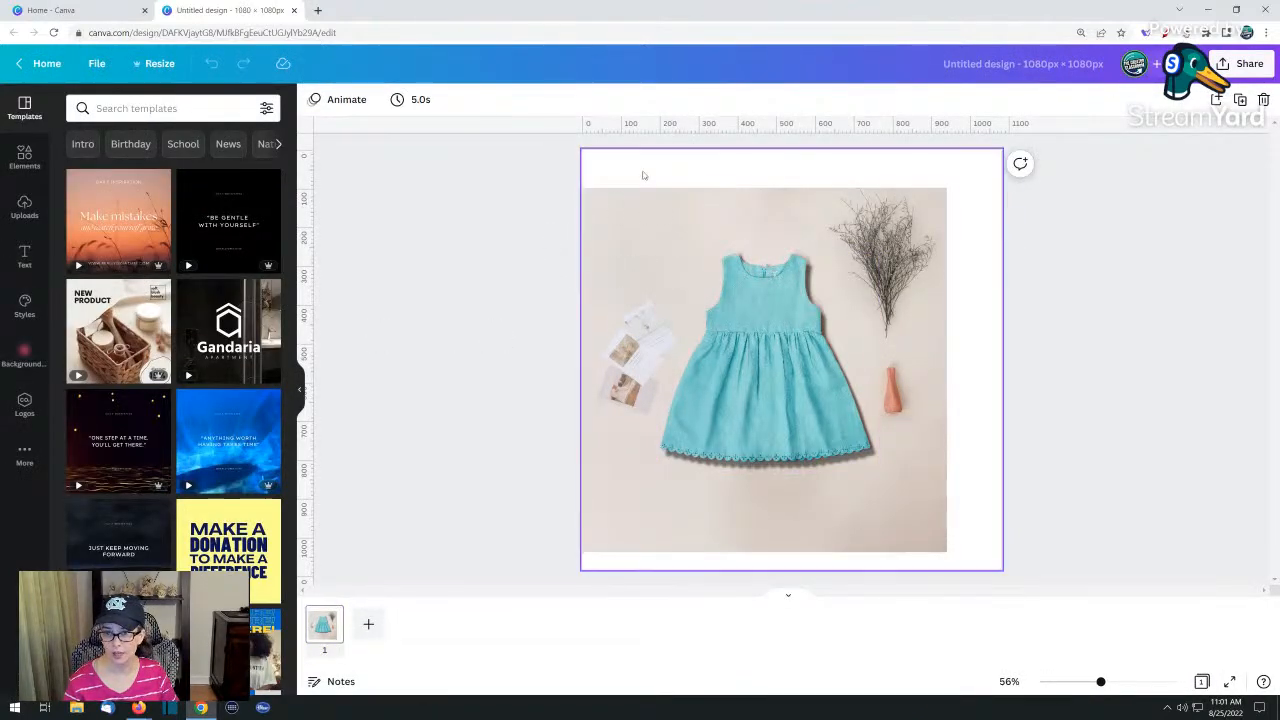
Enlarge the background photo and dress cutout together until they fill the square page, reposition them and deselect
click(612, 262)
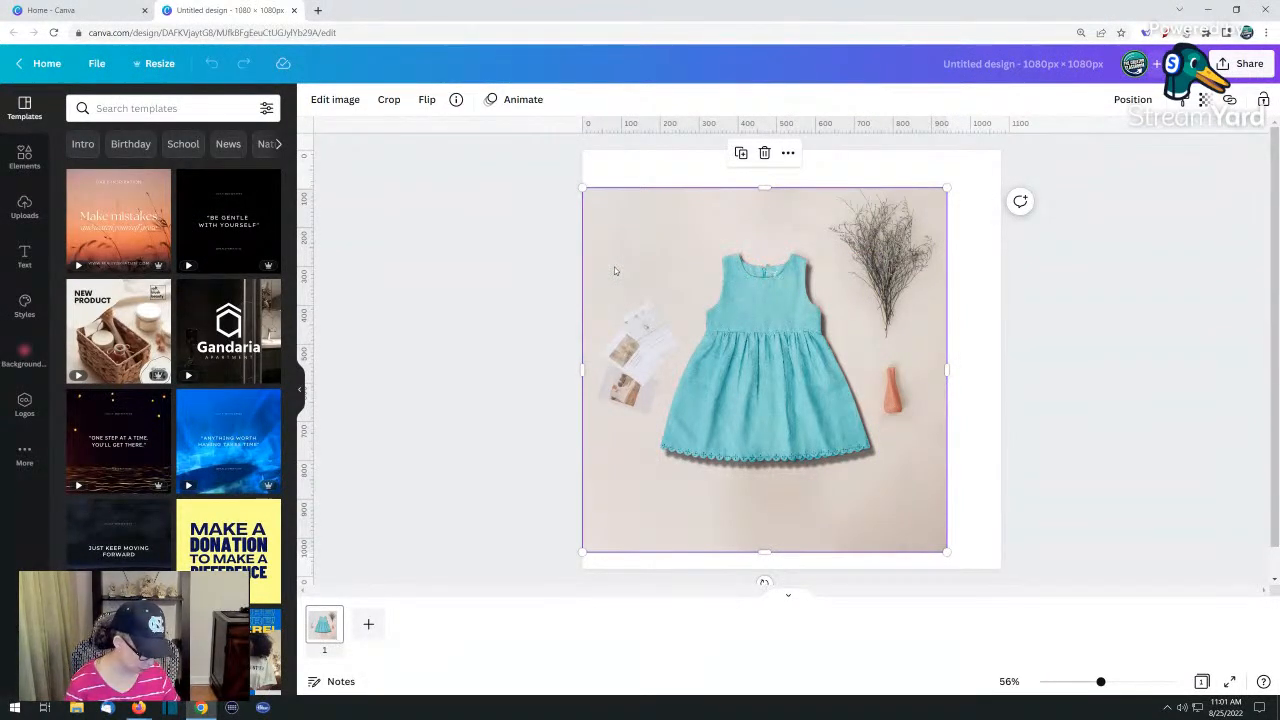
shift+click(767, 372)
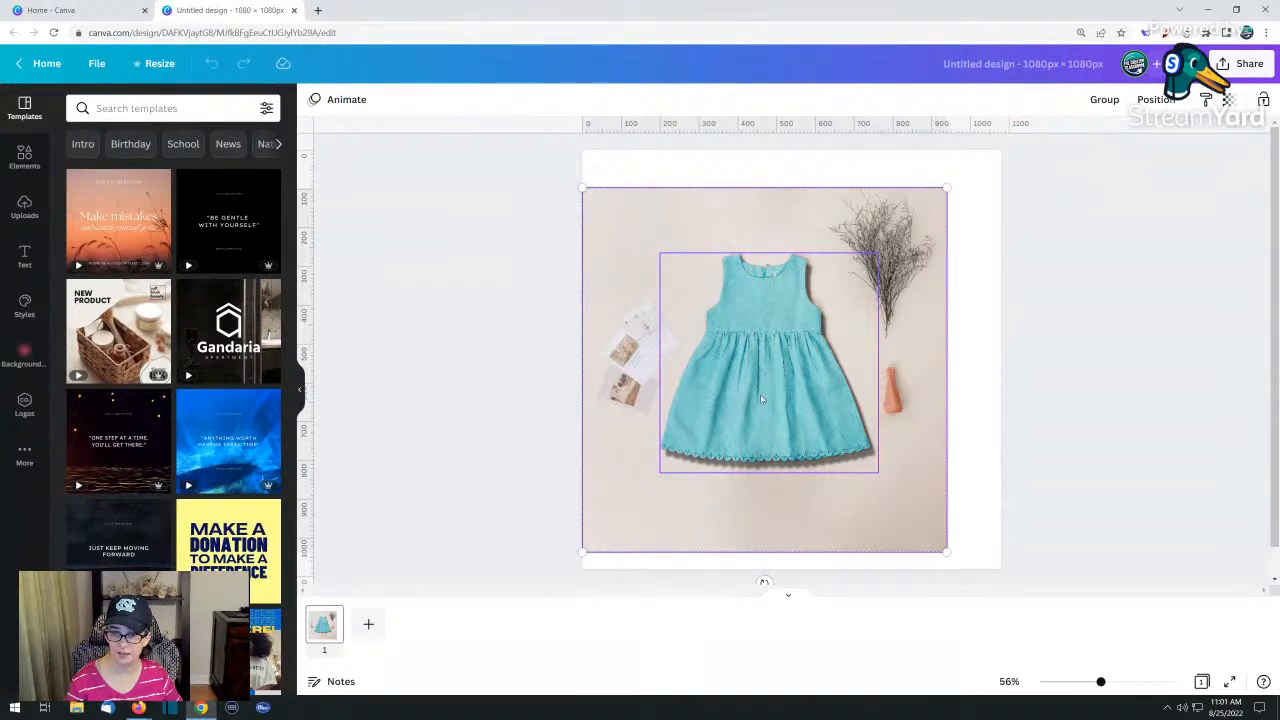
drag(947, 187, 1020, 153)
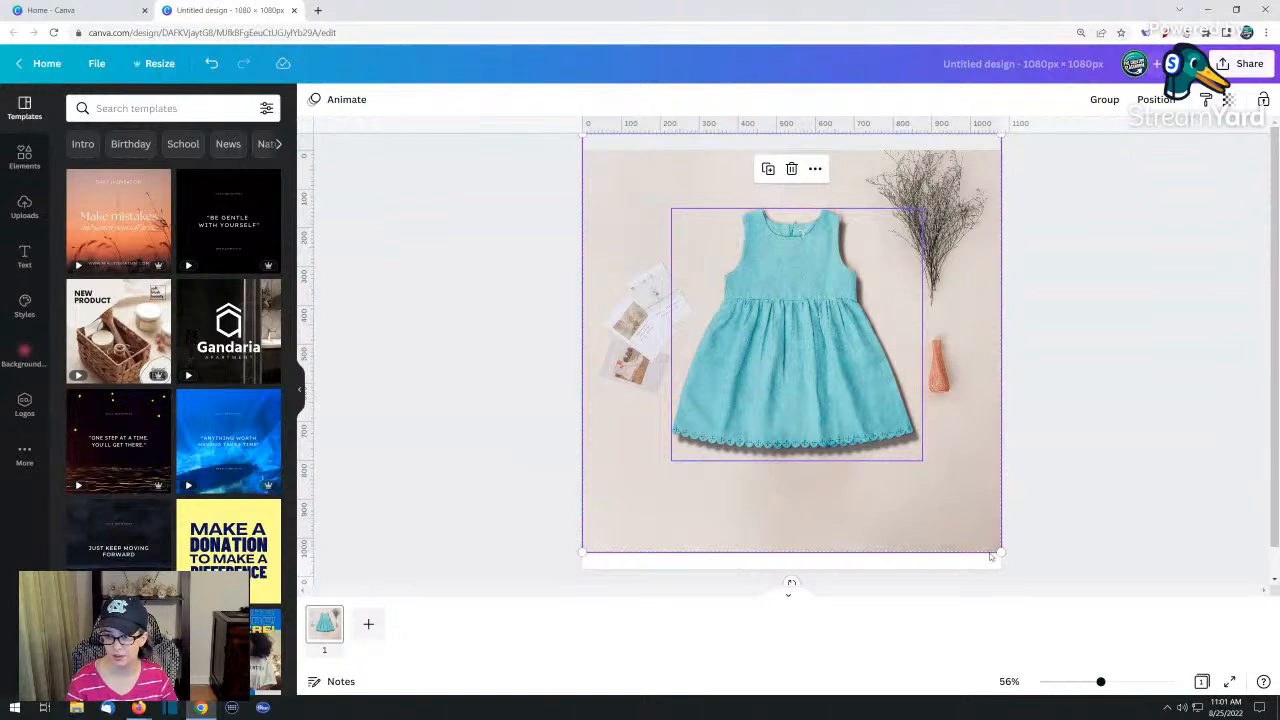
drag(1001, 552, 1016, 572)
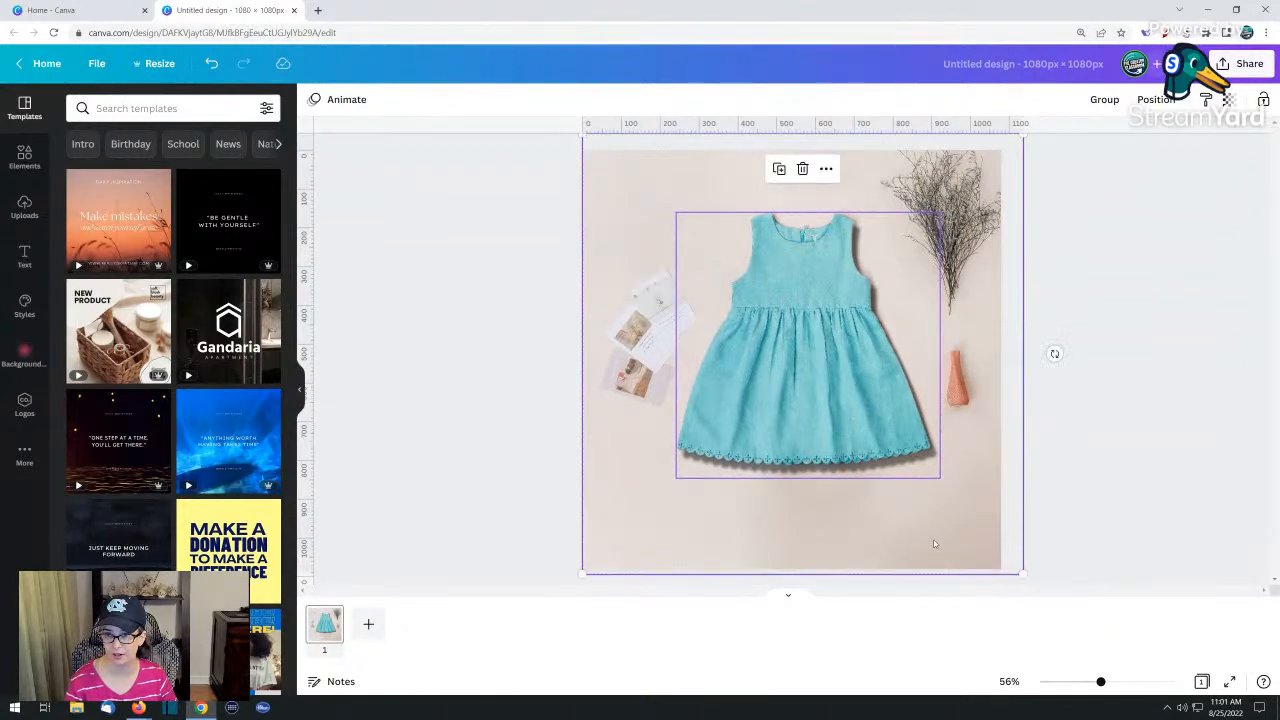
mouse_move(912, 545)
mouse_down()
mouse_move(899, 554)
mouse_move(907, 564)
mouse_up()
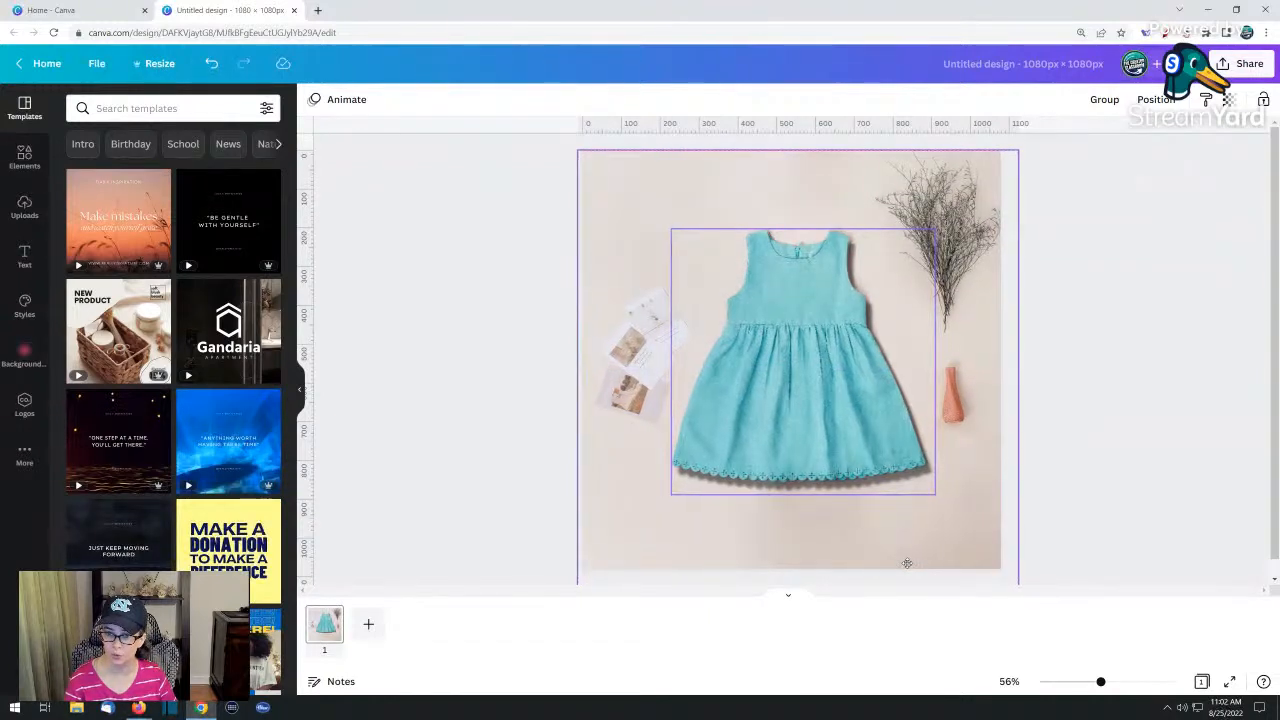
click(533, 446)
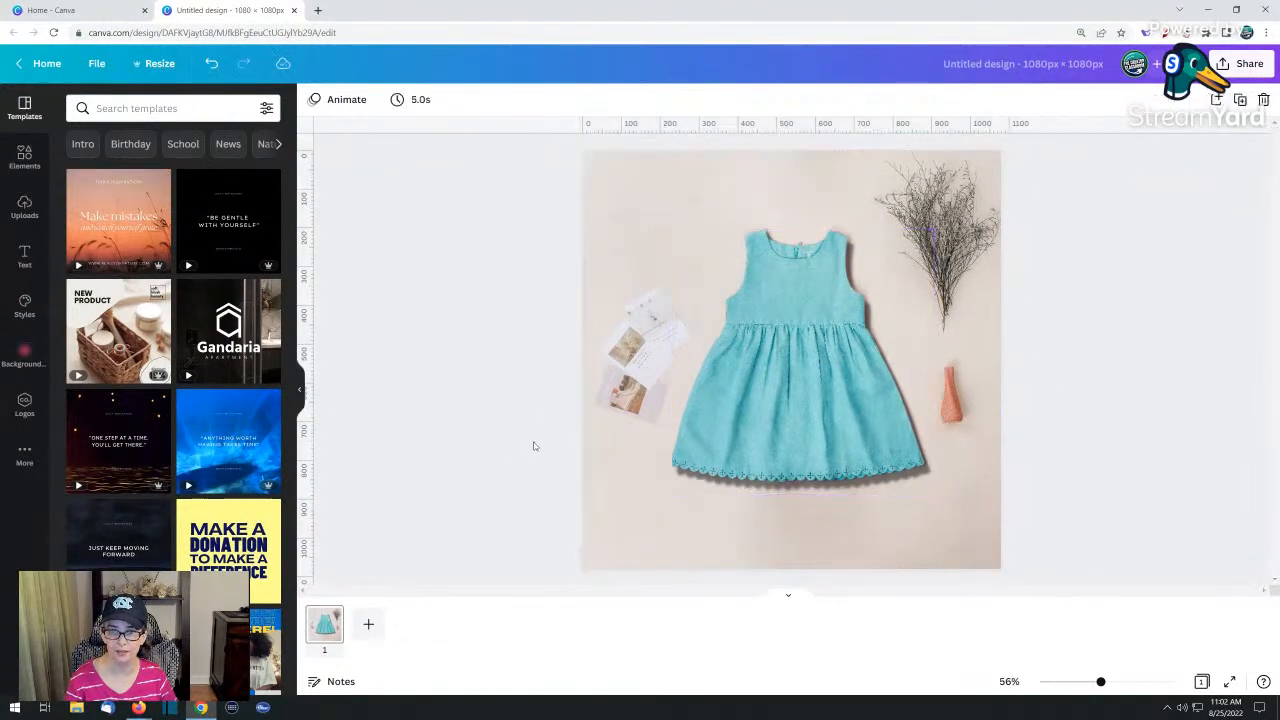
Nudge the dress cutout slightly up and to the right over the background photo
click(587, 182)
click(526, 211)
click(636, 213)
click(551, 220)
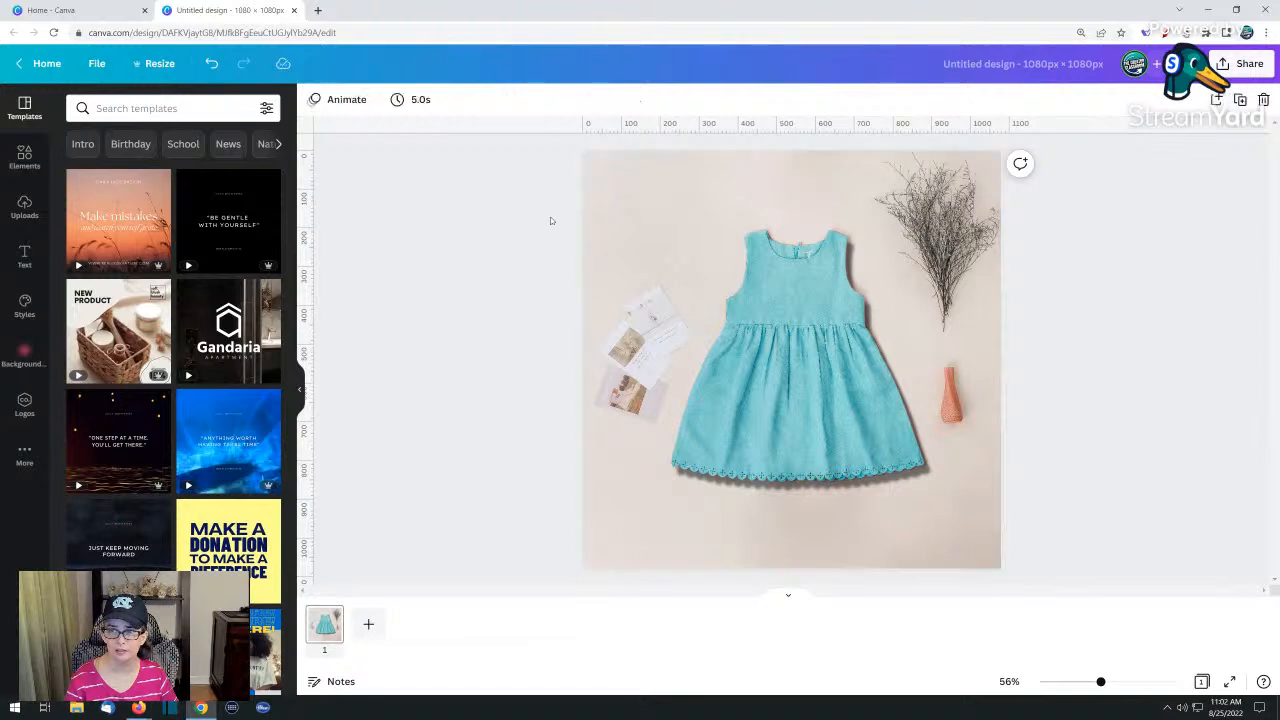
click(644, 209)
click(794, 373)
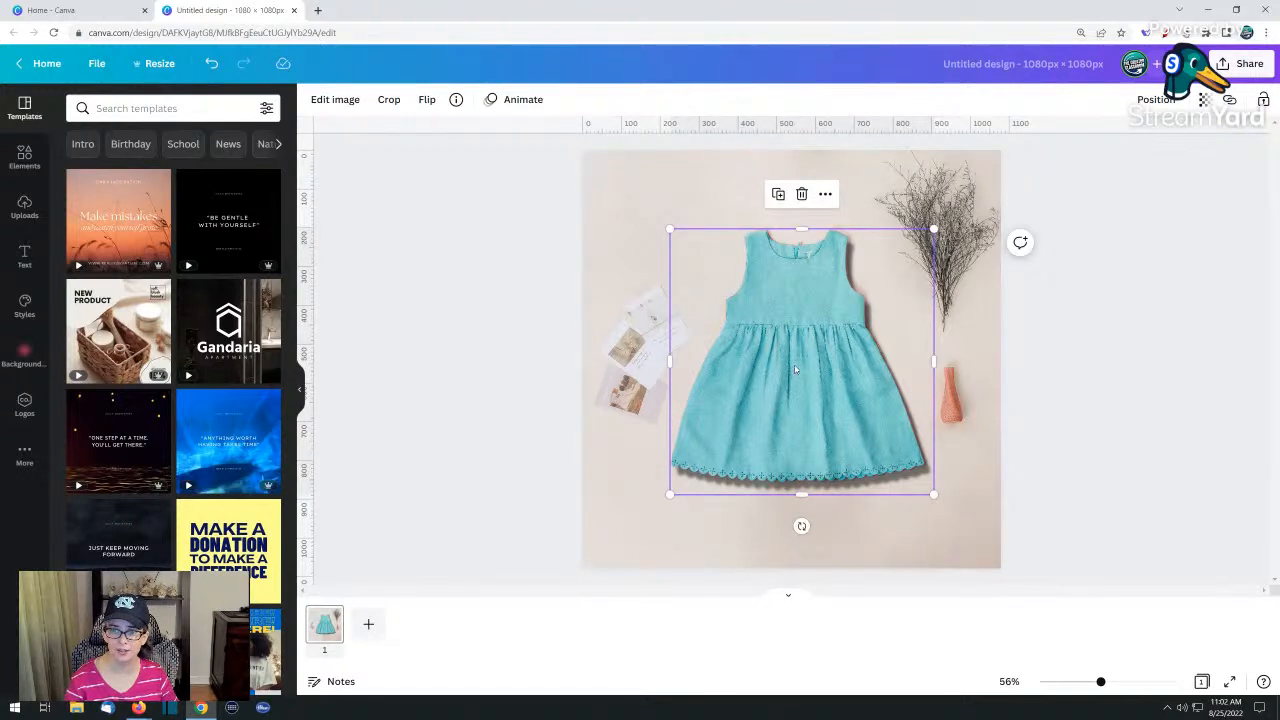
mouse_move(805, 368)
mouse_down()
mouse_move(744, 400)
mouse_move(1158, 521)
mouse_move(1201, 492)
mouse_move(917, 412)
mouse_move(769, 353)
mouse_move(807, 365)
mouse_up()
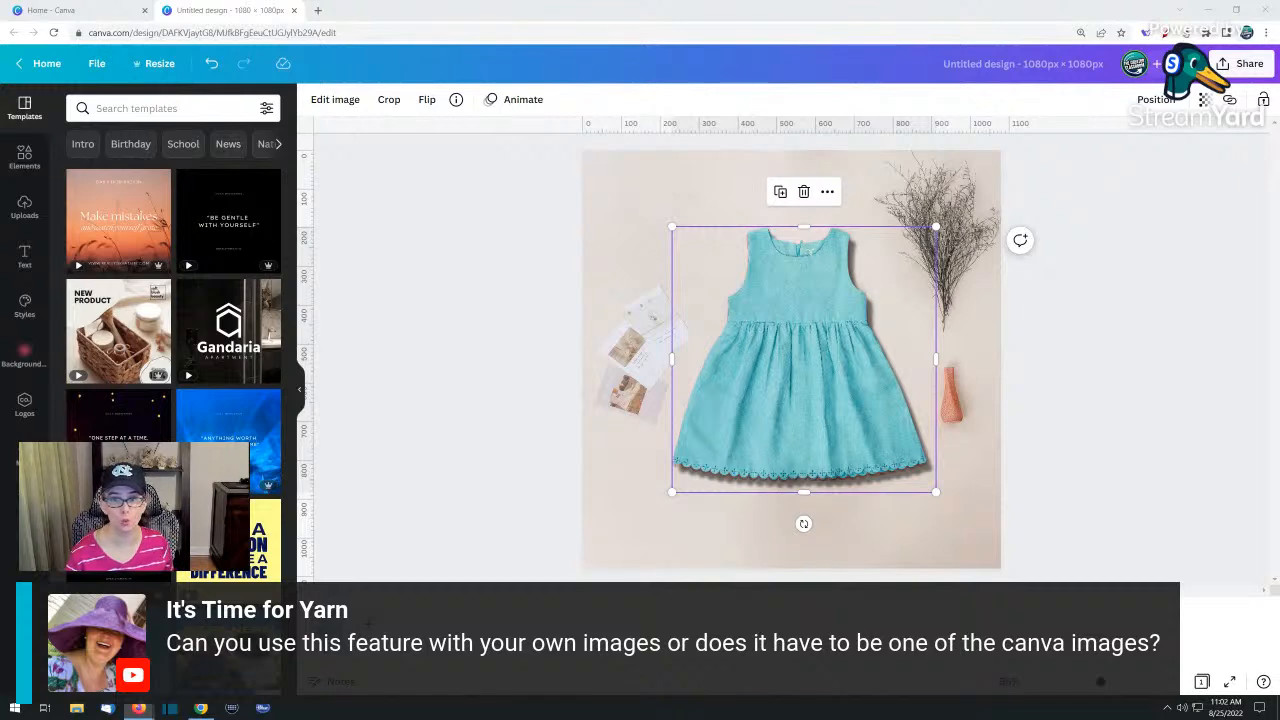
Add a blank second page to the design
click(368, 624)
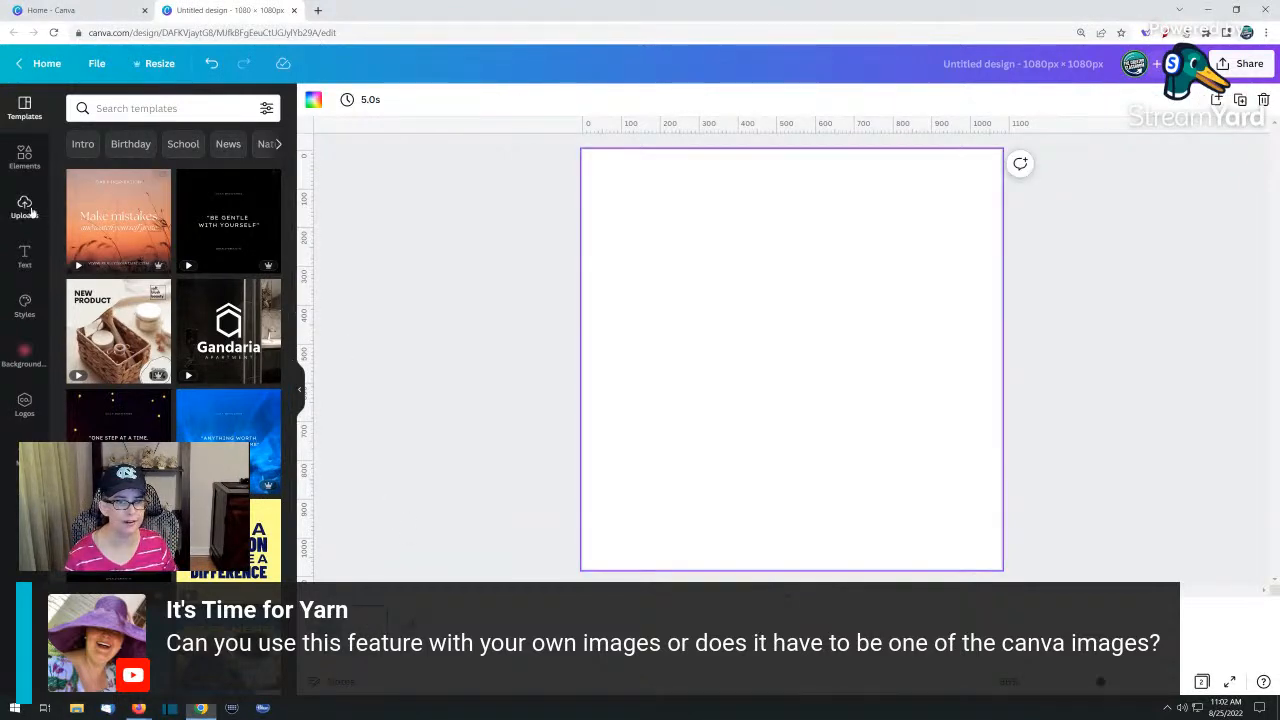
Look through the uploaded images for a photo suited to the blank page
click(24, 207)
scroll(173, 330, down, 10)
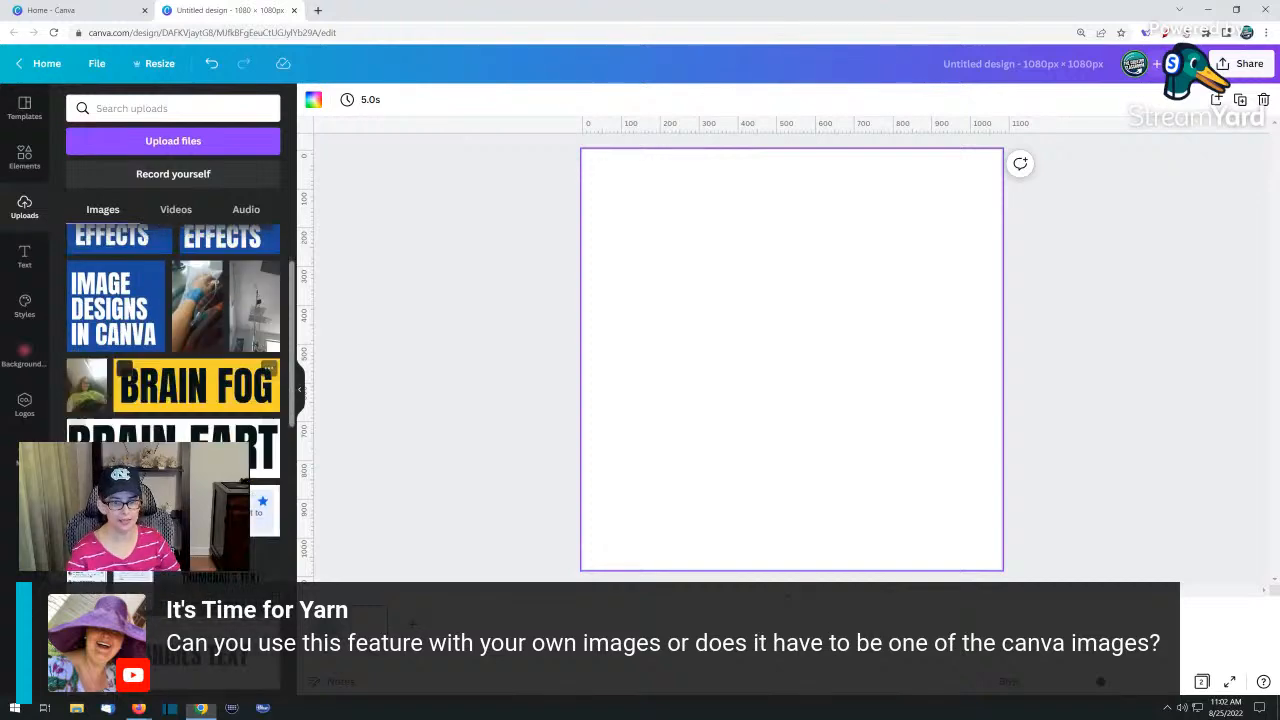
scroll(173, 400, down, 10)
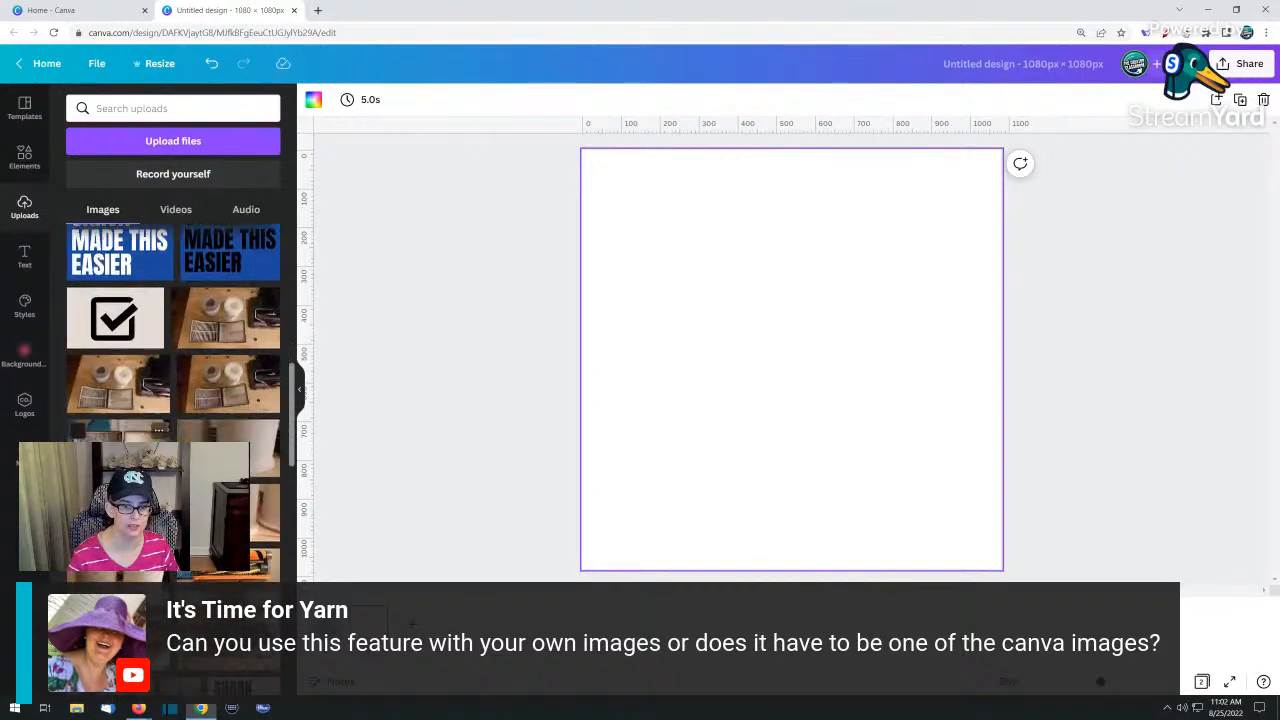
scroll(173, 400, down, 10)
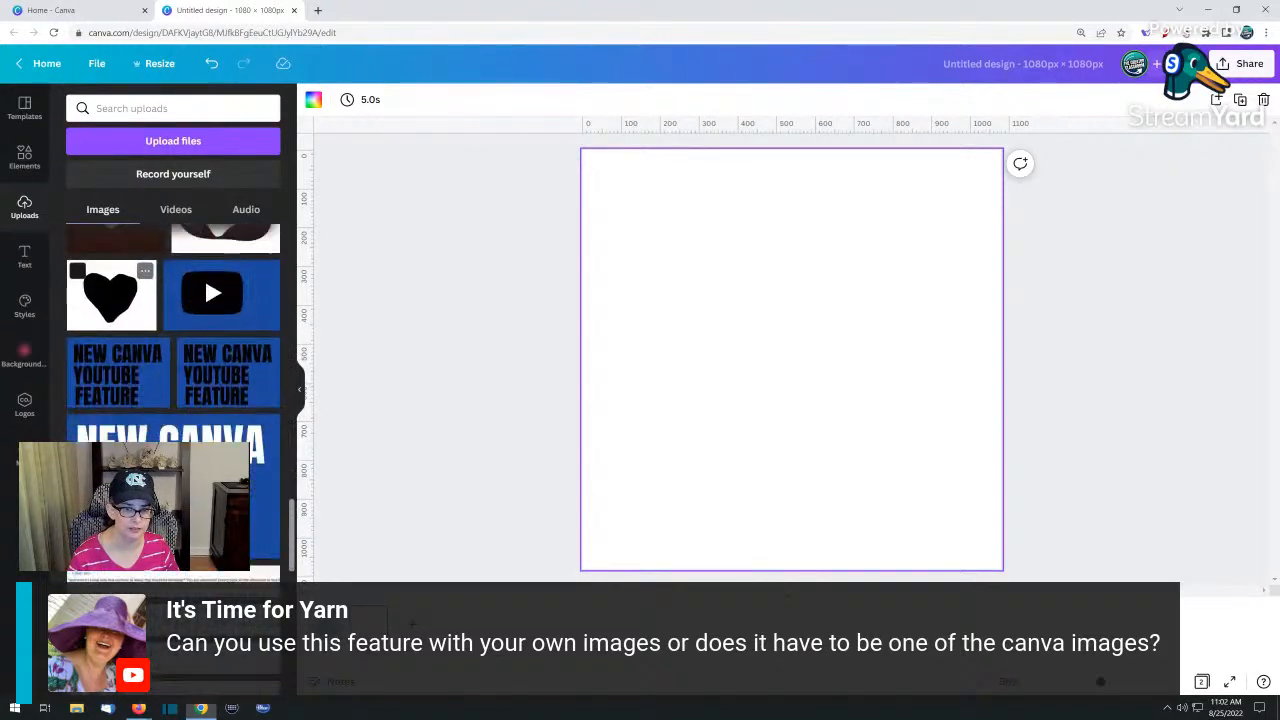
scroll(173, 400, down, 10)
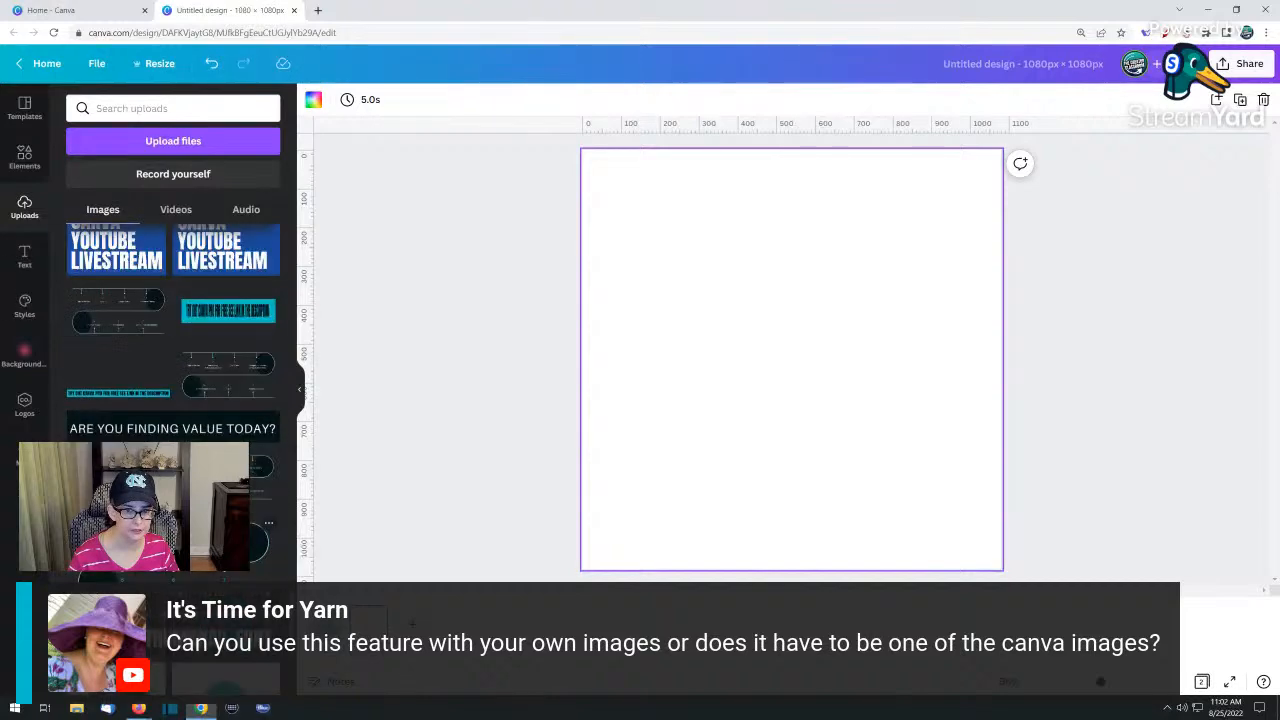
scroll(173, 400, down, 3)
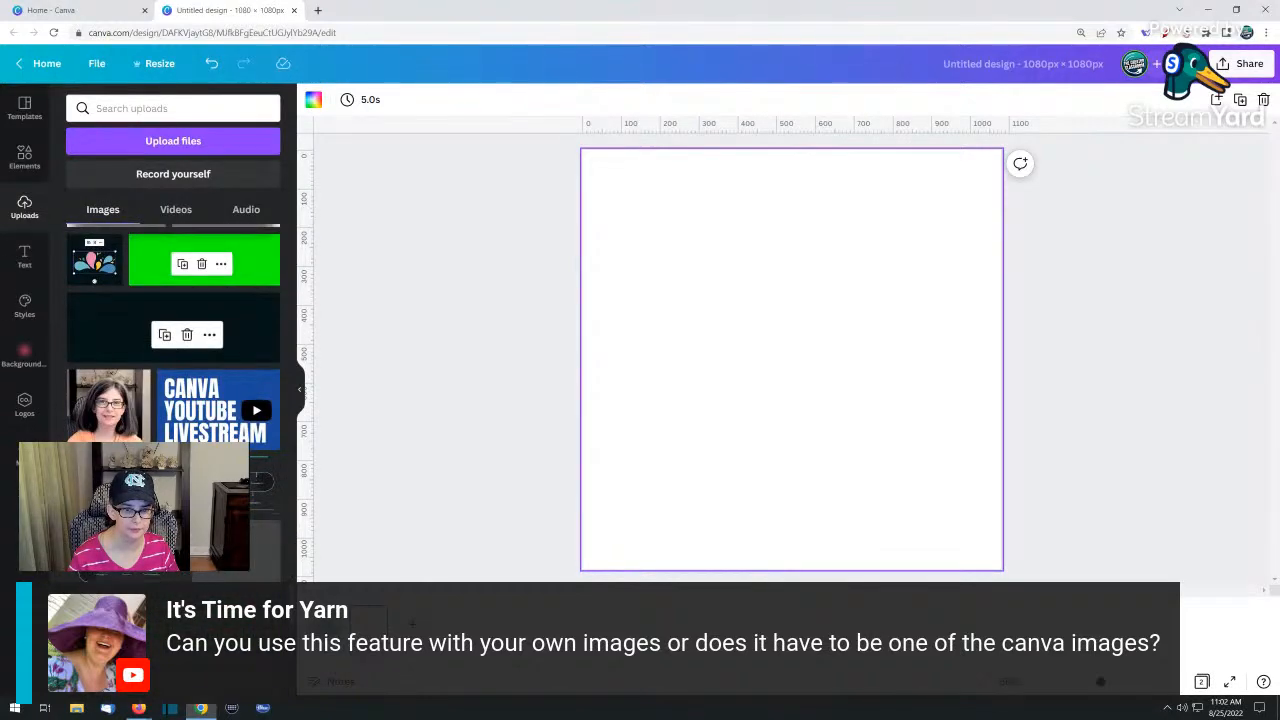
scroll(173, 400, up, 3)
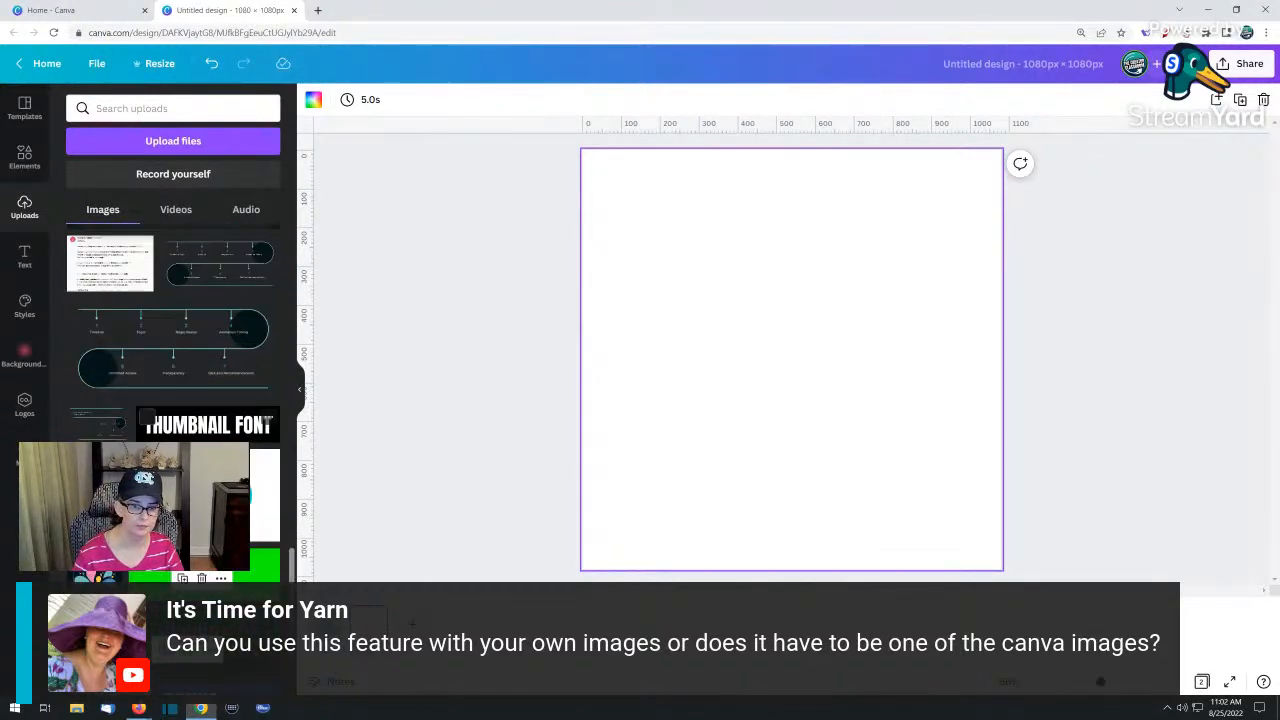
scroll(173, 400, down, 3)
scroll(173, 400, up, 6)
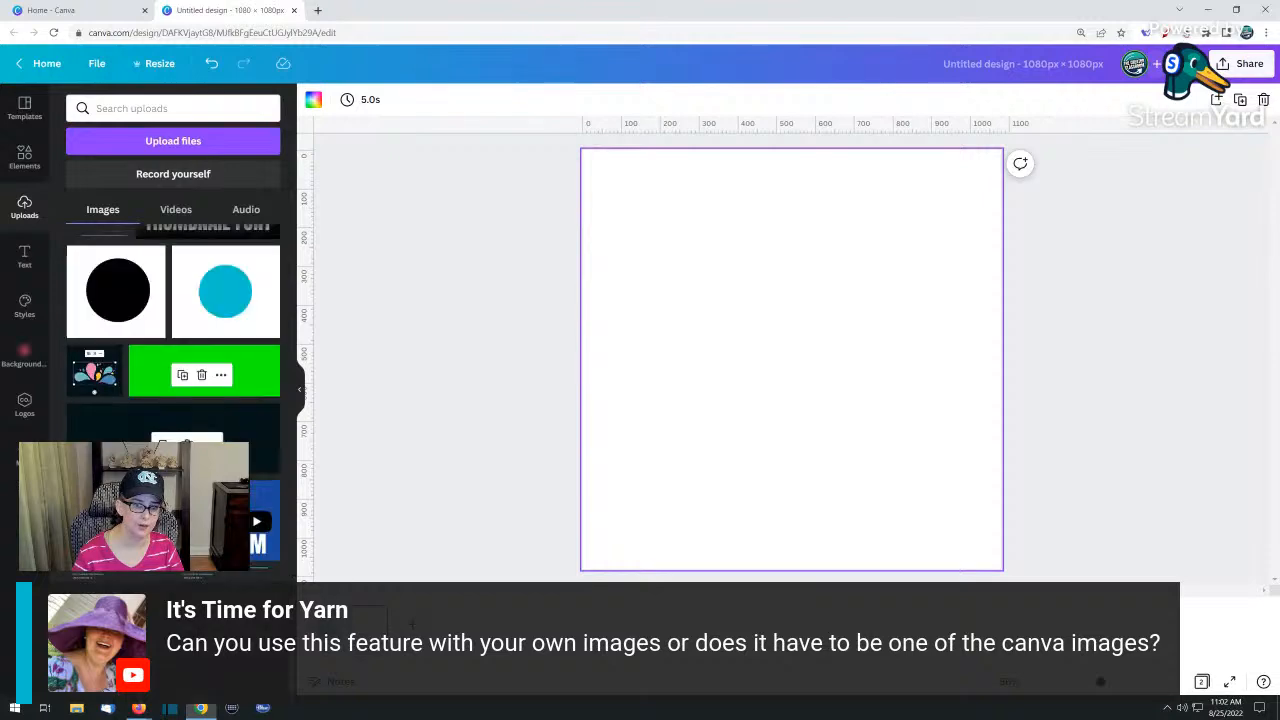
scroll(173, 400, up, 15)
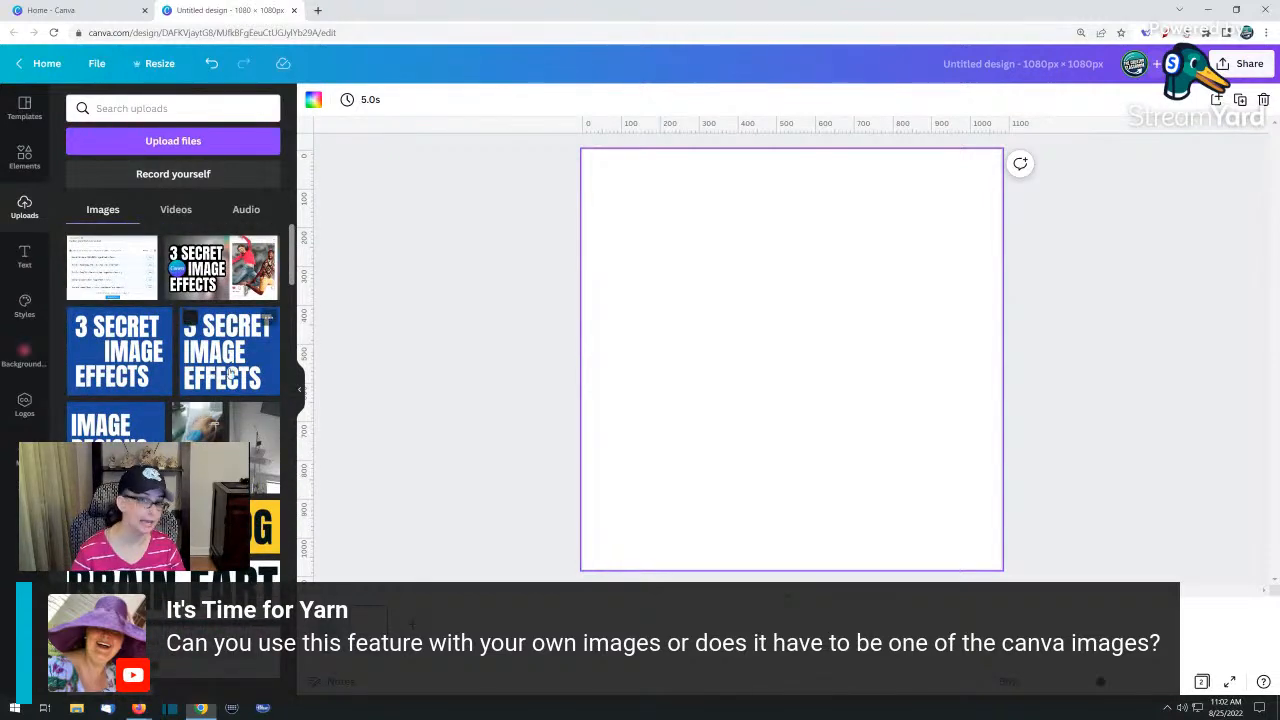
Search the web for "unsplash" in a new browser tab and open the Unsplash website
click(320, 11)
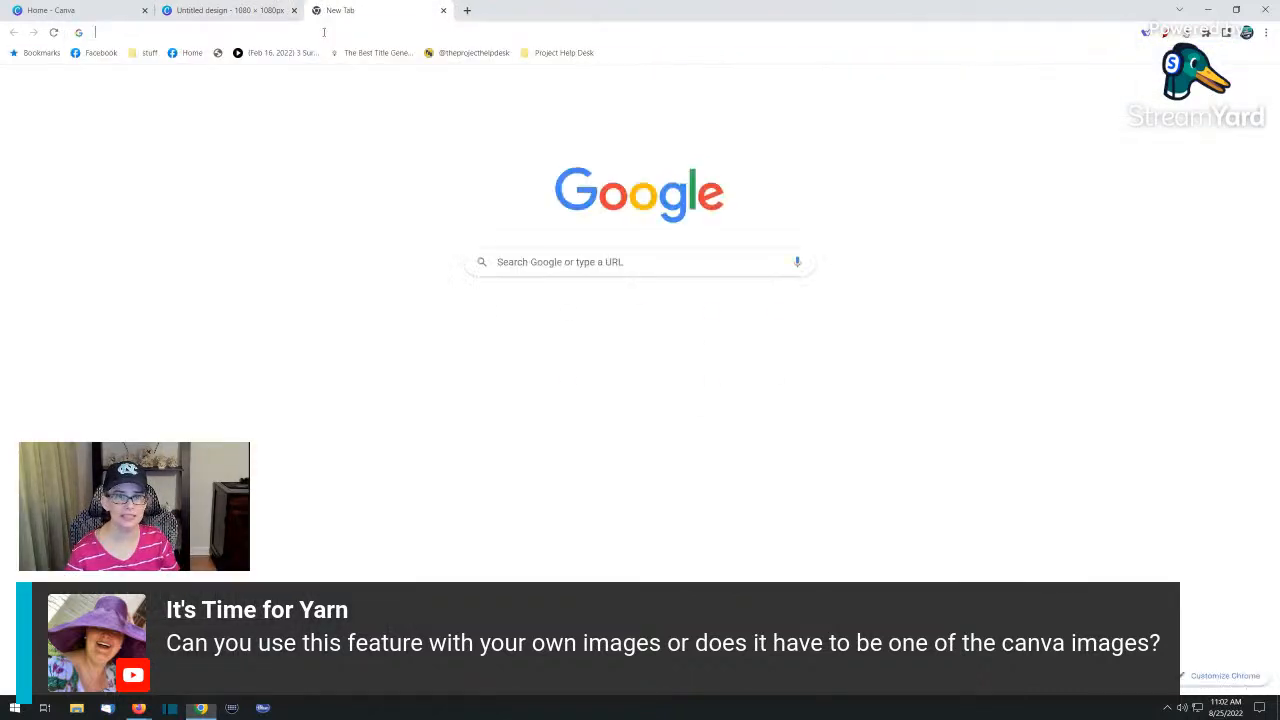
click(323, 32)
text(unsplash)
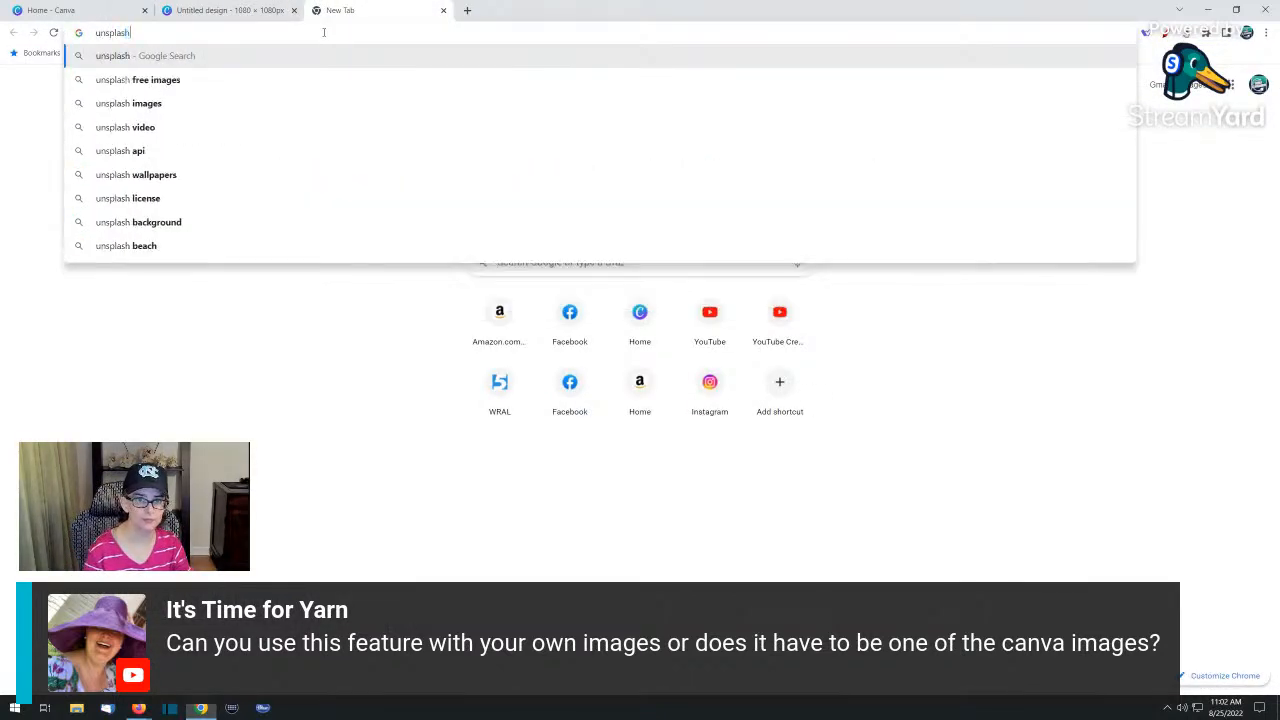
key(Return)
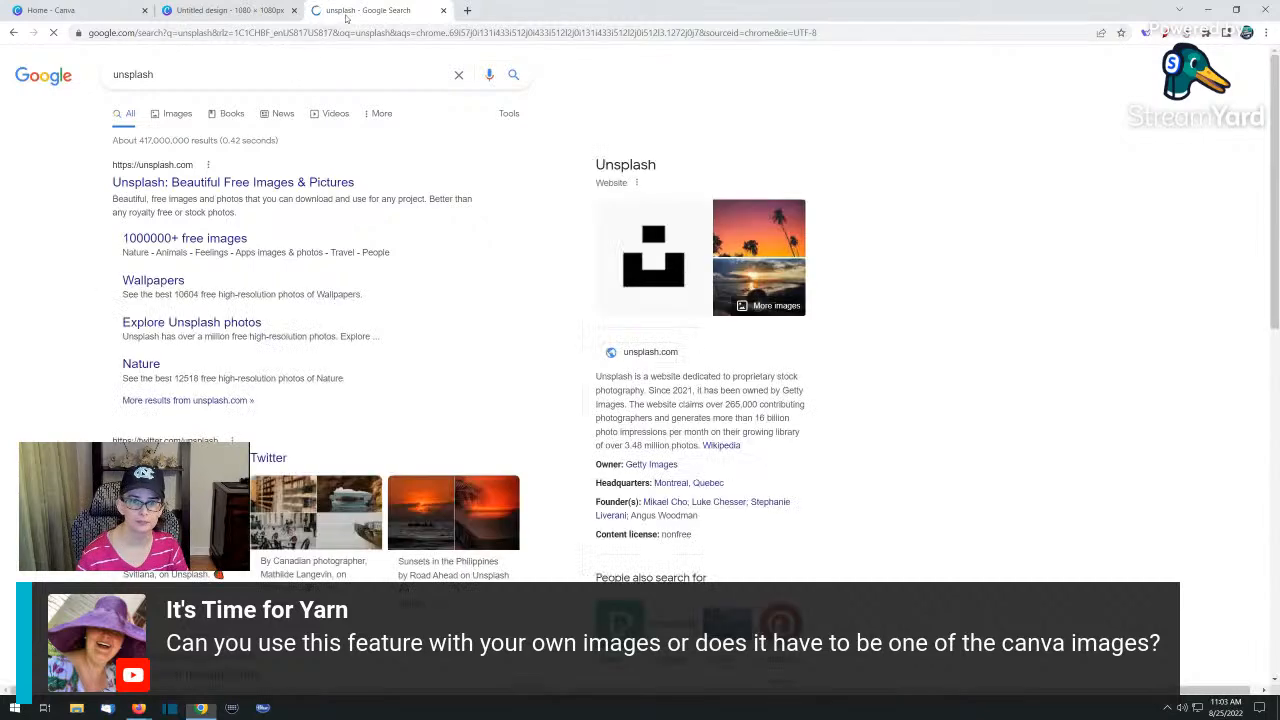
click(262, 186)
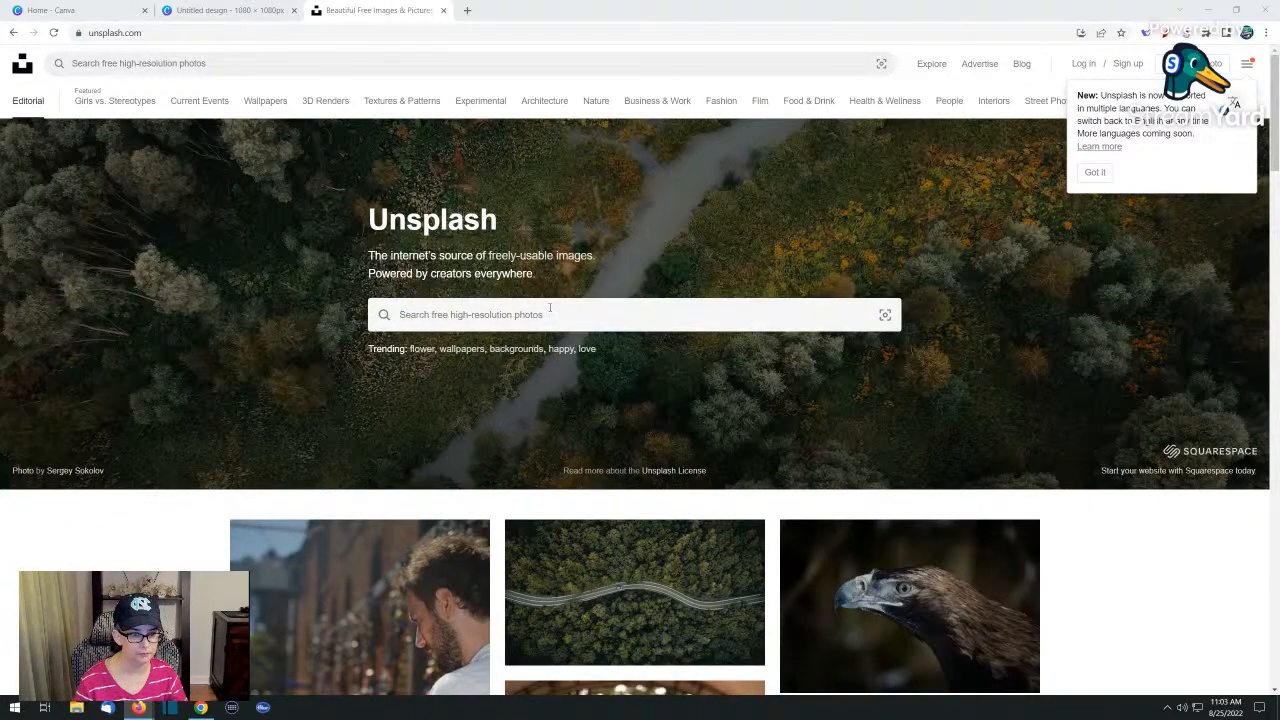
Search Unsplash for "products" photos
click(493, 320)
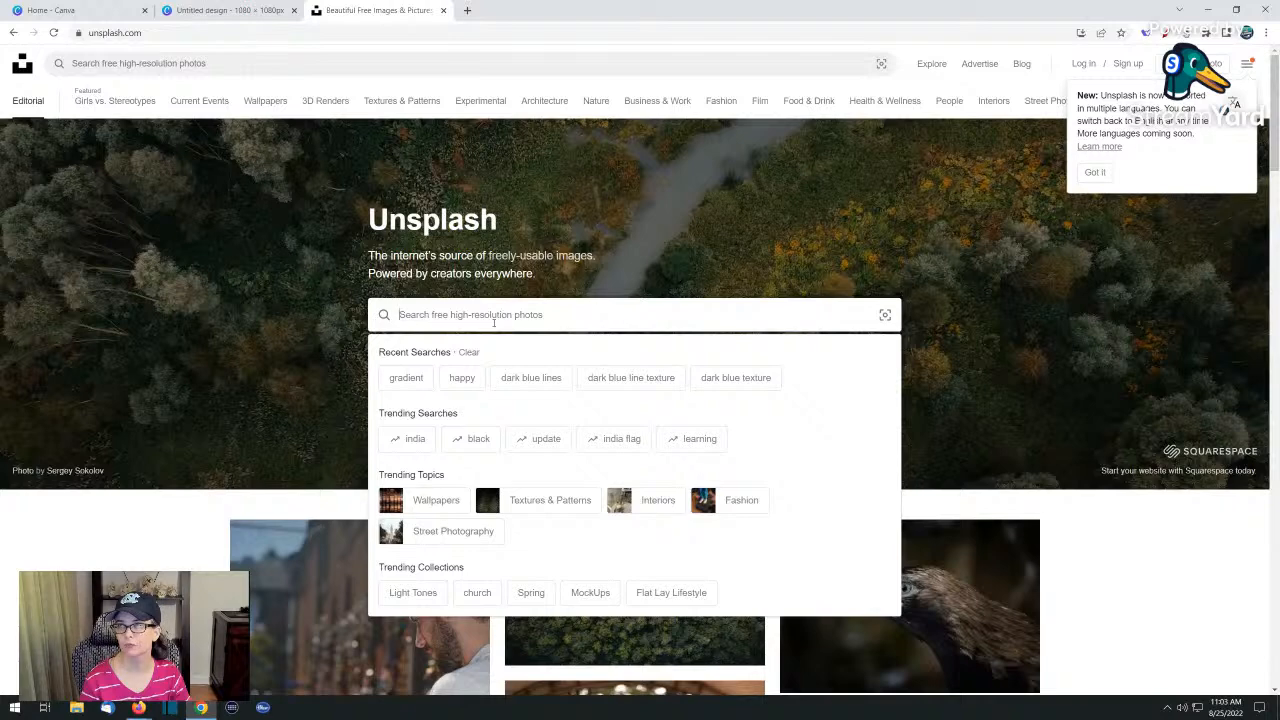
text(product)
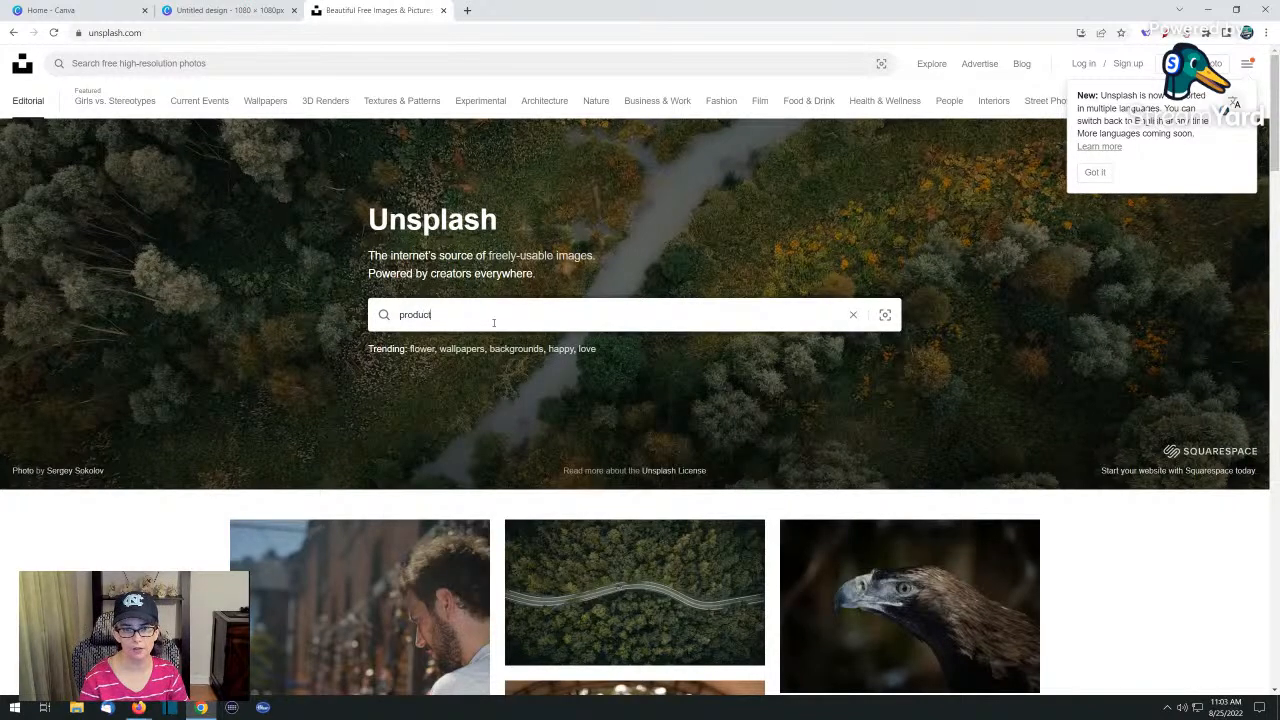
text(s)
key(Return)
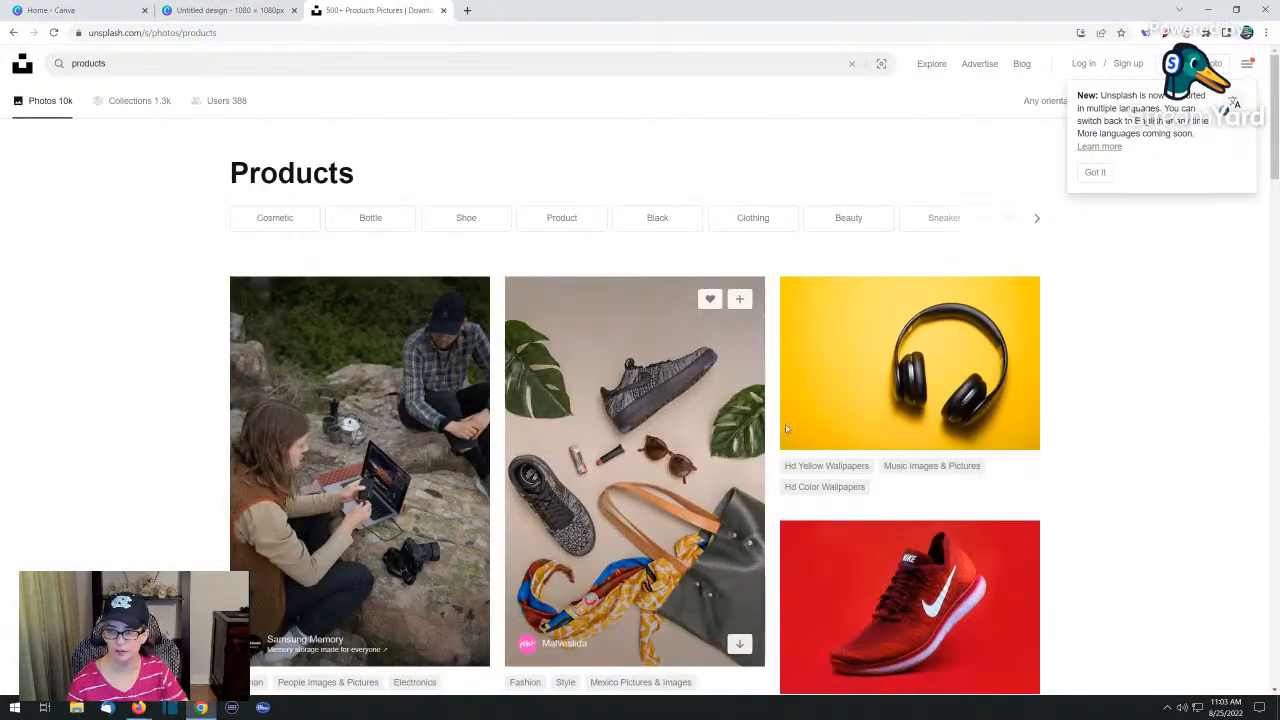
Find the photo of black headphones on a yellow background in the results and download it for free
scroll(786, 428, down, 2)
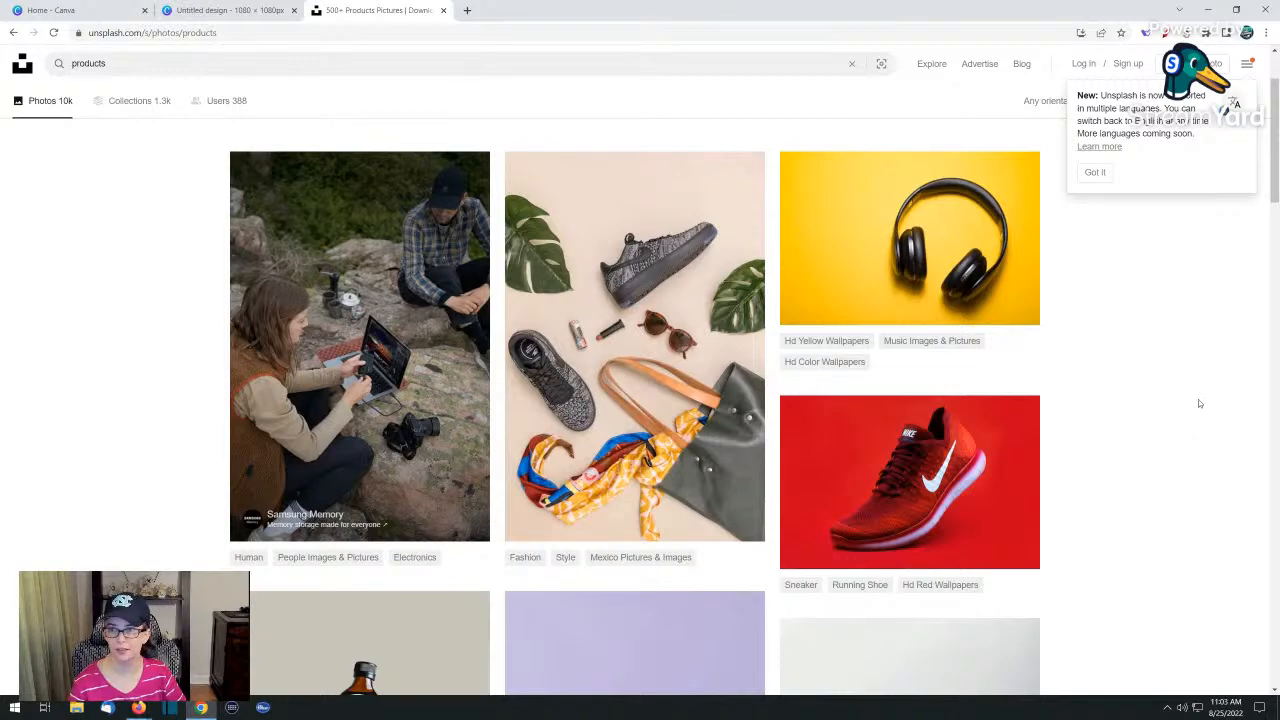
scroll(1185, 448, up, 1)
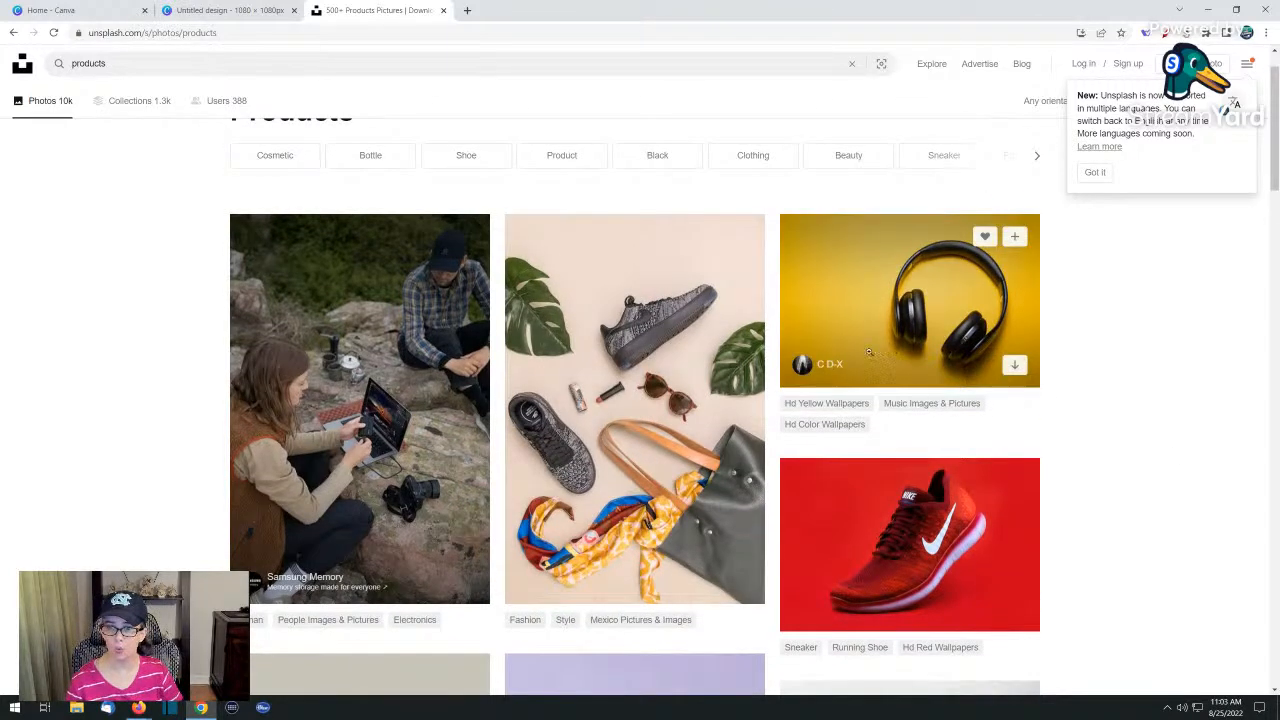
click(909, 340)
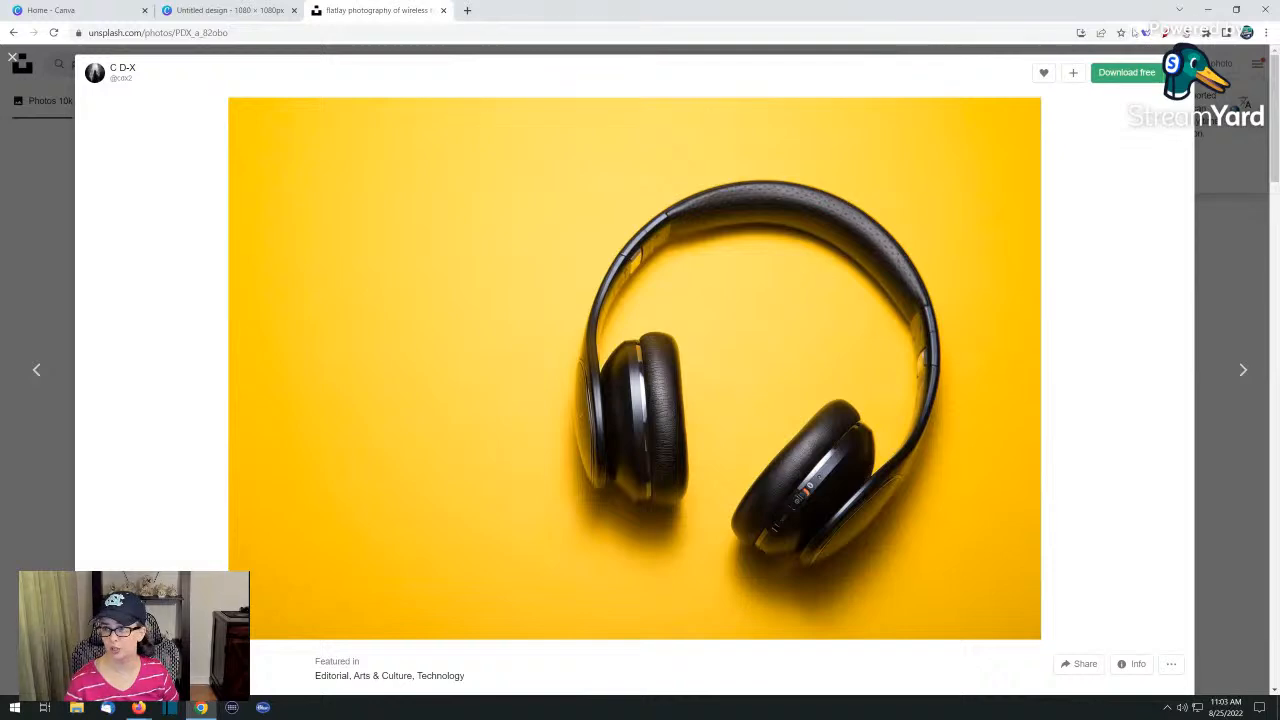
click(1124, 74)
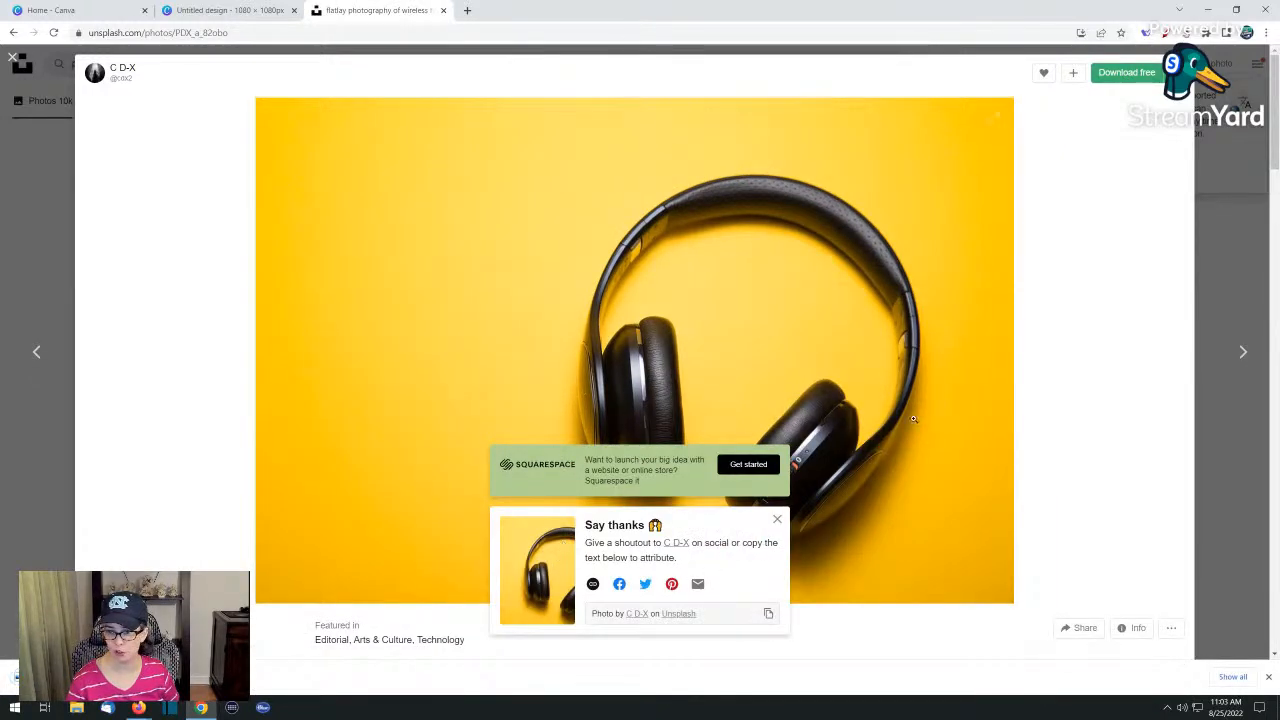
Switch back to the Canva design and upload the downloaded headphones photo
click(225, 10)
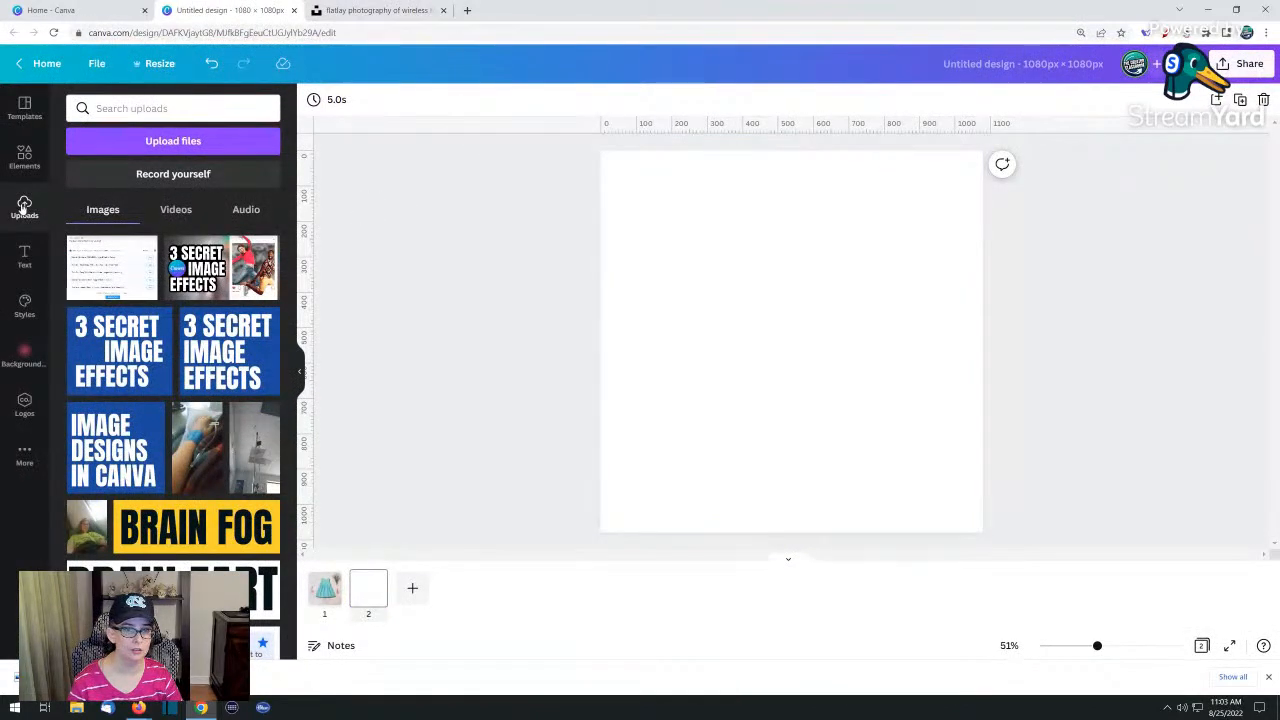
click(184, 147)
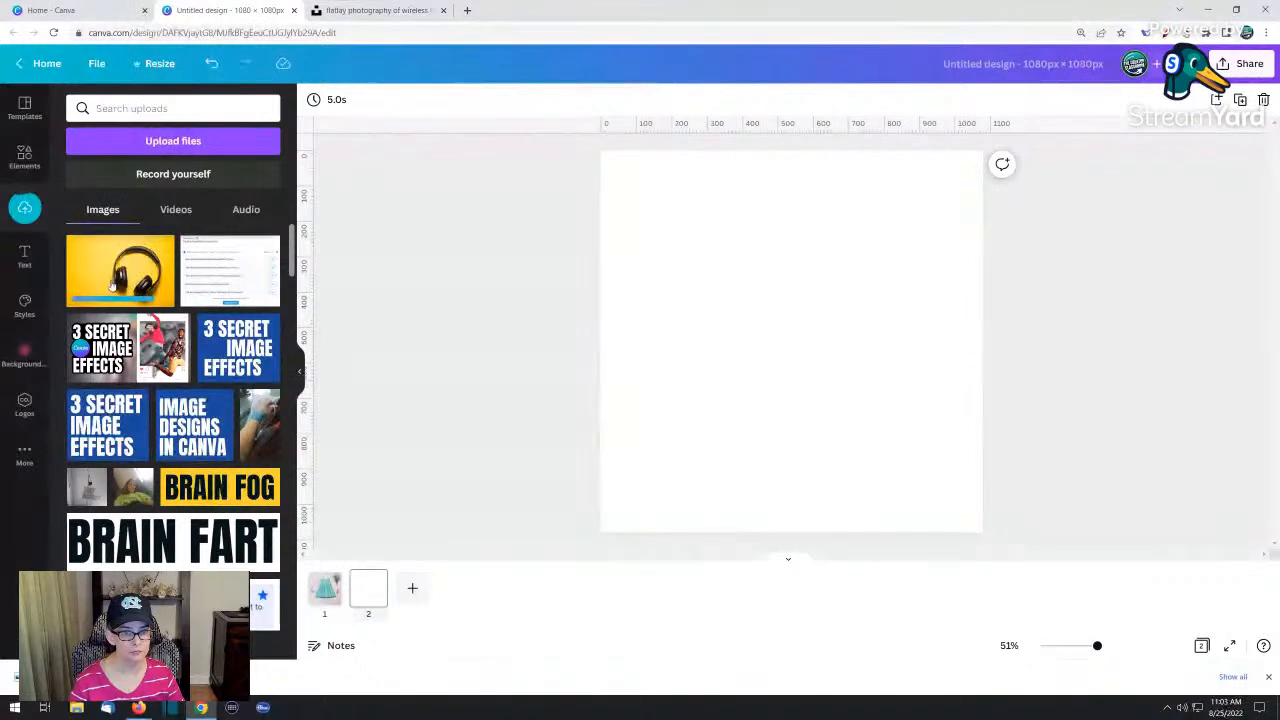
Add the uploaded headphones photo to page 2, duplicate it and offset the copy below the original
click(118, 272)
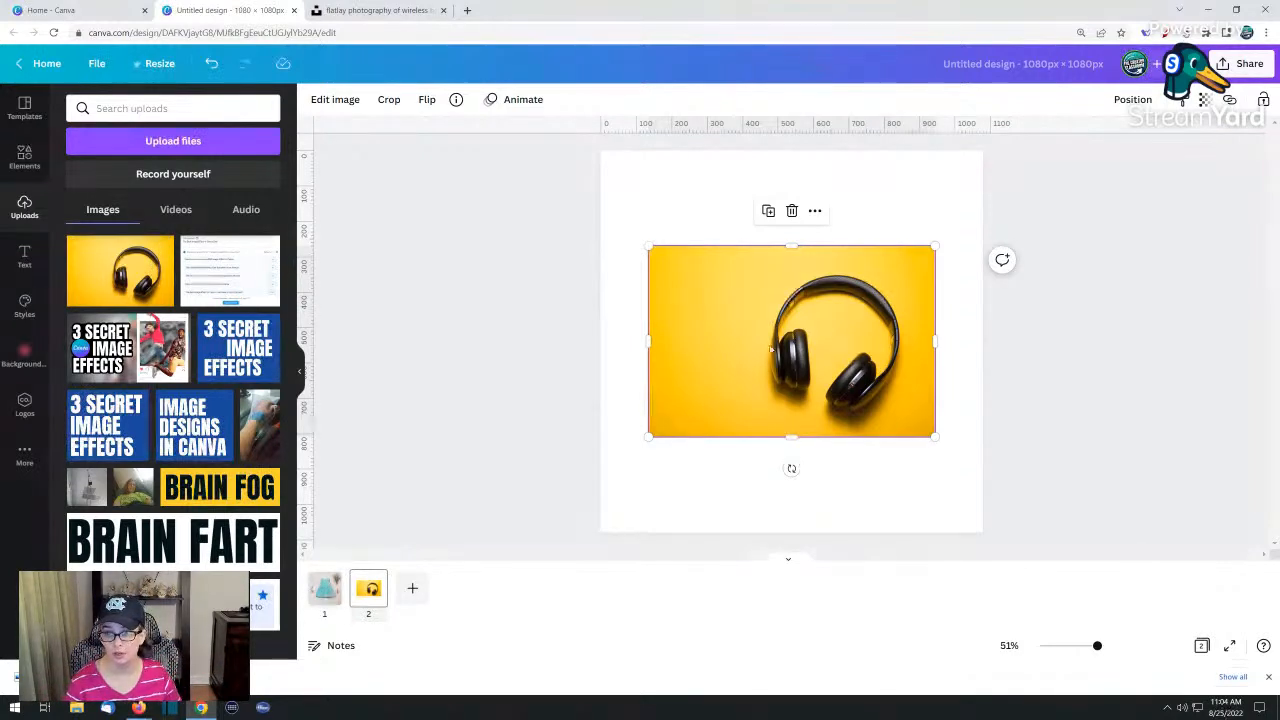
click(768, 211)
drag(773, 308, 768, 338)
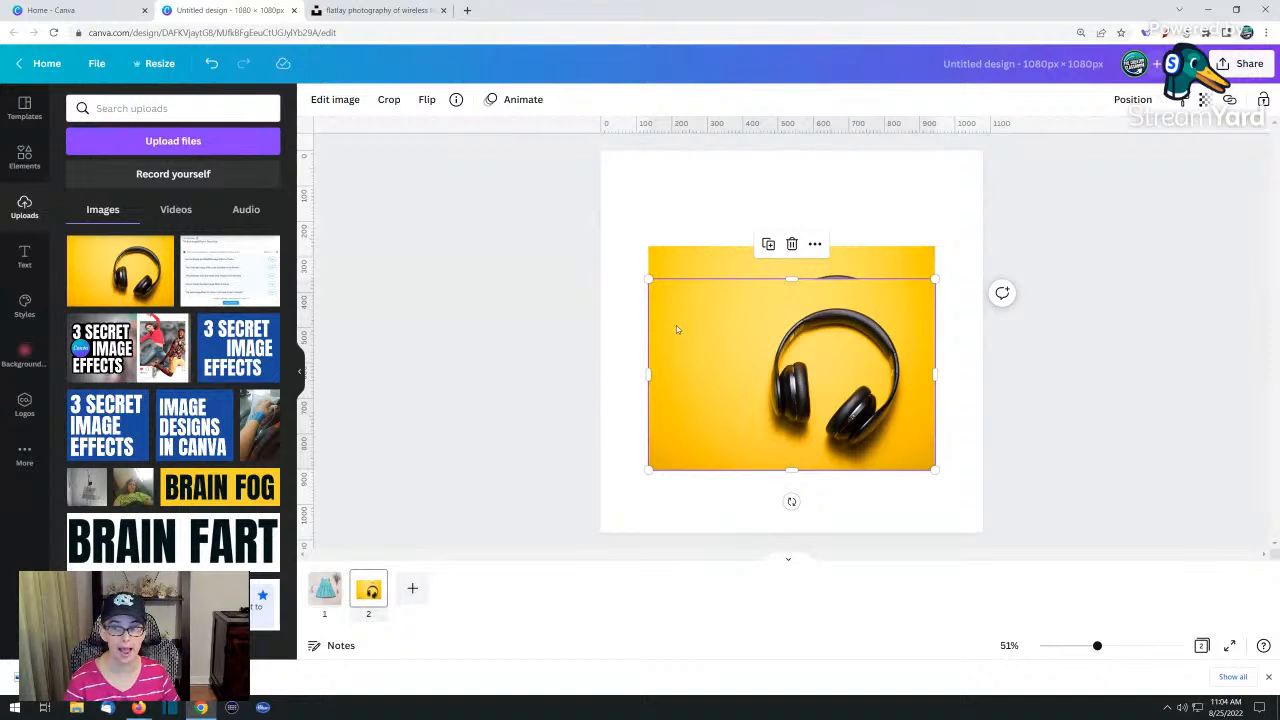
drag(679, 330, 704, 357)
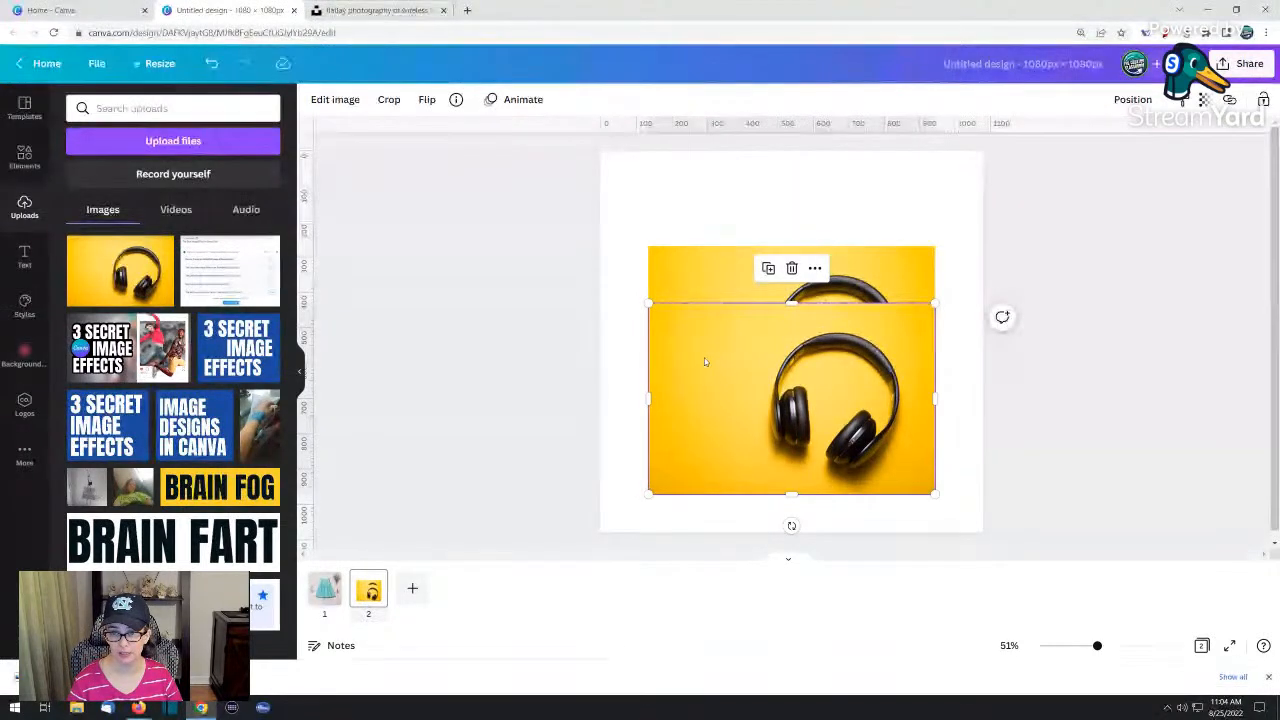
Remove the background from the duplicated headphones photo
click(335, 99)
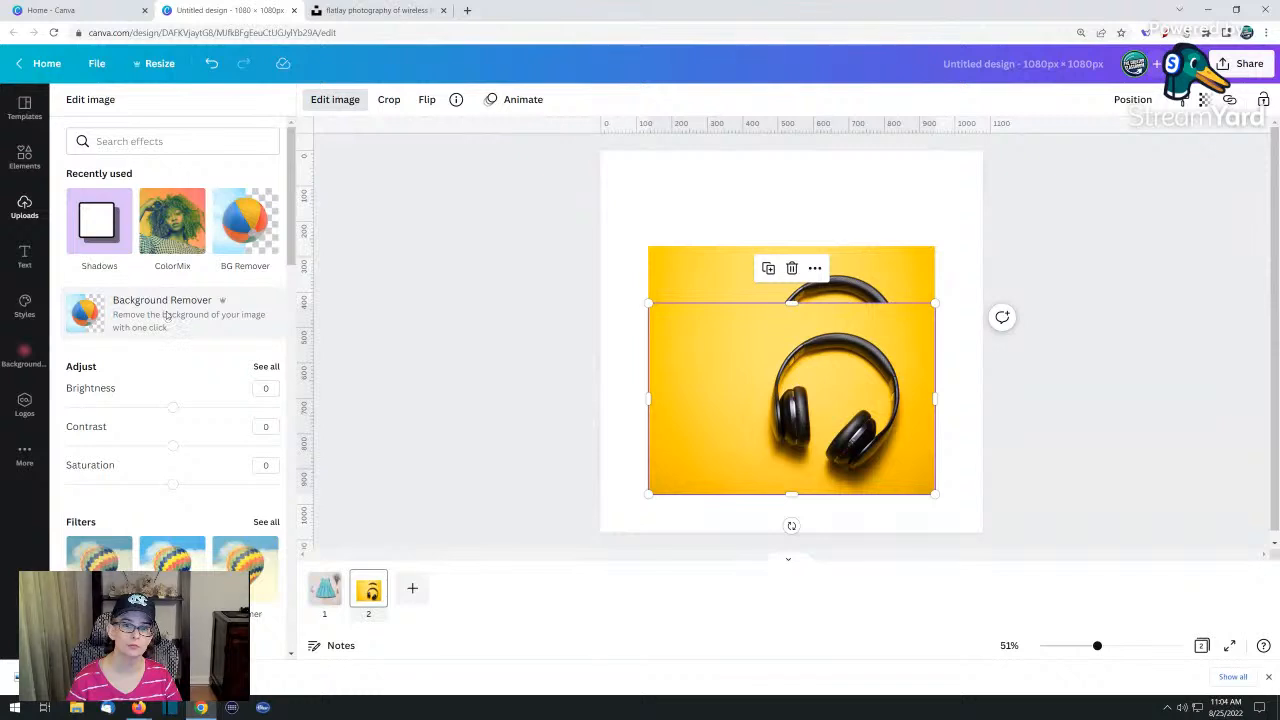
click(167, 316)
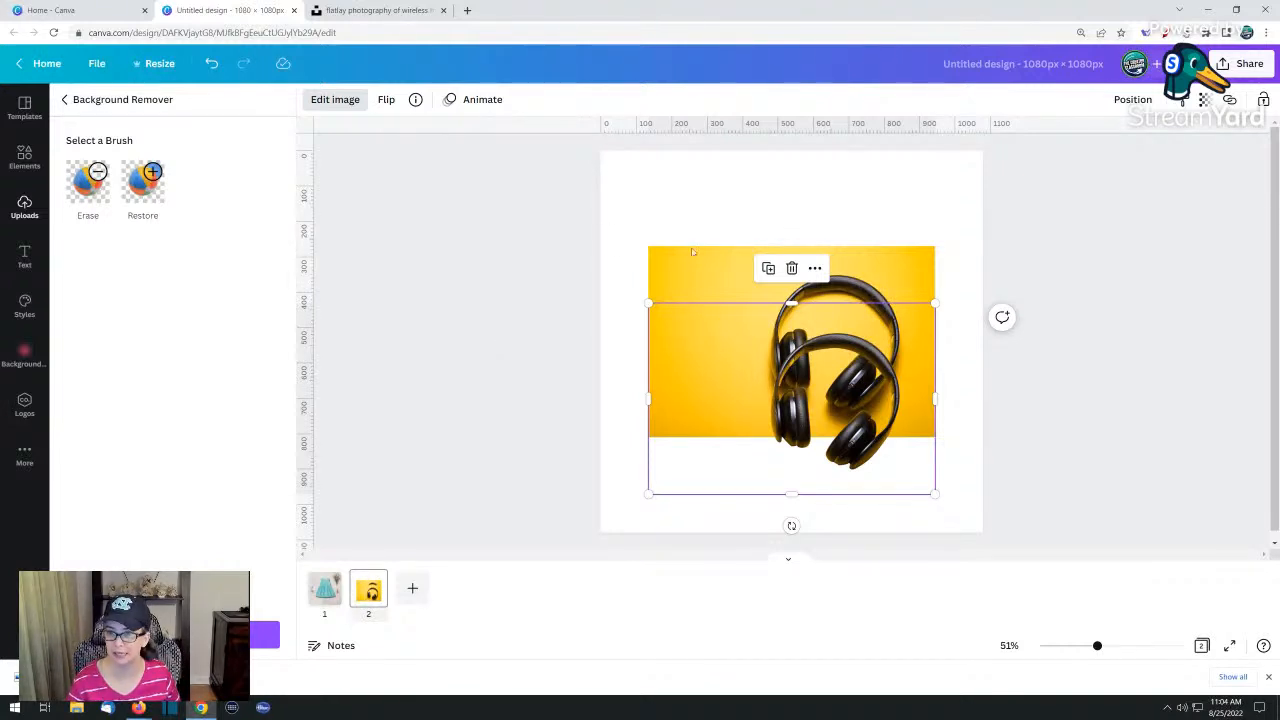
click(566, 244)
Align the headphones cutout exactly over the original photo and trim the empty space on both of its sides
drag(766, 391, 791, 461)
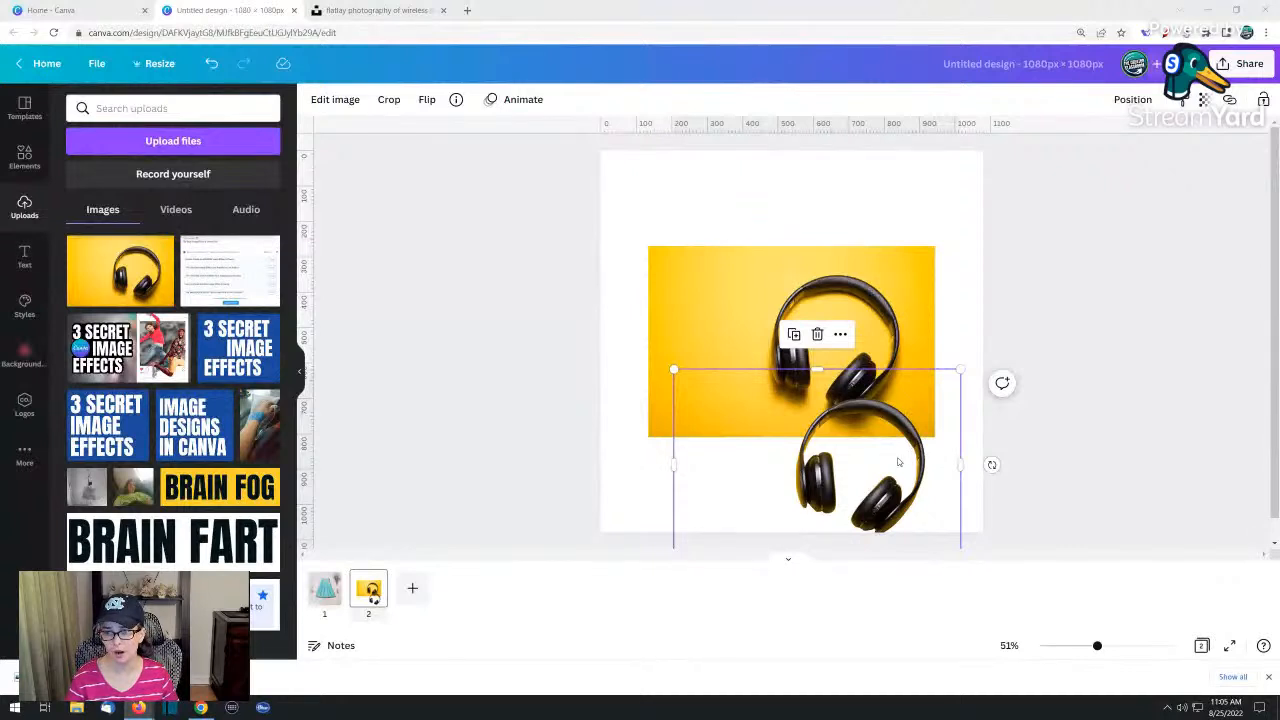
drag(890, 469, 817, 315)
click(754, 287)
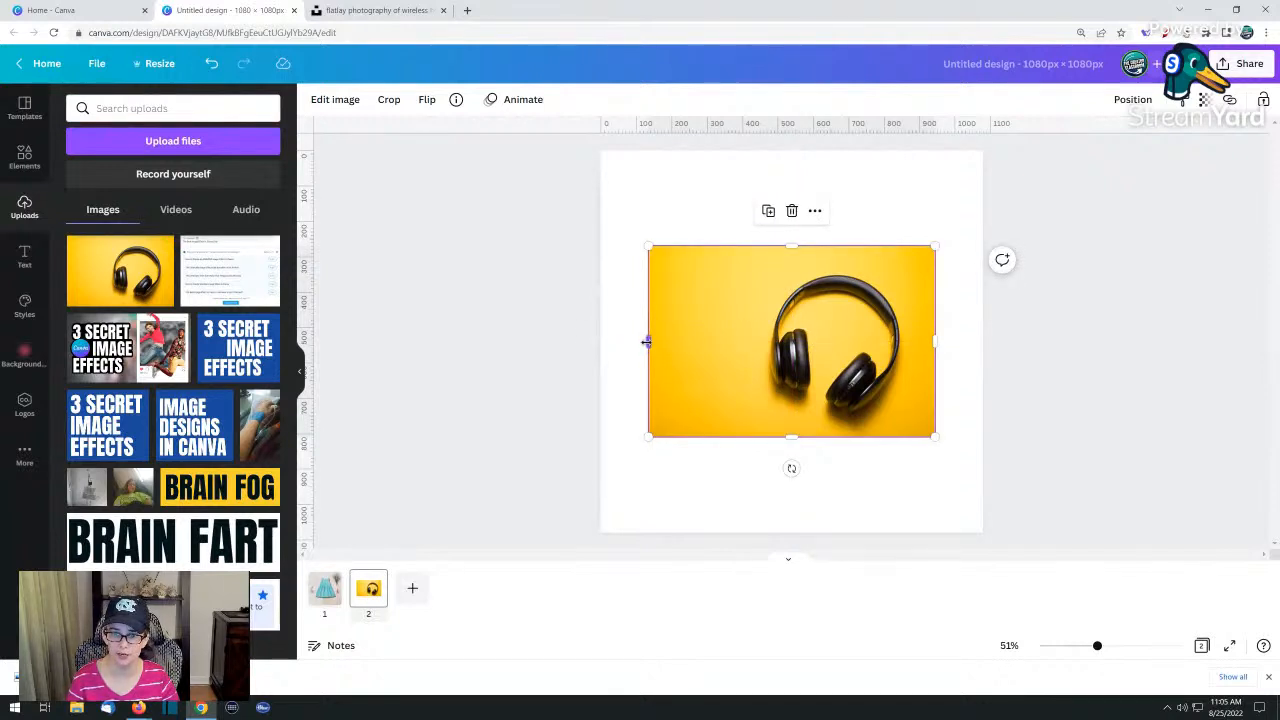
drag(646, 341, 756, 341)
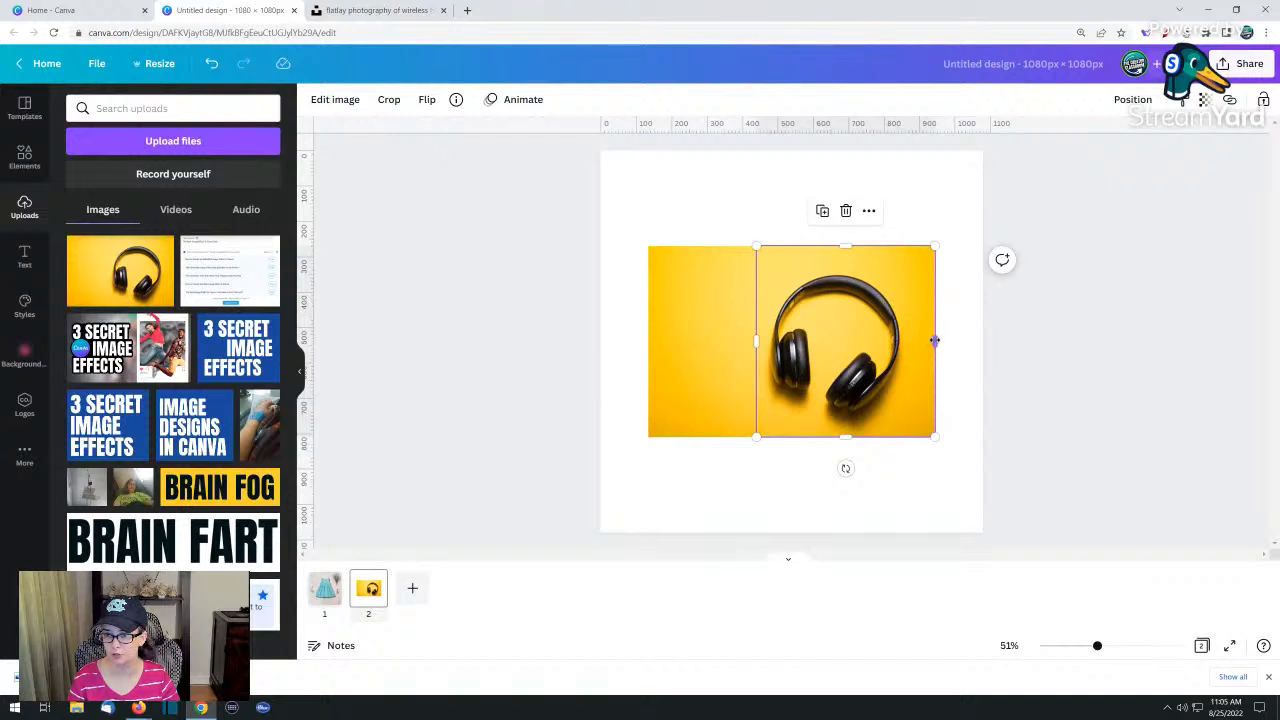
drag(934, 341, 905, 341)
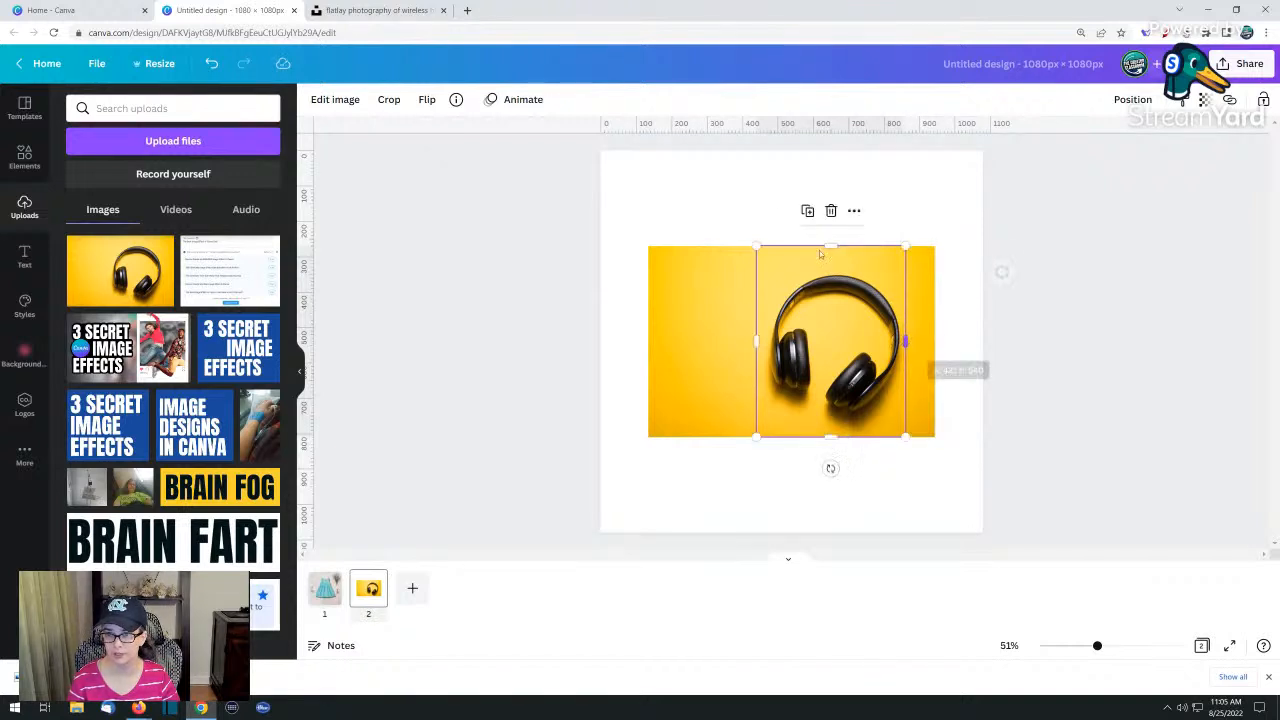
Enlarge the cutout and the original photo together to fill the page, with the headphones centered horizontally
drag(694, 200, 891, 443)
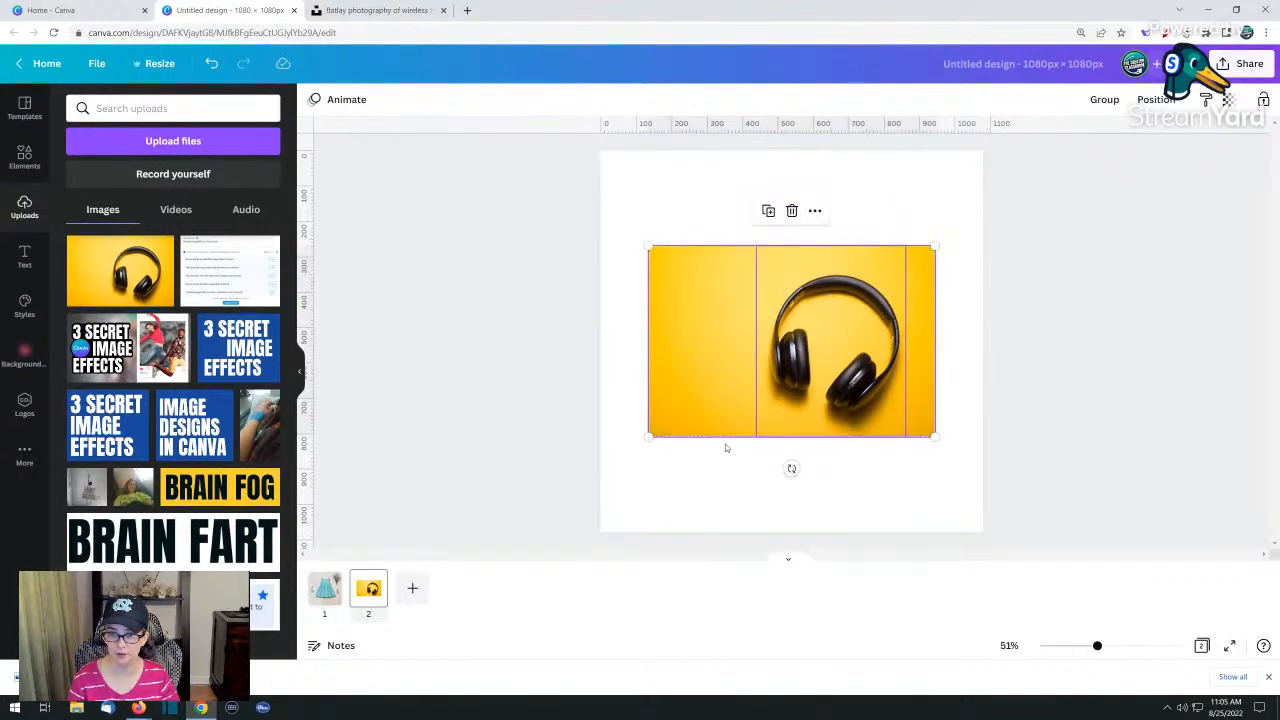
drag(648, 440, 493, 561)
drag(934, 244, 1090, 144)
drag(881, 321, 802, 326)
click(1144, 286)
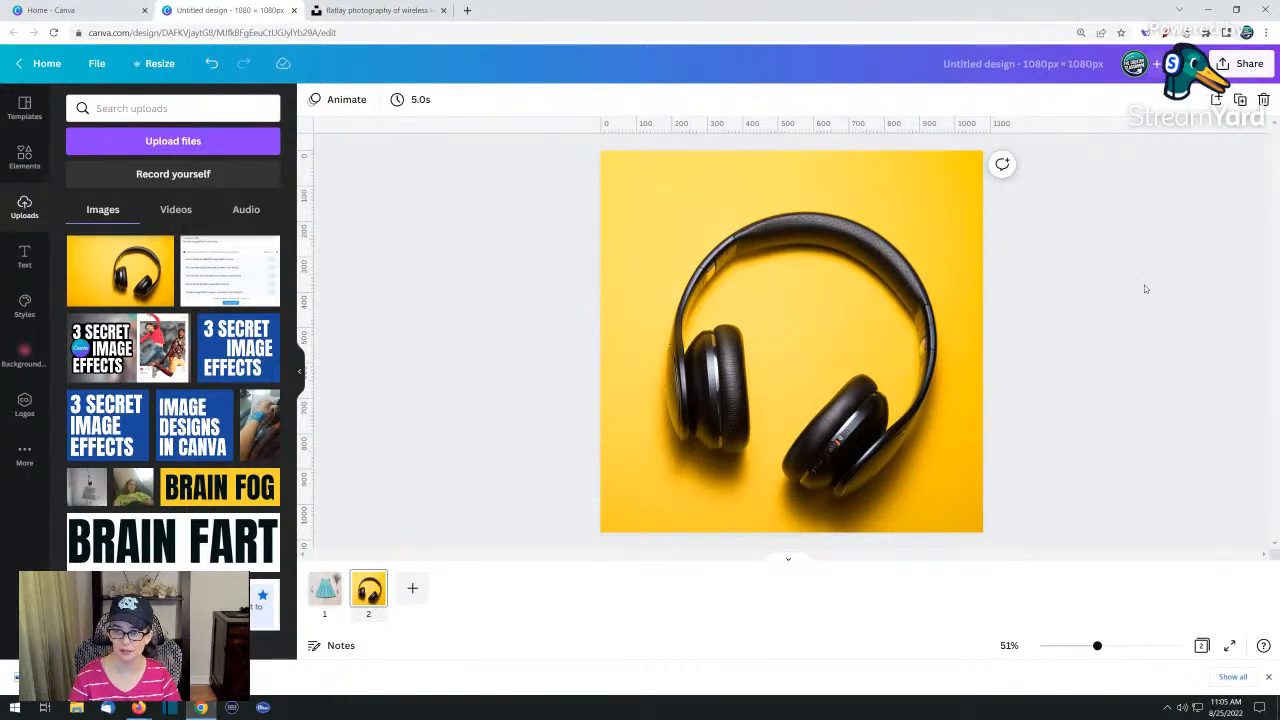
Try the Amethyst, Sangria, Parakeet, Arctic and Marine ColorMix effects on the yellow photo behind the cutout
click(613, 194)
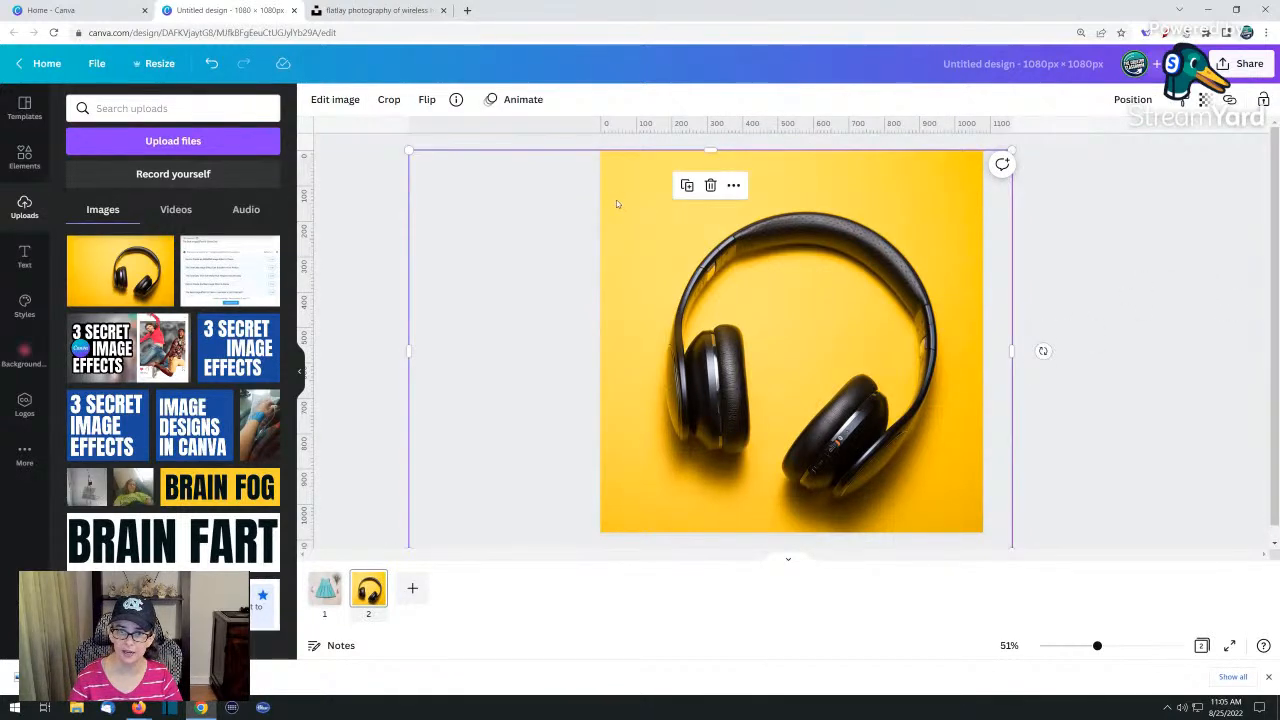
click(336, 100)
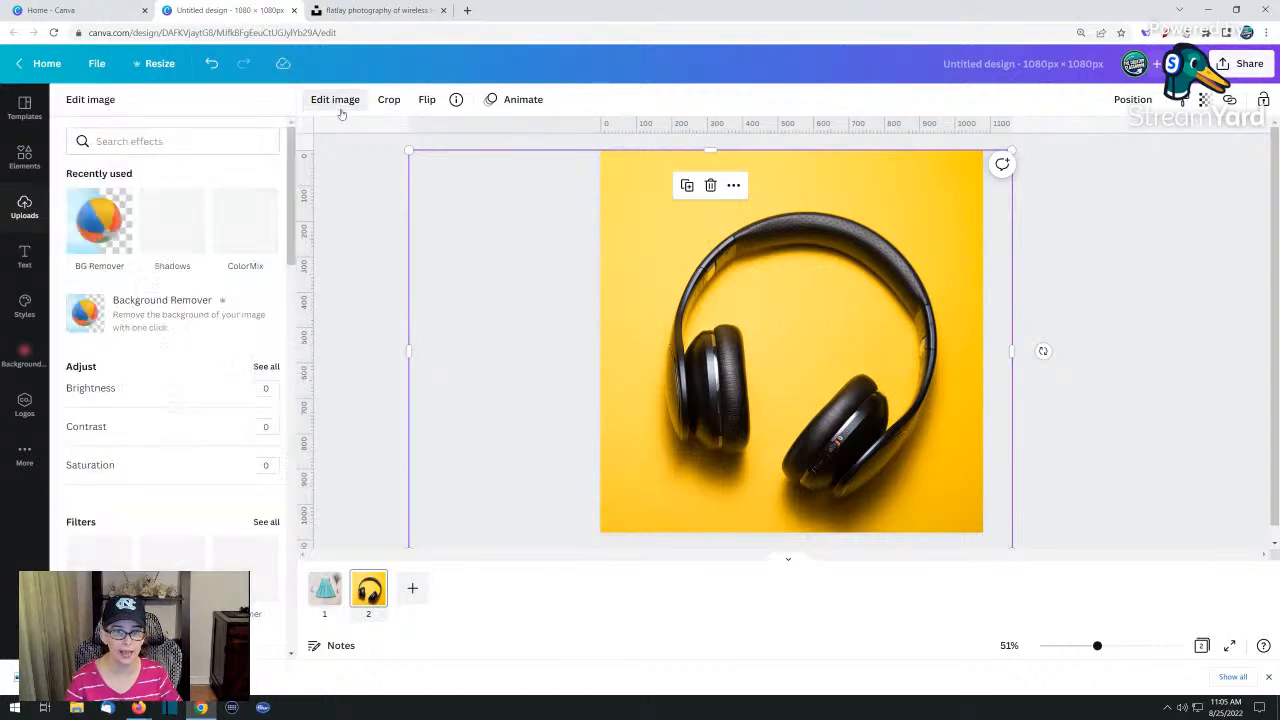
click(240, 235)
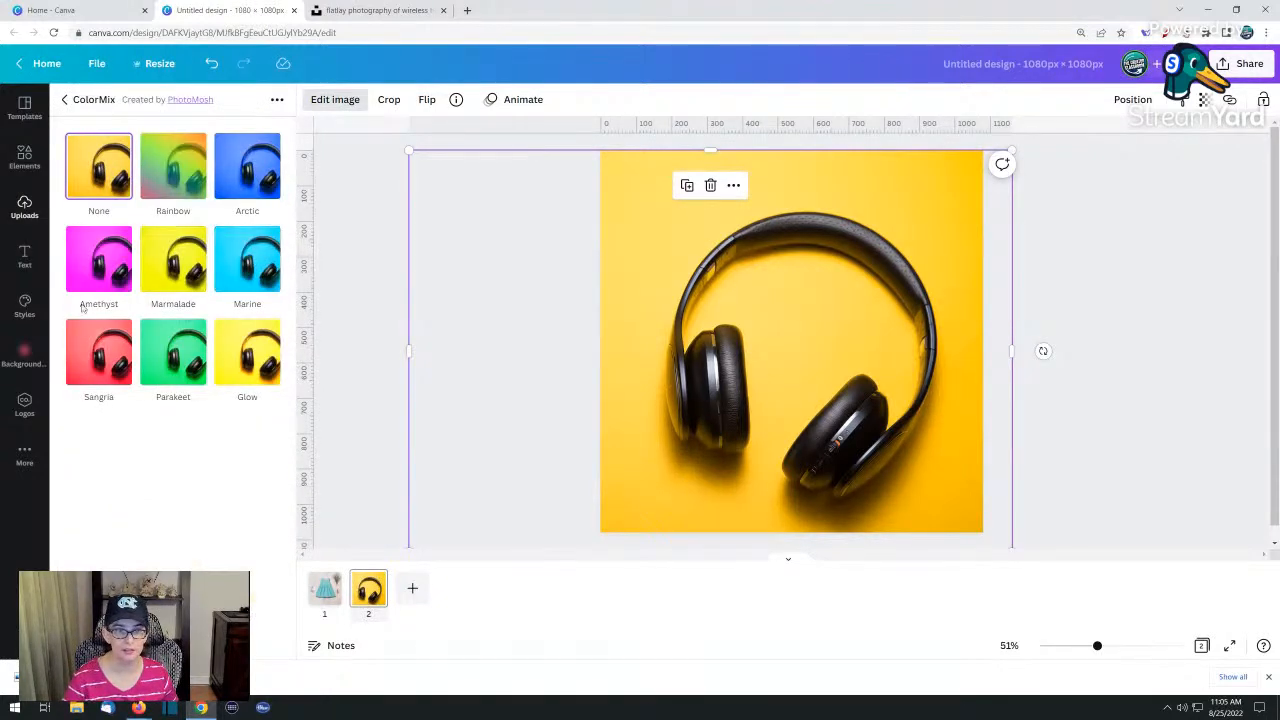
click(100, 273)
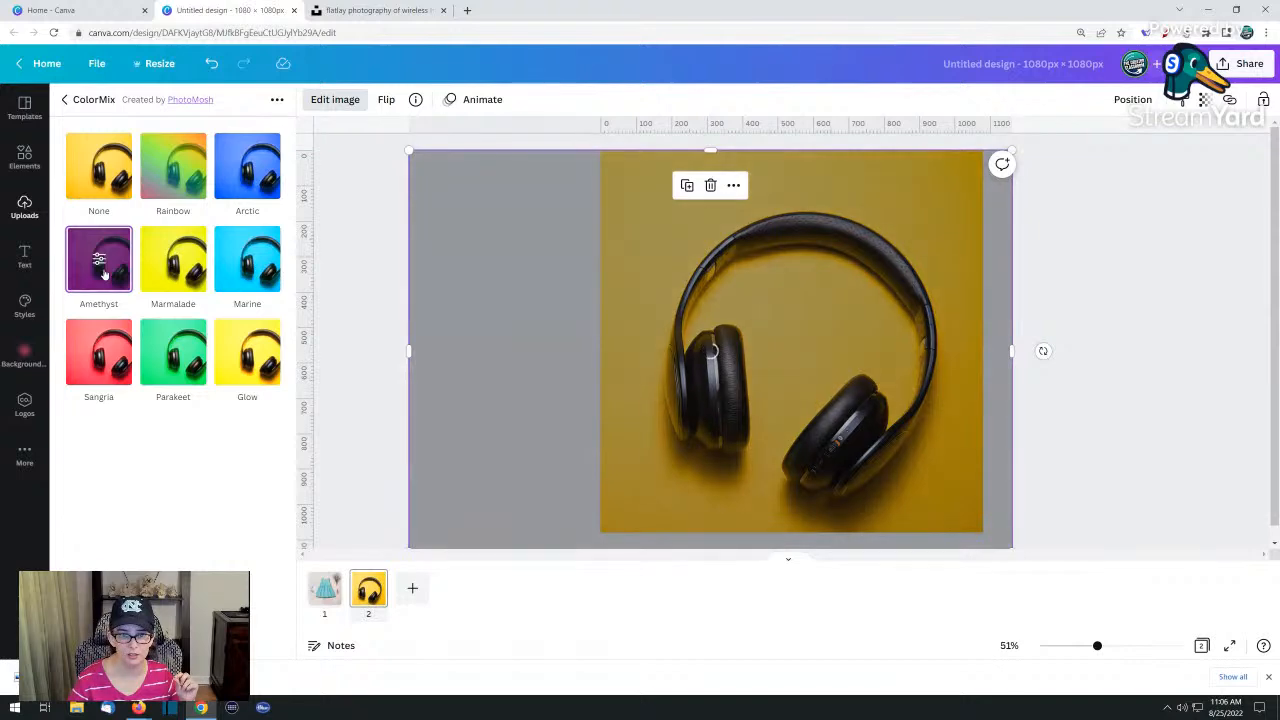
click(100, 365)
click(170, 360)
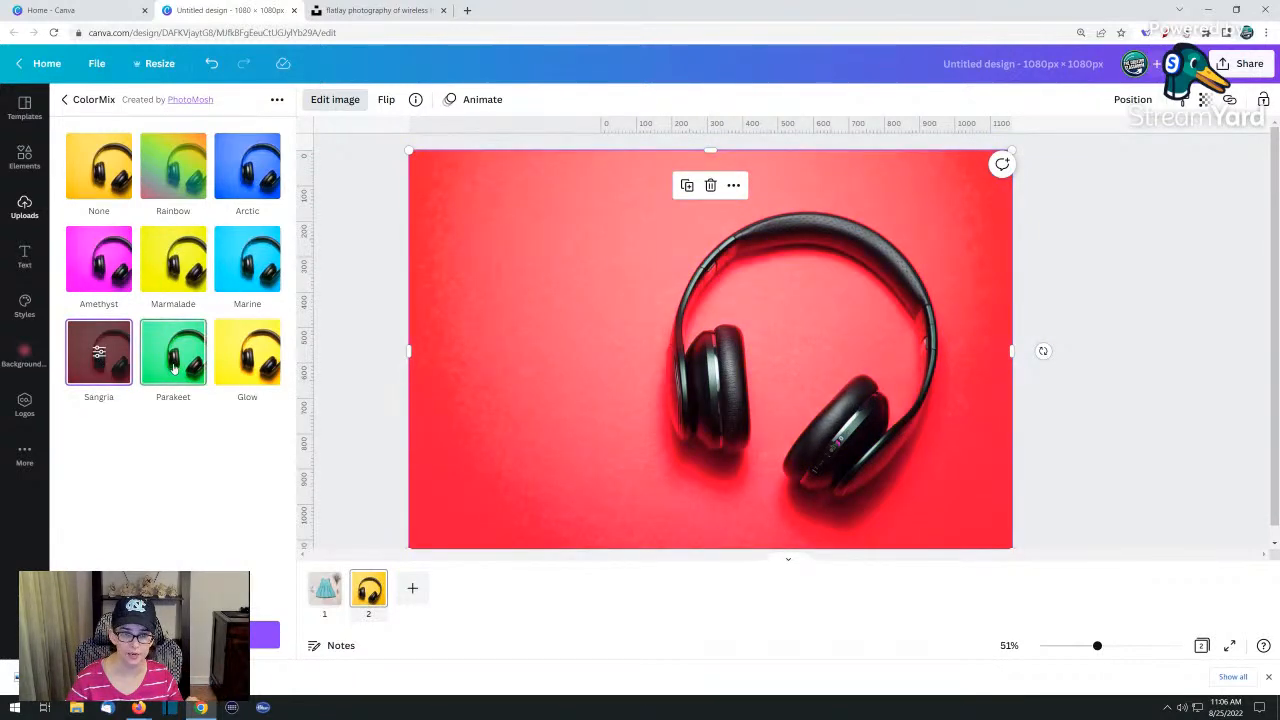
click(258, 168)
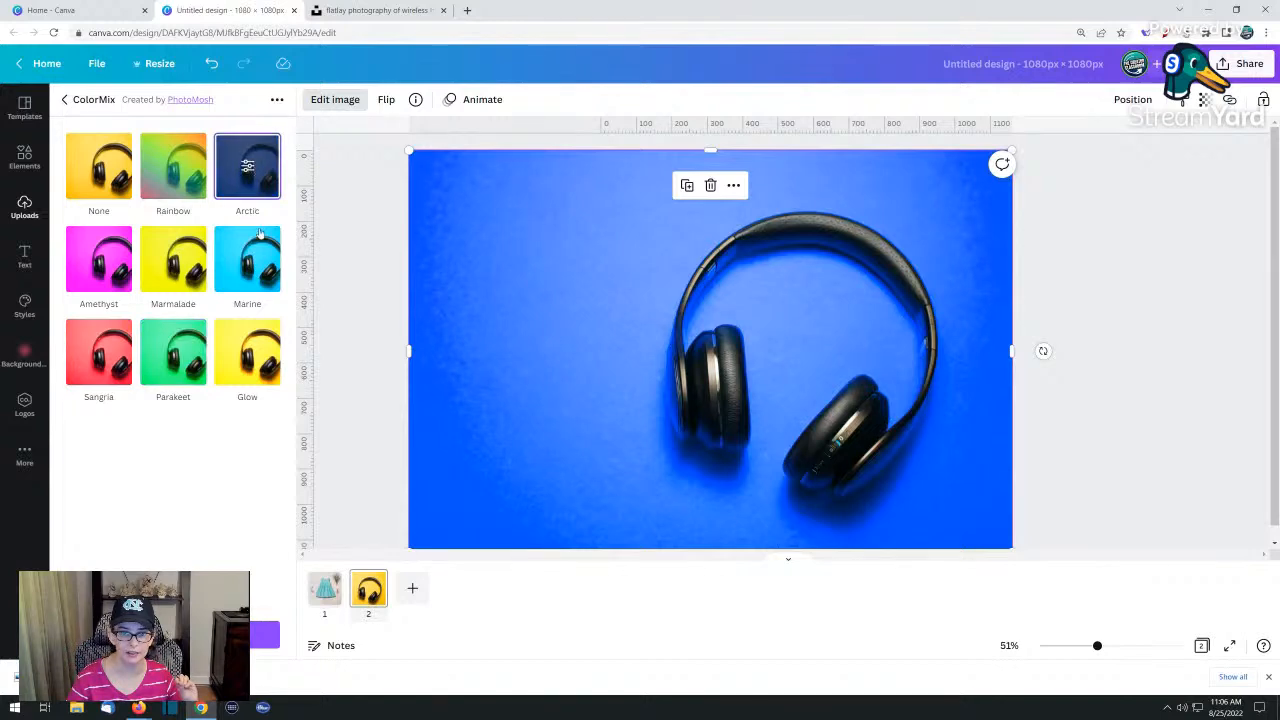
click(254, 240)
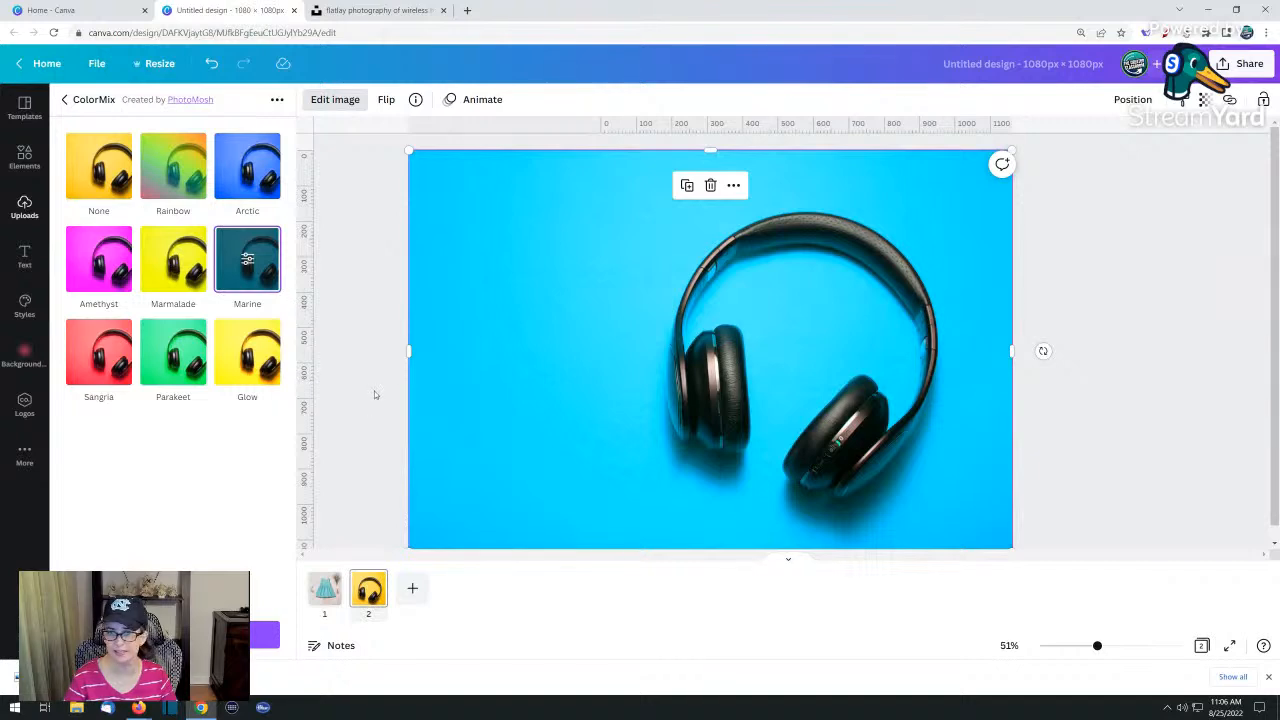
click(377, 290)
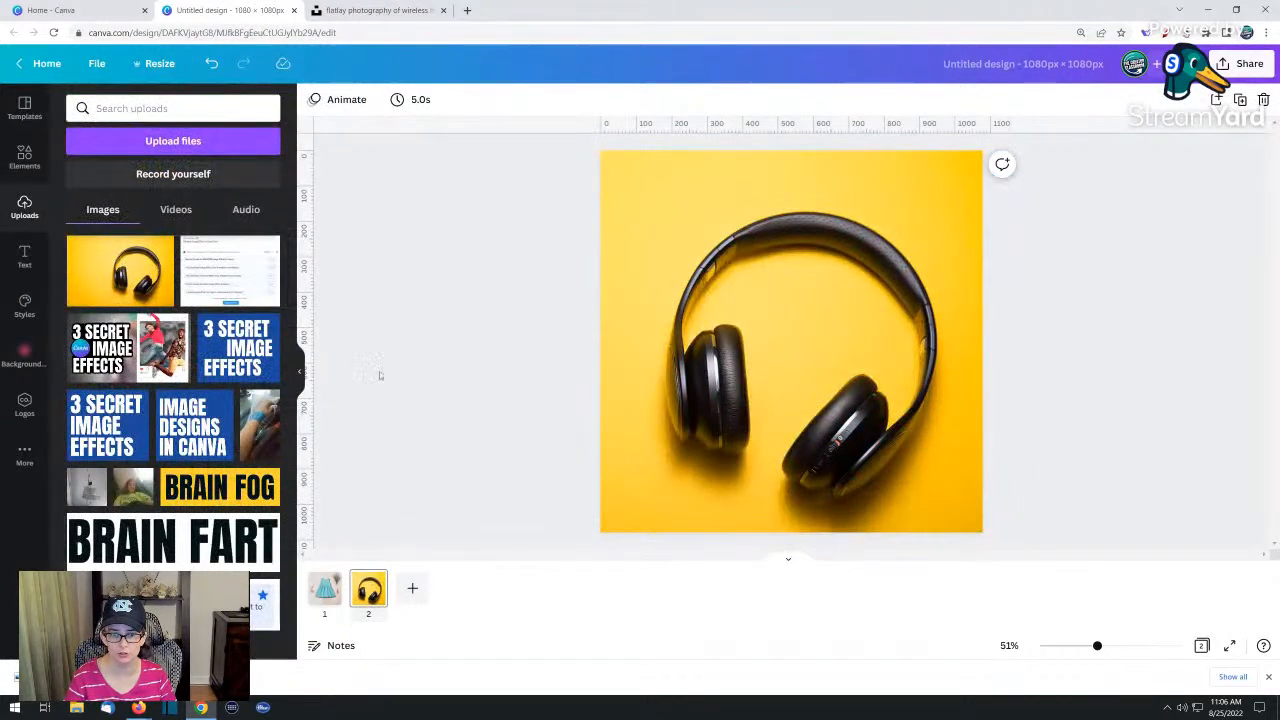
Set the yellow headphones photo as the page background and give it the Marine ColorMix effect
drag(617, 237, 673, 239)
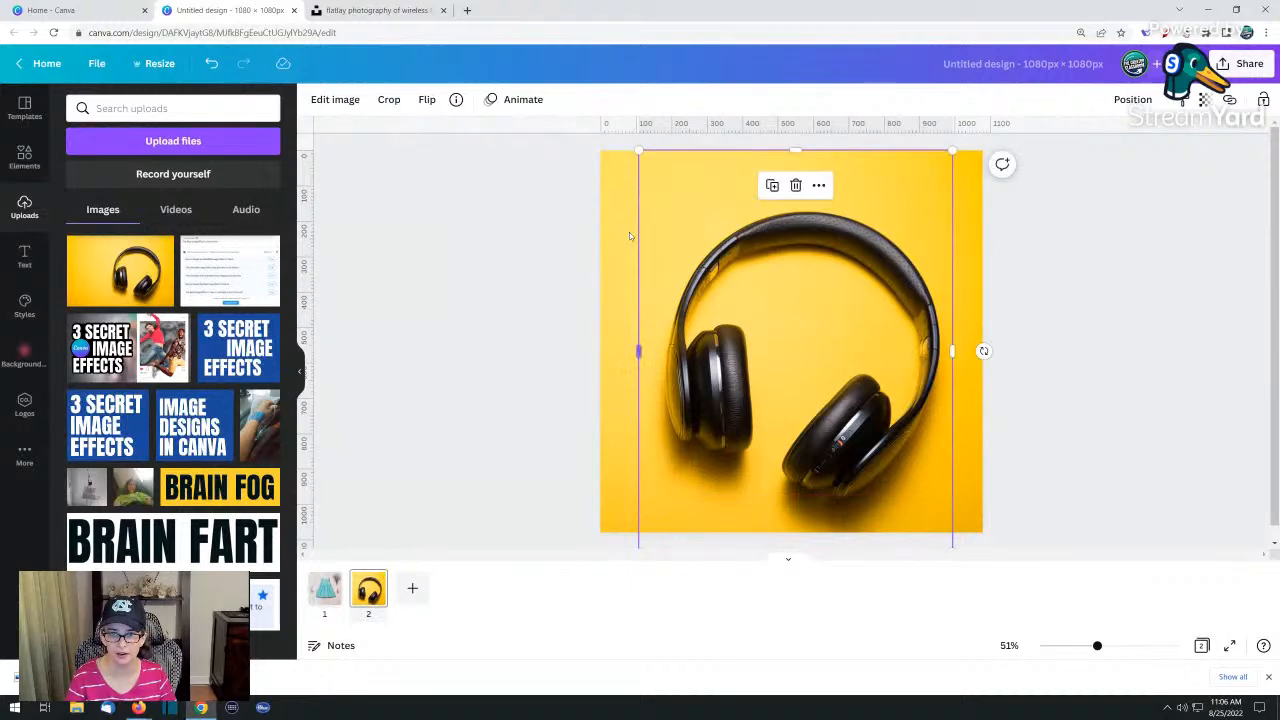
click(364, 100)
click(99, 220)
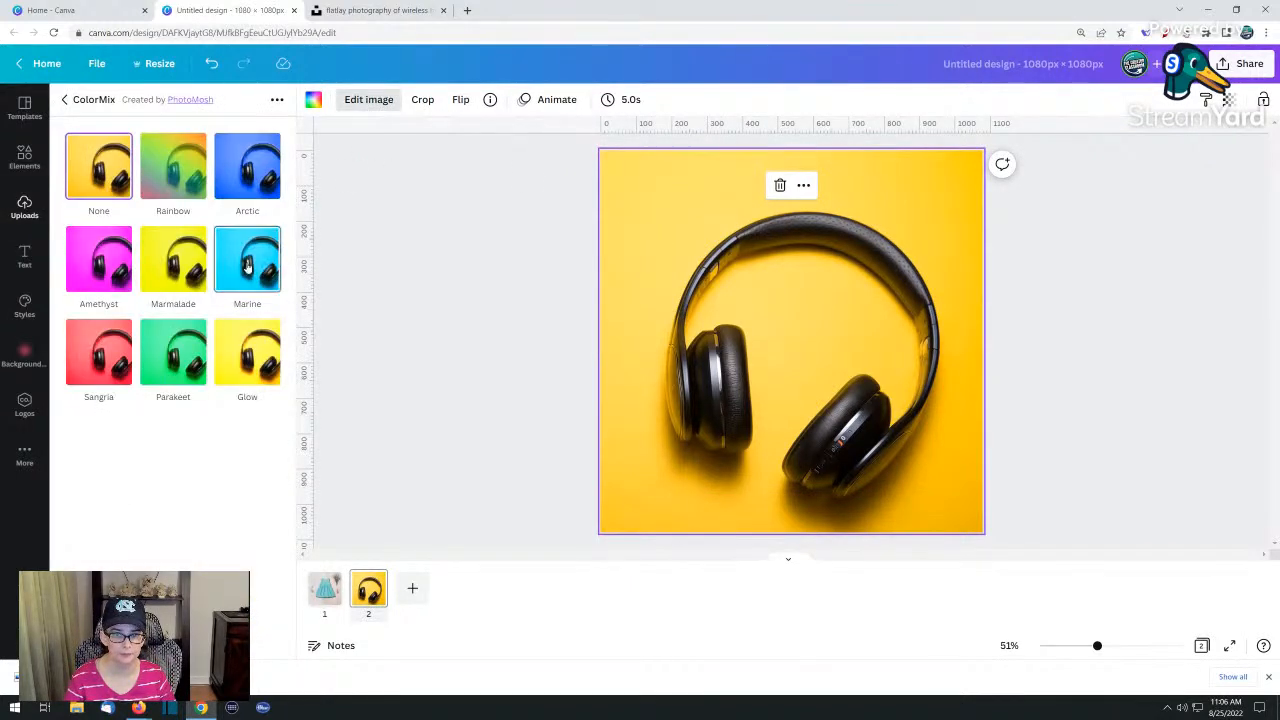
click(247, 260)
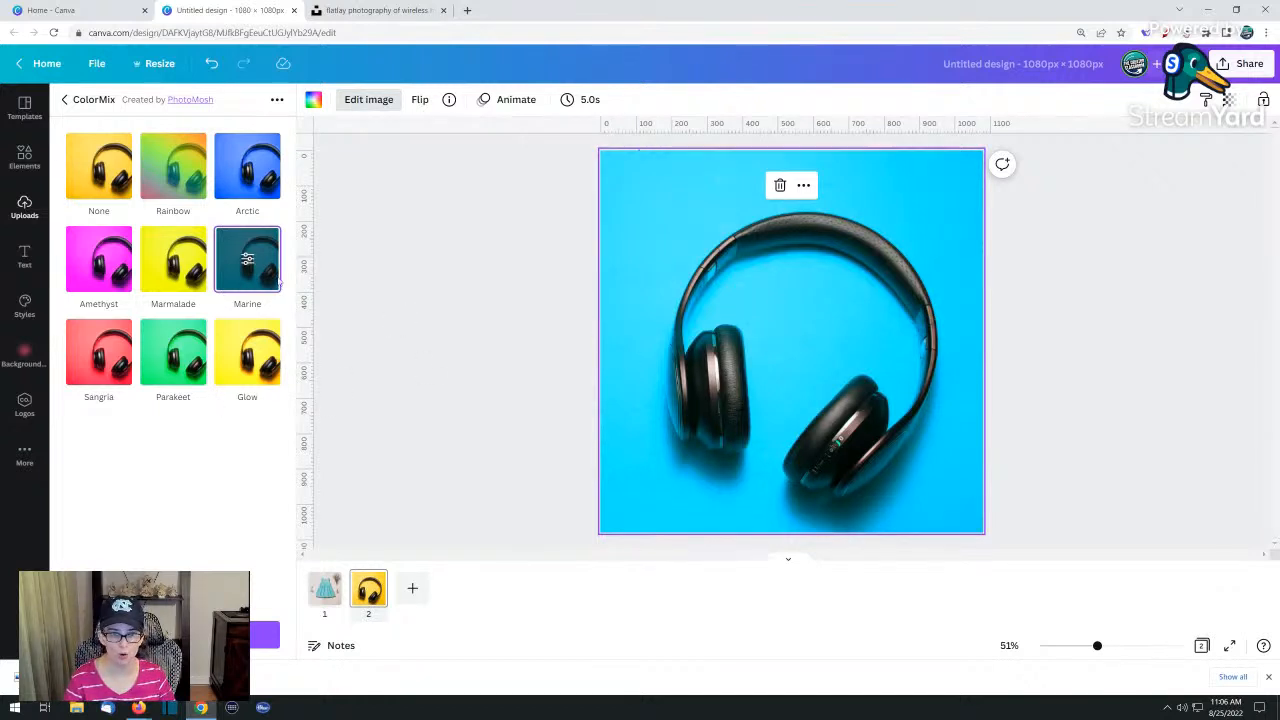
Set the Marine effect's hue to 0.8 and saturation to 0, and apply it to the background
click(248, 258)
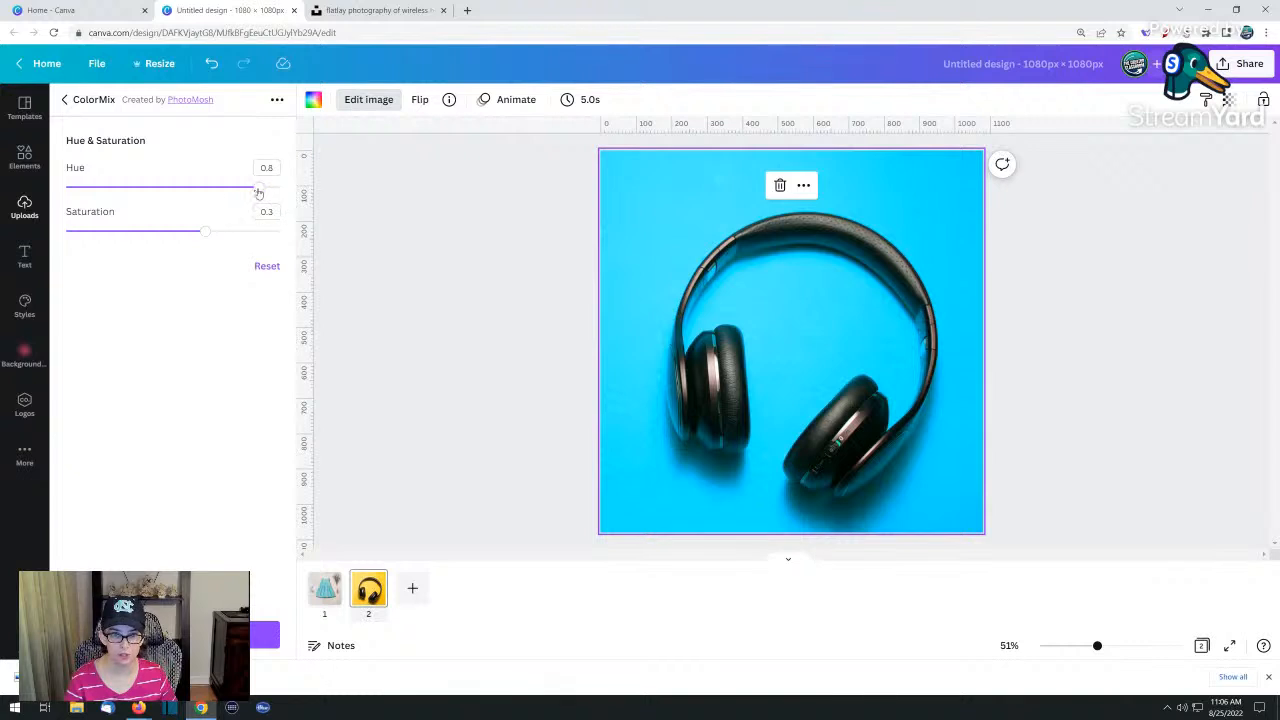
drag(204, 232, 173, 235)
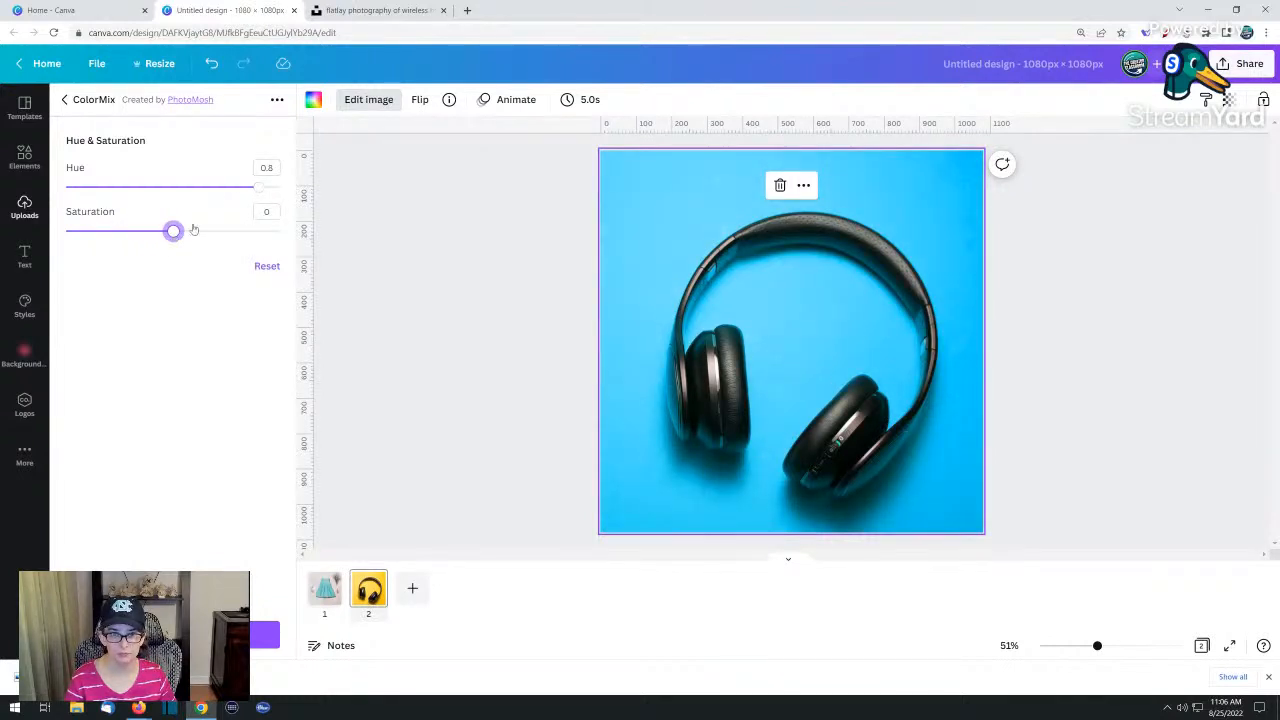
mouse_move(259, 189)
mouse_down()
mouse_move(130, 189)
mouse_move(278, 195)
mouse_move(260, 195)
mouse_up()
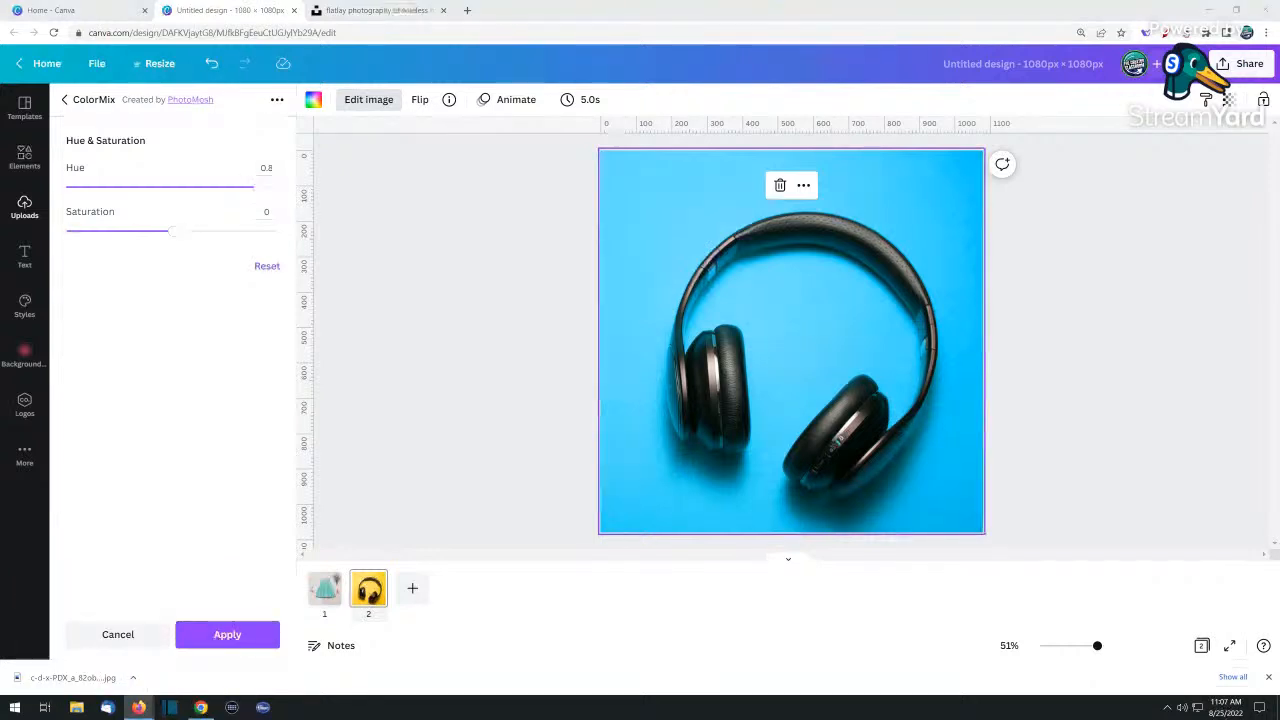
click(246, 638)
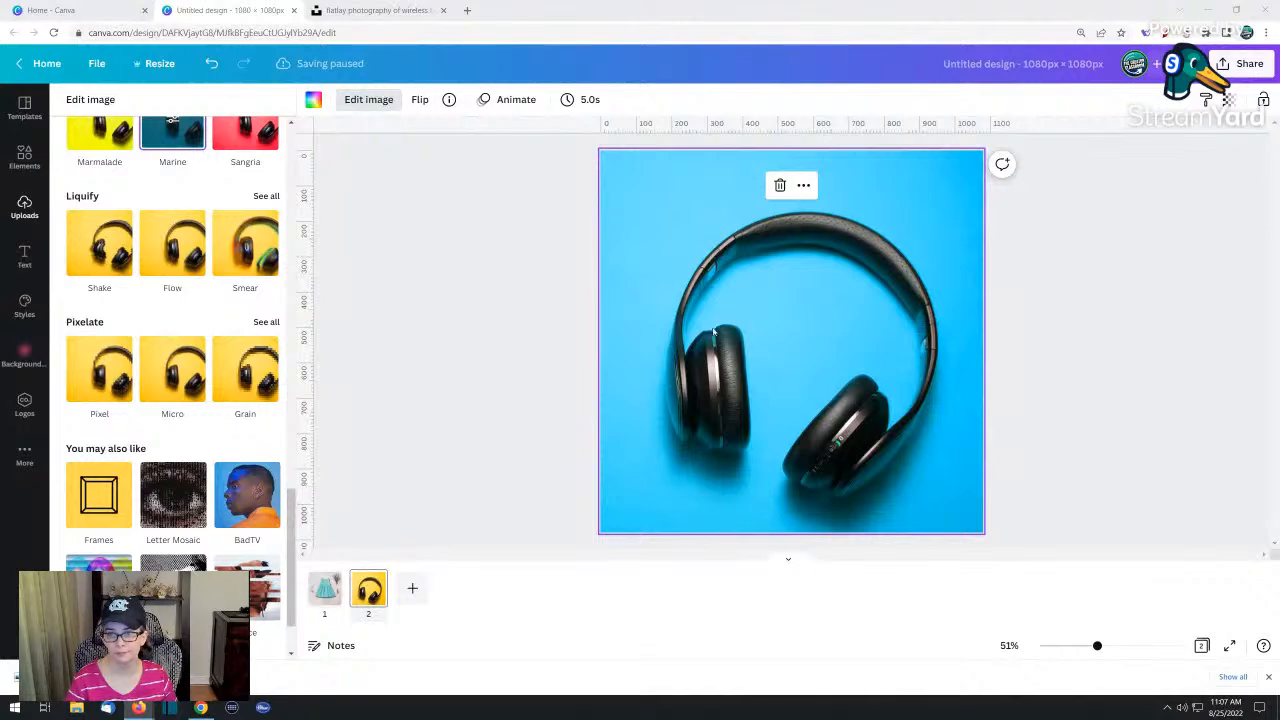
click(648, 261)
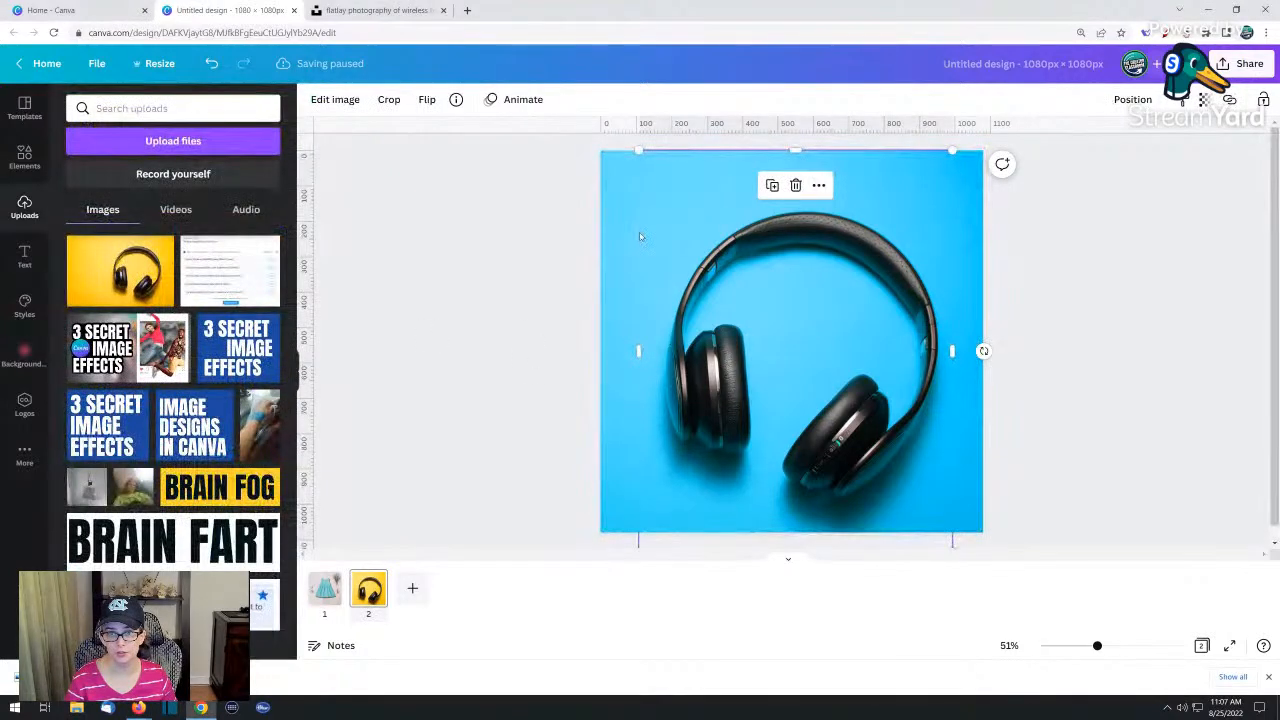
click(532, 252)
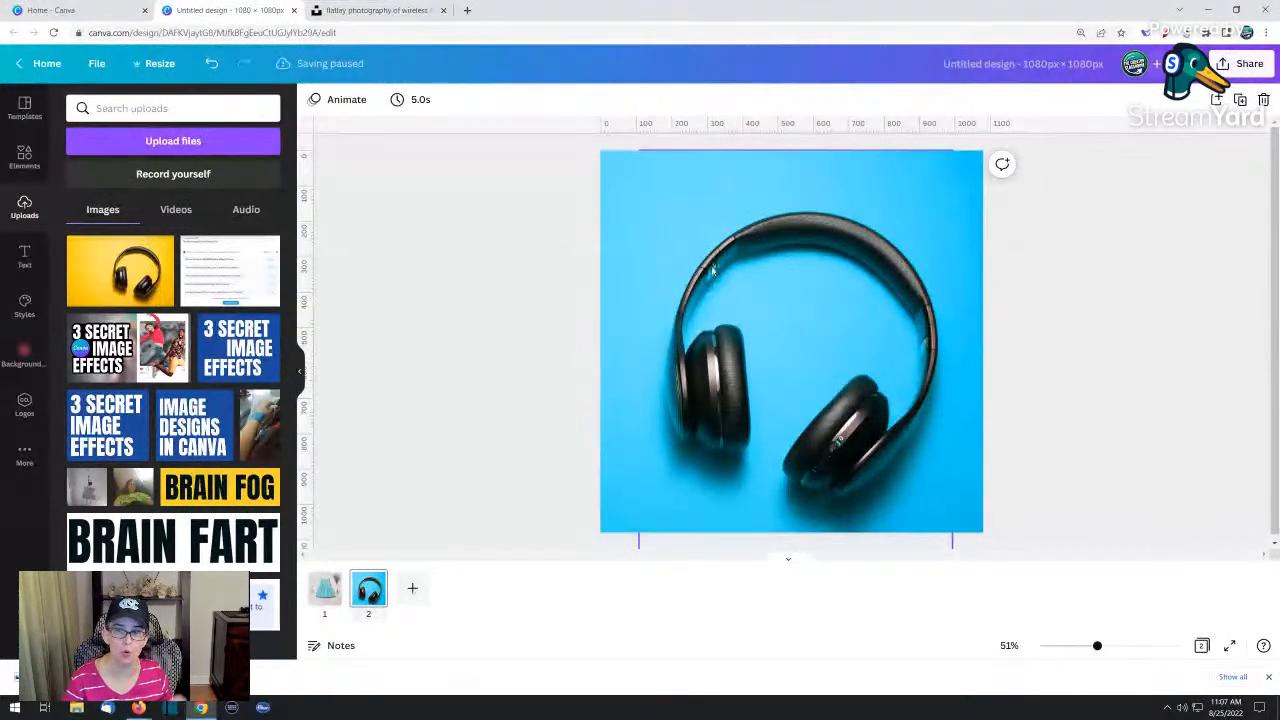
click(632, 247)
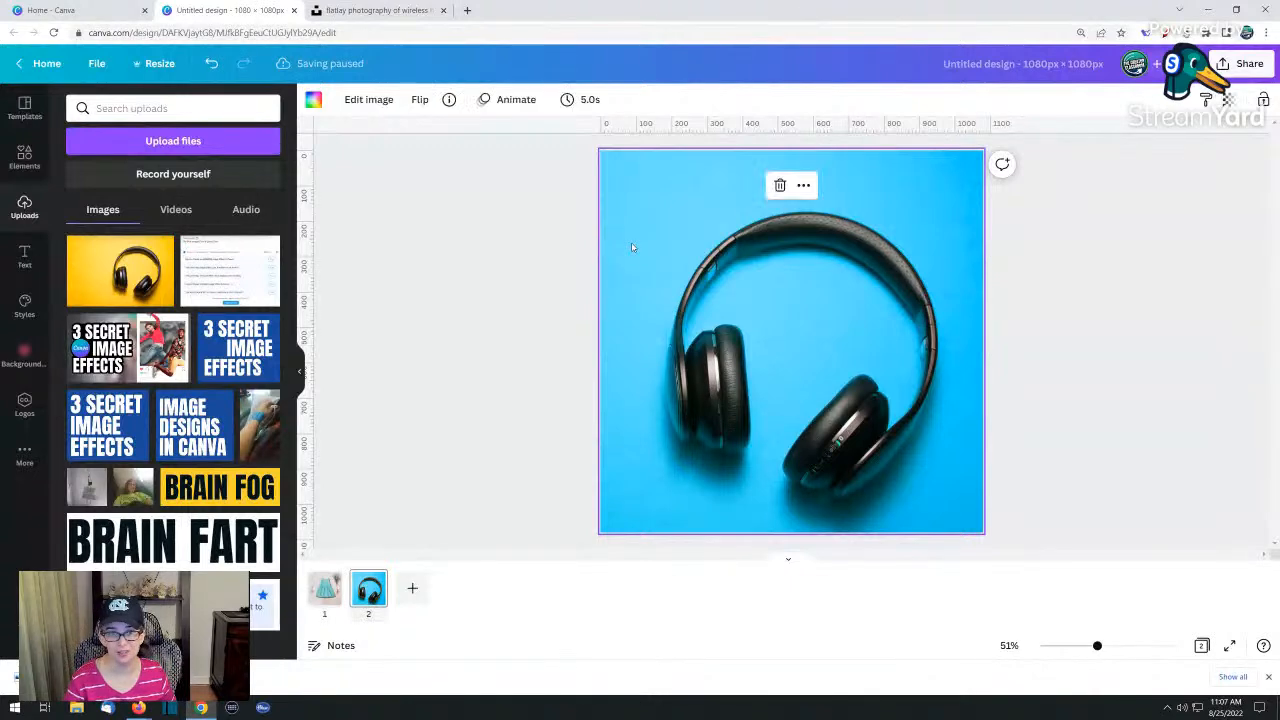
click(350, 105)
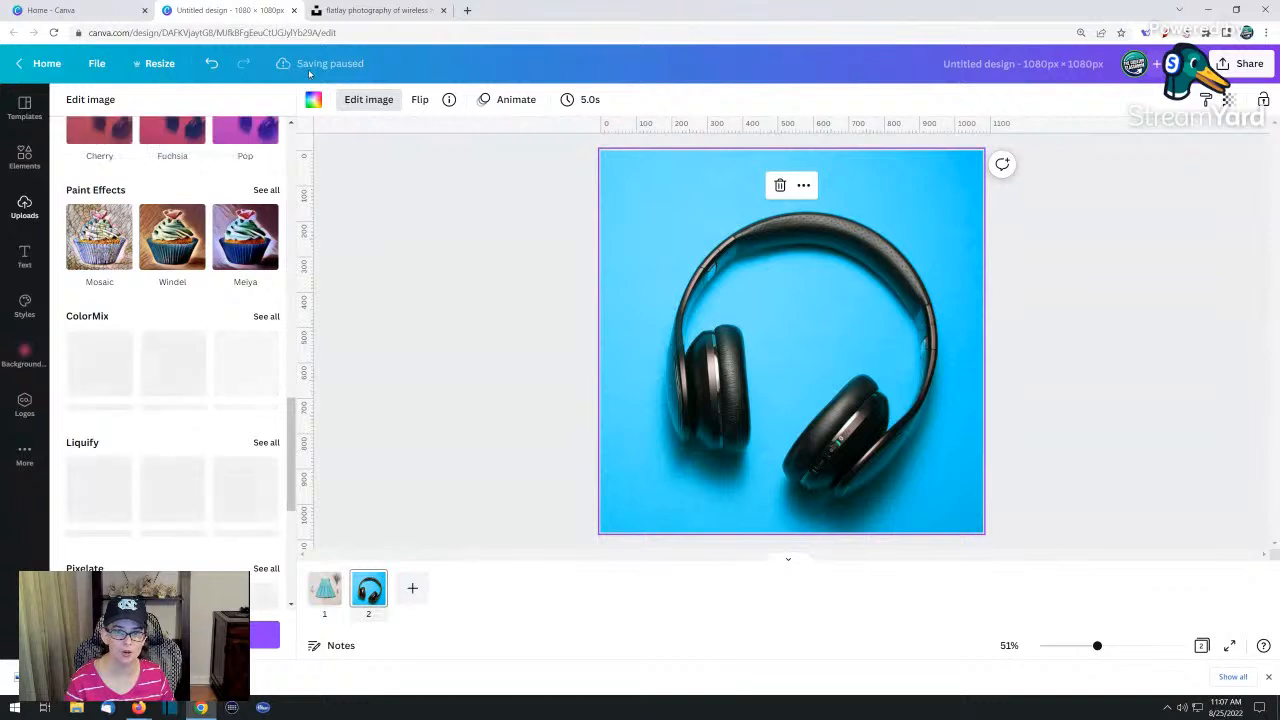
click(463, 277)
click(629, 212)
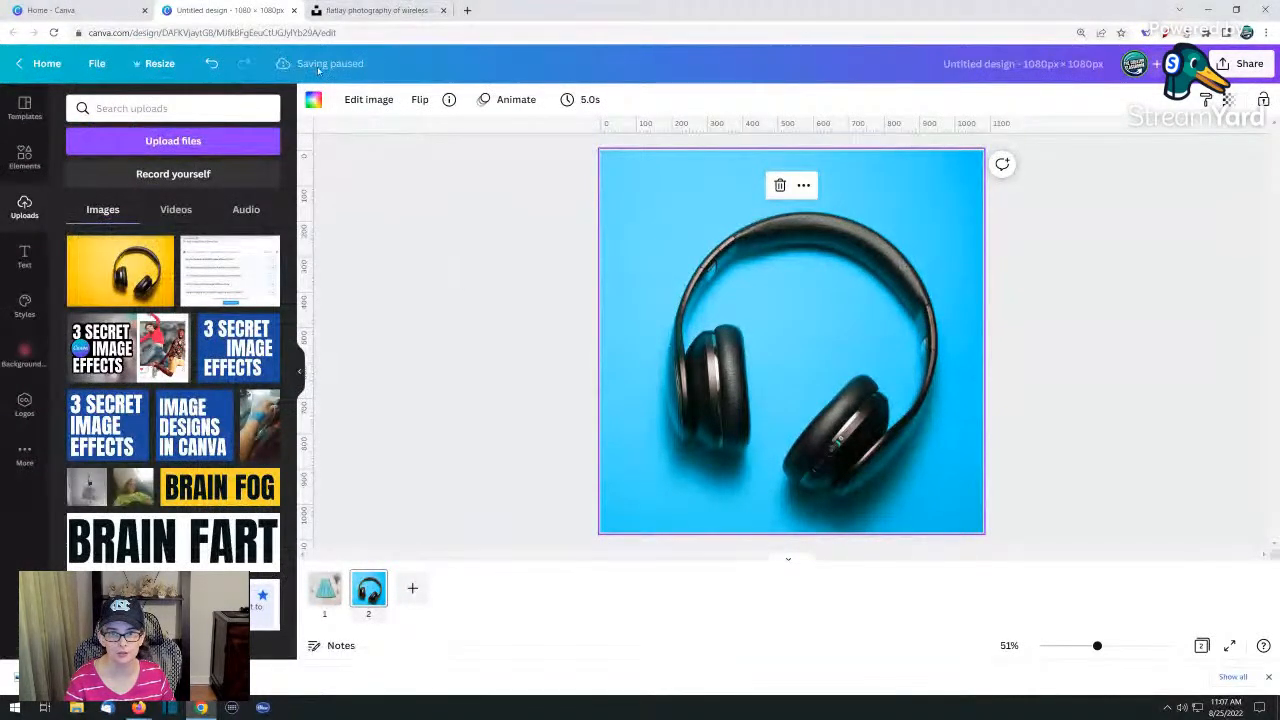
click(445, 287)
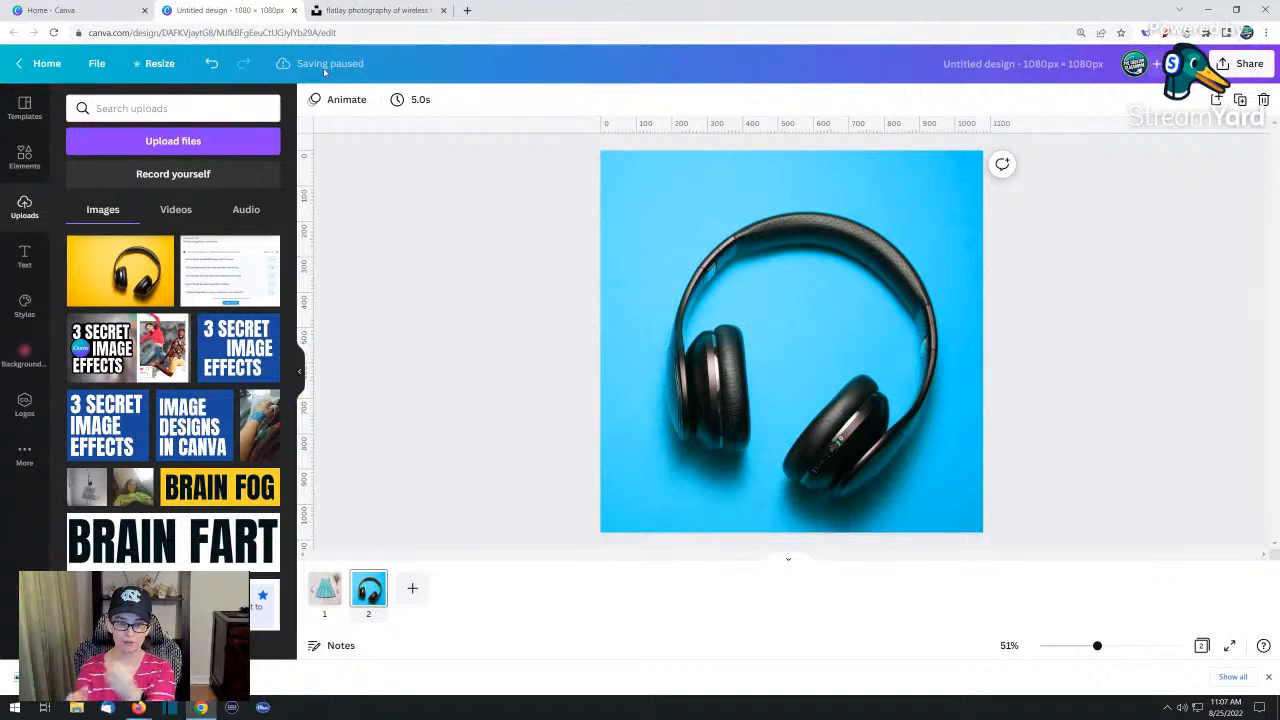
Return to page 1 and select its background photo and the dress cutout in turn to review the layers
click(328, 582)
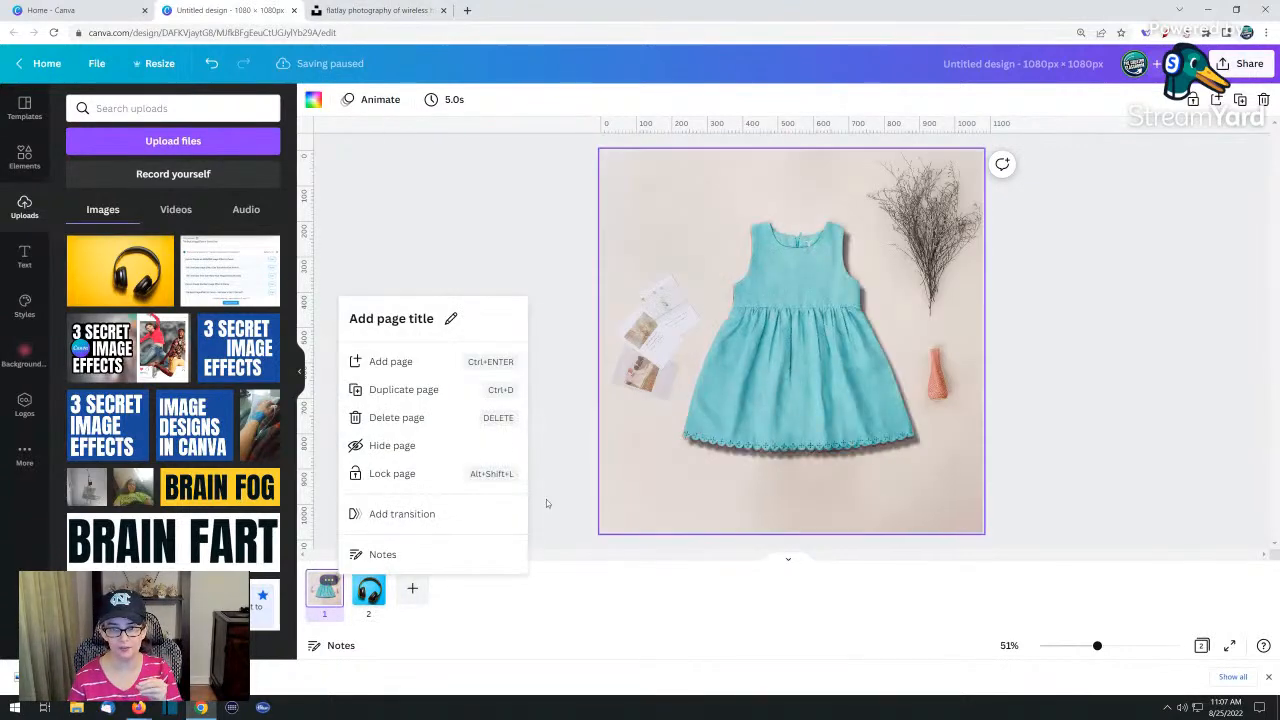
click(647, 228)
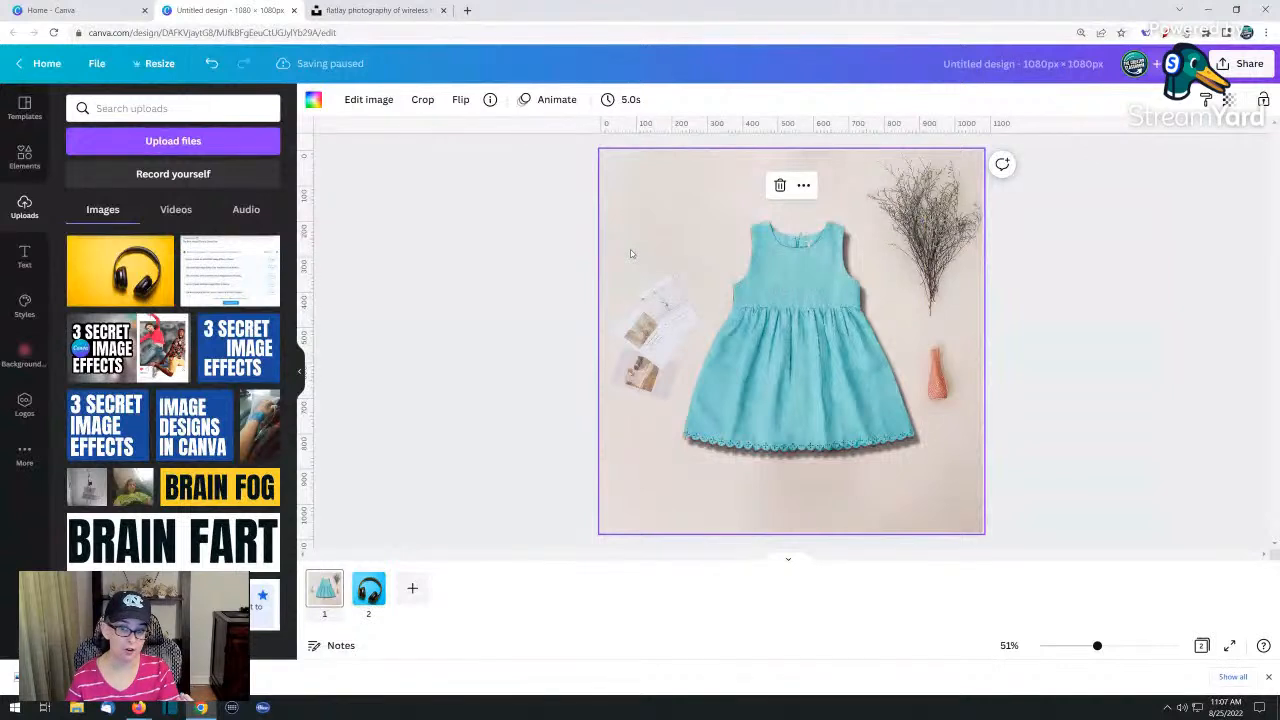
click(747, 344)
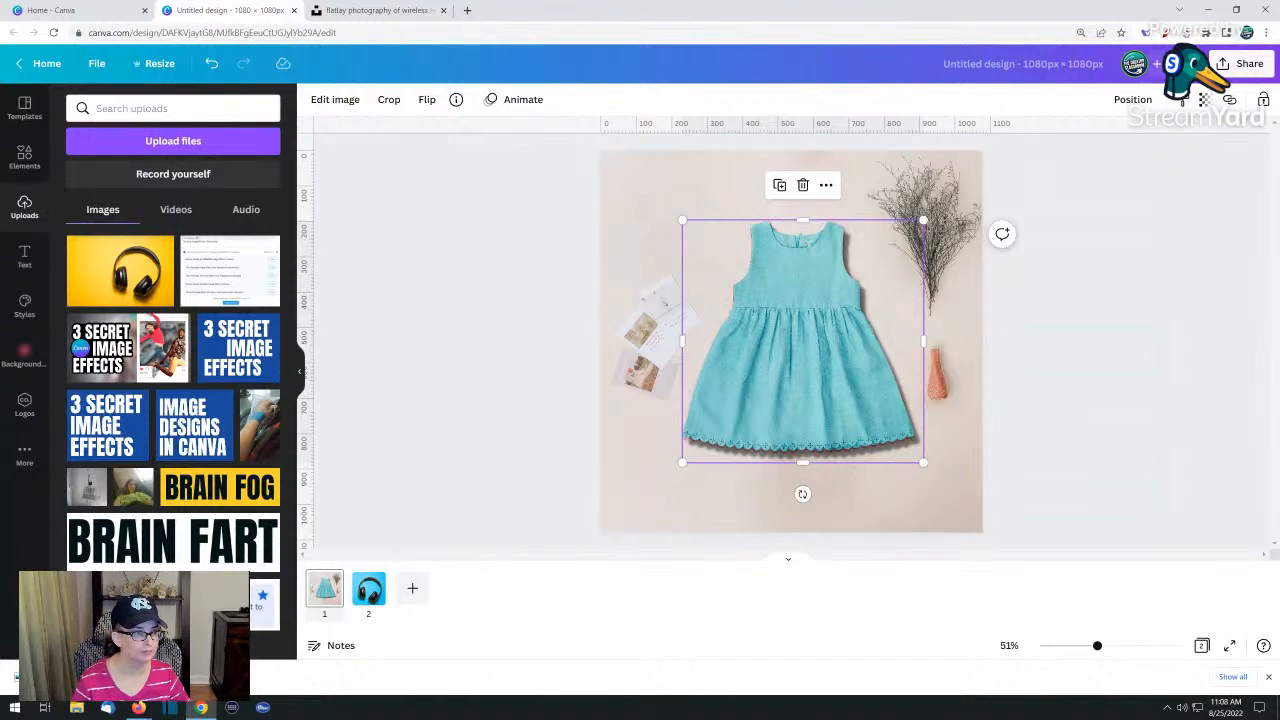
Add a third page and place the photo of the woman leaping by the graffiti wall from the Background Removal Live Stream folder
click(1268, 677)
click(403, 350)
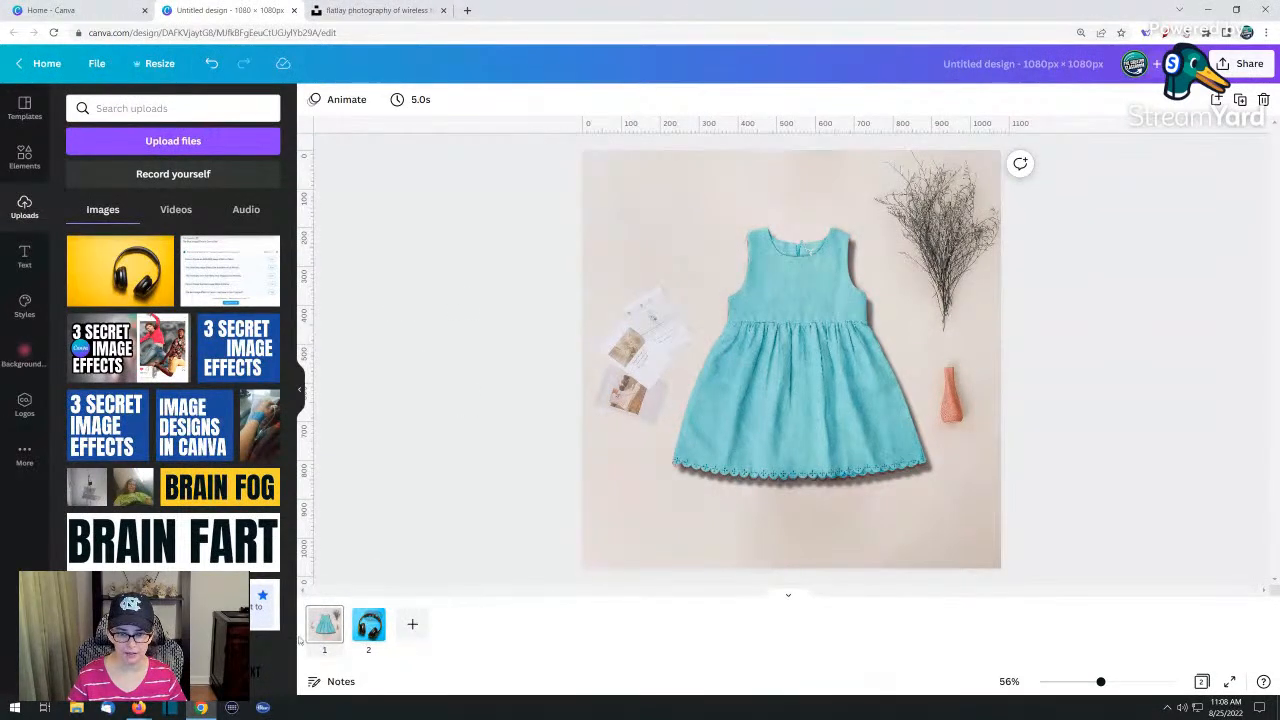
click(368, 625)
click(410, 625)
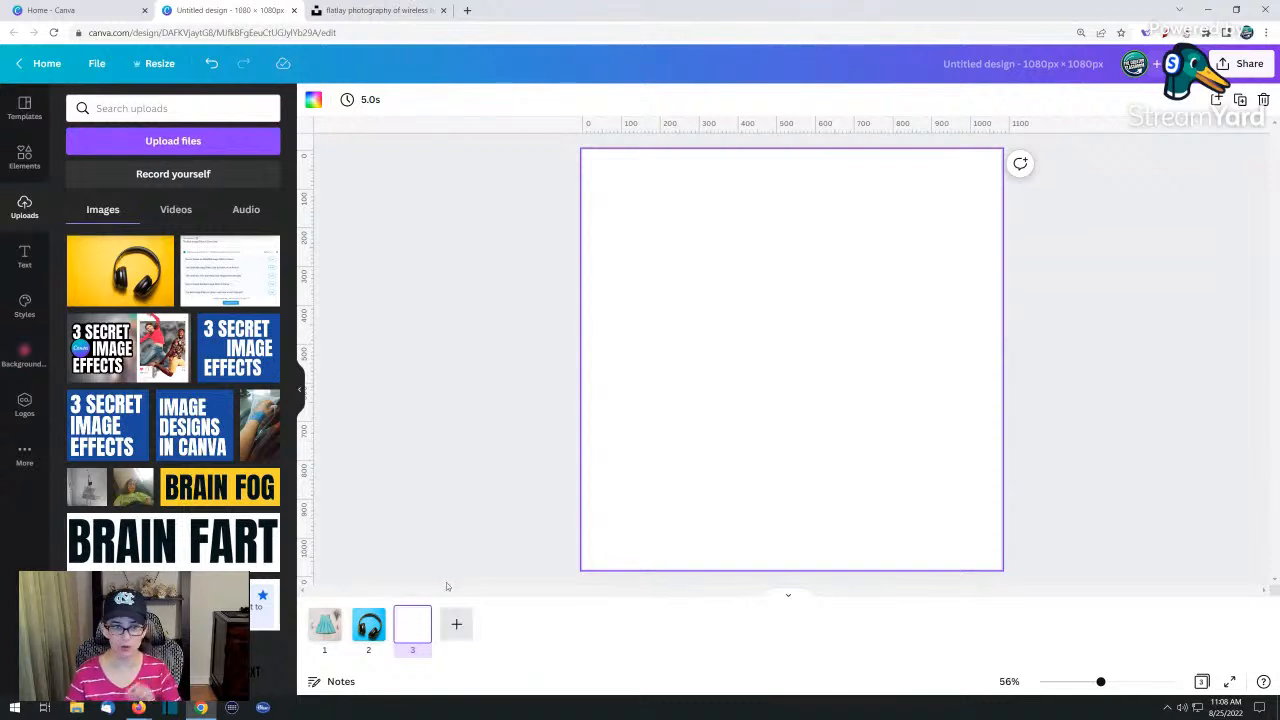
click(19, 362)
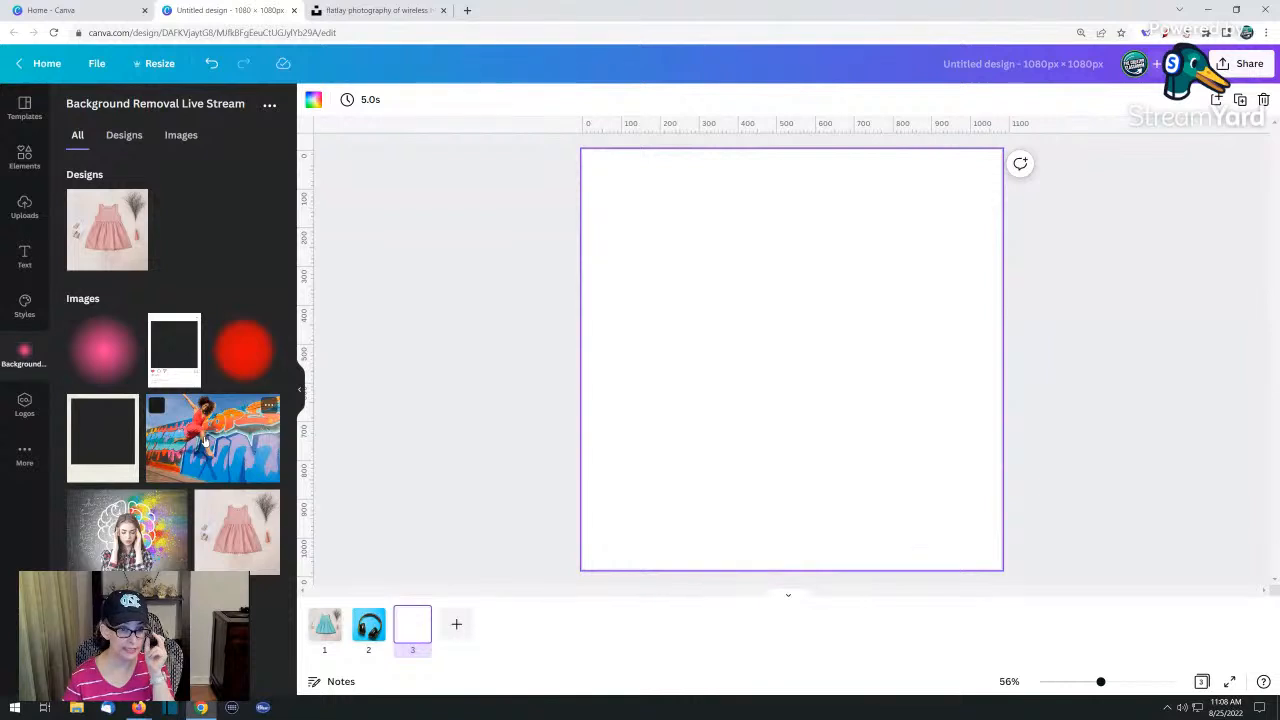
click(205, 440)
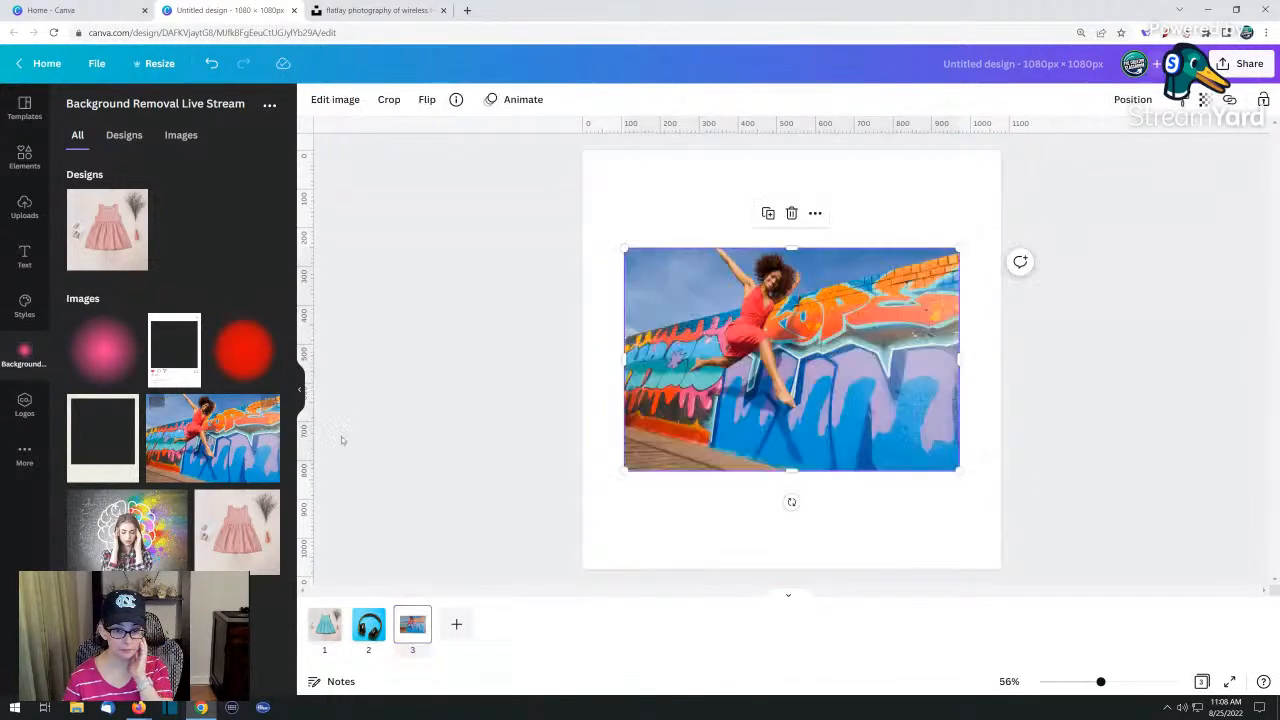
click(522, 381)
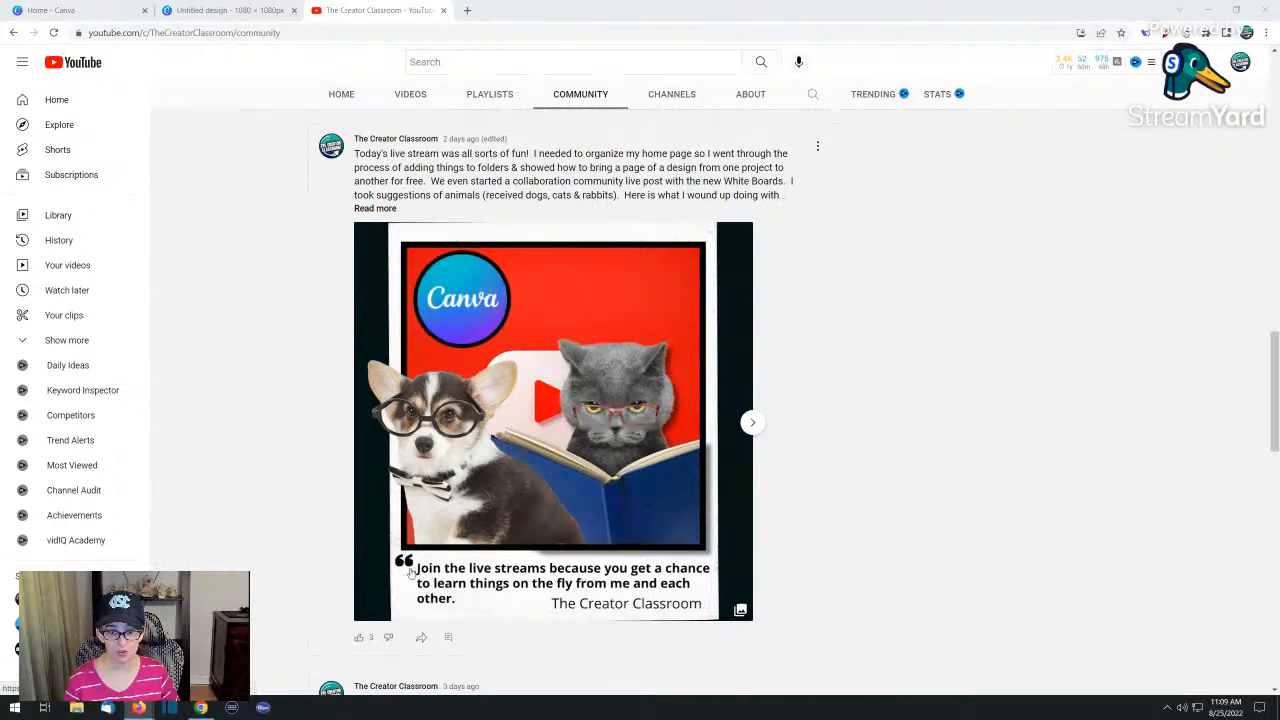
Look through the images in The Creator Classroom's live stream community post on YouTube and return to the Canva design
click(754, 423)
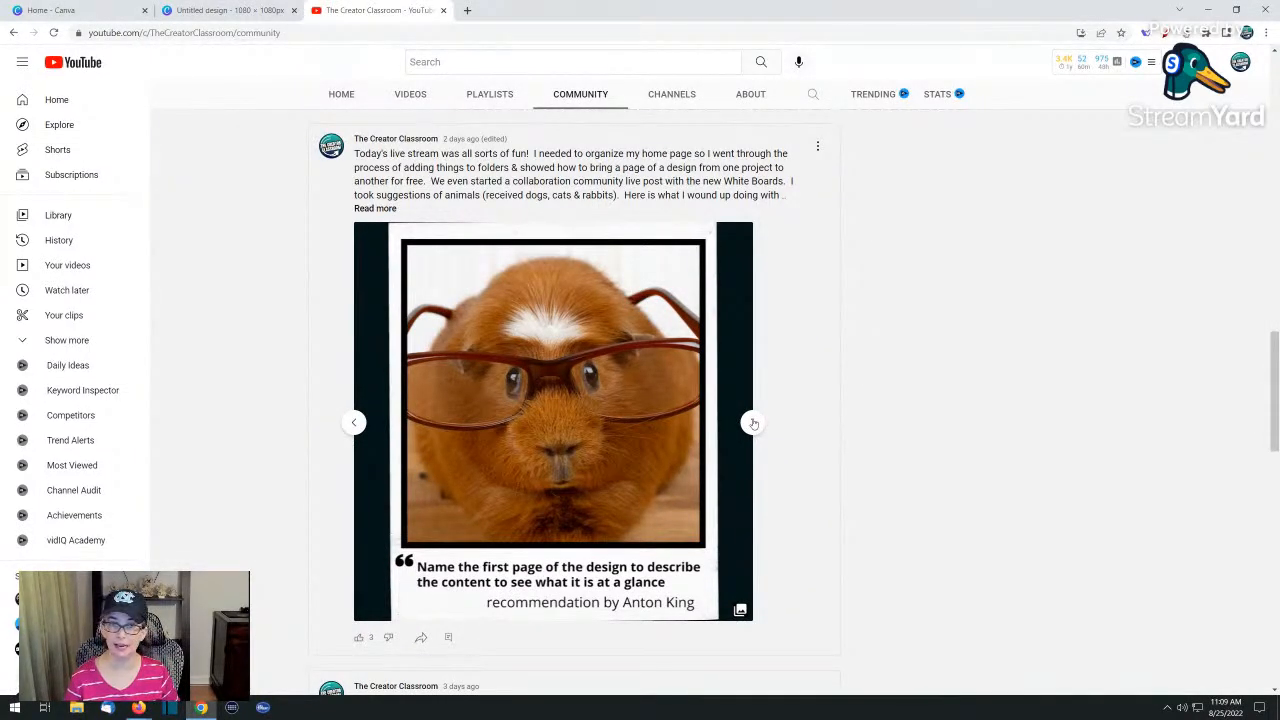
click(752, 424)
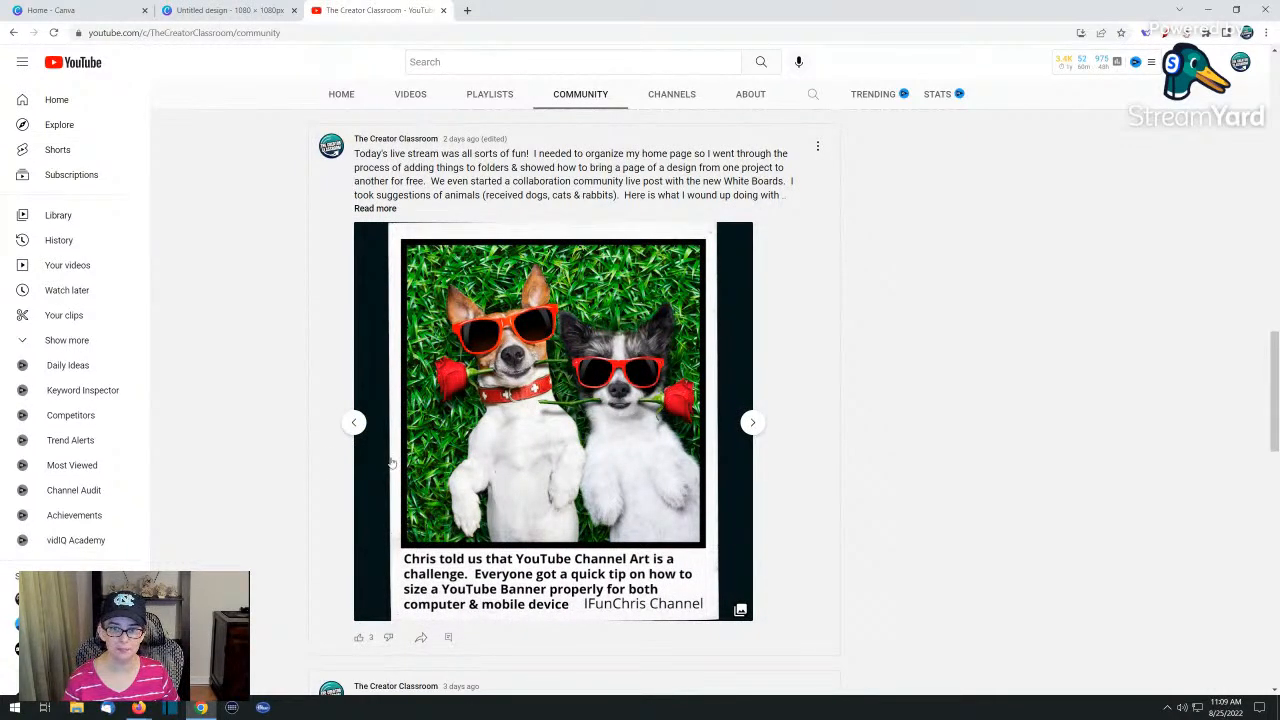
double_click(359, 428)
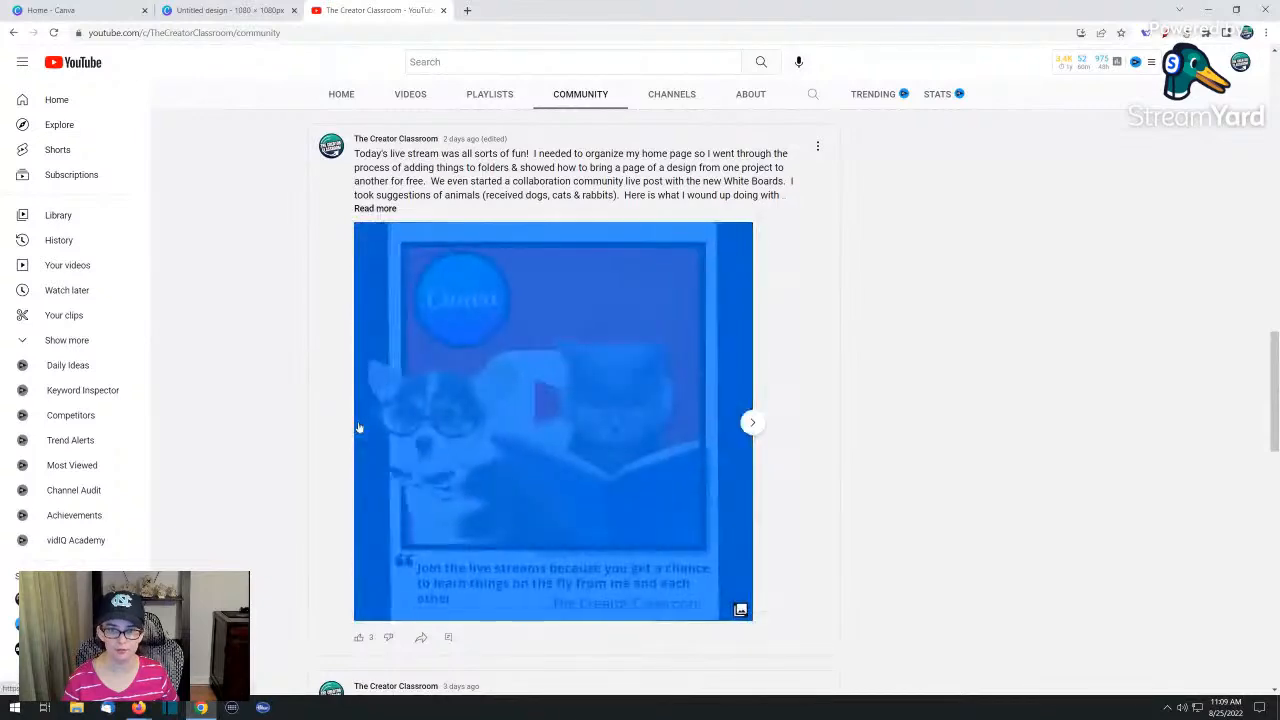
click(911, 402)
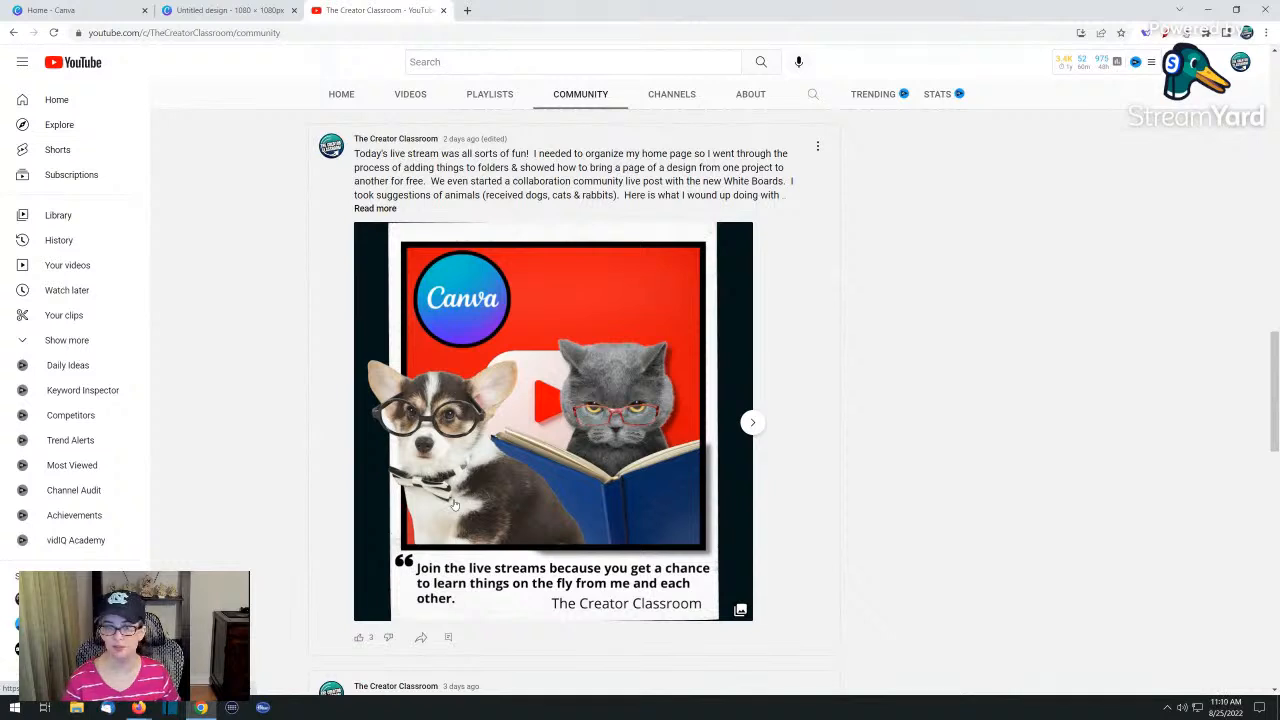
click(442, 10)
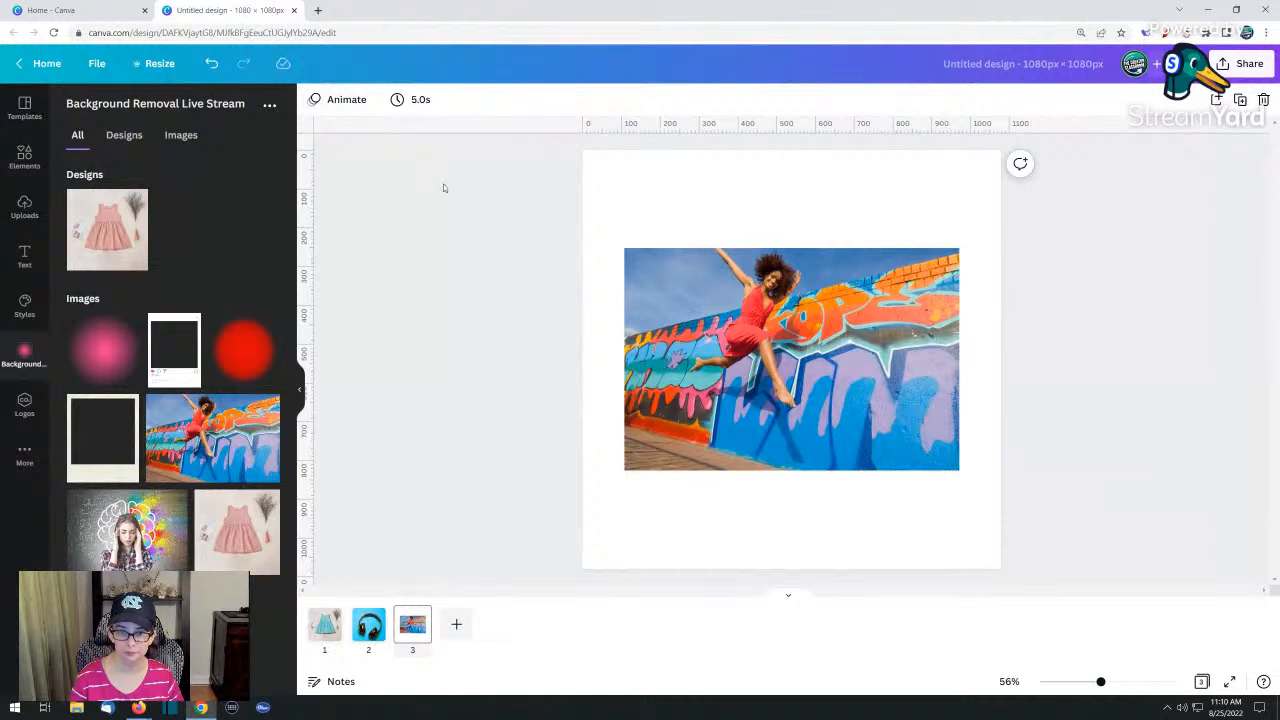
Review the information details of the leaping woman photo on page 3
click(779, 395)
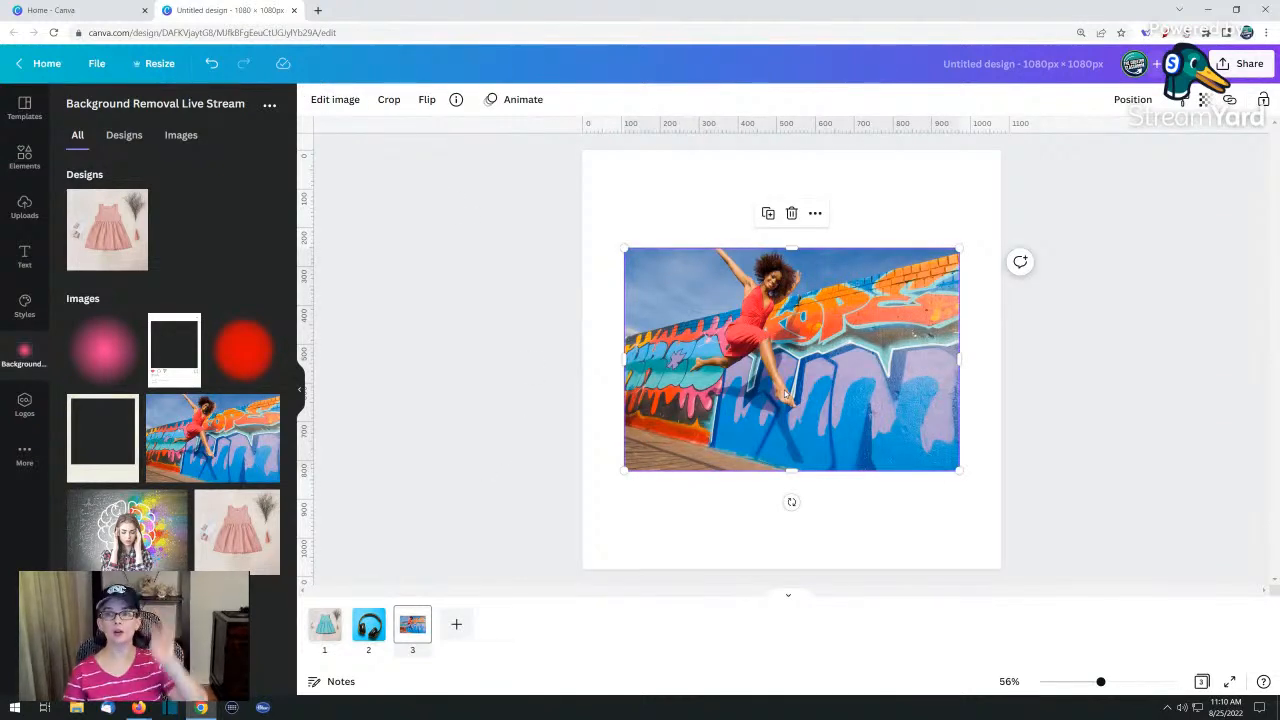
click(706, 228)
click(710, 318)
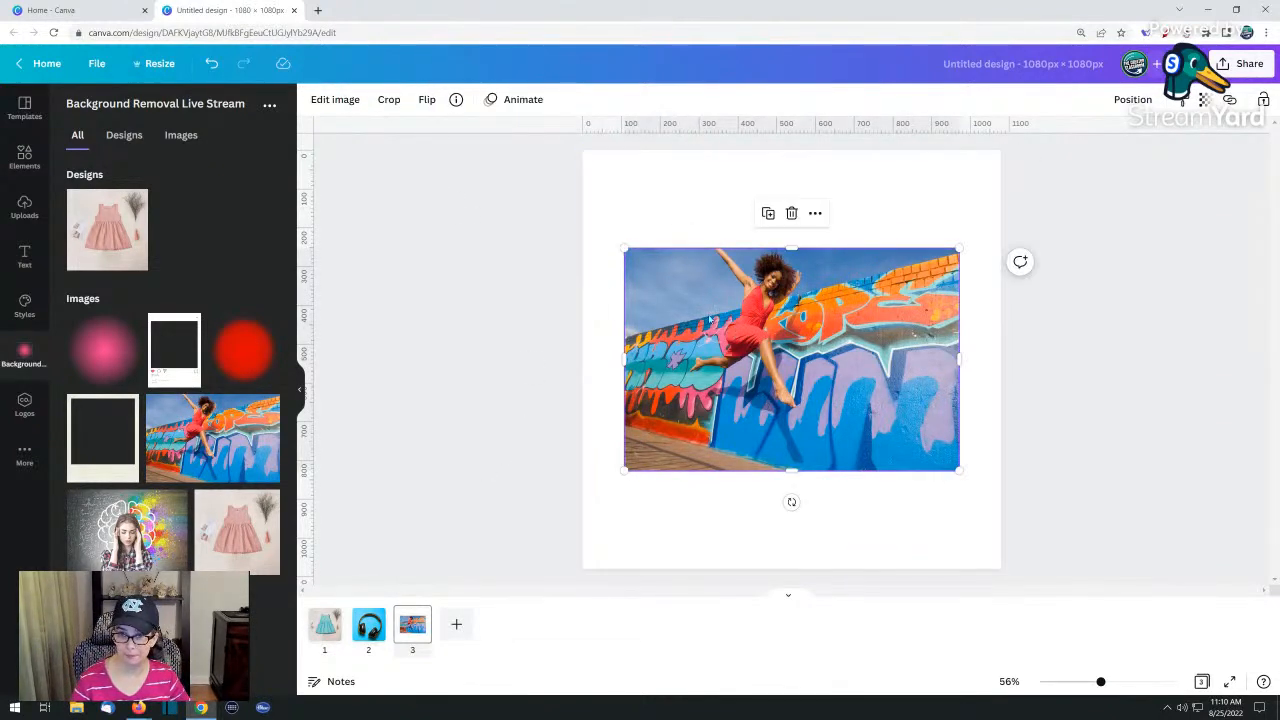
click(456, 99)
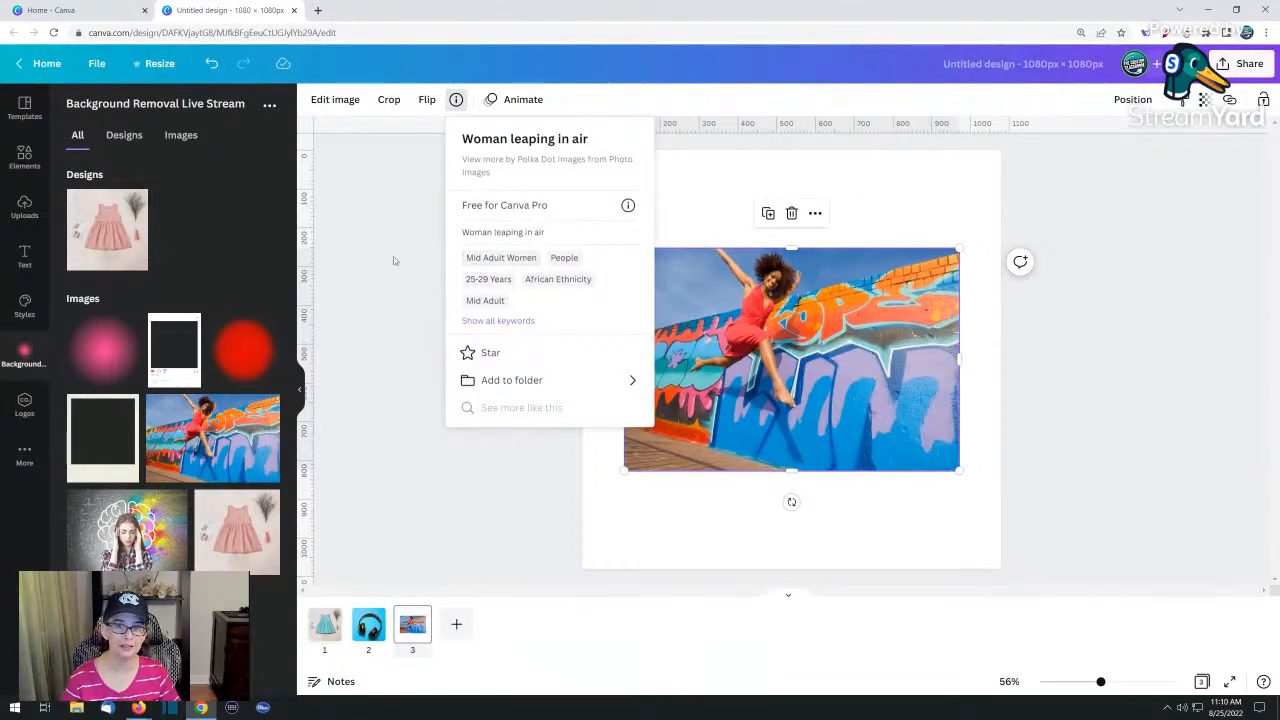
click(780, 374)
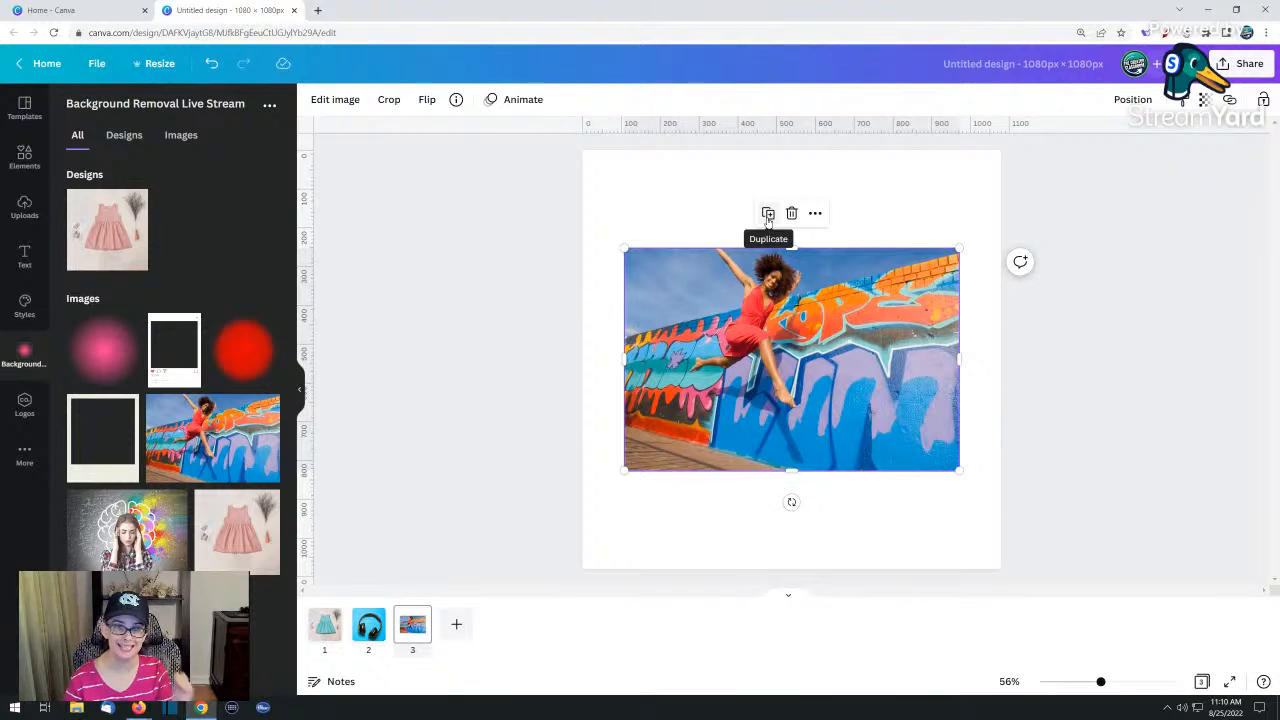
Duplicate the leaping woman photo, align the copy exactly over the original, and remove the copy's background
click(768, 216)
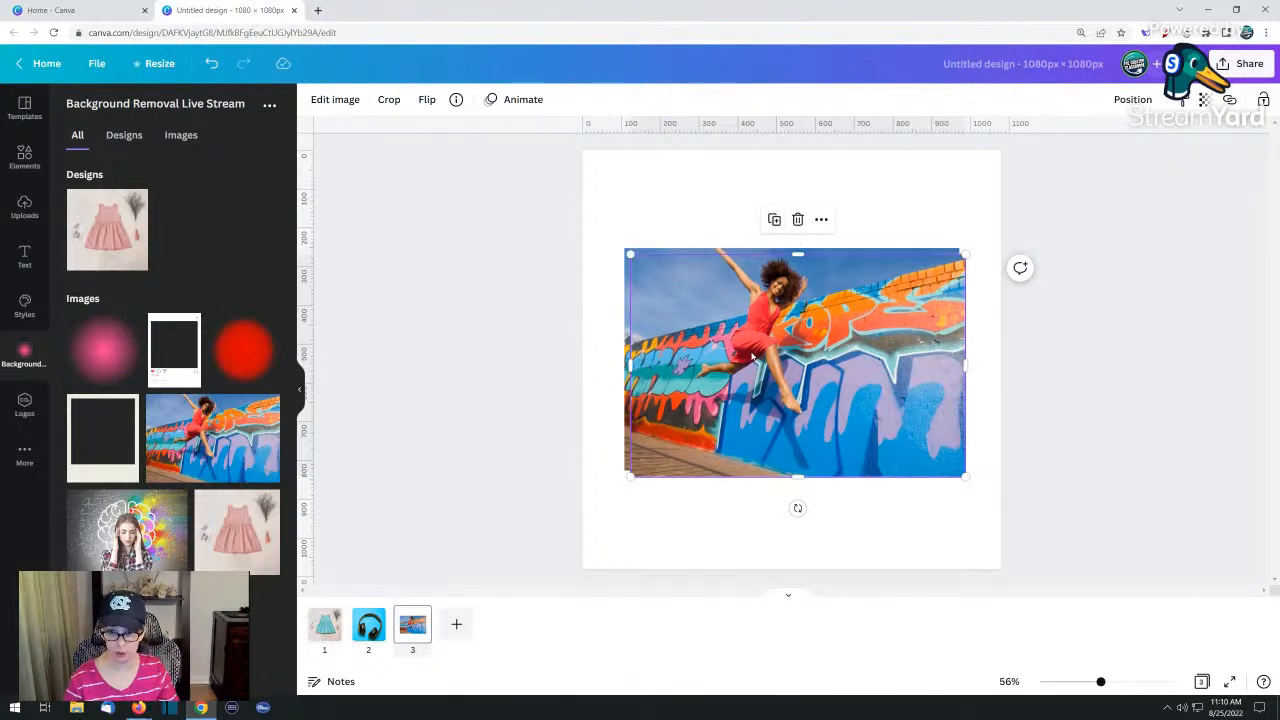
drag(753, 357, 746, 345)
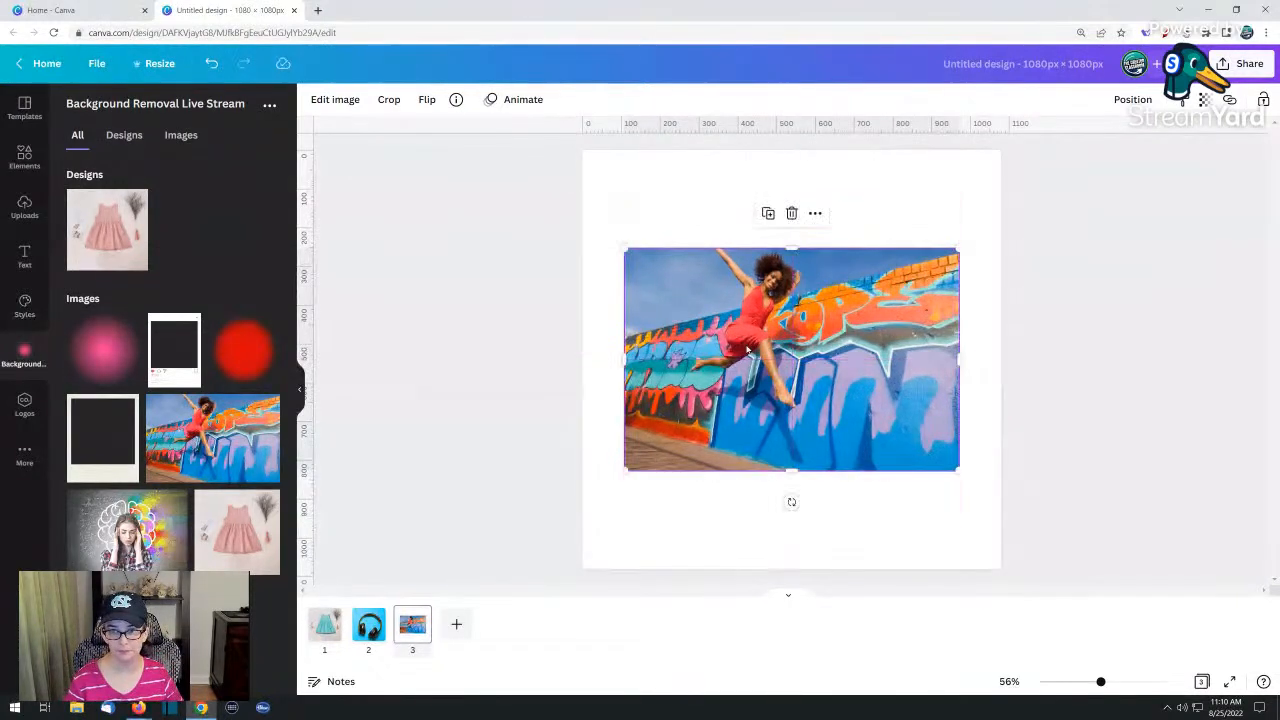
click(336, 100)
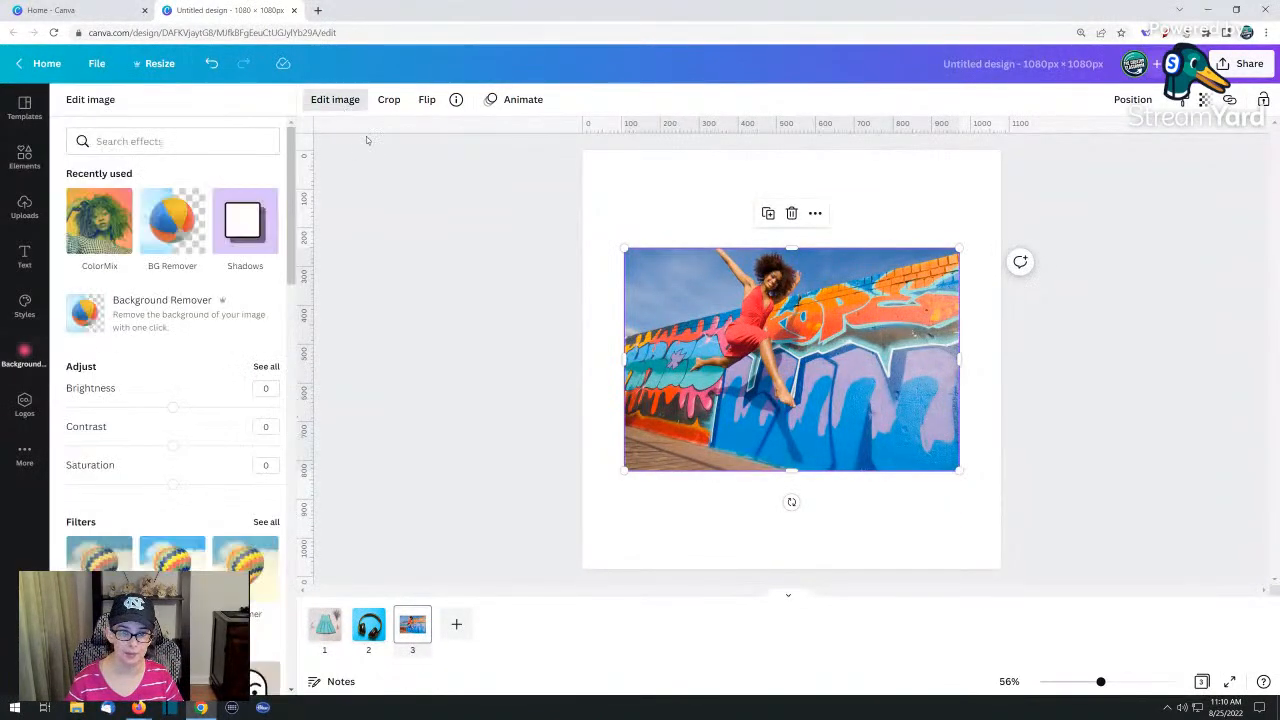
click(147, 314)
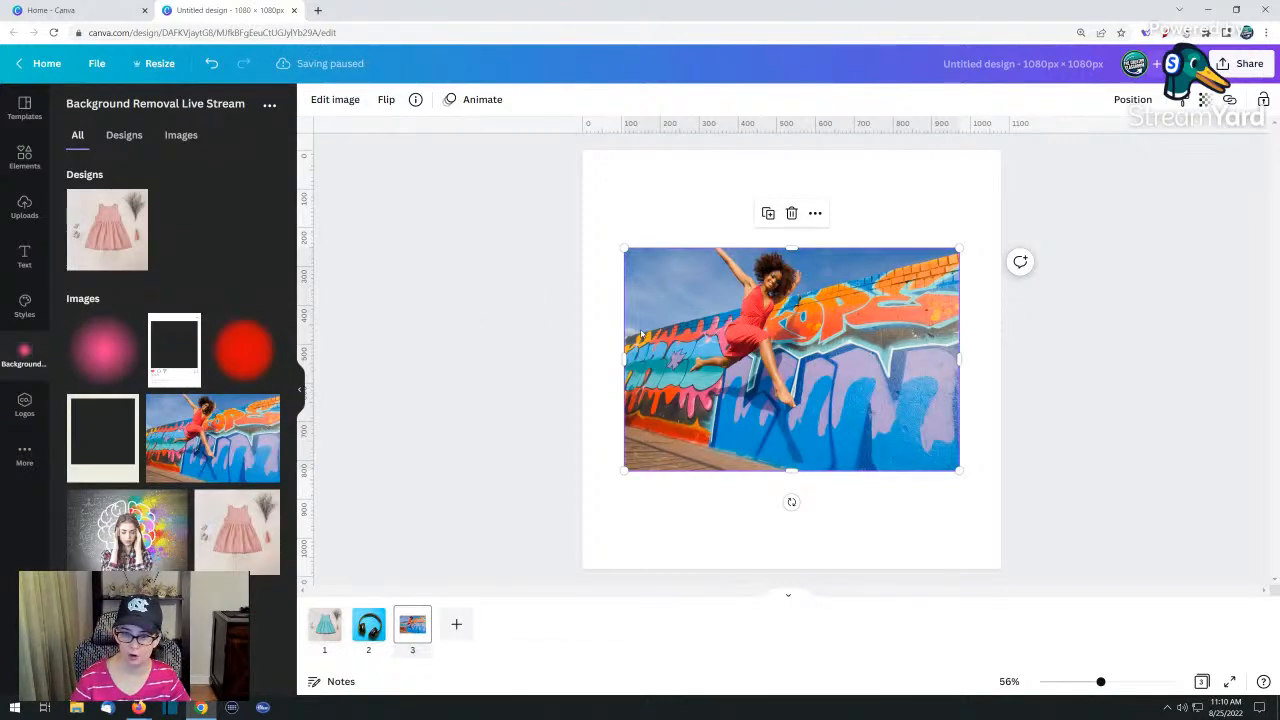
Crop the background-free copy closely around the woman and realign it over her in the original photo
drag(624, 360, 673, 362)
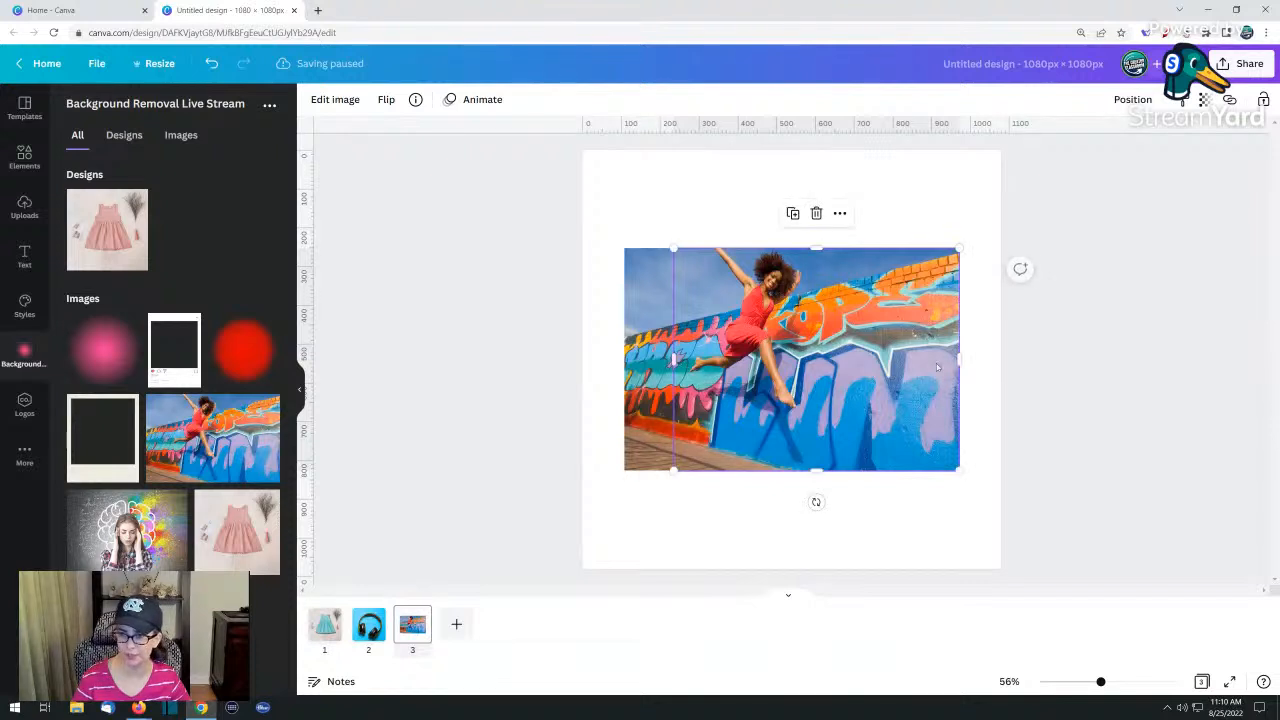
drag(958, 359, 822, 366)
drag(746, 471, 746, 416)
drag(755, 362, 720, 555)
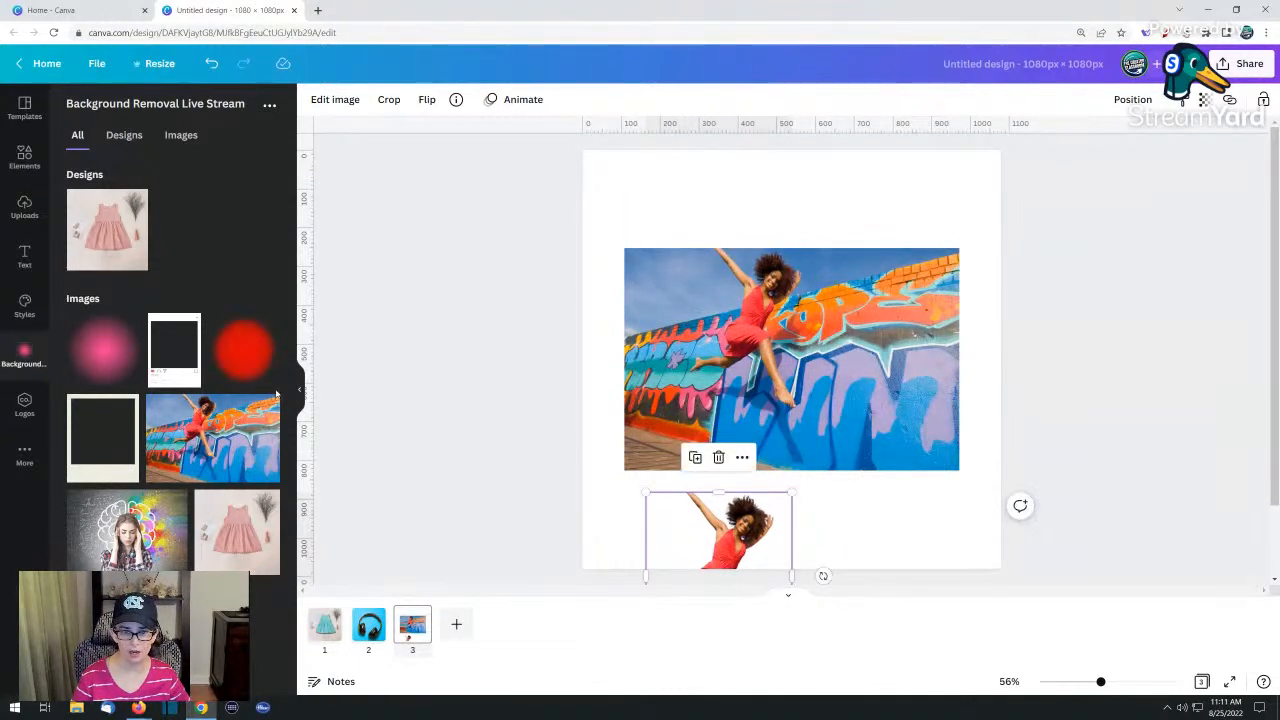
click(301, 396)
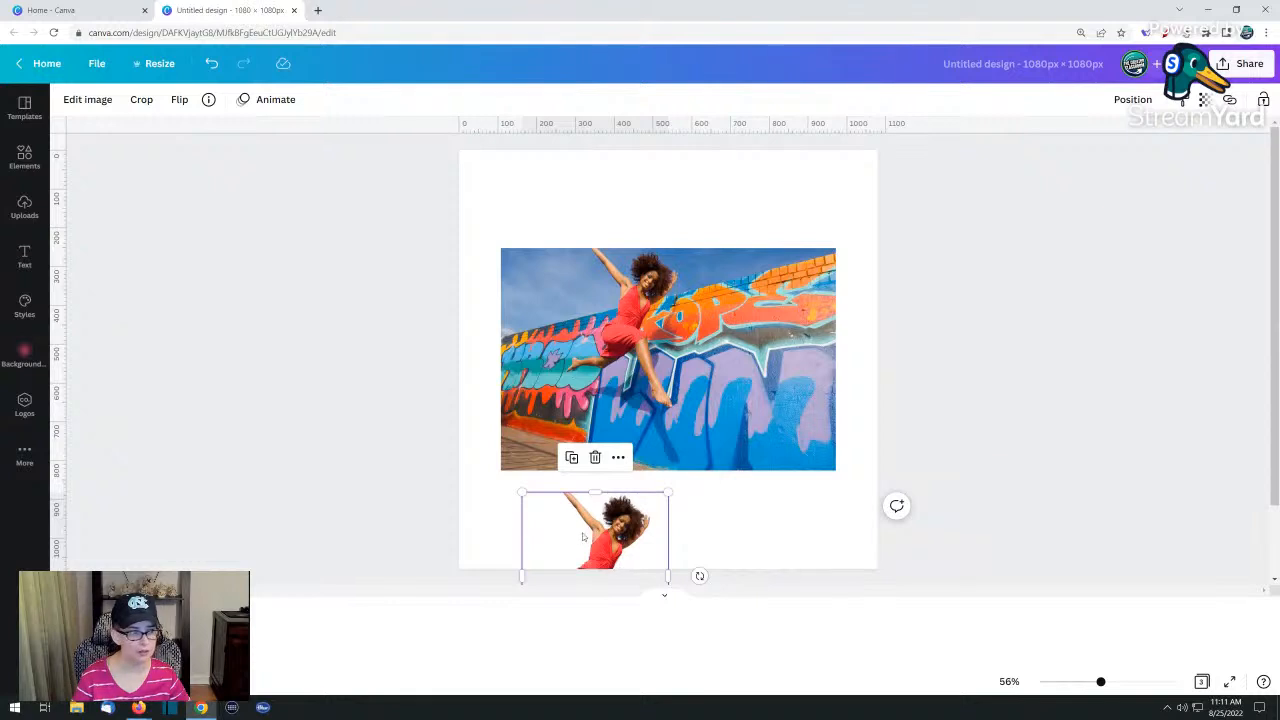
drag(572, 531, 619, 276)
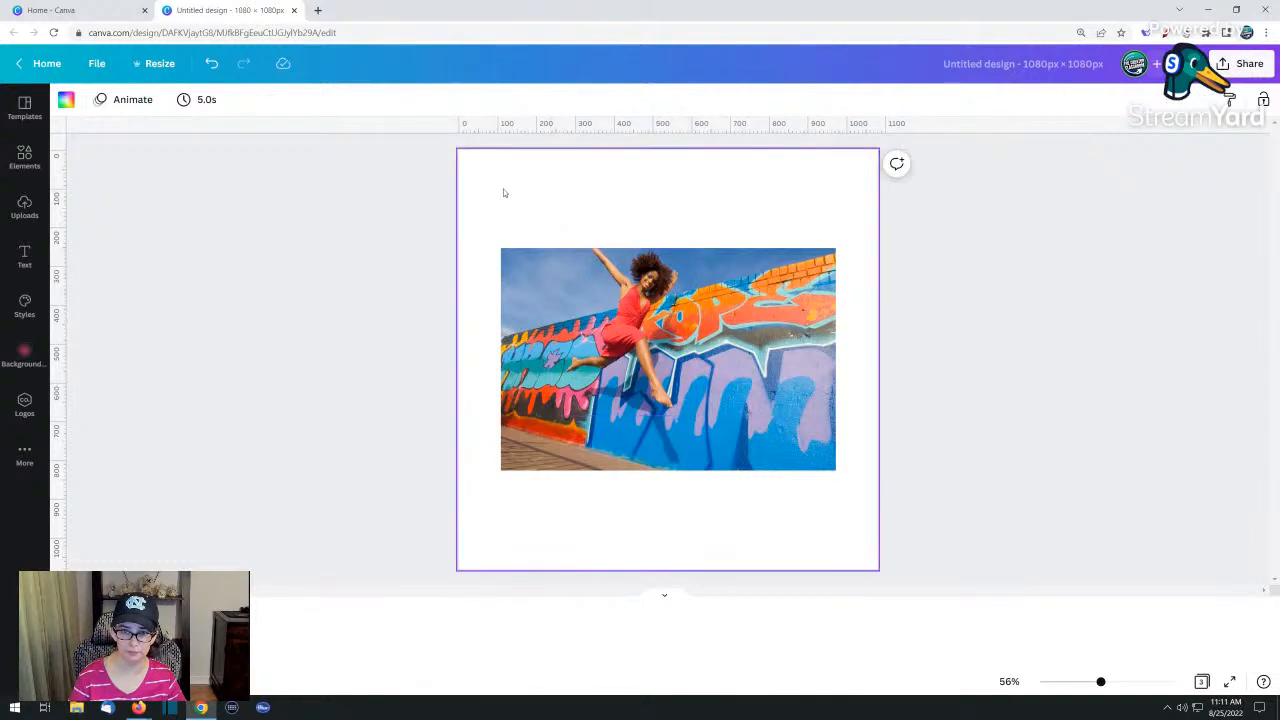
Enlarge the cutout and the original photo together to about 1,659 × 1,102 px and move them so the woman is near the page's center
drag(506, 194, 740, 436)
drag(498, 471, 367, 577)
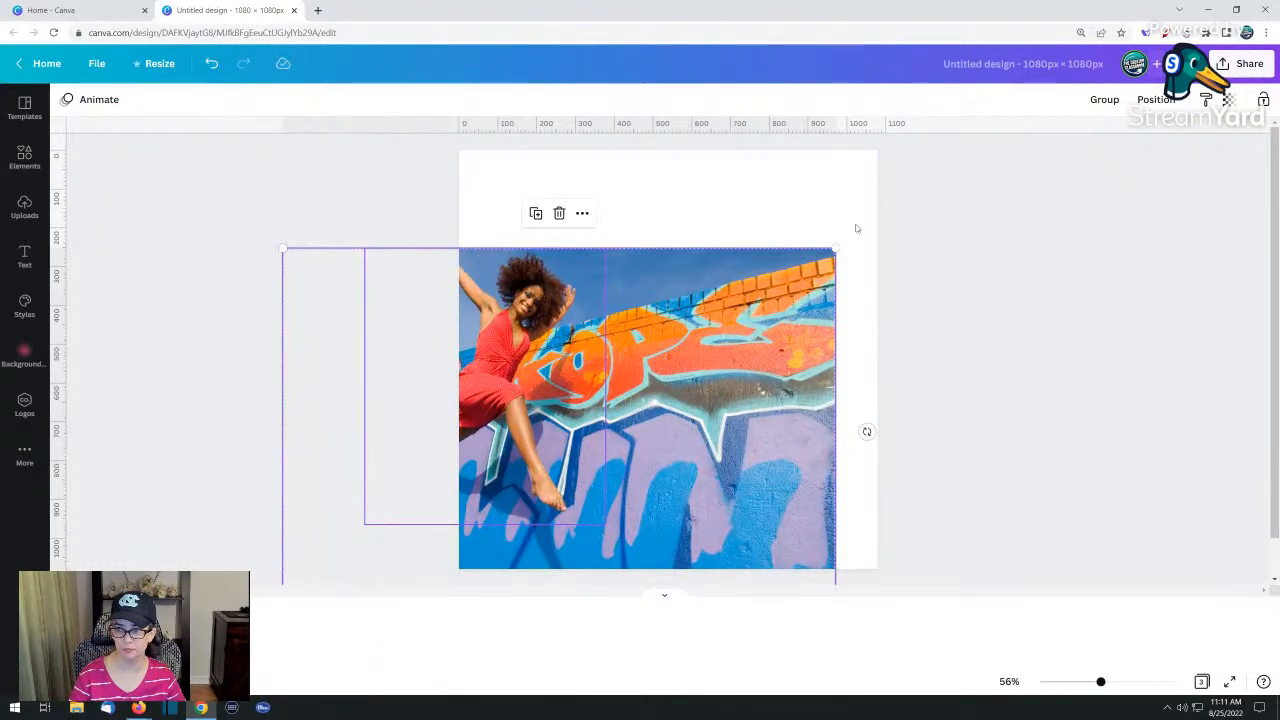
drag(835, 247, 926, 188)
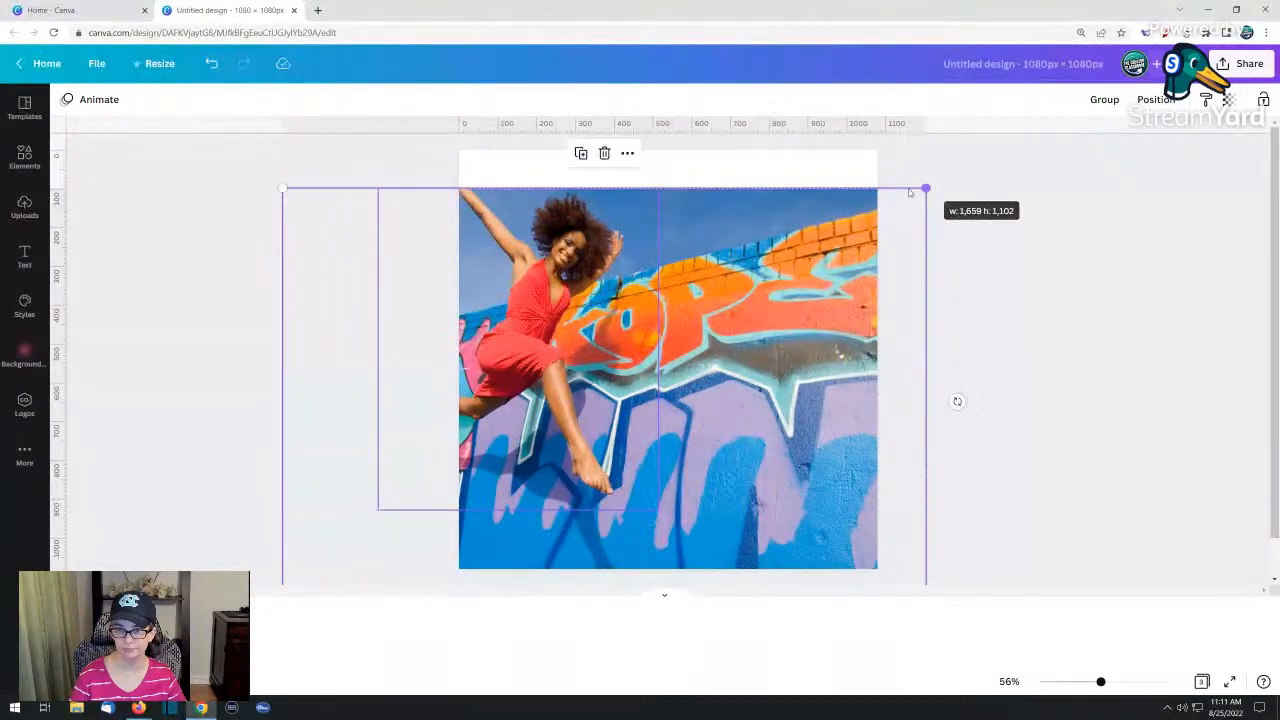
drag(704, 334, 797, 374)
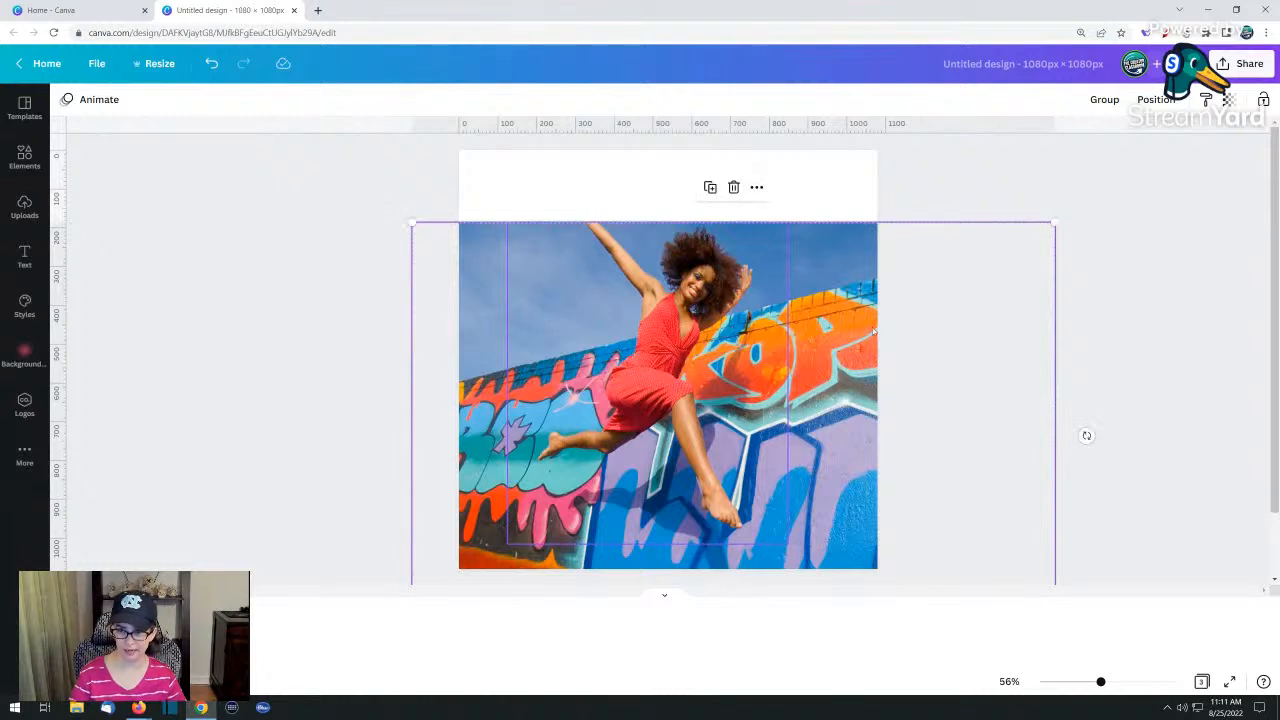
Delete the original graffiti wall photo behind the woman's cutout
click(1120, 241)
click(831, 370)
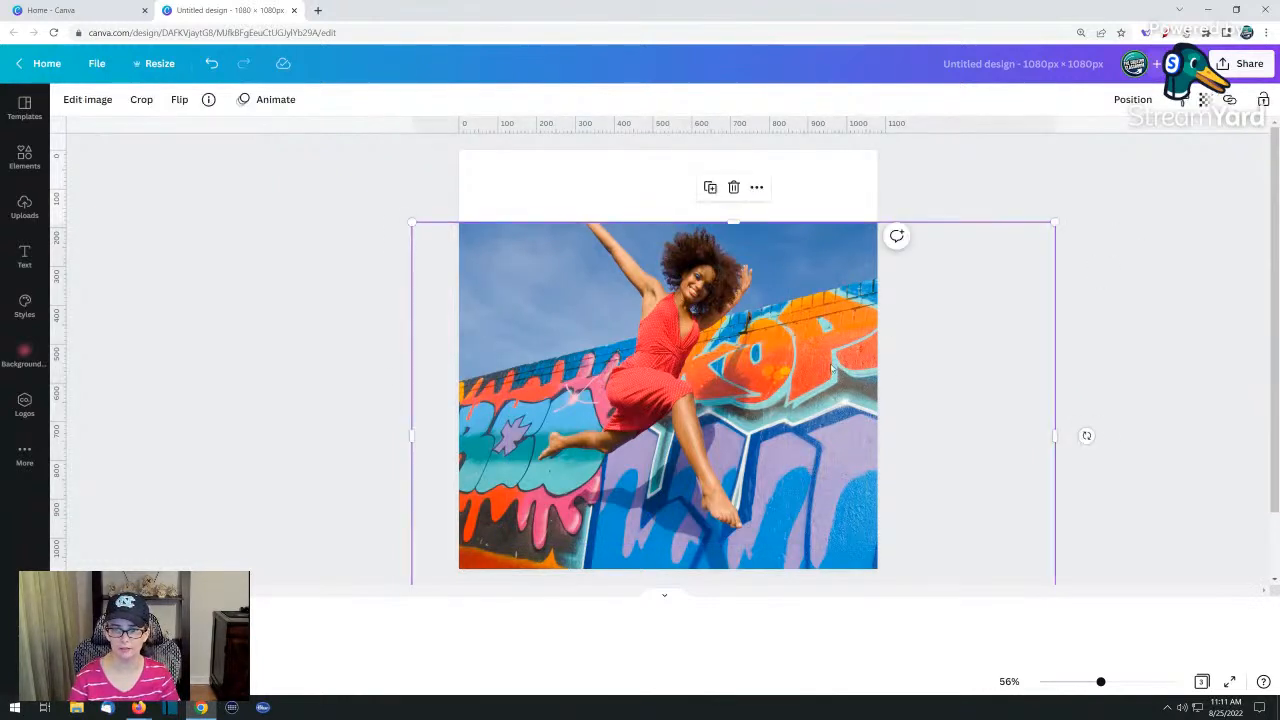
key(Delete)
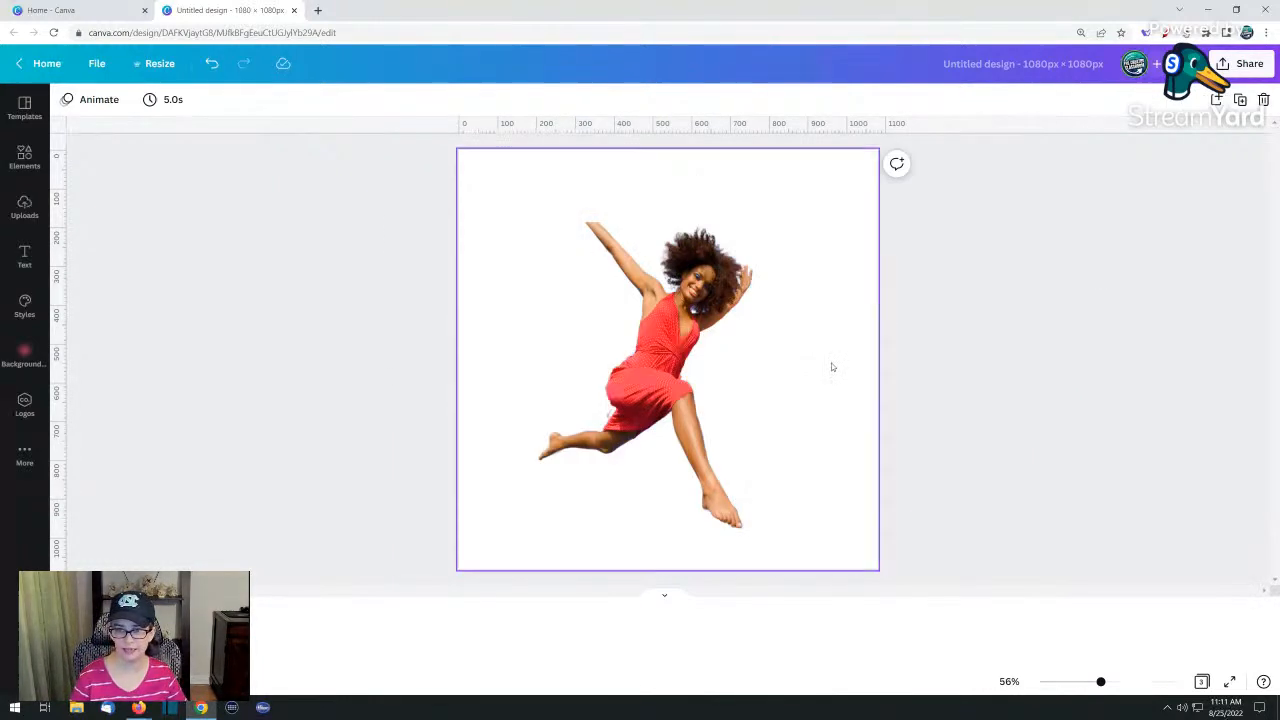
Add the Instagram Frame Illustration from the Background Removal Live Stream folder beside the woman and check its information details
click(25, 358)
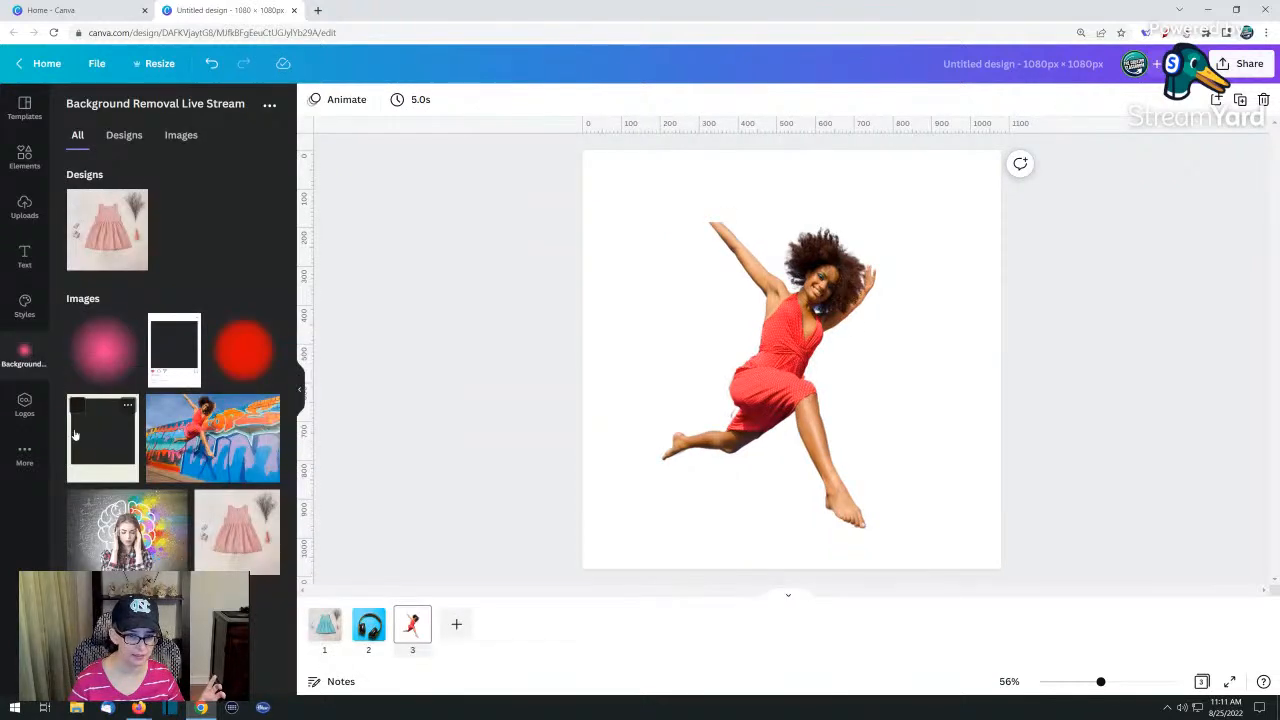
click(158, 381)
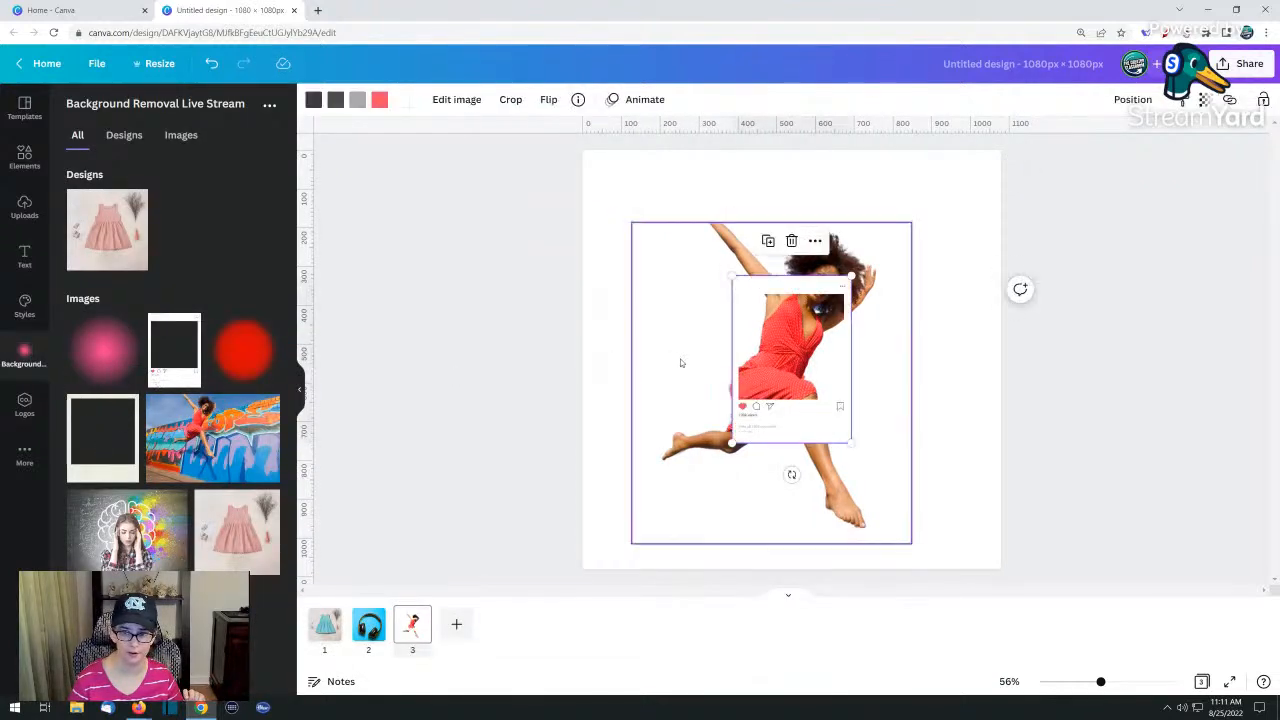
drag(725, 425, 624, 398)
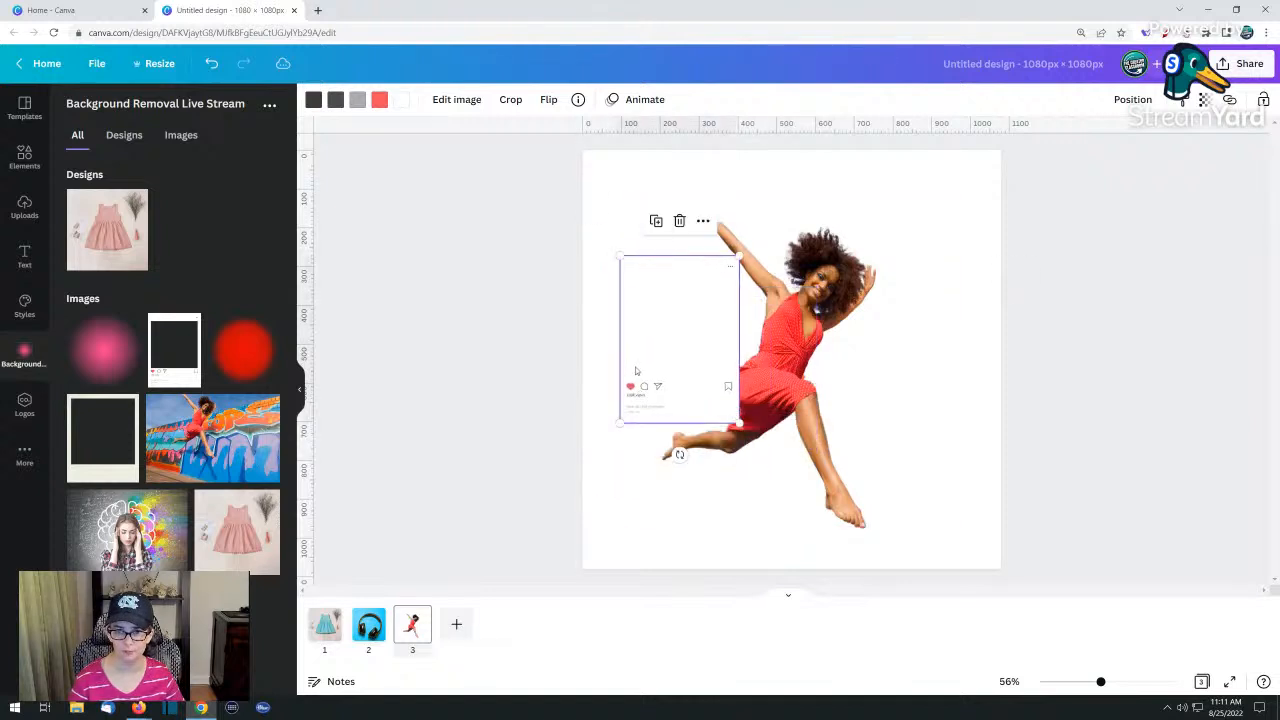
click(578, 100)
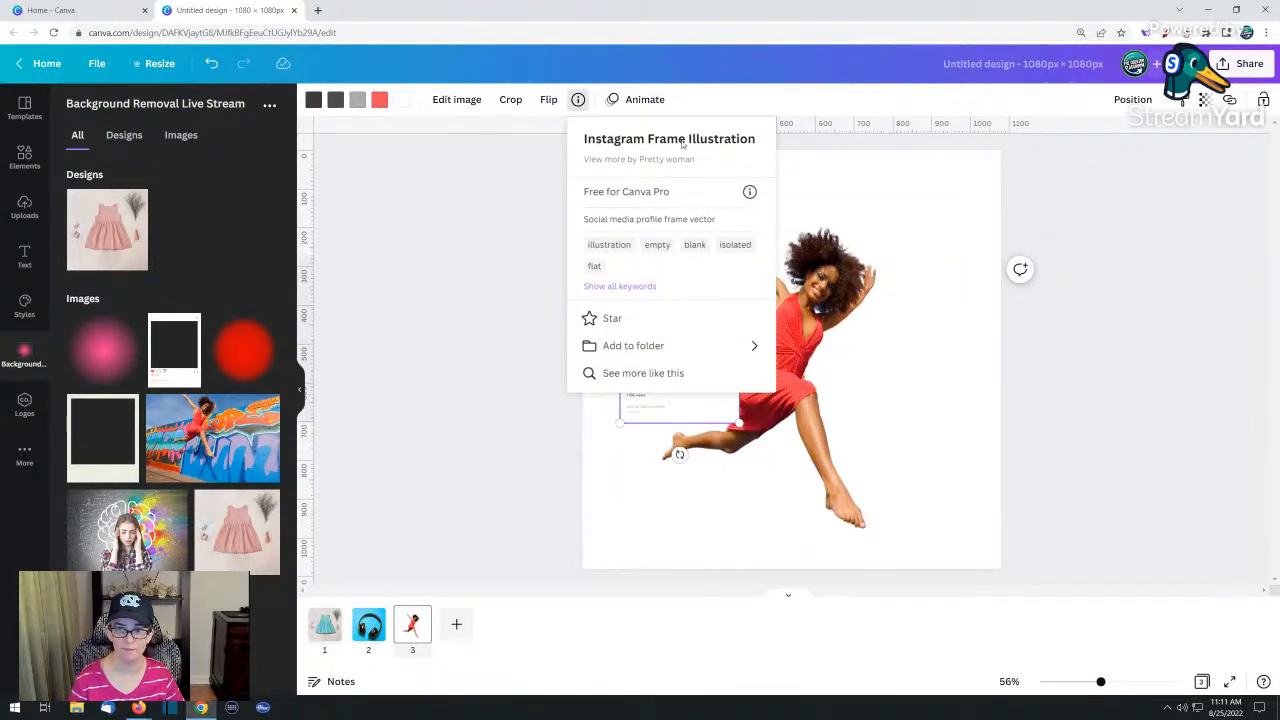
click(573, 257)
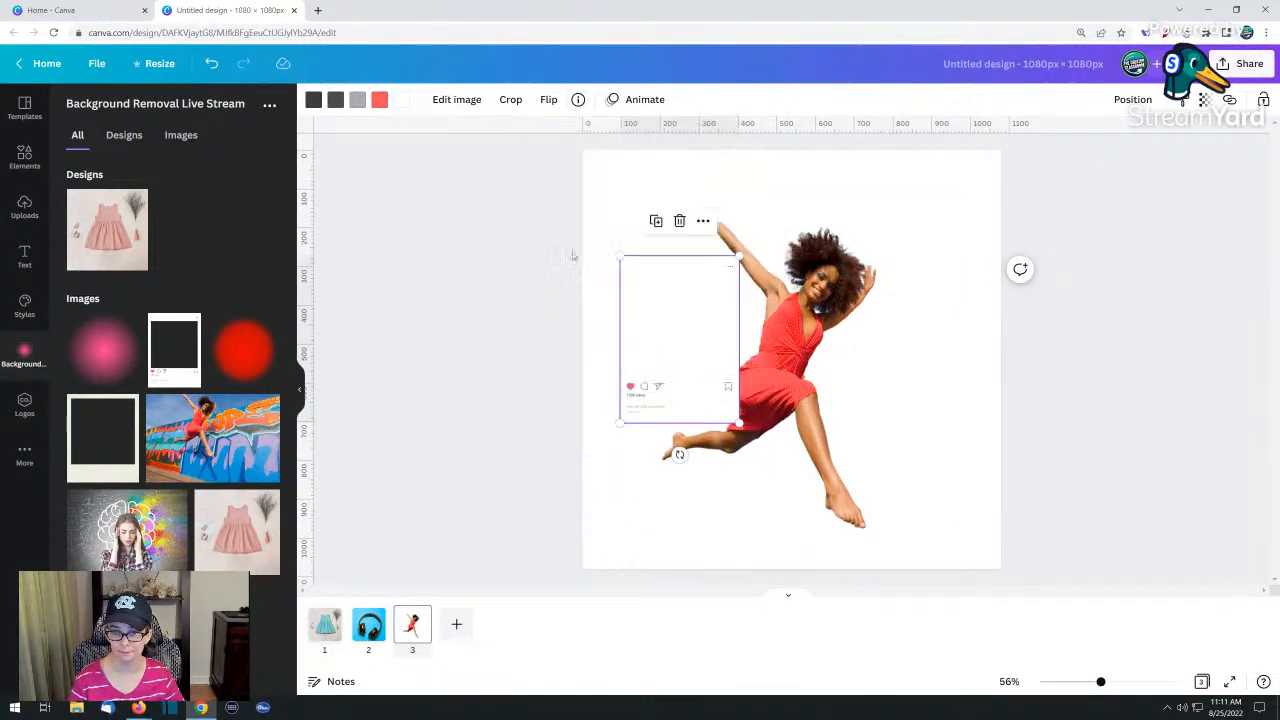
Set the background of page 3 to the darkest gray of the document colors
click(596, 179)
click(313, 99)
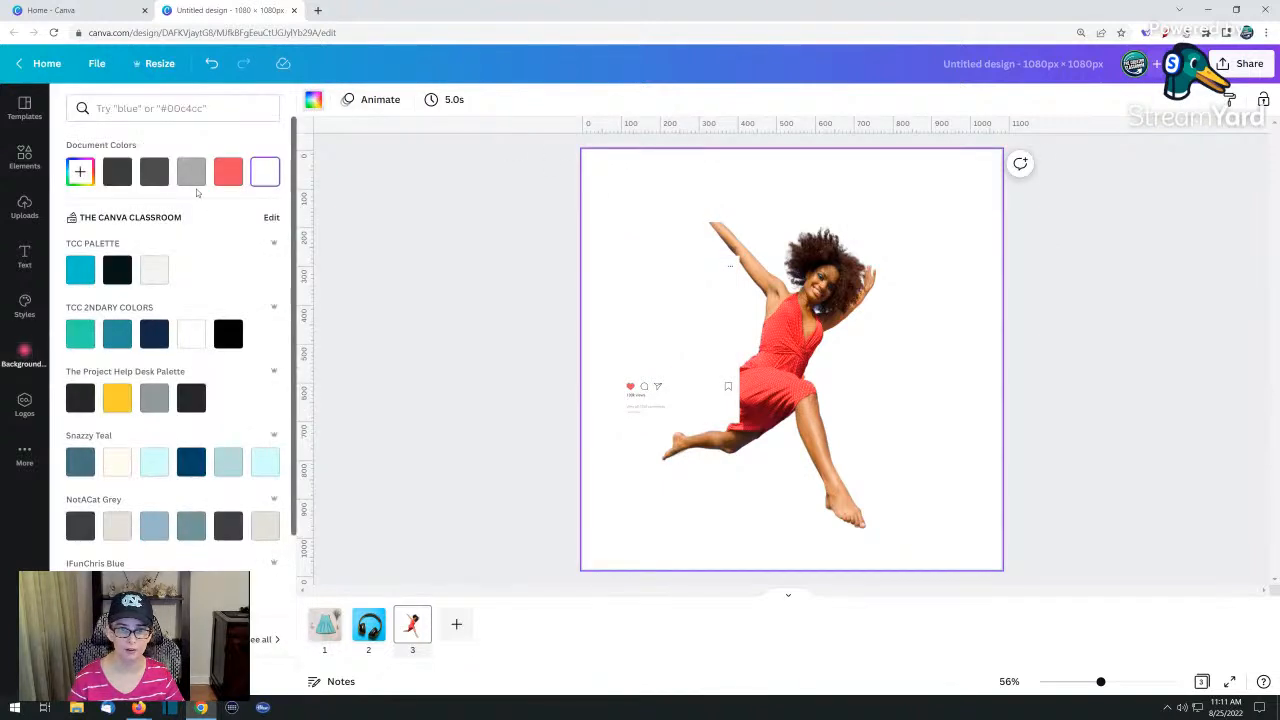
click(117, 172)
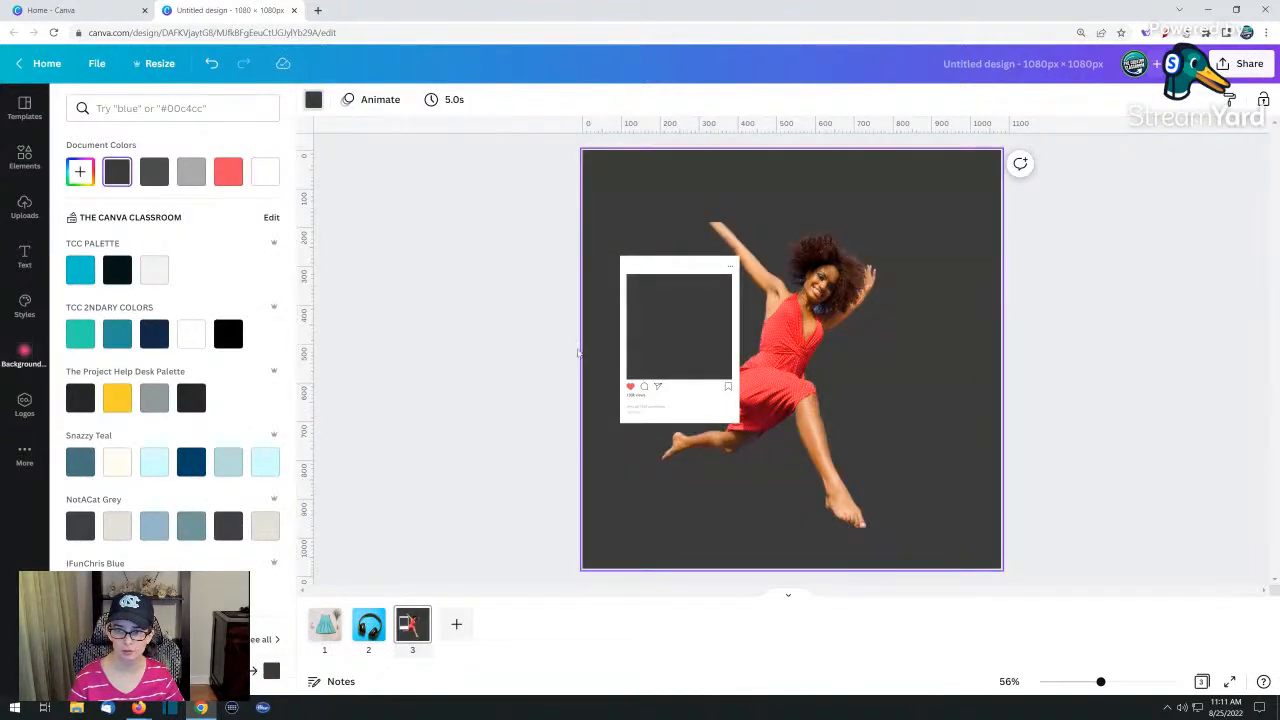
Enlarge and position the Instagram frame around the leaping woman and send it behind her cutout
drag(660, 369, 708, 312)
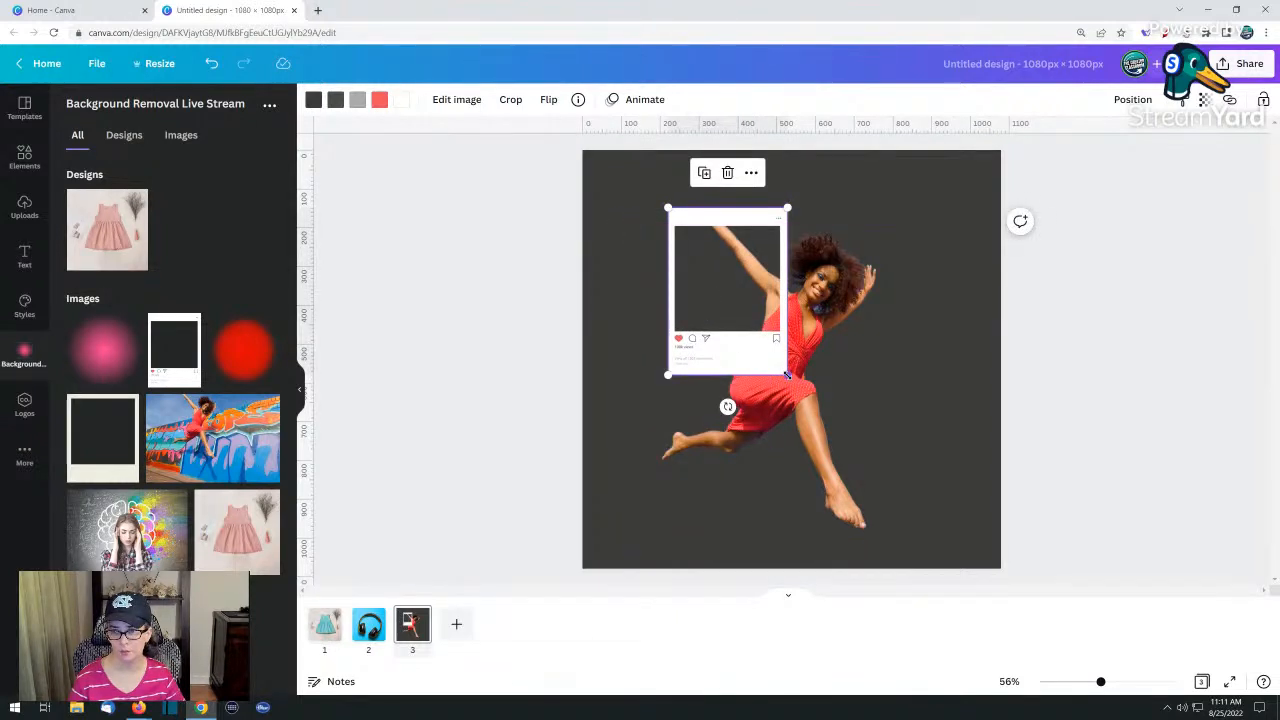
drag(787, 374, 934, 527)
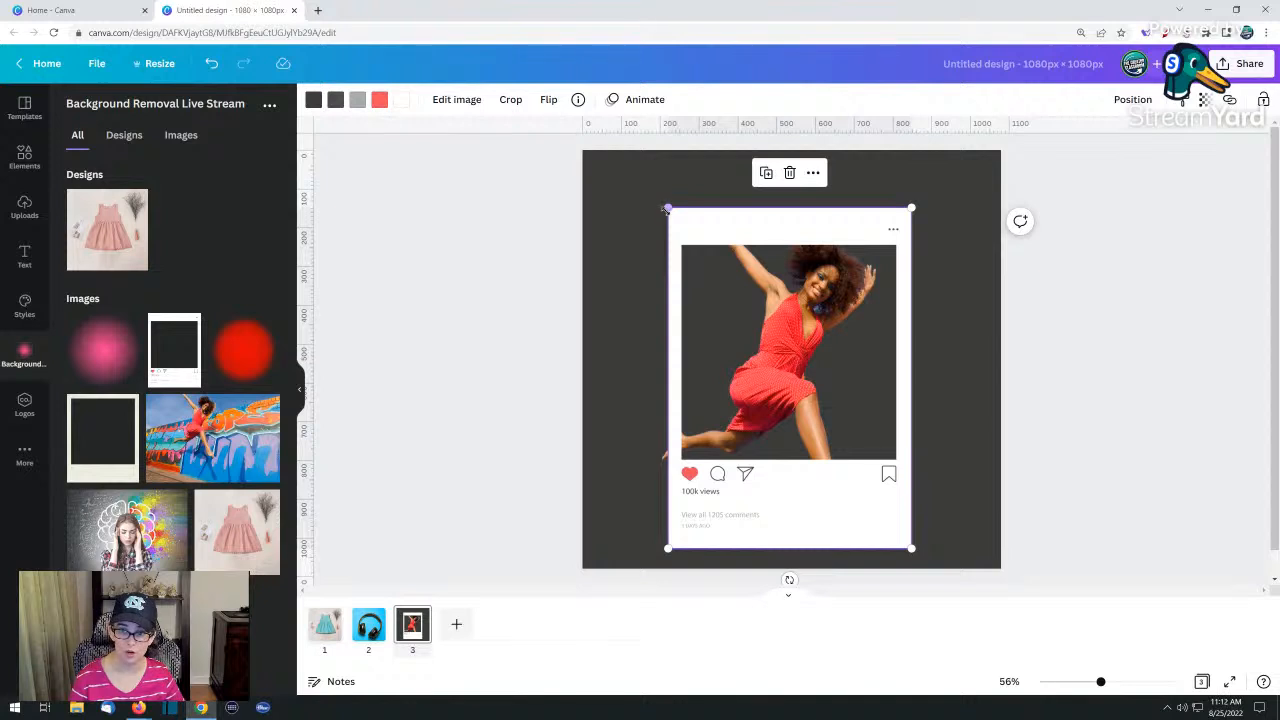
drag(705, 221, 640, 152)
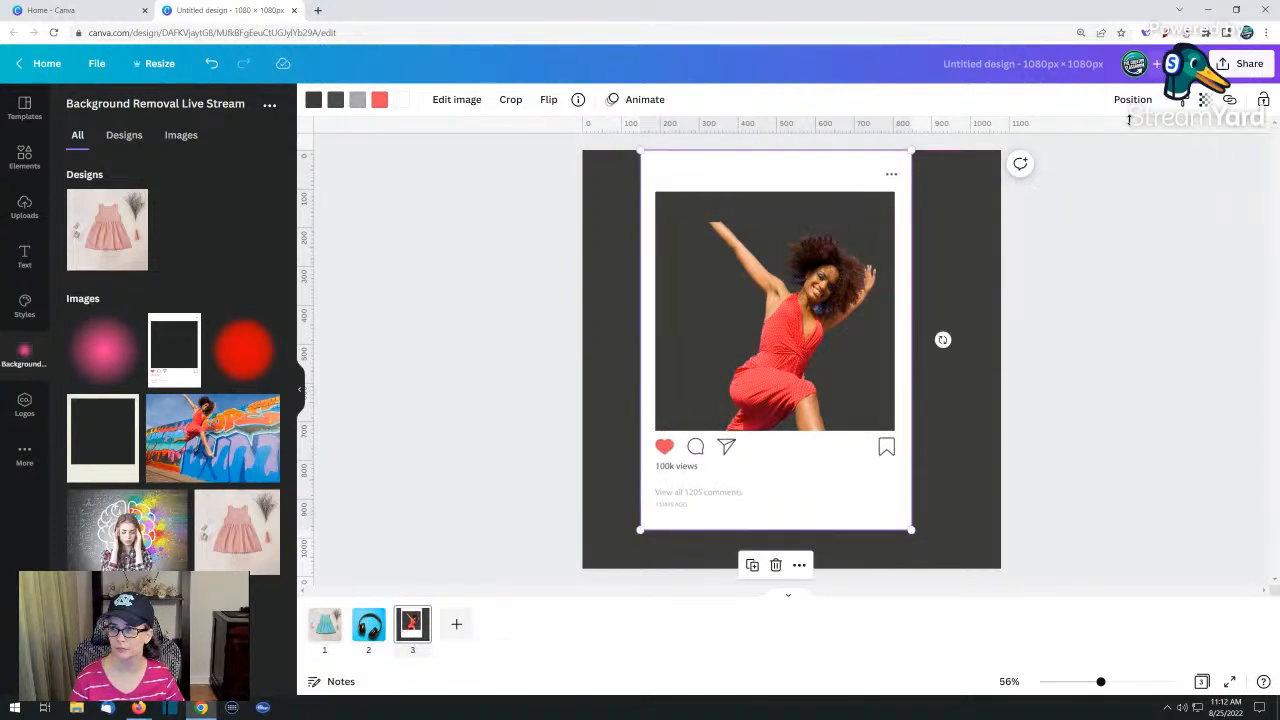
drag(840, 180, 850, 196)
right_click(850, 196)
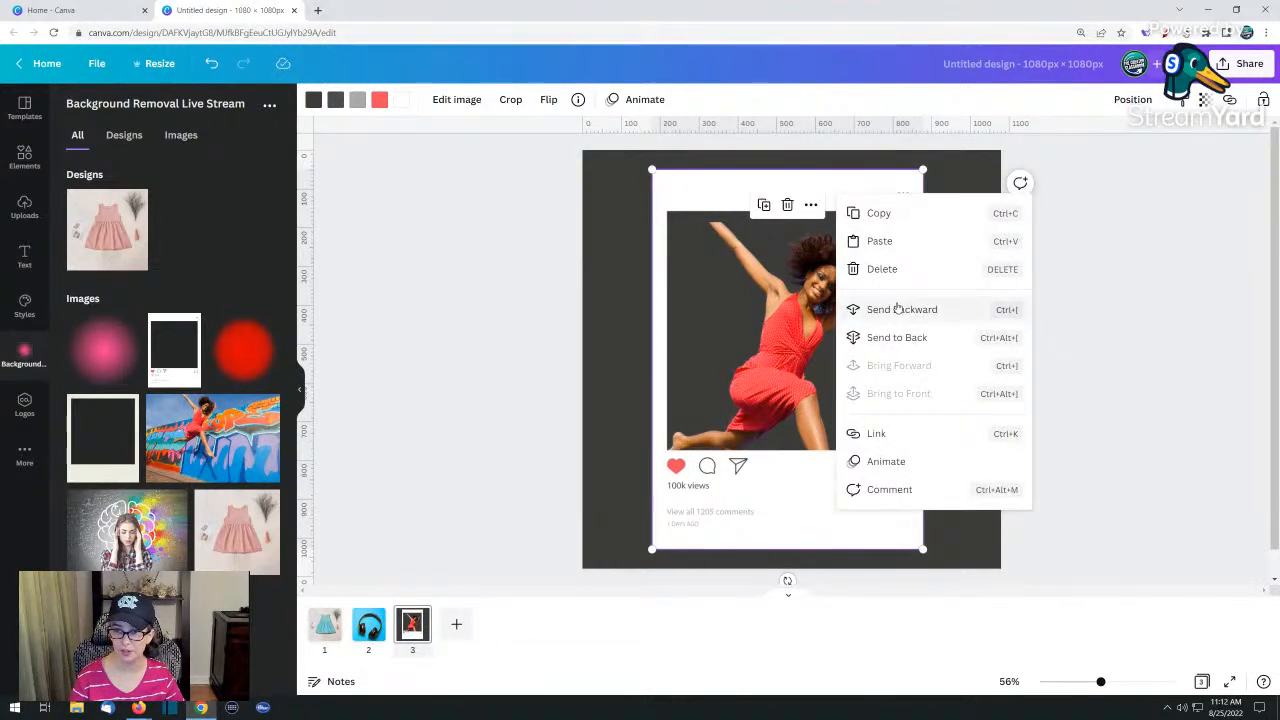
click(532, 344)
Enlarge the woman's cutout and position it over the Instagram frame so her hair, arms and feet overlap the white border
click(783, 395)
drag(783, 395, 789, 375)
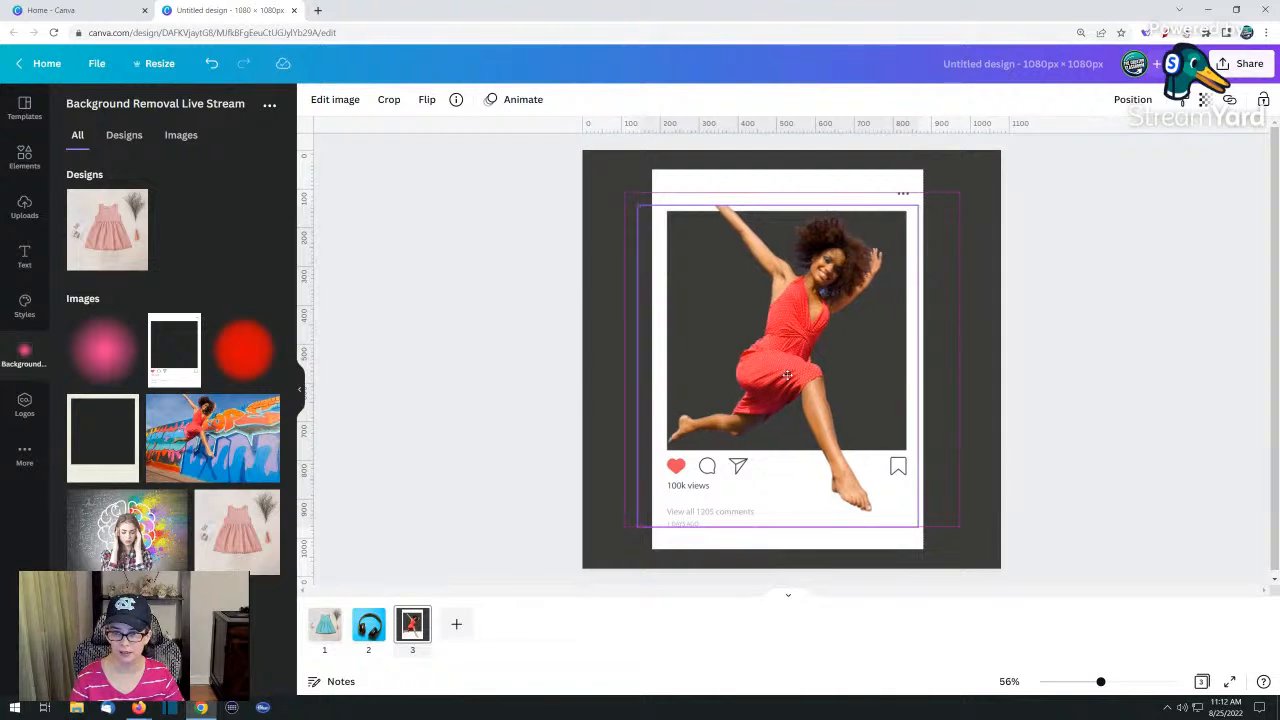
drag(921, 527, 1015, 615)
drag(852, 472, 832, 434)
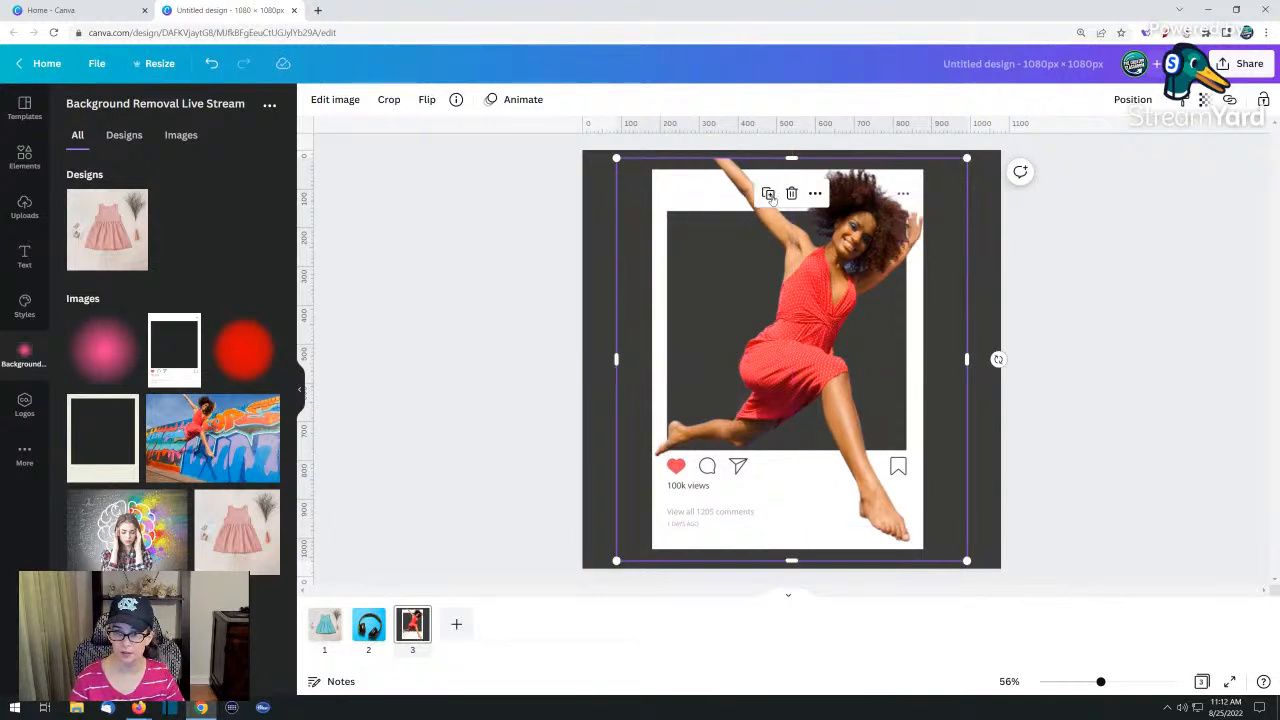
Duplicate the woman's cutout, move the copy to the page's right side, and select the original inside the frame
drag(800, 328, 916, 364)
click(679, 408)
drag(930, 414, 961, 421)
click(712, 401)
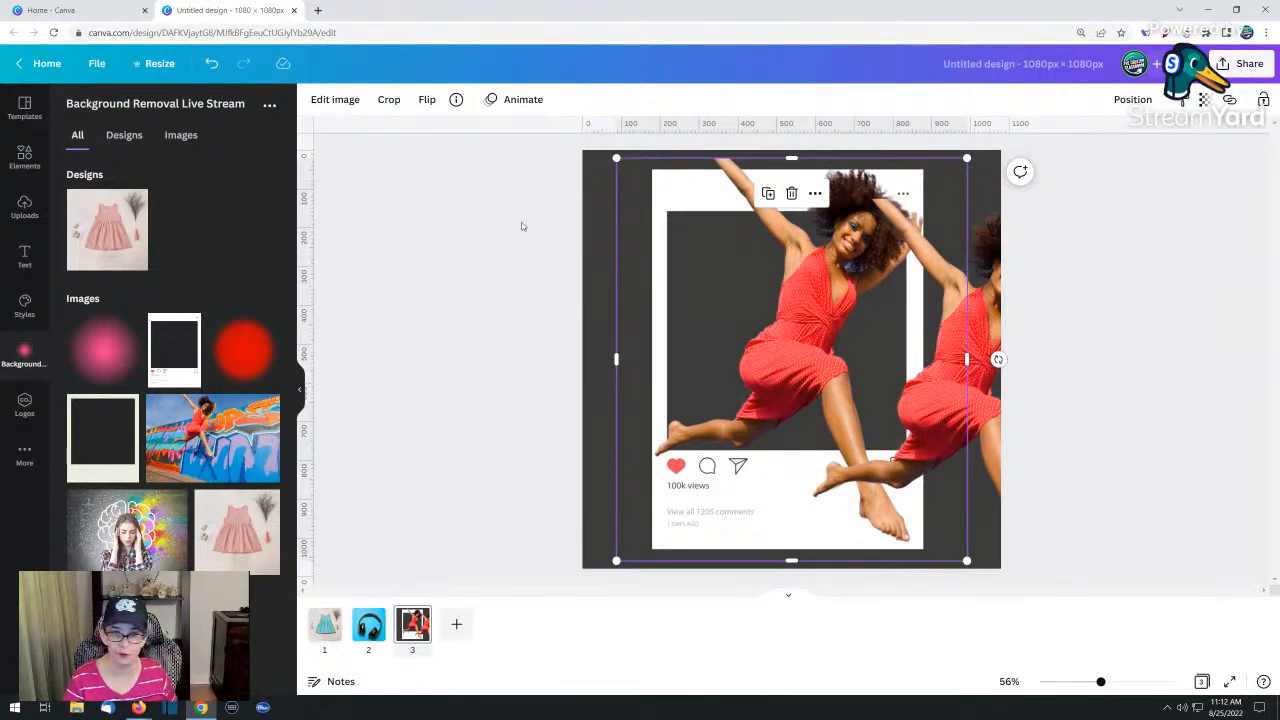
Apply a Drop shadow to the original woman's cutout over the Instagram frame
click(335, 102)
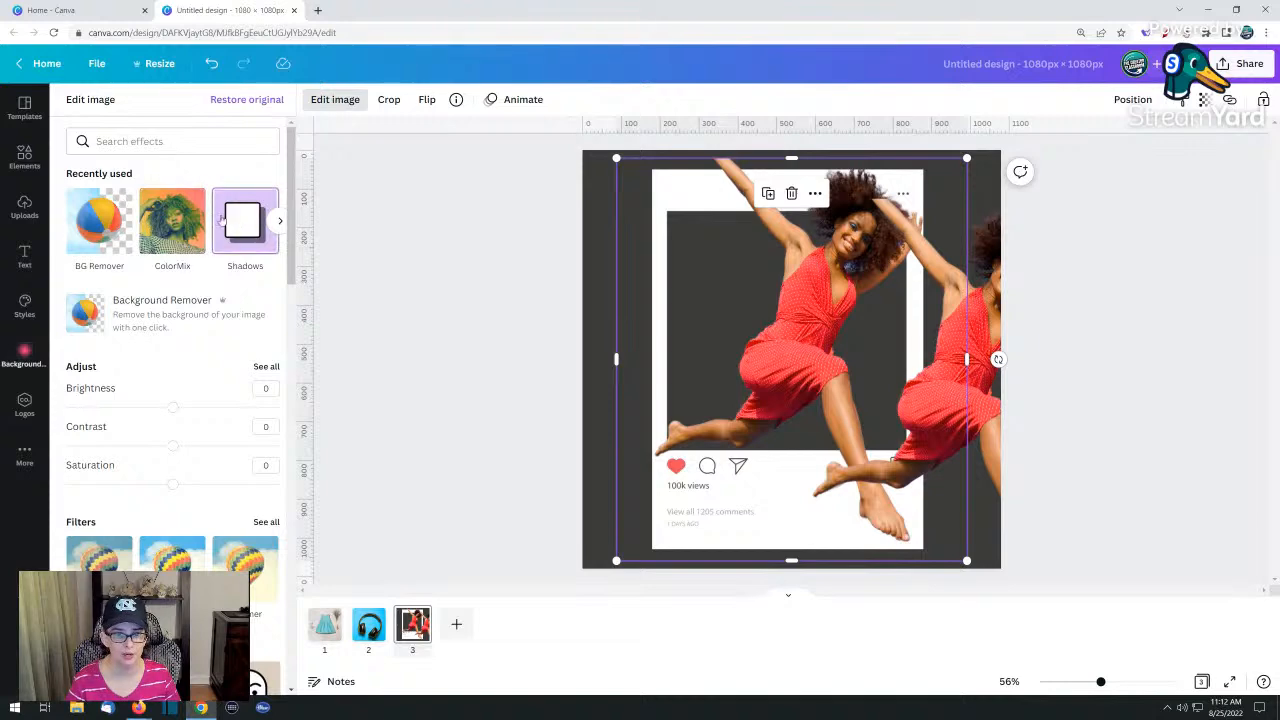
click(244, 222)
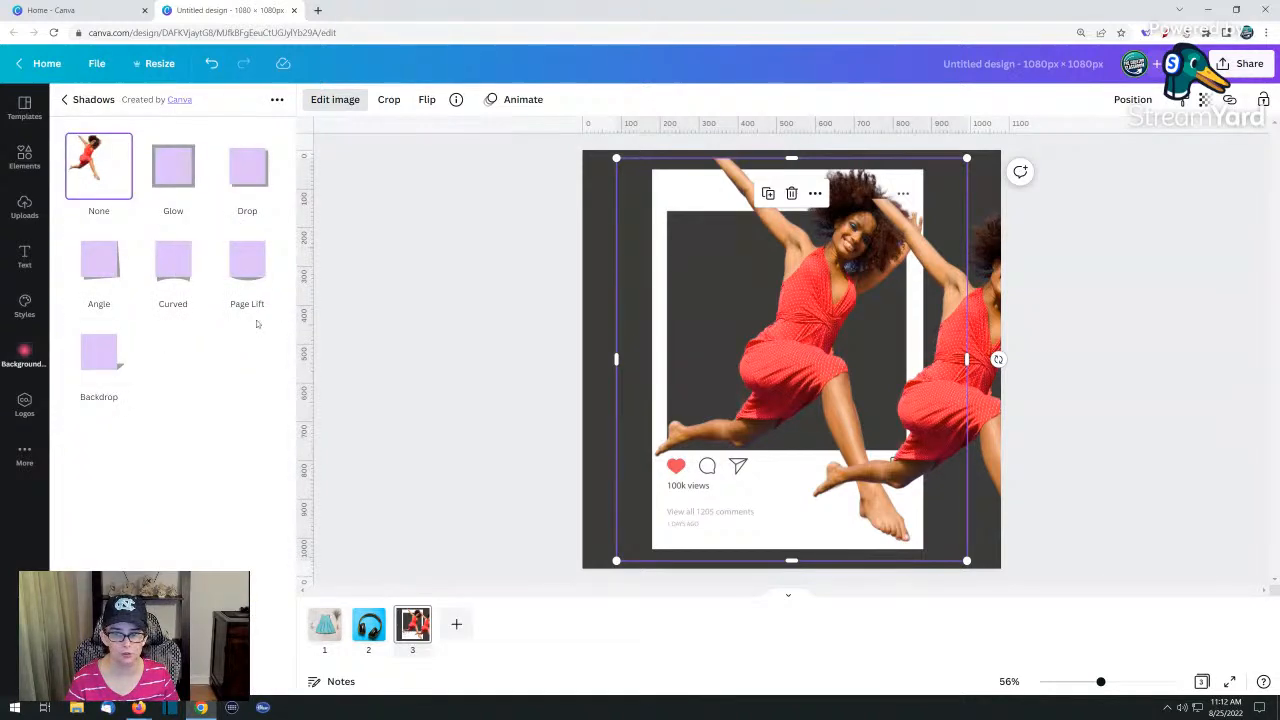
click(240, 176)
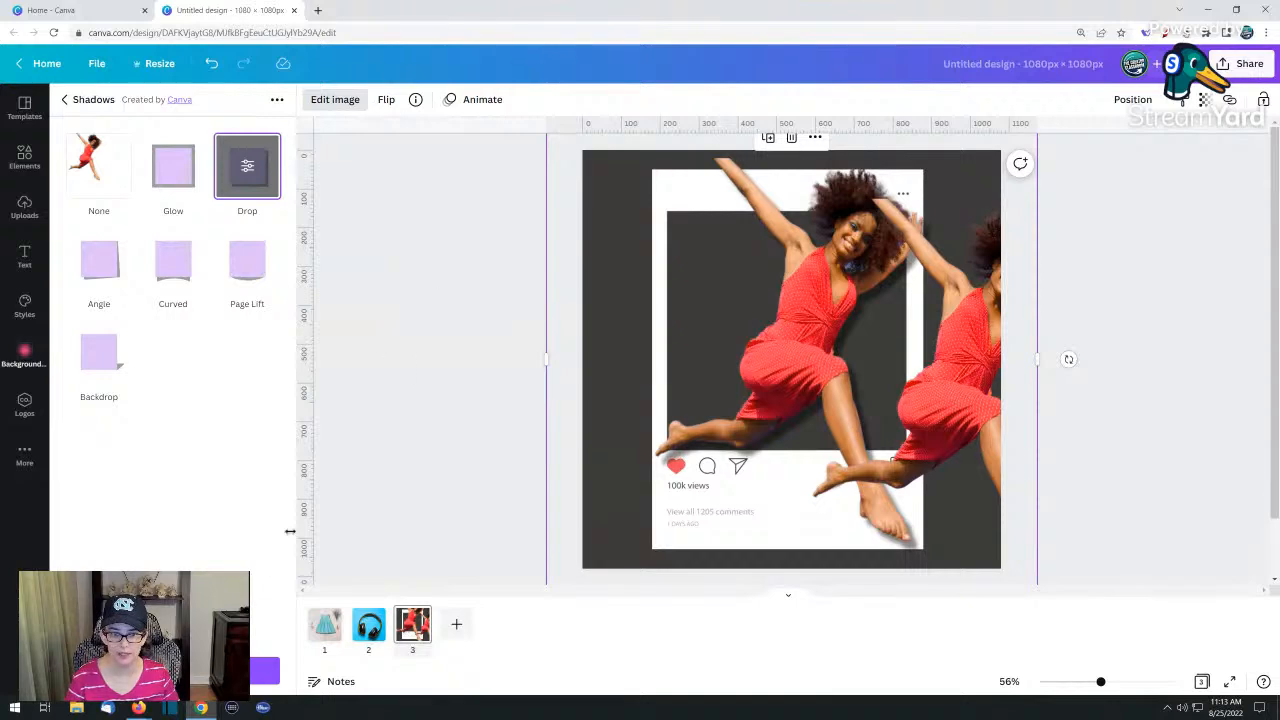
click(267, 668)
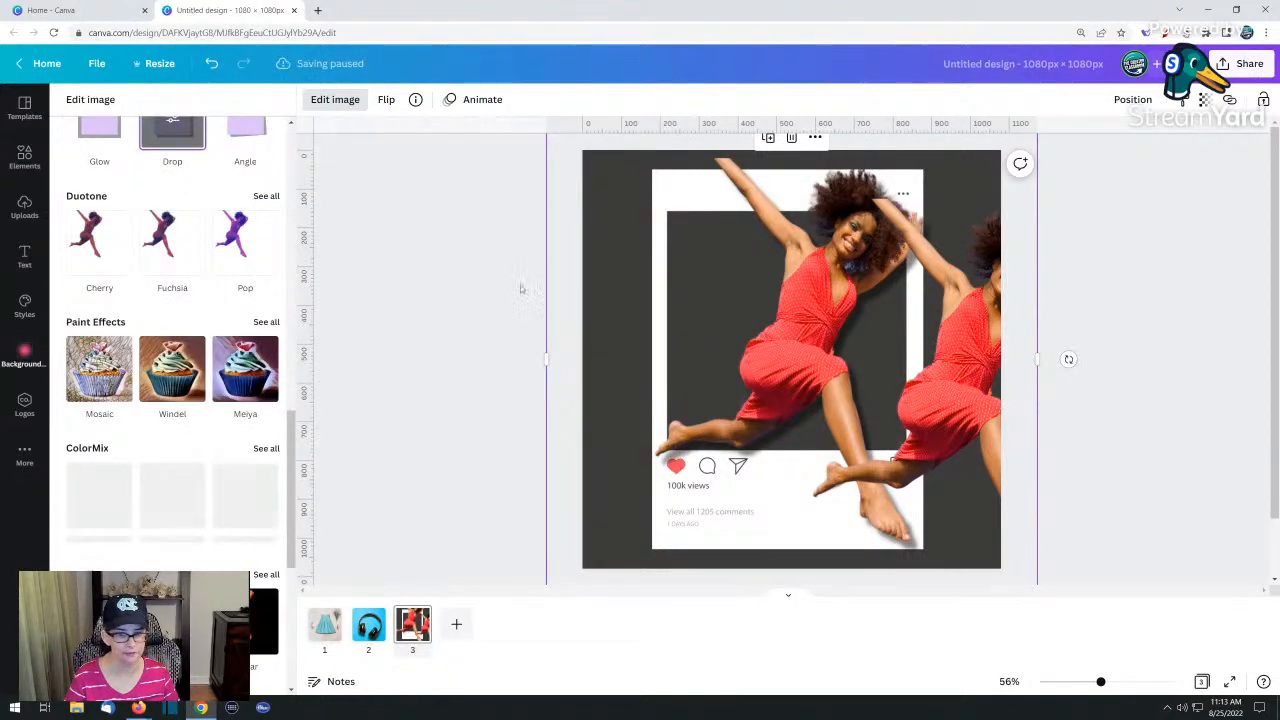
Detach the woman's image from the page background and remove that image from the page
click(490, 301)
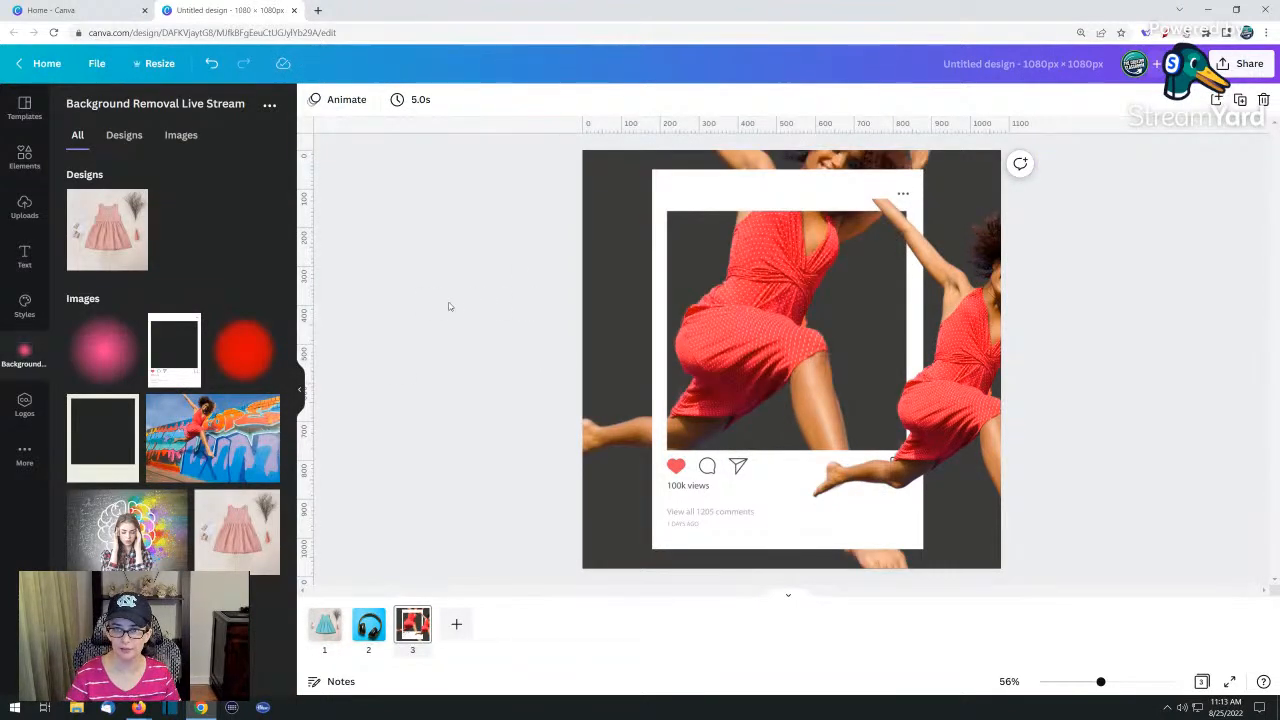
click(612, 388)
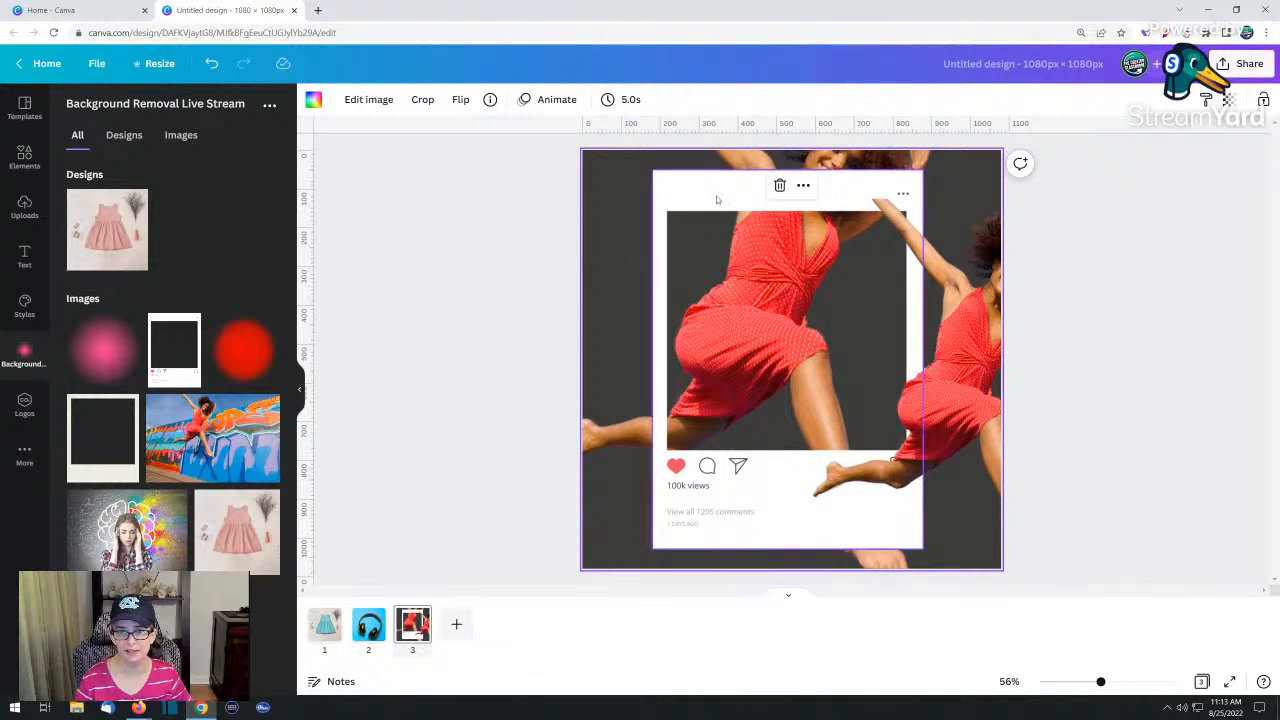
right_click(603, 234)
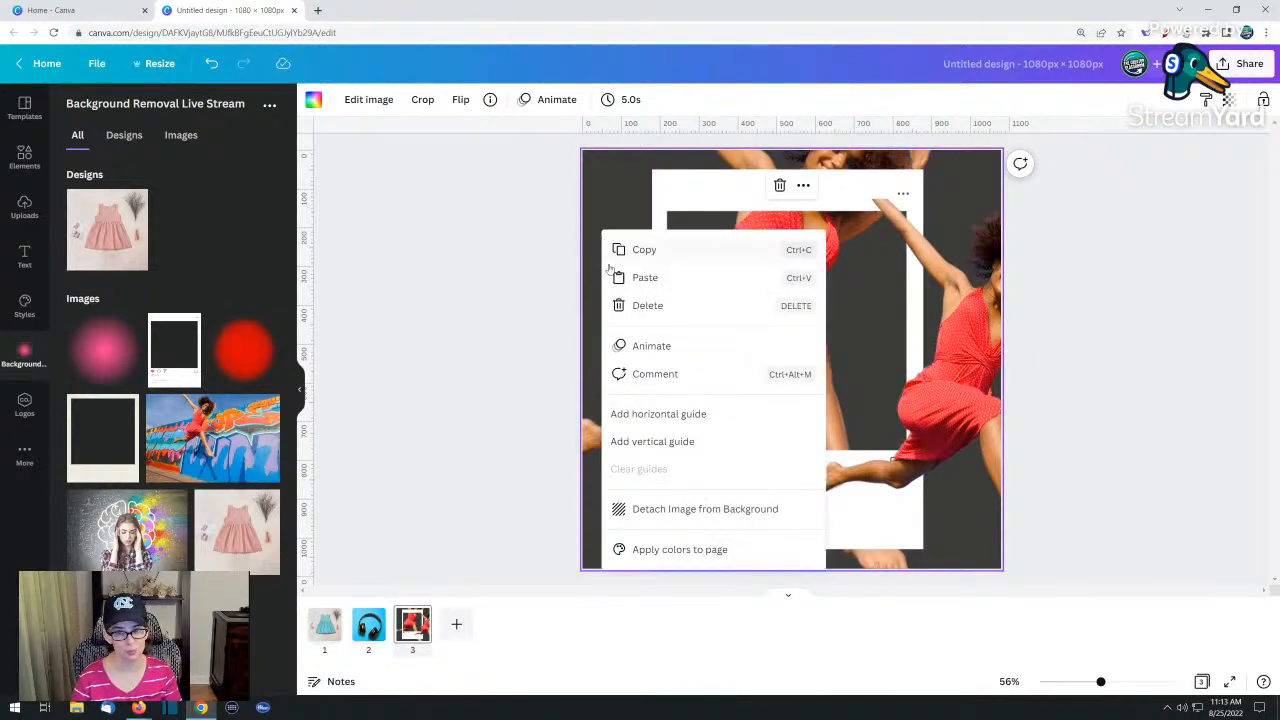
click(648, 512)
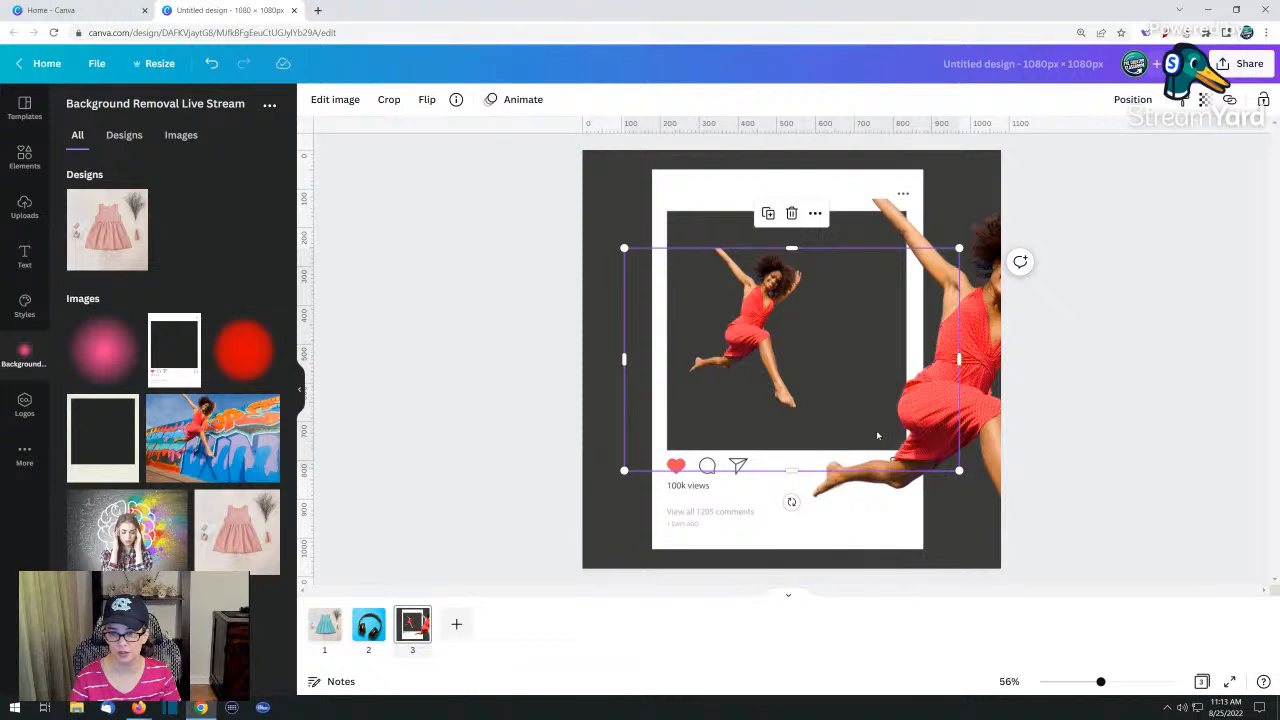
drag(791, 469, 789, 417)
drag(754, 320, 31, 306)
Move the remaining woman's cutout over the Instagram frame, scale it down, and crop its lower edge close to her foot
drag(948, 410, 757, 382)
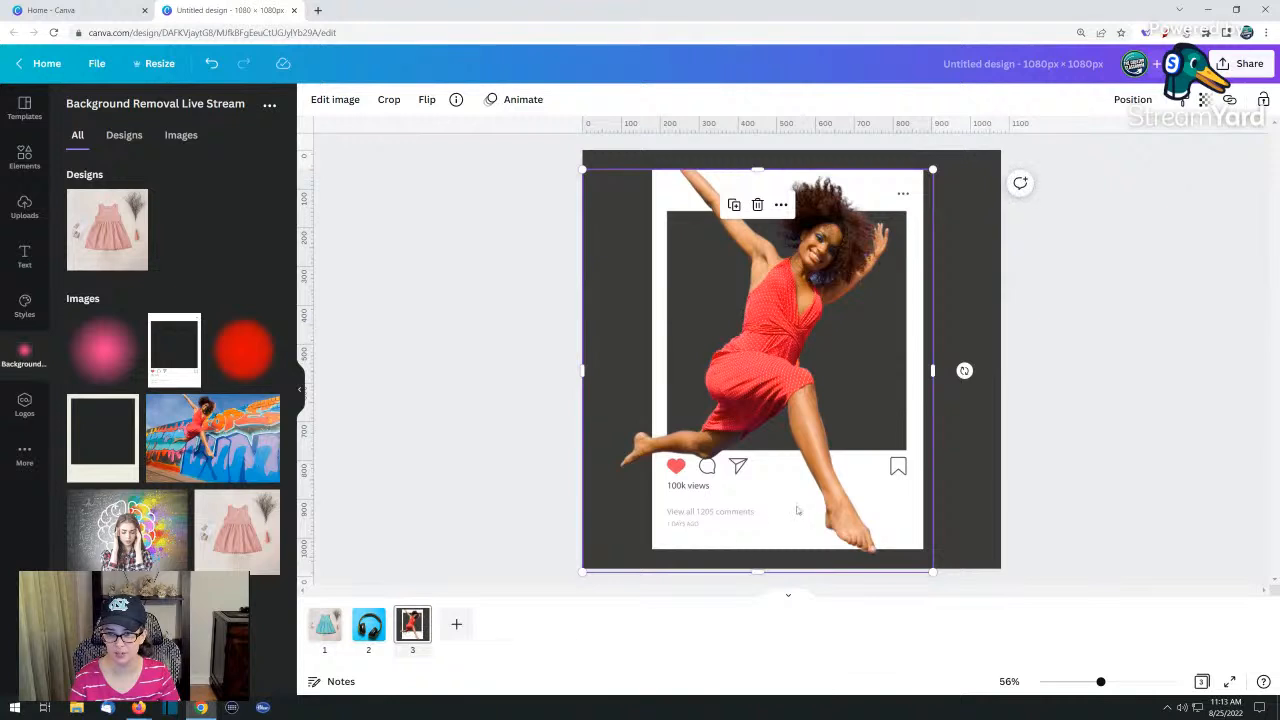
drag(931, 570, 829, 451)
drag(698, 343, 738, 388)
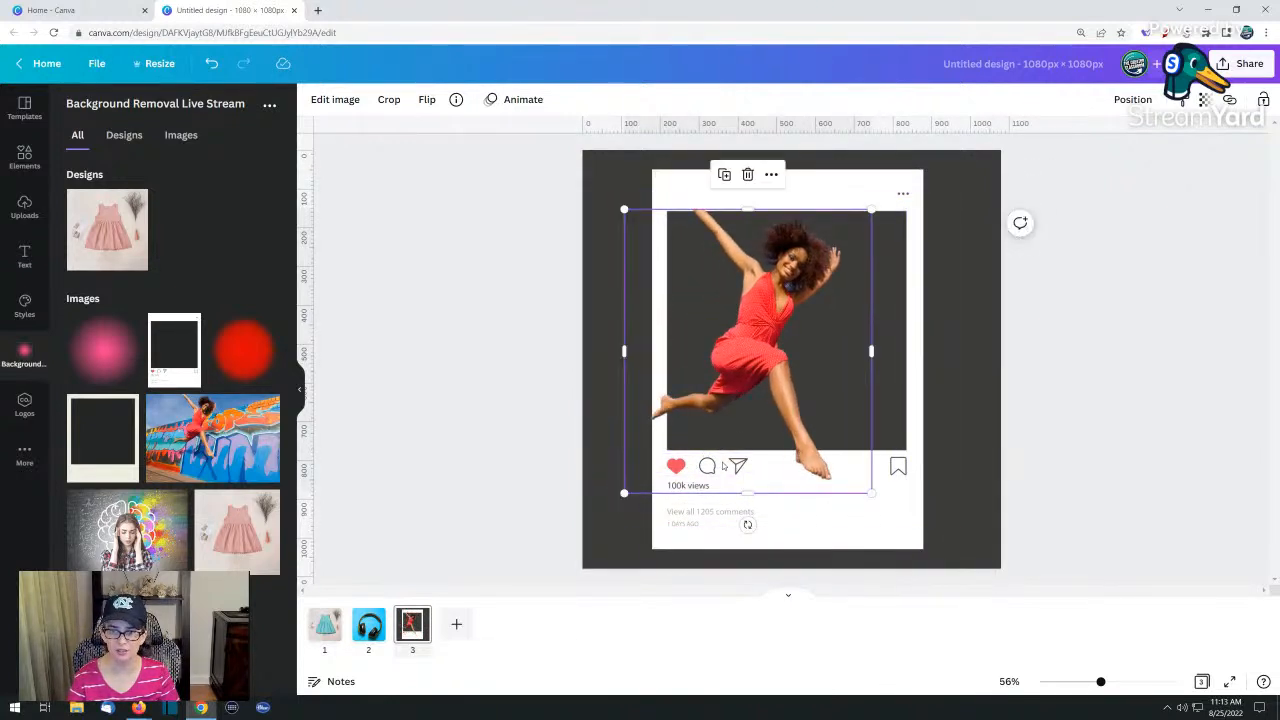
drag(747, 485, 747, 476)
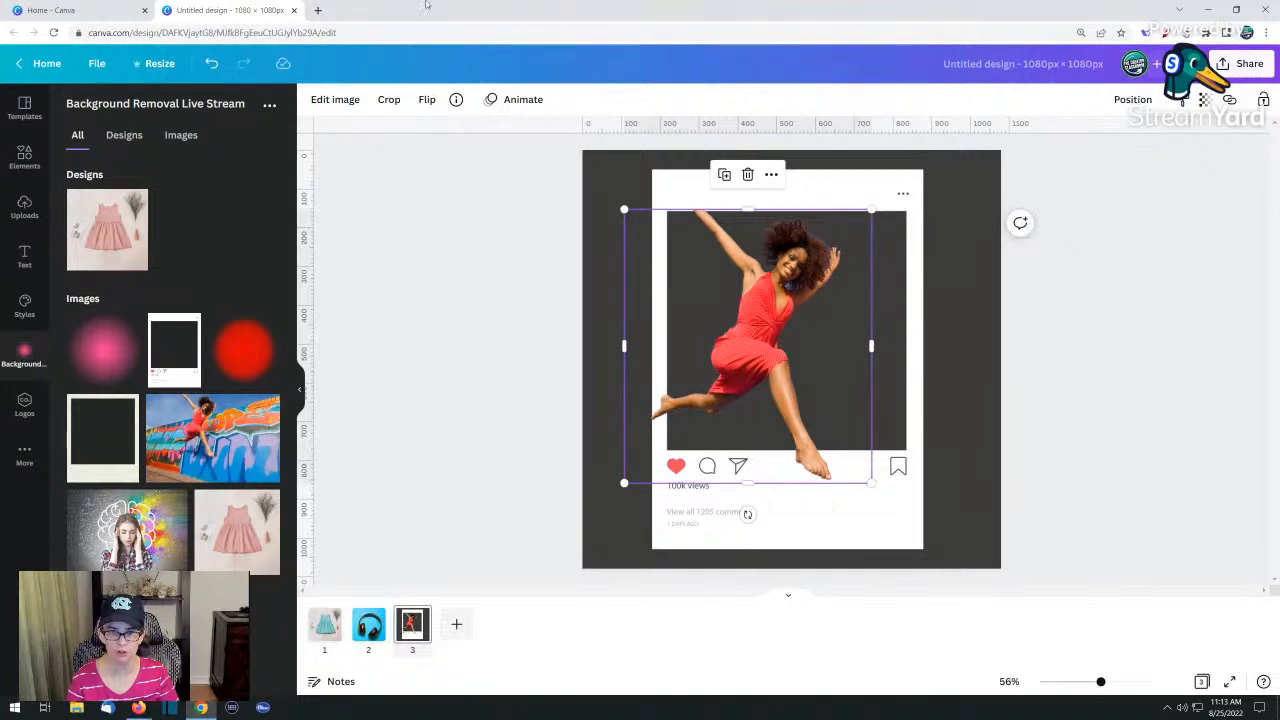
Duplicate the woman's cutout and place the copy at the page's lower right corner
click(330, 99)
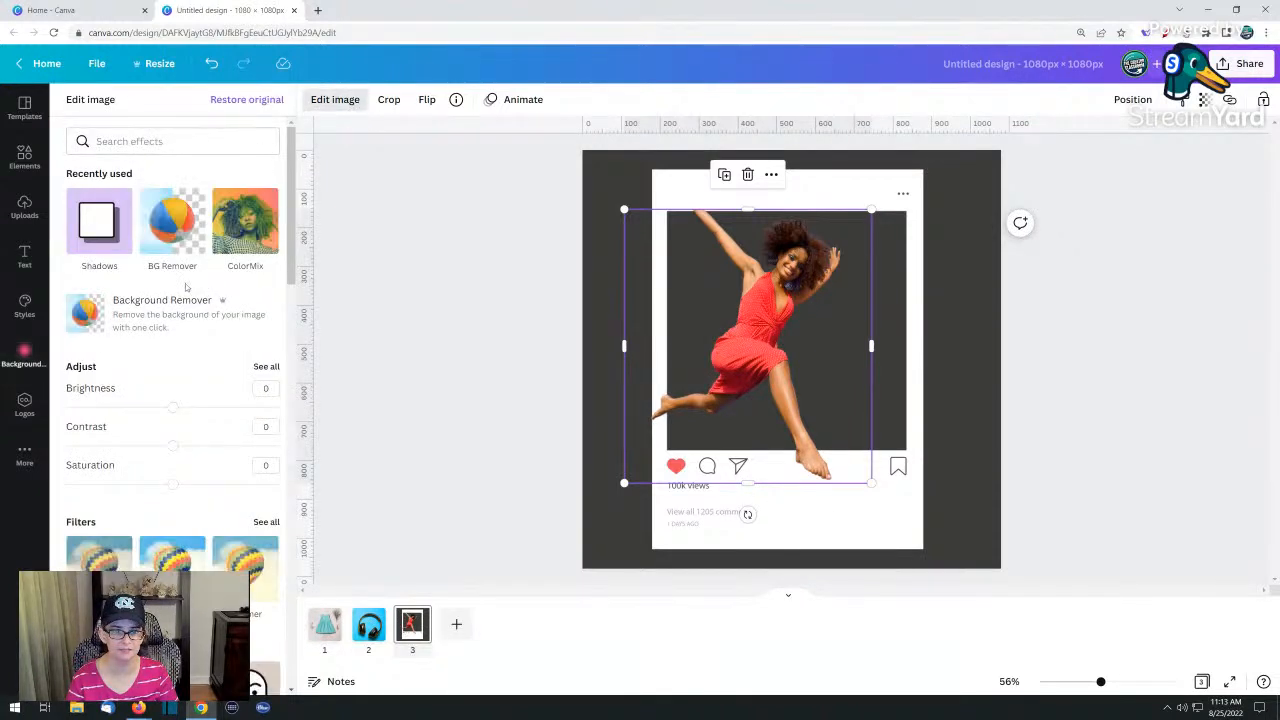
click(723, 176)
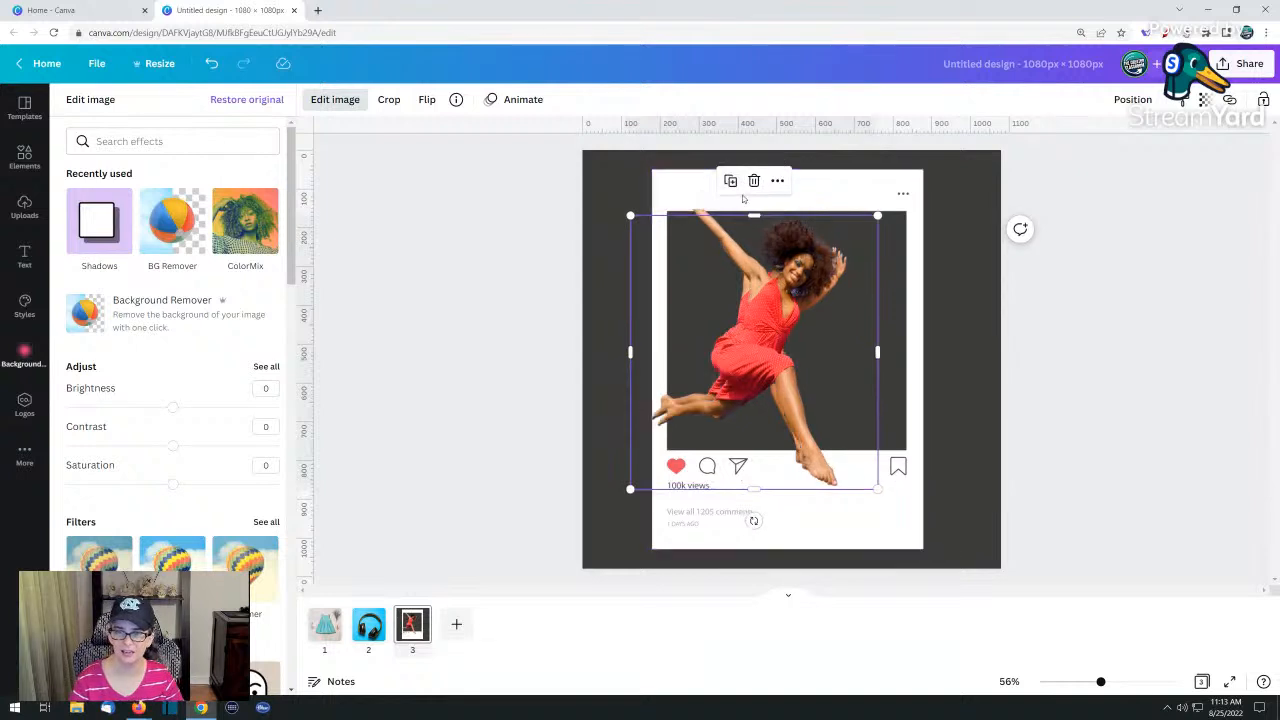
drag(834, 319, 1049, 451)
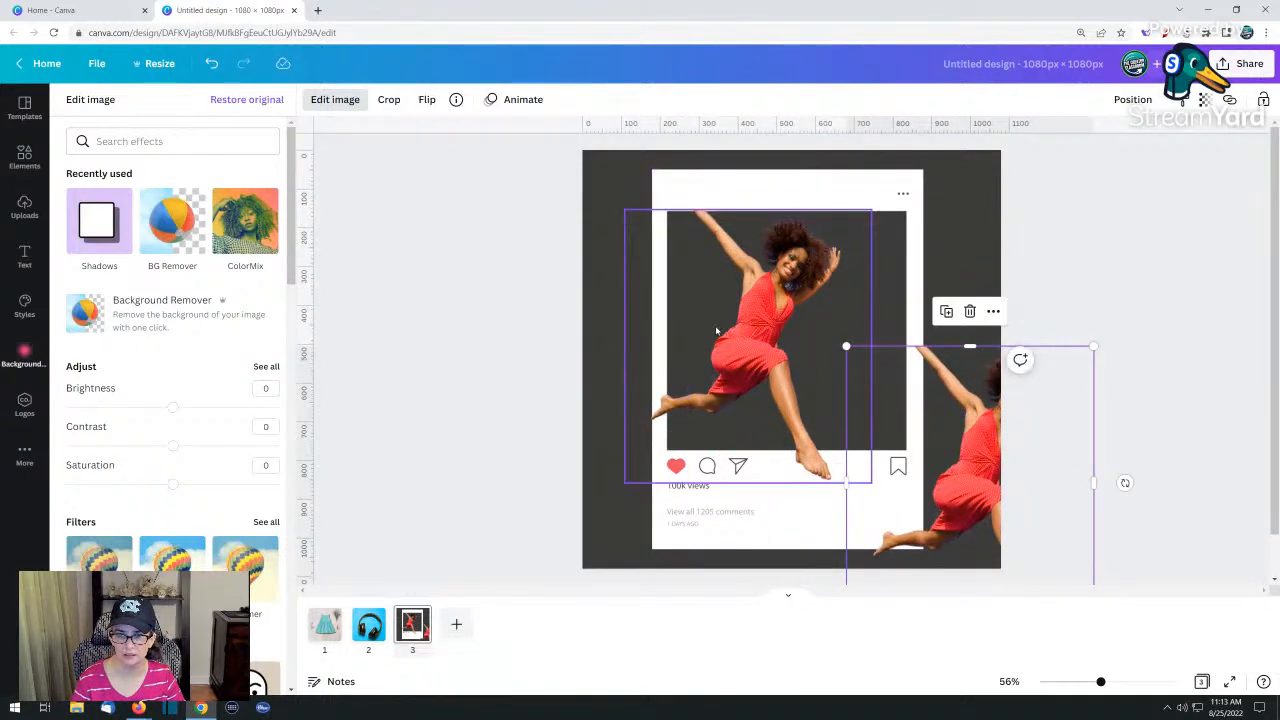
Apply a Drop shadow to the woman's cutout inside the Instagram frame, leaving the corner copy without one
click(813, 384)
click(82, 230)
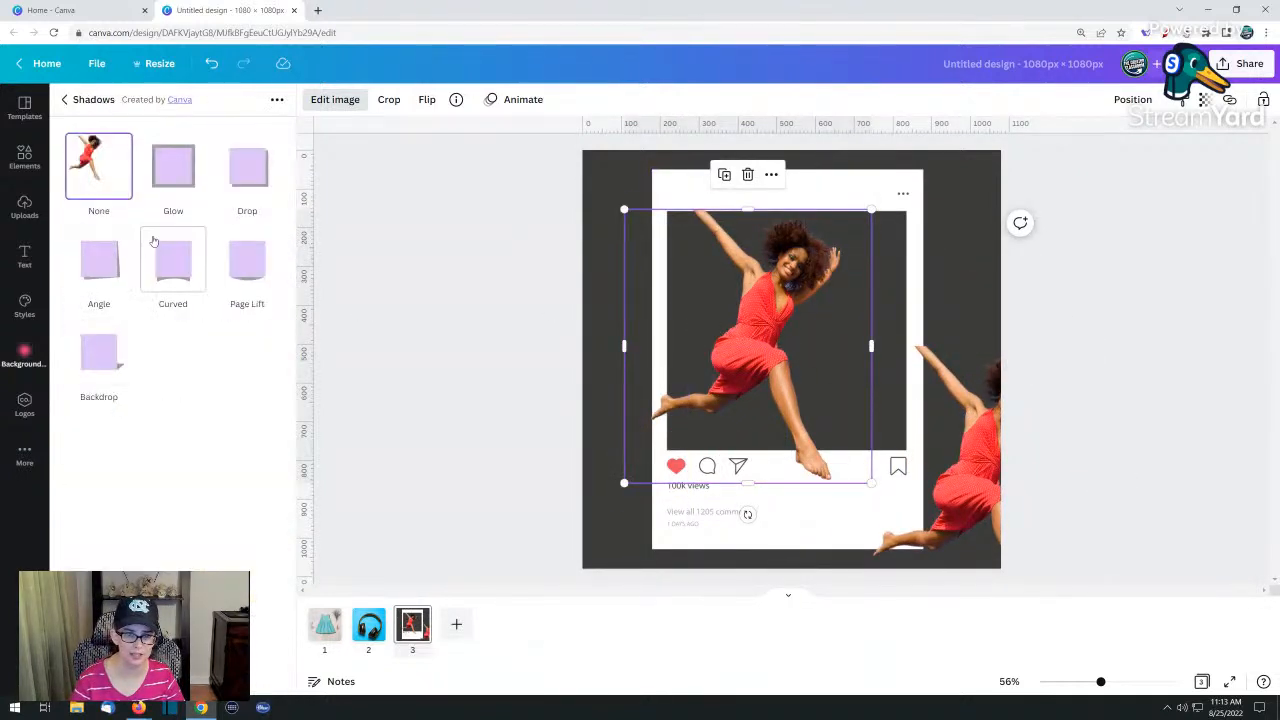
click(247, 187)
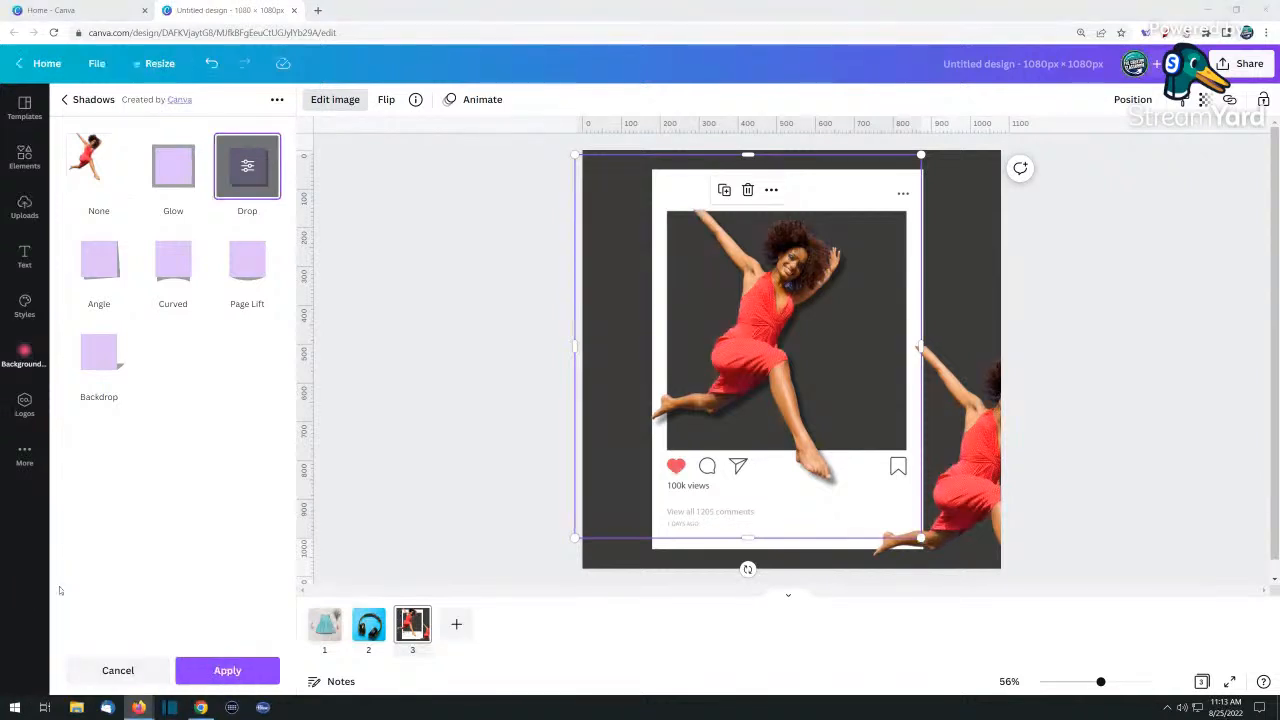
click(225, 670)
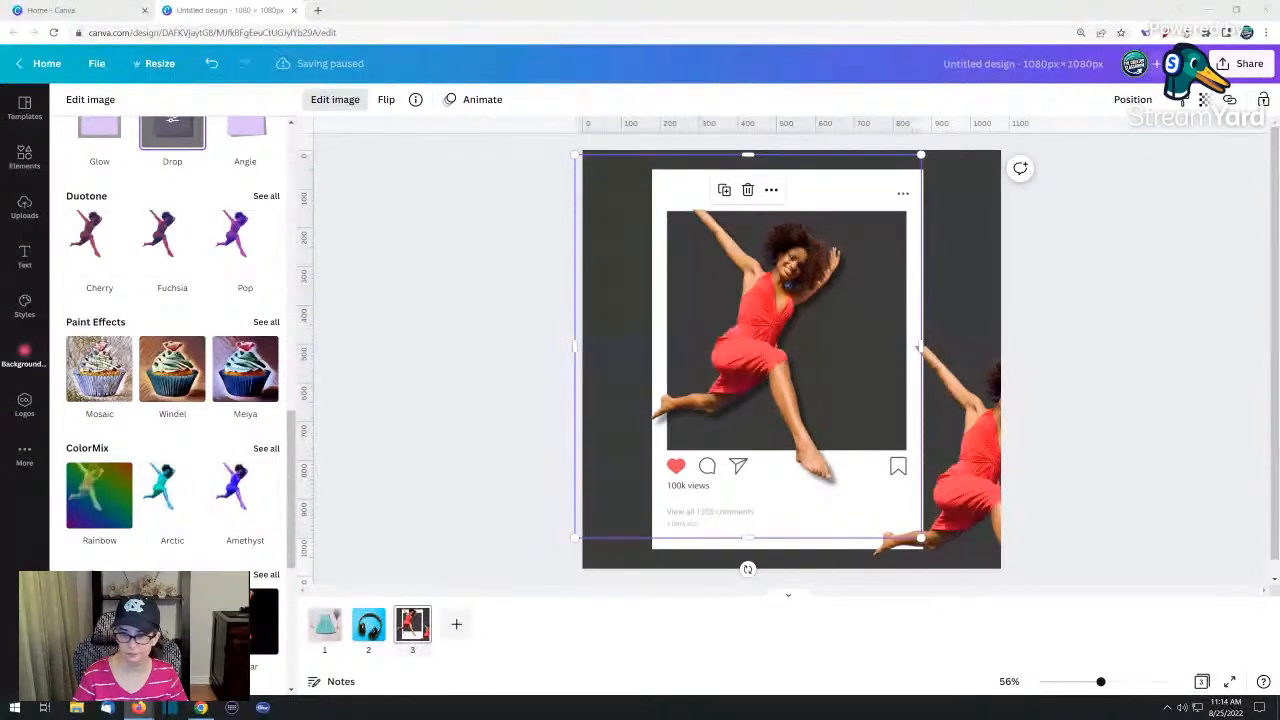
Enlarge the shadowed cutout and its plain copy together, making the shadowed one about 960 px tall and placing it over the Instagram frame
click(750, 340)
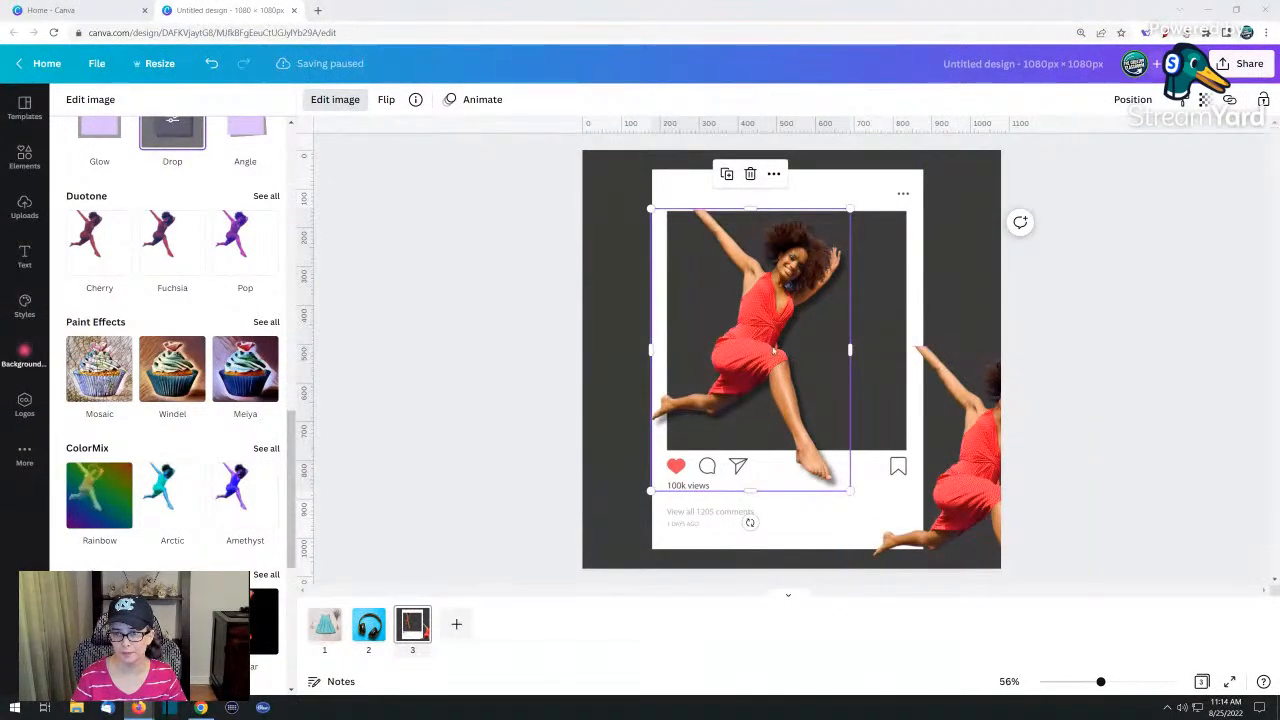
drag(773, 349, 799, 352)
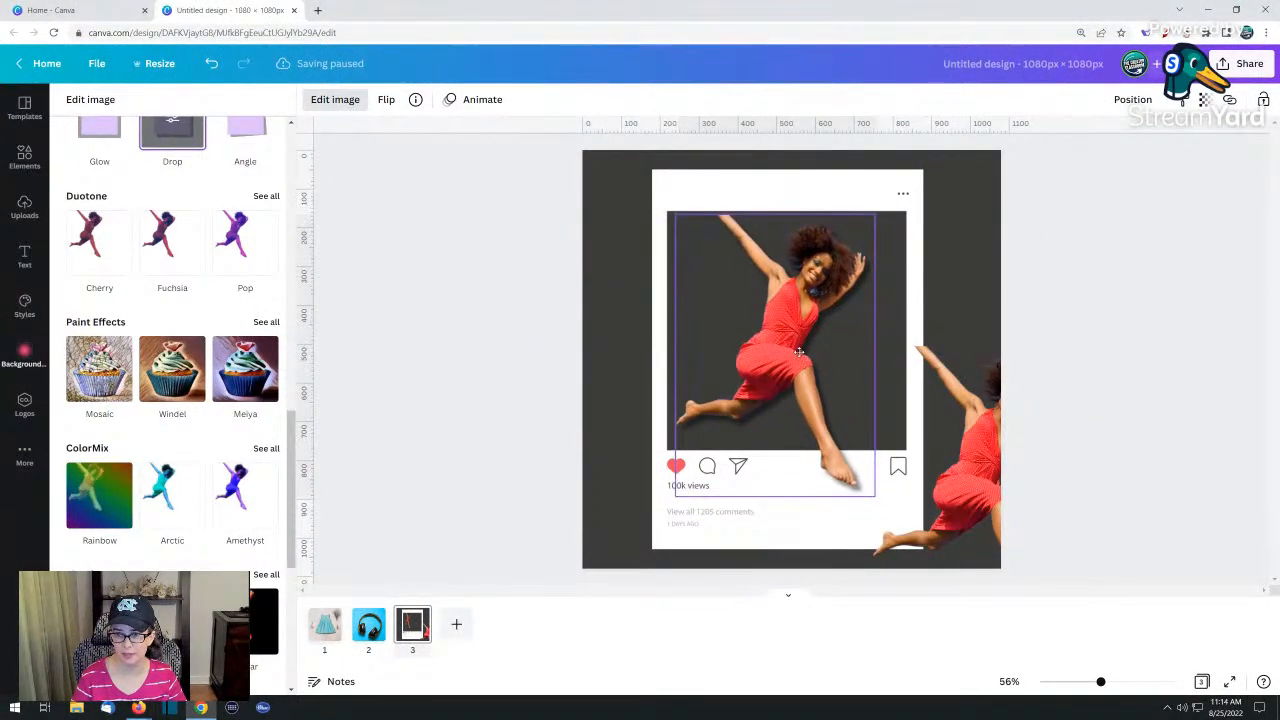
drag(982, 458, 932, 355)
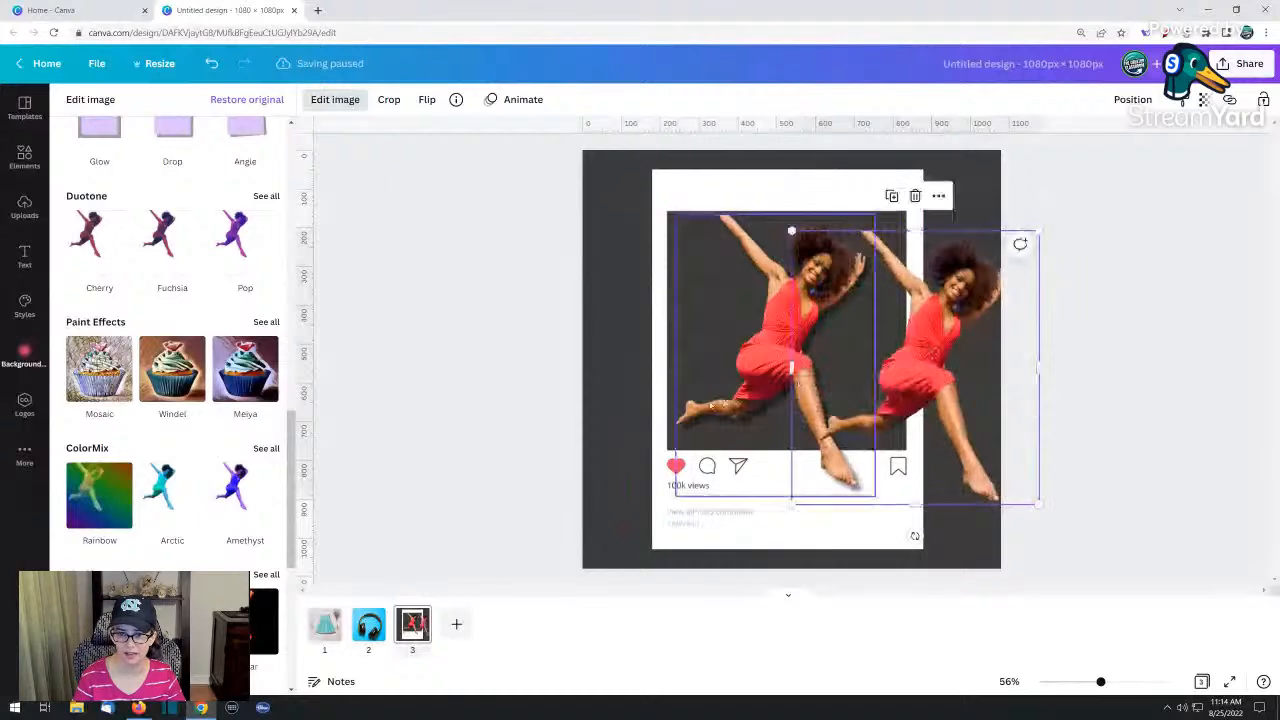
shift+click(672, 217)
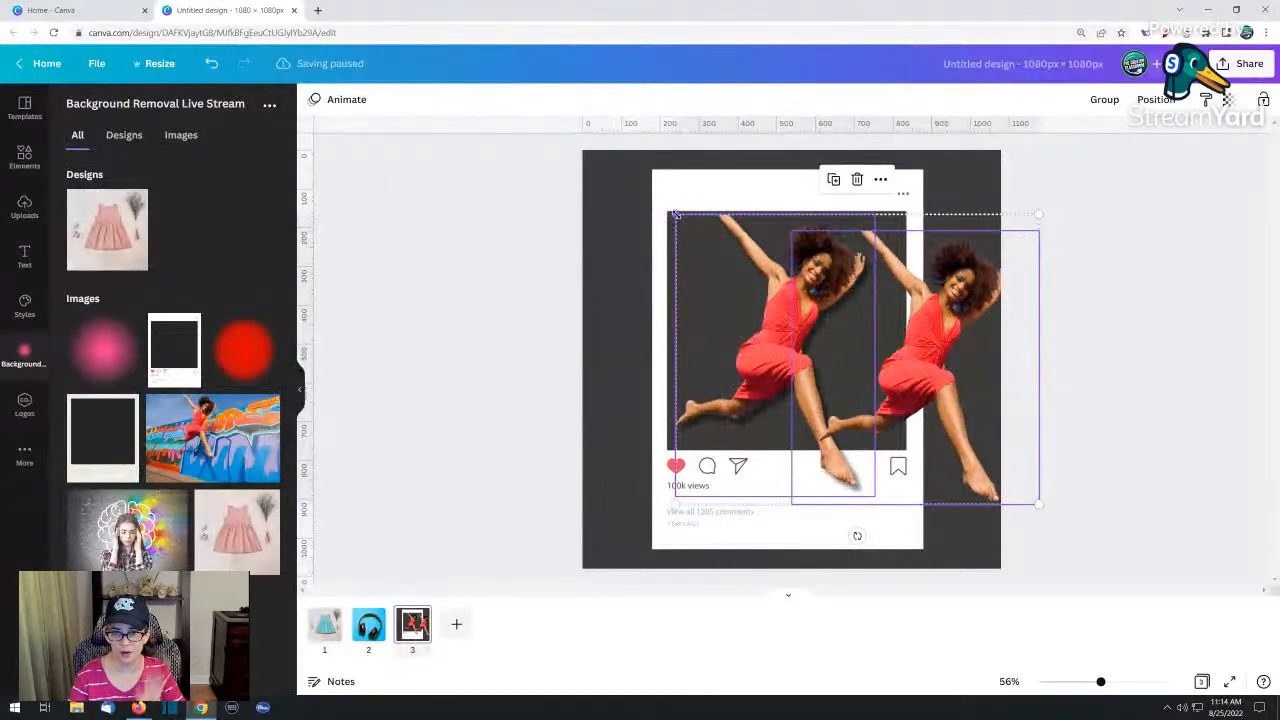
drag(674, 212, 526, 162)
drag(679, 262, 773, 309)
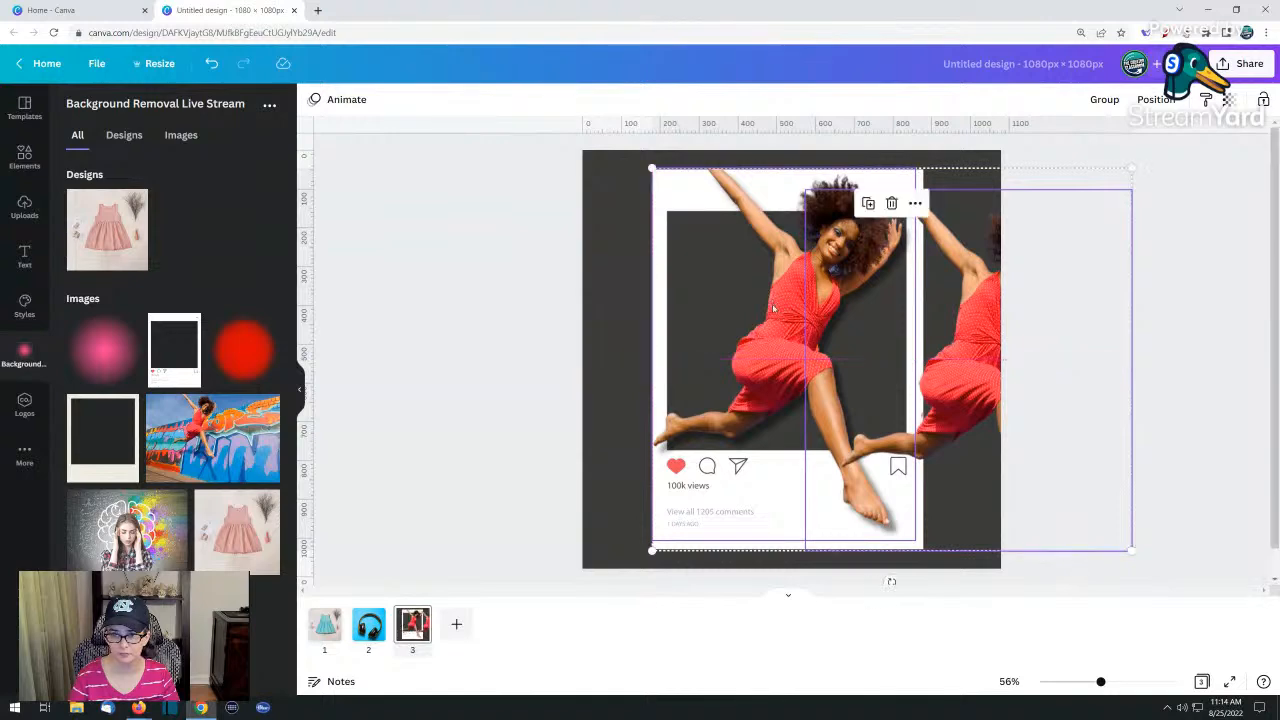
Move the copy without a shadow down to the page's lower right corner
click(555, 309)
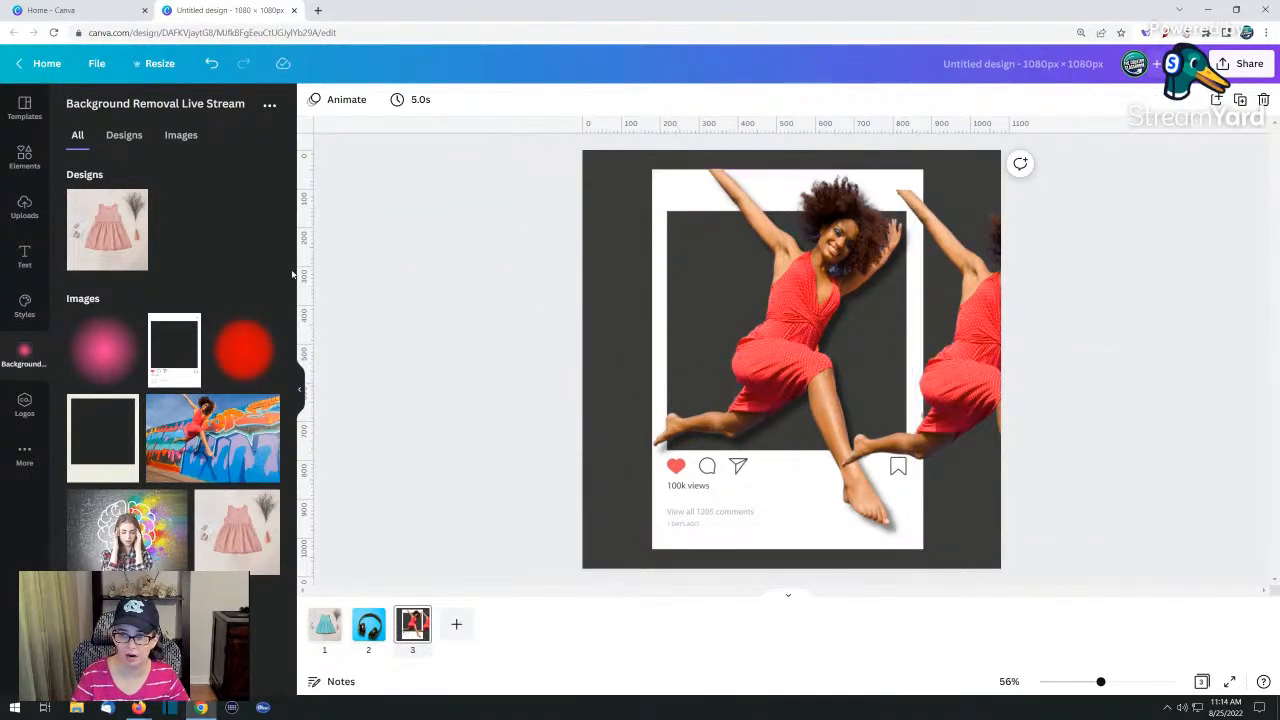
click(970, 360)
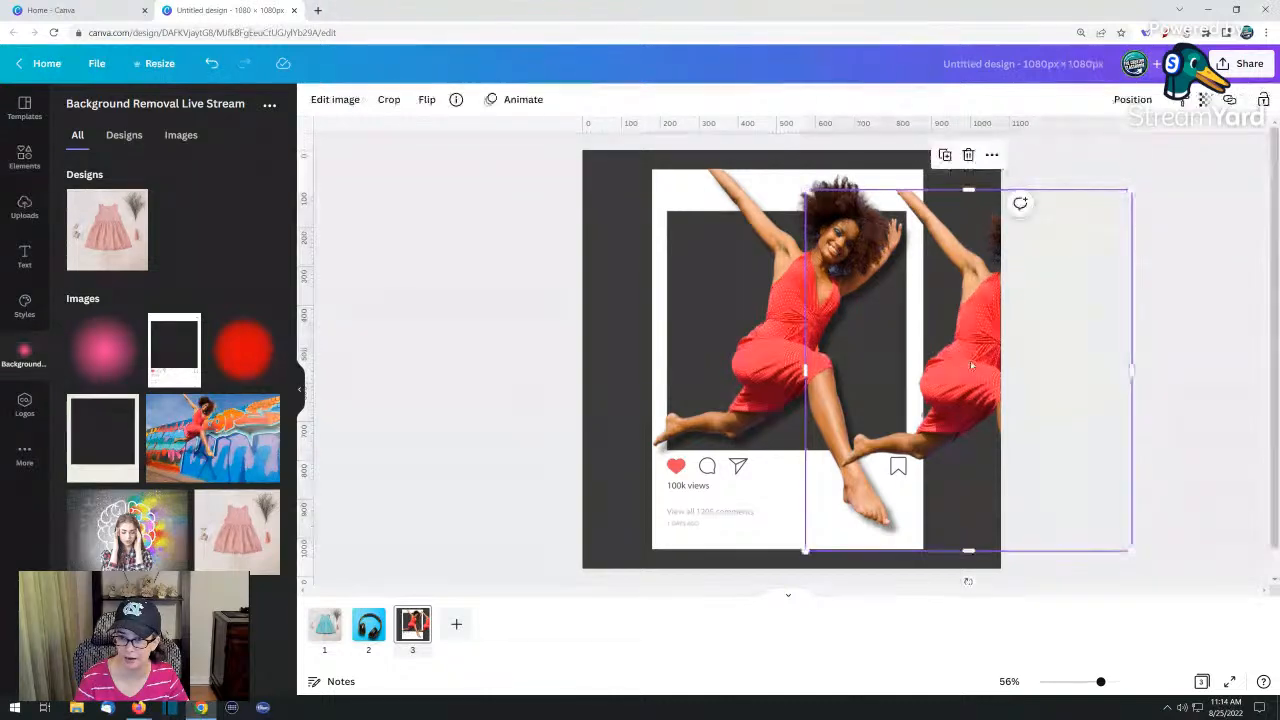
drag(970, 360, 959, 552)
Crop the shadowed cutout to 638 px wide at the frame opening's left edge, and crop its top to the opening's upper edge
click(725, 316)
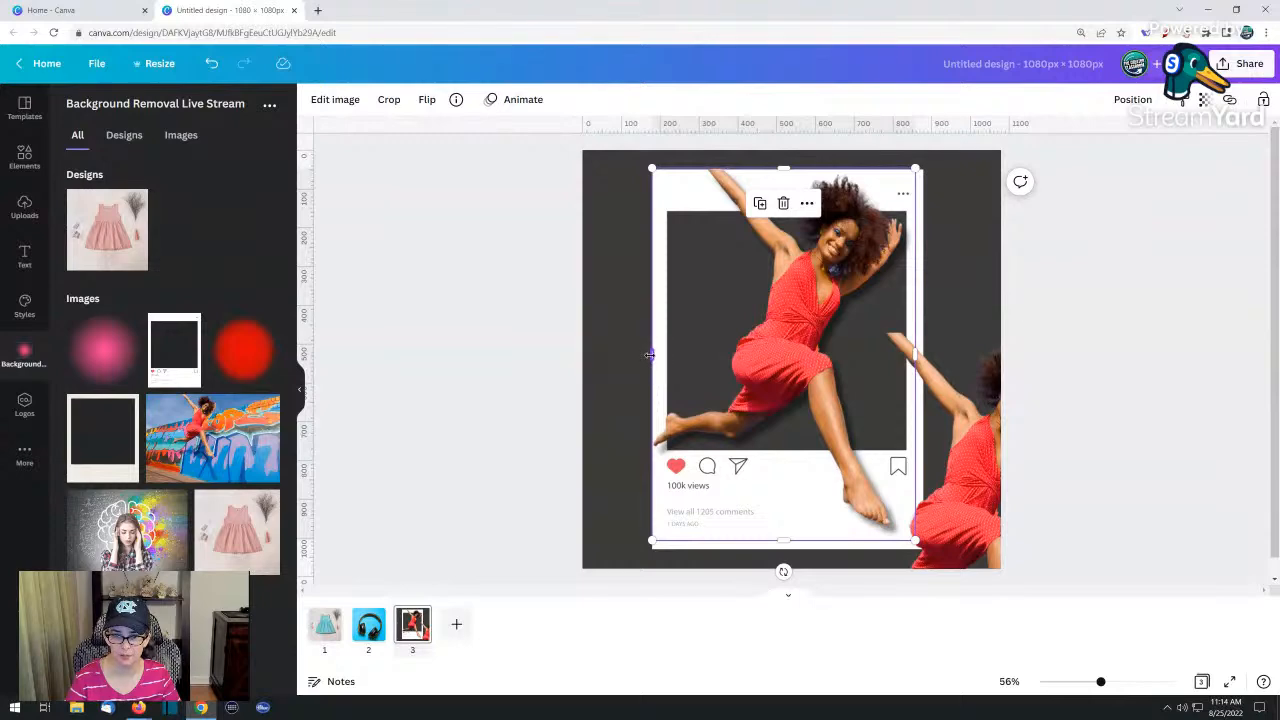
drag(654, 355, 667, 354)
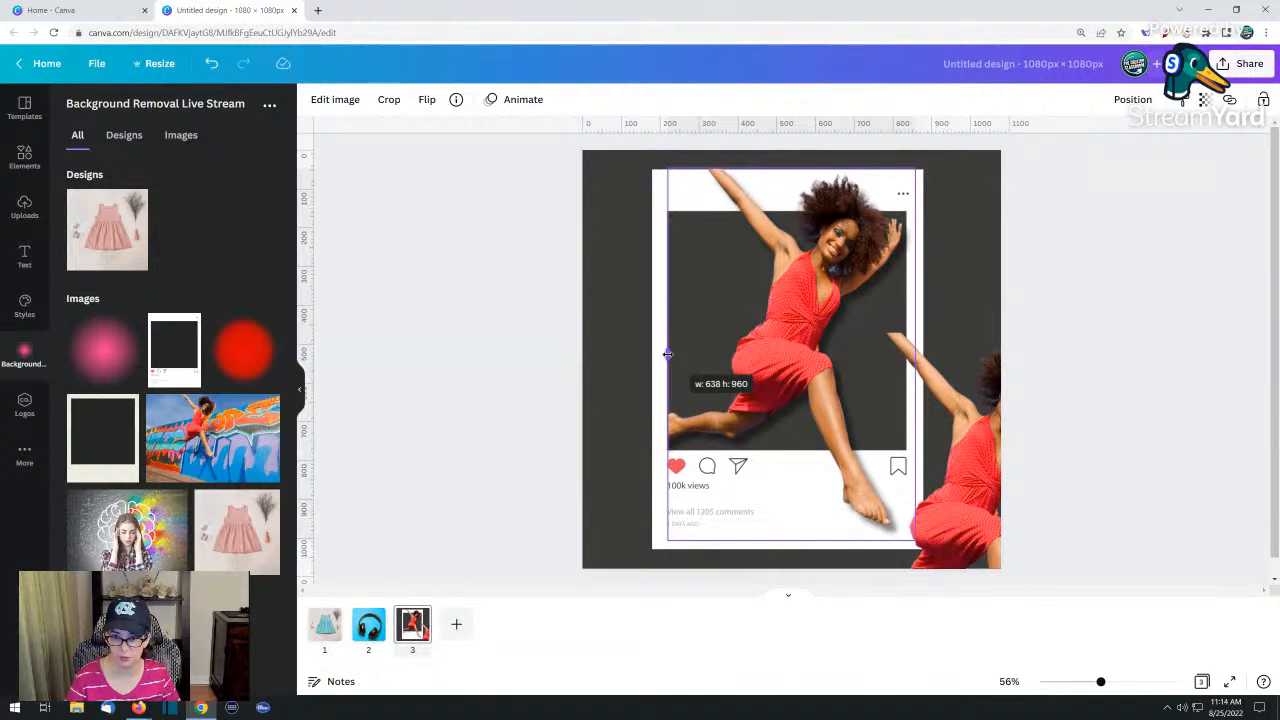
drag(667, 354, 667, 354)
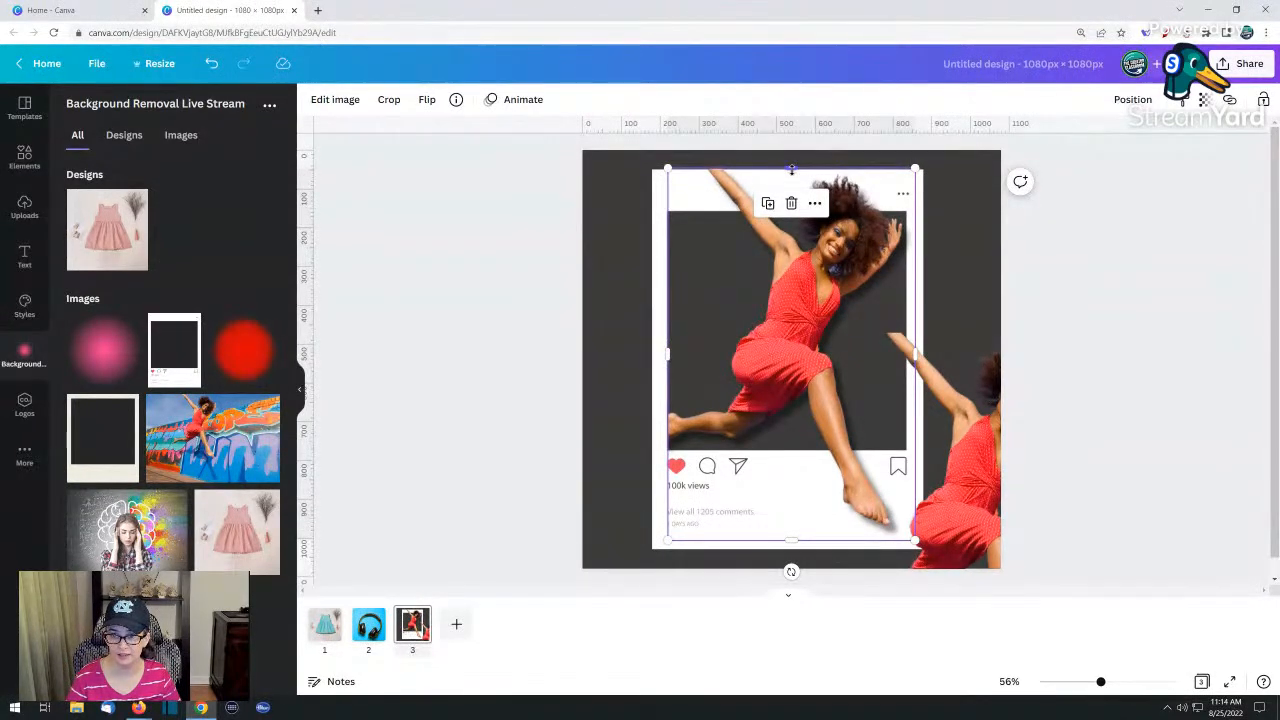
drag(791, 170, 793, 212)
click(597, 279)
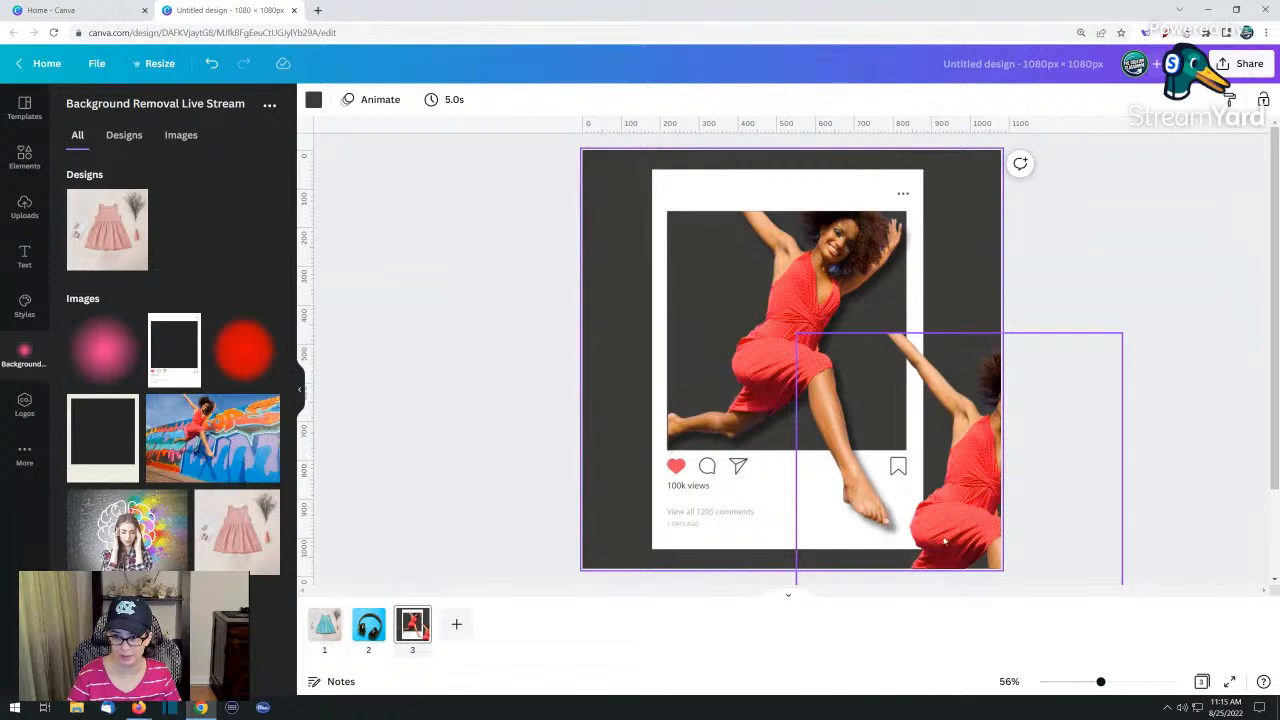
Align the plain copy exactly over the shadowed cutout and crop its left side up to the woman's hair, keeping her head above the frame opening
drag(944, 541, 786, 375)
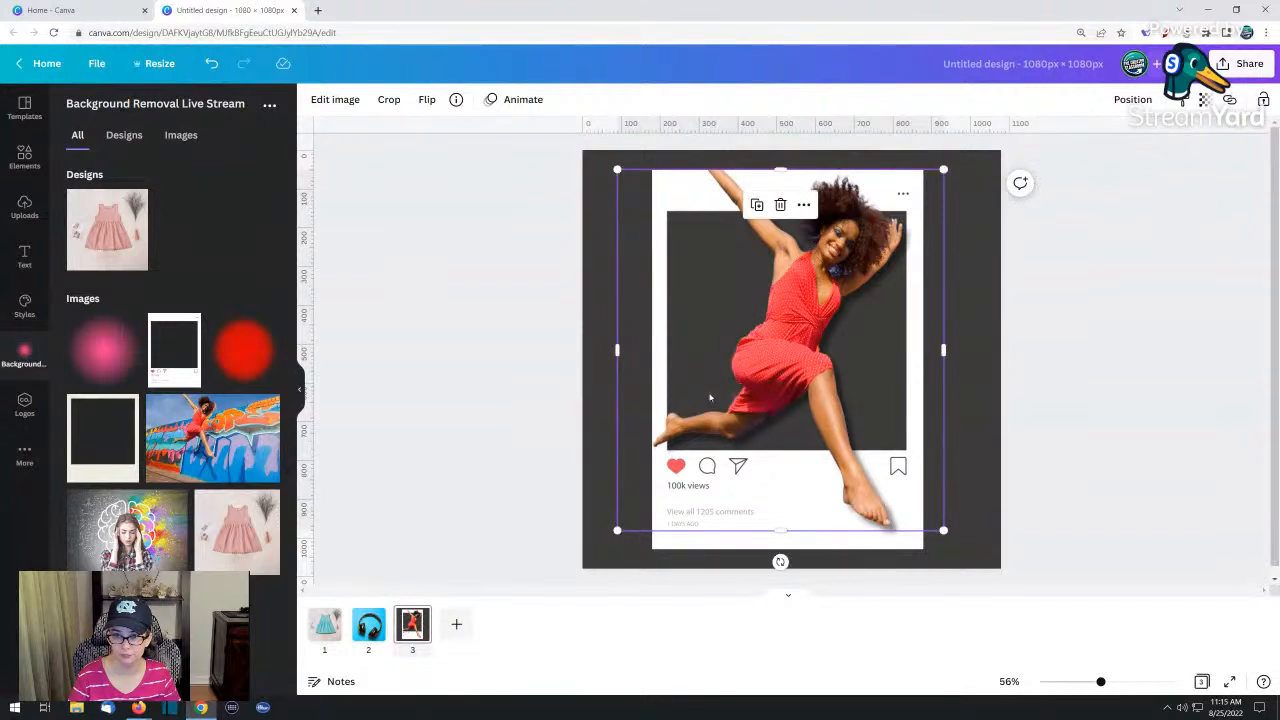
drag(616, 360, 666, 362)
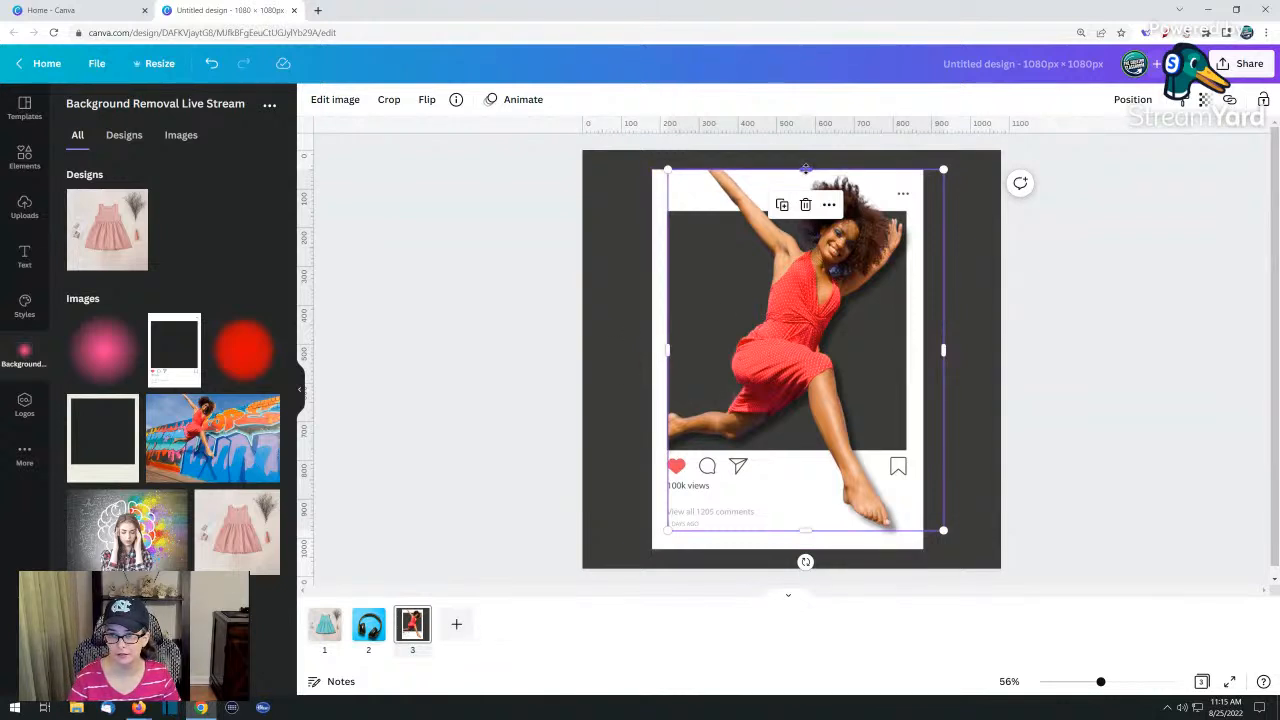
drag(667, 316, 792, 321)
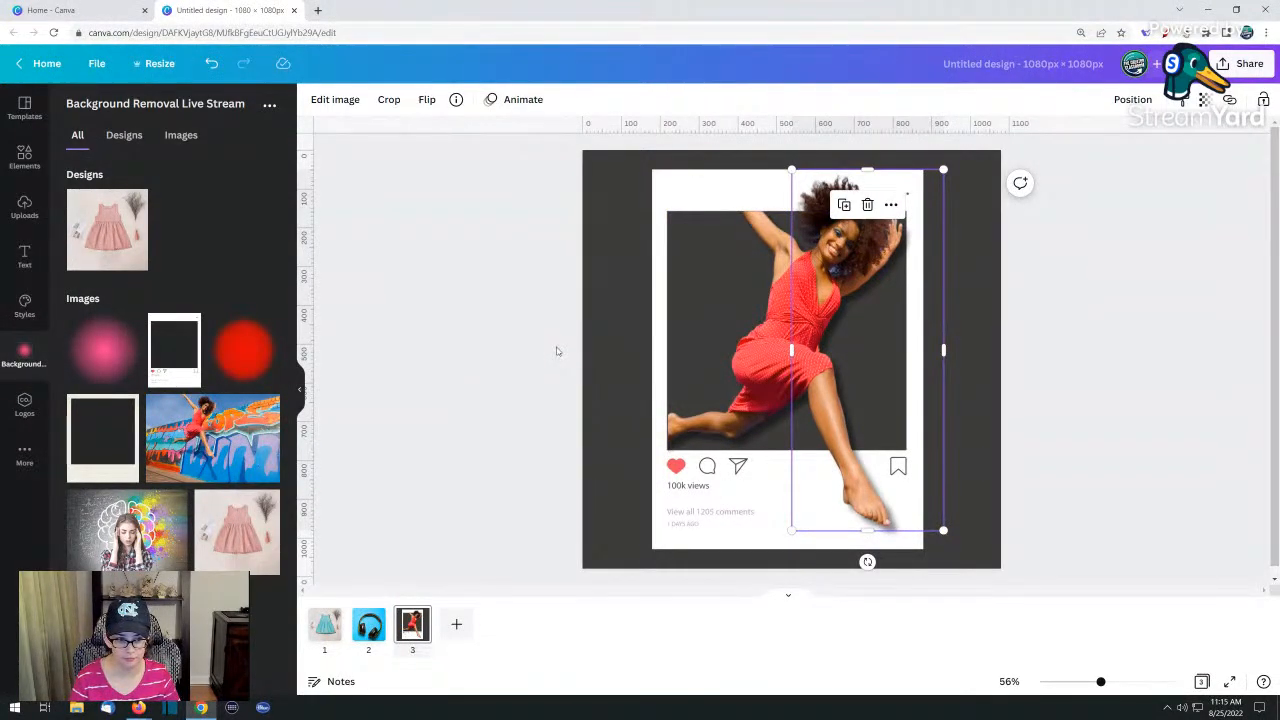
click(531, 326)
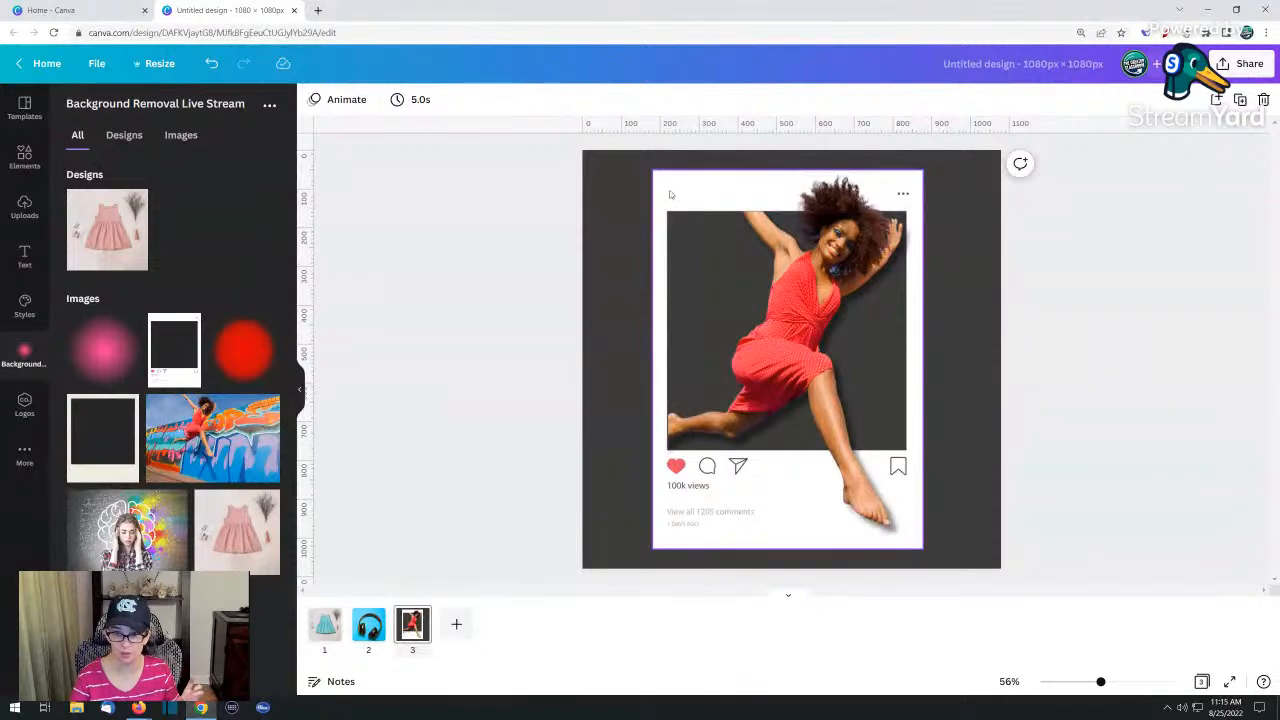
click(620, 488)
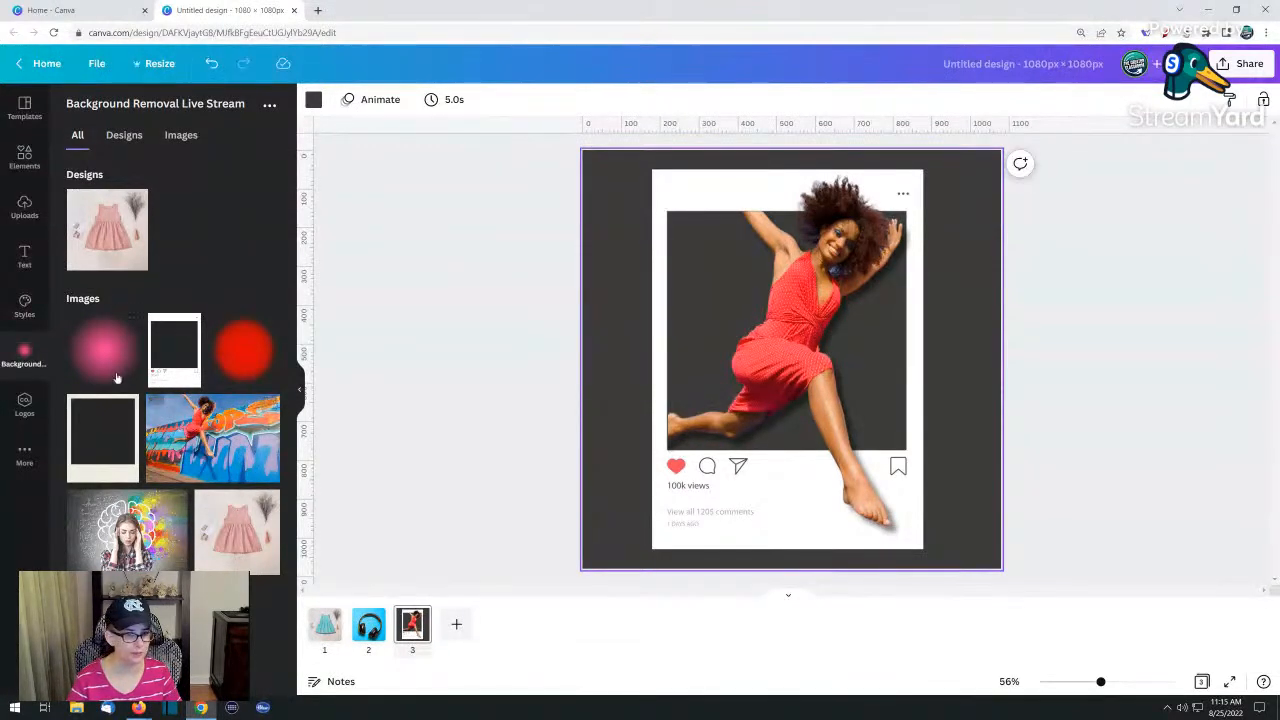
Search the elements for graffiti, check the details of the colourful Graffiti Detail photo, and add it to page 3
click(24, 160)
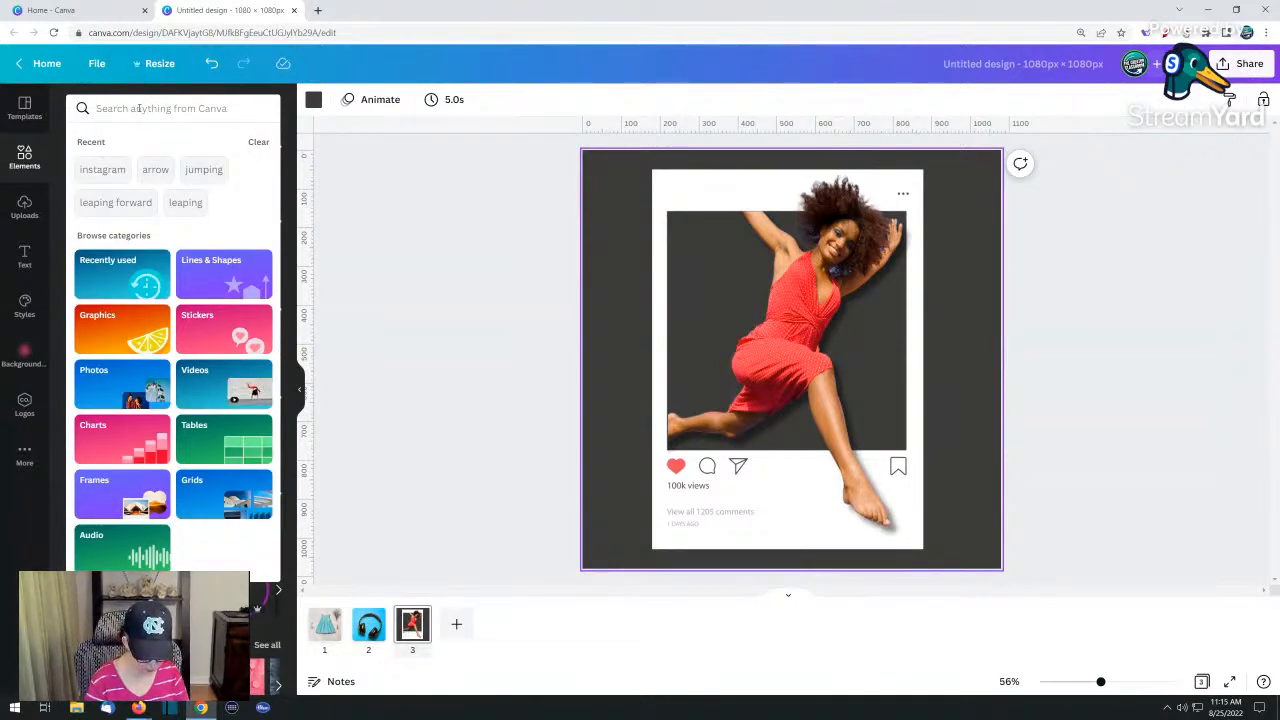
text(graffiti)
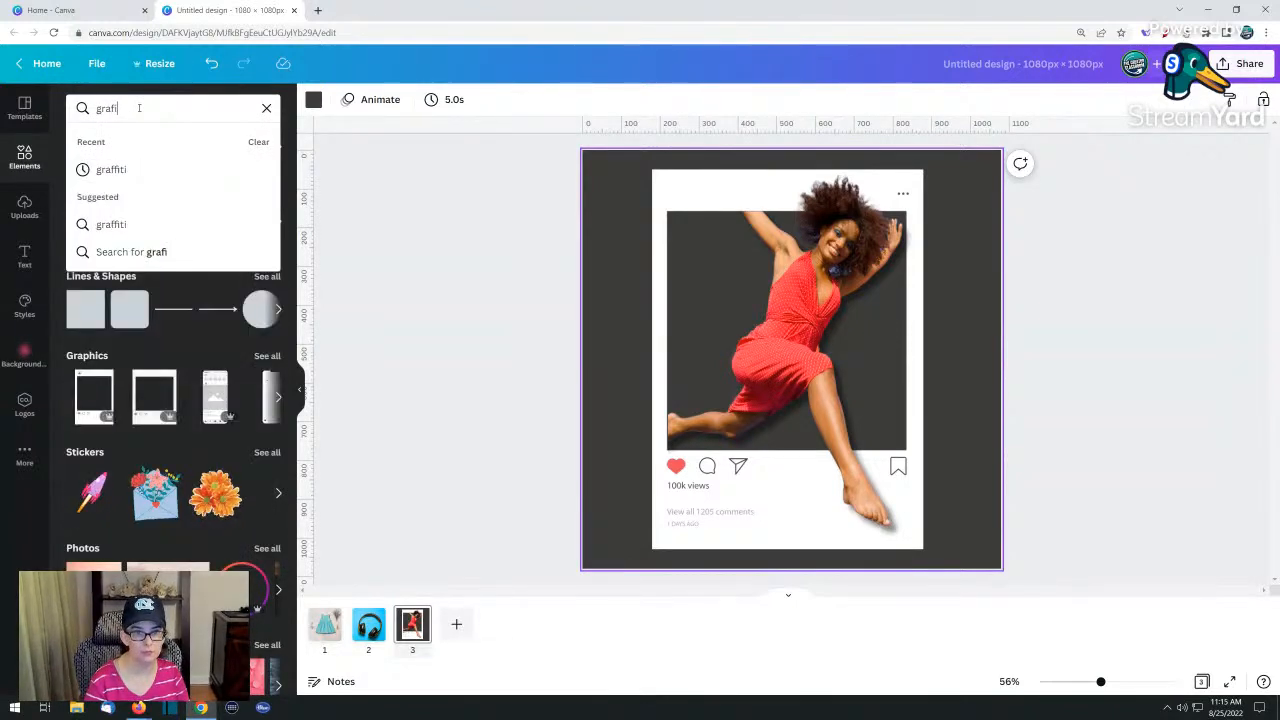
key(Return)
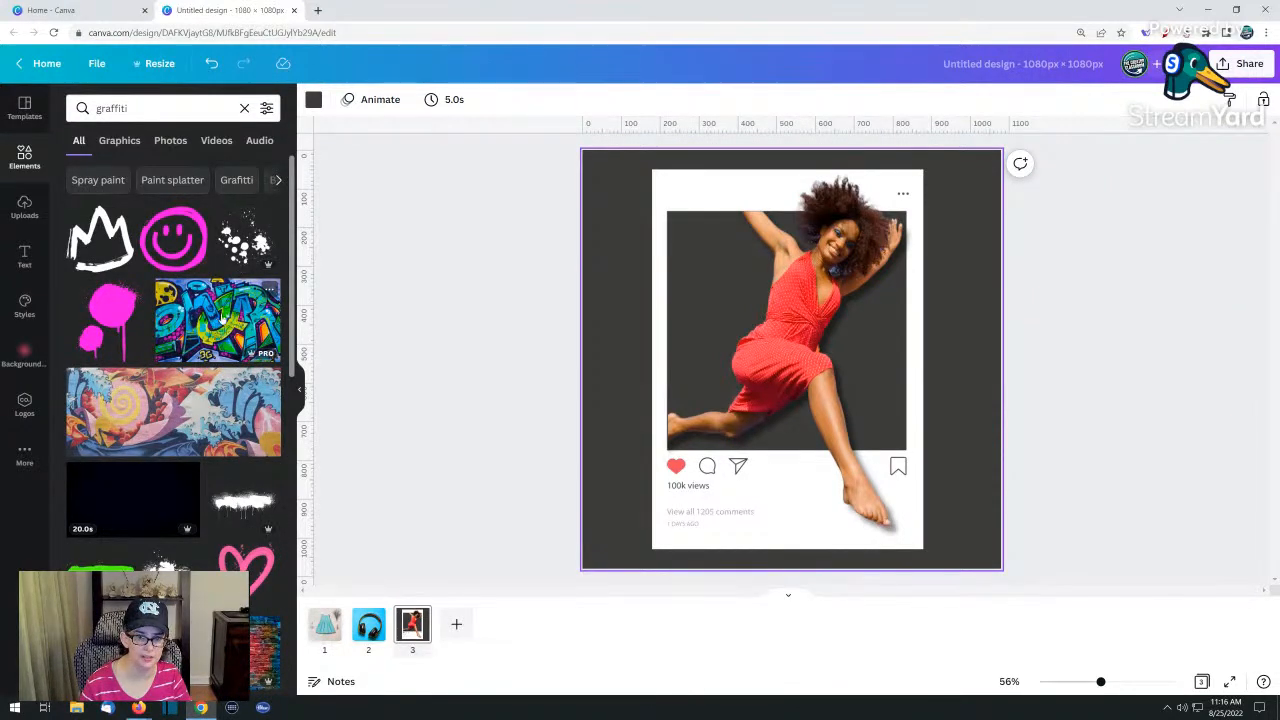
click(268, 292)
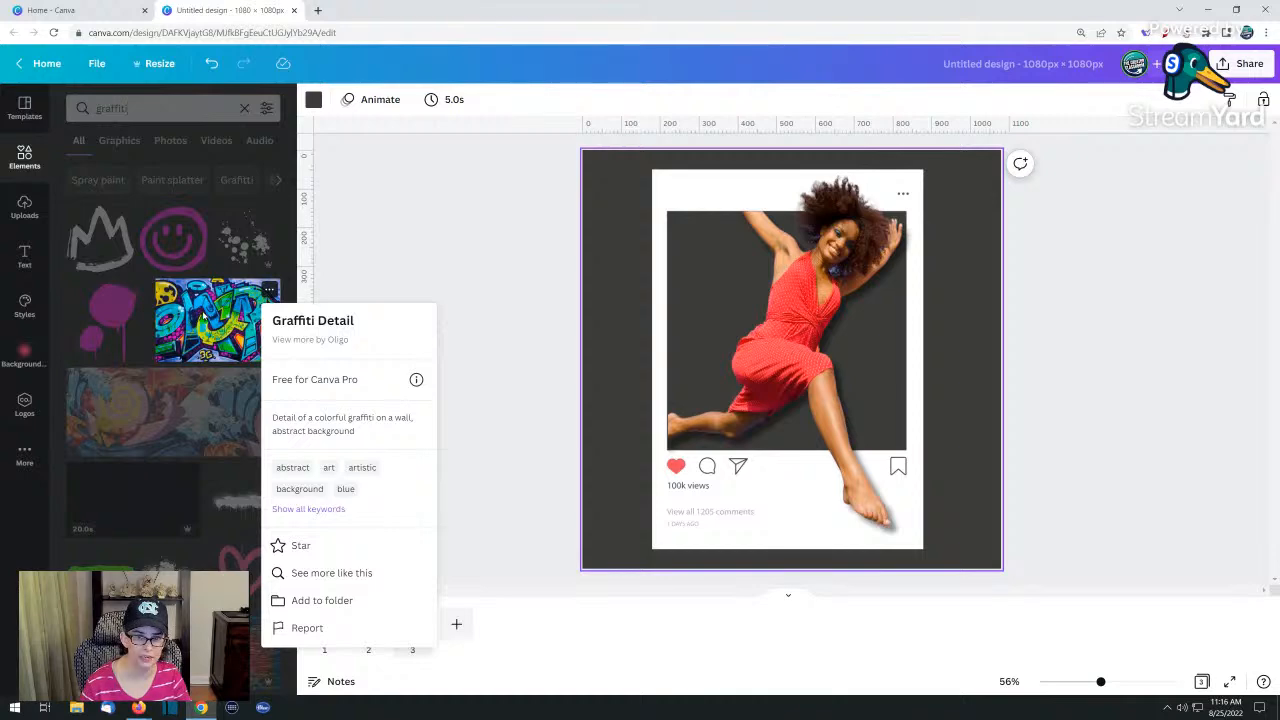
click(268, 292)
click(211, 320)
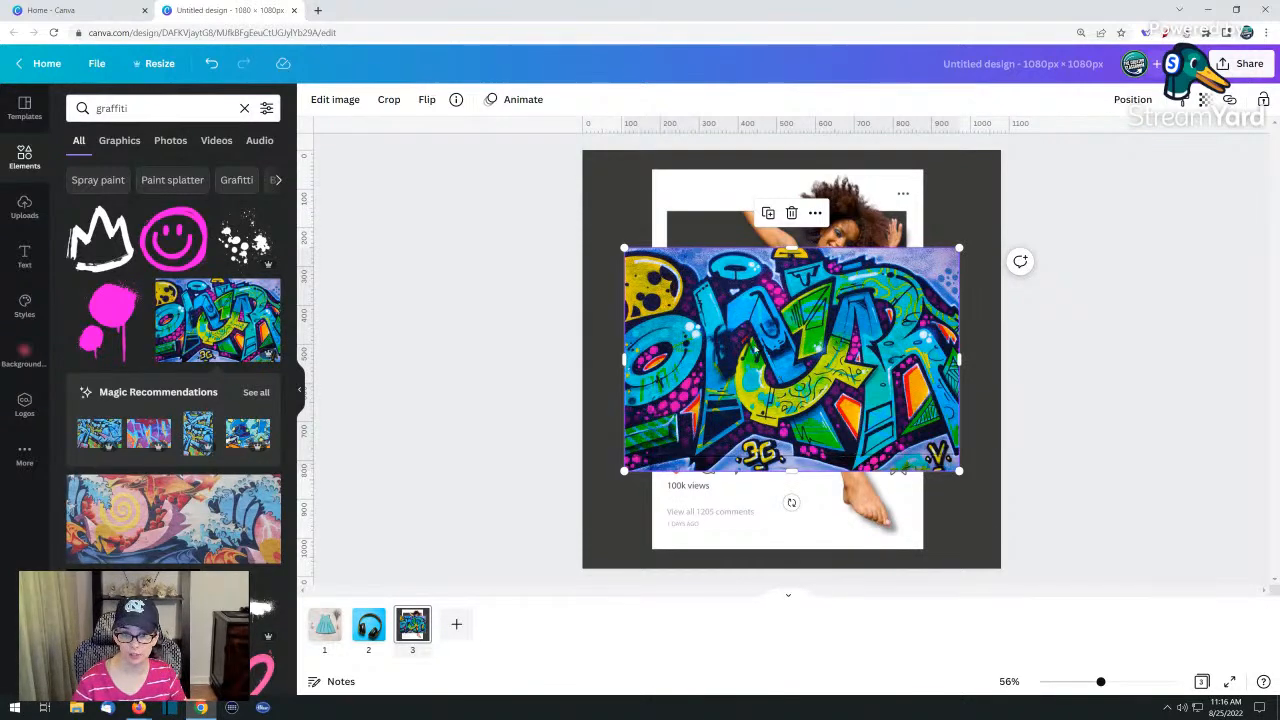
Try the Greyscale filter on the graffiti photo, and apply the Street filter instead at an intensity of 37
click(336, 99)
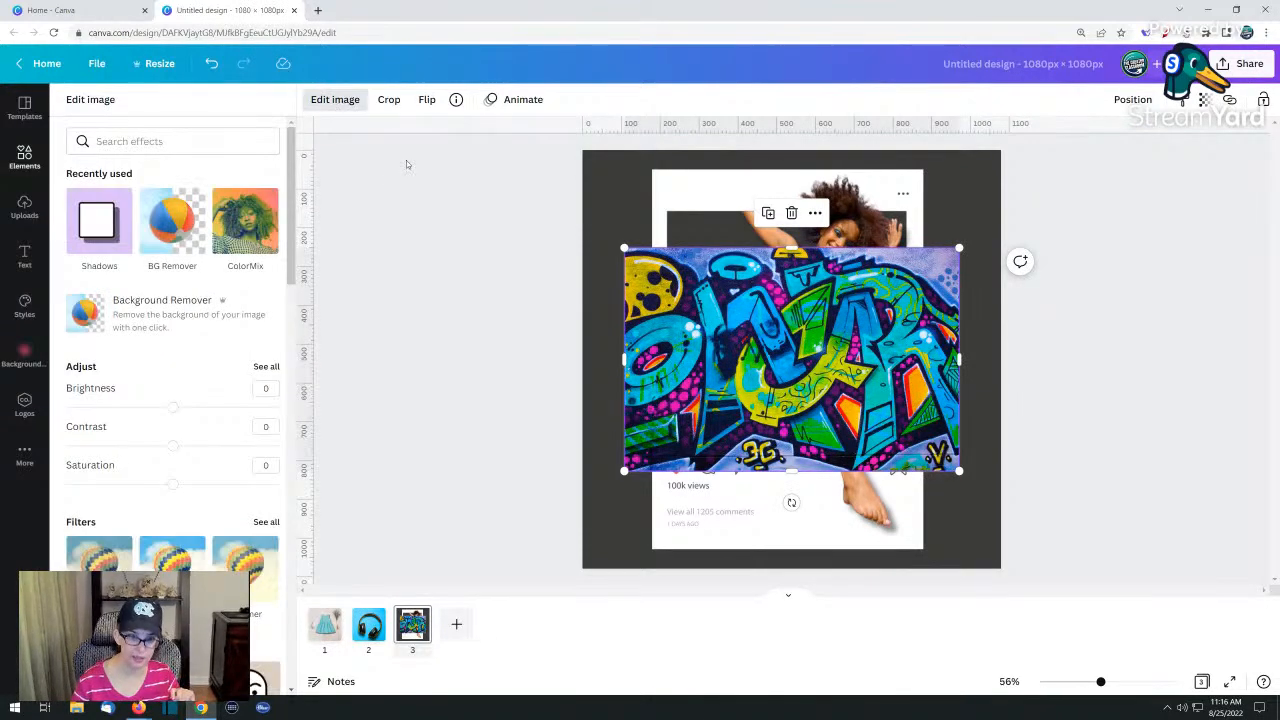
mouse_move(283, 233)
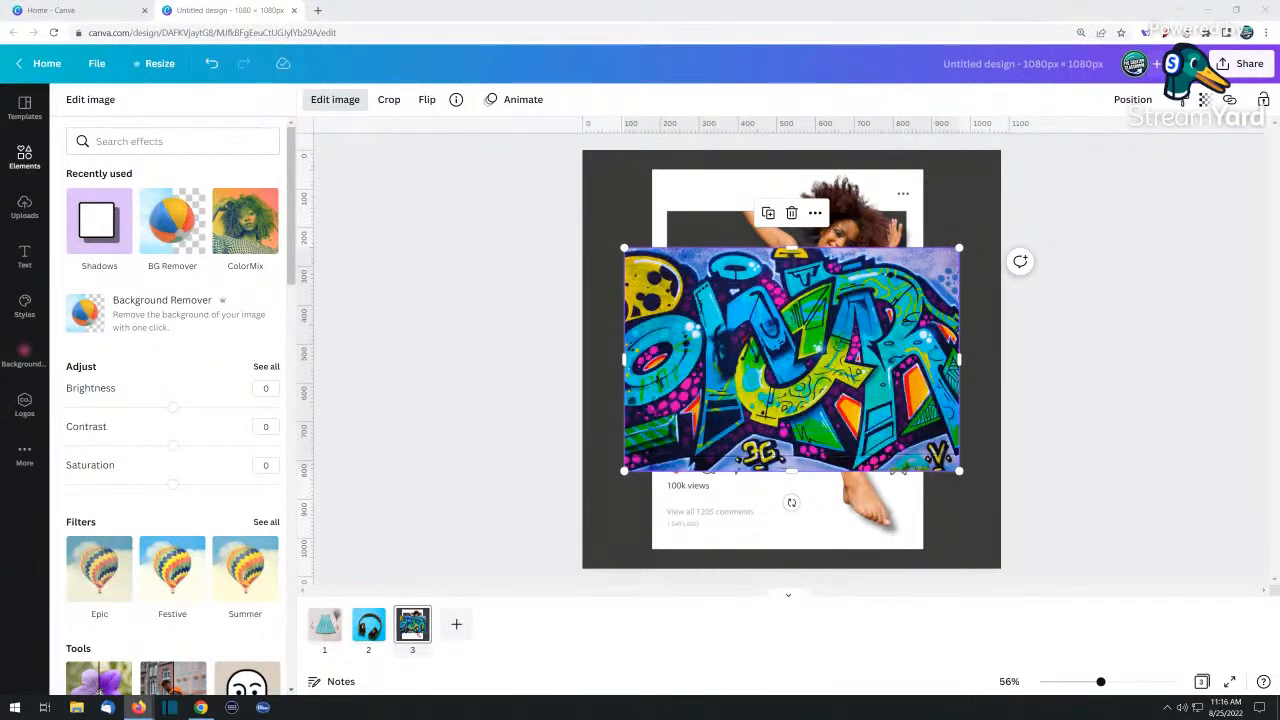
click(266, 523)
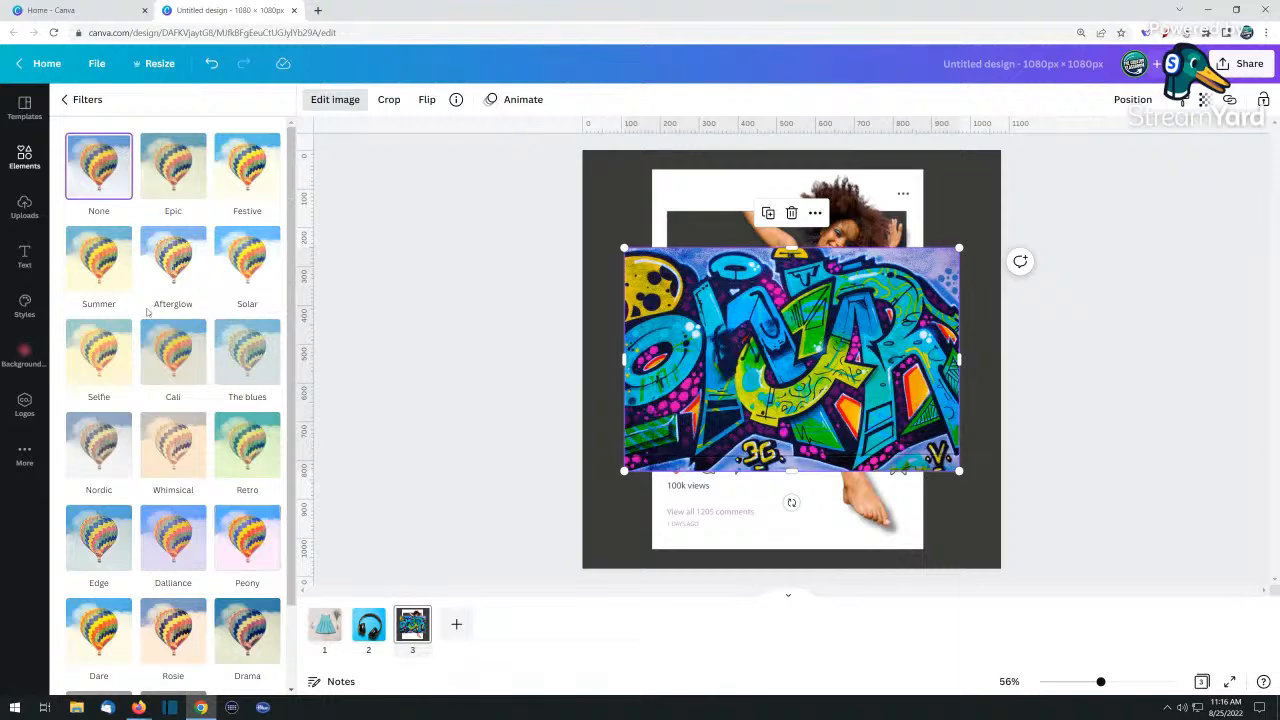
scroll(162, 315, down, 2)
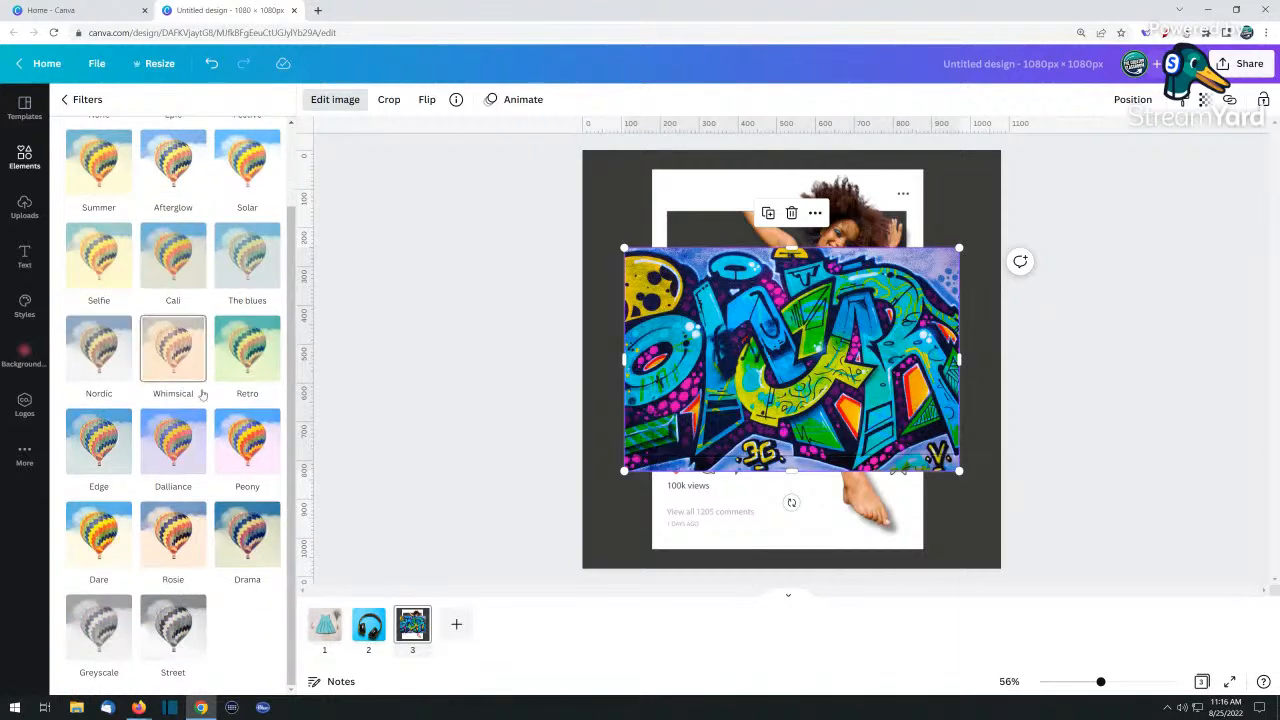
click(97, 632)
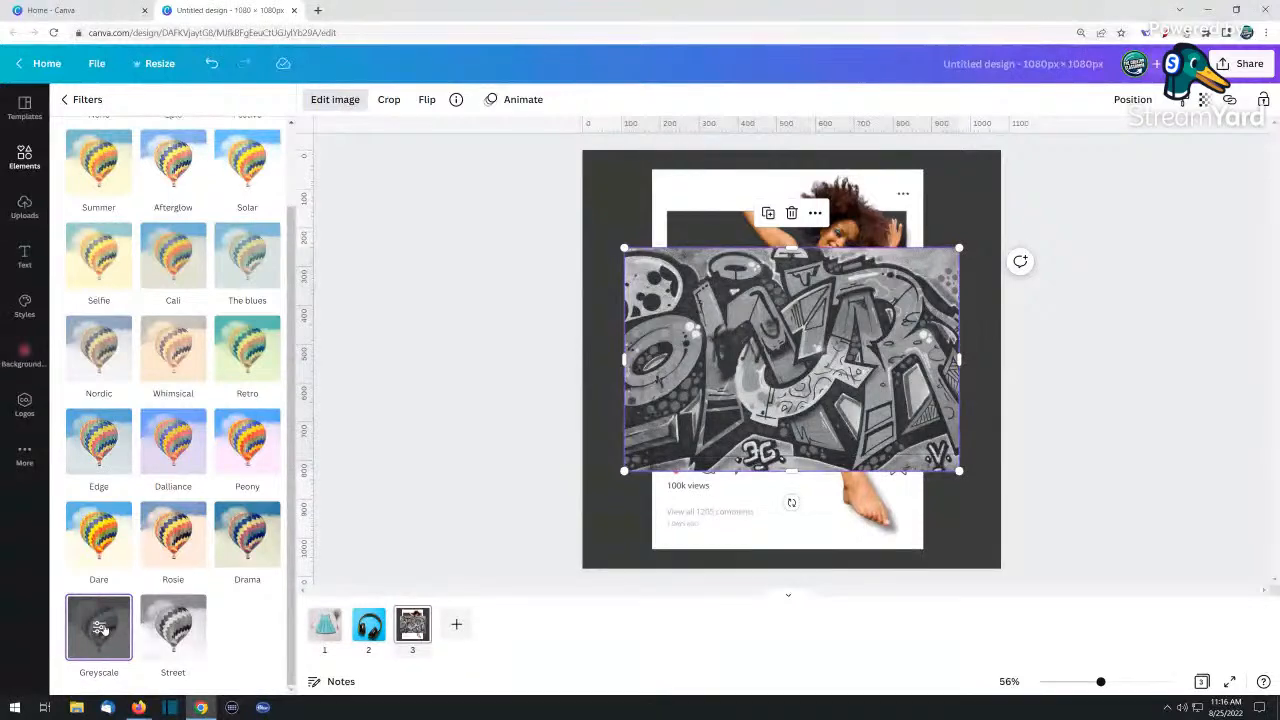
click(183, 630)
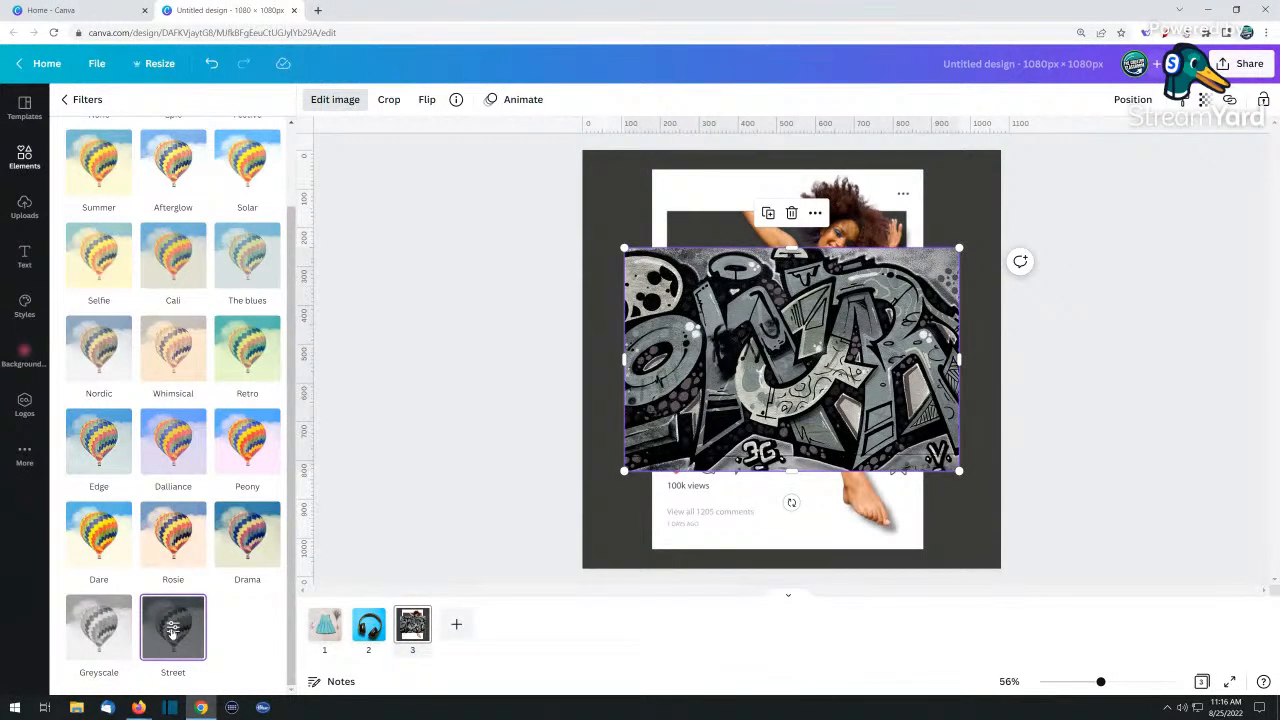
click(172, 630)
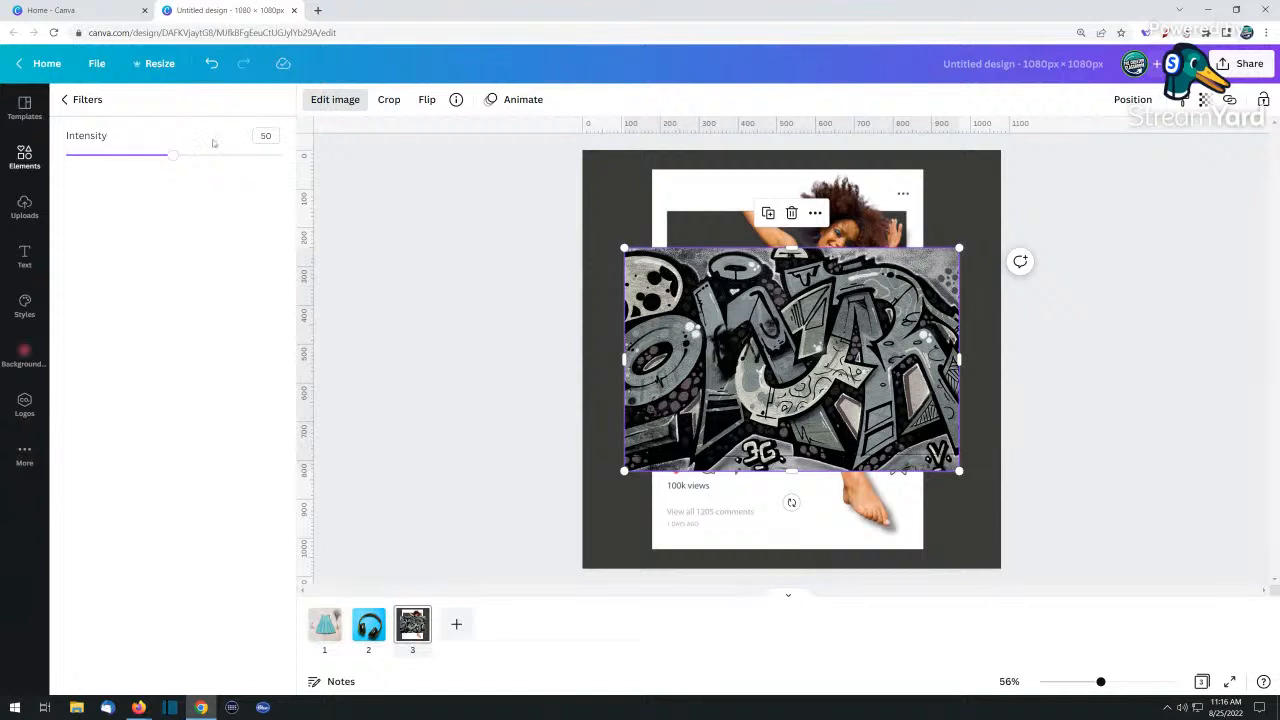
drag(174, 156, 146, 160)
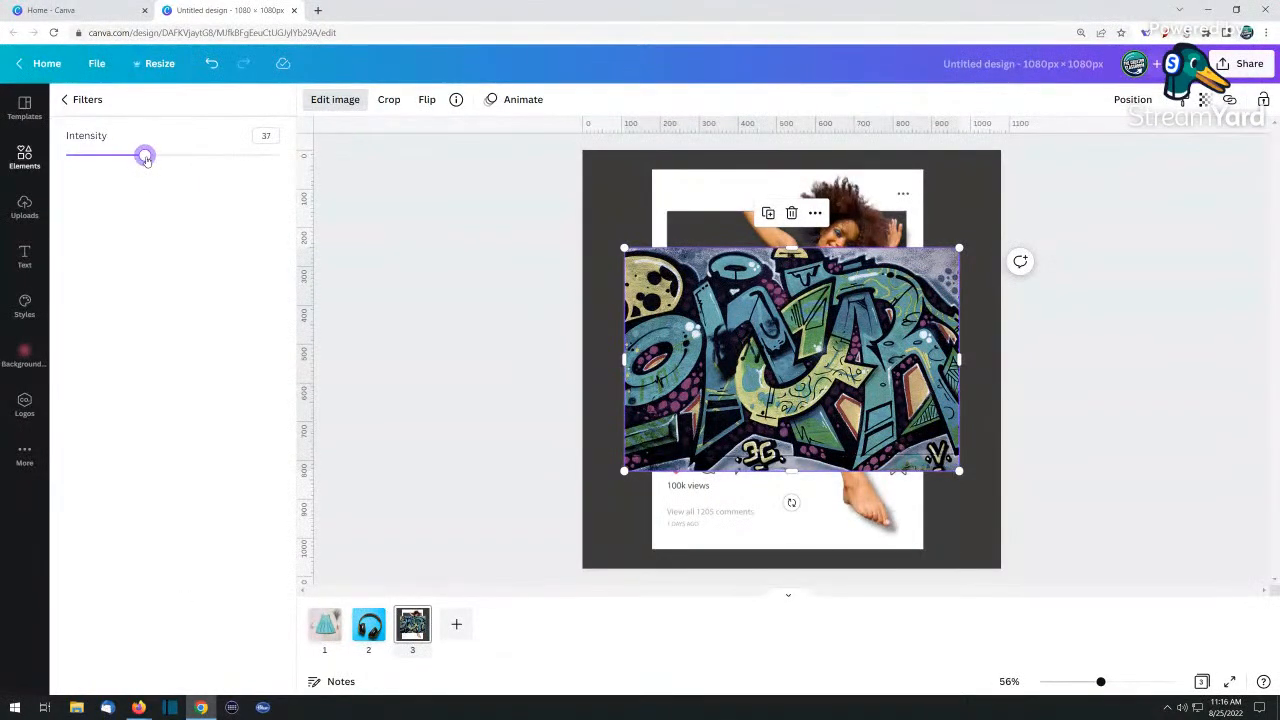
click(455, 245)
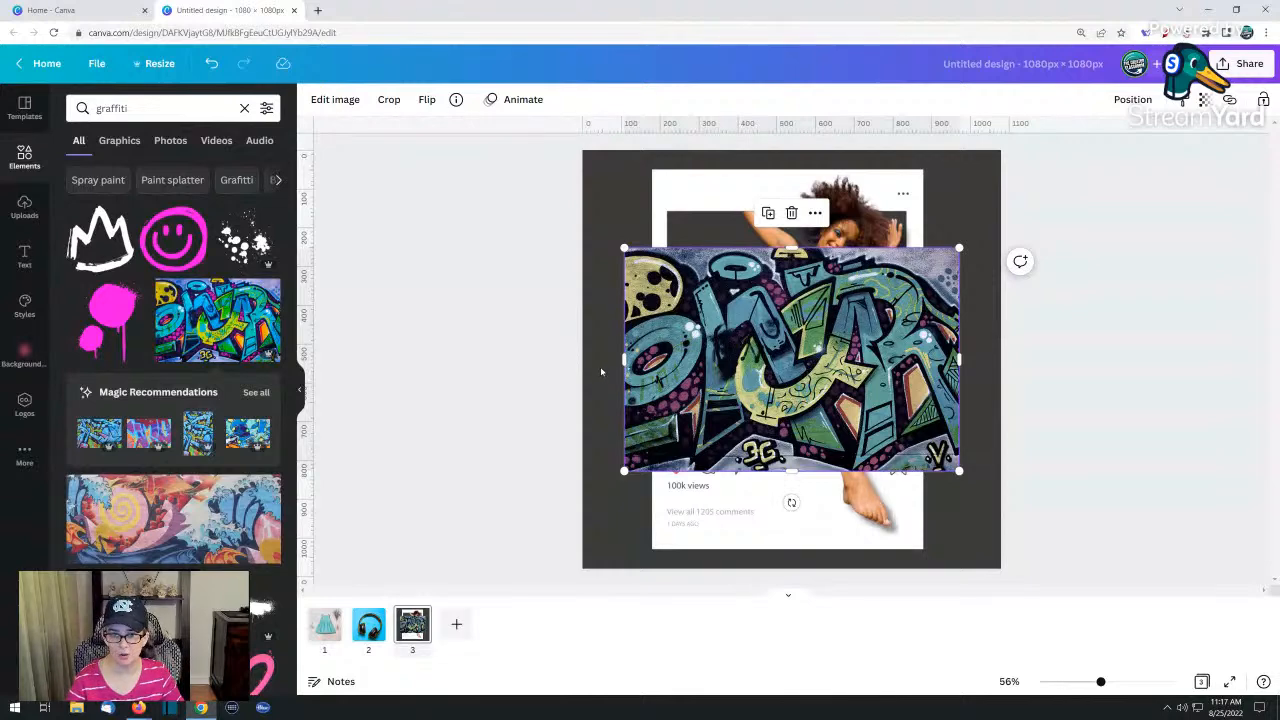
Crop the graffiti photo's sides to the frame opening's width, extend it above the opening's upper edge, and send it to the back
drag(623, 362, 667, 362)
drag(958, 360, 905, 360)
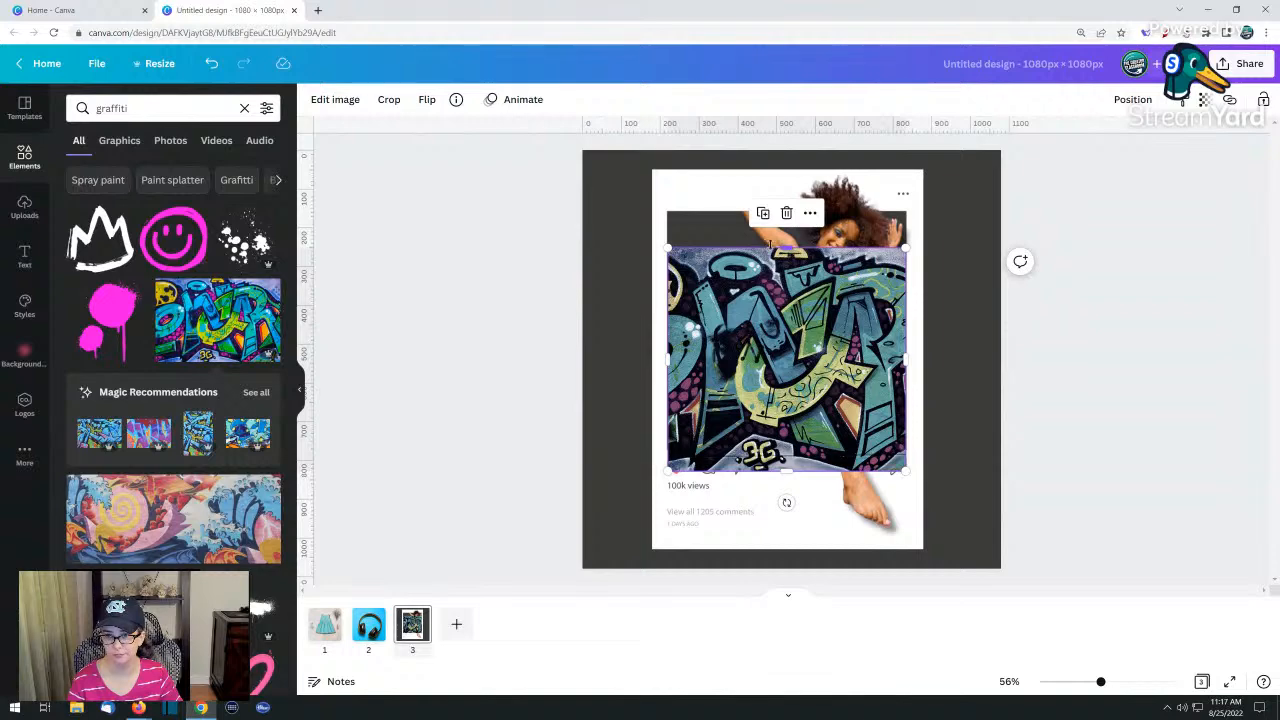
drag(771, 246, 772, 201)
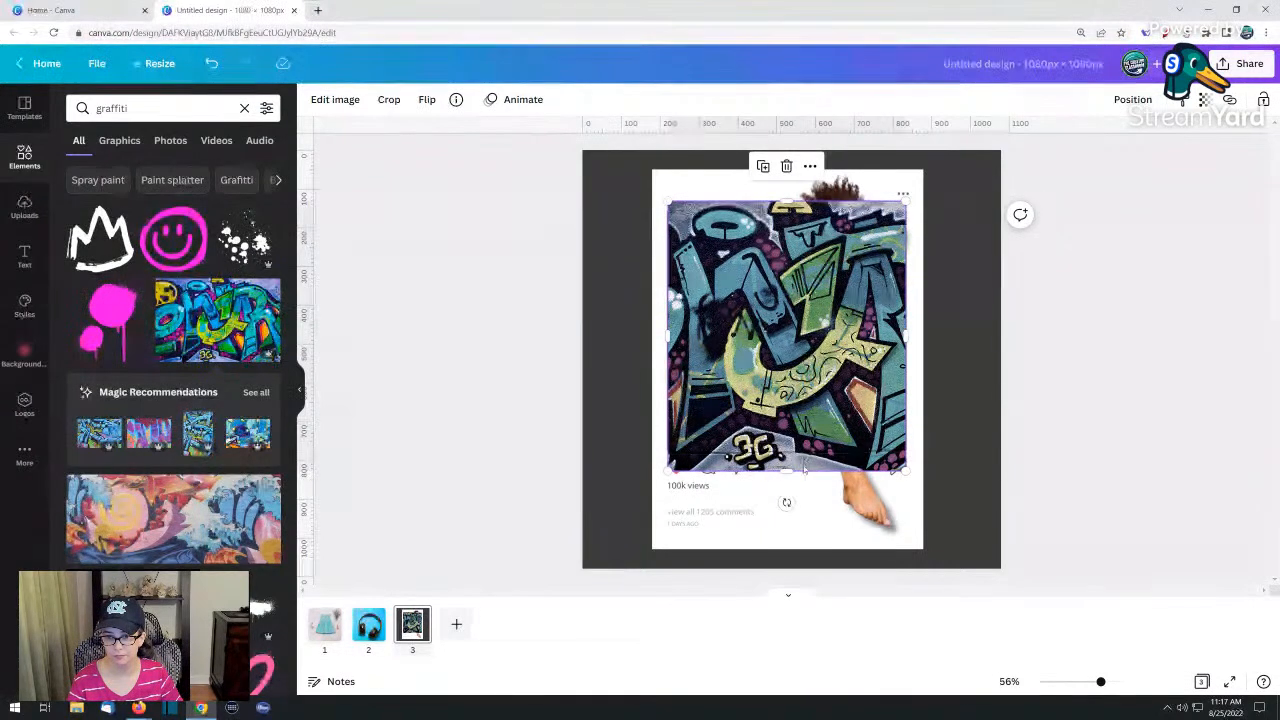
right_click(745, 308)
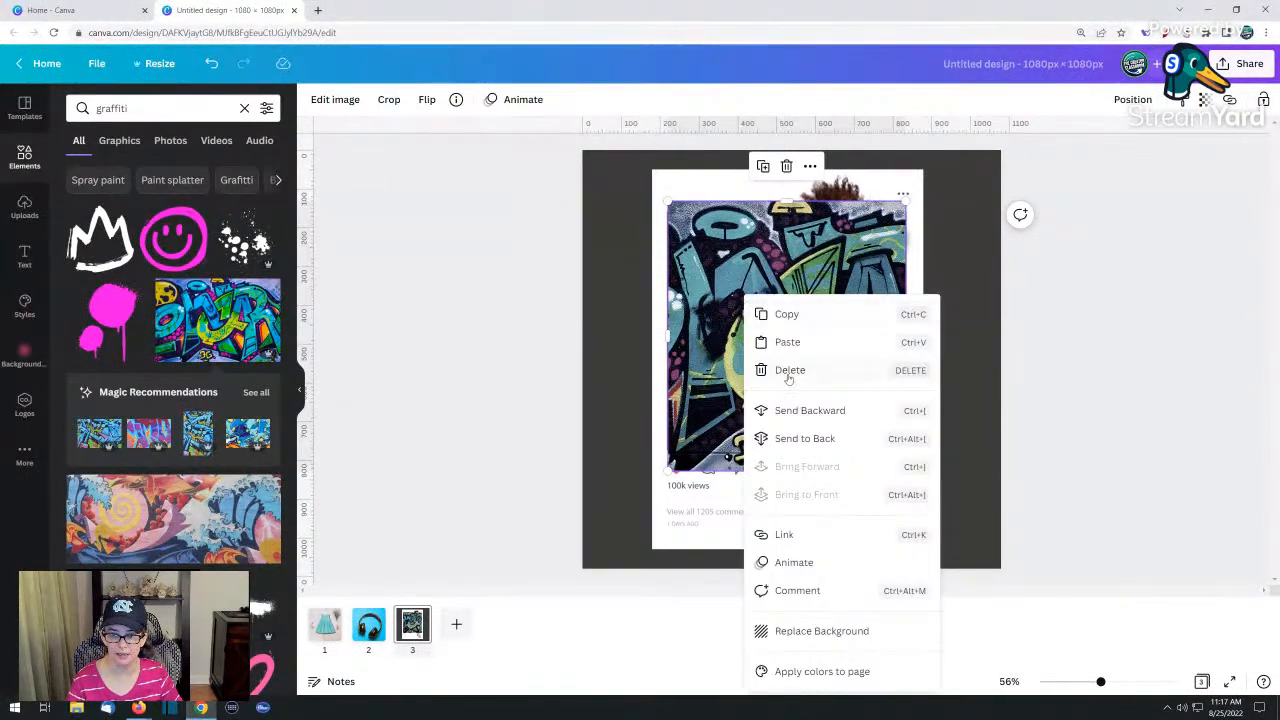
click(815, 437)
click(535, 368)
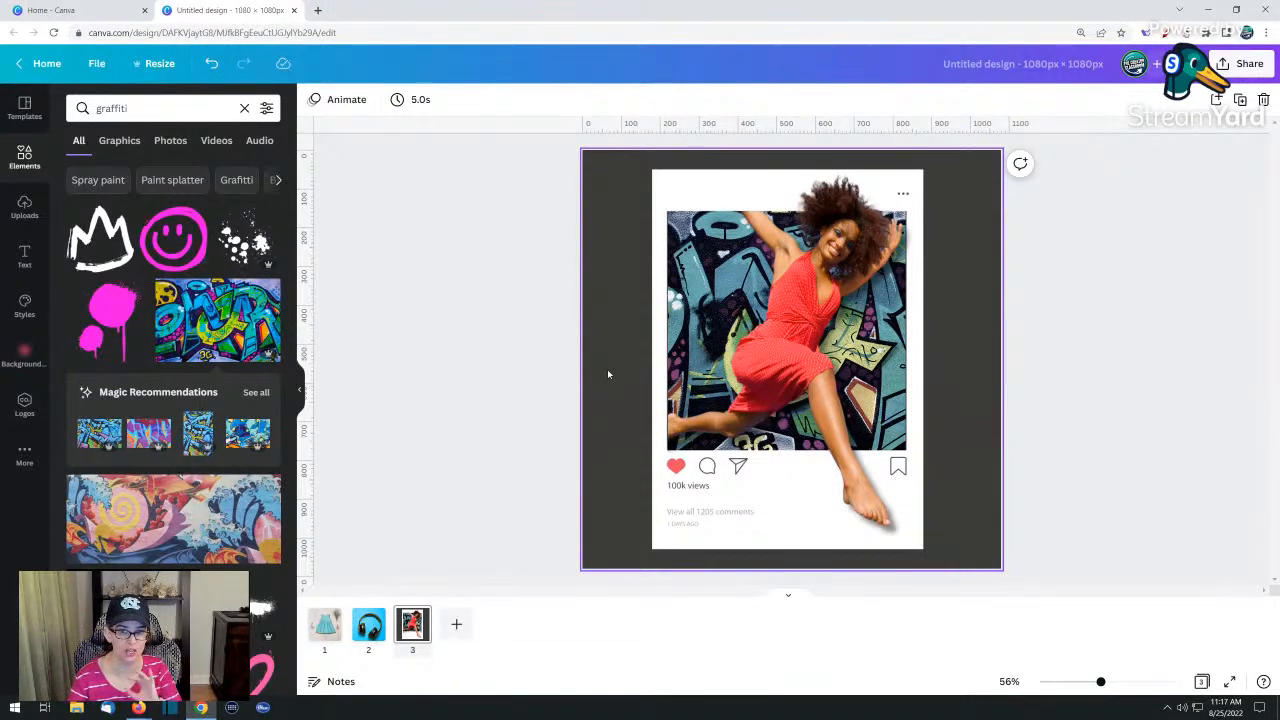
Recolour the page background with colours sampled from the graffiti, trying purple #6F3360 and settling on teal #48747C
click(603, 237)
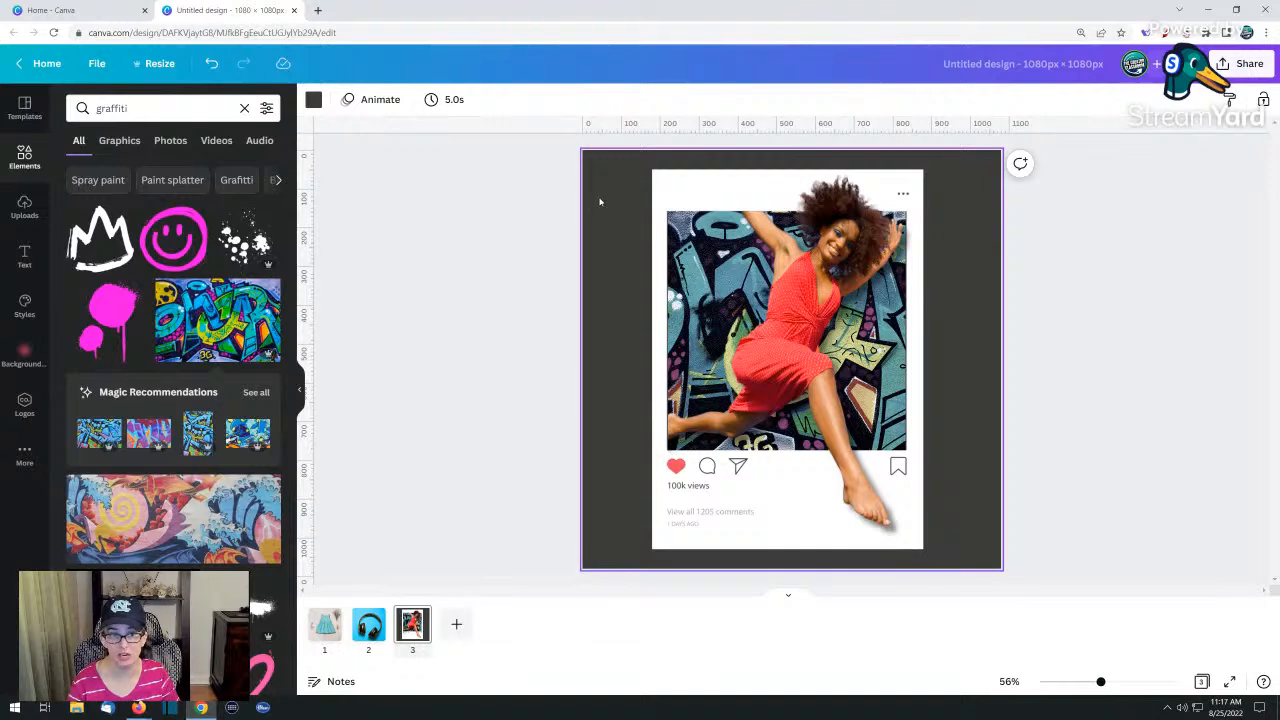
click(313, 102)
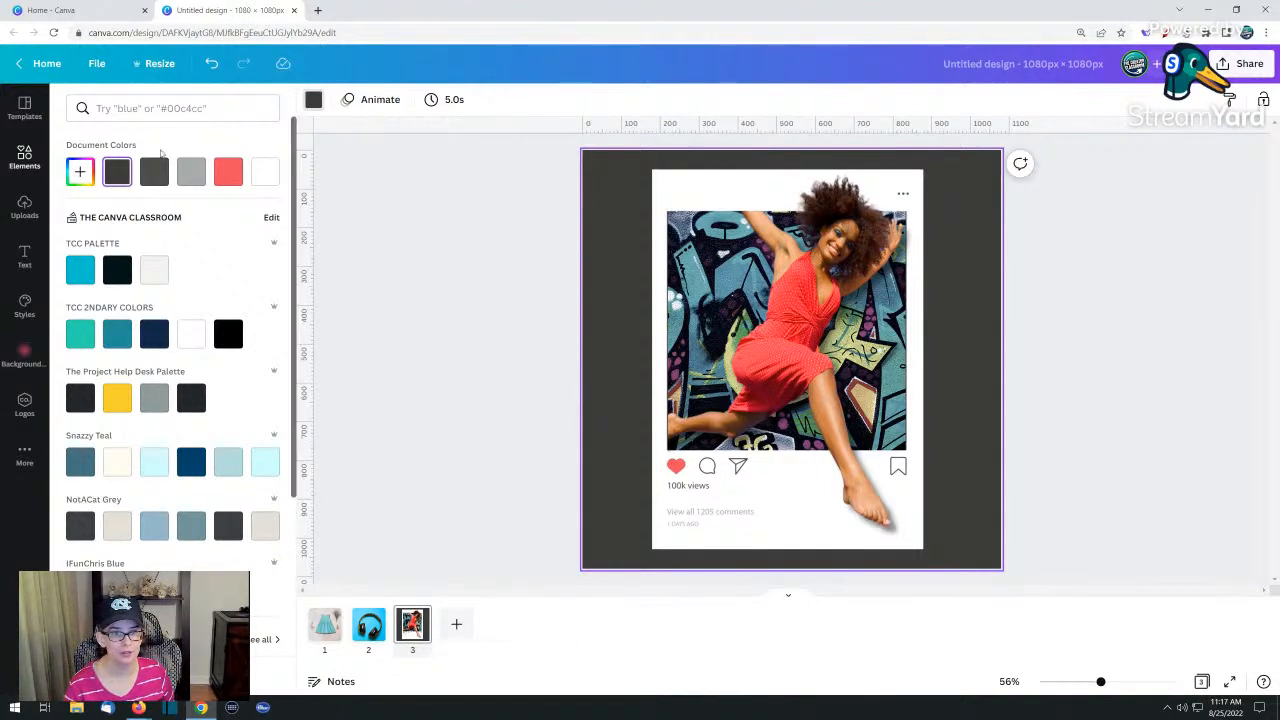
click(80, 173)
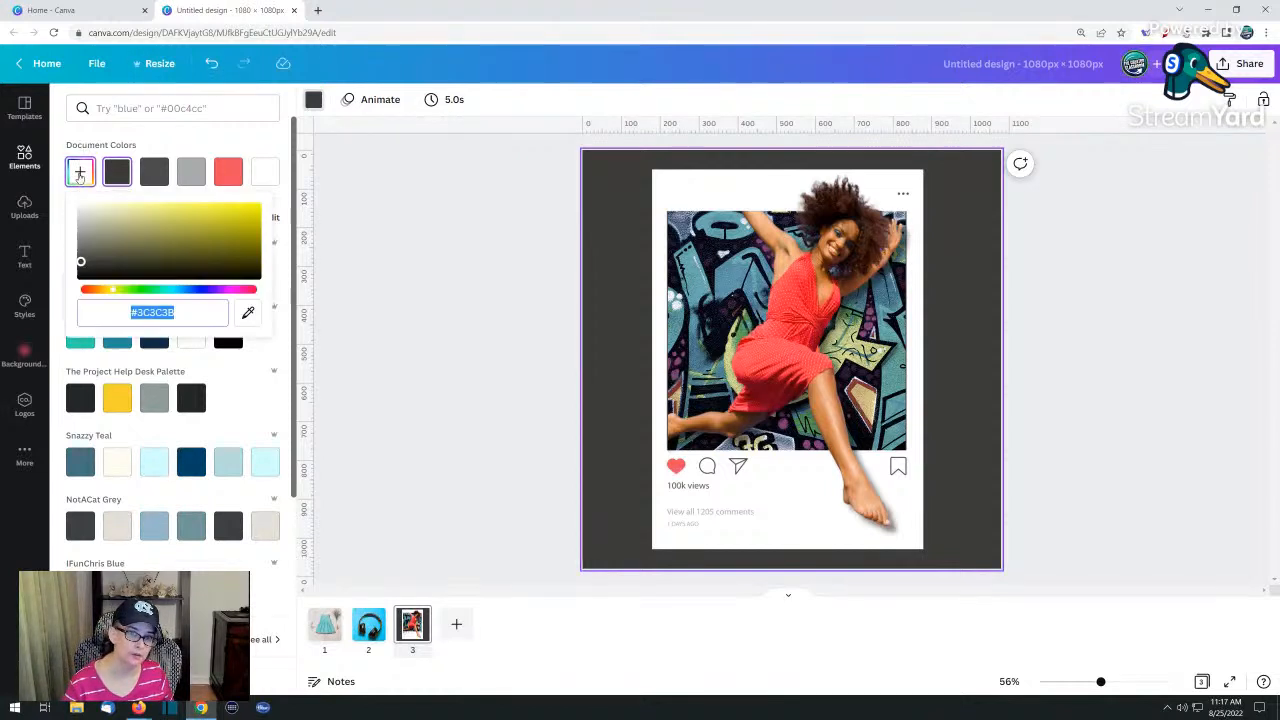
click(248, 314)
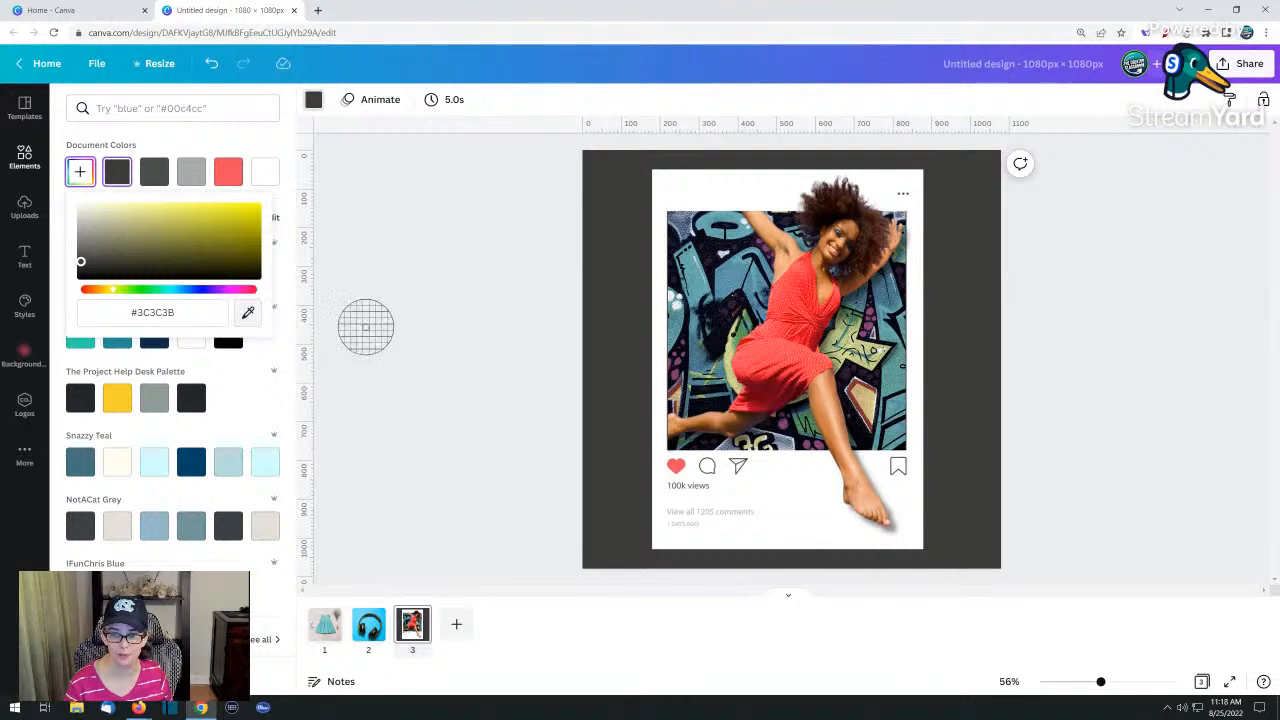
click(677, 373)
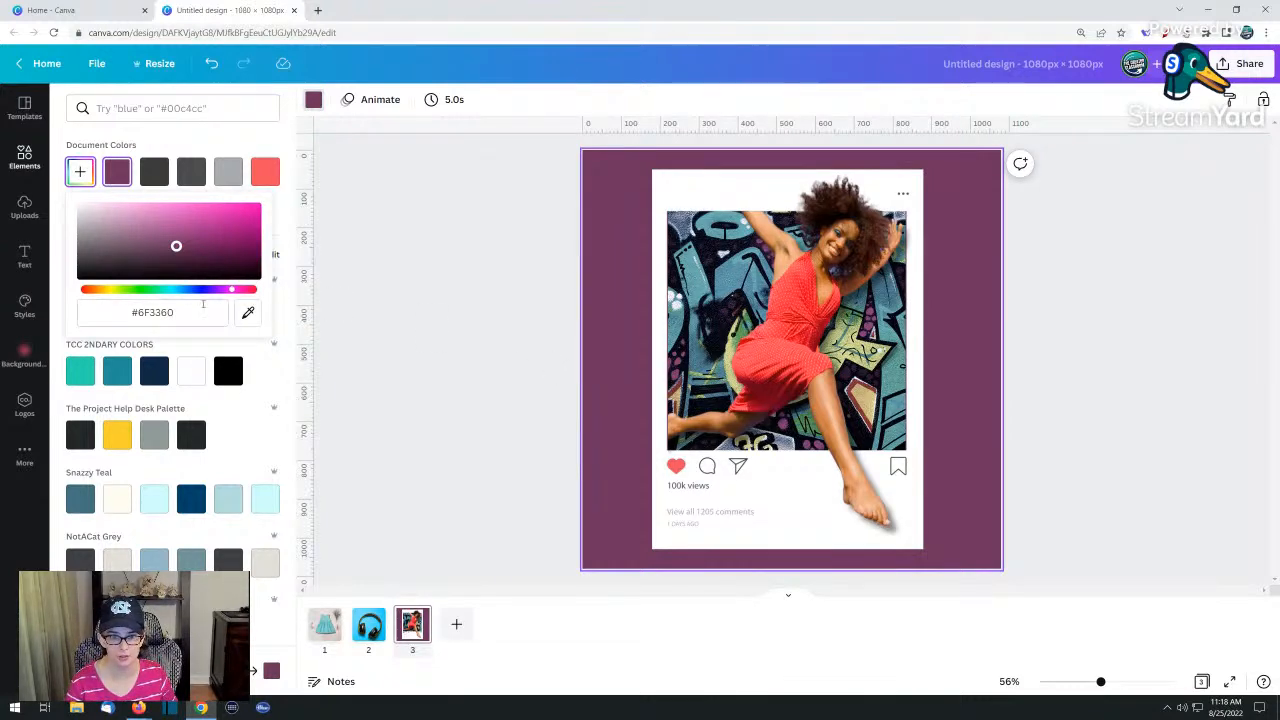
click(247, 313)
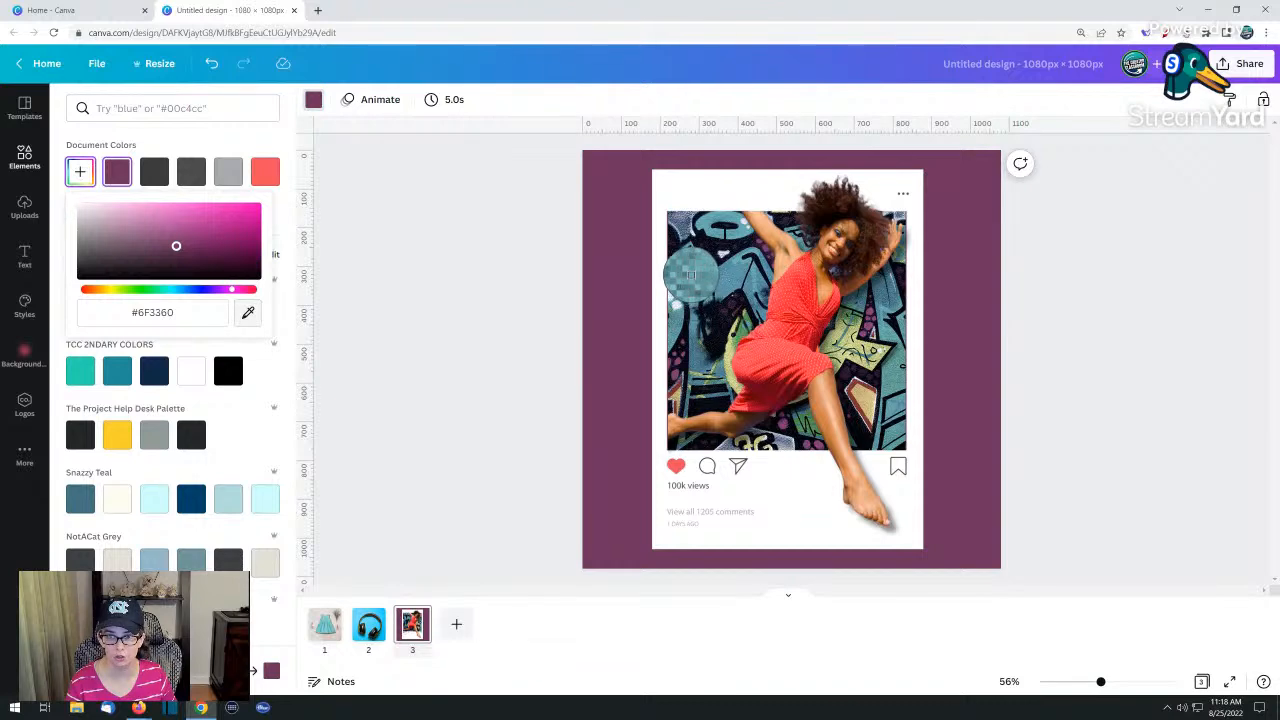
click(691, 278)
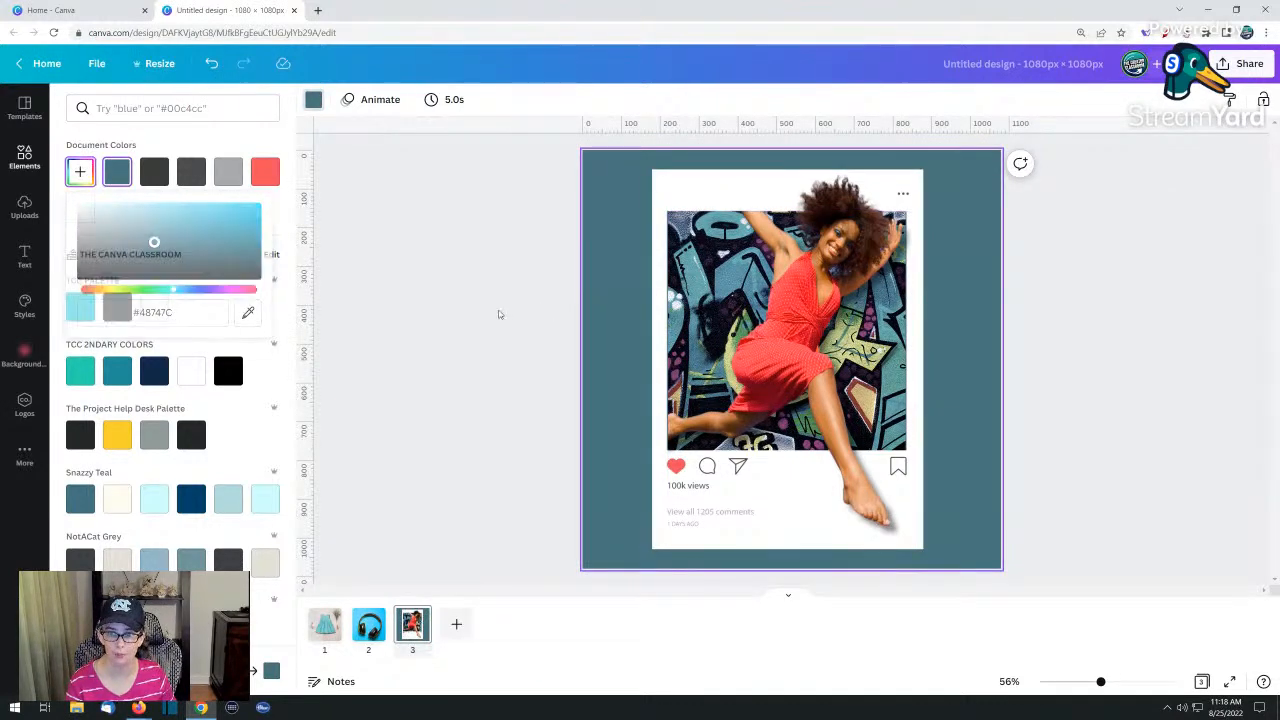
click(501, 315)
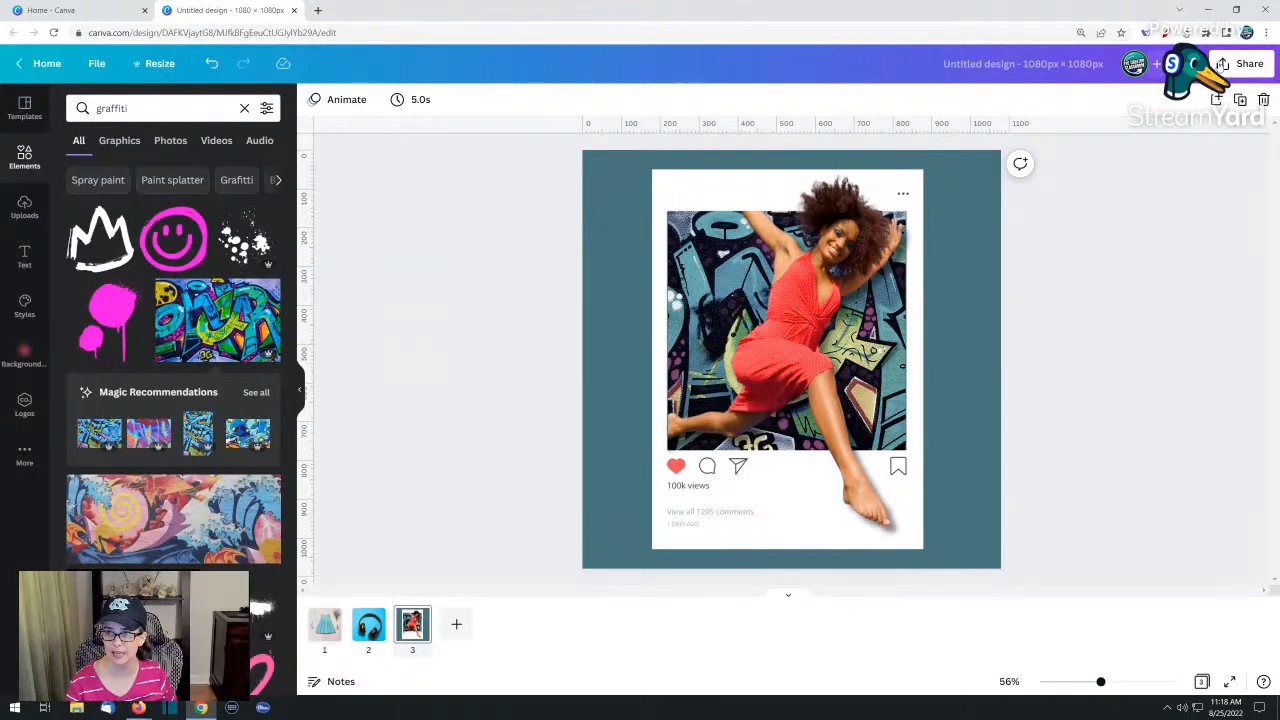
Review the PNG download settings and the list of pages to include, clear the all-pages selection, and close without downloading
click(1222, 65)
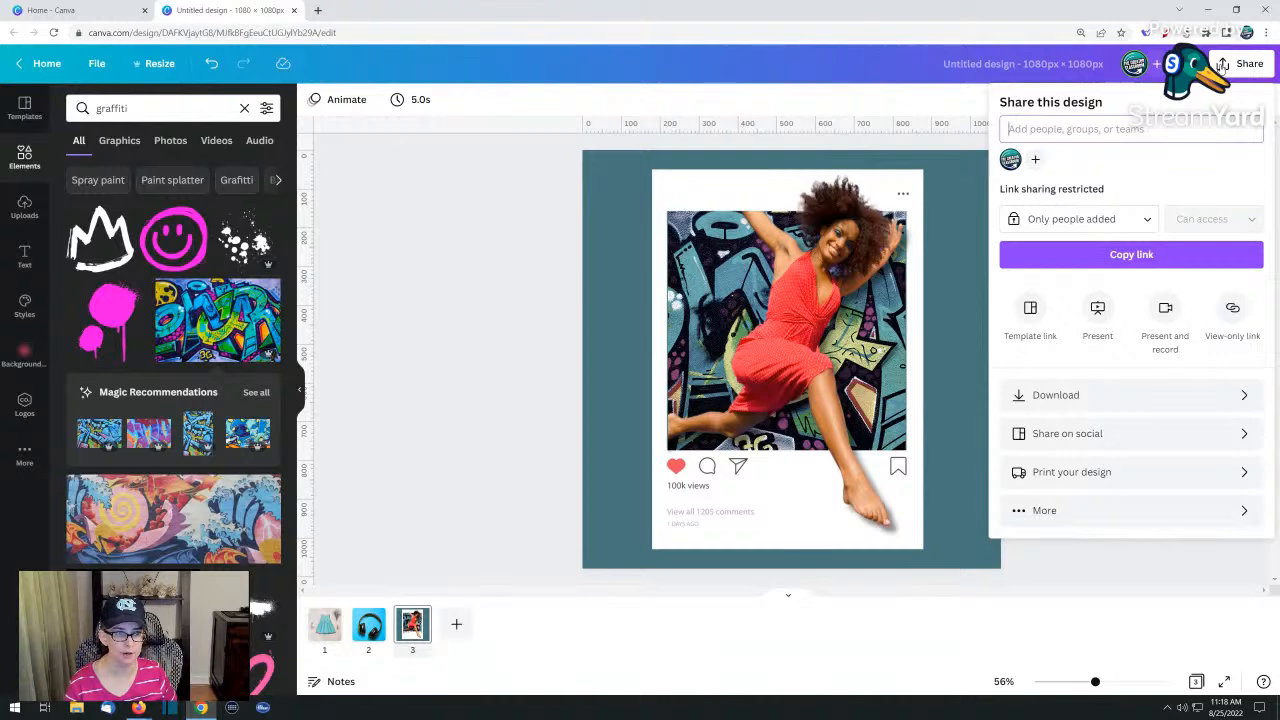
click(1066, 397)
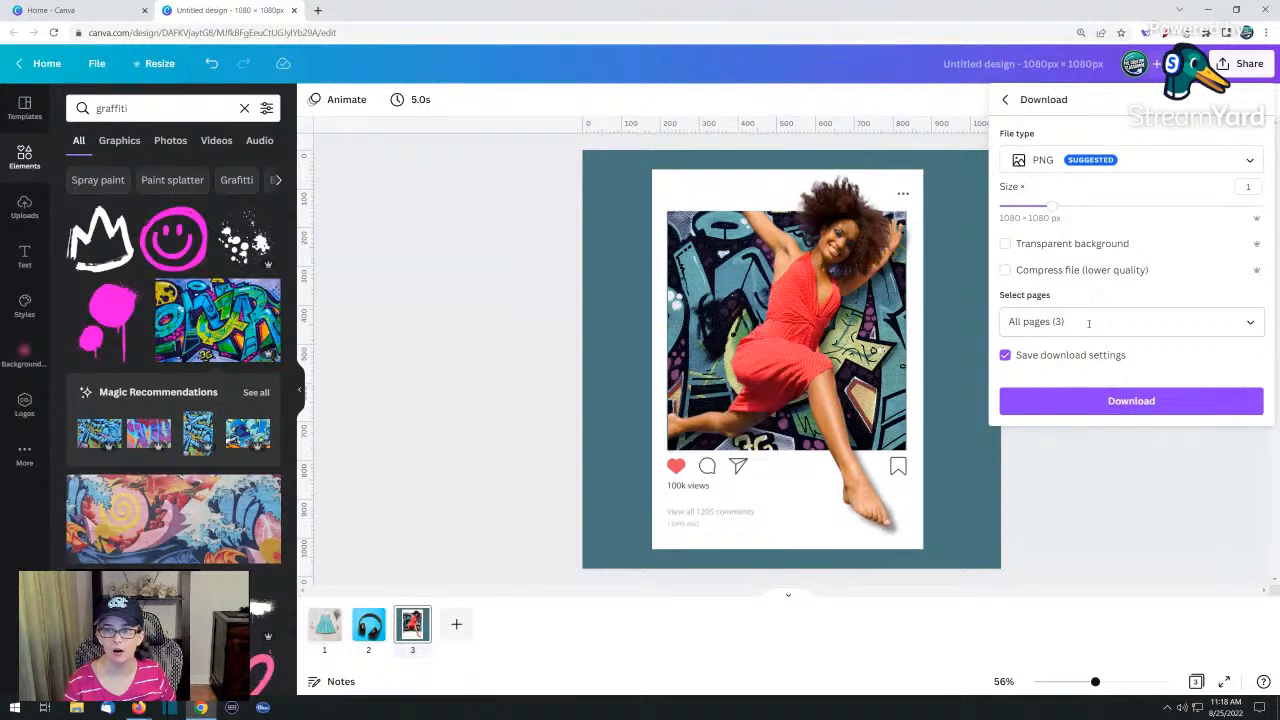
click(1089, 323)
click(1114, 363)
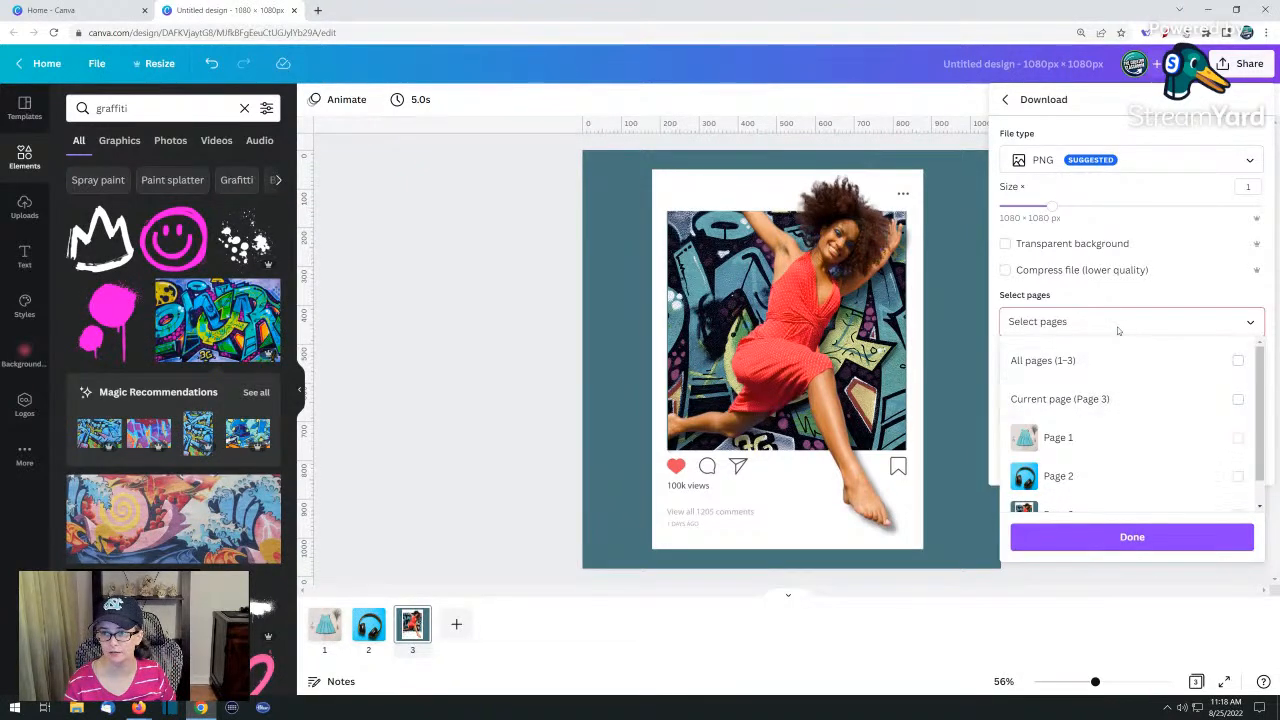
click(1118, 323)
click(972, 272)
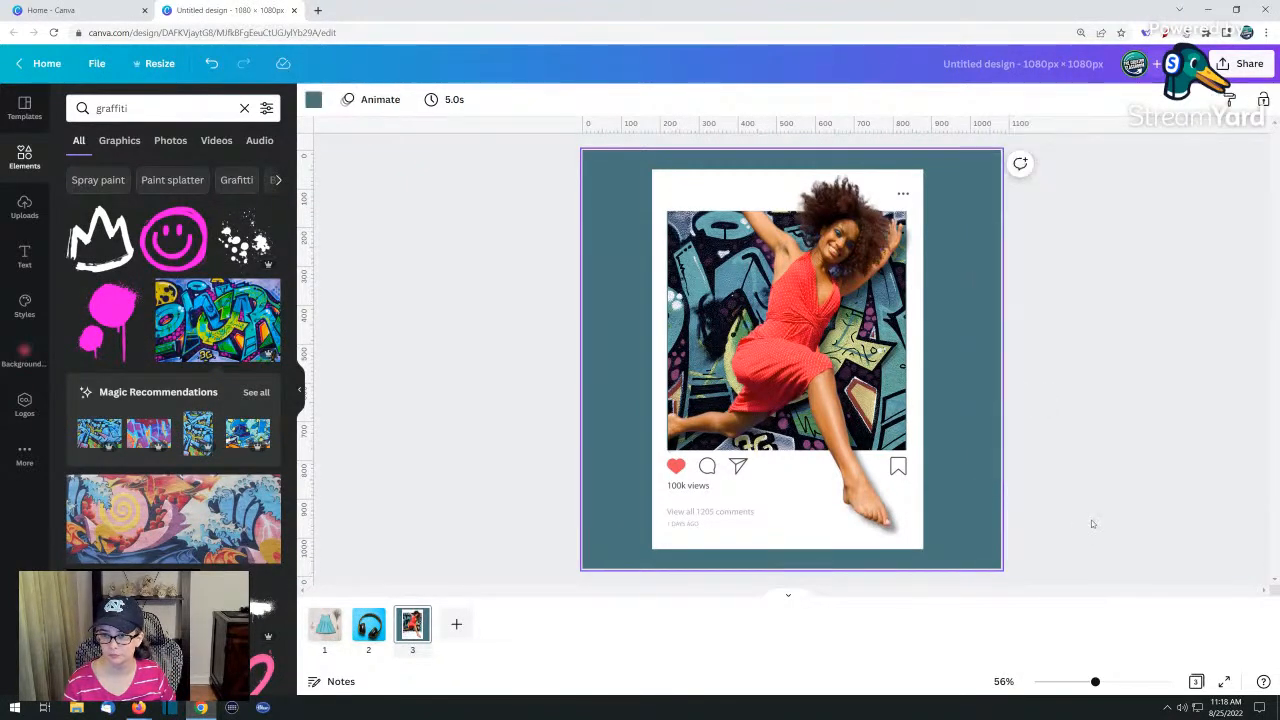
click(1101, 514)
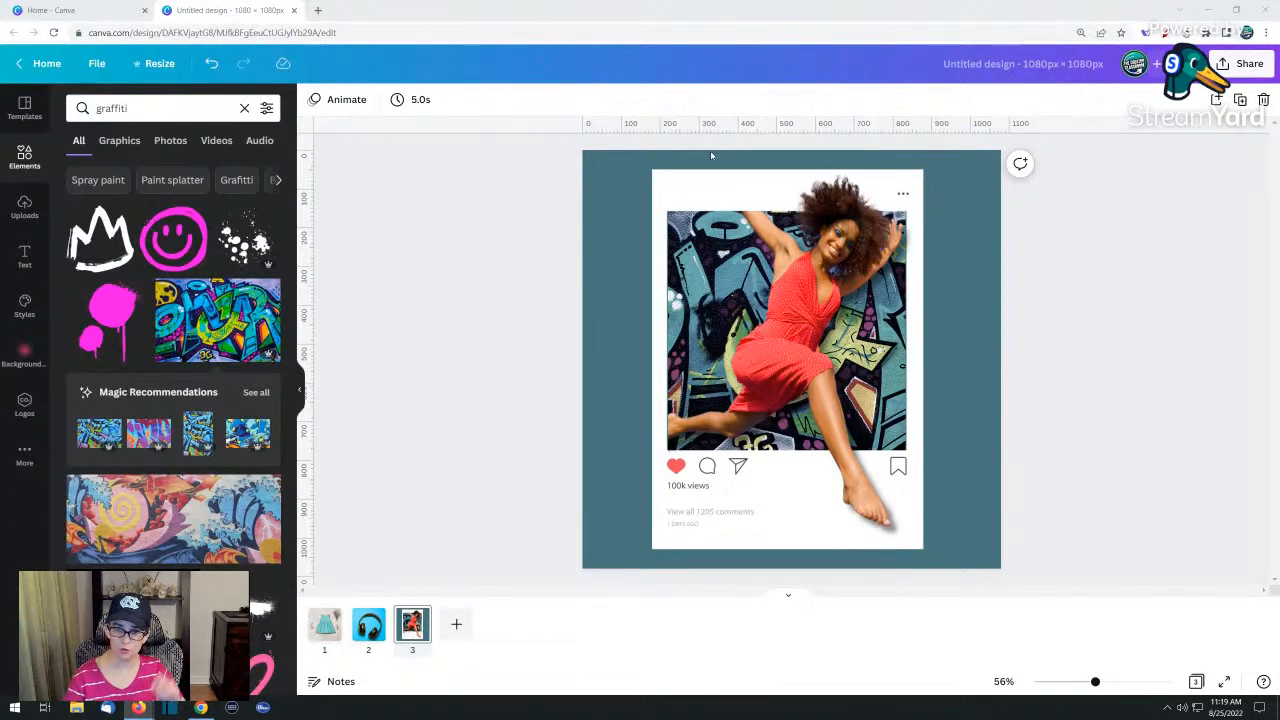
click(624, 167)
drag(623, 166, 795, 255)
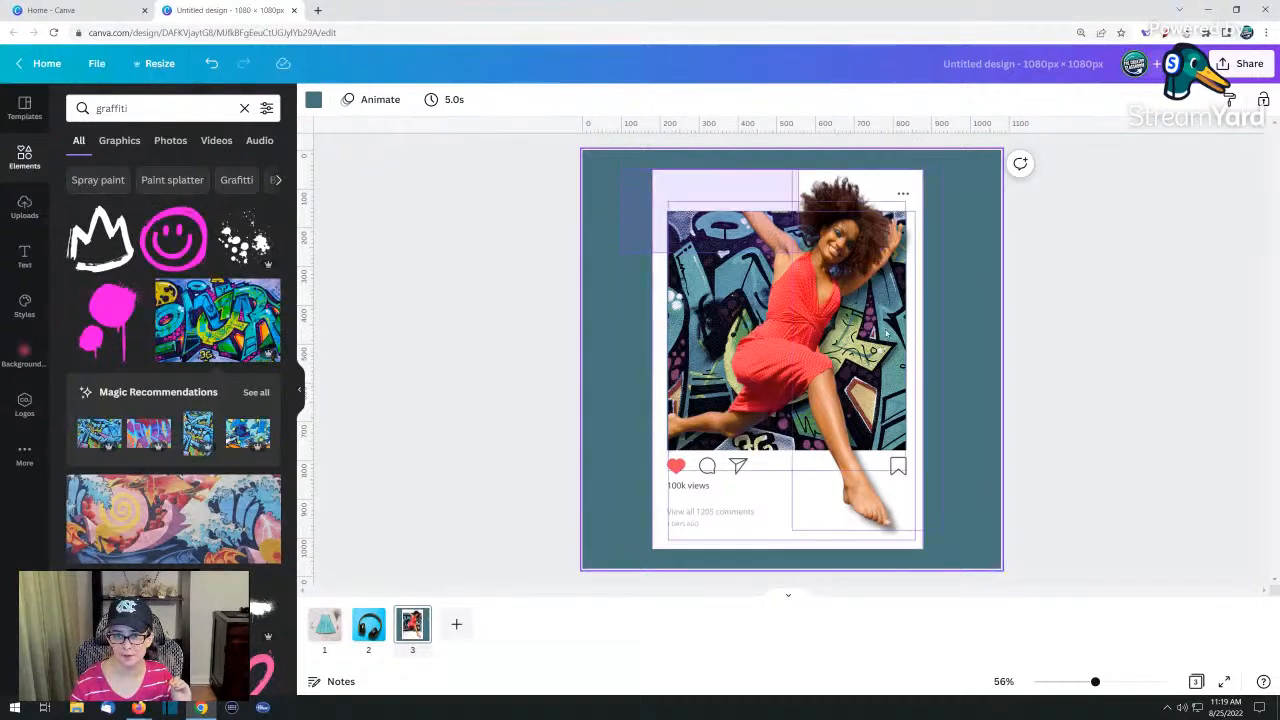
drag(886, 333, 950, 560)
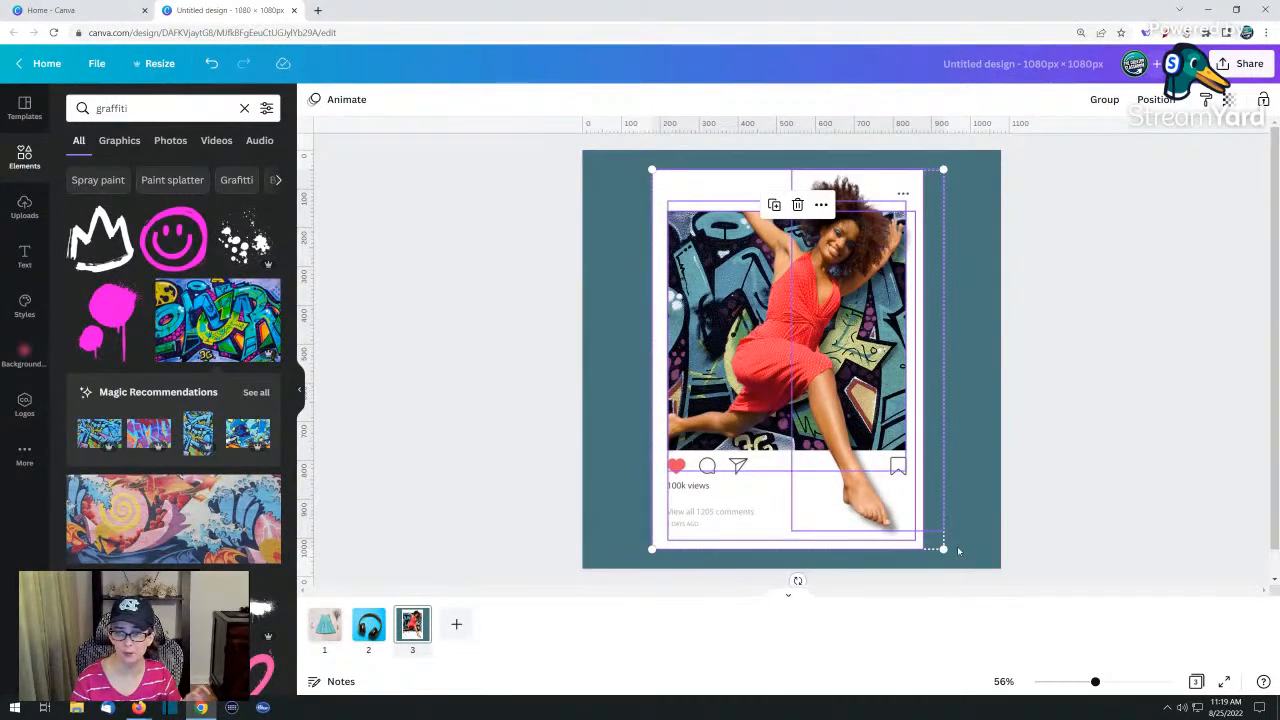
click(614, 341)
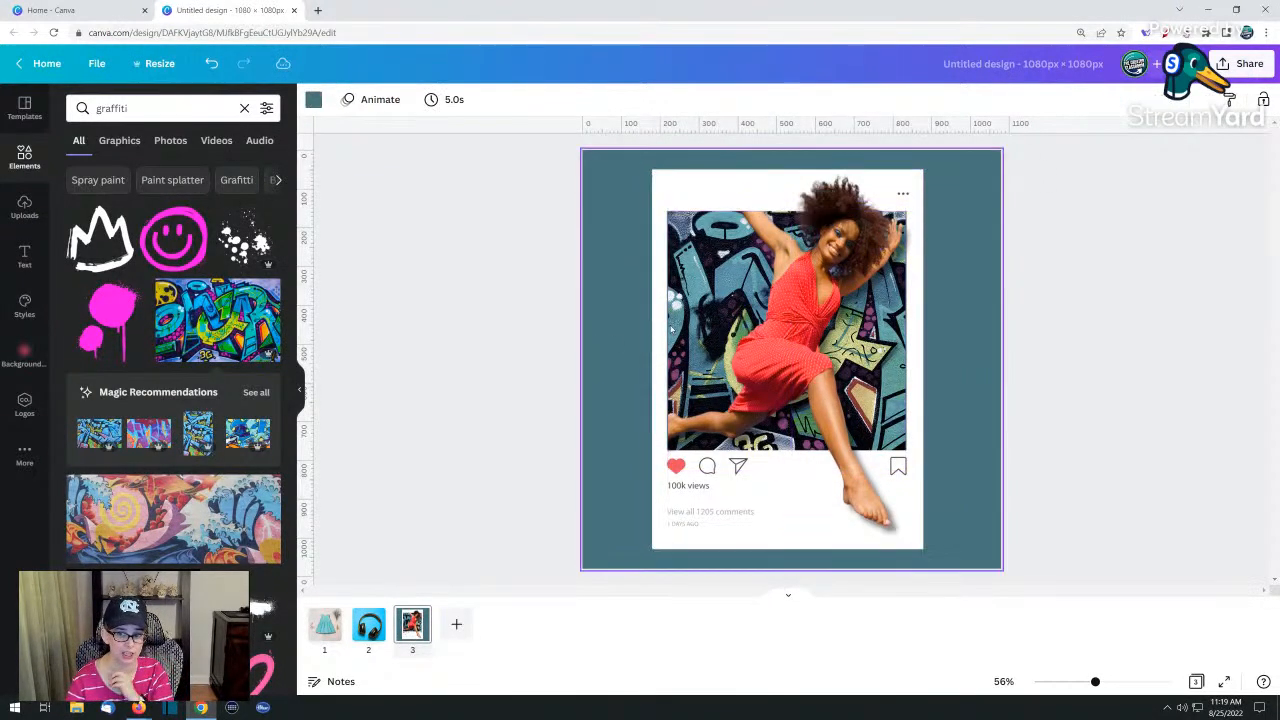
click(835, 197)
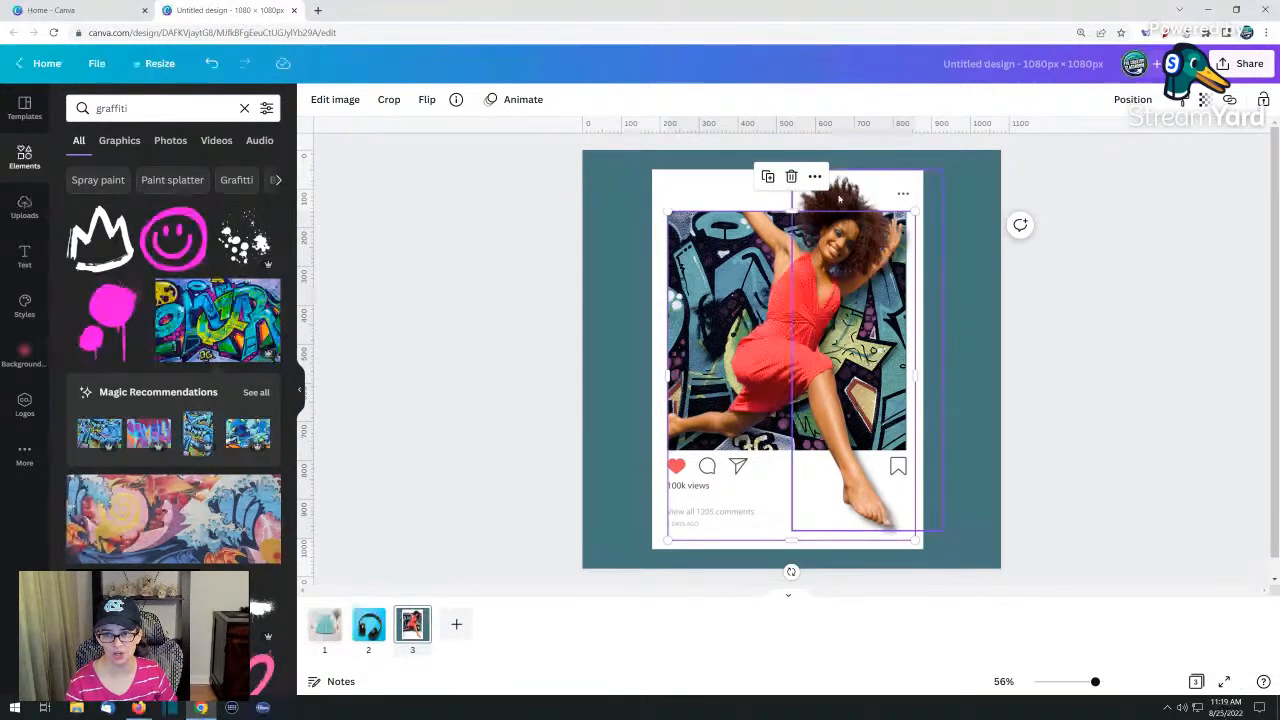
click(563, 296)
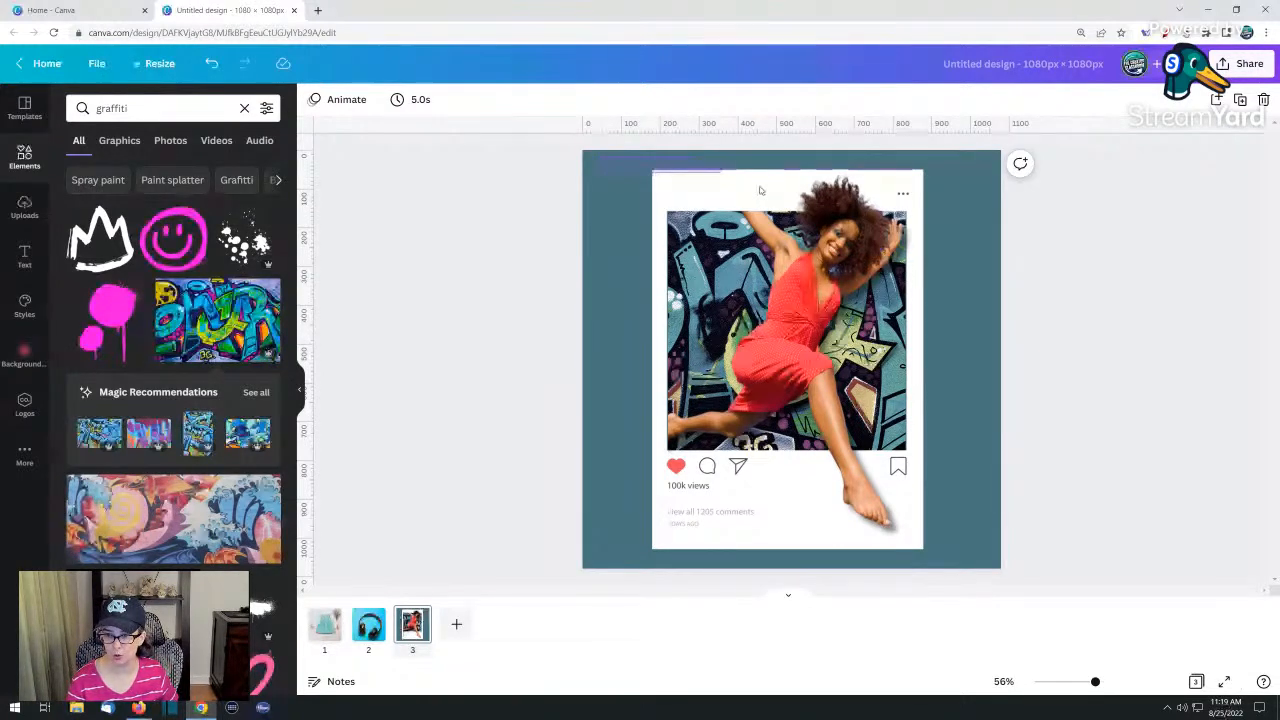
Select every element on page 3 and download only that selection as a PNG with a transparent background
key(ctrl+a)
right_click(803, 388)
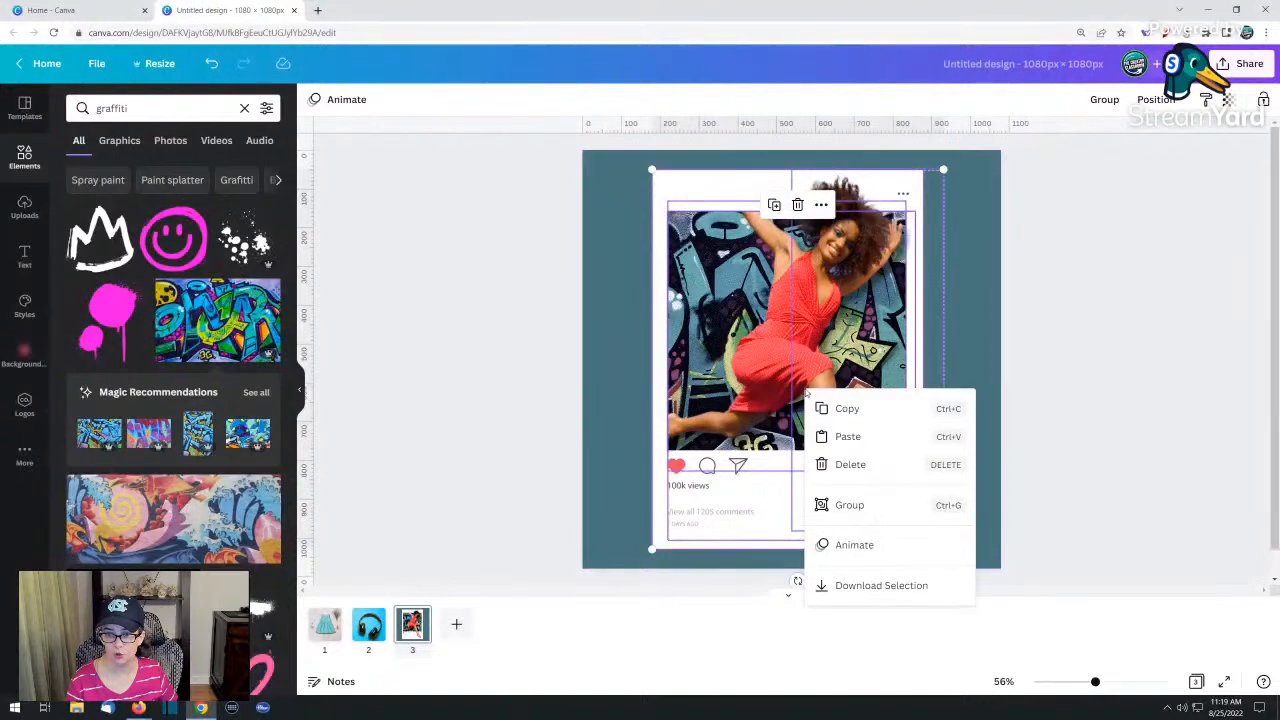
click(866, 587)
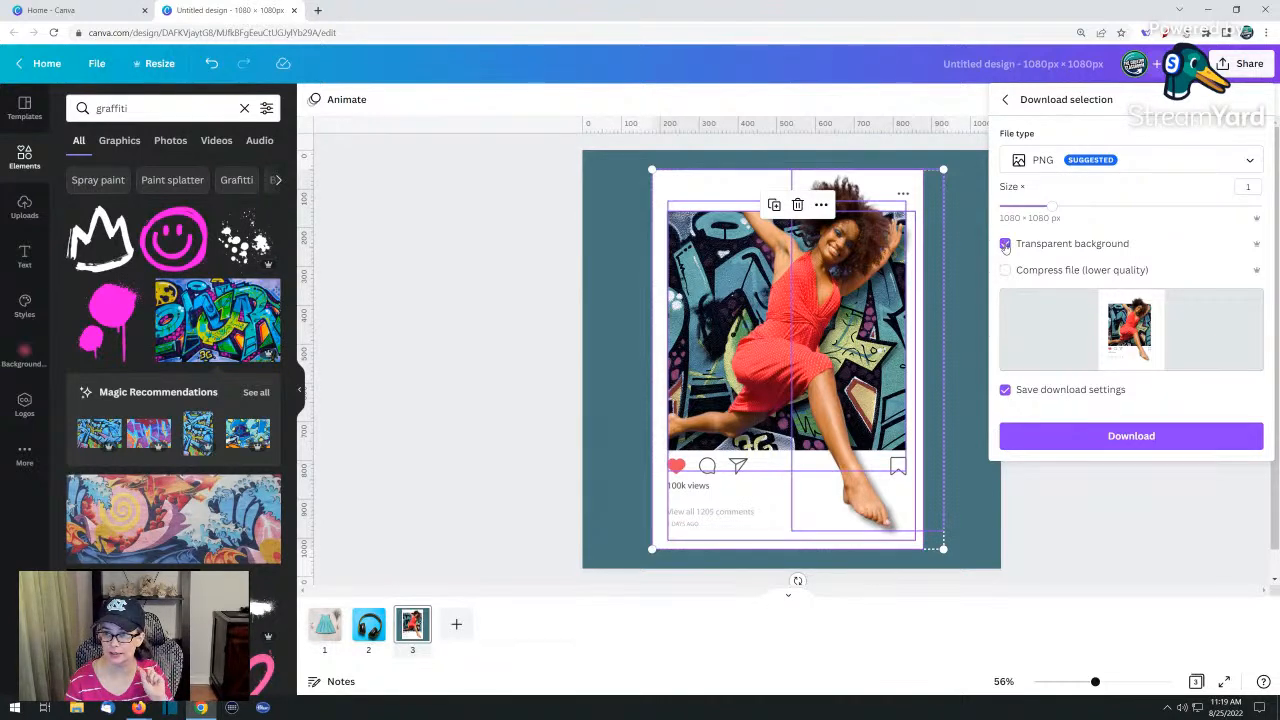
click(1122, 442)
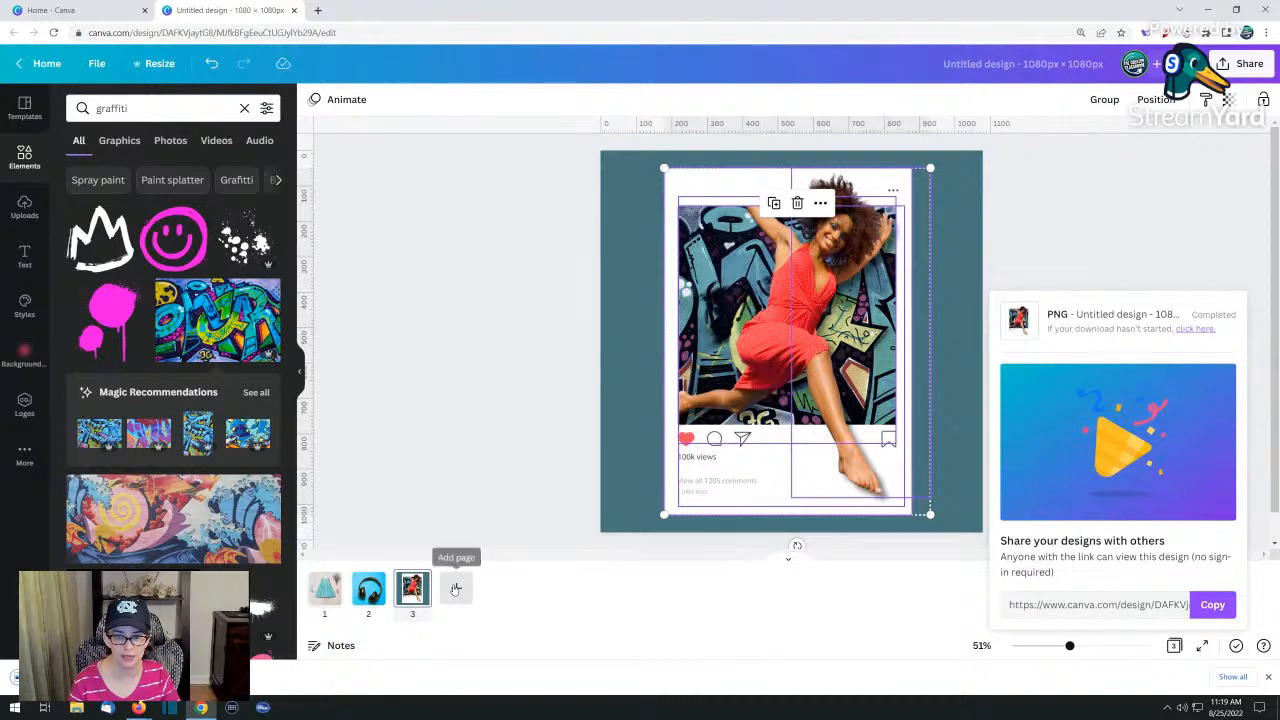
Add a fourth page, upload the downloaded Untitled design (3).png, and place it on that page
click(456, 588)
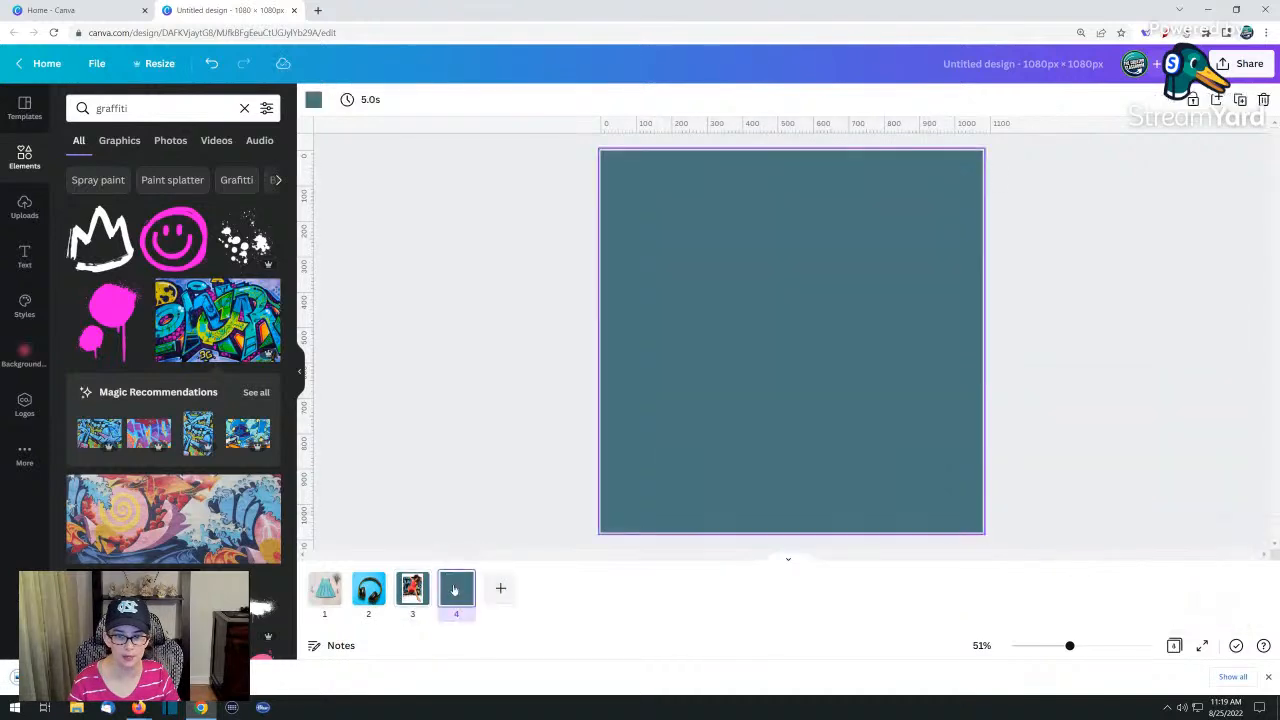
click(22, 208)
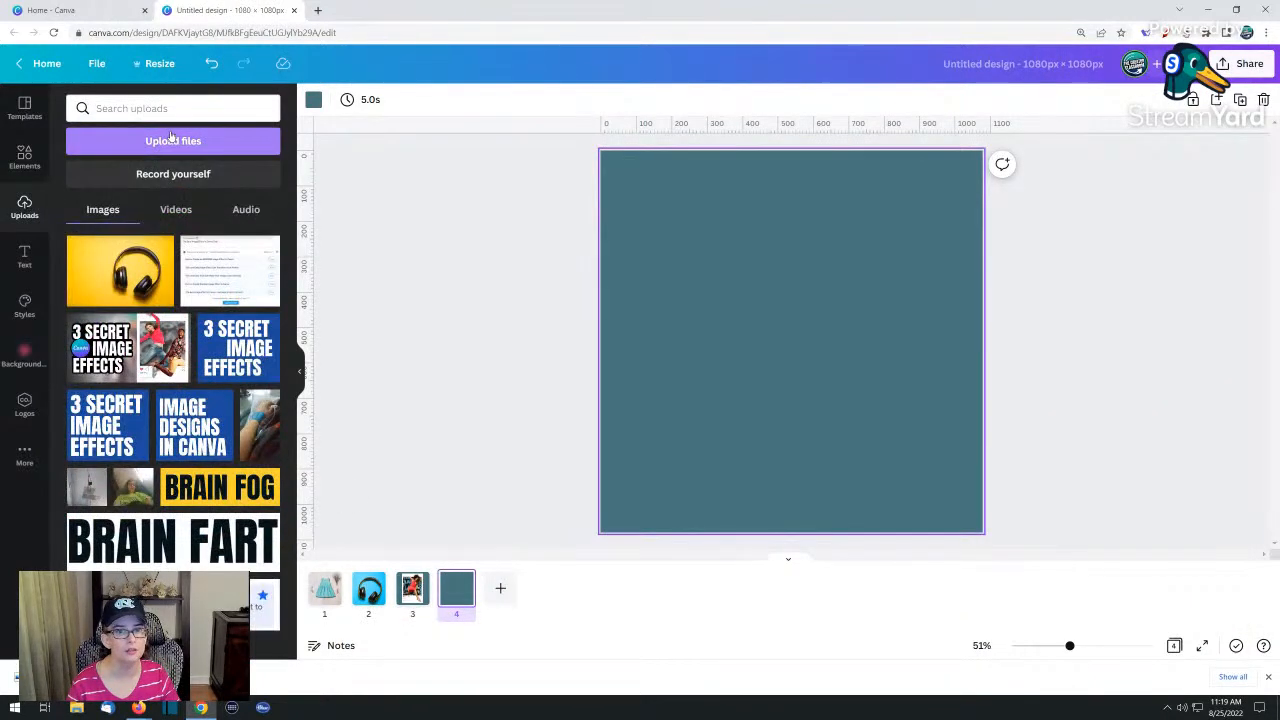
click(173, 140)
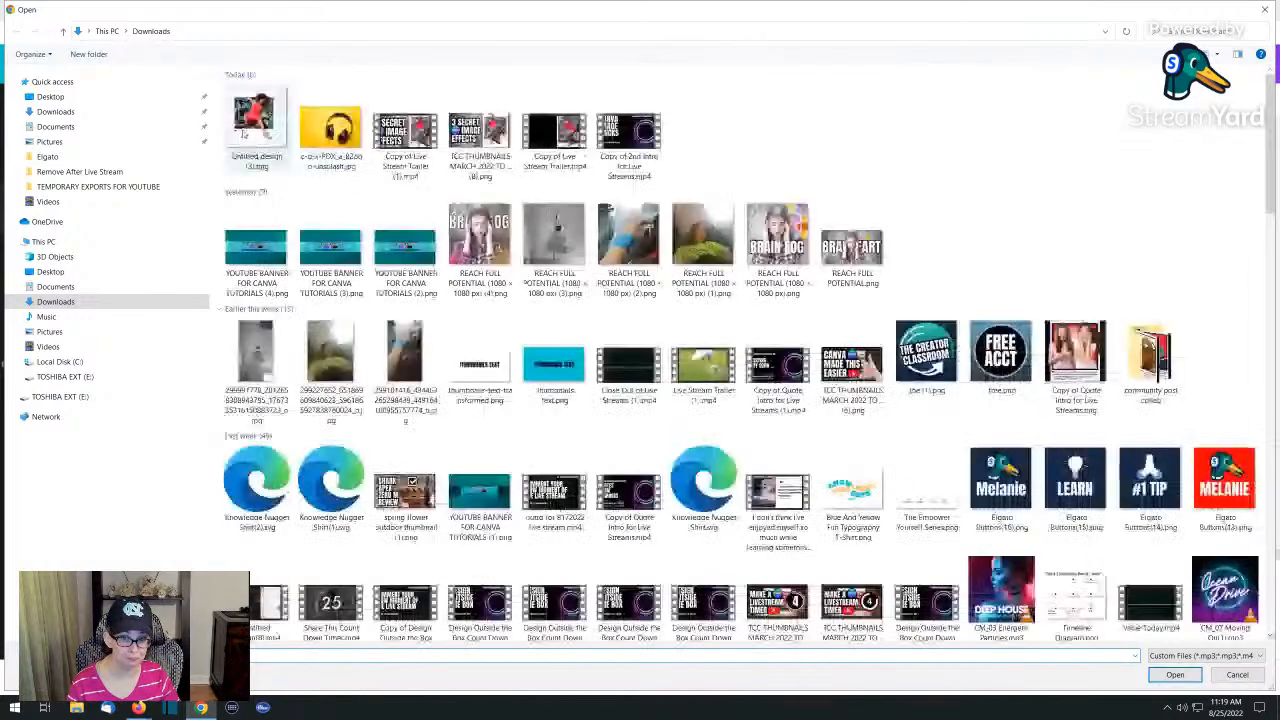
double_click(242, 135)
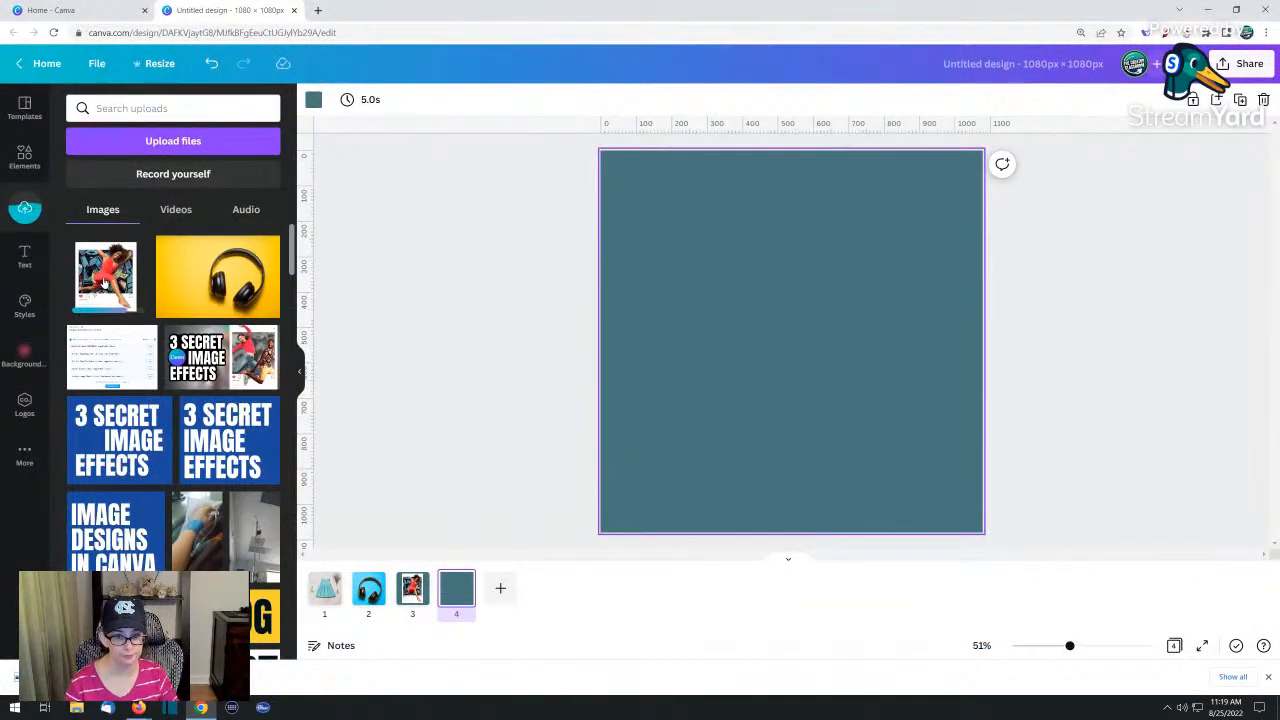
click(105, 284)
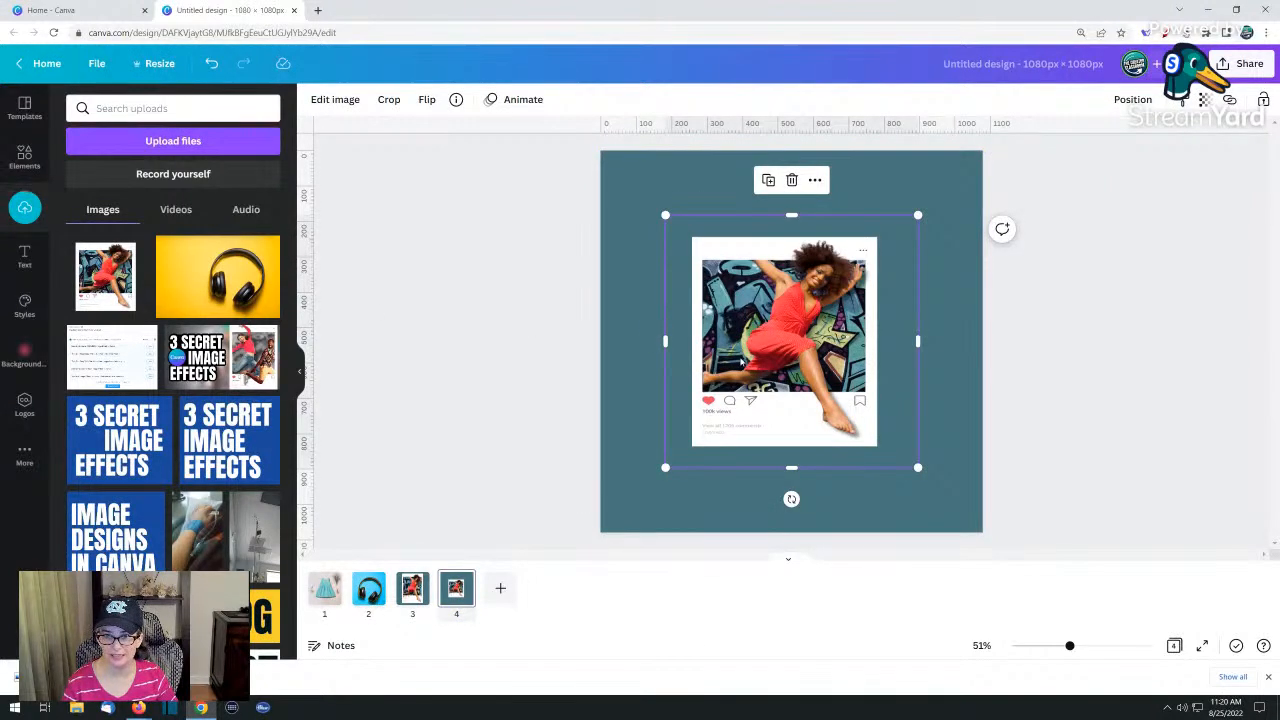
Move the placed pop-out image on page 4 about 75 px to the left
click(606, 264)
click(725, 323)
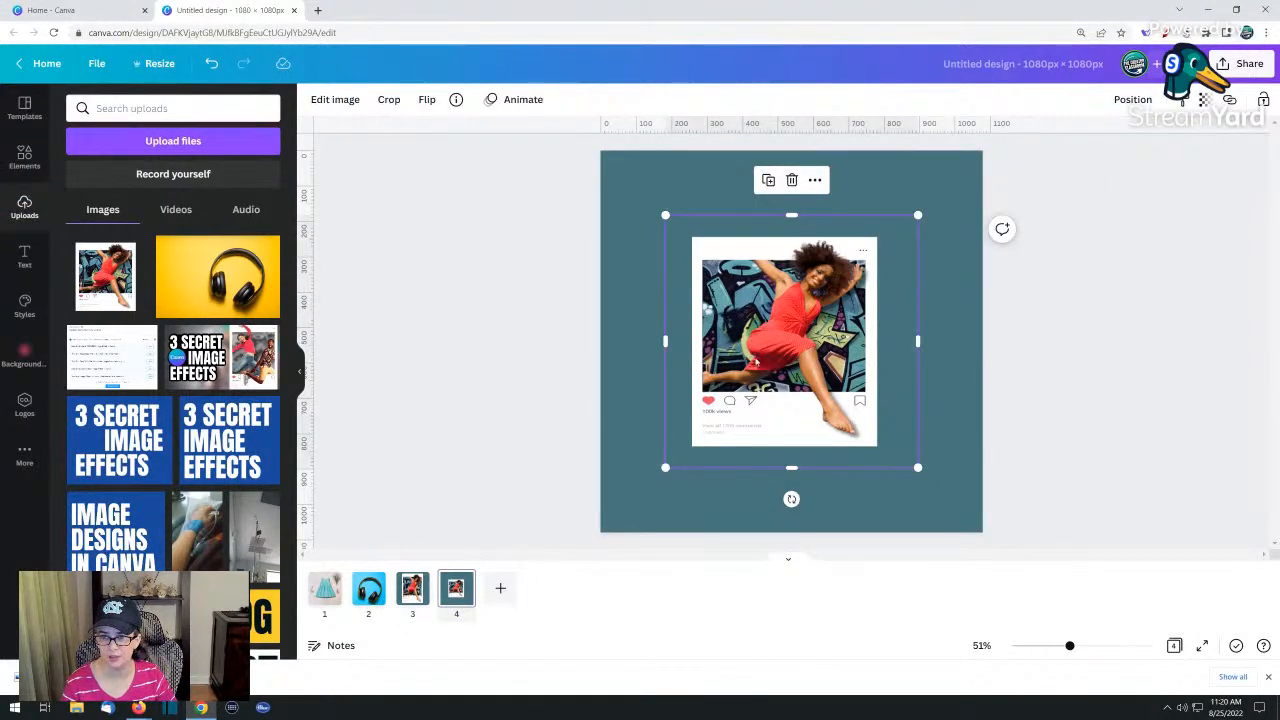
mouse_move(781, 407)
mouse_down()
mouse_move(730, 374)
mouse_move(743, 371)
mouse_move(761, 402)
mouse_up()
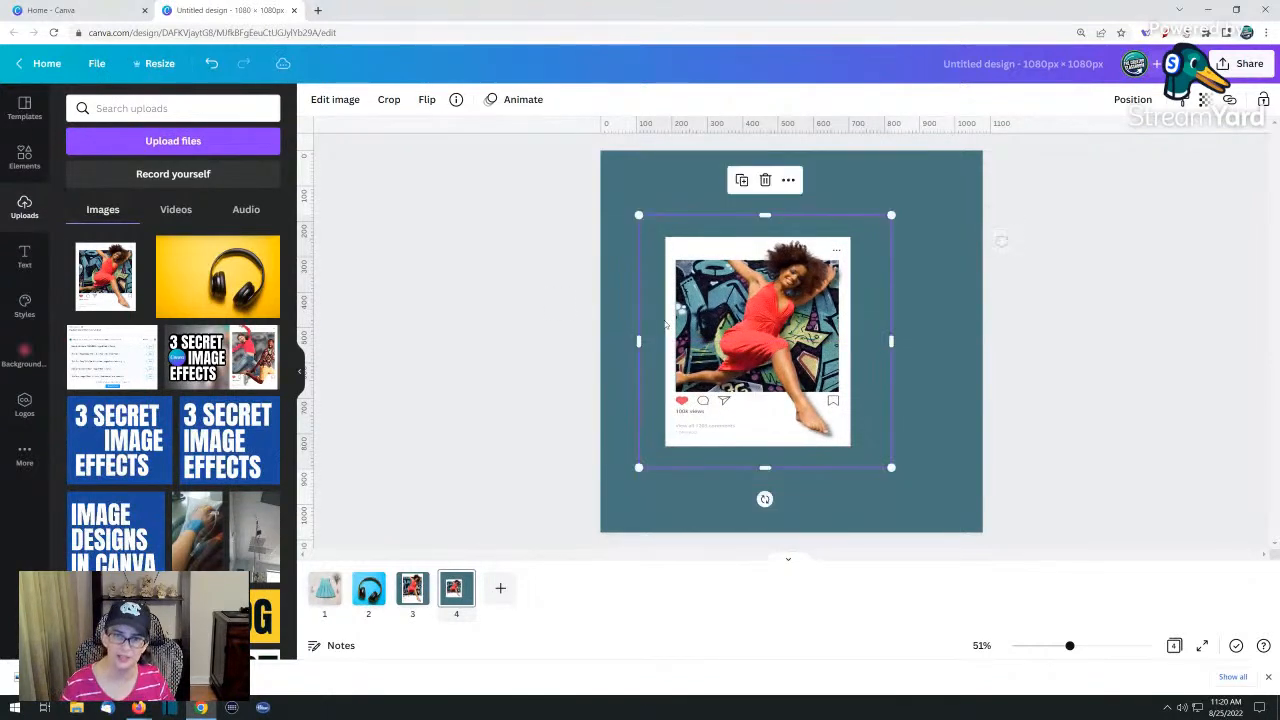
Download only page 3 as a PNG with a transparent background
click(412, 589)
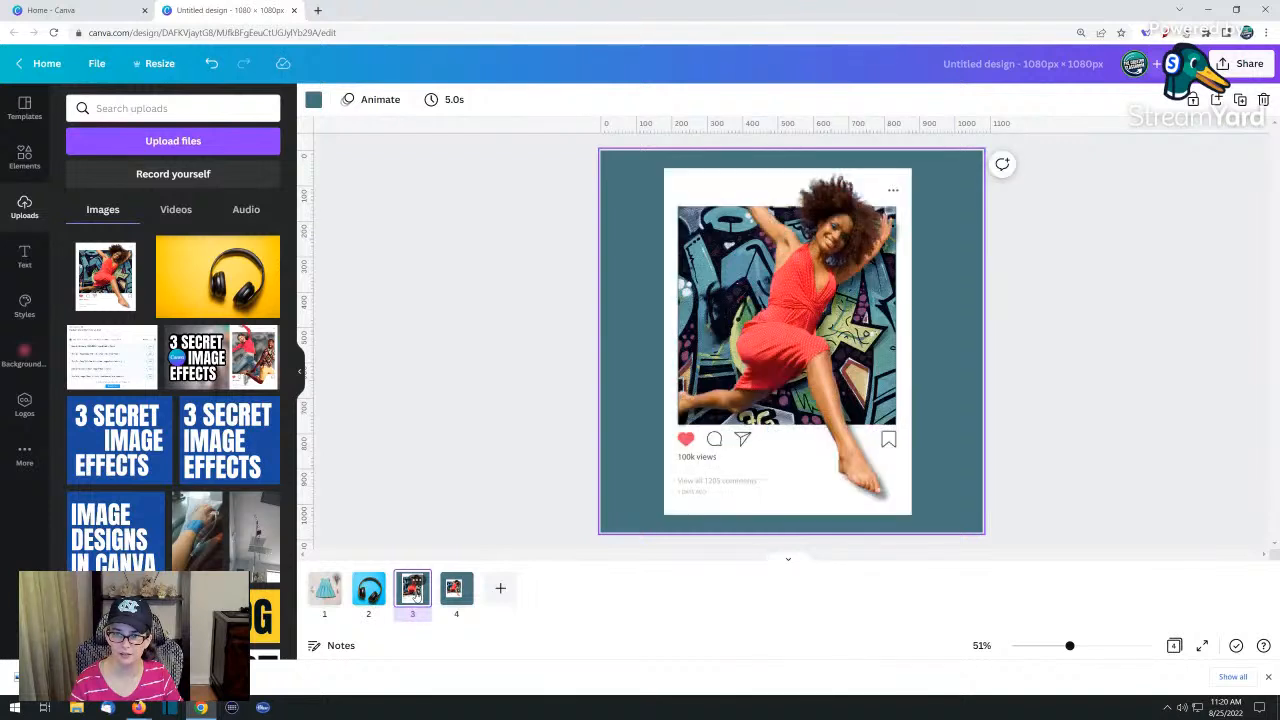
click(1222, 64)
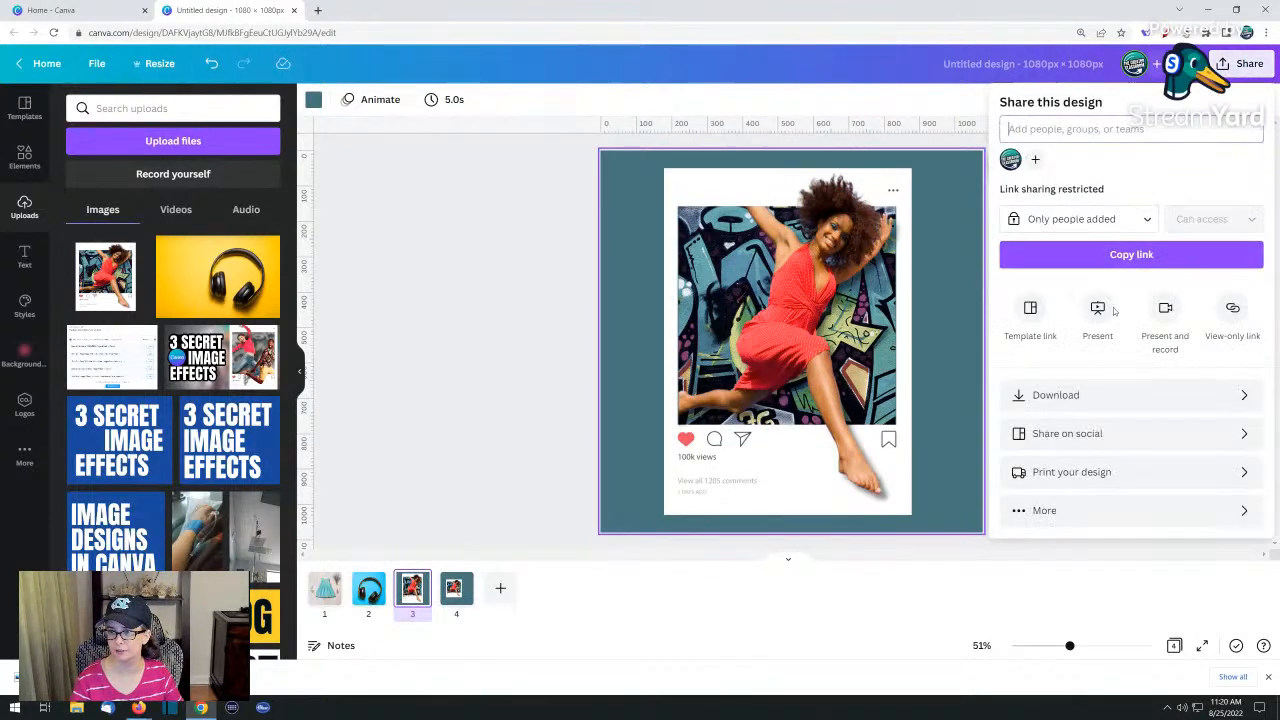
click(1080, 396)
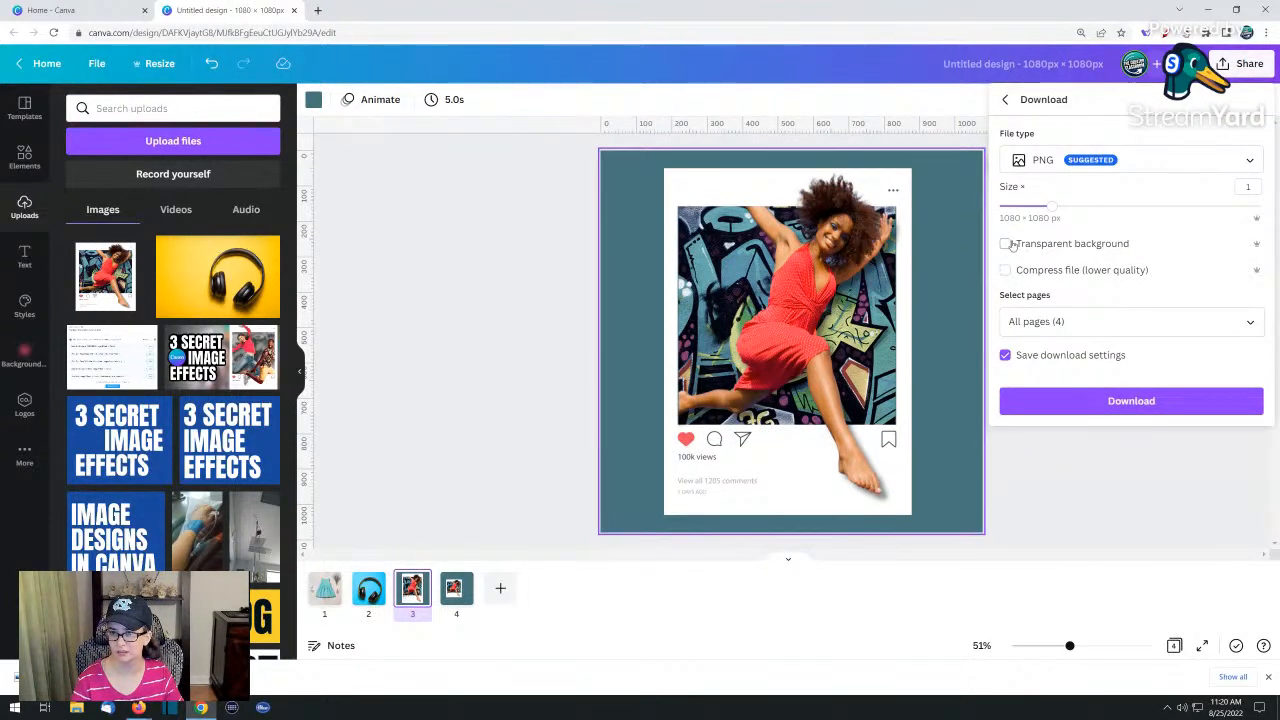
click(1046, 322)
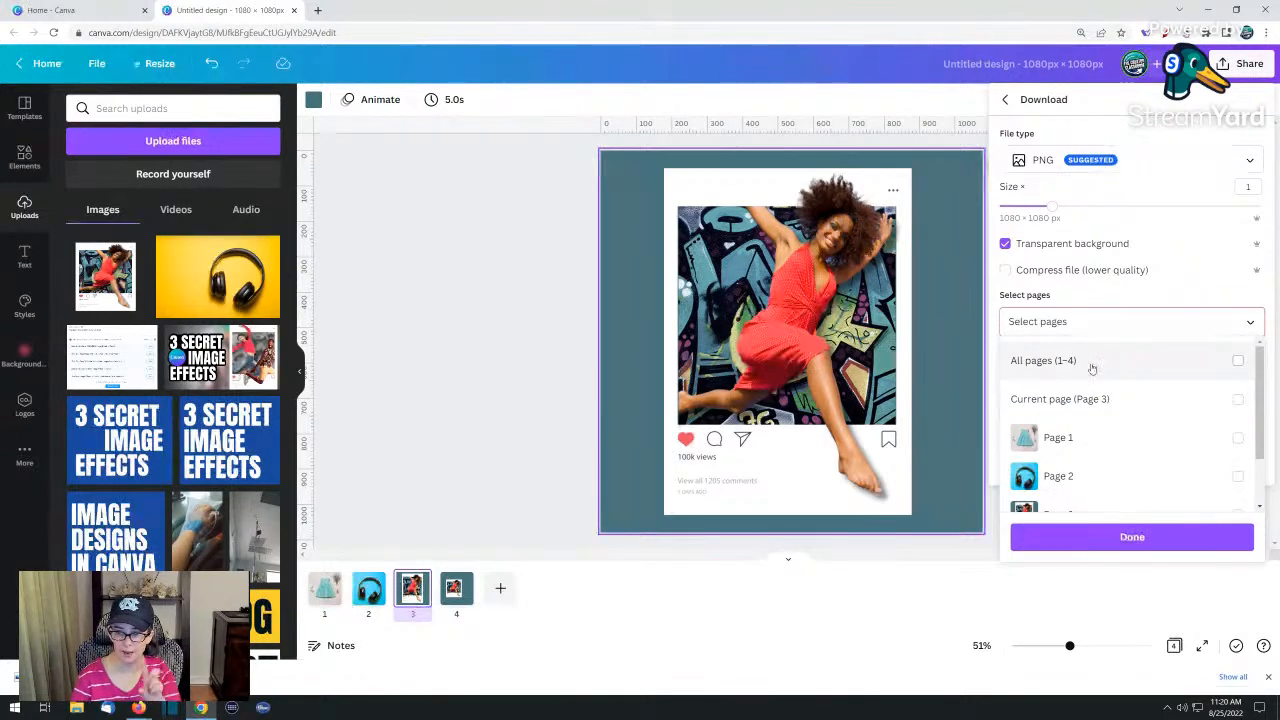
scroll(1103, 440, down, 1)
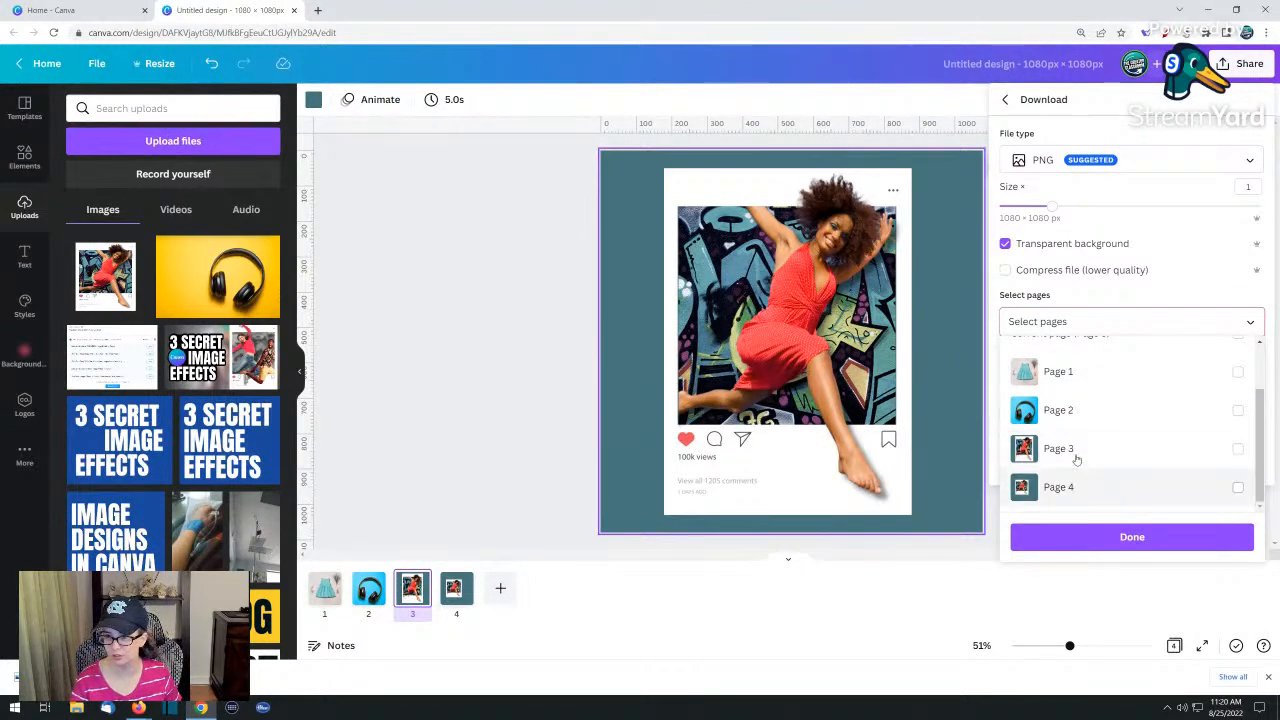
click(1078, 452)
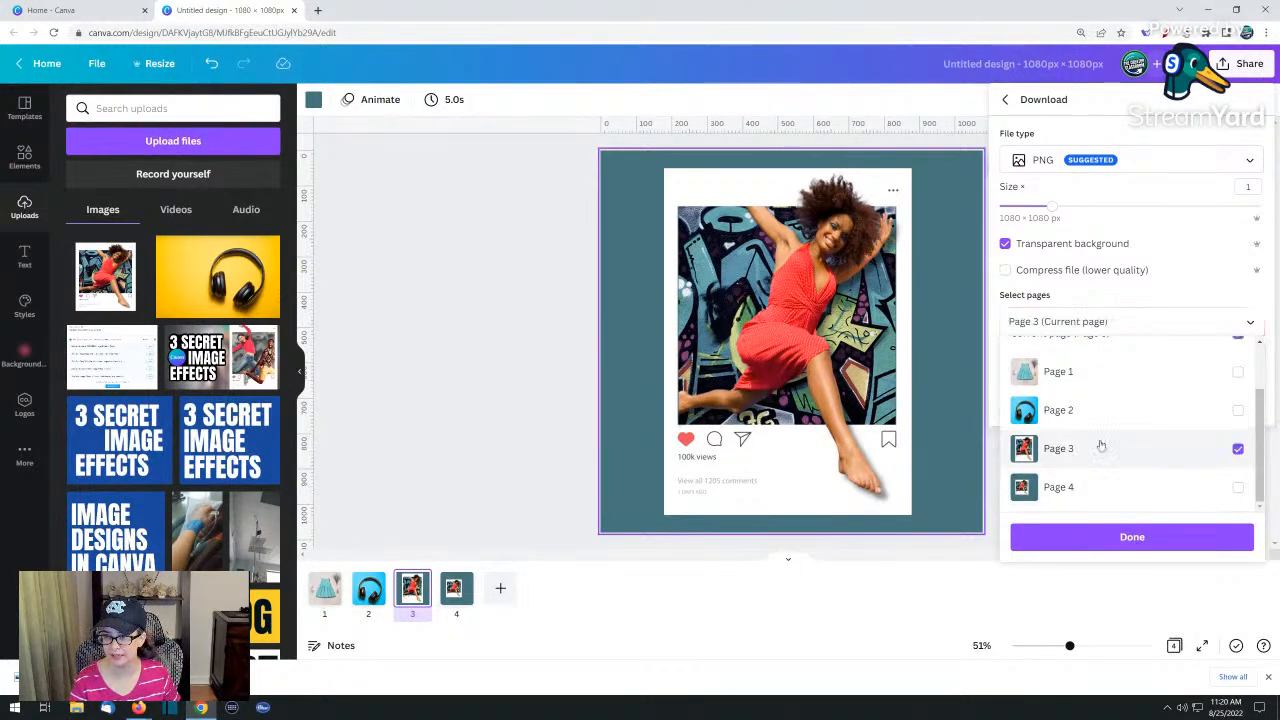
click(1120, 293)
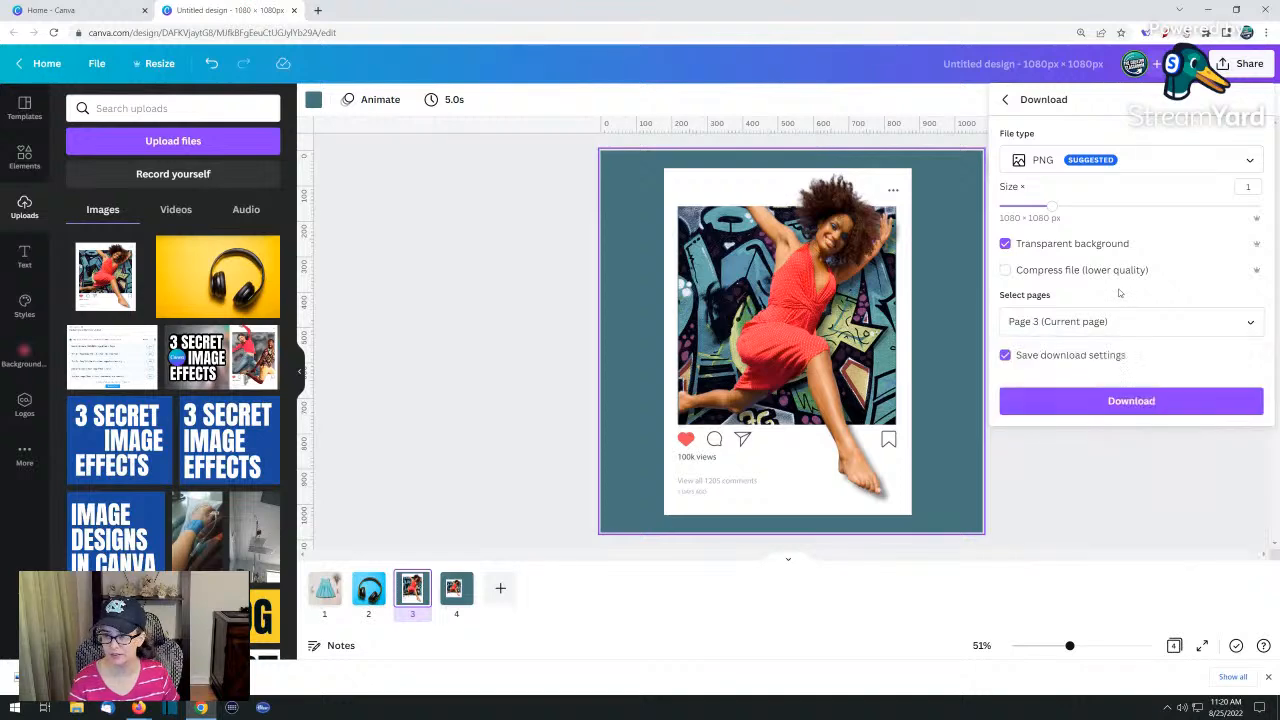
click(1060, 398)
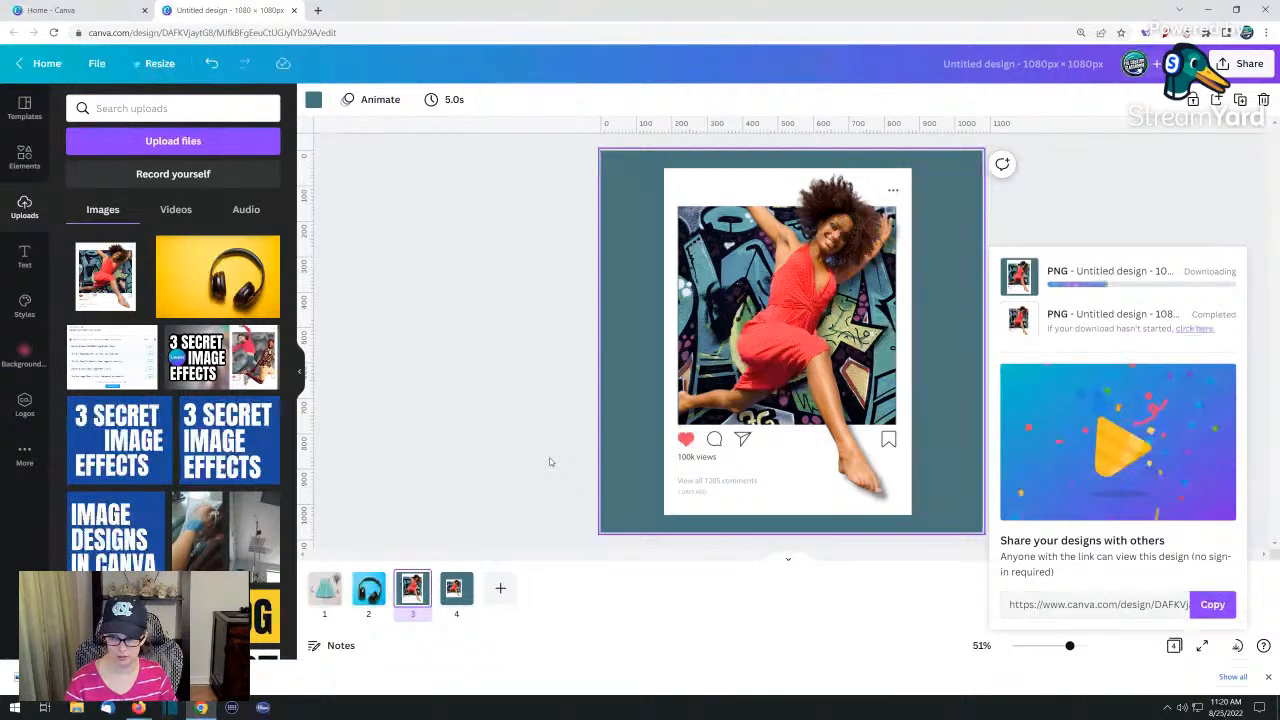
Add a fifth page, place the downloaded Untitled design (4).png on it, and compare it with page 4
click(500, 588)
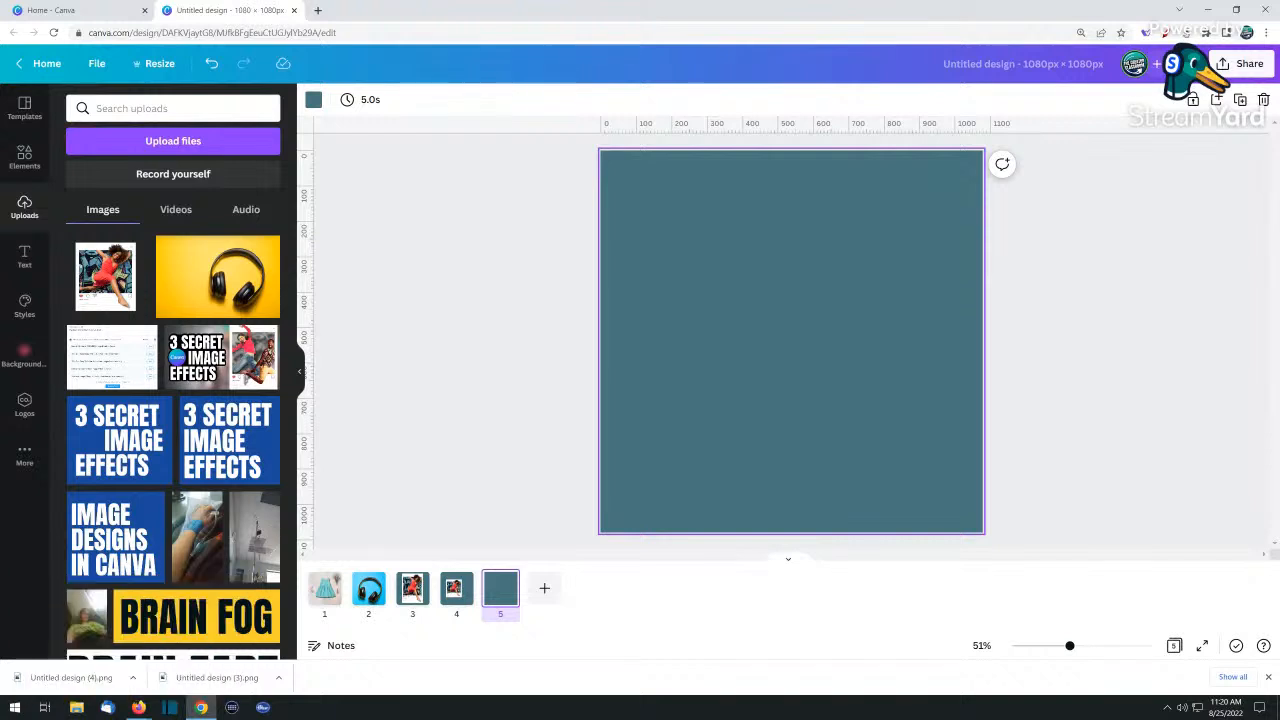
click(55, 682)
drag(66, 672, 799, 309)
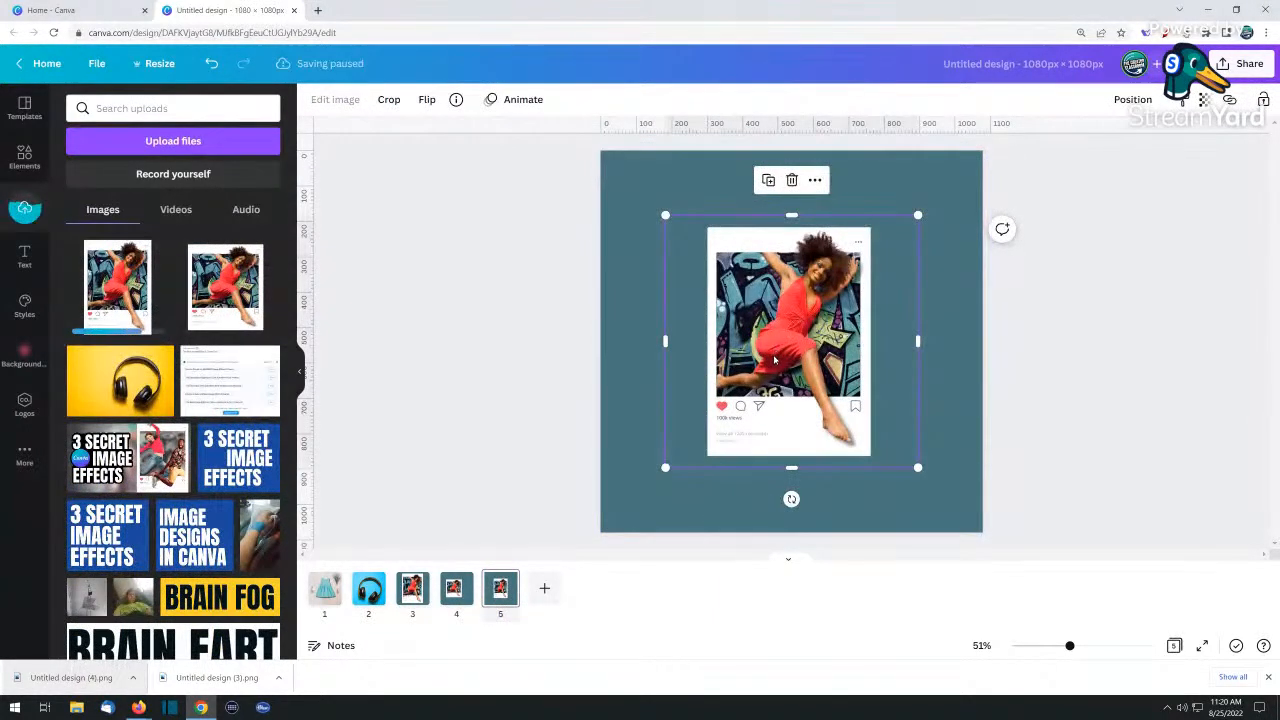
click(458, 590)
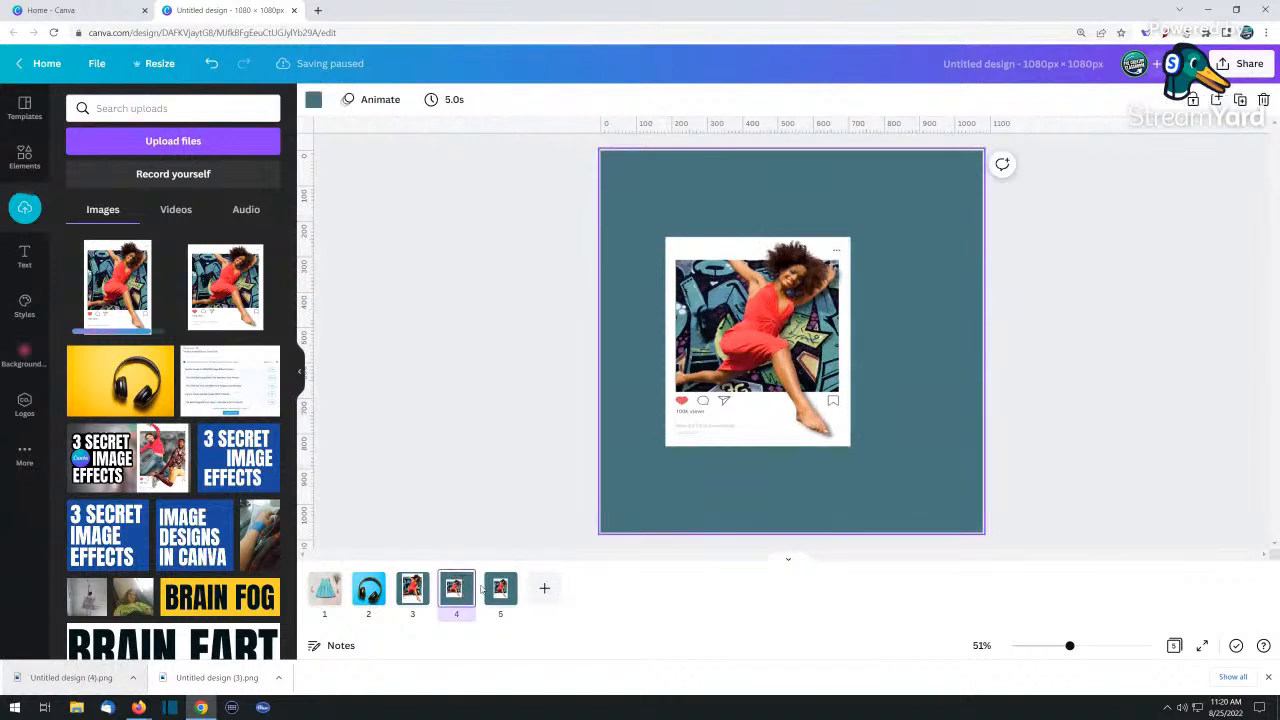
click(502, 588)
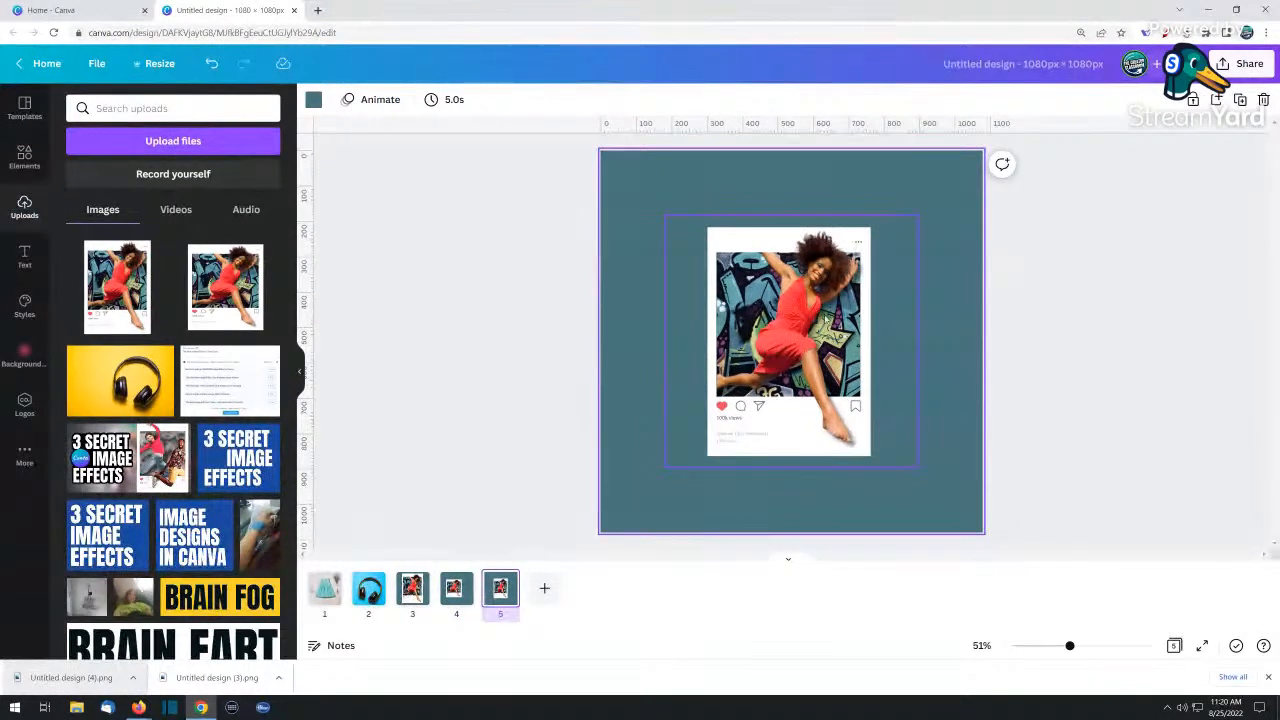
Preview the available photo animations on page 5's pop-out image without applying one
click(806, 328)
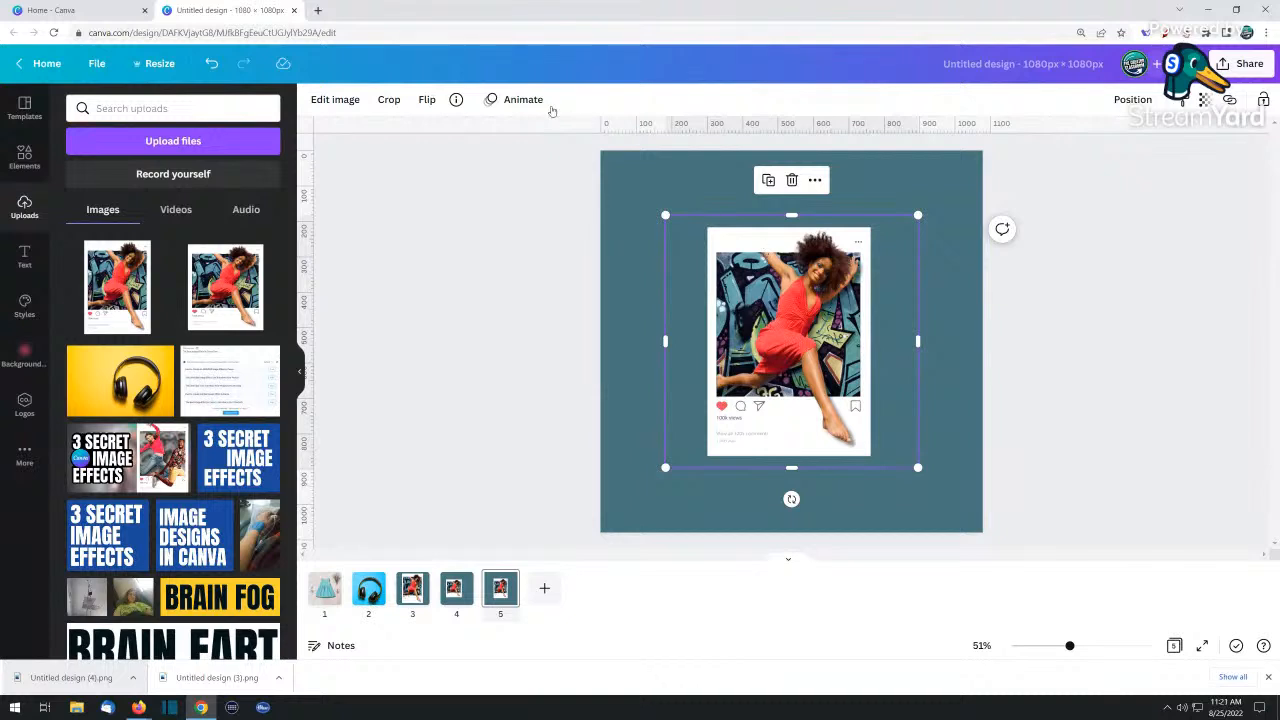
click(515, 99)
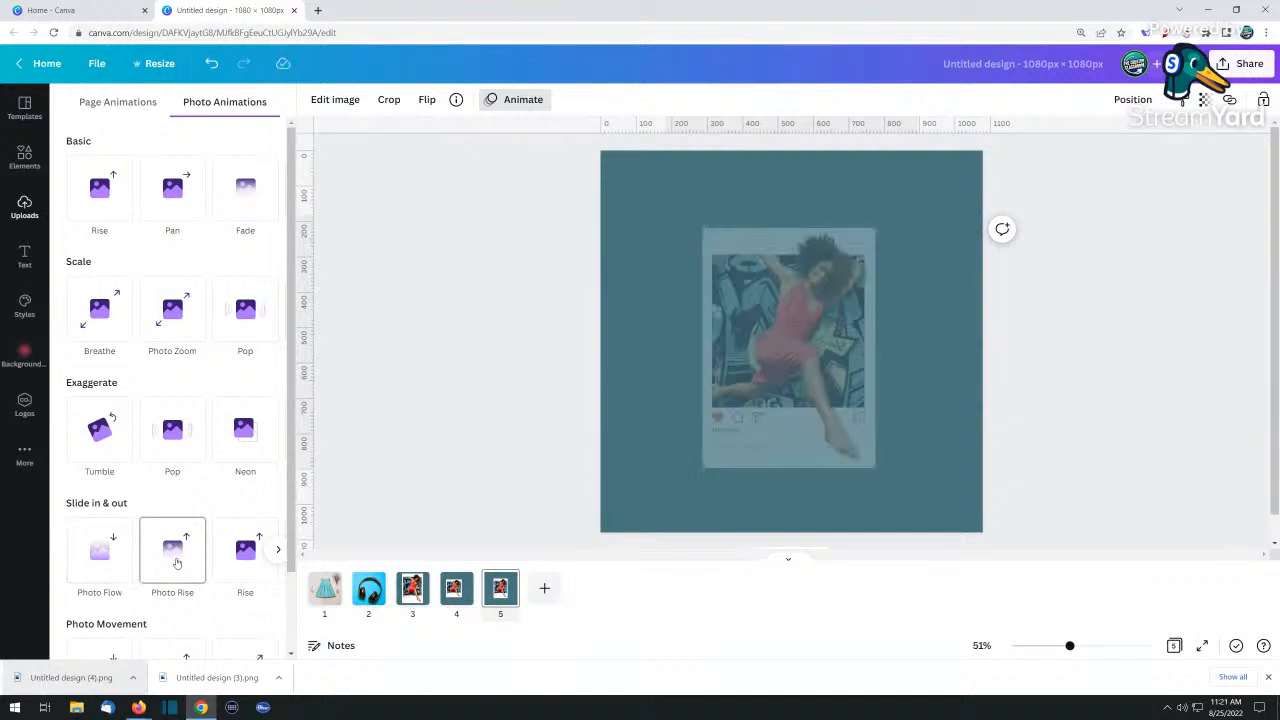
scroll(200, 548, down, 1)
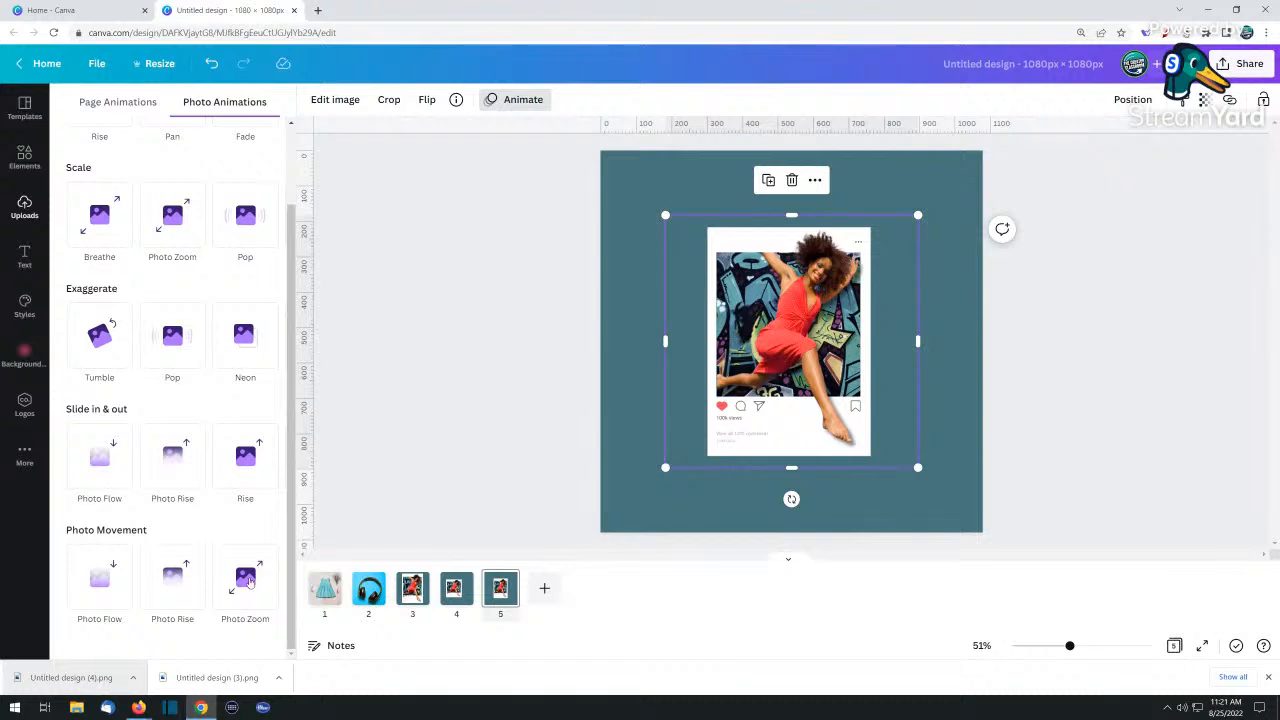
Shift the teal dress cutout on page 1 slightly upward from the original dress beneath it, and return to page 3
right_click(326, 580)
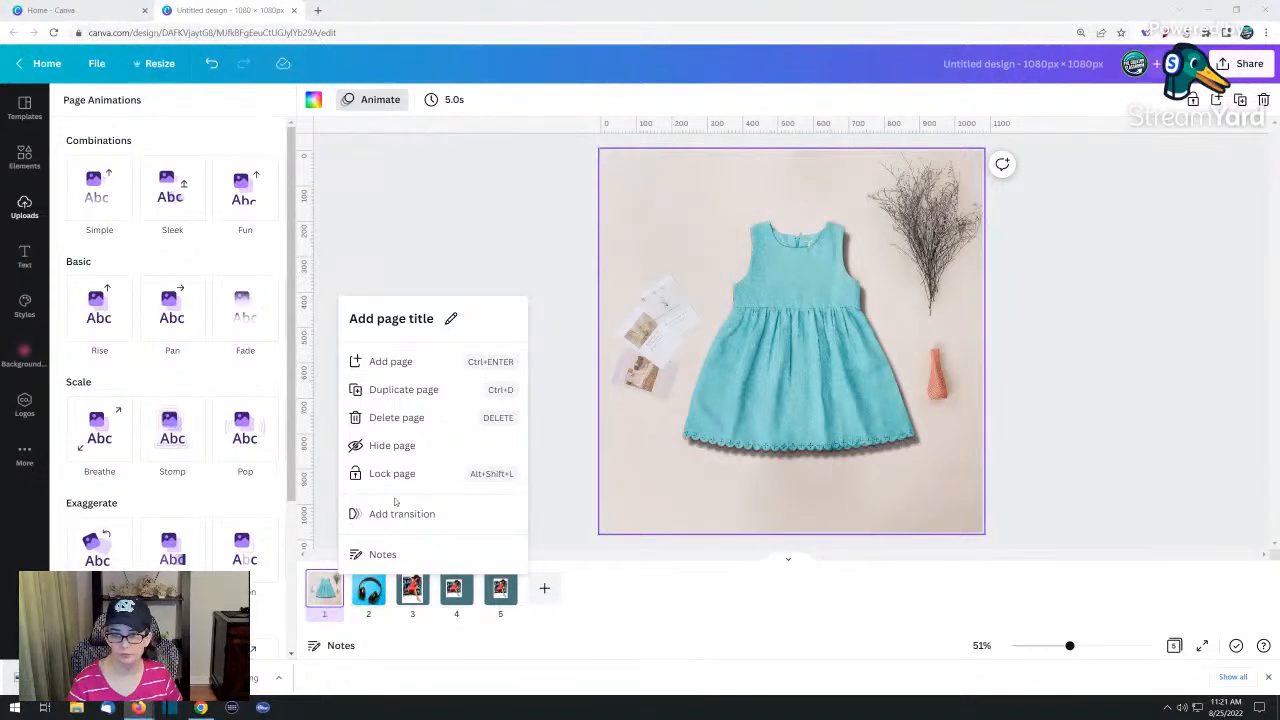
click(571, 365)
click(834, 337)
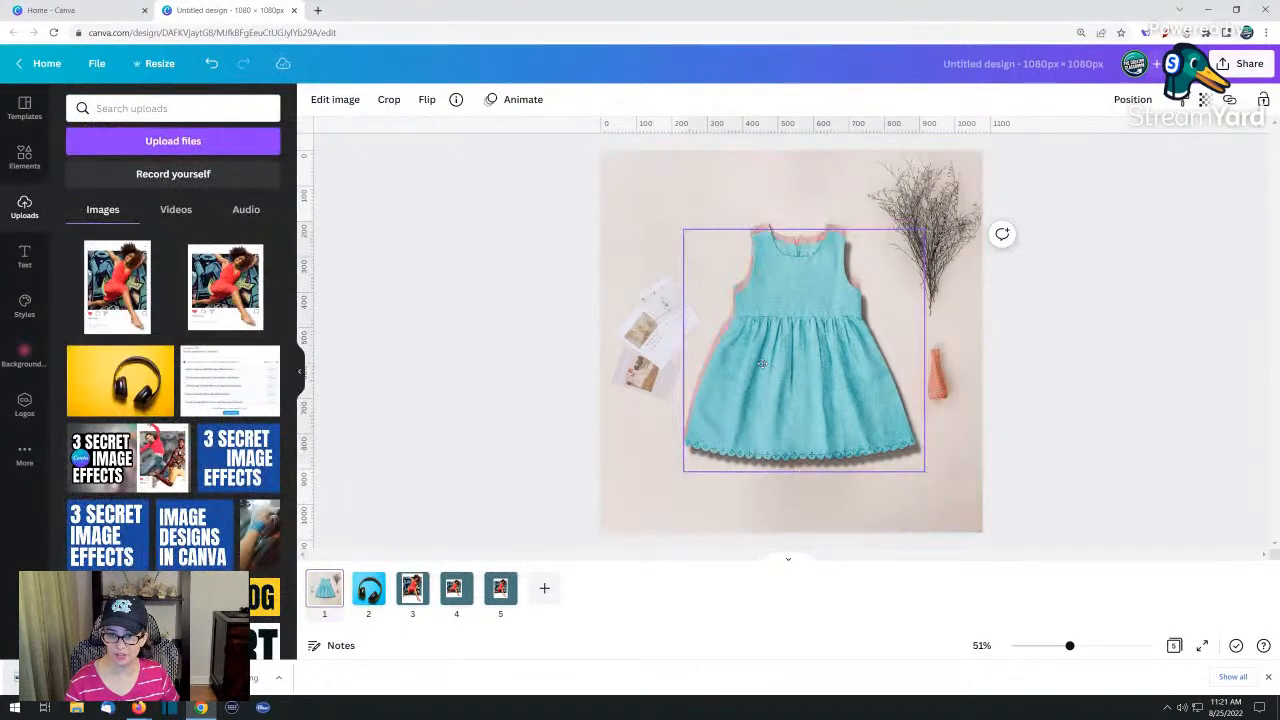
mouse_move(834, 337)
mouse_down()
mouse_move(640, 377)
mouse_move(852, 328)
mouse_move(831, 324)
mouse_up()
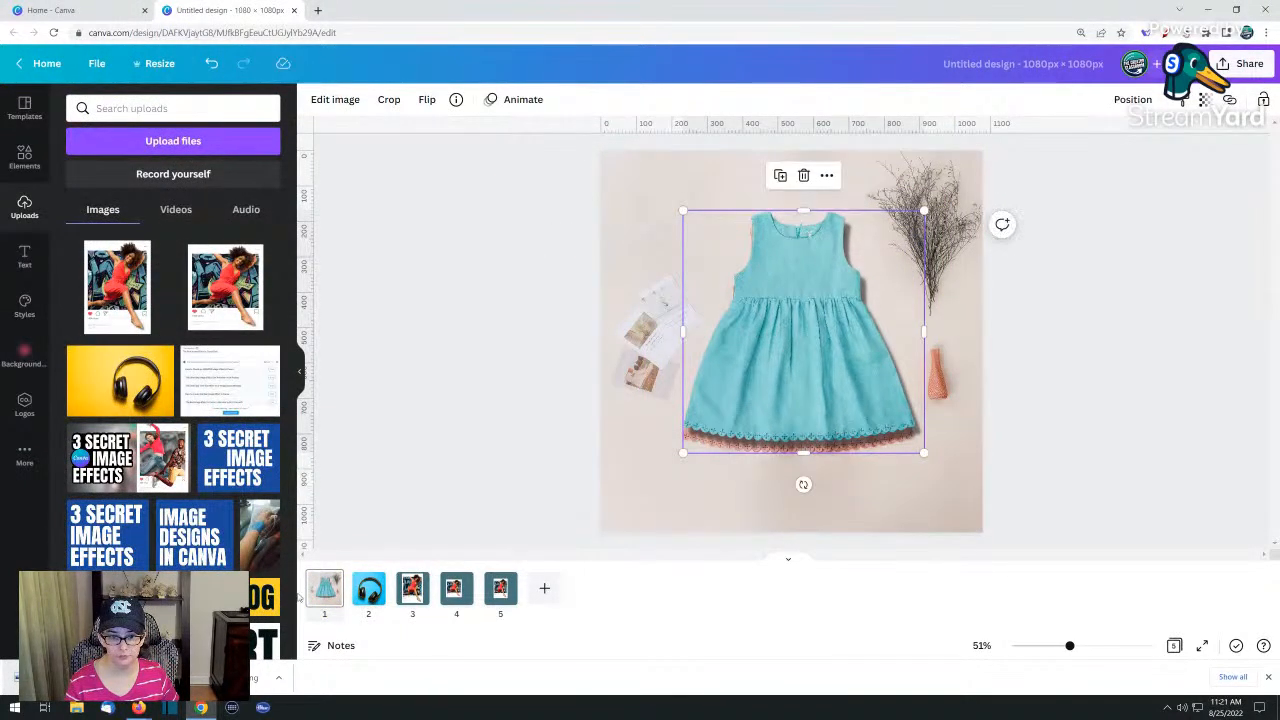
click(412, 588)
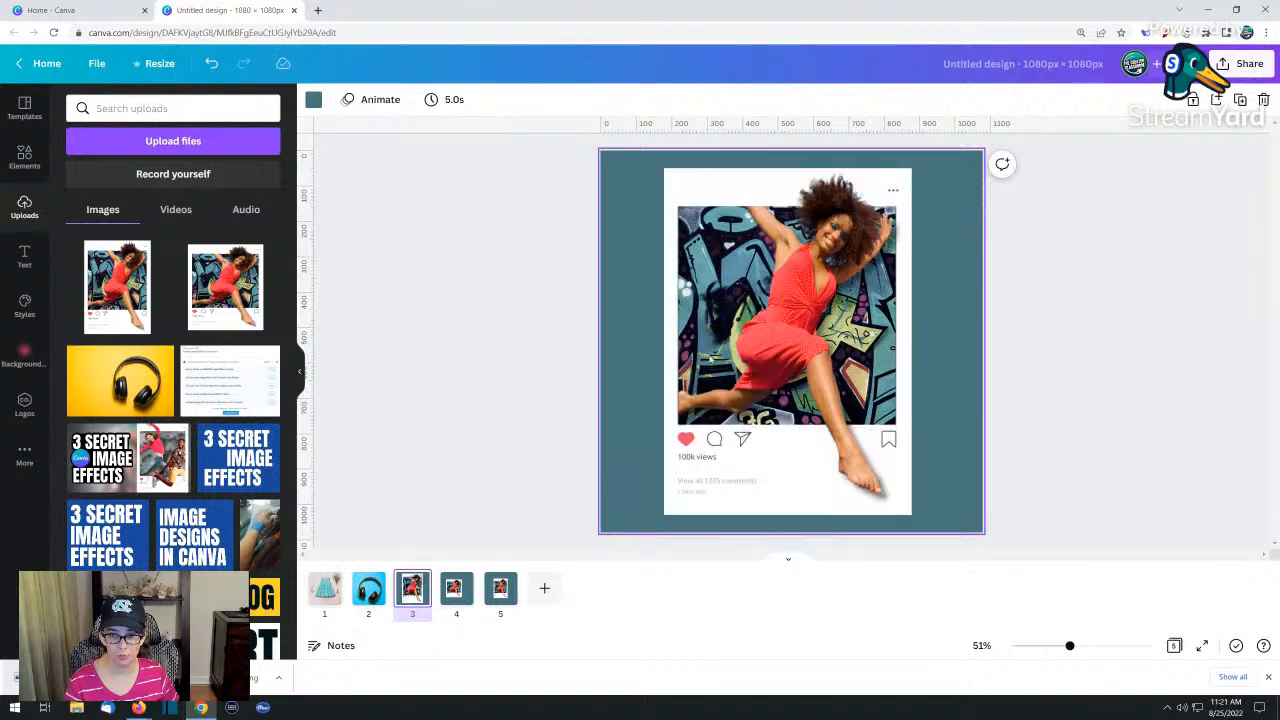
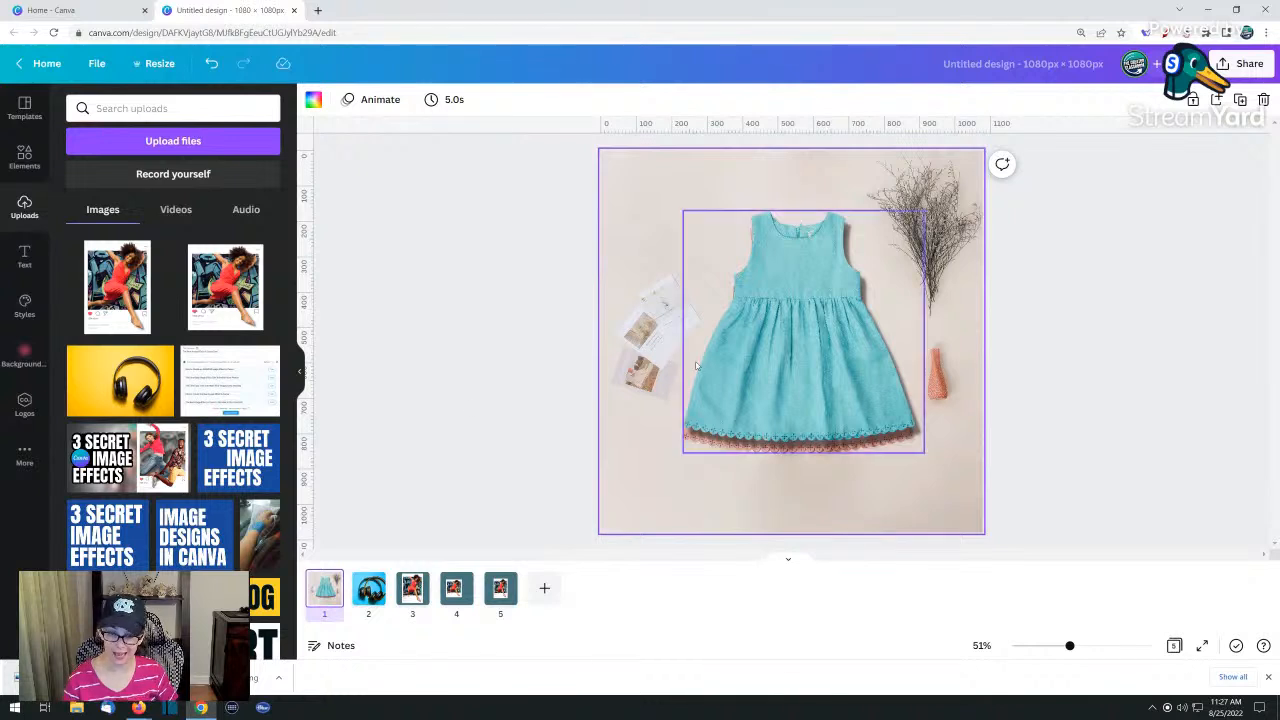
Move the teal dress cutout on page 1 off the original dress and back over it so it covers it
mouse_move(788, 389)
mouse_down()
mouse_move(817, 393)
mouse_move(797, 410)
mouse_up()
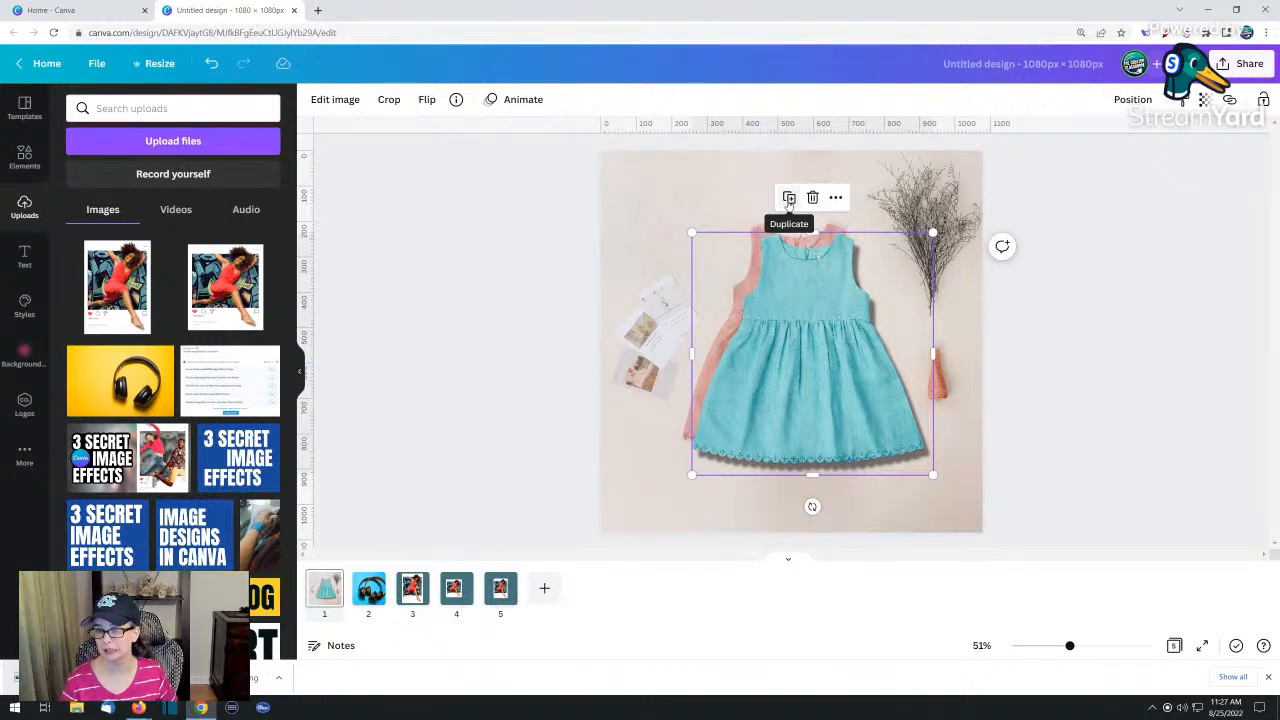
drag(782, 292, 768, 278)
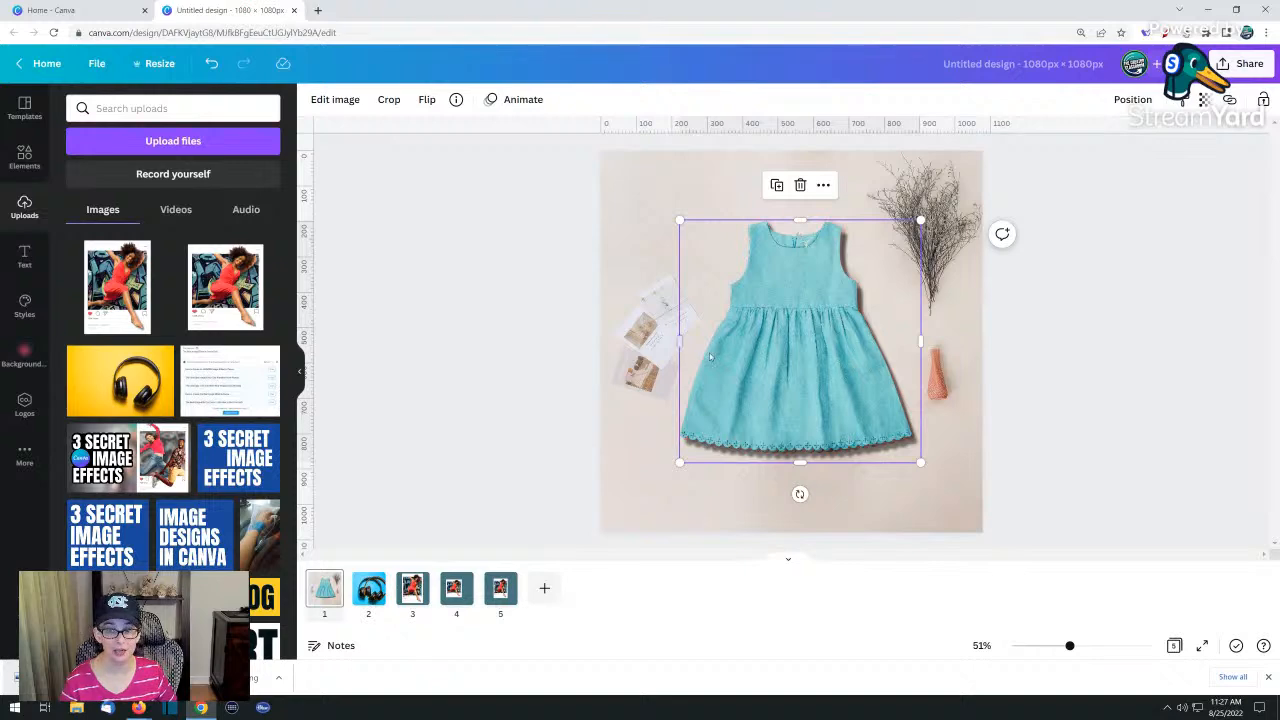
Add a sixth page and browse the graffiti element results for an image
click(544, 588)
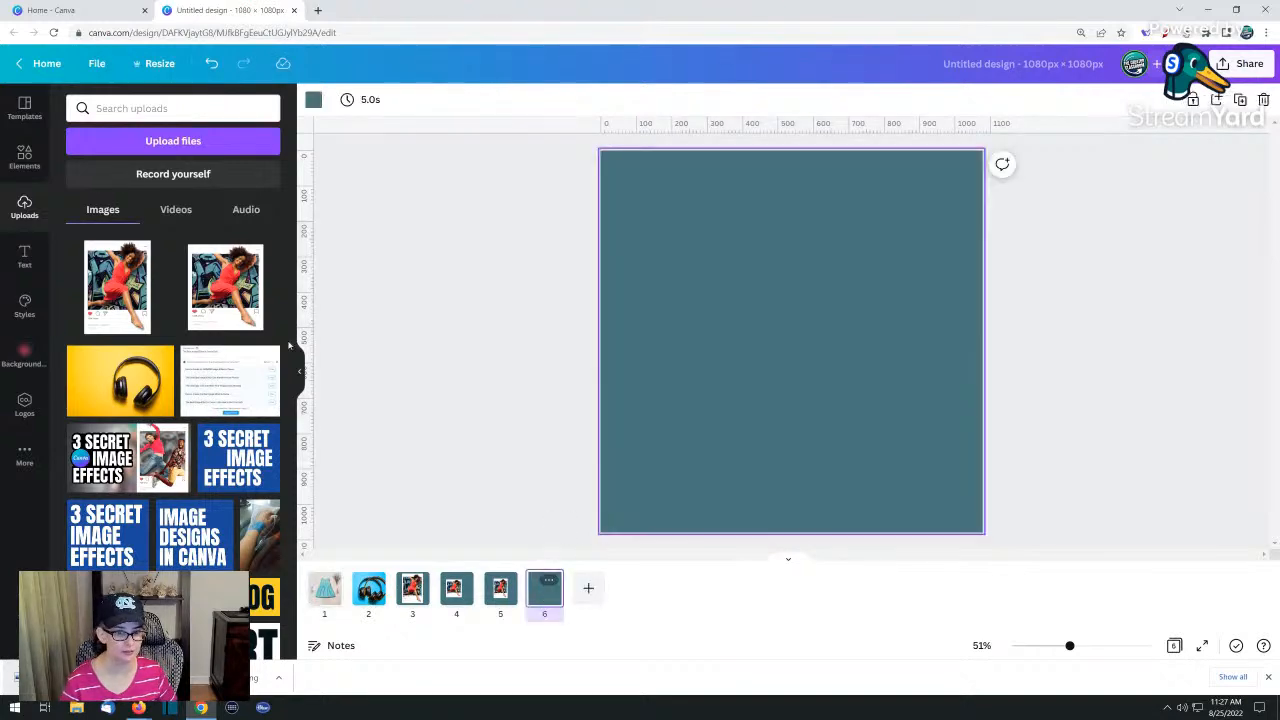
click(25, 158)
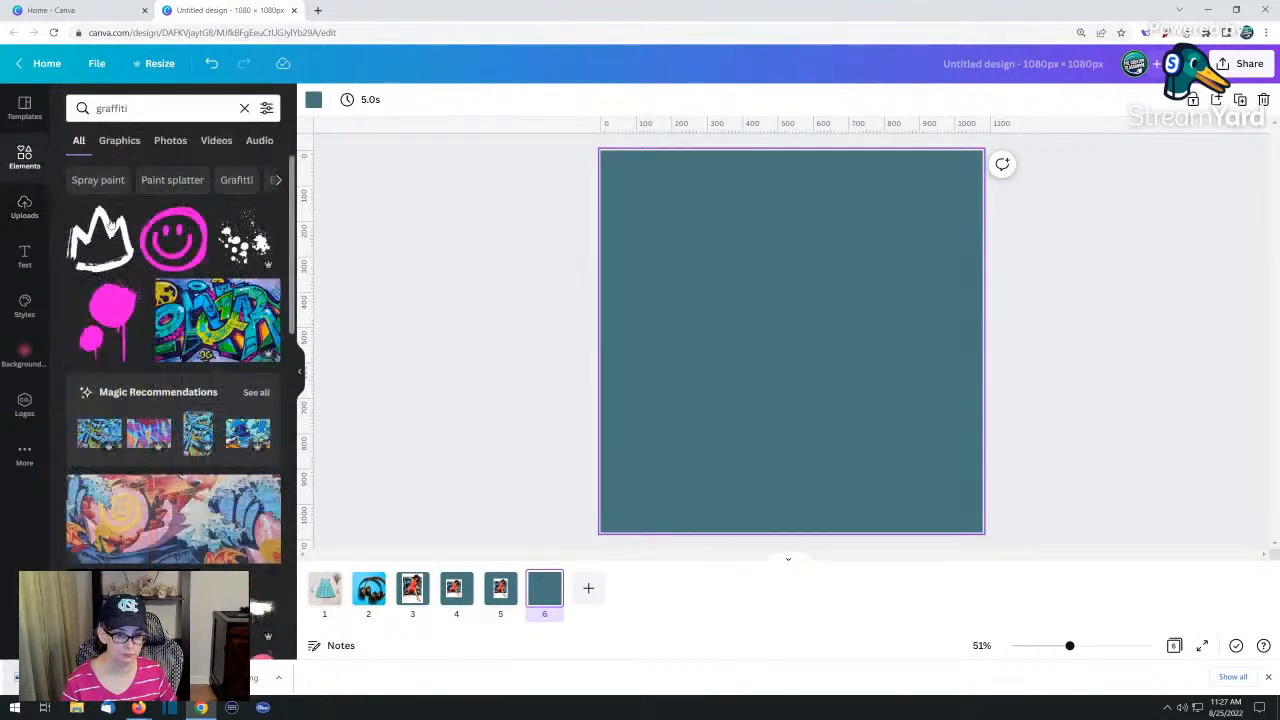
scroll(207, 370, down, 2)
scroll(207, 370, down, 4)
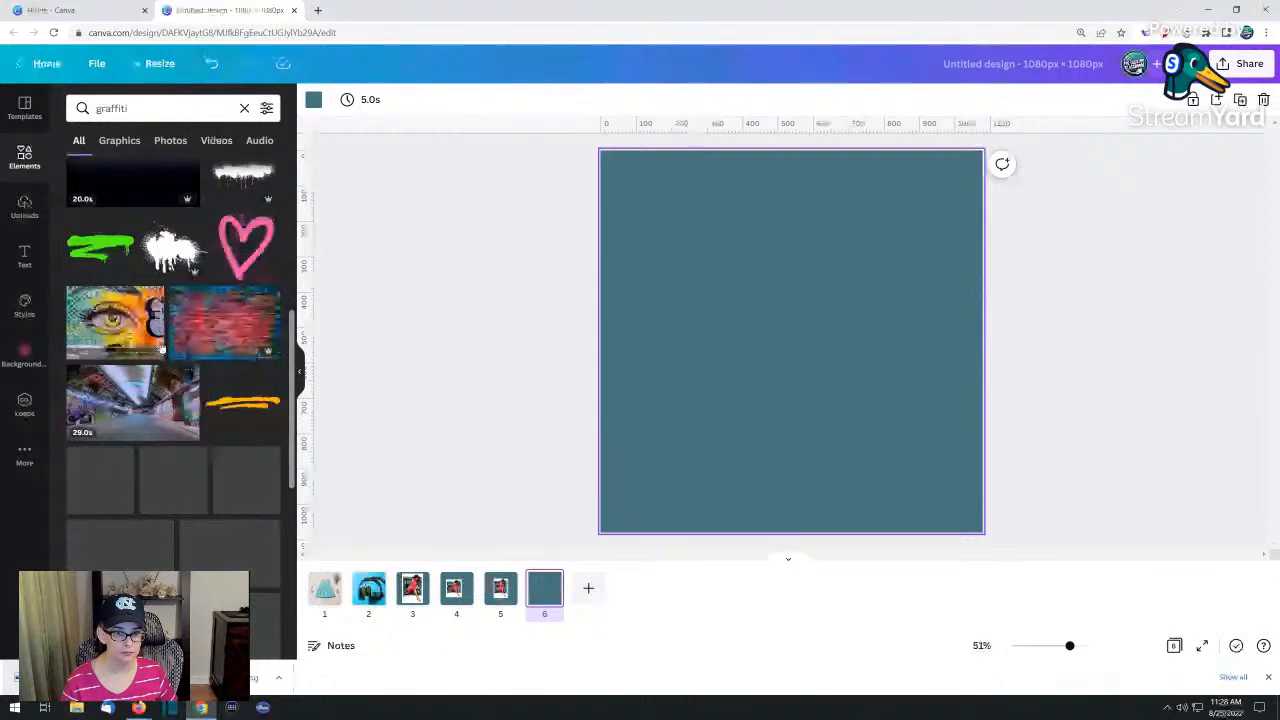
scroll(134, 346, down, 6)
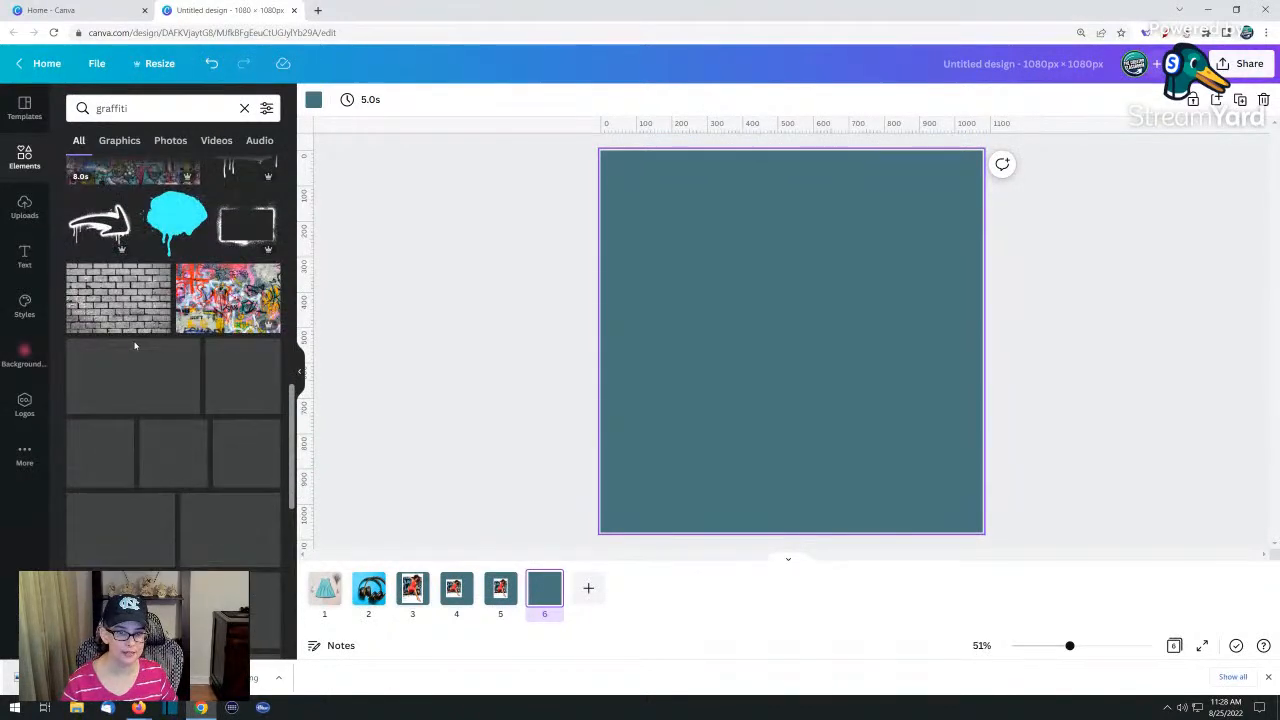
scroll(156, 351, down, 5)
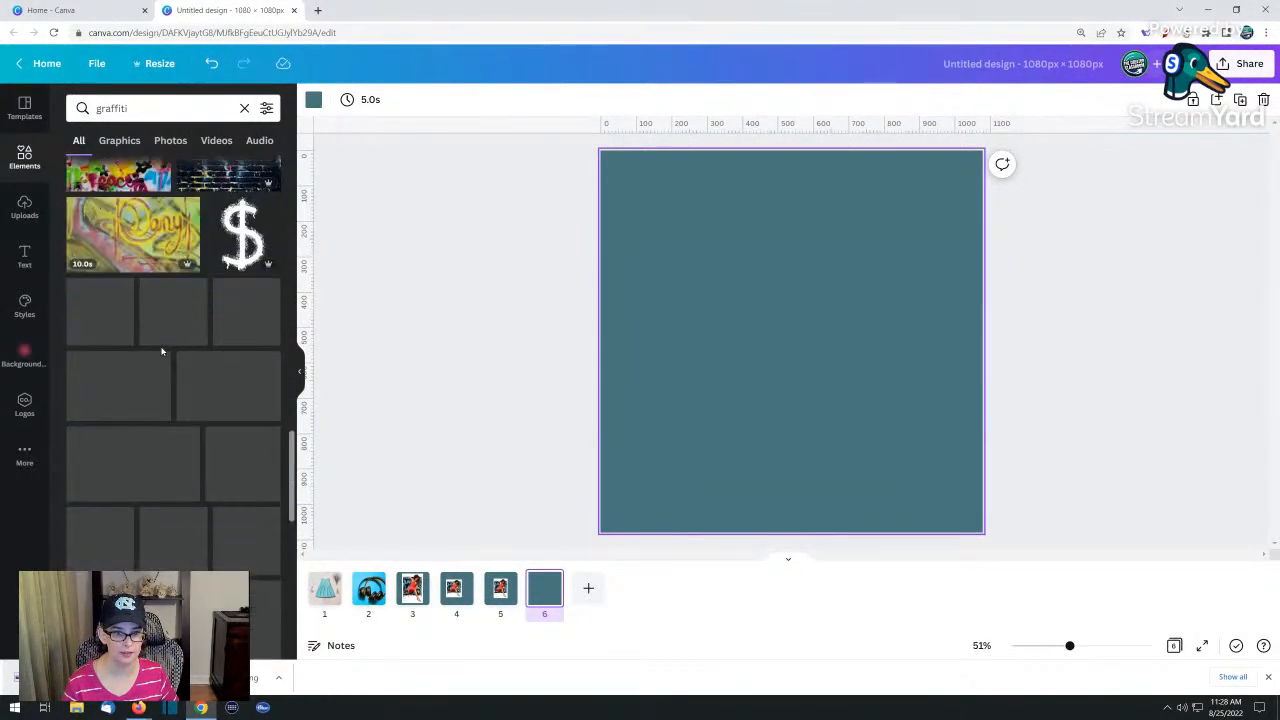
Search the elements for "leaping" photos and place the one of the woman leaping above a dry seaside hill on page 6
click(155, 110)
double_click(153, 109)
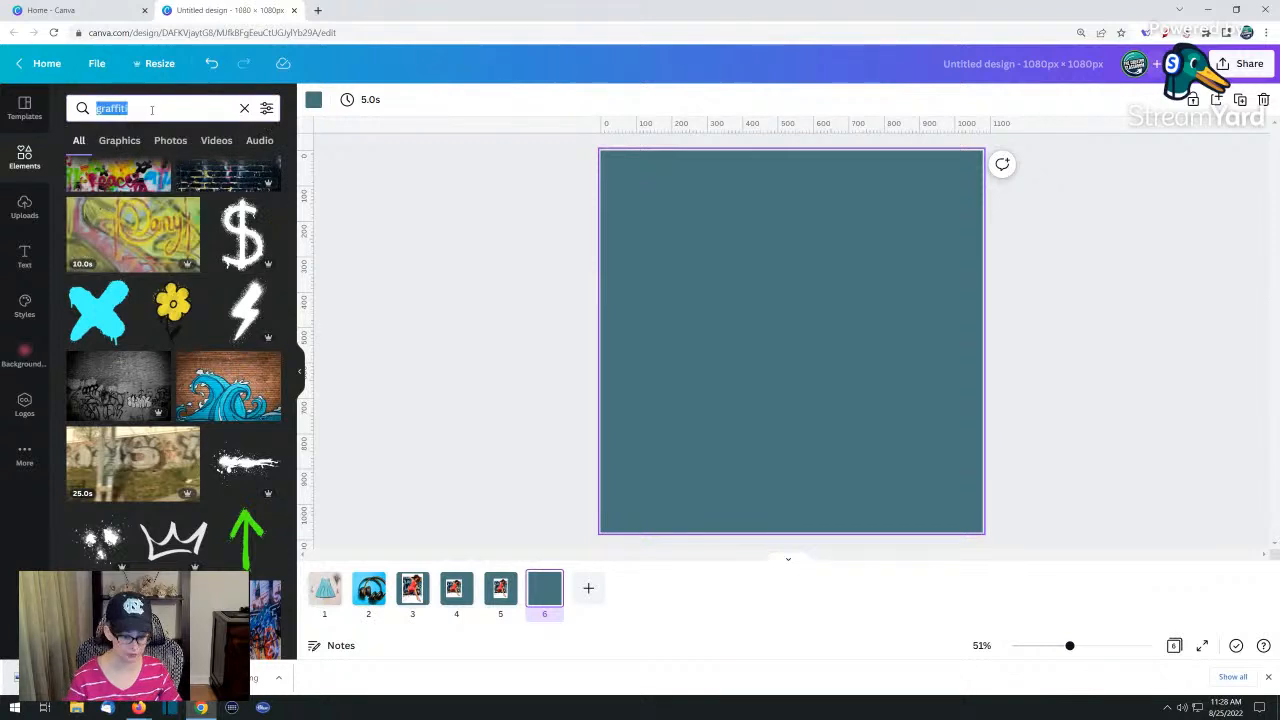
text(leaping)
key(Return)
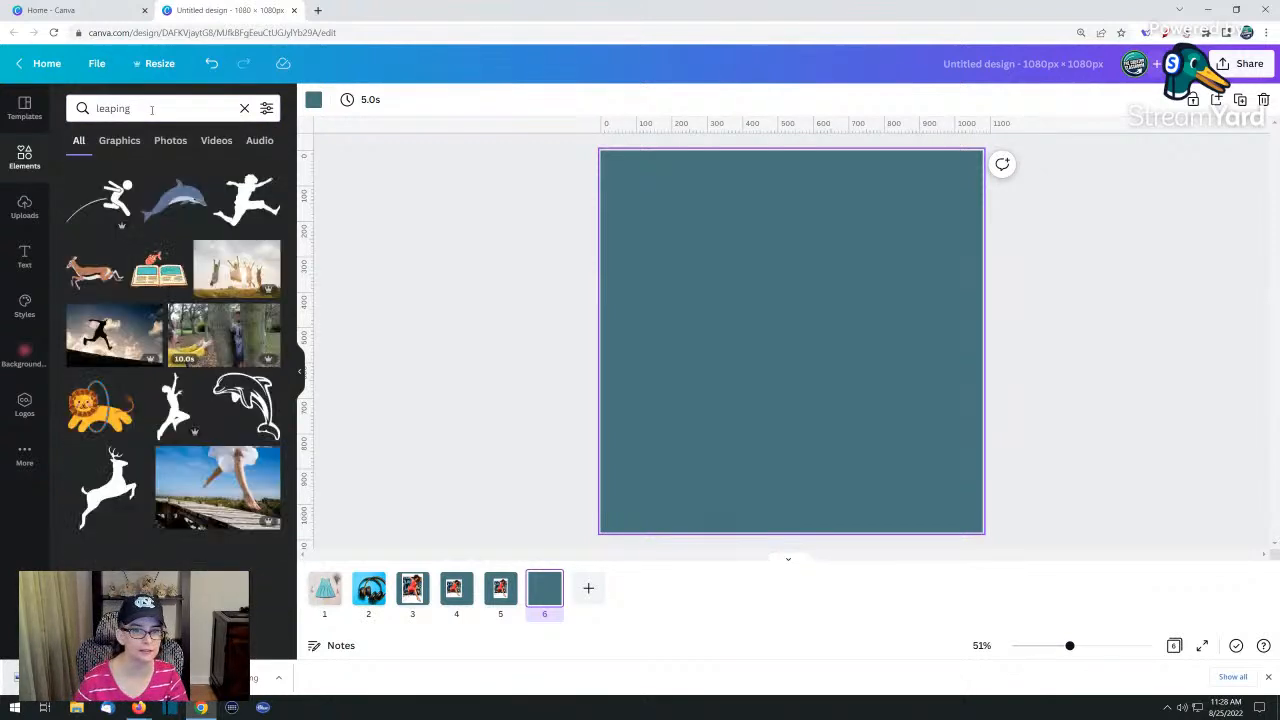
click(168, 141)
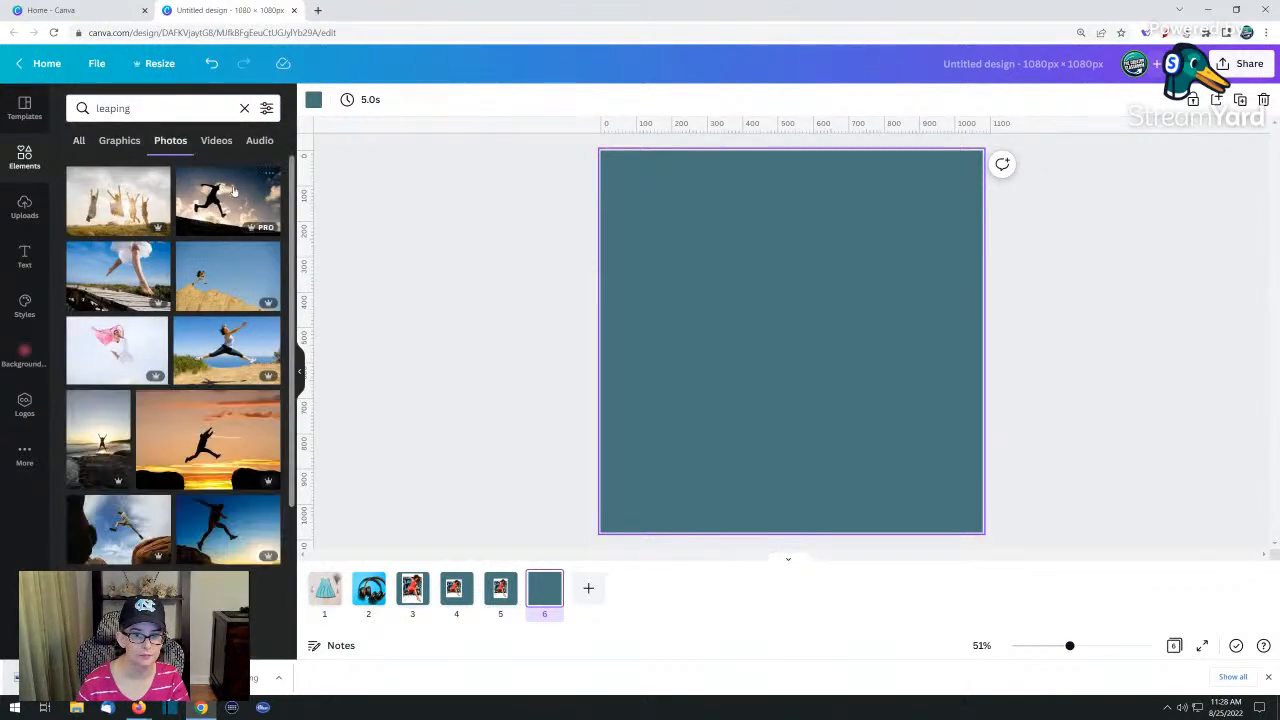
click(225, 350)
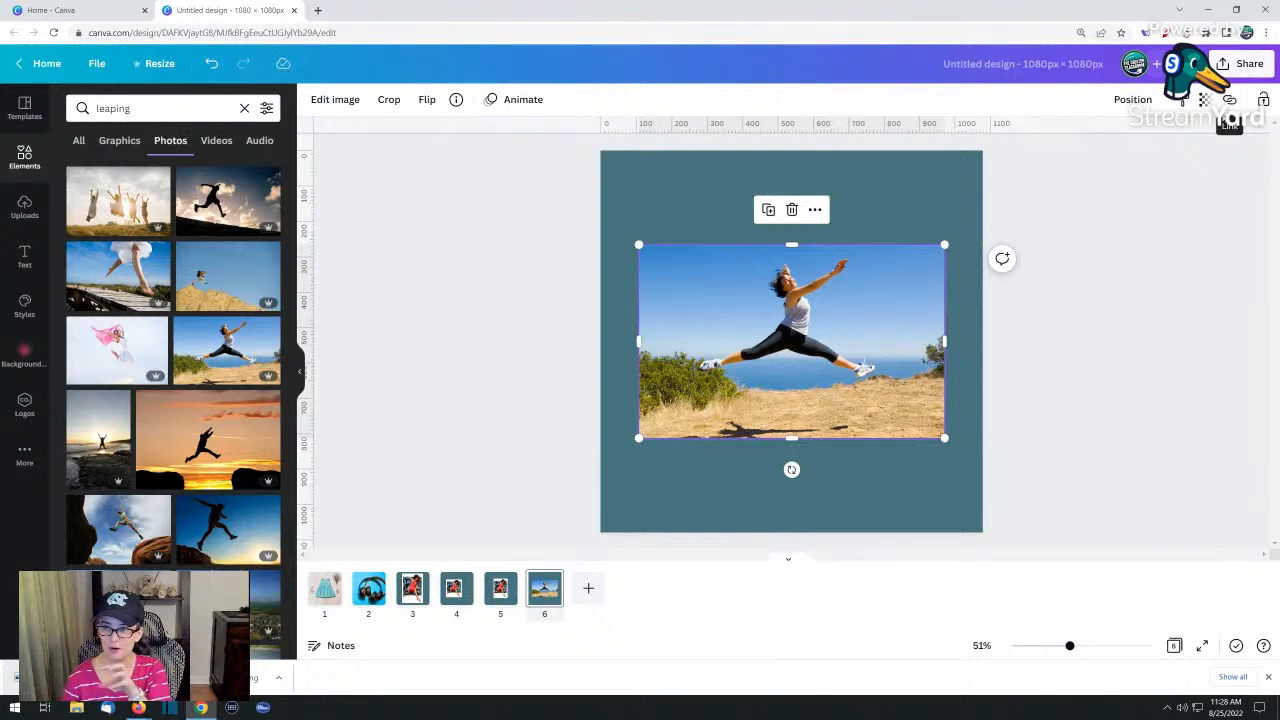
Duplicate the leaping woman photo, align the copy exactly over the original, and remove the copy's background
click(768, 210)
drag(770, 300, 772, 324)
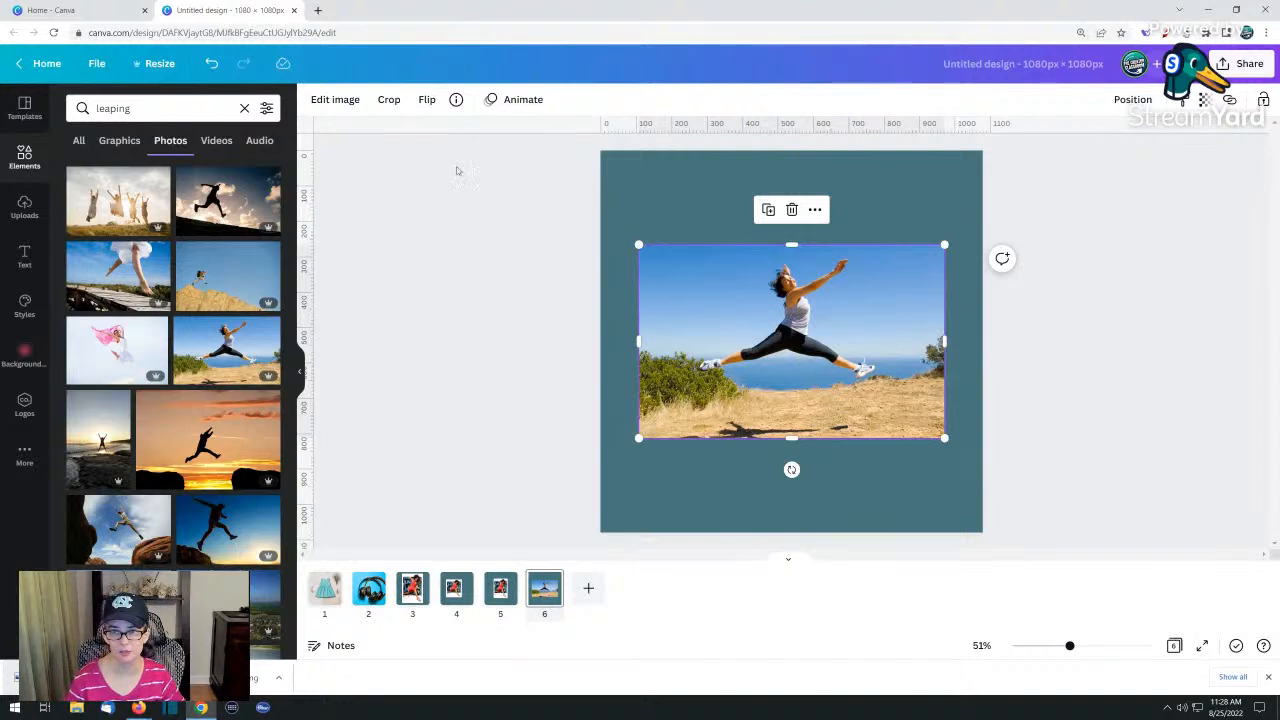
click(345, 103)
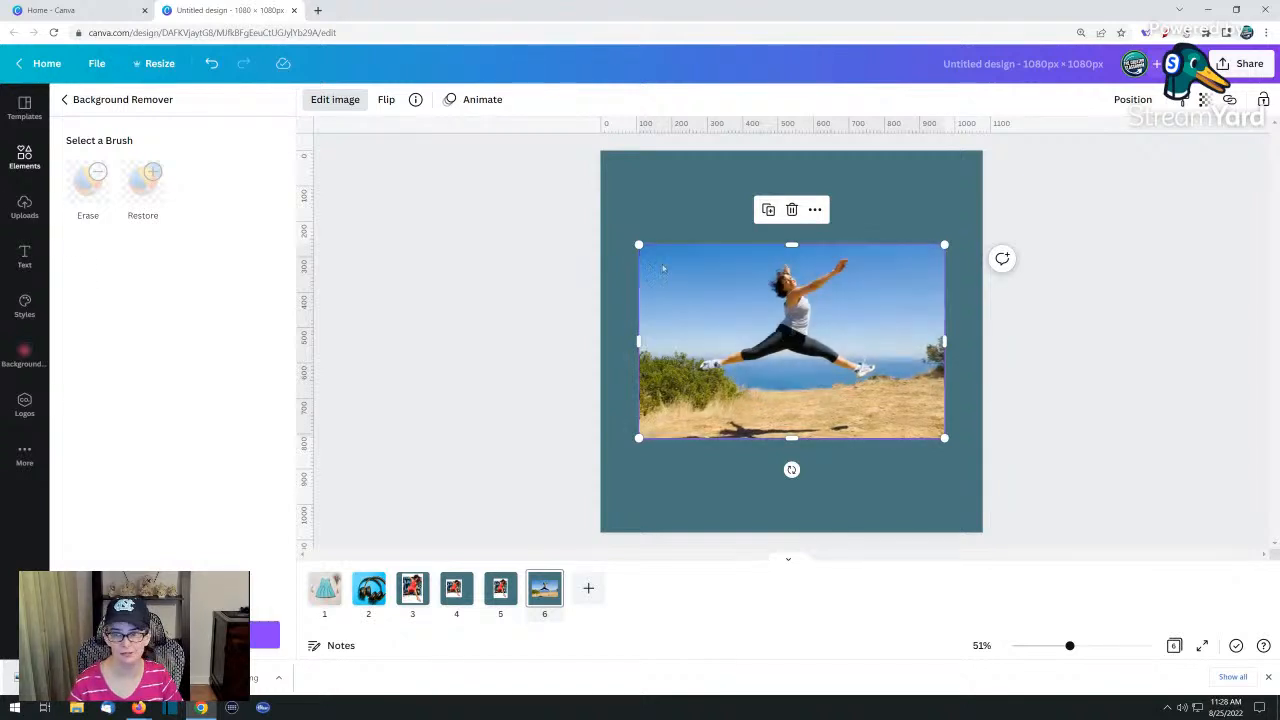
click(617, 286)
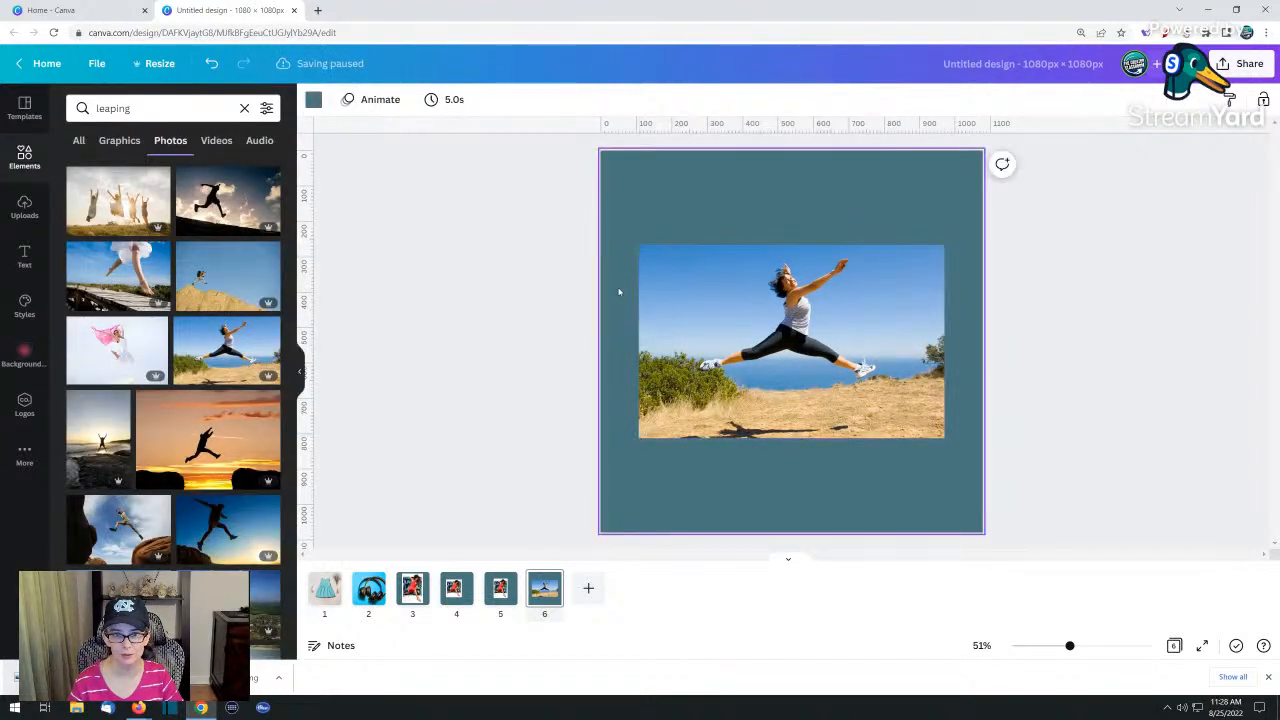
Crop the empty space from both sides of the leaping woman cutout and realign it over her in the original photo
click(656, 265)
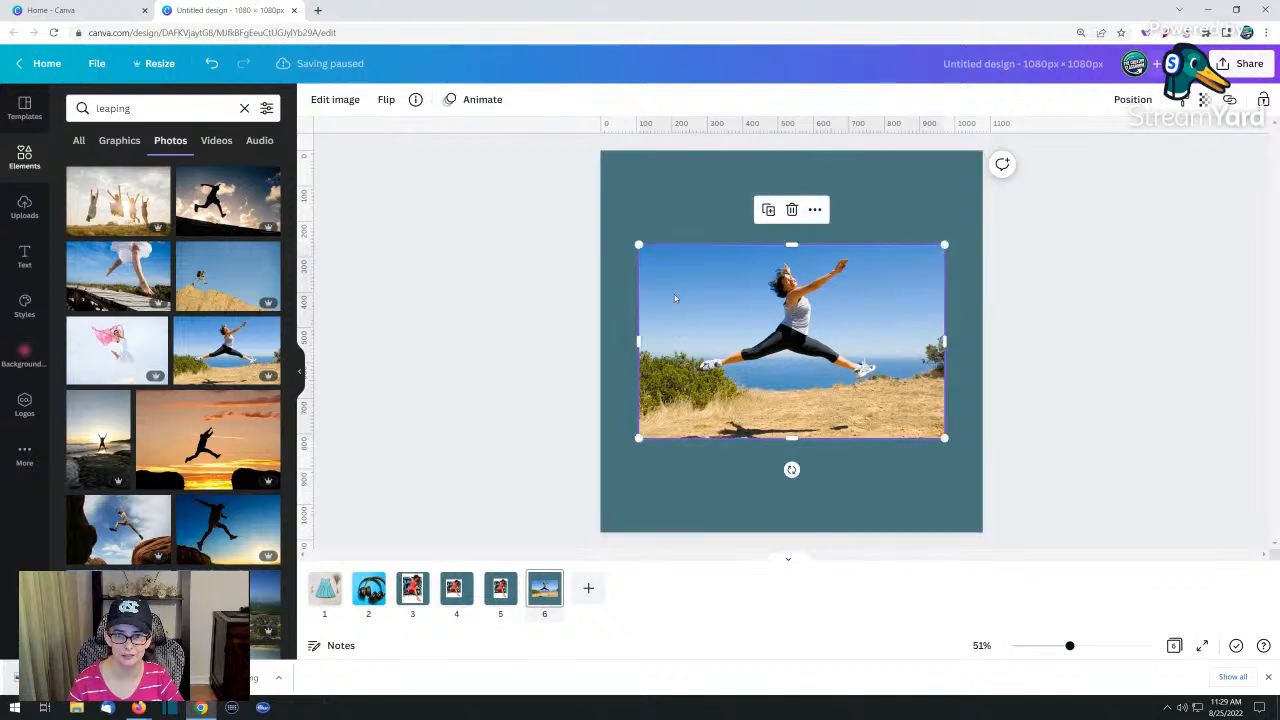
drag(678, 299, 706, 392)
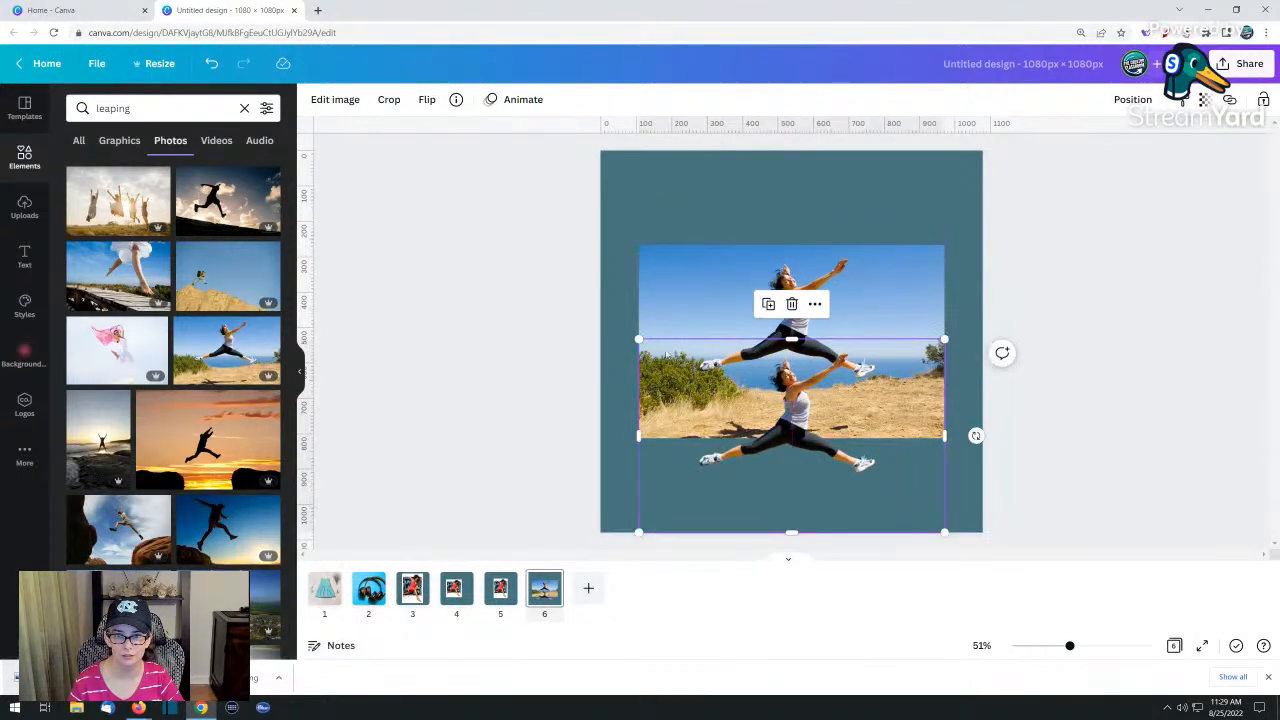
drag(636, 436, 687, 436)
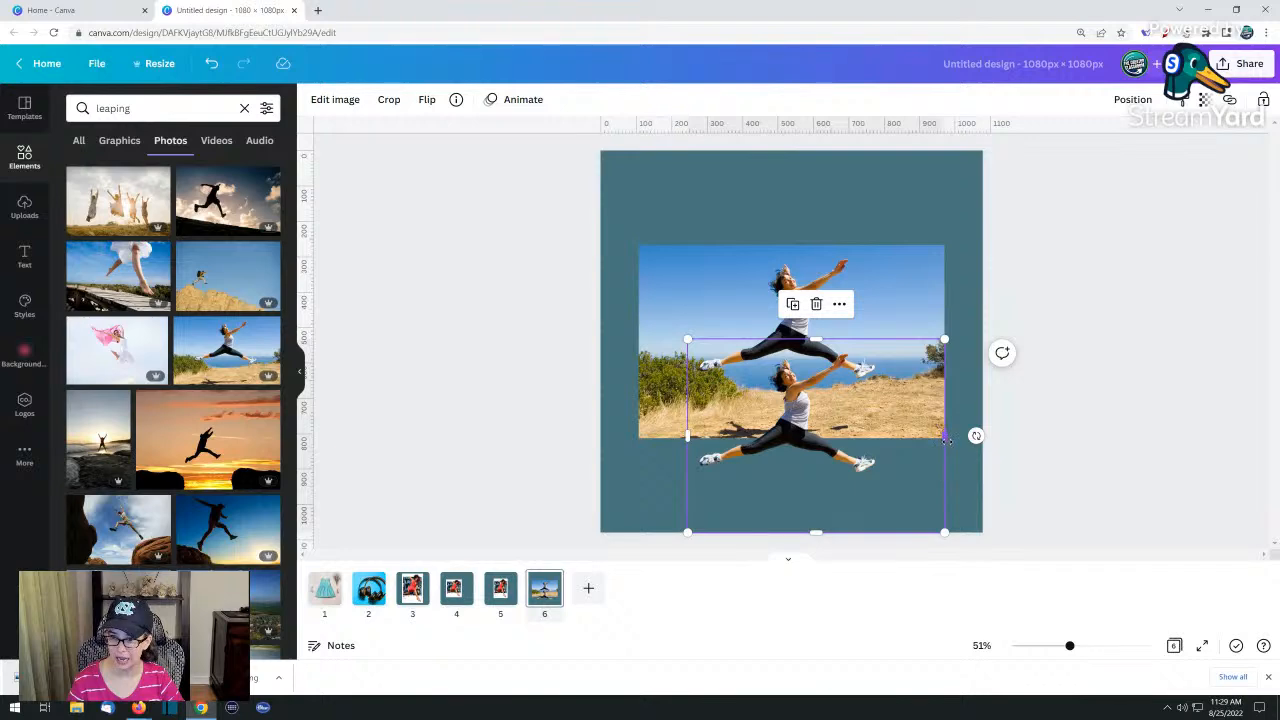
drag(946, 438, 894, 438)
drag(810, 432, 817, 341)
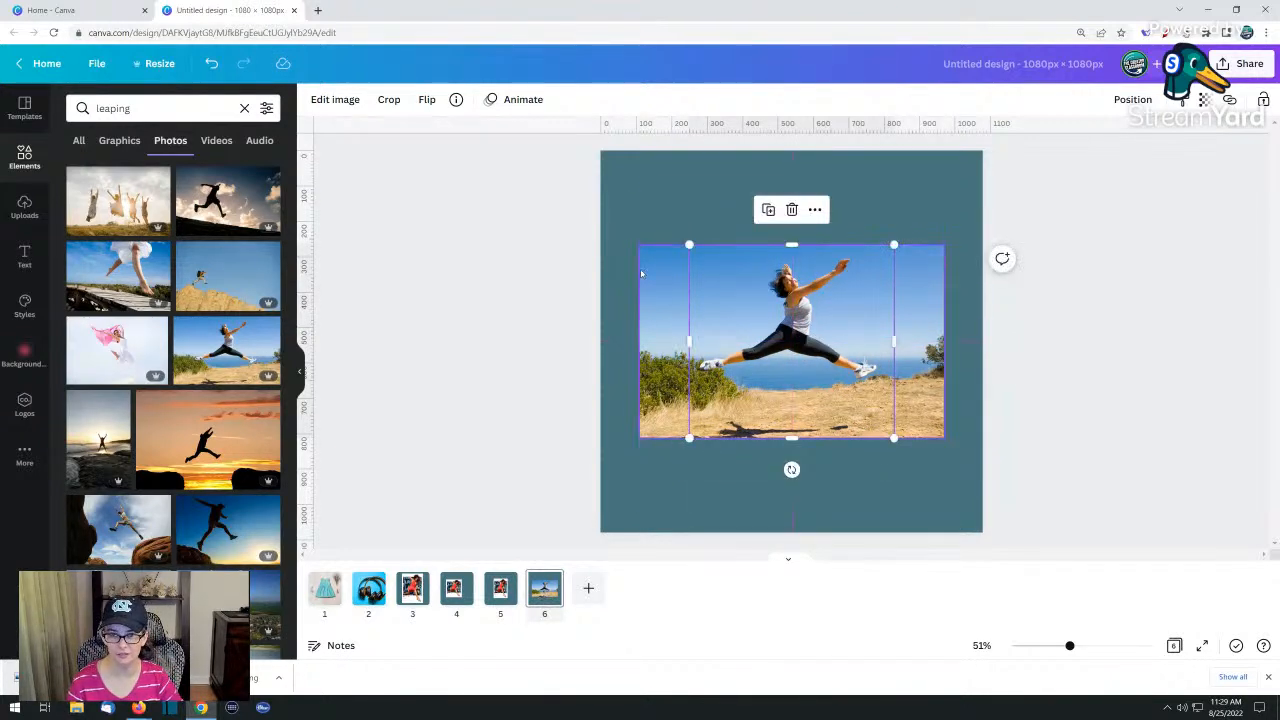
Enlarge the photo and its cutout together until they cover all of page 6, positioning the leaping woman slightly left of center
drag(630, 223, 966, 469)
drag(830, 373, 757, 260)
drag(870, 323, 1090, 556)
drag(870, 400, 829, 430)
drag(525, 162, 497, 146)
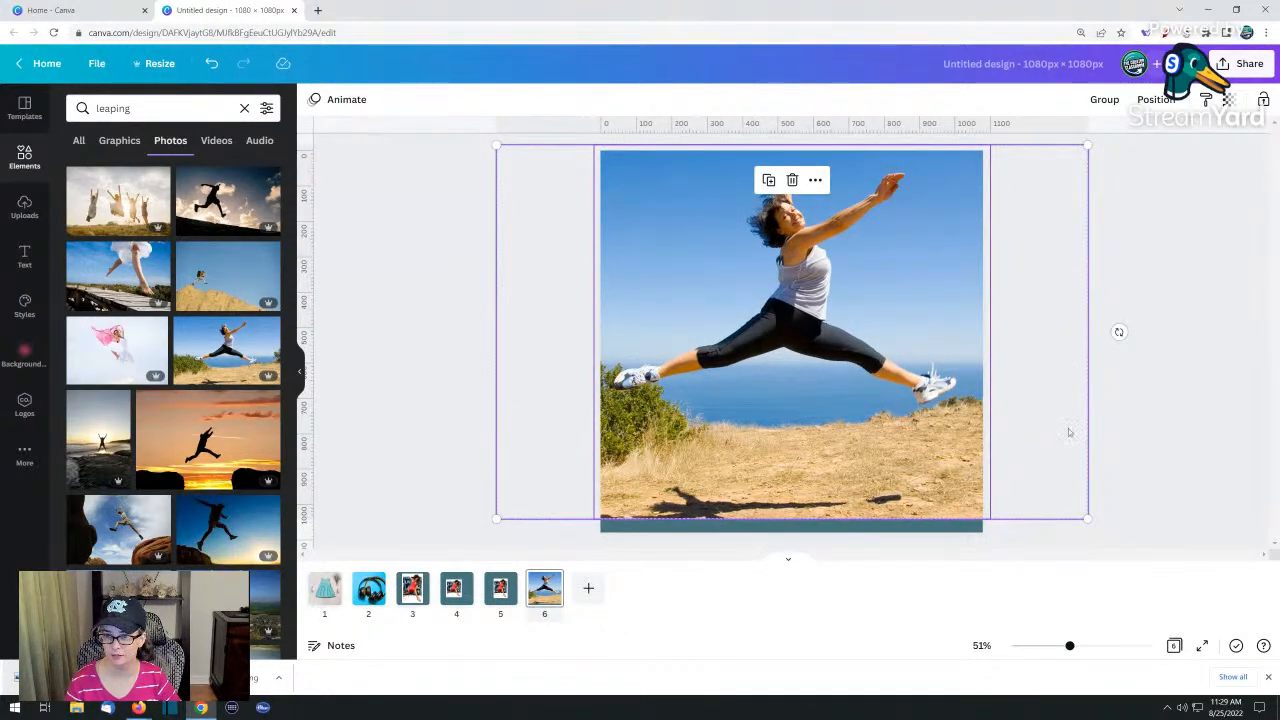
drag(1087, 518, 1110, 541)
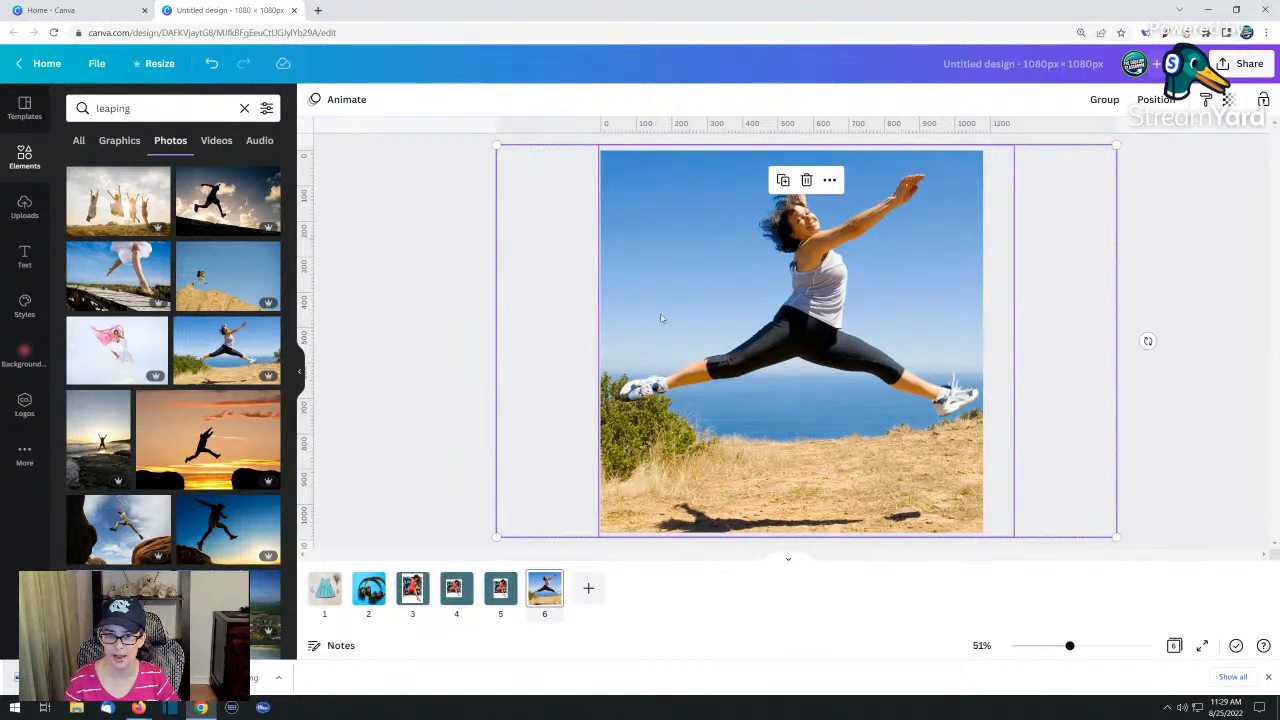
drag(659, 320, 607, 331)
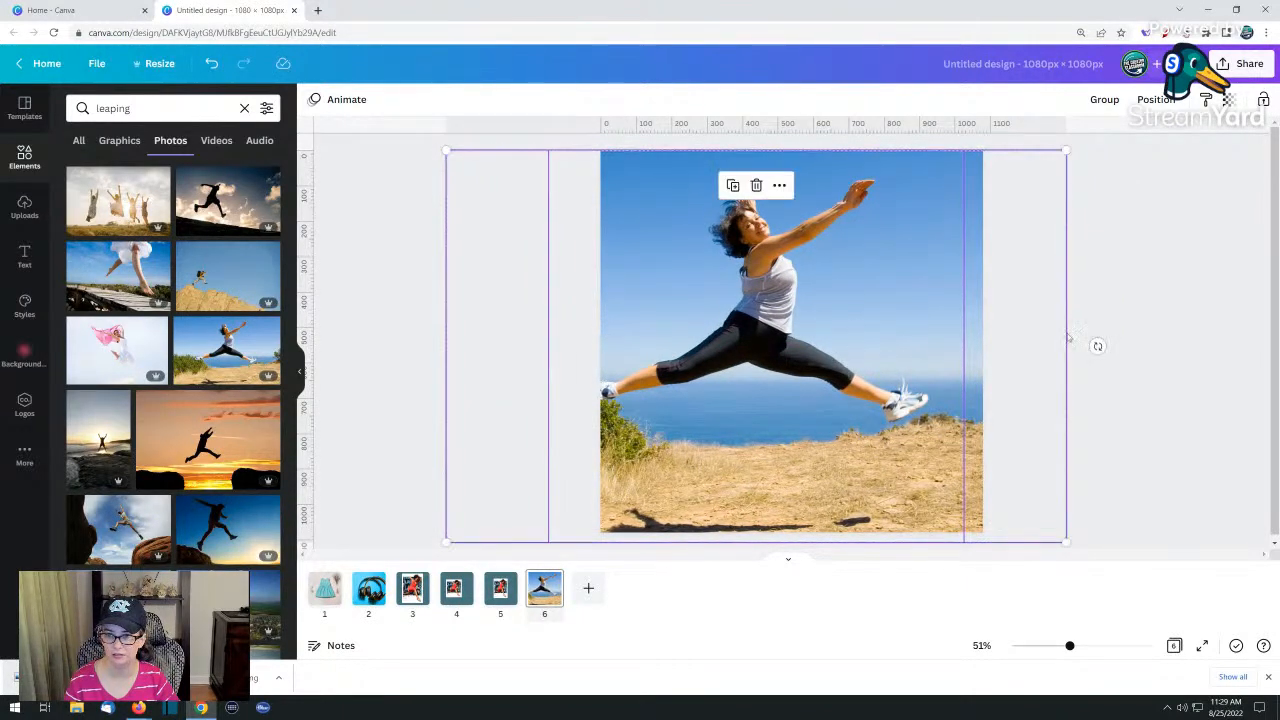
click(1122, 330)
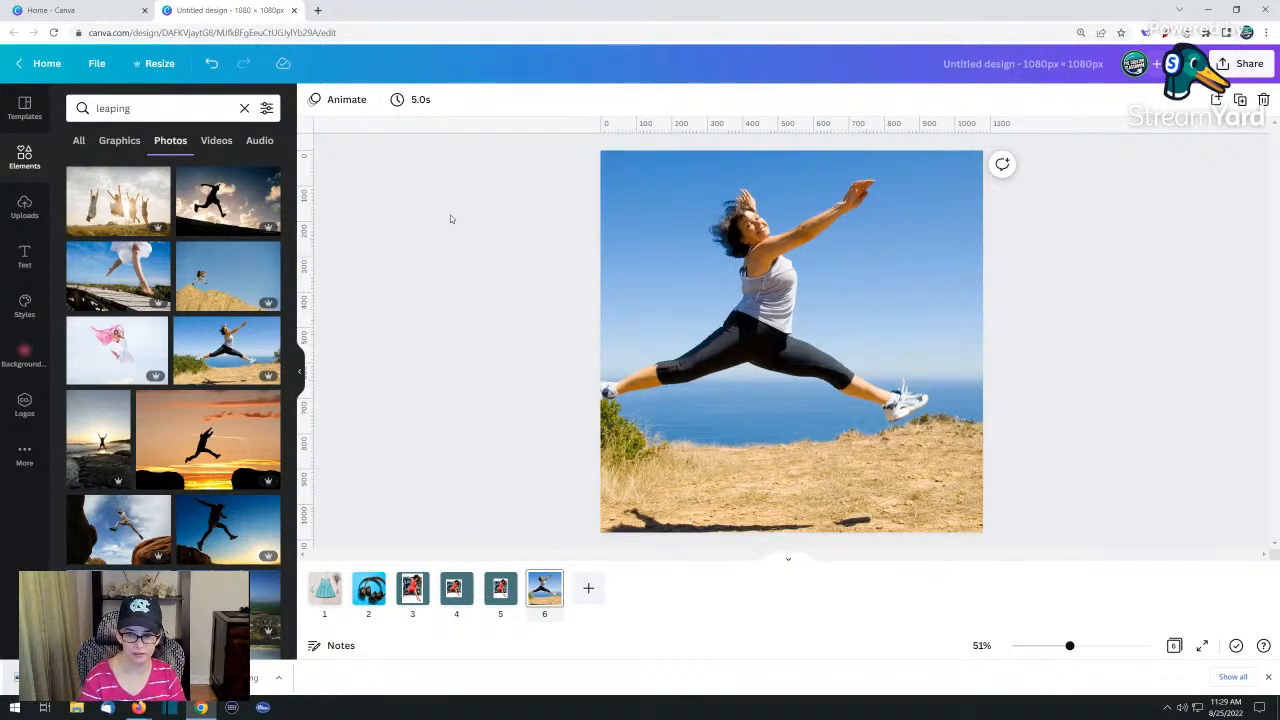
Add the letter "O" as text, enlarge it to font size 382, and place it over the leaping woman's front leg
text(t)
text(O)
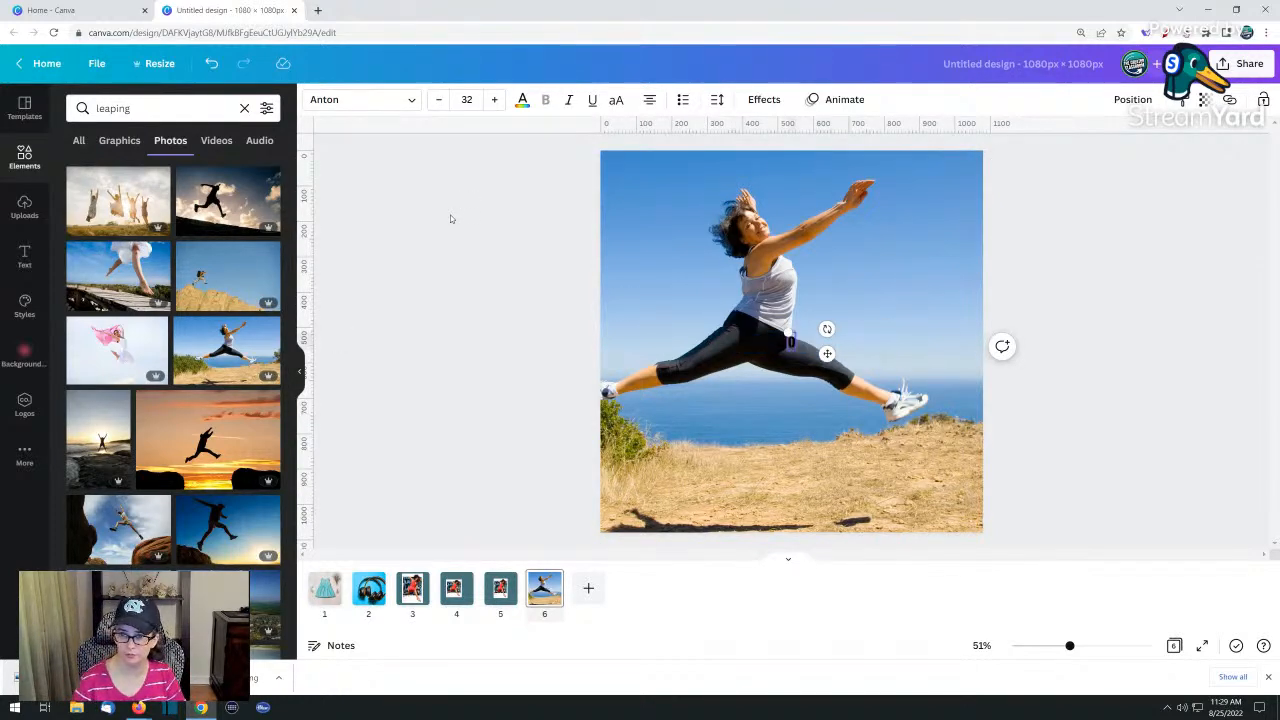
drag(786, 333, 543, 211)
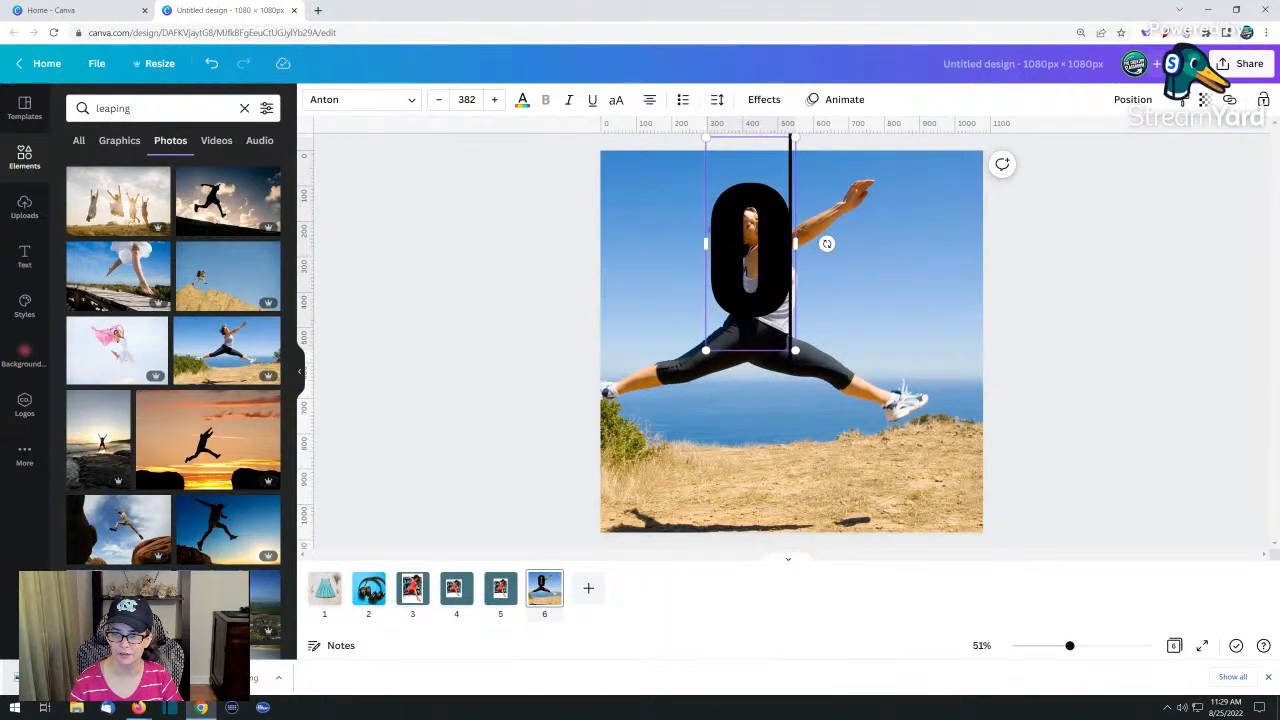
click(597, 240)
drag(749, 234, 835, 351)
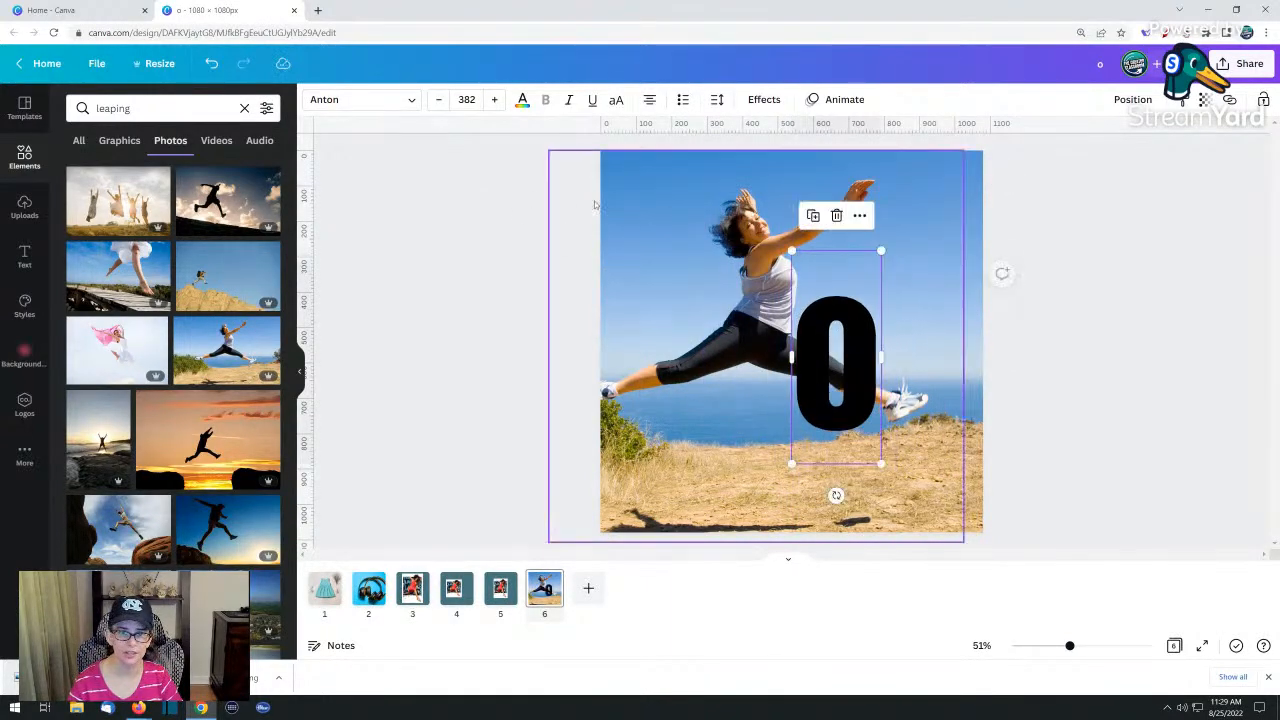
Set the letter O's font to Poppins ExtraBold, enlarge it to about size 744, and place it around the woman's front foot
click(405, 105)
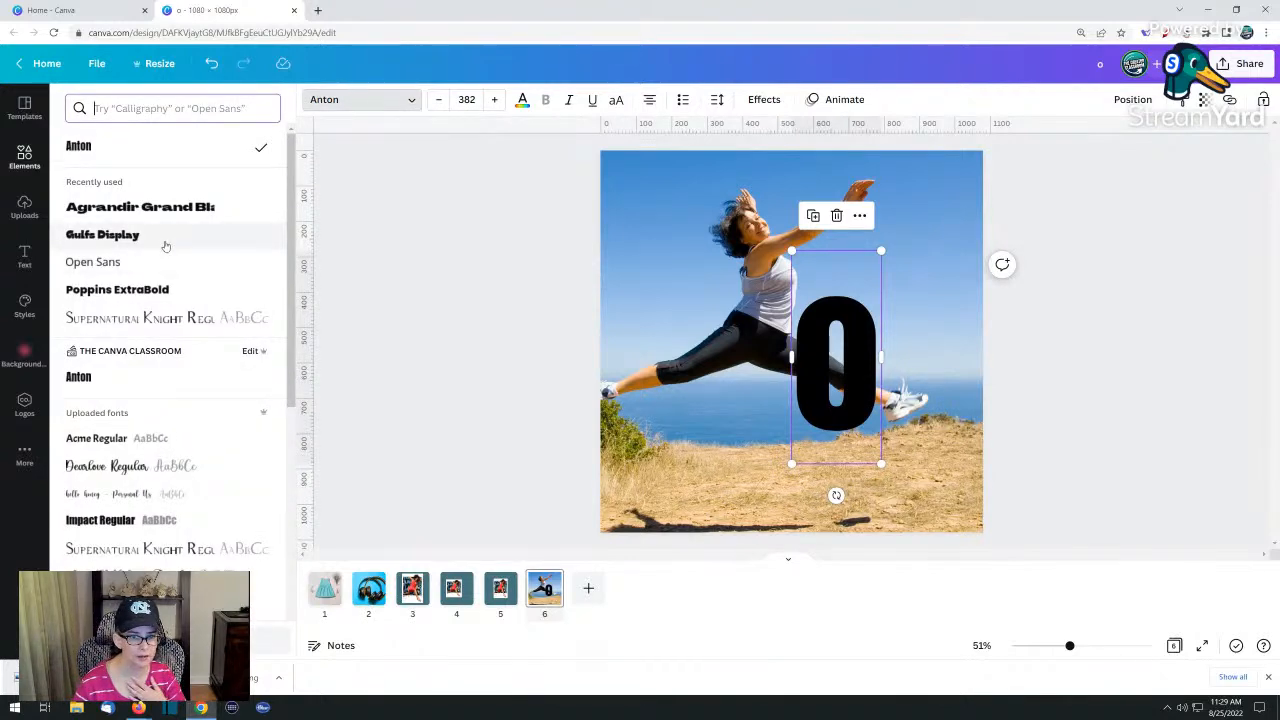
click(131, 240)
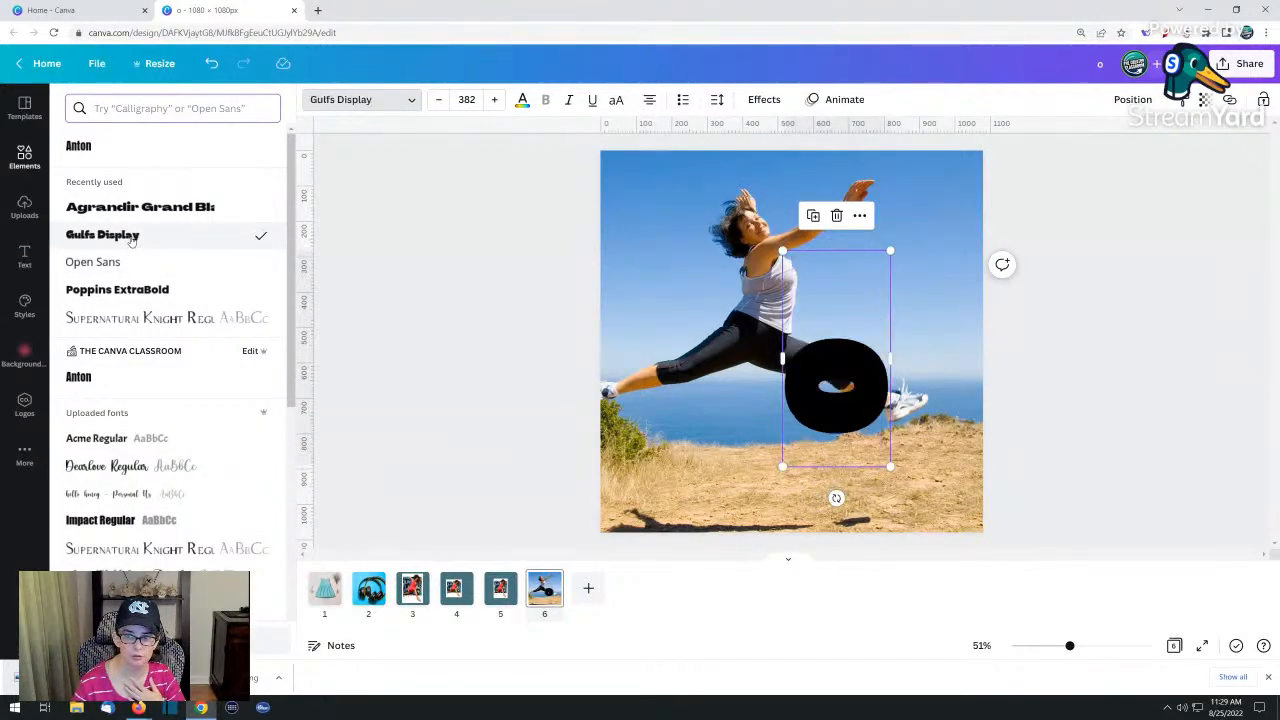
click(140, 284)
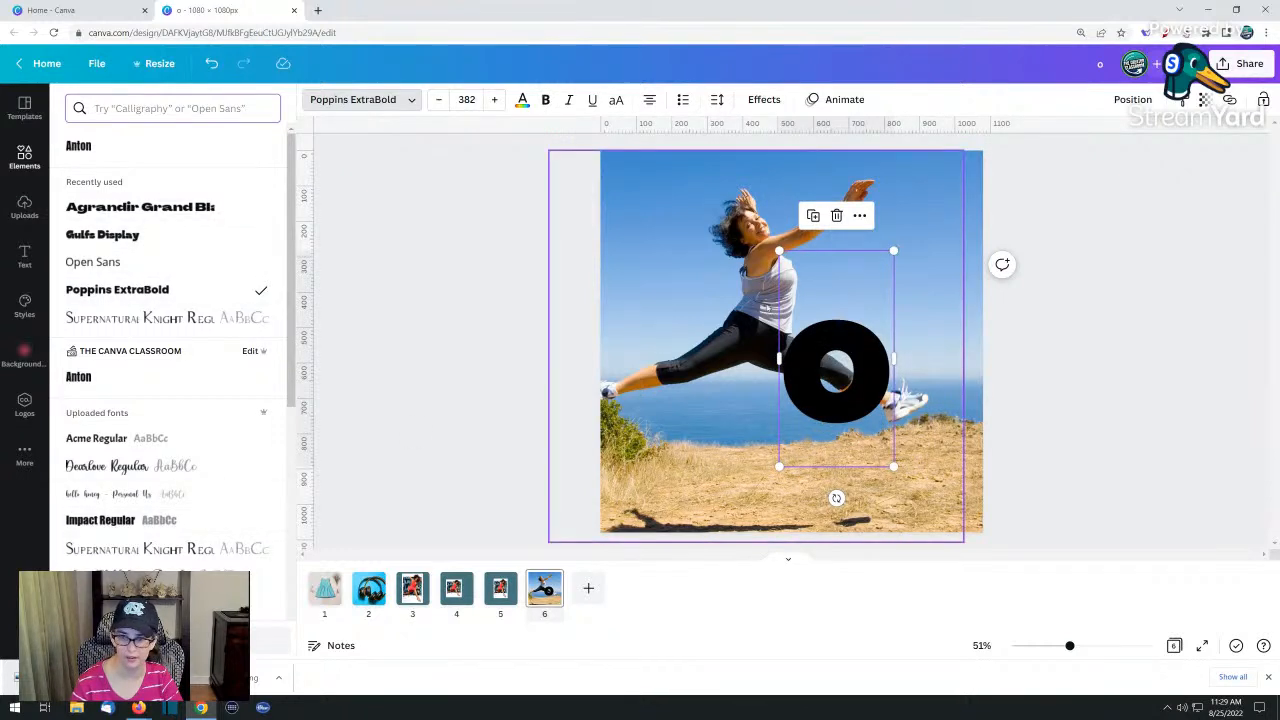
drag(776, 247, 472, 148)
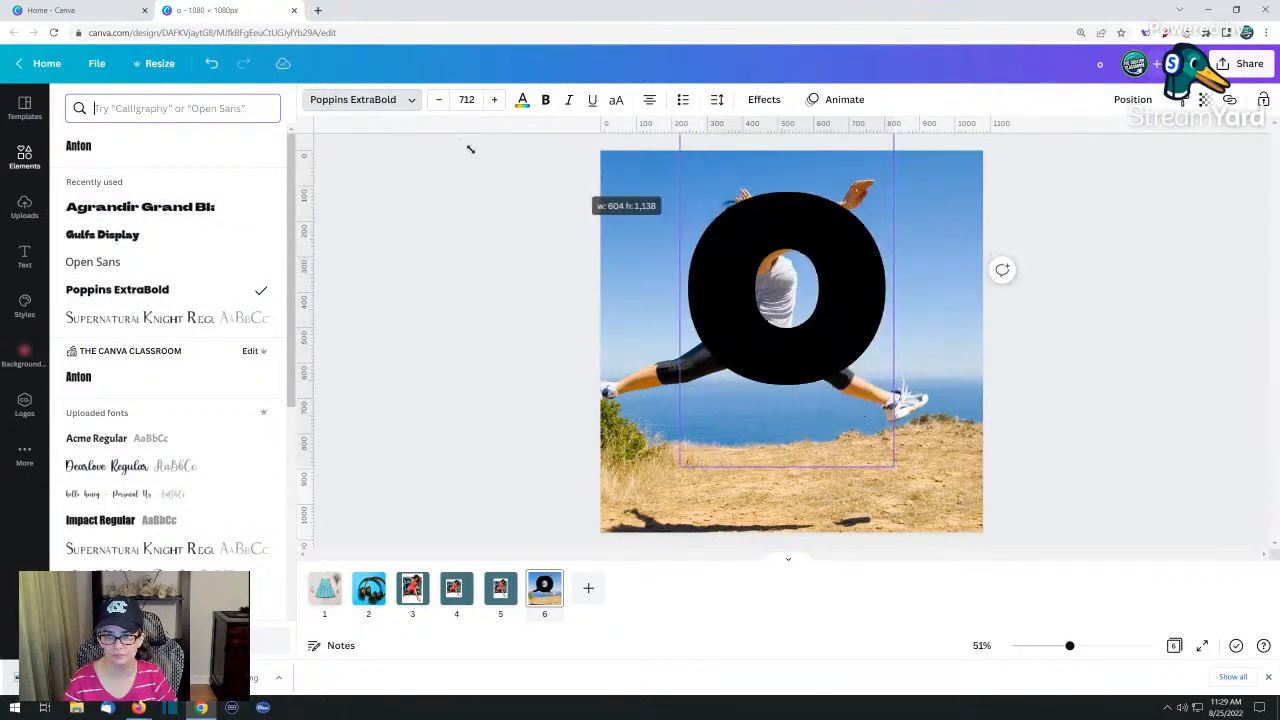
drag(860, 290, 936, 398)
Send the letter O to the back of the layer stack
click(729, 343)
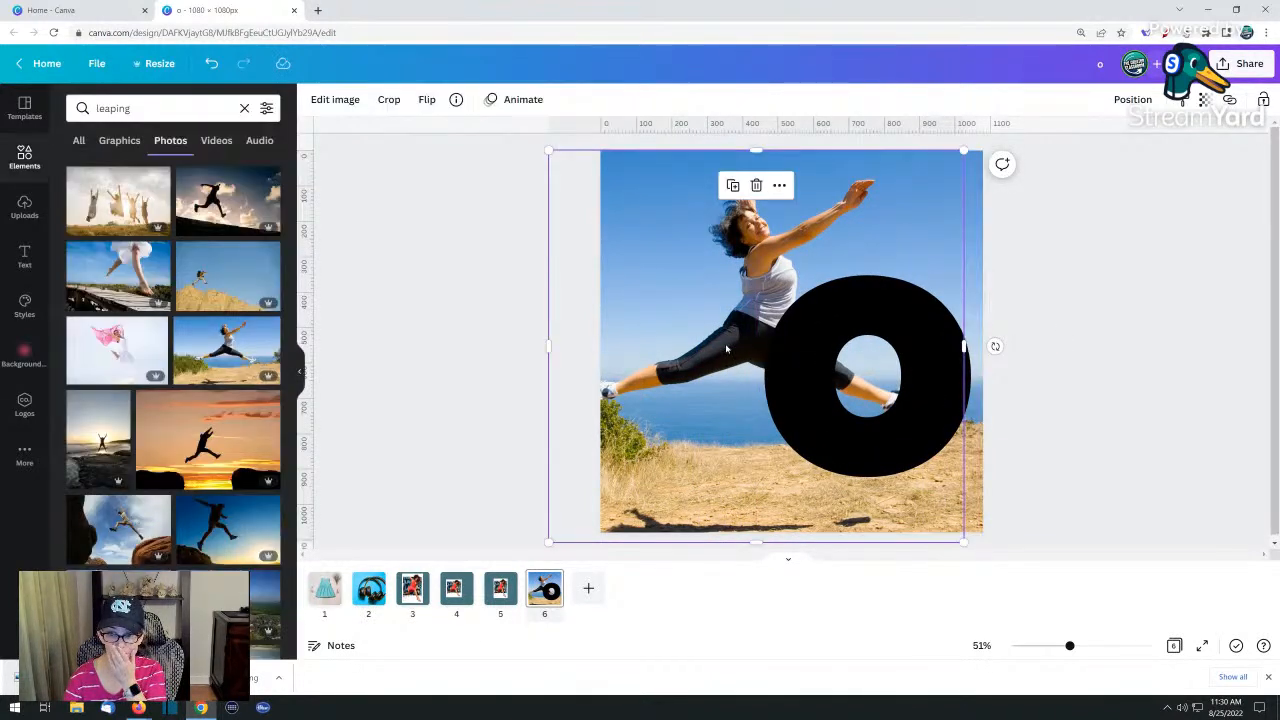
right_click(728, 346)
click(936, 368)
right_click(936, 368)
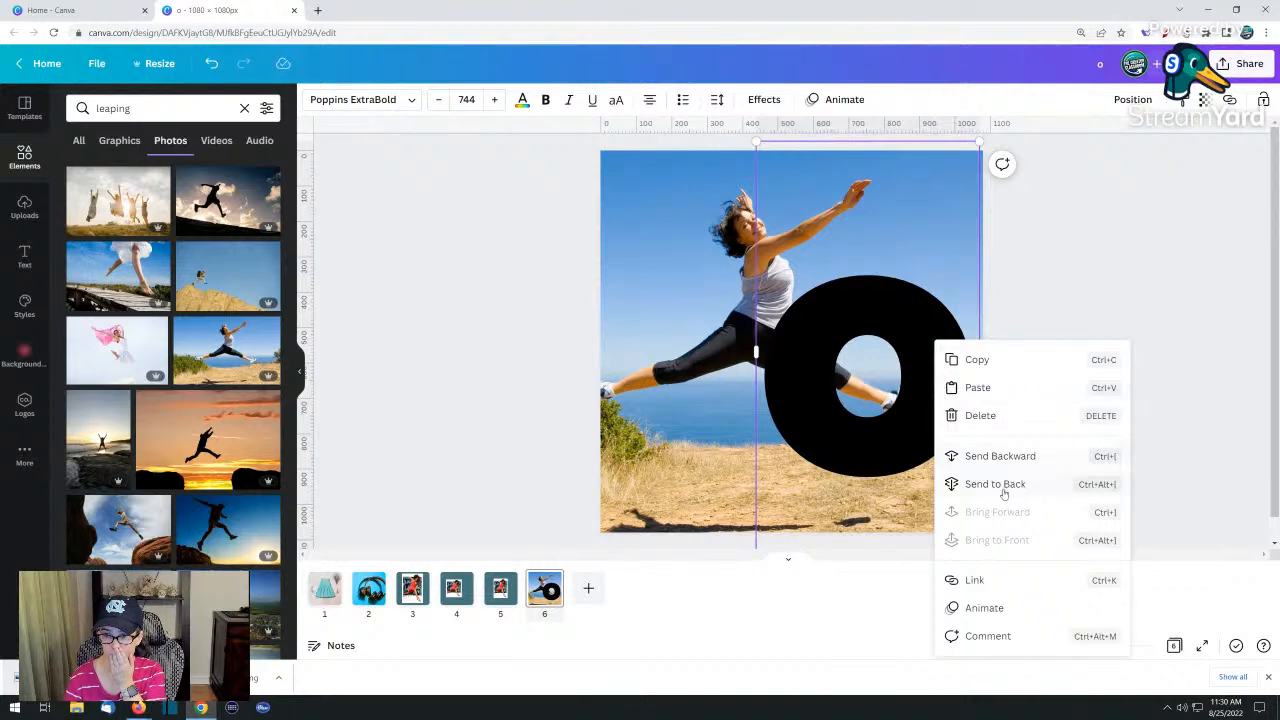
click(958, 480)
Send the full beach photo to the back behind the letter O, and align the cut-out woman with the photo
click(648, 266)
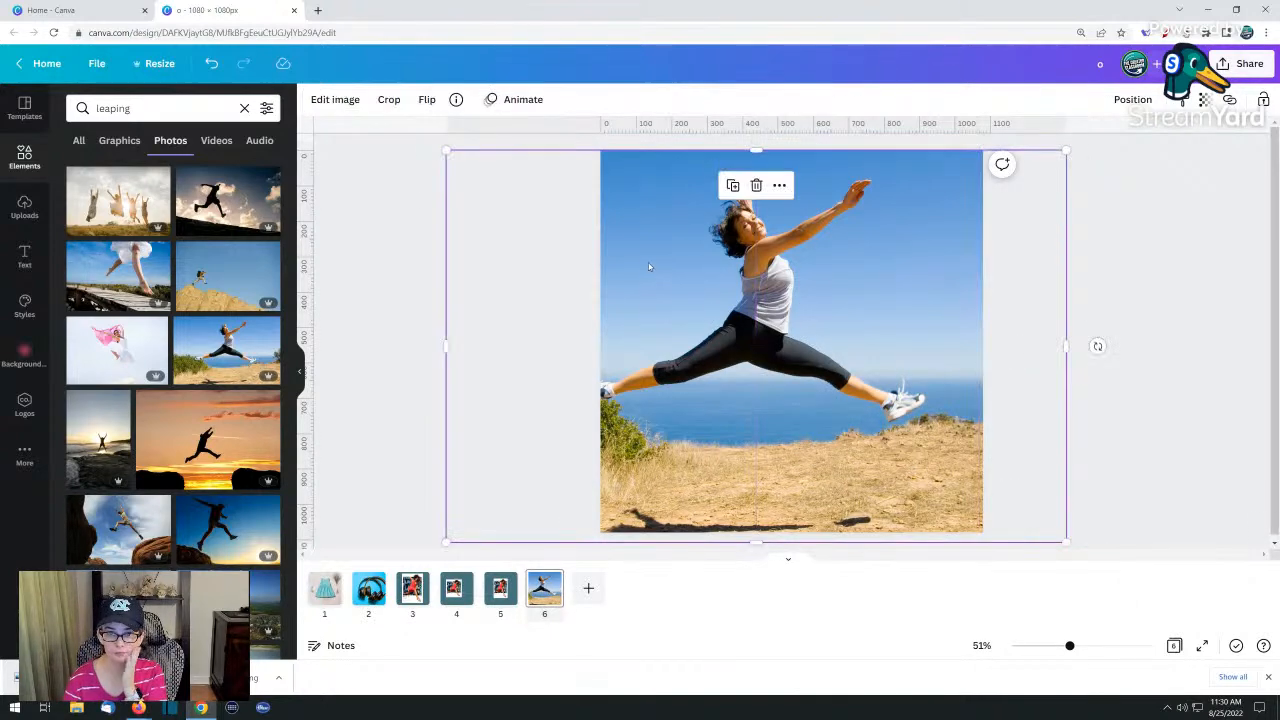
drag(846, 216, 770, 536)
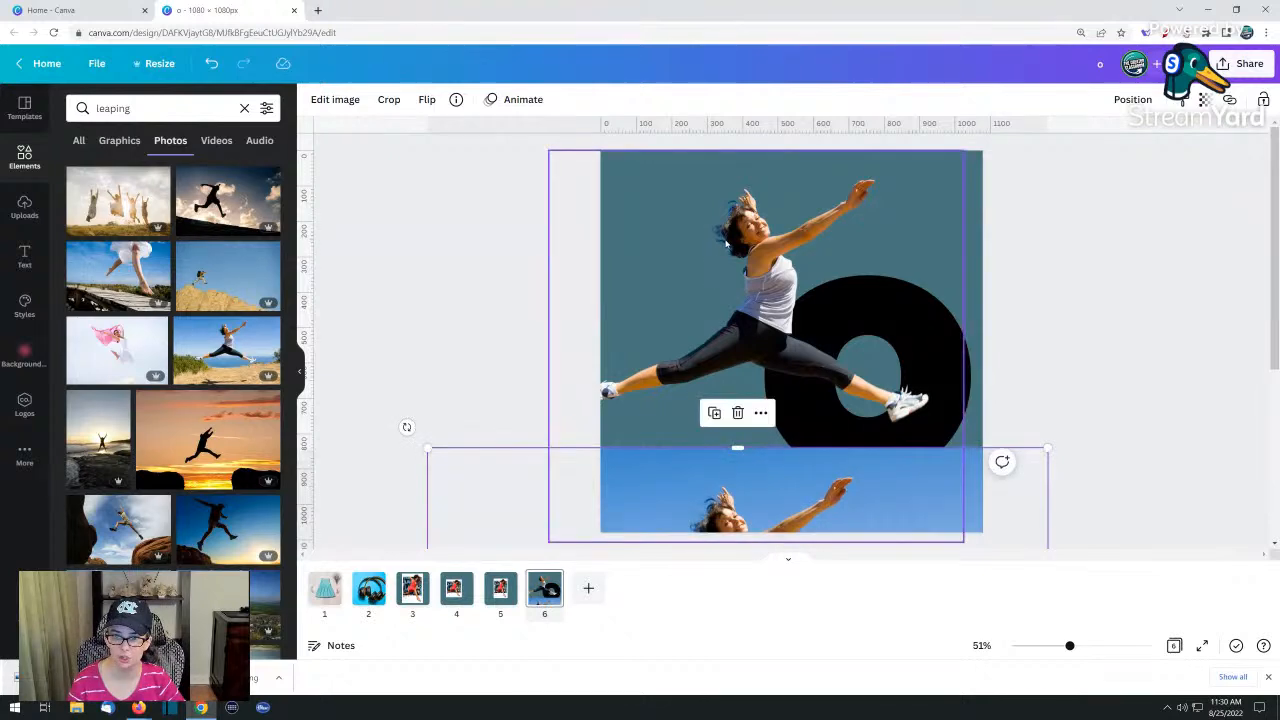
click(727, 245)
drag(731, 493, 748, 199)
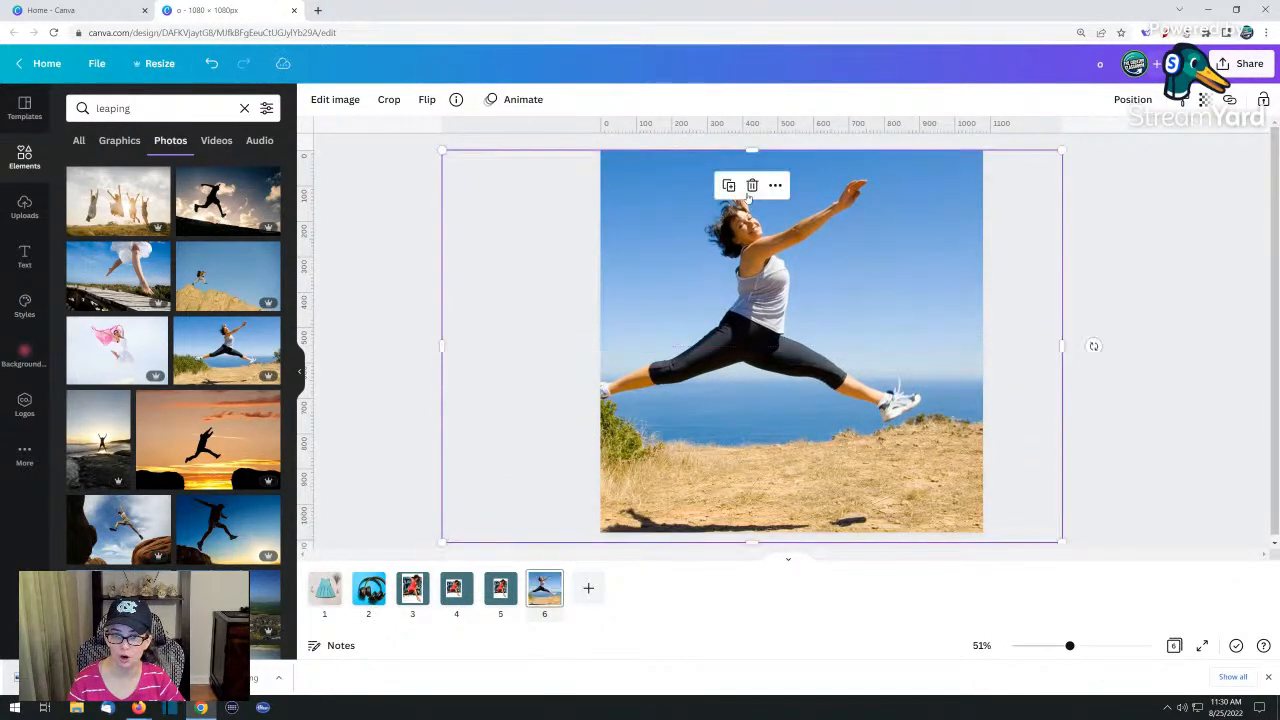
right_click(754, 263)
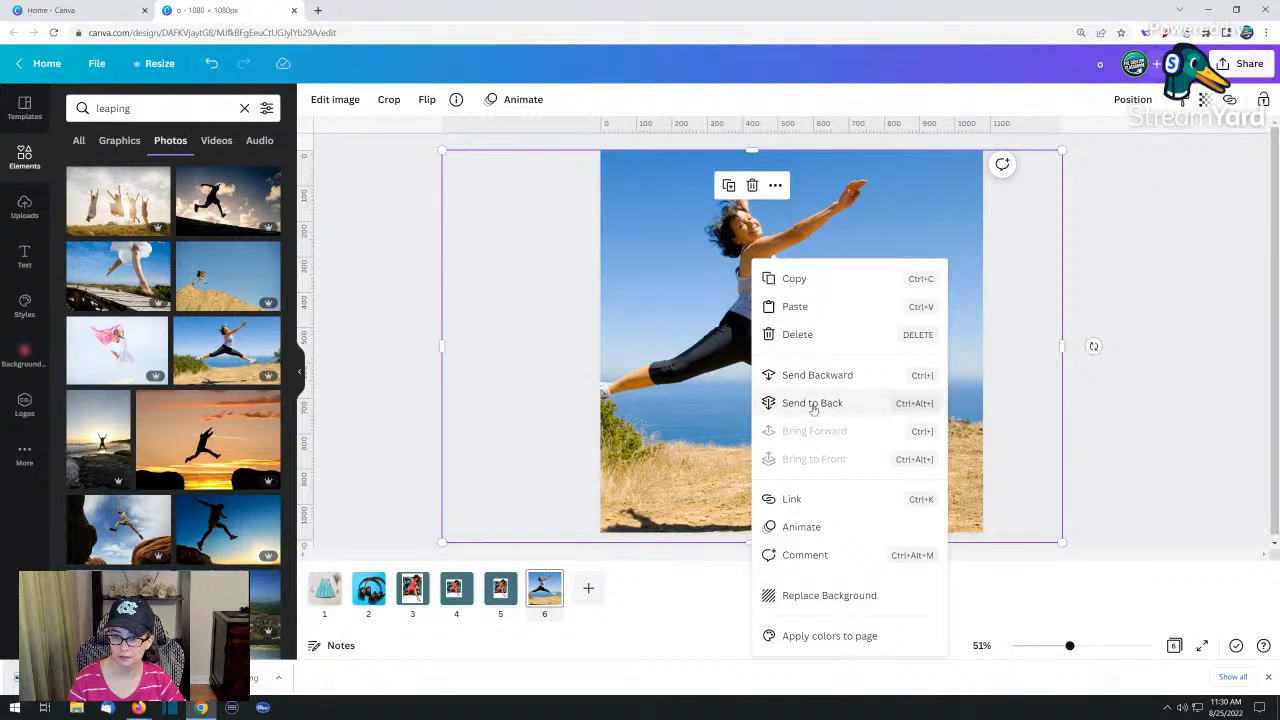
click(812, 405)
click(725, 345)
drag(725, 345, 717, 345)
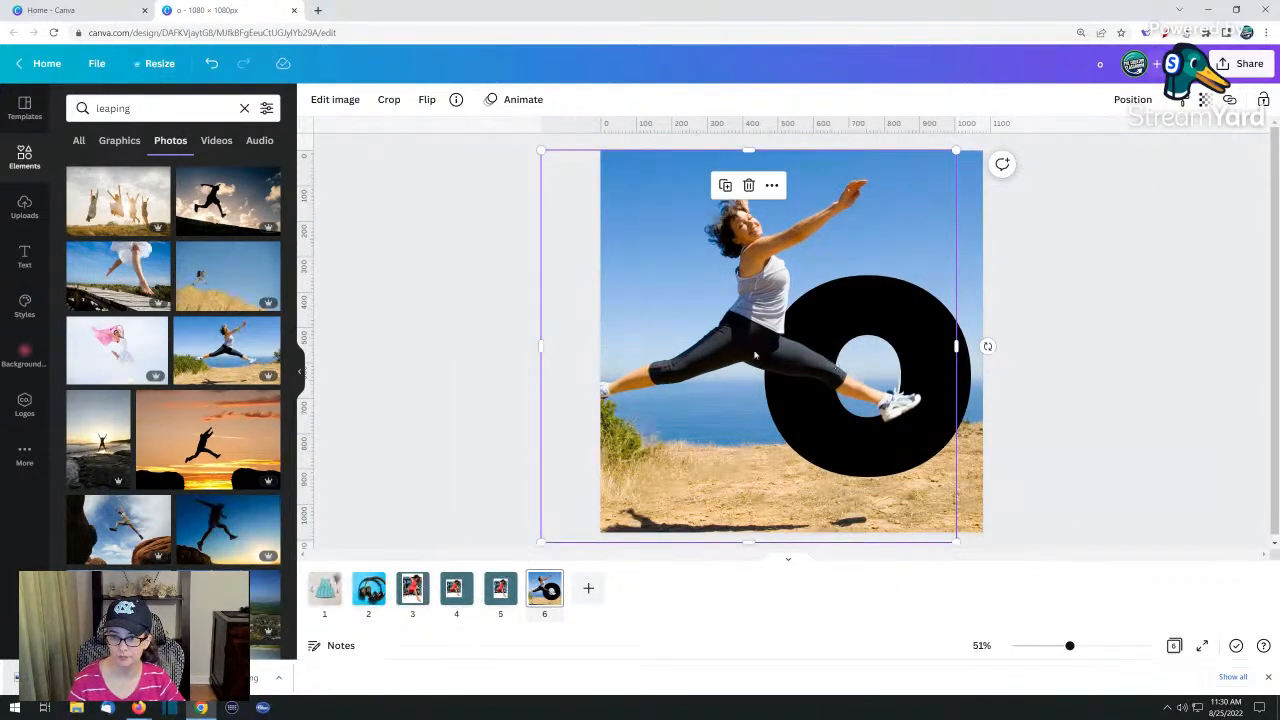
Duplicate the cut-out woman, align the copy exactly over the original, and crop both from the front-leg side back to her torso
click(726, 185)
drag(784, 328, 776, 320)
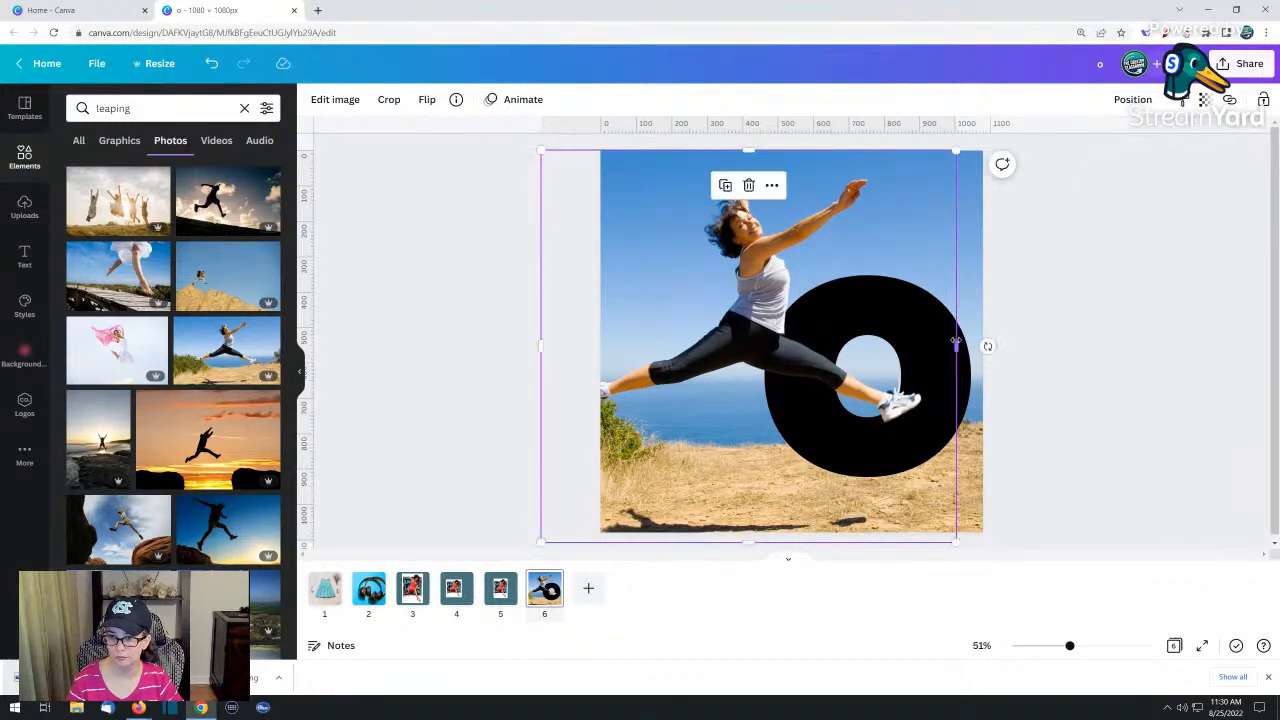
drag(956, 346, 756, 346)
click(912, 332)
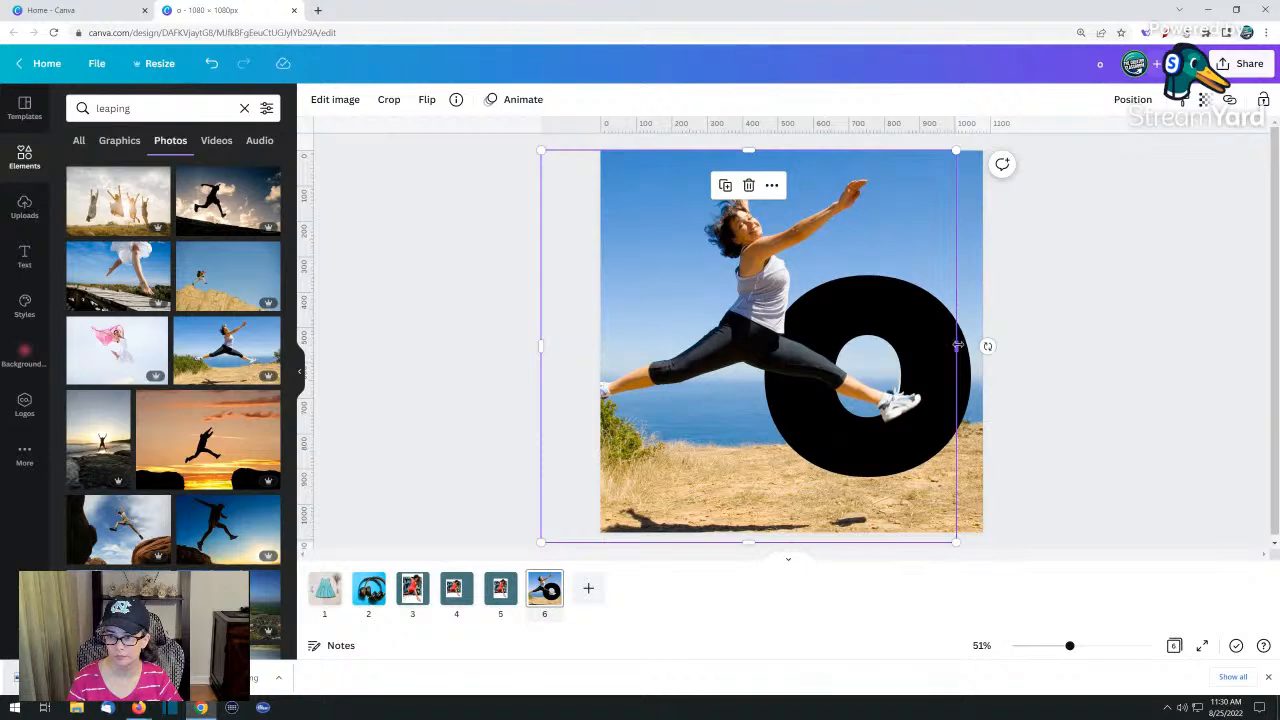
drag(957, 346, 756, 346)
Bring the letter O forward one layer, and extend the front cut-out's crop so her leg reaches into the O's hole
click(858, 345)
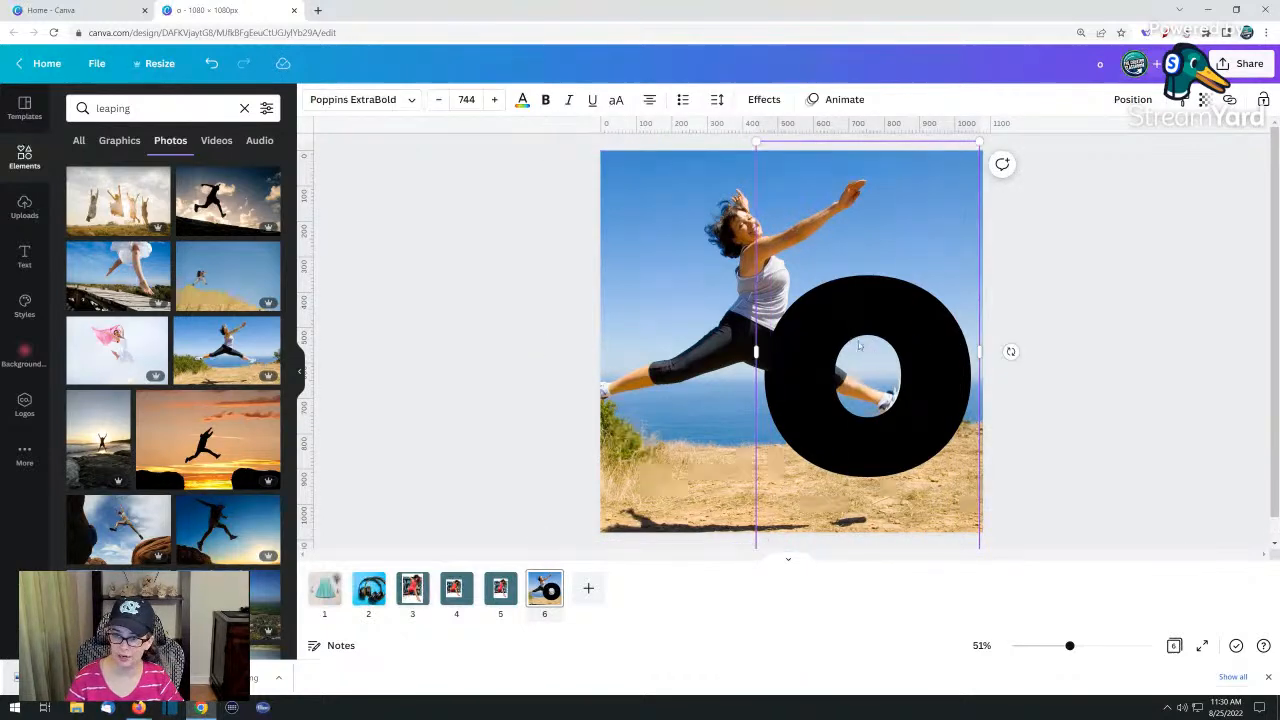
right_click(884, 345)
click(952, 512)
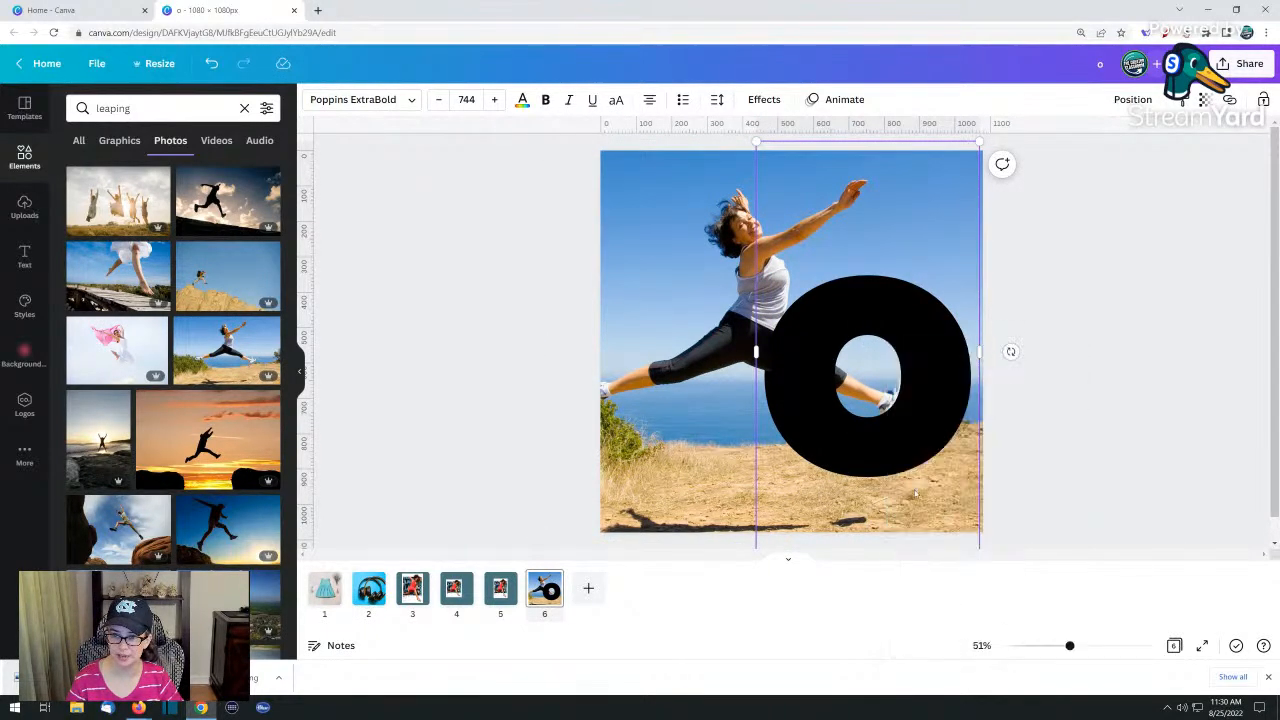
click(730, 400)
drag(757, 348, 849, 357)
drag(849, 356, 849, 356)
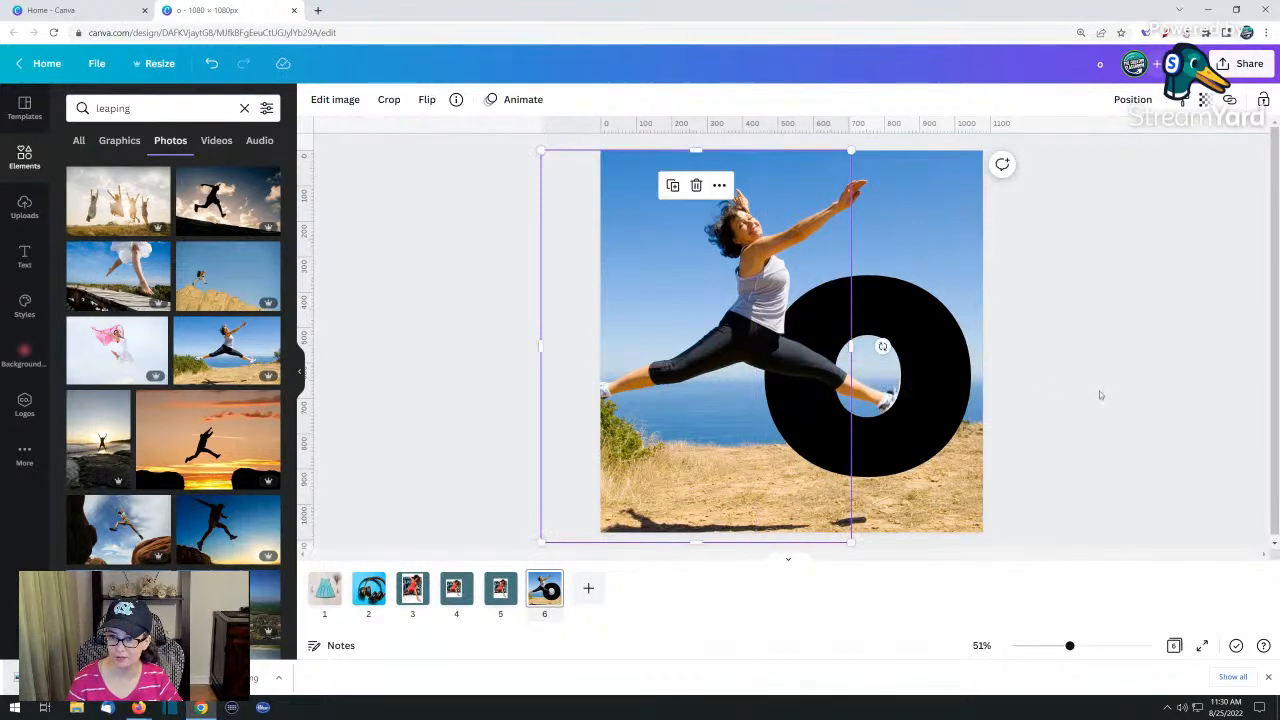
Nudge the letter O slightly left and down so its ring covers the woman's front foot
click(1099, 391)
click(923, 411)
mouse_move(923, 411)
mouse_down()
mouse_move(866, 406)
mouse_move(905, 421)
mouse_up()
click(1053, 407)
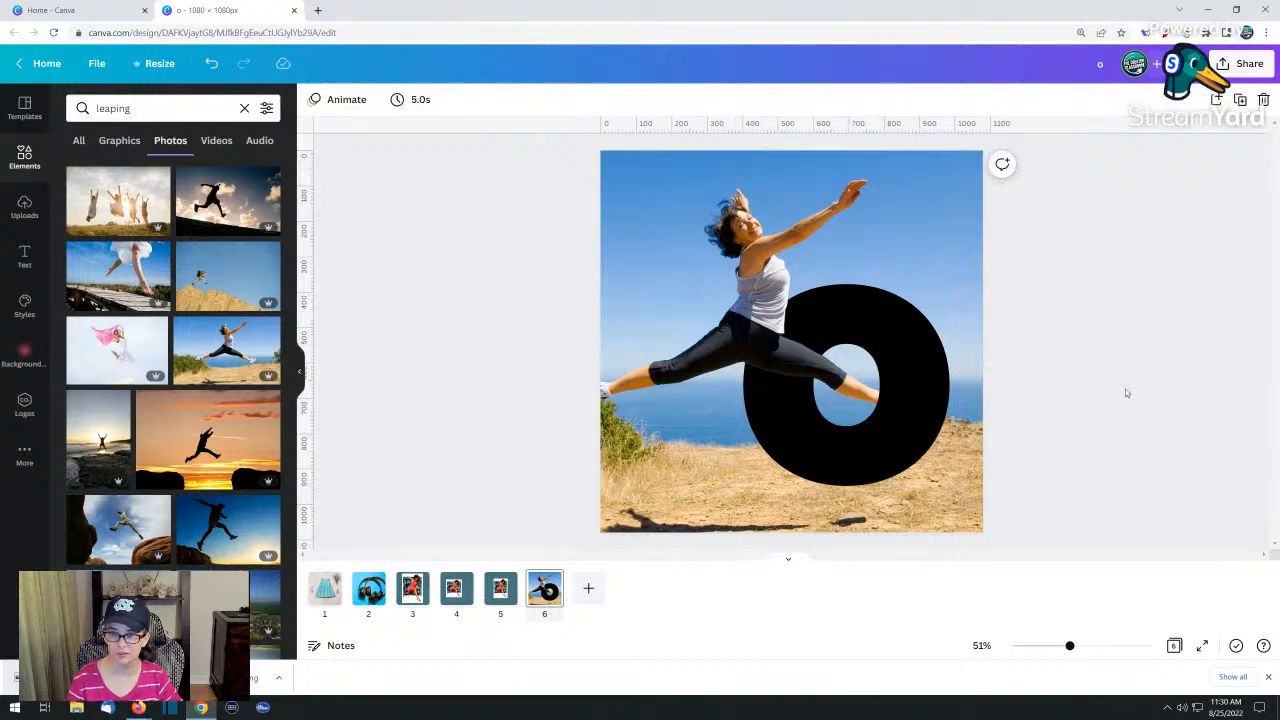
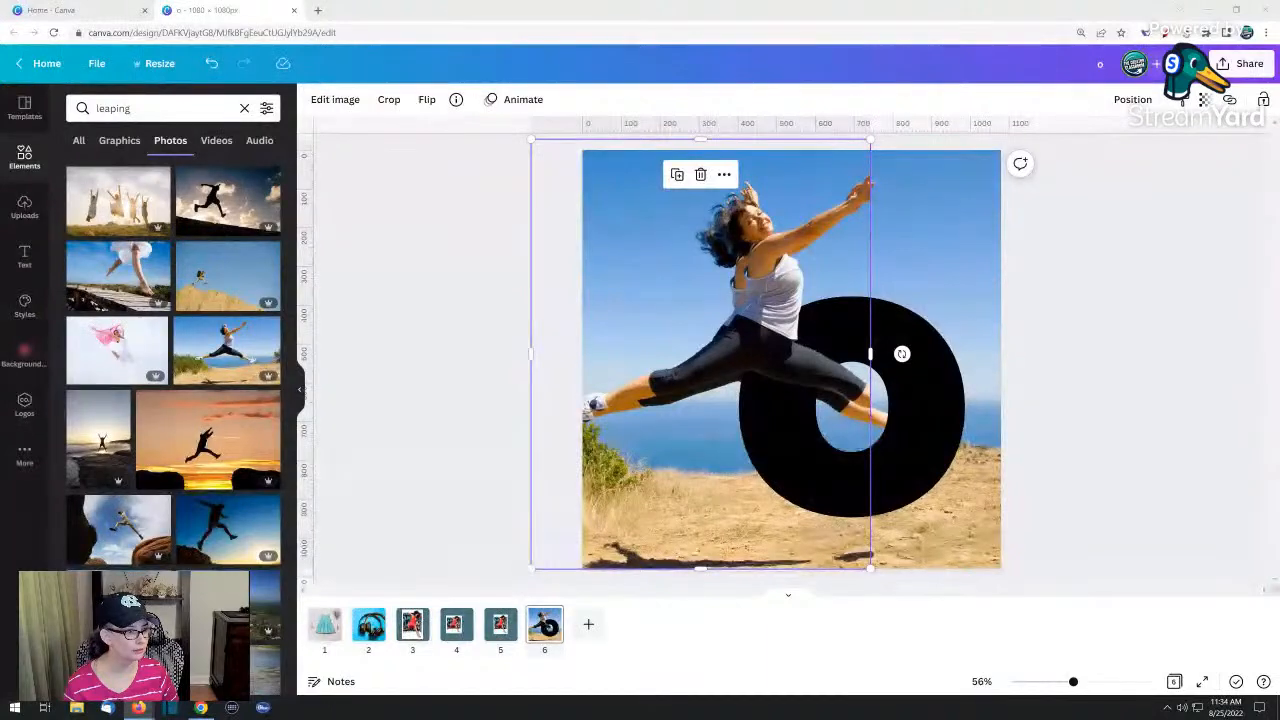
Open the Record yourself studio to view its recording options, cancel the screen-sharing request, and exit back to the design
click(24, 210)
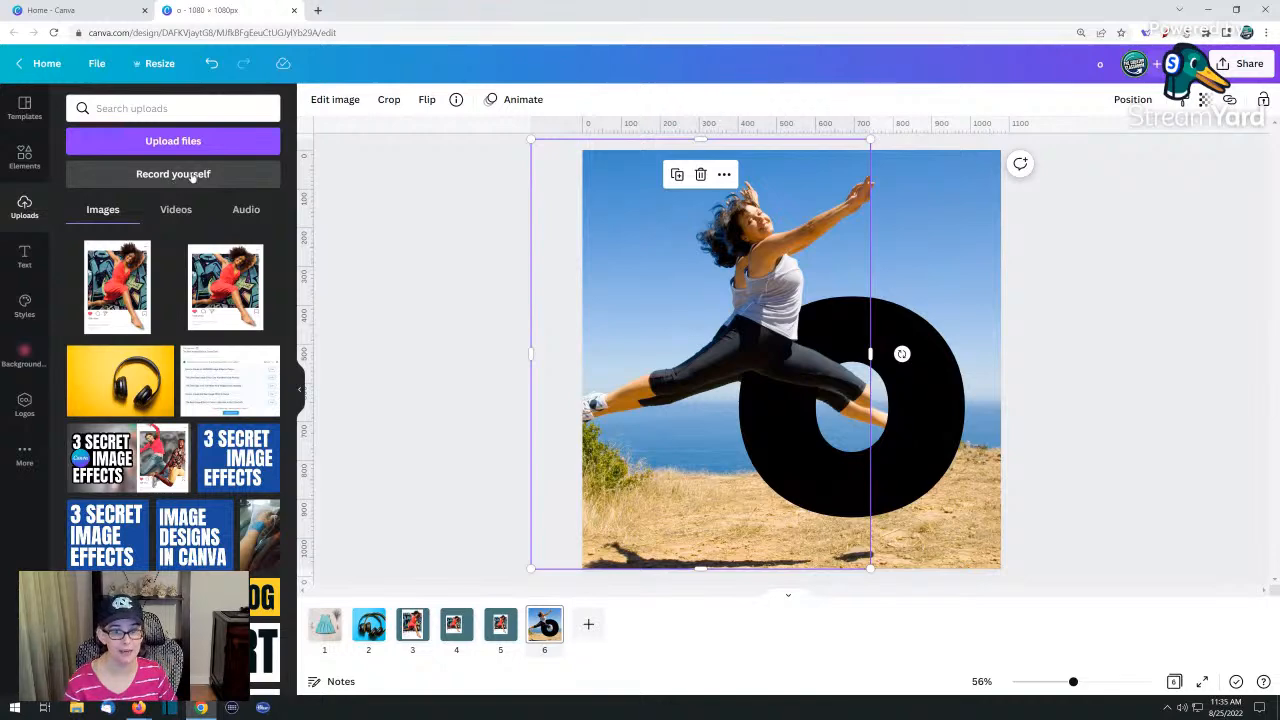
click(192, 176)
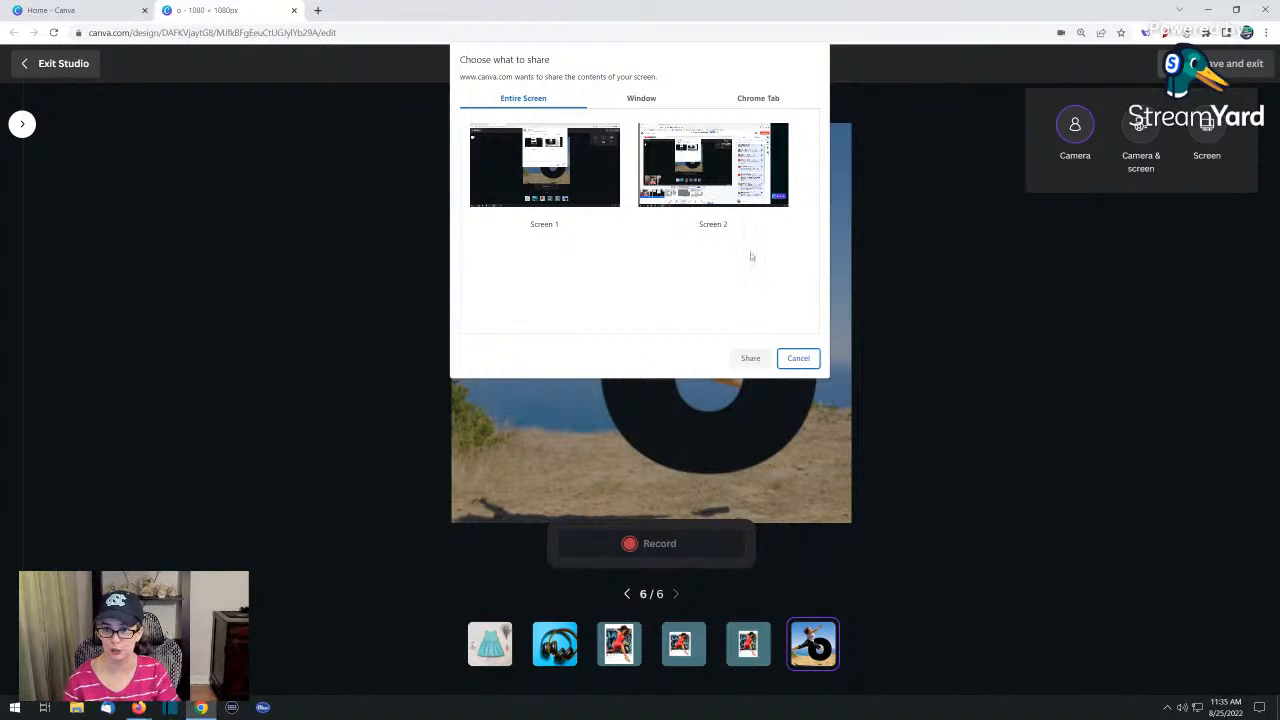
click(799, 359)
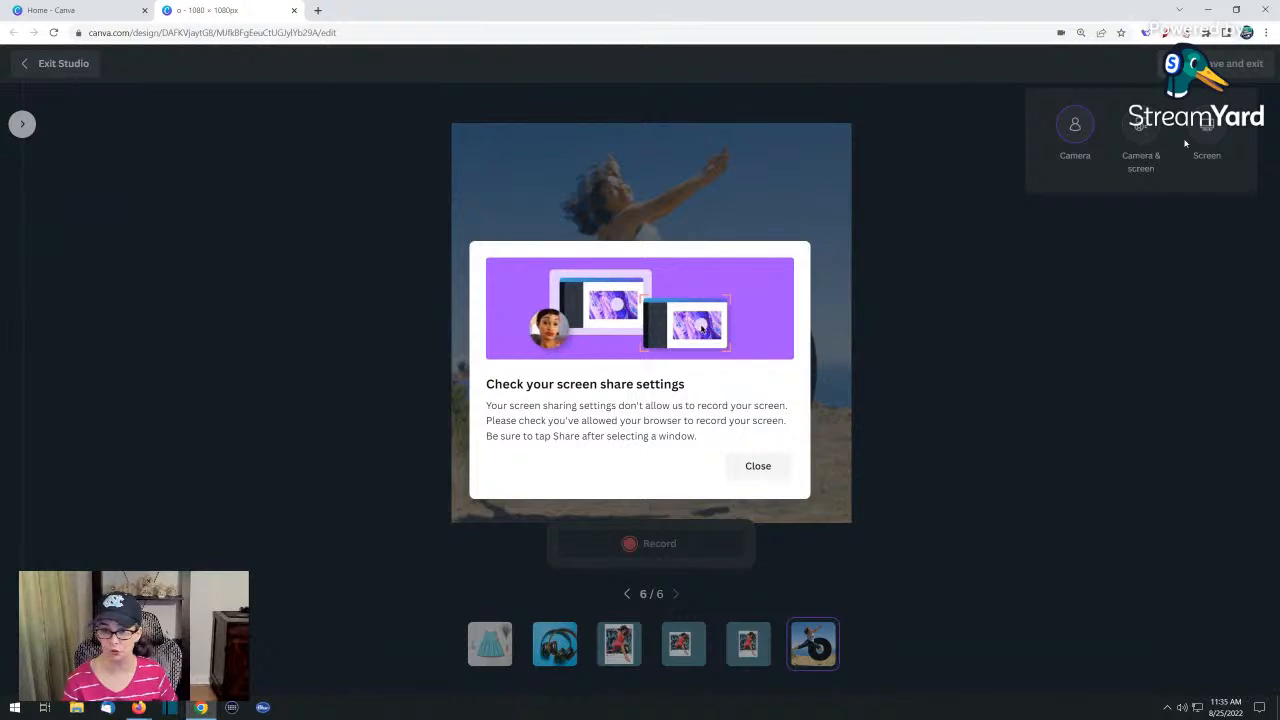
click(765, 475)
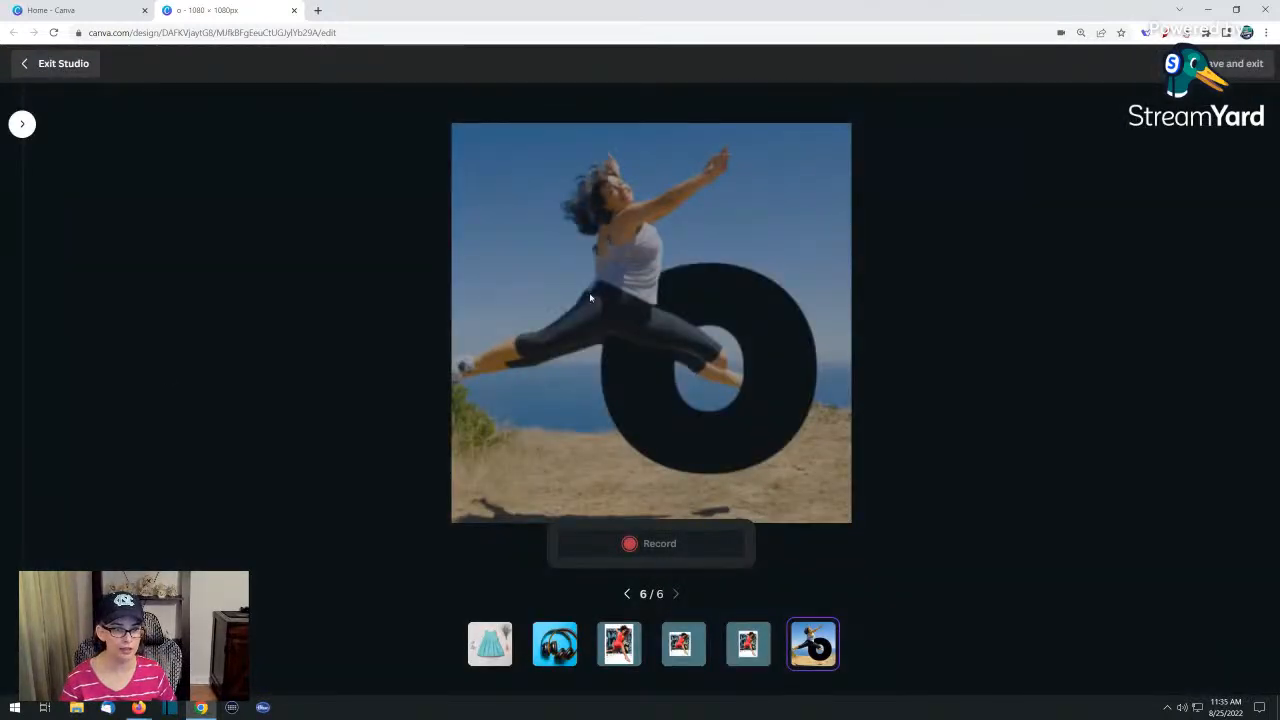
click(50, 68)
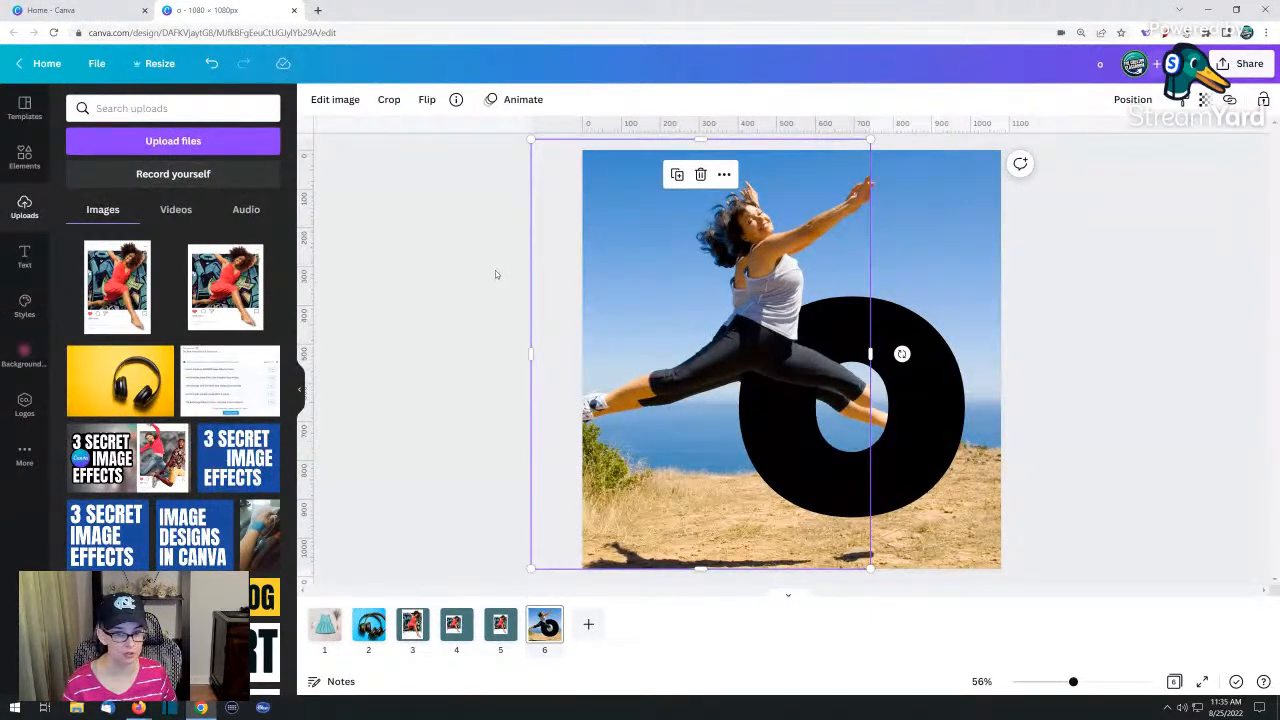
click(497, 405)
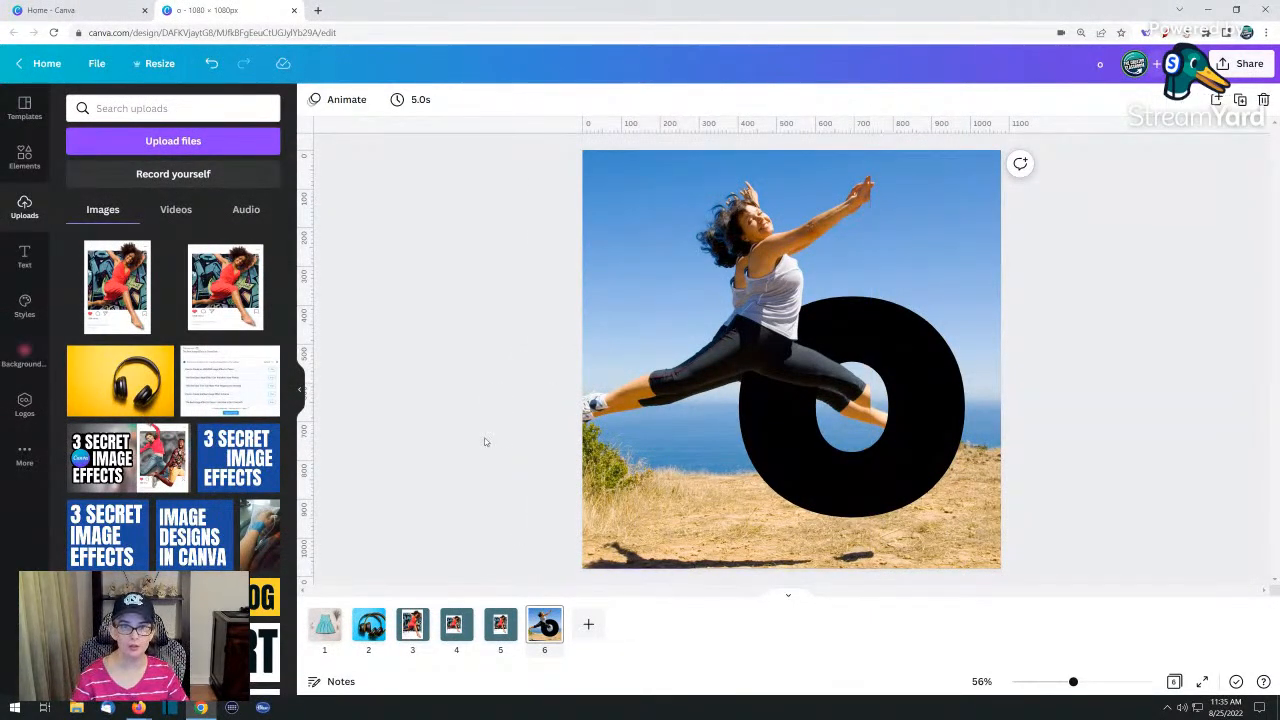
Create a blank Video design from the home page and paste the copied cruise ship photo onto its page
click(97, 12)
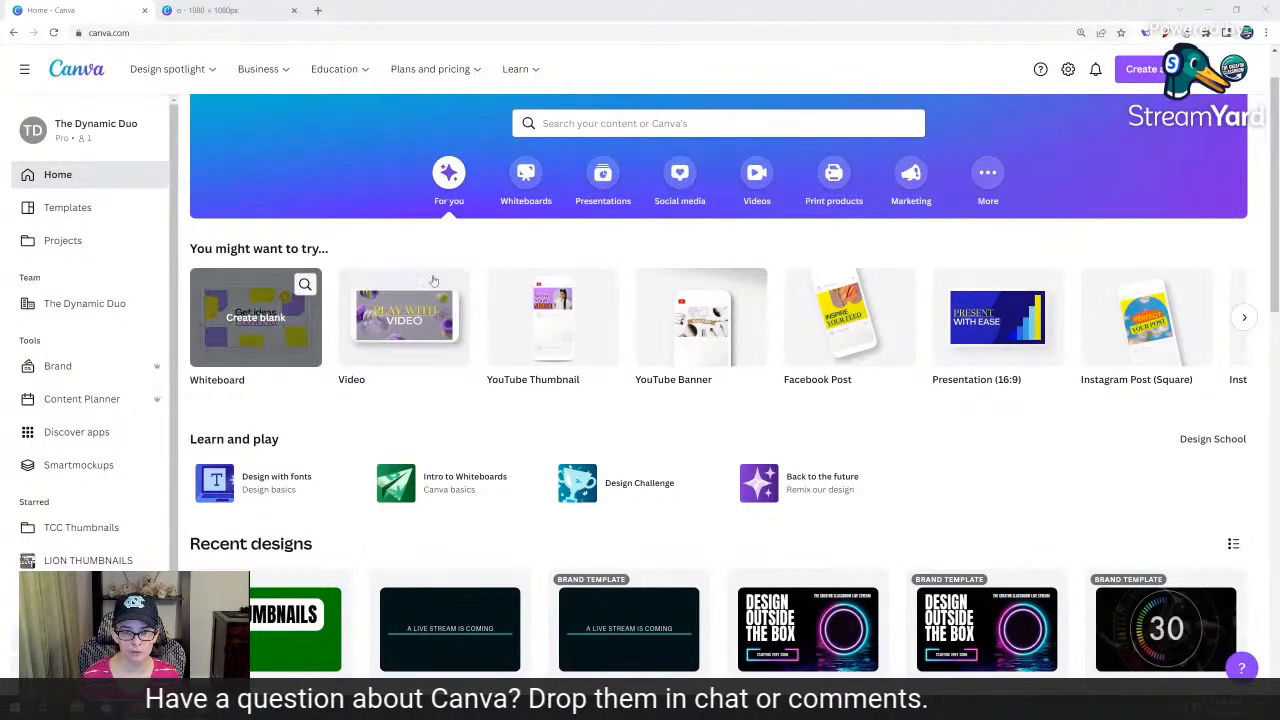
click(403, 336)
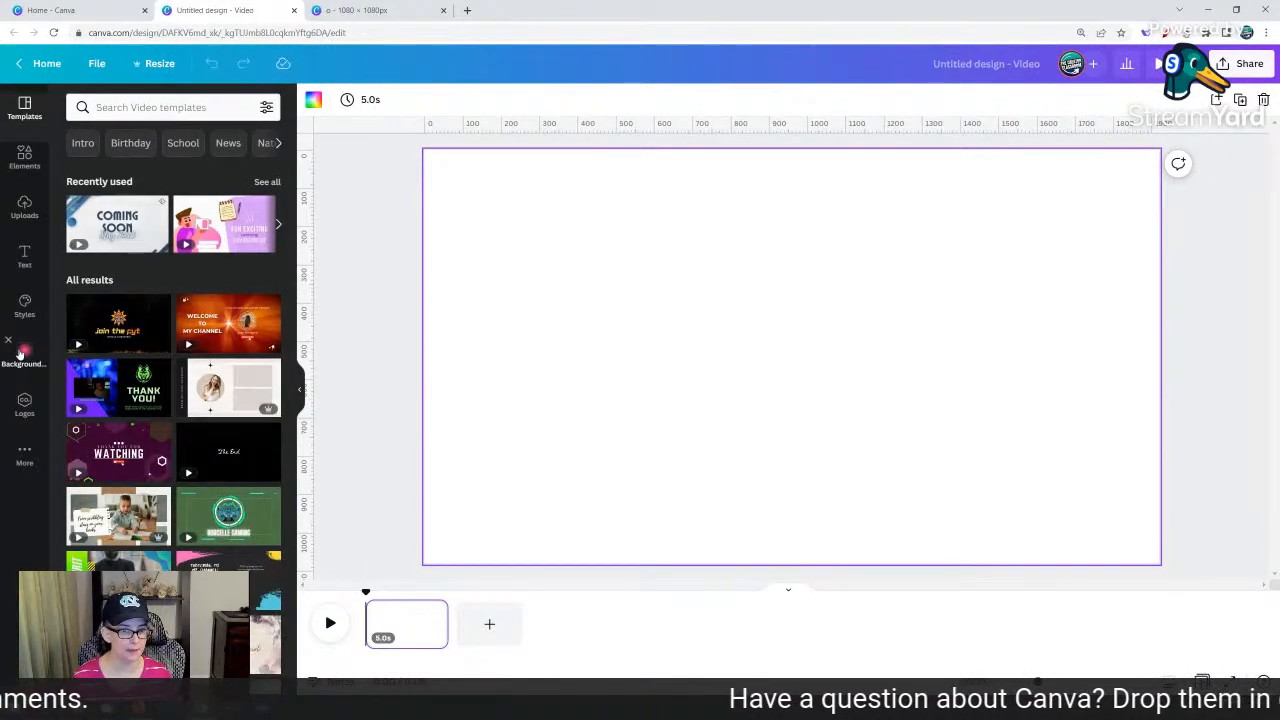
click(20, 355)
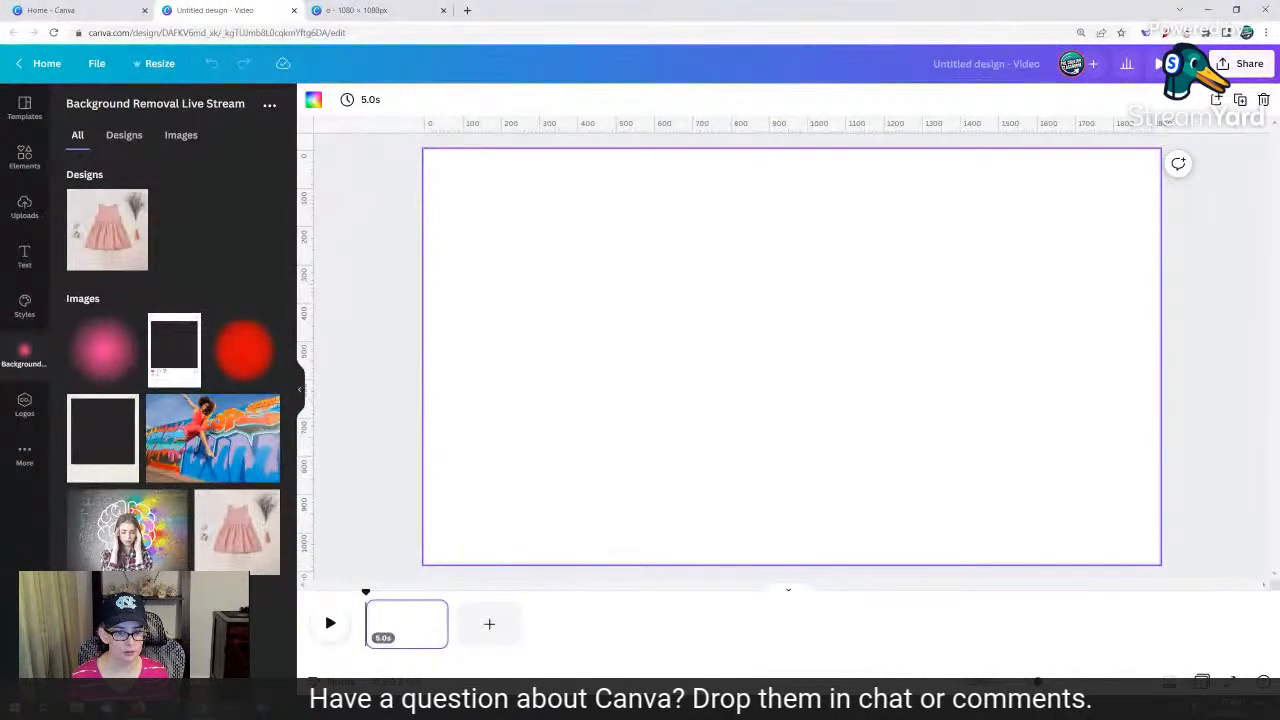
key(ctrl+v)
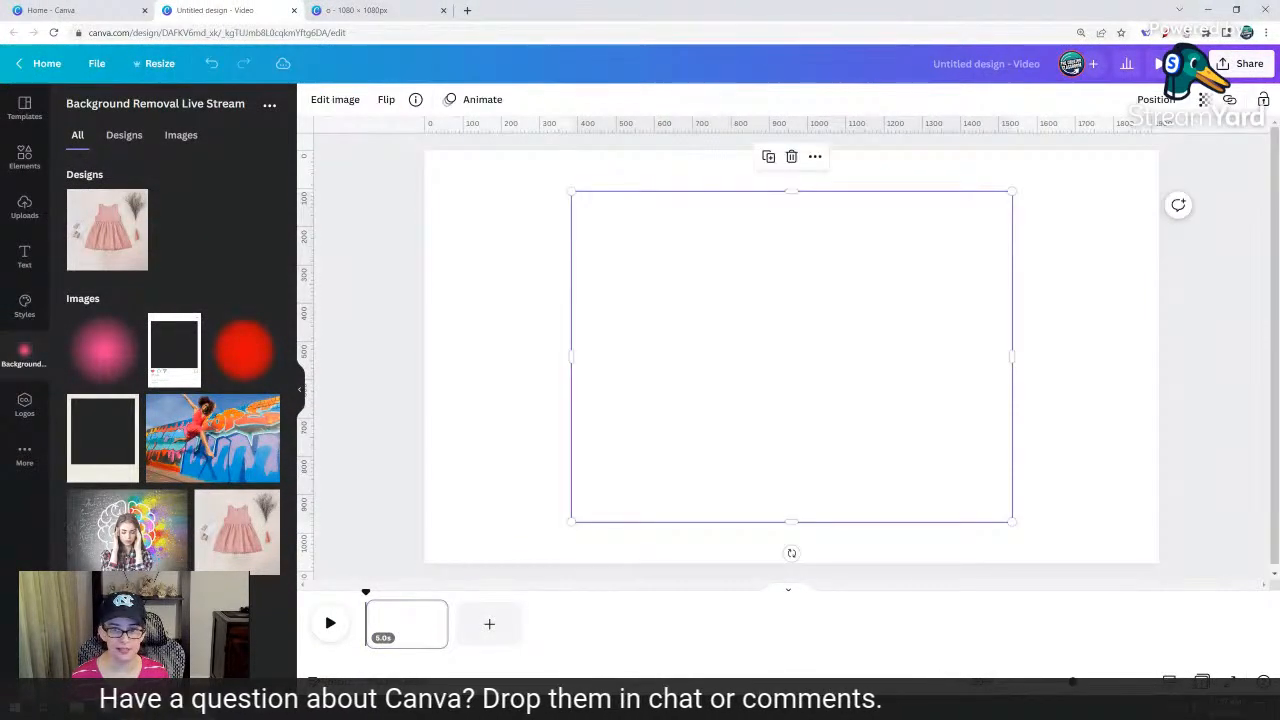
Check the cruise ship photo's details, and remove its background with Background Remover
click(456, 100)
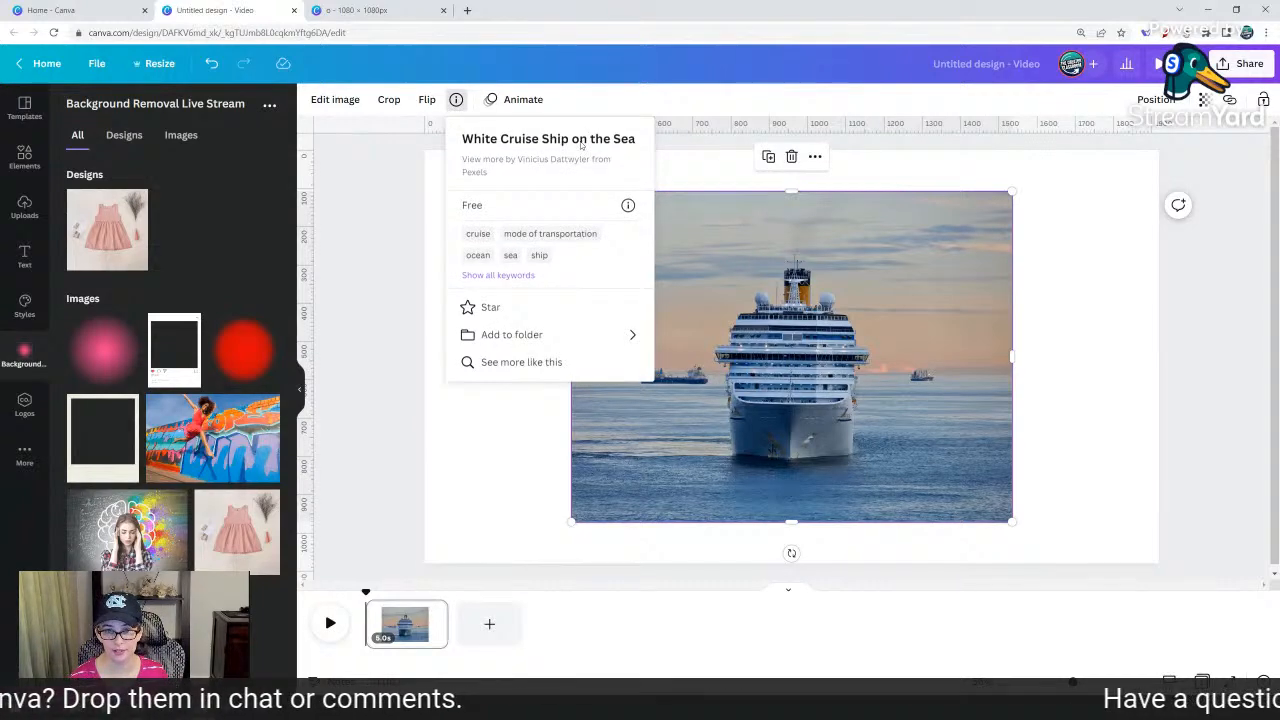
click(368, 220)
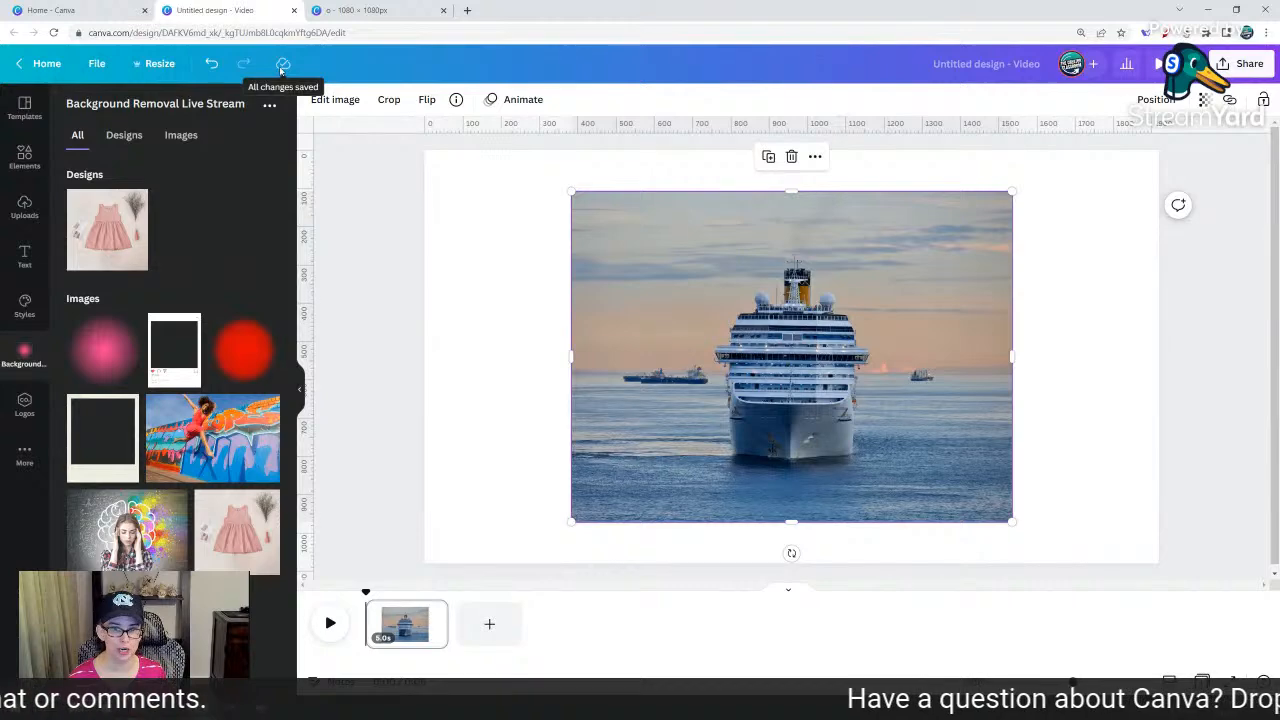
click(333, 100)
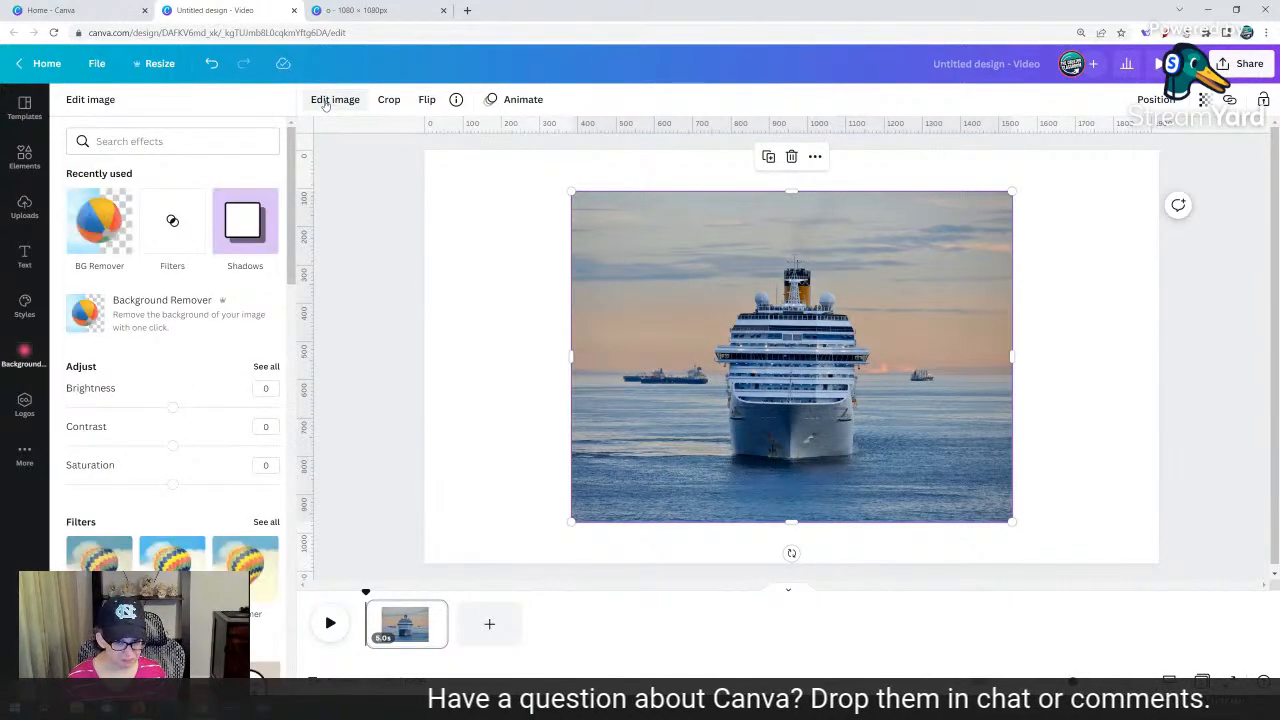
click(185, 314)
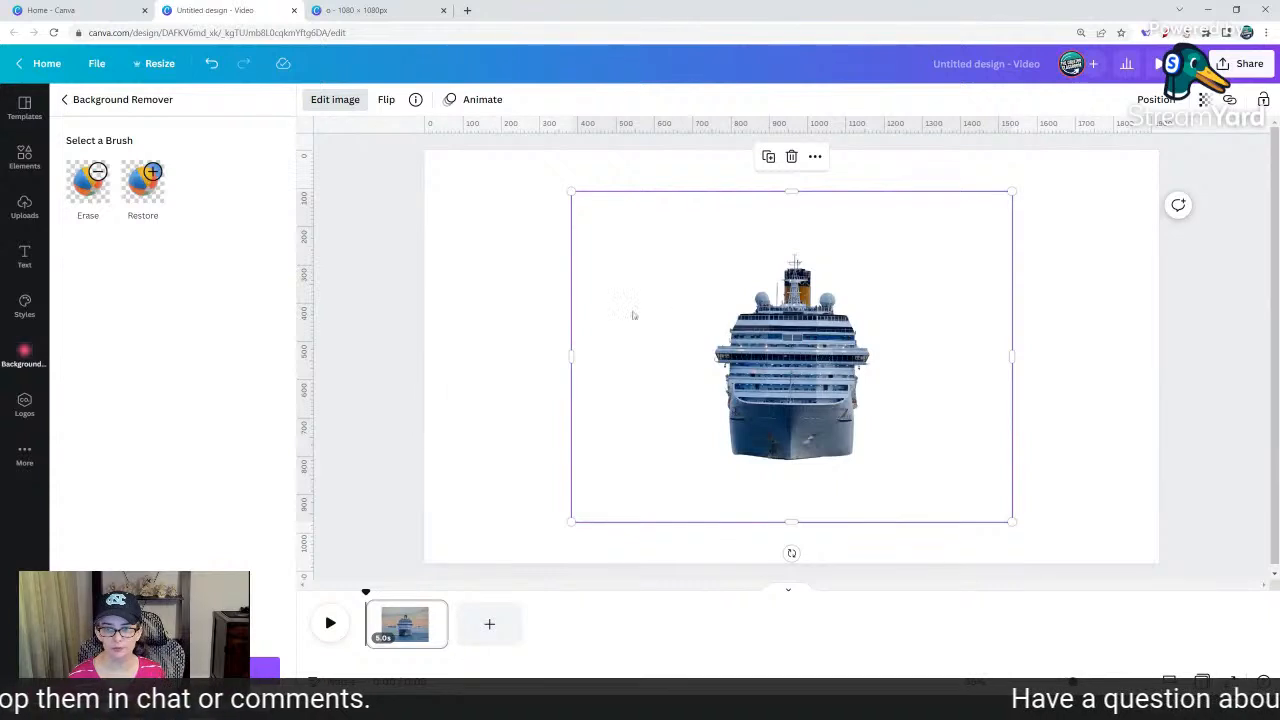
Leave Background Remover, delete the cut-out ship, and undo back to the original cruise ship photo with its background
click(405, 280)
click(900, 393)
key(Delete)
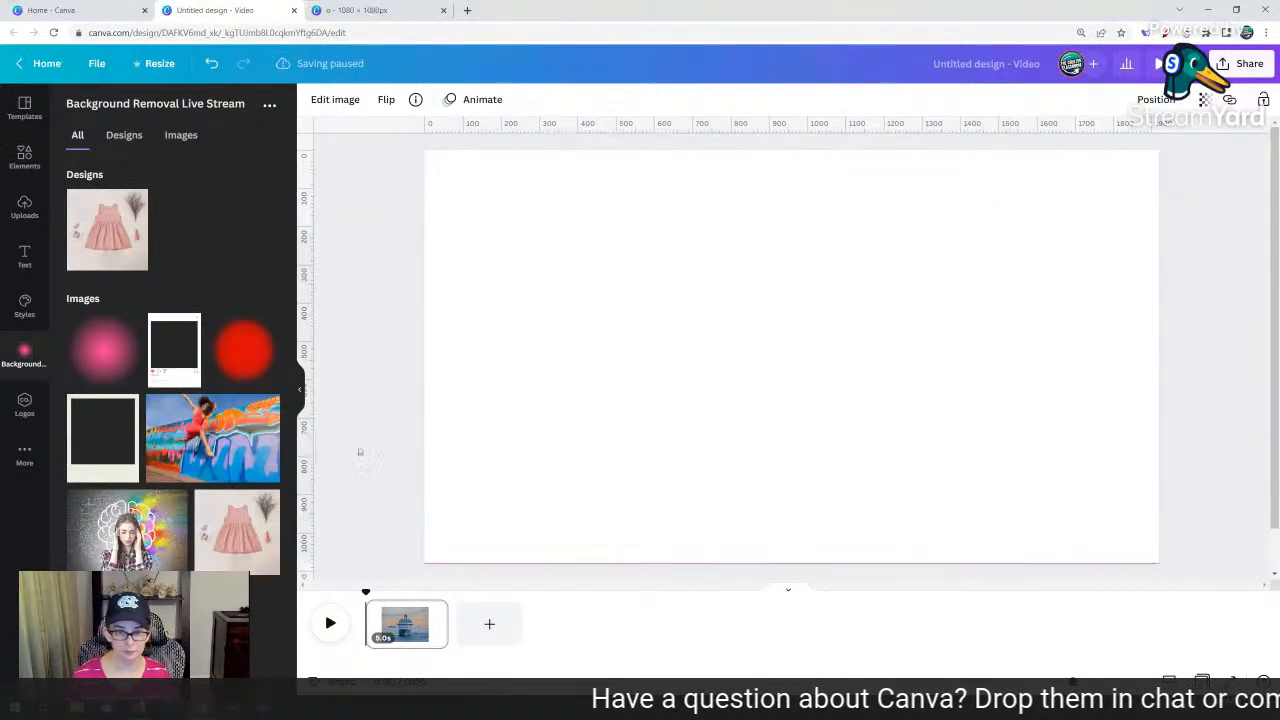
key(ctrl+z)
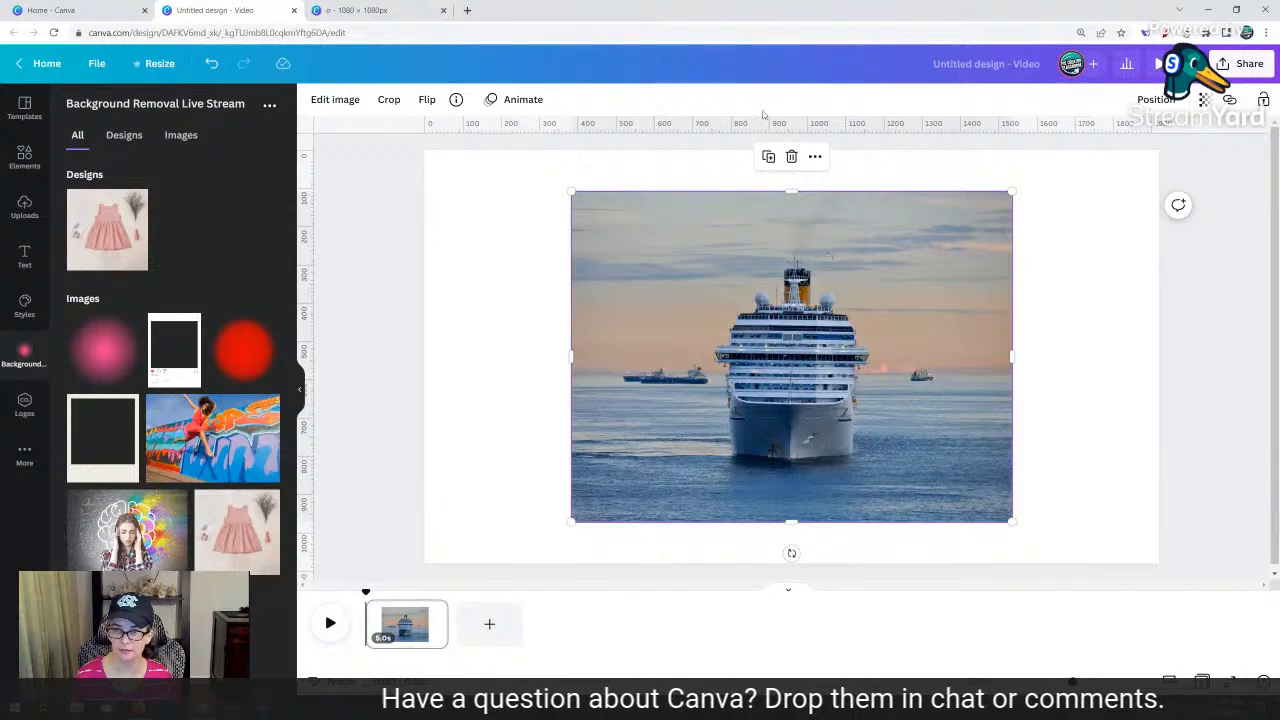
Duplicate the cruise ship photo and offset the copy slightly right and down from the original
click(772, 160)
drag(730, 291, 794, 358)
click(634, 314)
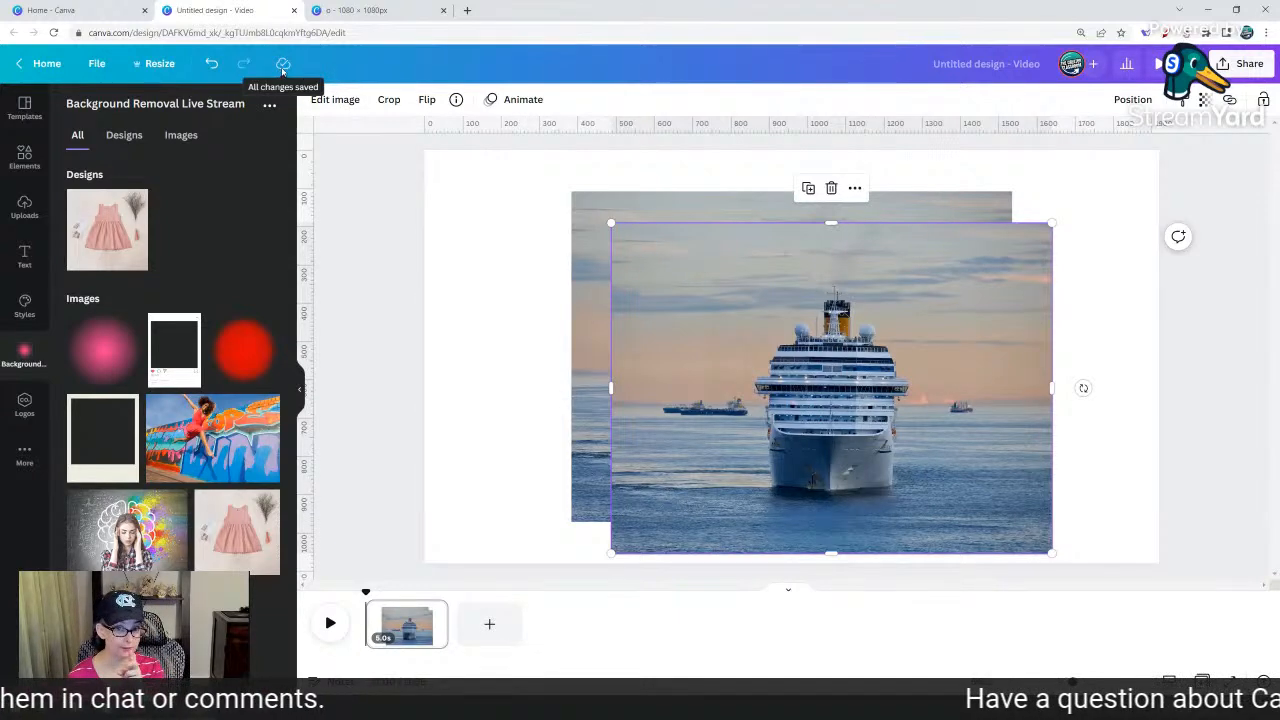
Remove the duplicate photo's background with Background Remover and align the cut-out ship exactly over the original ship
click(333, 103)
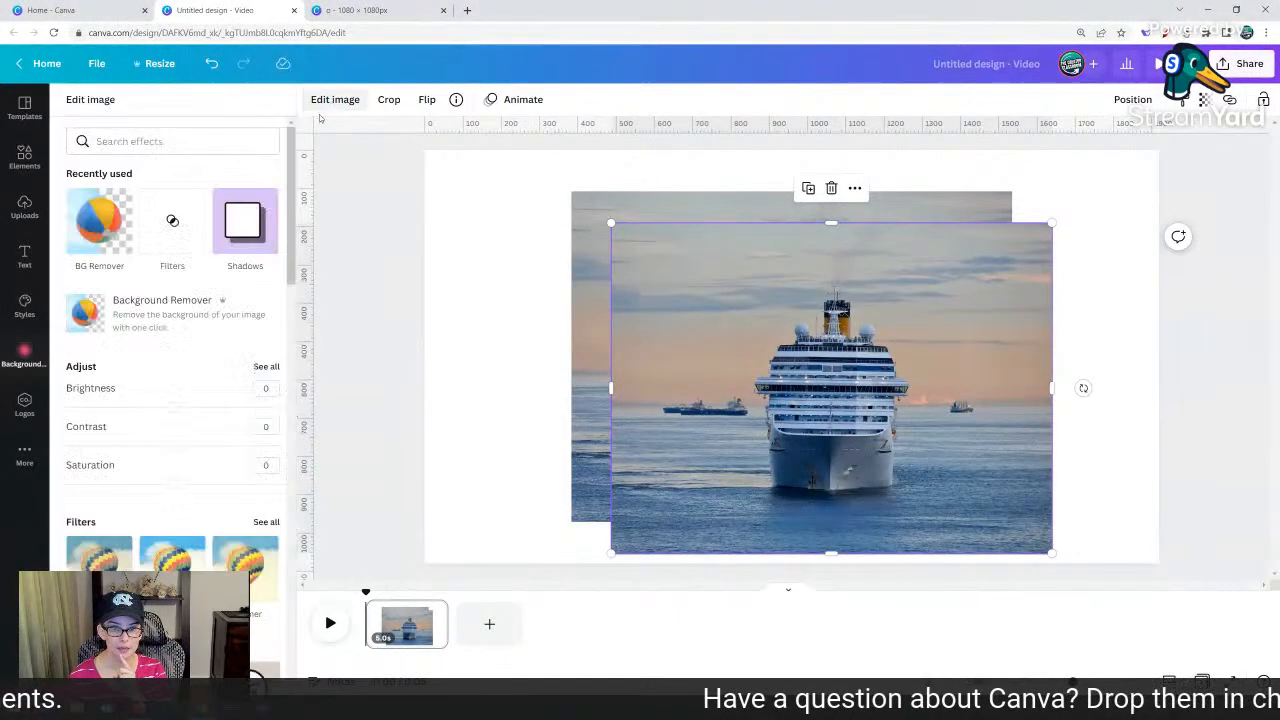
click(150, 315)
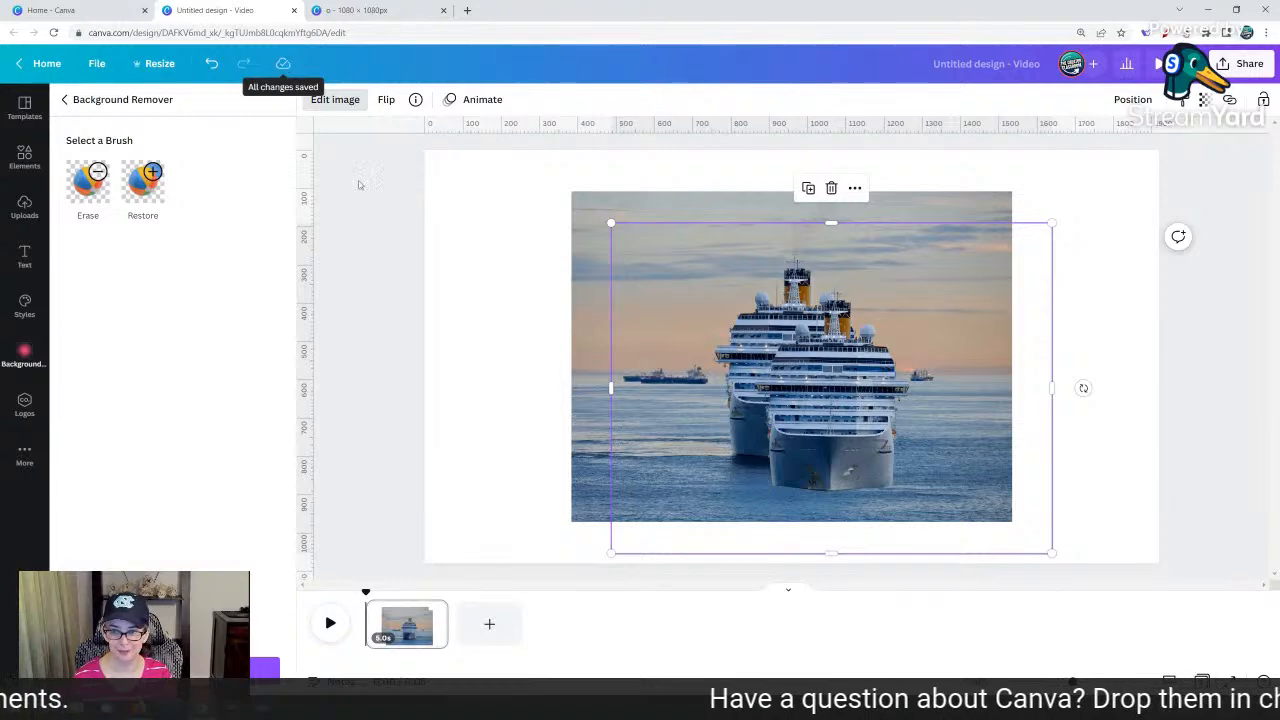
click(429, 265)
drag(818, 370, 797, 344)
Crop the empty areas from both sides of the ship cutout until its frame is about 457 px wide
drag(569, 352, 682, 356)
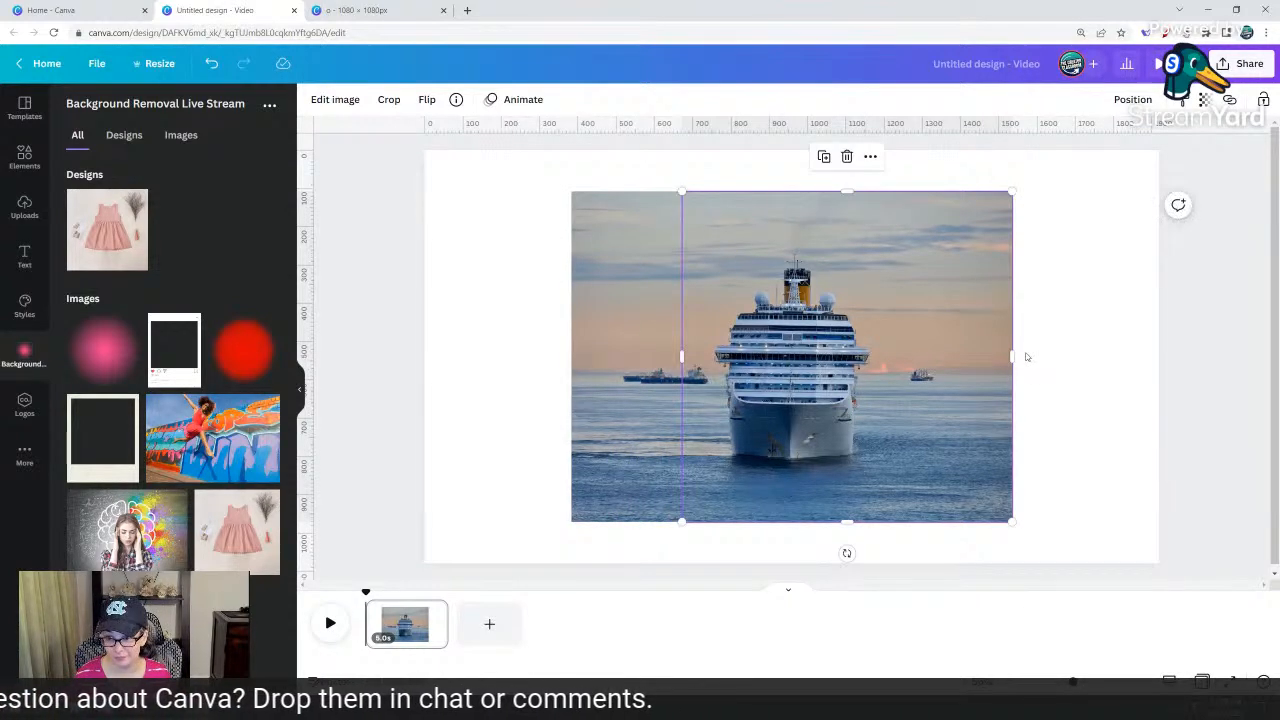
drag(1013, 356, 879, 372)
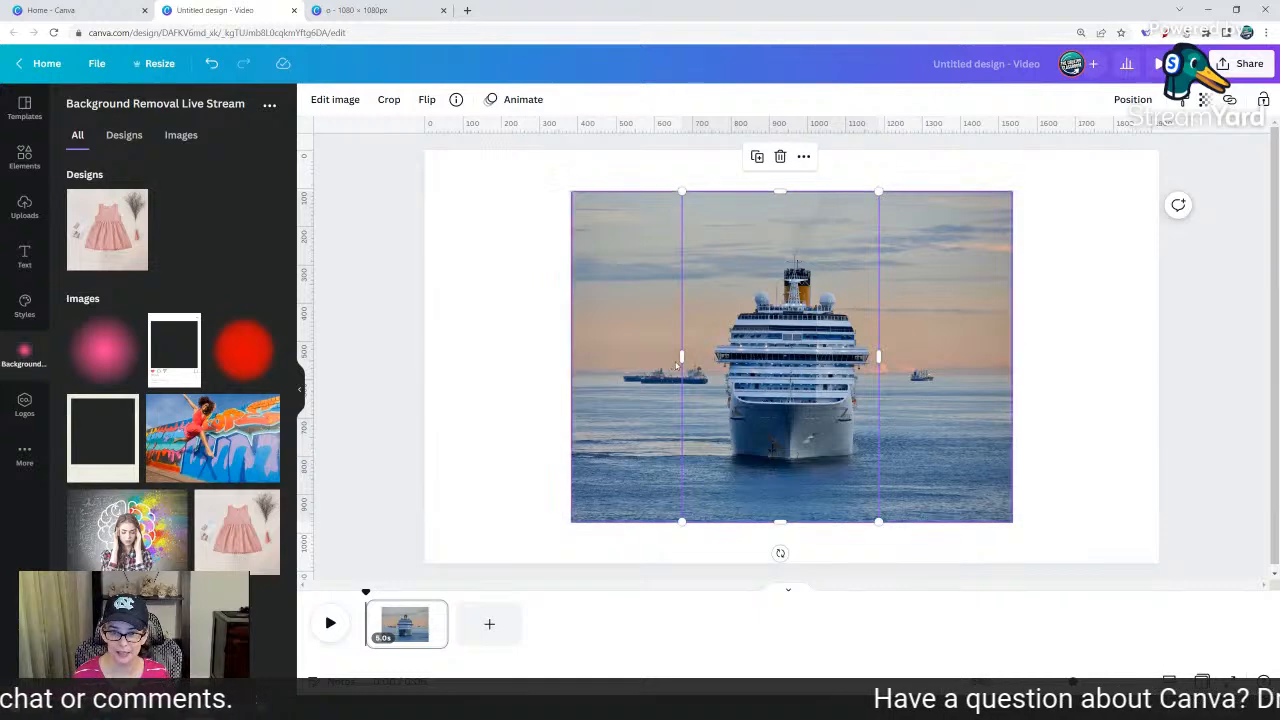
drag(680, 361, 706, 361)
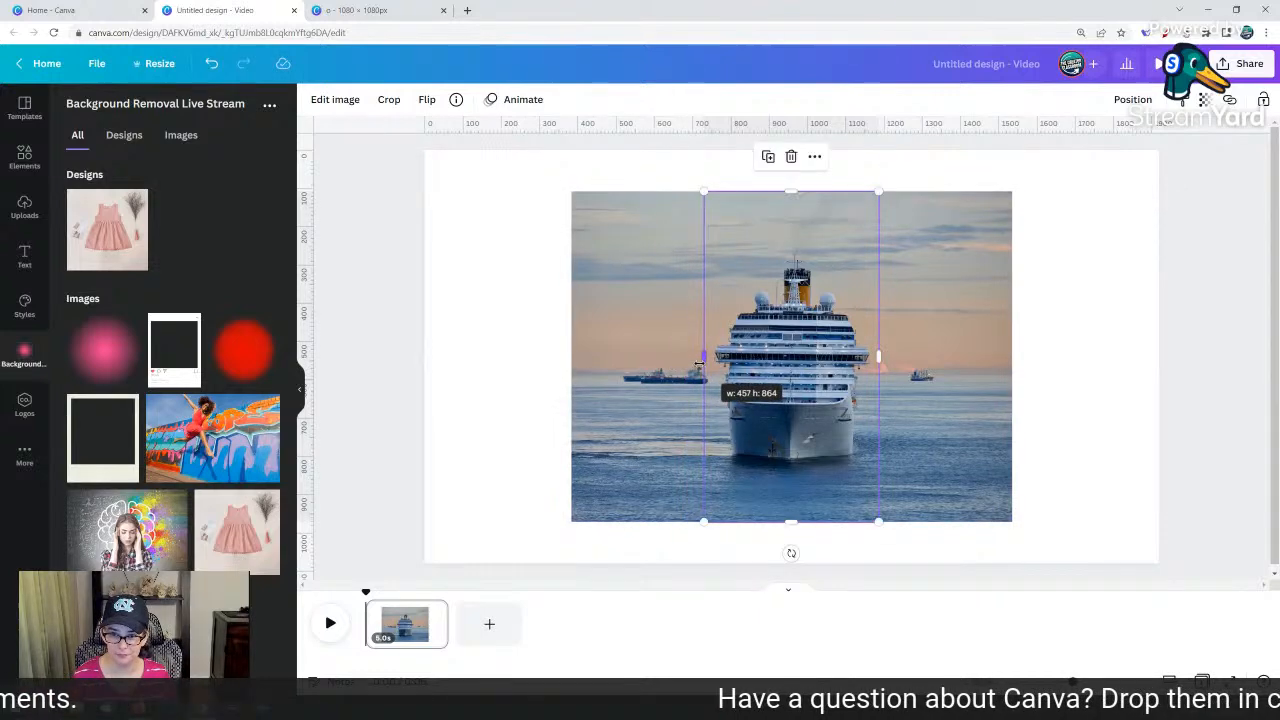
click(522, 236)
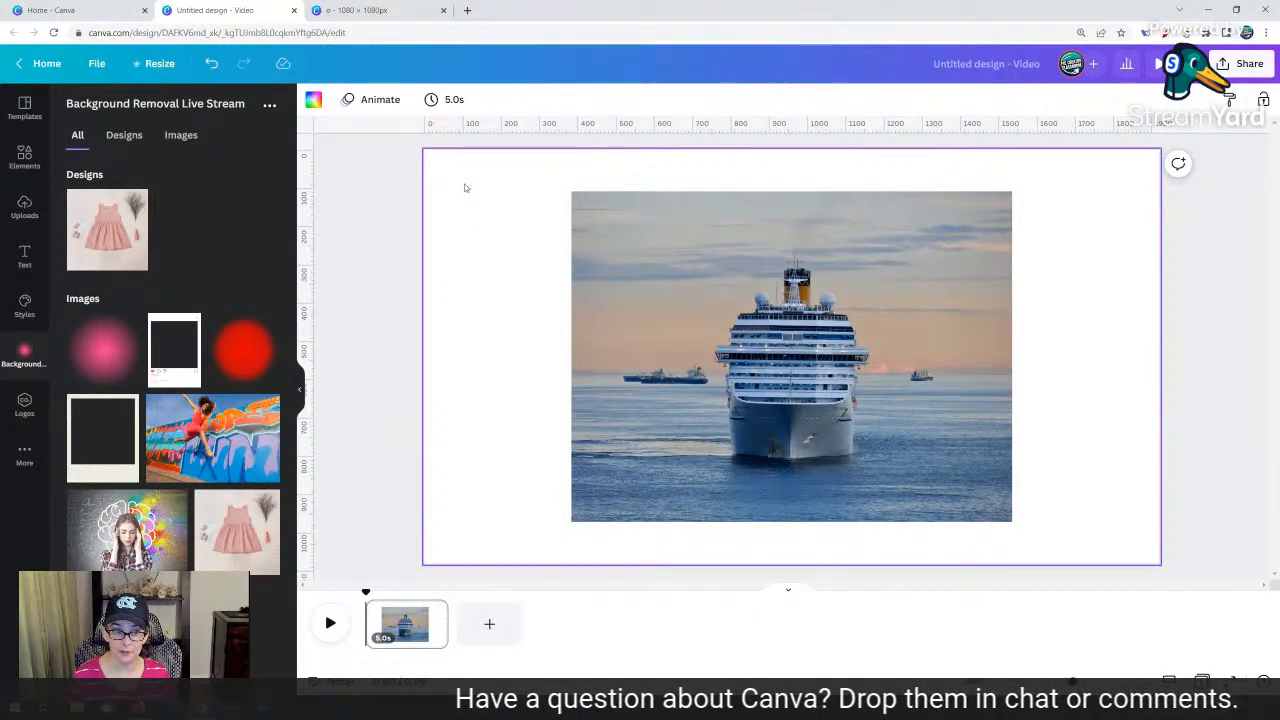
Select the ship cutout and the full photo together and enlarge them to fill the whole video page
drag(464, 184, 1150, 527)
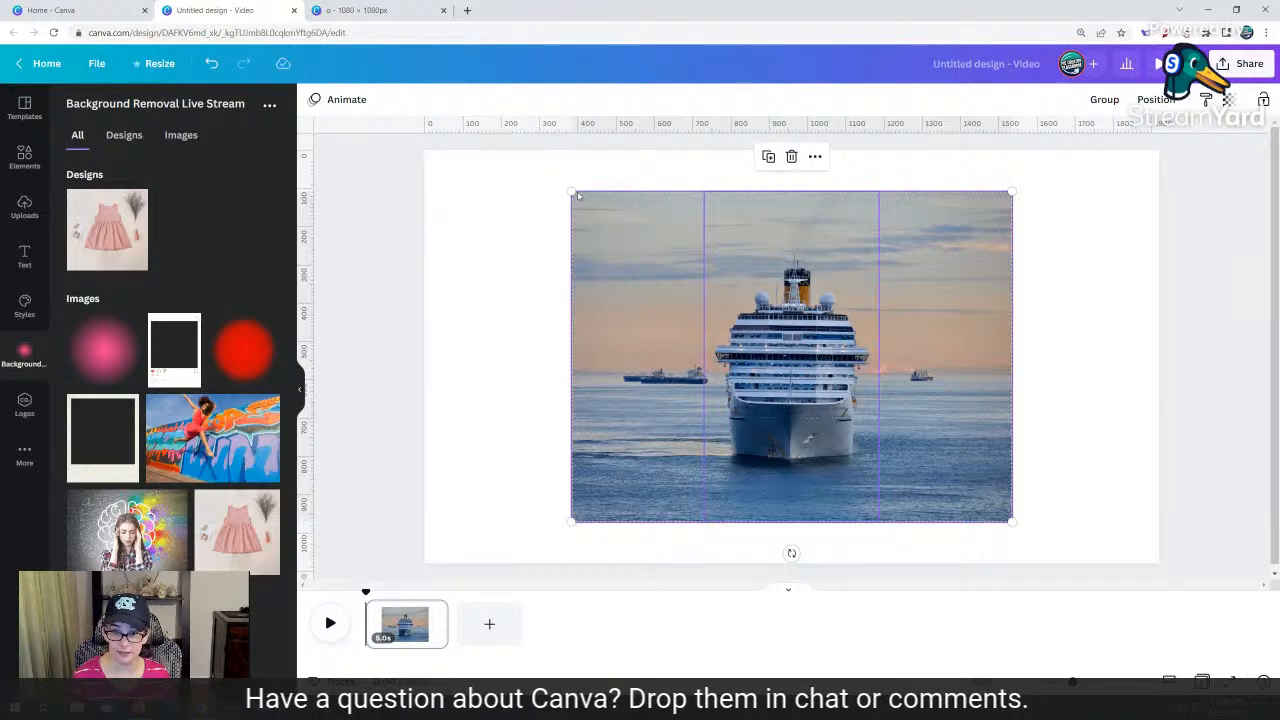
drag(570, 191, 384, 138)
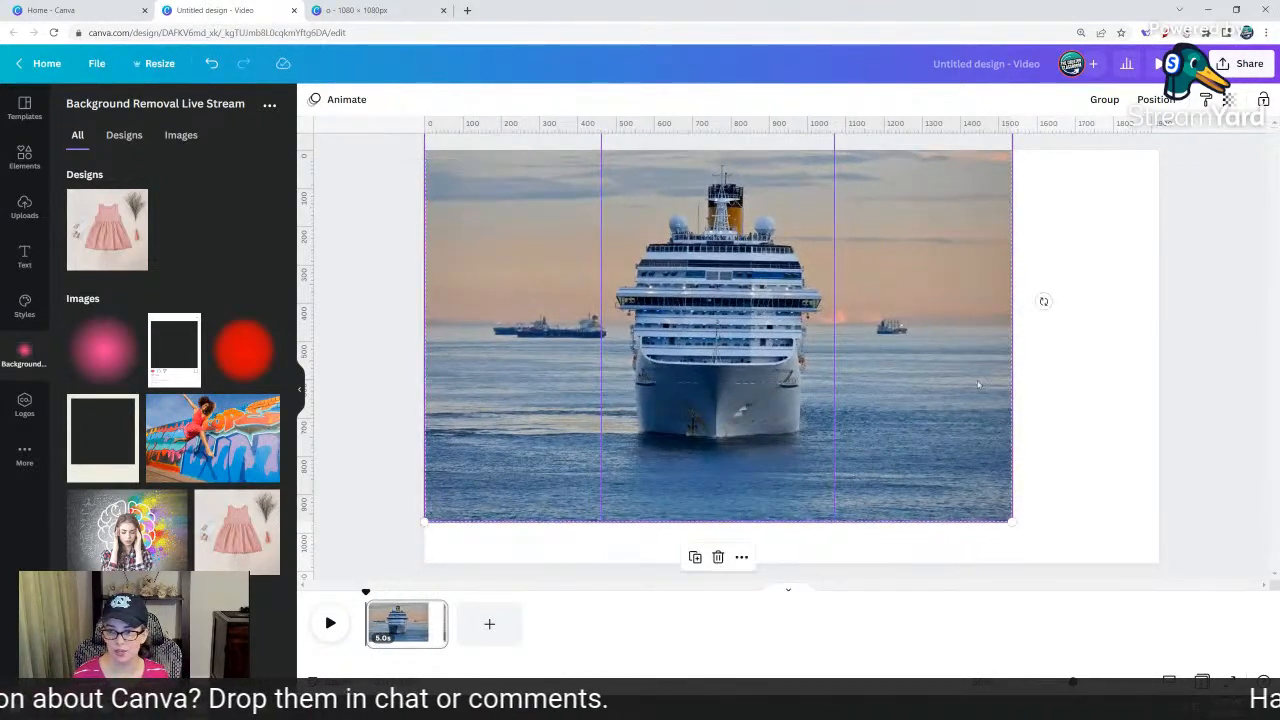
drag(1013, 520, 1173, 615)
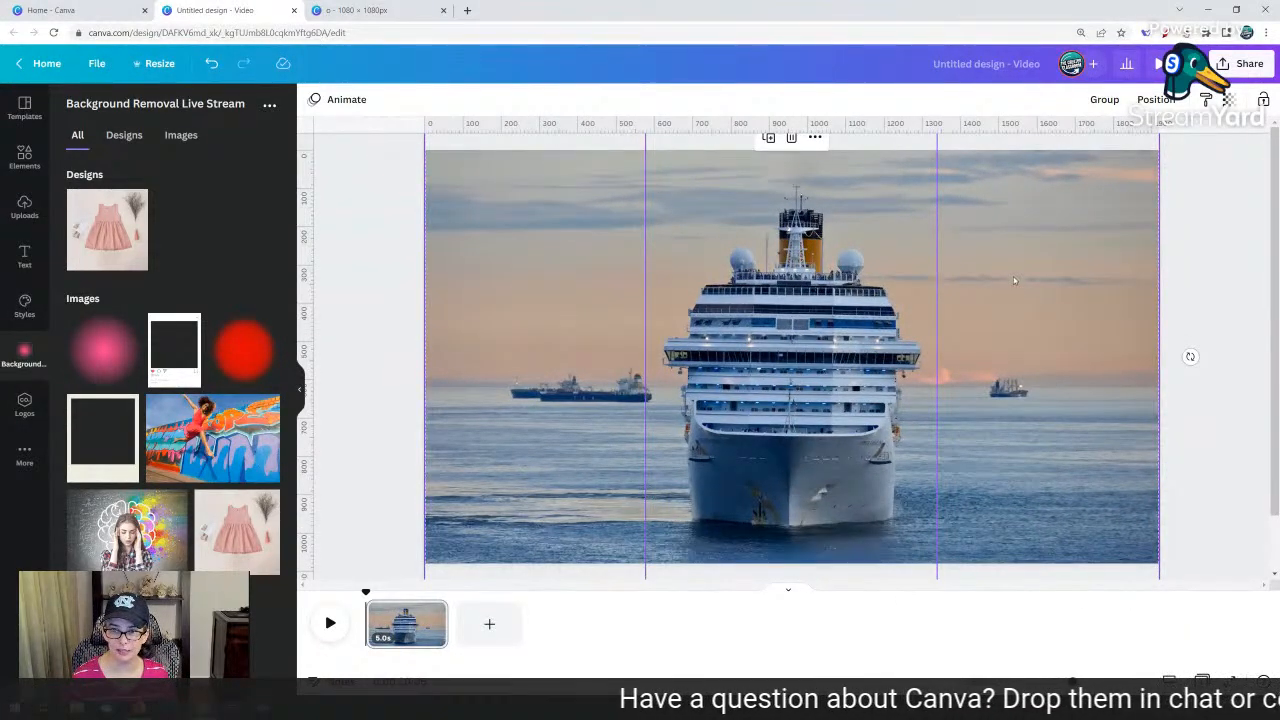
Move both ship layers straight down together so more sky shows above the ship and the hull meets the page's lower edge
drag(1014, 281, 1012, 326)
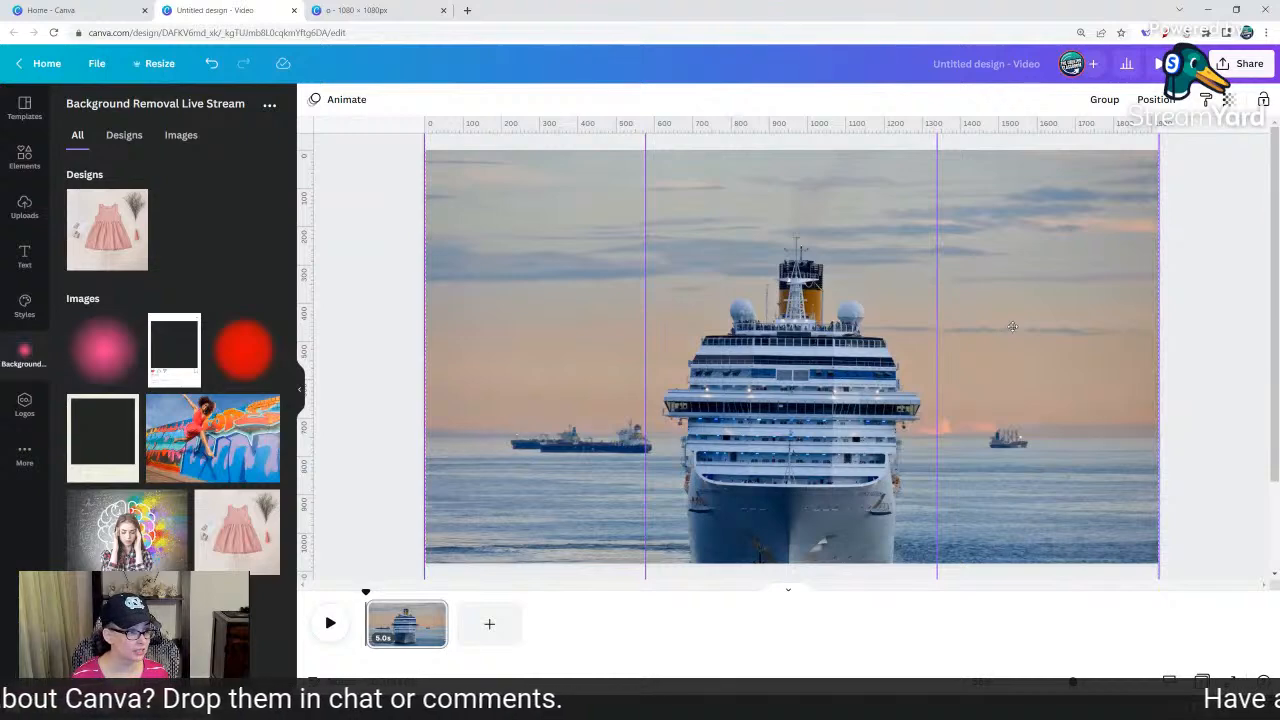
drag(1013, 330, 1013, 330)
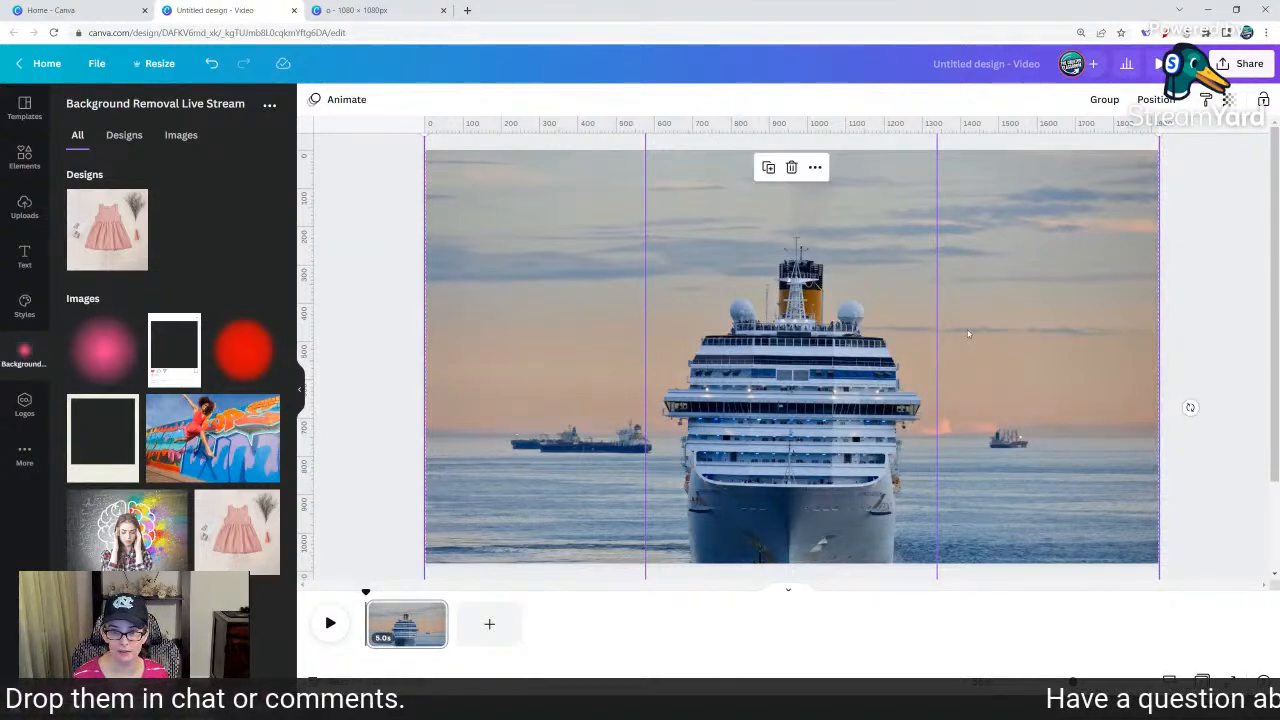
click(388, 309)
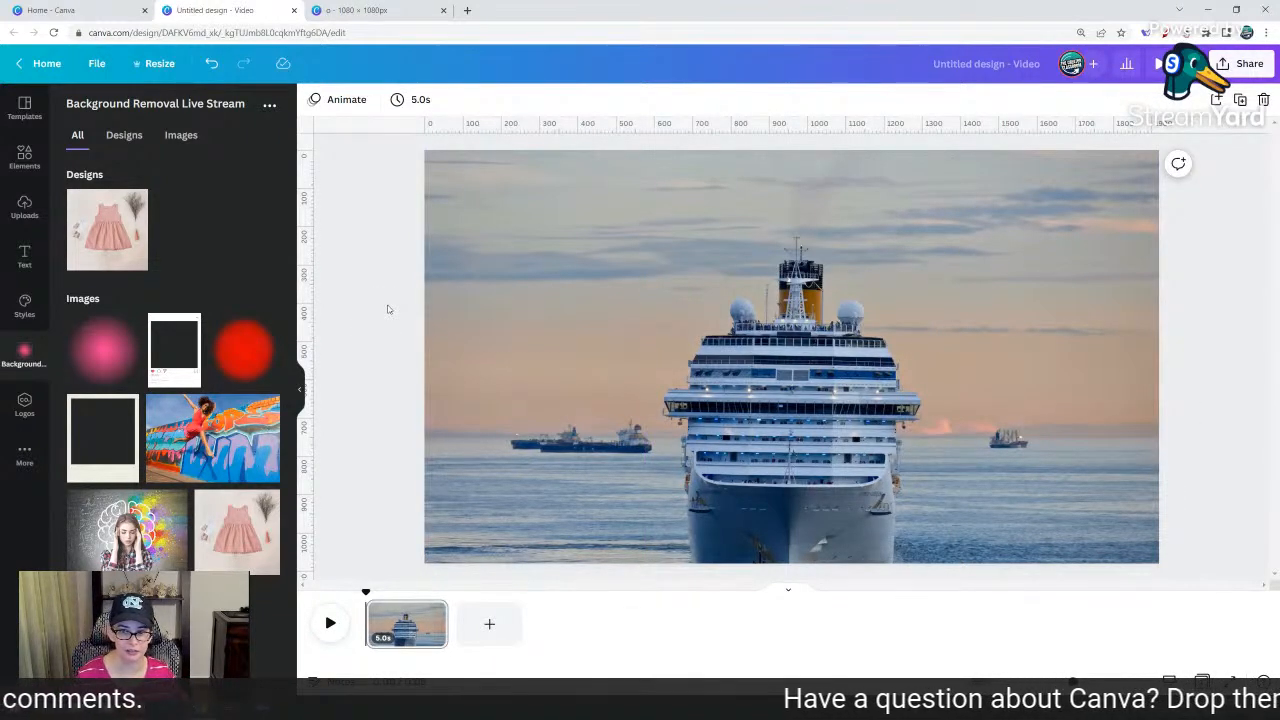
Set the full cruise ship photo as the page background and line up the separate ship cutout over it
click(440, 294)
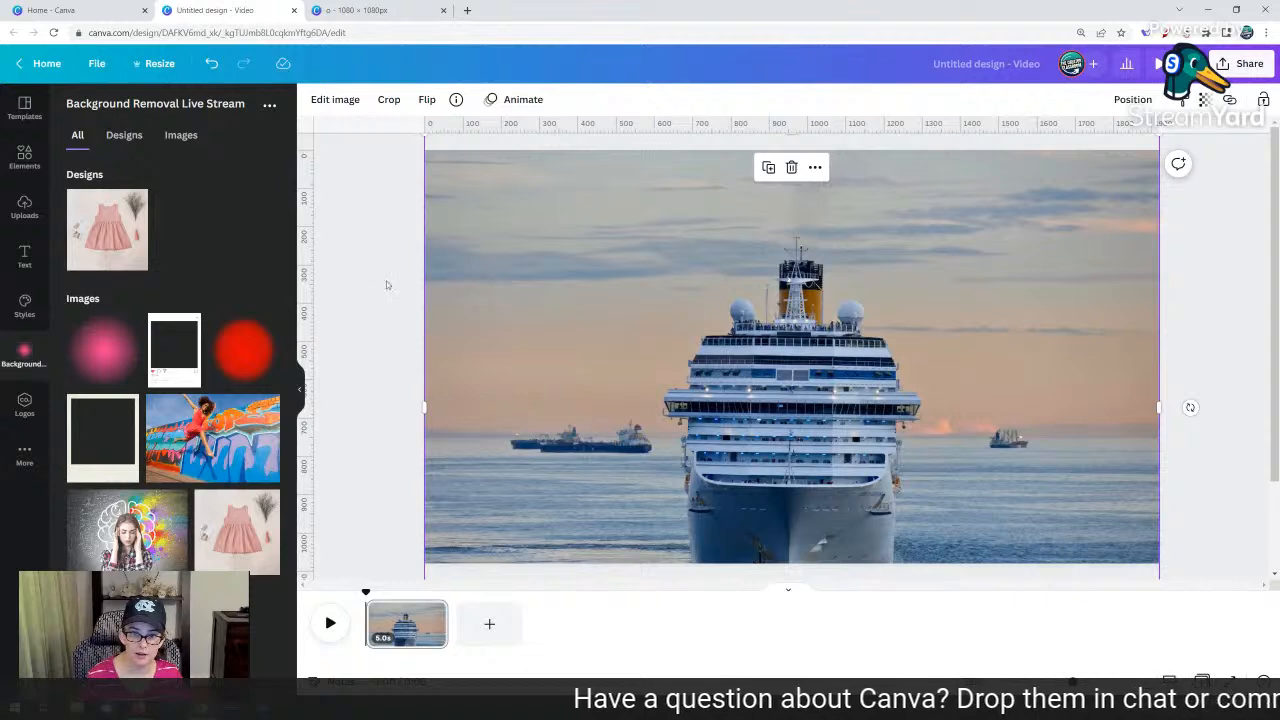
key(Delete)
click(491, 275)
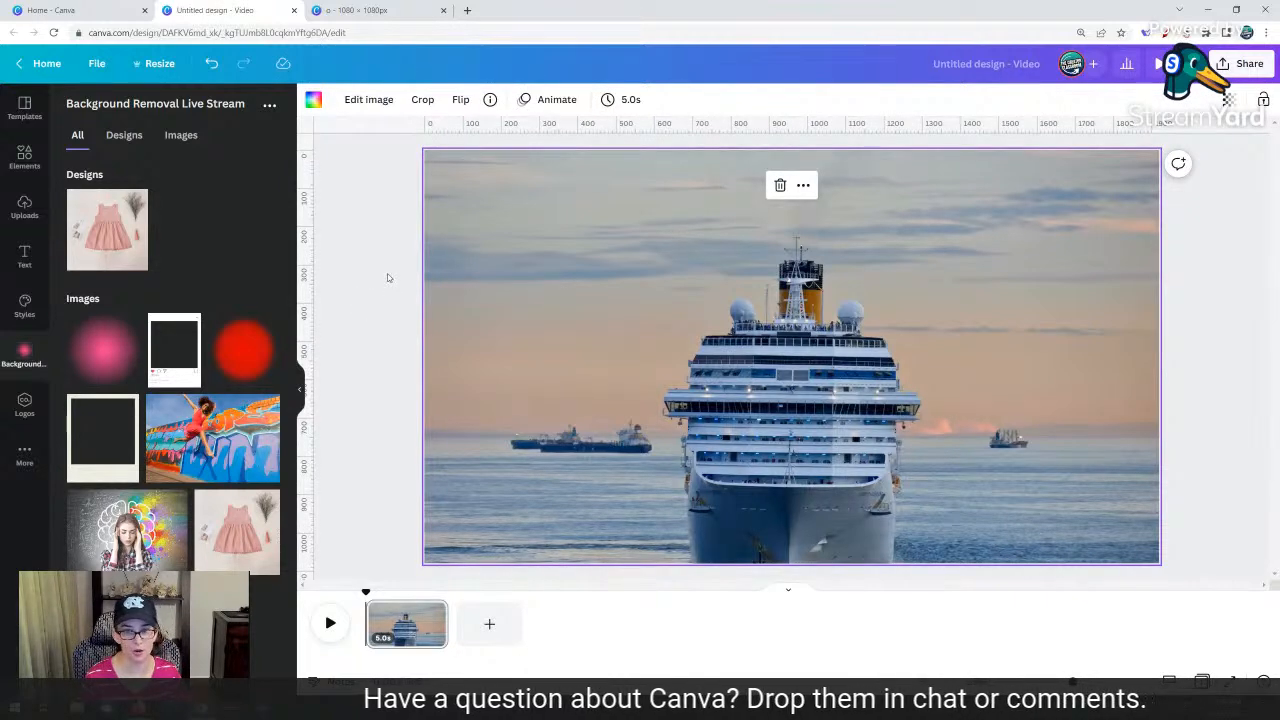
click(388, 277)
click(474, 269)
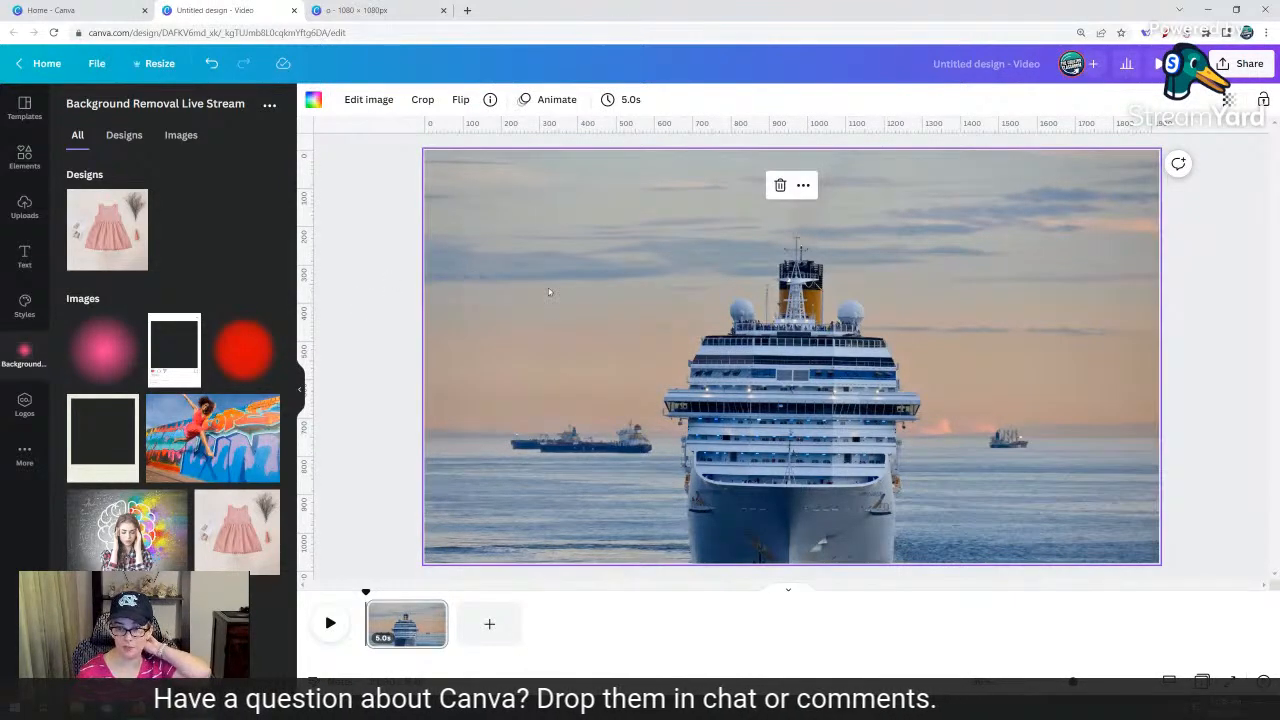
key(Escape)
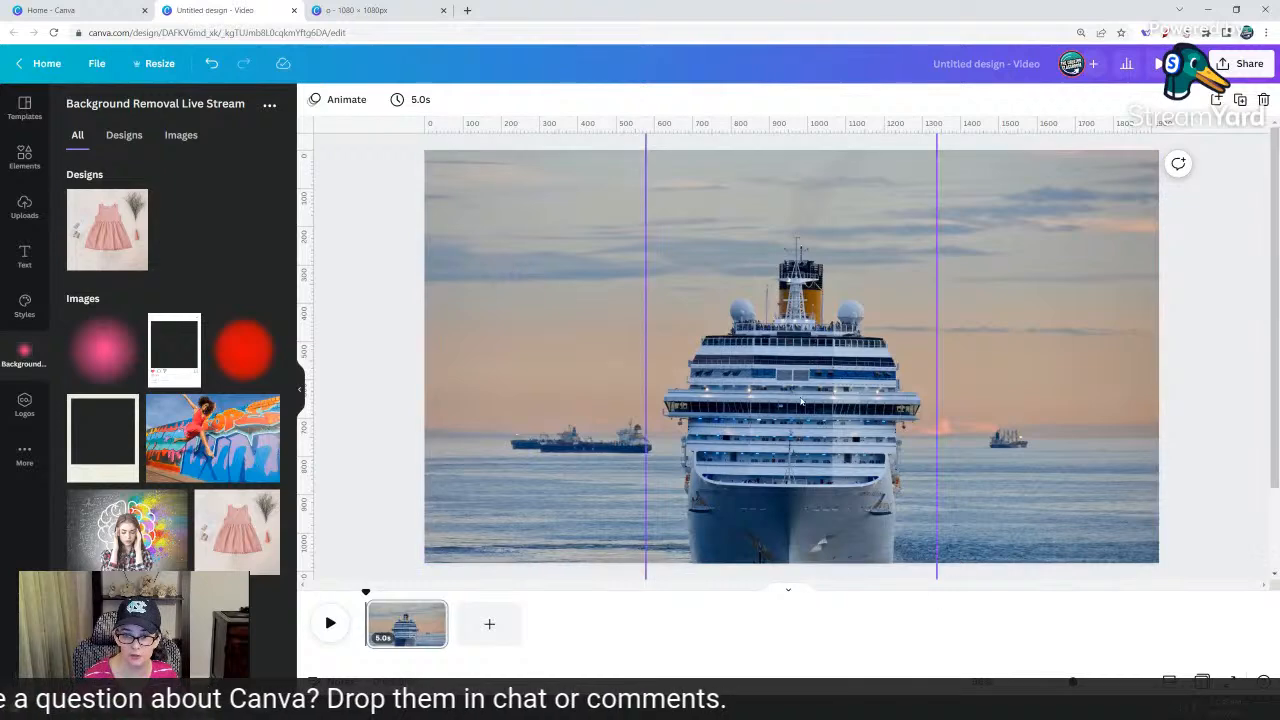
mouse_move(801, 400)
mouse_down()
mouse_move(1029, 395)
mouse_move(515, 372)
mouse_move(846, 388)
mouse_move(802, 393)
mouse_up()
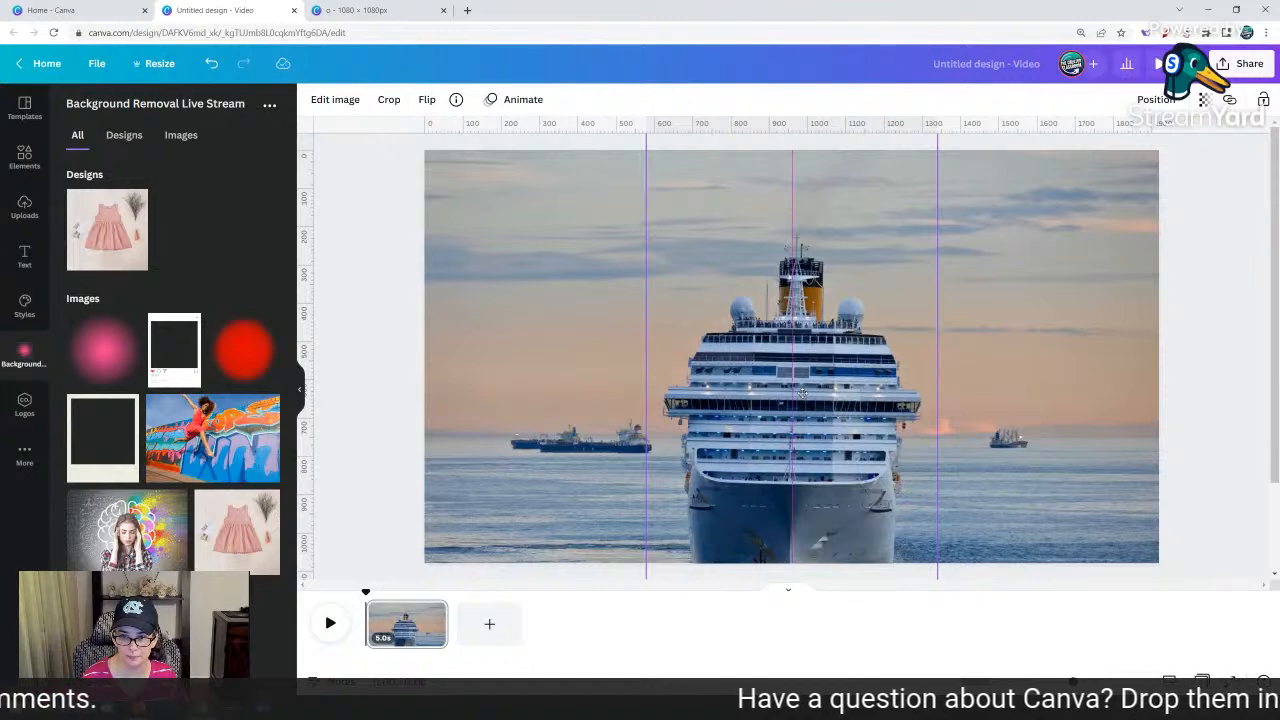
click(393, 340)
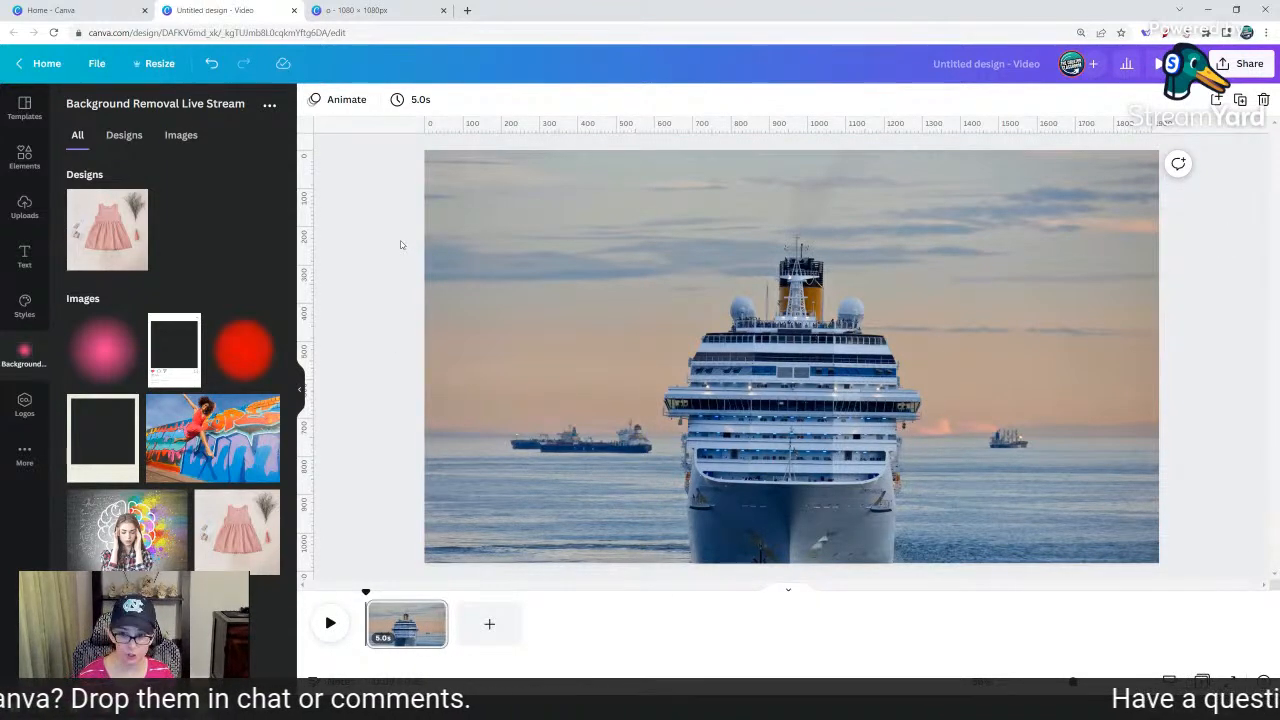
Add a paragraph text box over the ship and enlarge its Anton text to about size 90
key(t)
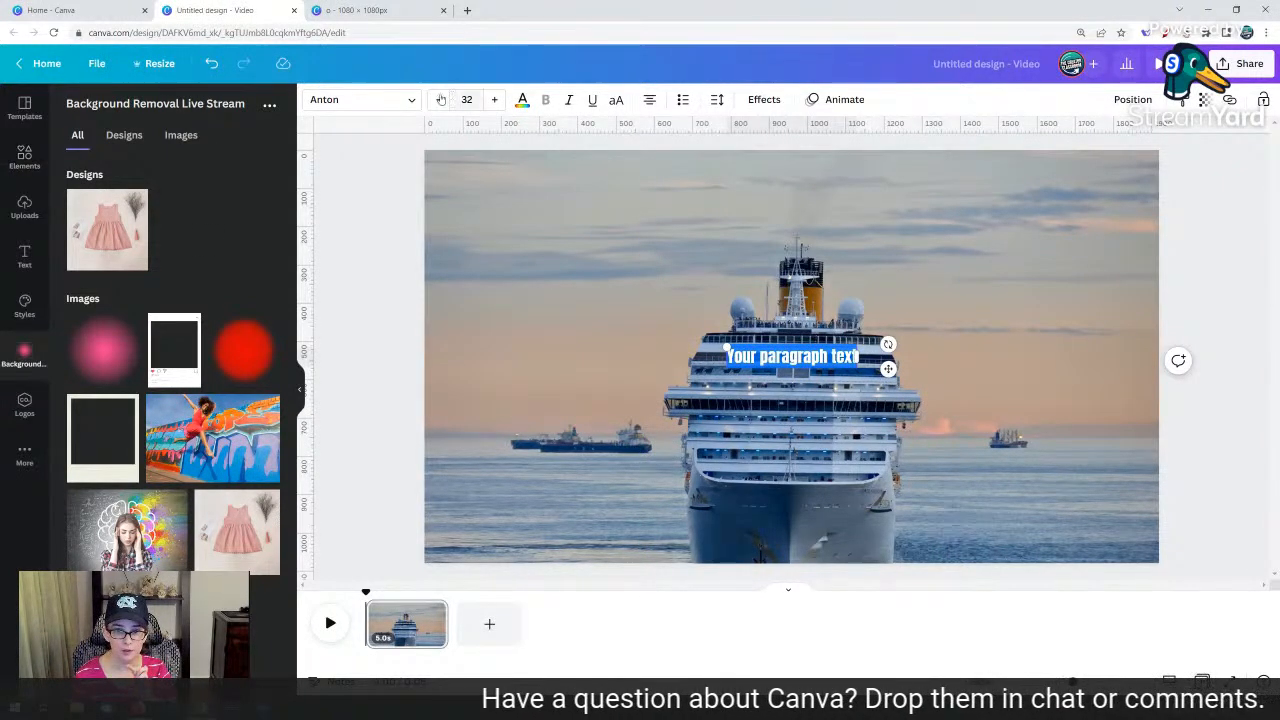
click(360, 99)
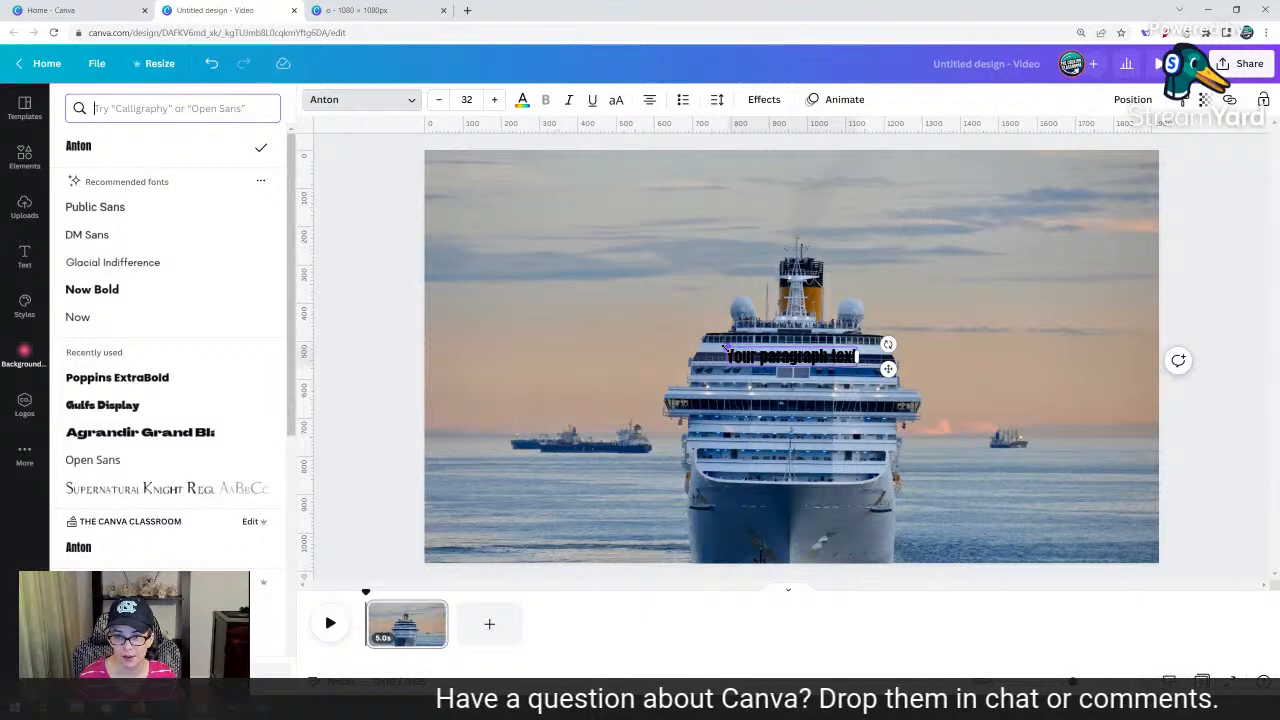
drag(725, 347, 487, 312)
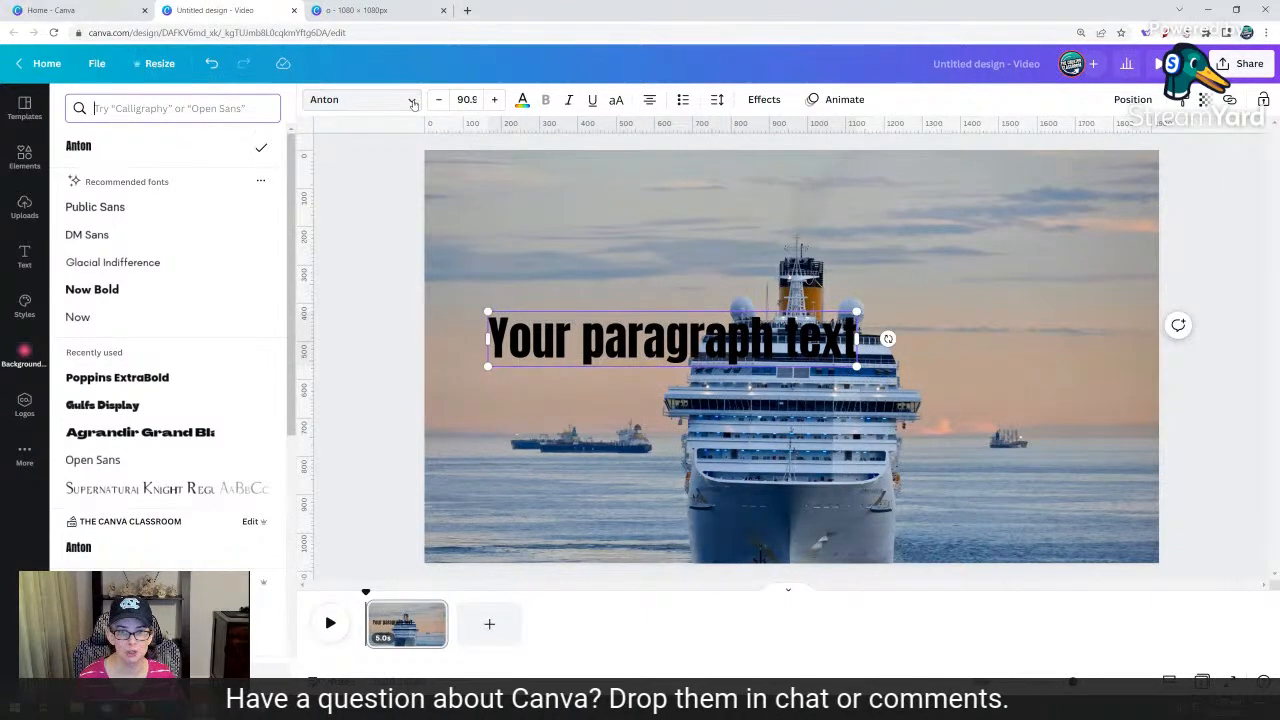
Try the Public Sans, Now Bold, Poppins ExtraBold and Gulfs Display fonts on the text, and return it to Anton
click(159, 209)
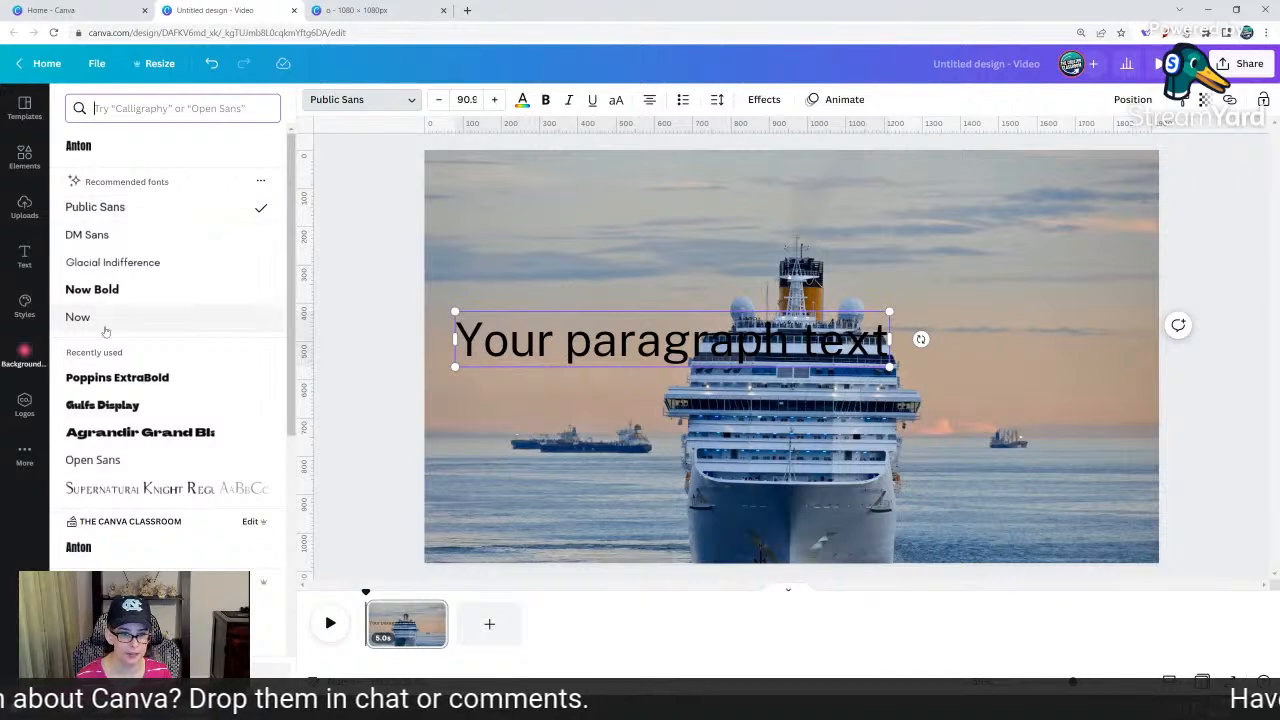
click(100, 292)
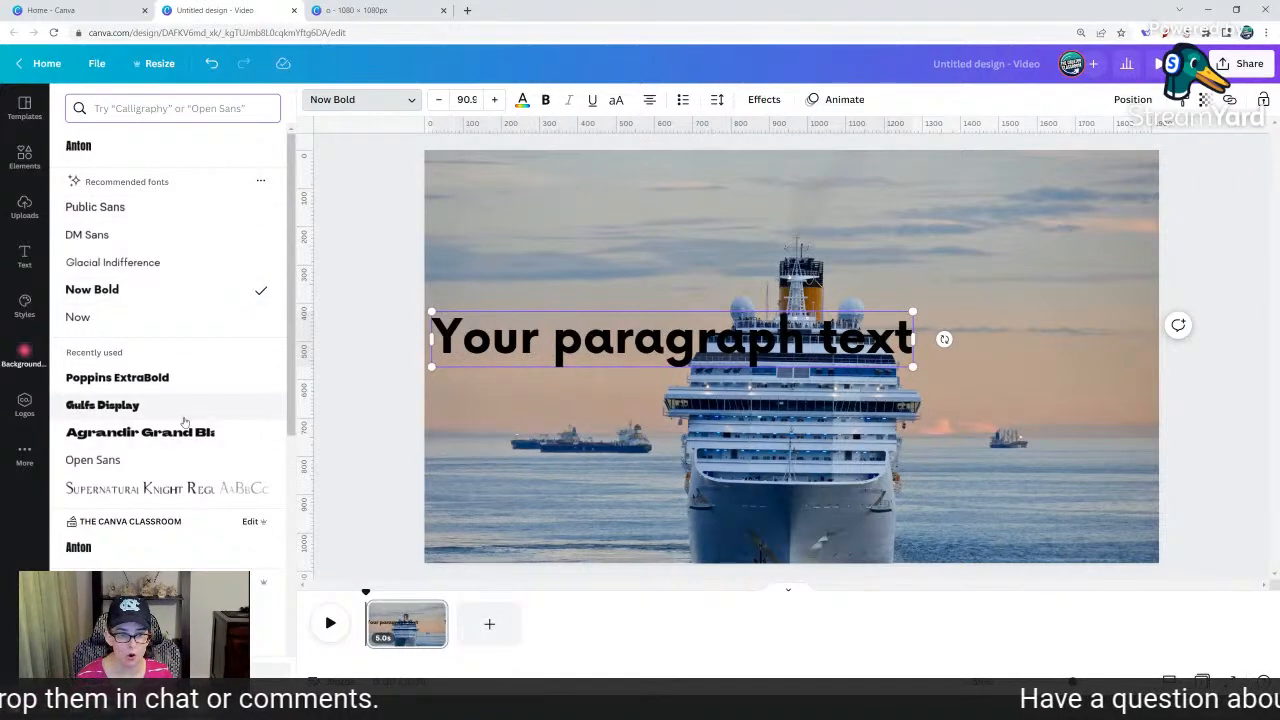
click(148, 380)
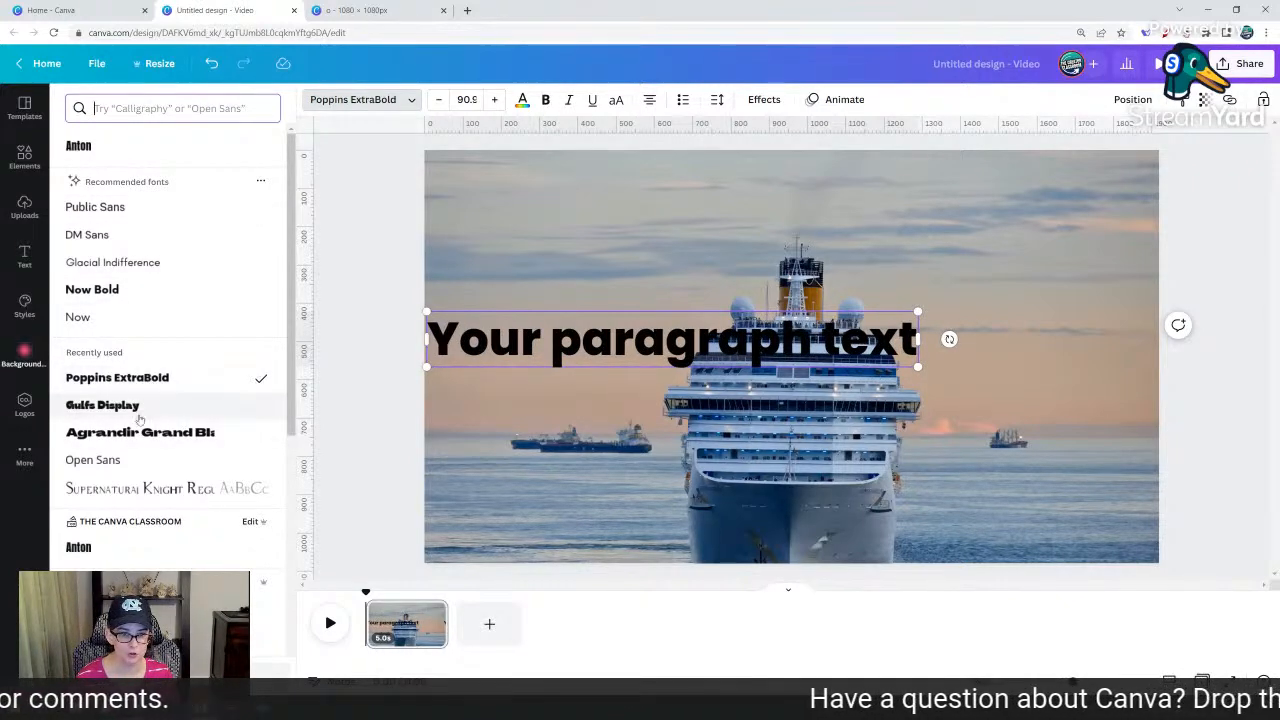
click(110, 408)
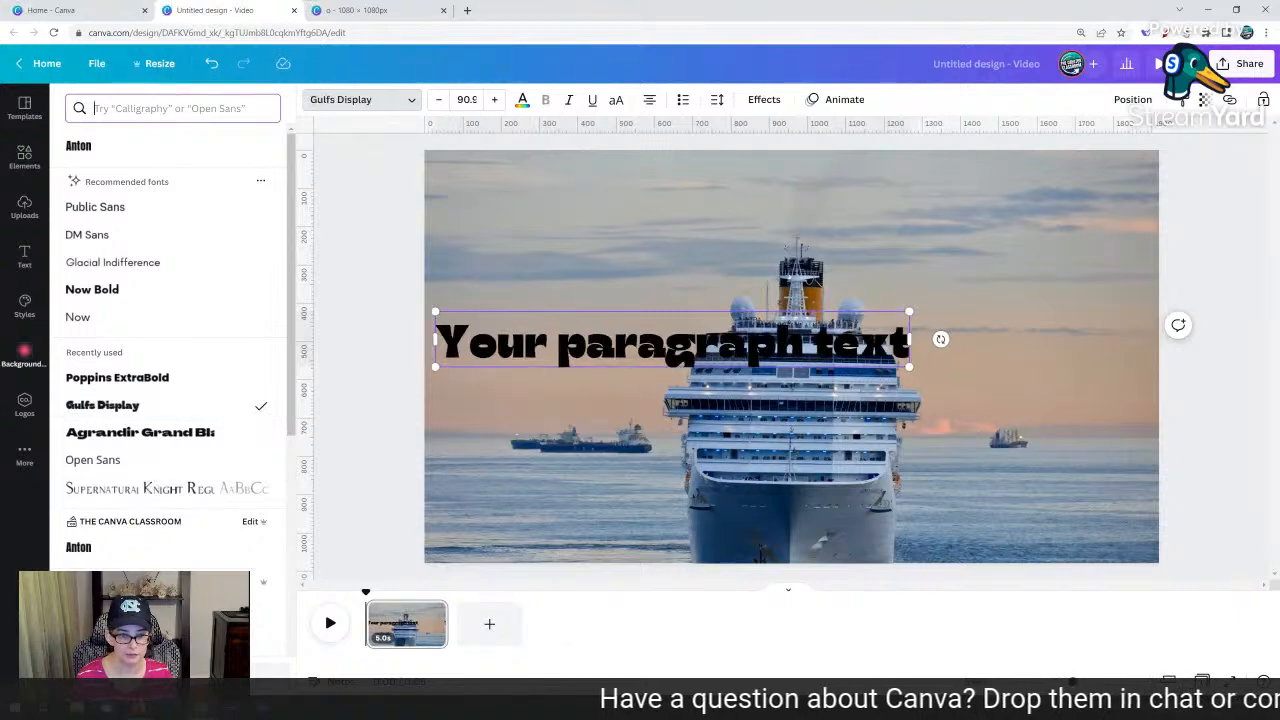
click(100, 547)
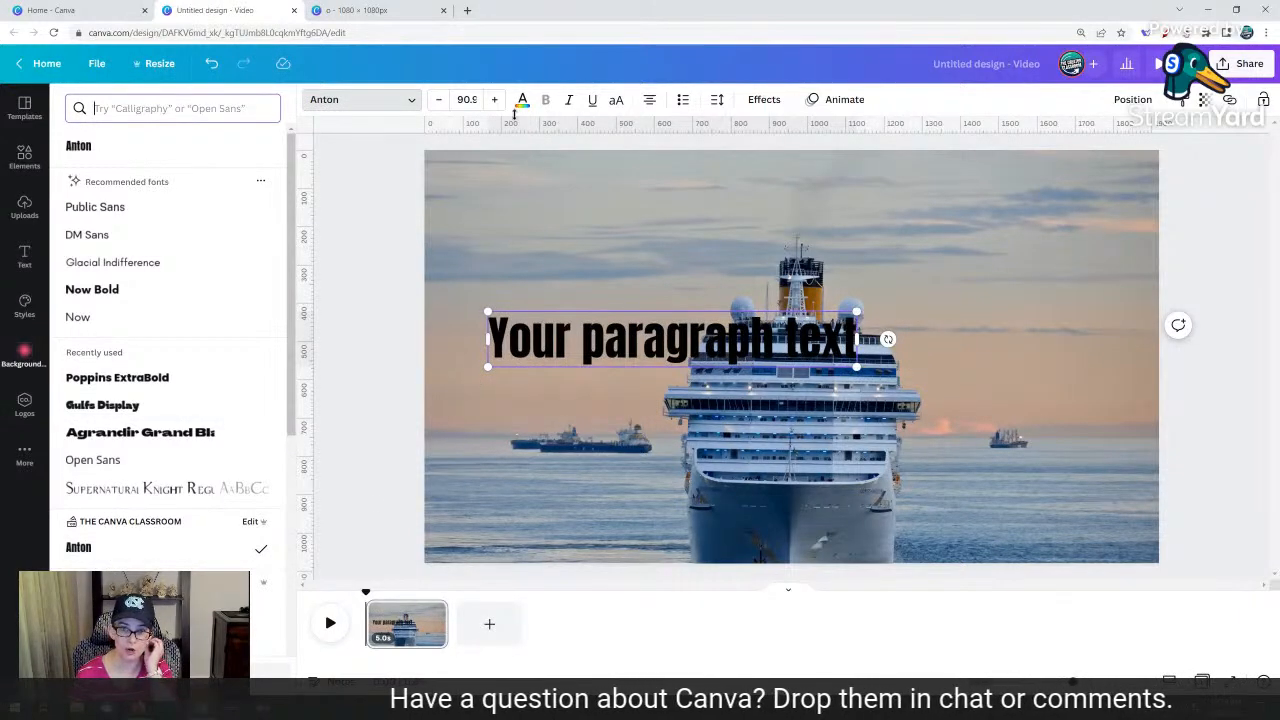
Replace the placeholder text with "cruise" and format it in uppercase
double_click(582, 338)
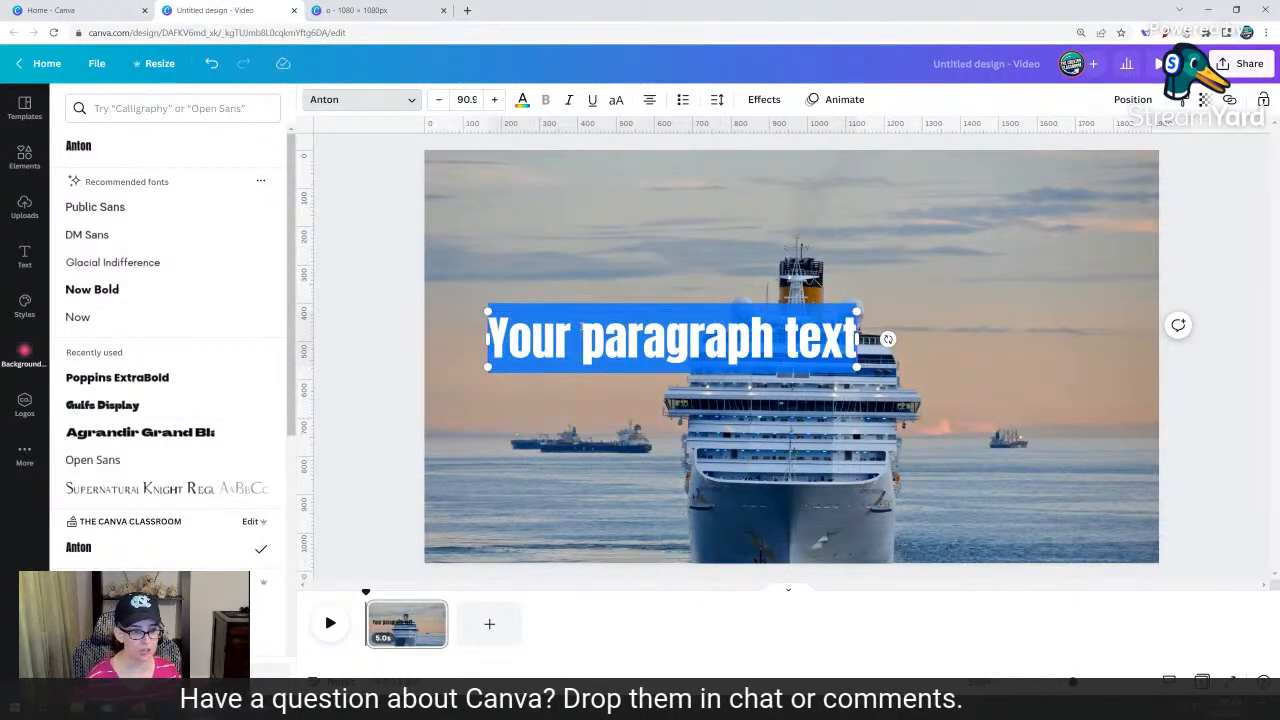
text(cruise)
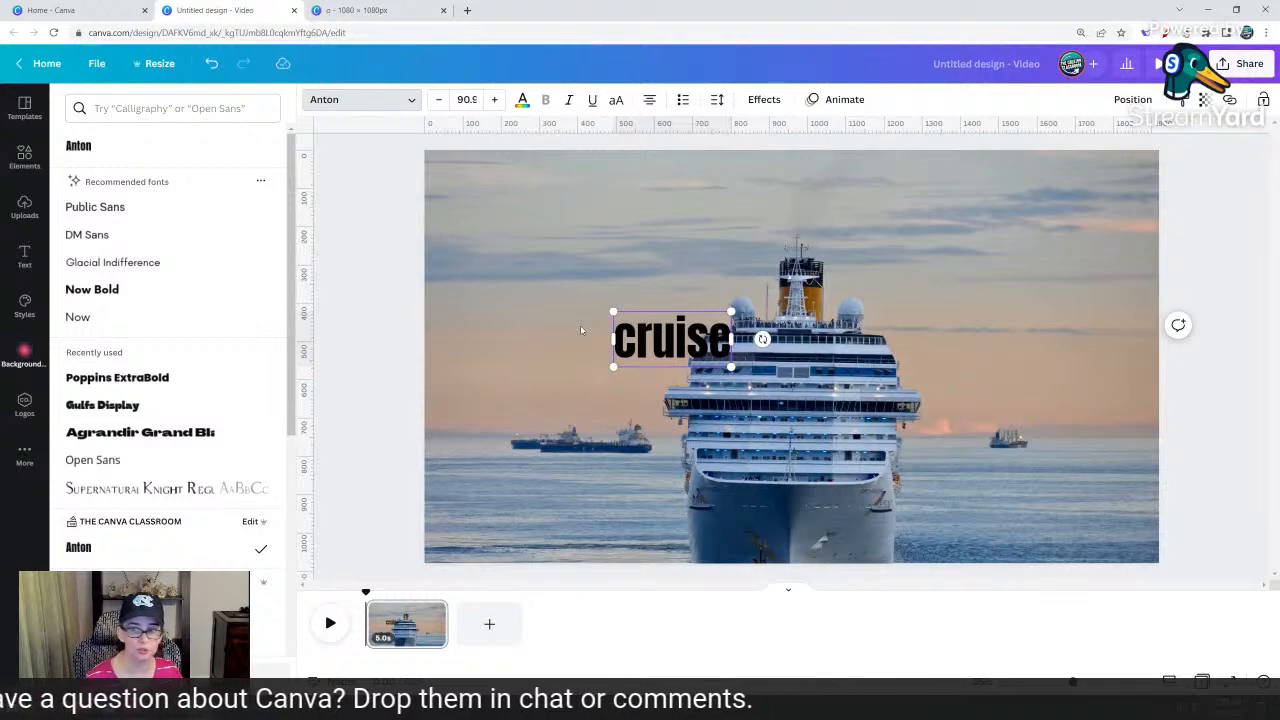
click(617, 101)
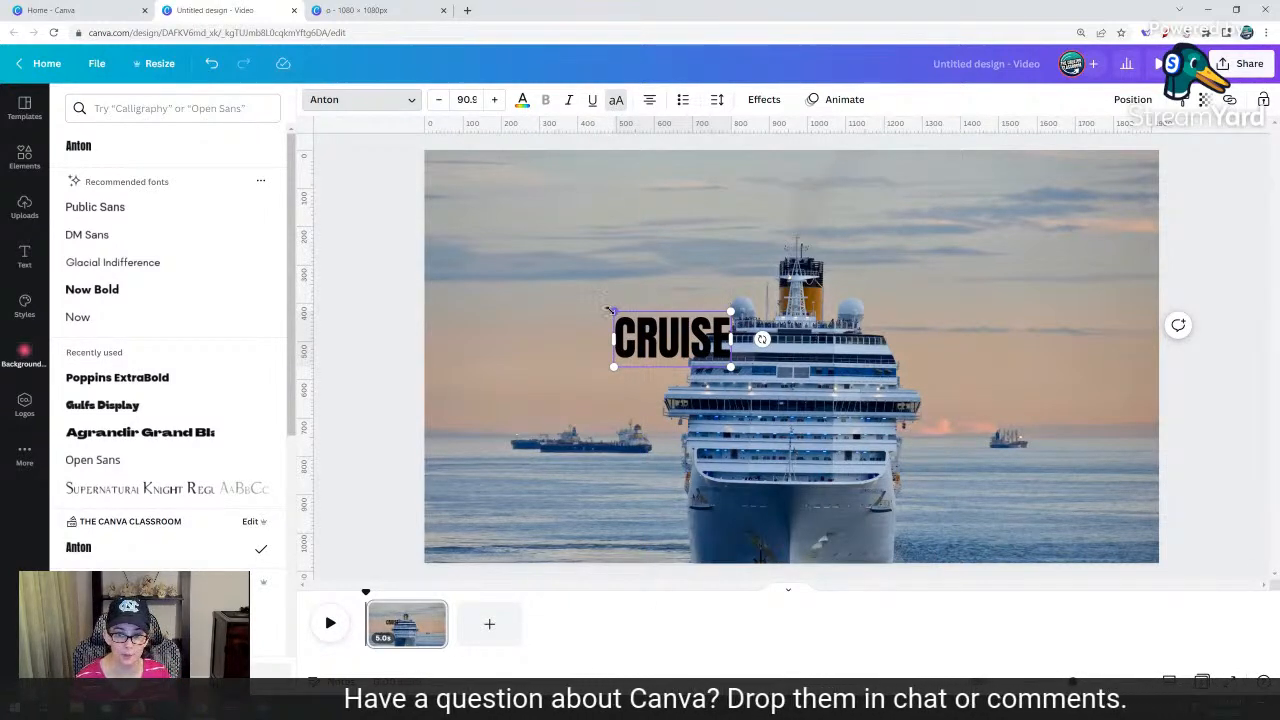
Enlarge the CRUISE text to size 422 and widen its box so the word fits on one line
drag(612, 311, 425, 222)
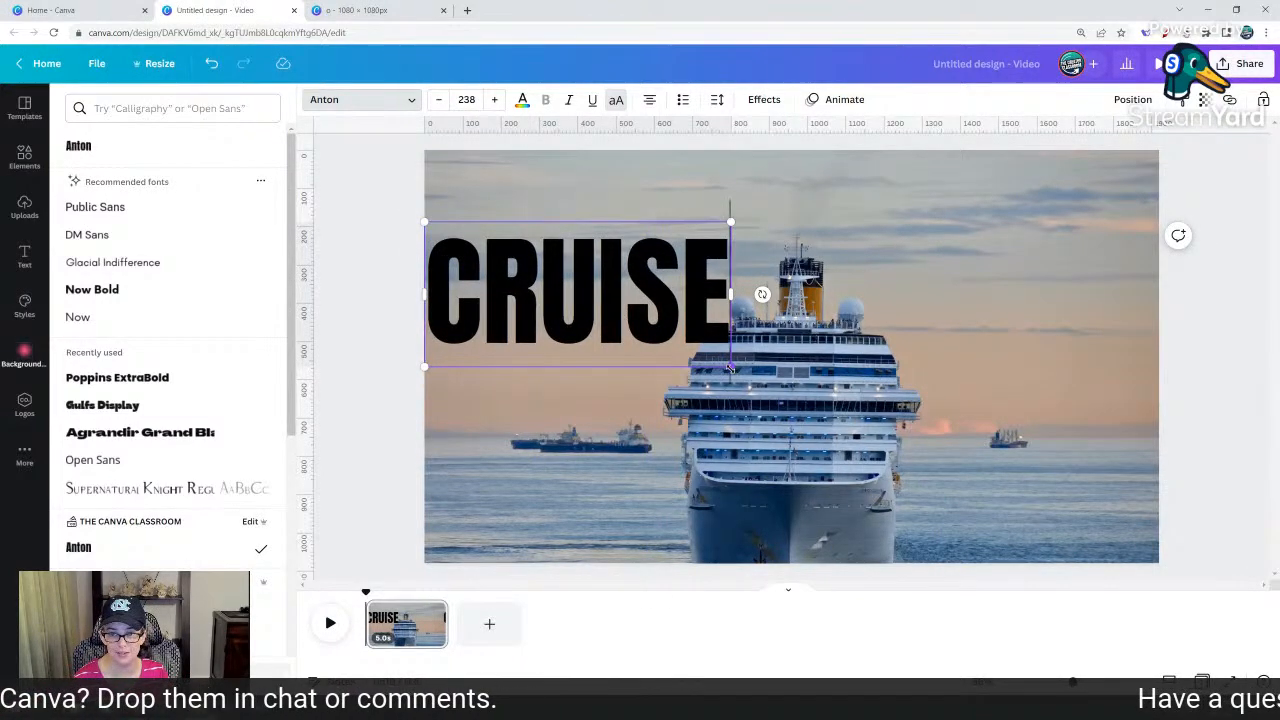
drag(733, 369, 851, 425)
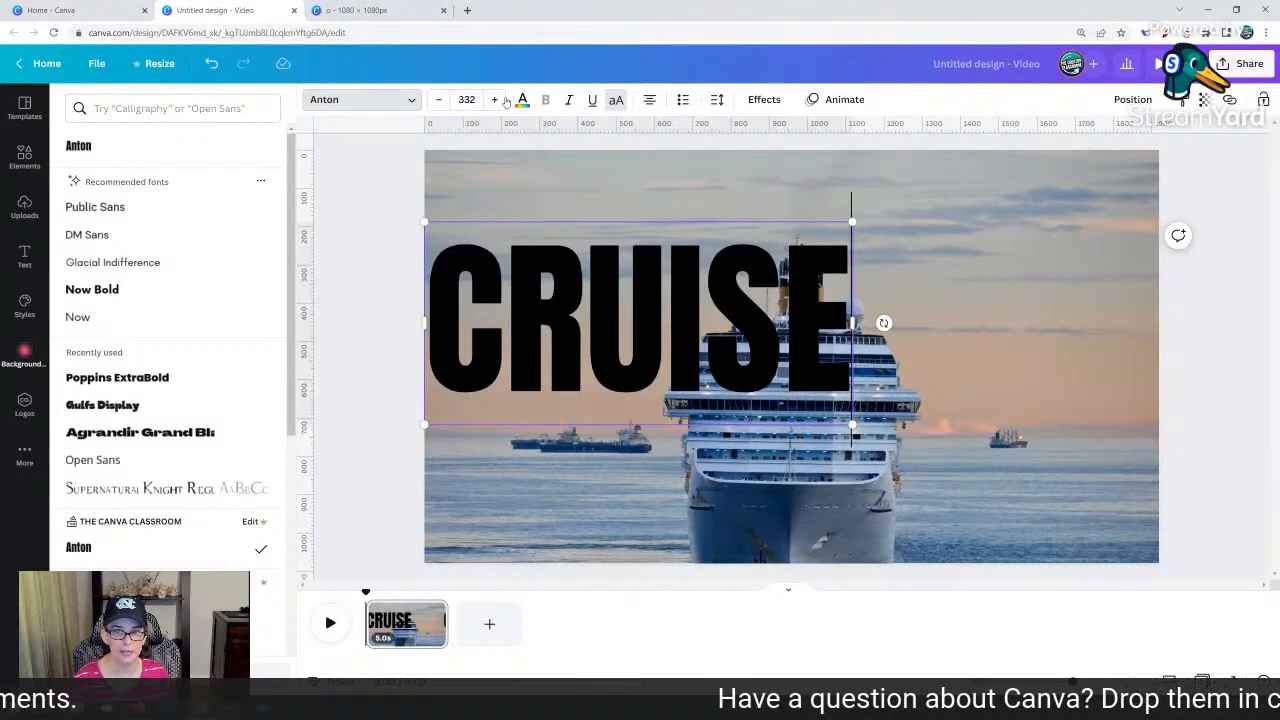
click(498, 100)
click(498, 100)
click(498, 100)
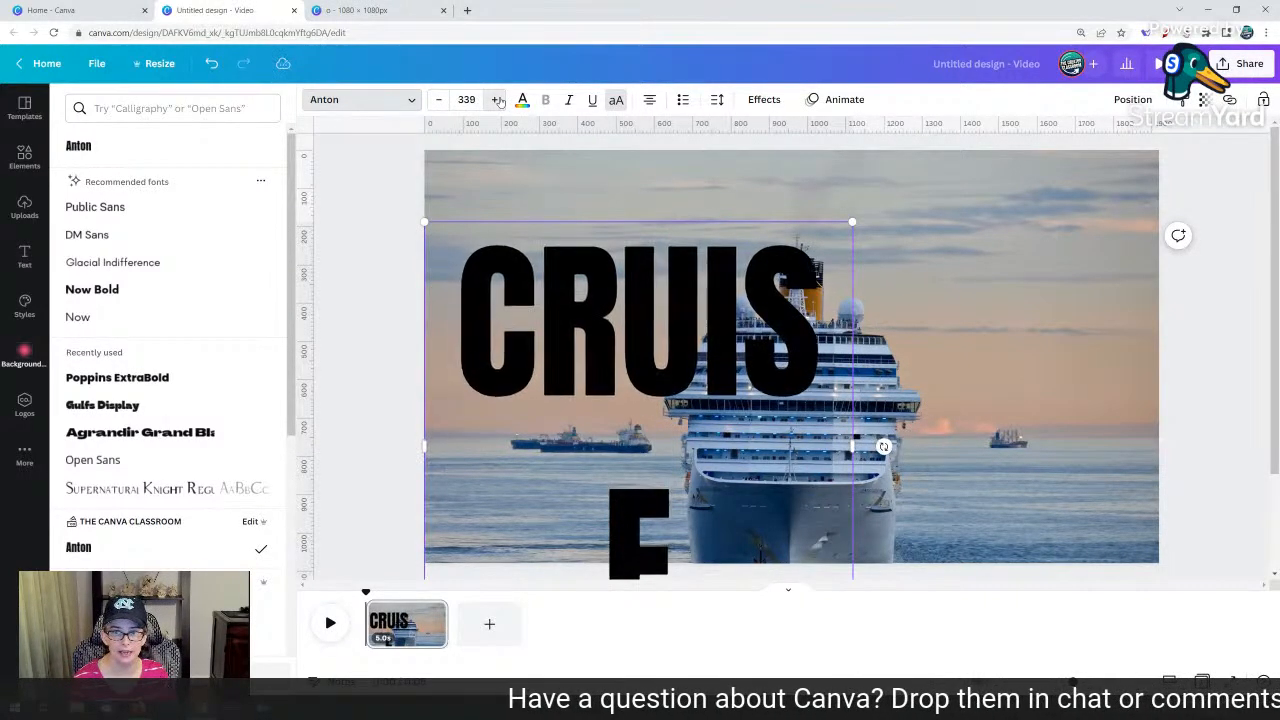
click(498, 100)
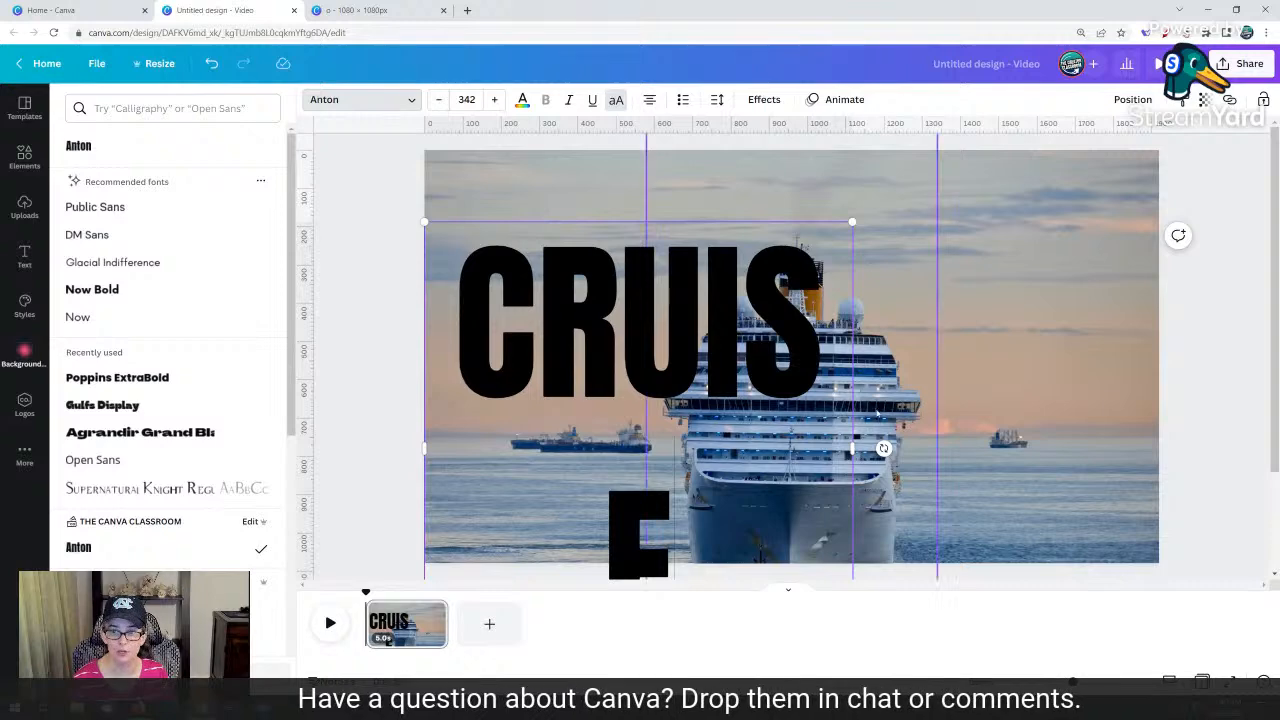
drag(852, 378, 1041, 378)
drag(1041, 431, 1177, 506)
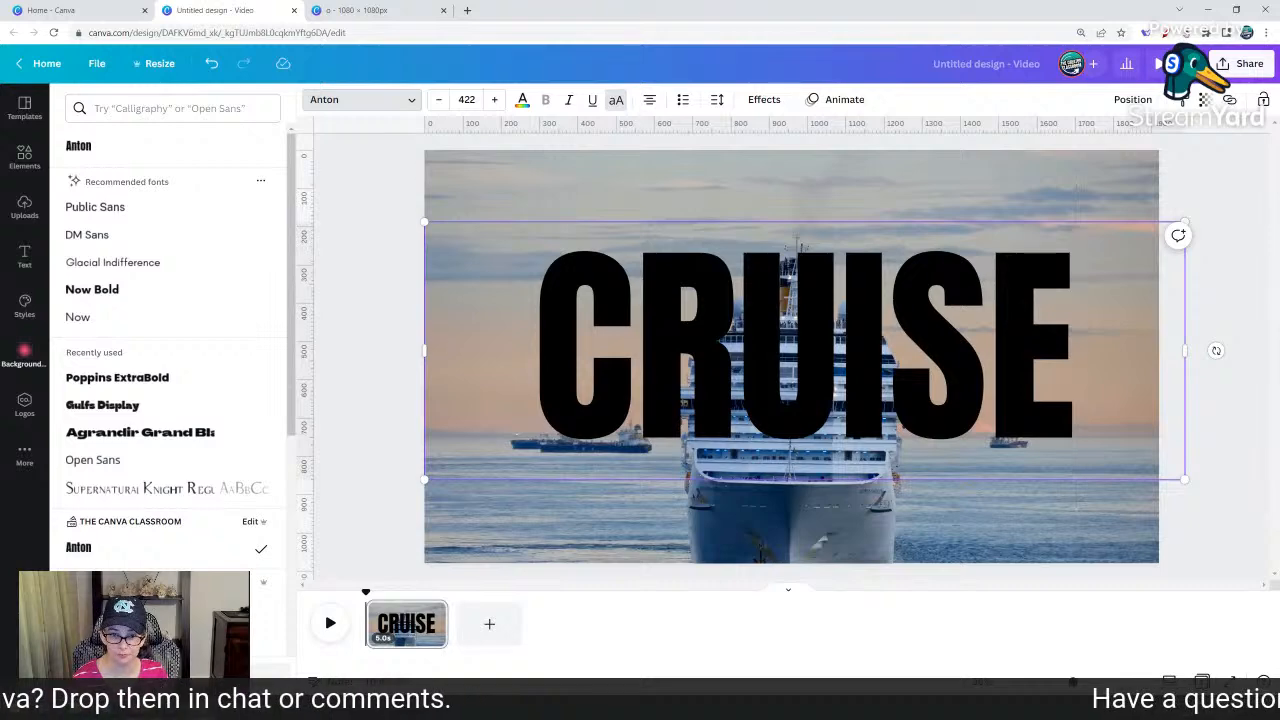
Centre the CRUISE text horizontally on the page and colour it white
click(370, 303)
click(721, 319)
drag(721, 319, 708, 314)
click(522, 99)
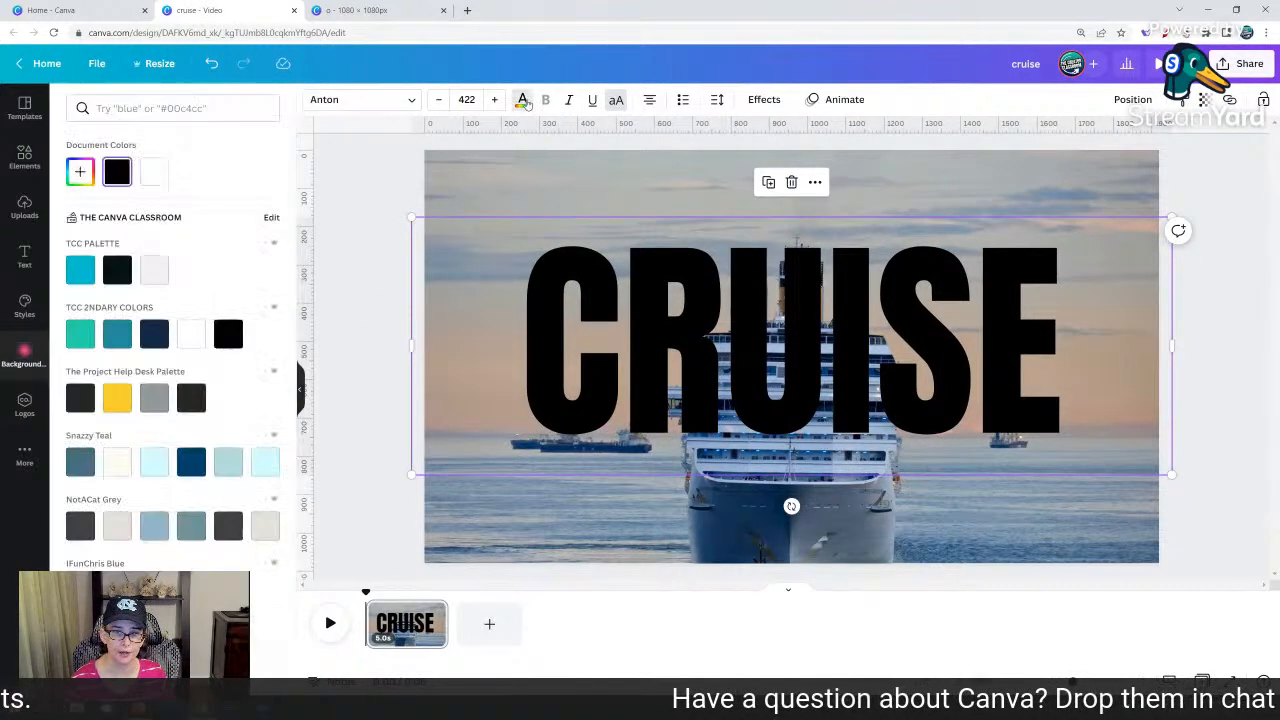
click(160, 173)
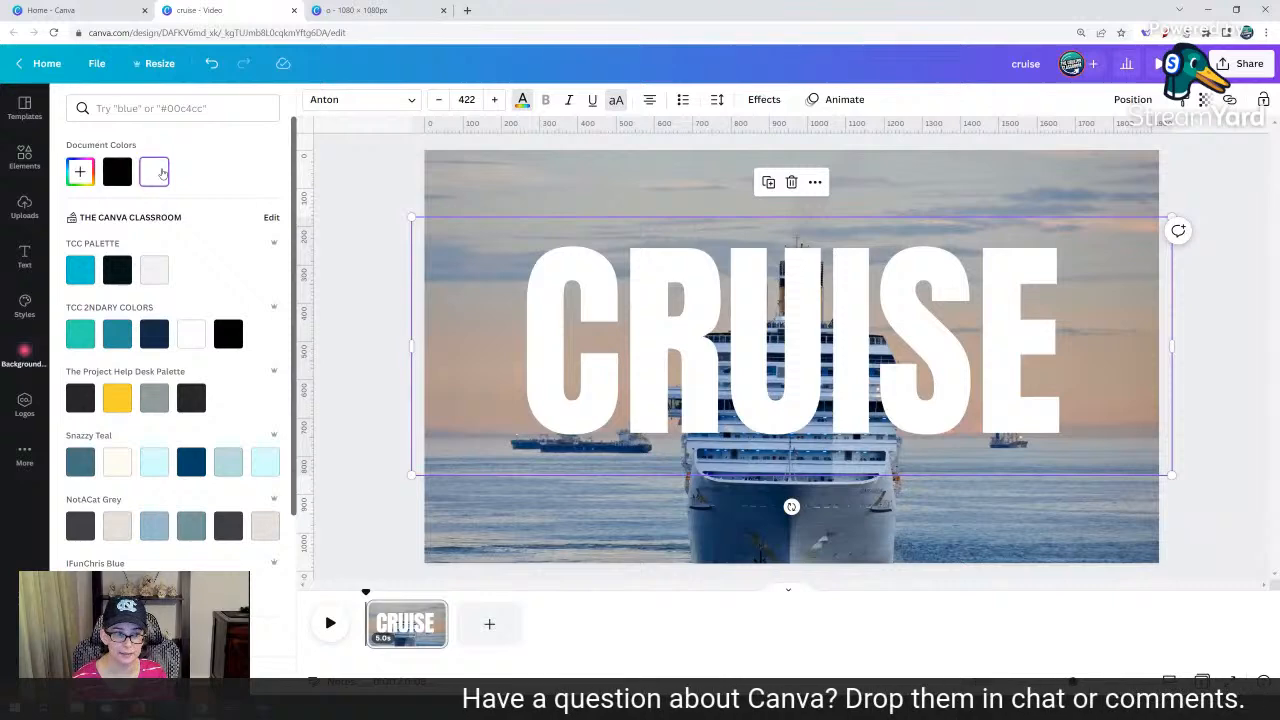
key(Escape)
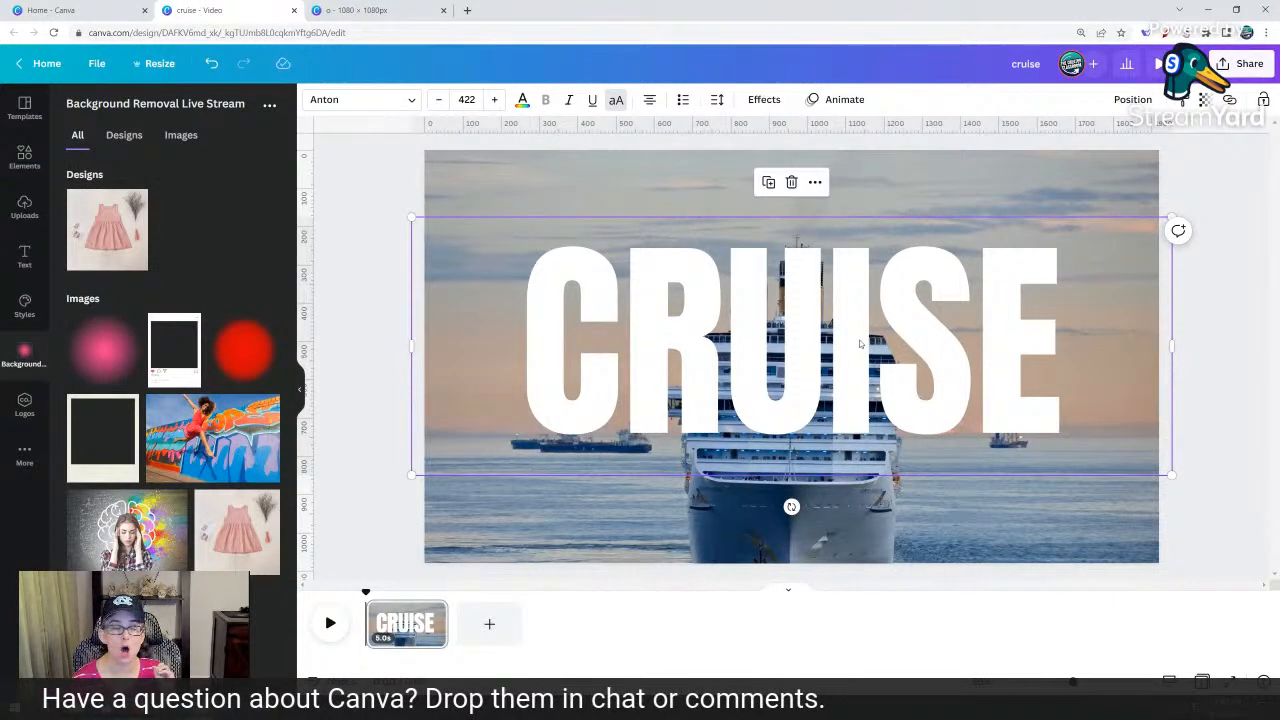
Apply the Lift effect to the CRUISE text with an intensity of 74
click(763, 100)
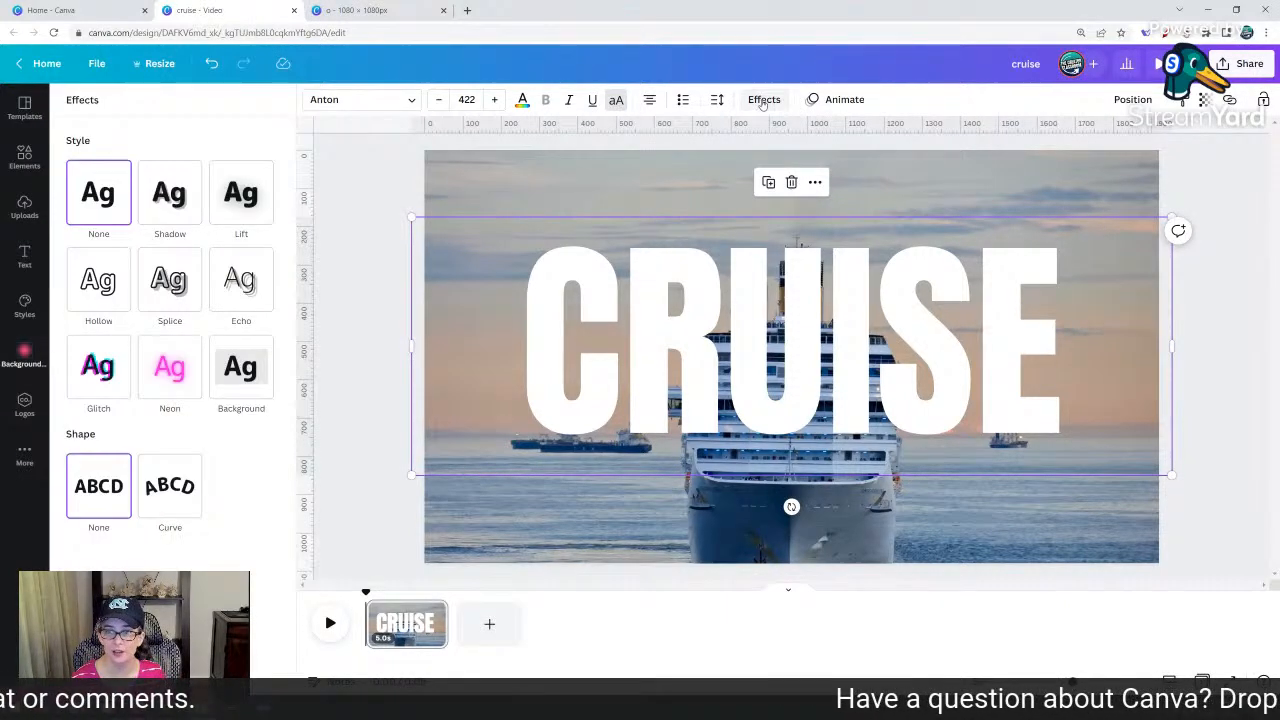
click(248, 205)
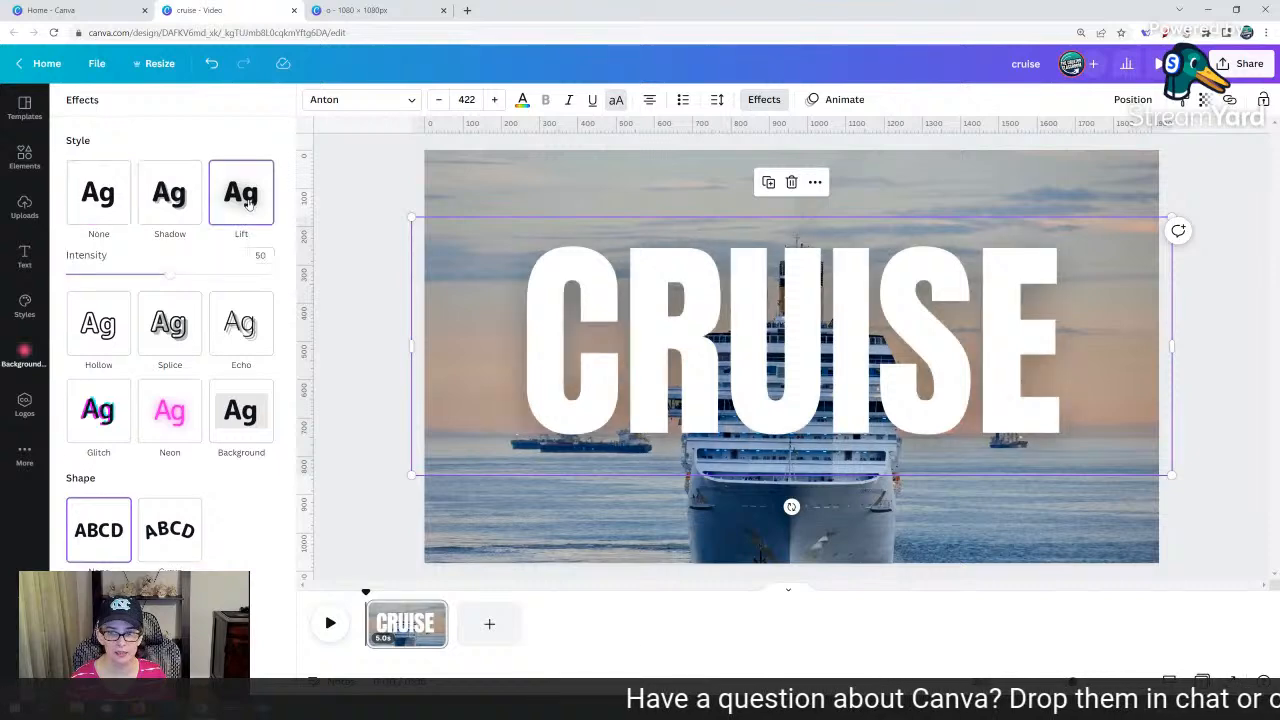
drag(168, 274, 220, 274)
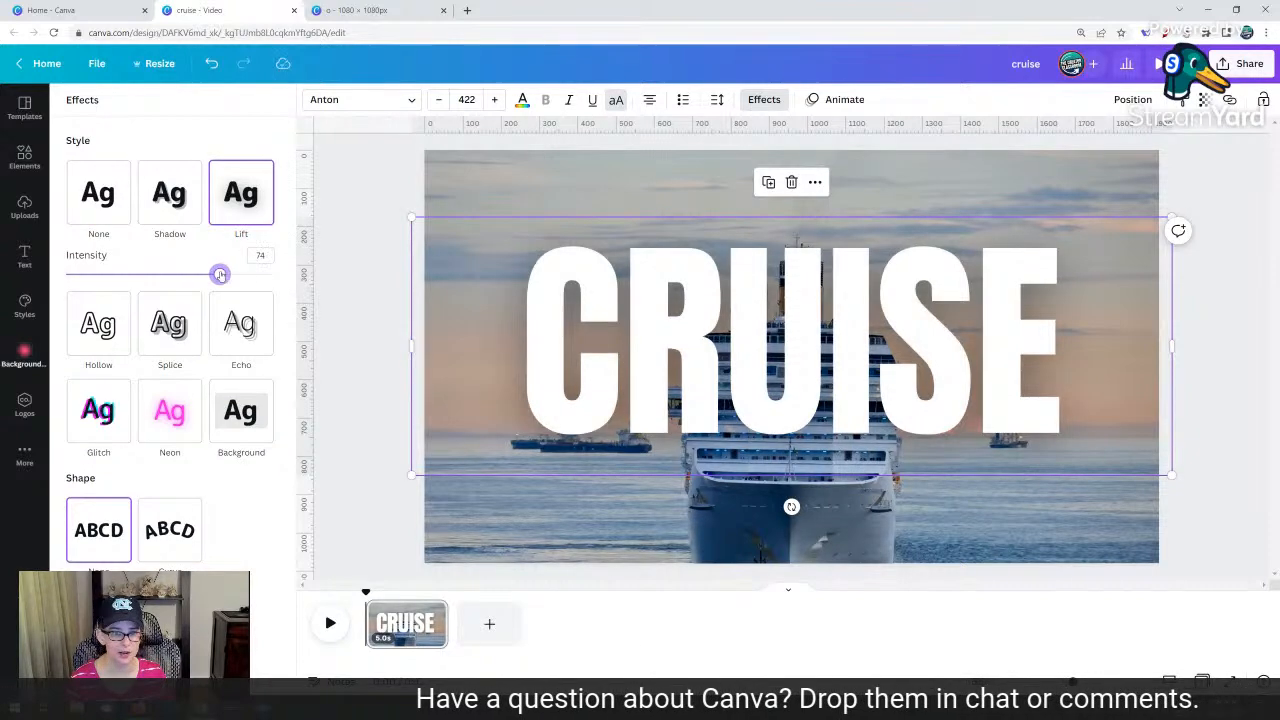
click(367, 213)
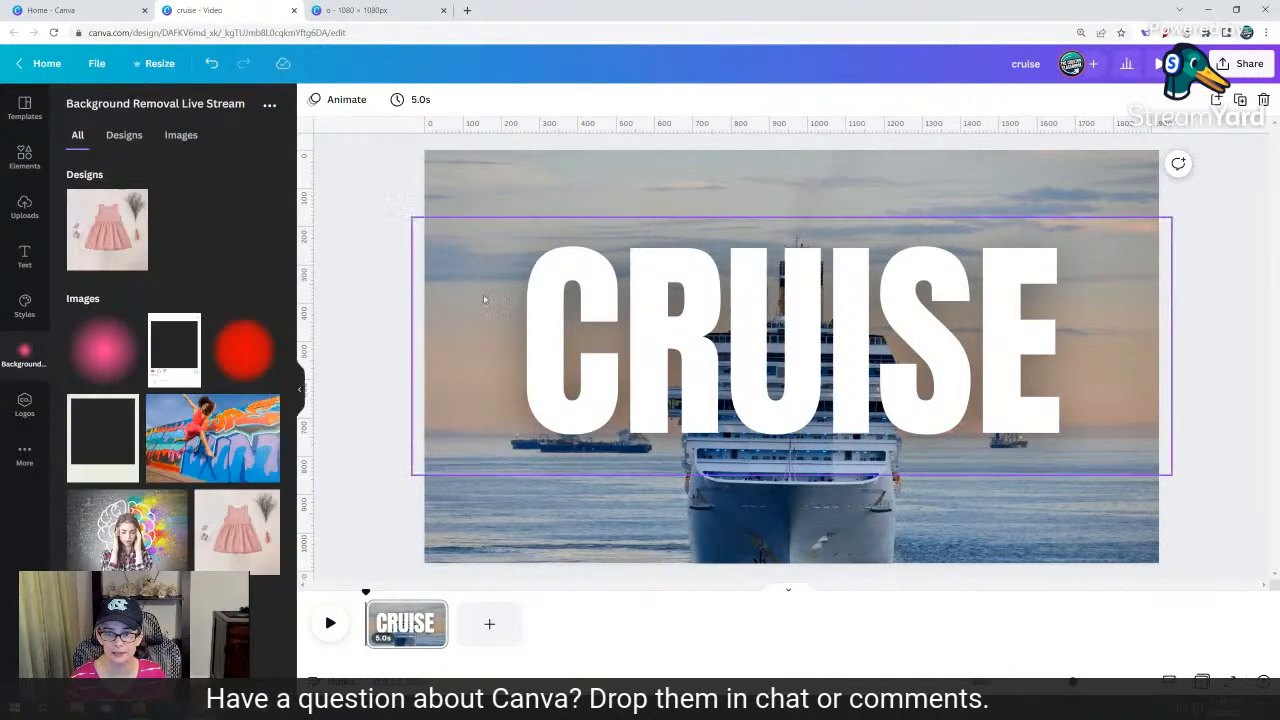
Move the CRUISE text up to the page's upper edge and send it backward behind the ship cutout
click(570, 345)
drag(569, 337, 576, 296)
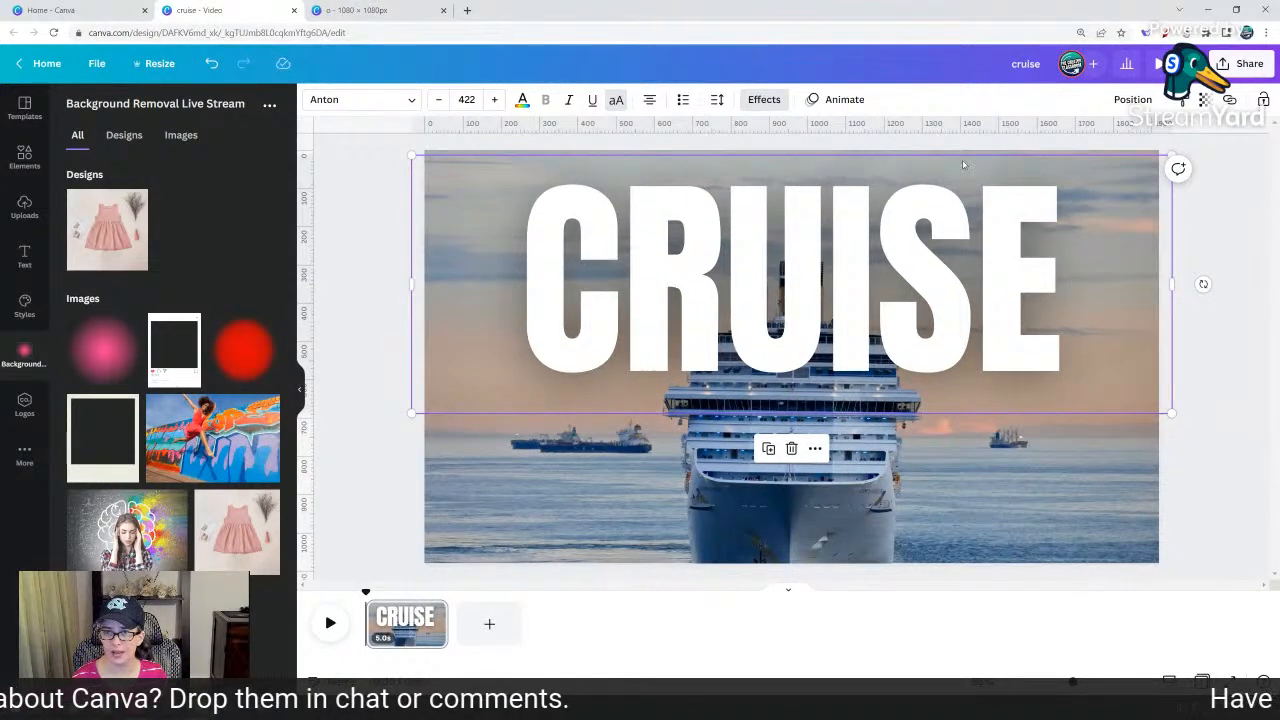
right_click(714, 285)
click(773, 425)
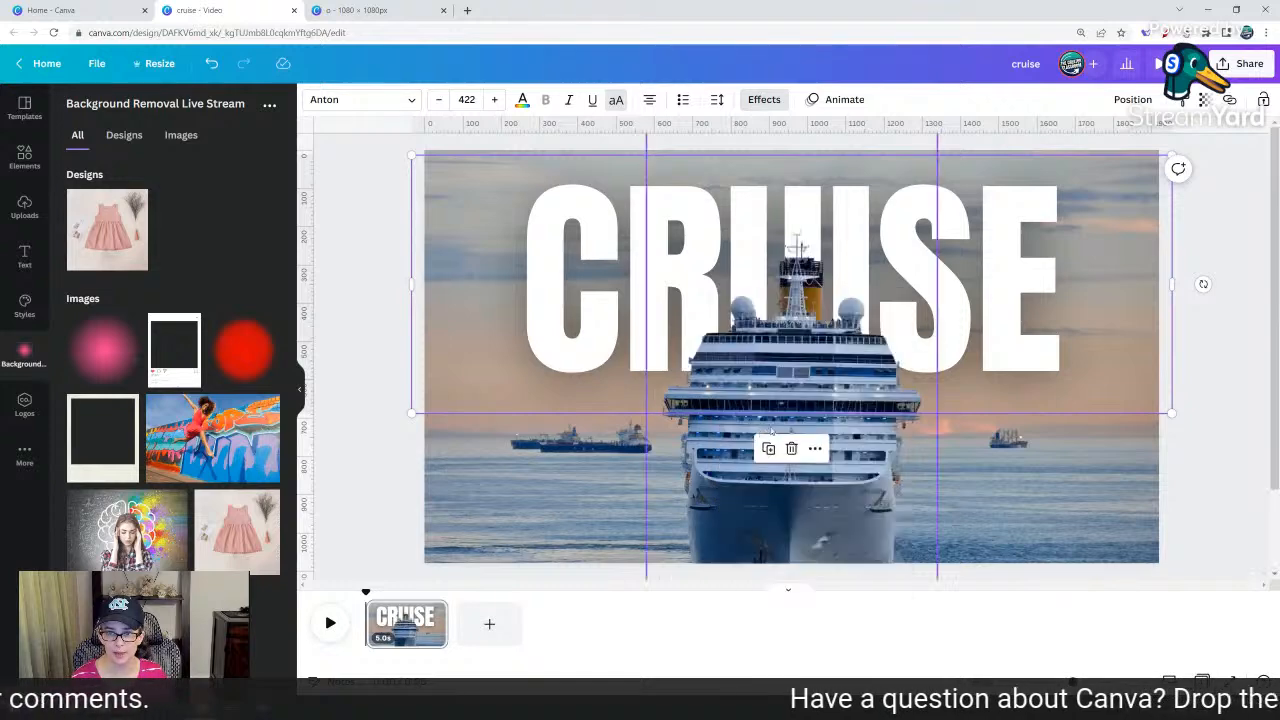
click(391, 342)
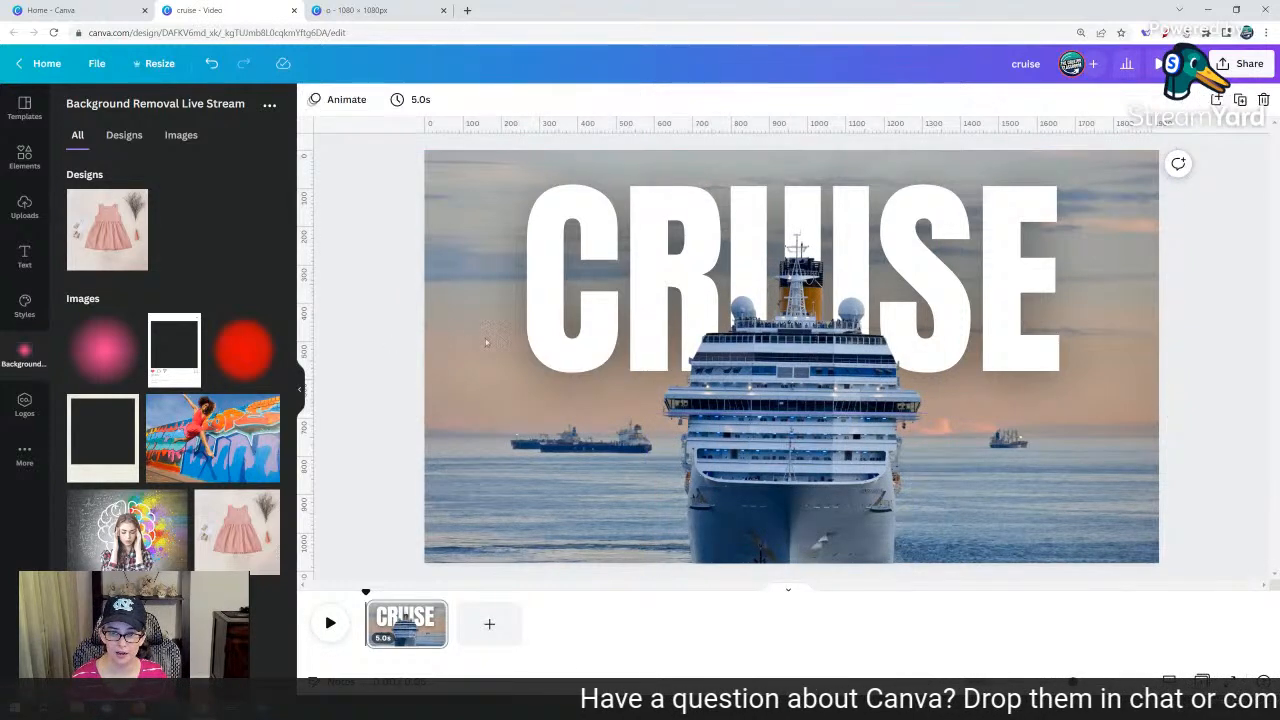
click(567, 306)
mouse_move(567, 313)
mouse_down()
mouse_move(566, 289)
mouse_move(500, 293)
mouse_move(530, 320)
mouse_move(529, 455)
mouse_move(543, 484)
mouse_move(572, 293)
mouse_up()
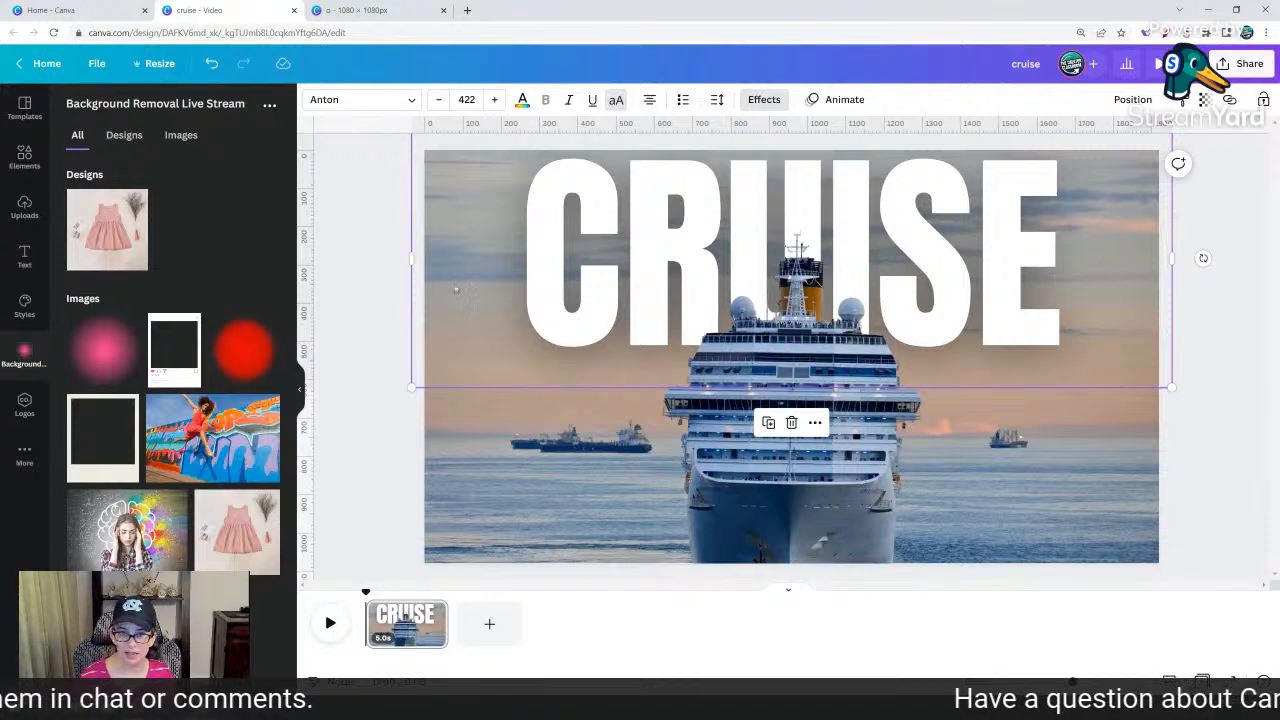
Duplicate the CRUISE text exactly over the original and give the copy a Hollow effect with thickness 22
click(767, 424)
drag(651, 301, 651, 296)
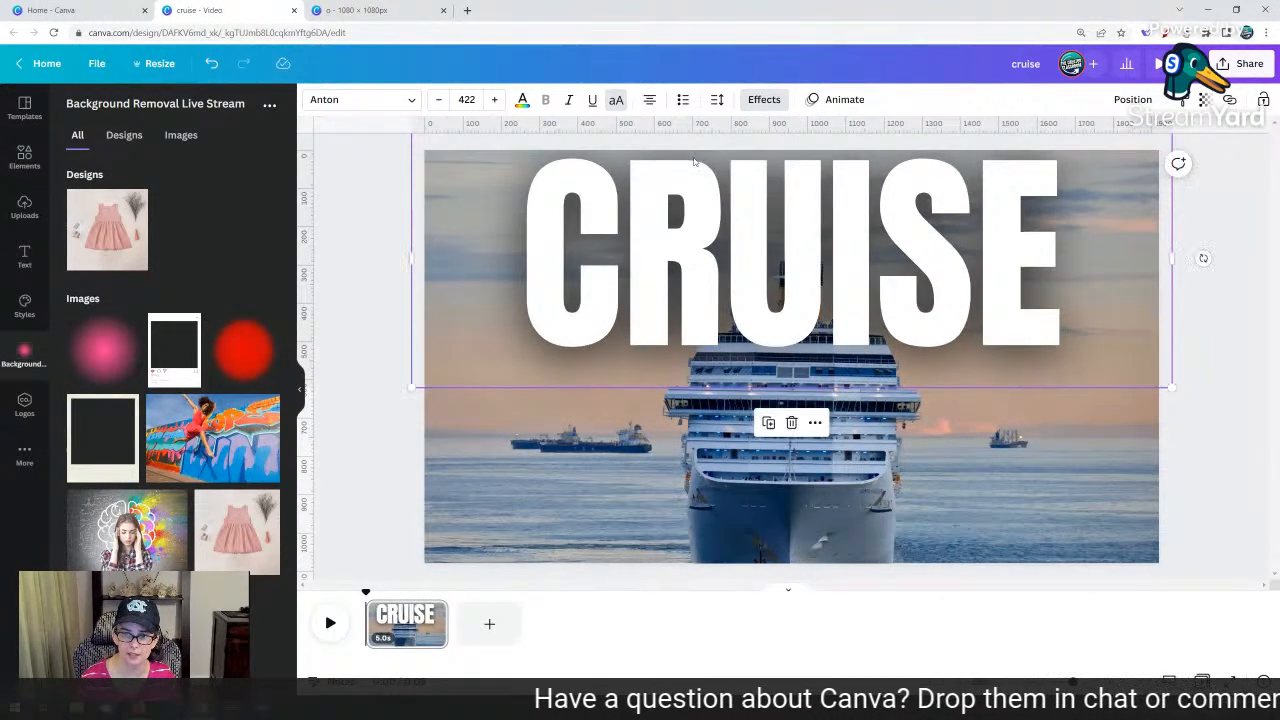
click(763, 103)
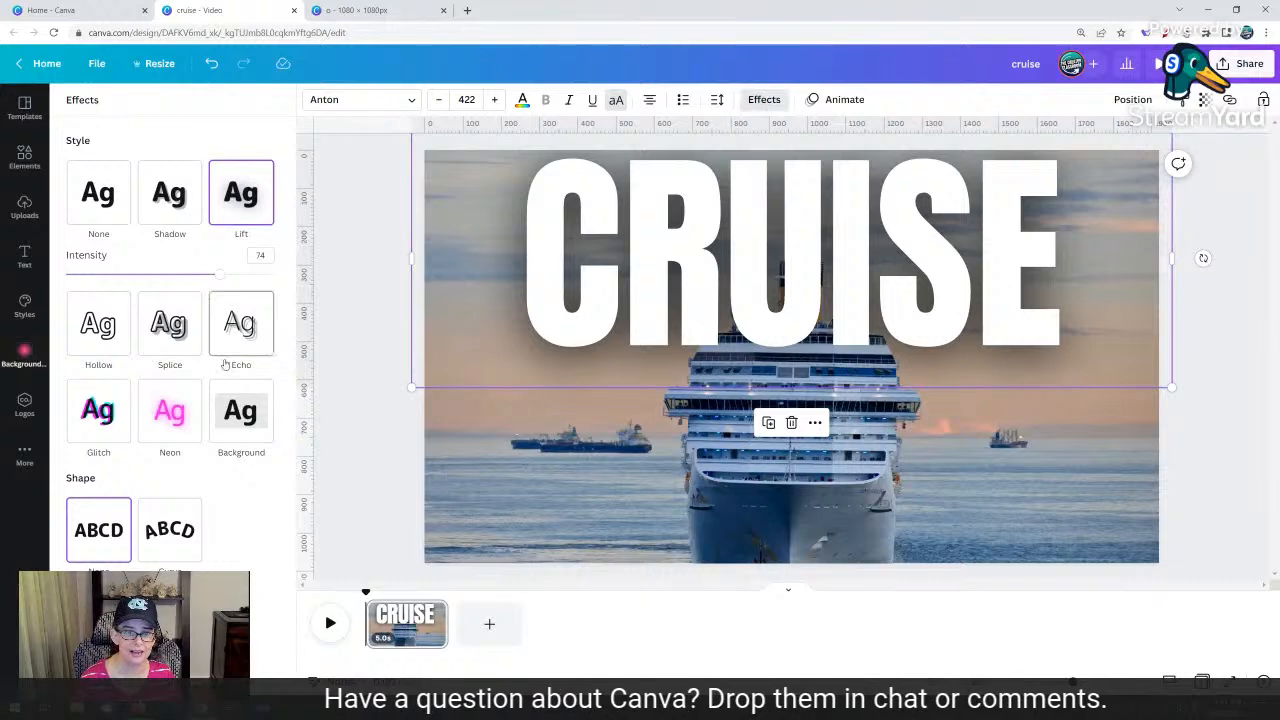
click(100, 340)
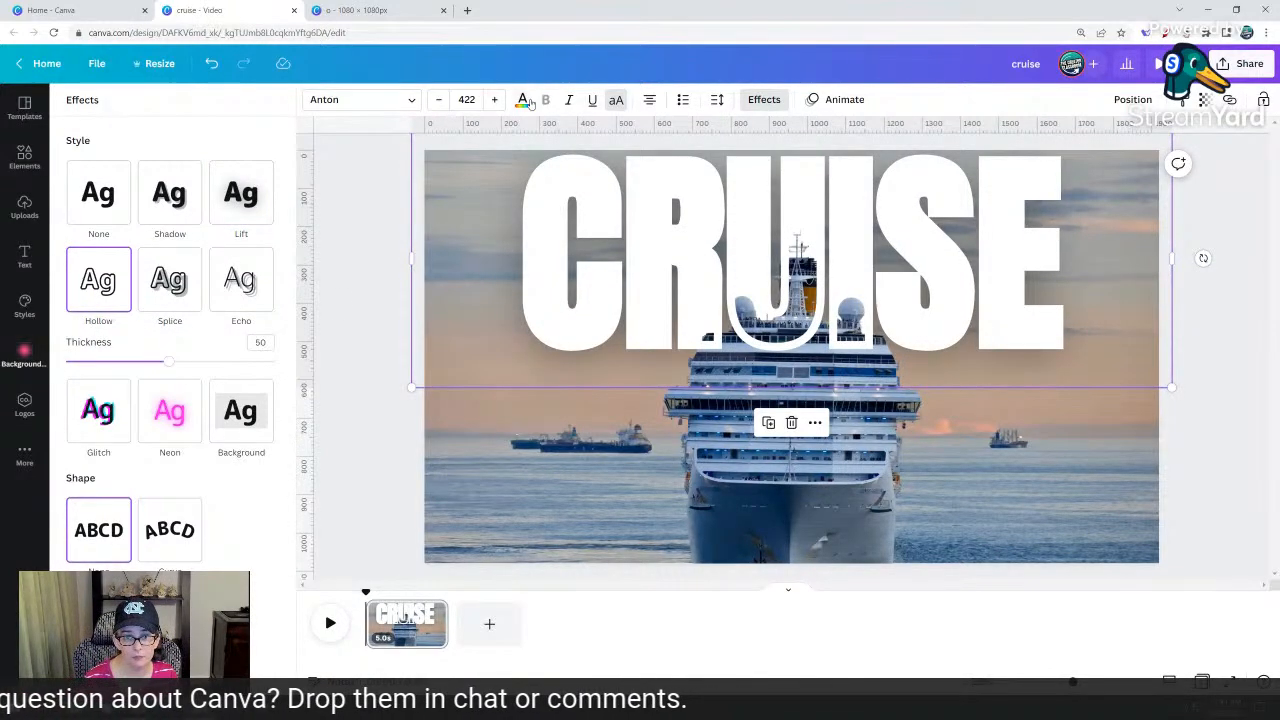
drag(170, 362, 110, 362)
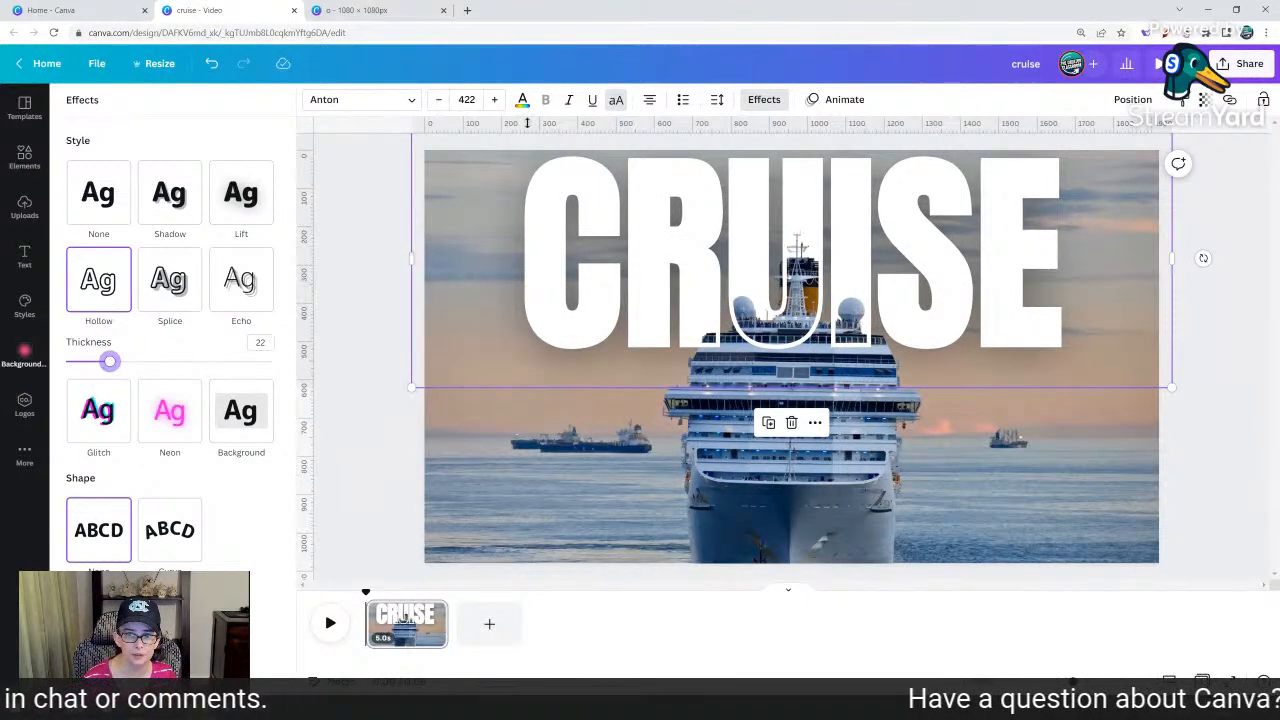
Colour the hollow CRUISE outline with the TCC palette black and send it backward behind the ship cutout
click(522, 100)
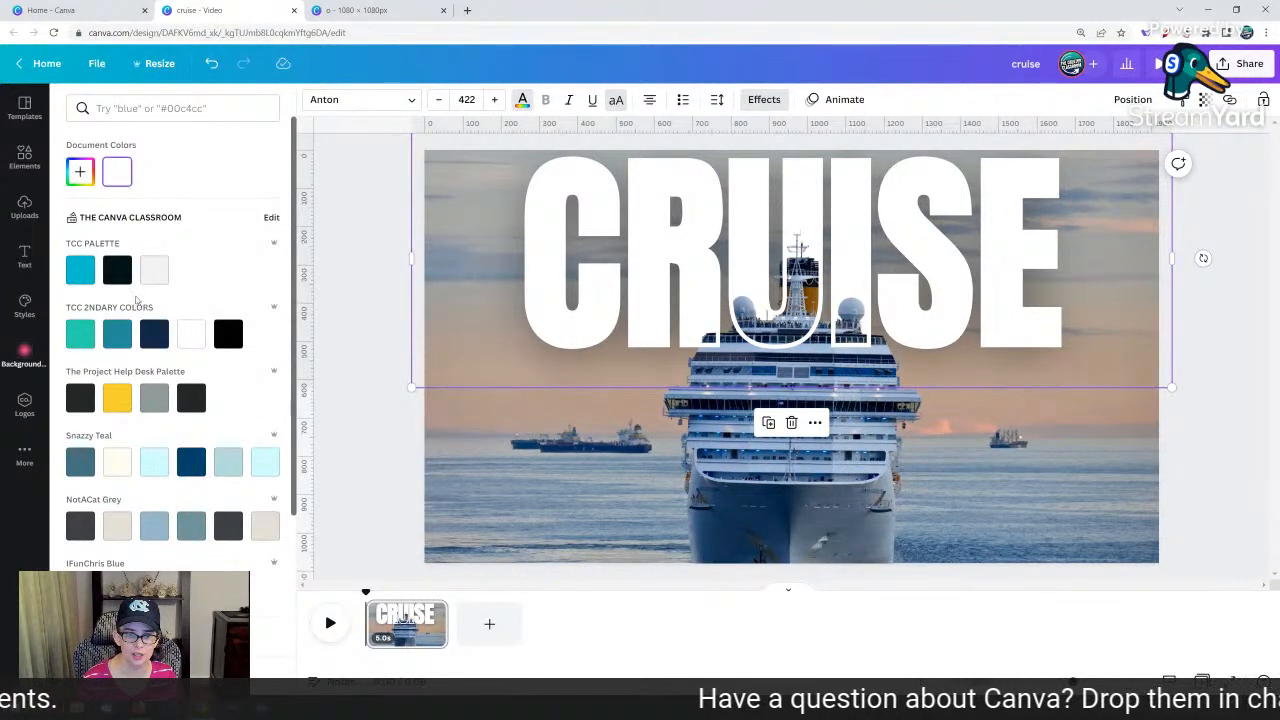
click(125, 277)
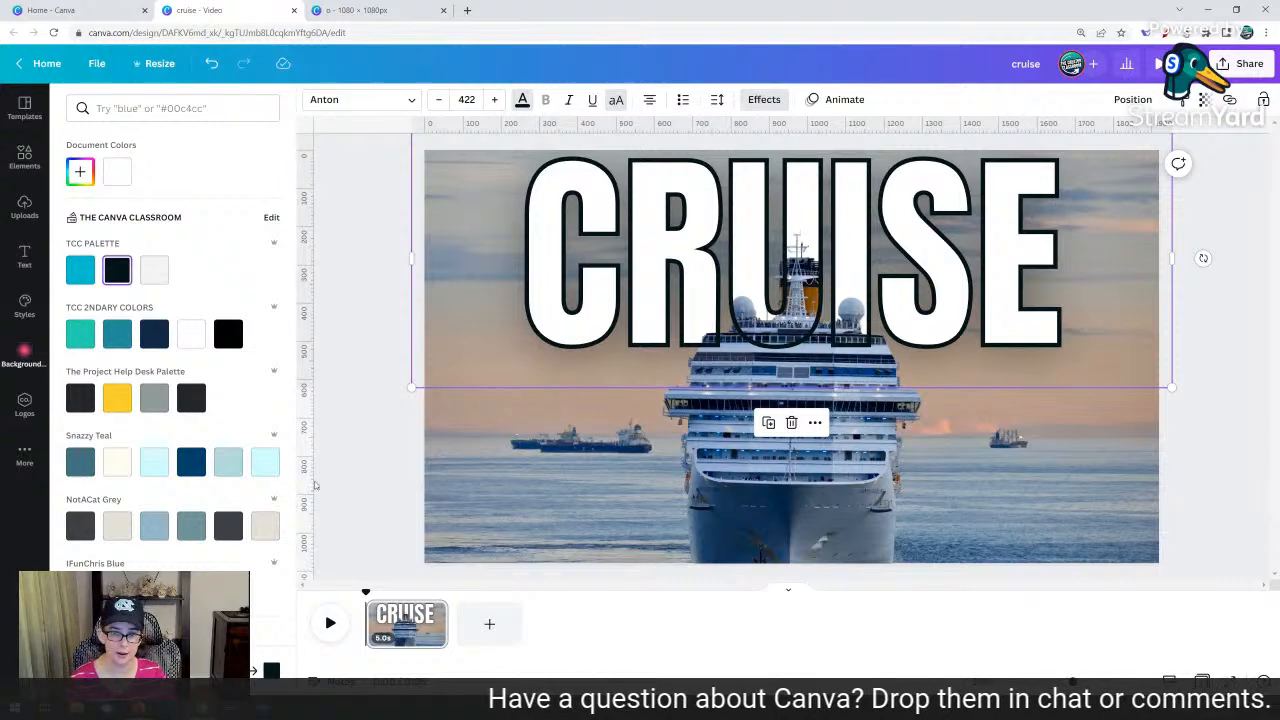
click(380, 465)
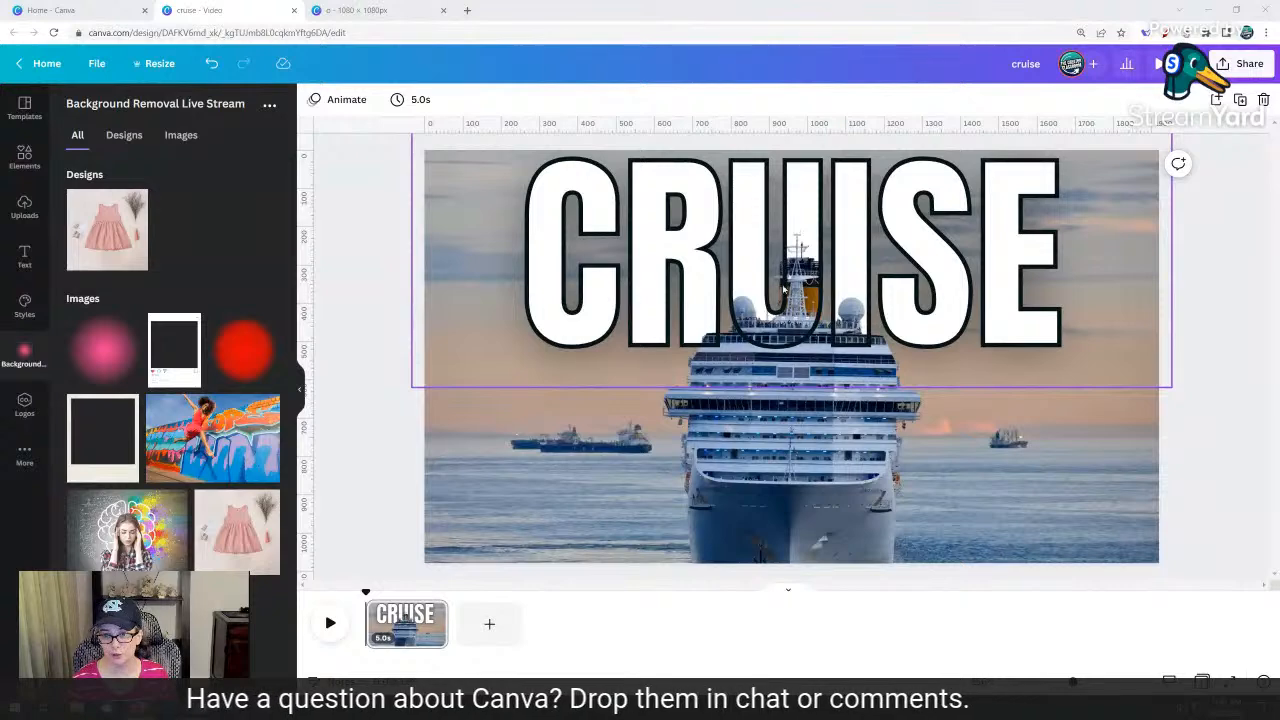
right_click(727, 317)
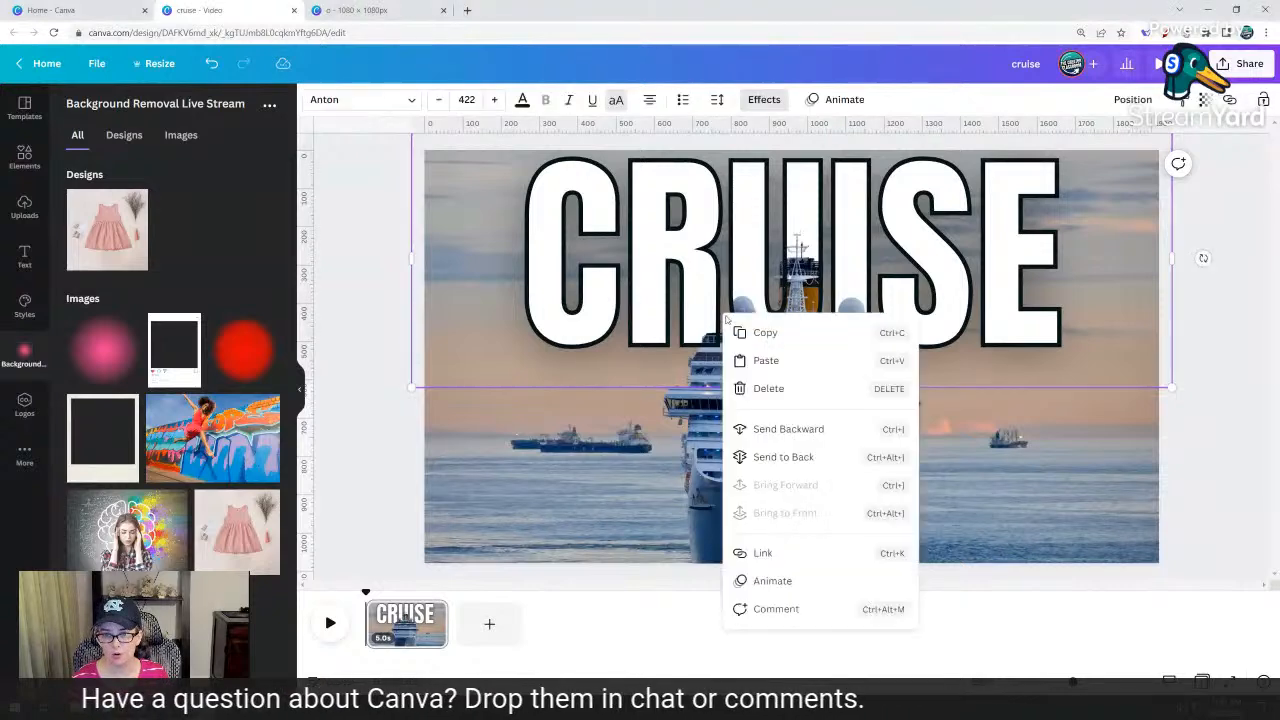
click(795, 436)
click(399, 428)
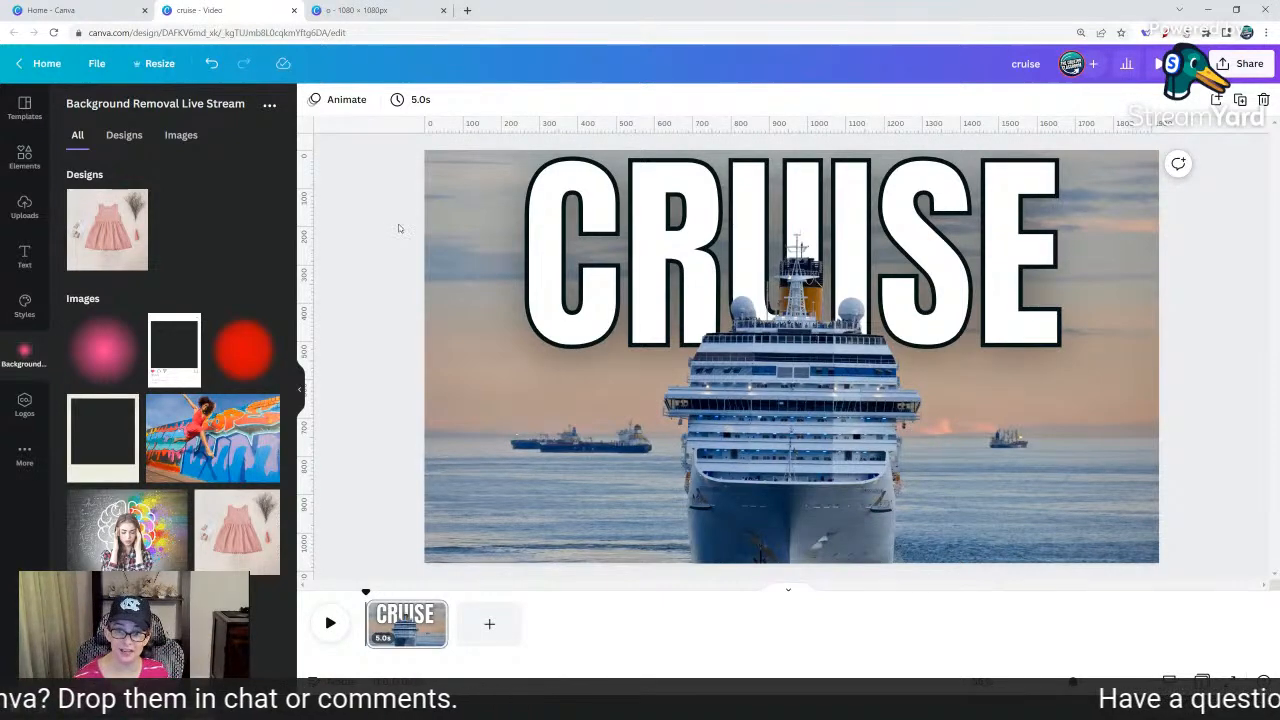
click(480, 235)
click(486, 418)
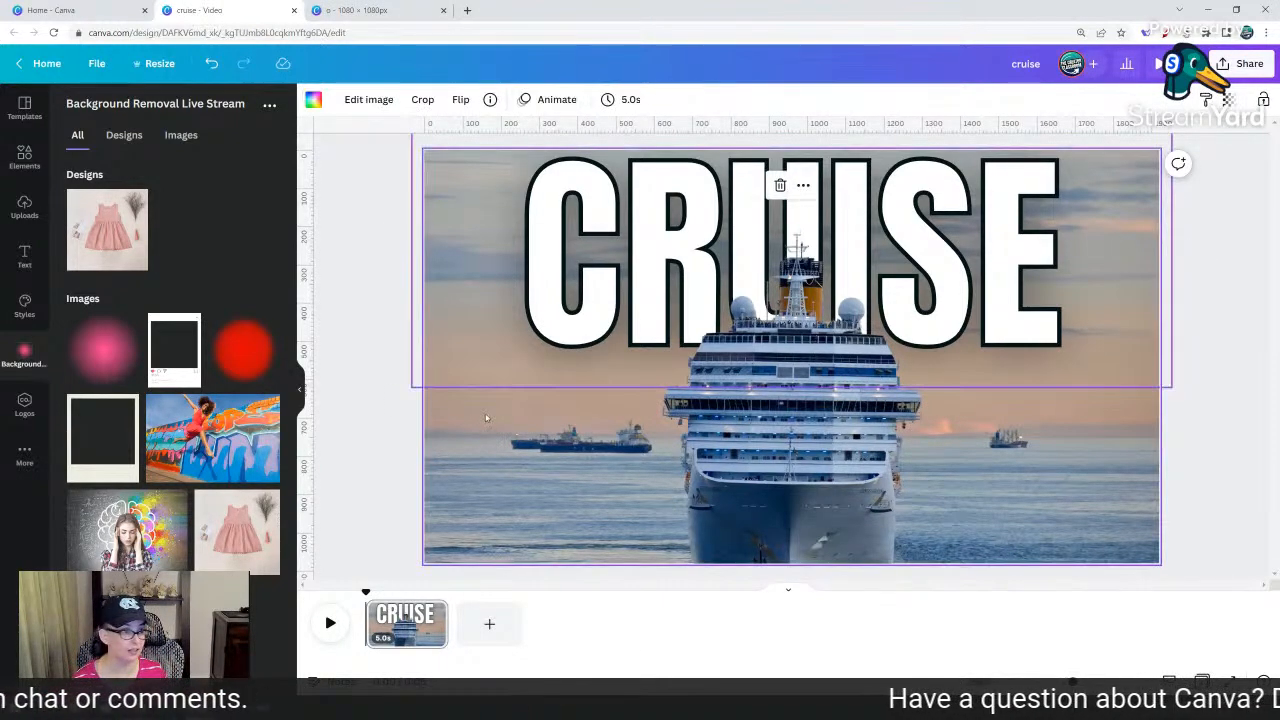
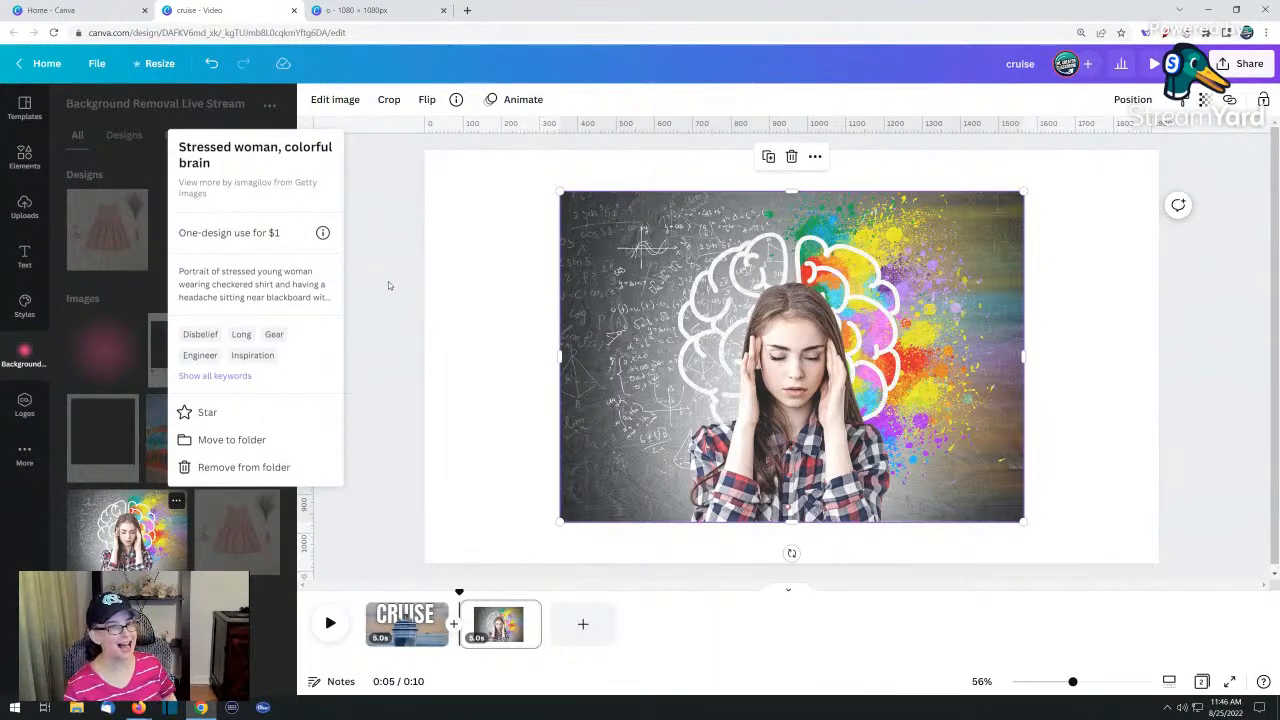
Align the stressed woman photo with the page's upper-left corner and place a duplicate exactly over it
click(408, 278)
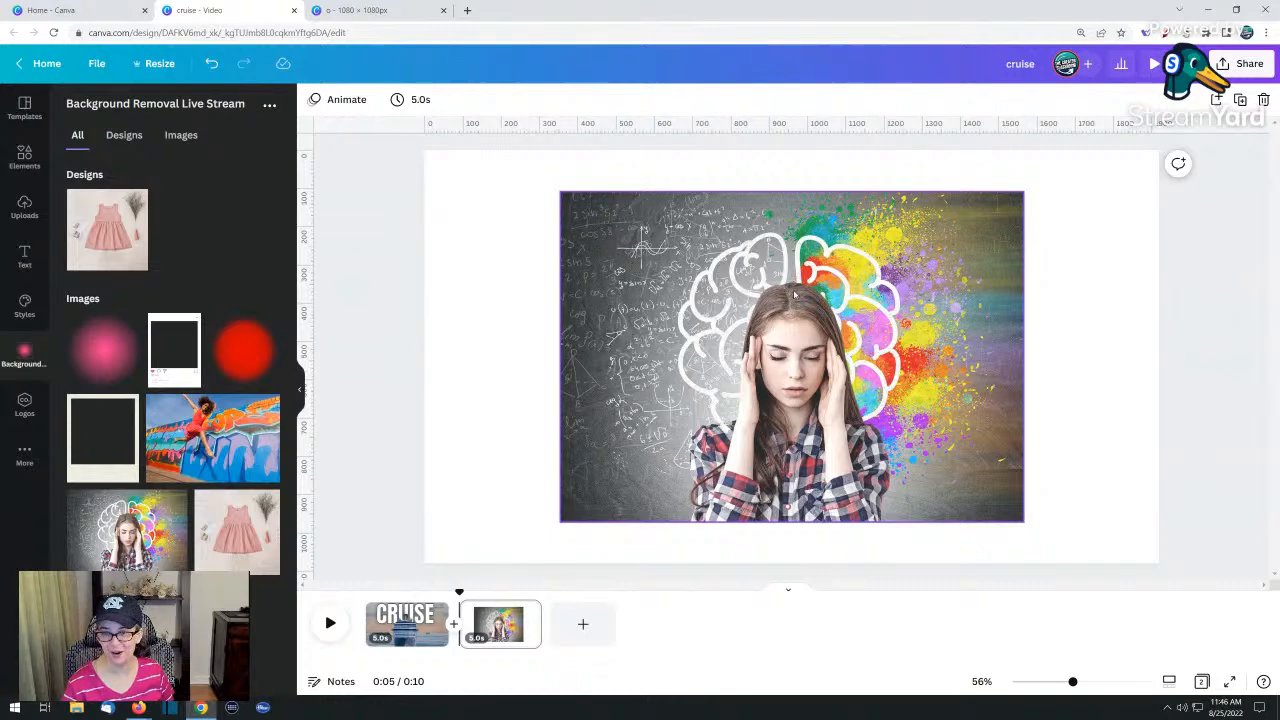
click(735, 355)
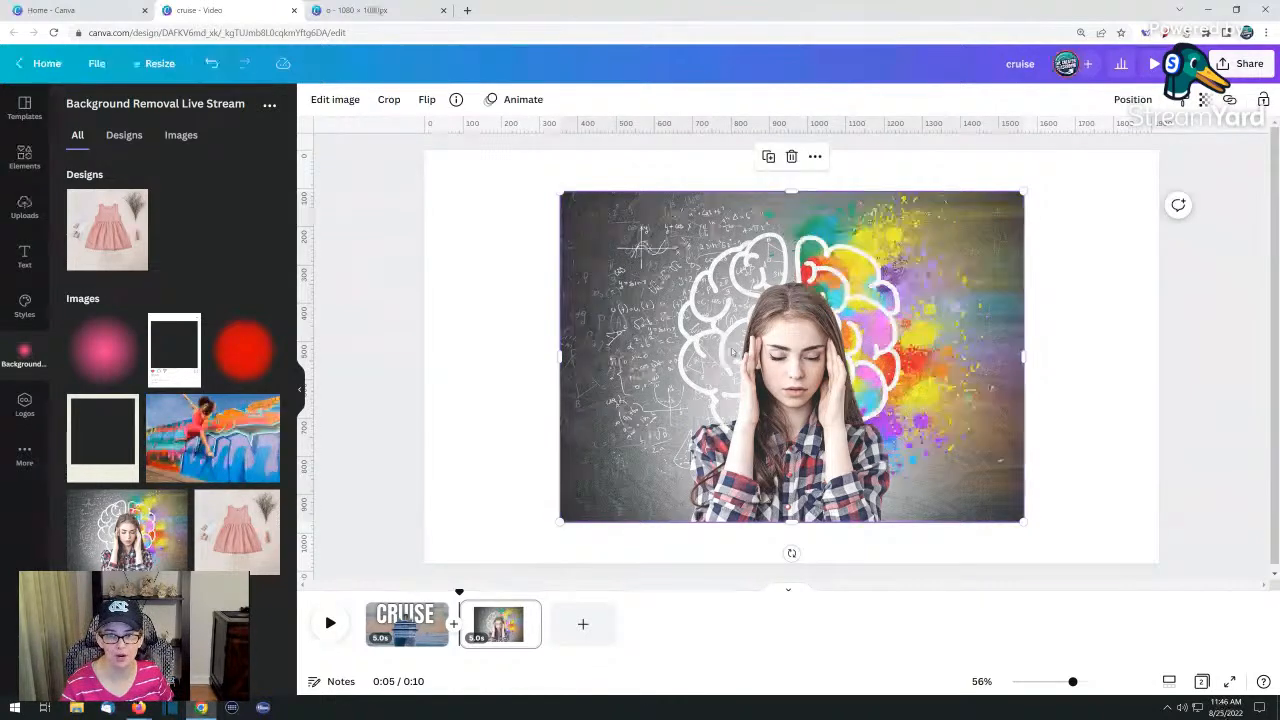
drag(733, 352, 602, 312)
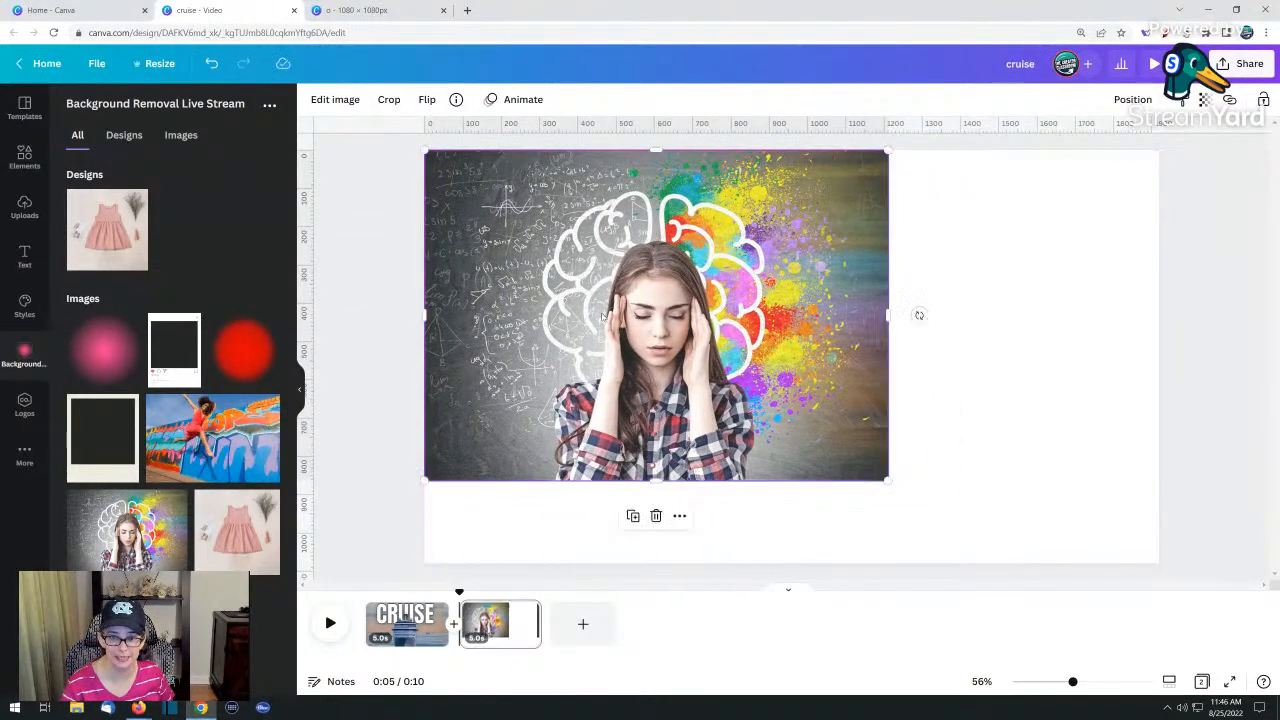
click(632, 516)
drag(588, 352, 580, 351)
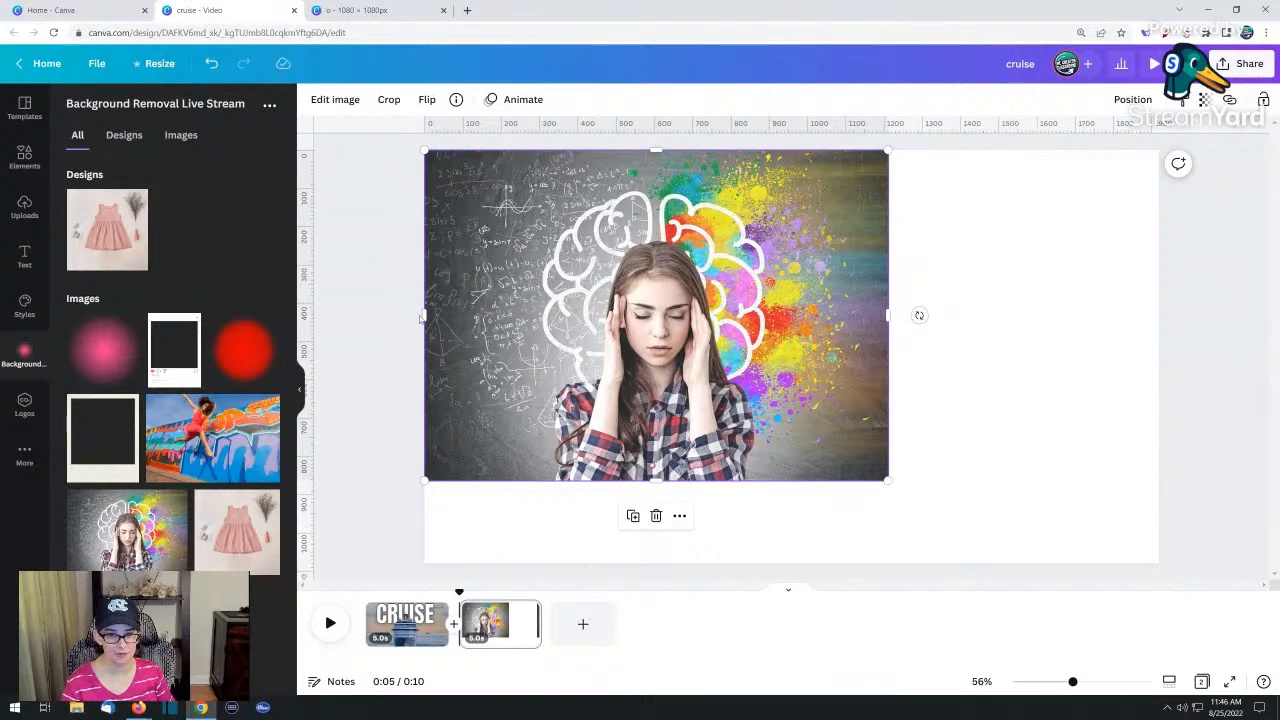
Crop both sides of the duplicate photo in around the woman and remove its background
drag(426, 315, 527, 316)
drag(889, 316, 781, 316)
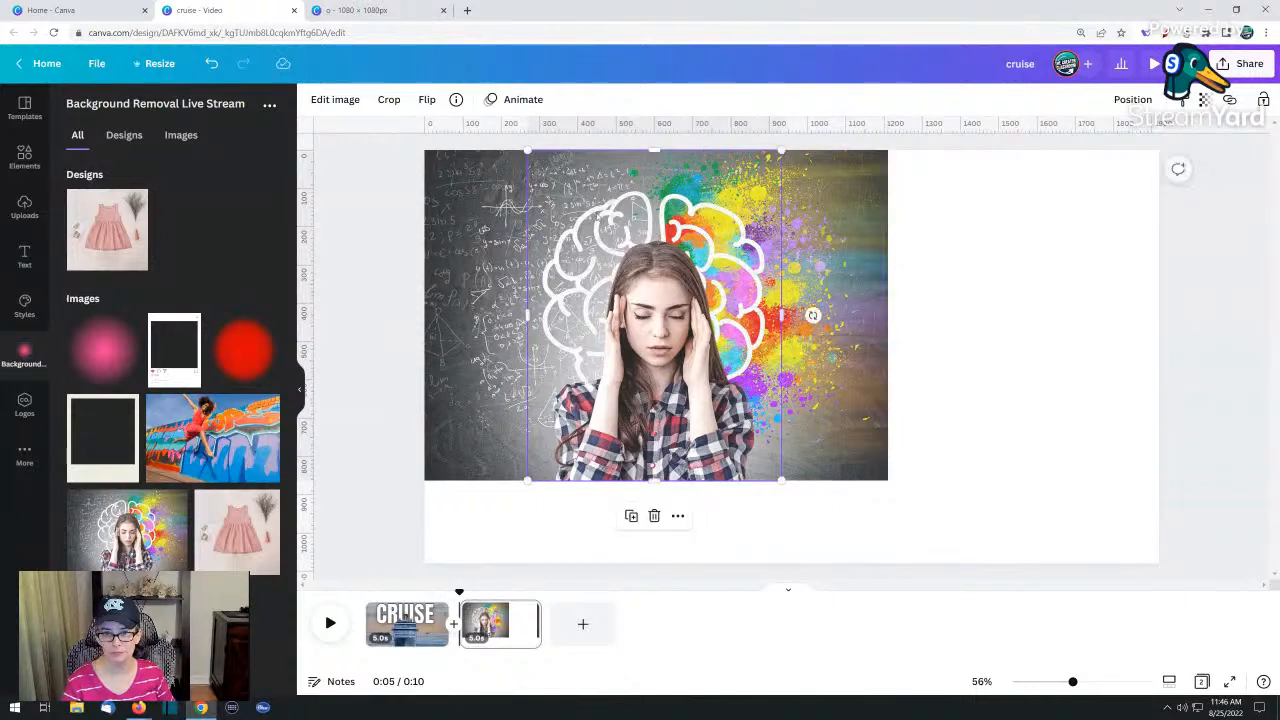
click(346, 106)
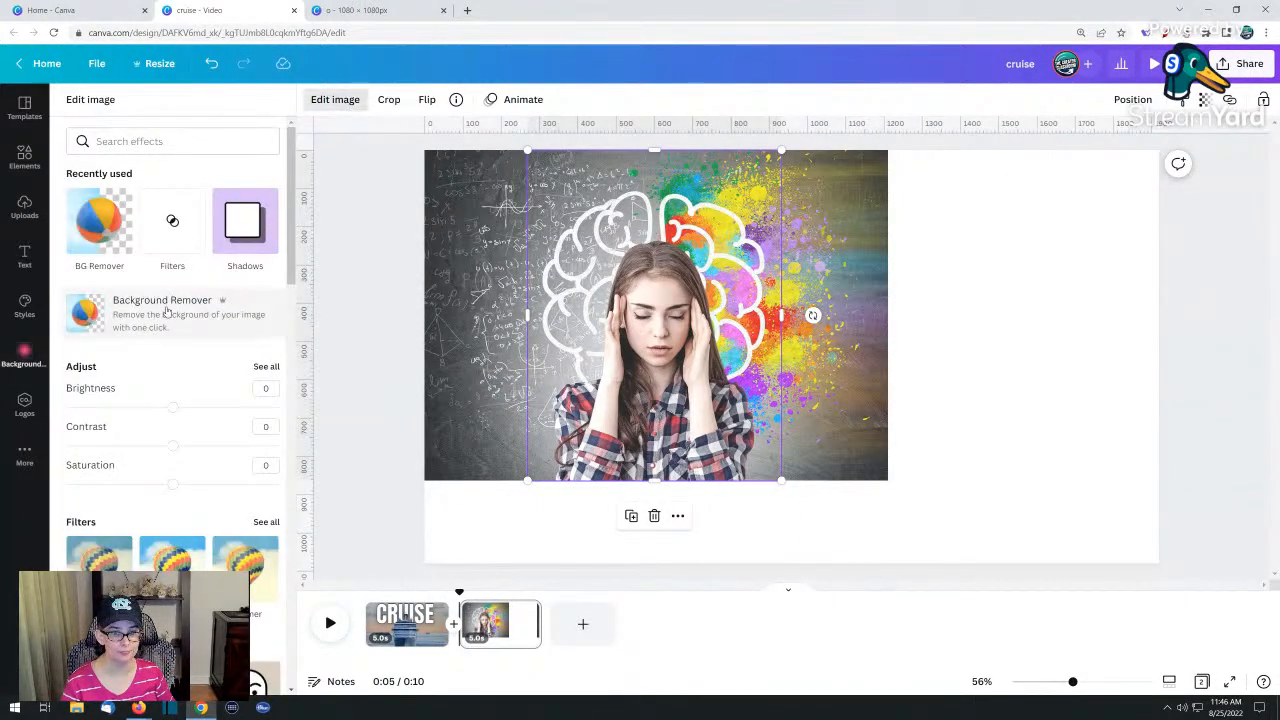
click(167, 313)
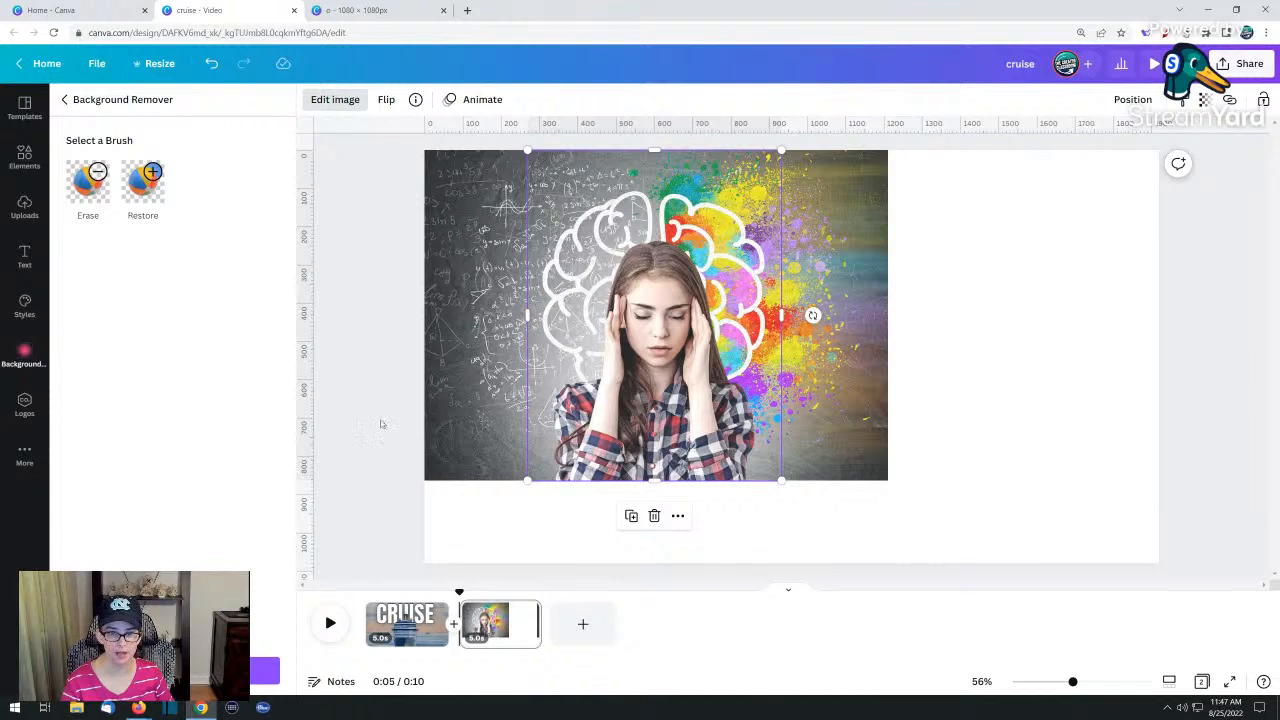
click(380, 422)
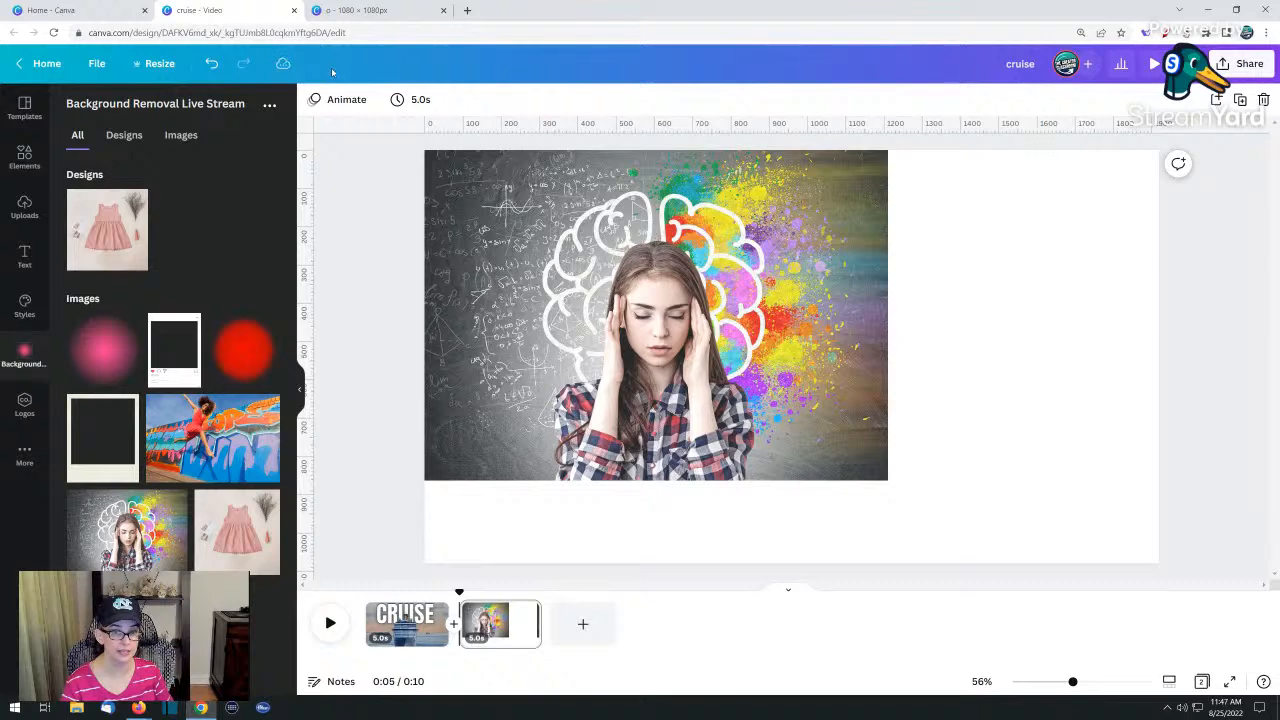
Realign the woman's cutout over the original photo and crop its empty top down to just above her head
key(ctrl+v)
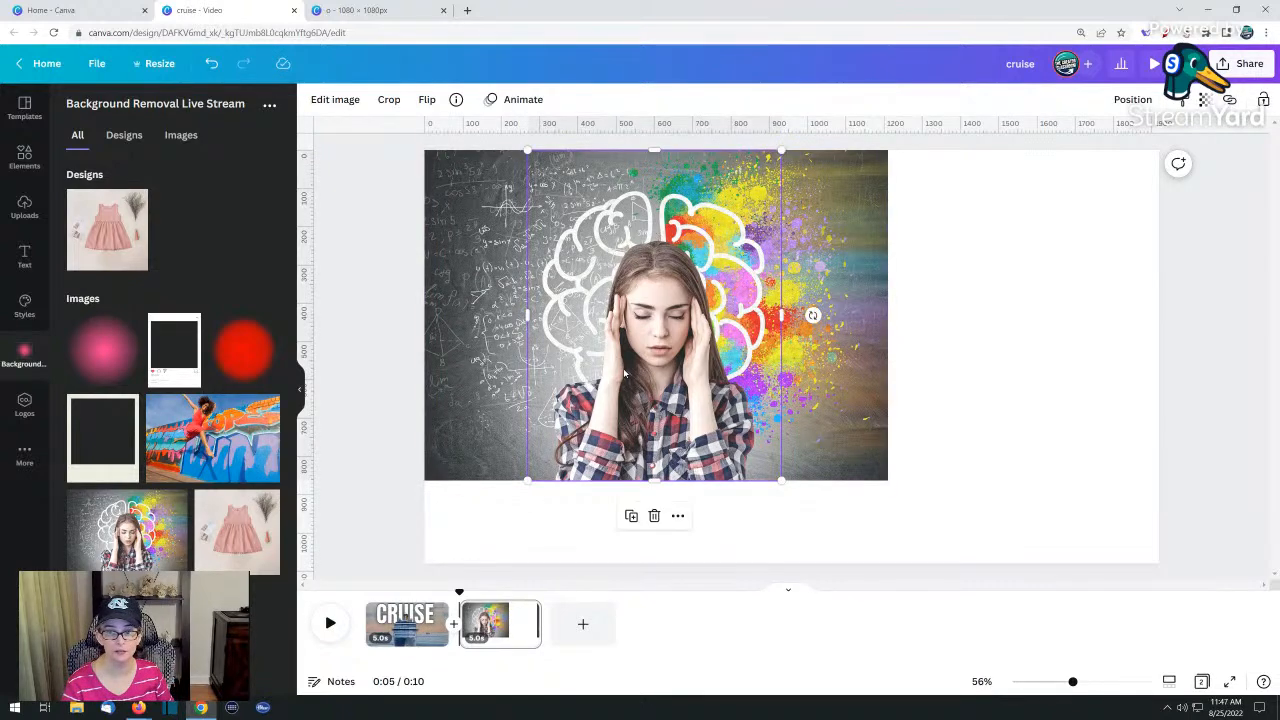
drag(856, 373, 1126, 375)
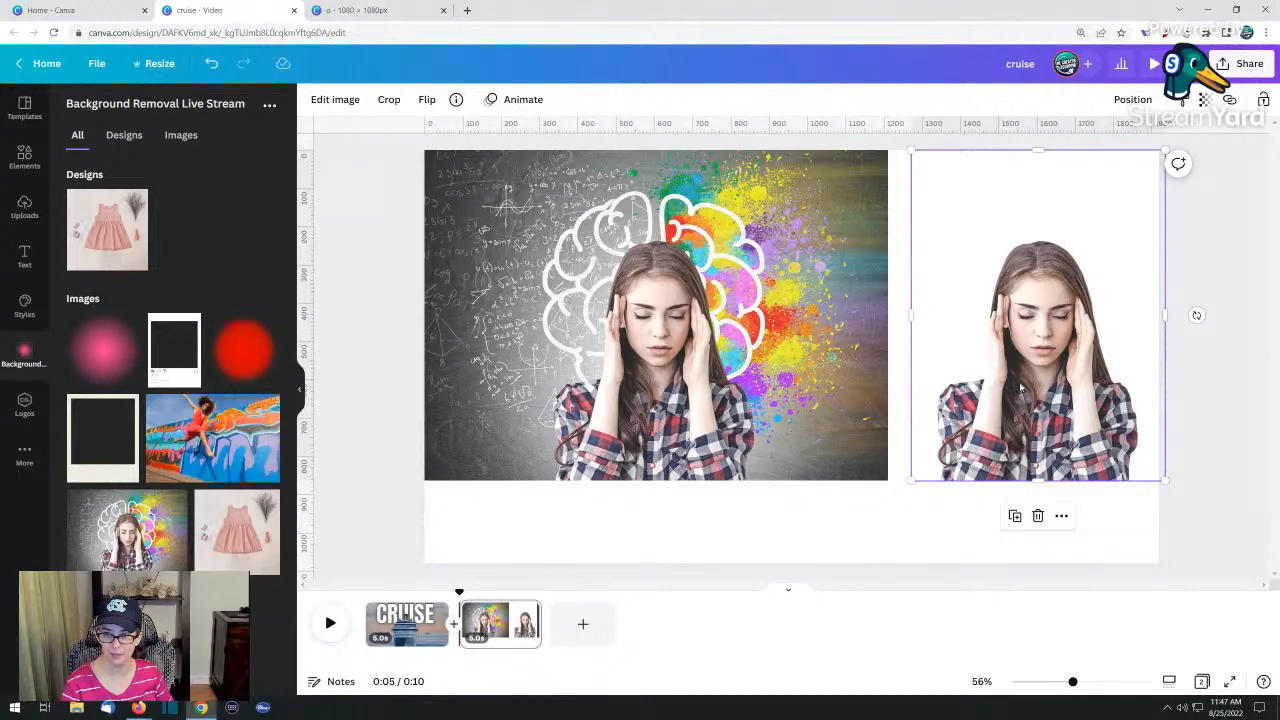
drag(1010, 386, 636, 387)
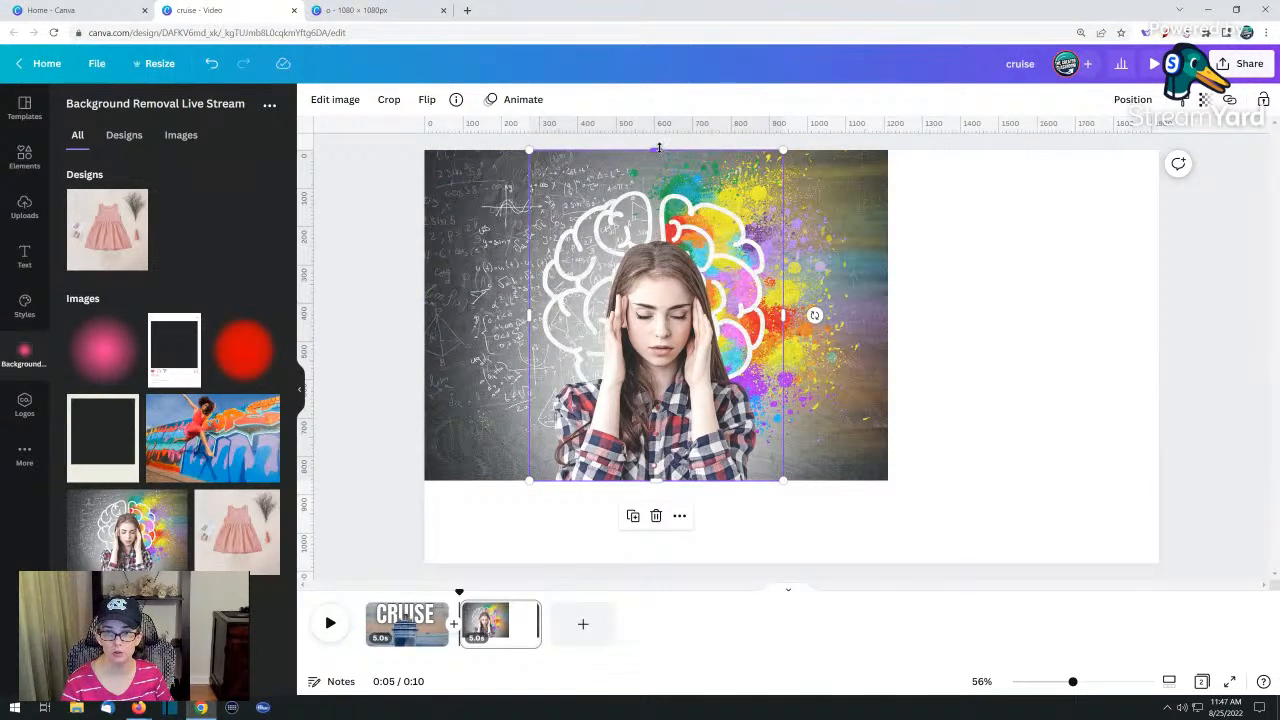
drag(659, 148, 661, 233)
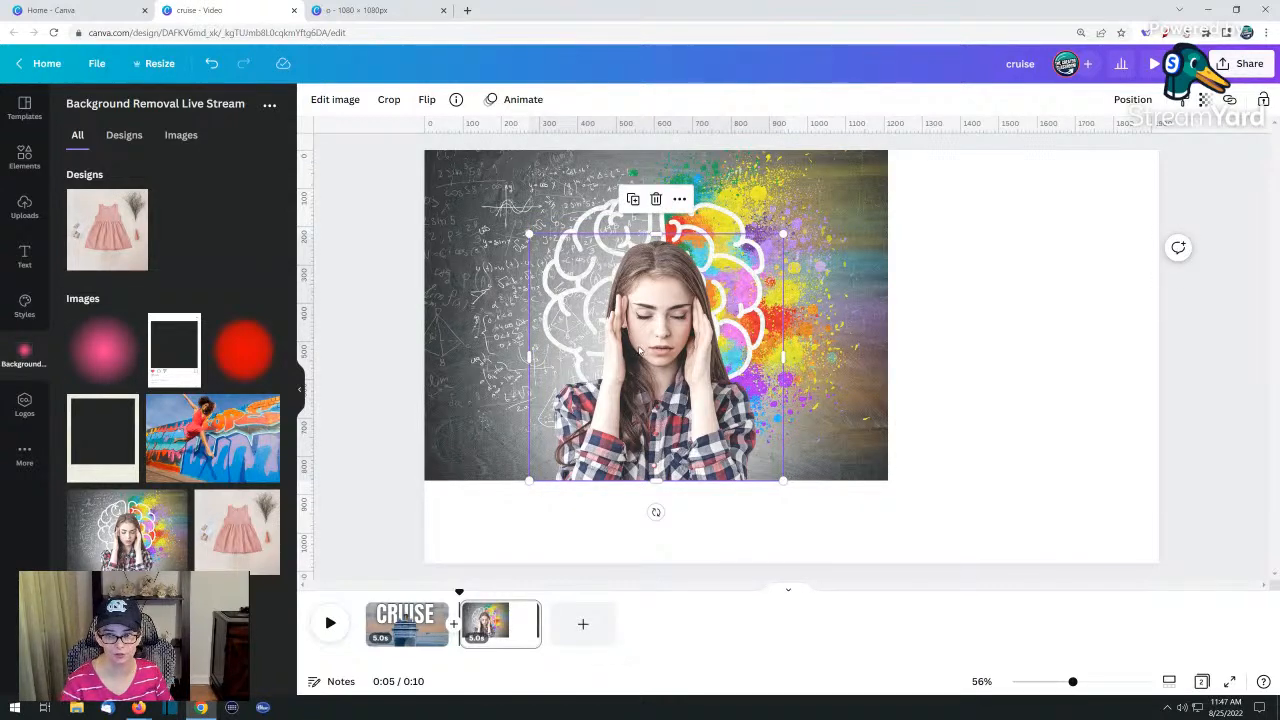
click(1050, 379)
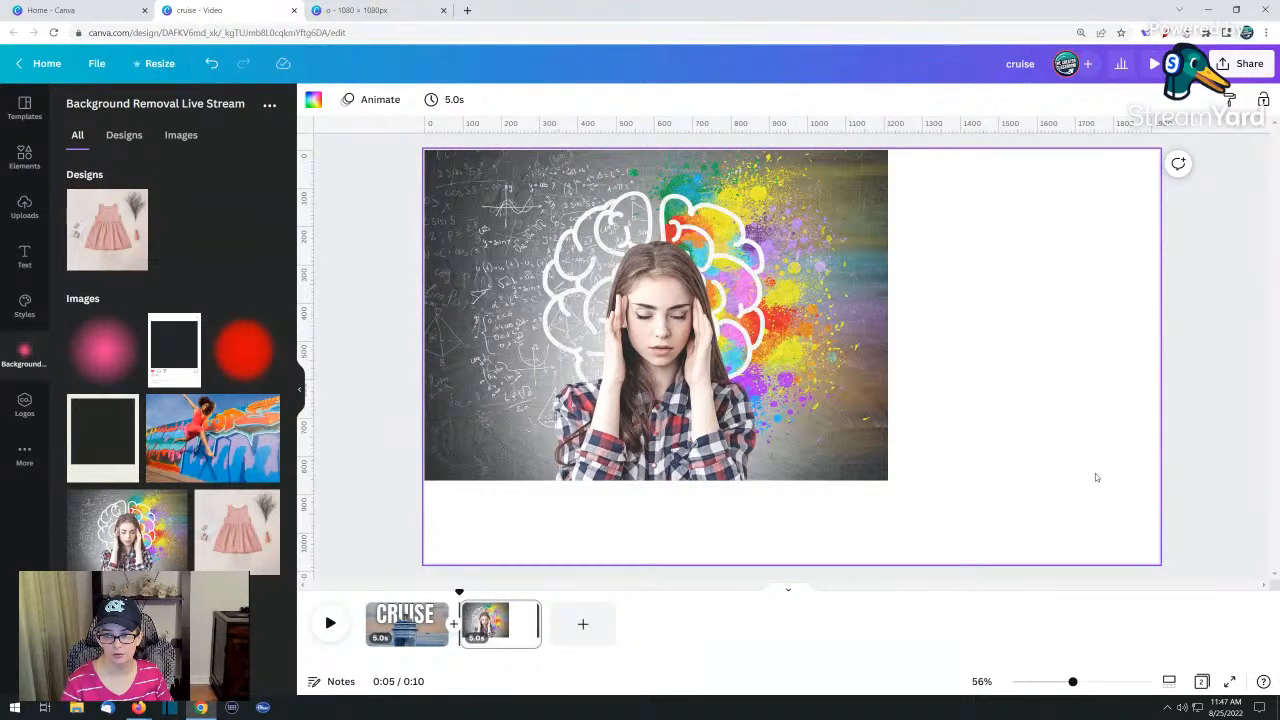
Enlarge the photo and cutout together to fill the page width, then shift both upward to frame the woman
drag(1095, 477, 334, 312)
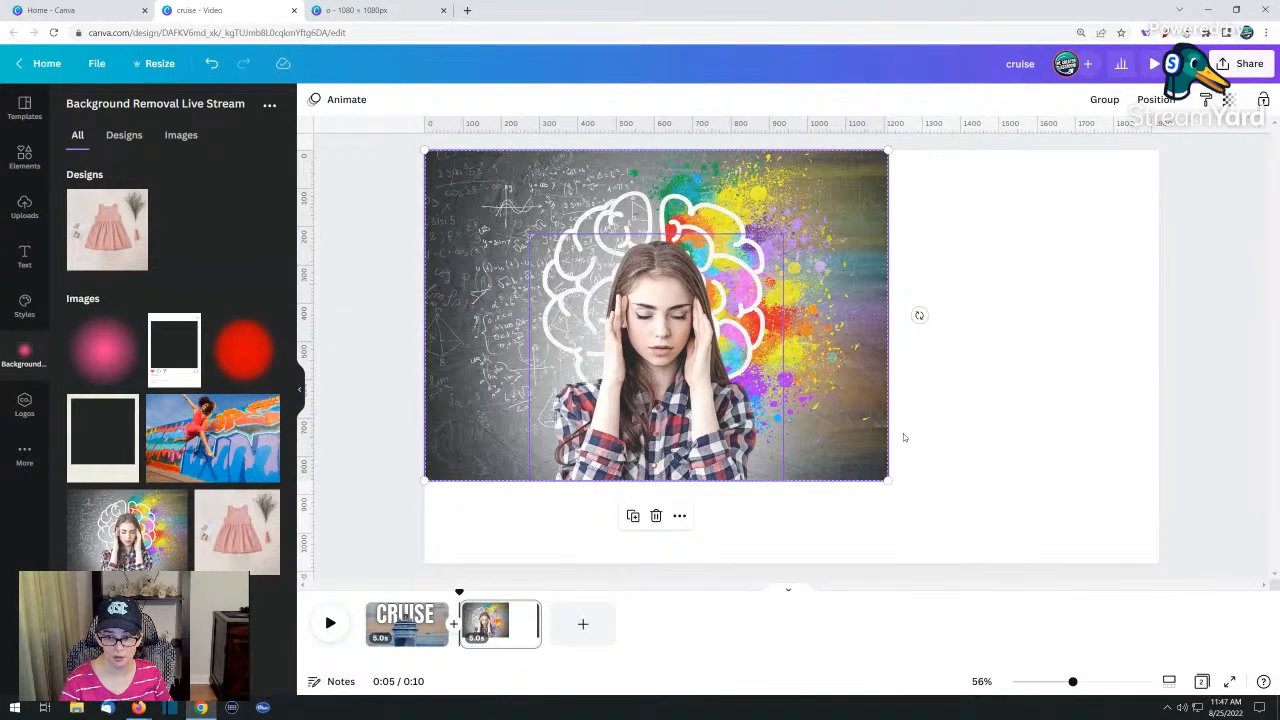
drag(888, 481, 1183, 630)
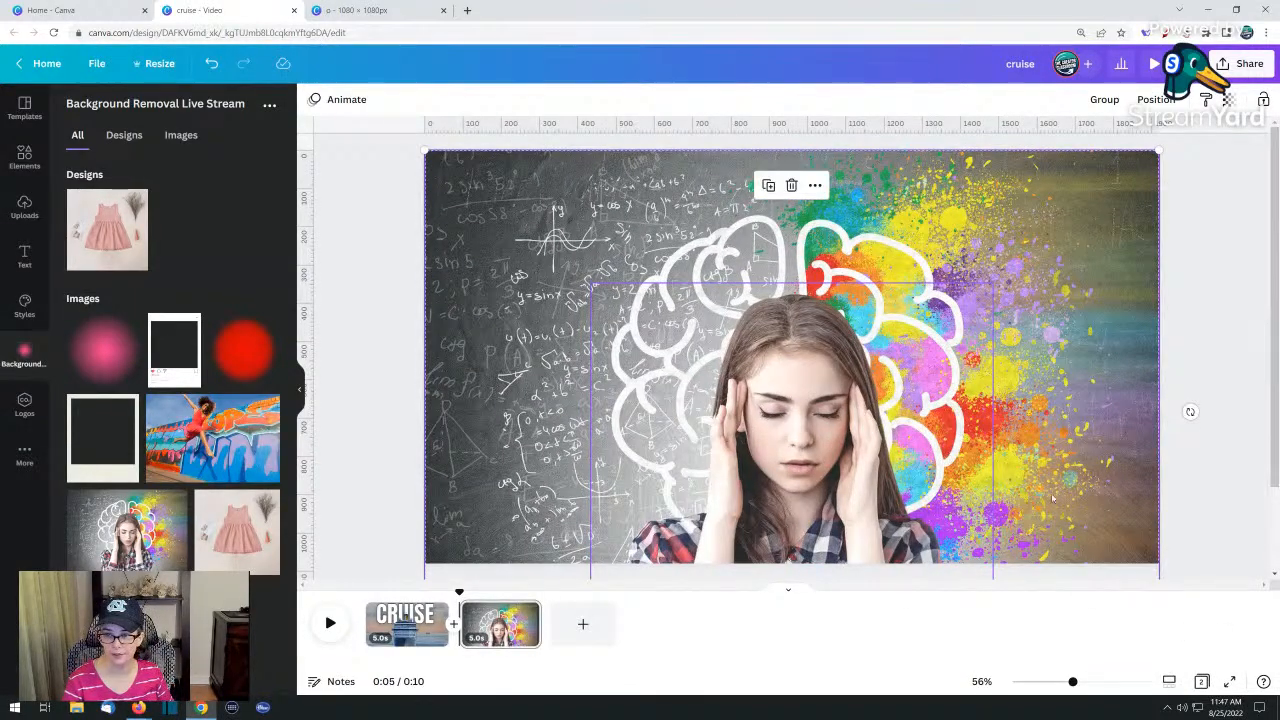
drag(1060, 497, 1062, 410)
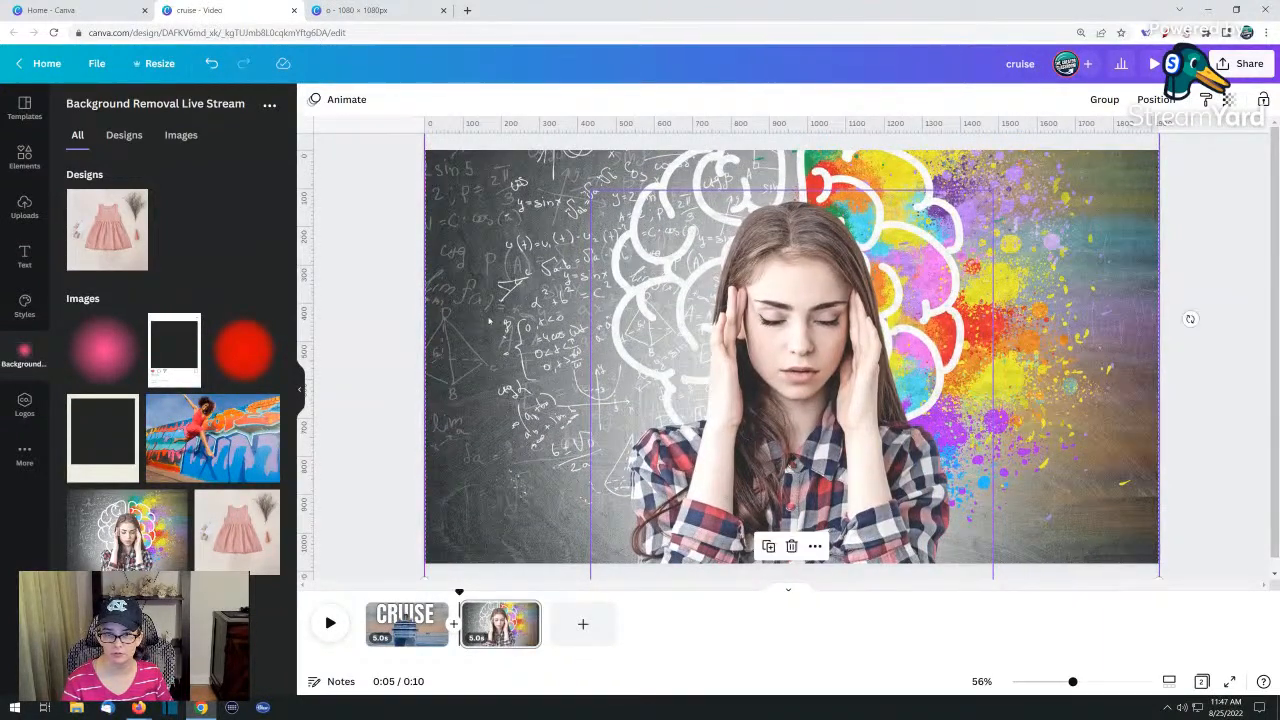
click(382, 290)
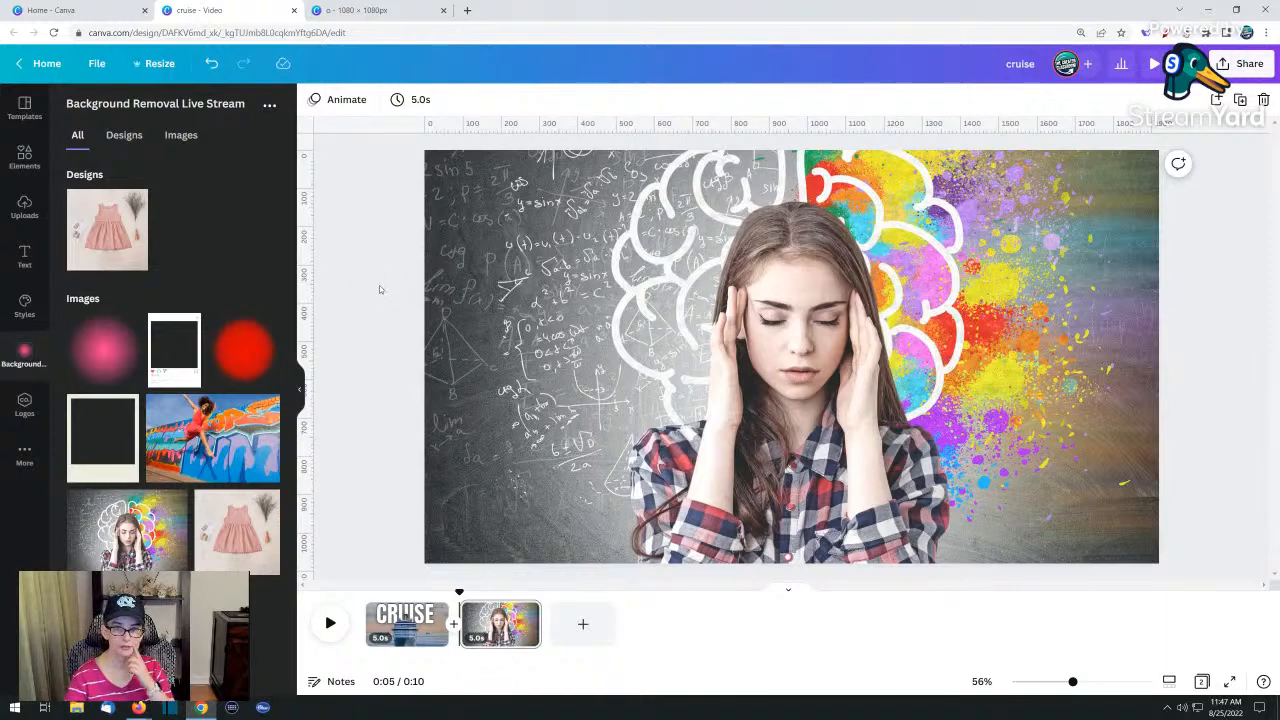
click(462, 288)
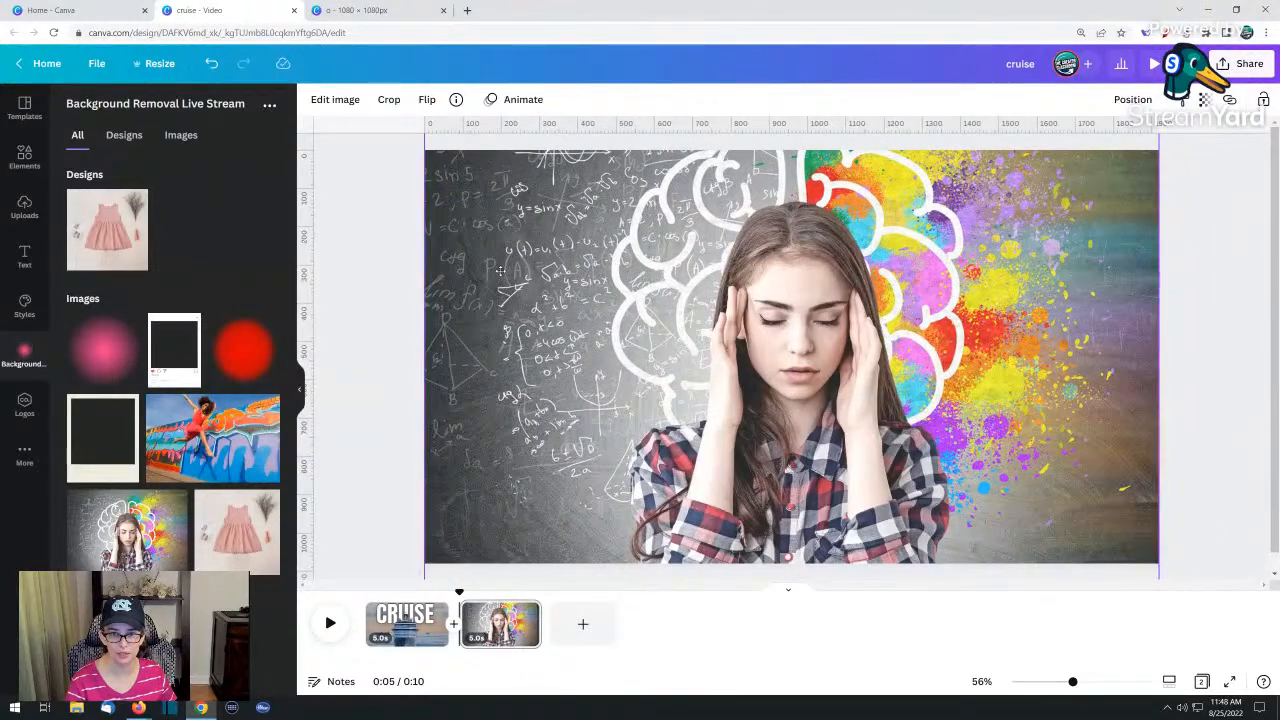
click(395, 268)
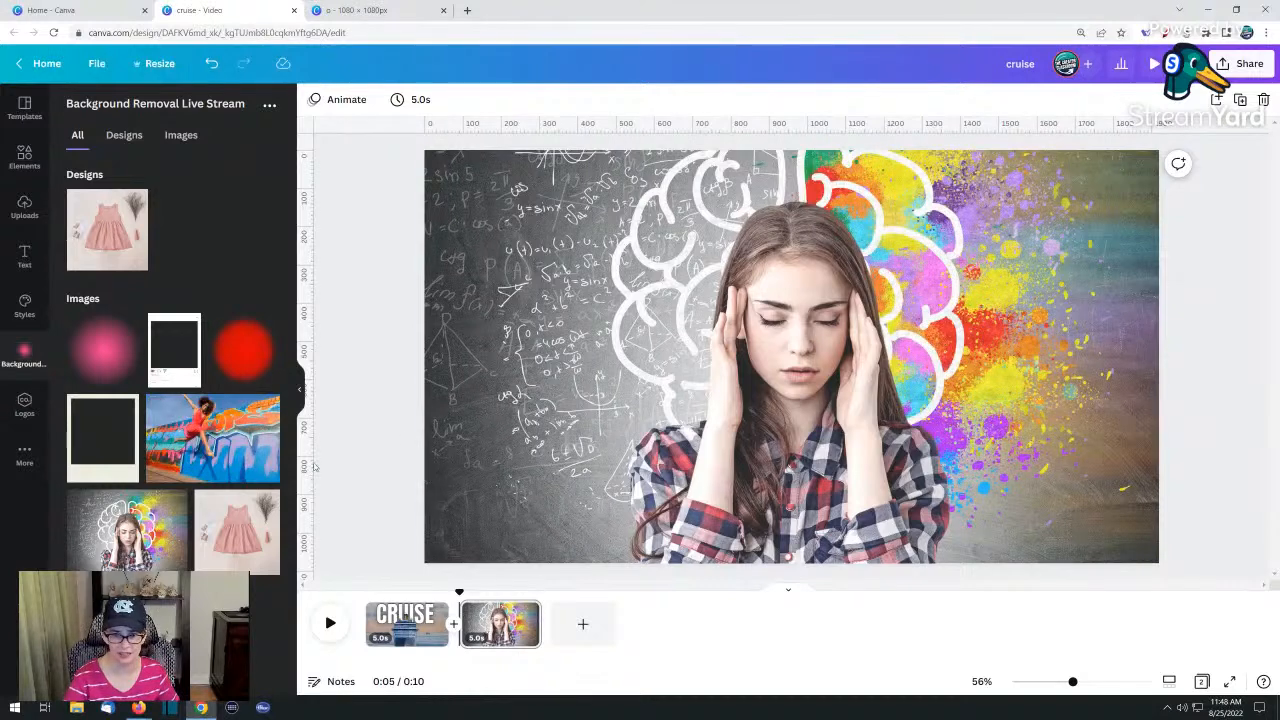
Search the elements library for "white spatter"
click(27, 150)
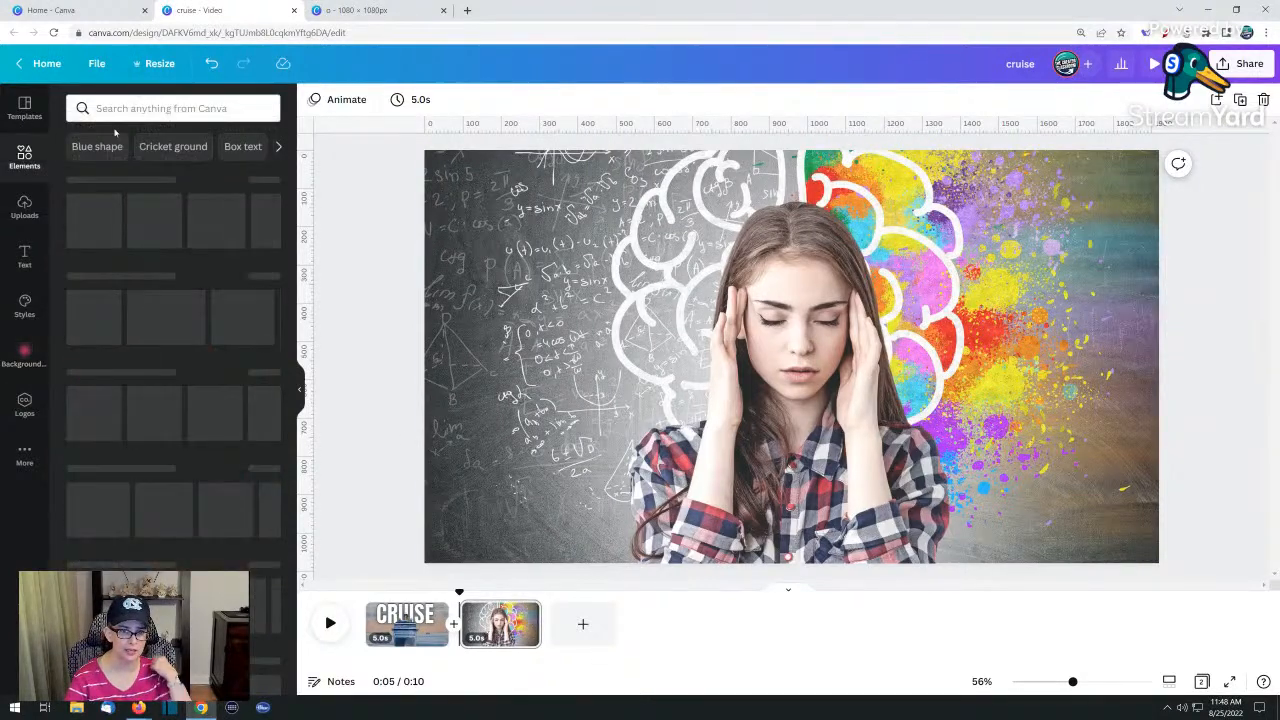
click(172, 107)
text(white spall)
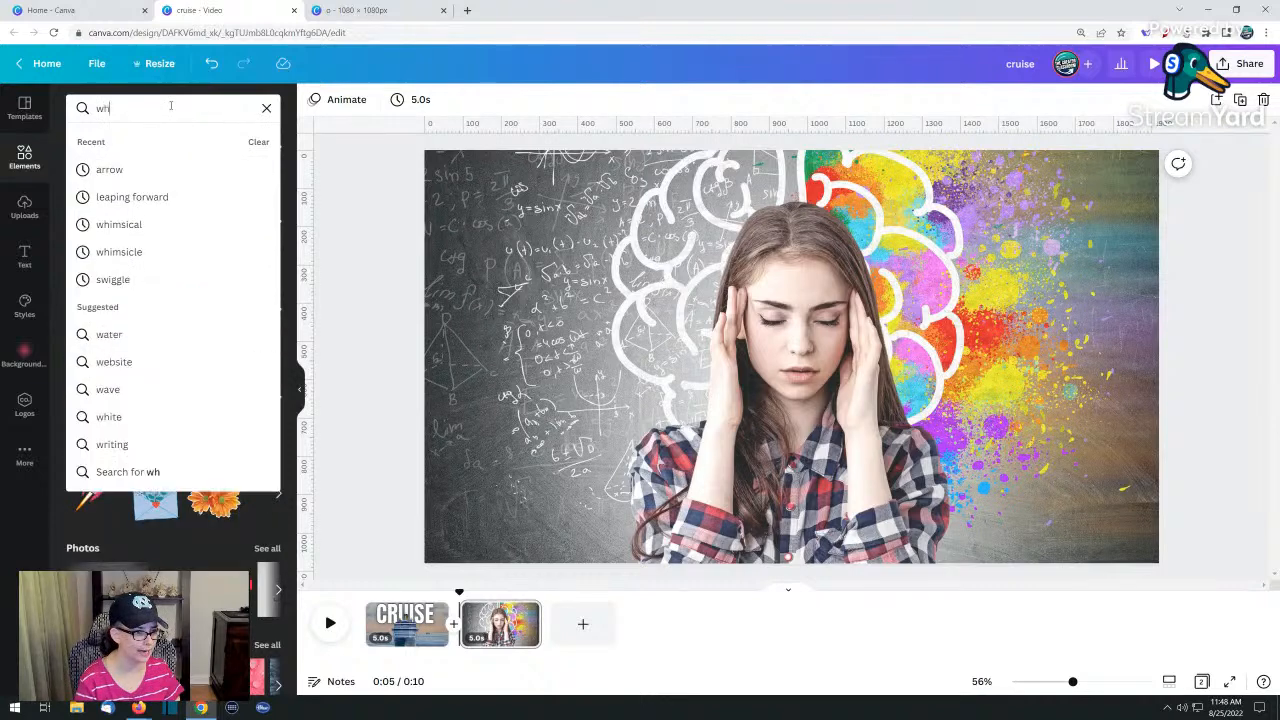
key(BackSpace)
key(BackSpace)
text(tter)
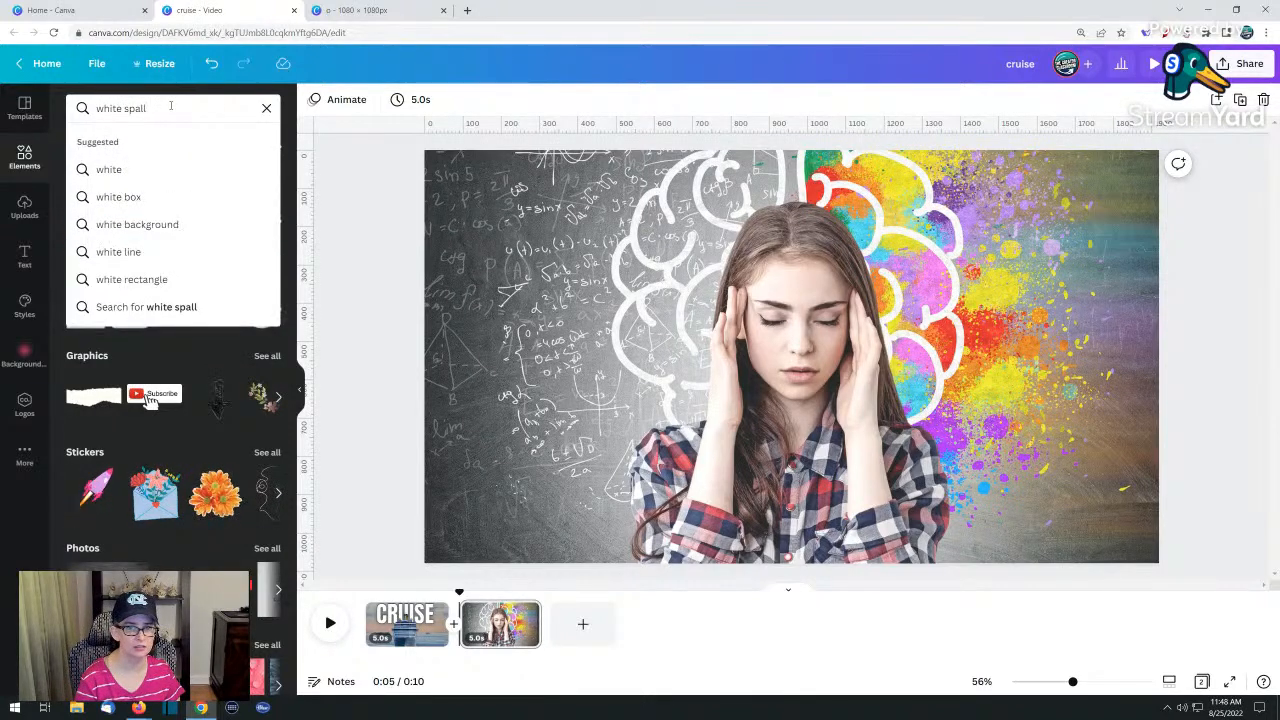
key(Return)
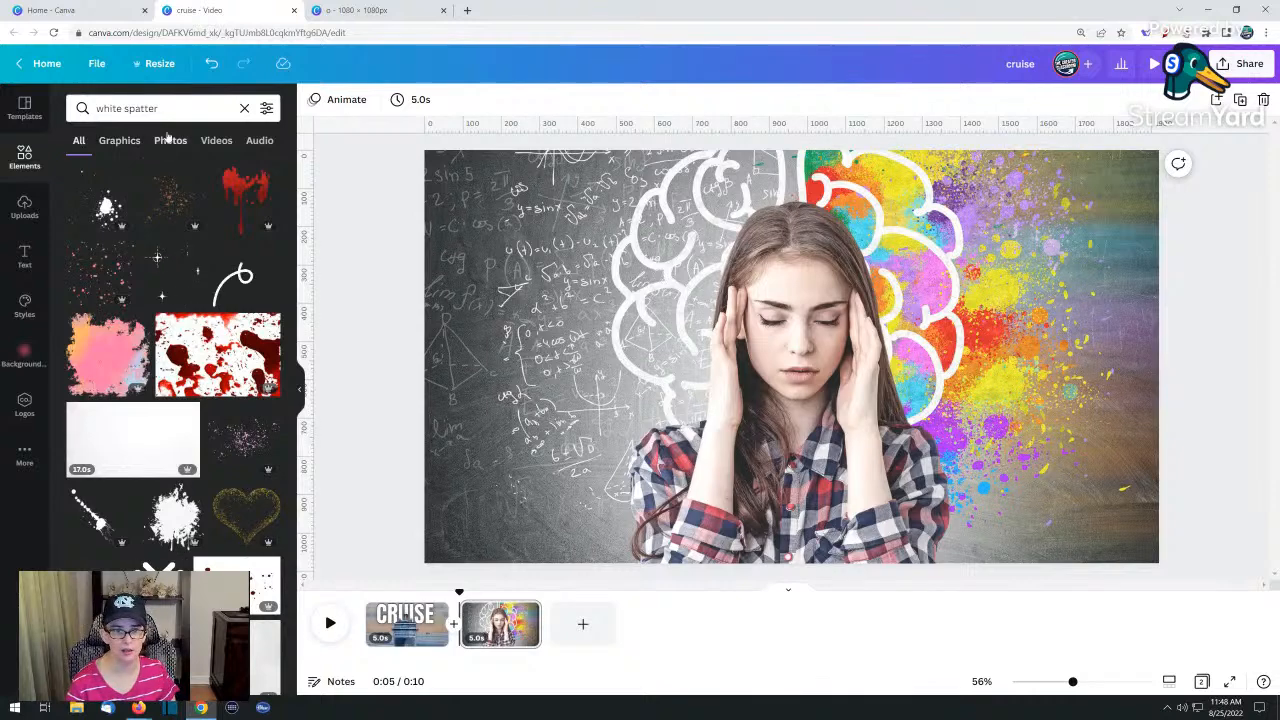
Examine the graphics among the white spatter results for a splash that suits the brain photo
click(170, 140)
click(115, 140)
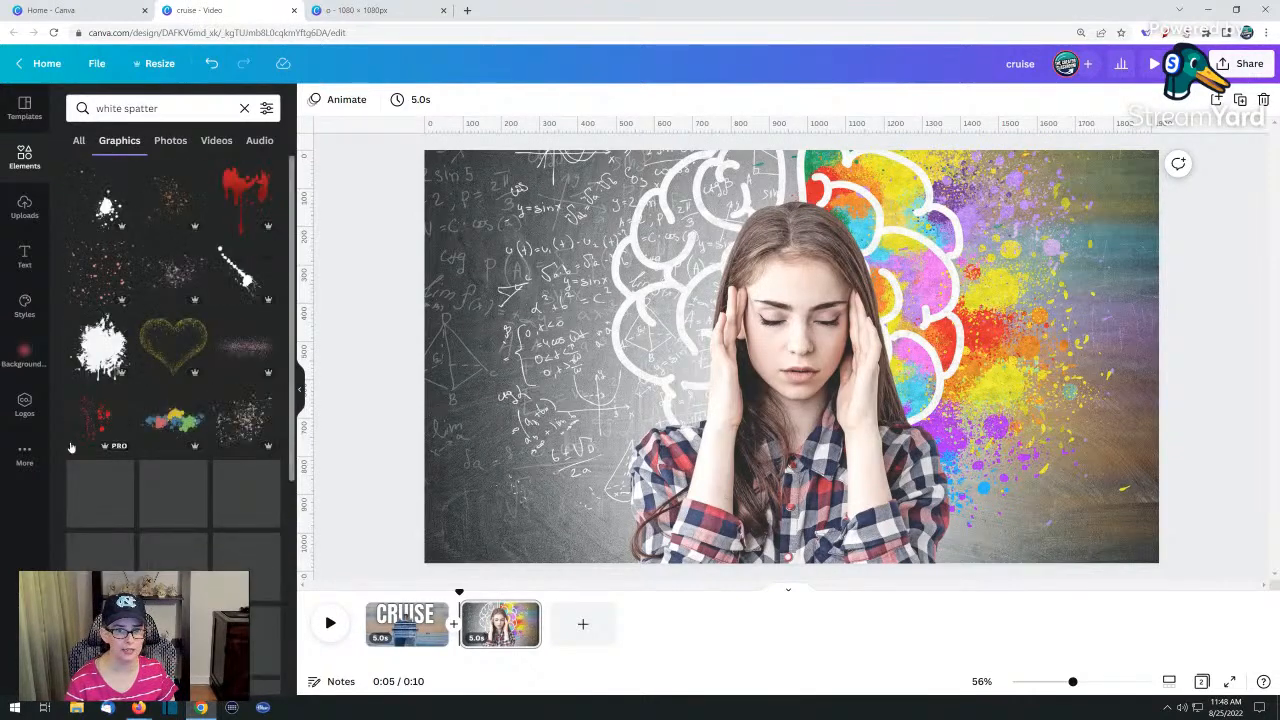
scroll(87, 475, down, 1)
scroll(87, 473, down, 10)
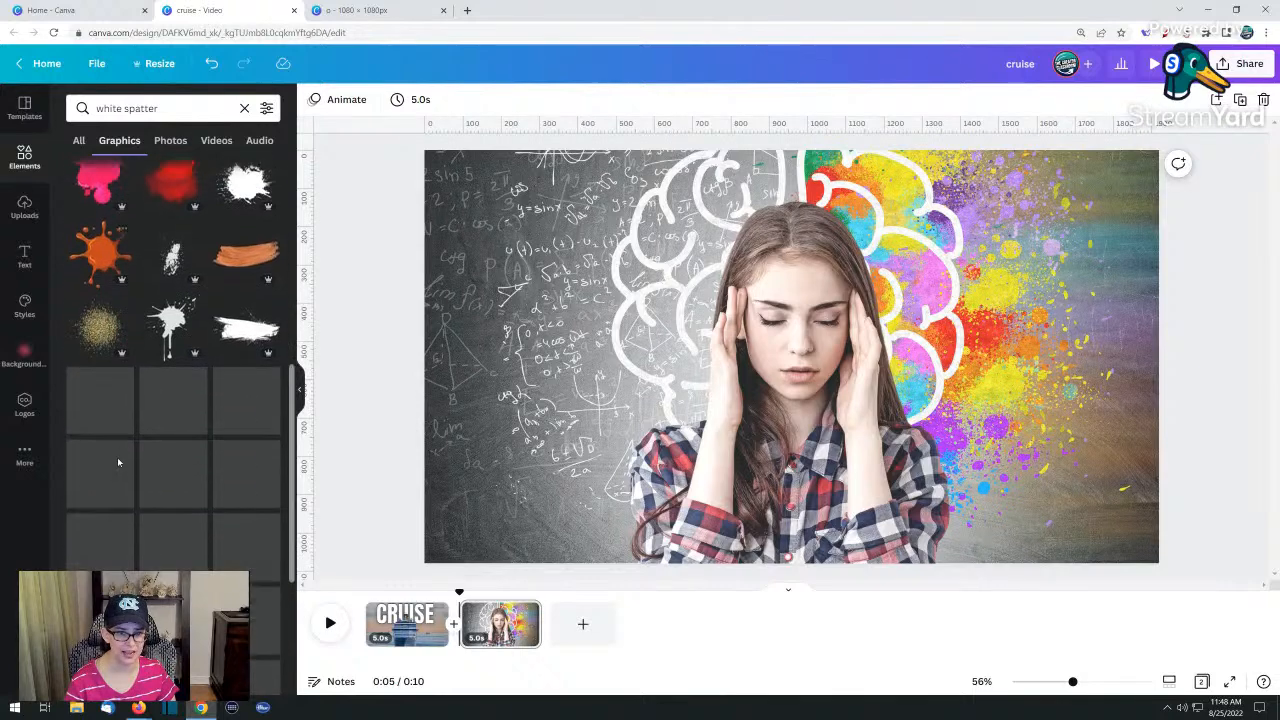
scroll(125, 470, down, 3)
scroll(128, 475, down, 5)
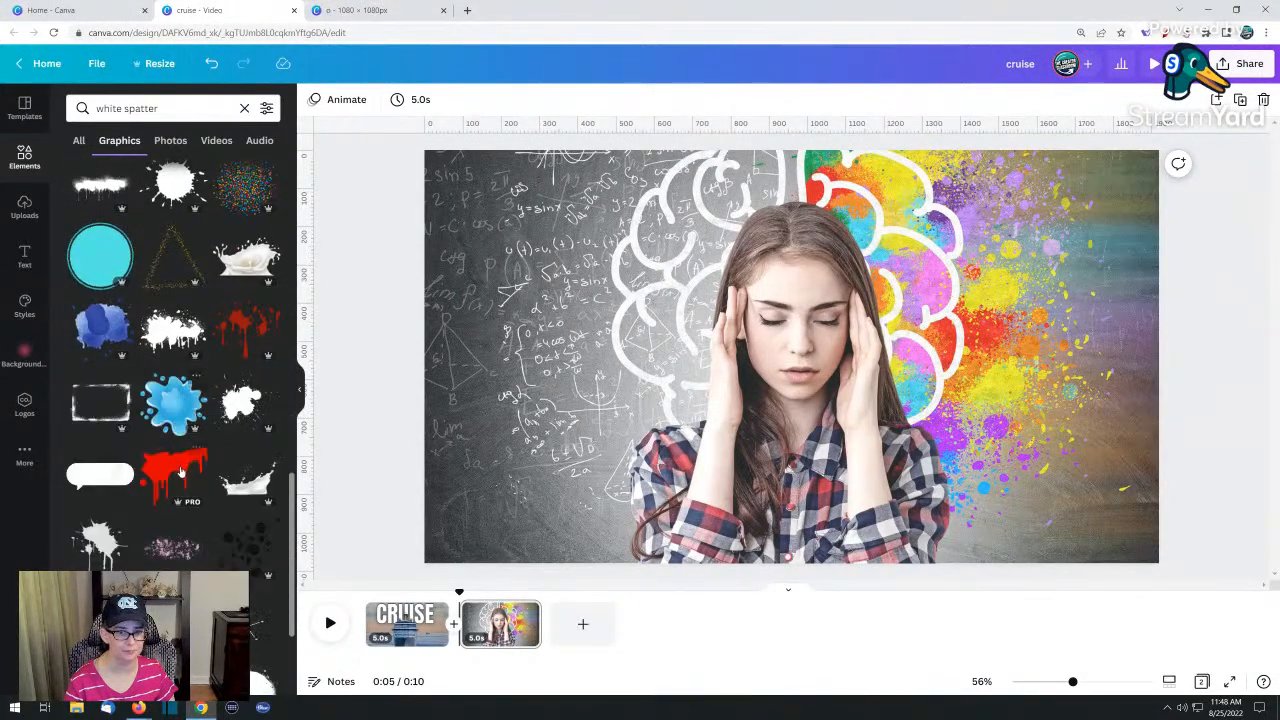
scroll(168, 460, down, 4)
scroll(165, 505, down, 2)
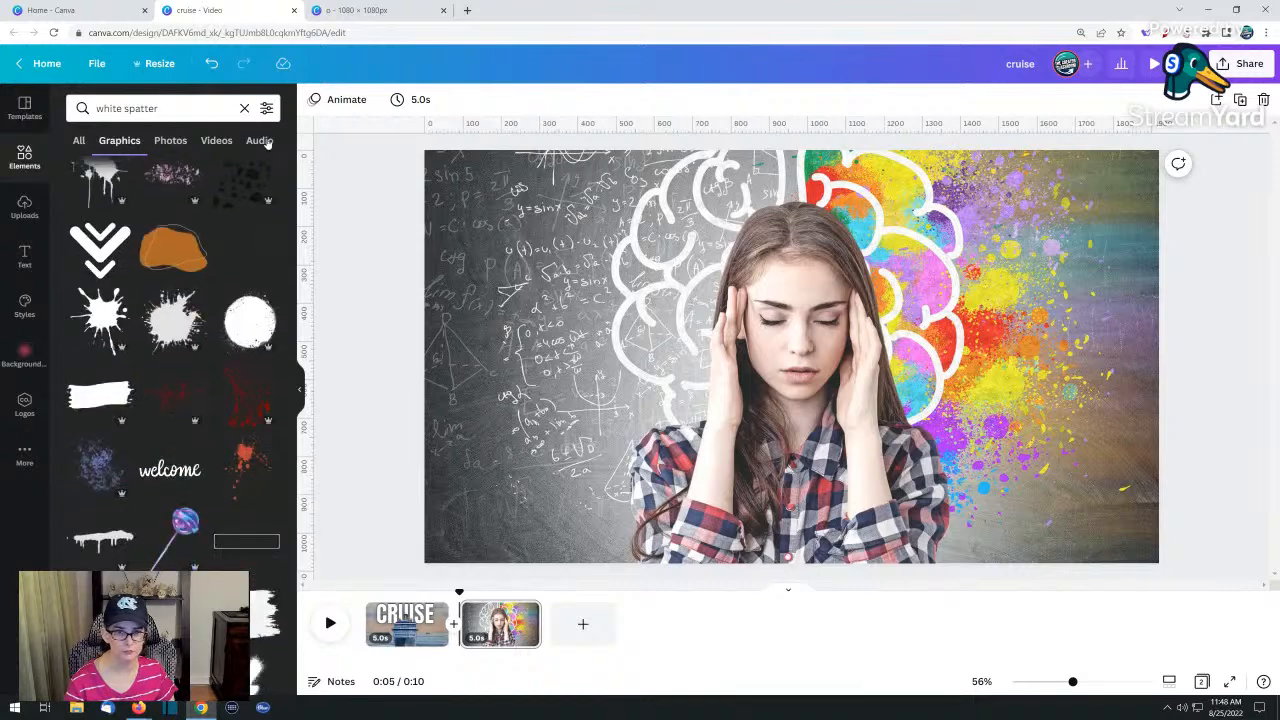
Add the recently used pink and grey blurred glows and place them overlapping on the photo's lower-right paint splashes
click(244, 108)
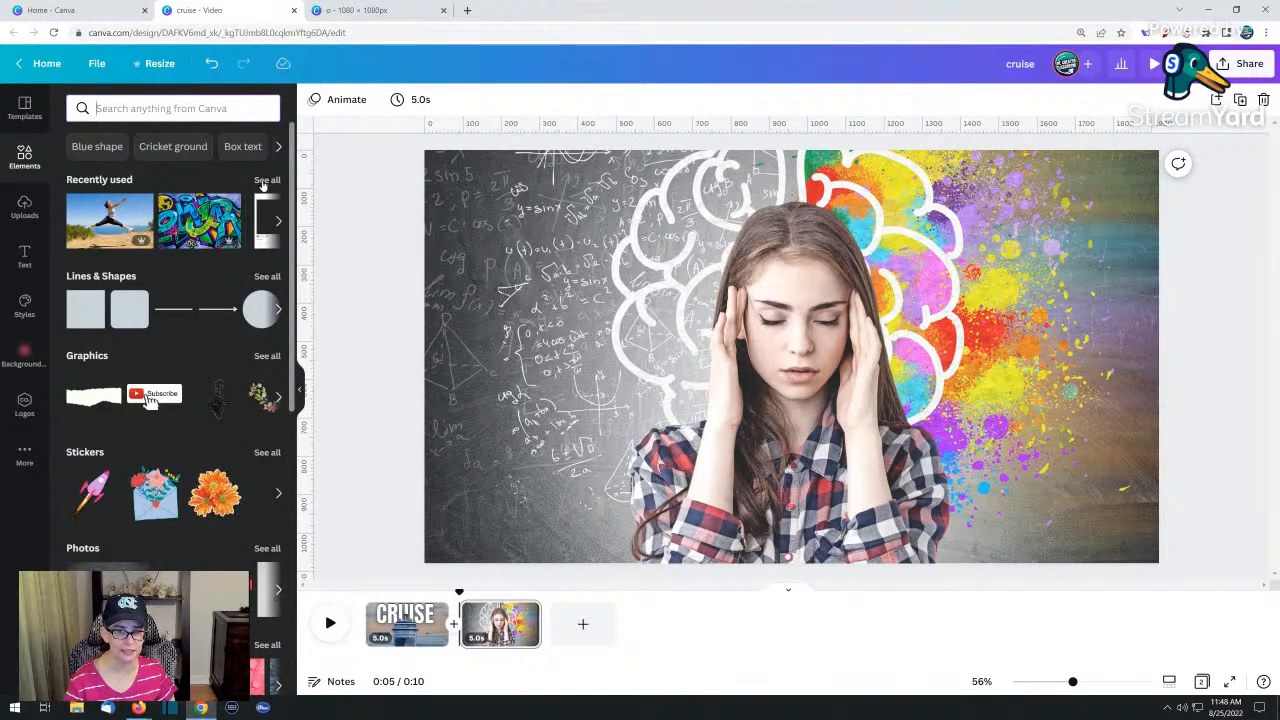
click(266, 180)
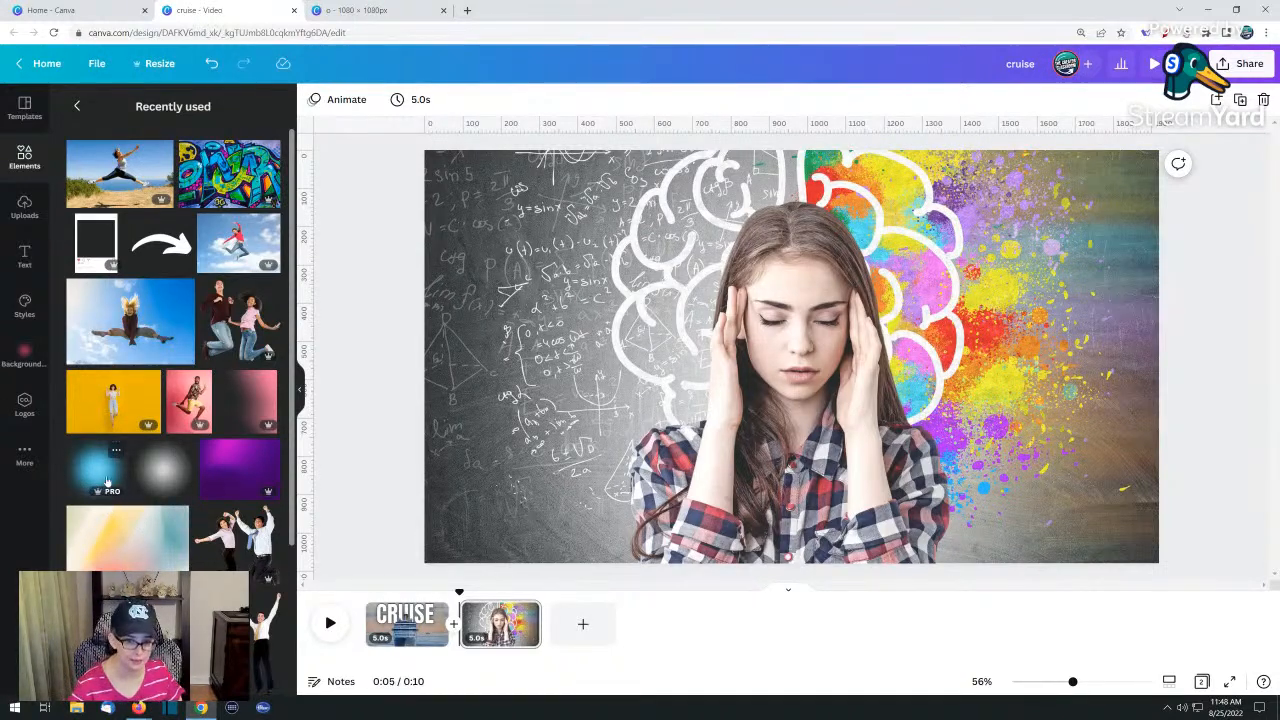
scroll(107, 482, down, 3)
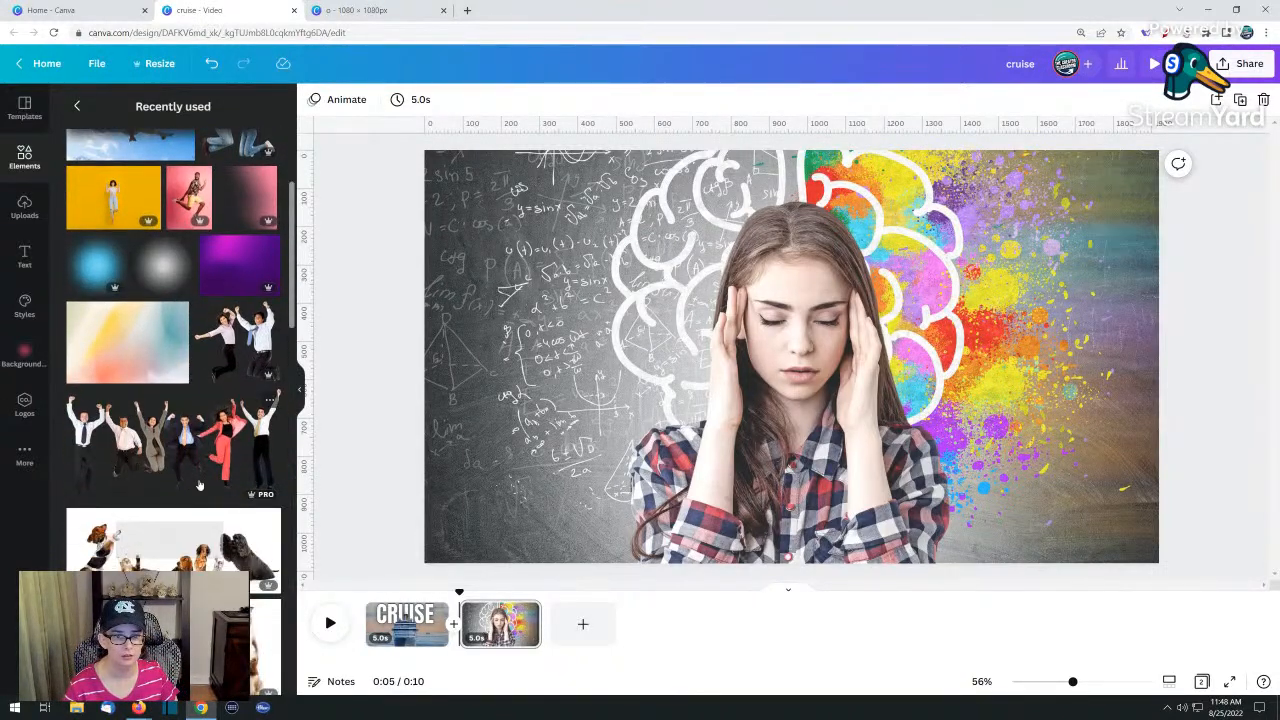
scroll(199, 485, down, 10)
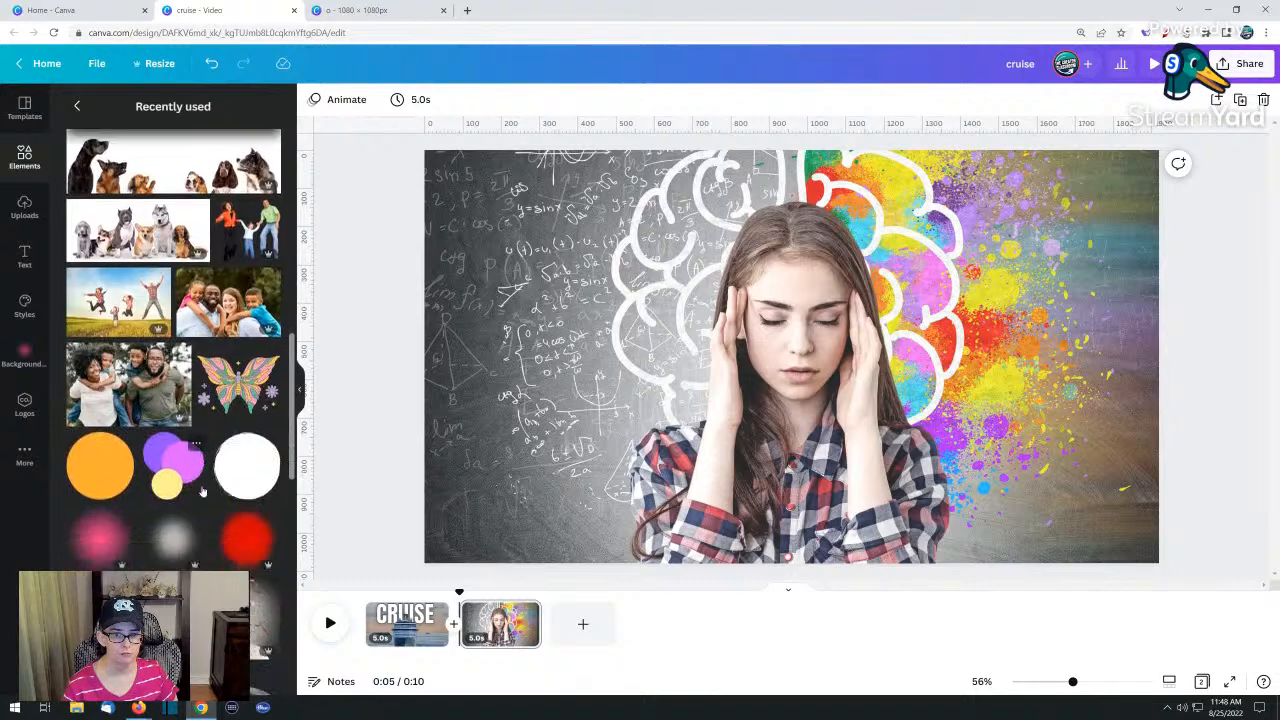
scroll(203, 491, down, 5)
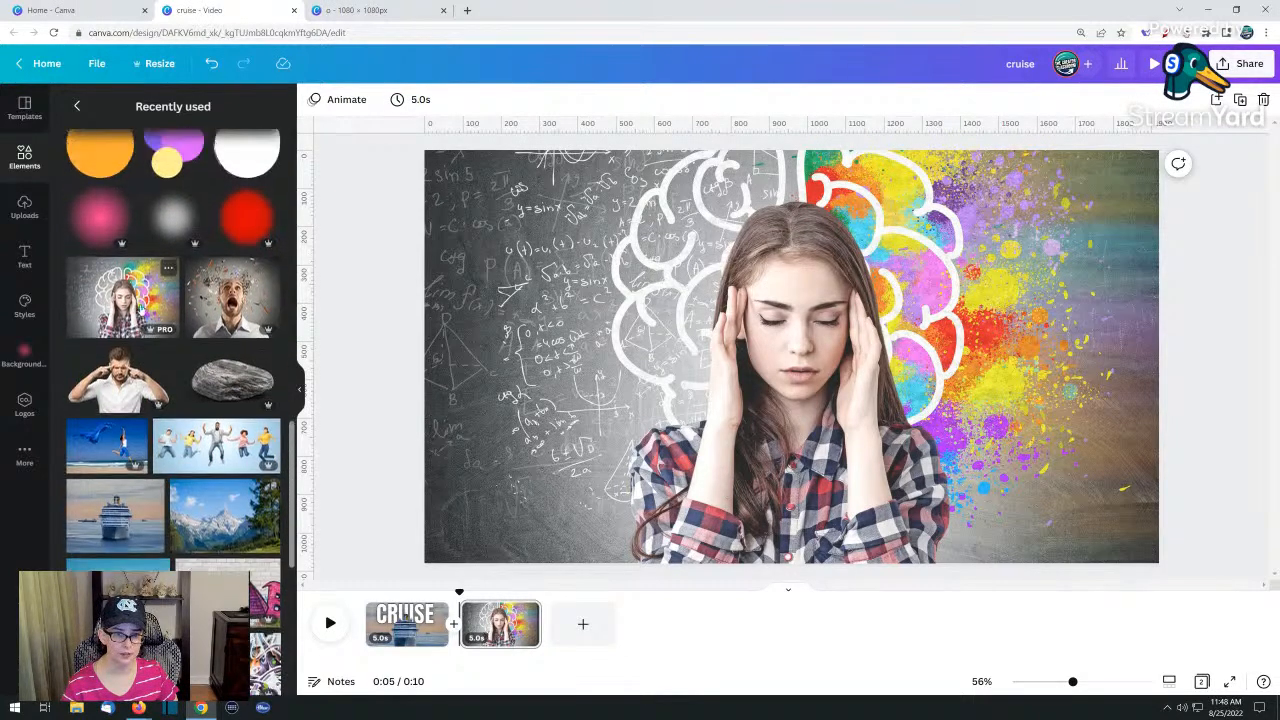
scroll(103, 343, up, 2)
click(104, 325)
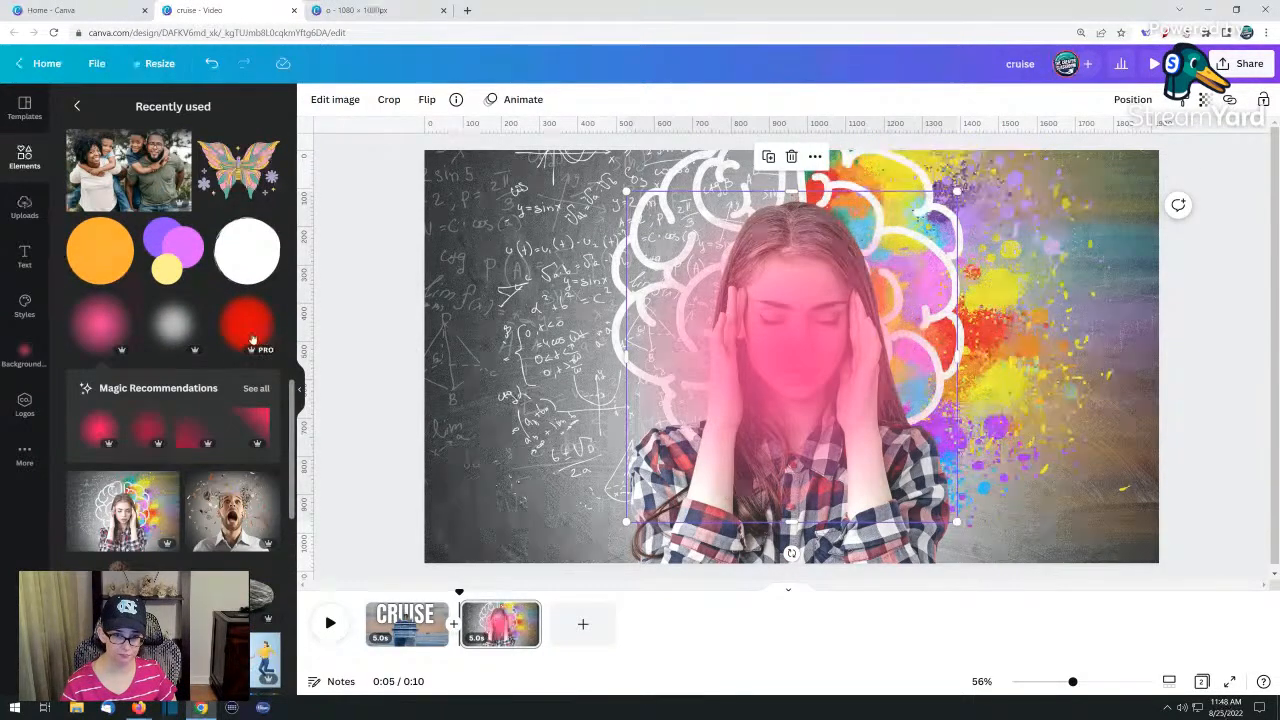
click(203, 333)
drag(795, 362, 1068, 449)
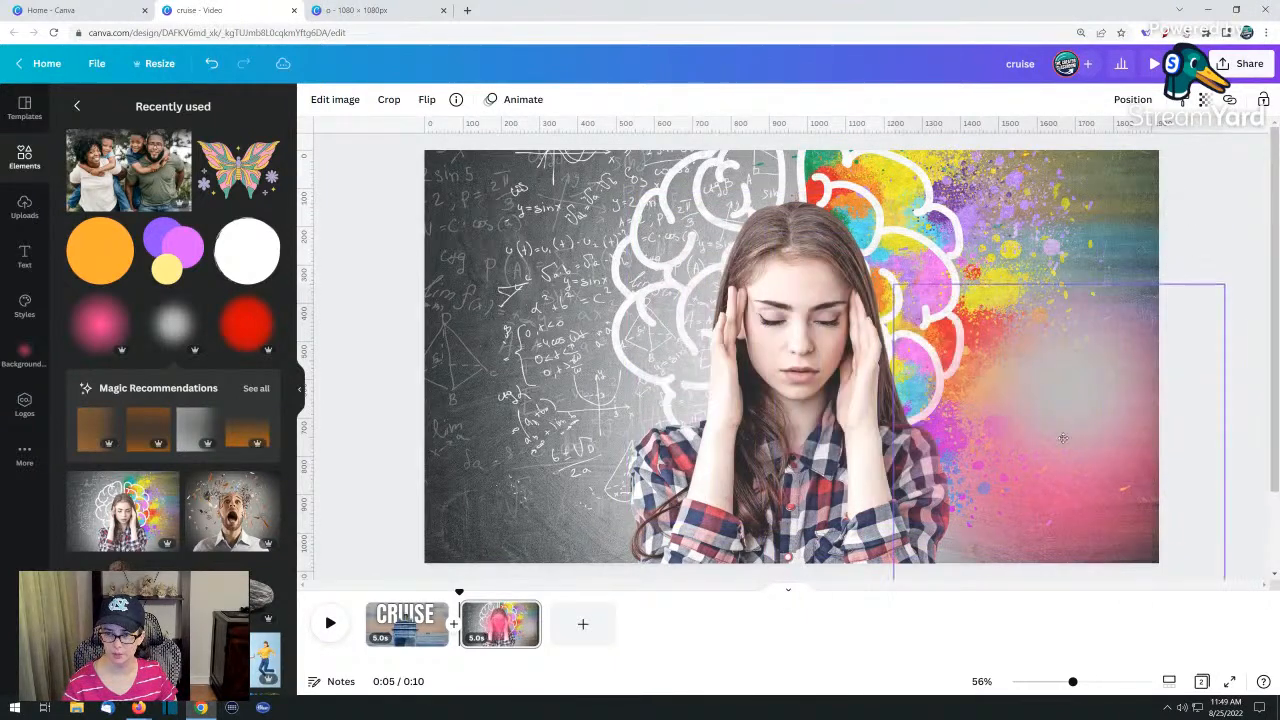
Look through the older recently used elements for another graphic to layer with the woman's cutout
scroll(211, 440, down, 10)
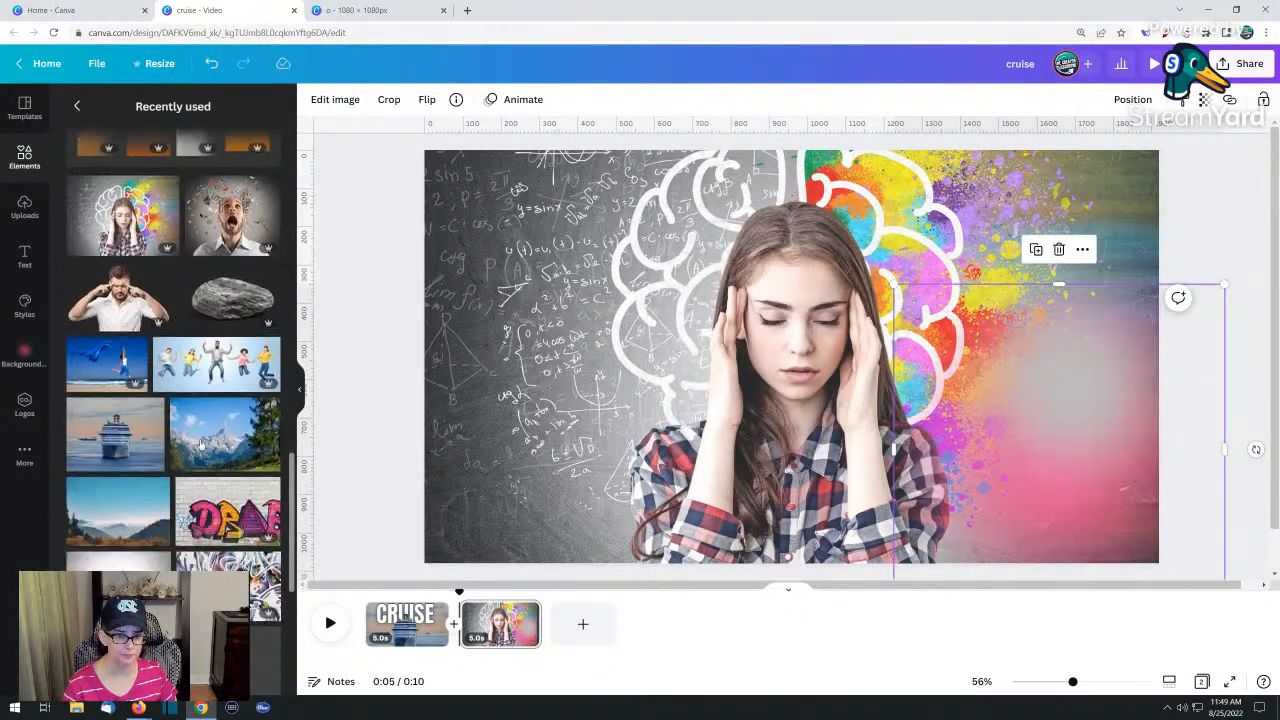
scroll(195, 443, down, 10)
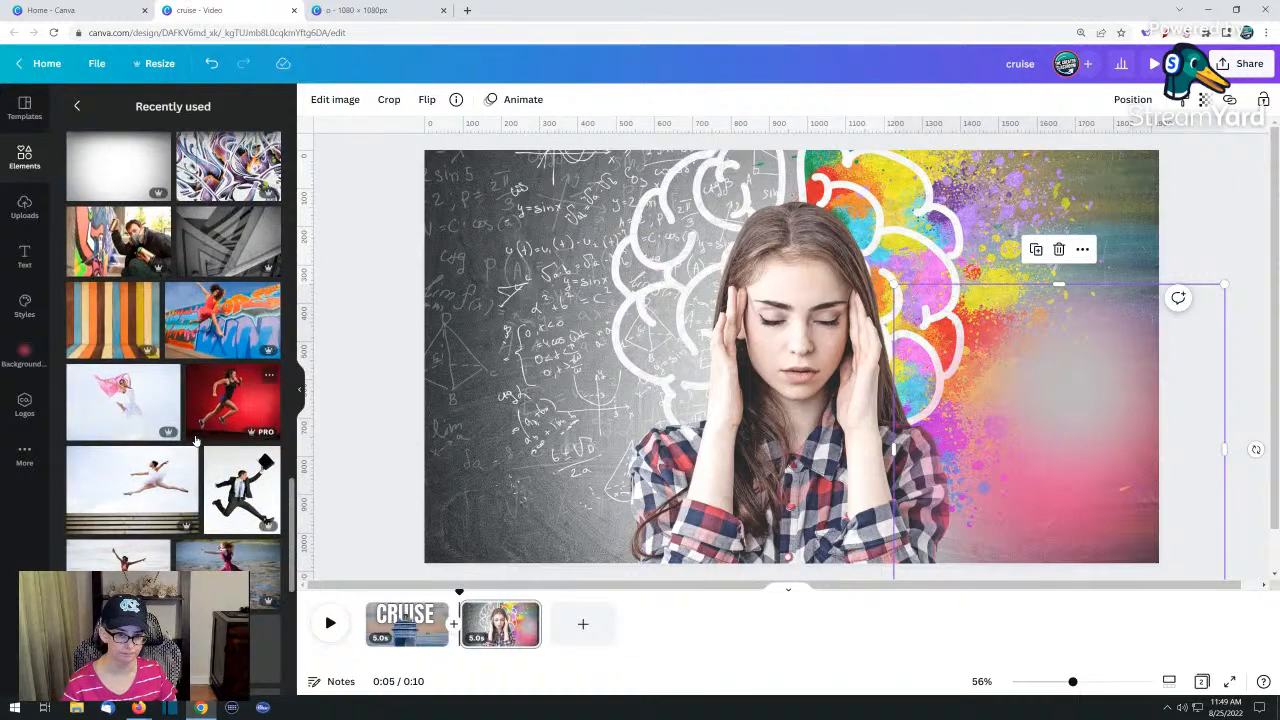
scroll(195, 443, down, 3)
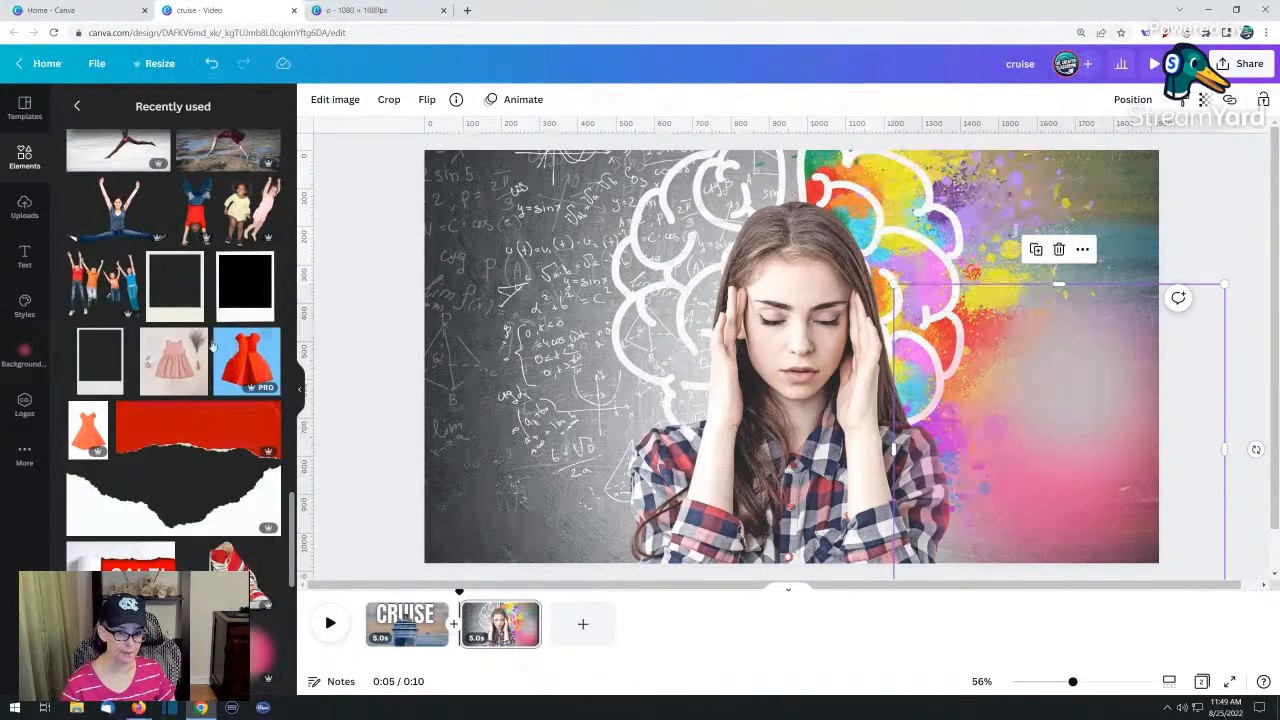
scroll(190, 386, down, 3)
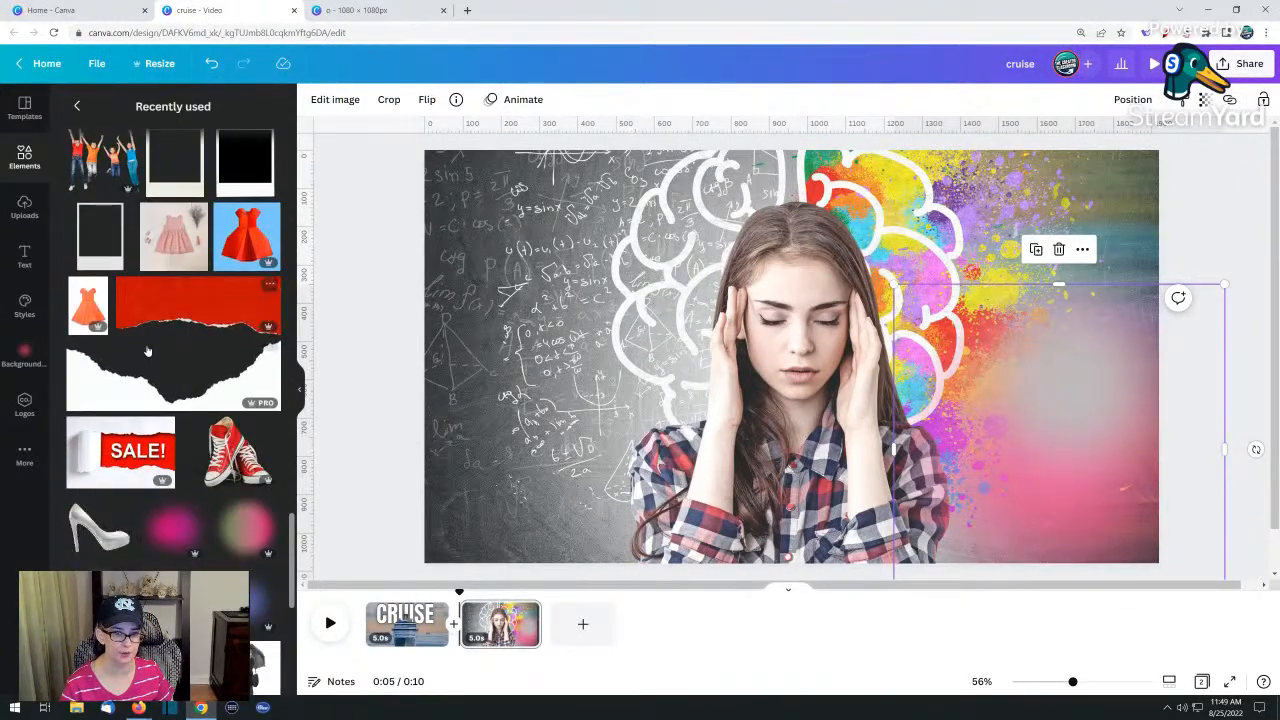
scroll(170, 370, down, 5)
scroll(147, 352, down, 3)
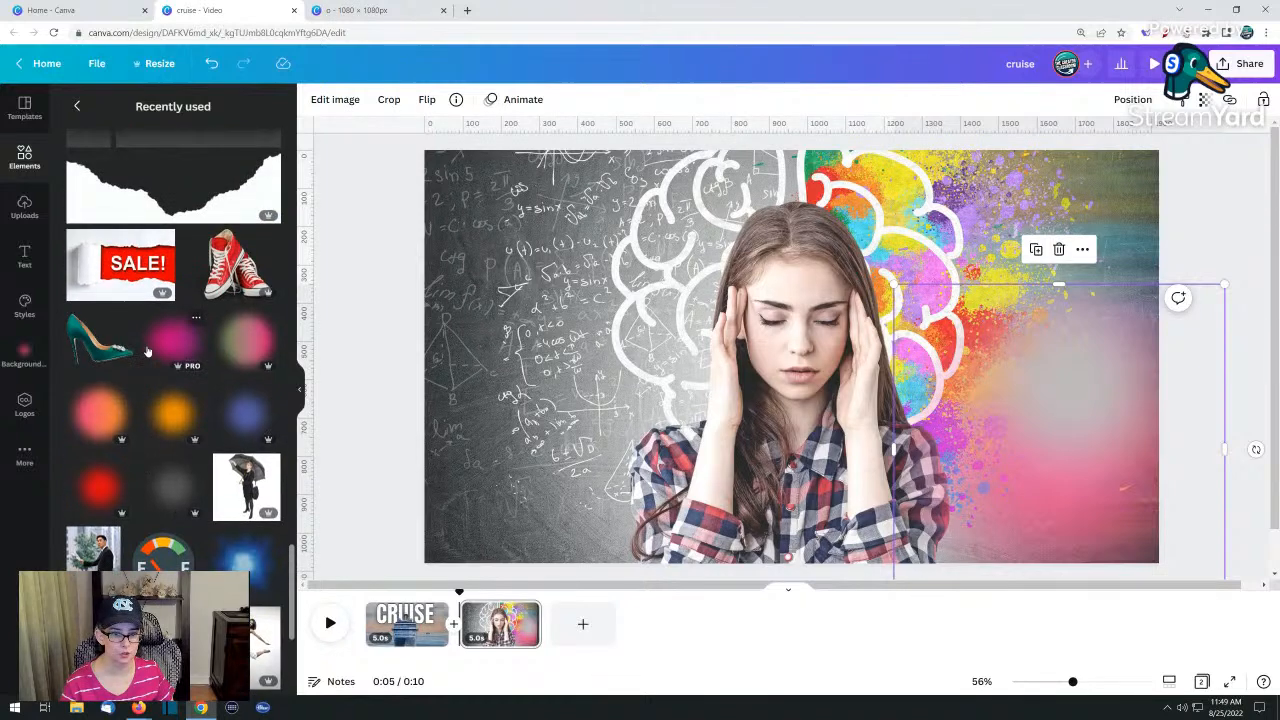
scroll(147, 352, down, 3)
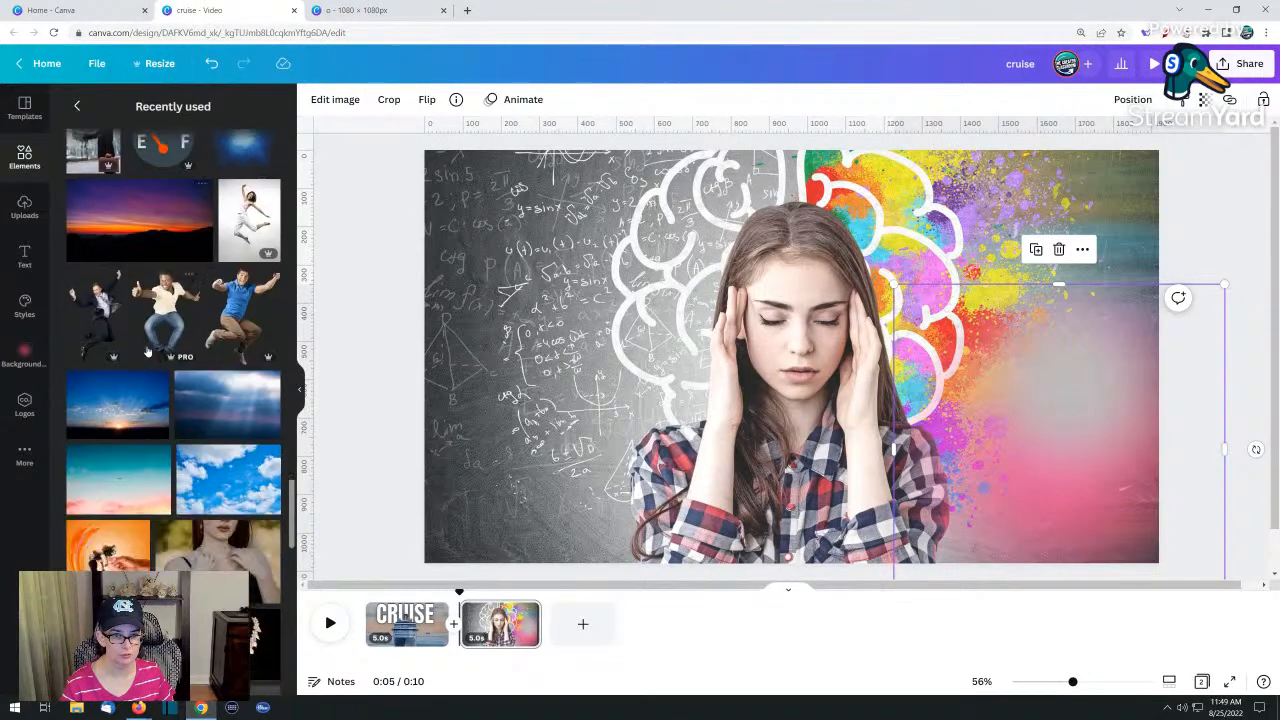
scroll(147, 352, down, 8)
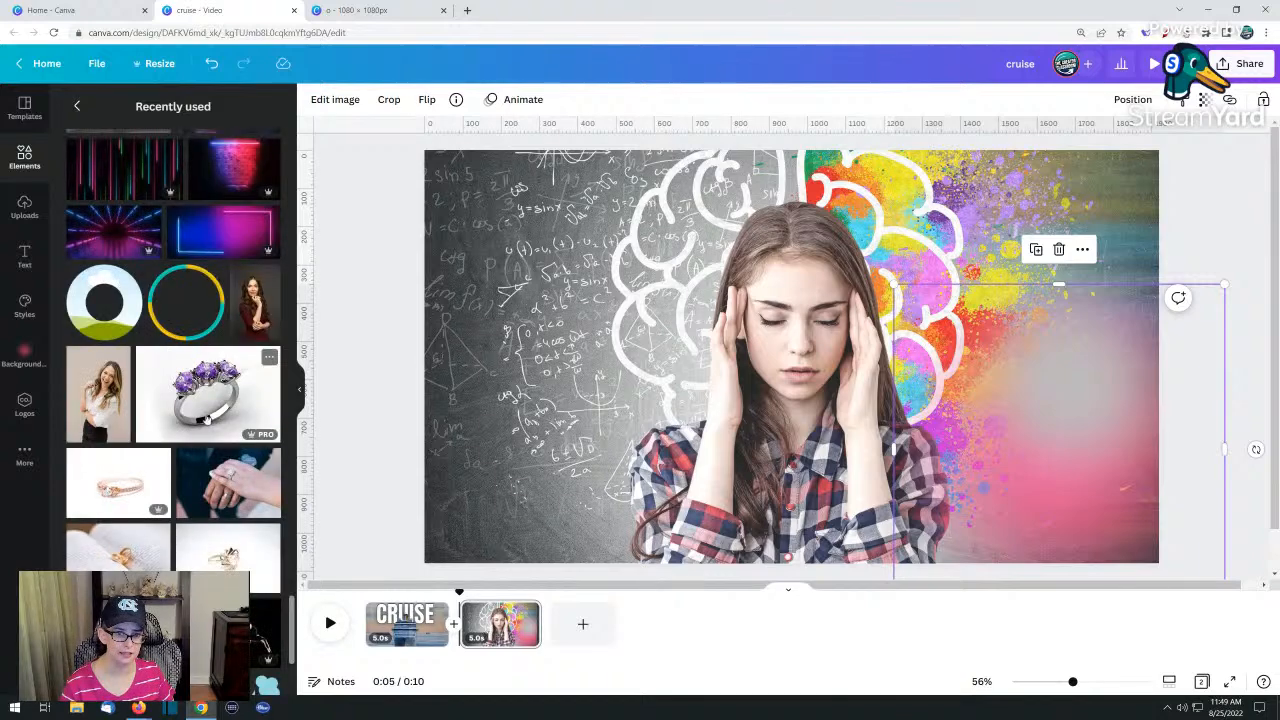
scroll(196, 420, down, 3)
scroll(196, 420, down, 3)
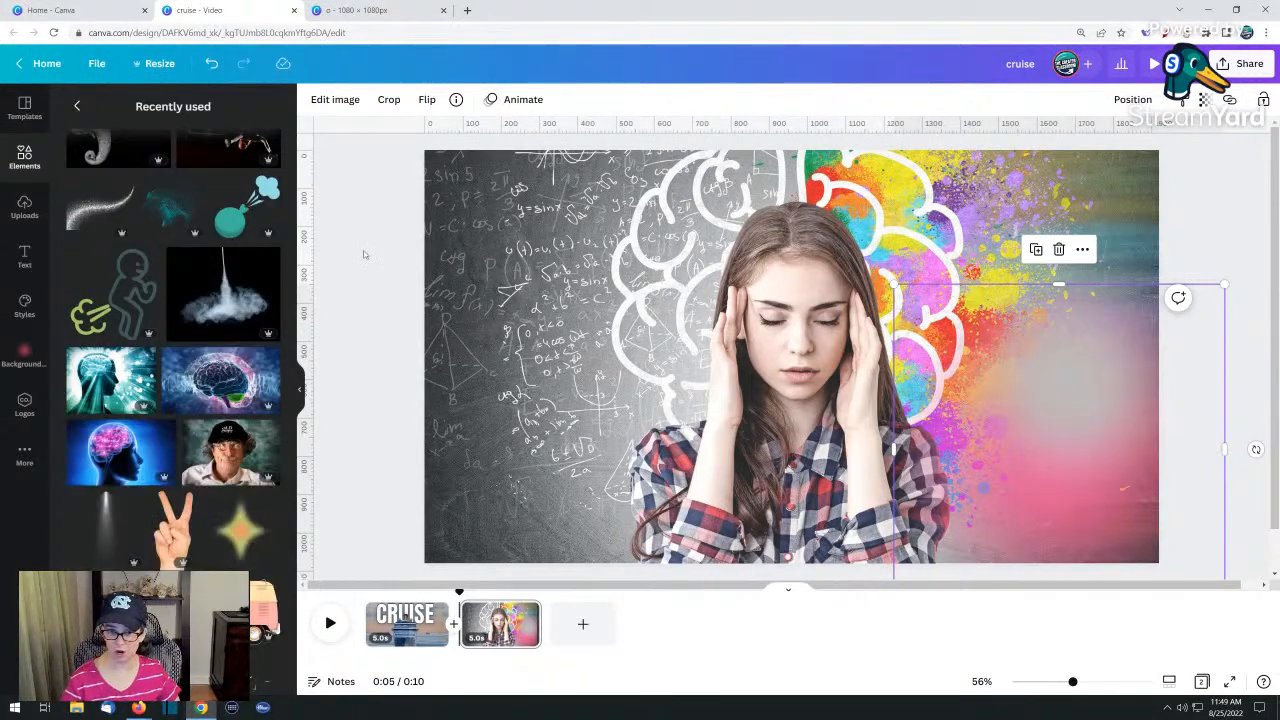
click(364, 252)
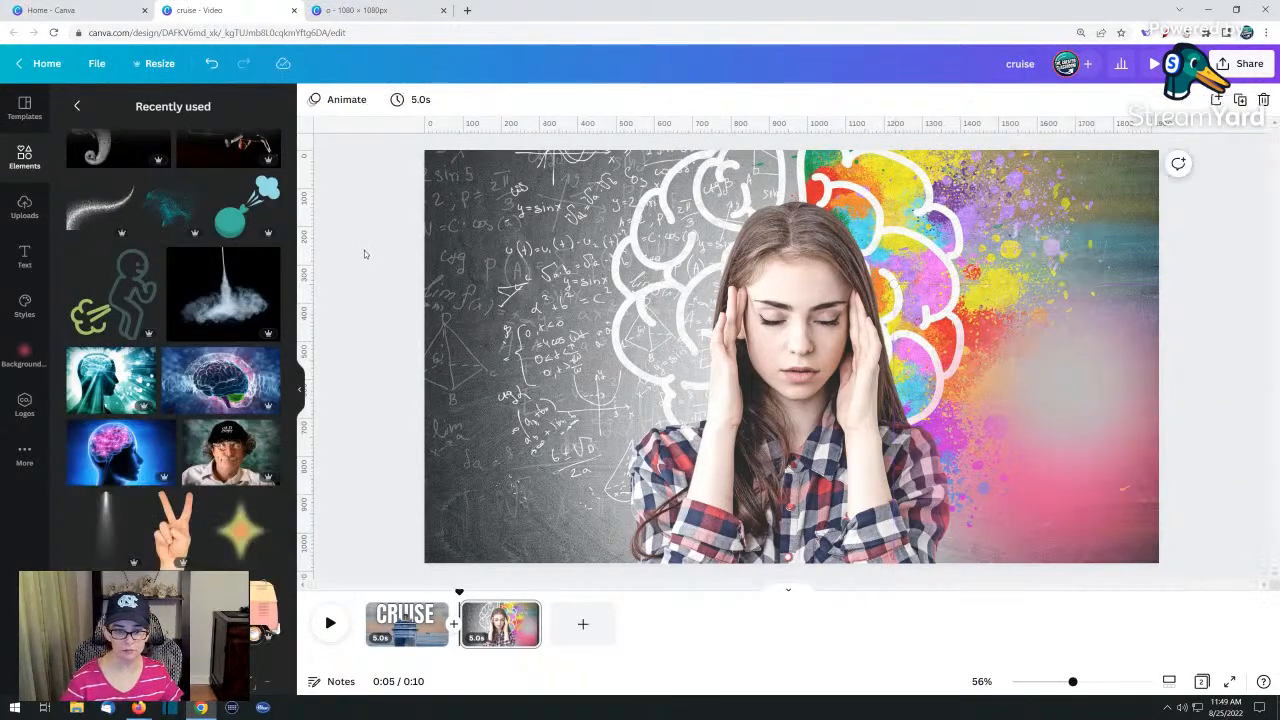
Place a pink glow over the photo's lower-left corner and layer it behind the woman's cutout
click(299, 395)
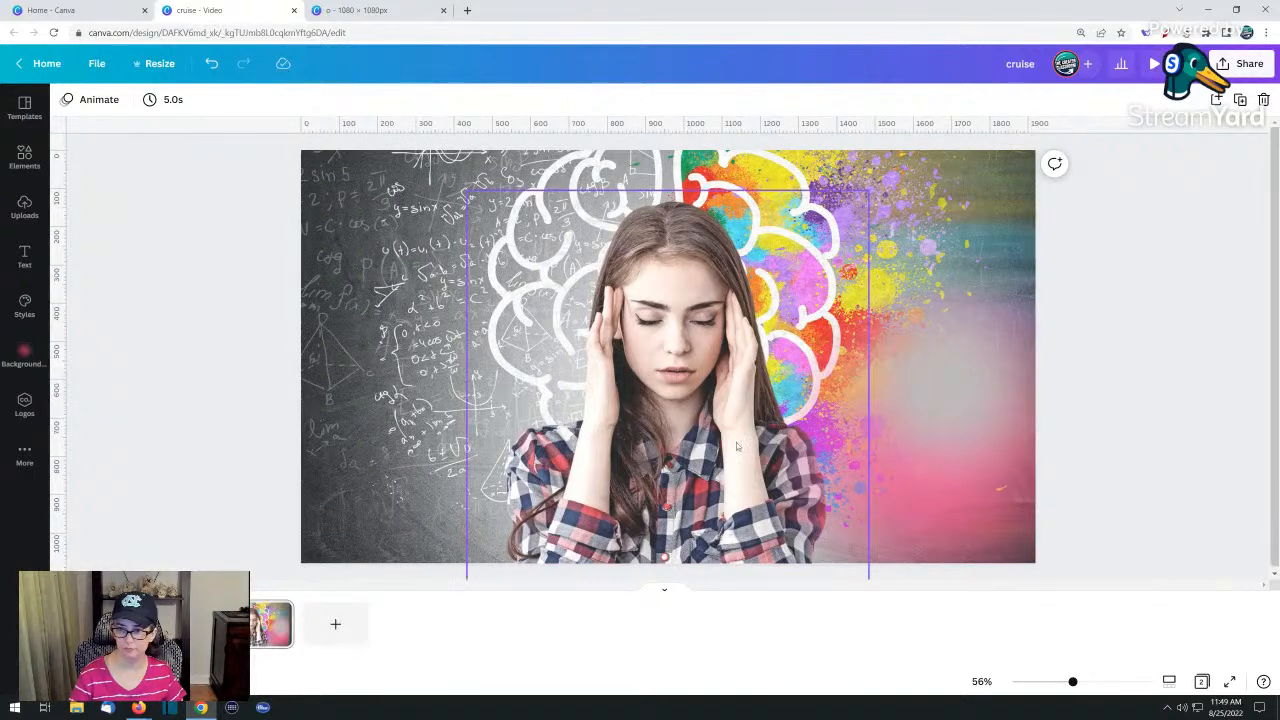
click(966, 435)
drag(966, 435, 452, 502)
click(905, 323)
right_click(452, 502)
click(500, 442)
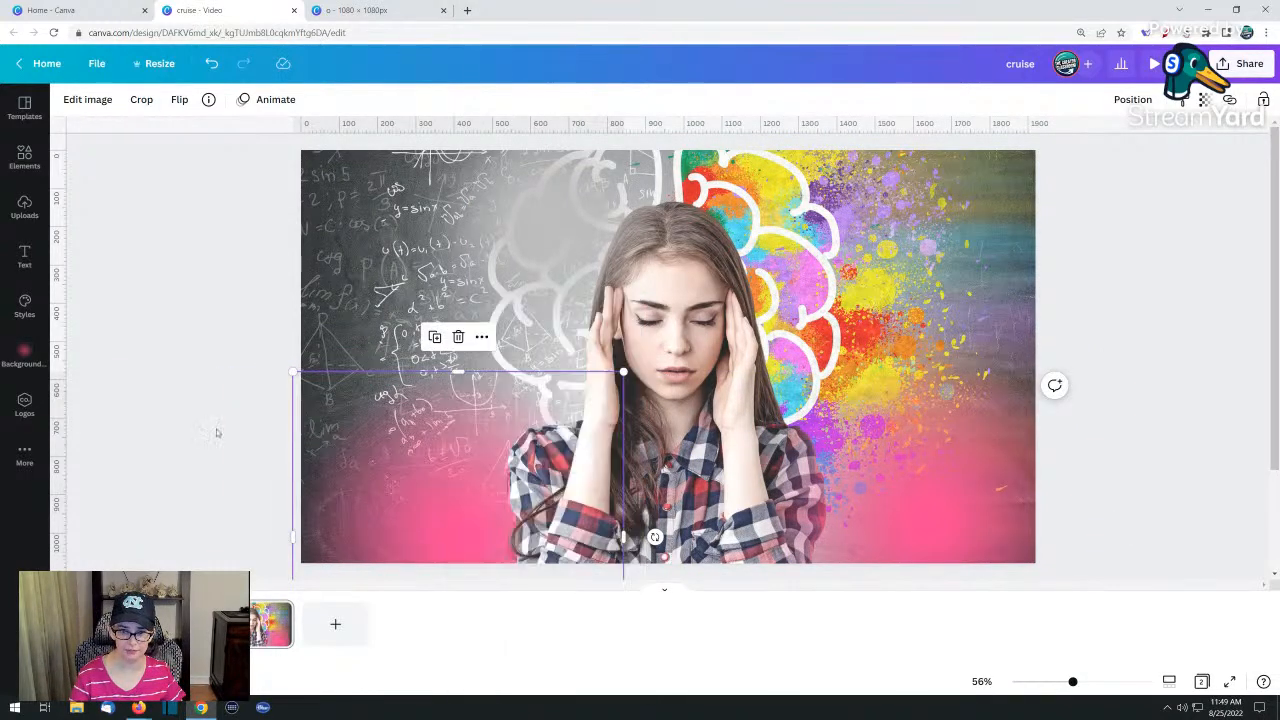
click(216, 432)
Send the lower-right pink glow behind the woman's cutout and place a grey glow over each of the two pink ones
drag(948, 488, 908, 493)
right_click(908, 493)
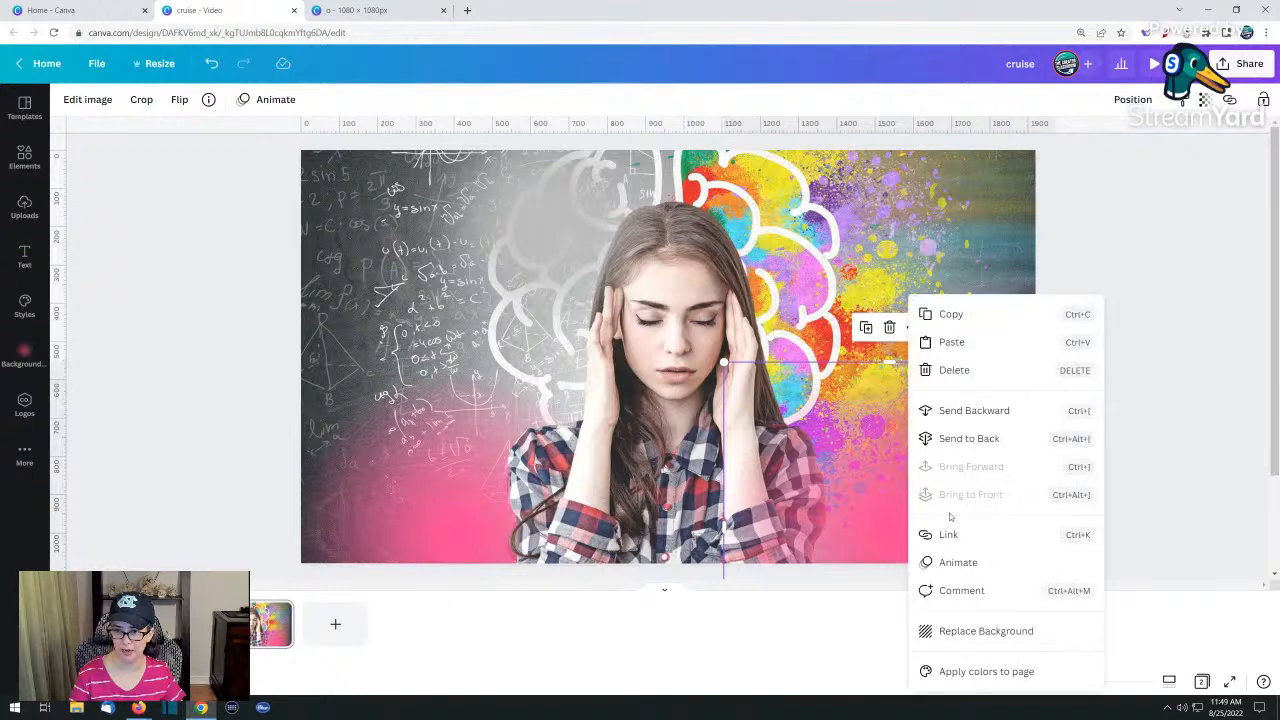
click(962, 410)
drag(557, 215, 870, 562)
click(466, 338)
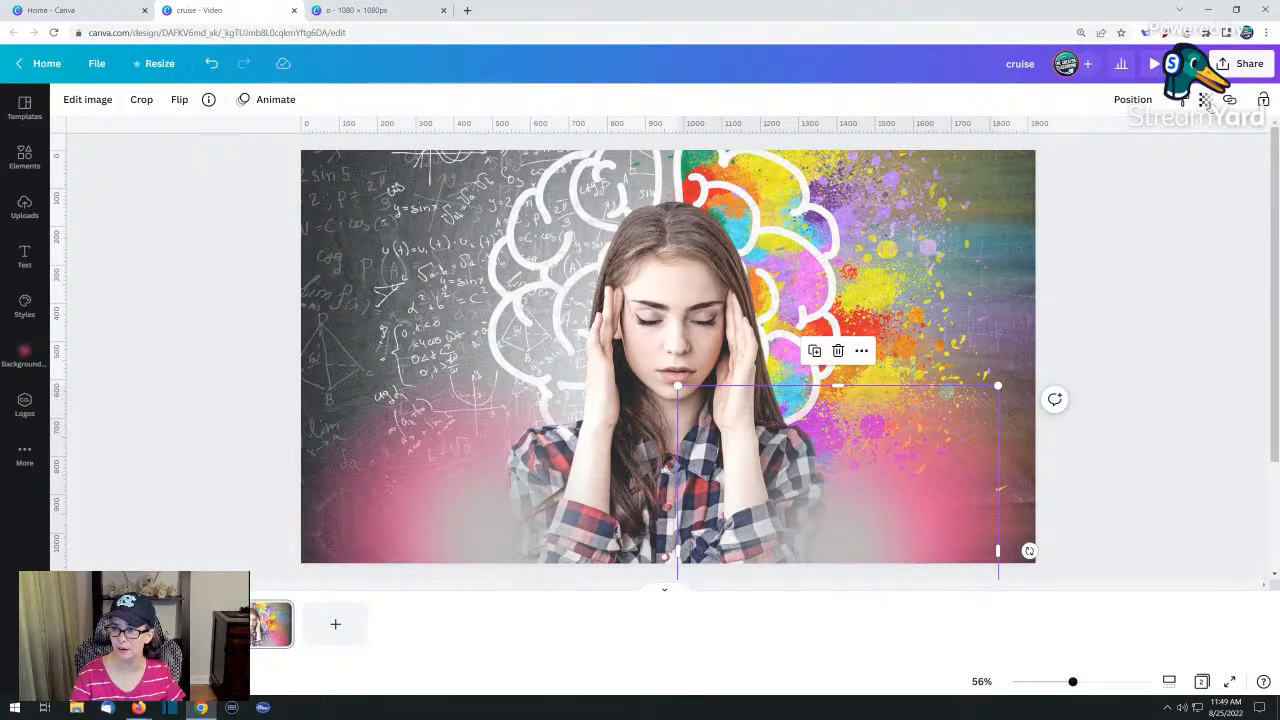
Reduce the right grey glow's transparency value to 50 and the left grey glow's to about 41
click(1204, 101)
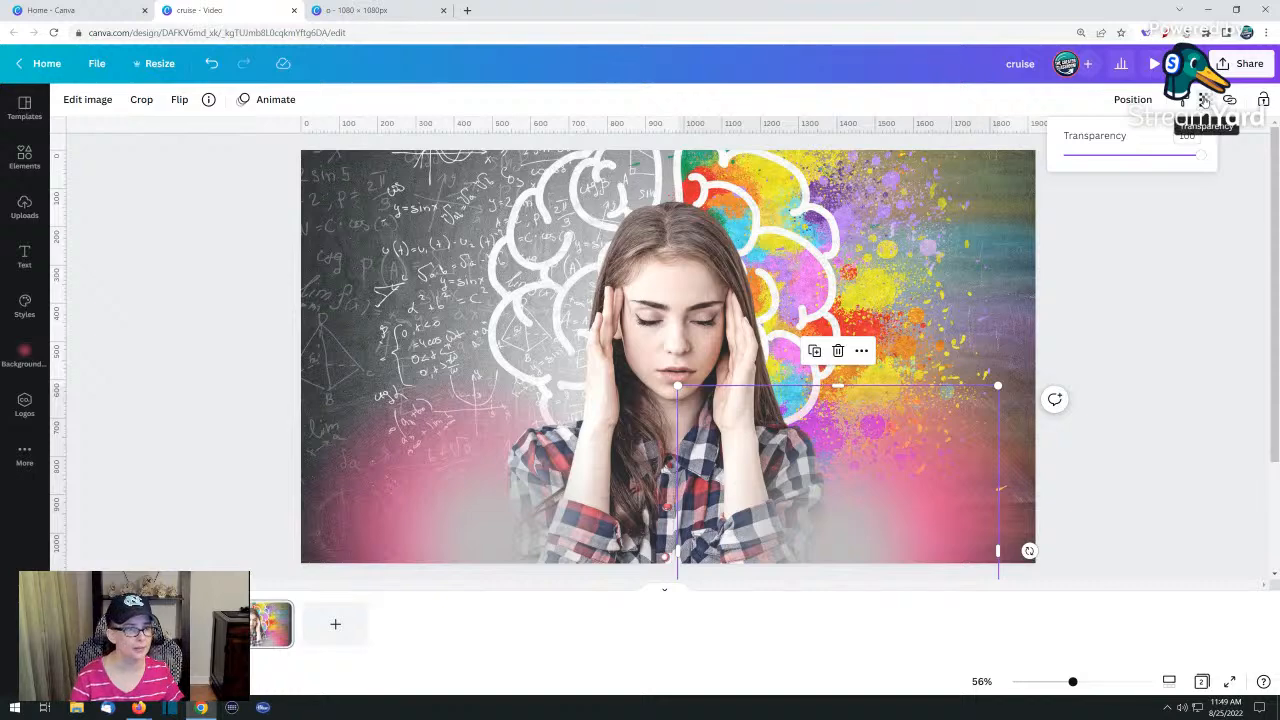
click(1236, 10)
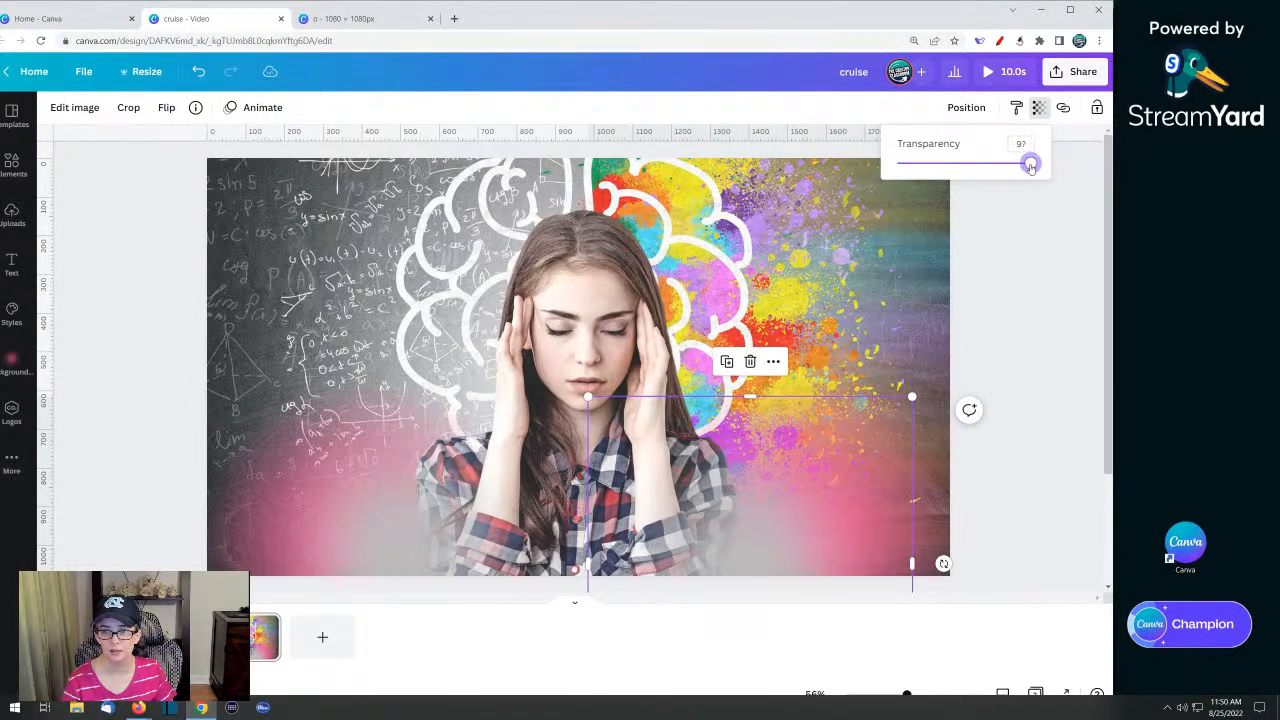
drag(1030, 166, 969, 168)
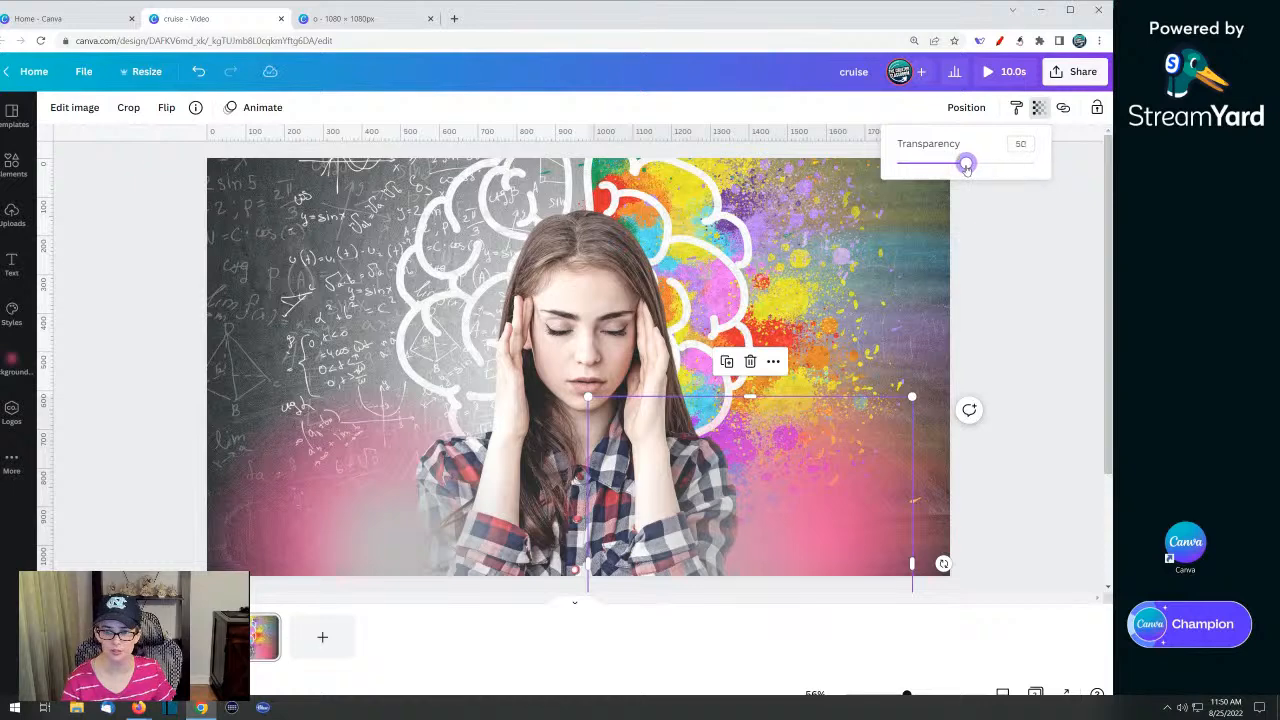
click(392, 549)
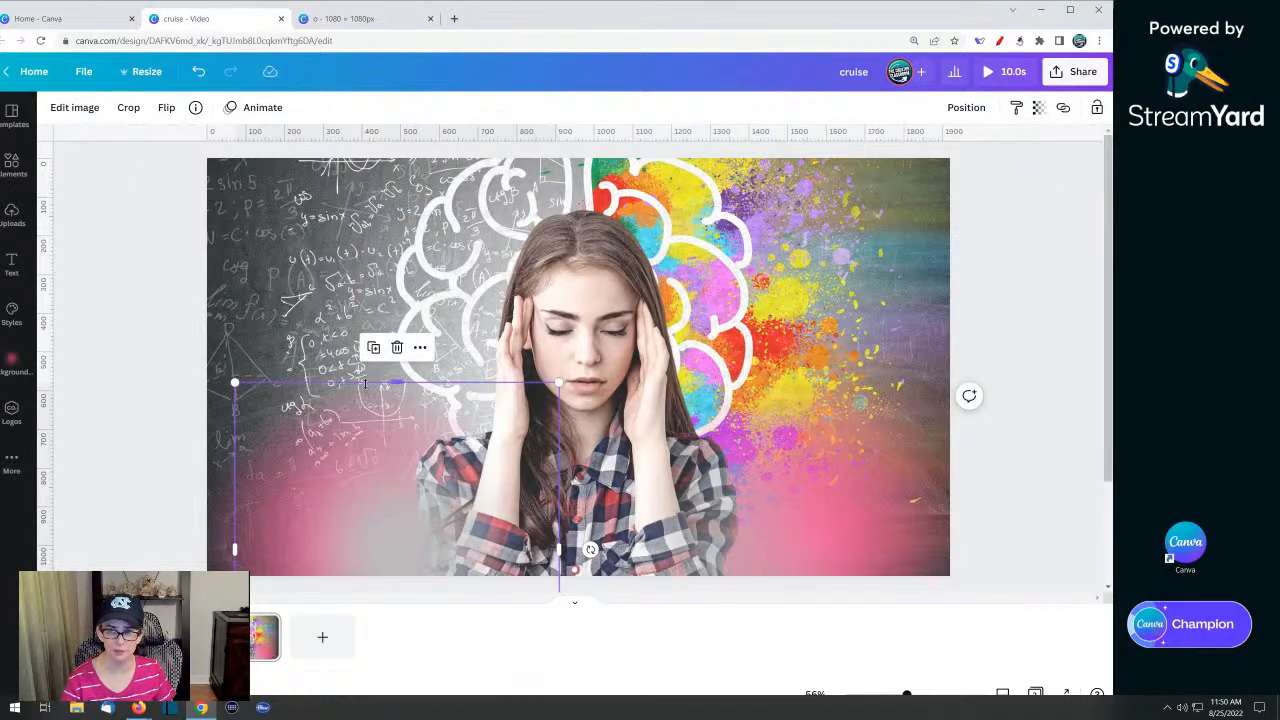
click(1036, 107)
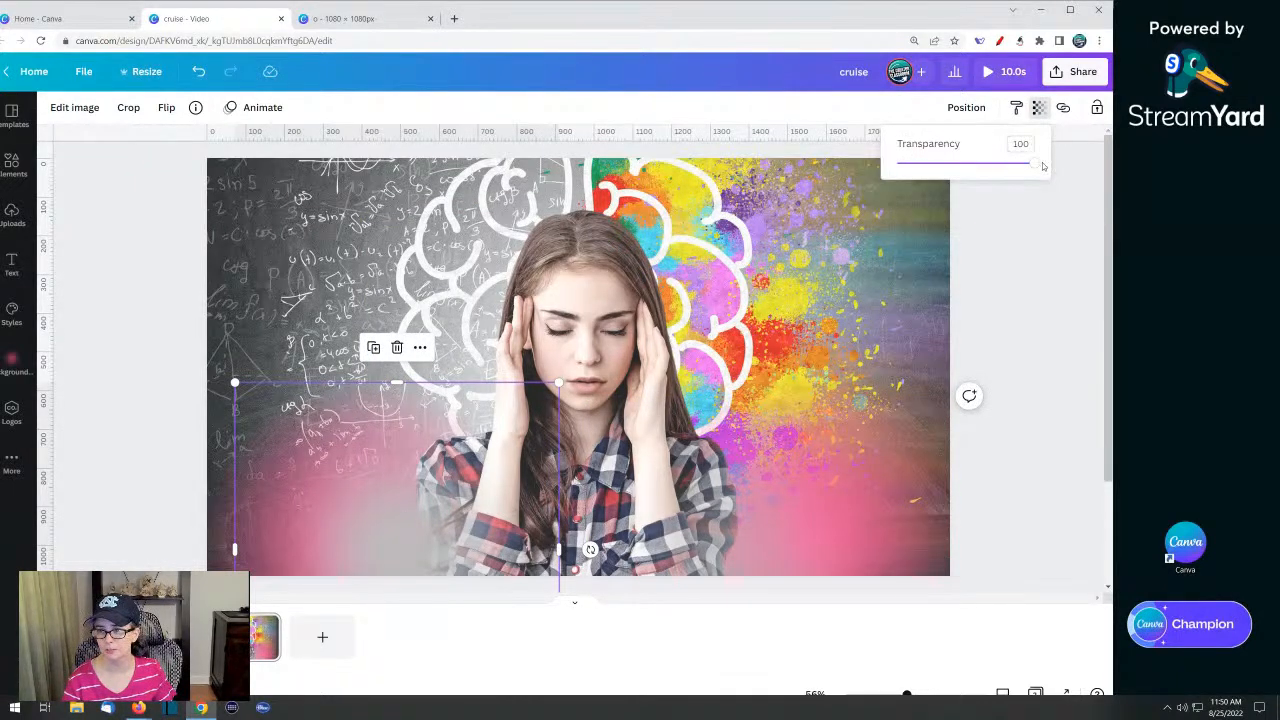
drag(1022, 168, 968, 168)
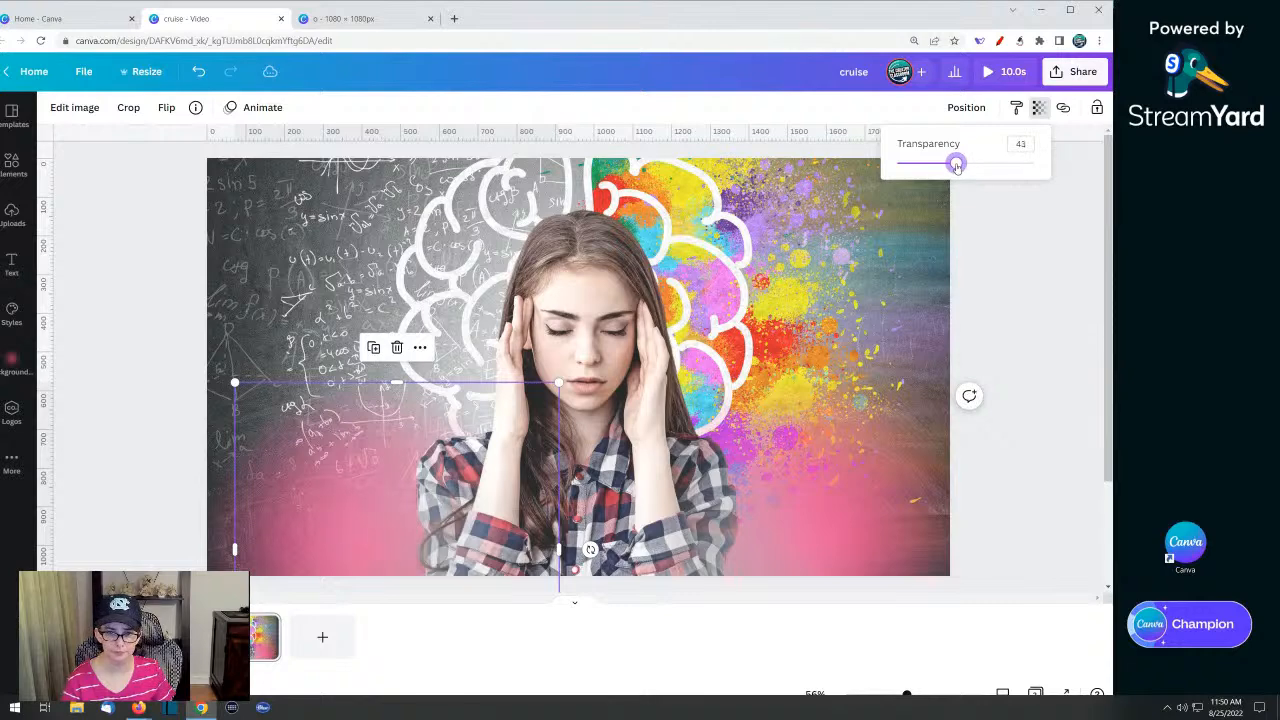
click(151, 294)
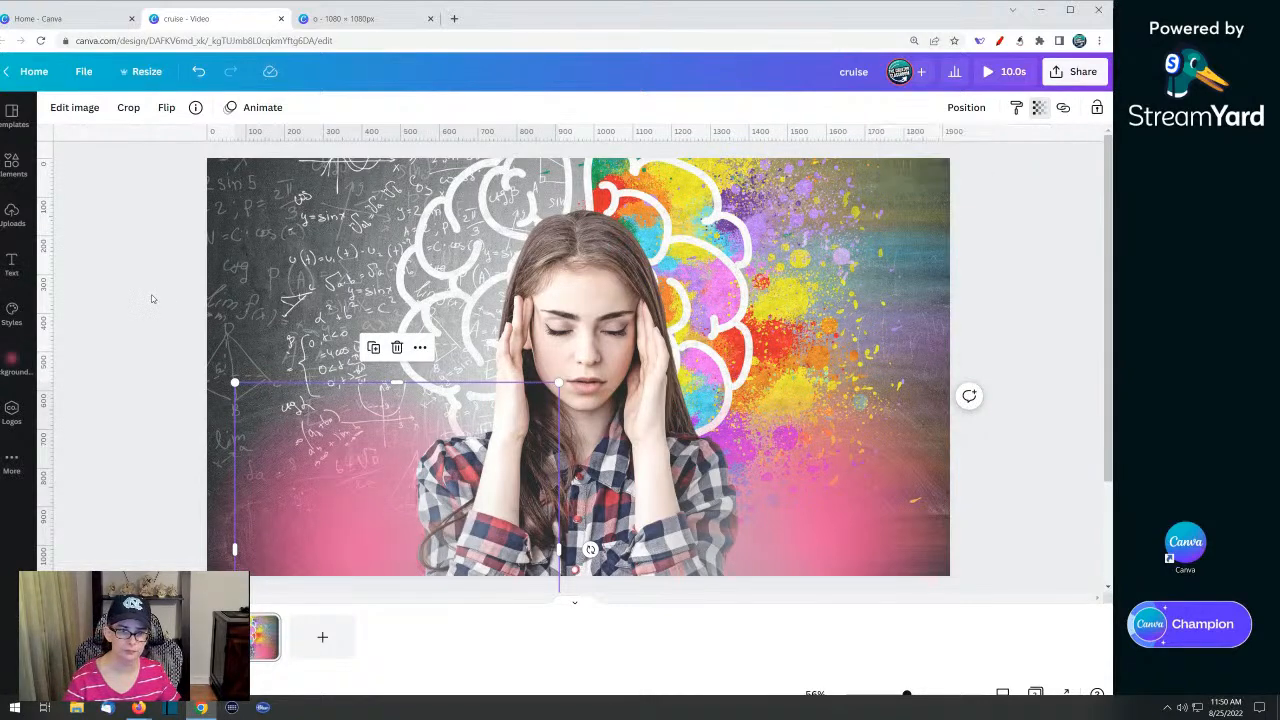
click(151, 294)
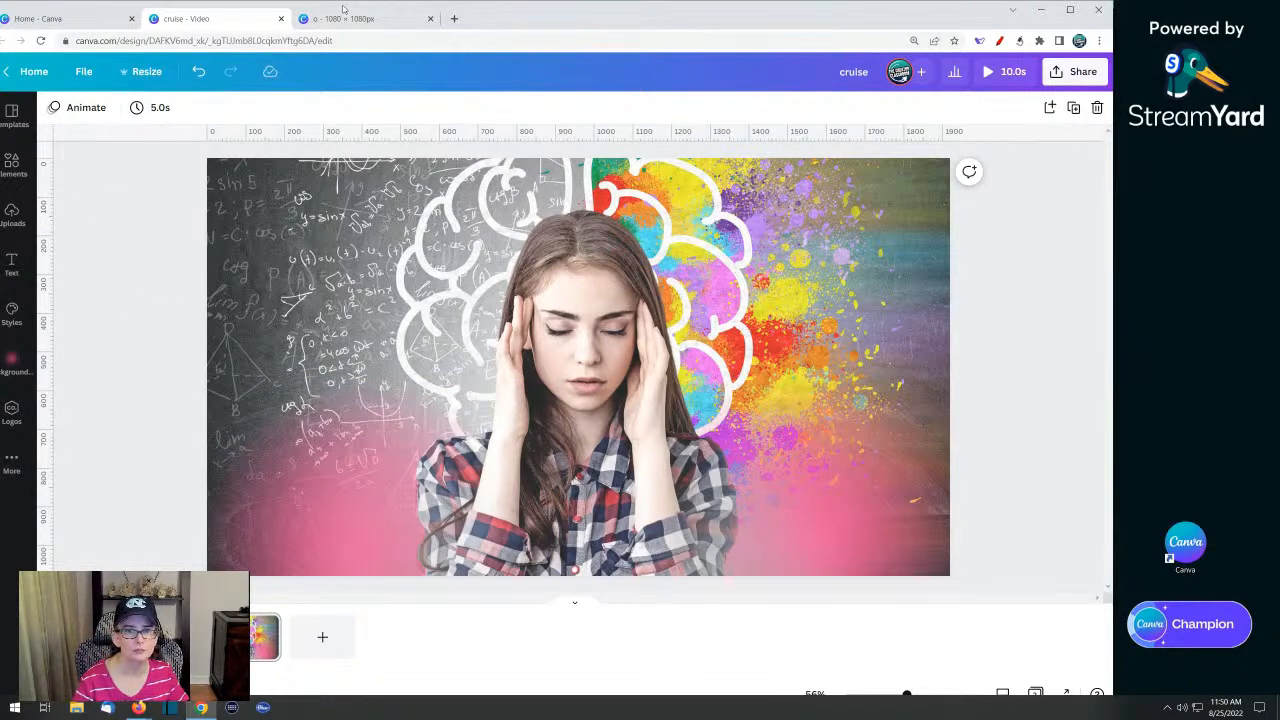
Search the elements library for "splatters"
drag(557, 15, 568, 15)
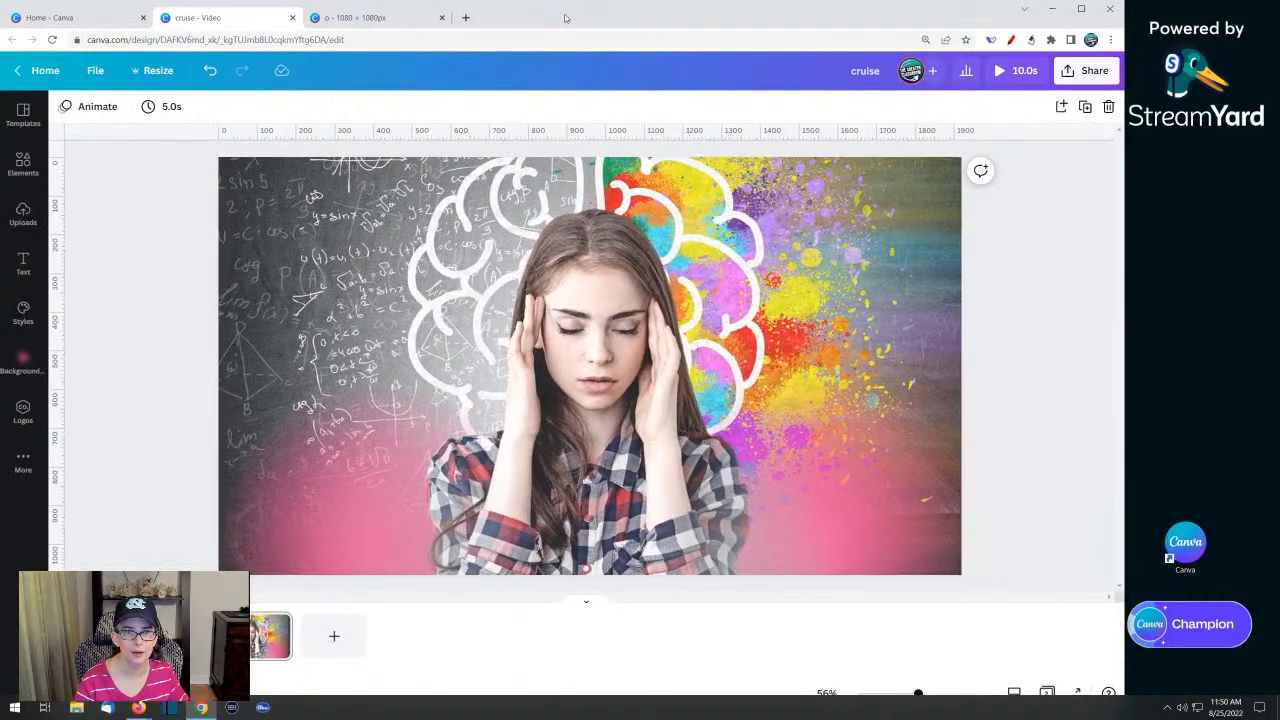
click(16, 178)
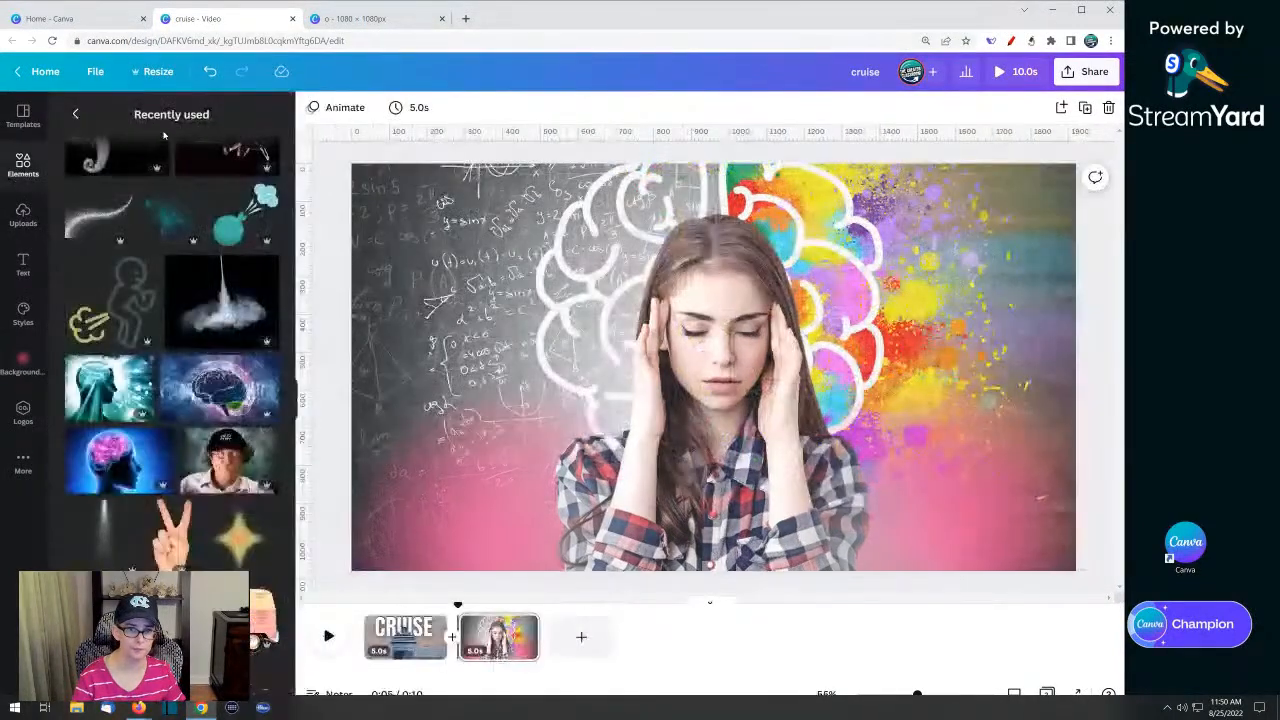
click(74, 115)
click(136, 116)
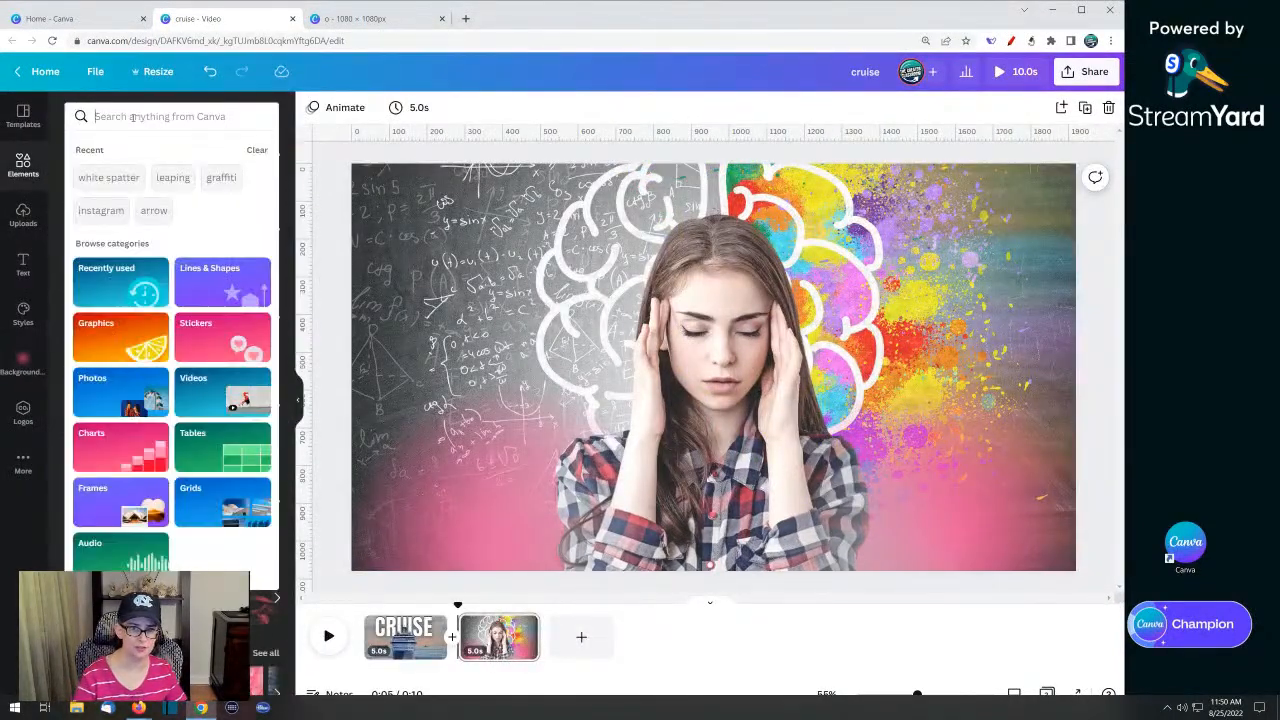
text(splaters)
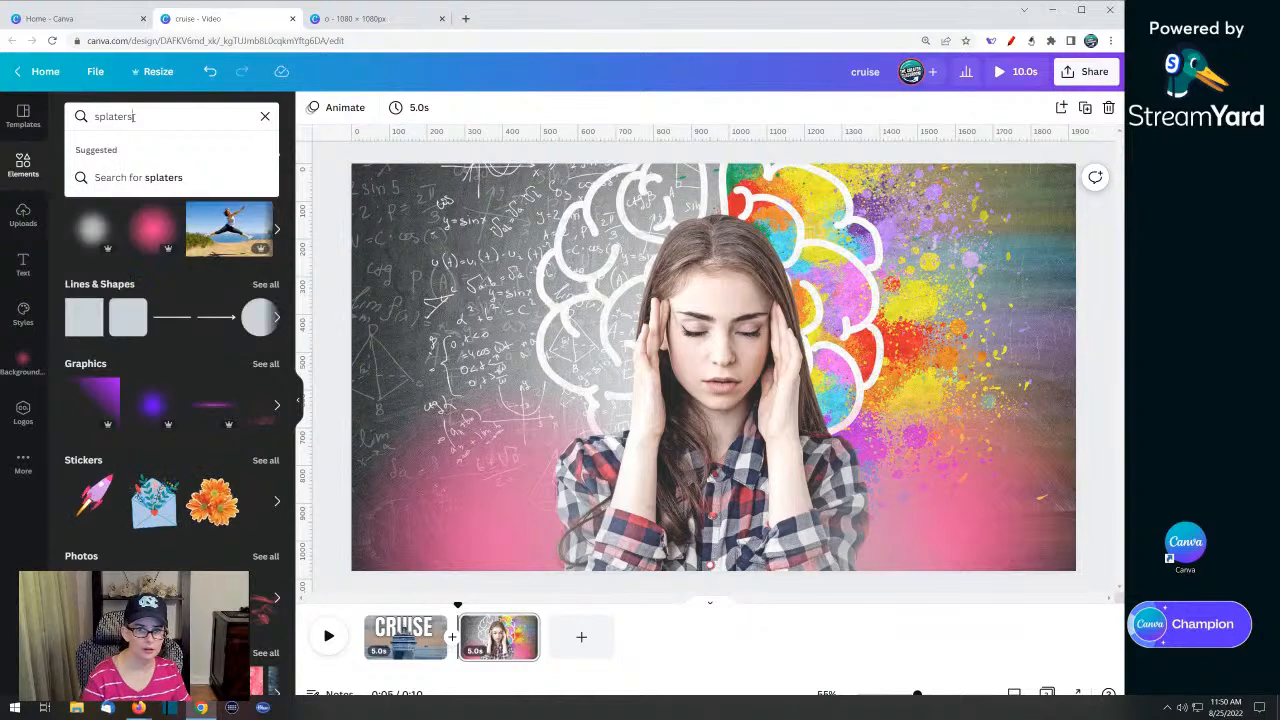
key(Return)
click(125, 116)
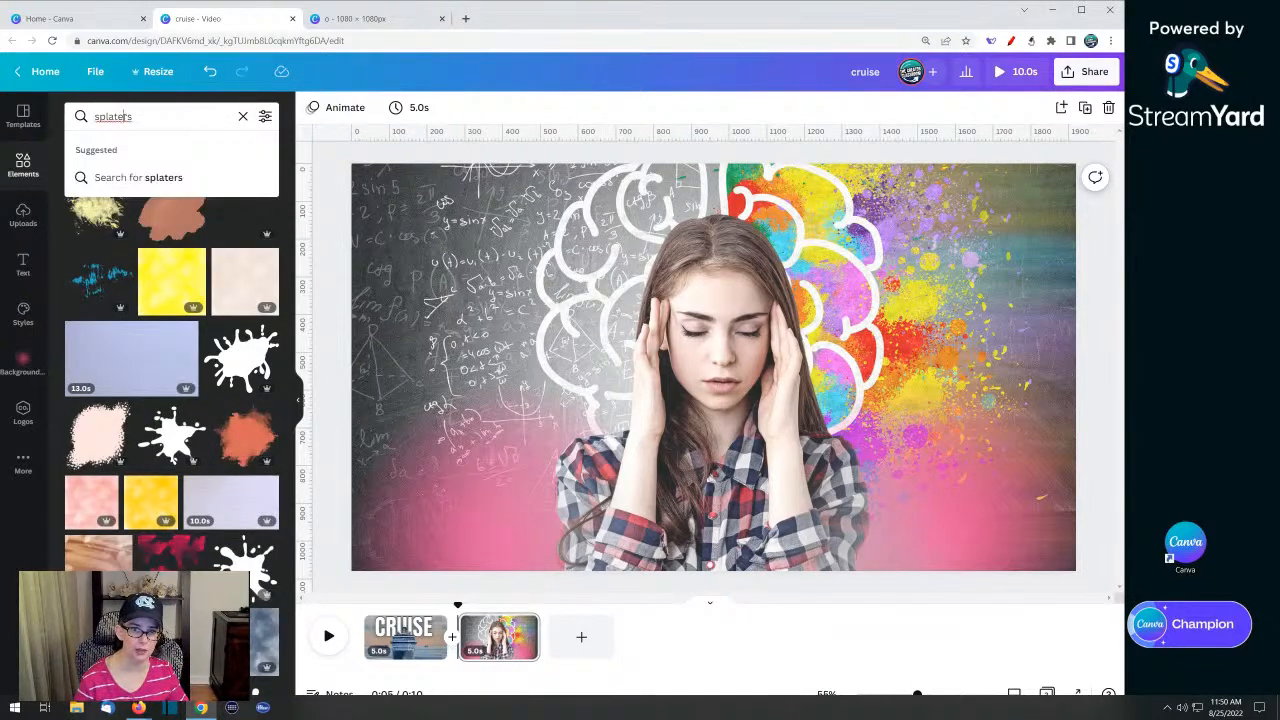
text(t)
click(140, 177)
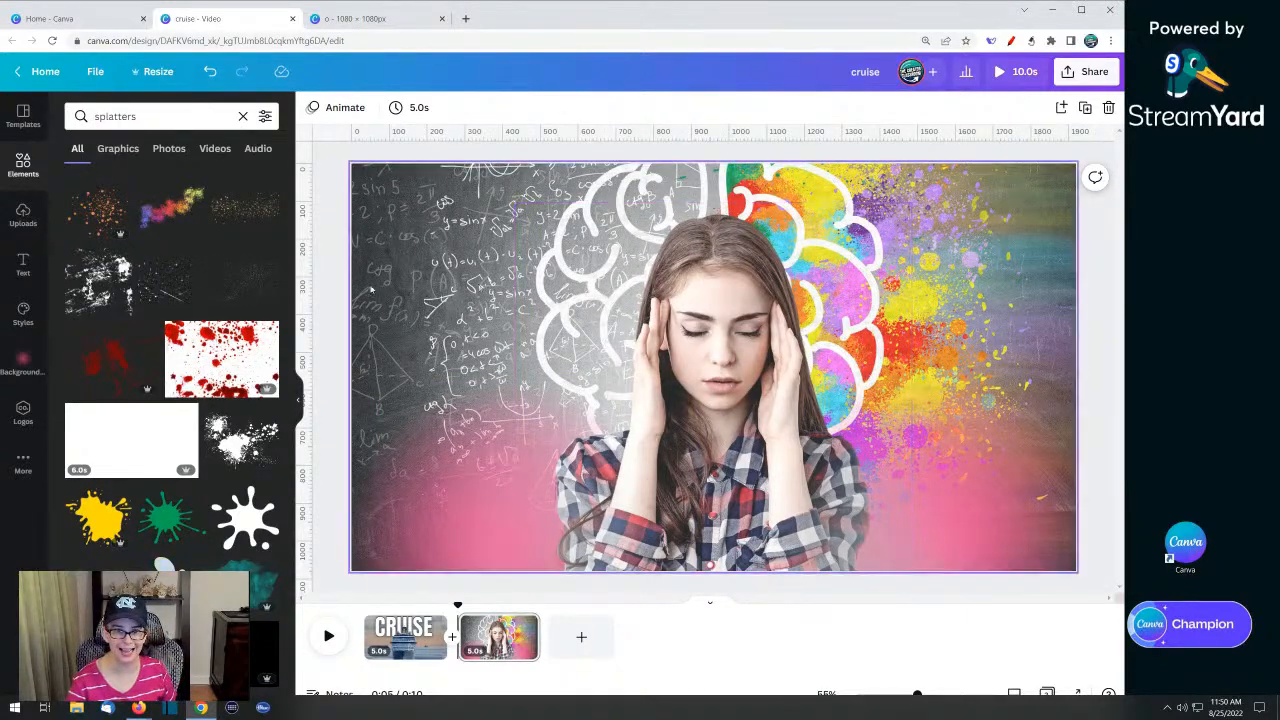
Add the multicolored powder splatter over the chalkboard half of the photo and layer it behind the woman's cutout
click(418, 229)
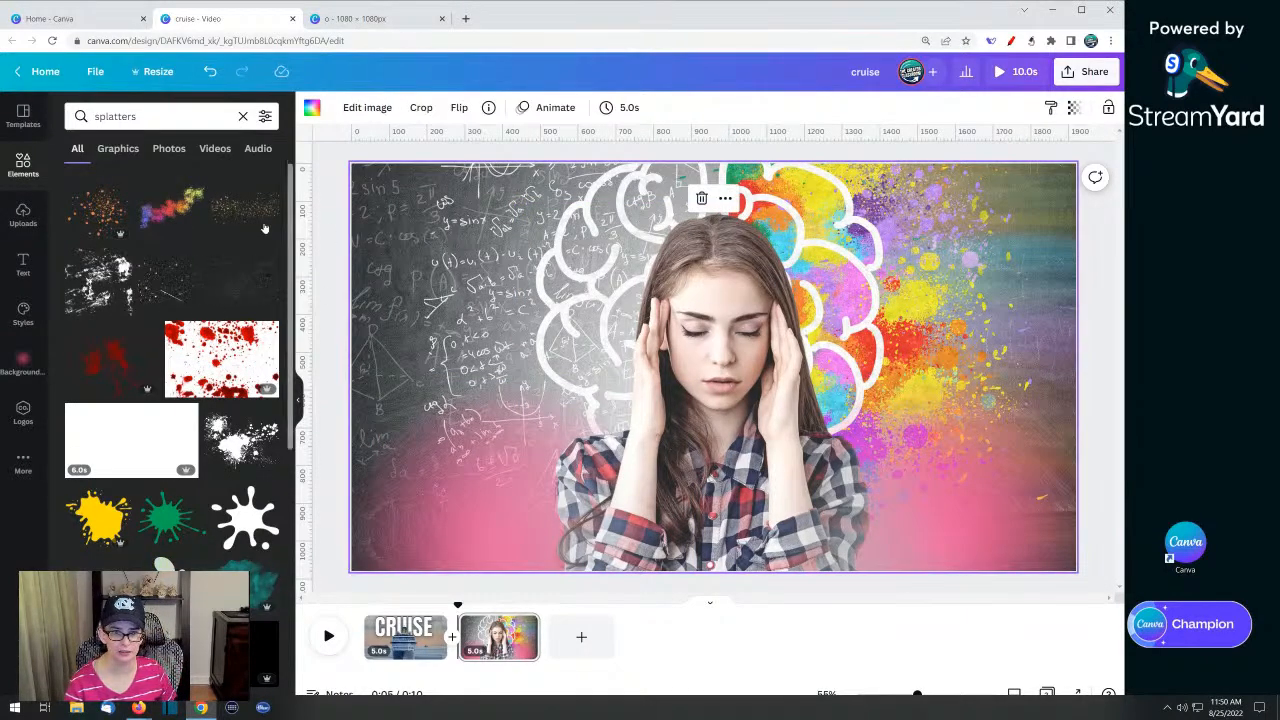
click(175, 212)
drag(572, 352, 417, 270)
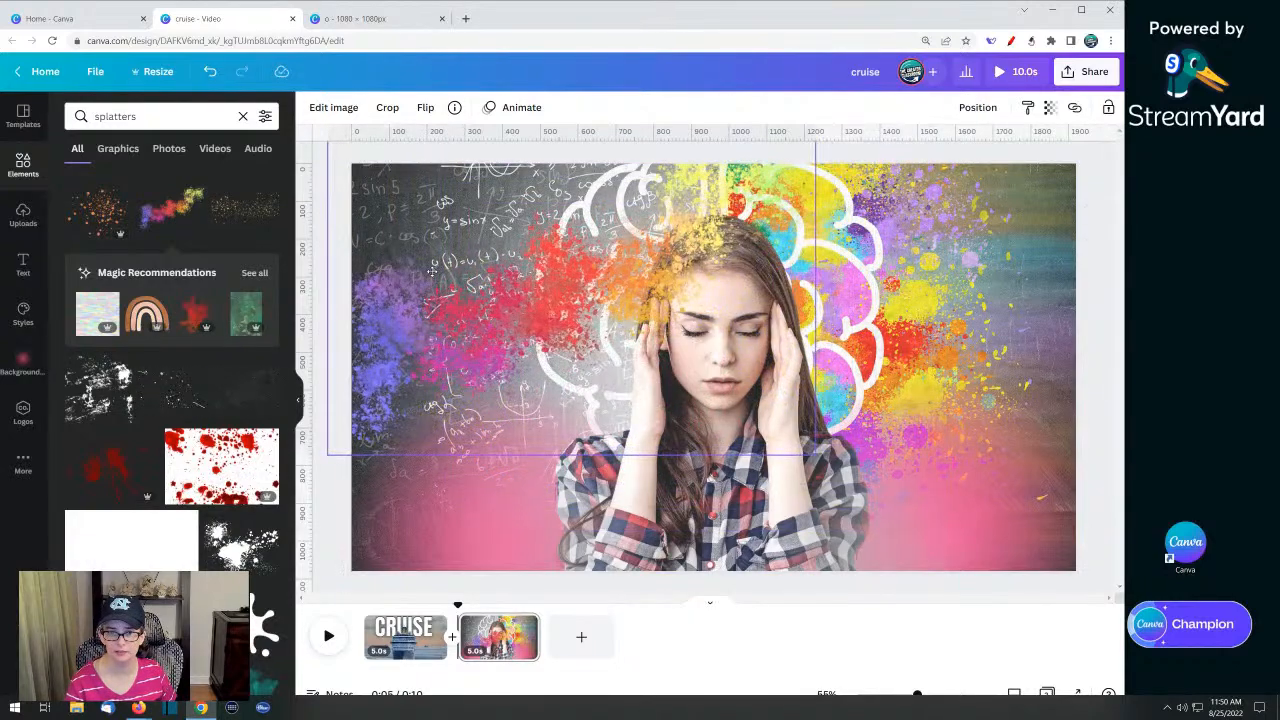
right_click(481, 305)
click(543, 449)
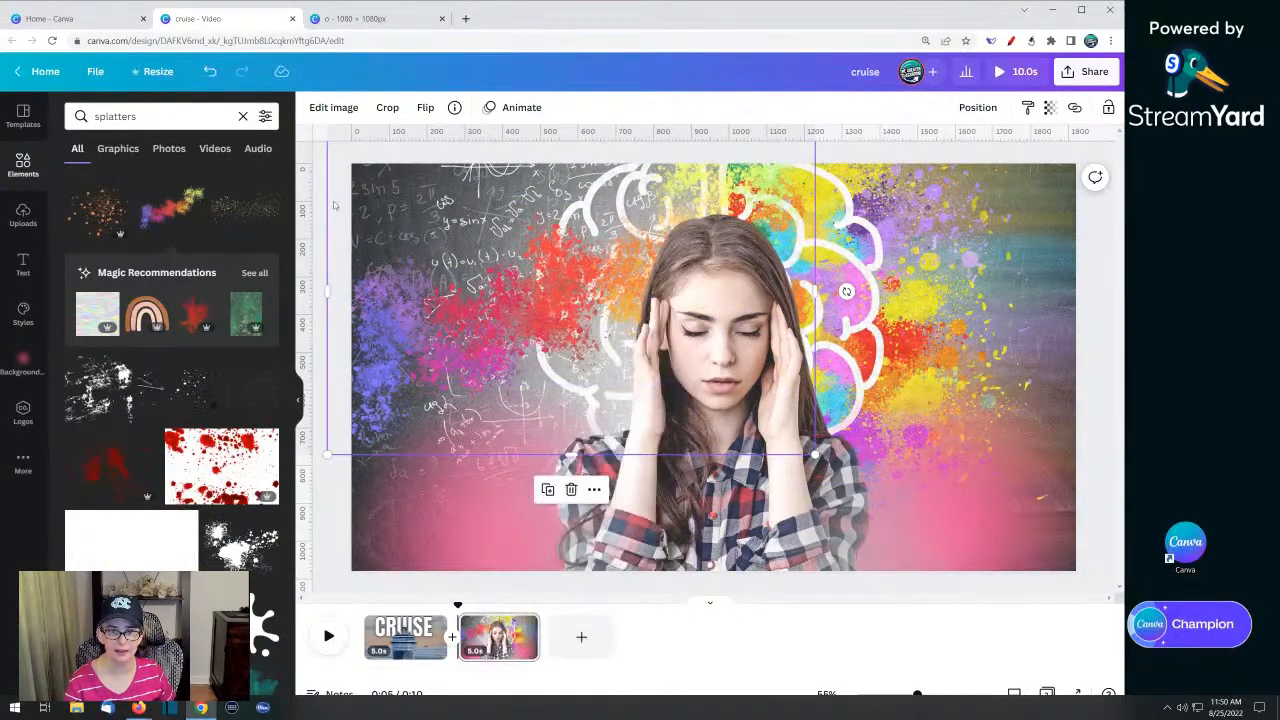
key(Escape)
drag(429, 305, 417, 307)
Try several filters on the multicolored splatter and keep the Retro filter
click(335, 107)
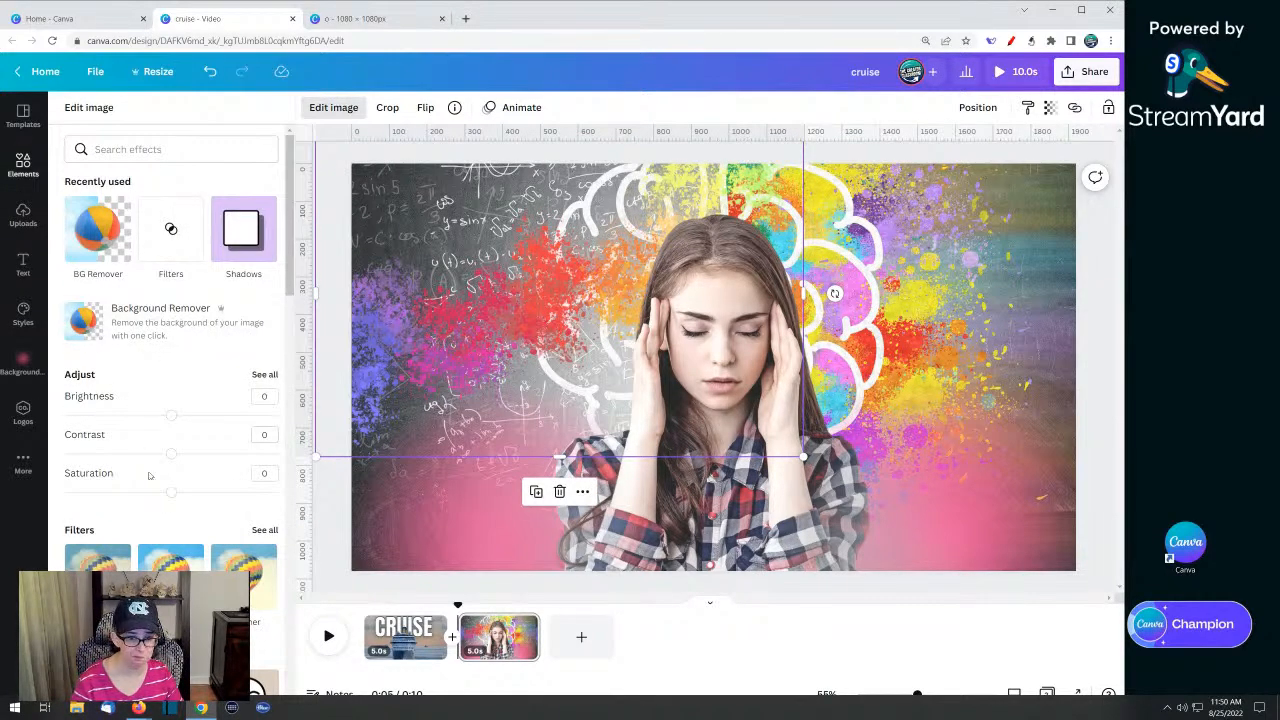
scroll(200, 450, down, 2)
scroll(110, 405, down, 1)
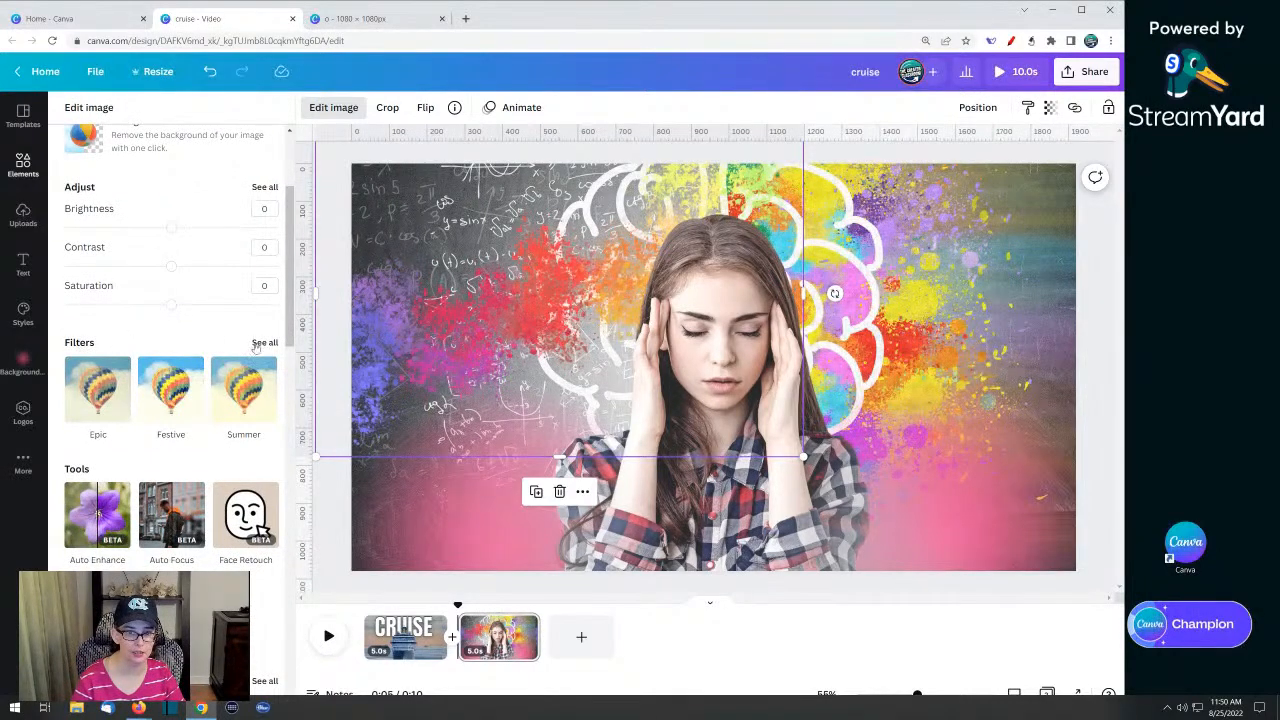
click(264, 343)
scroll(170, 350, down, 2)
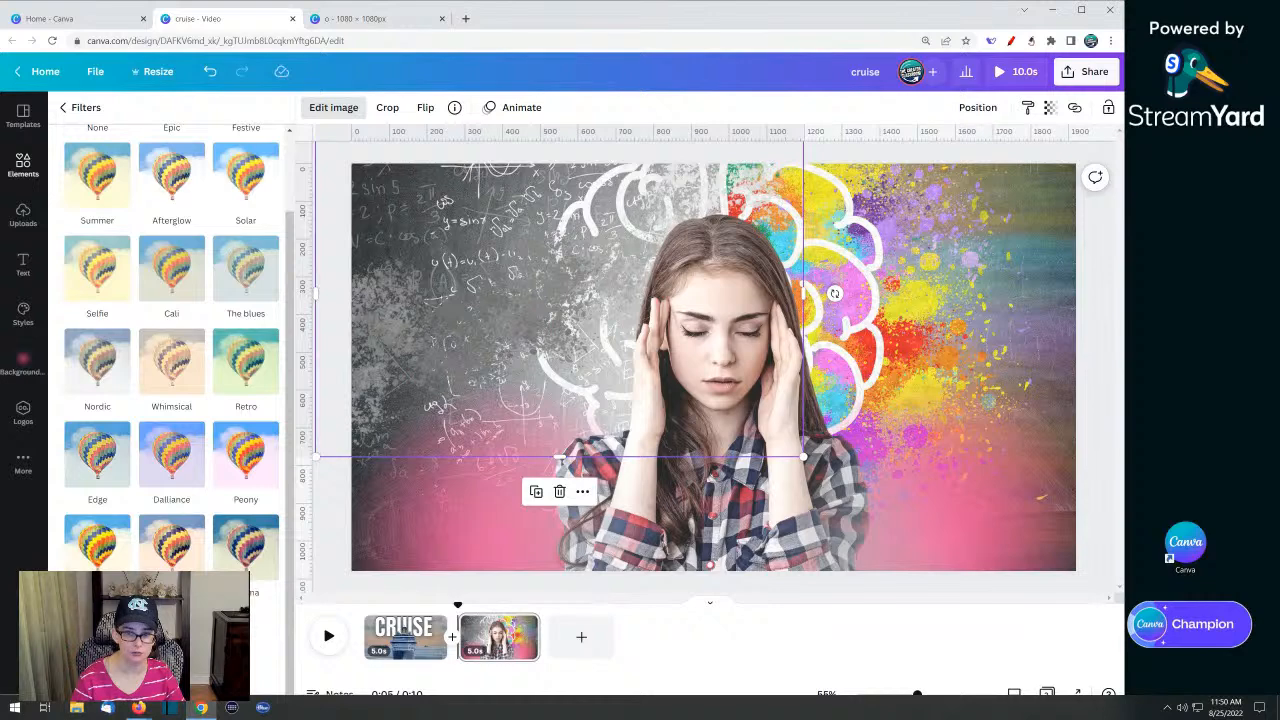
click(245, 550)
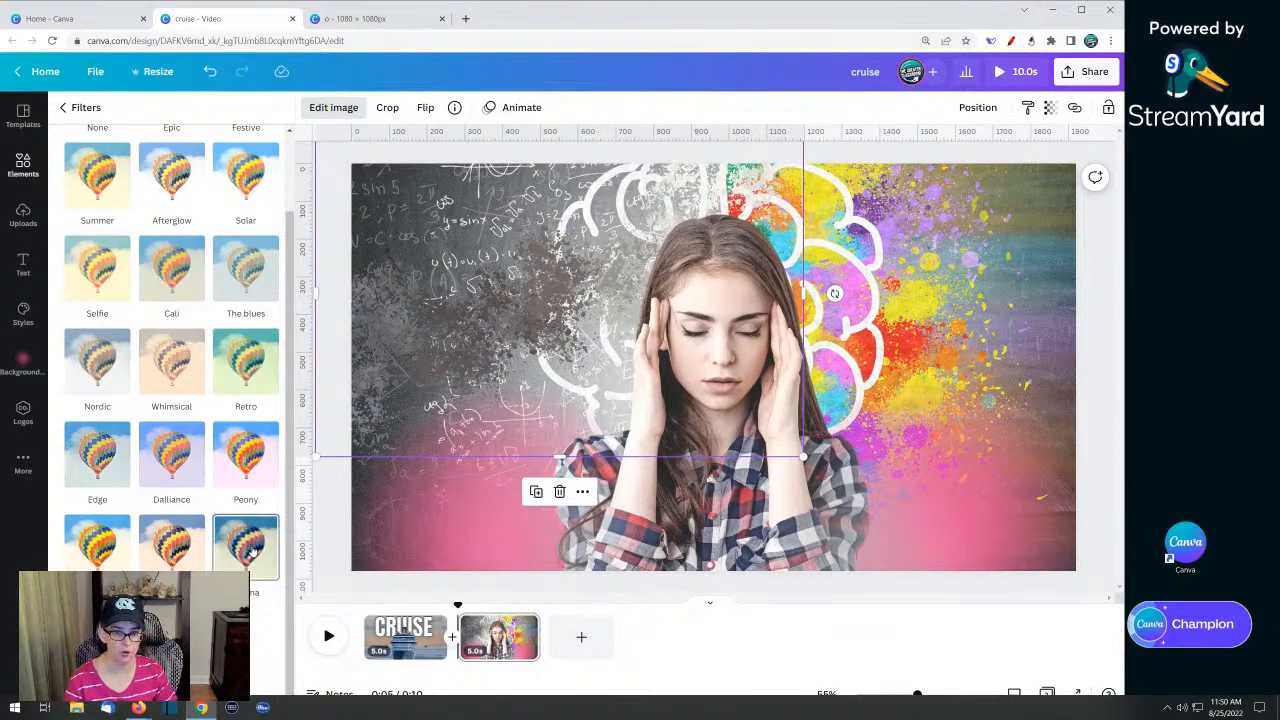
click(180, 555)
click(100, 552)
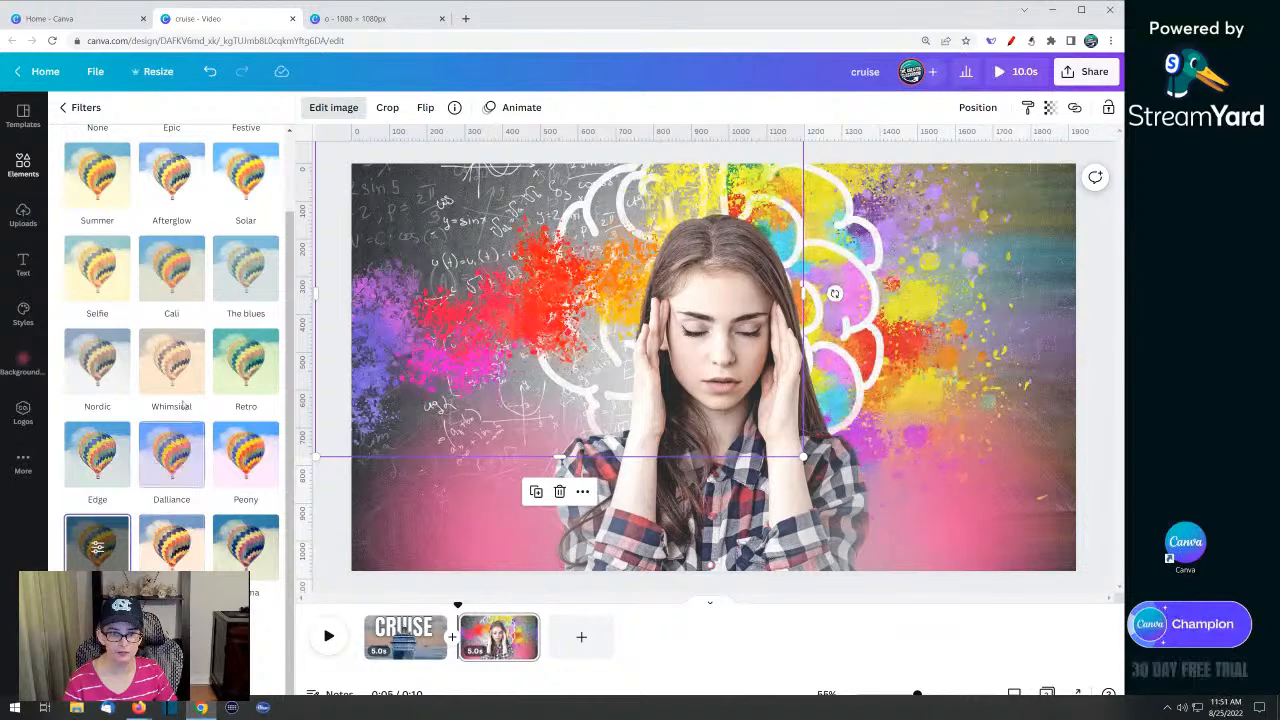
click(240, 362)
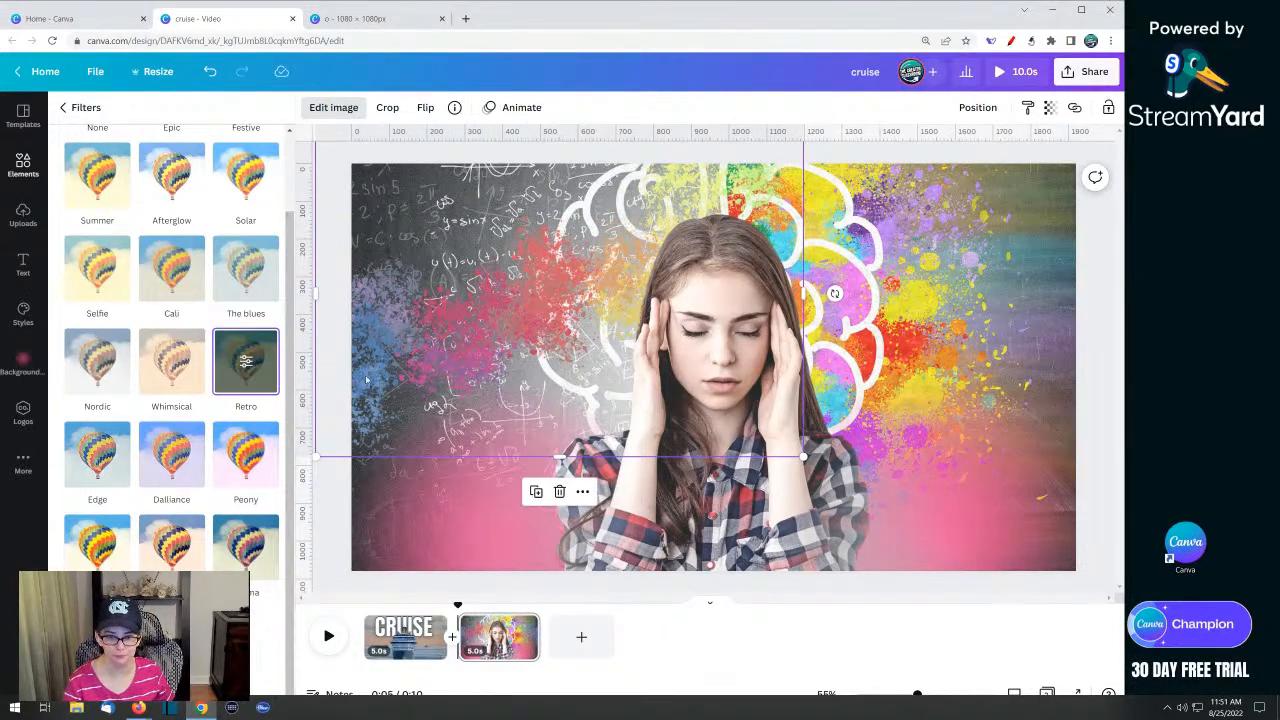
click(327, 508)
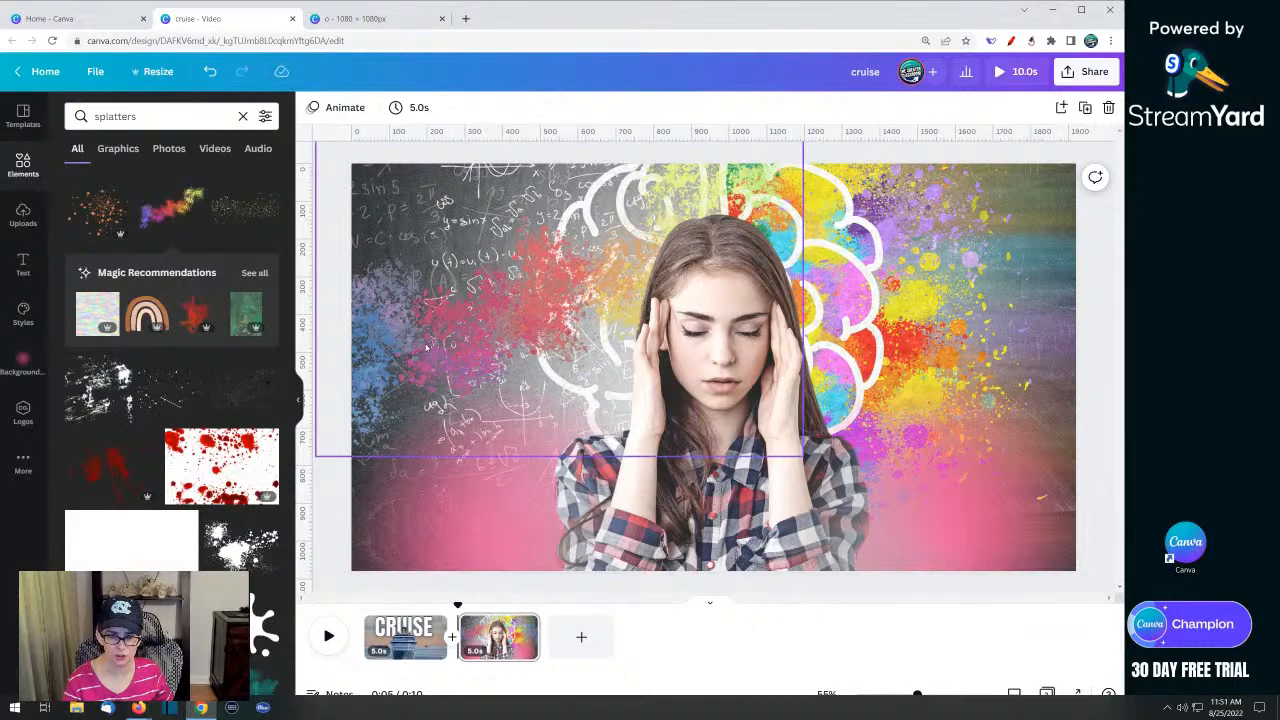
Rotate the splatter counterclockwise and move it over the chalkboard half of the brain drawing, close to the woman
drag(425, 347, 431, 357)
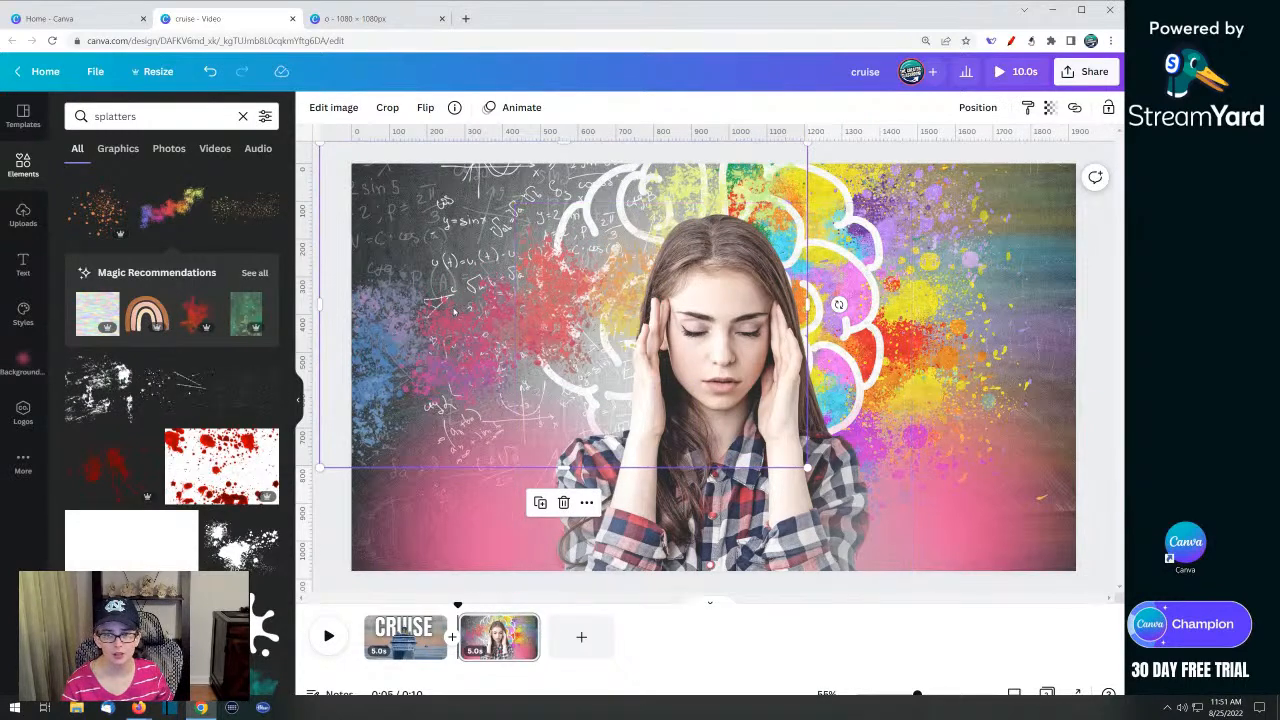
drag(456, 299, 466, 287)
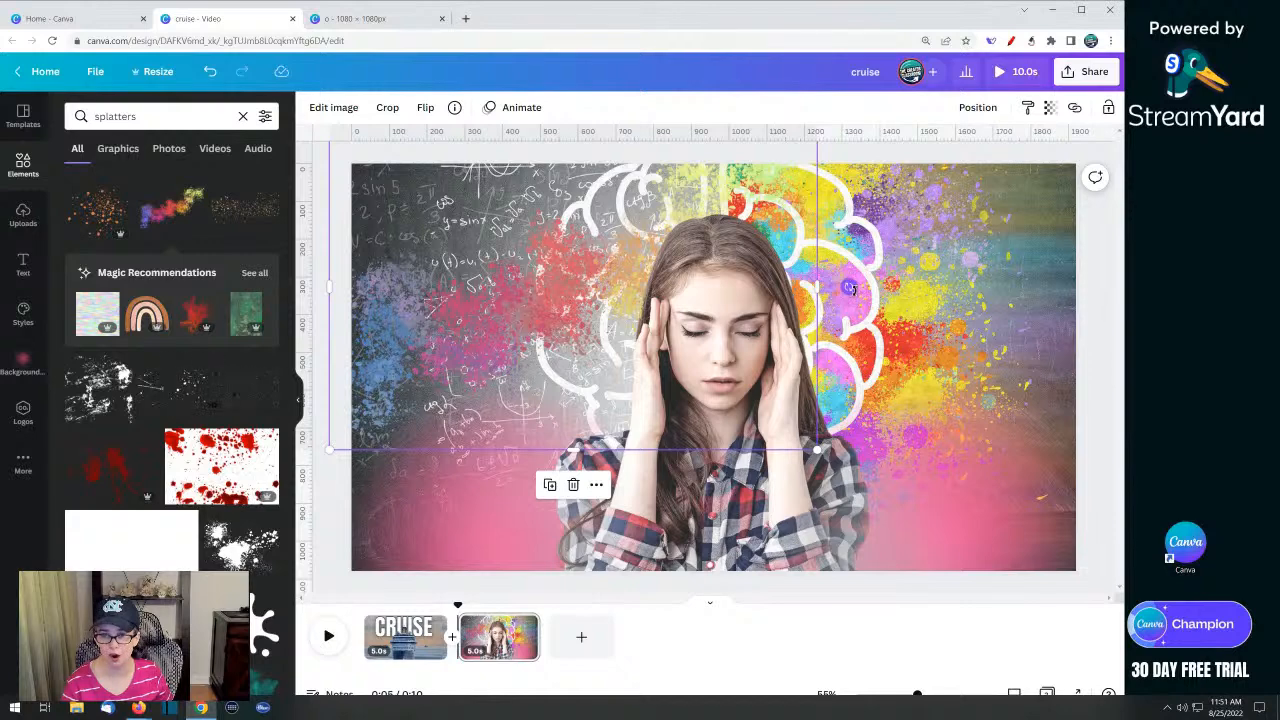
drag(849, 288, 772, 130)
click(525, 320)
drag(437, 359, 519, 362)
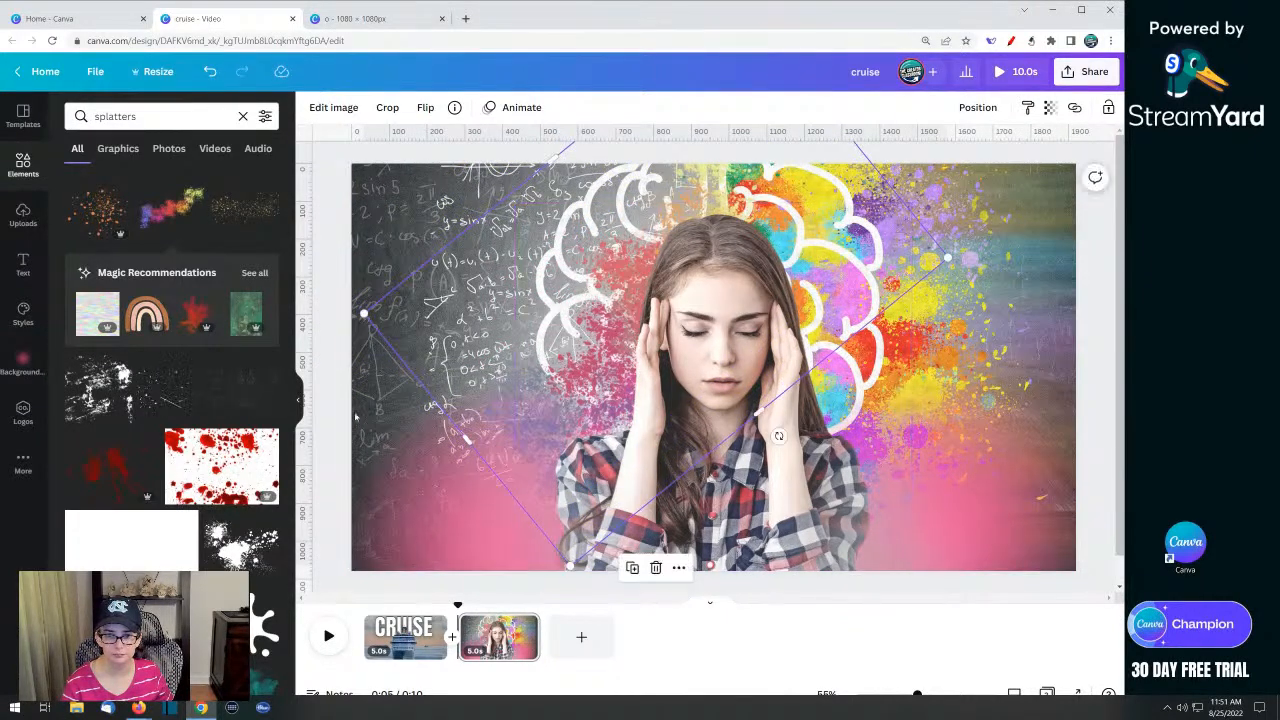
click(345, 383)
Lower the left pink glow's transparency value to 34 and reposition the left grey glow over the photo's lower-left corner
drag(403, 509, 467, 511)
click(406, 511)
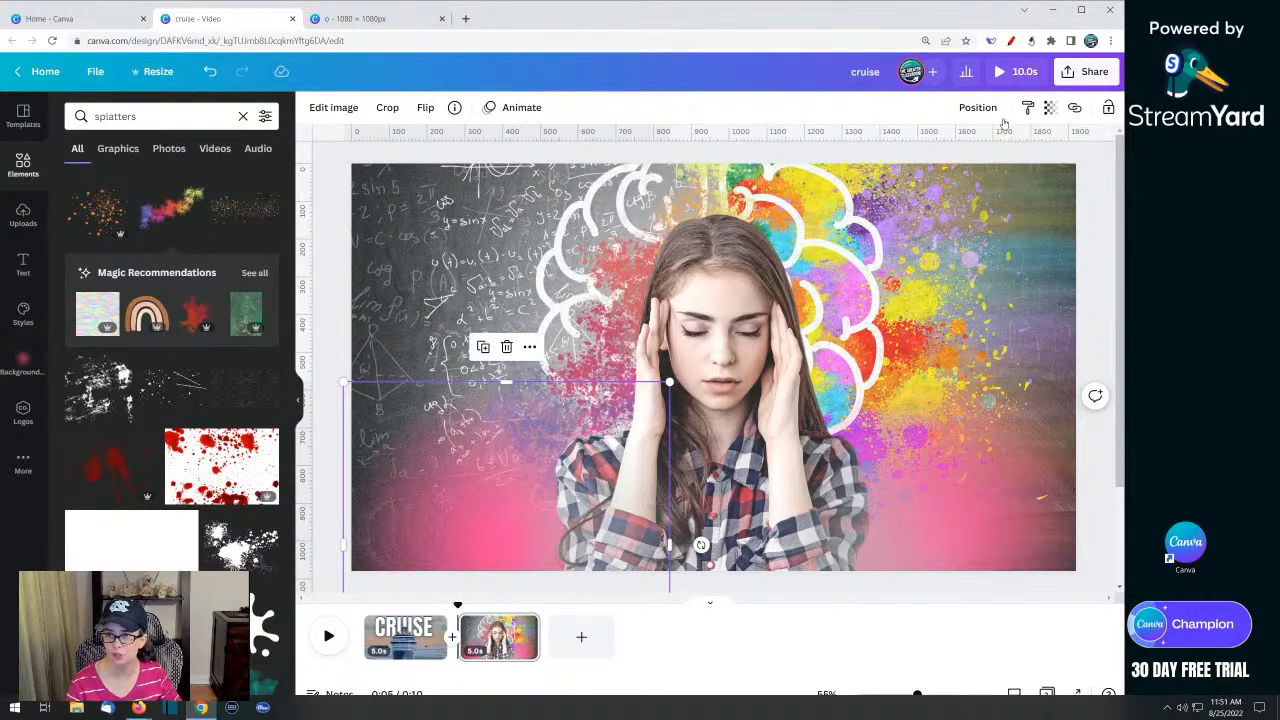
click(1049, 108)
mouse_move(970, 162)
mouse_down()
mouse_move(943, 163)
mouse_move(955, 163)
mouse_up()
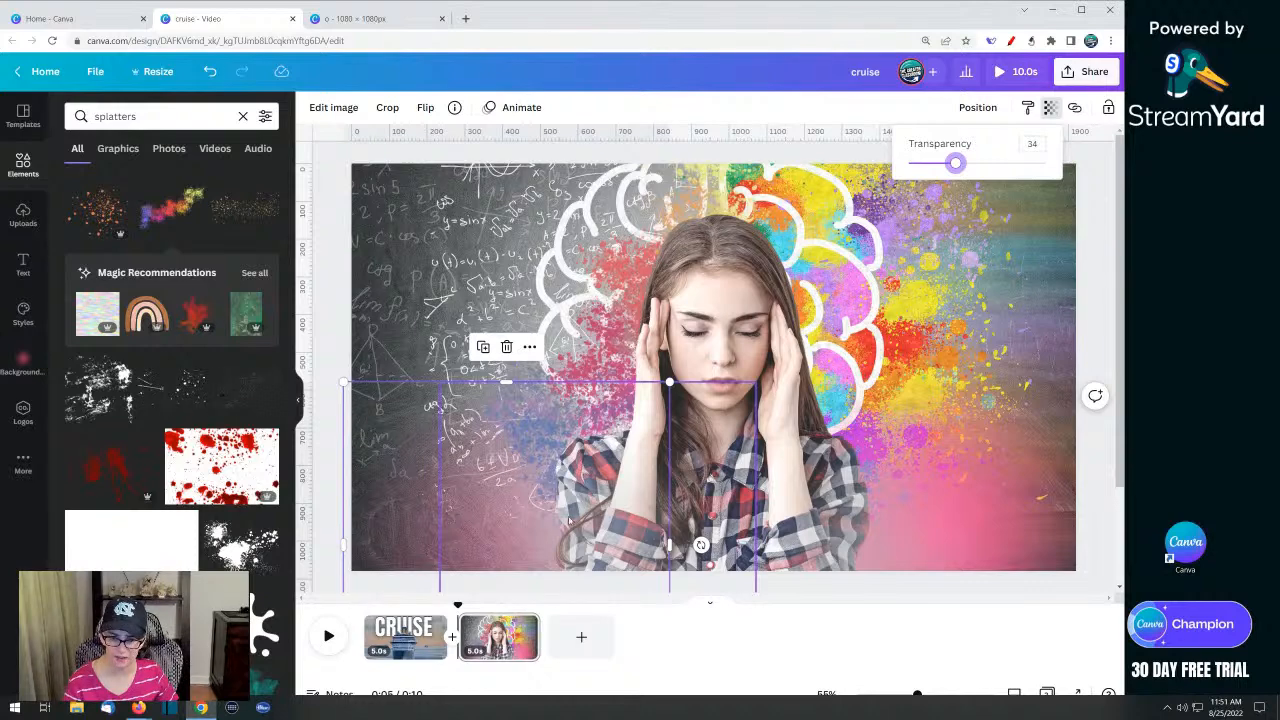
drag(569, 520, 469, 505)
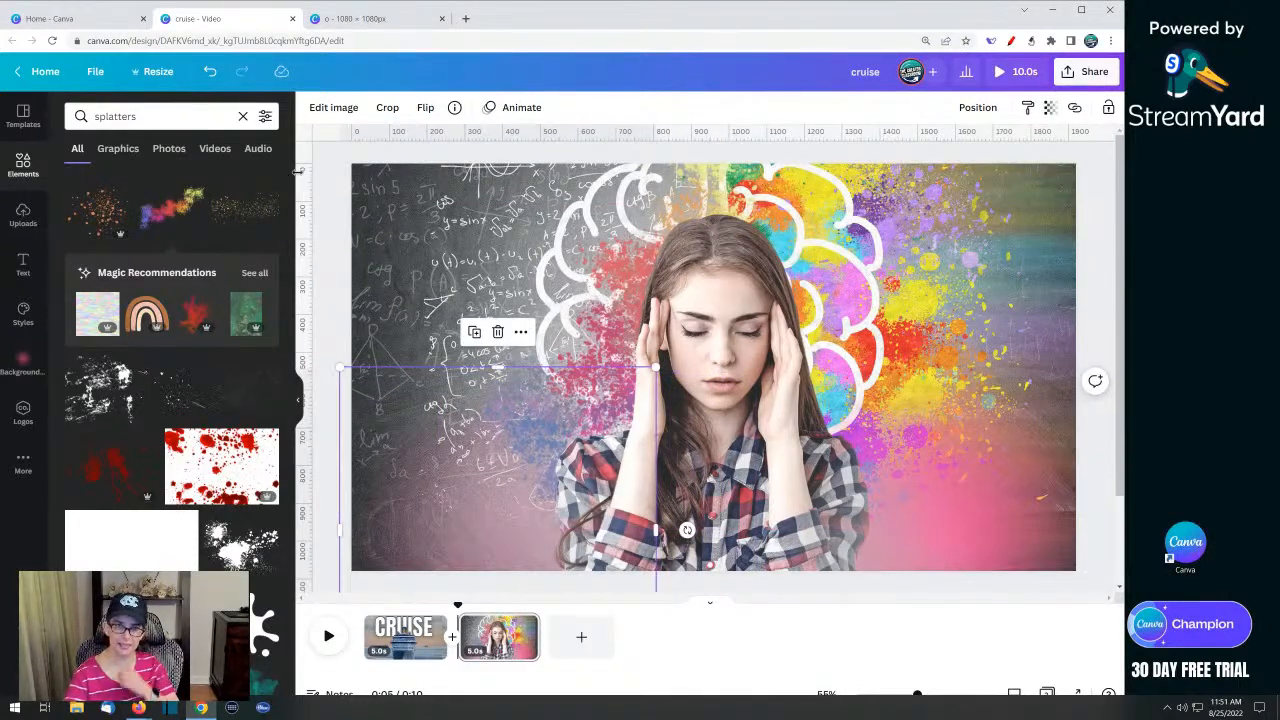
click(335, 183)
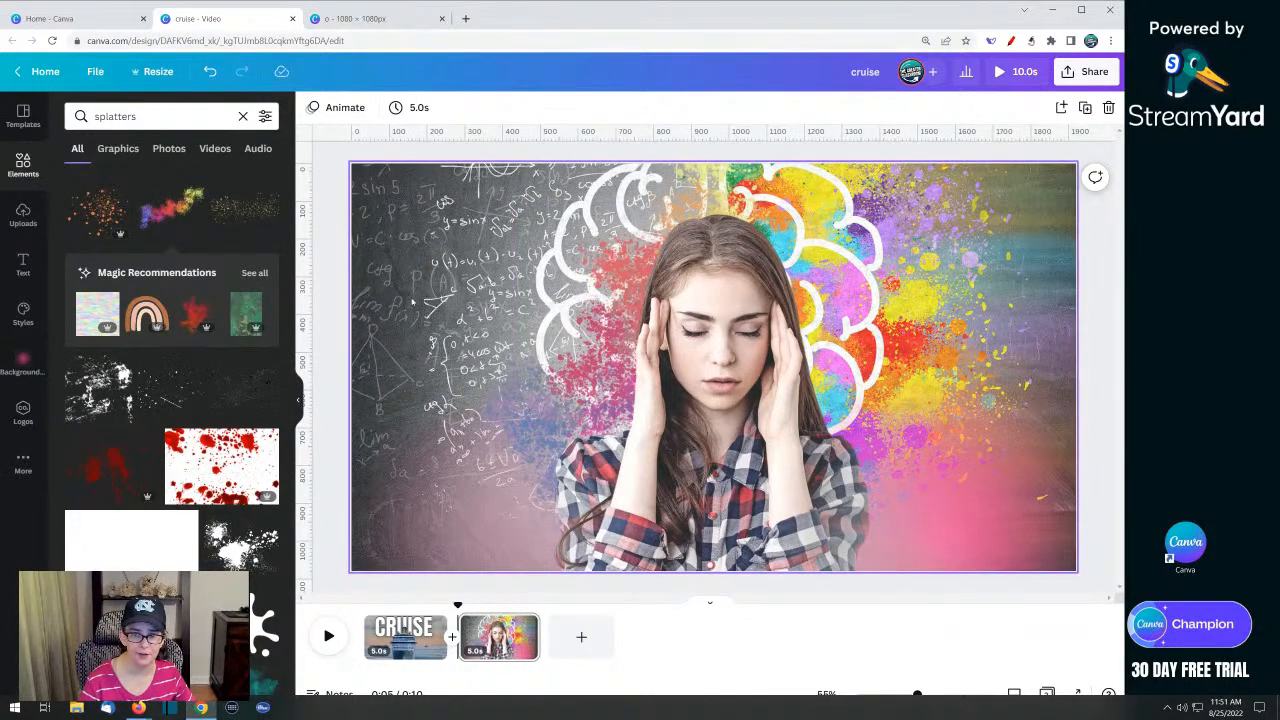
Apply the Pop photo animation to the woman's cutout
click(703, 317)
click(521, 107)
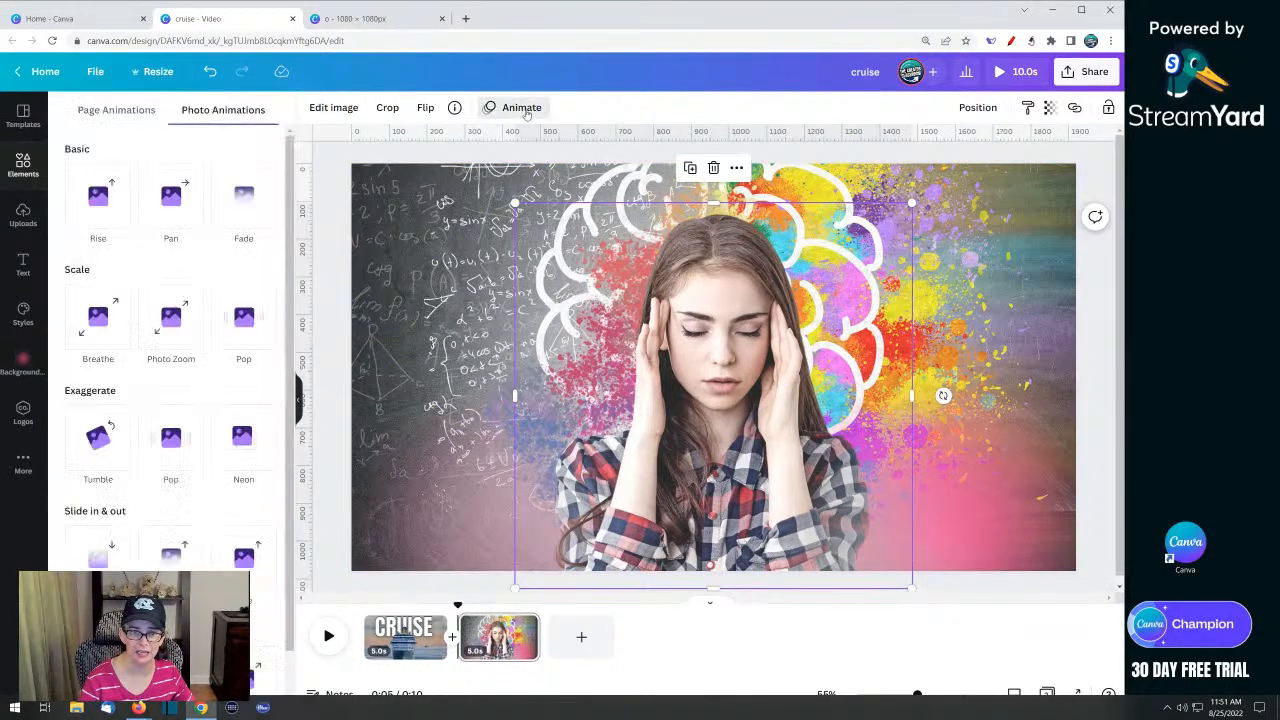
click(245, 332)
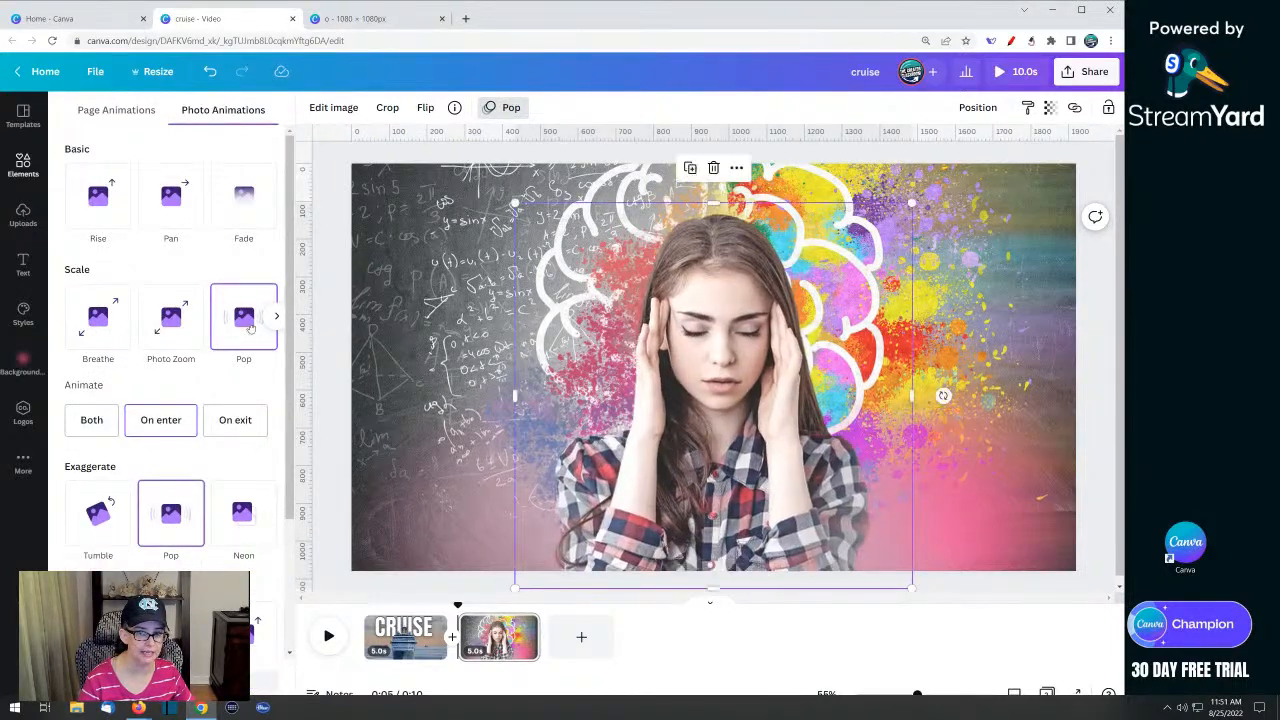
Detach the brain drawing photo from the page background and delete it
click(380, 196)
right_click(380, 196)
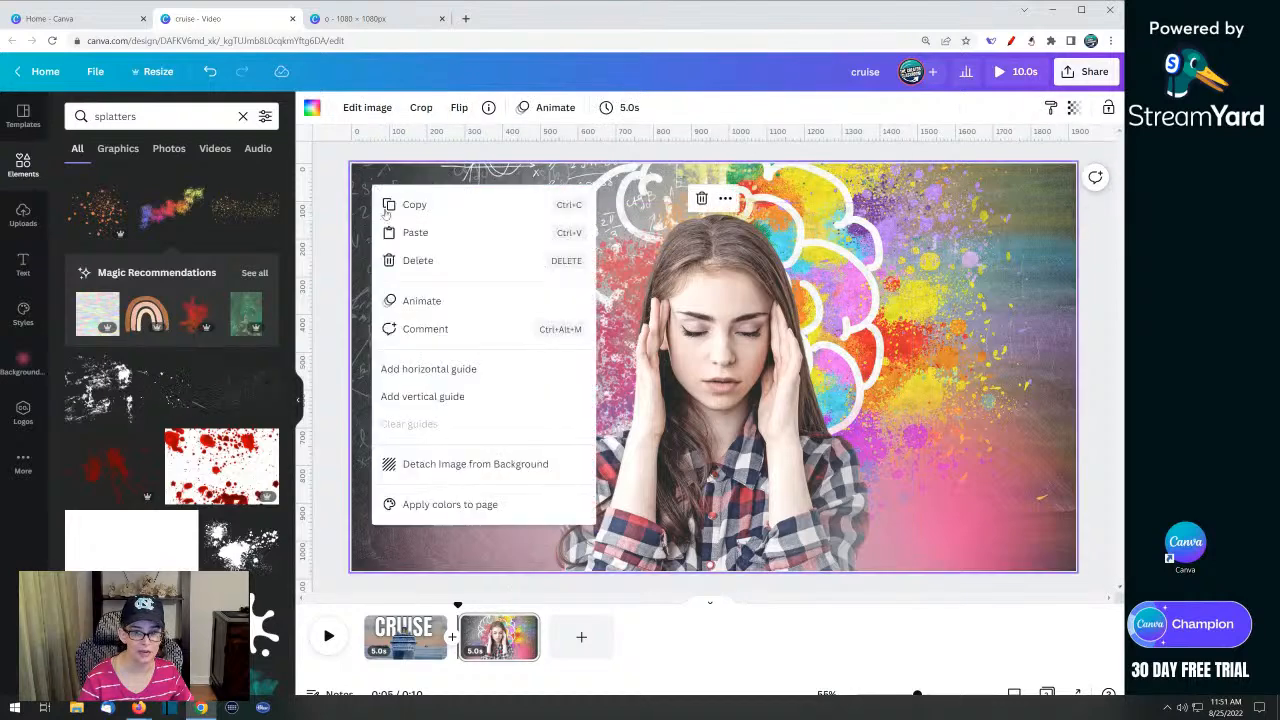
click(500, 466)
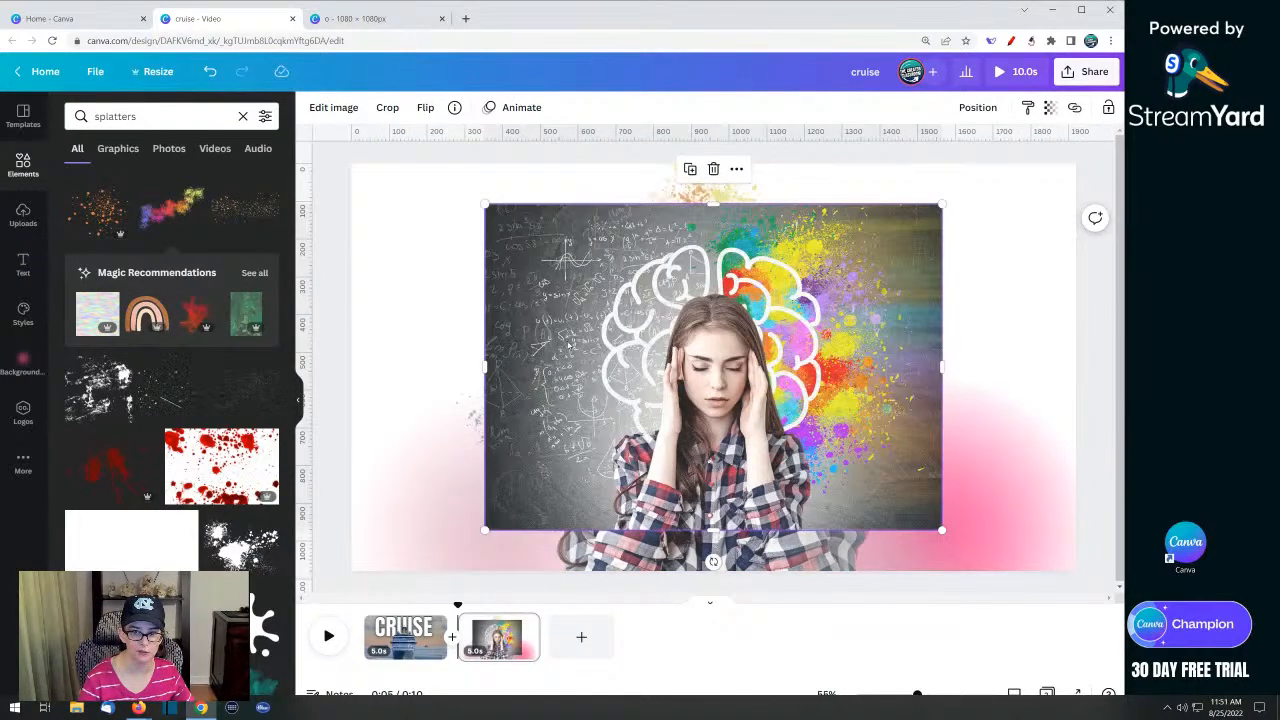
key(Delete)
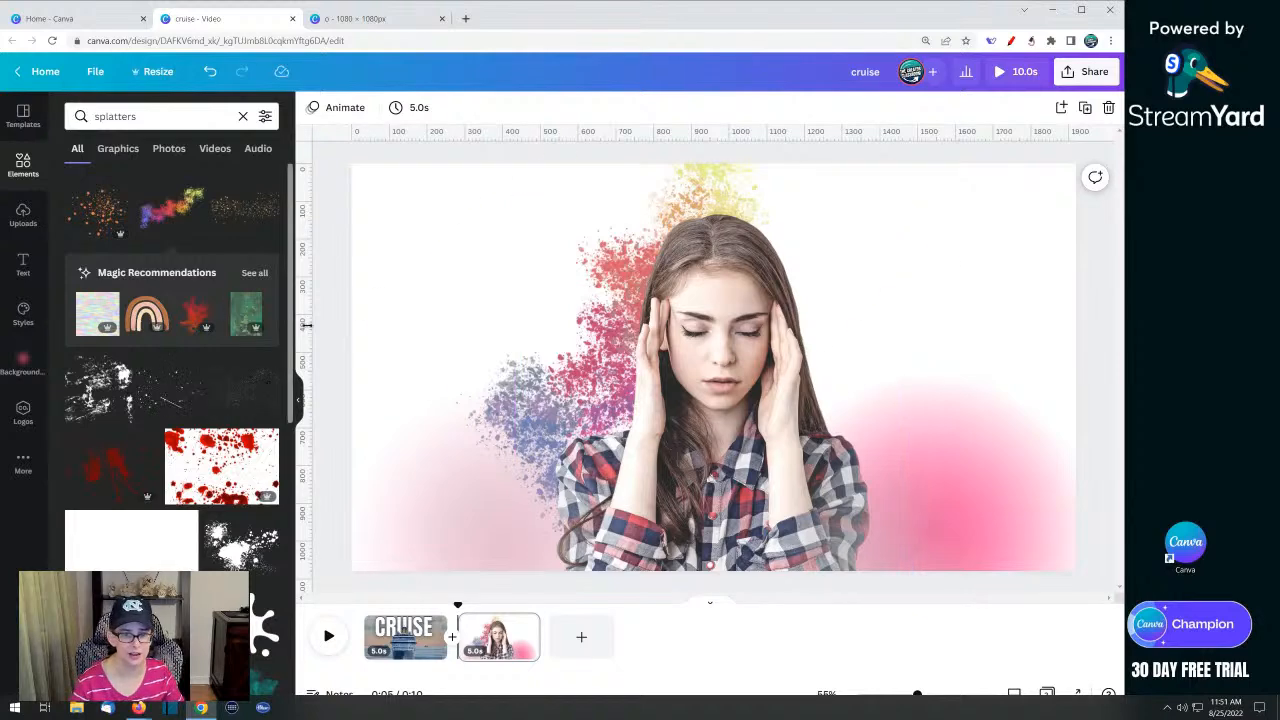
Search the elements for "chalkboard" and set the plain dark chalkboard photo as the page background
double_click(160, 116)
text(c)
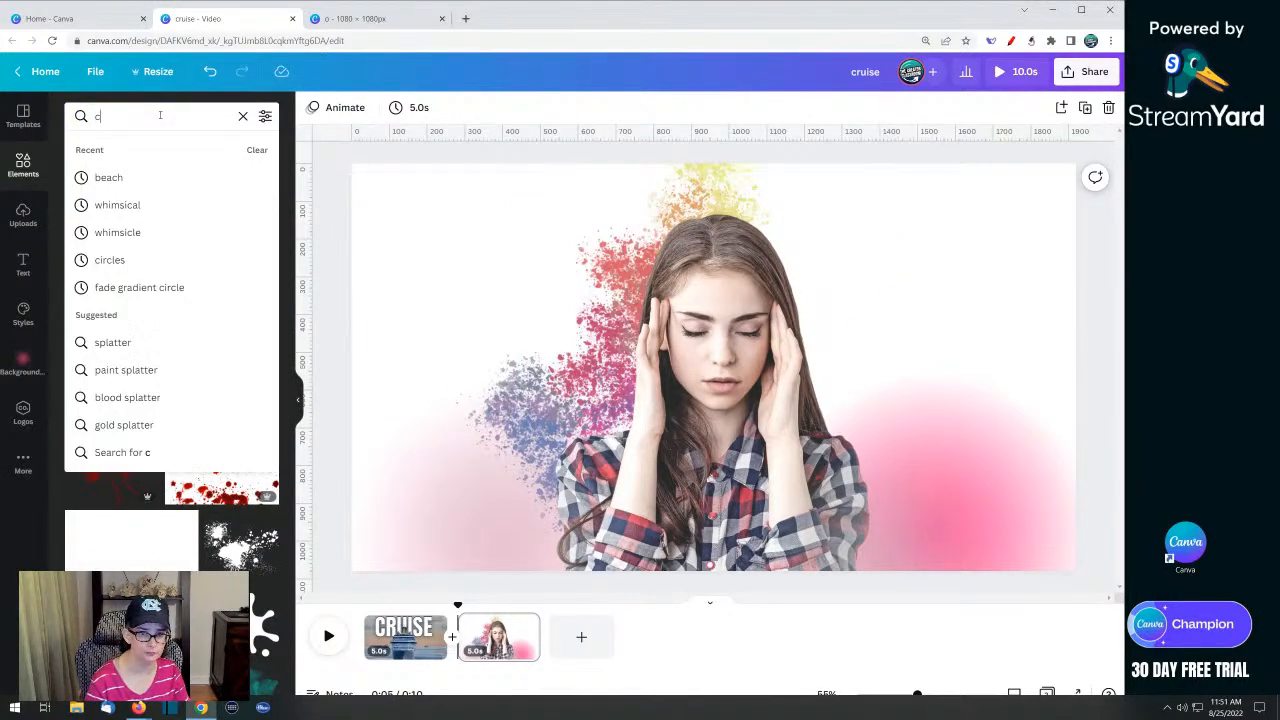
text(halkboard)
key(Return)
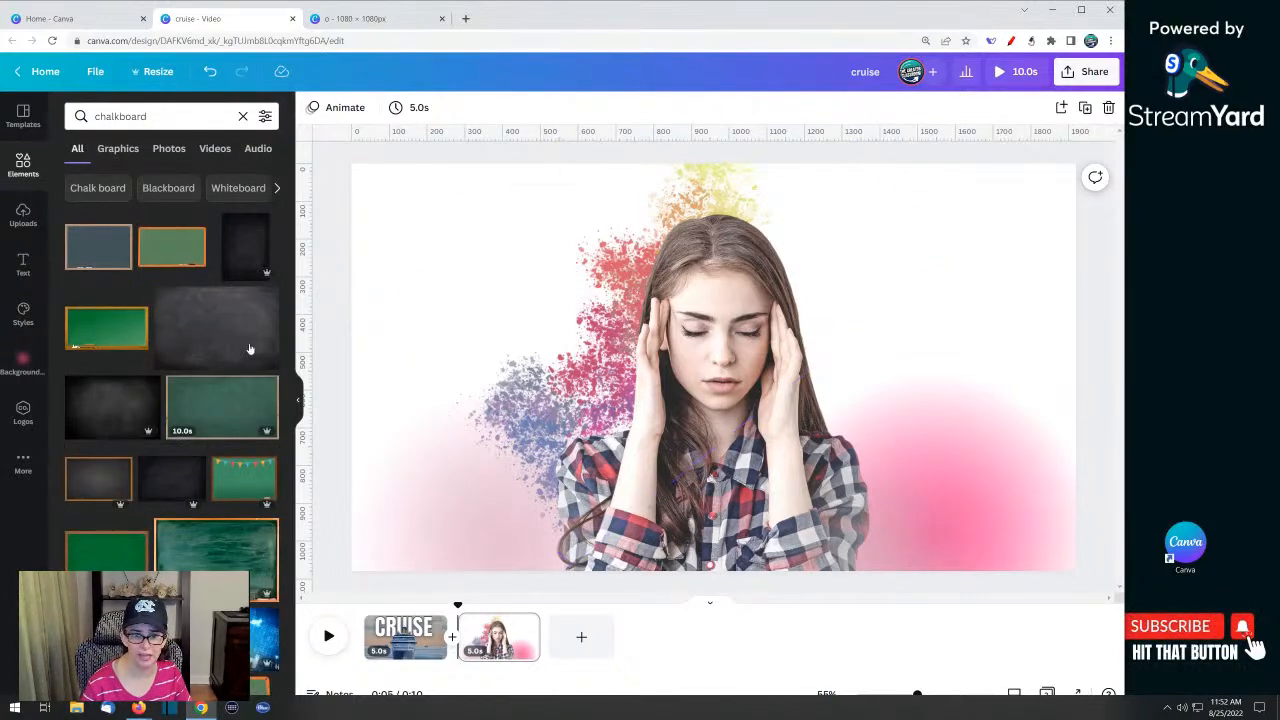
click(196, 340)
right_click(483, 274)
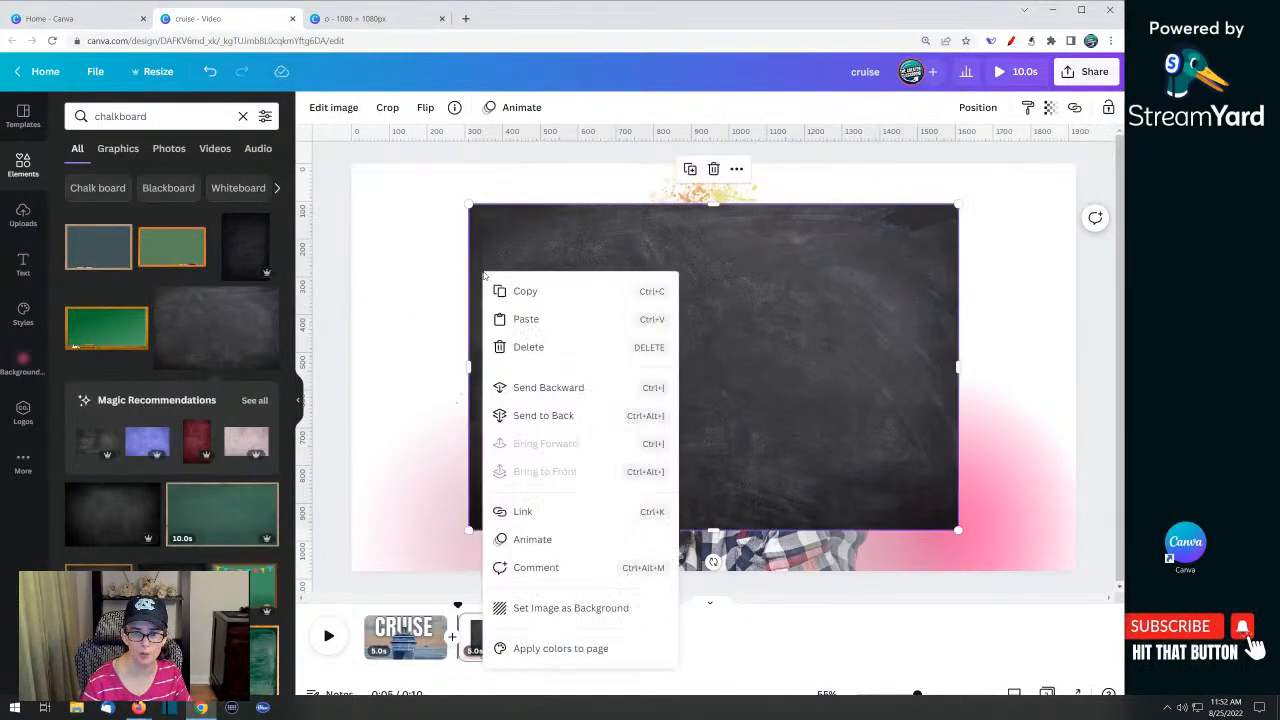
click(556, 608)
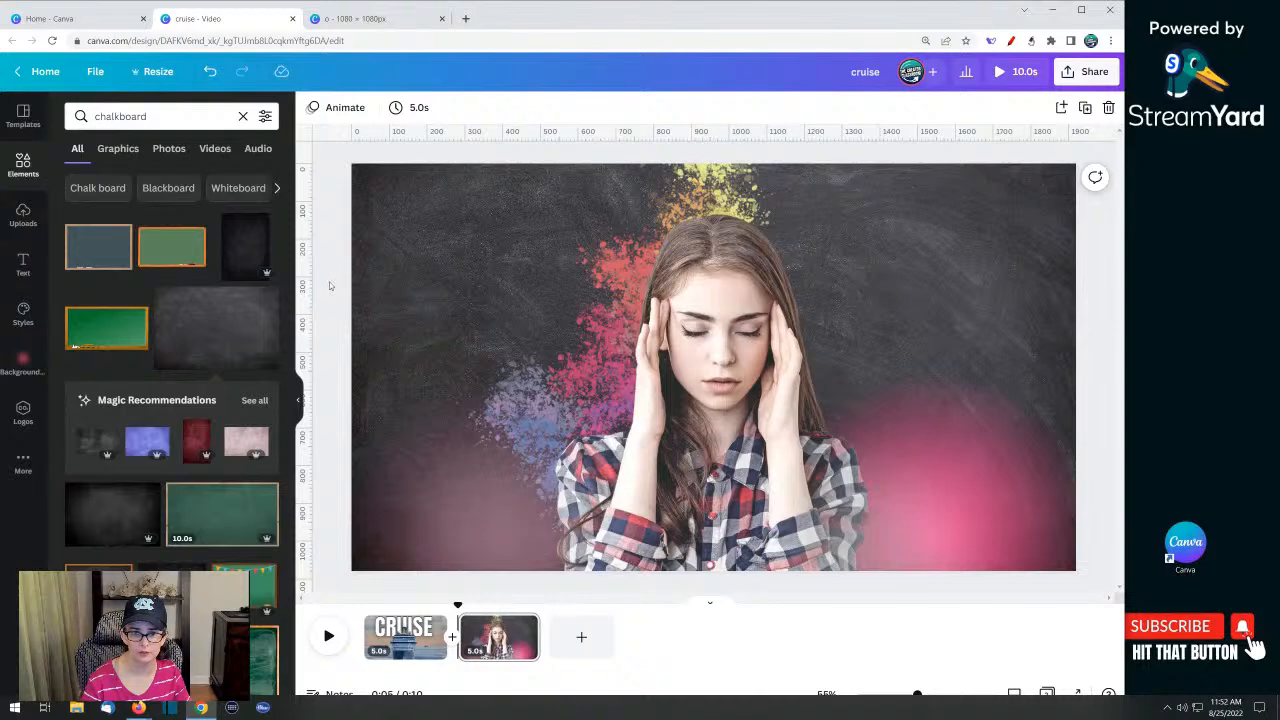
Try two other dark chalkboard photos as the page background, the second one with a chalk ledge
scroll(266, 495, down, 3)
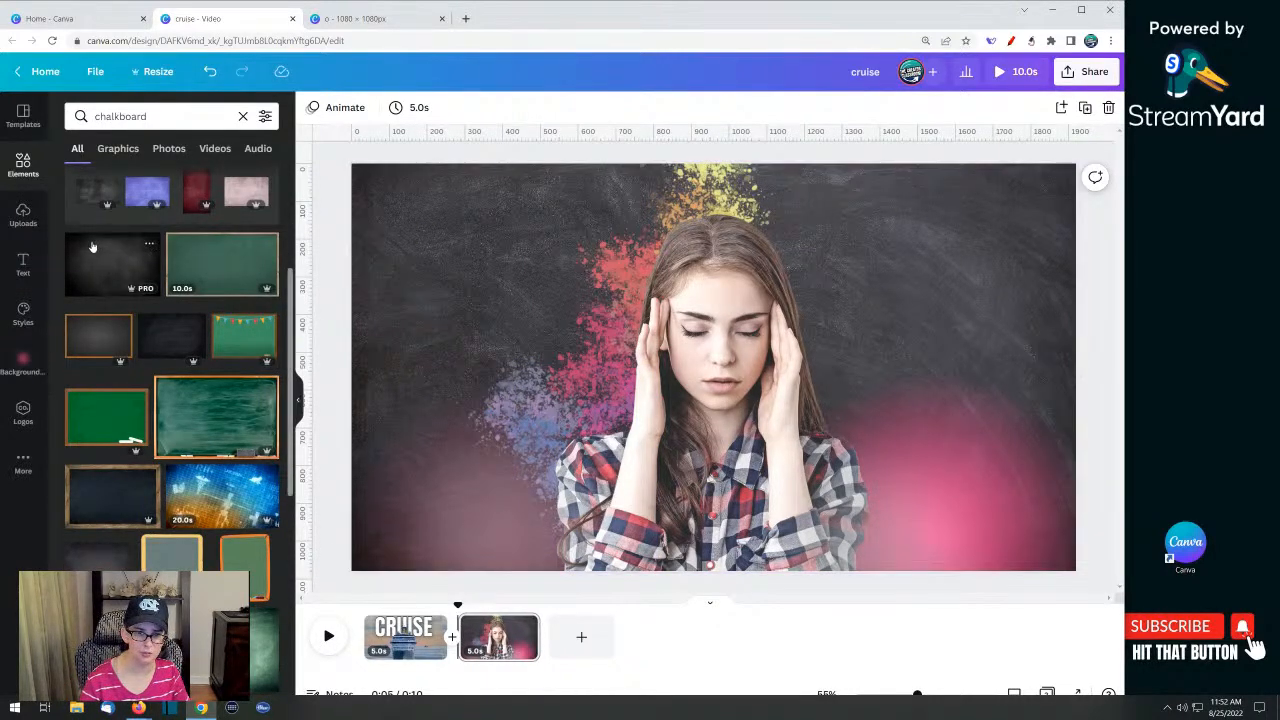
drag(92, 246, 147, 278)
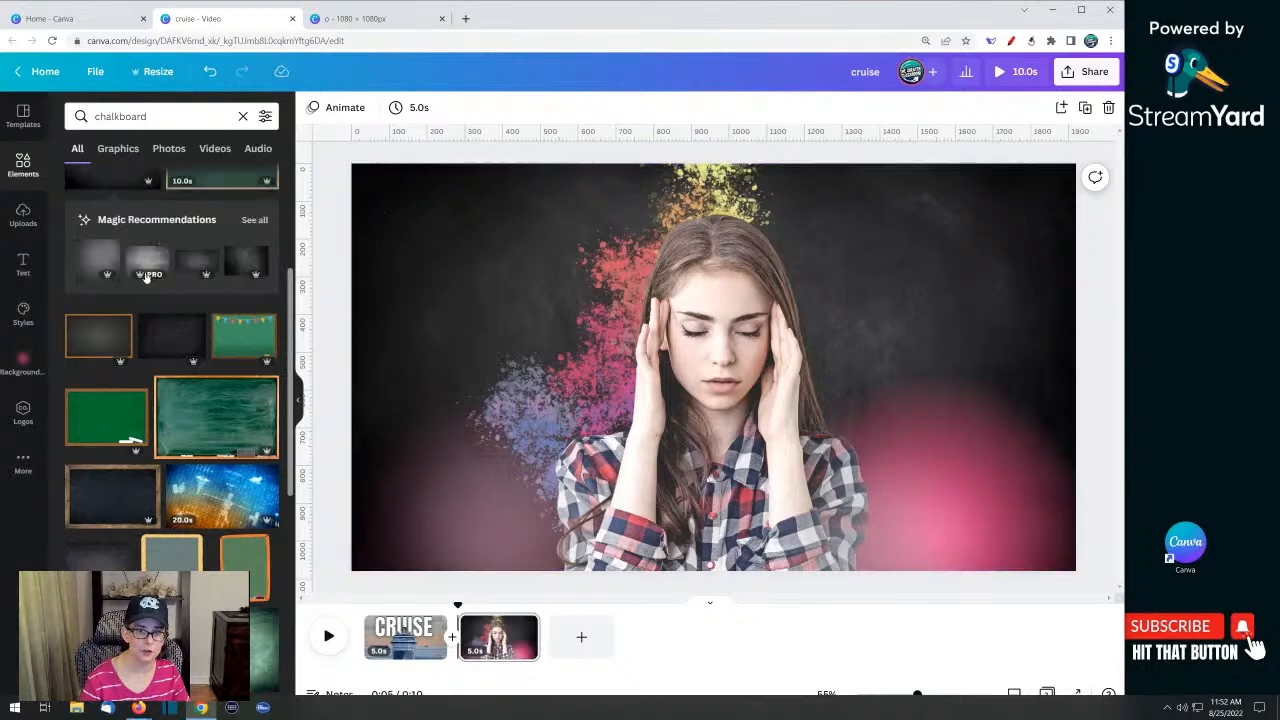
scroll(120, 301, down, 8)
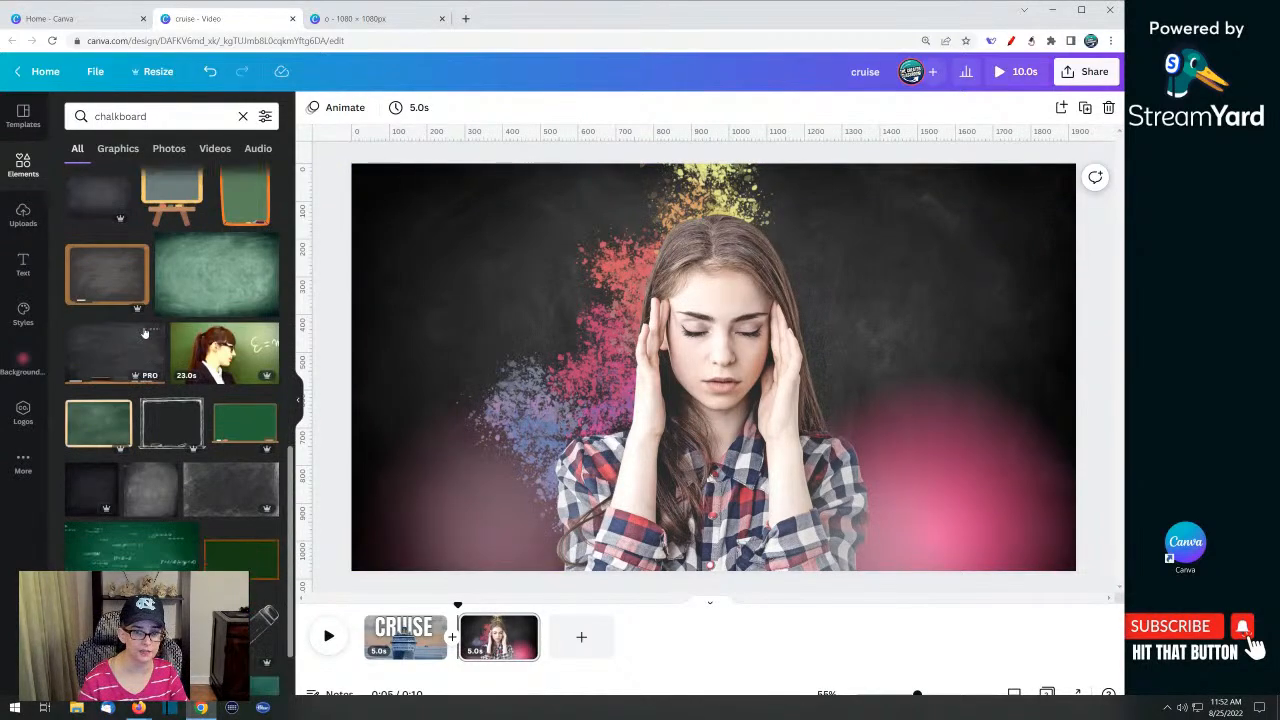
scroll(185, 298, down, 1)
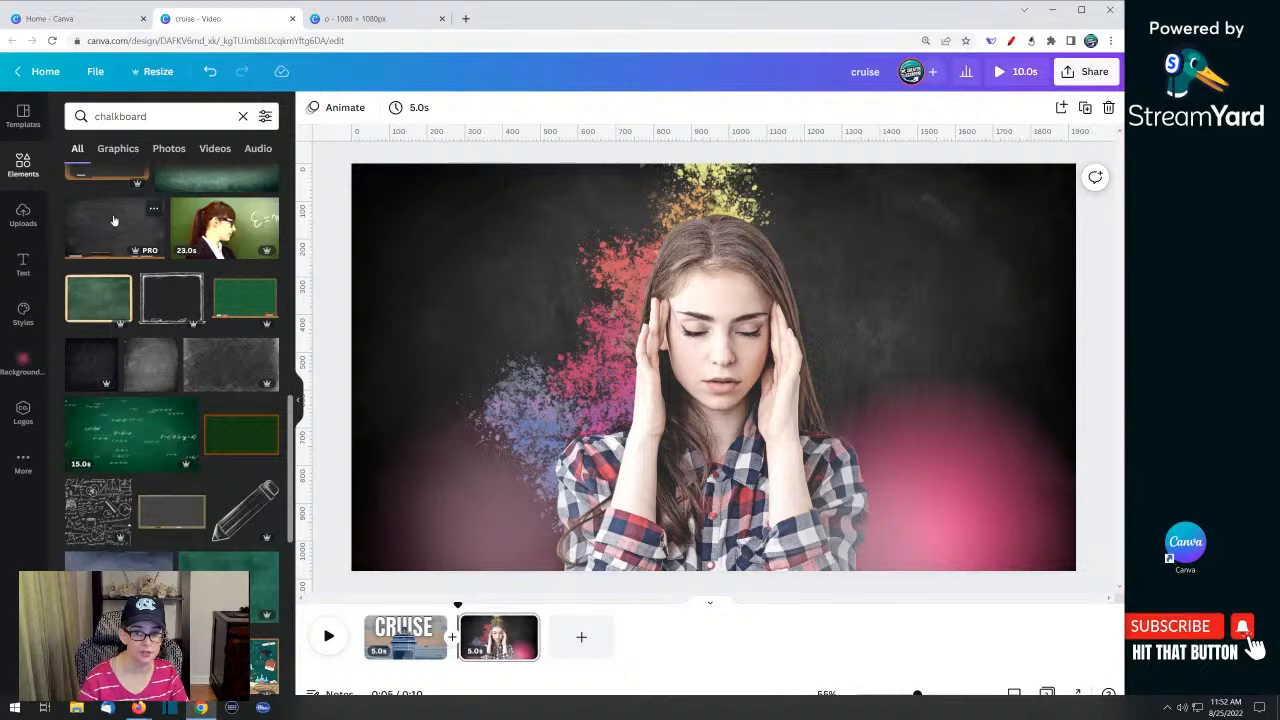
drag(113, 220, 380, 231)
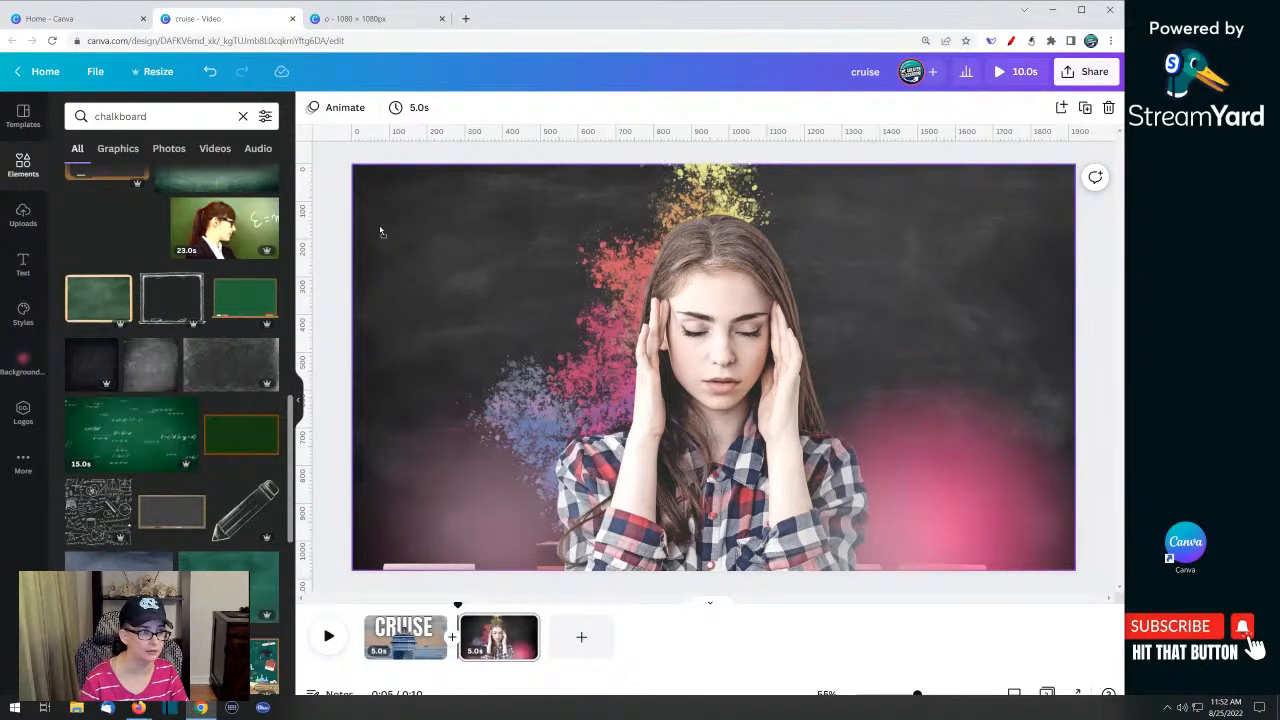
drag(380, 231, 380, 232)
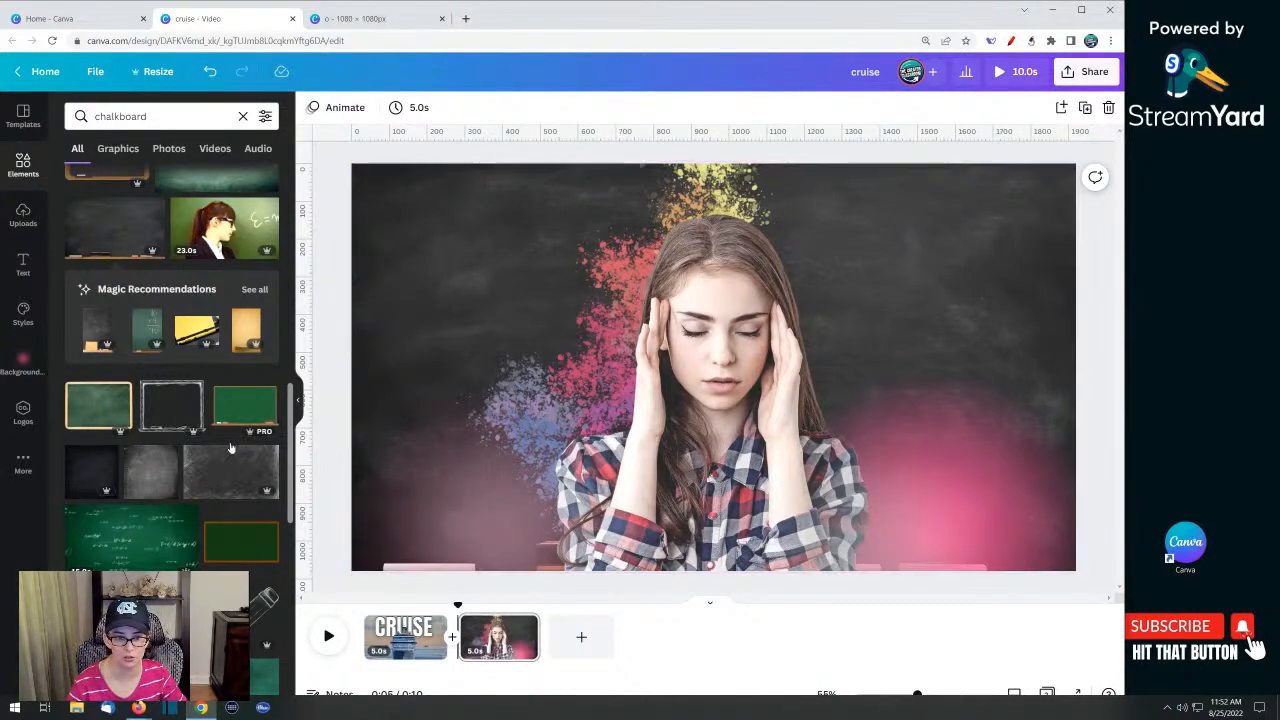
Place the math formula chalk drawing into the splatter behind the woman, and delete that element
scroll(98, 368, down, 5)
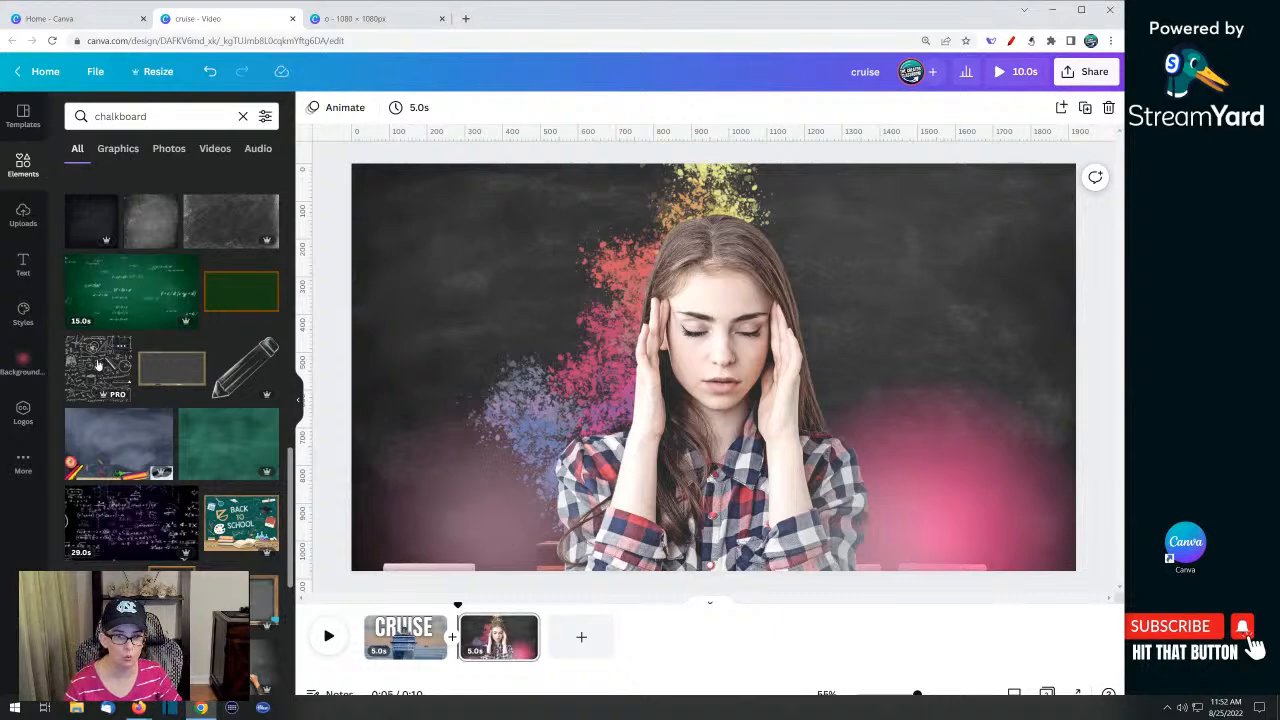
mouse_move(98, 366)
mouse_down()
mouse_move(400, 340)
mouse_move(392, 317)
mouse_move(415, 322)
mouse_move(381, 335)
mouse_move(417, 351)
mouse_move(398, 442)
mouse_up()
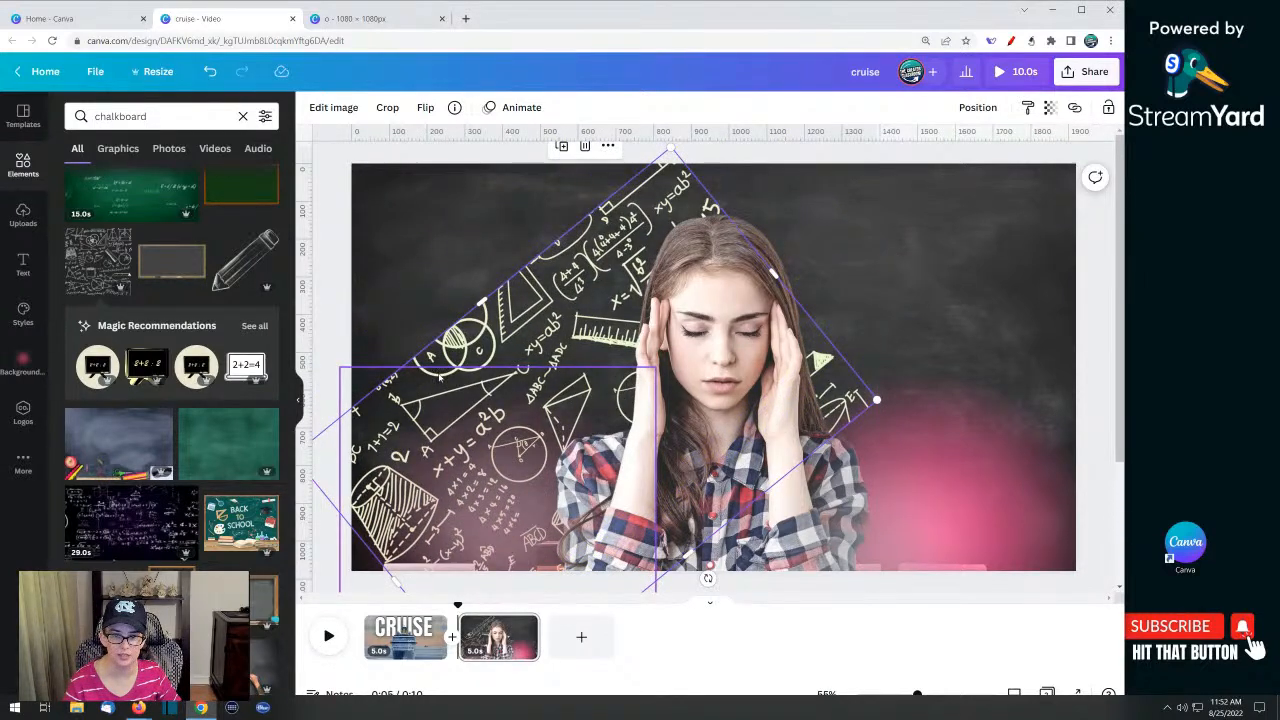
key(Delete)
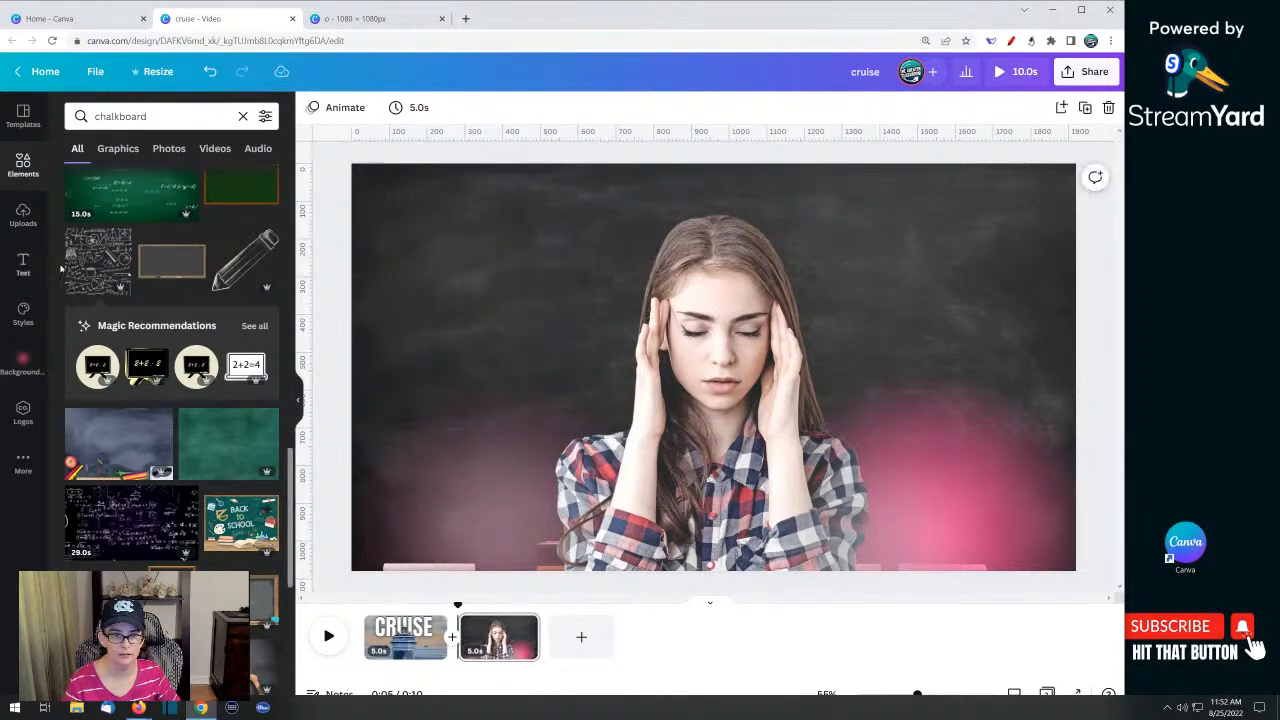
Try the math formula chalk drawing as the page background and view the drawing's details
mouse_move(86, 276)
mouse_down()
mouse_move(285, 262)
mouse_move(375, 282)
mouse_up()
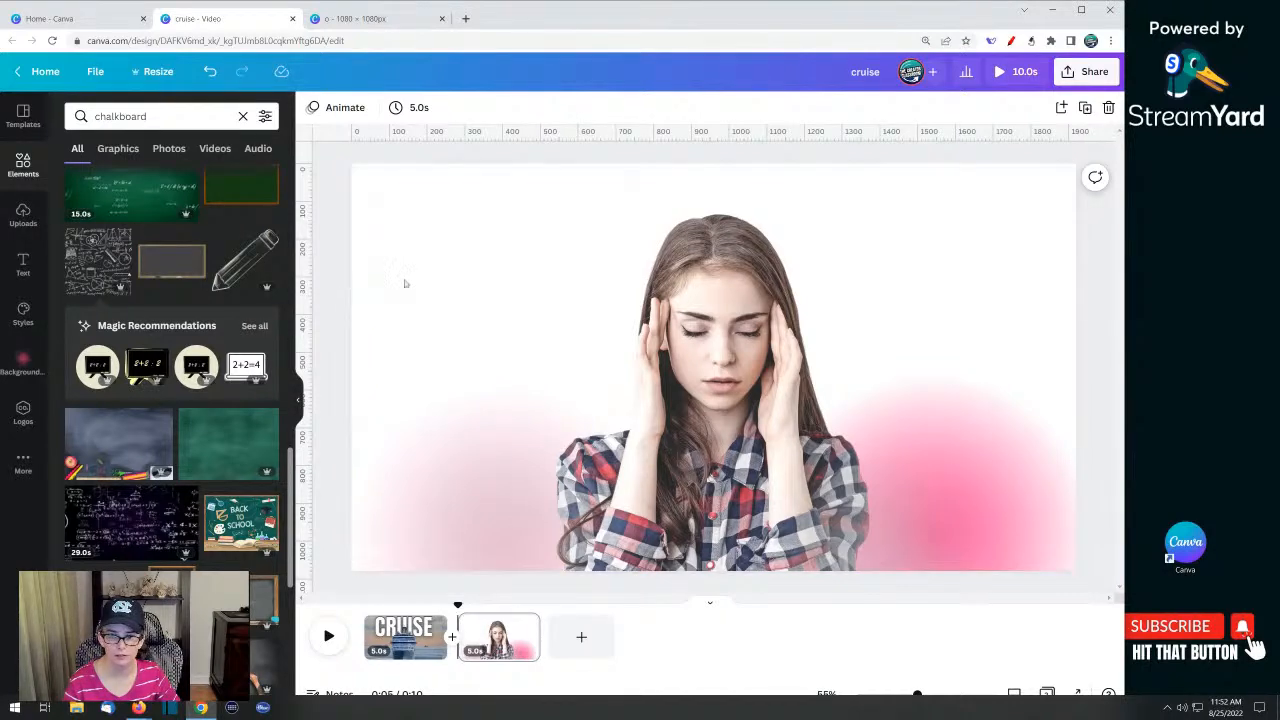
click(407, 232)
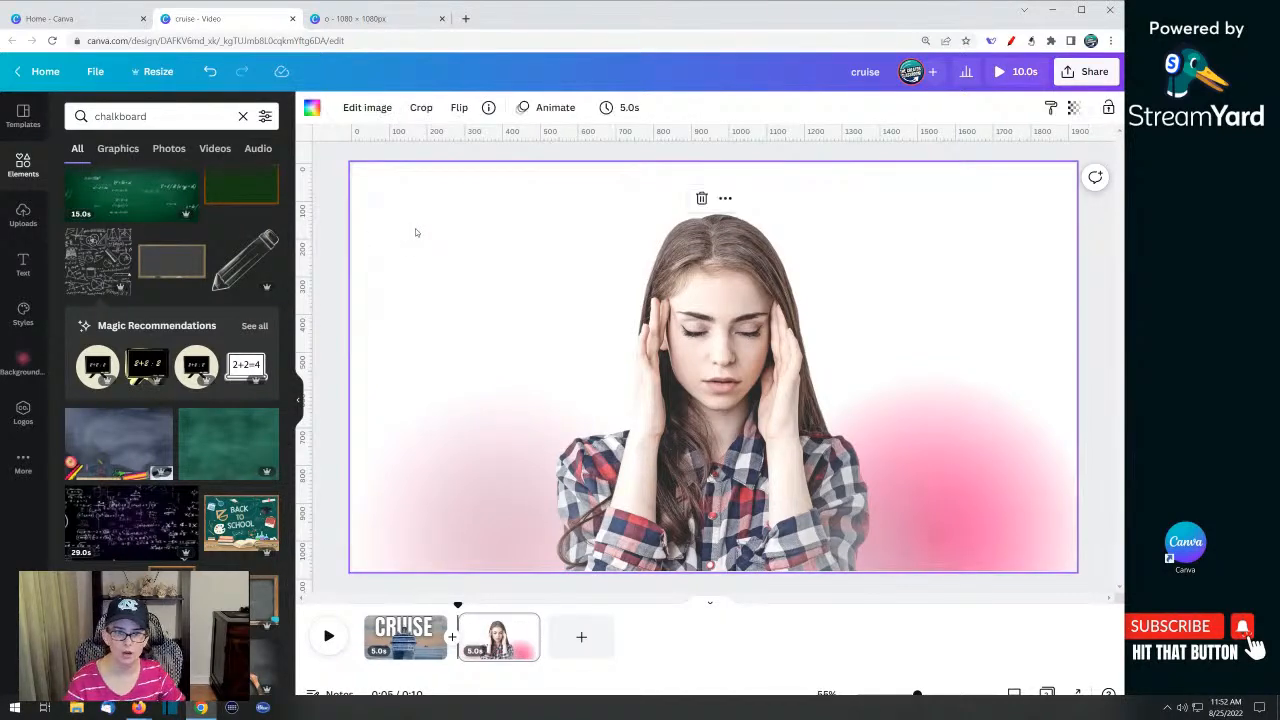
click(122, 239)
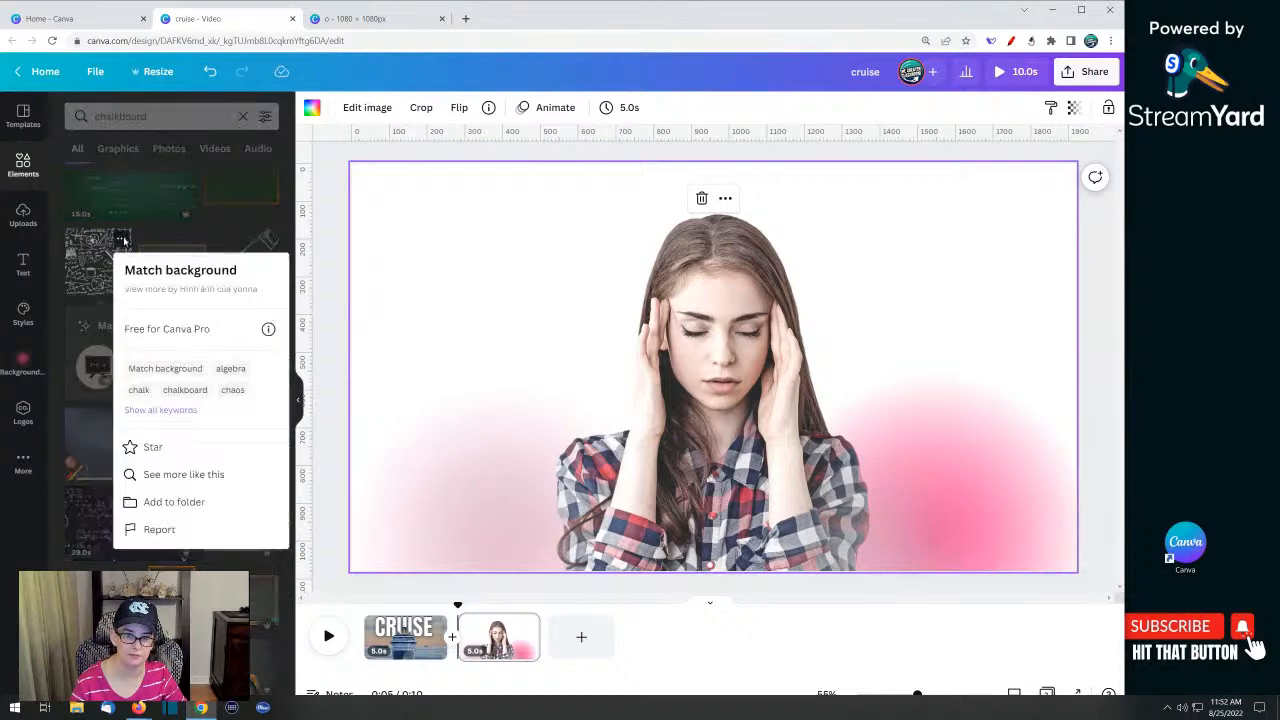
click(316, 209)
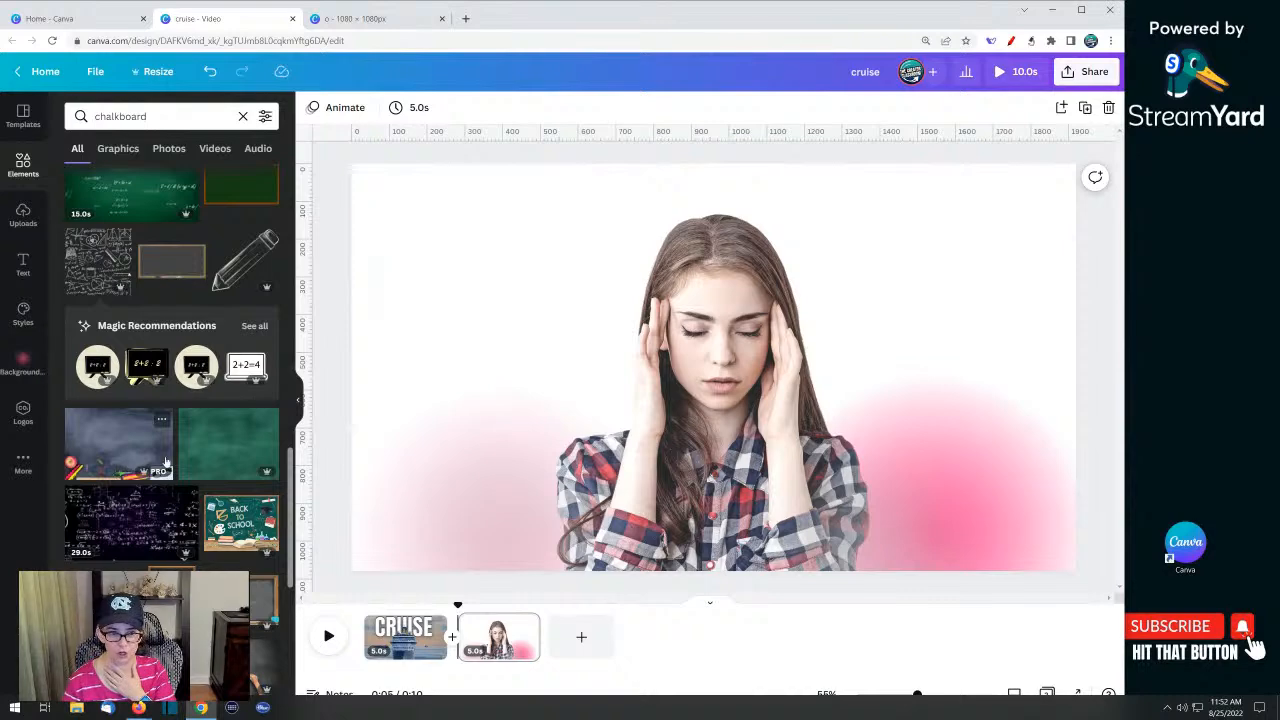
Set the scratched, dusty chalkboard photo as the page background behind the woman's cutout
scroll(167, 452, up, 3)
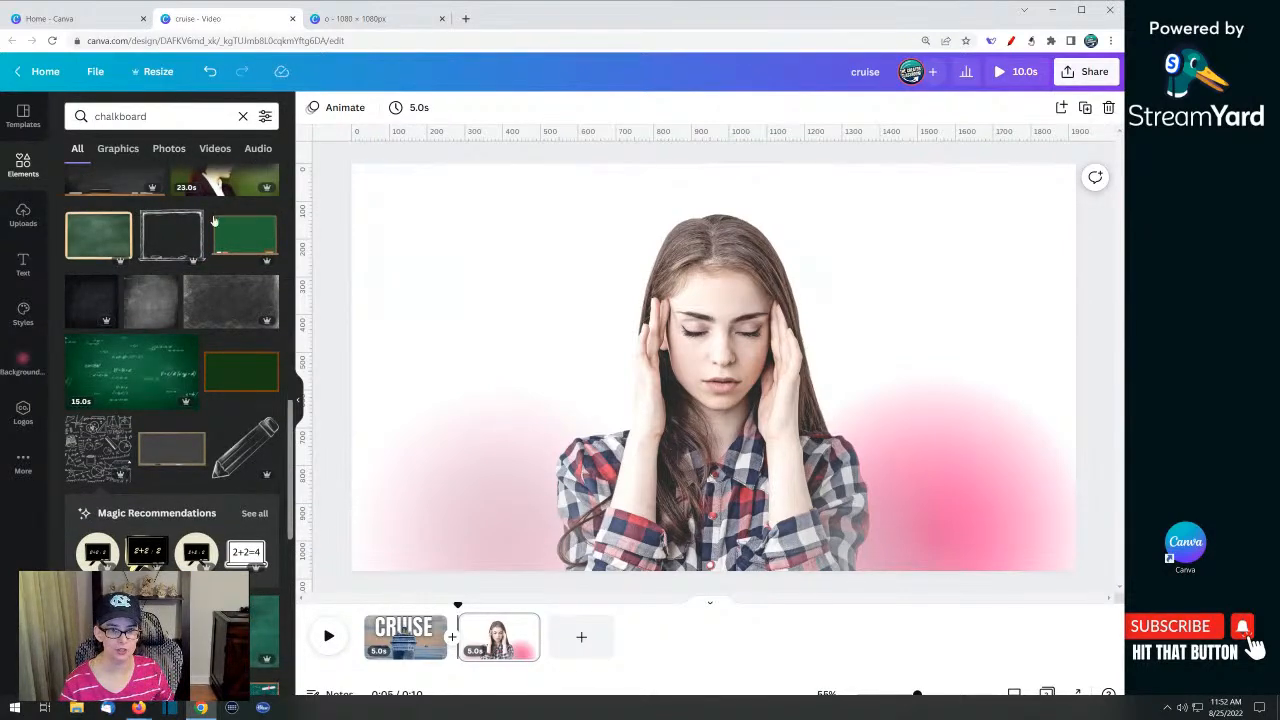
drag(233, 305, 378, 267)
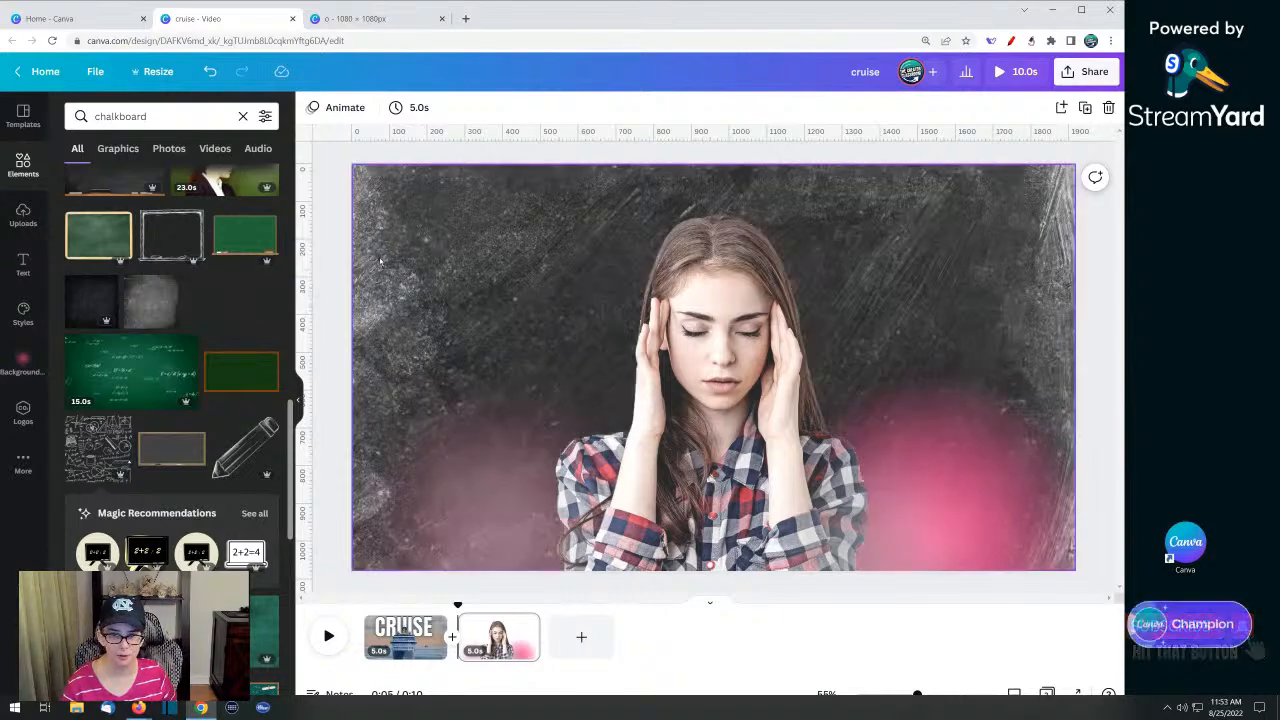
click(697, 381)
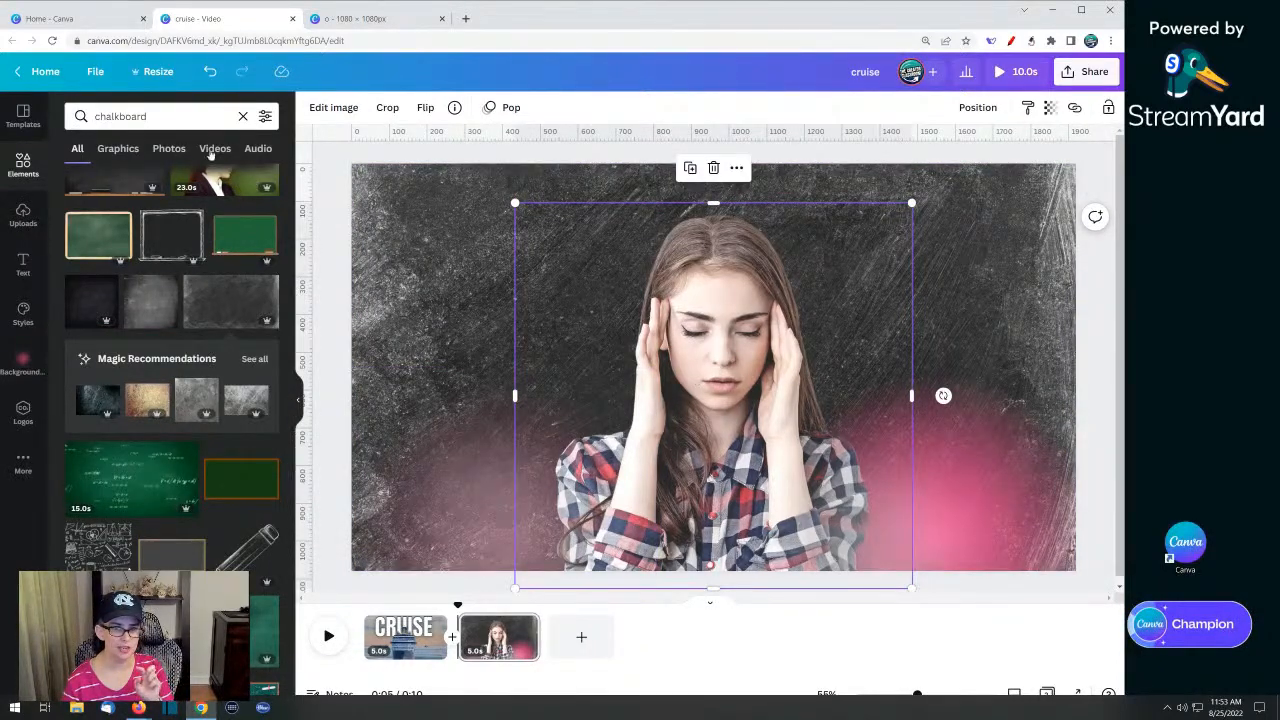
Replace the chalkboard search with an element search for "person"
click(168, 115)
click(195, 119)
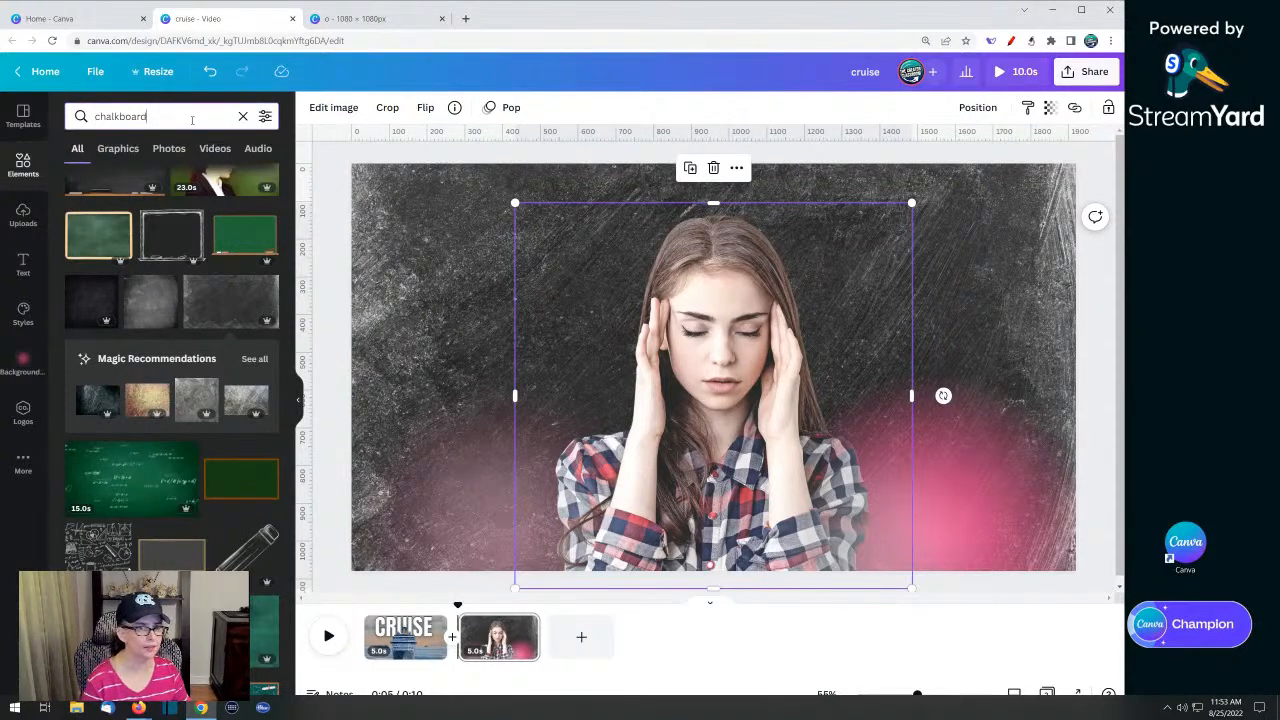
text(heada)
key(BackSpace)
key(BackSpace)
key(BackSpace)
key(BackSpace)
key(BackSpace)
key(BackSpace)
key(BackSpace)
key(BackSpace)
key(BackSpace)
key(BackSpace)
key(BackSpace)
key(BackSpace)
key(BackSpace)
key(BackSpace)
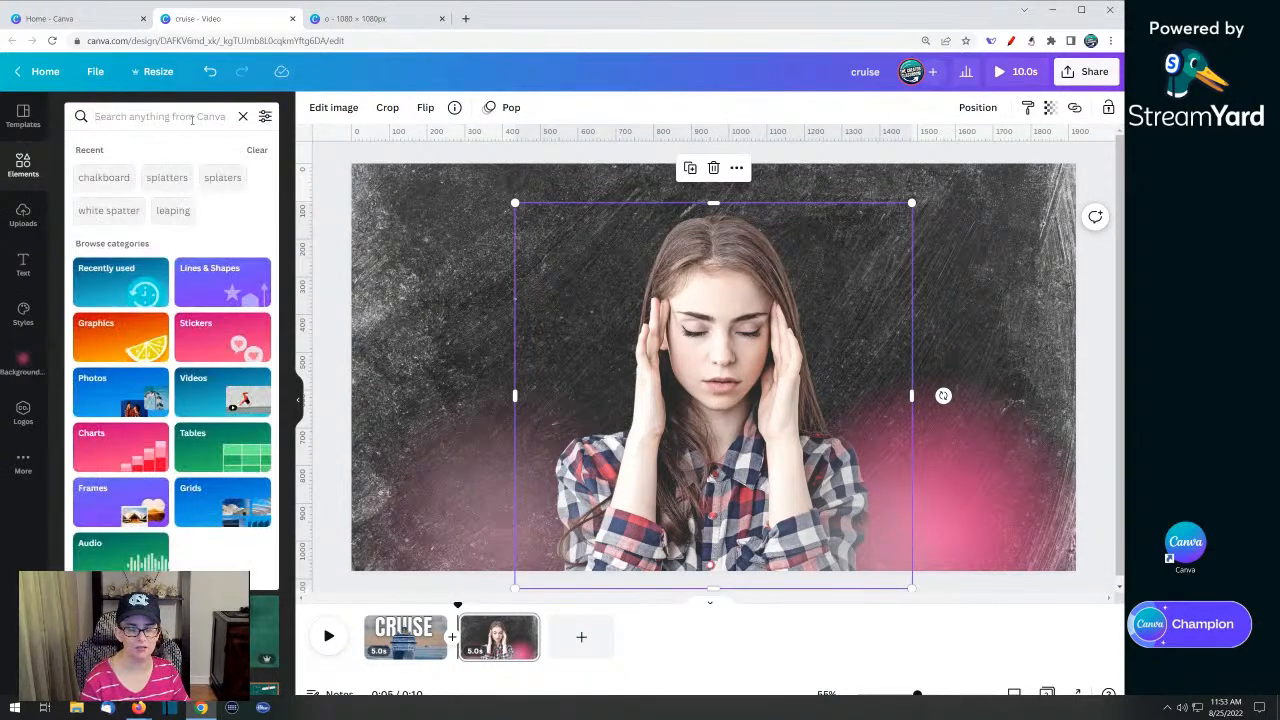
text(peson)
key(Return)
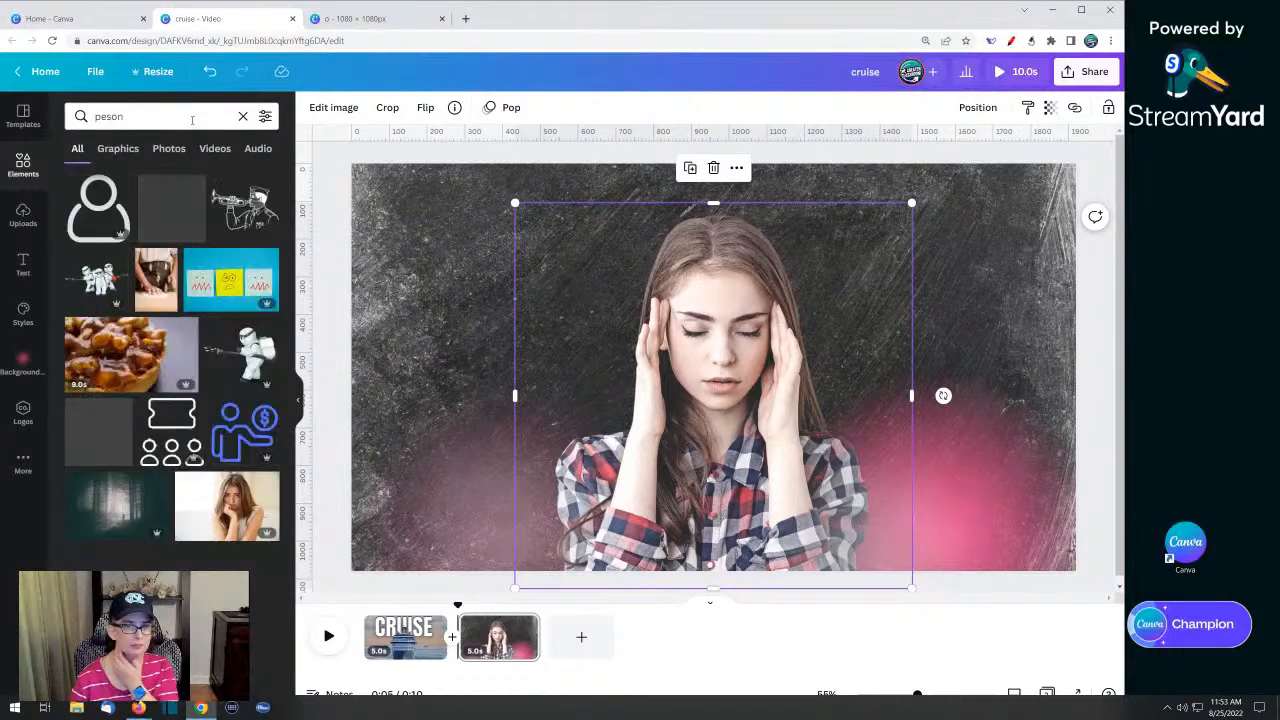
double_click(173, 121)
text(person)
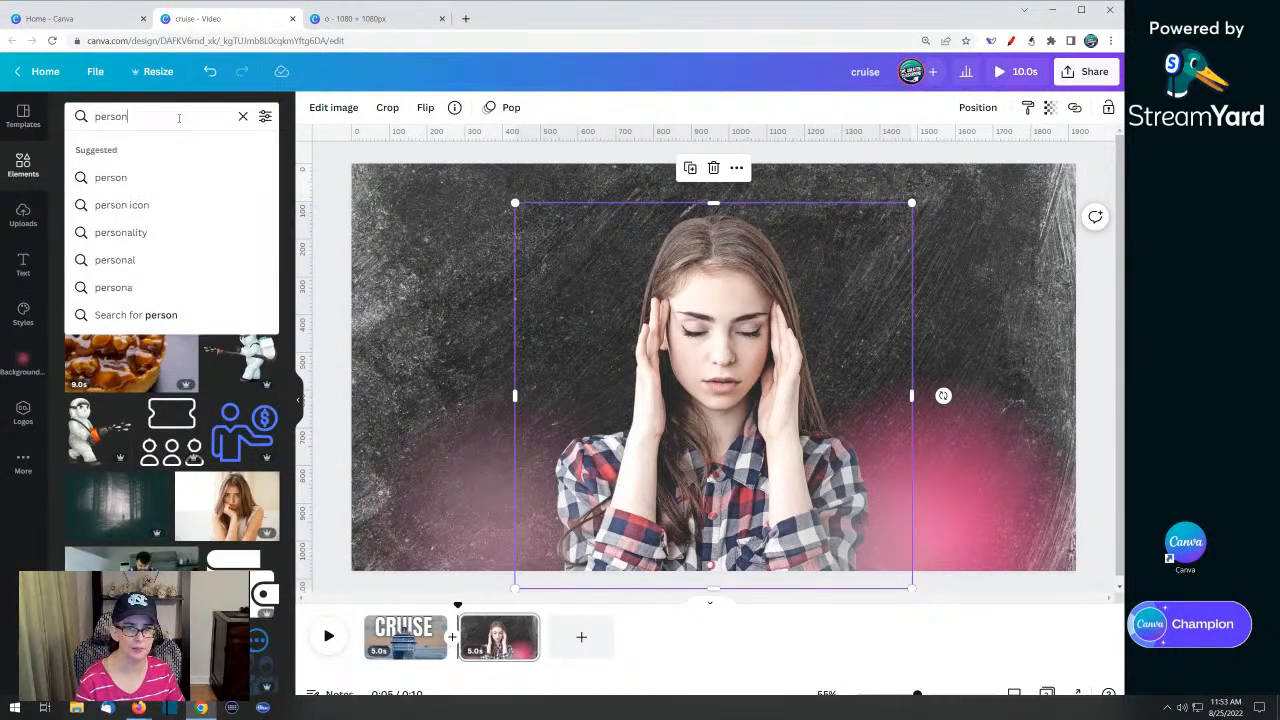
key(Return)
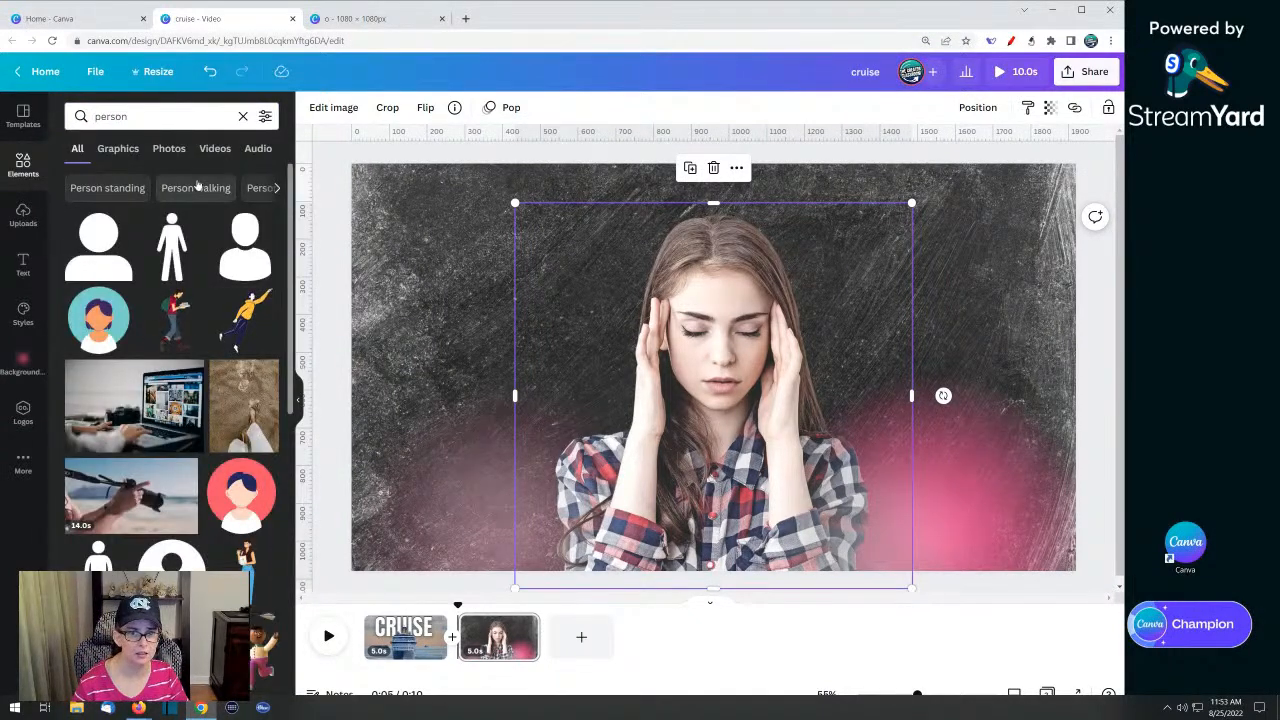
Limit the person results to photos and filter them to cut-outs only
click(169, 148)
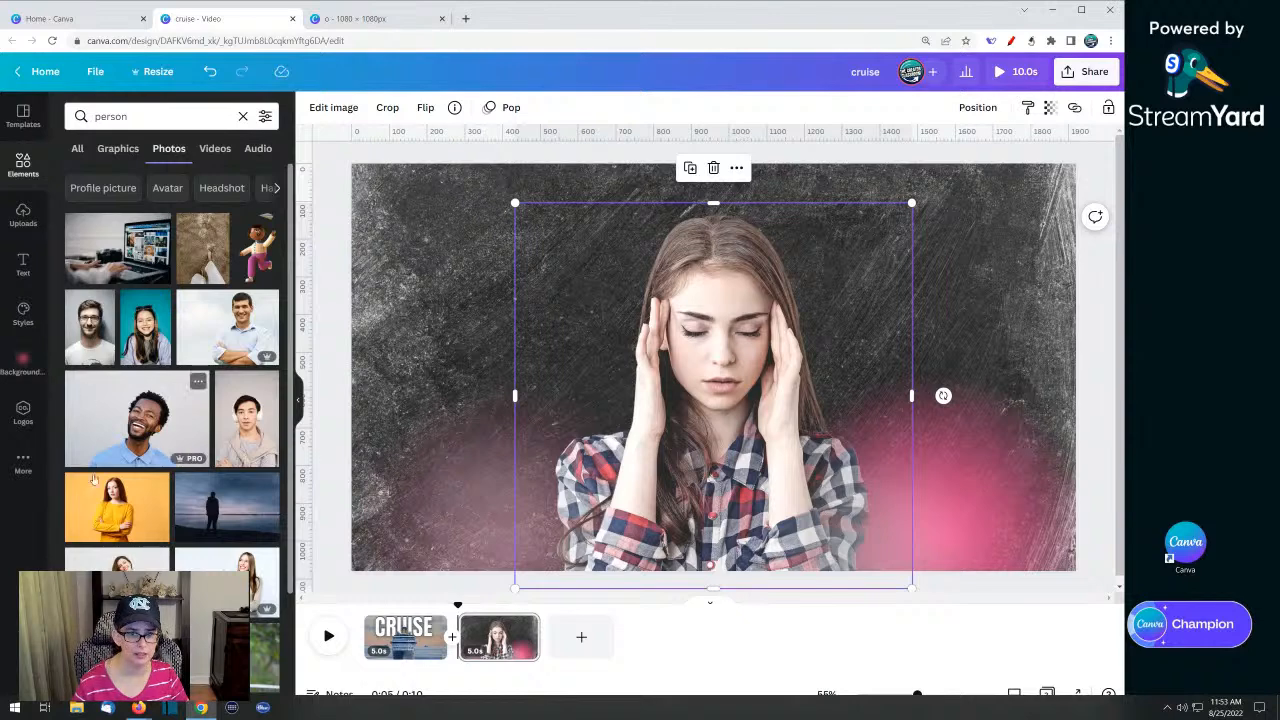
click(266, 117)
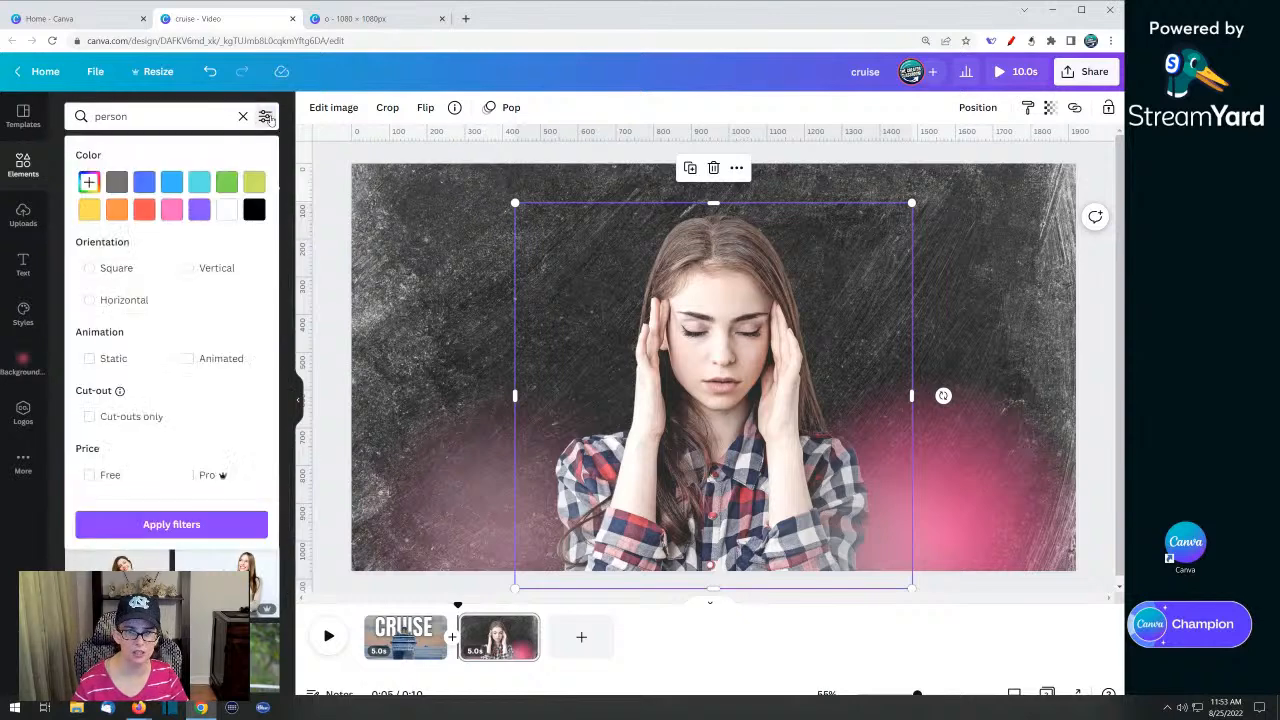
click(129, 425)
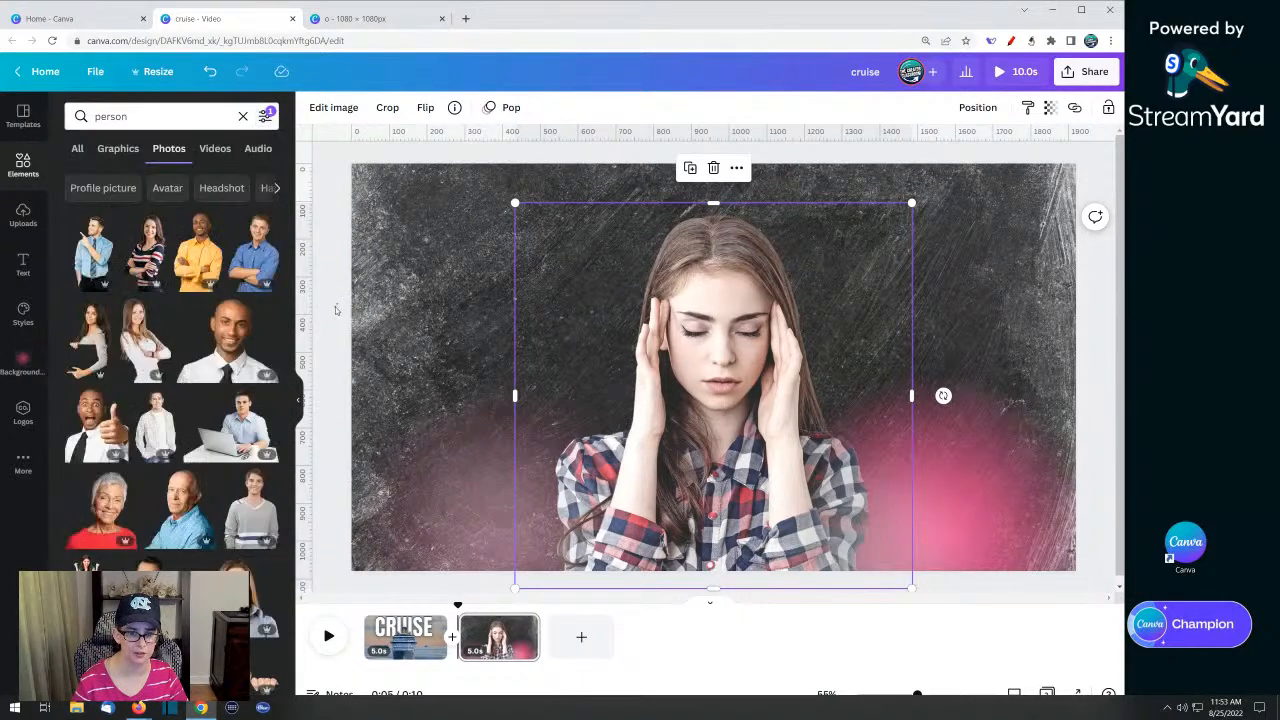
Place the cut-out of the long-haired woman with crossed arms into the grey glow over the chalkboard's lower-left area
click(336, 310)
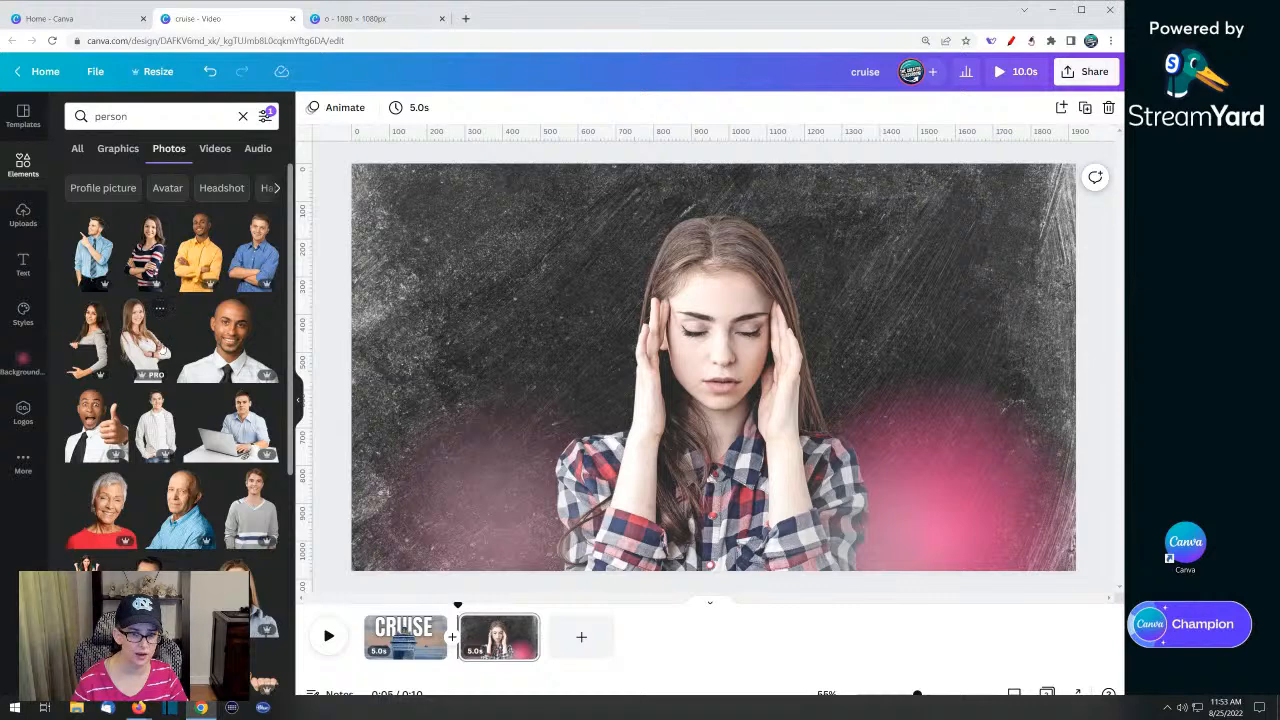
drag(136, 340, 383, 383)
drag(455, 410, 505, 476)
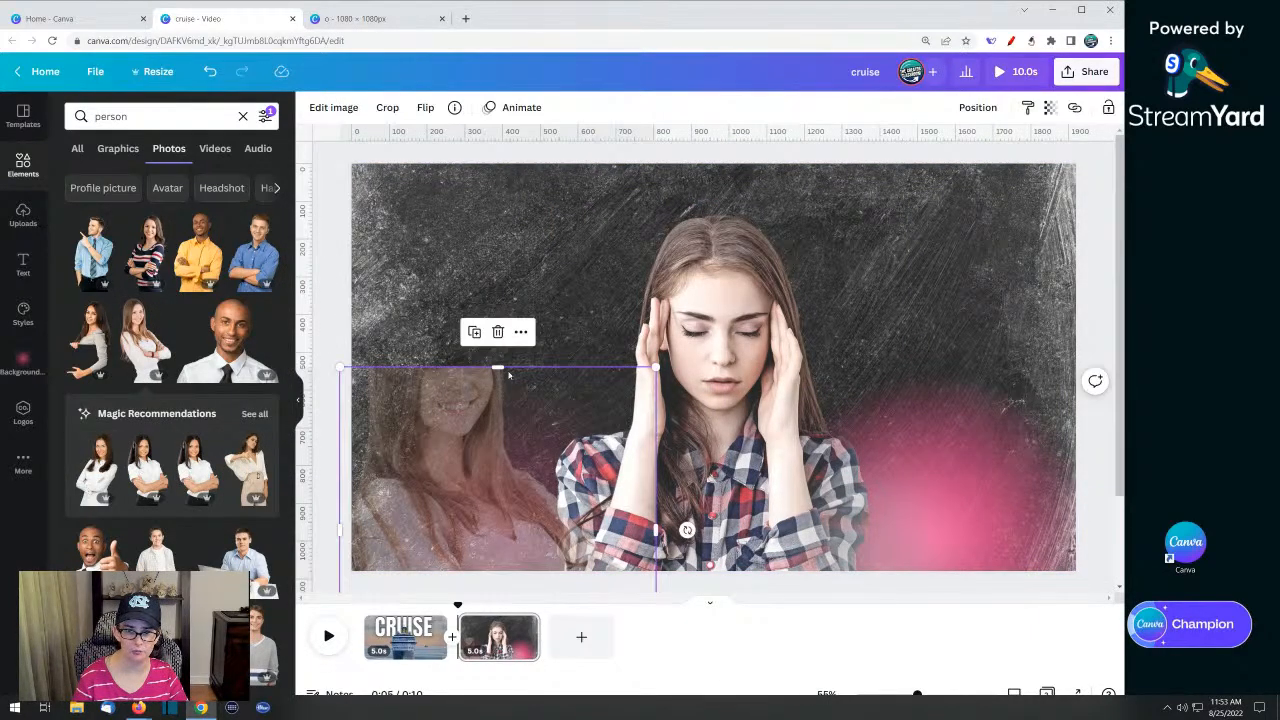
Move the long-haired woman's translucent cutout up until her whole face shows on the chalkboard's left side
drag(508, 370, 510, 276)
click(341, 227)
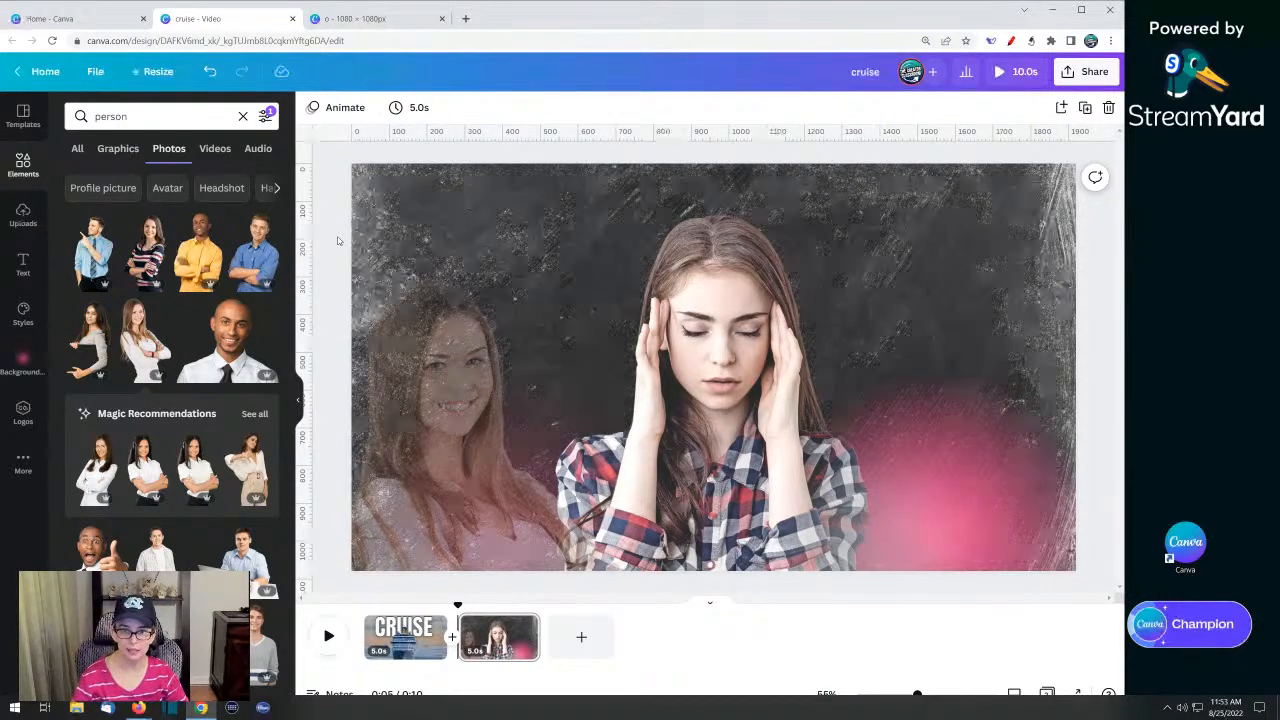
click(438, 429)
drag(431, 417, 446, 437)
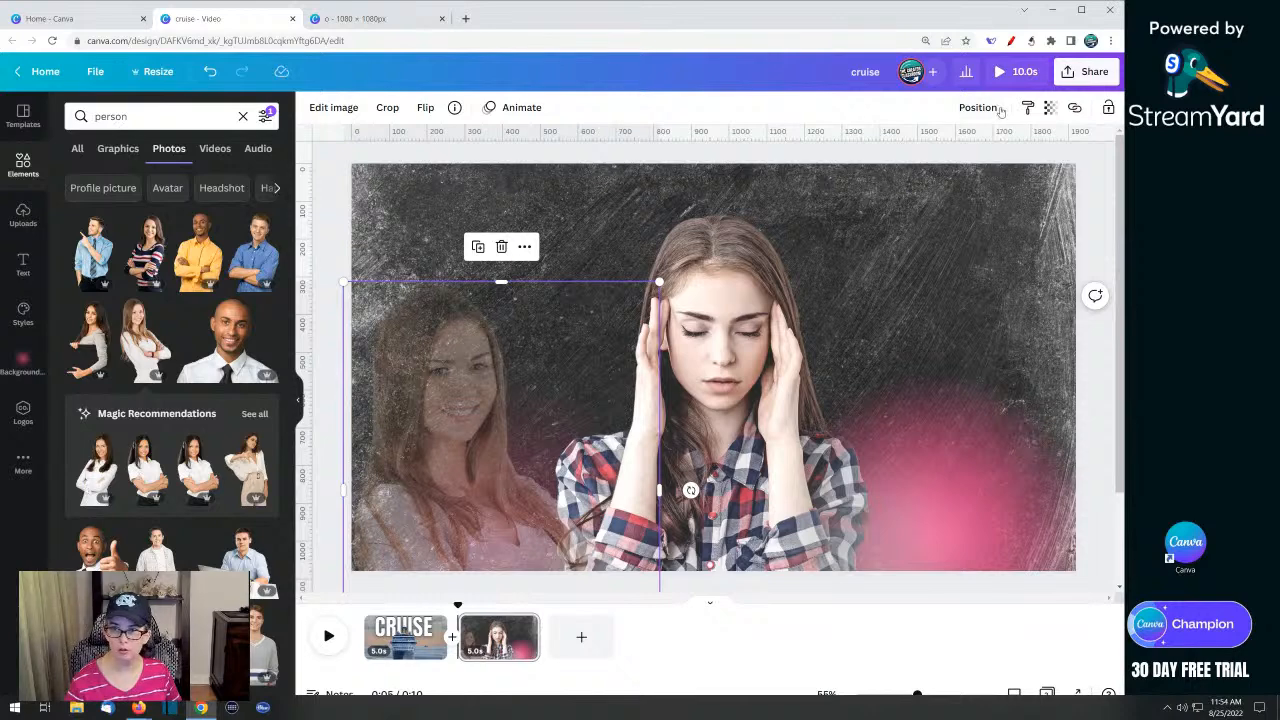
click(1052, 110)
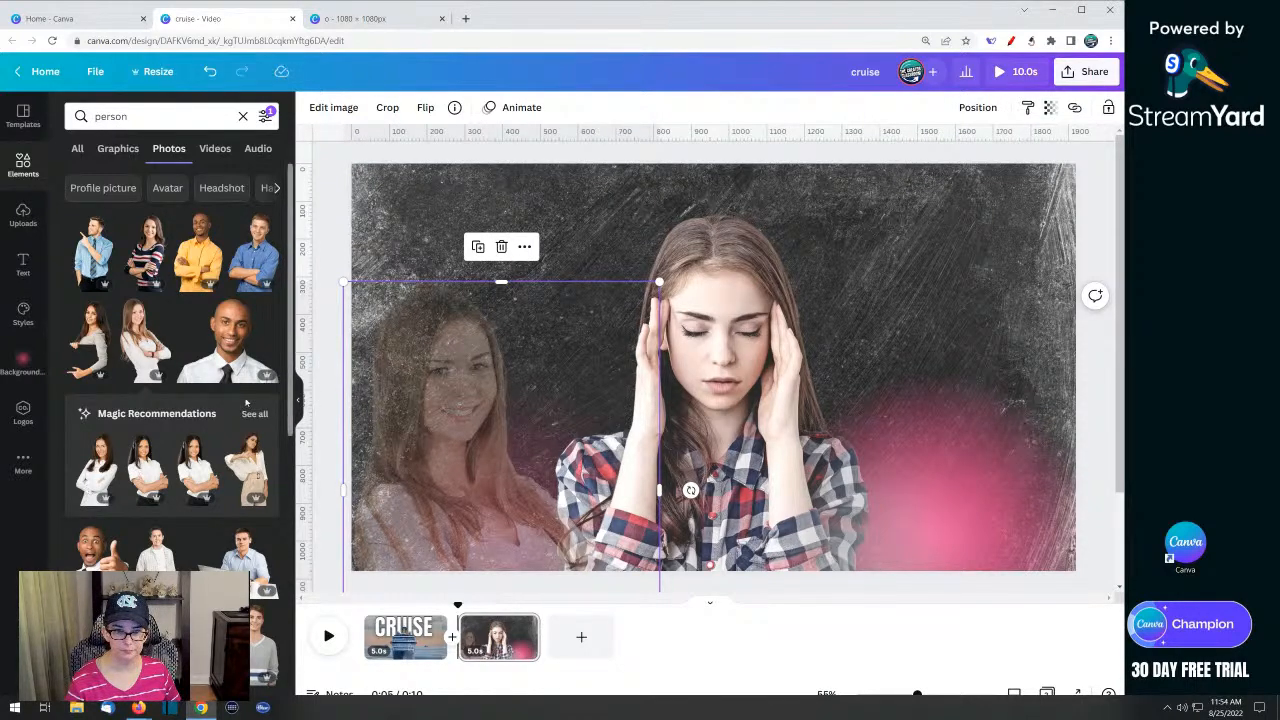
Swap the long-haired woman for the smiling grey-haired woman in red and raise her cutout until her whole head shows
scroll(235, 370, down, 5)
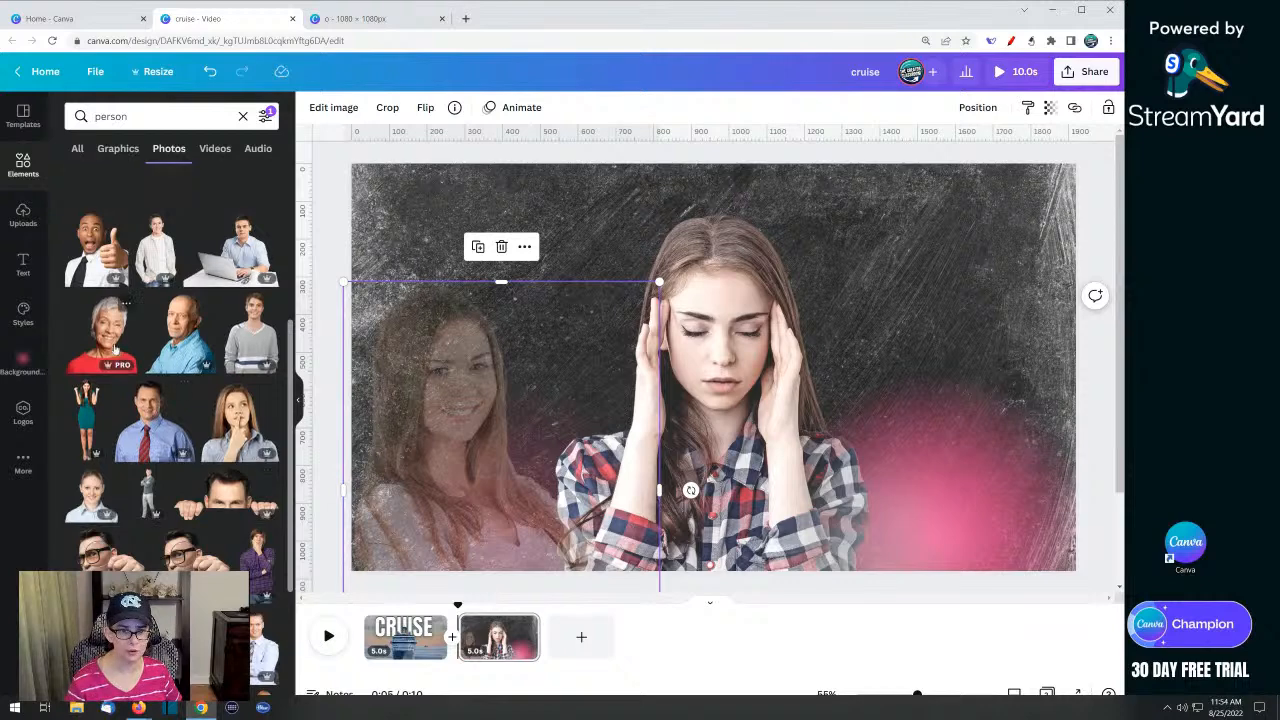
drag(105, 335, 396, 400)
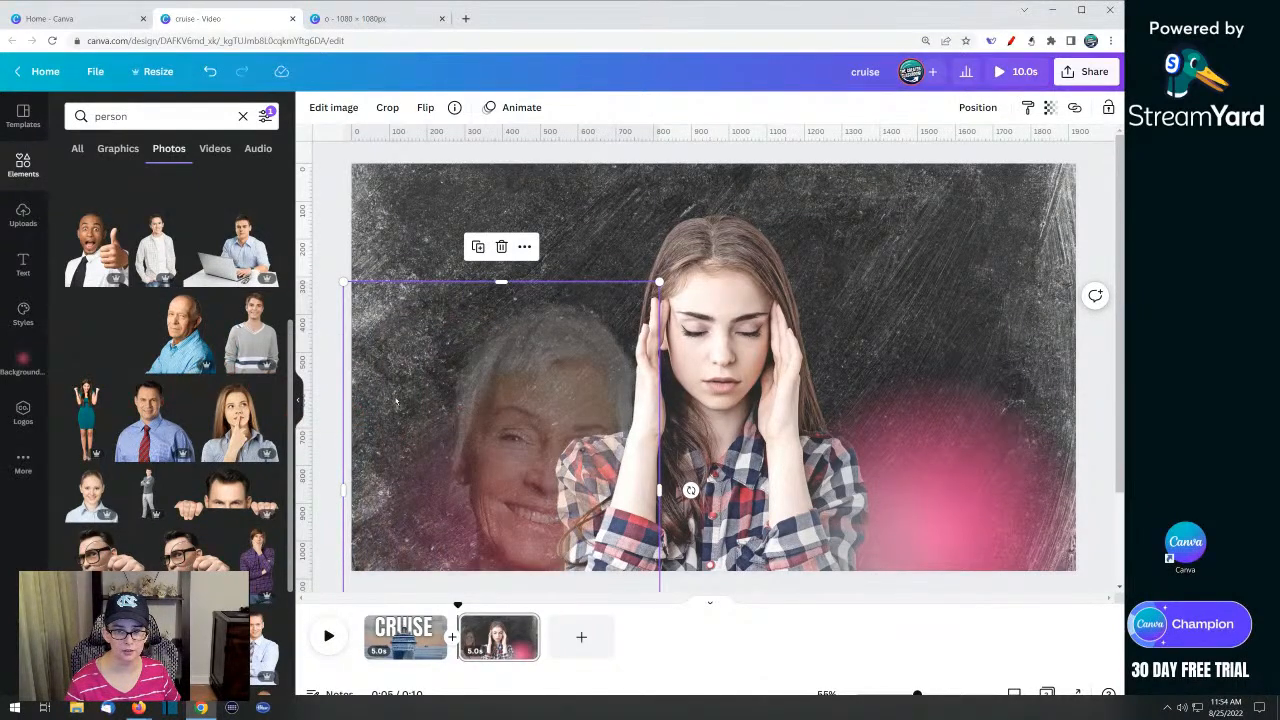
drag(508, 400, 497, 274)
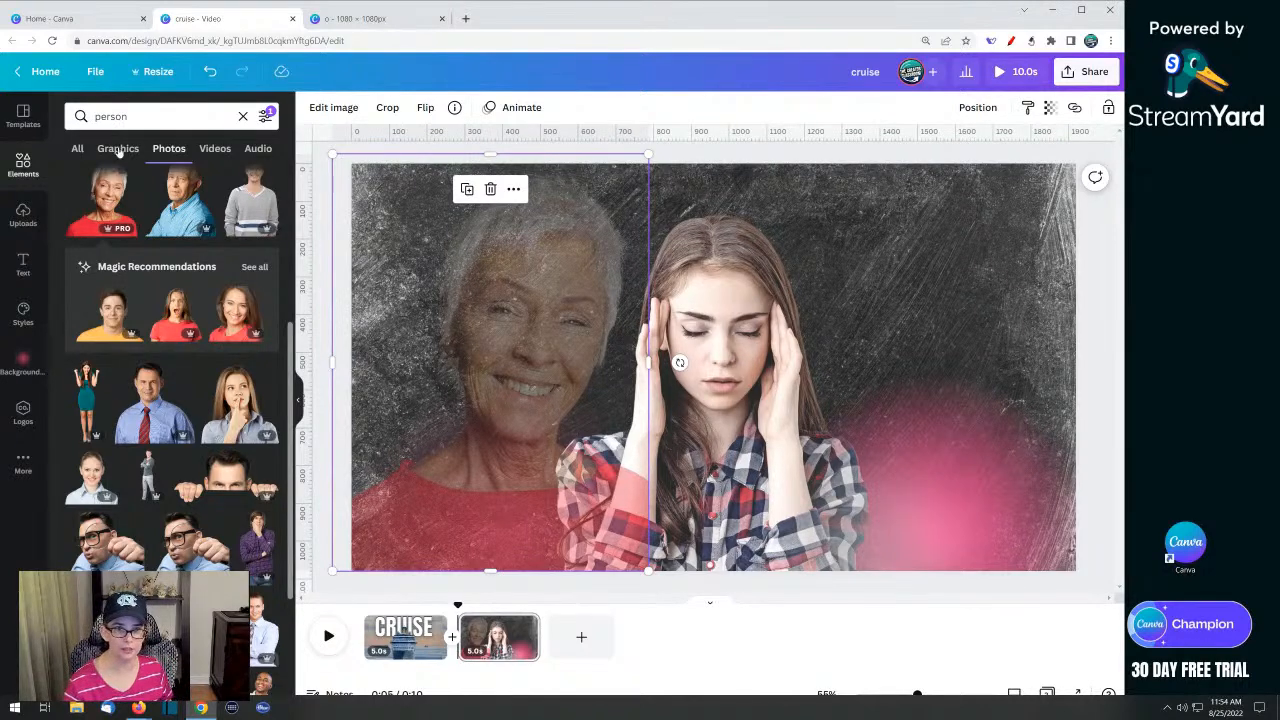
double_click(159, 118)
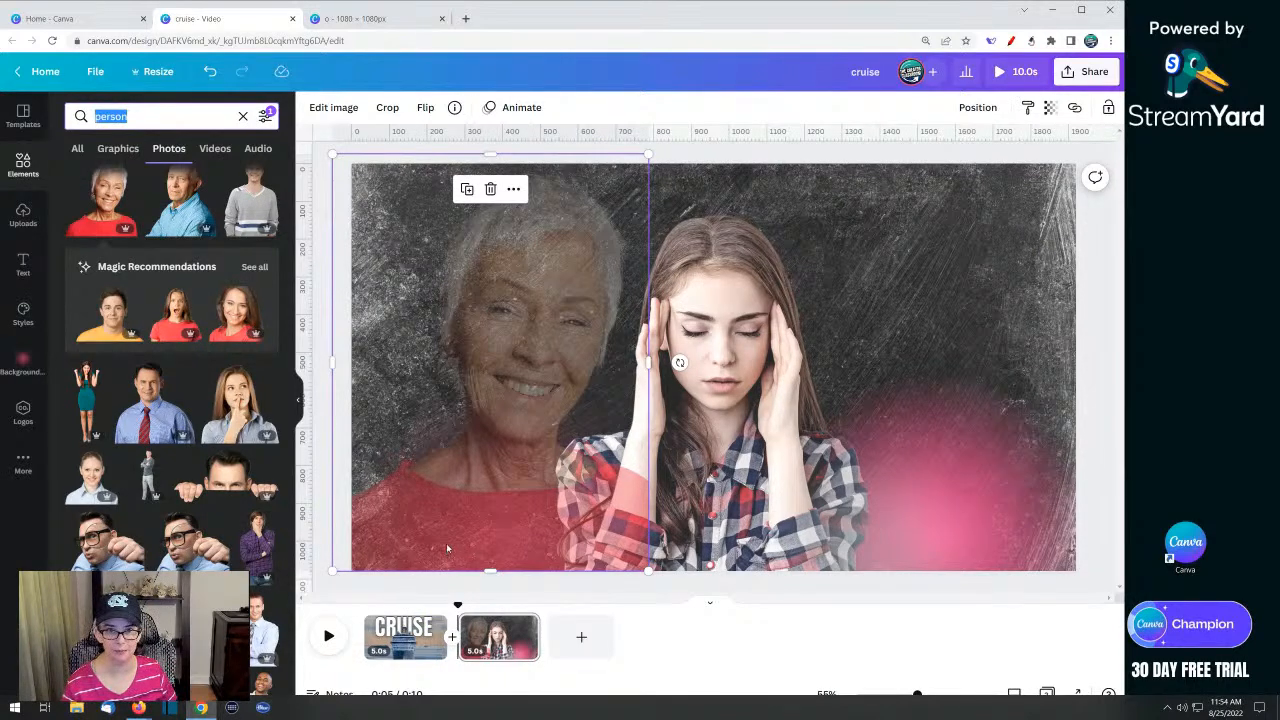
Find the "TCC Live Stream Quote Community Posts" design among the recent designs on the Canva home page and open it
click(57, 19)
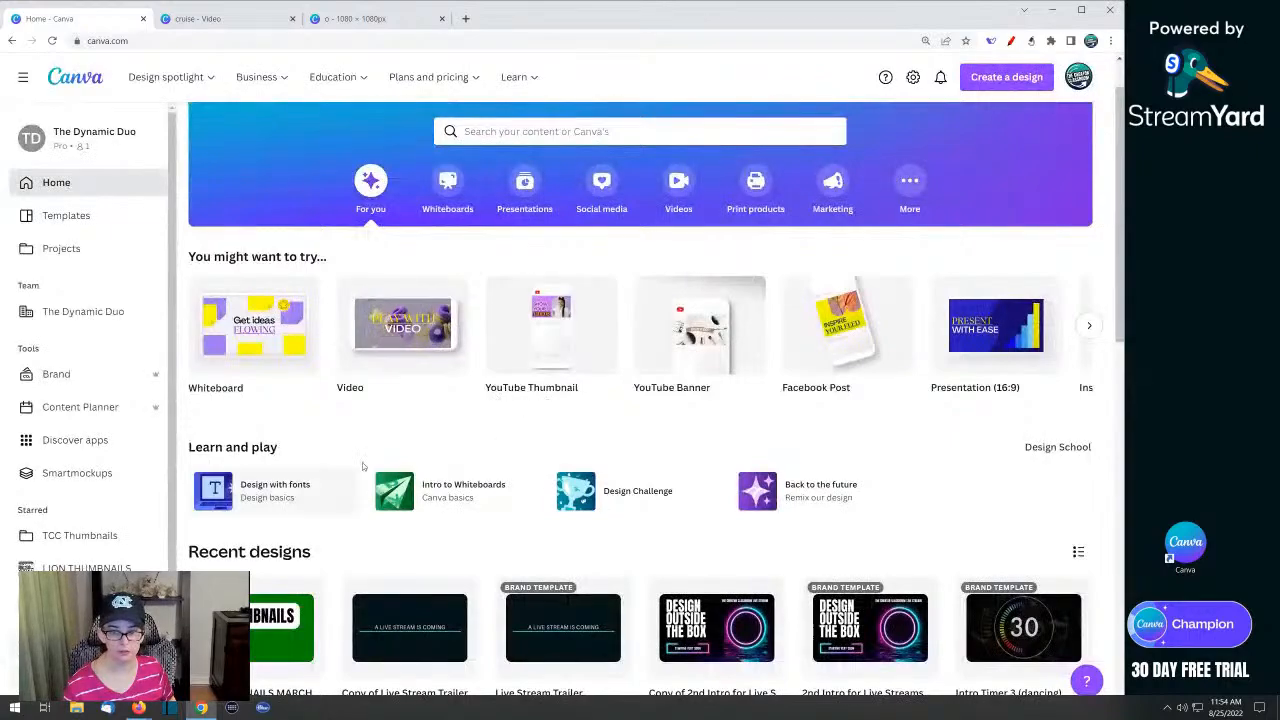
scroll(362, 462, down, 5)
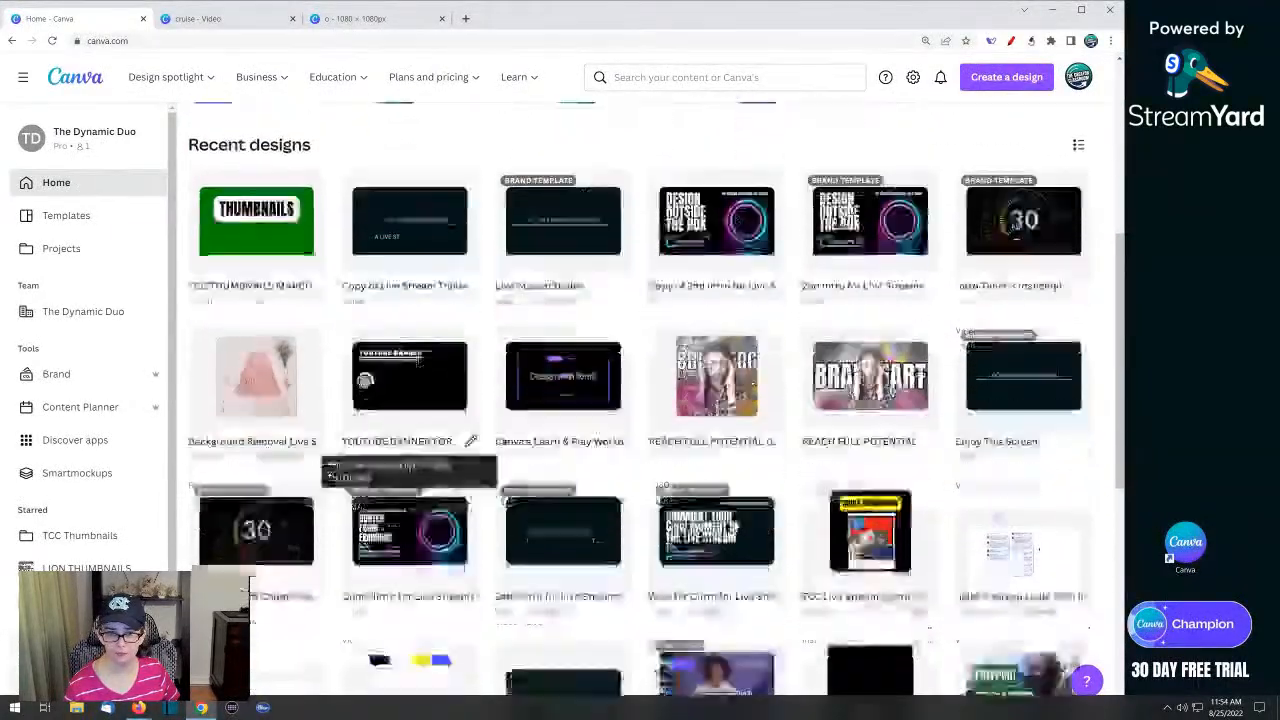
scroll(472, 443, down, 1)
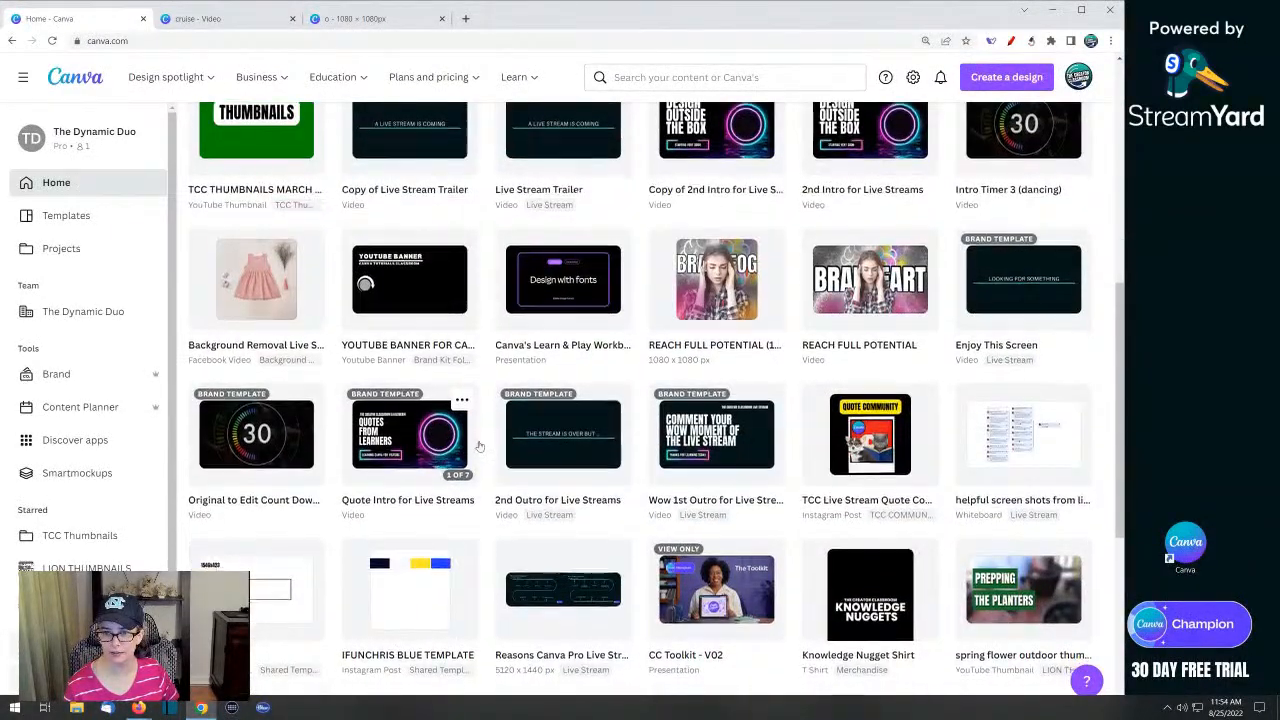
scroll(479, 446, down, 1)
scroll(600, 420, up, 3)
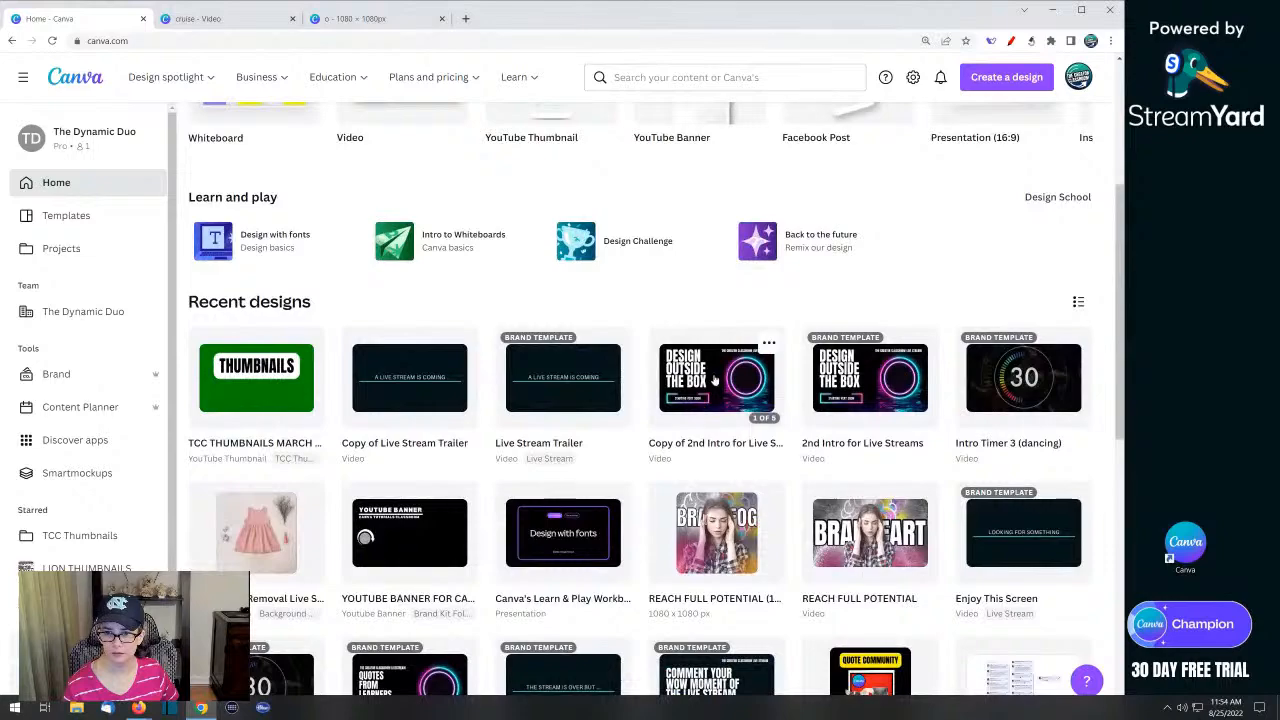
scroll(705, 396, down, 1)
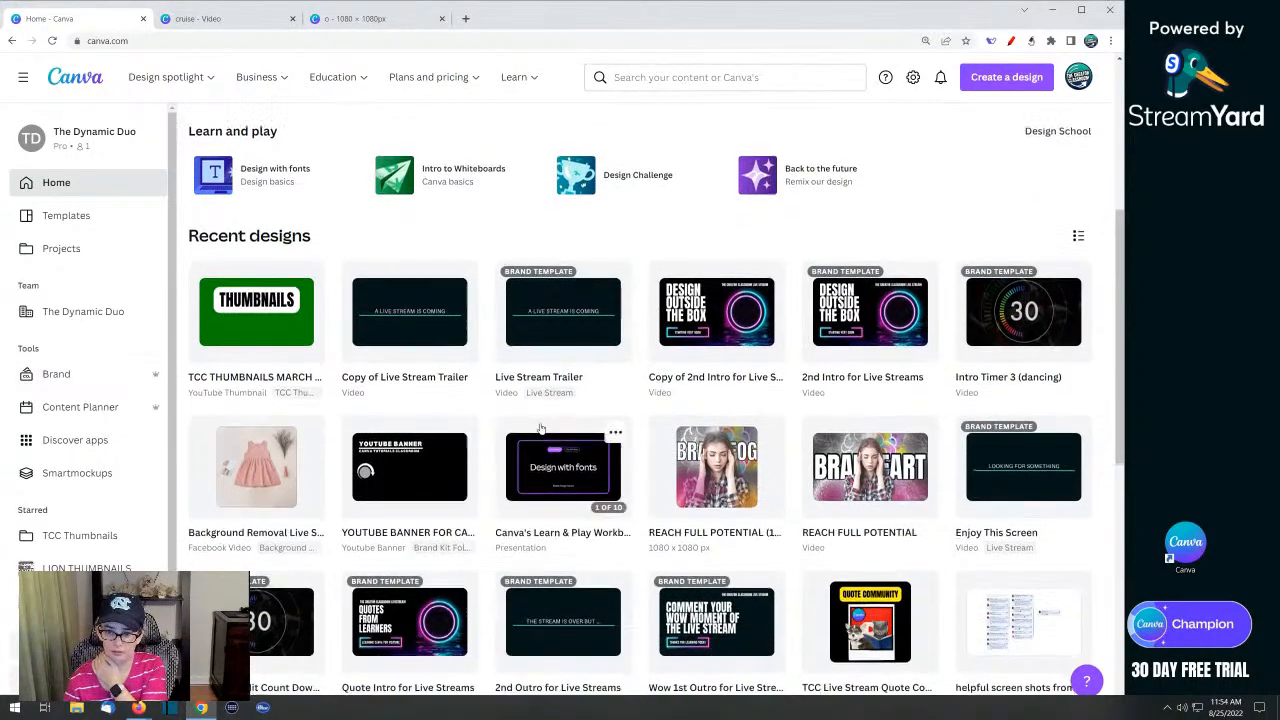
scroll(823, 520, down, 2)
scroll(823, 520, down, 1)
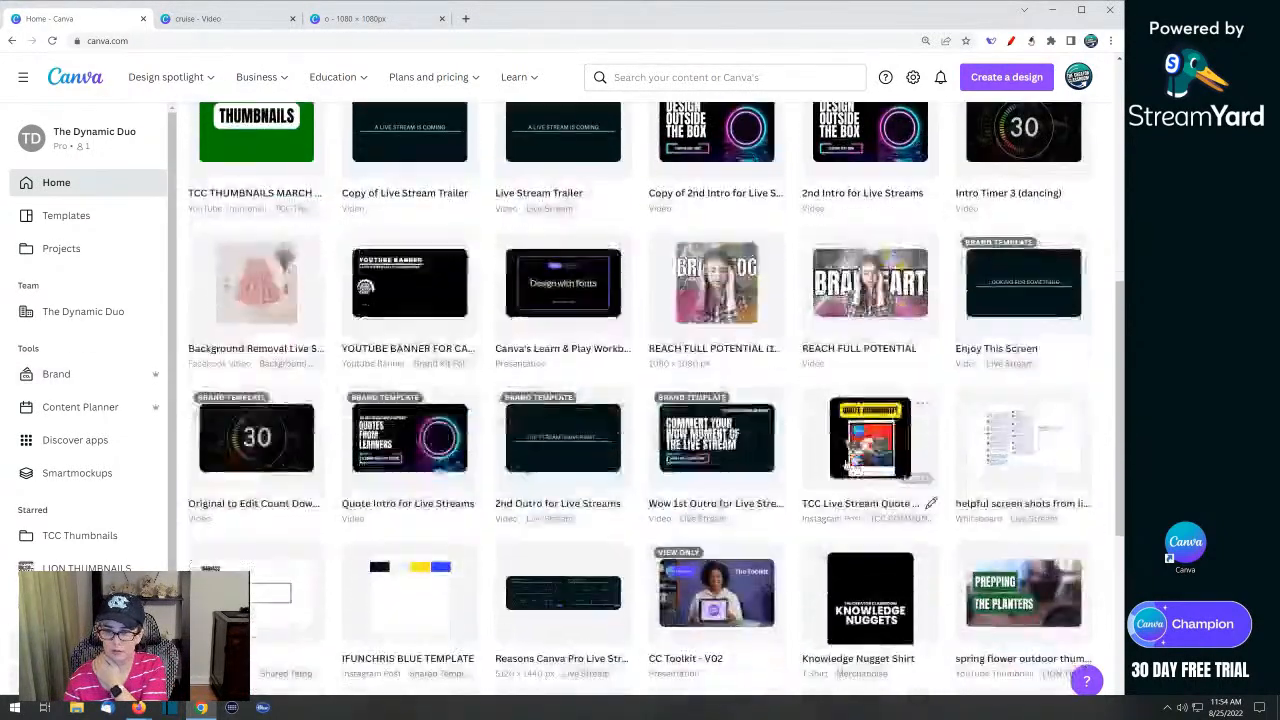
click(860, 445)
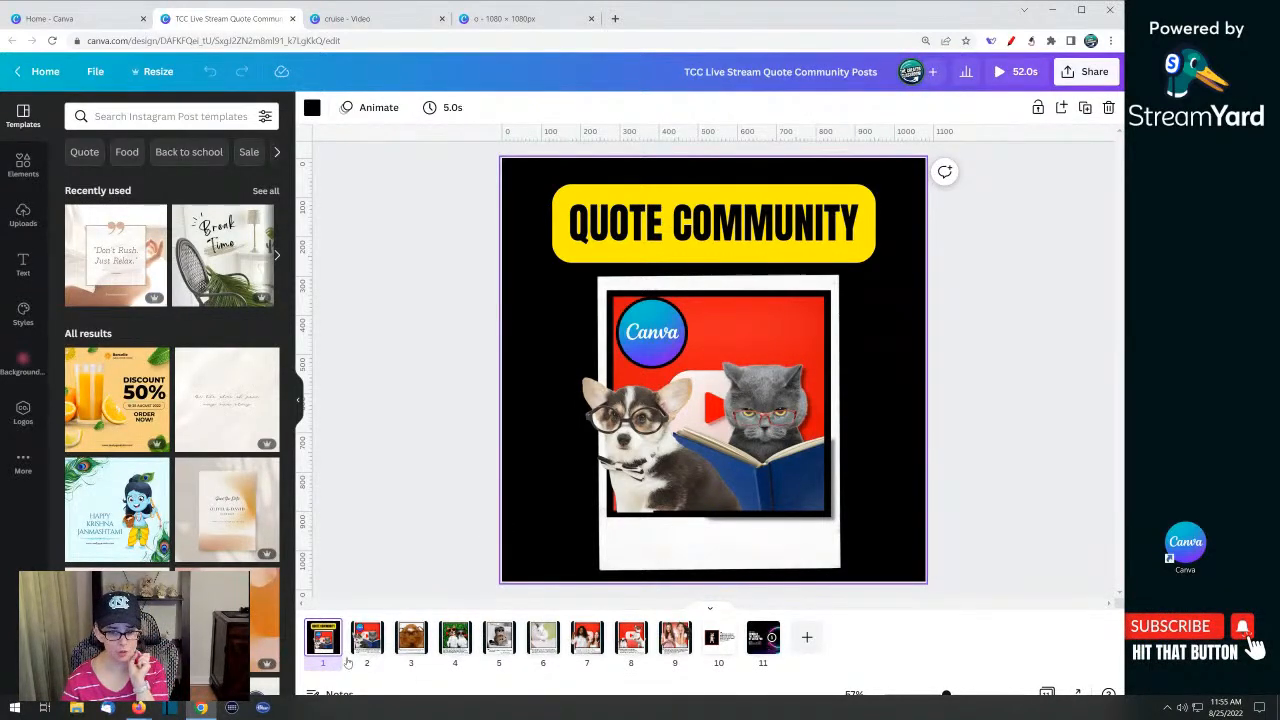
Look through pages 2, 4 and 5 of the quote posts, examining their animal photos and quotes
click(381, 650)
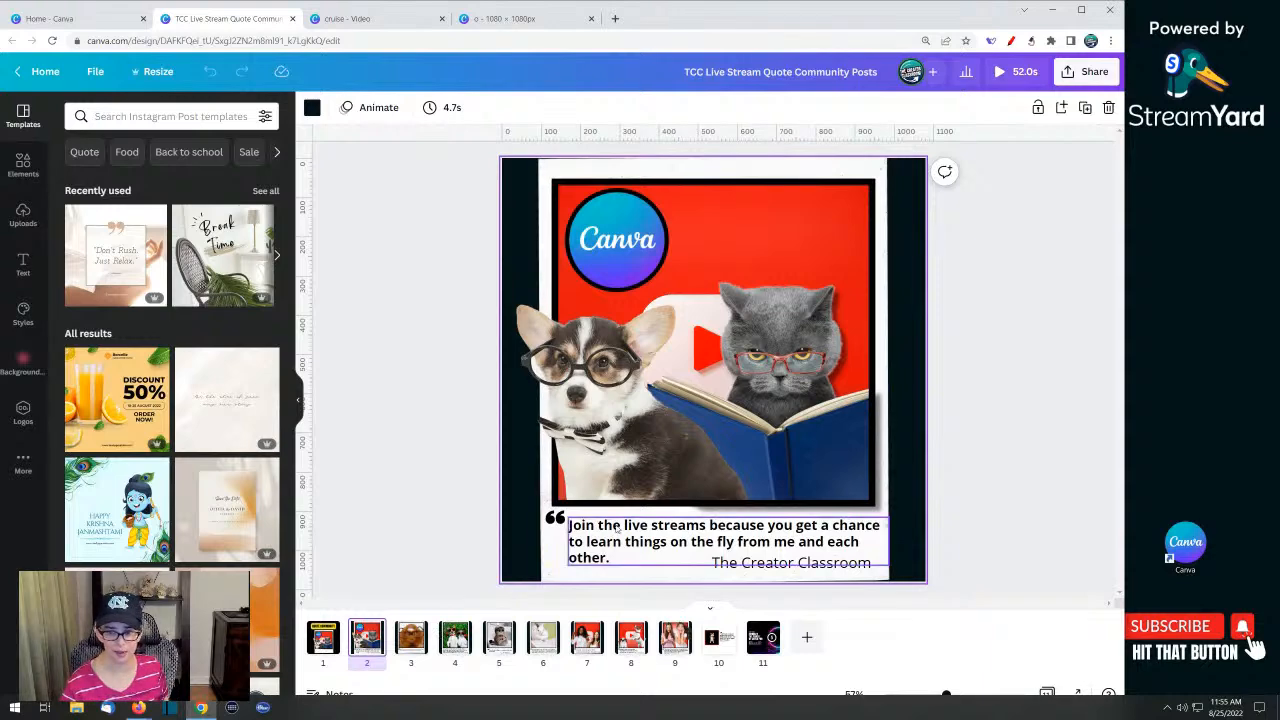
click(466, 646)
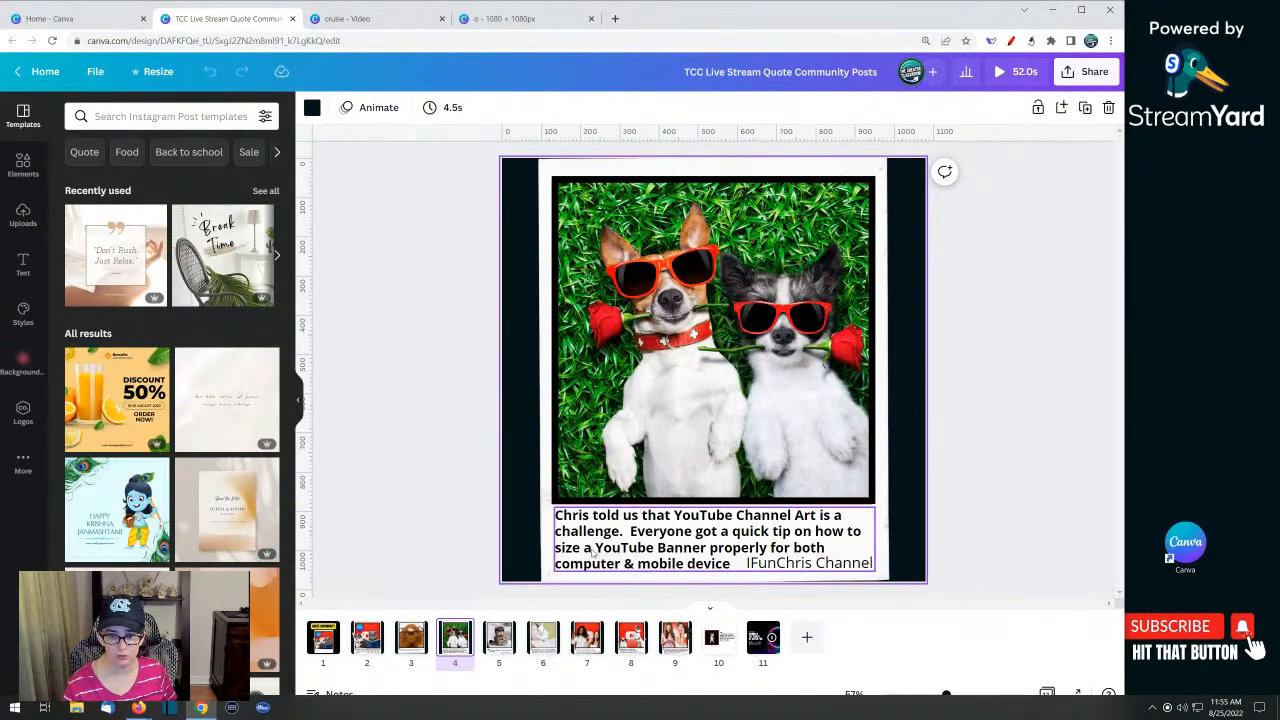
click(499, 638)
click(672, 533)
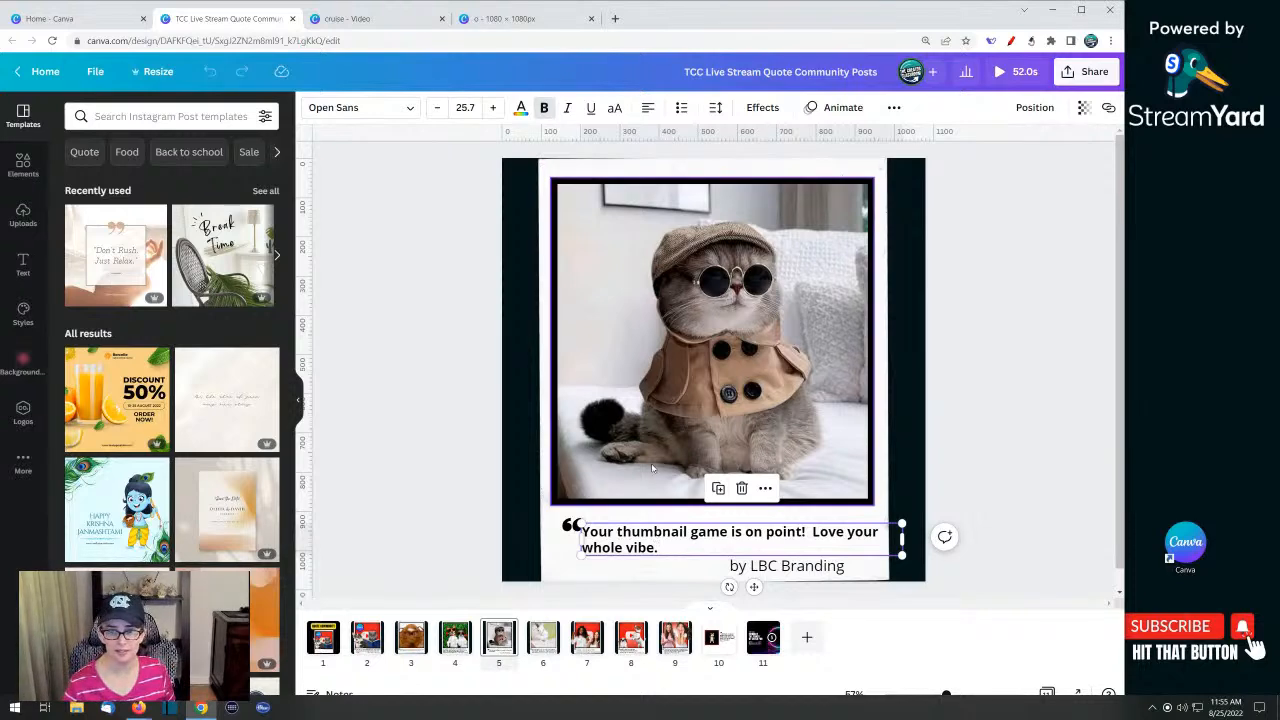
Move the black square border on page 5 off to the right, away from the cat photo
click(675, 378)
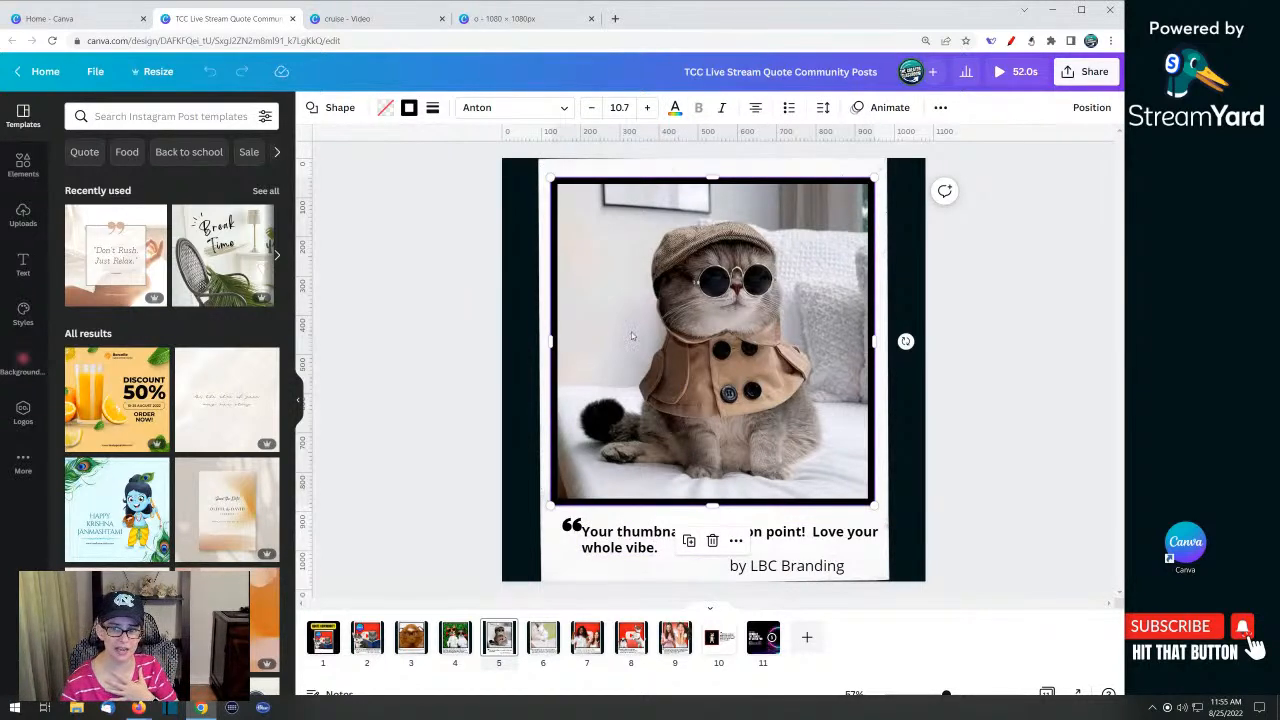
right_click(631, 335)
click(637, 291)
drag(637, 291, 961, 267)
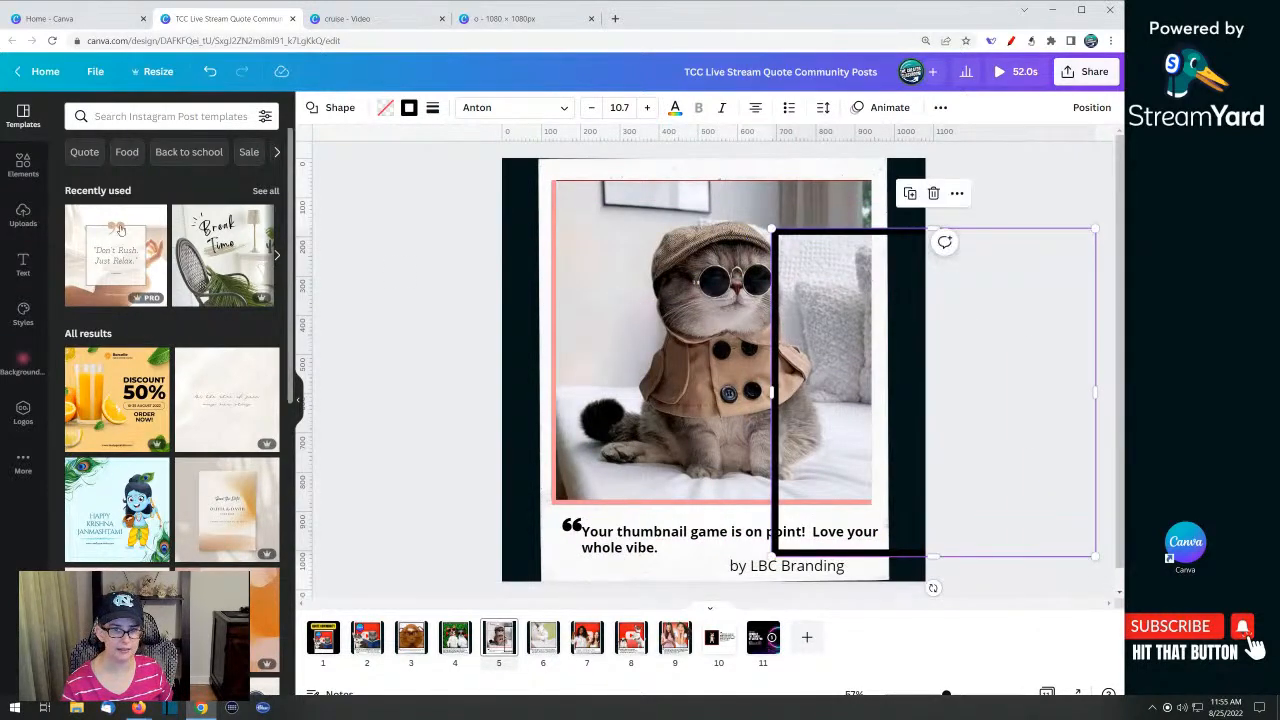
Search the elements for "cat with glasses"
click(26, 163)
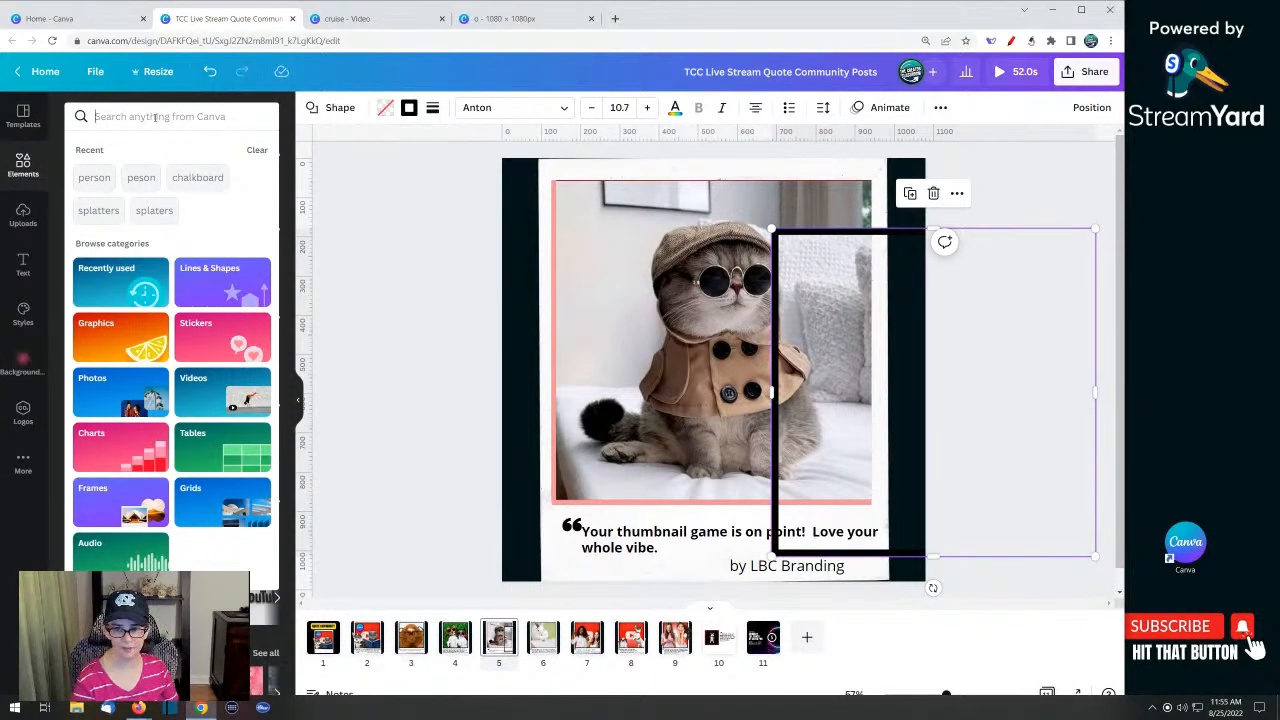
click(155, 117)
text(cat with glasses)
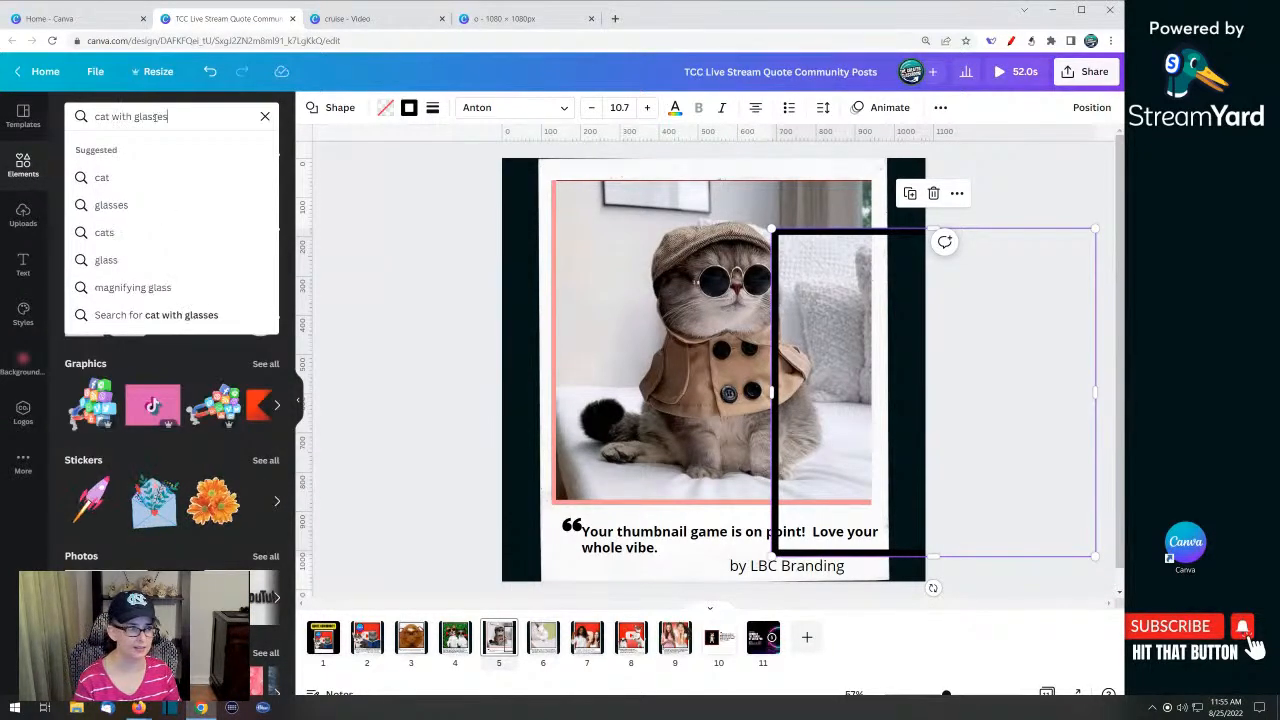
key(Return)
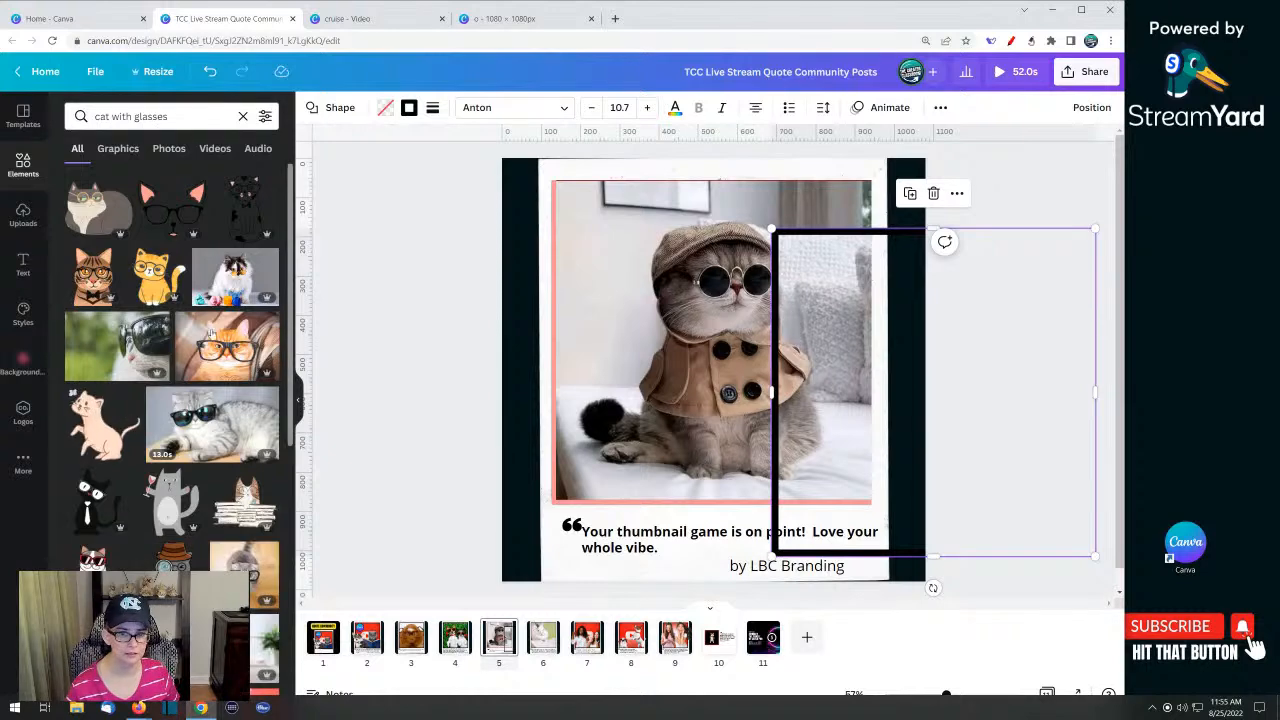
Try the orange cat in black glasses as page 5's framed photo, and undo the replacement
drag(221, 347, 573, 337)
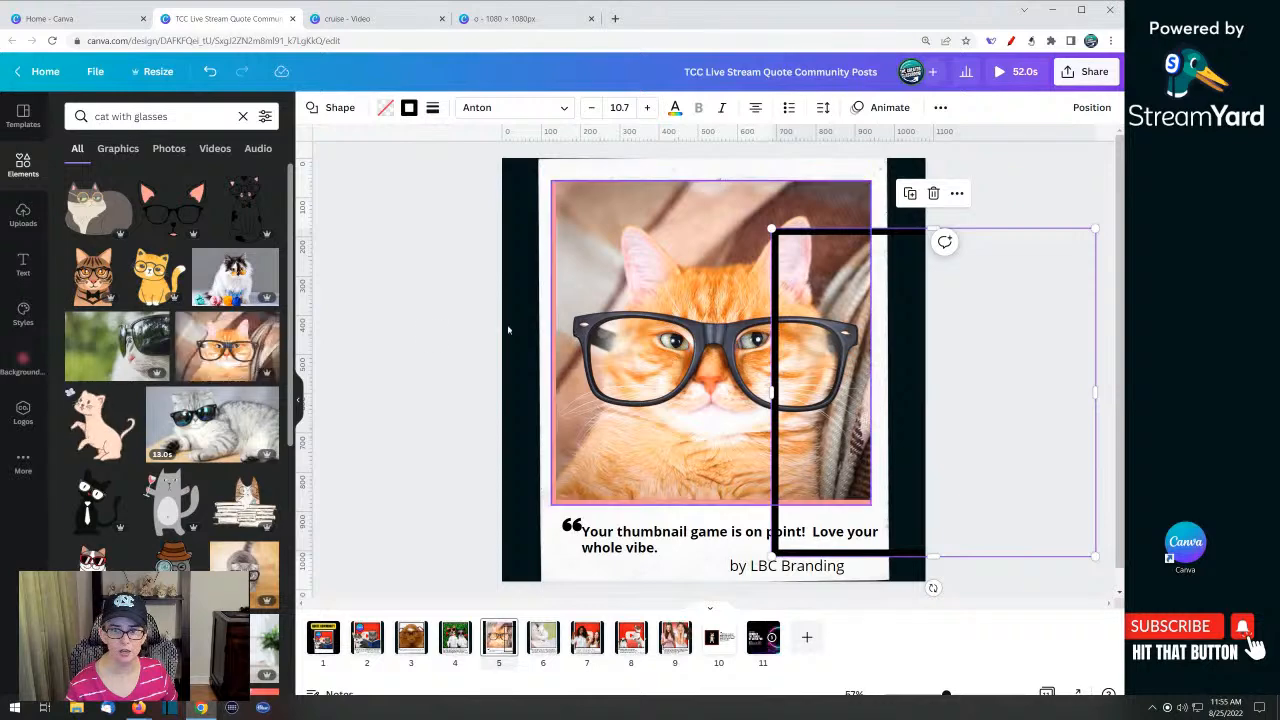
click(433, 333)
click(638, 326)
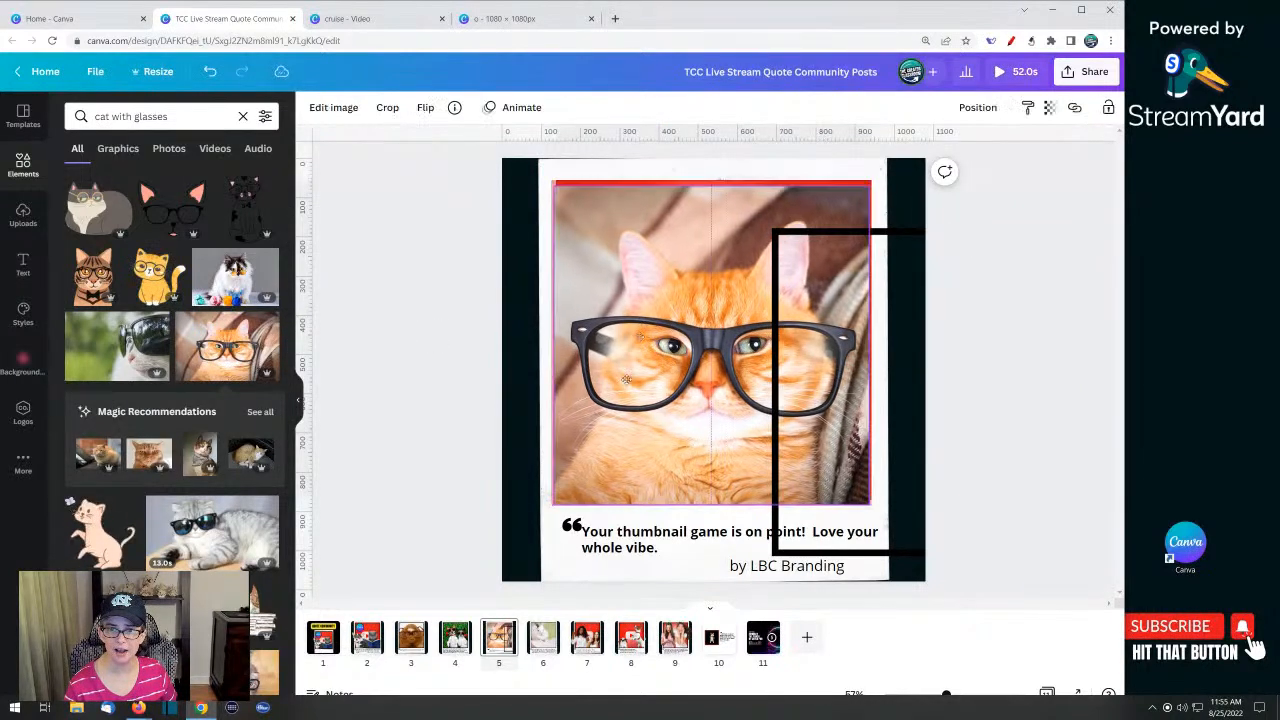
mouse_move(638, 326)
mouse_down()
mouse_move(623, 474)
mouse_move(645, 312)
mouse_up()
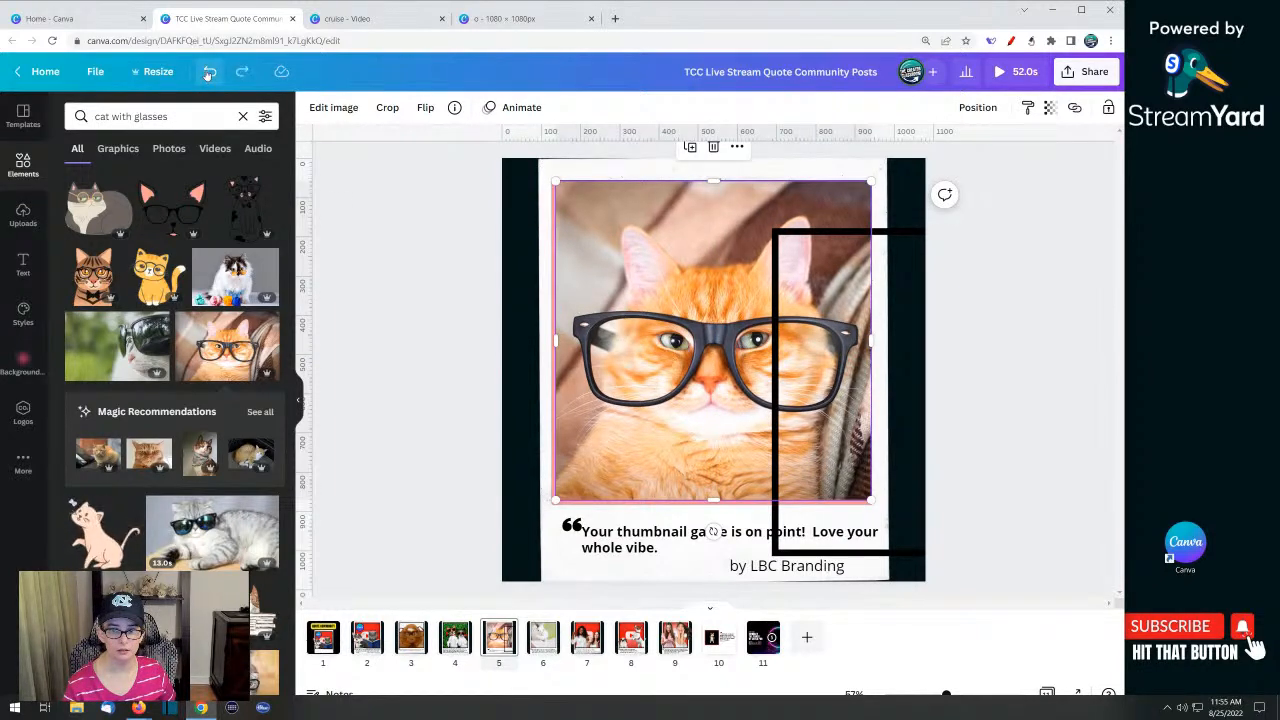
click(210, 74)
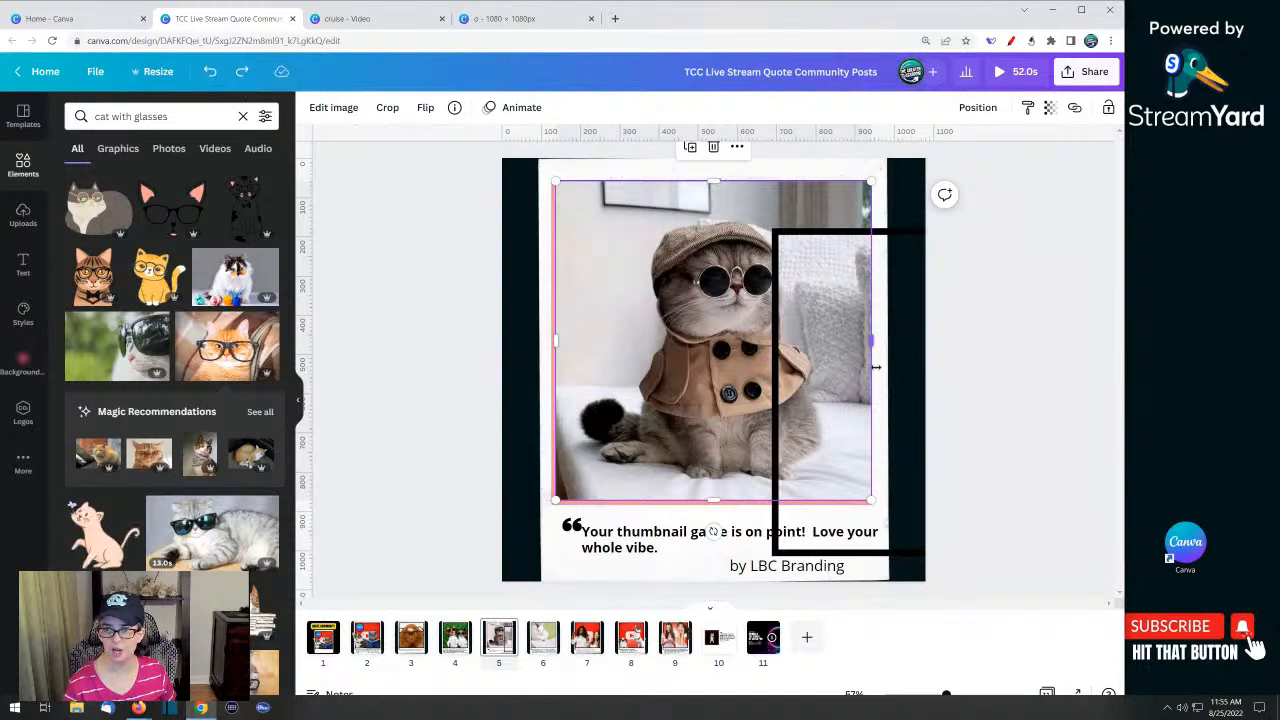
Move the black square border back around the cat photo on page 5, centred on the page
drag(875, 367, 620, 324)
drag(228, 345, 30, 330)
drag(616, 299, 674, 349)
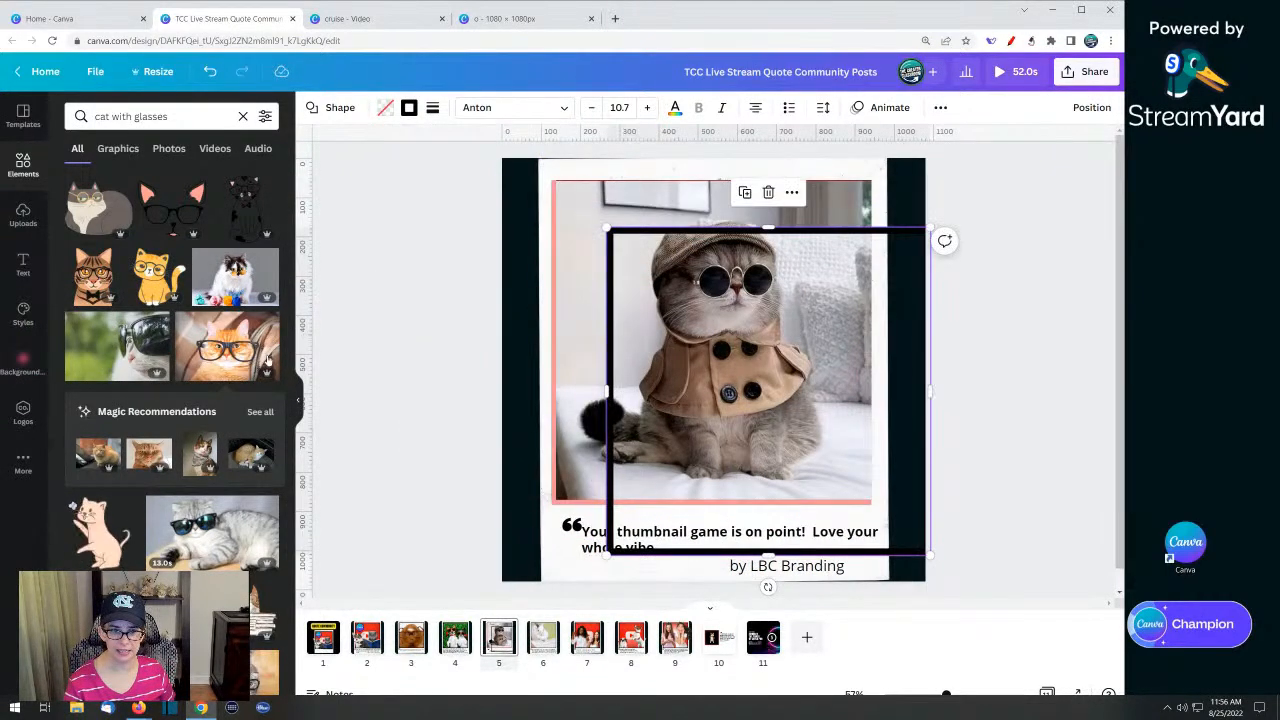
drag(262, 258, 290, 290)
drag(683, 341, 650, 307)
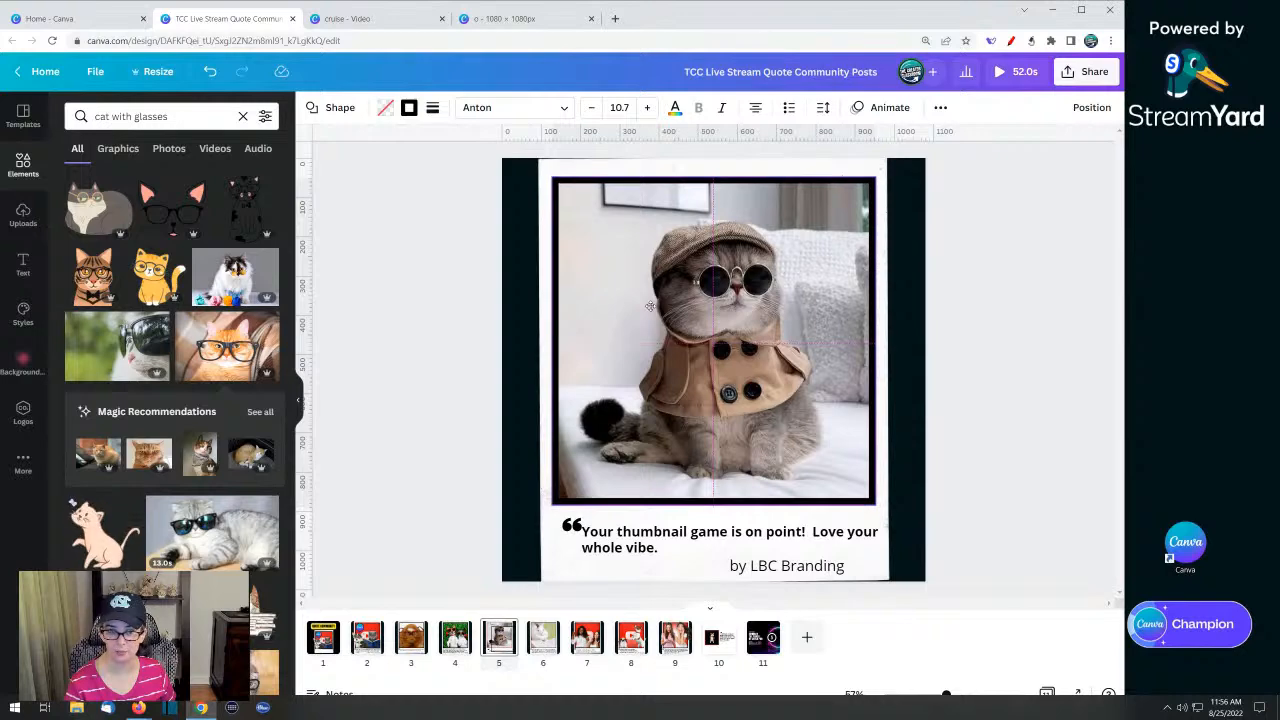
click(649, 308)
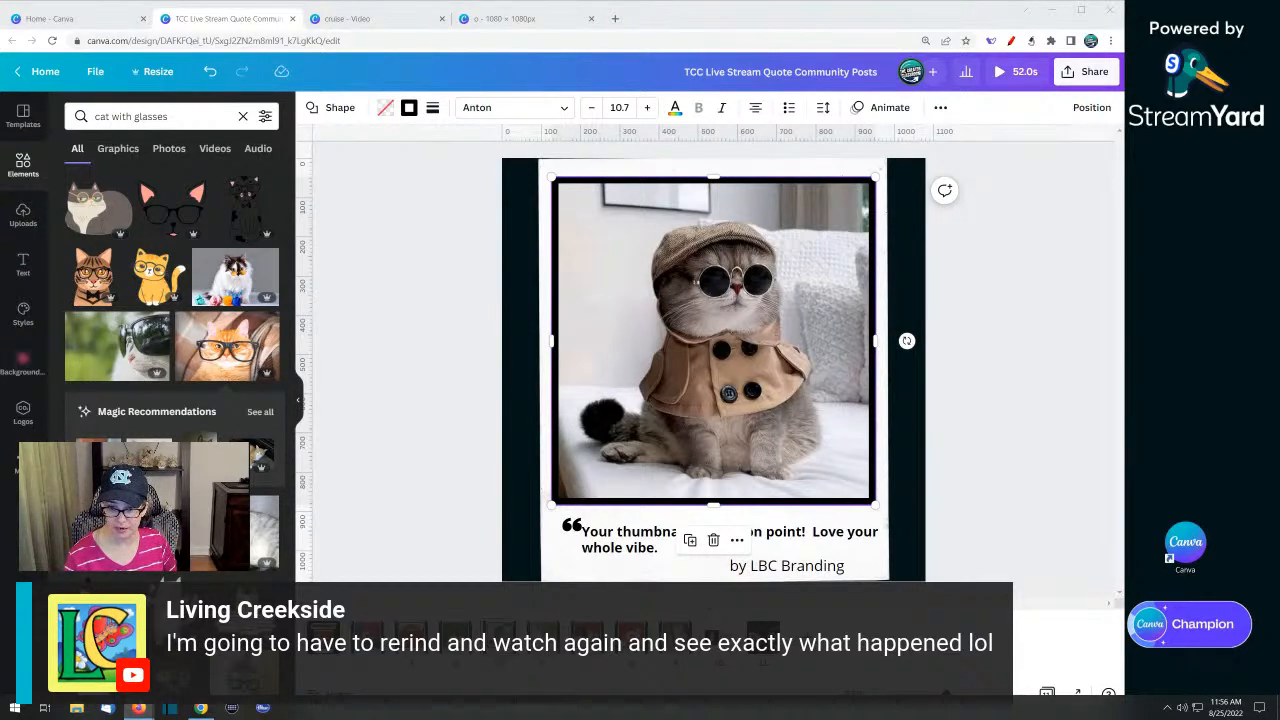
Replace the rabbit photo on page 6 with the photo of the white cat in sunglasses
click(712, 632)
click(715, 431)
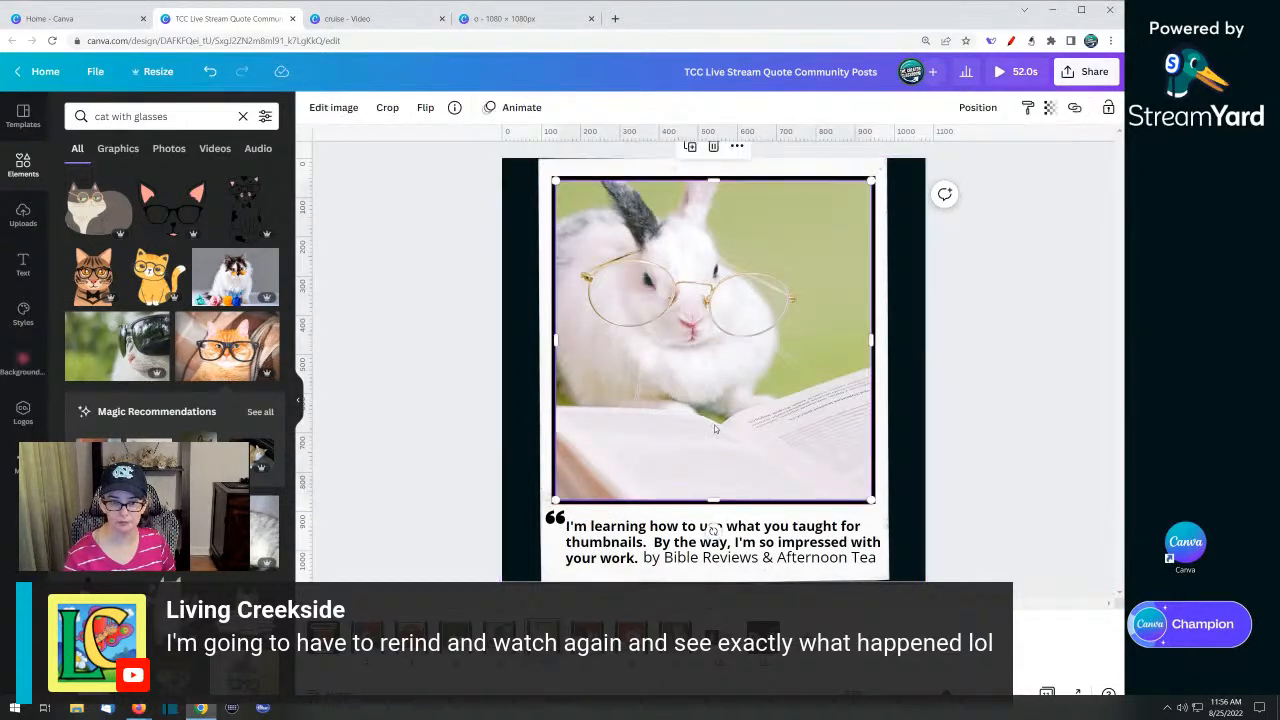
mouse_move(648, 308)
mouse_down()
mouse_move(730, 322)
mouse_move(648, 301)
mouse_up()
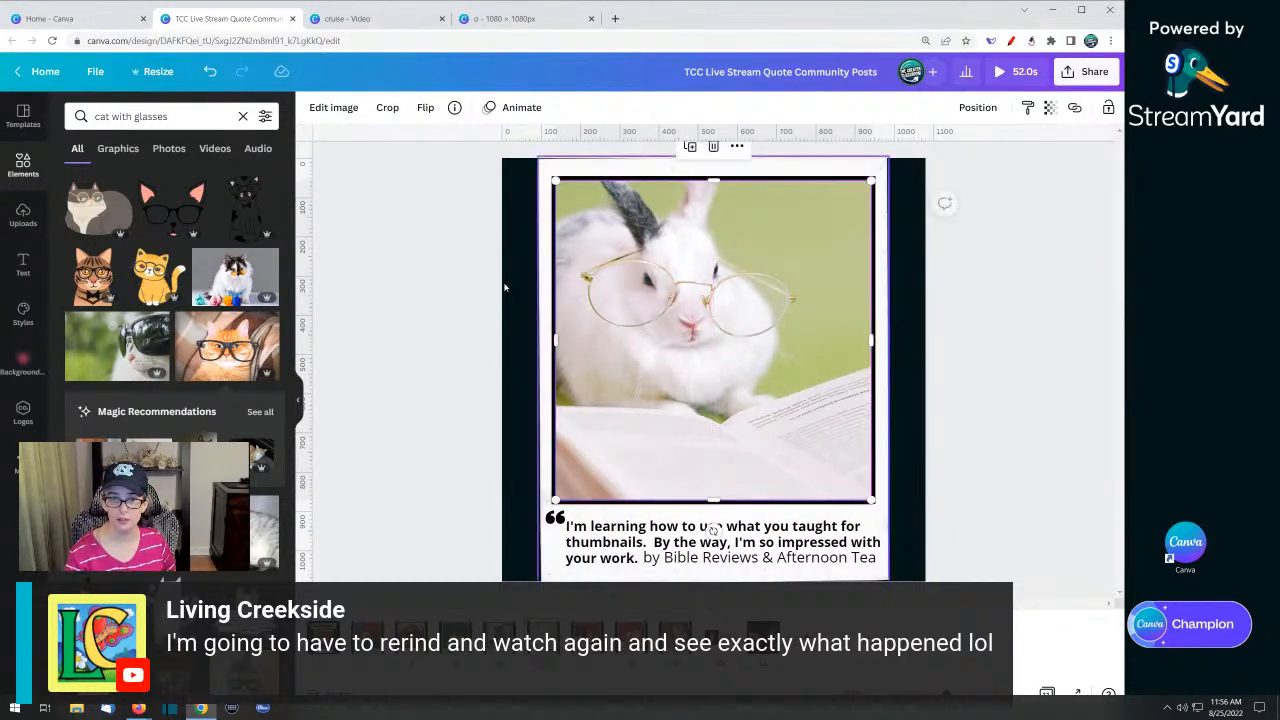
click(431, 288)
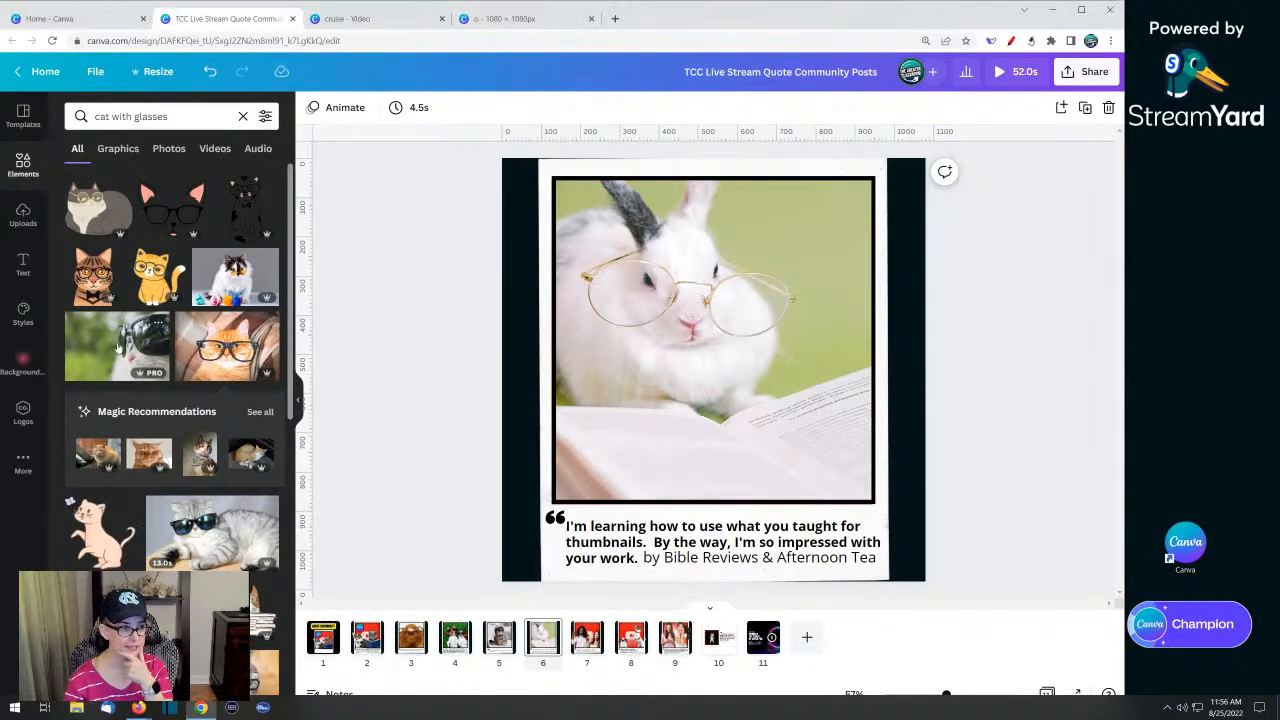
drag(119, 347, 575, 352)
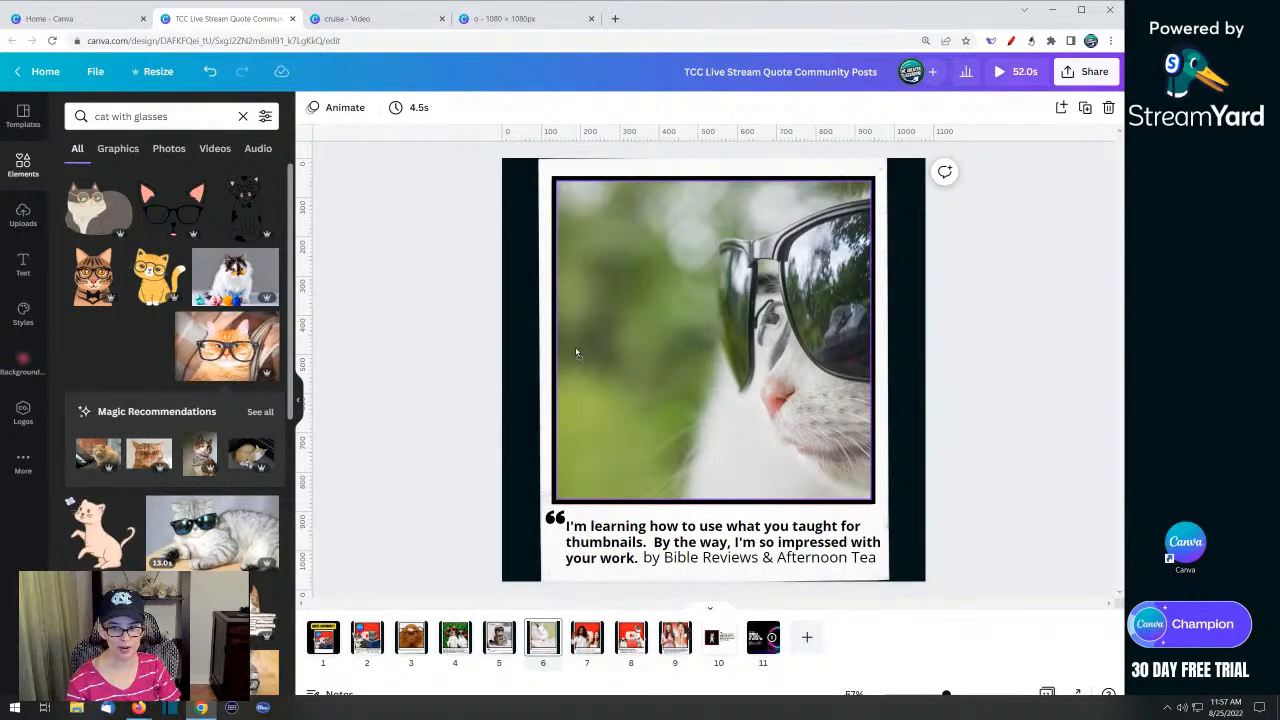
Shift the sunglasses cat photo left inside its crop so more of the cat's face fills the frame
double_click(660, 373)
drag(660, 372, 575, 370)
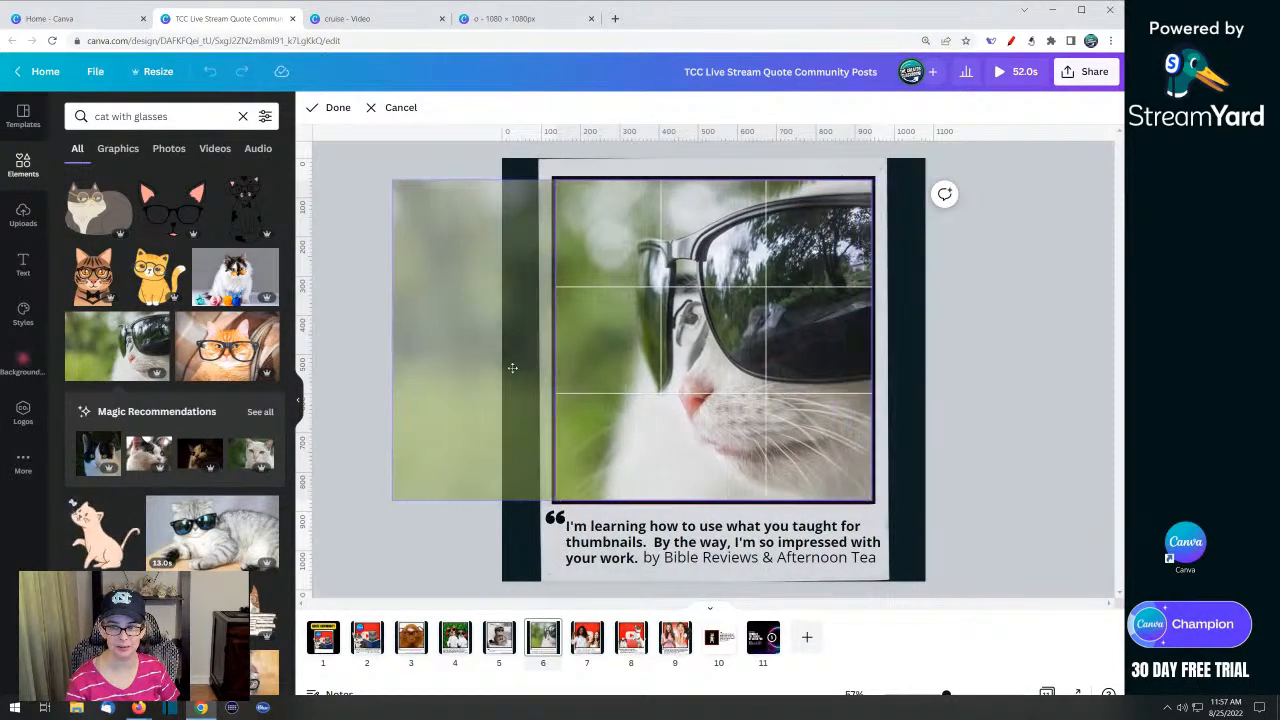
click(904, 367)
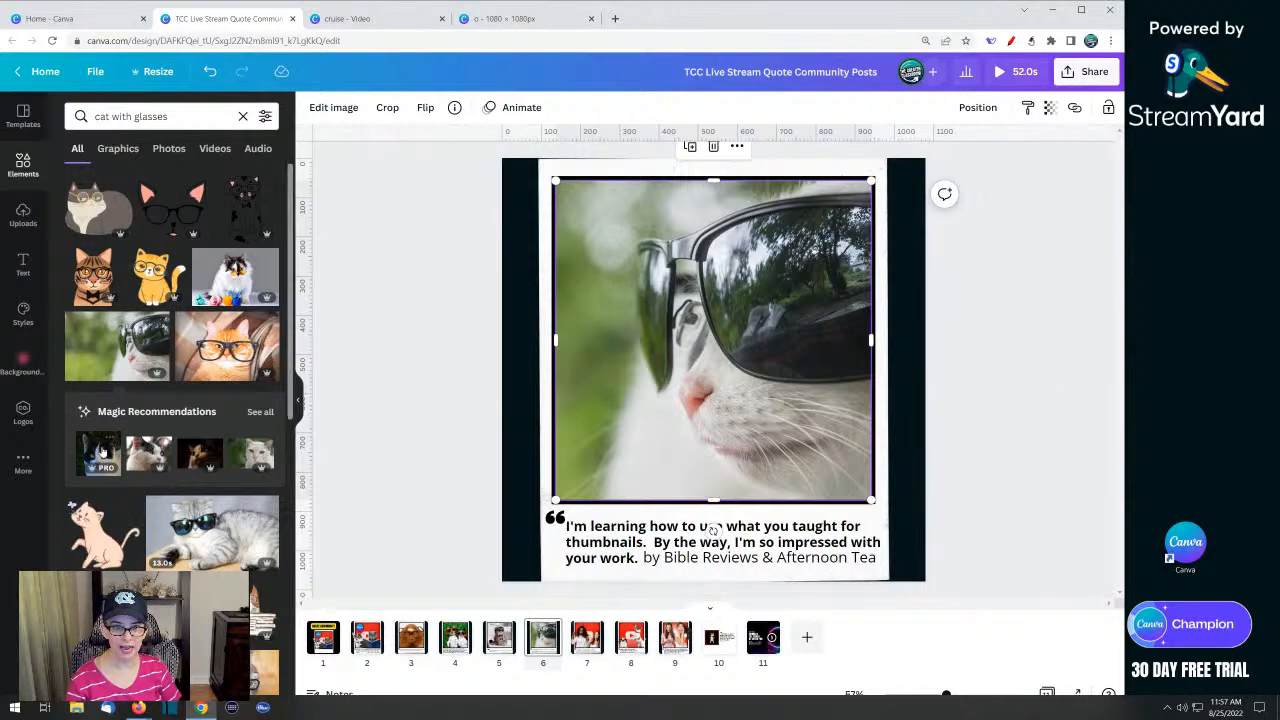
Try the video of the grey cat lounging in sunglasses in page 6's frame, and undo back to the rabbit photo
scroll(157, 473, down, 3)
drag(212, 345, 630, 352)
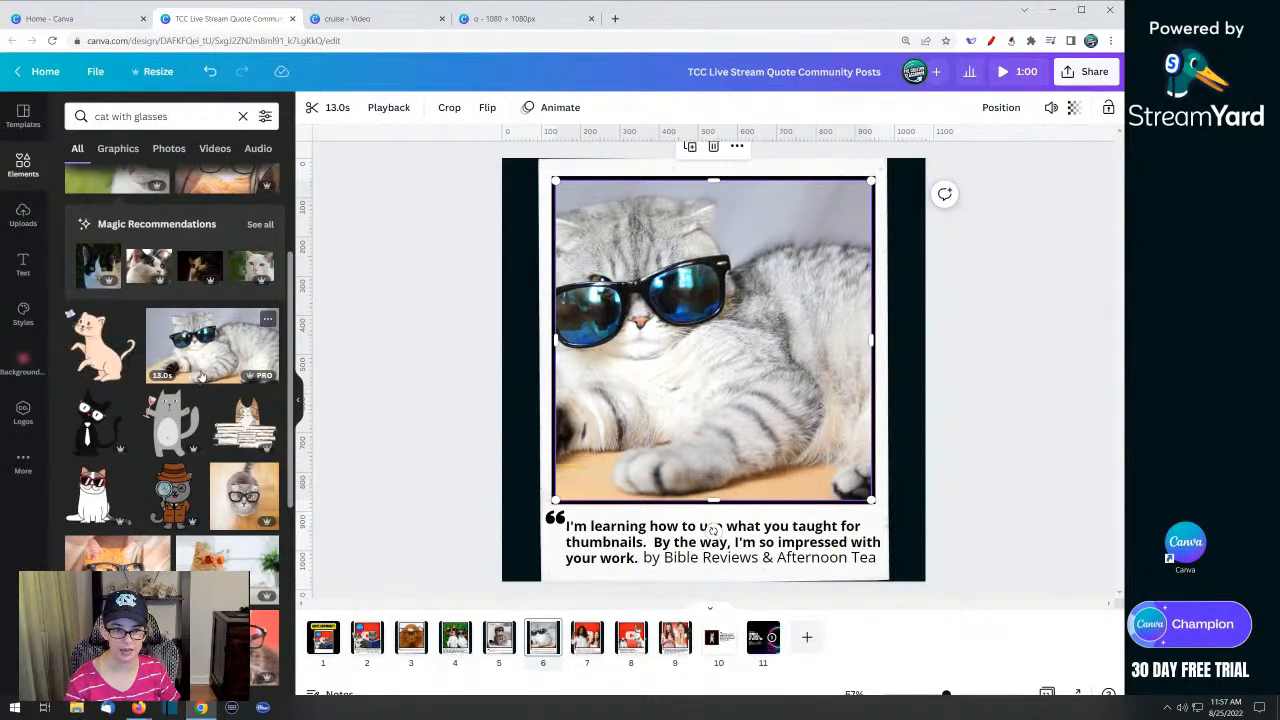
mouse_move(775, 373)
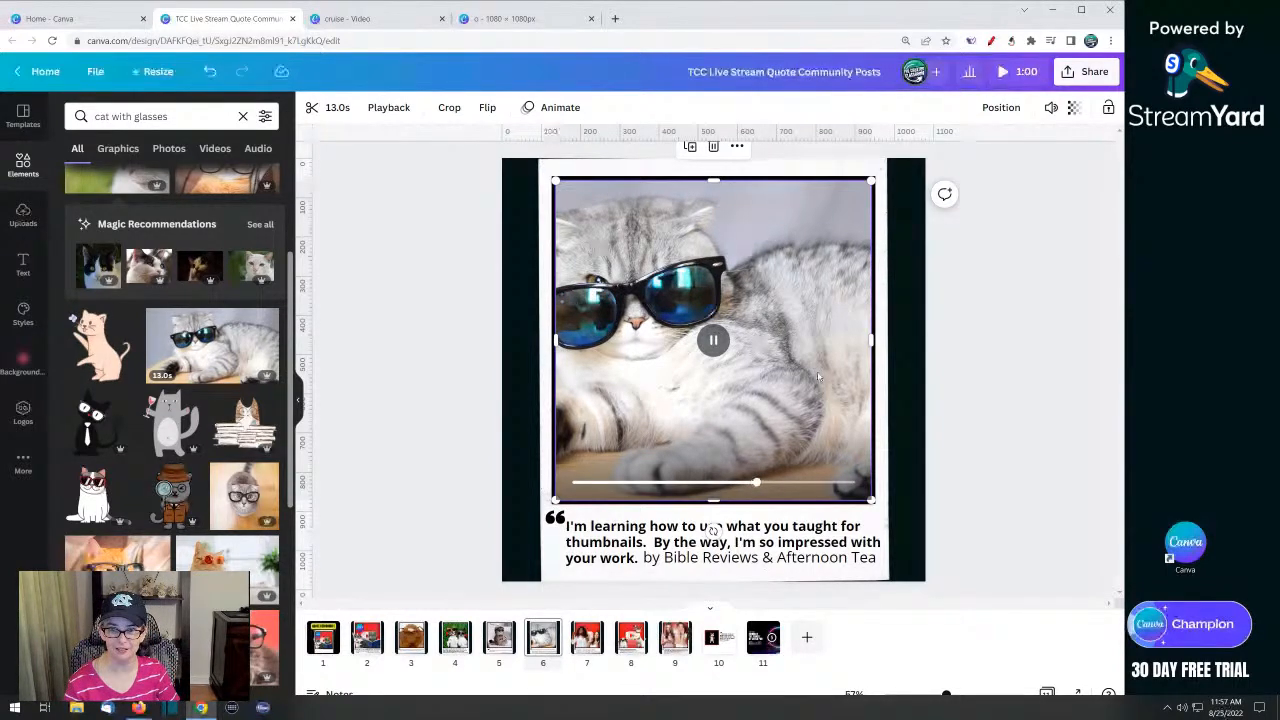
click(470, 333)
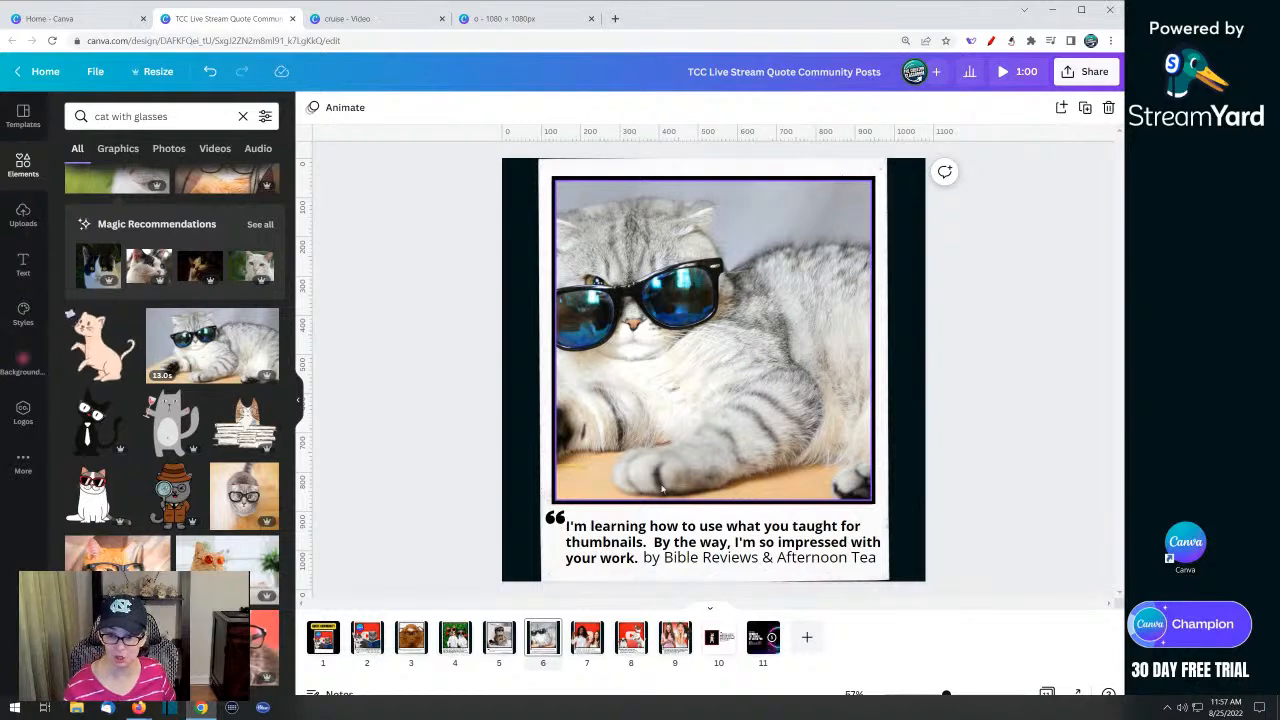
click(208, 74)
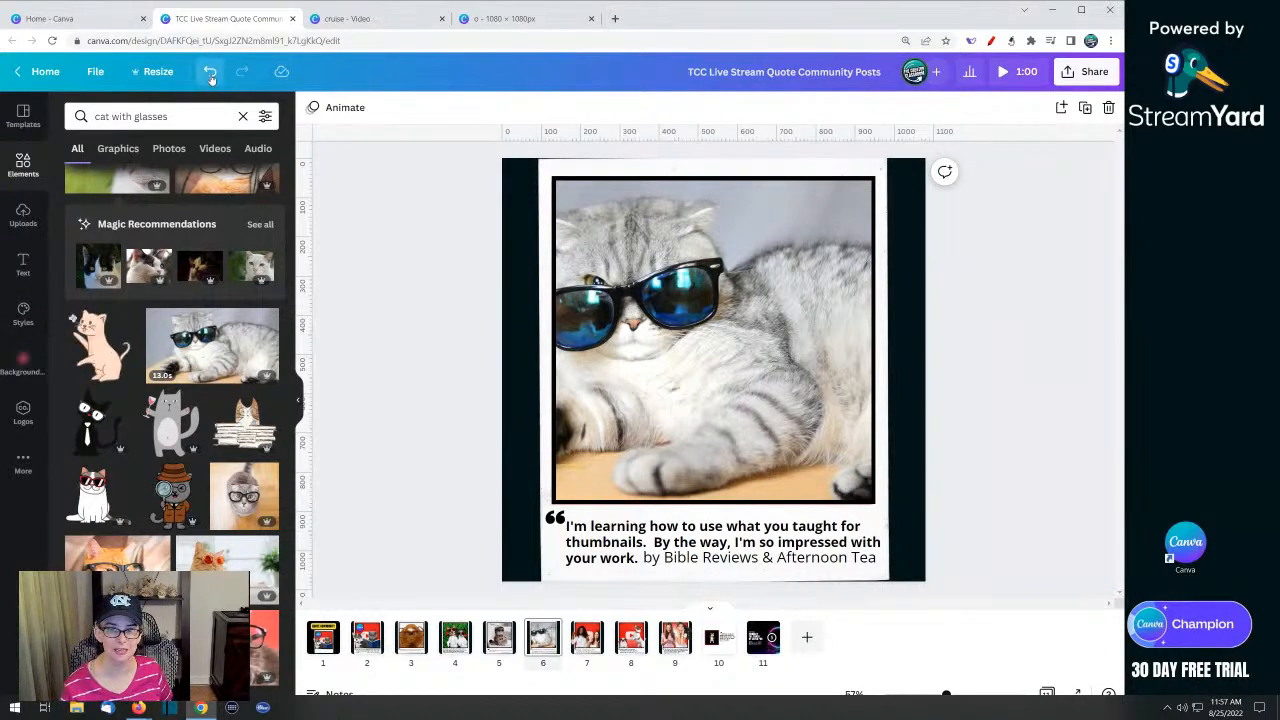
click(210, 75)
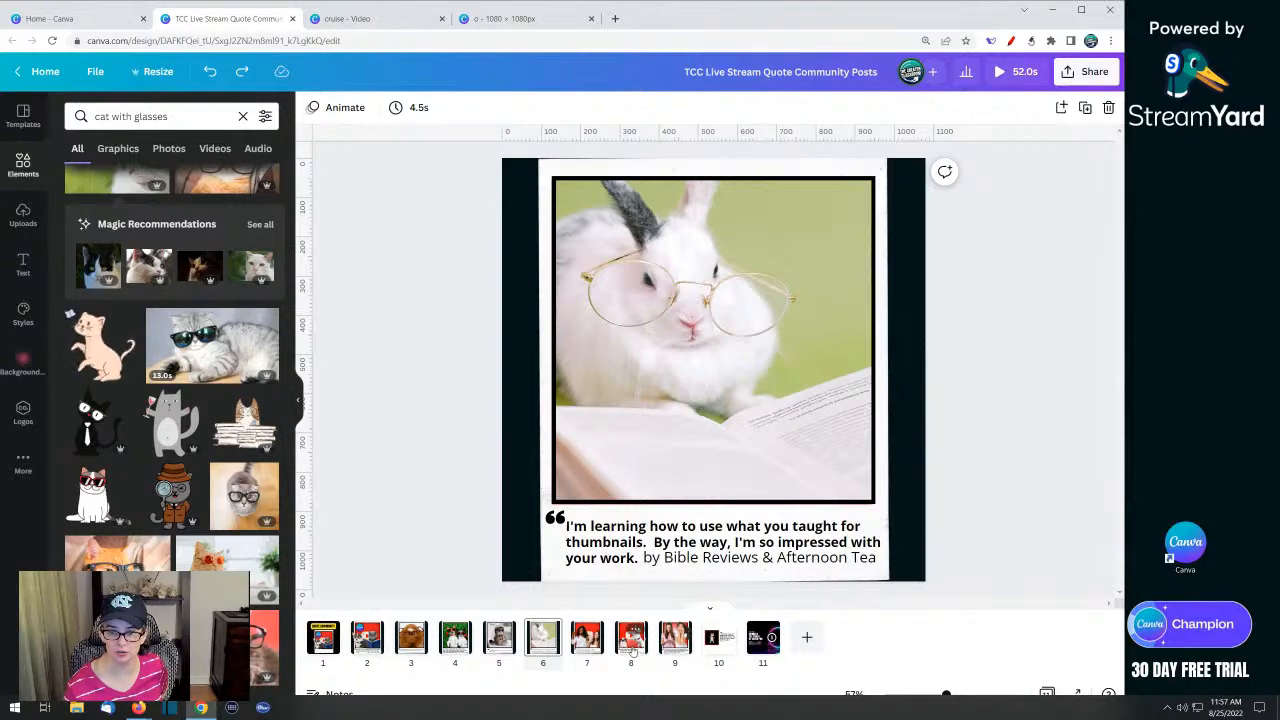
Create a new design from the Live Stream Trailer brand template
click(40, 72)
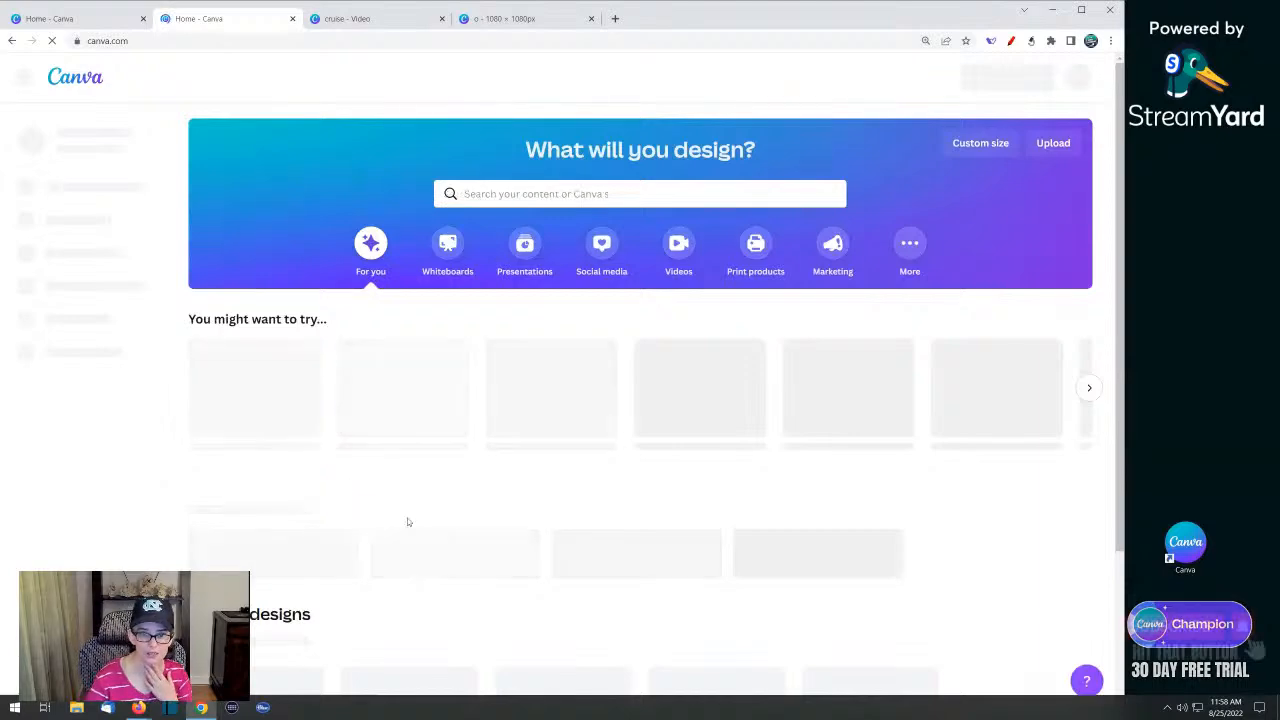
scroll(480, 535, down, 3)
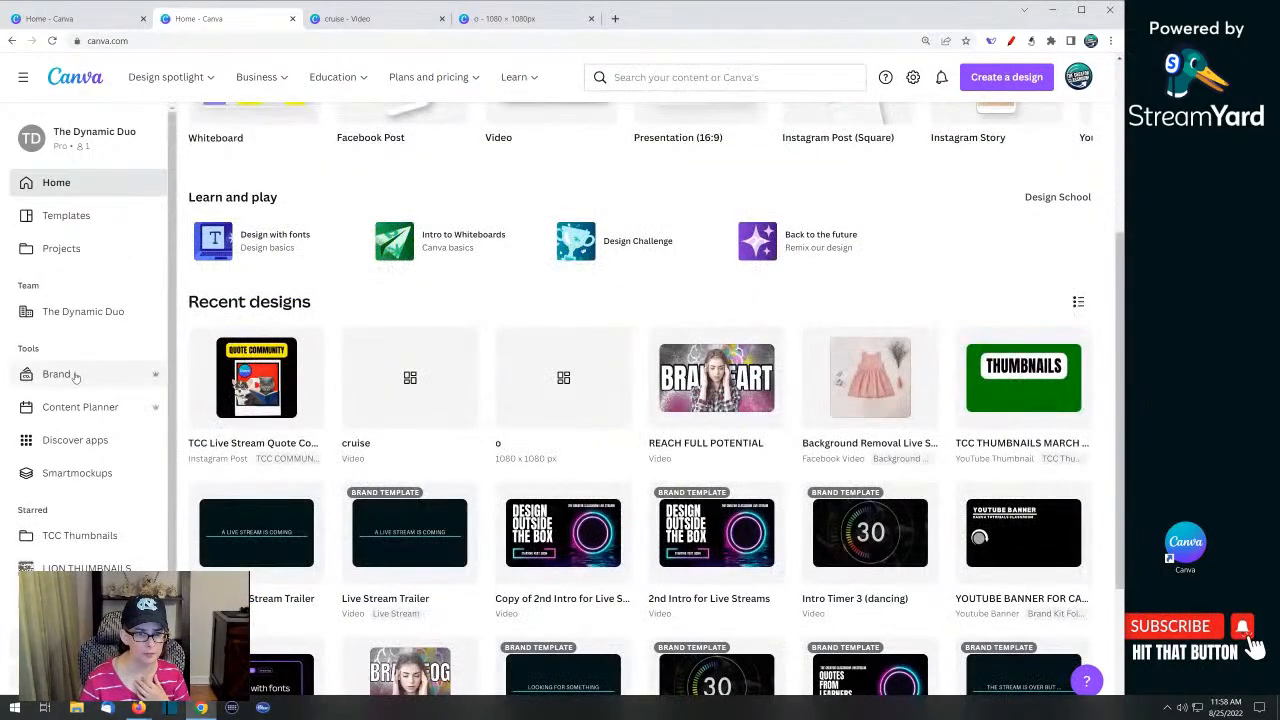
click(75, 376)
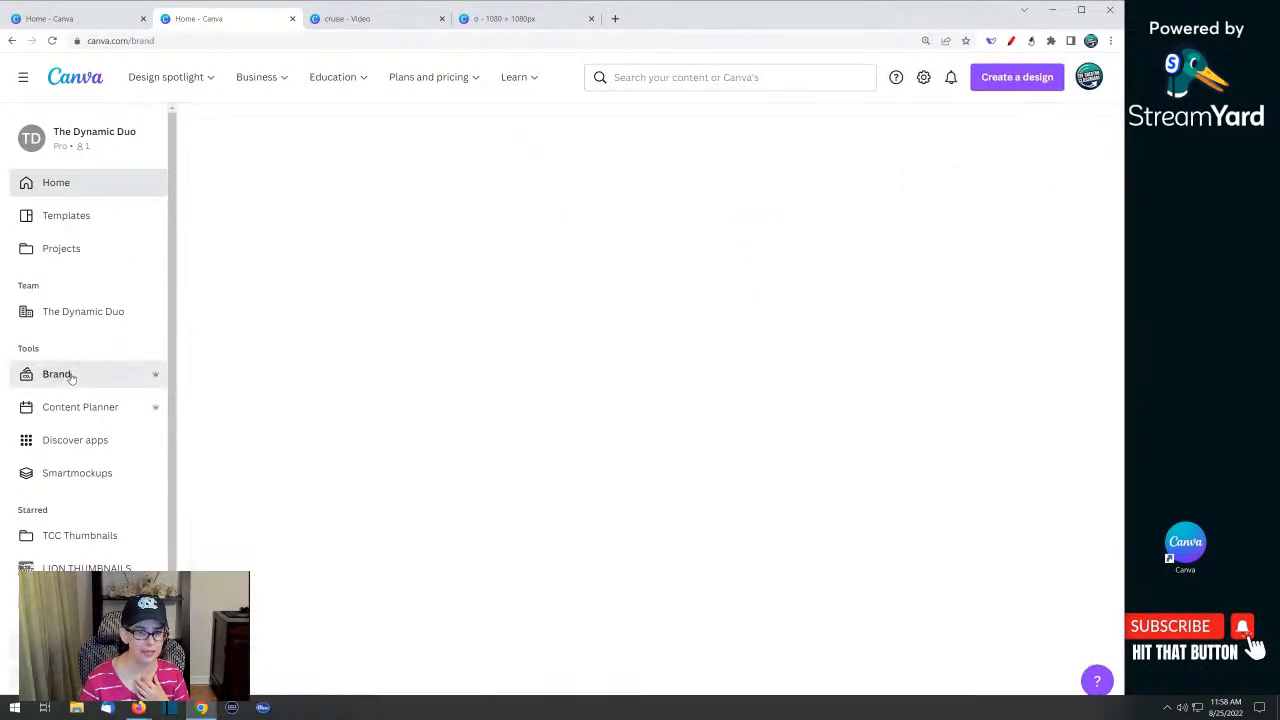
click(302, 176)
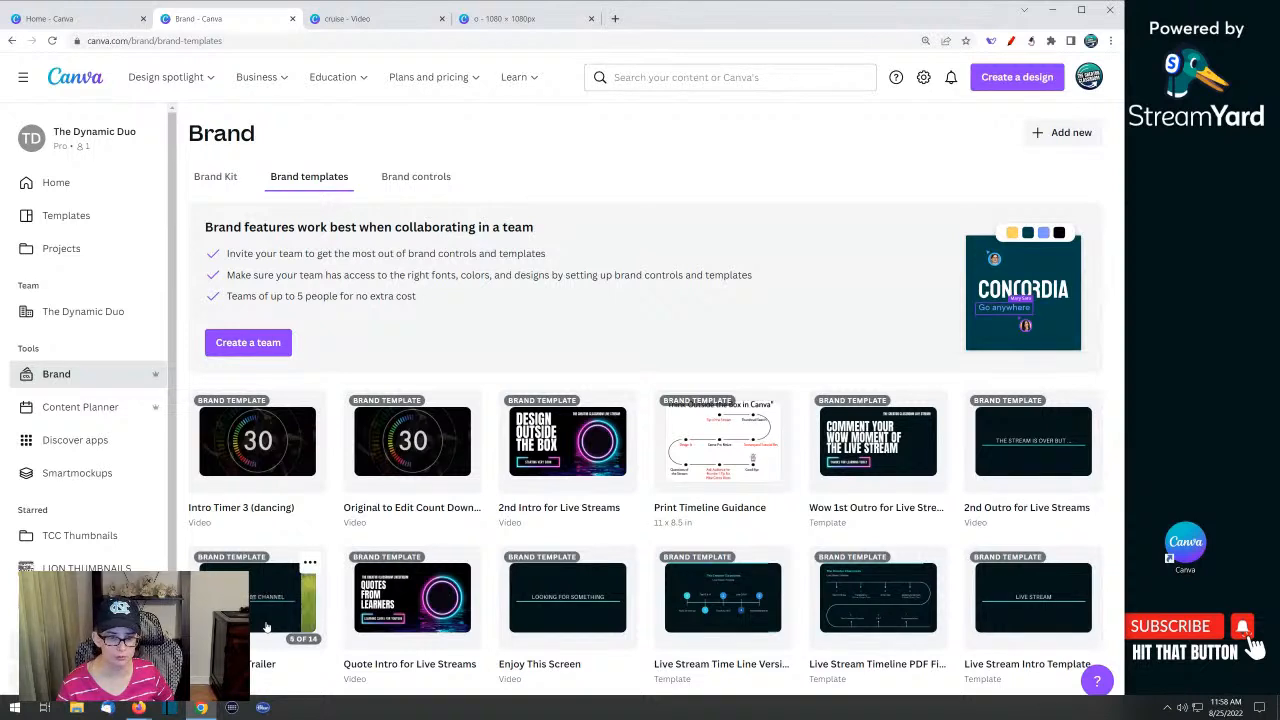
click(310, 565)
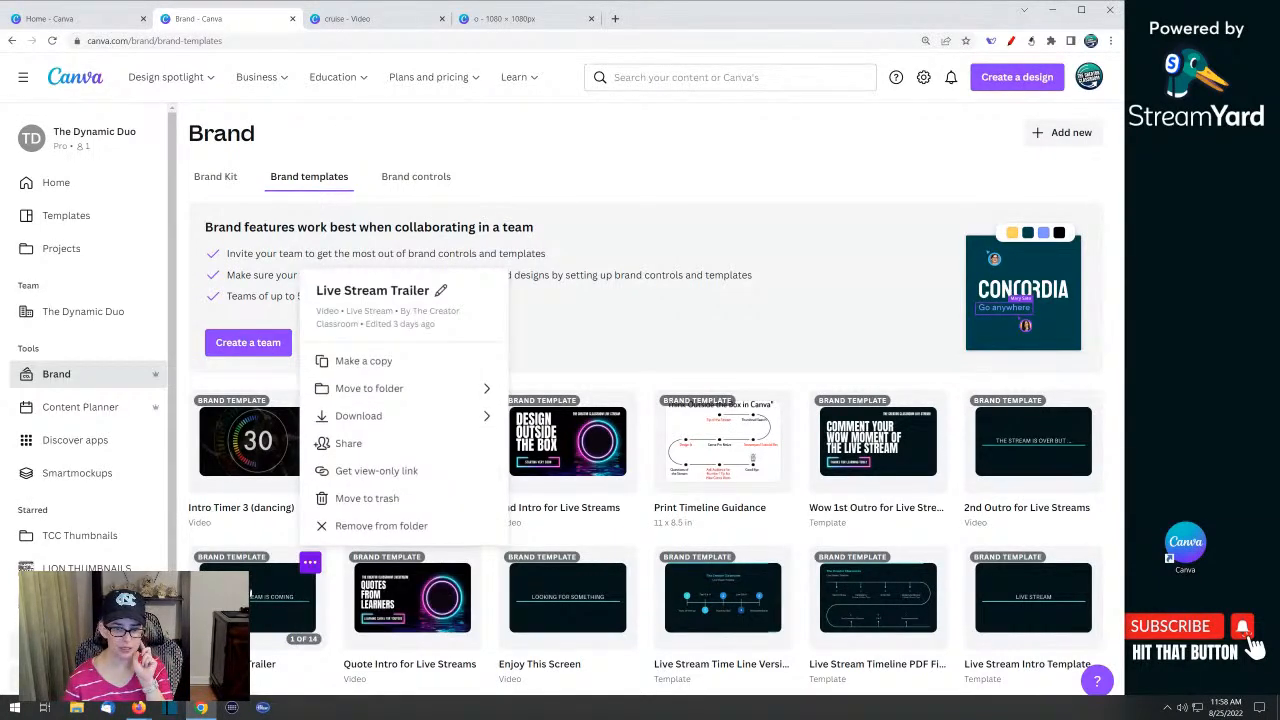
click(262, 590)
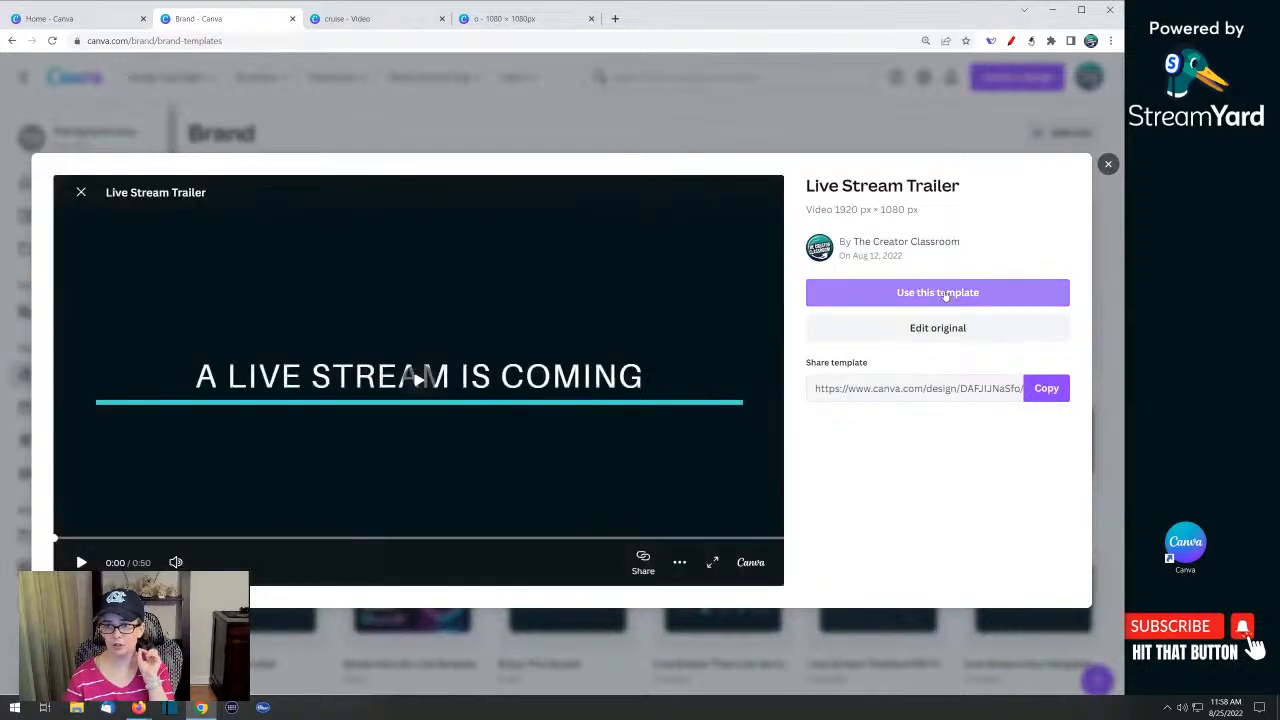
click(944, 293)
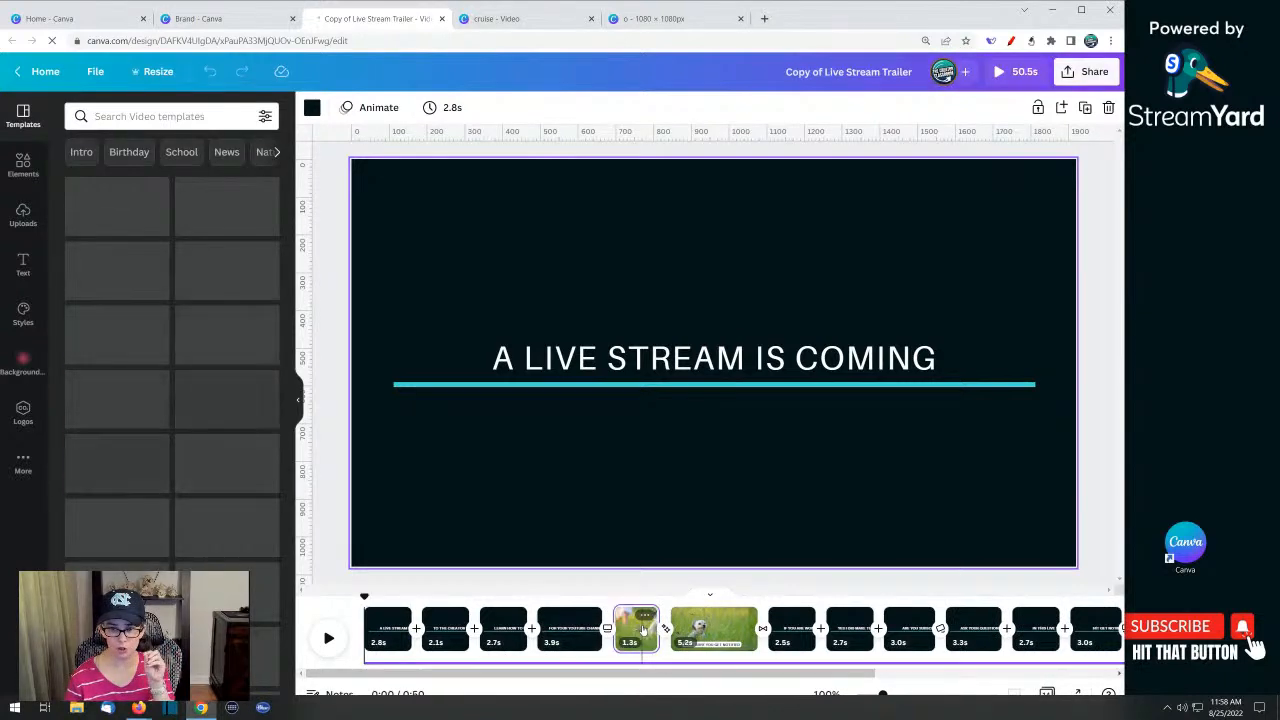
Select the 1.3 s running dog page of the trailer and search the video elements for "running"
click(643, 628)
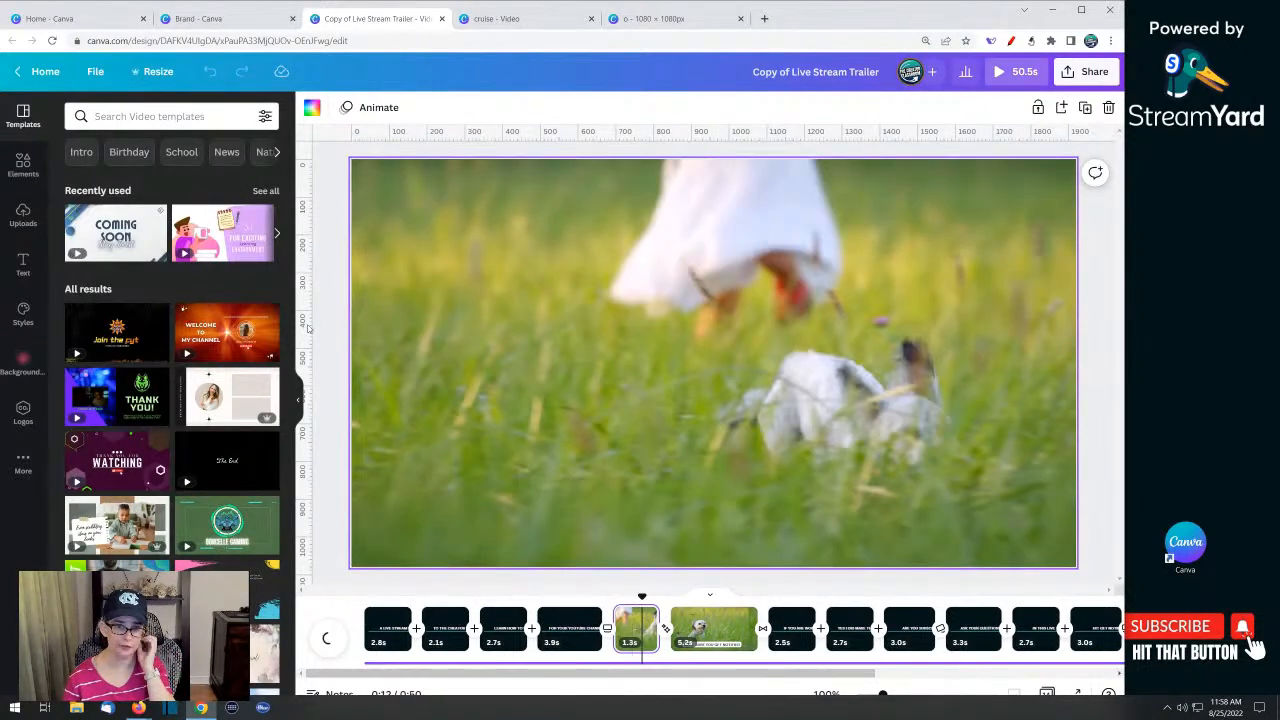
click(20, 165)
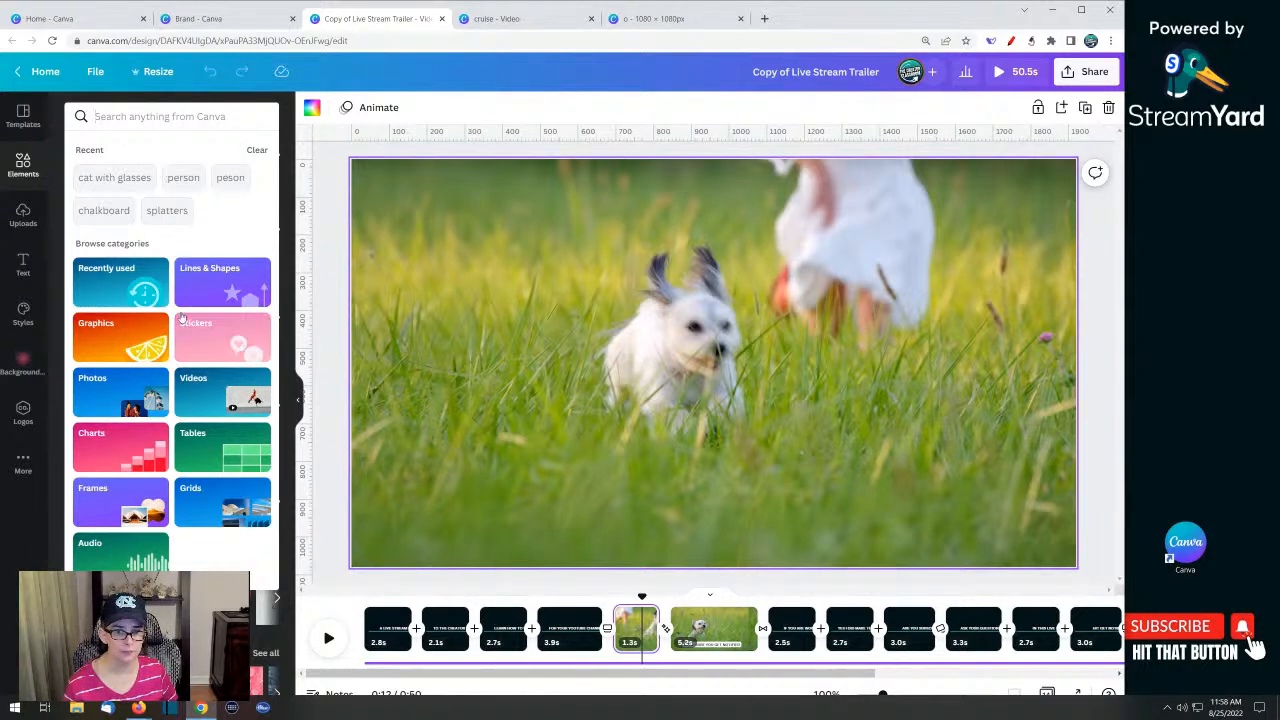
click(142, 118)
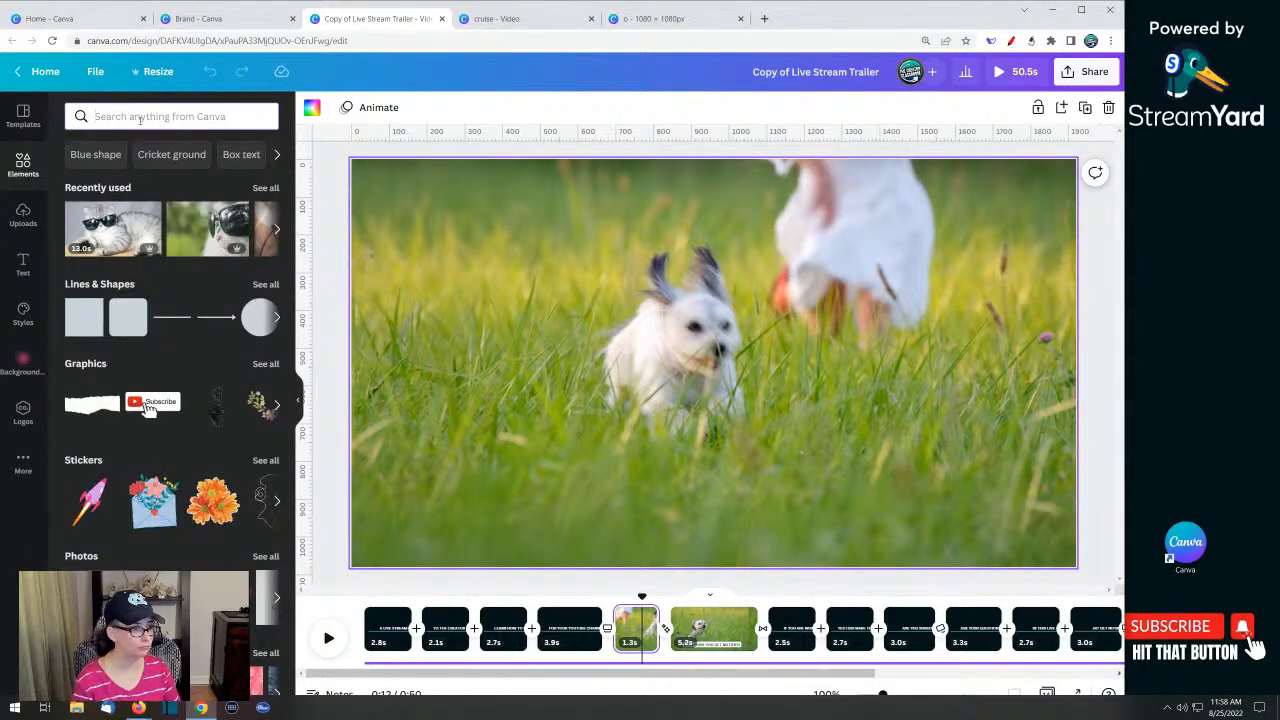
text(running)
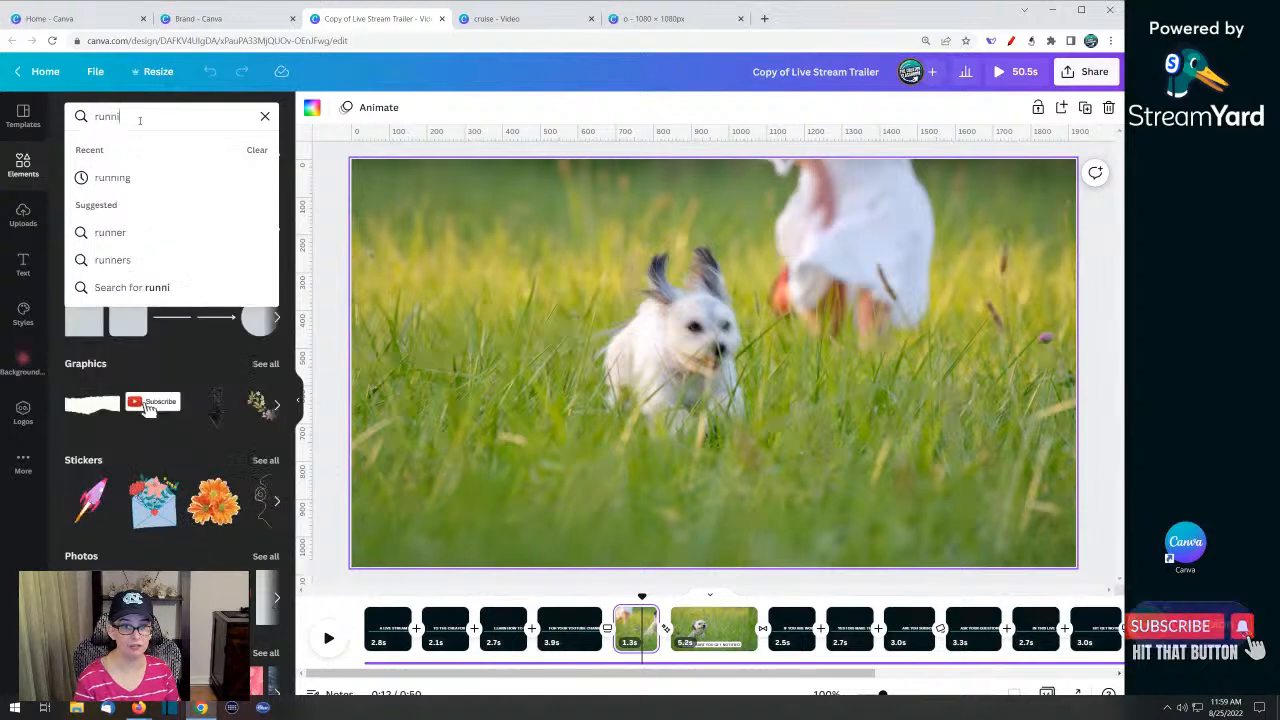
key(Return)
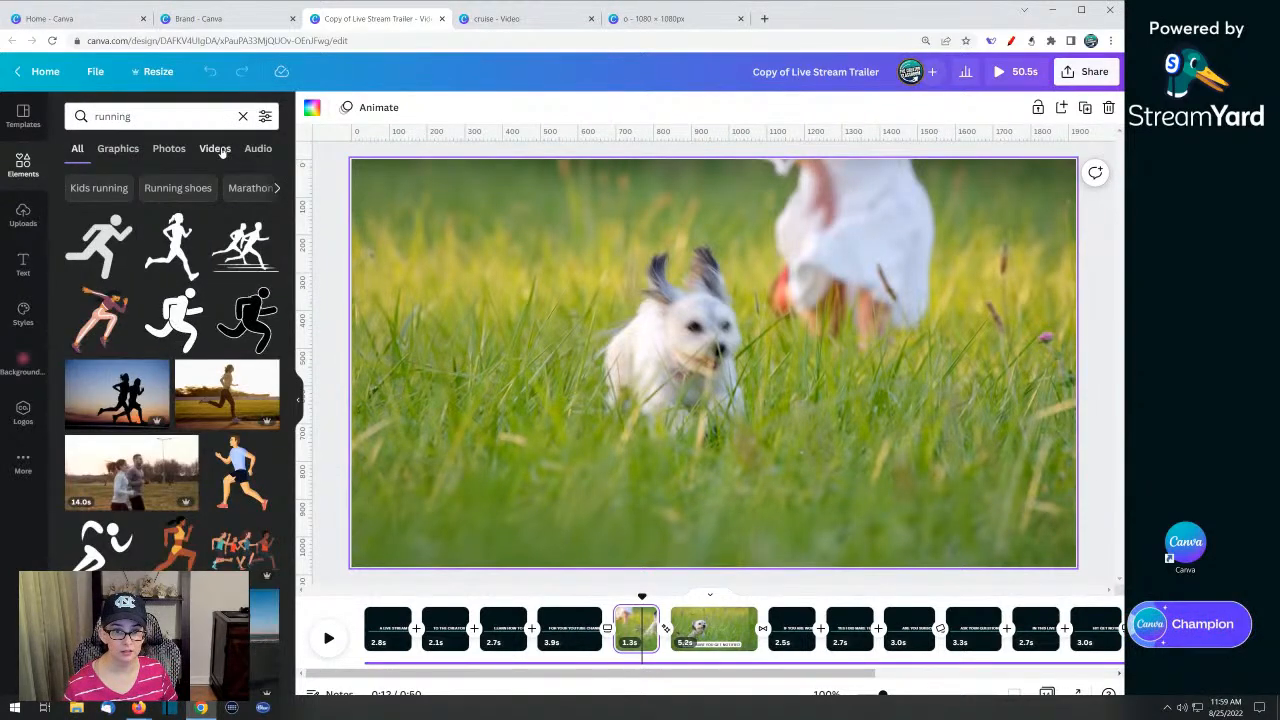
click(215, 148)
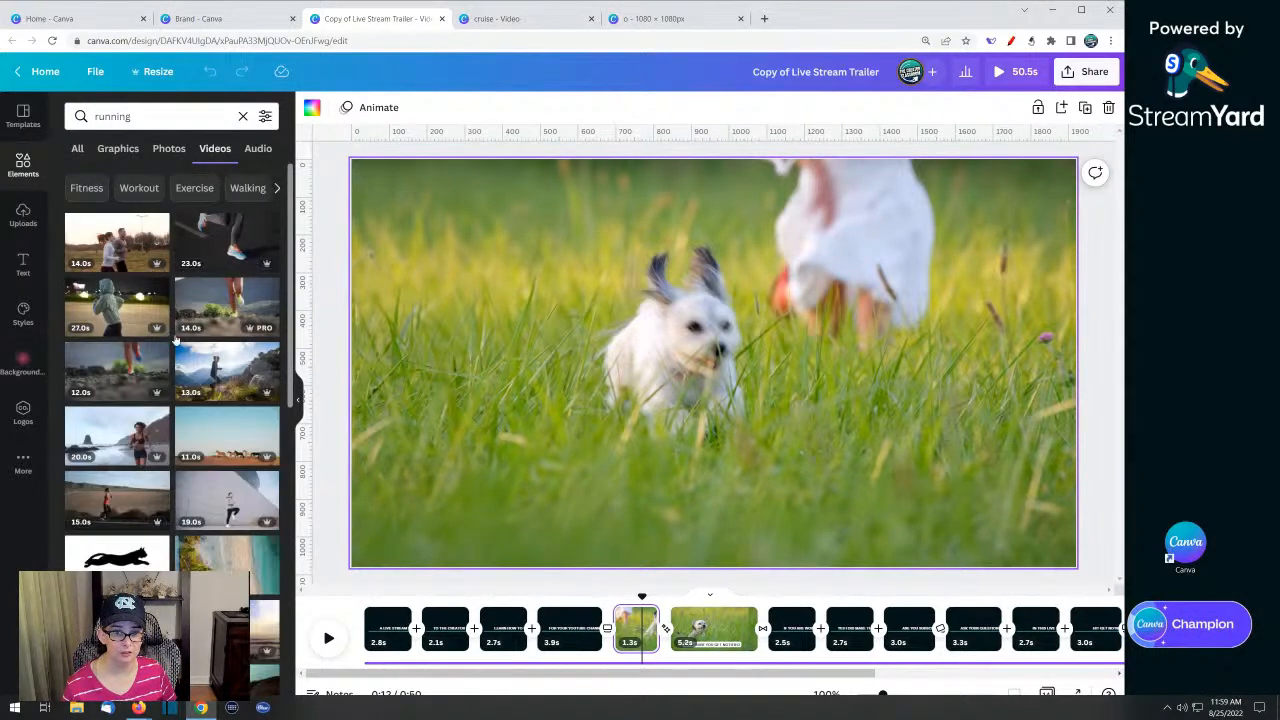
Replace the dog video on the selected page with the running black cat silhouette video
scroll(112, 365, down, 2)
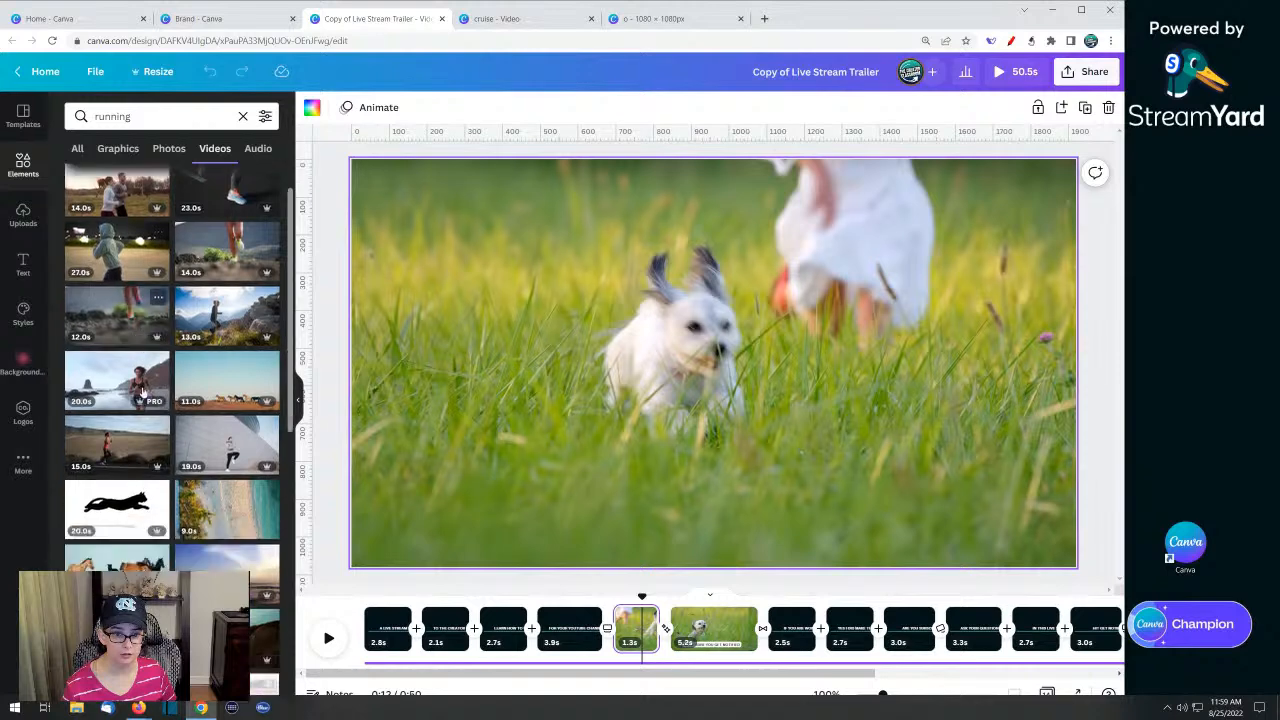
scroll(125, 397, down, 1)
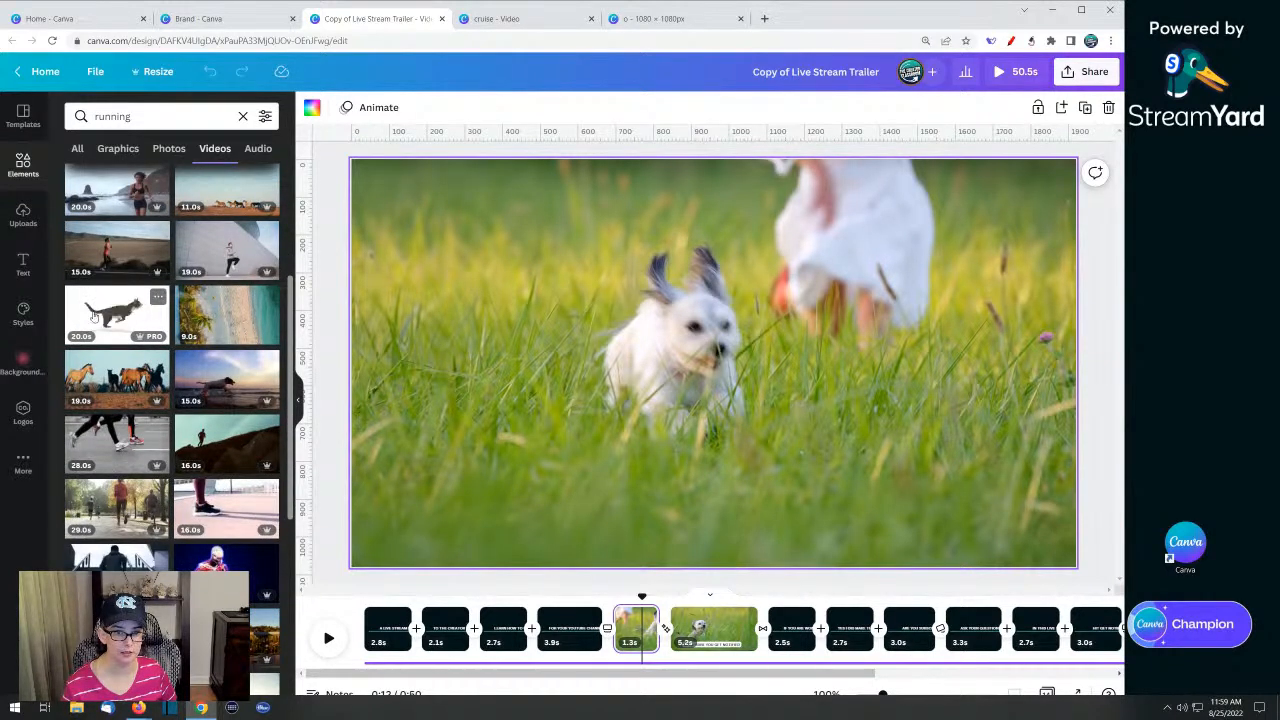
drag(98, 316, 366, 313)
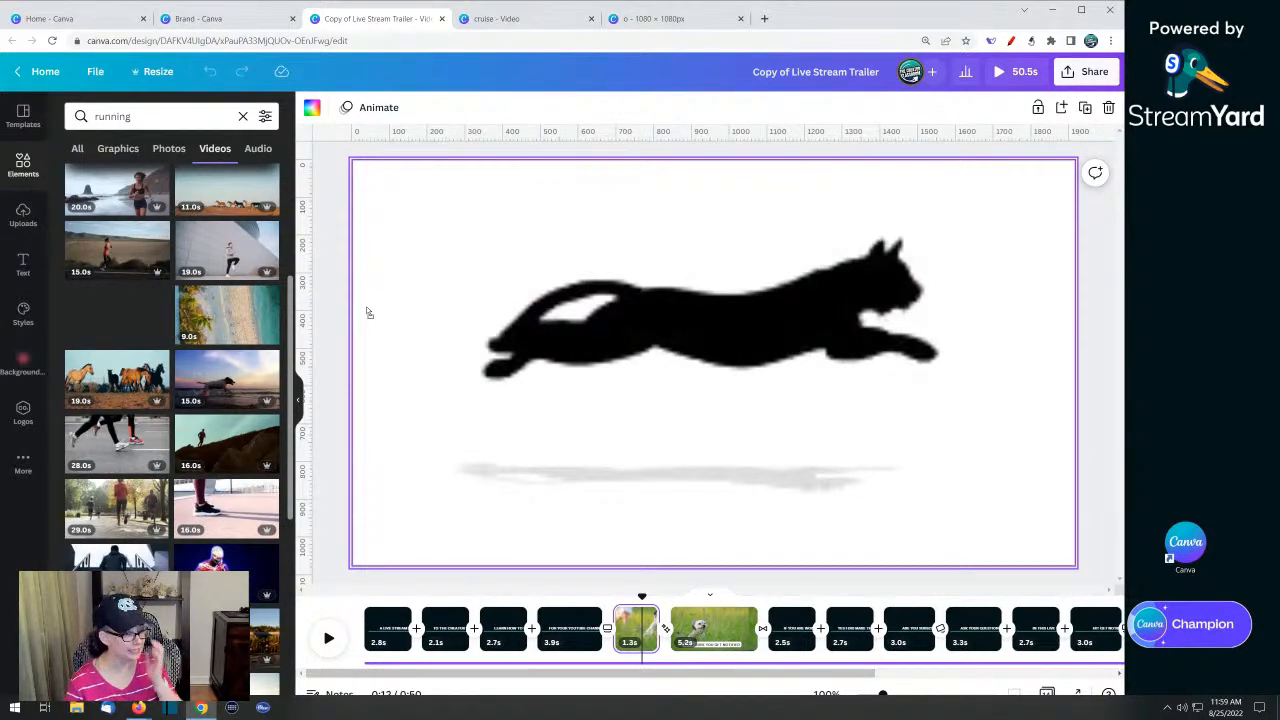
drag(368, 313, 368, 313)
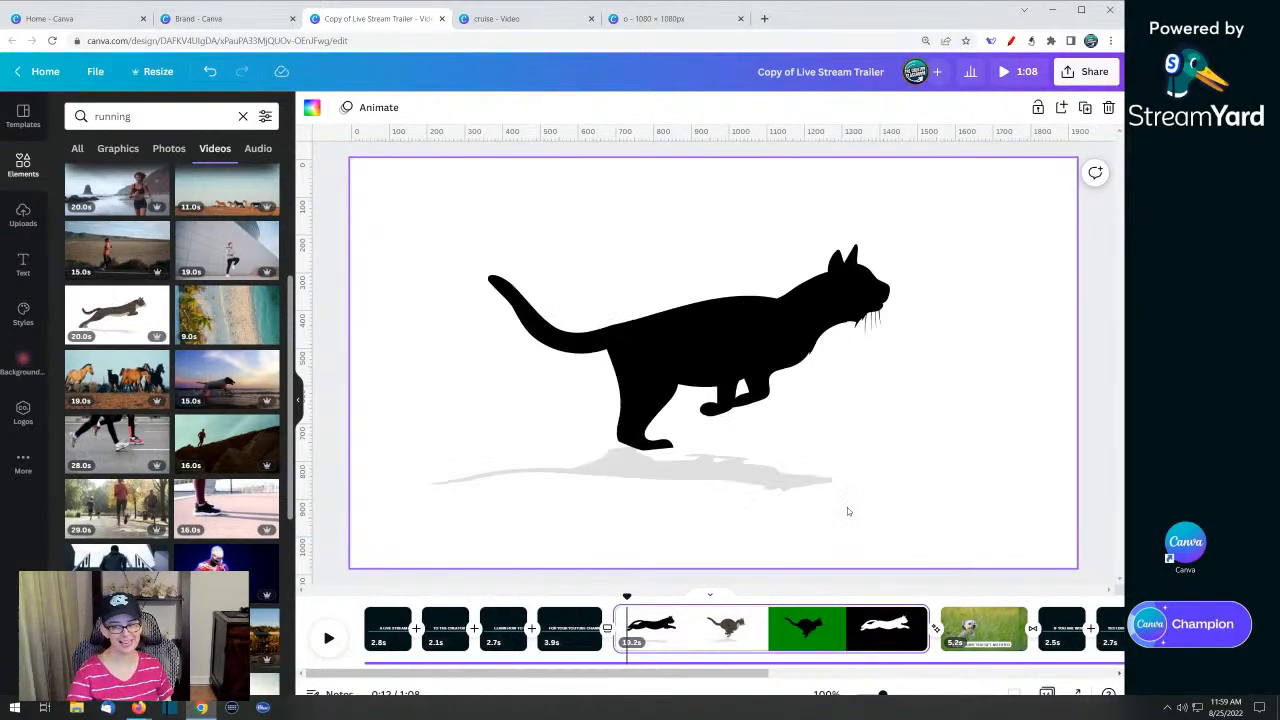
Preview points along the running cat clip and trim the video to 1.3 s
click(706, 643)
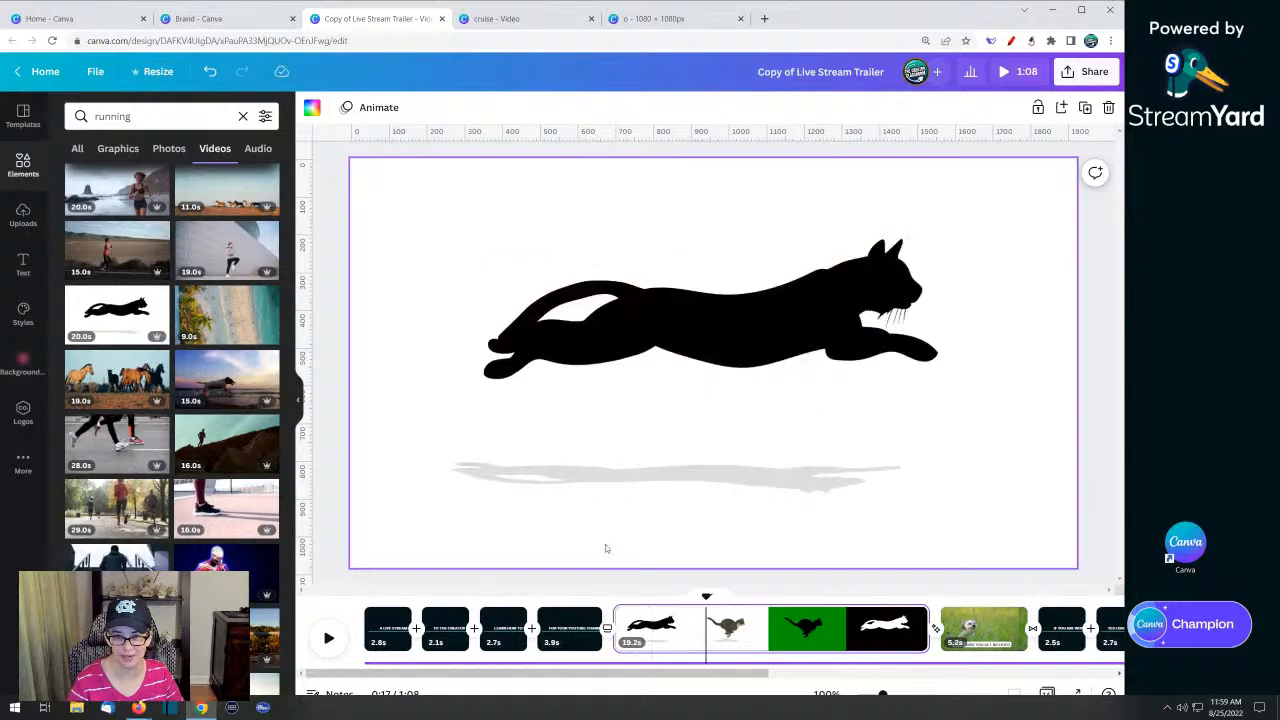
click(636, 627)
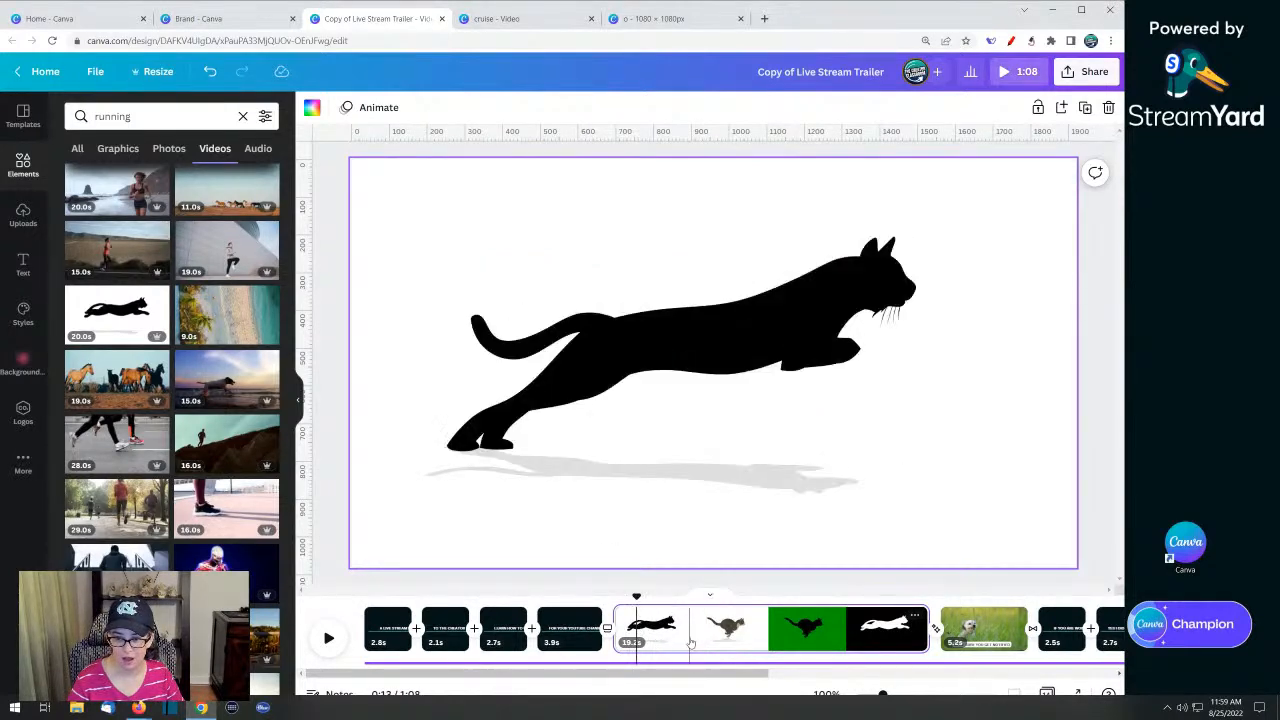
click(690, 643)
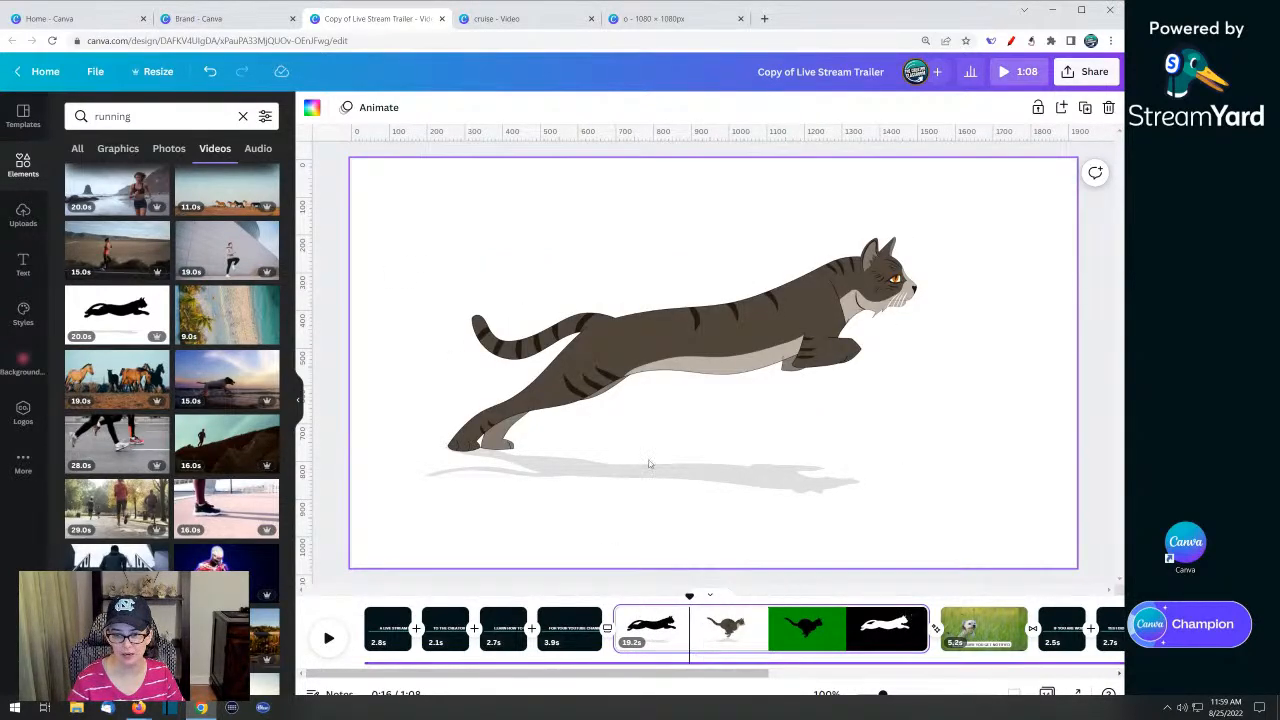
click(460, 241)
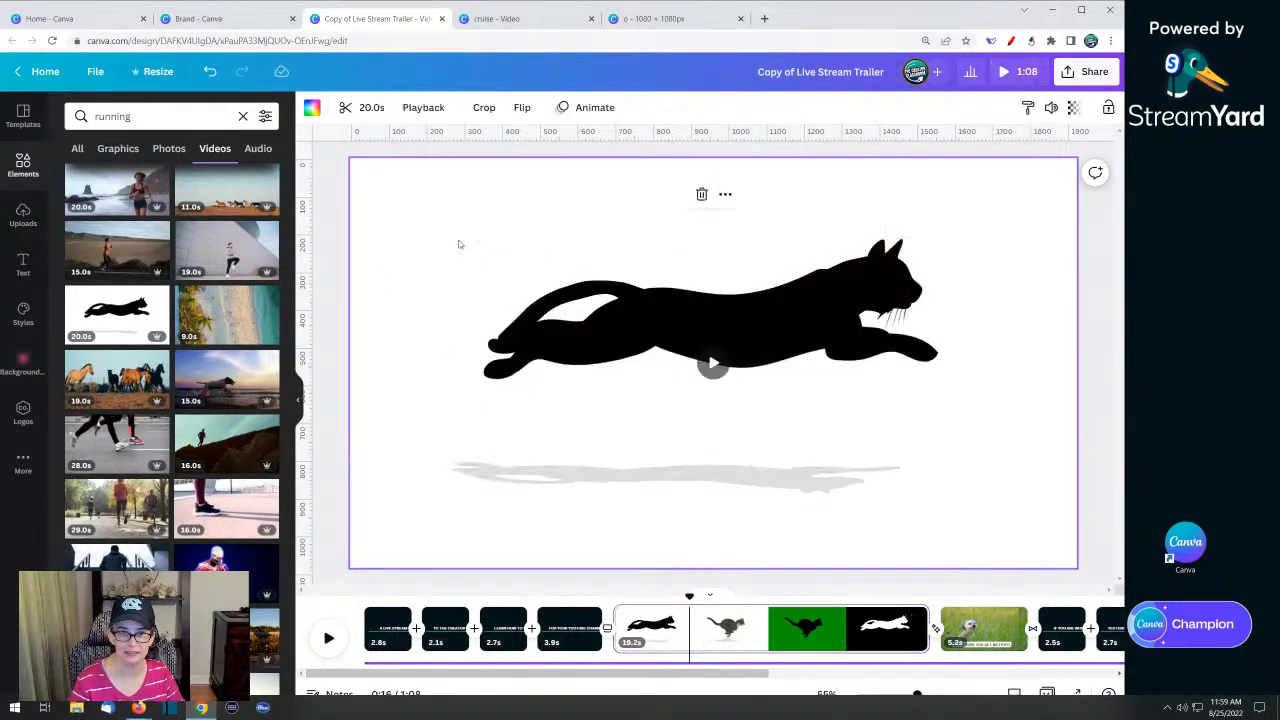
click(362, 108)
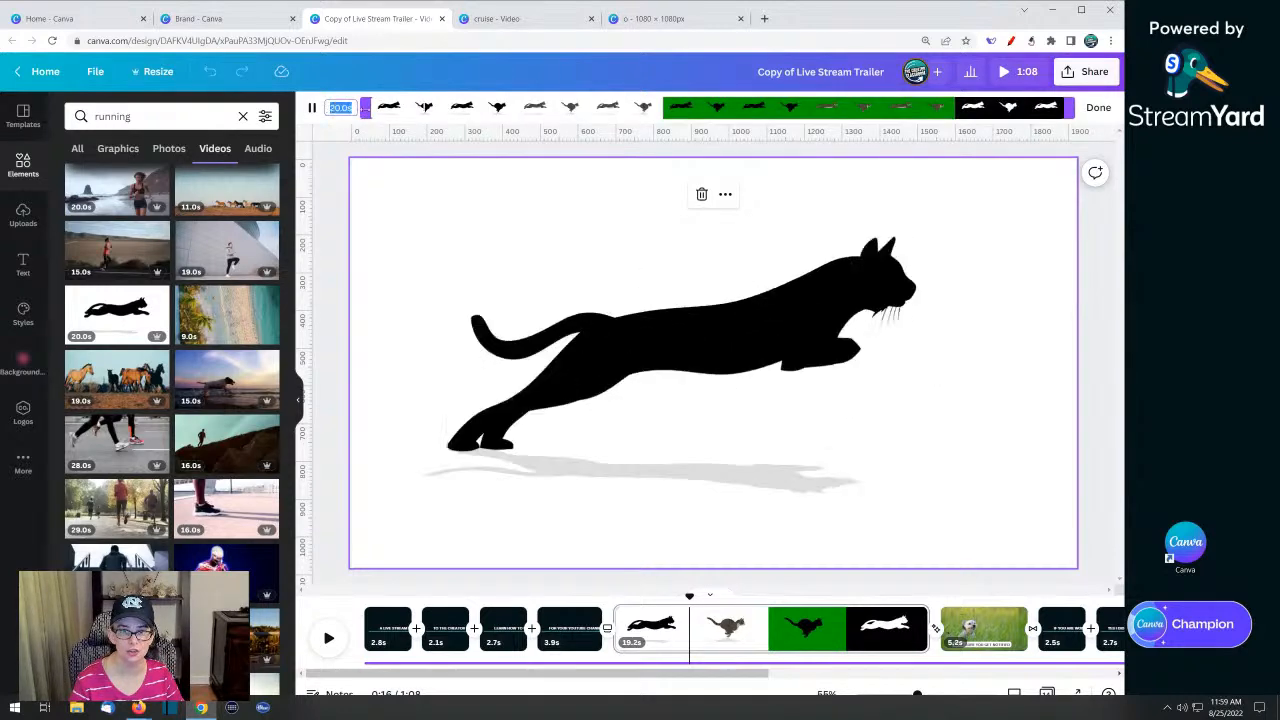
key(Return)
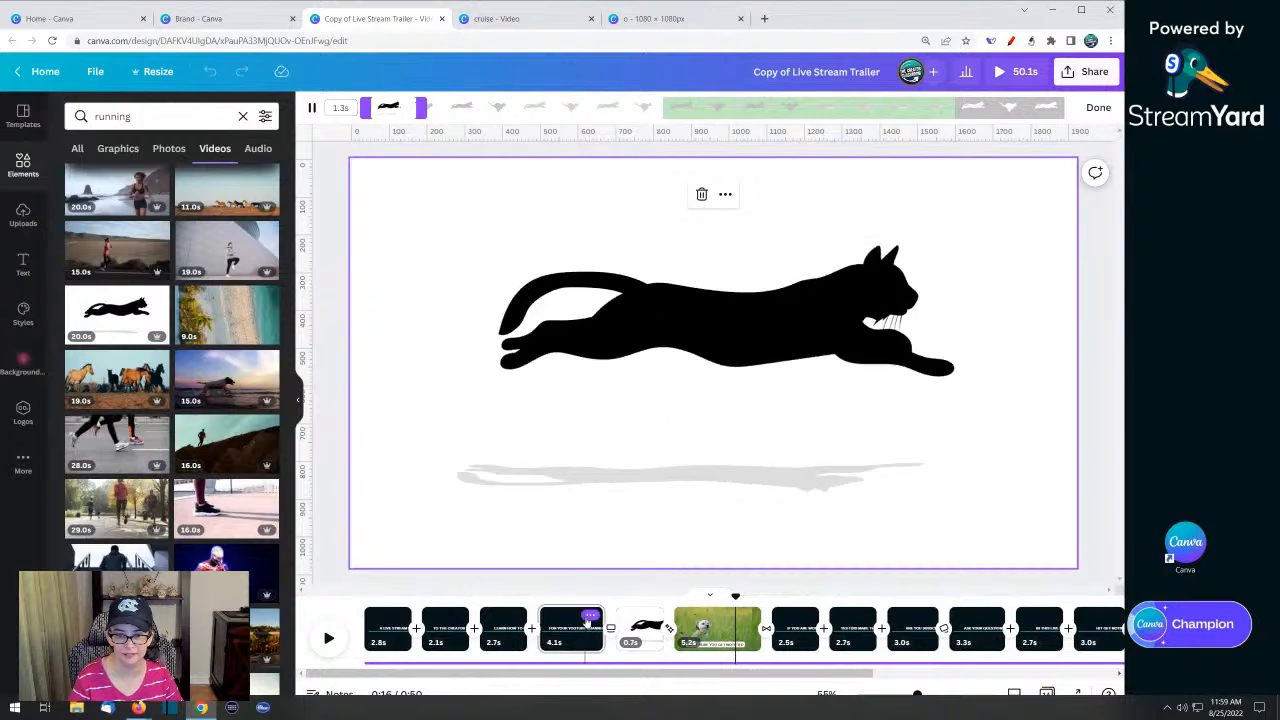
Play the trailer from the page before the running cat clip into the dog page to check the timing
right_click(585, 616)
click(337, 645)
click(337, 645)
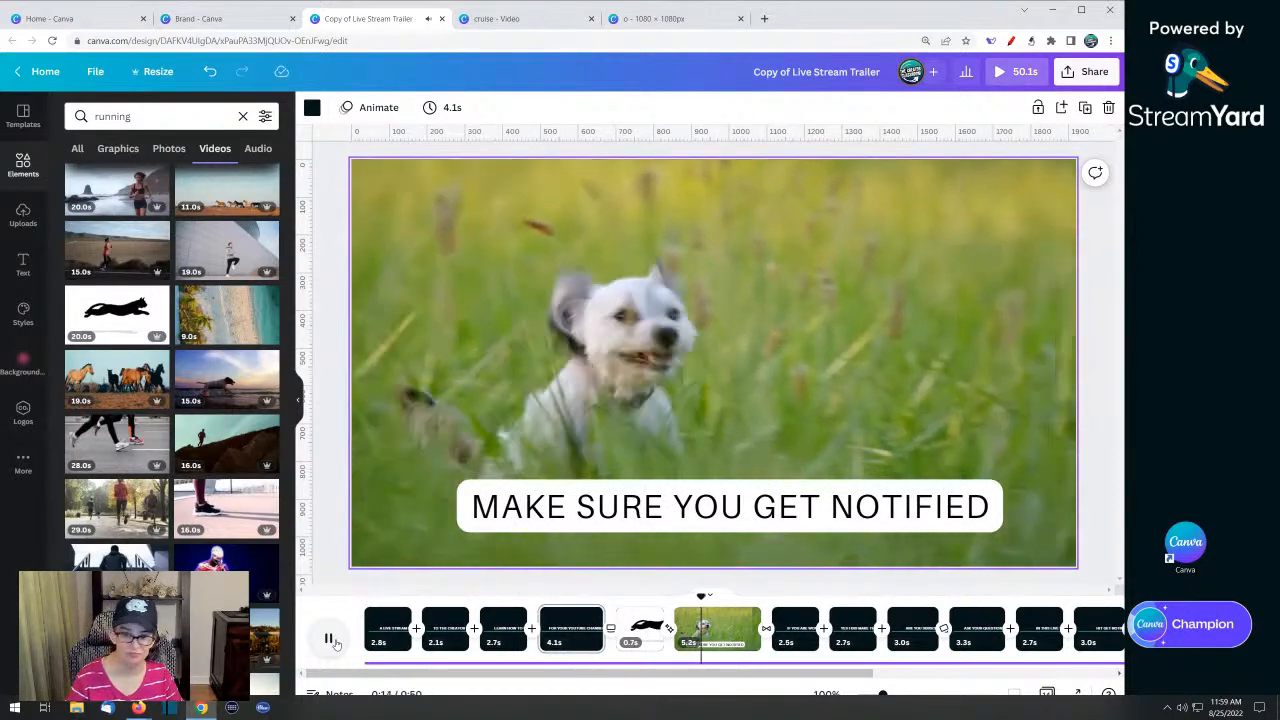
click(330, 640)
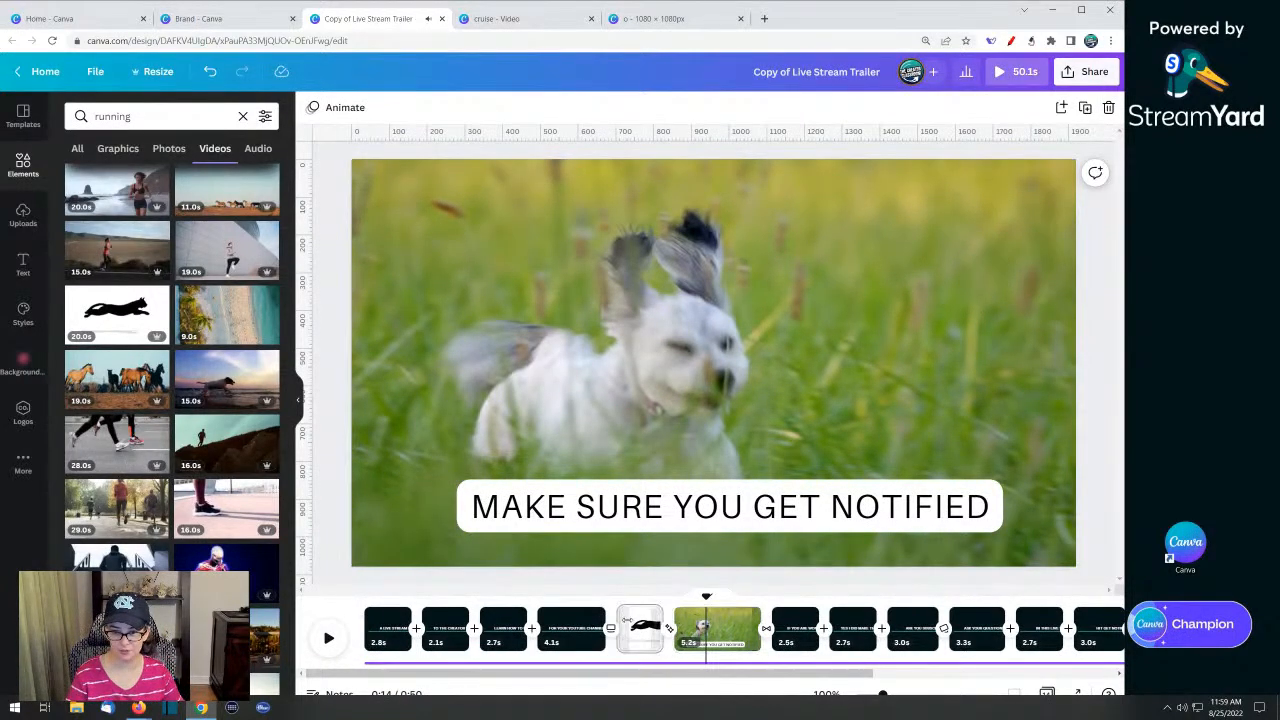
Set the trimmed length of the running cat video to 1.6 s
click(638, 628)
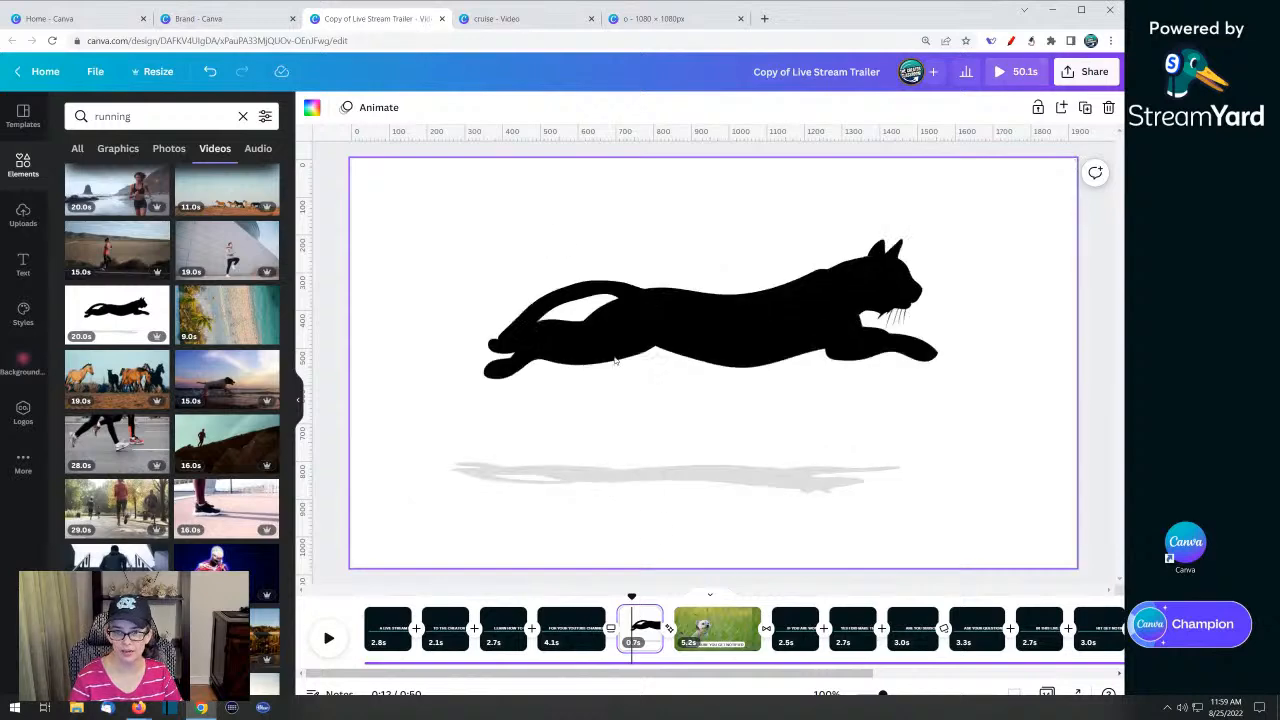
click(468, 288)
click(368, 108)
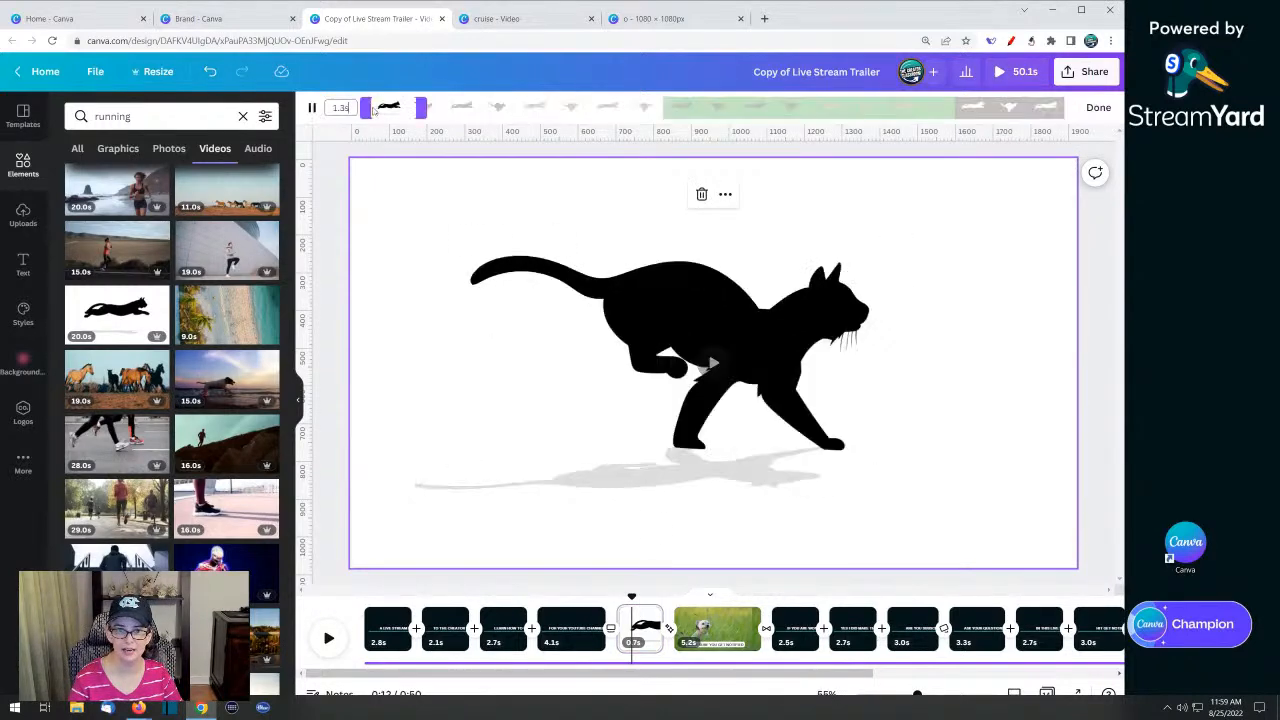
click(334, 108)
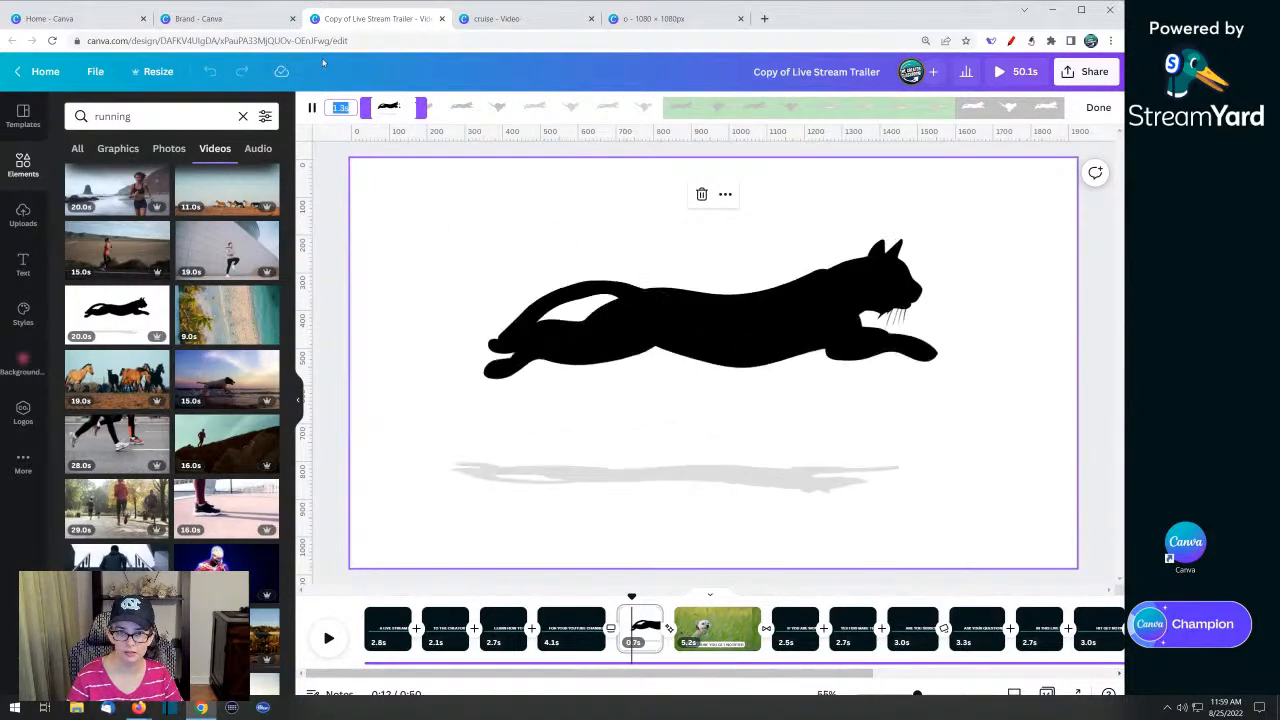
text(1.6)
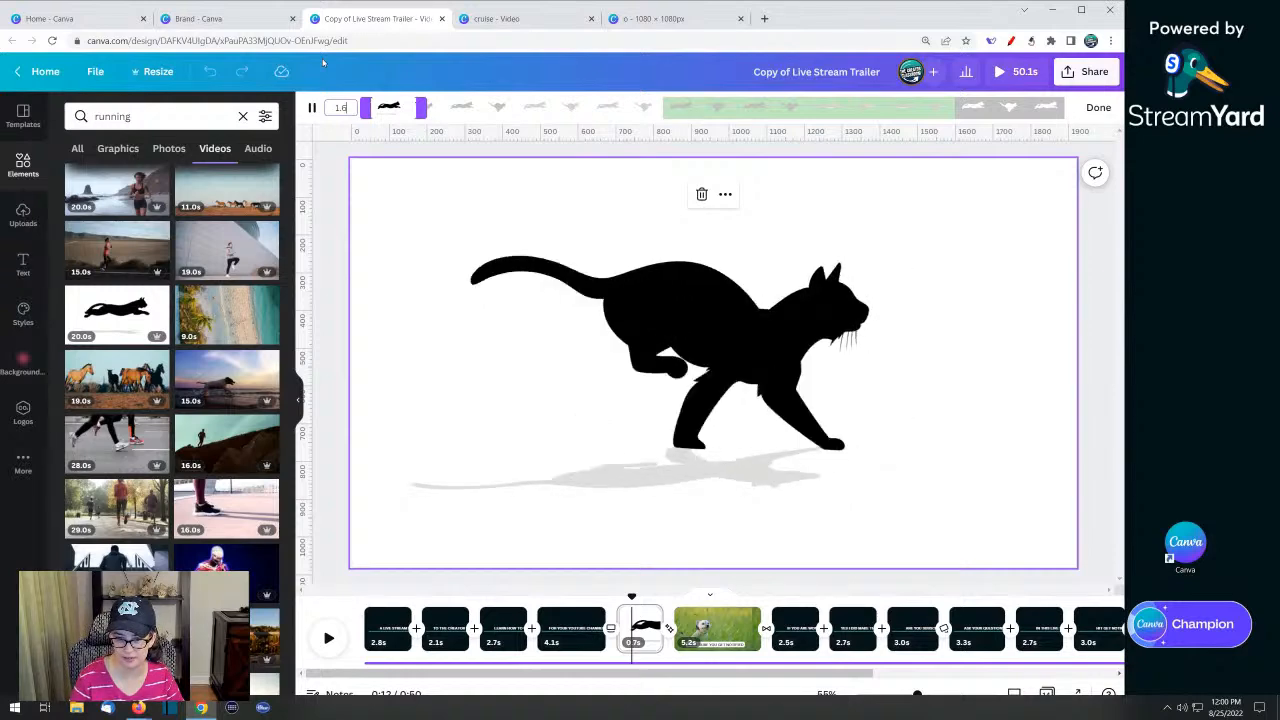
key(Return)
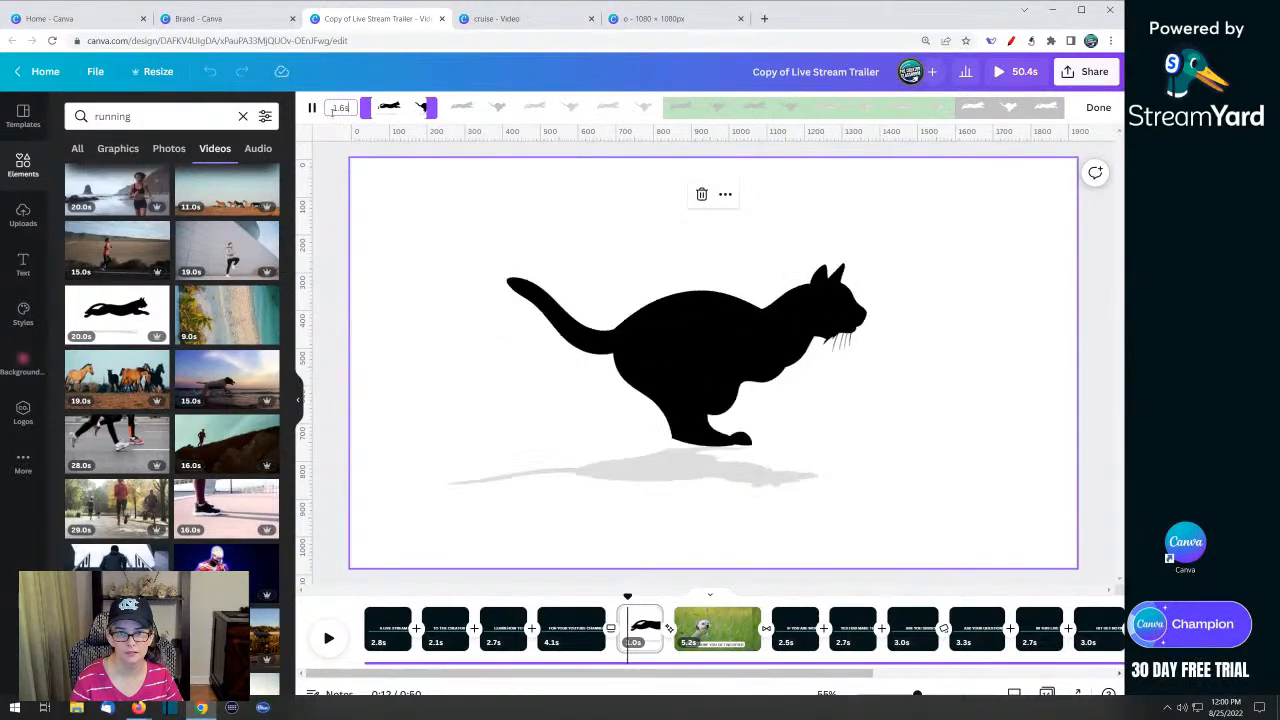
Set the trimmed length of the running cat video to 1.9 s
drag(332, 112, 378, 112)
text(1.9)
key(Return)
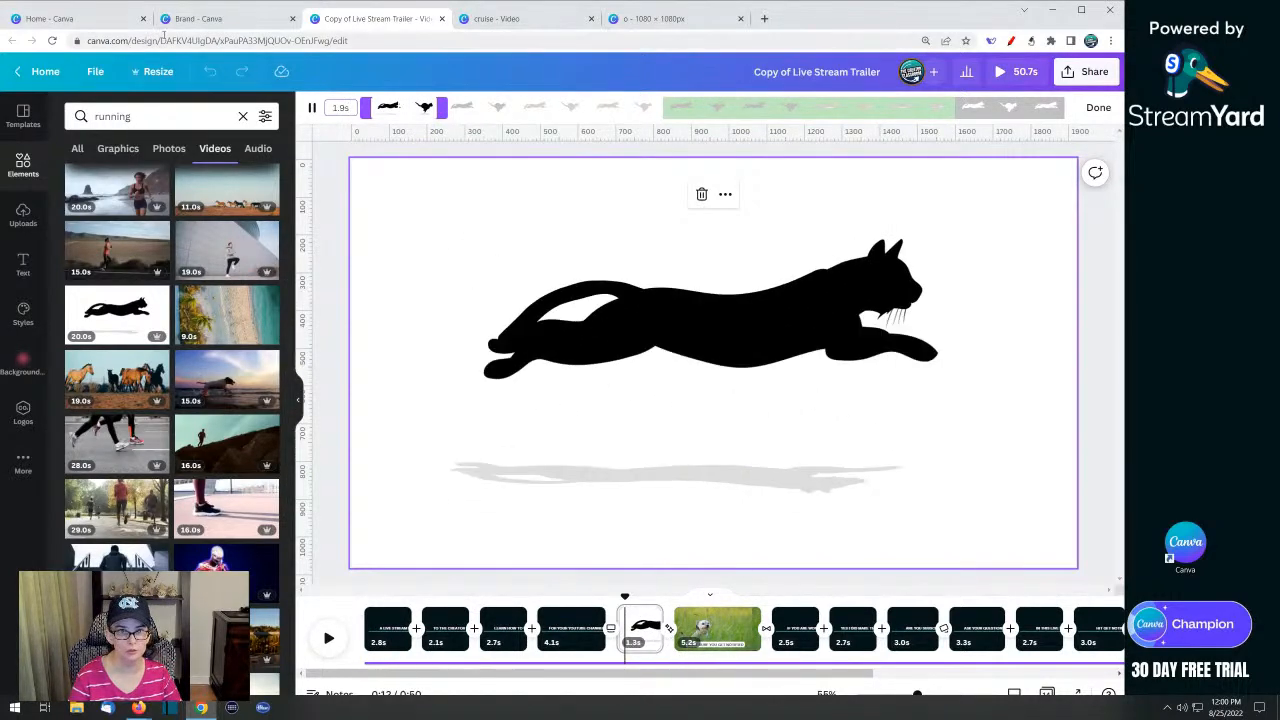
Return to the home page and delete the most recent Copy of Live Stream Trailer from the recent designs
click(37, 72)
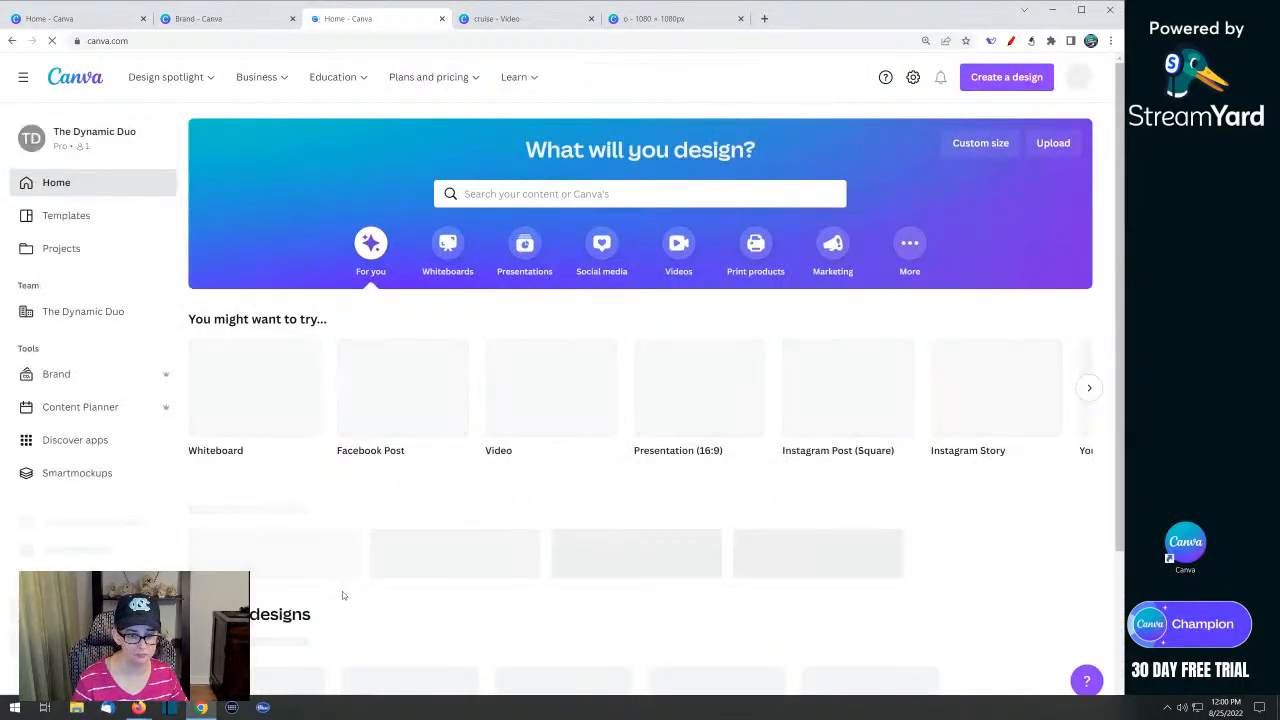
scroll(342, 591, down, 2)
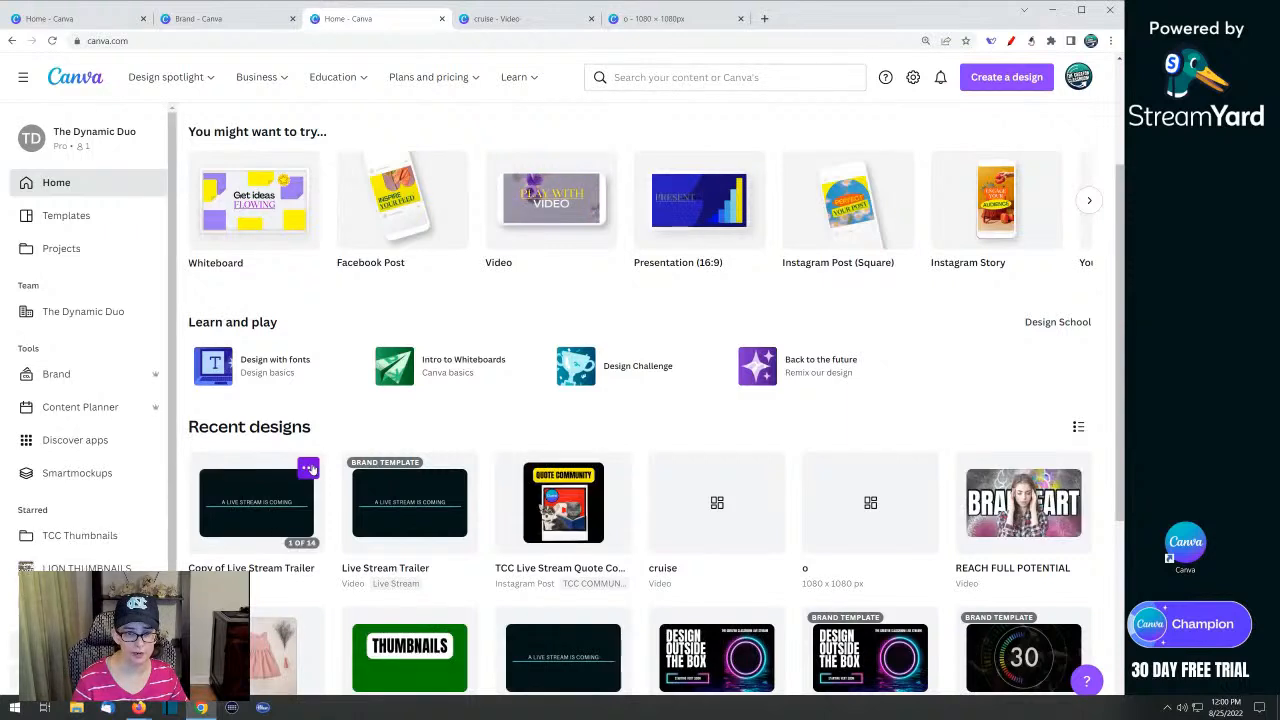
click(308, 468)
click(355, 431)
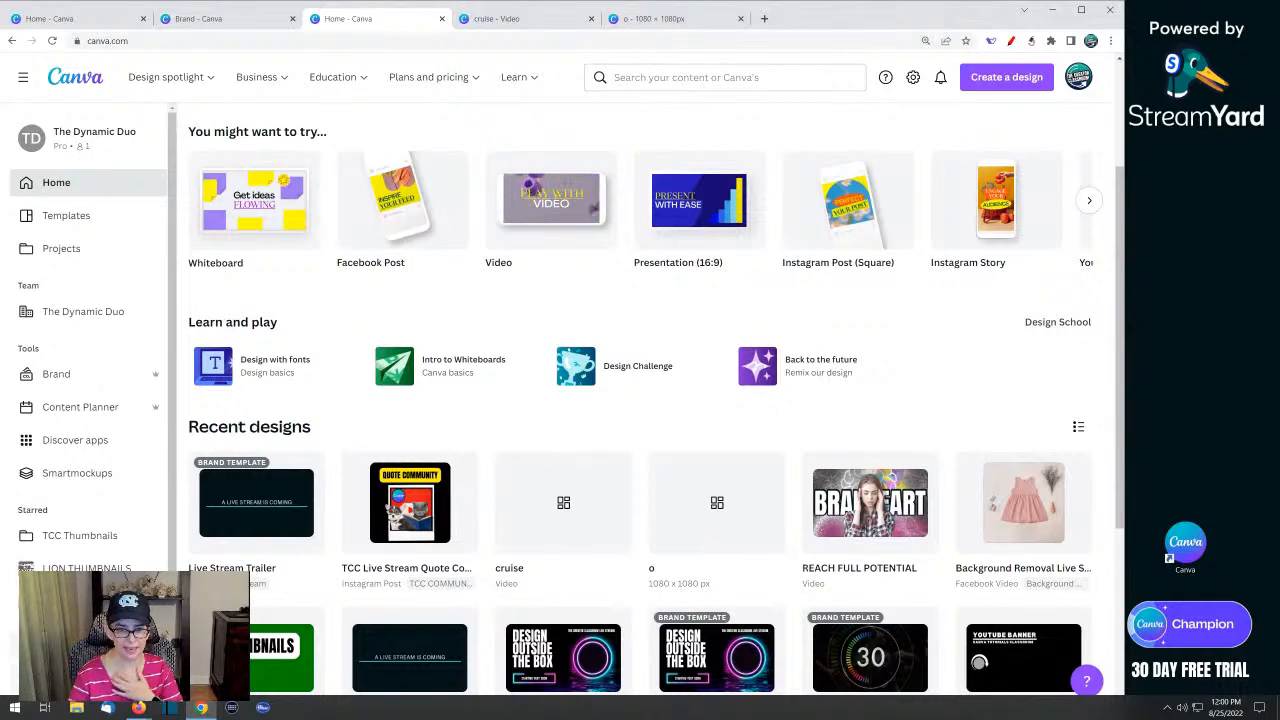
Open the Background Removal Live Stream design from the recent designs
scroll(531, 420, down, 1)
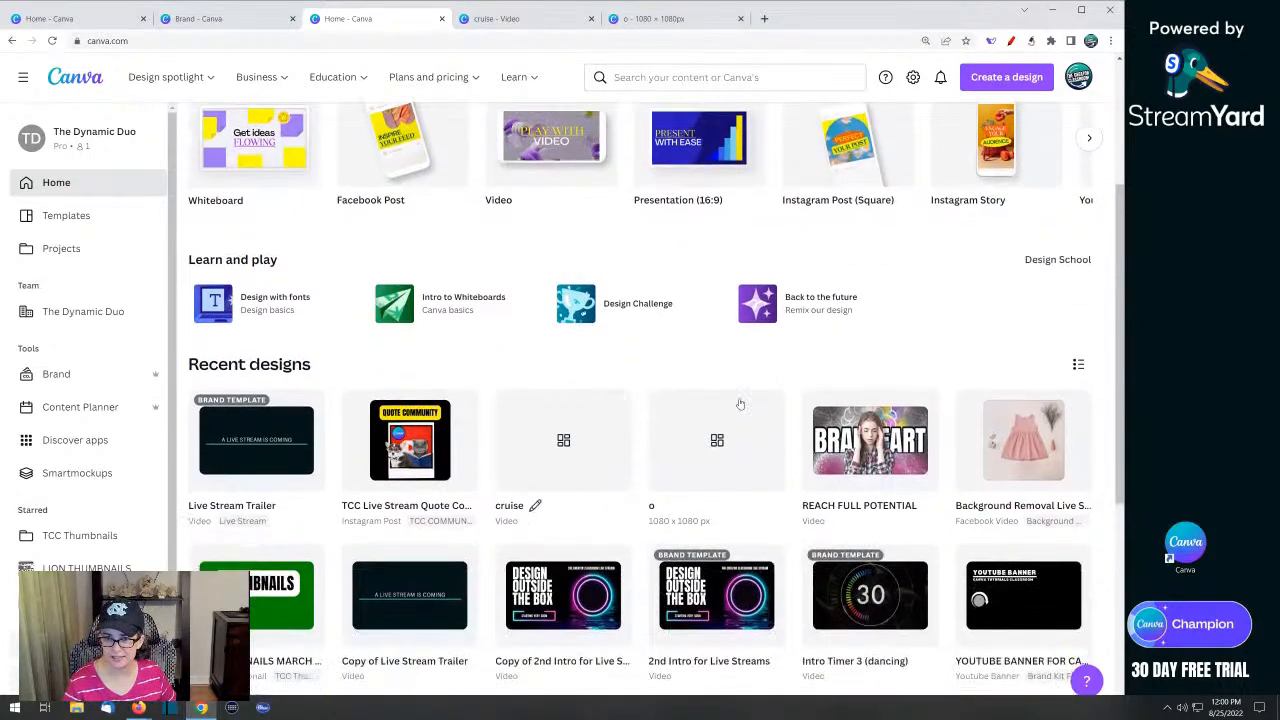
scroll(653, 427, down, 1)
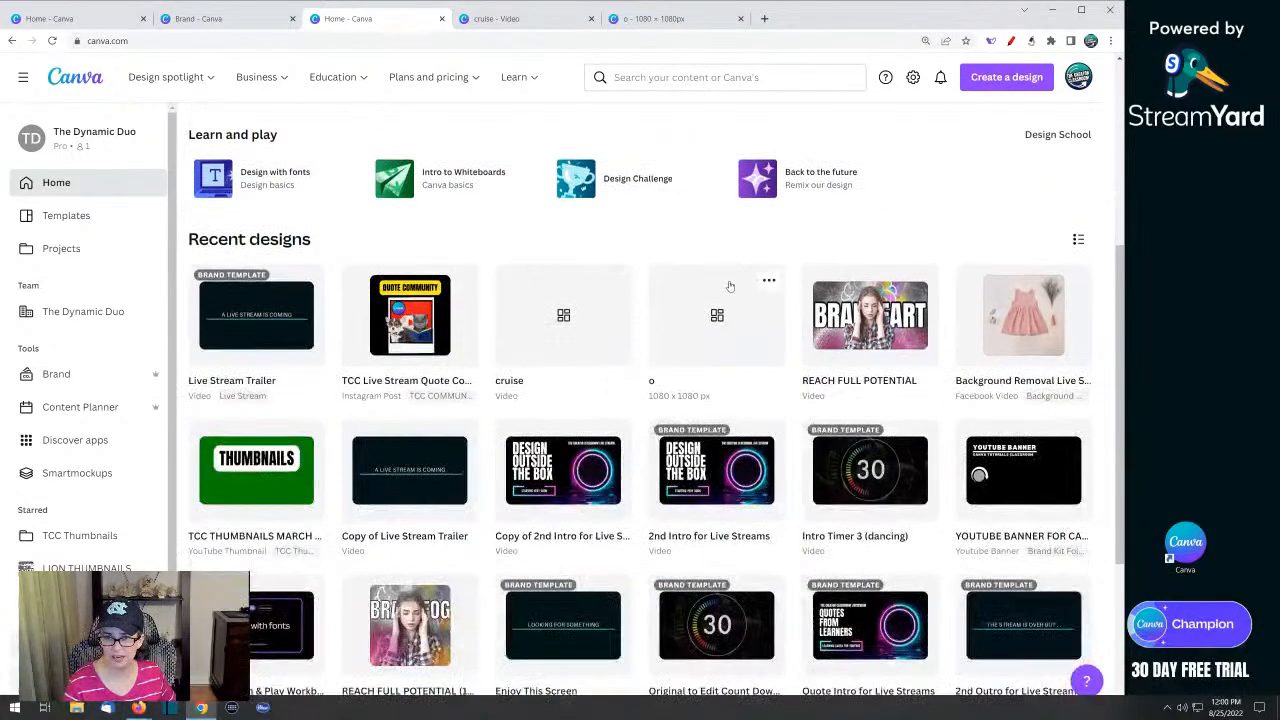
click(1009, 316)
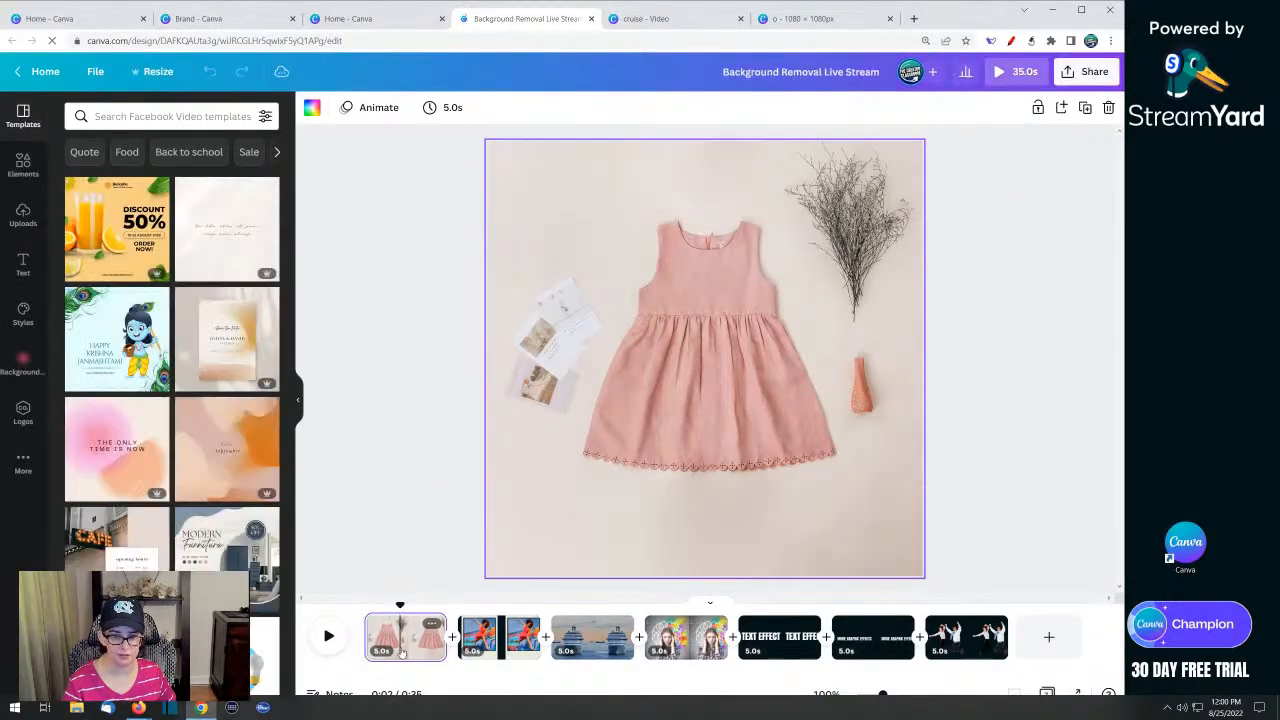
Review the design's pages one after another, from the 3D jumping effect page through to the jumping couple page
click(490, 648)
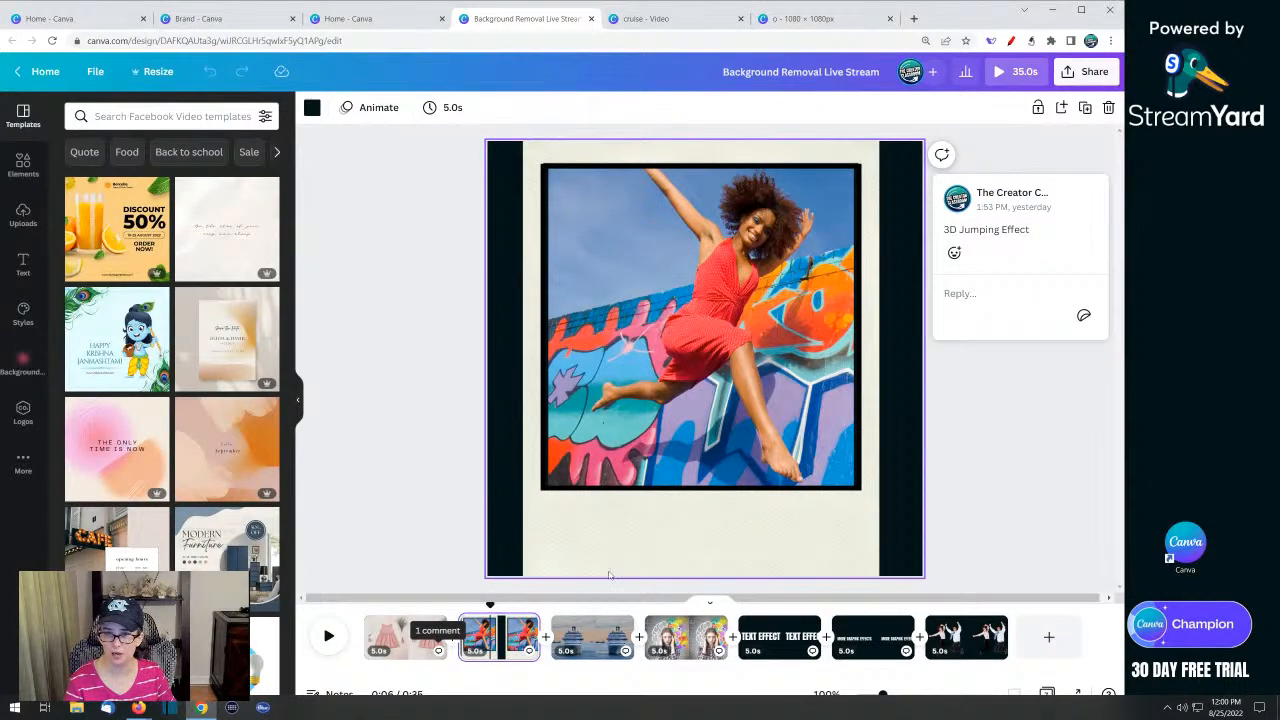
click(584, 651)
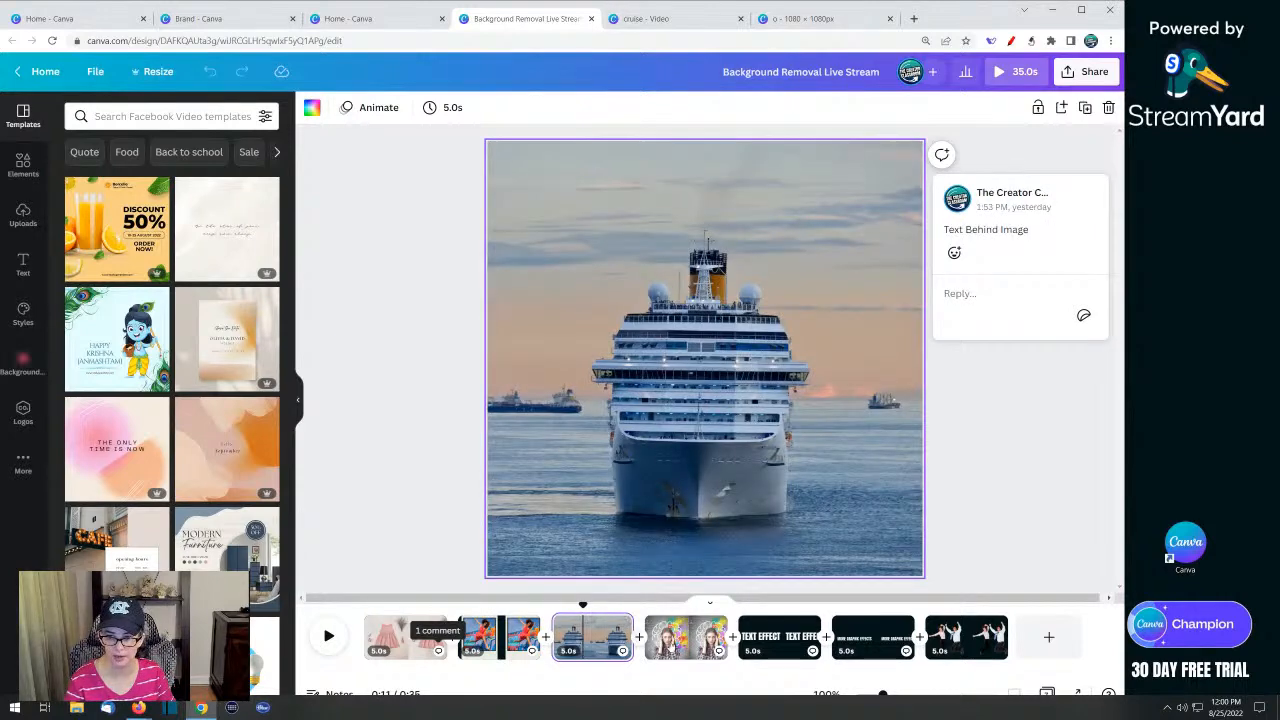
click(688, 642)
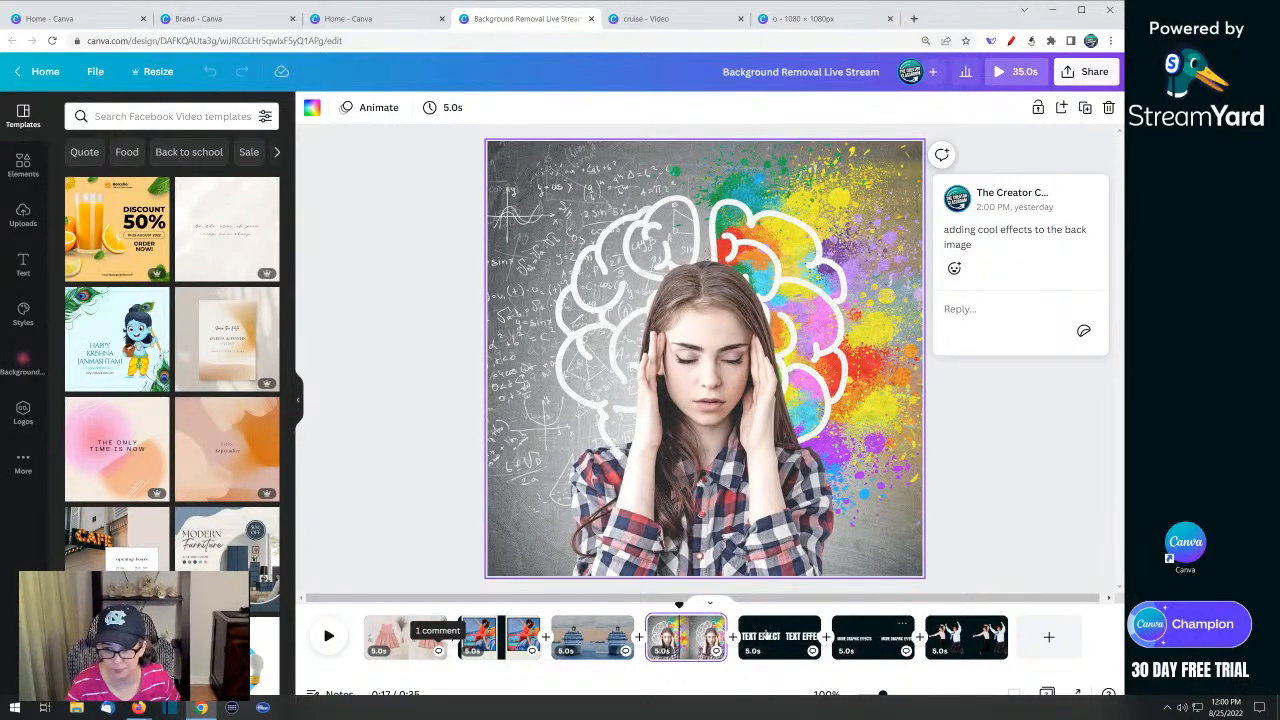
click(805, 640)
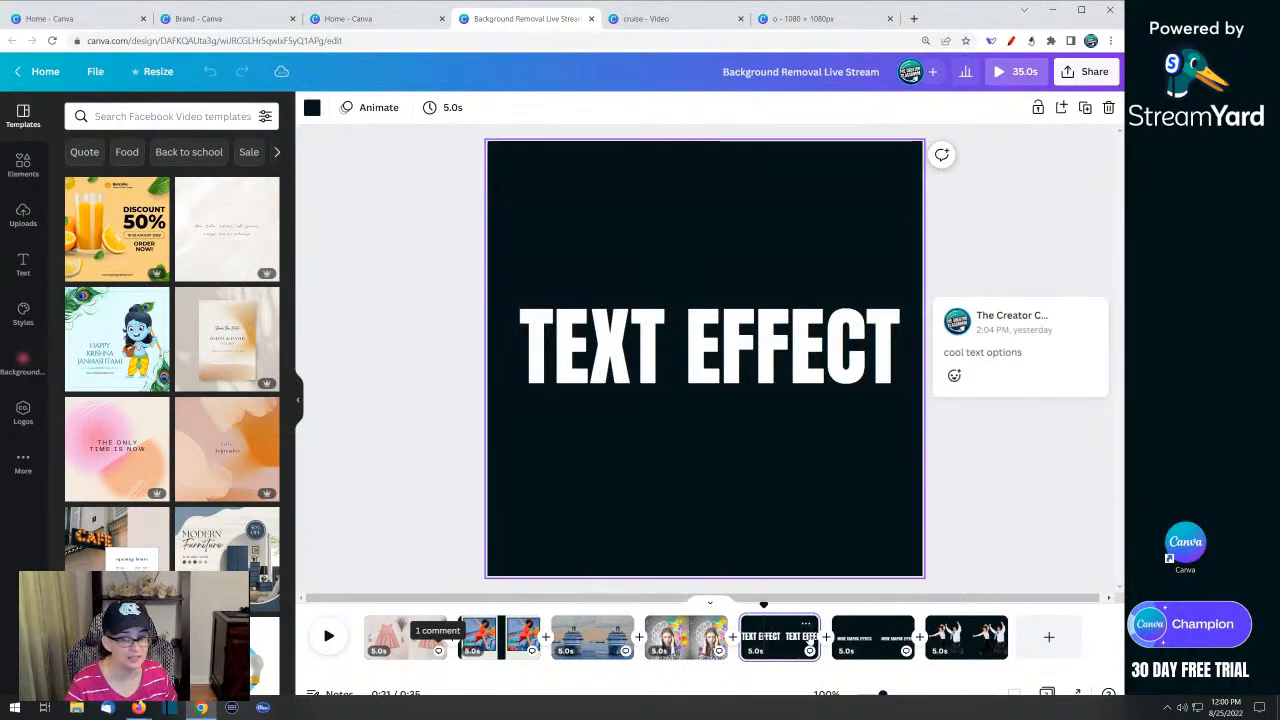
click(865, 645)
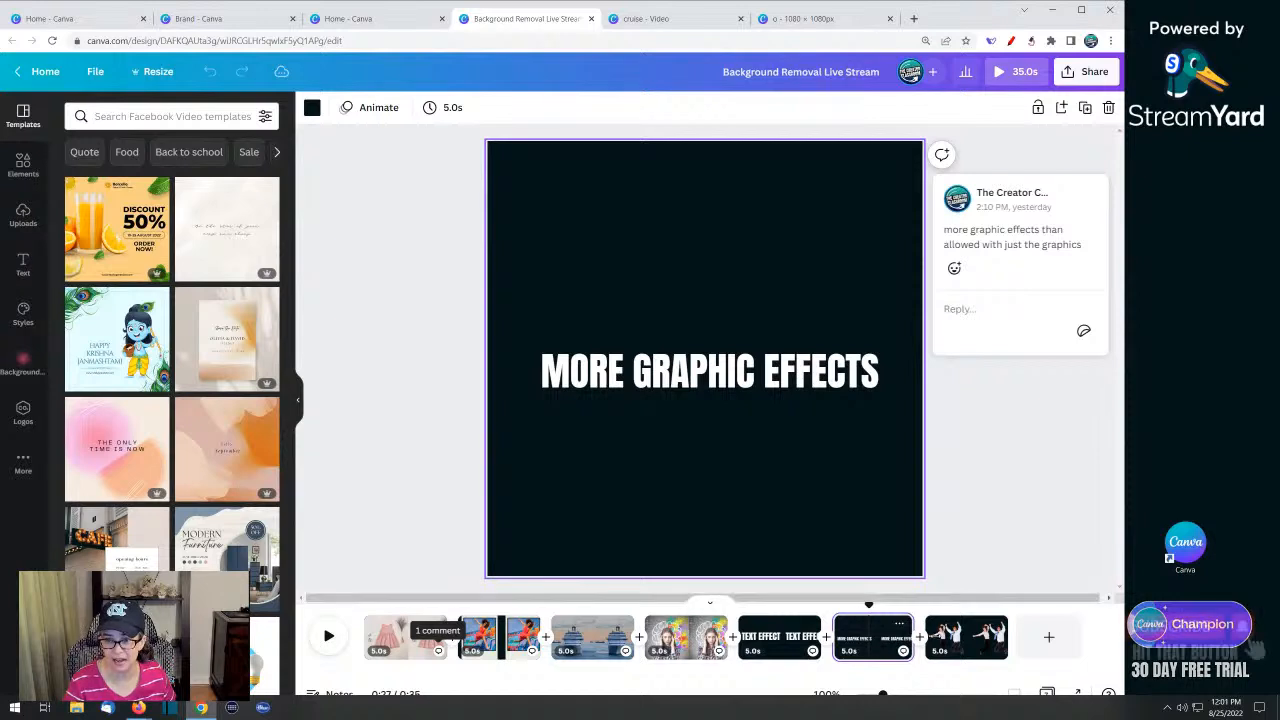
click(966, 636)
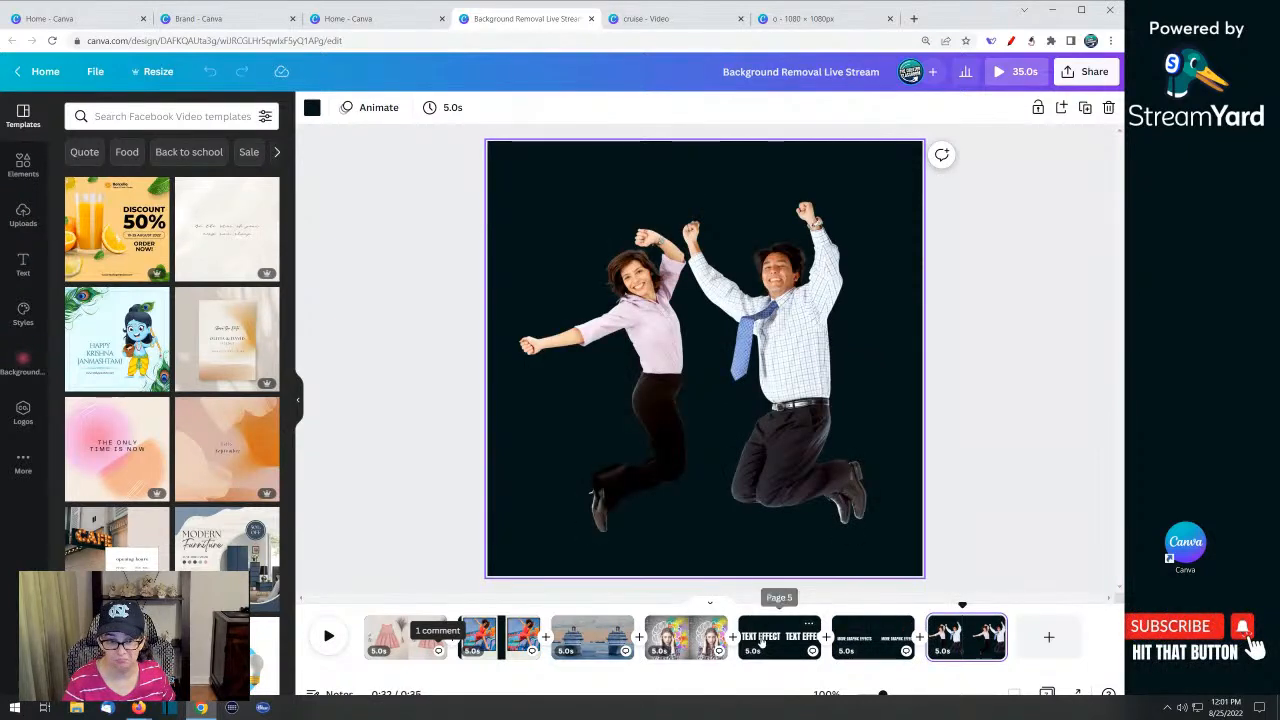
Go to the TEXT EFFECT page and resolve its "cool text options" comment
click(760, 641)
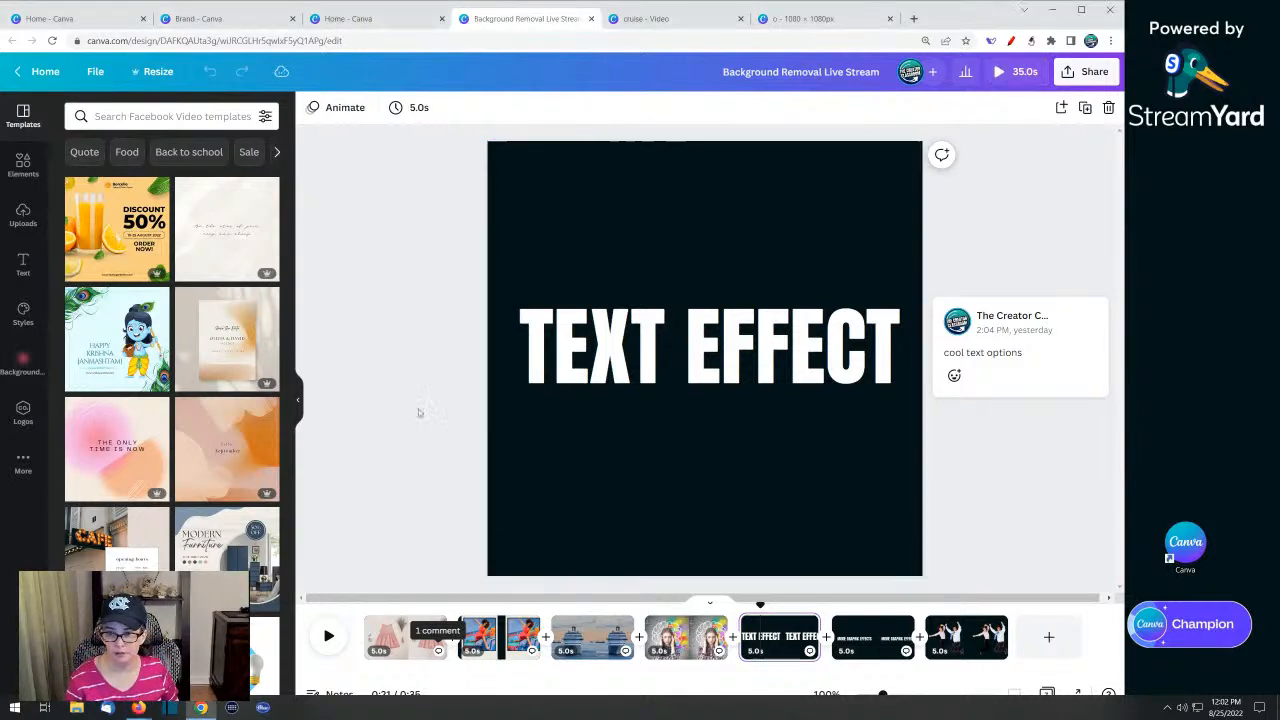
click(784, 638)
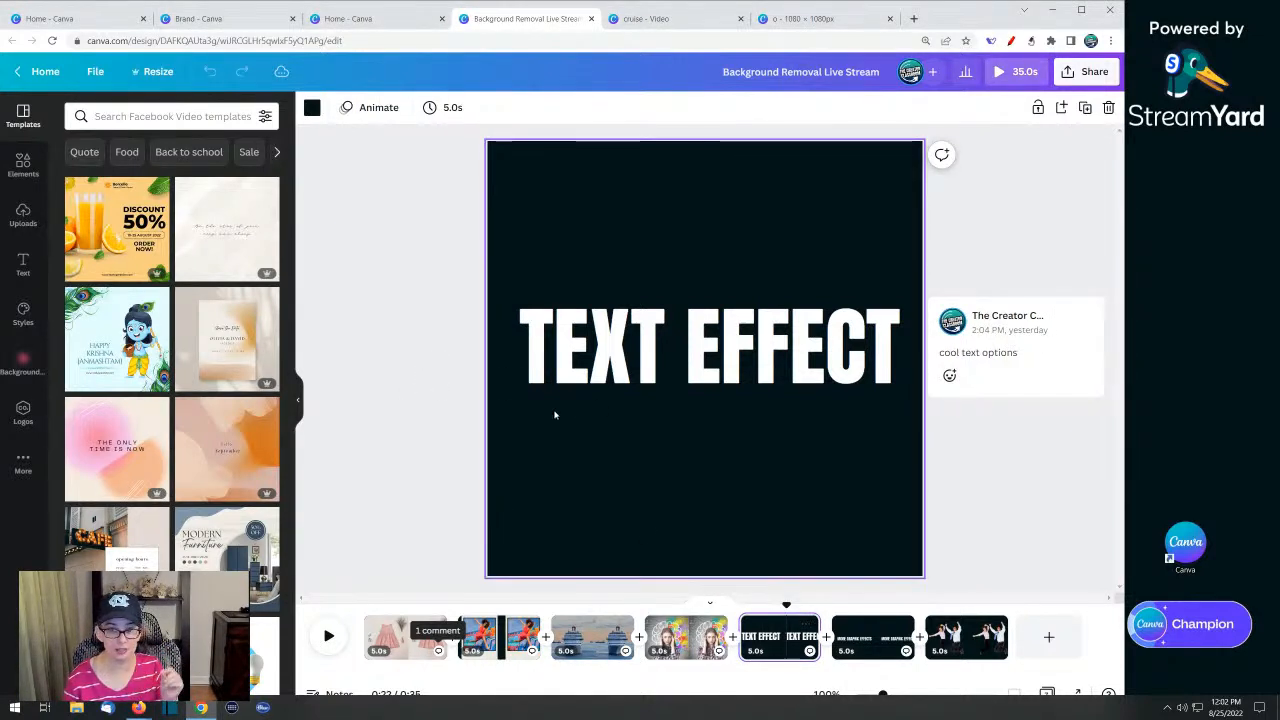
click(412, 397)
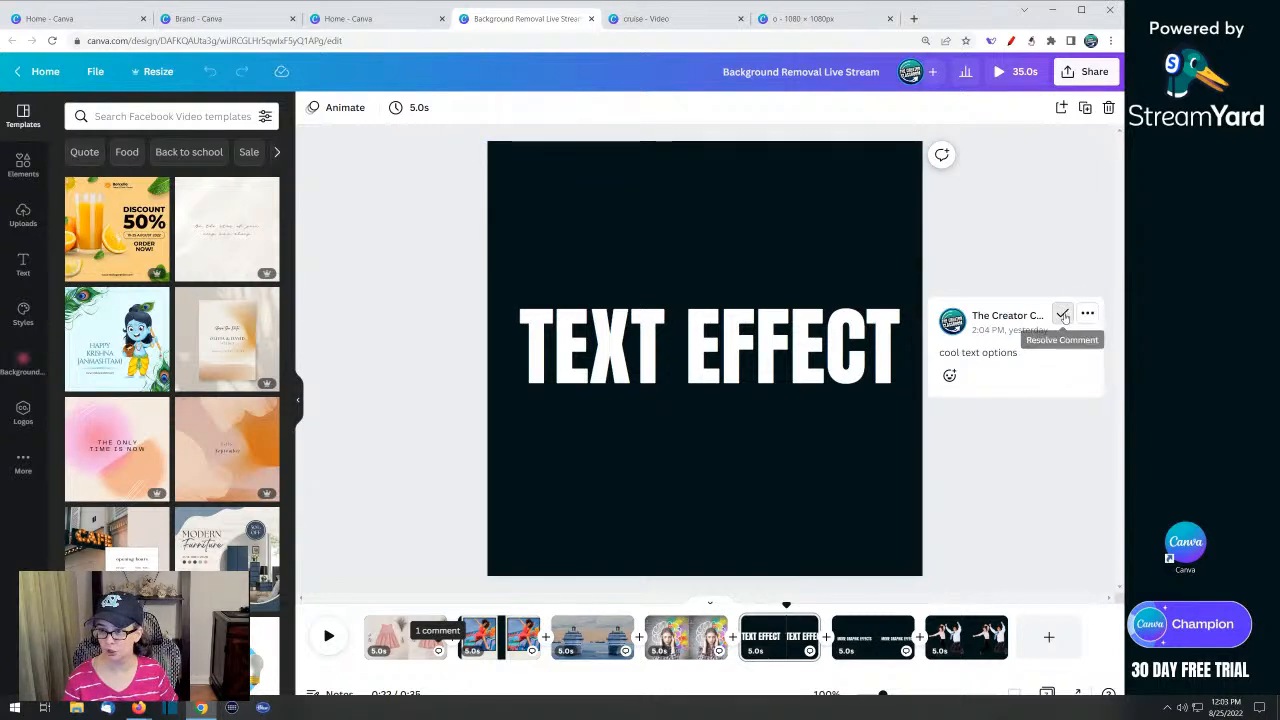
click(1063, 316)
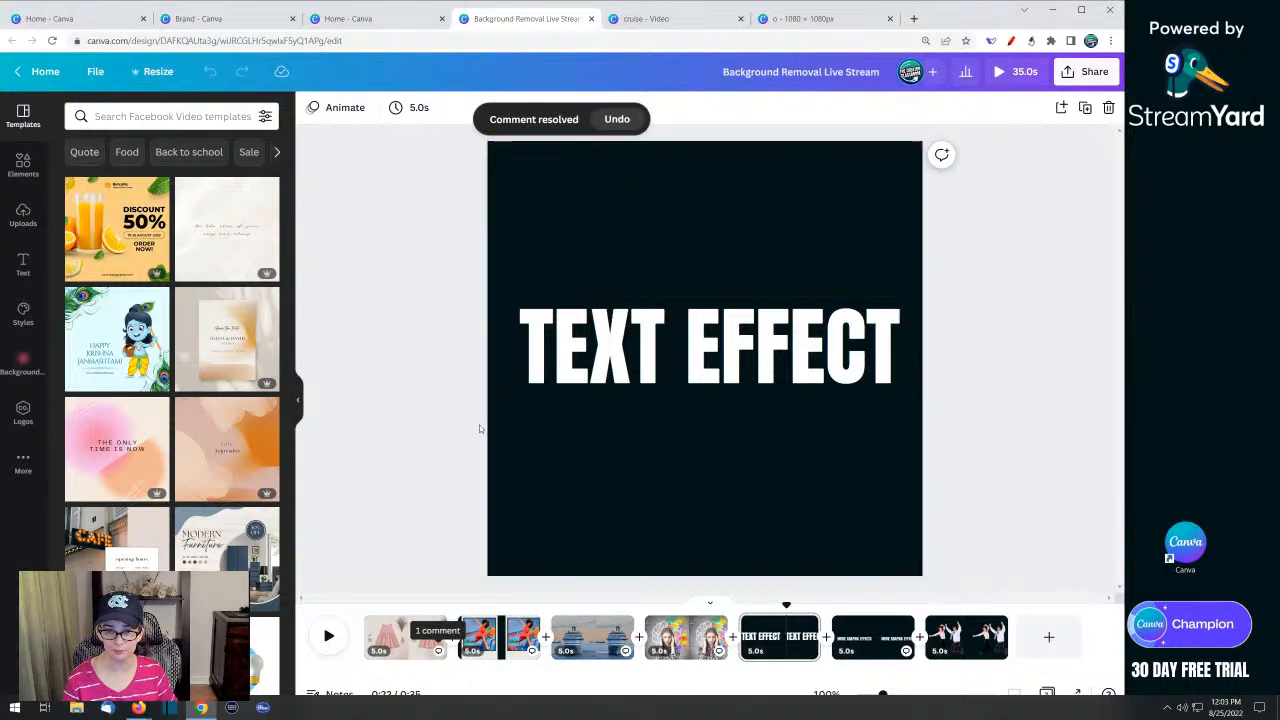
Move the TEXT EFFECT heading up into the upper part of its page and deselect it
drag(617, 355, 649, 267)
click(651, 332)
click(603, 392)
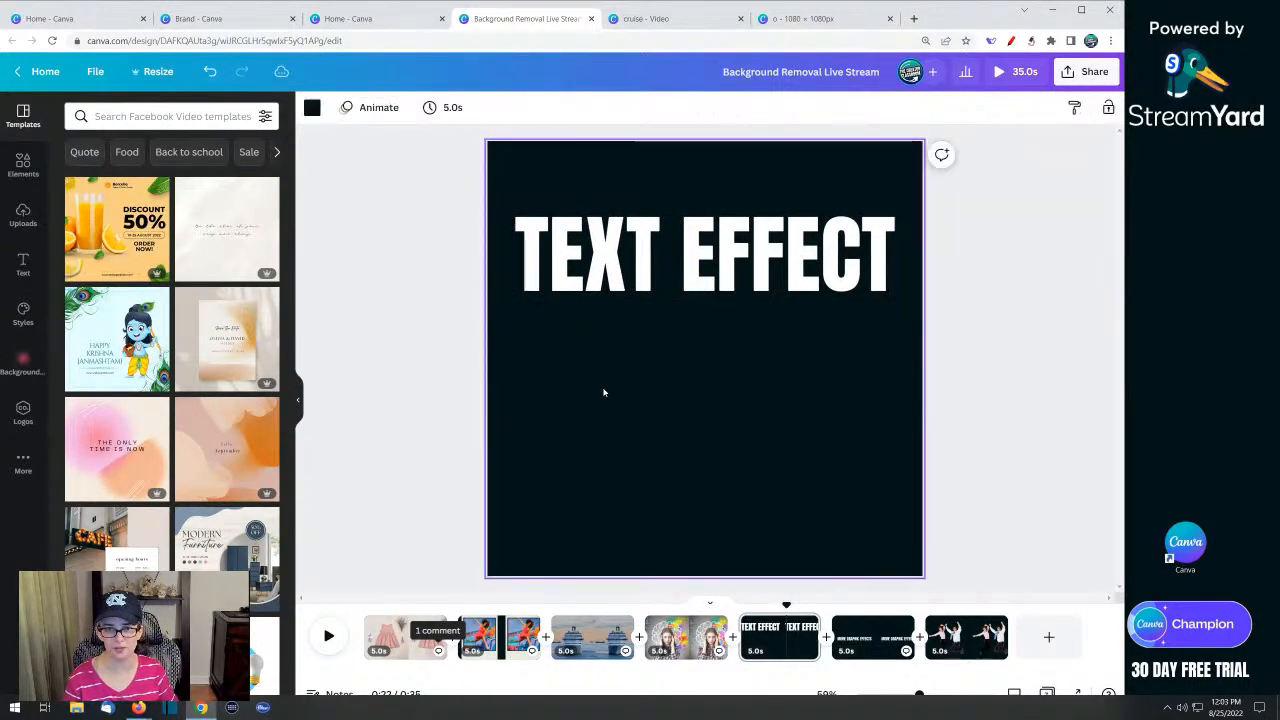
Set the page background to the hot pink from the Stacked Cupcake Cups palette and shift the TEXT EFFECT heading slightly lower
click(312, 107)
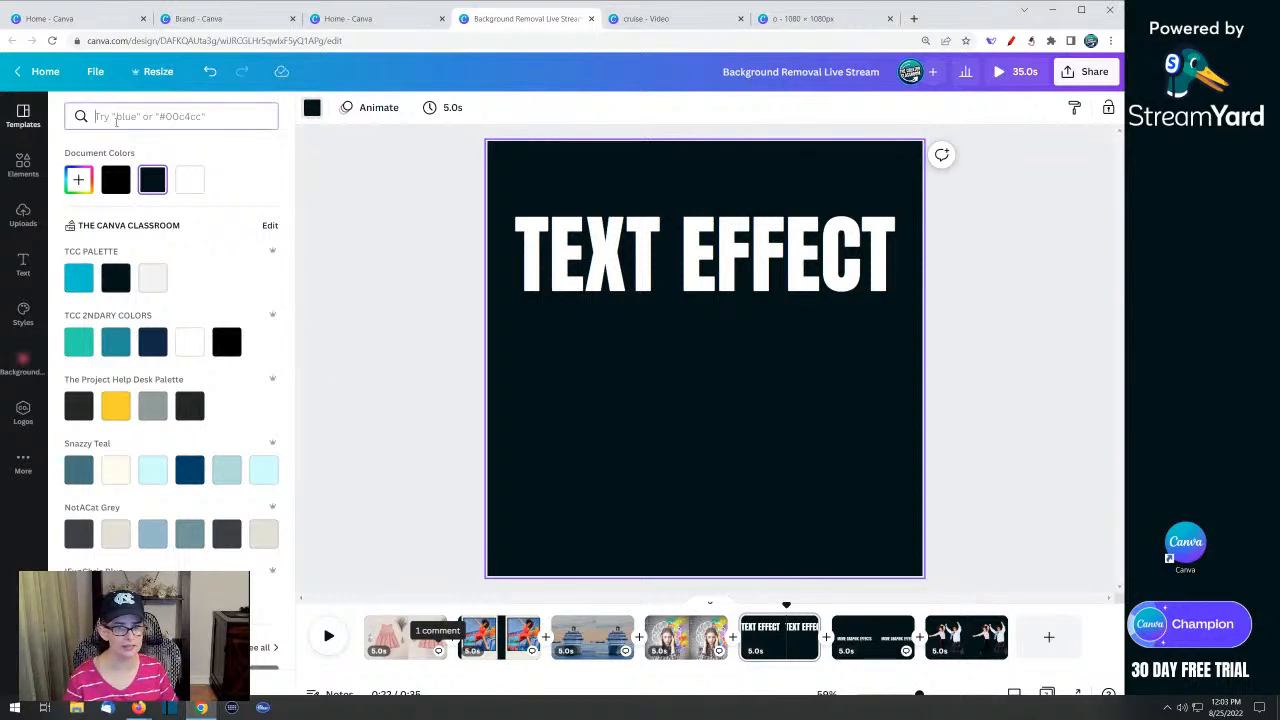
click(115, 121)
text(pink)
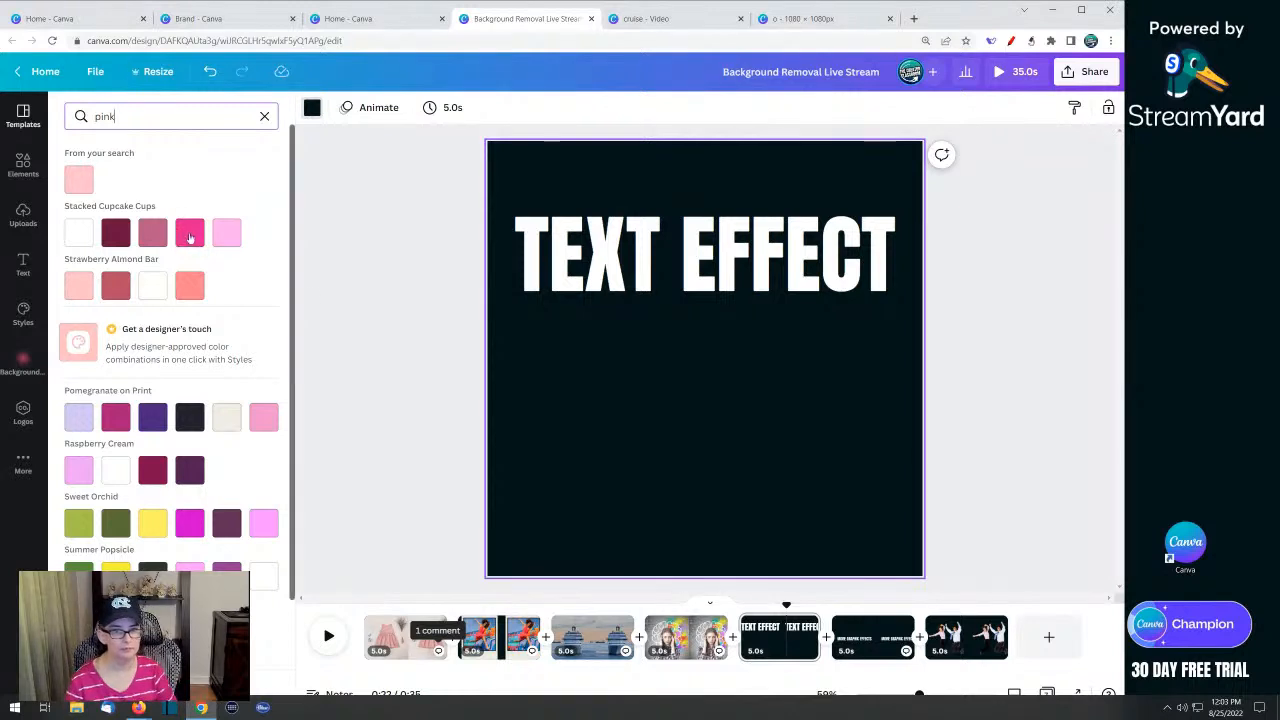
click(190, 236)
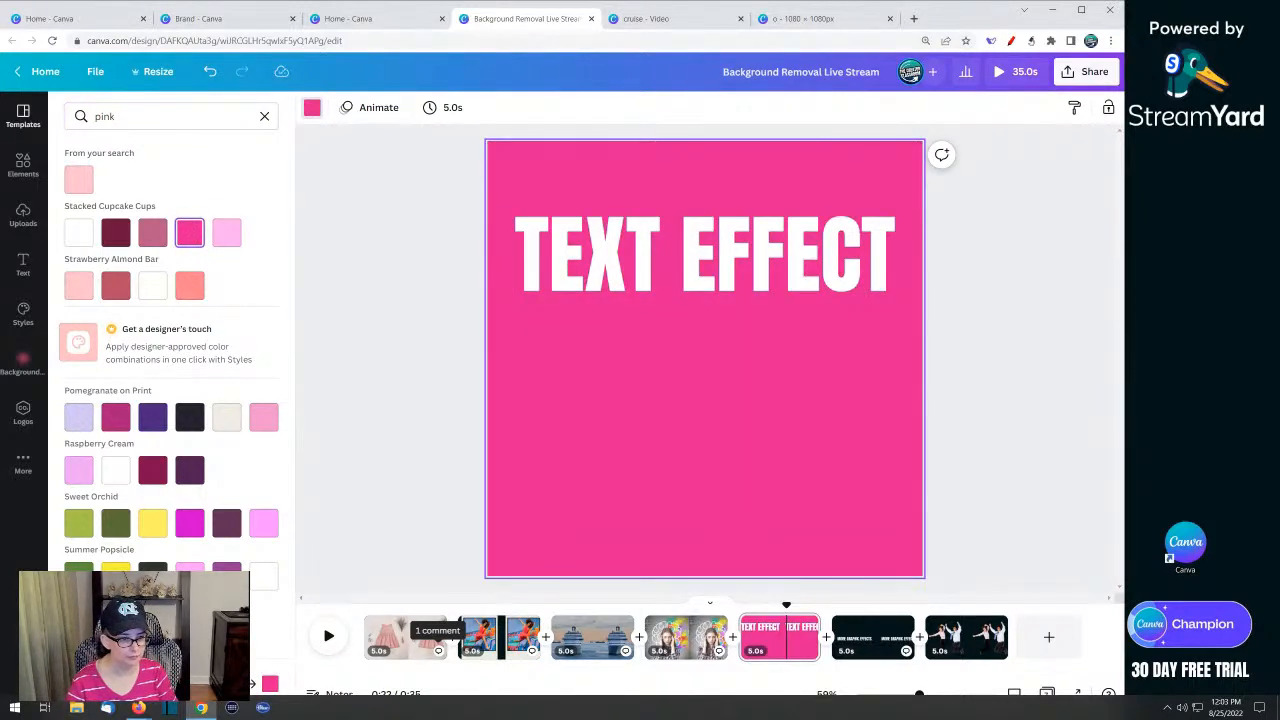
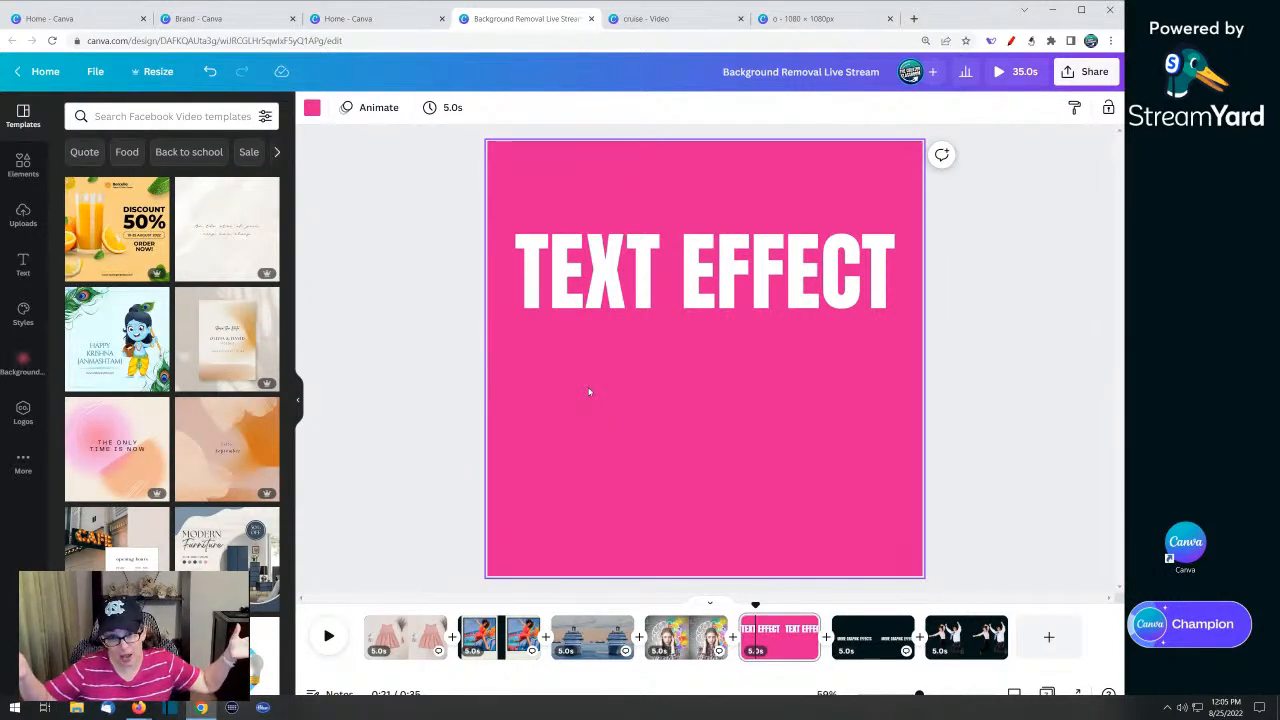
drag(655, 266, 655, 290)
click(653, 430)
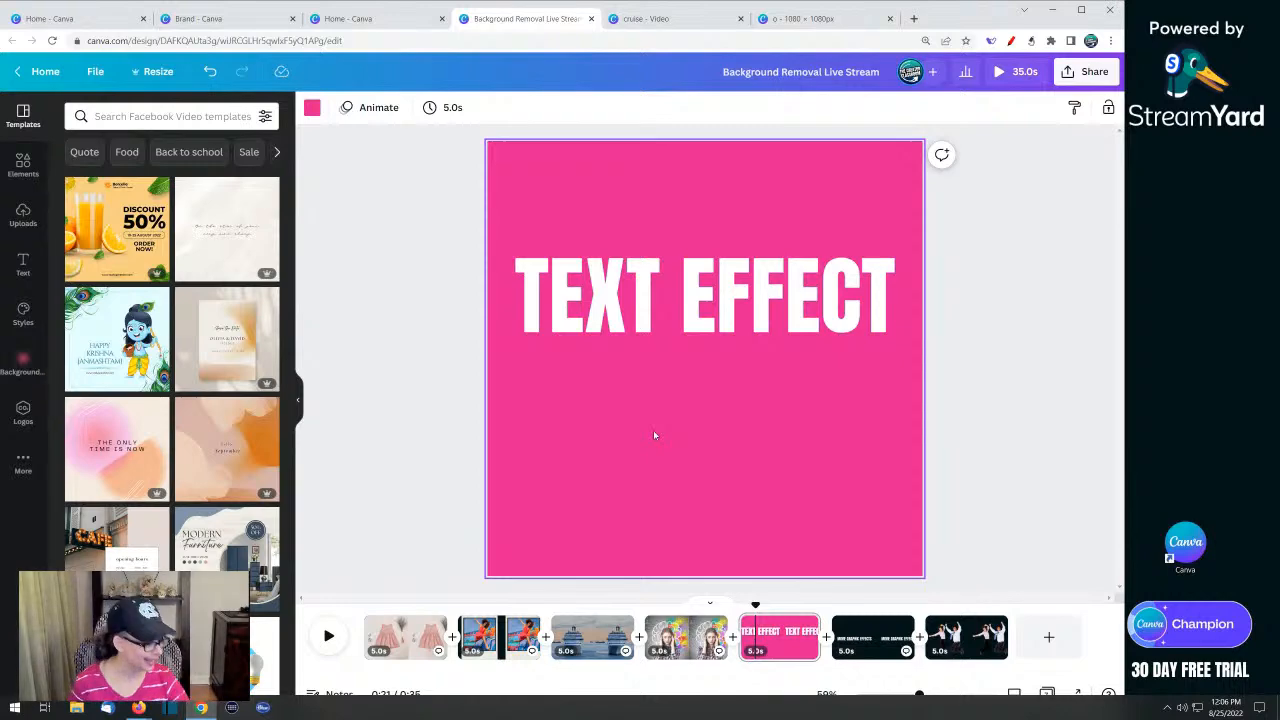
Take a screen snip of the heading with its pink surroundings and paste it onto the page below the heading
key(super+shift+s)
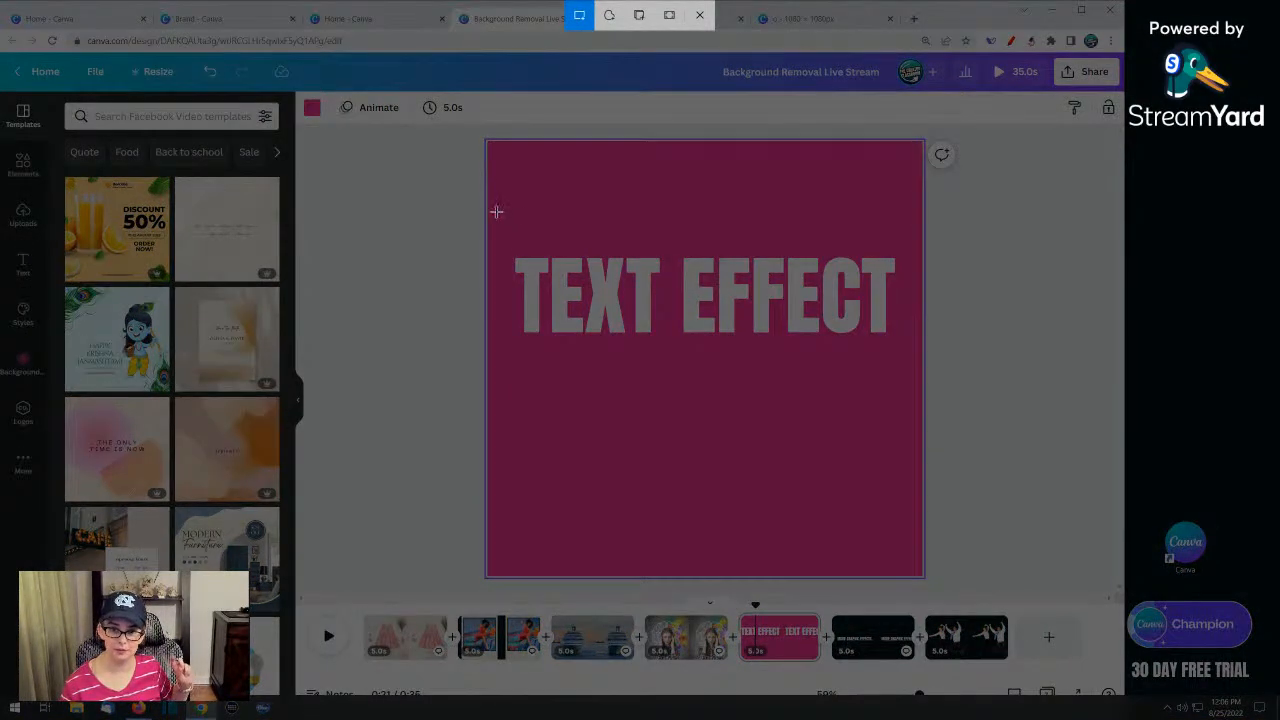
drag(494, 210, 913, 372)
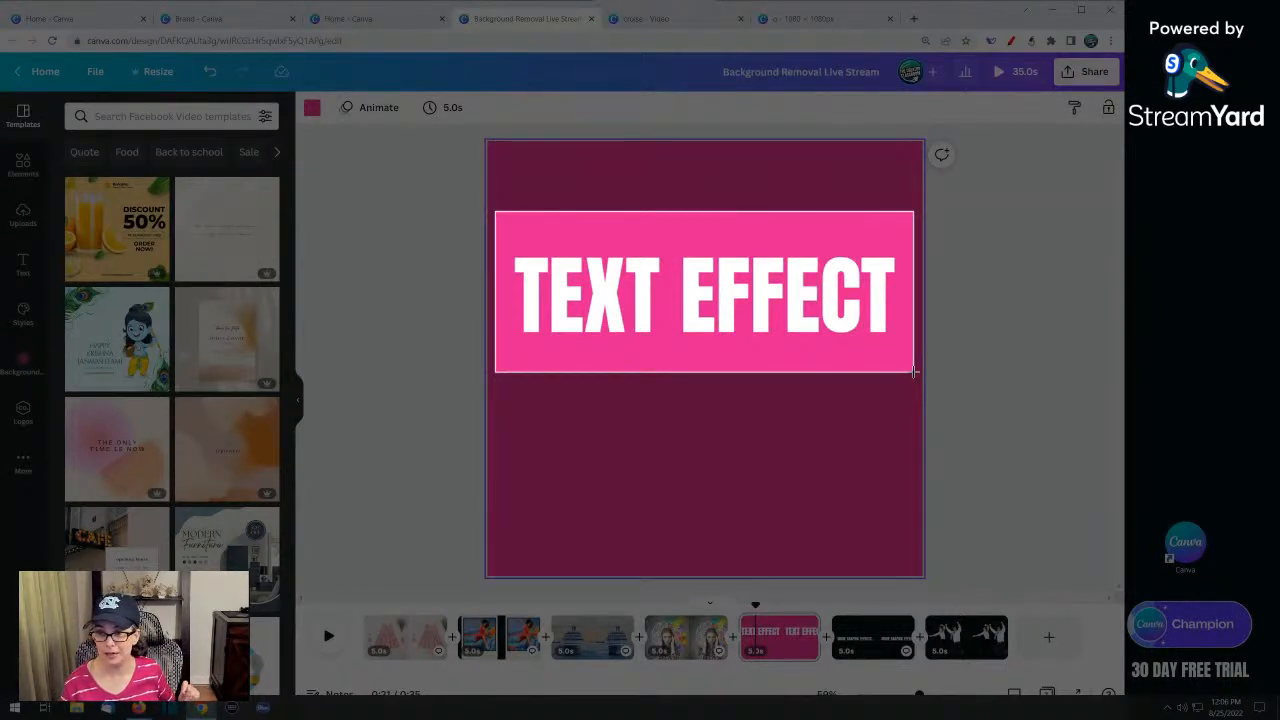
drag(913, 371, 913, 371)
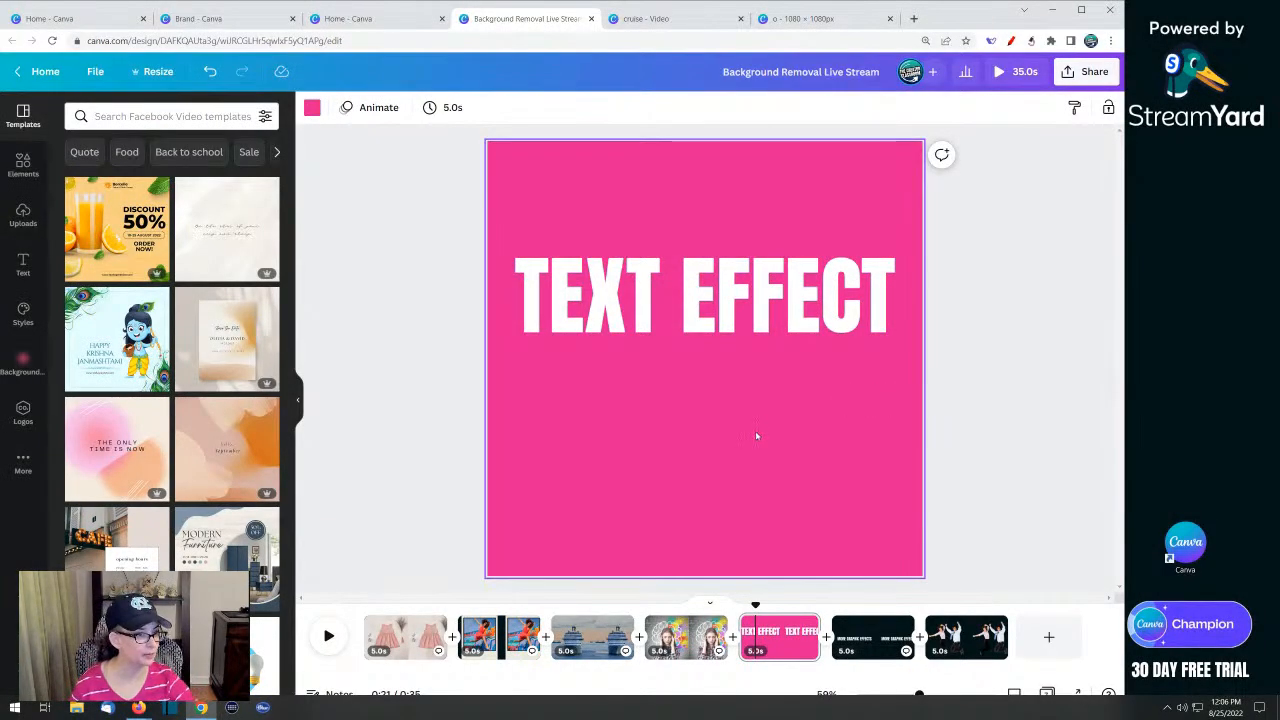
key(ctrl+v)
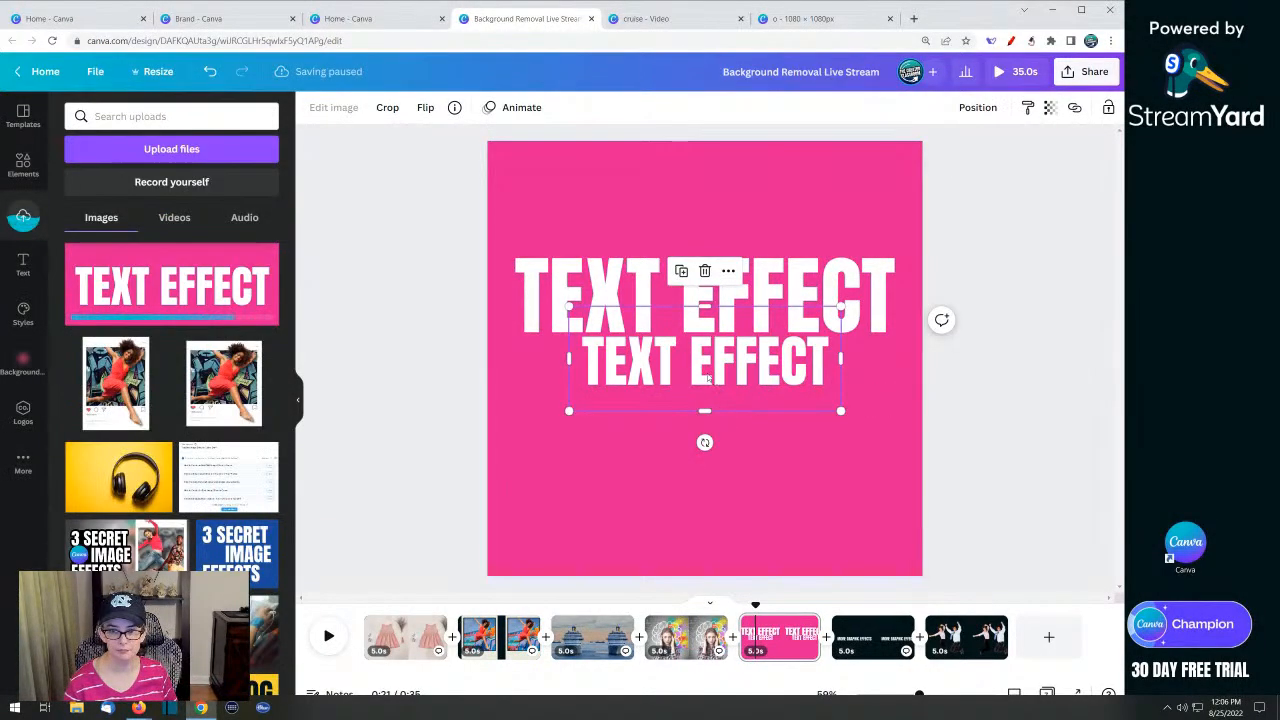
drag(703, 380, 703, 462)
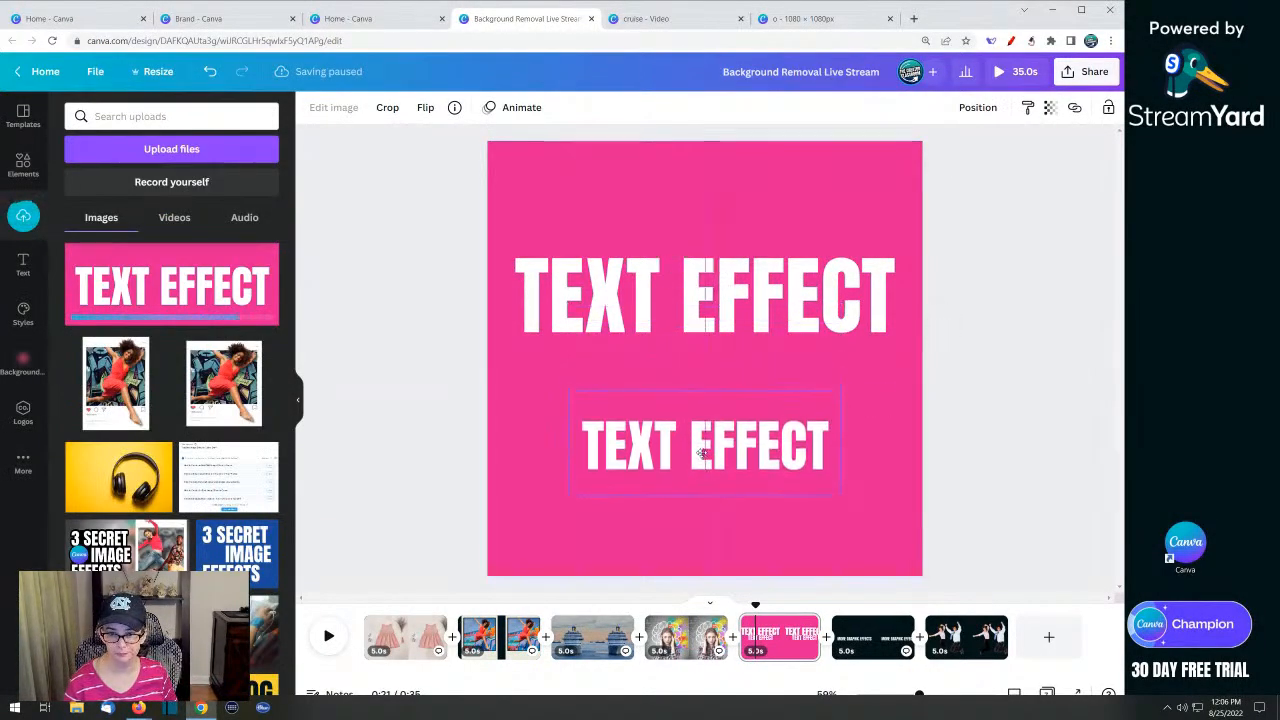
Change the page background to the dark maroon from the Stacked Cupcake Cups palette
click(518, 435)
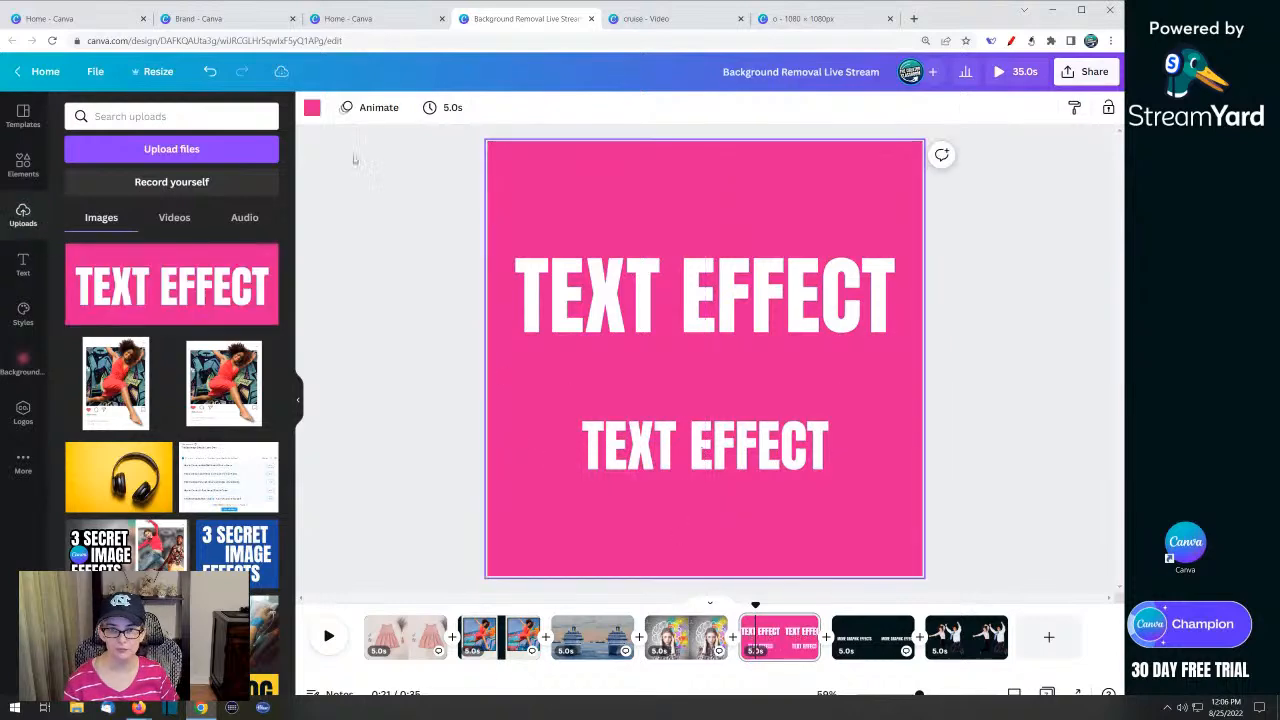
click(312, 107)
click(115, 233)
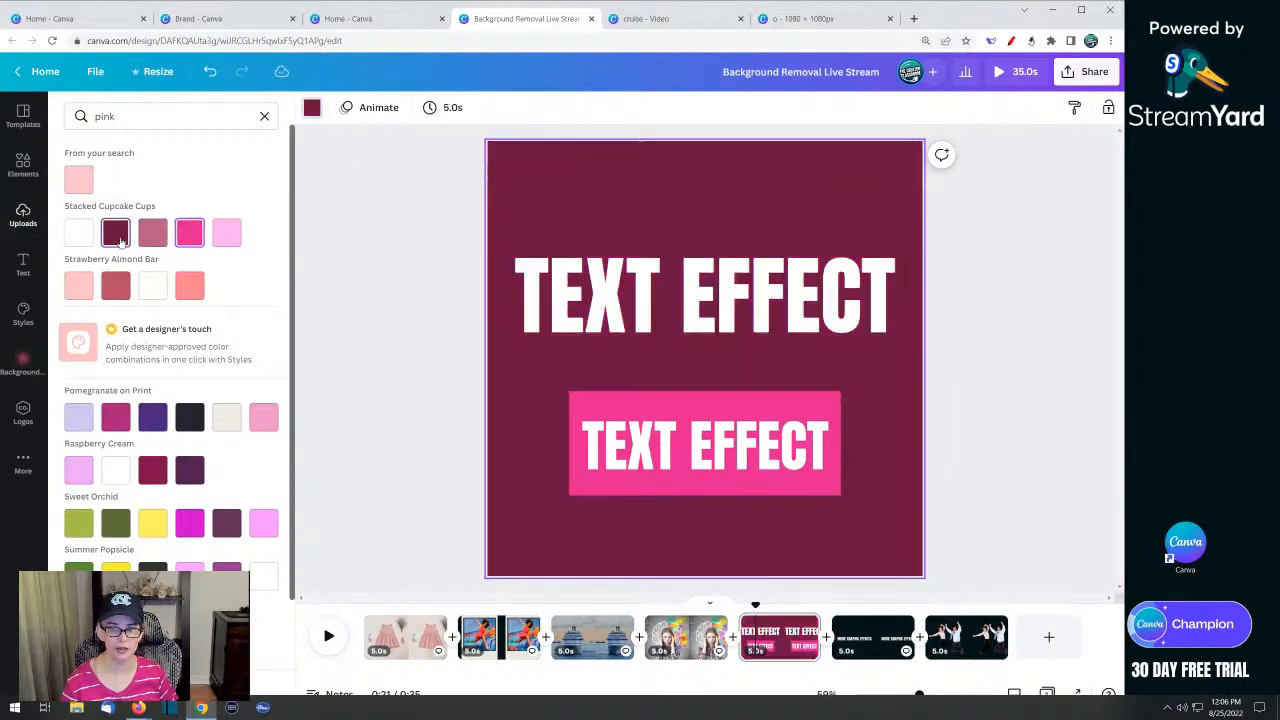
Remove the pink background from the pasted TEXT EFFECT image with Background Remover
click(664, 408)
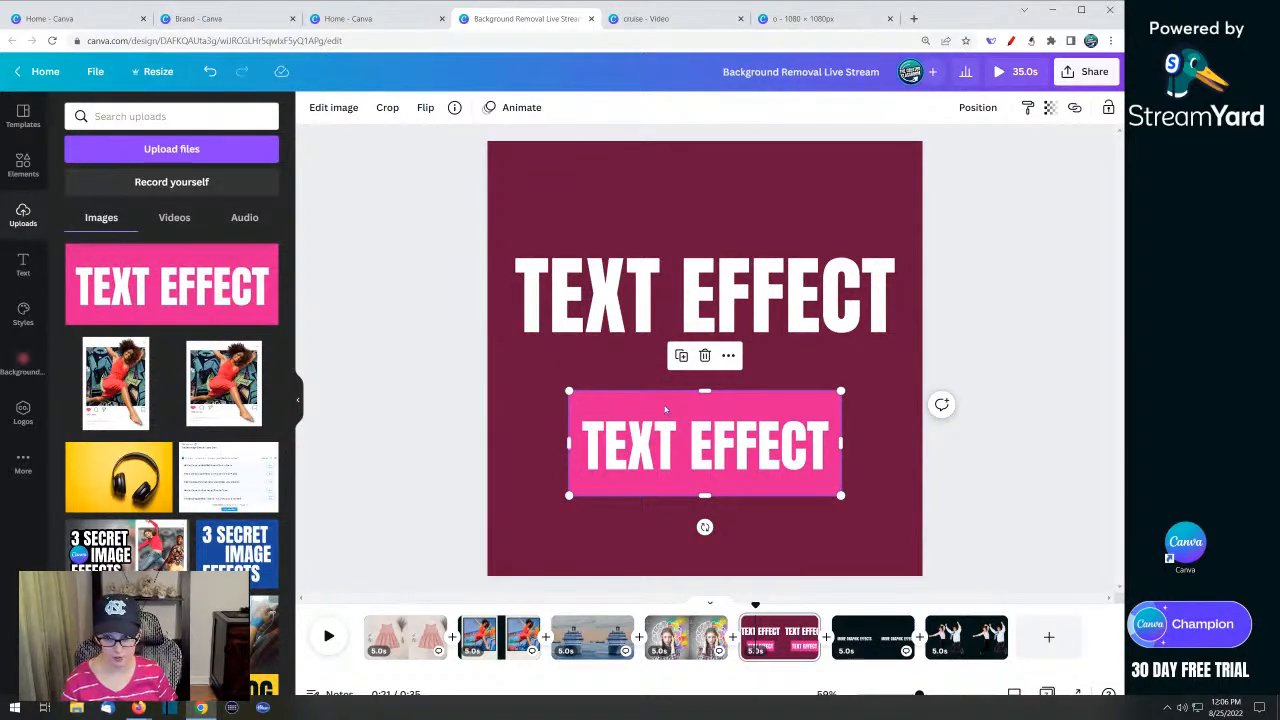
click(317, 112)
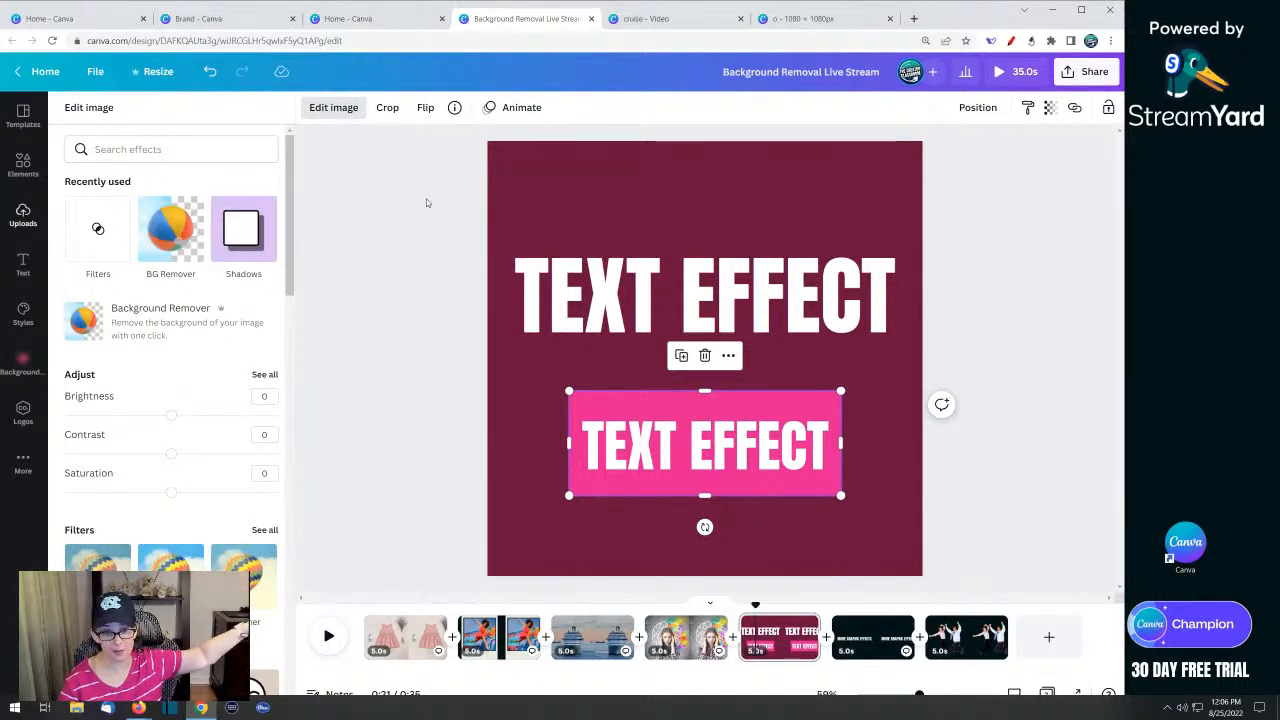
click(153, 318)
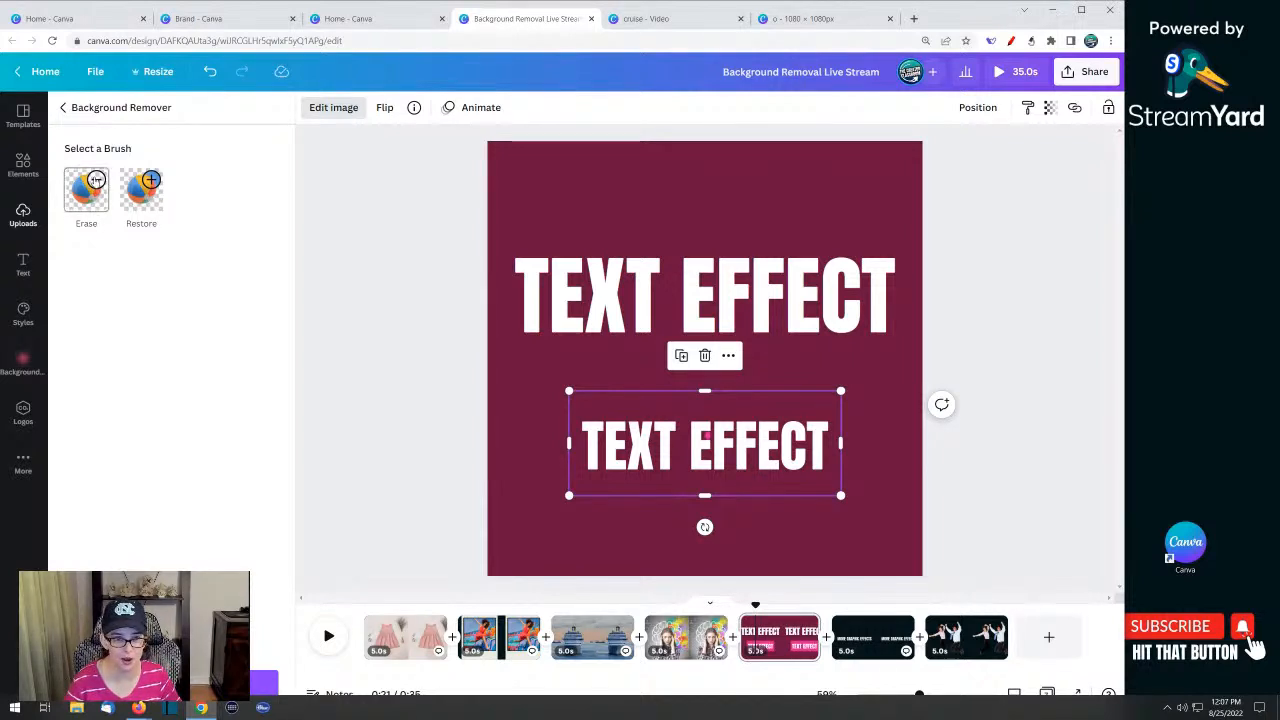
Erase the leftover pink spot in the cut-out lettering with a size 5 brush, showing the original image for guidance
click(96, 180)
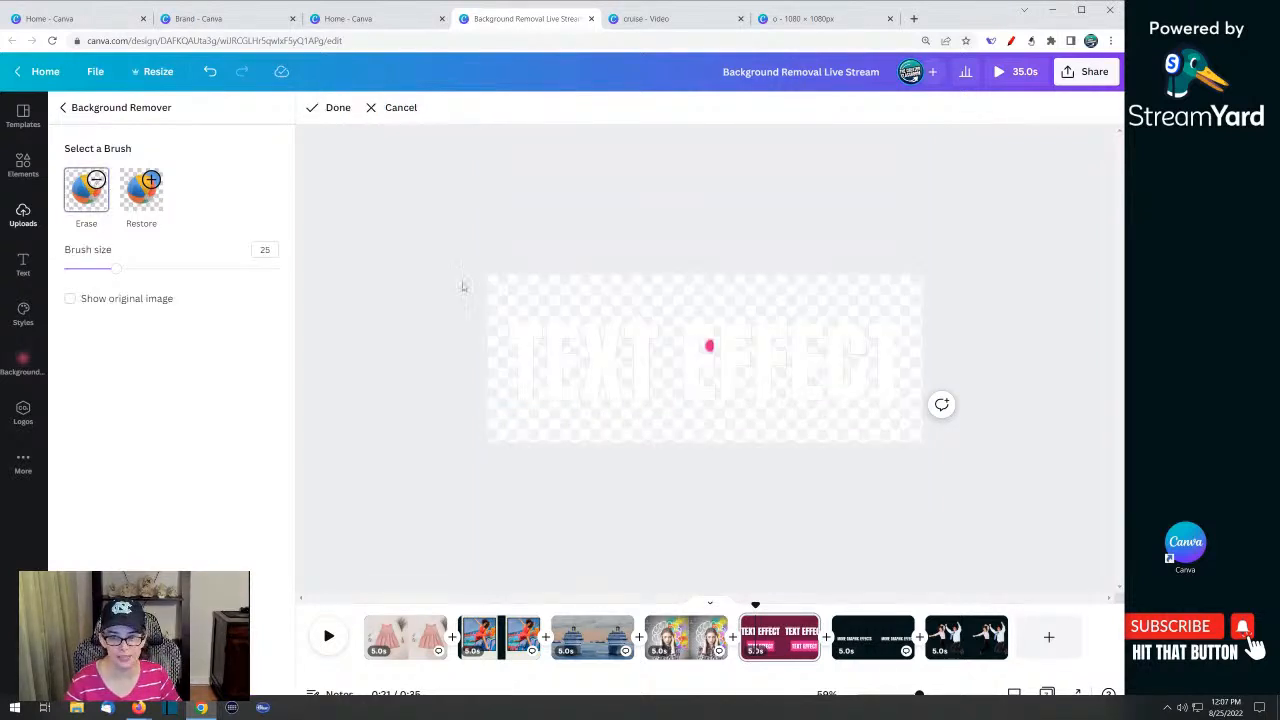
drag(116, 268, 73, 270)
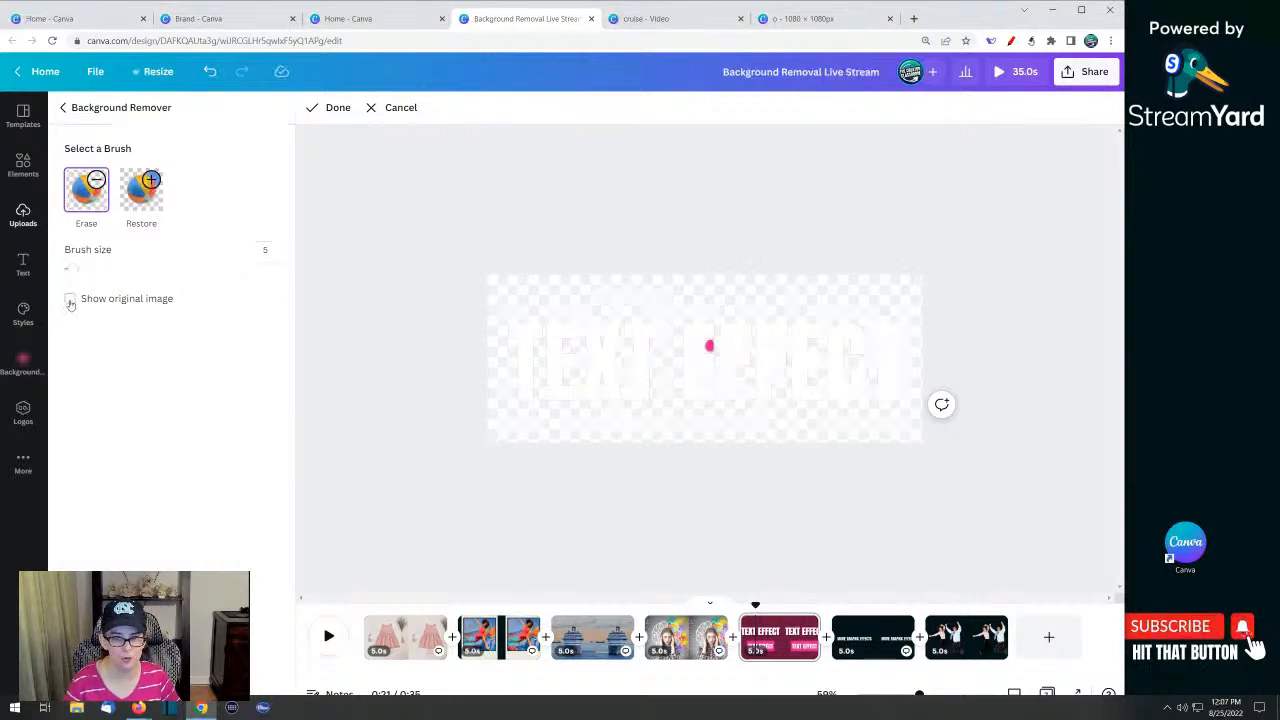
click(70, 300)
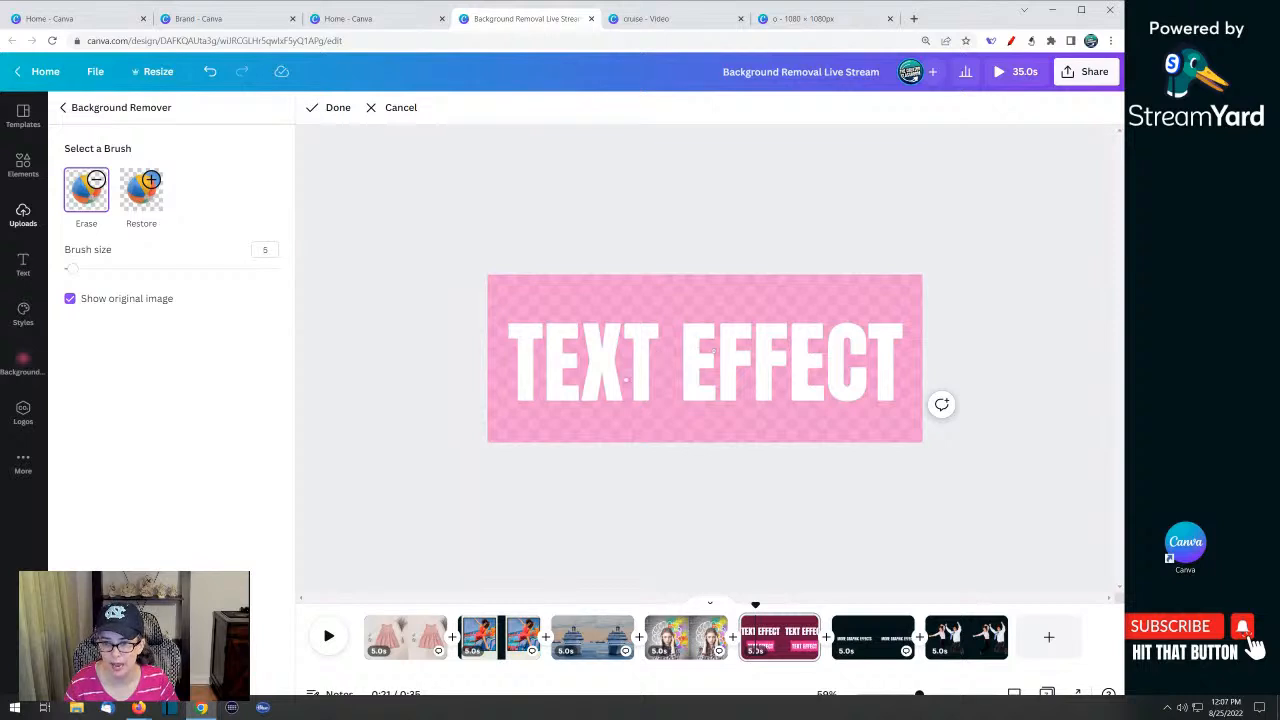
click(336, 107)
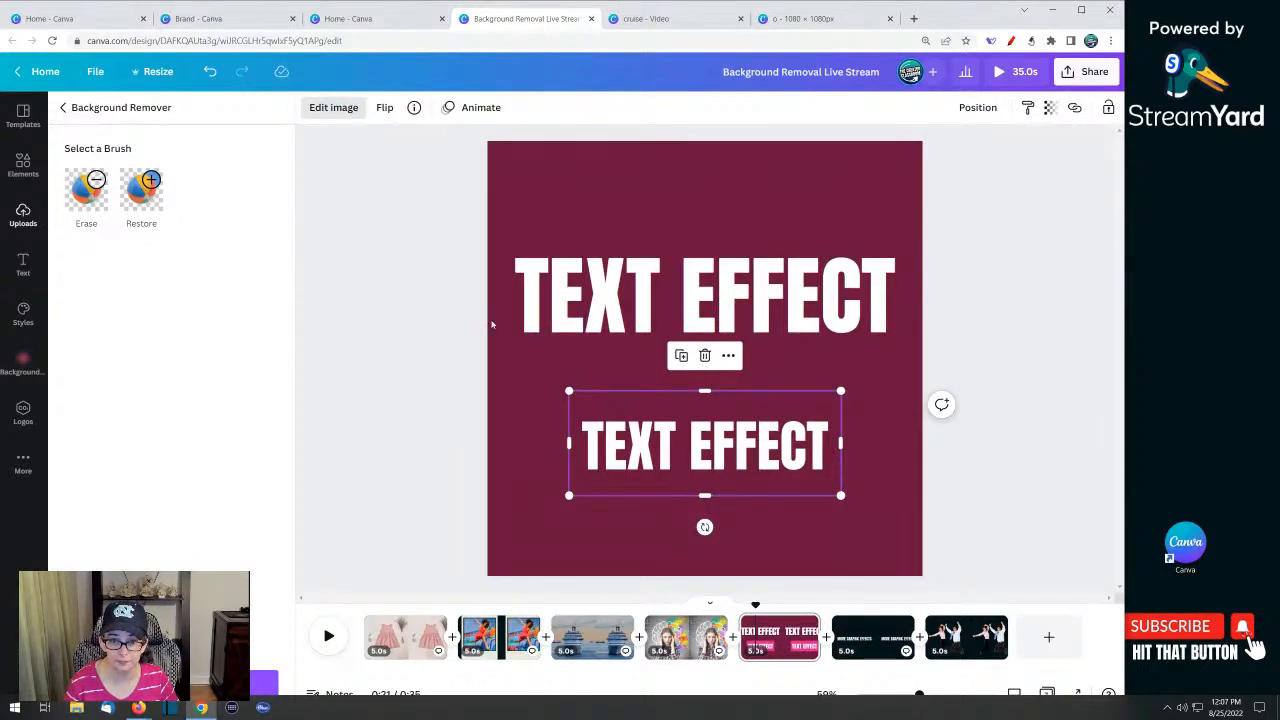
Apply the Glow shadow to the cut-out TEXT EFFECT image and set its size to 15
click(622, 449)
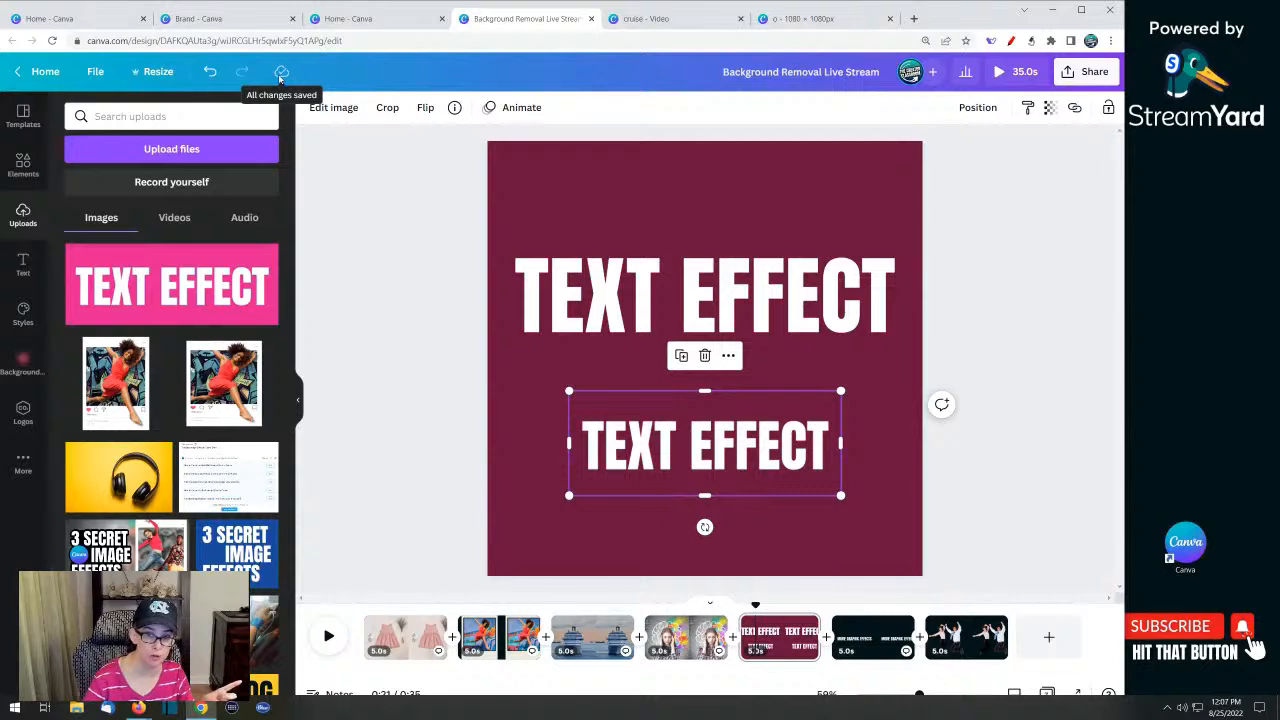
click(329, 111)
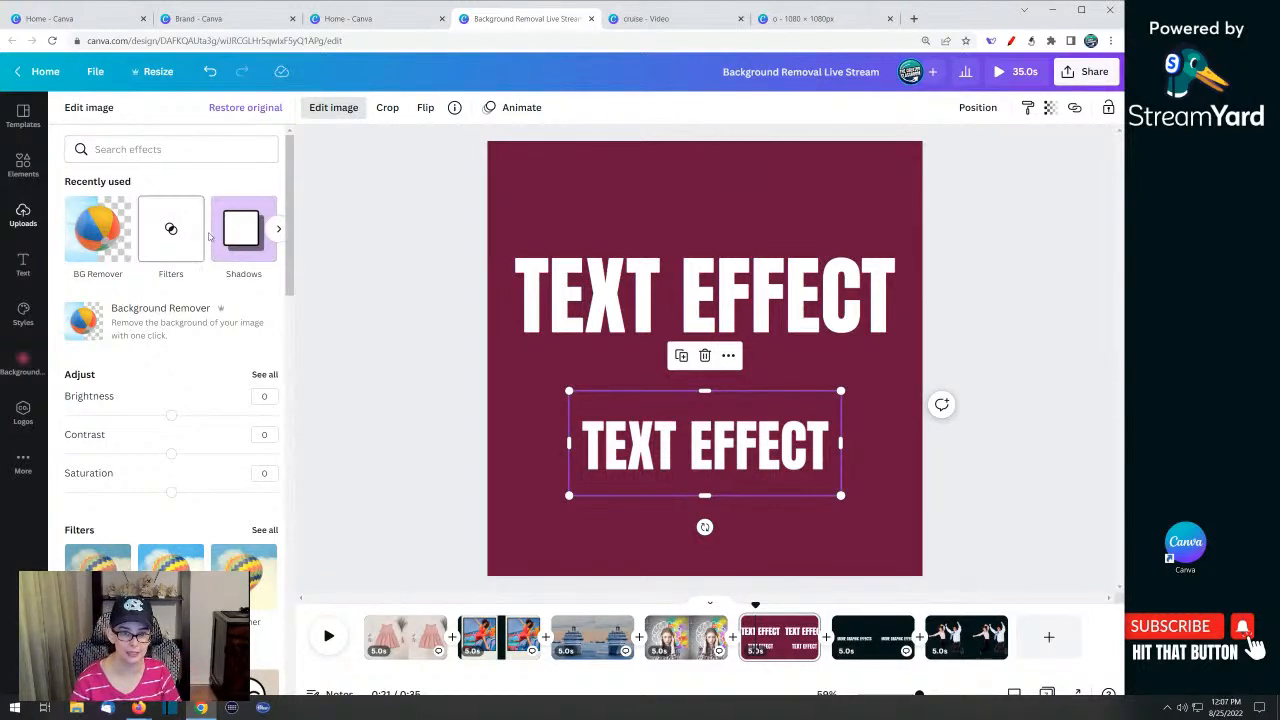
click(242, 234)
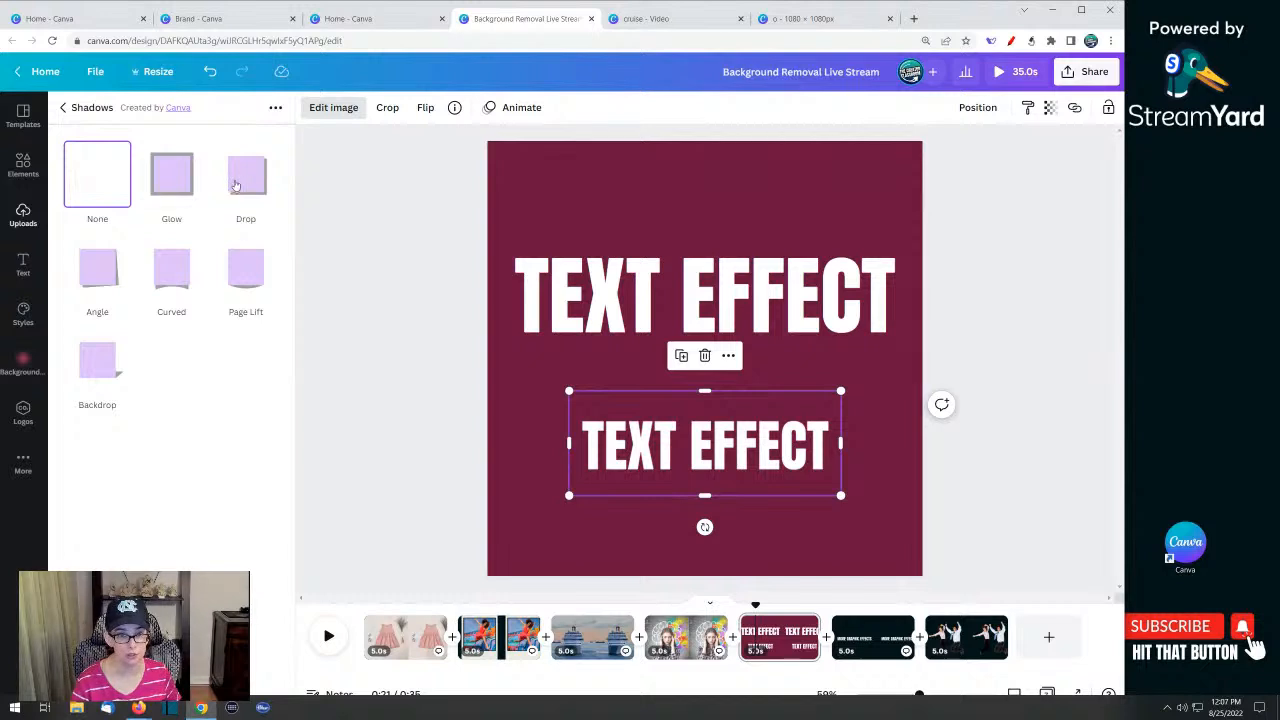
click(169, 178)
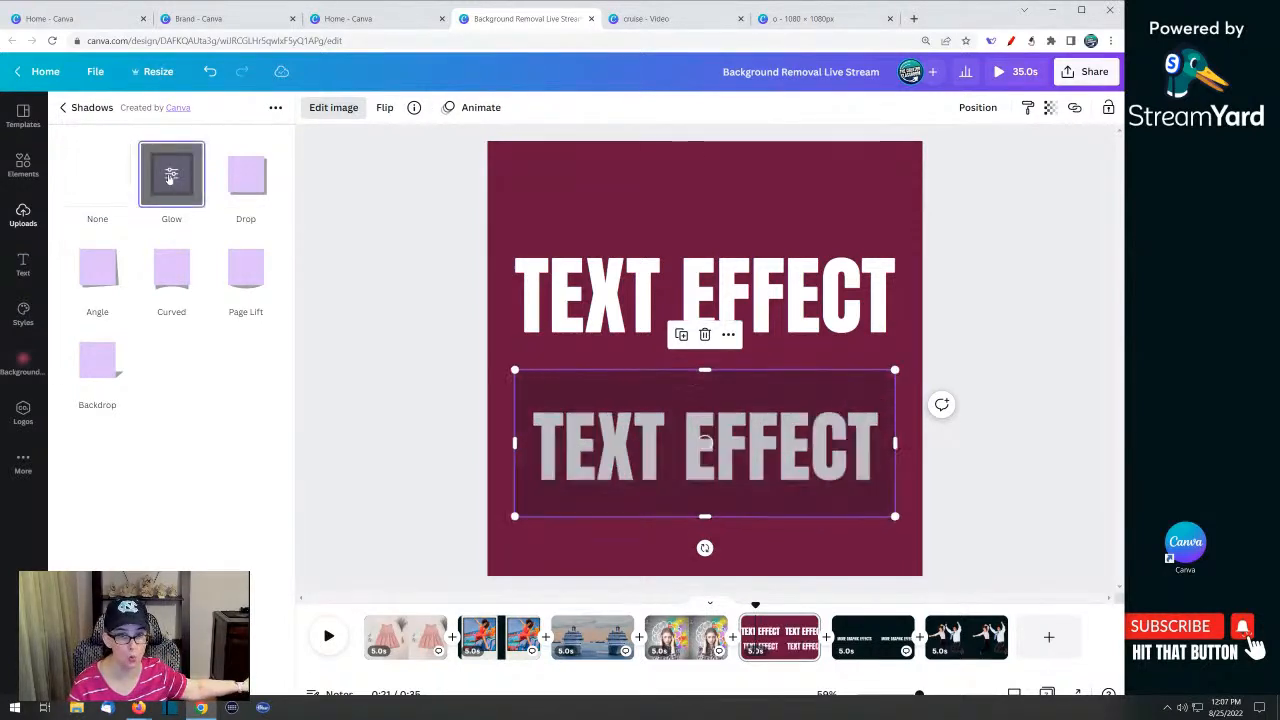
click(169, 178)
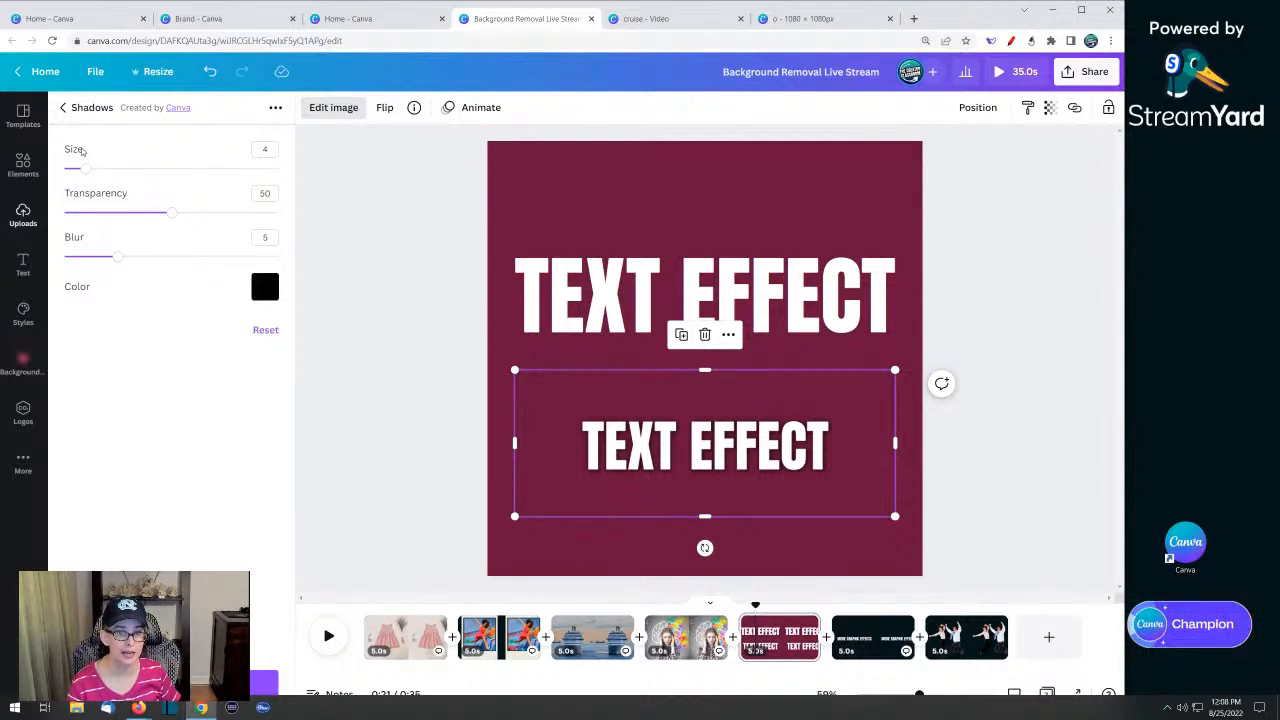
double_click(258, 149)
text(15)
key(Return)
Set the glow's transparency to 0
double_click(263, 194)
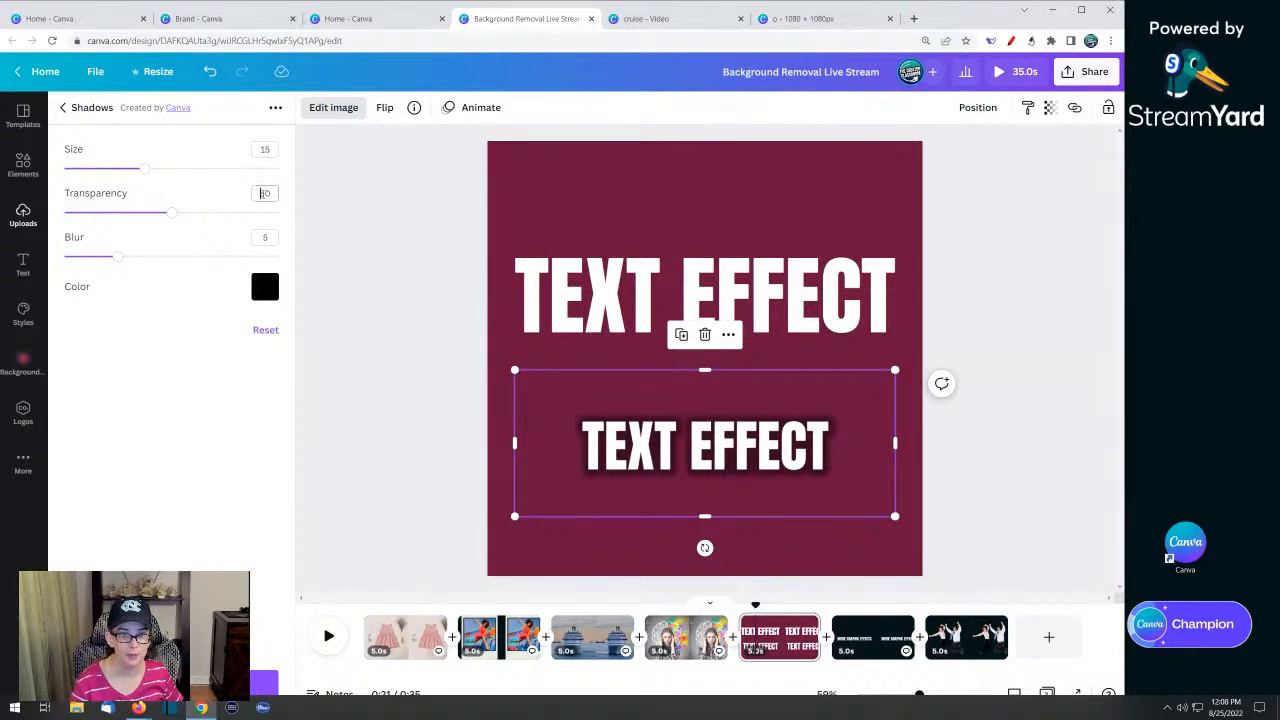
text(0)
key(Return)
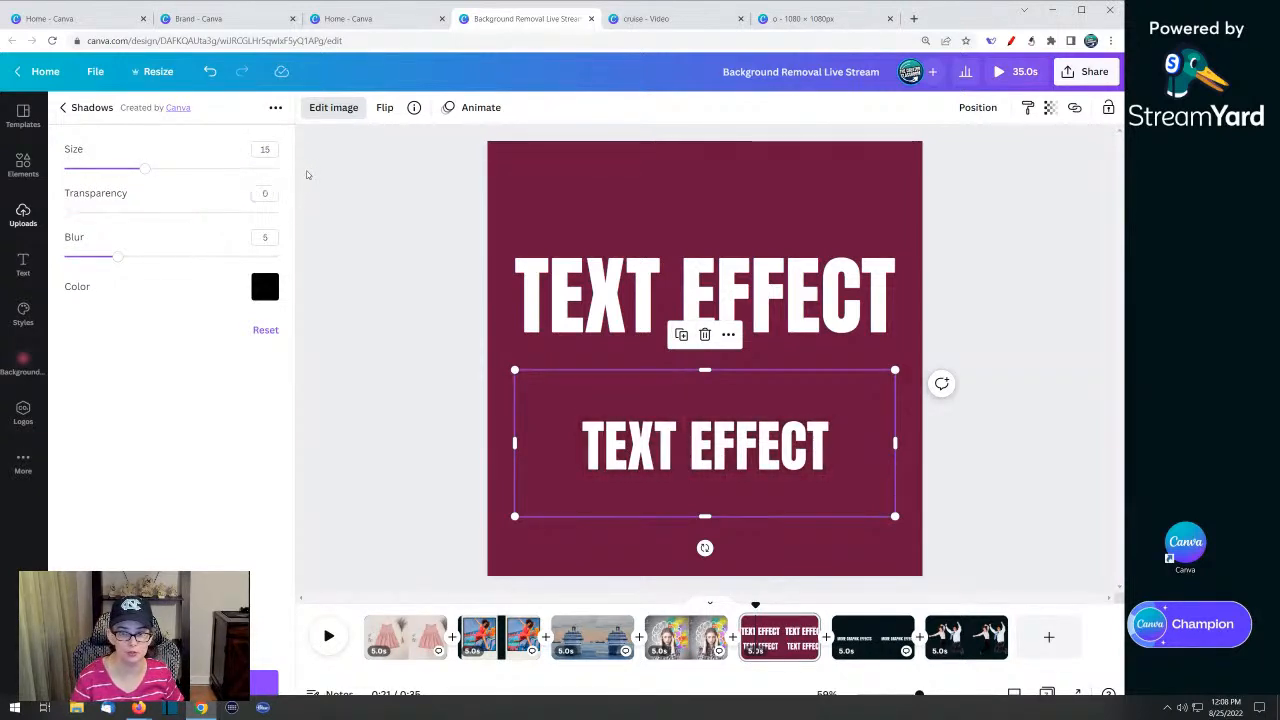
Set the glow's transparency to 100 and its blur to 0 for a solid black outline around the lettering
double_click(264, 193)
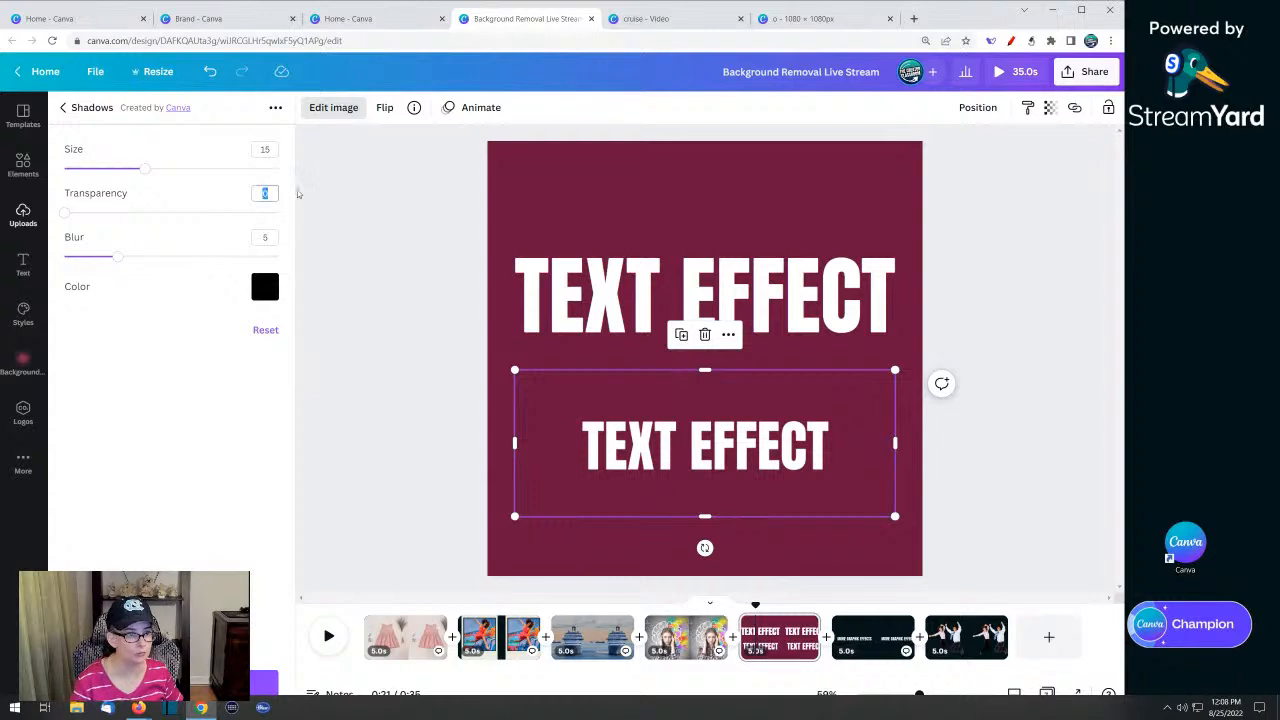
text(100)
key(Return)
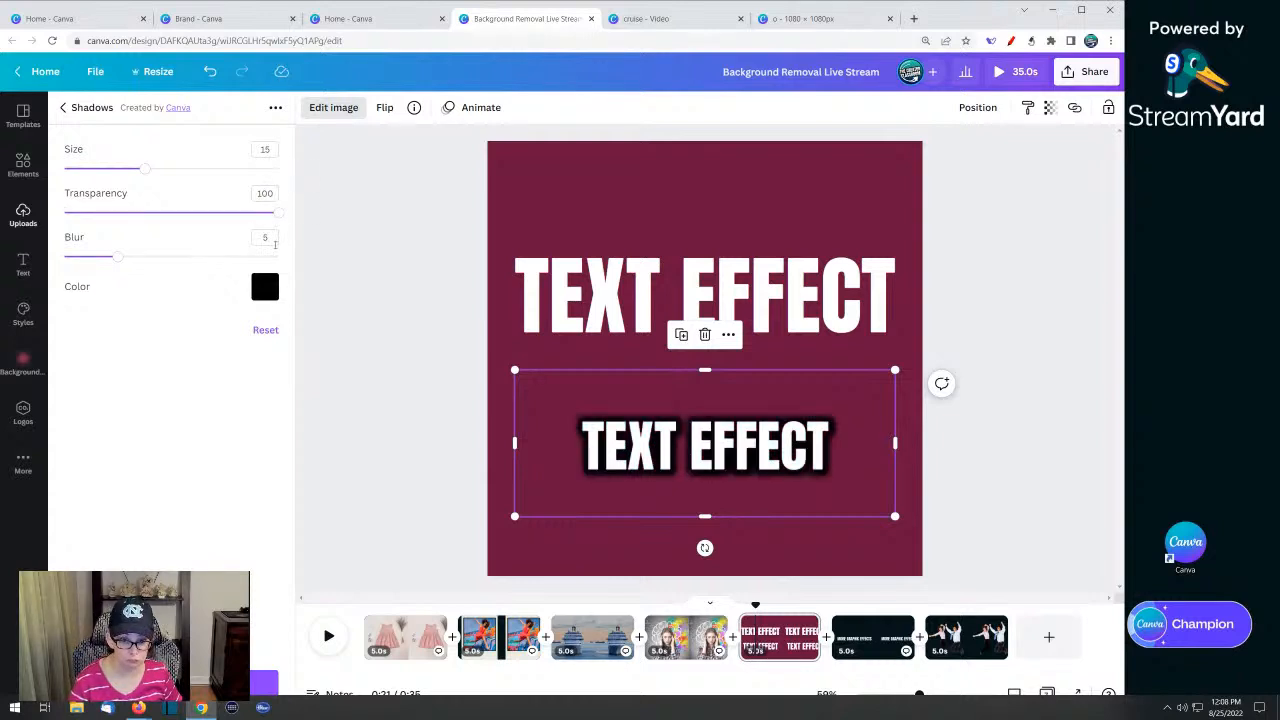
double_click(265, 237)
key(Return)
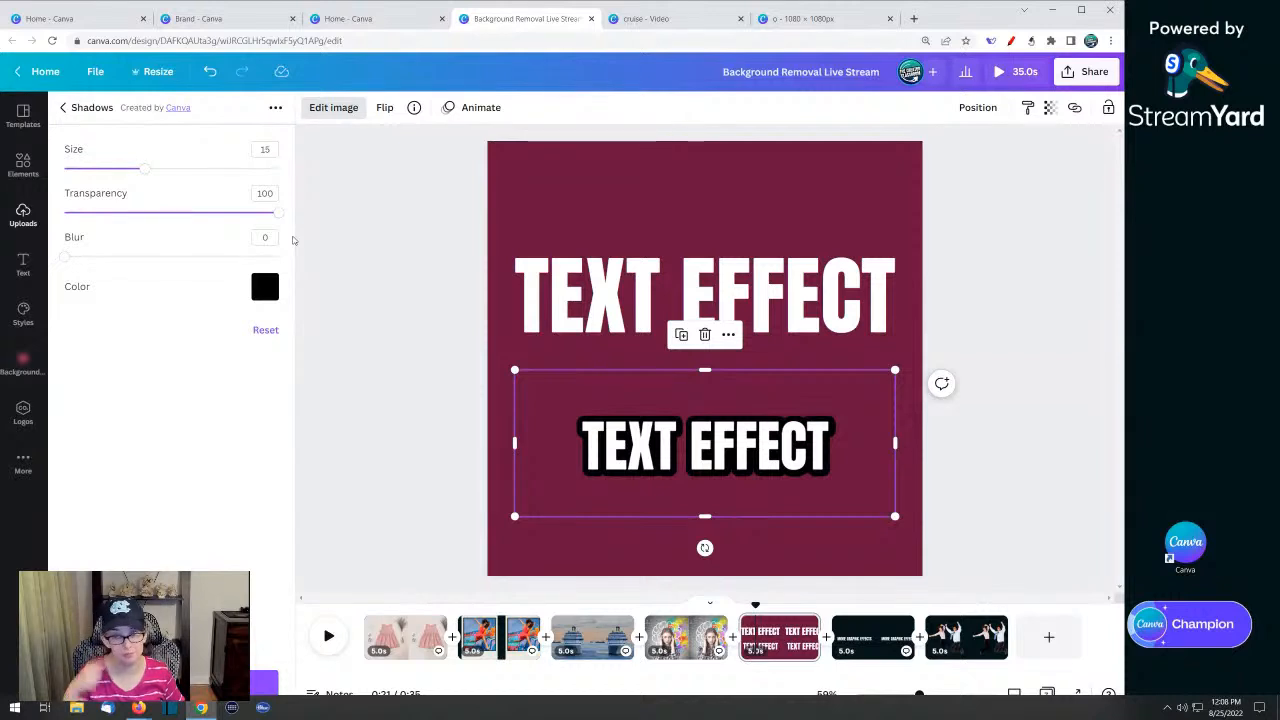
click(403, 287)
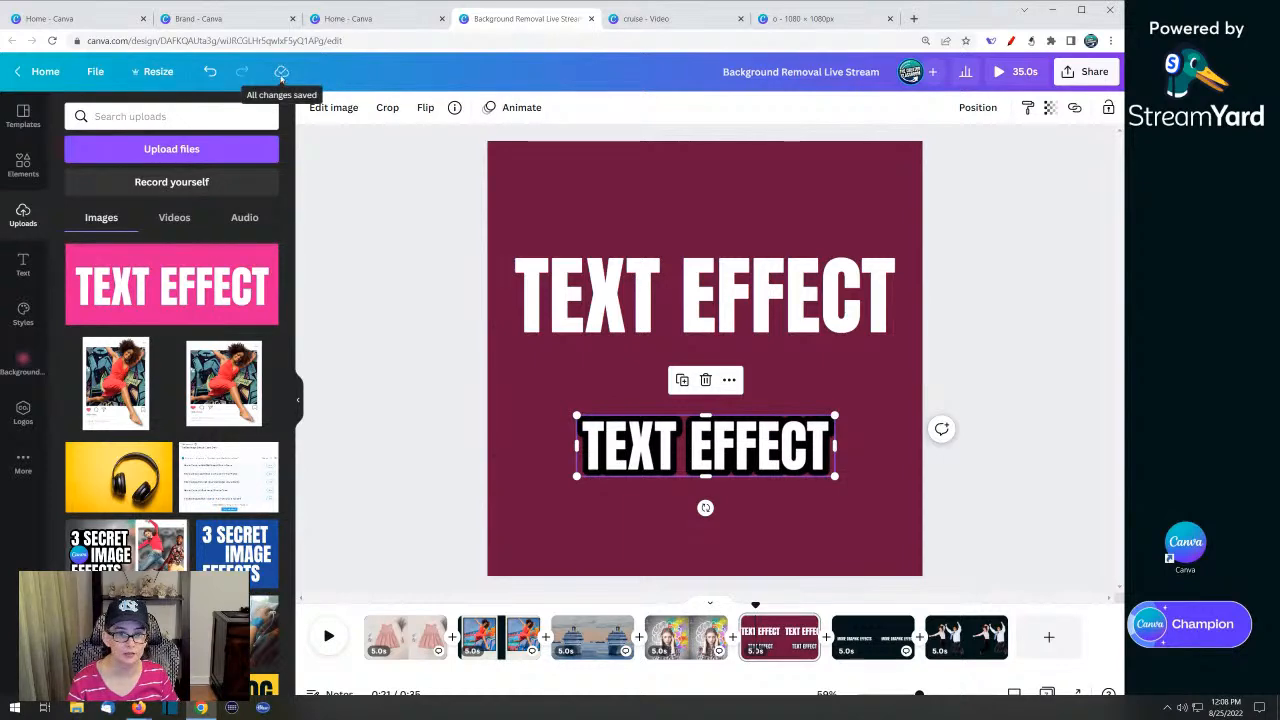
click(407, 251)
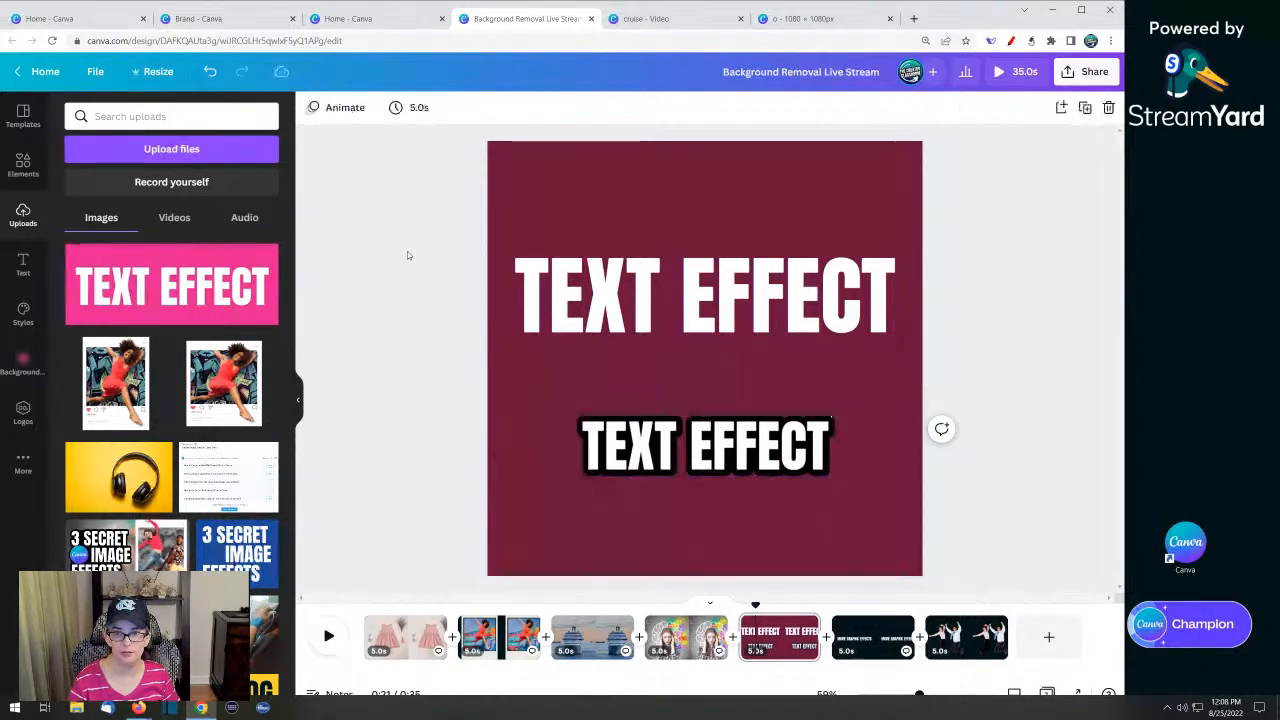
Enlarge the outlined TEXT EFFECT image to about the heading's width and position it beneath the heading
click(632, 442)
drag(633, 440, 598, 421)
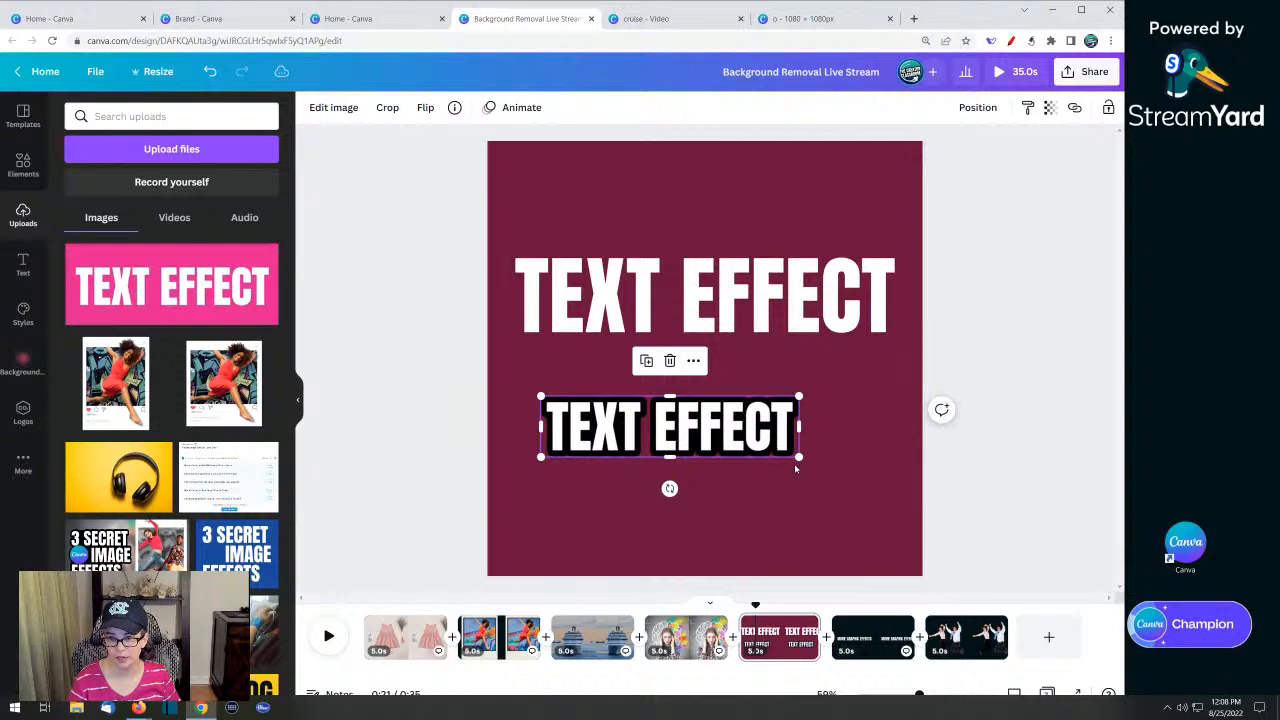
drag(798, 457, 908, 546)
drag(731, 482, 791, 490)
click(656, 546)
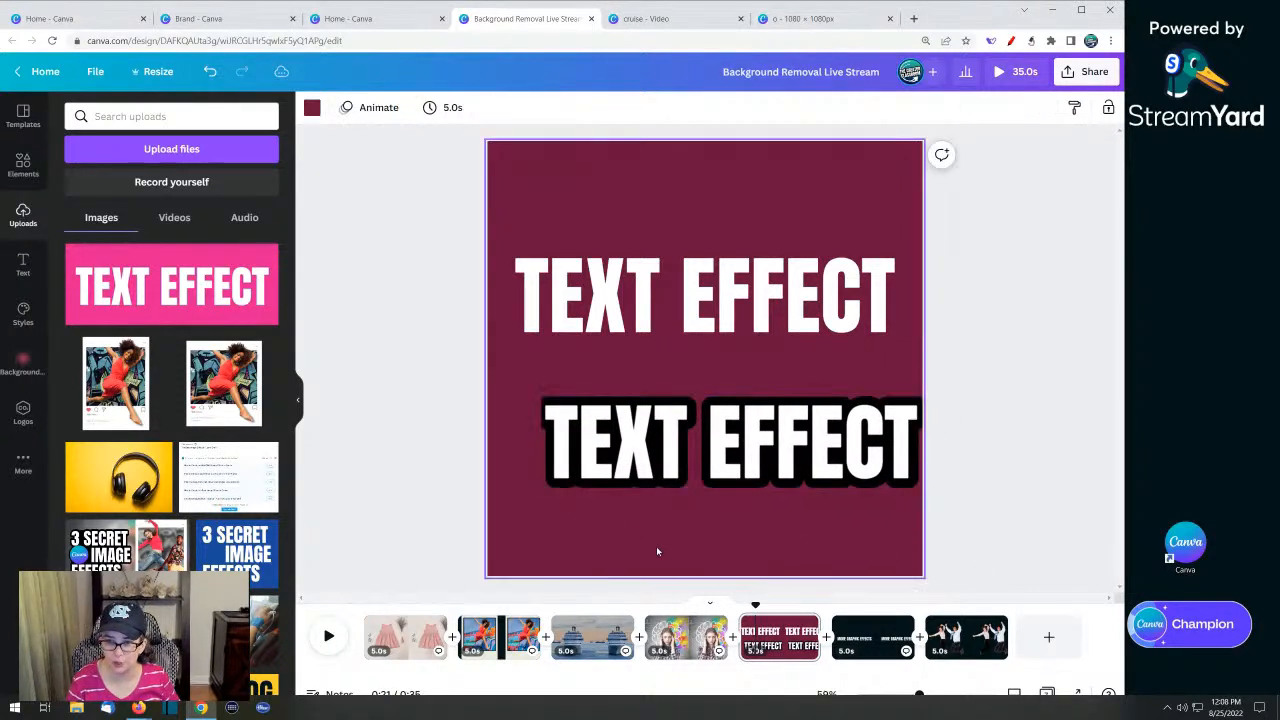
drag(679, 467, 646, 449)
click(676, 533)
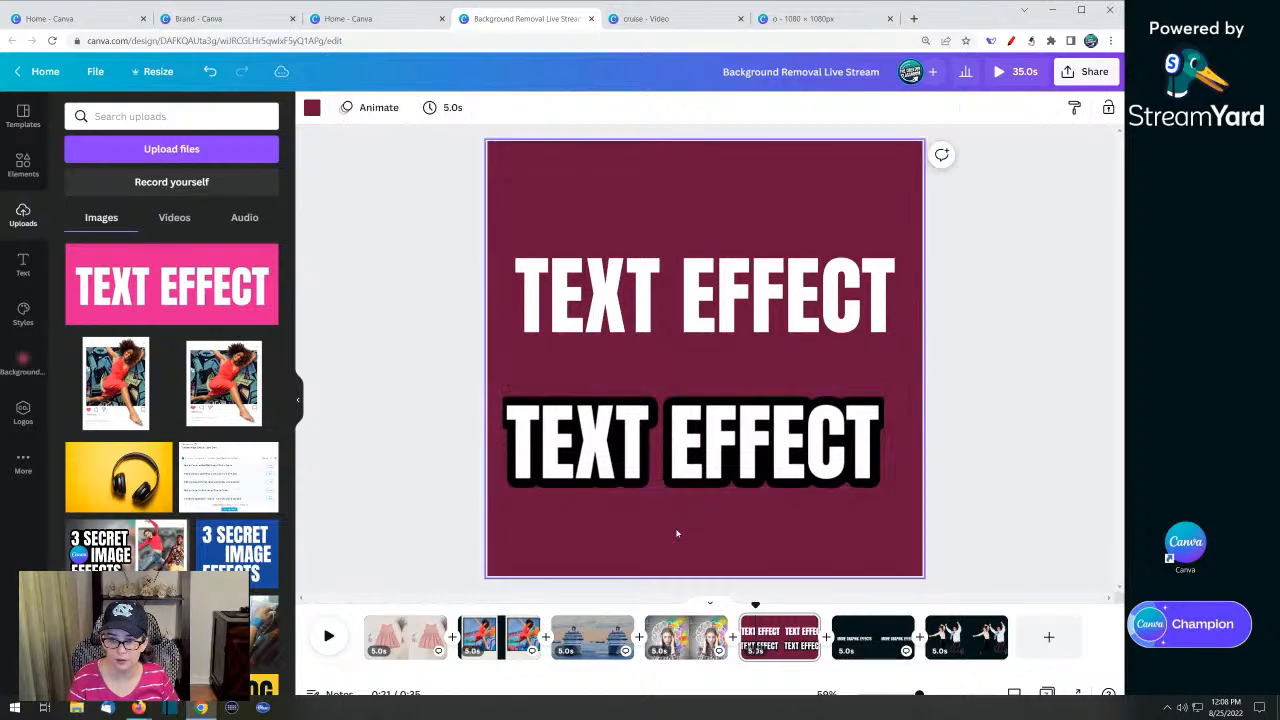
click(656, 486)
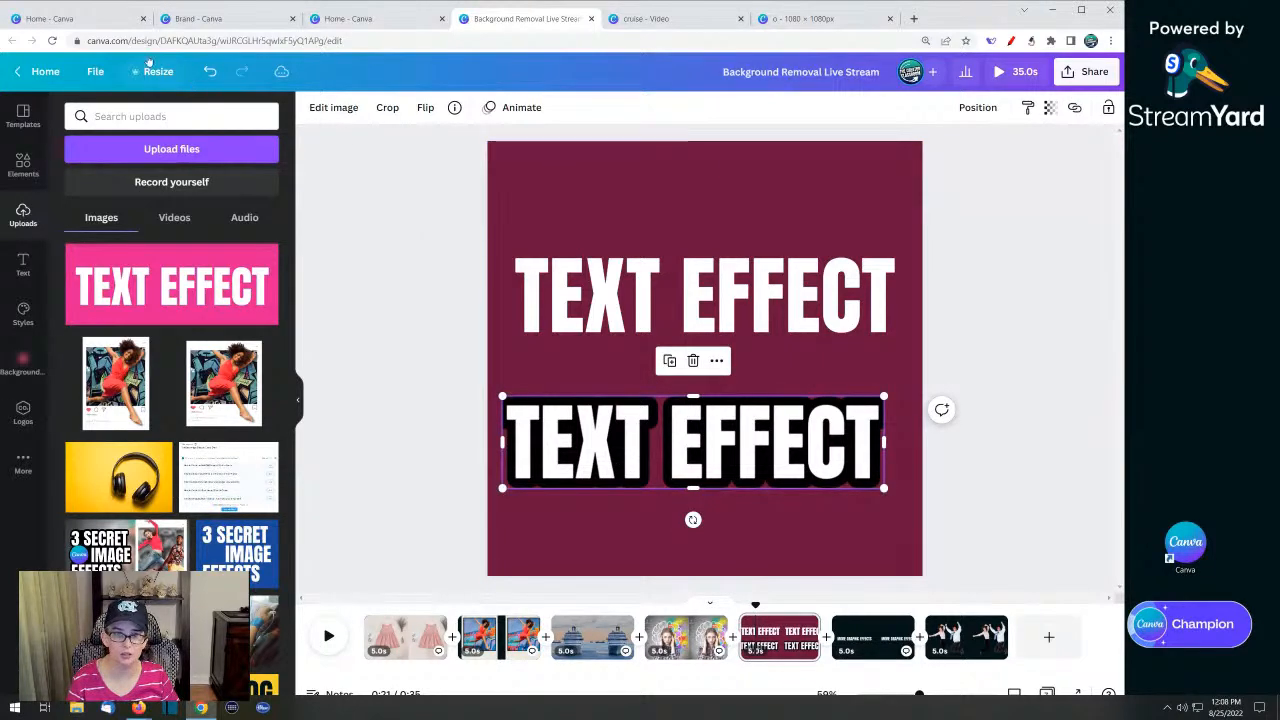
Undo the last two changes to the outlined TEXT EFFECT image and reposition it centred beneath the heading
click(210, 71)
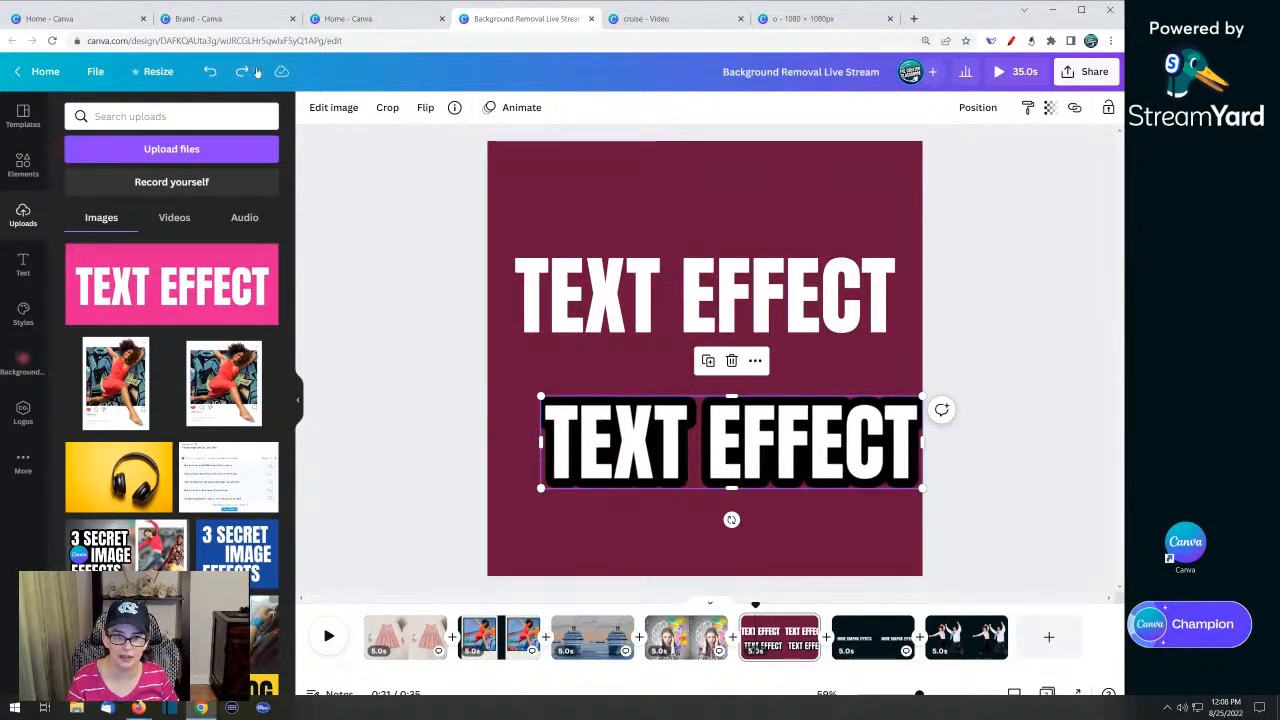
click(210, 71)
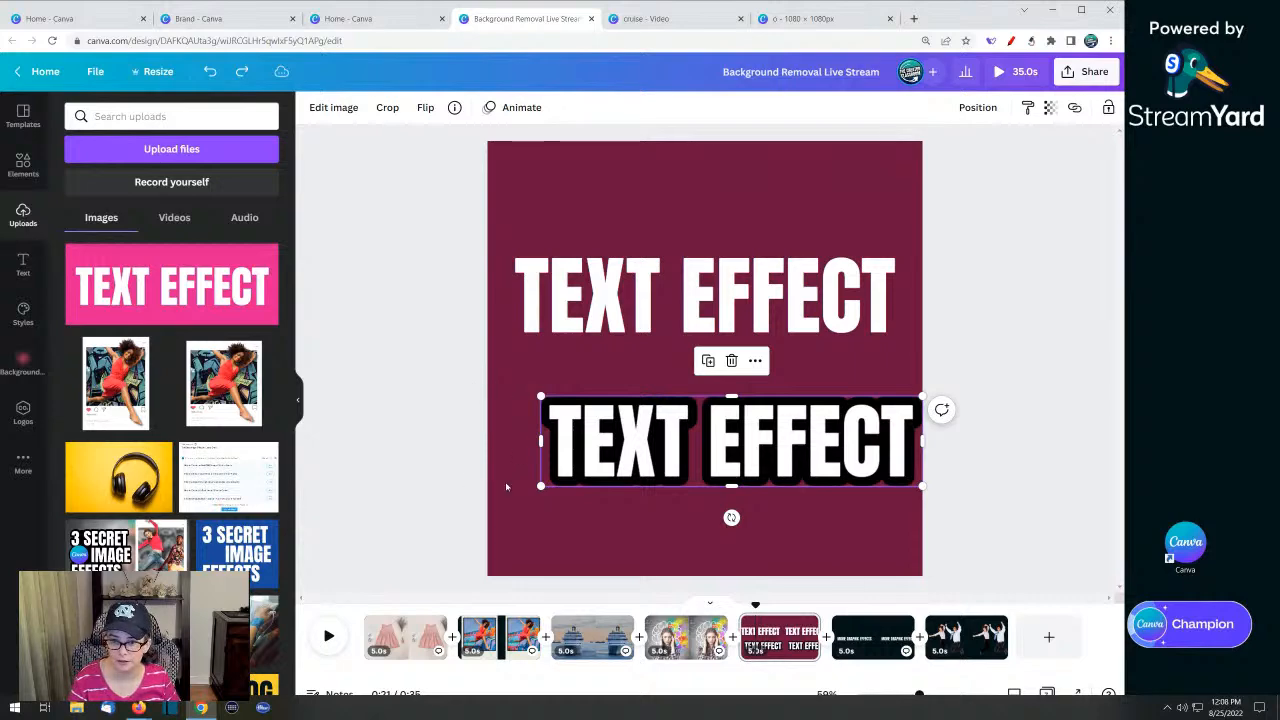
click(547, 498)
click(686, 444)
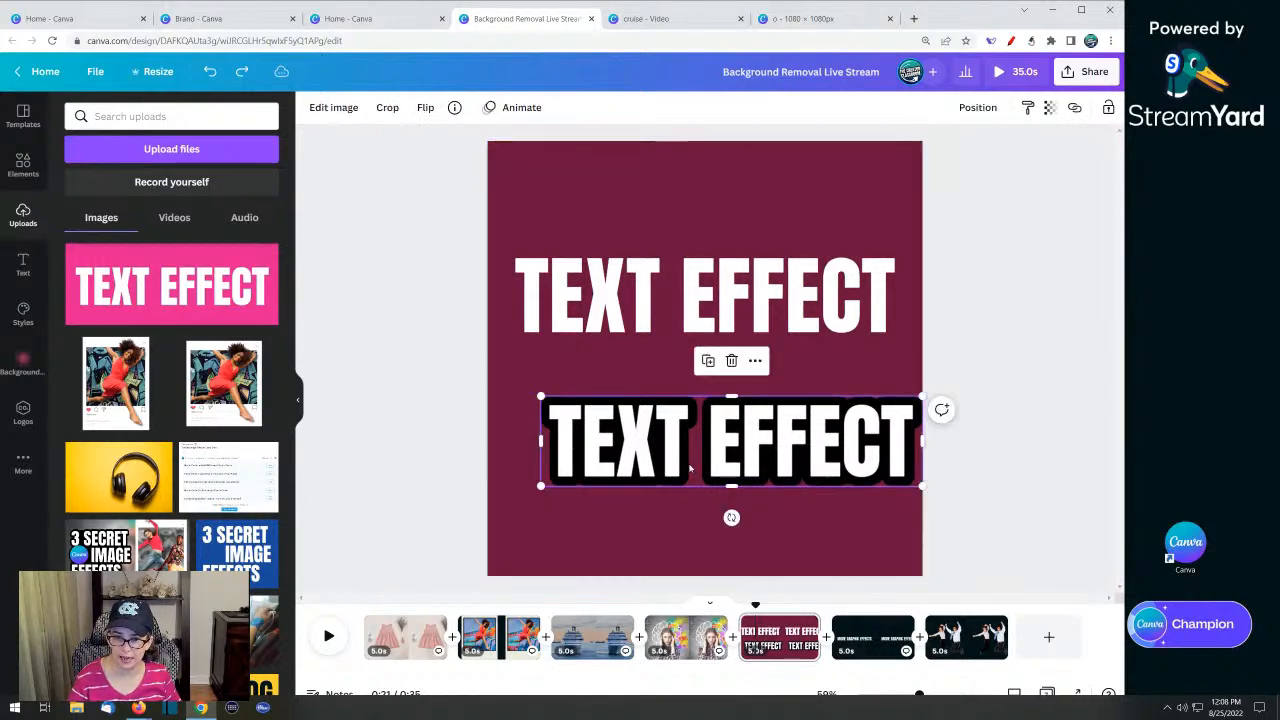
mouse_move(686, 444)
mouse_down()
mouse_move(656, 313)
mouse_move(684, 462)
mouse_move(672, 460)
mouse_up()
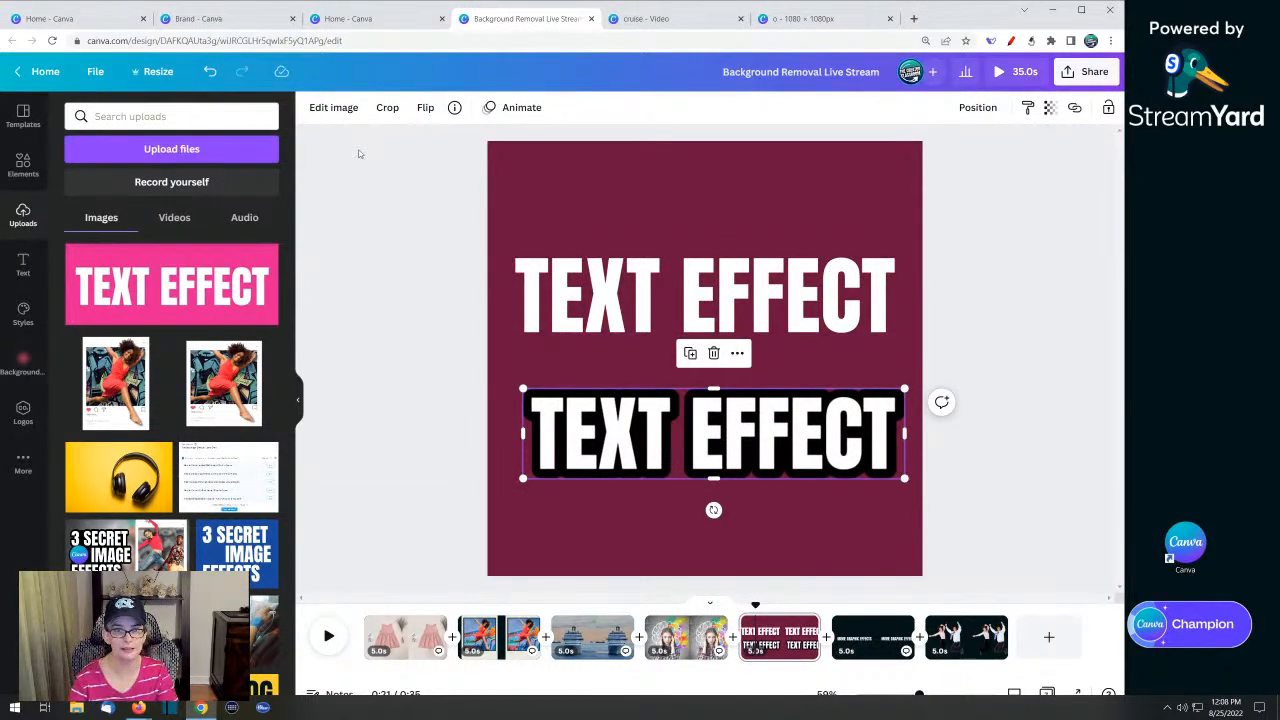
Find the Duotone effect and apply its Cherry preset to the outlined TEXT EFFECT image
click(322, 110)
click(150, 148)
text(duo)
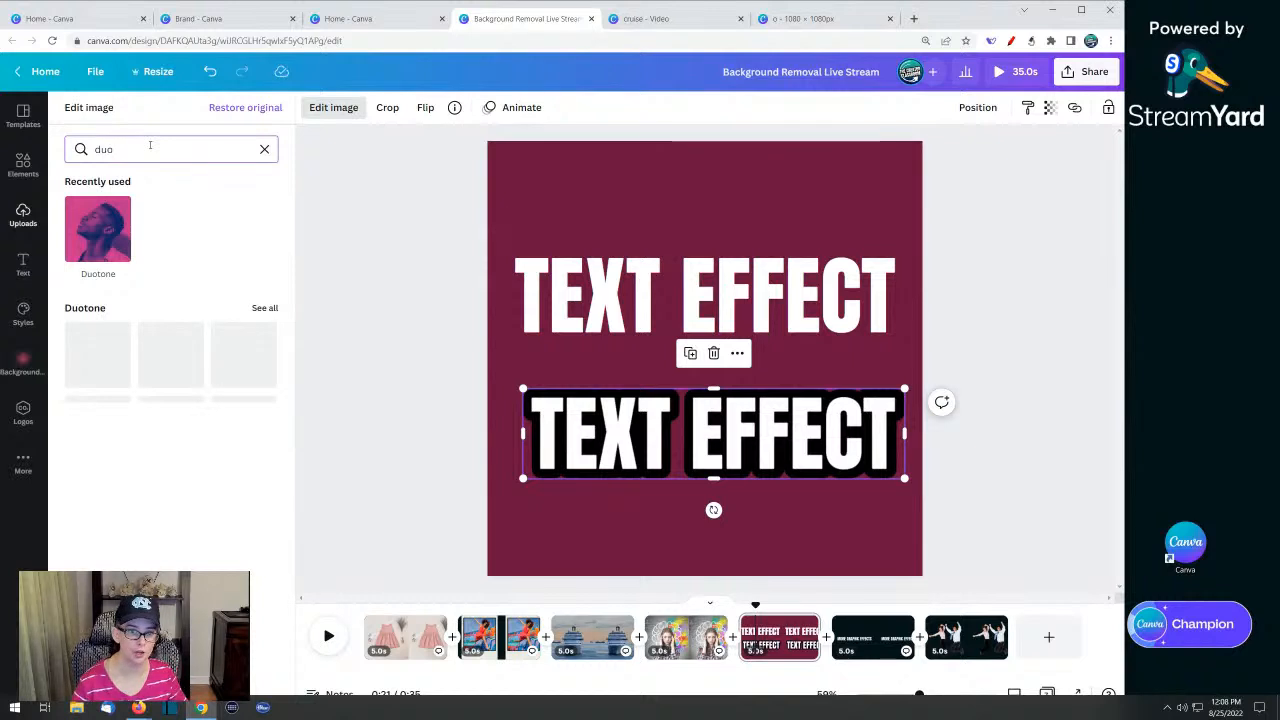
click(99, 227)
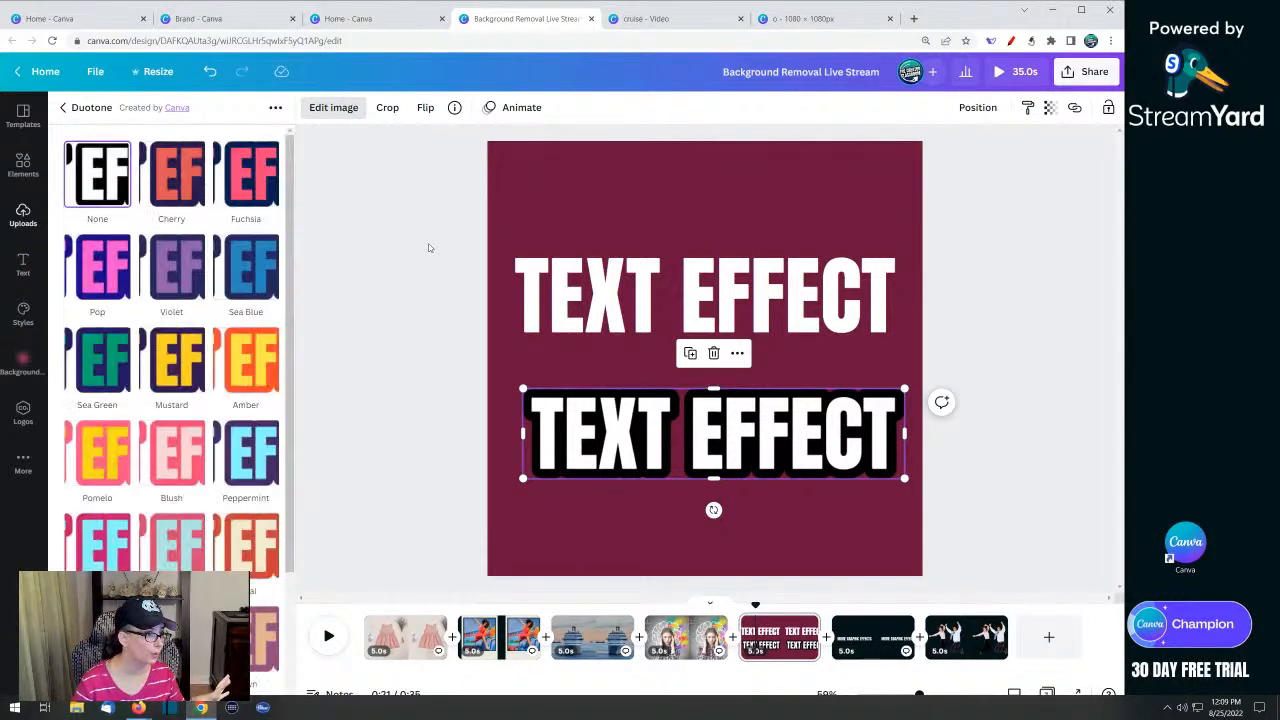
click(184, 183)
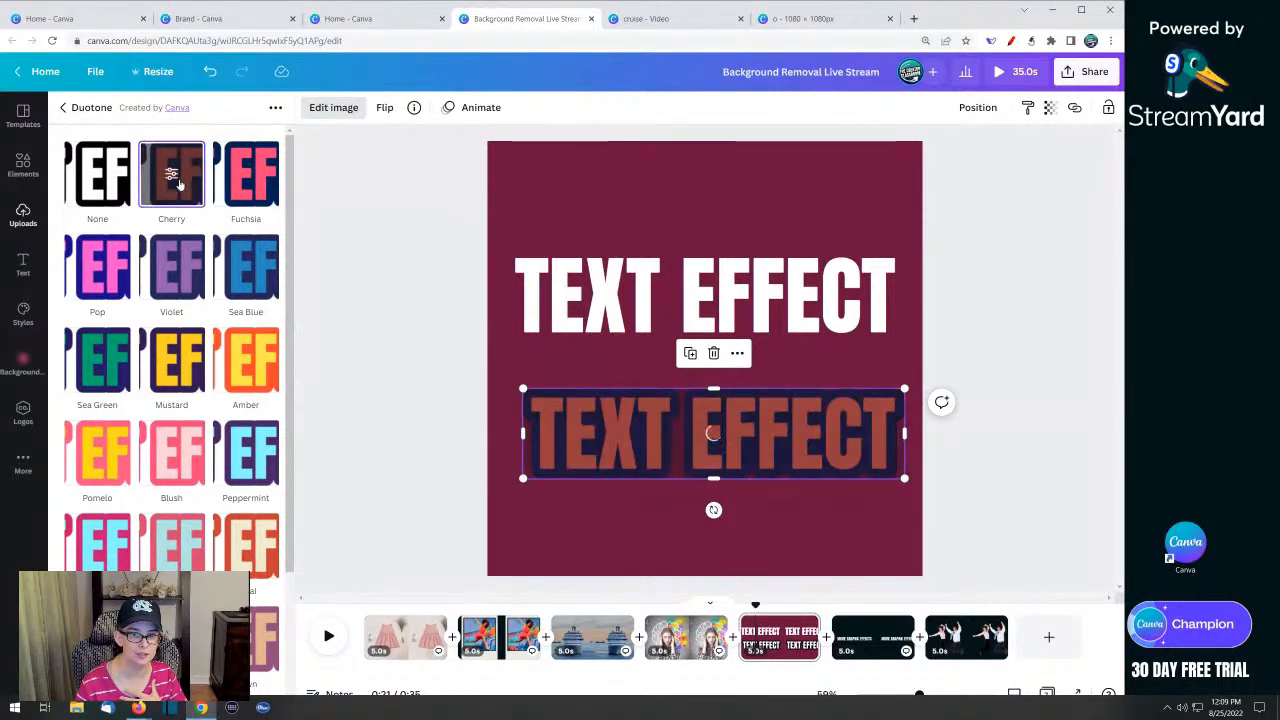
Customise the duotone with black for both highlights and shadows, turning the outlined lettering into a solid black shape
click(173, 178)
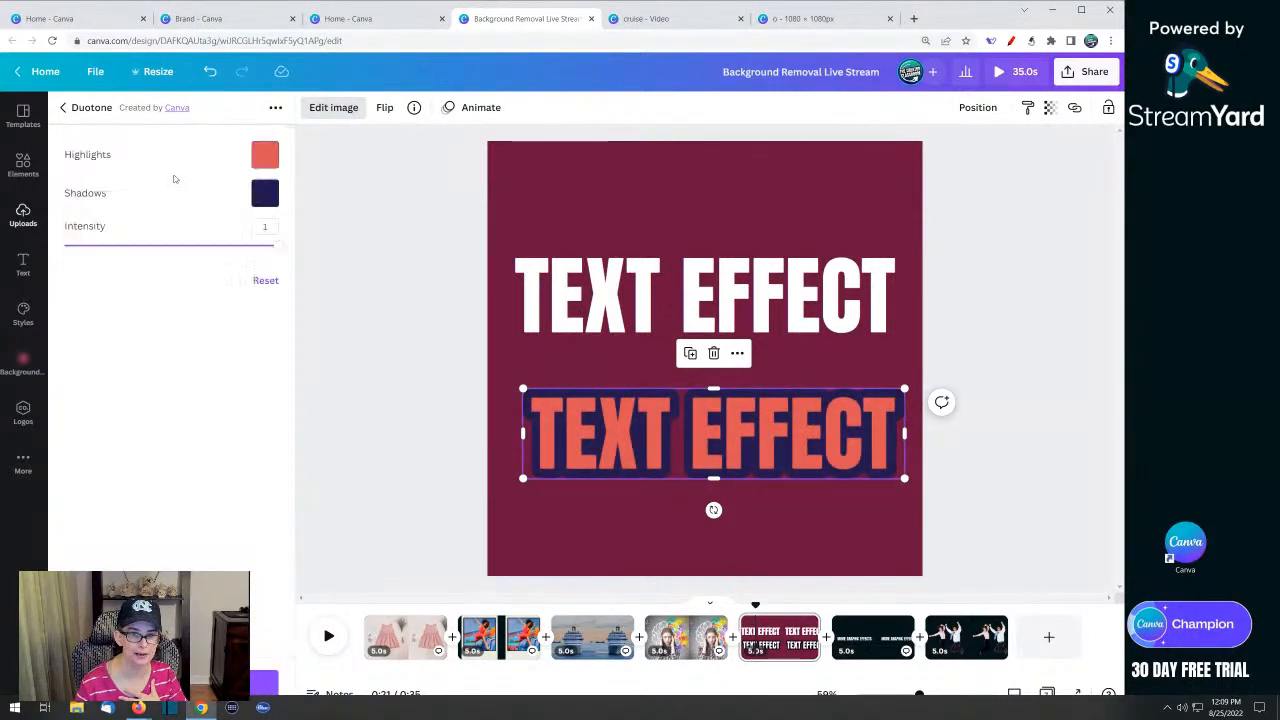
click(265, 154)
click(305, 215)
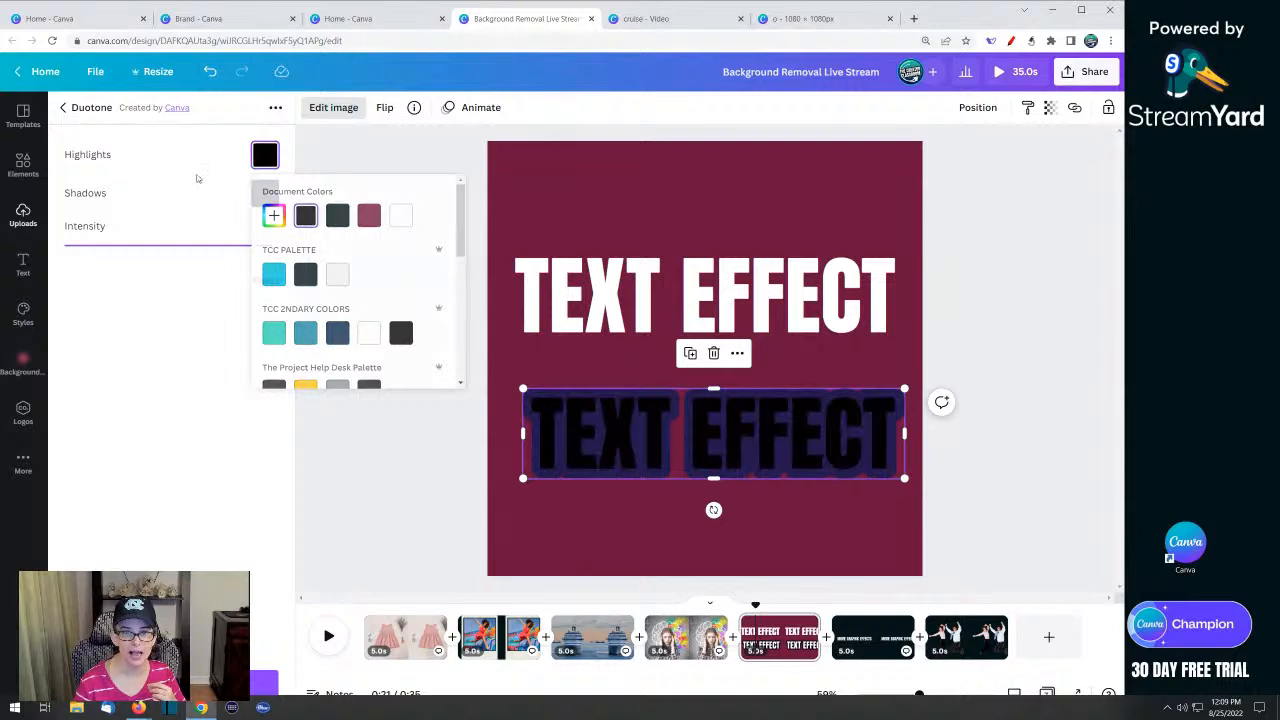
click(265, 193)
click(305, 254)
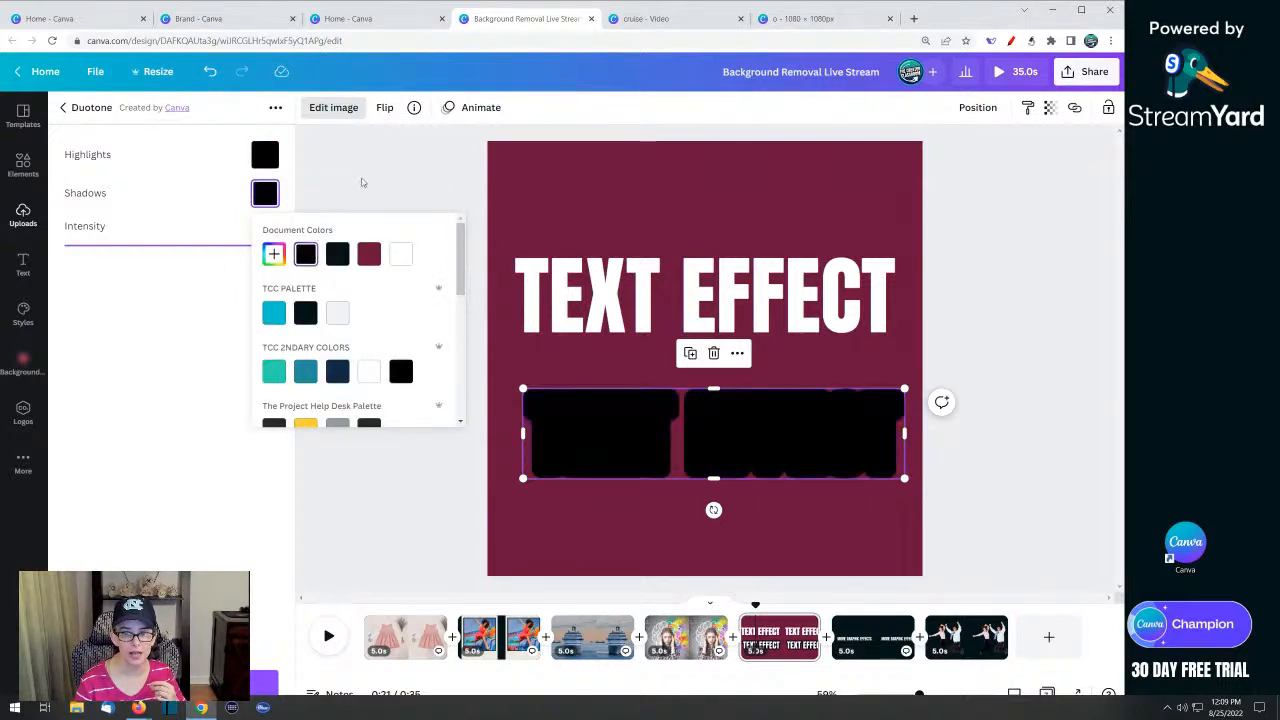
click(363, 182)
click(565, 418)
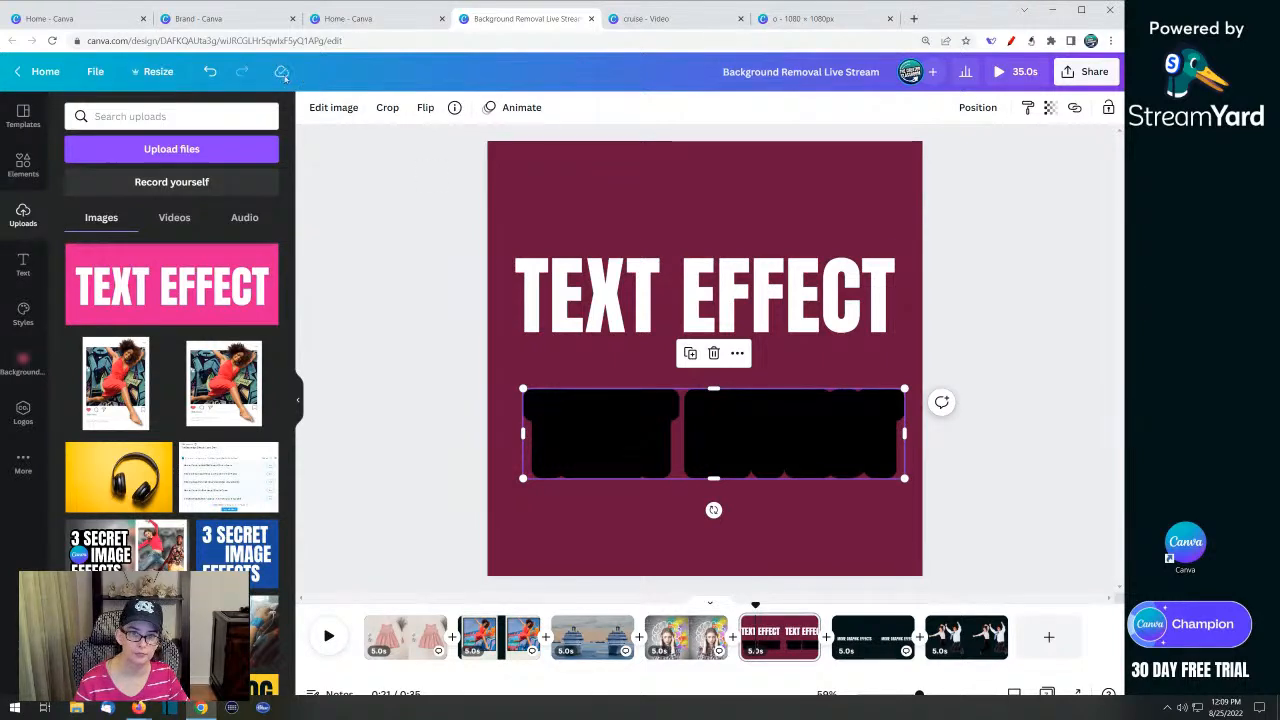
Place the black lettering shape behind the white heading, enlarge it slightly and centre the heading on it
drag(637, 428, 619, 278)
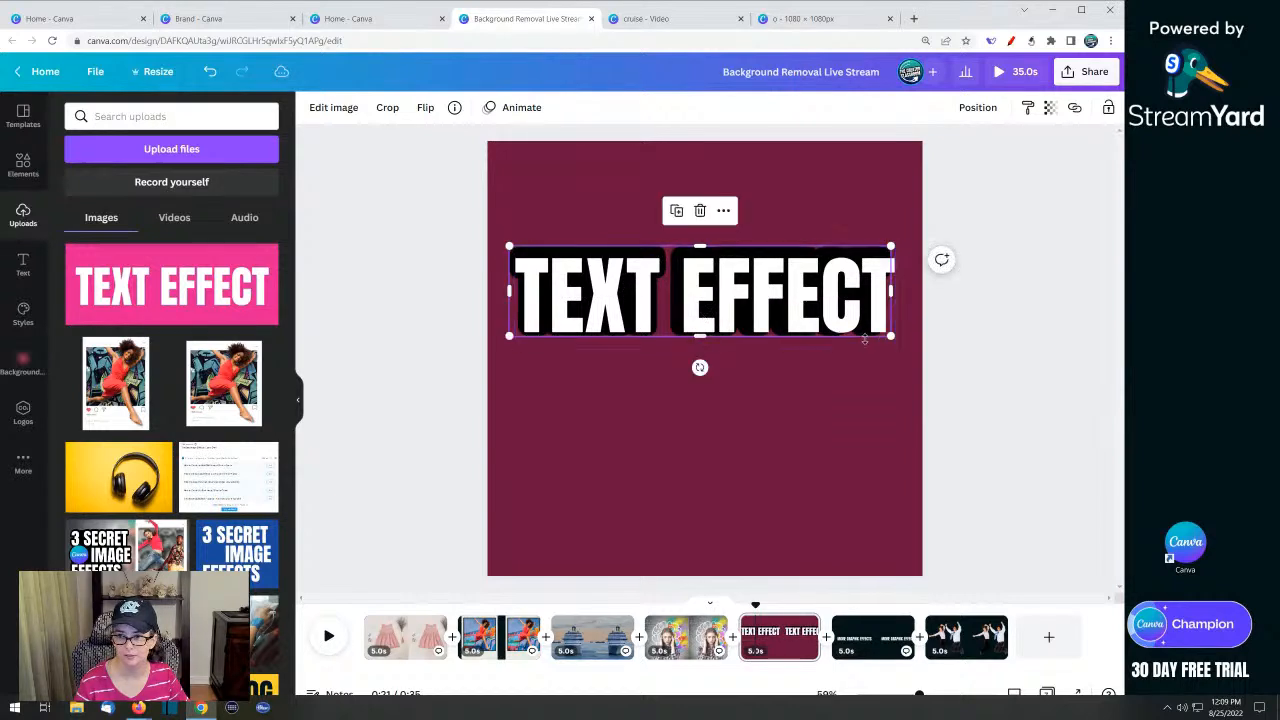
drag(891, 336, 902, 346)
click(629, 465)
click(652, 320)
drag(652, 320, 652, 311)
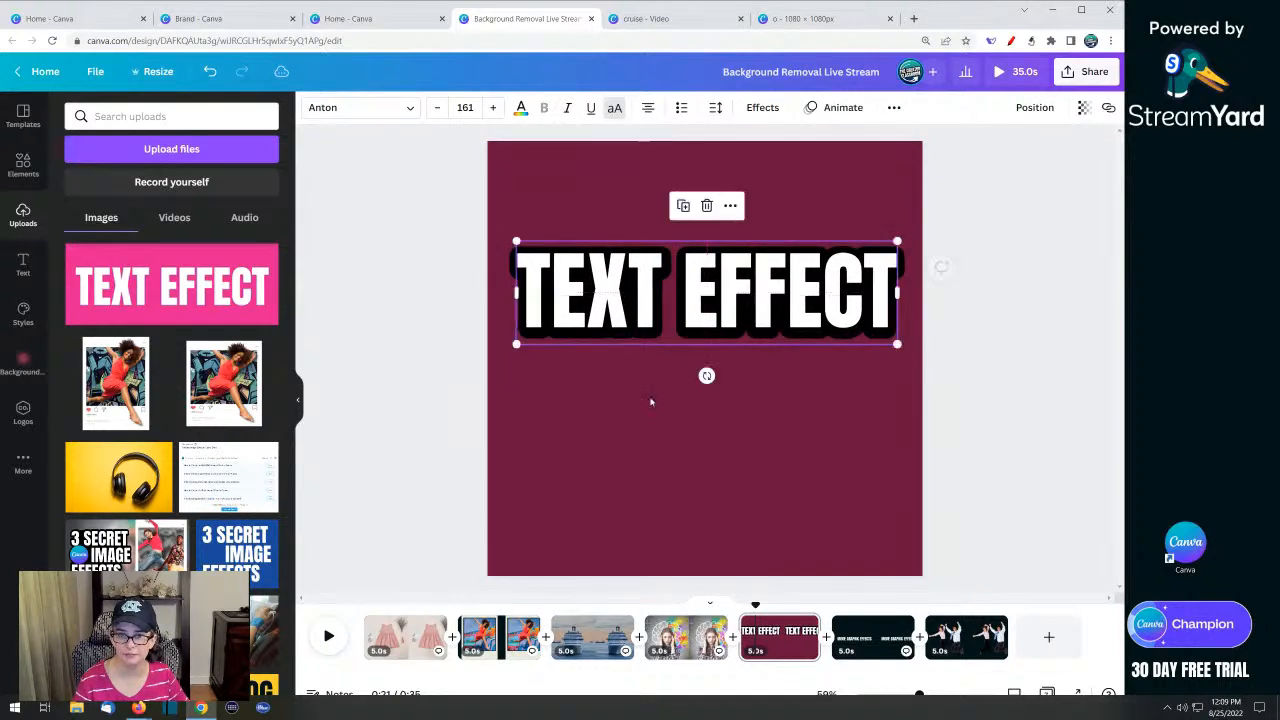
click(652, 405)
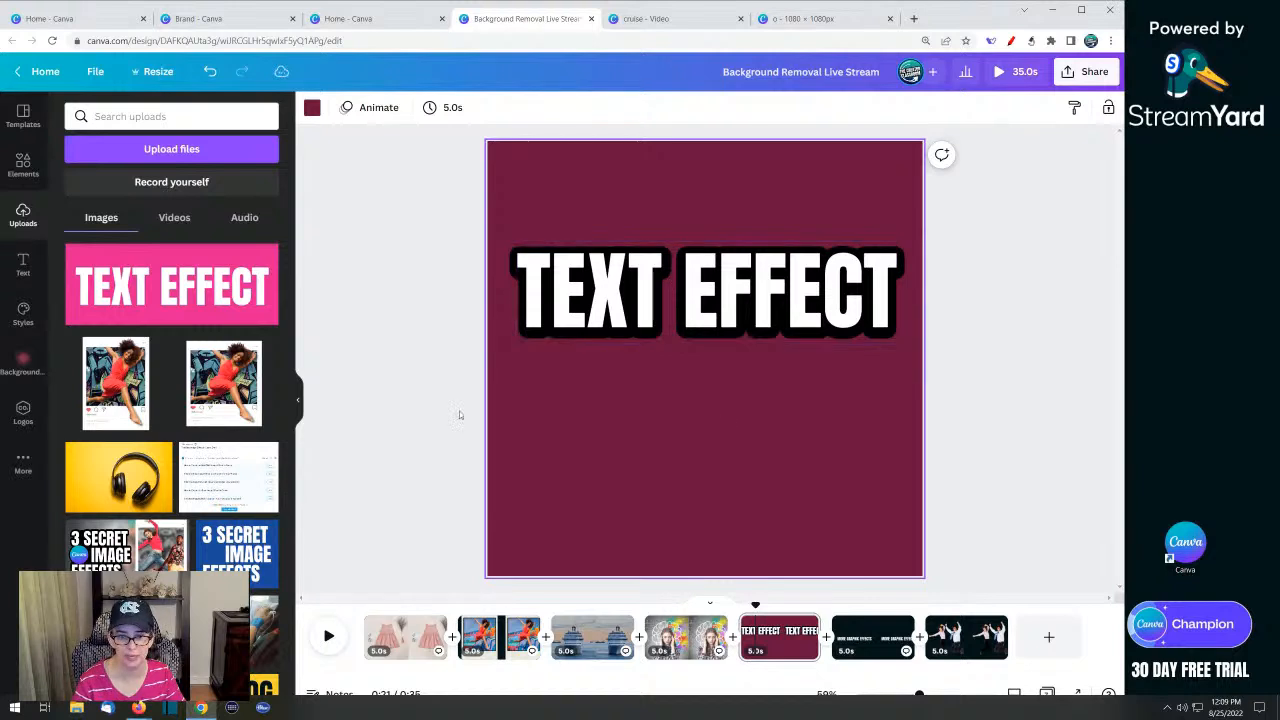
Add a square shape and place it over the gap between the words TEXT and EFFECT
click(298, 402)
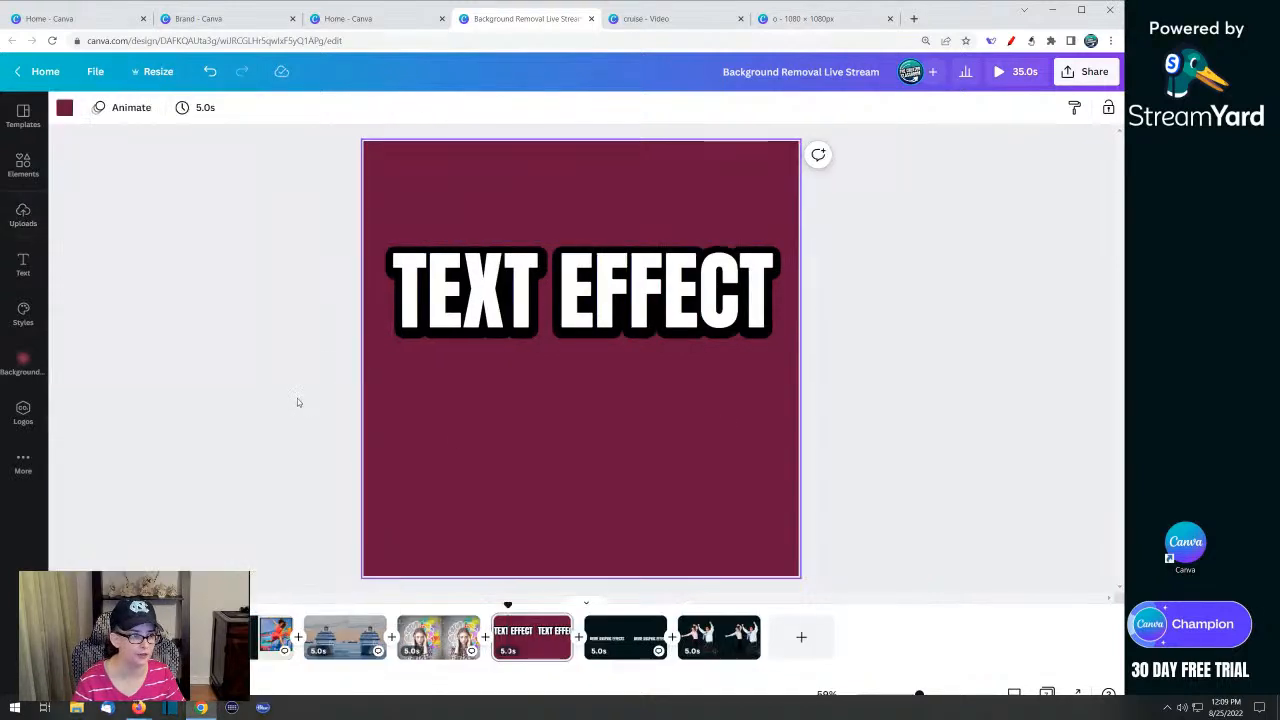
drag(920, 693, 940, 693)
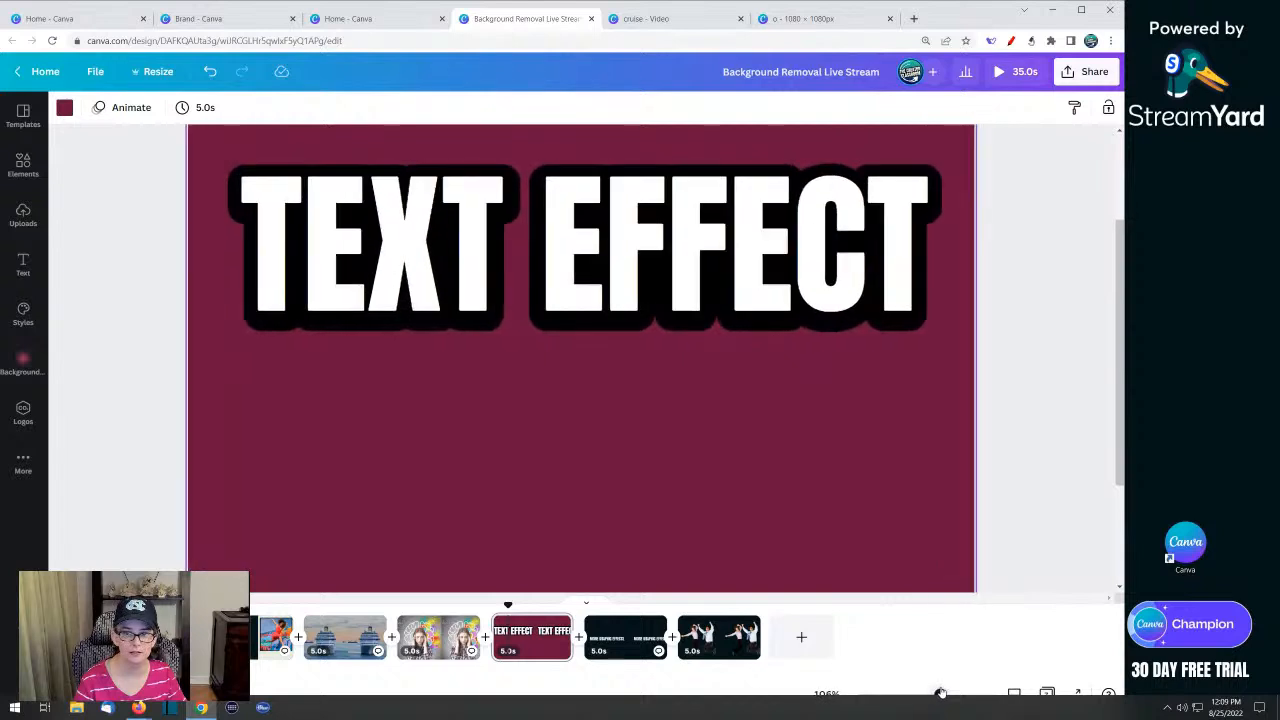
scroll(864, 540, up, 1)
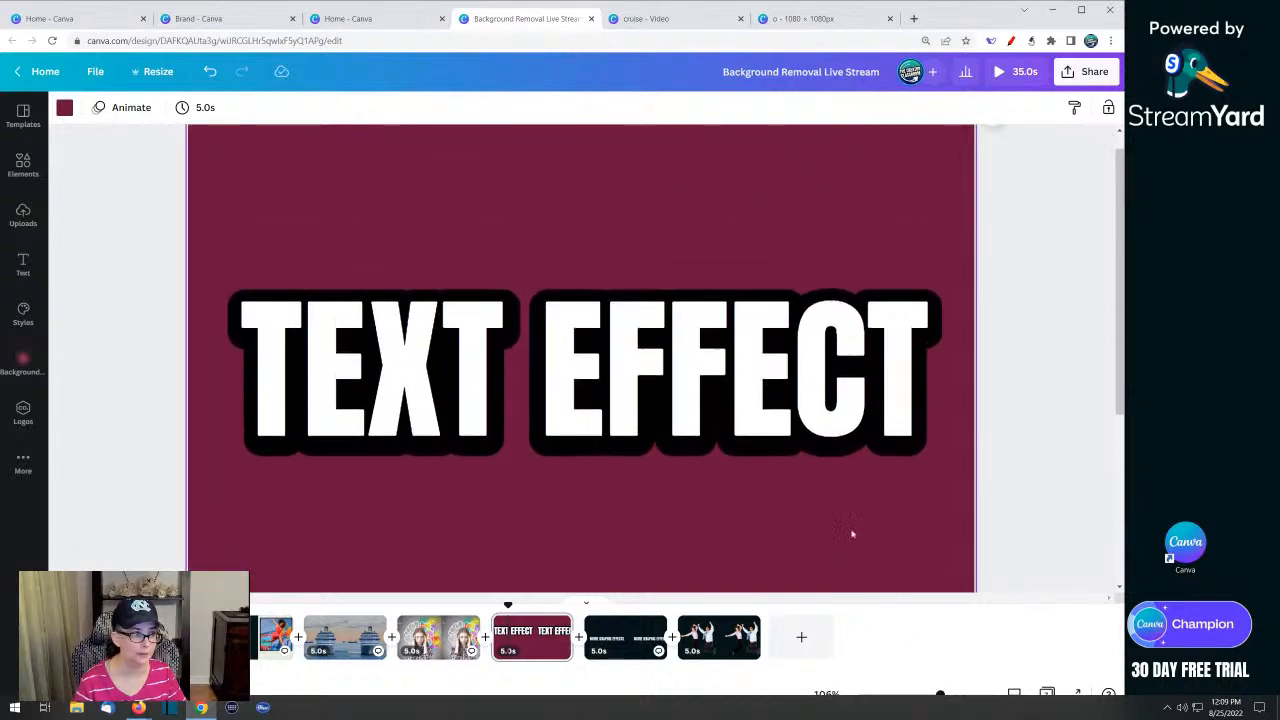
scroll(520, 380, down, 1)
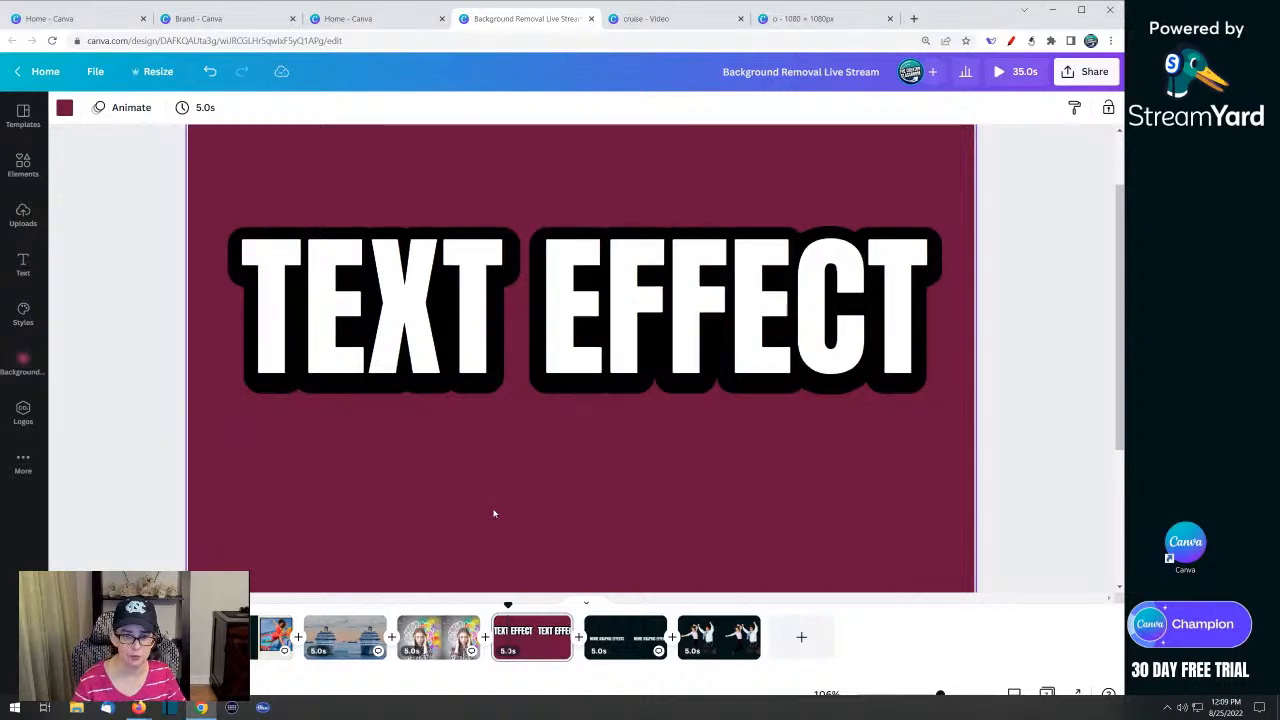
key(r)
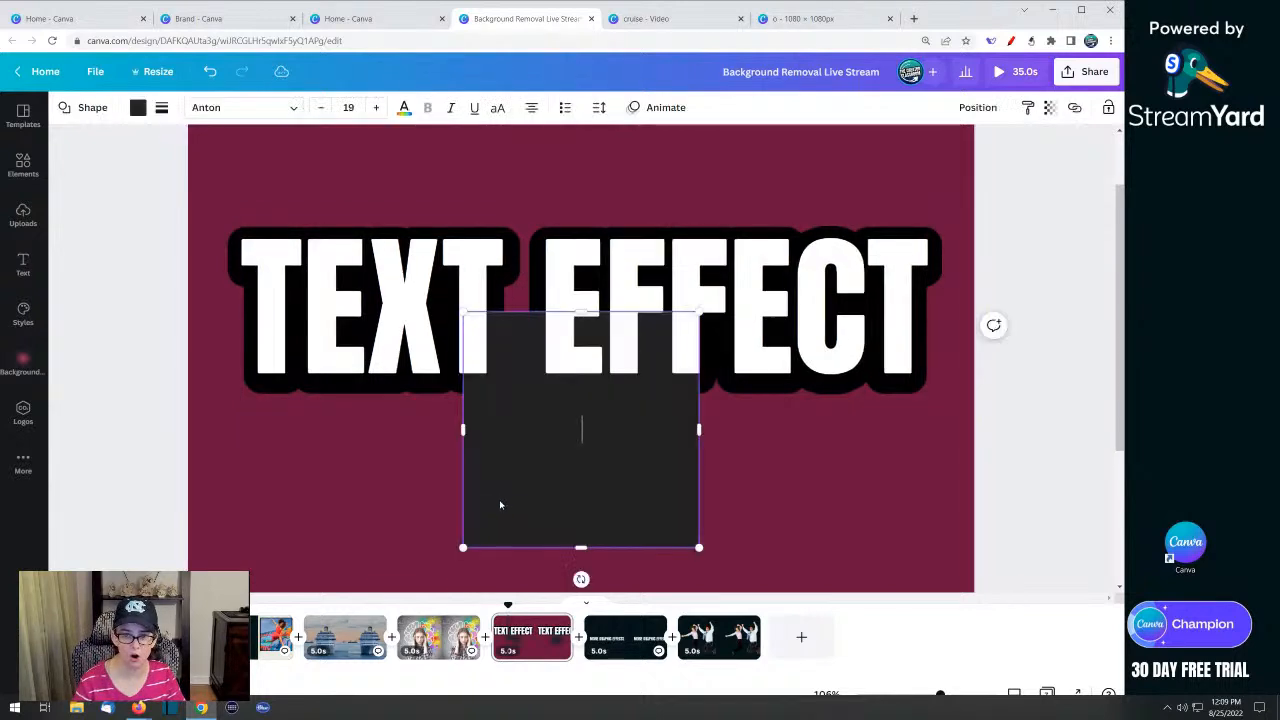
click(780, 494)
drag(580, 476, 563, 453)
Fill the square with pure black from the document colours to match the text outline
click(139, 107)
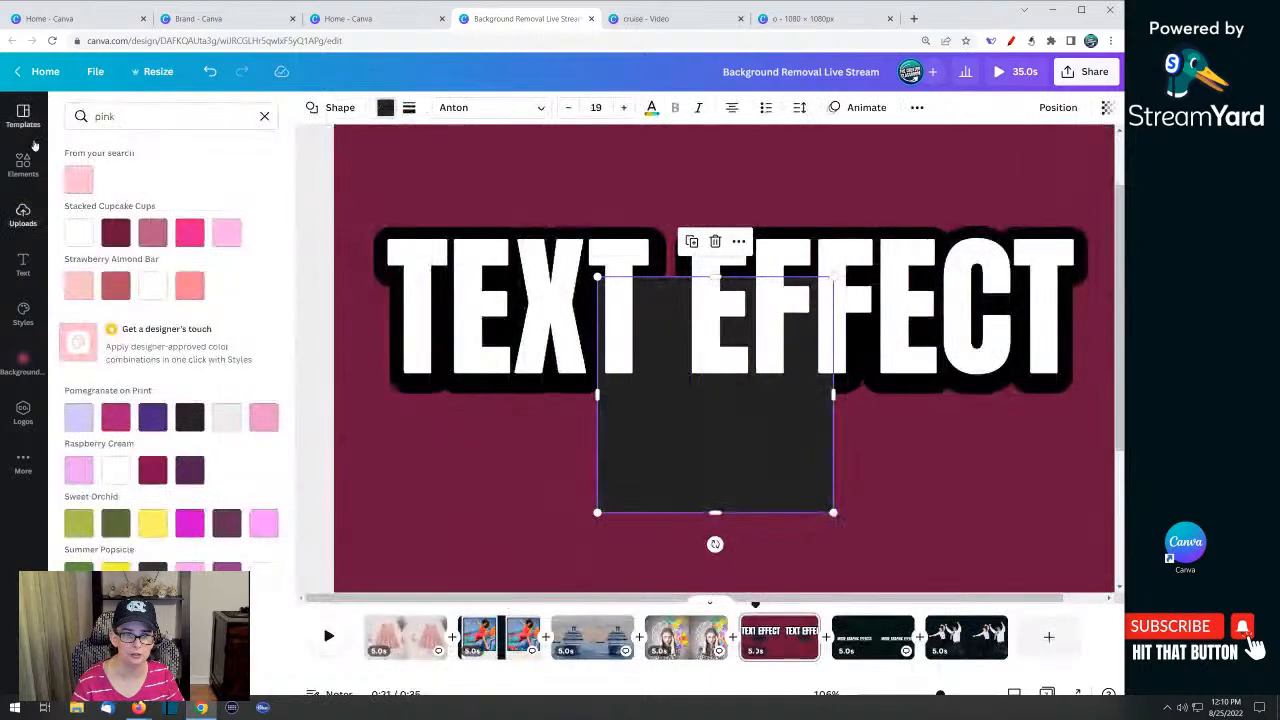
click(265, 117)
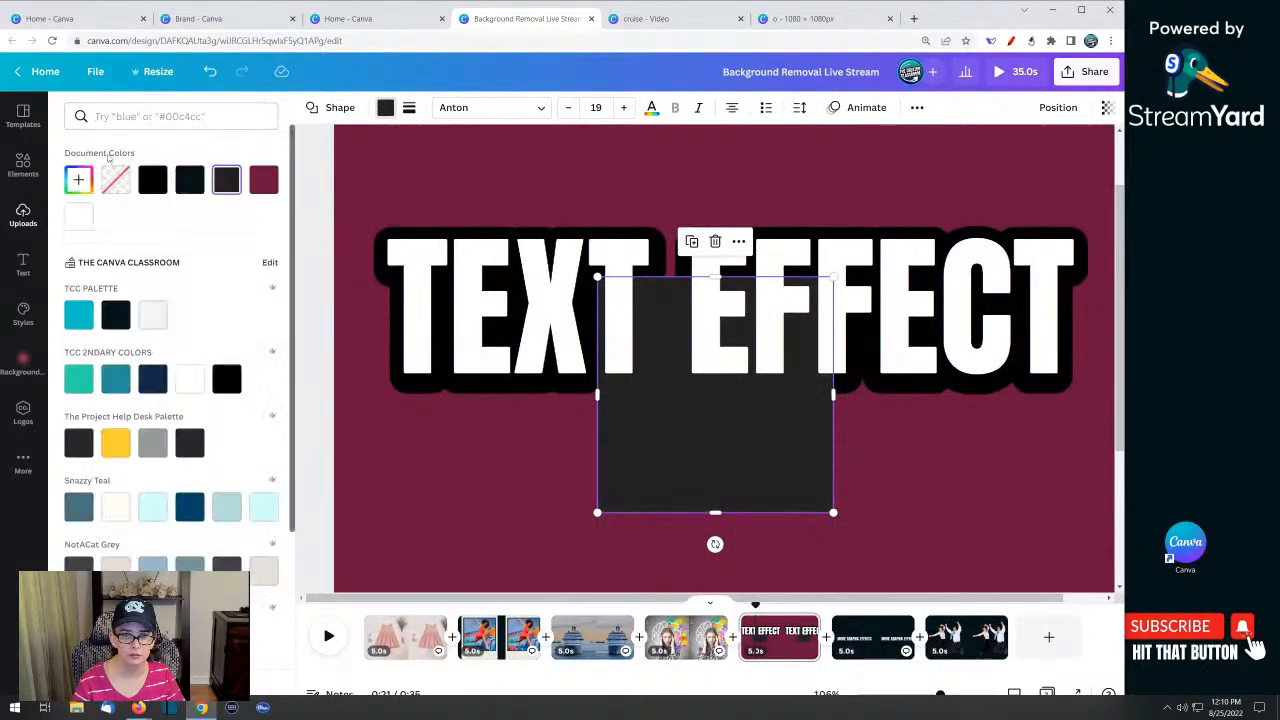
click(152, 179)
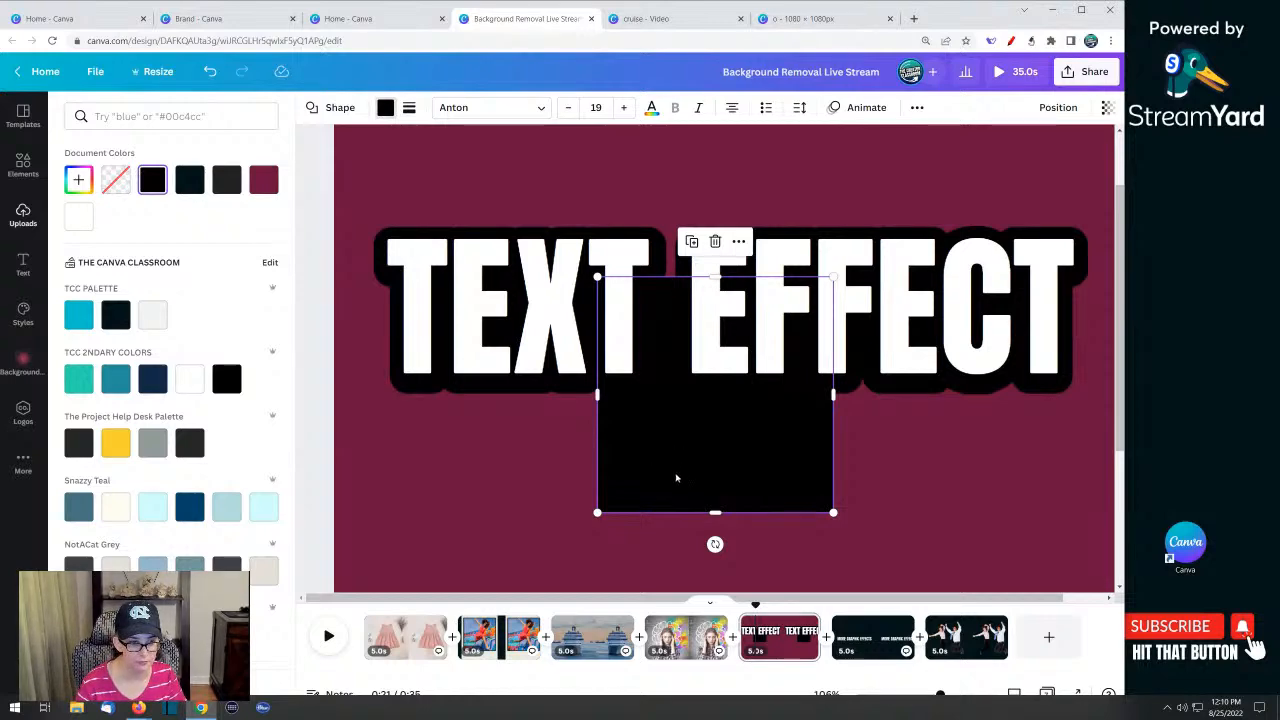
Fit the black square to the outline's height across the word gap and send it behind the white heading
drag(689, 480, 723, 422)
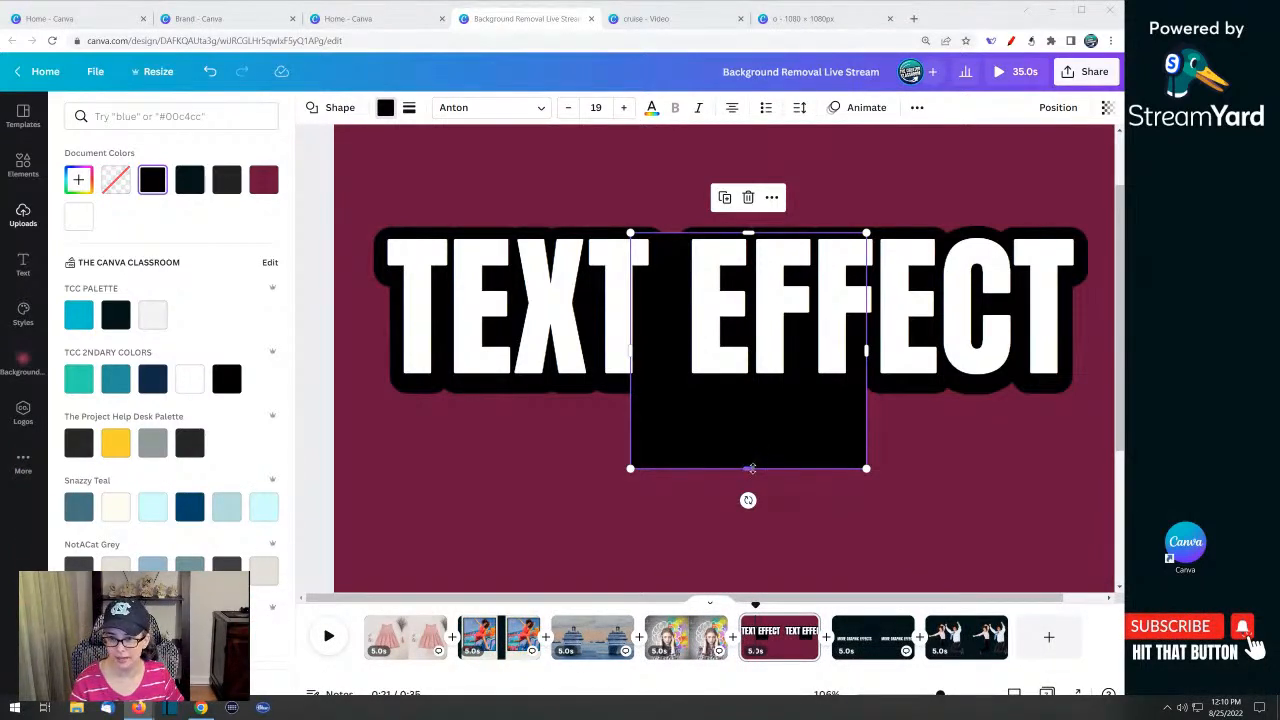
drag(748, 468, 752, 388)
right_click(753, 394)
click(628, 436)
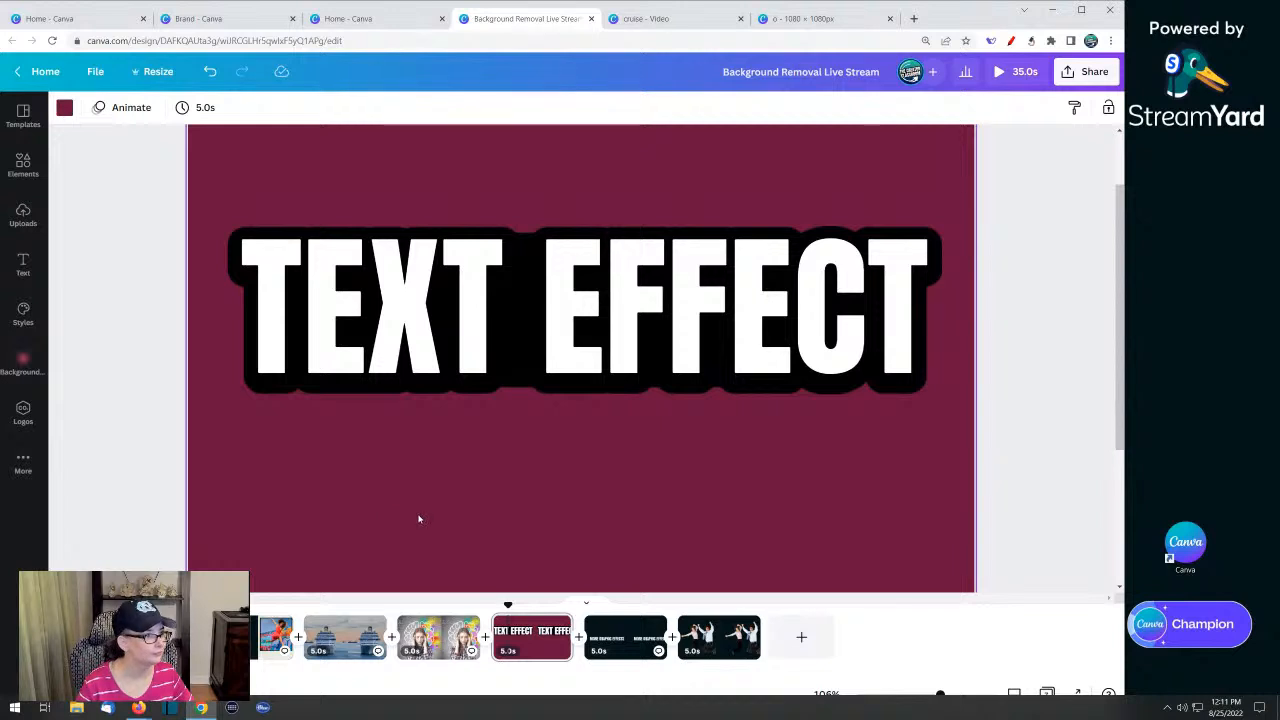
Go to the MORE GRAPHIC EFFECTS page and move its heading up to the upper part of the page
click(625, 635)
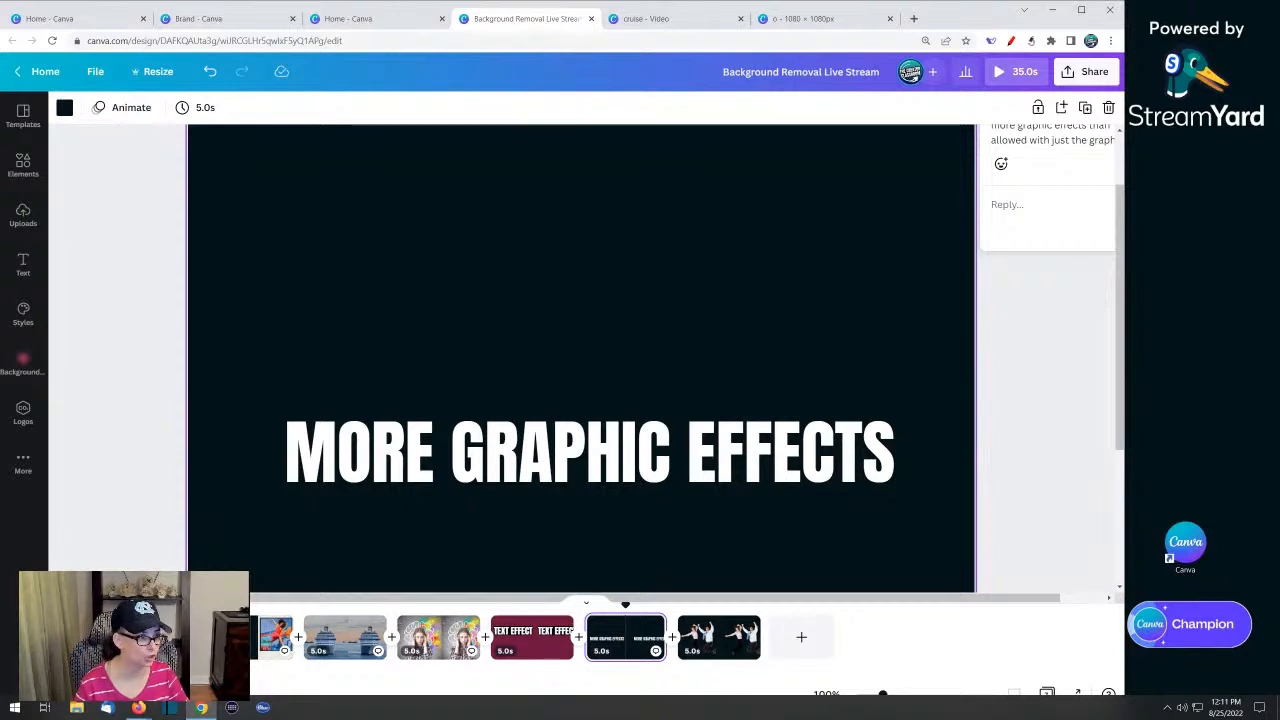
drag(521, 472, 506, 237)
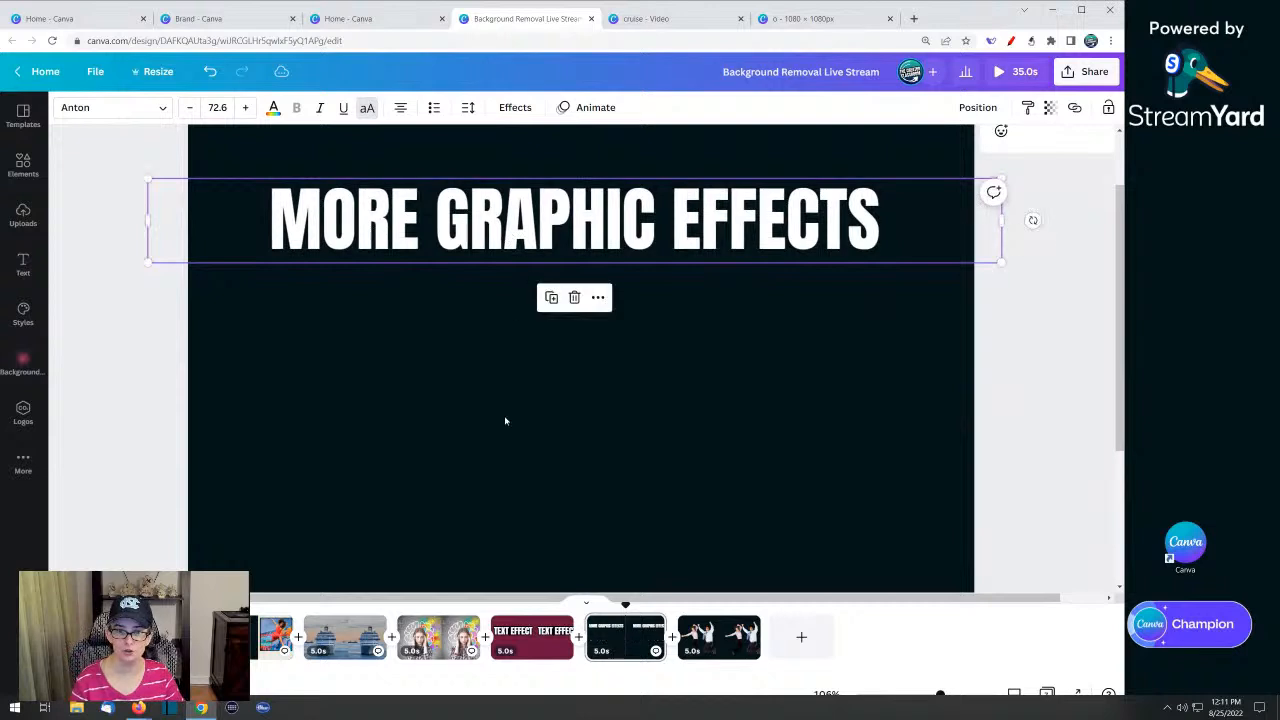
click(505, 421)
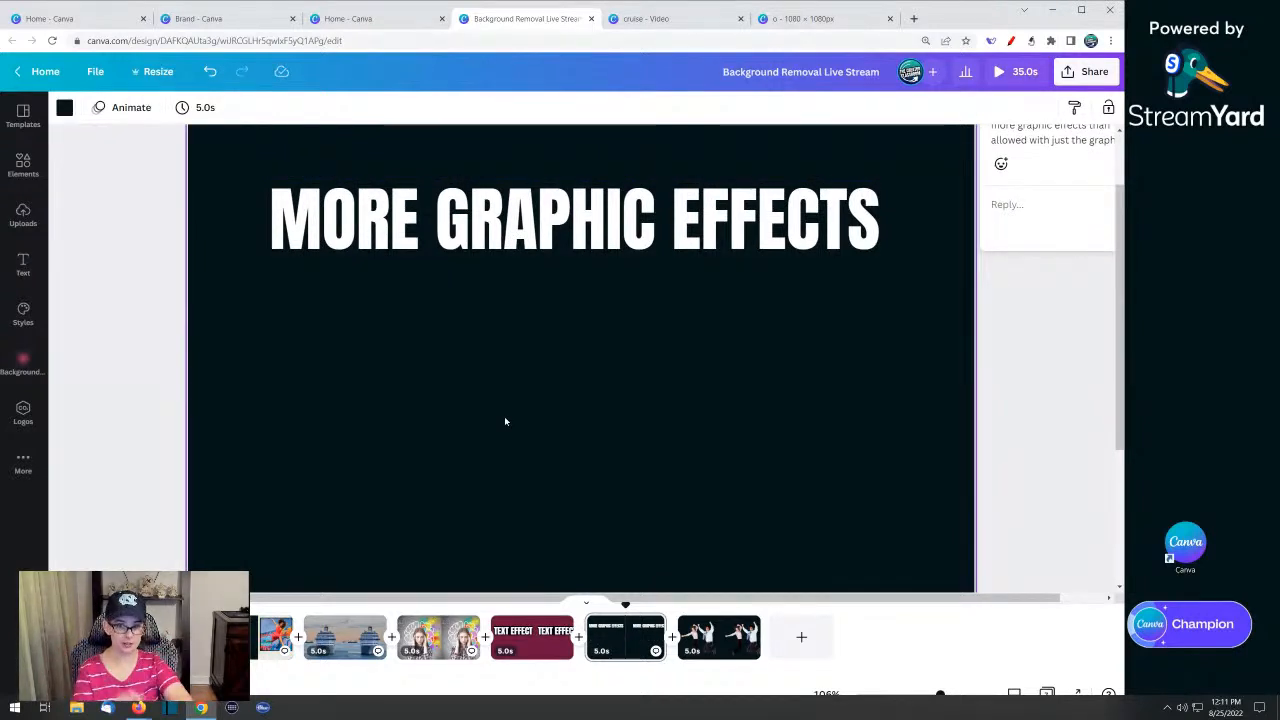
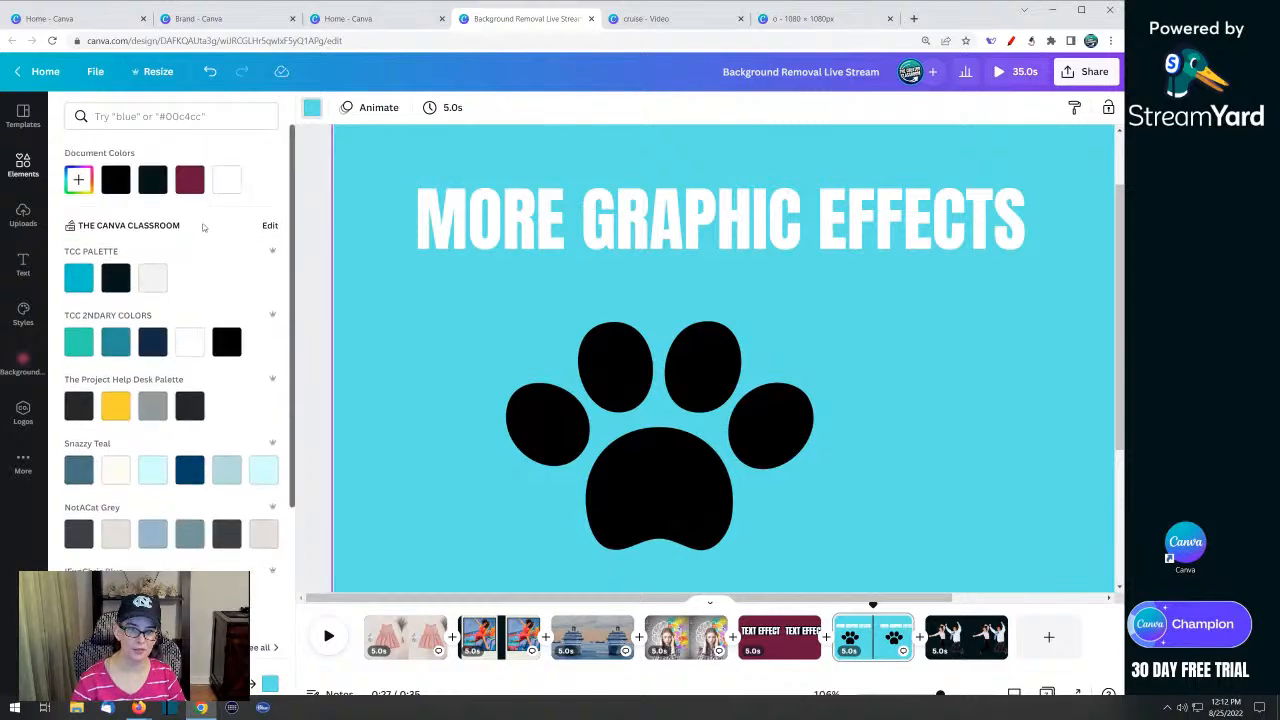
Search the colours for "pink" and set the page background to the light pink from the search
click(181, 118)
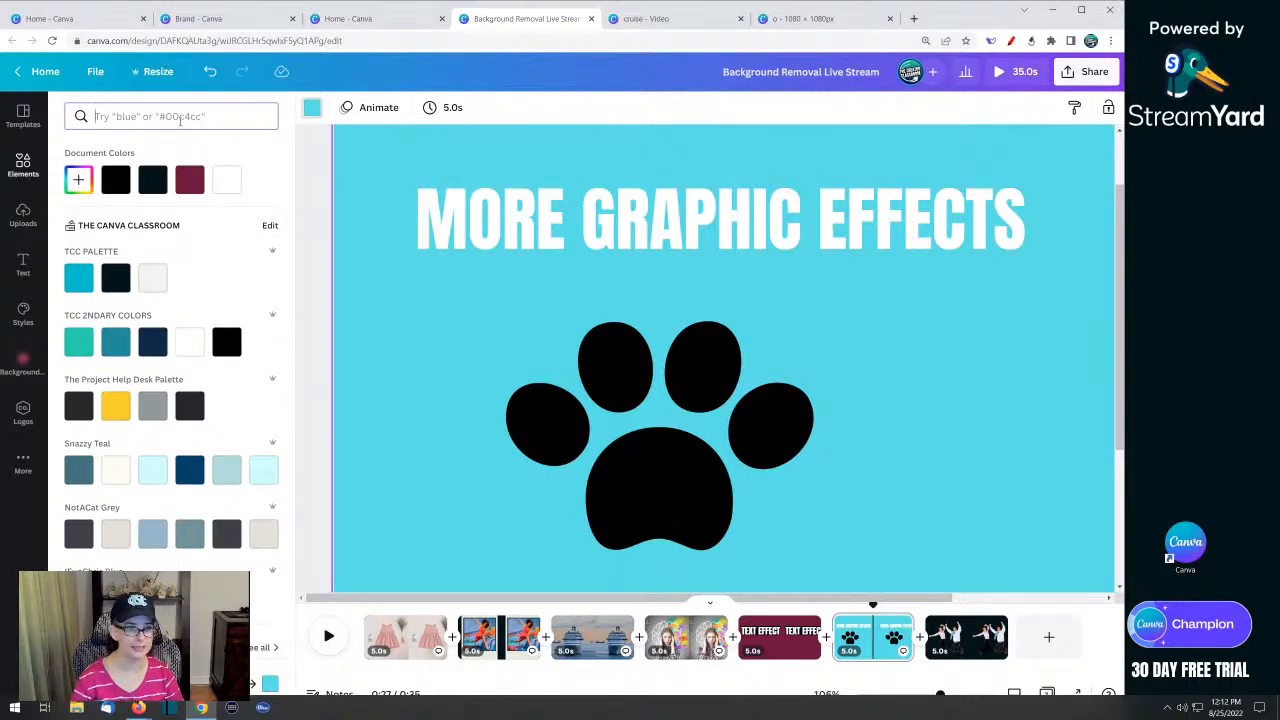
text(pink)
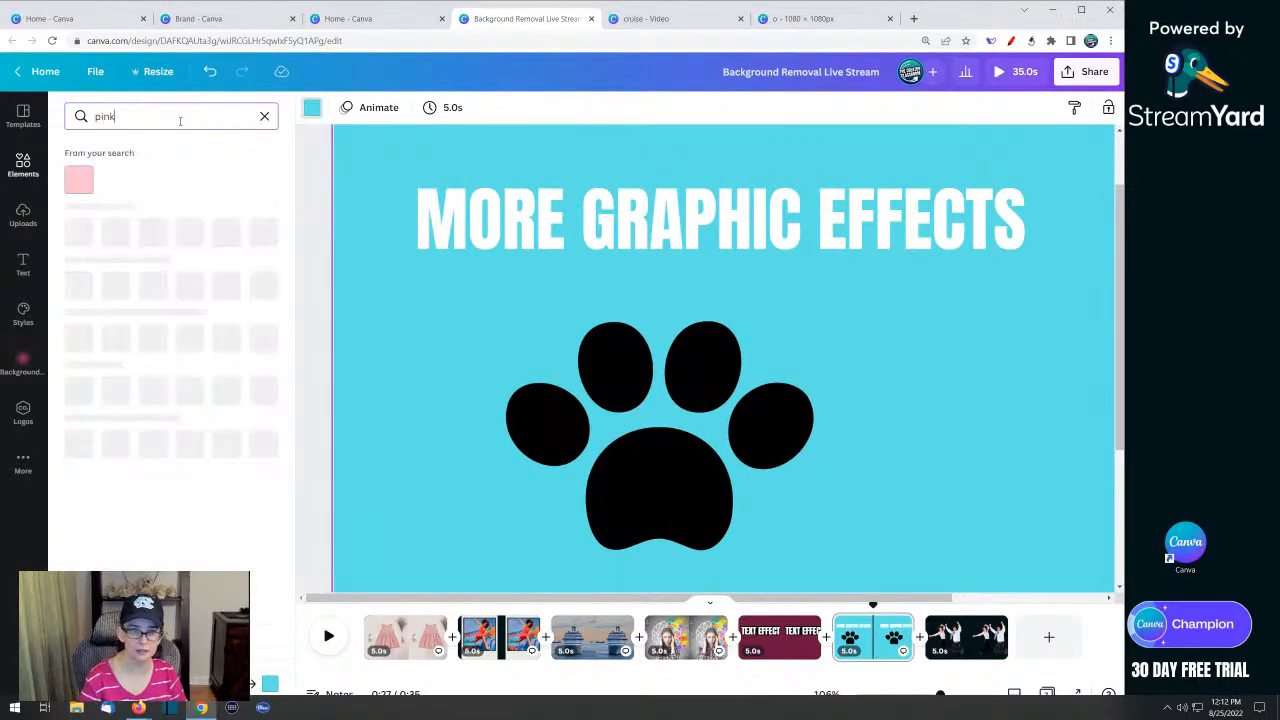
click(79, 180)
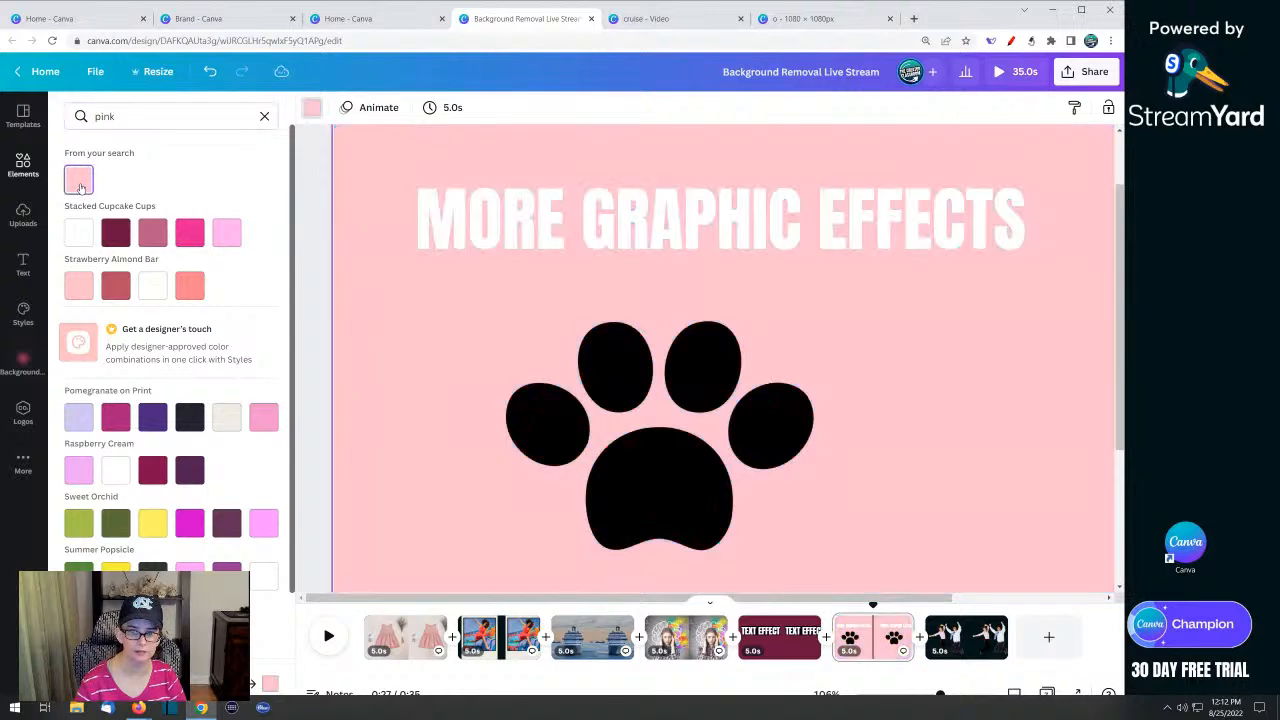
Search the image effects for "shadow" for the black paw print graphic, and clear the search
click(610, 400)
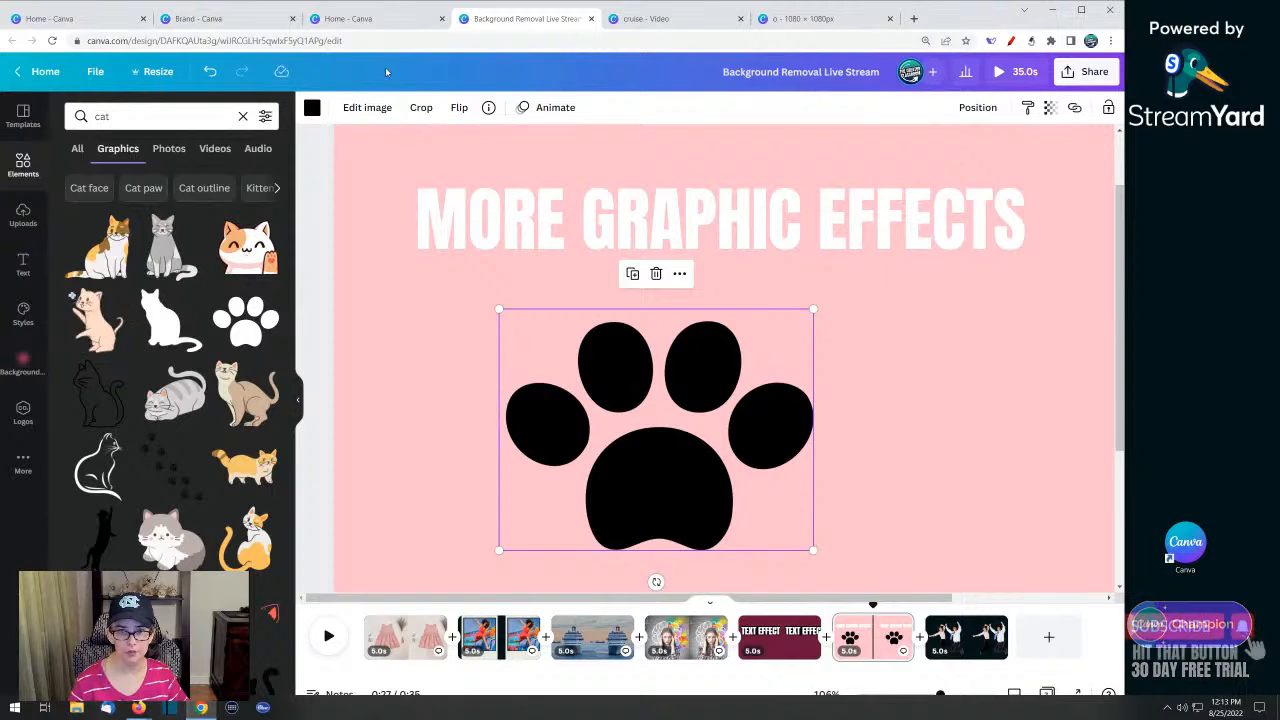
click(367, 110)
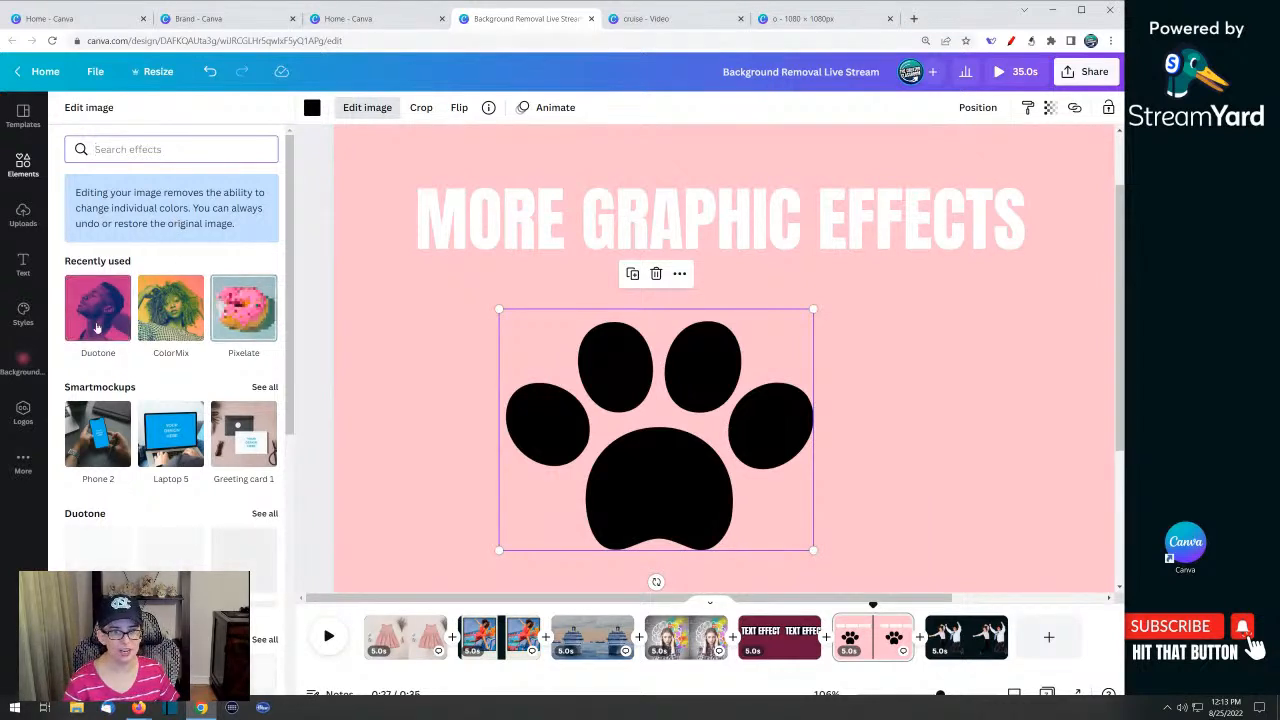
text(shadow)
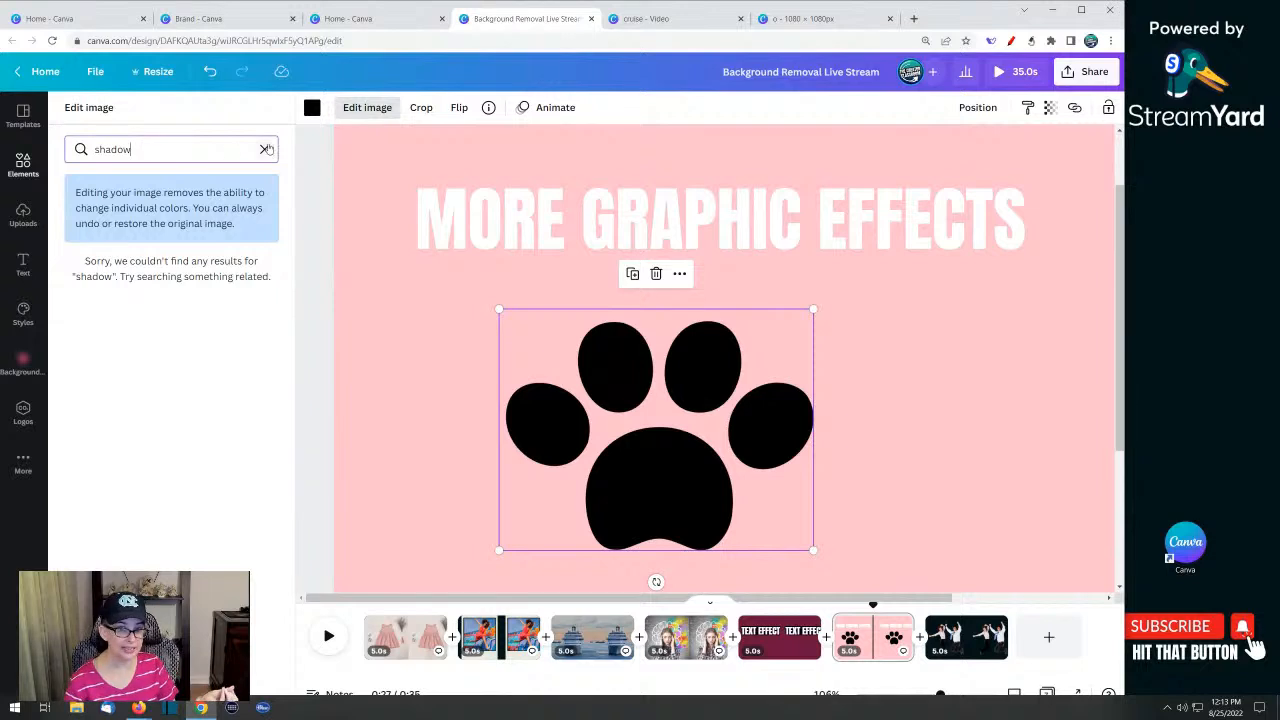
click(265, 150)
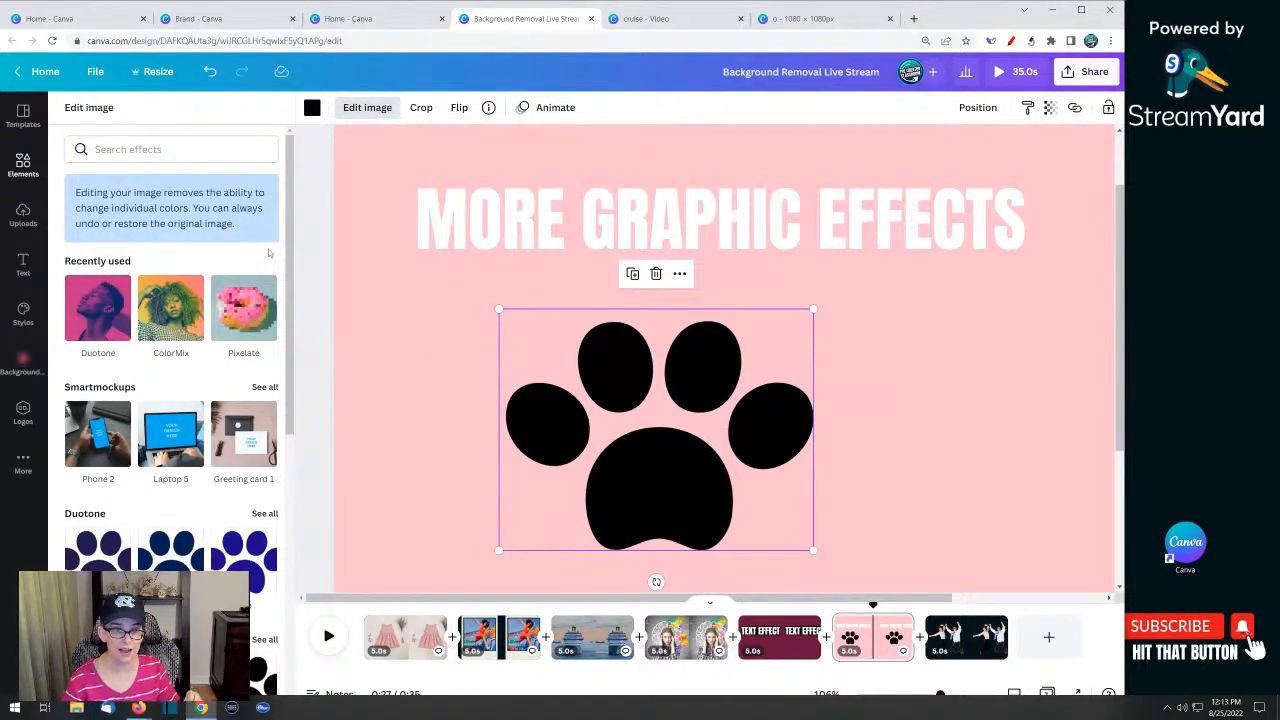
Add the solid bone graphic from the recommended graphics and arrange it to the right of the paw print under the heading
click(23, 163)
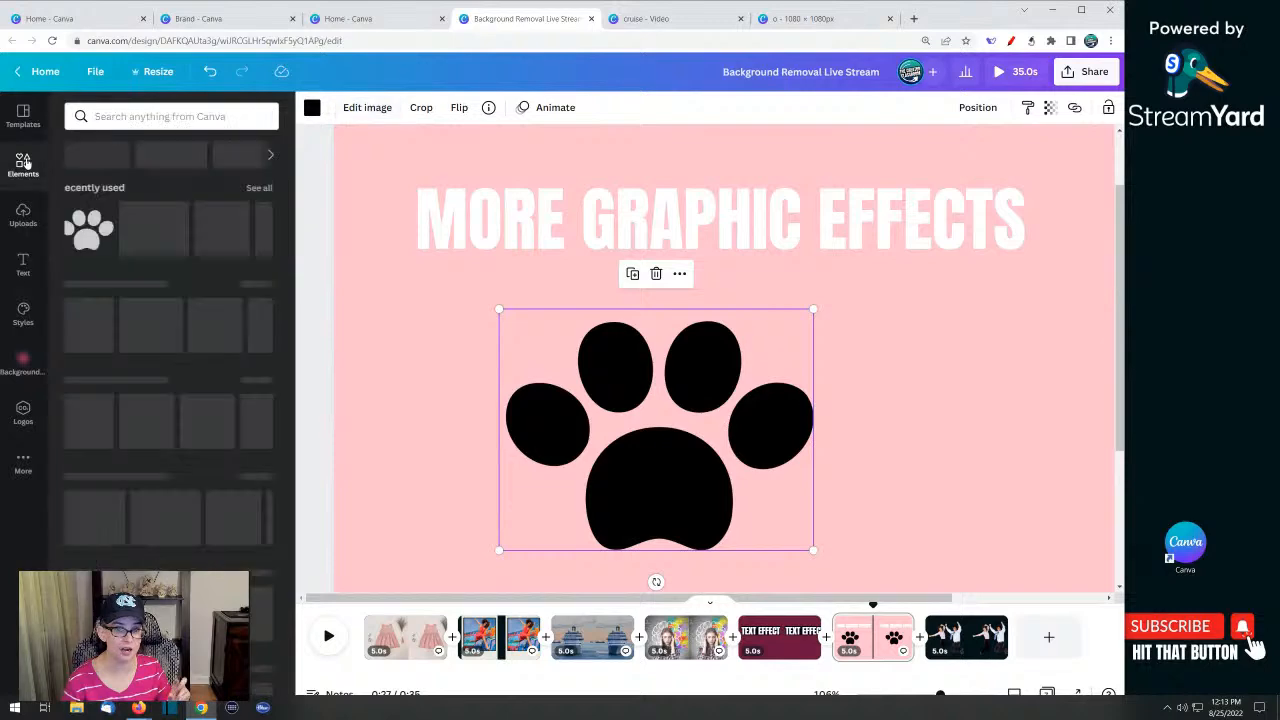
click(193, 117)
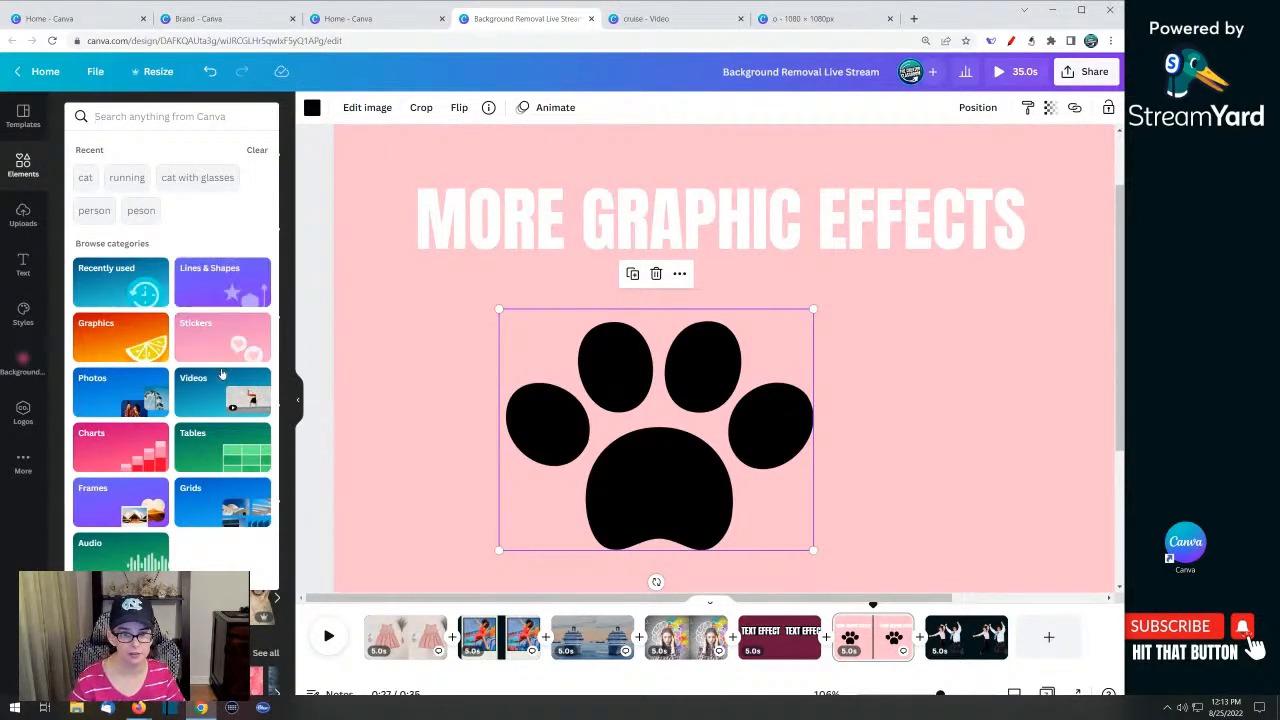
click(127, 332)
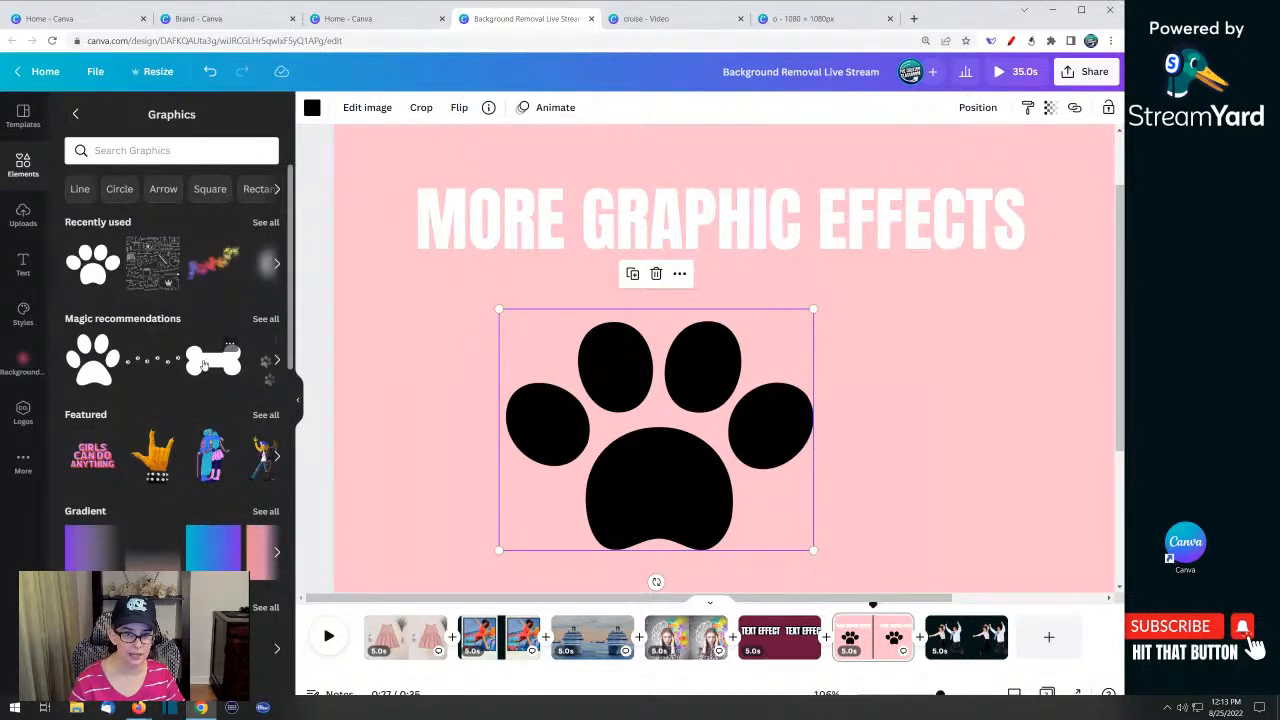
drag(737, 406, 960, 429)
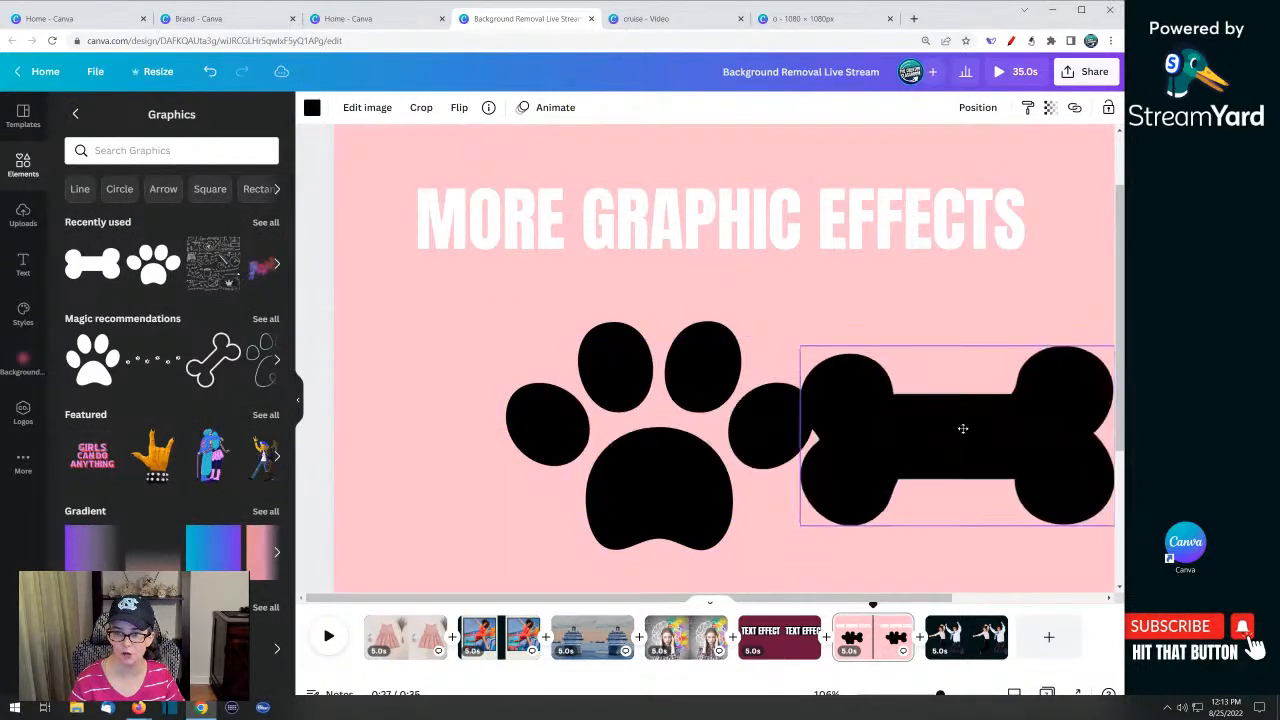
drag(799, 341, 659, 339)
drag(891, 387, 845, 389)
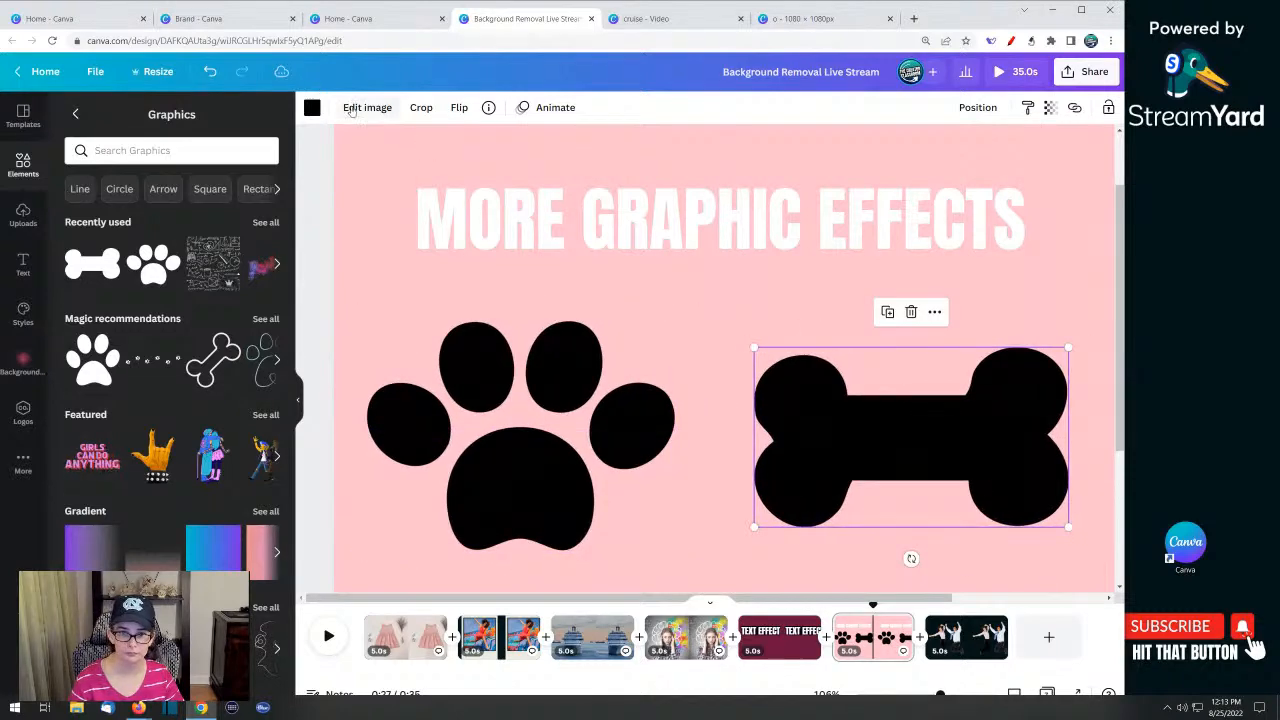
Check the image effects for the bone graphic, and move the bone over the paw print
click(360, 108)
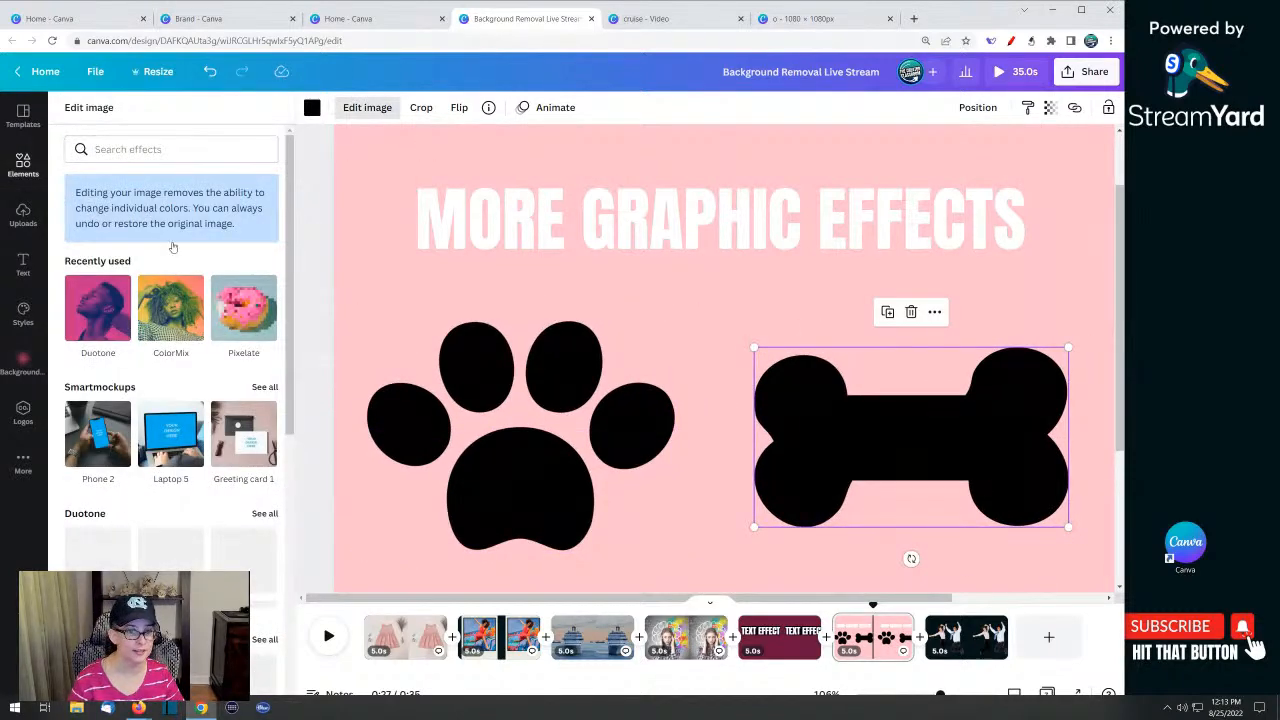
click(362, 262)
click(366, 311)
drag(810, 414, 471, 366)
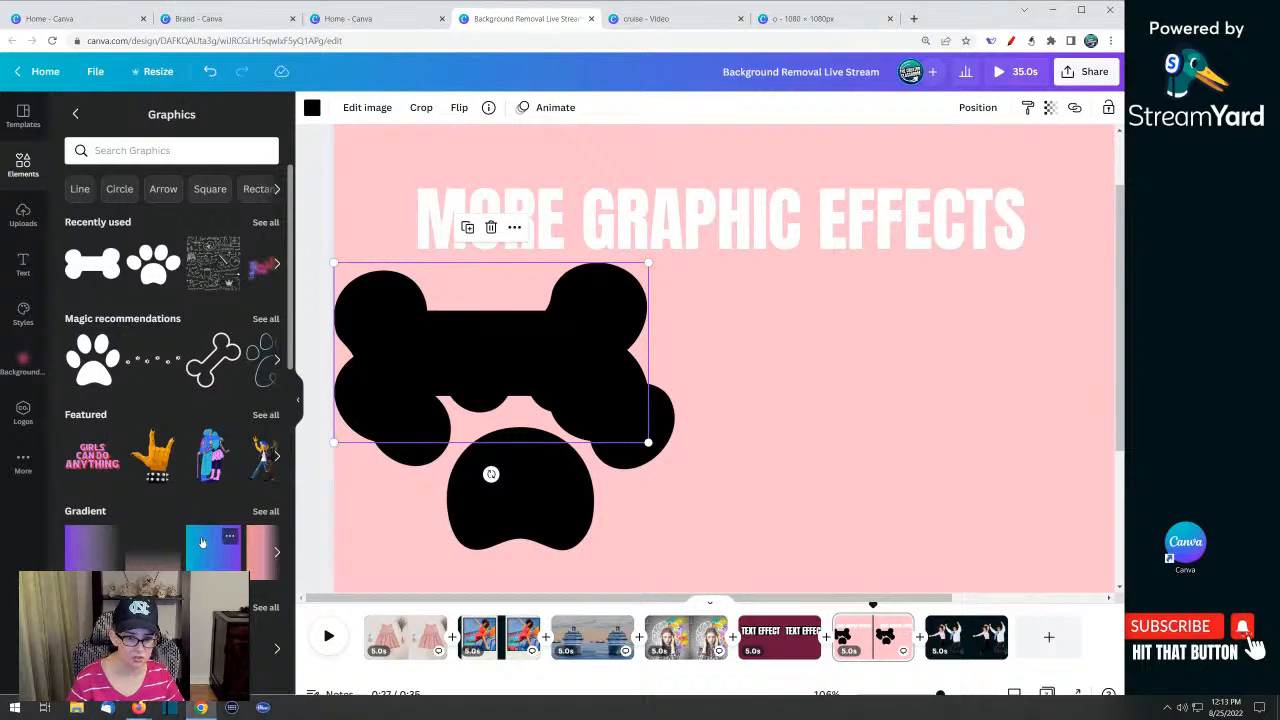
Add the black, white and brown dog photo, place it on the page's right half, and open its image effects
scroll(200, 455, down, 5)
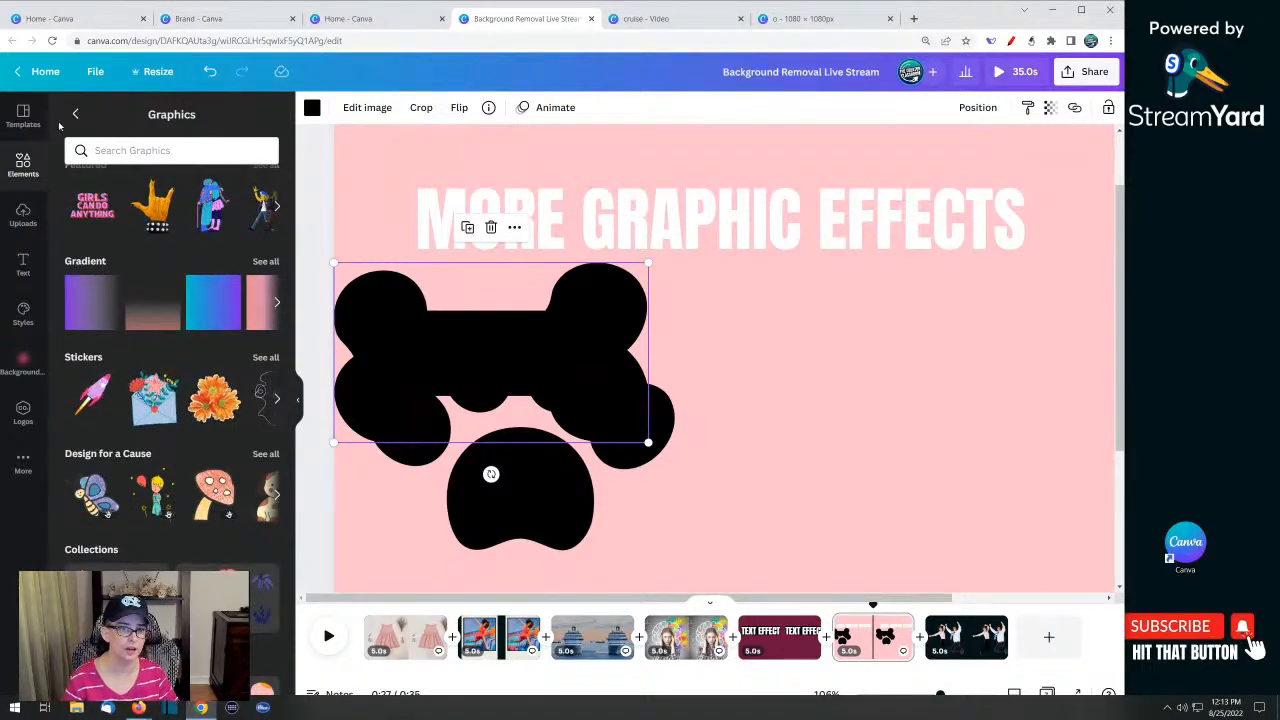
click(25, 163)
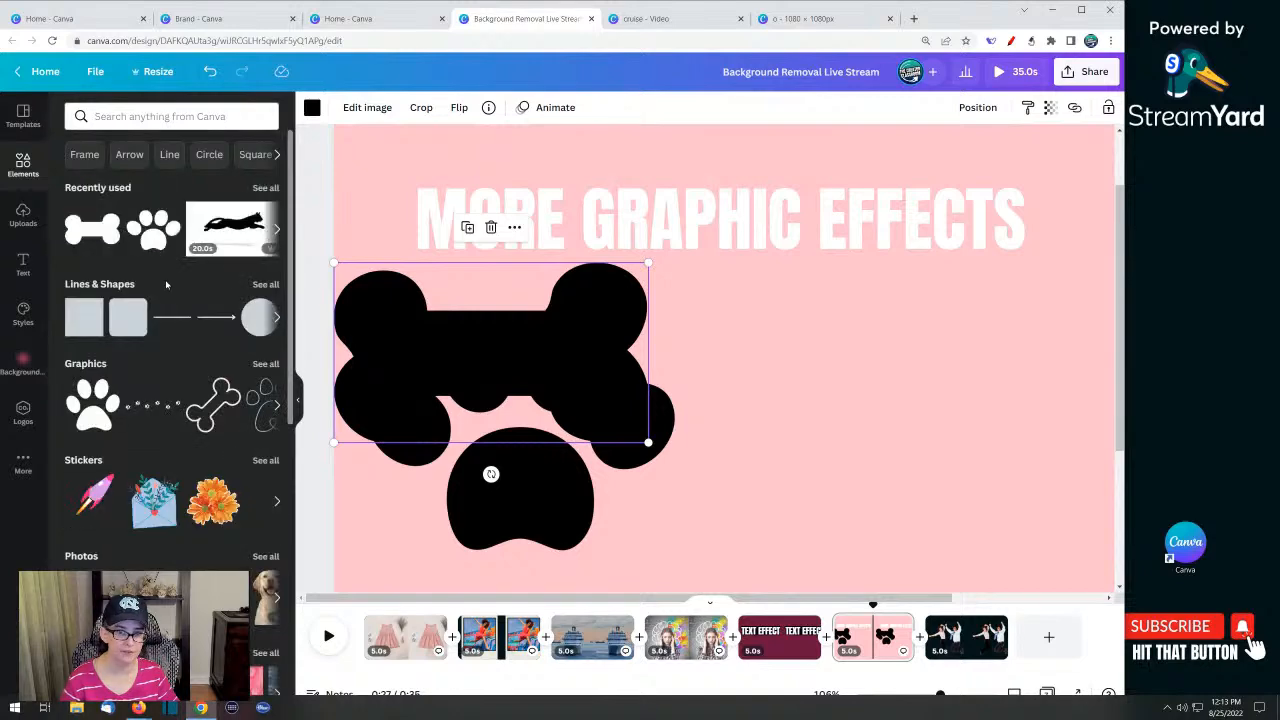
scroll(160, 450, down, 3)
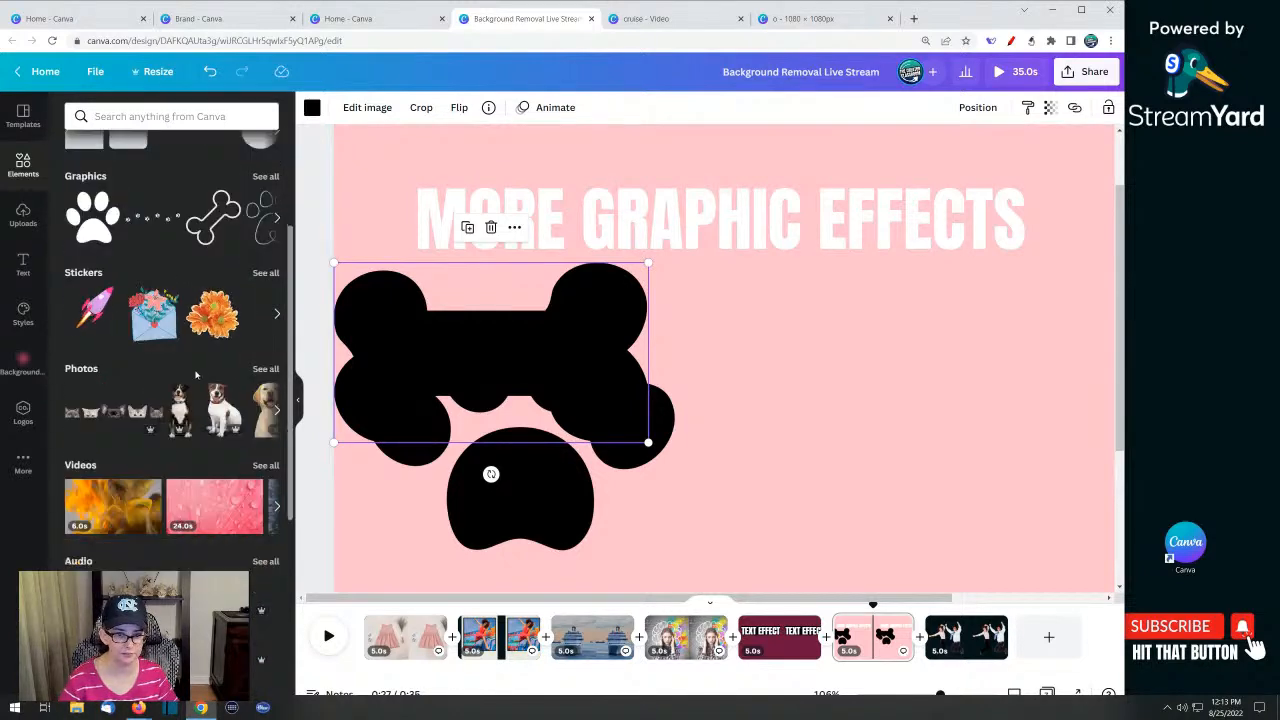
click(194, 405)
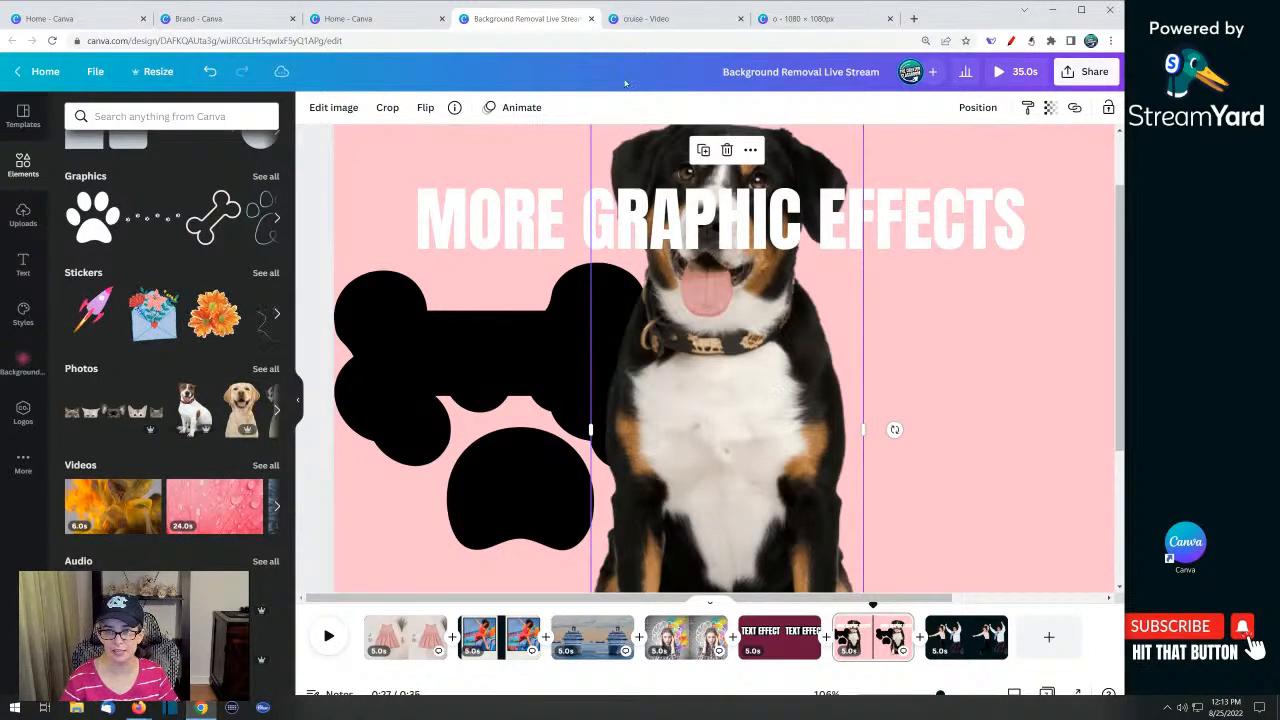
drag(727, 309, 866, 451)
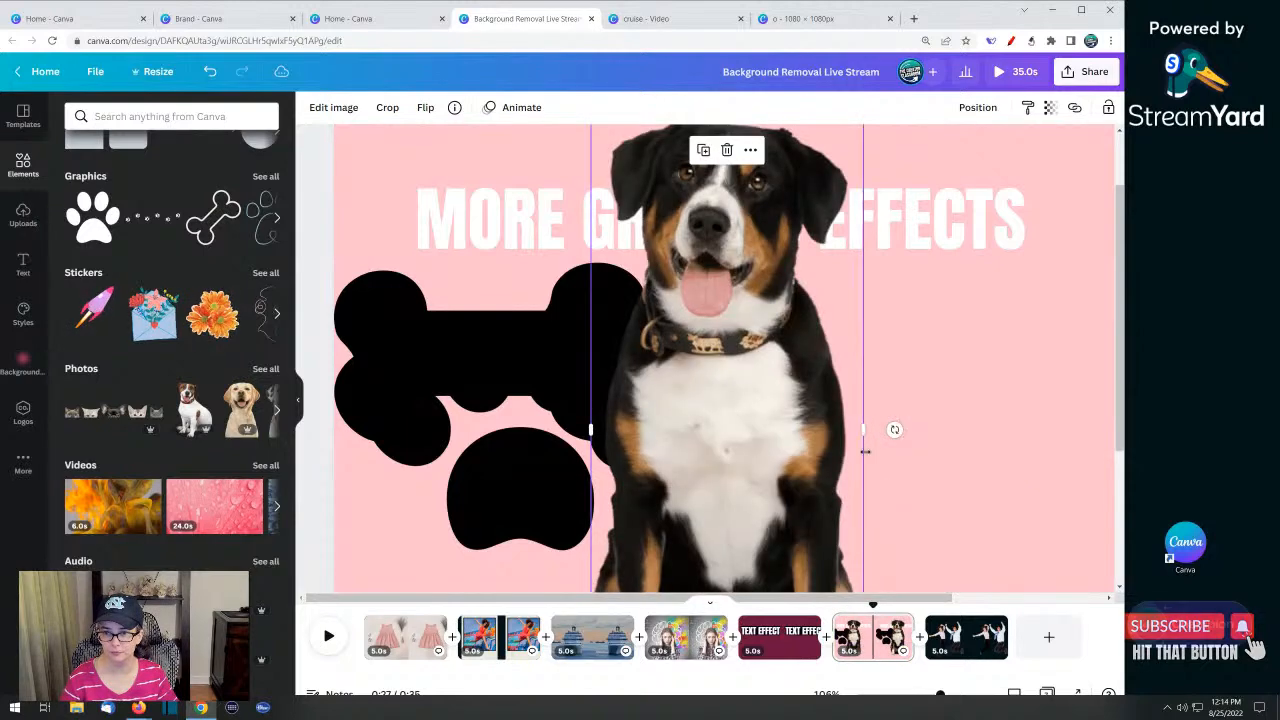
drag(704, 306, 840, 406)
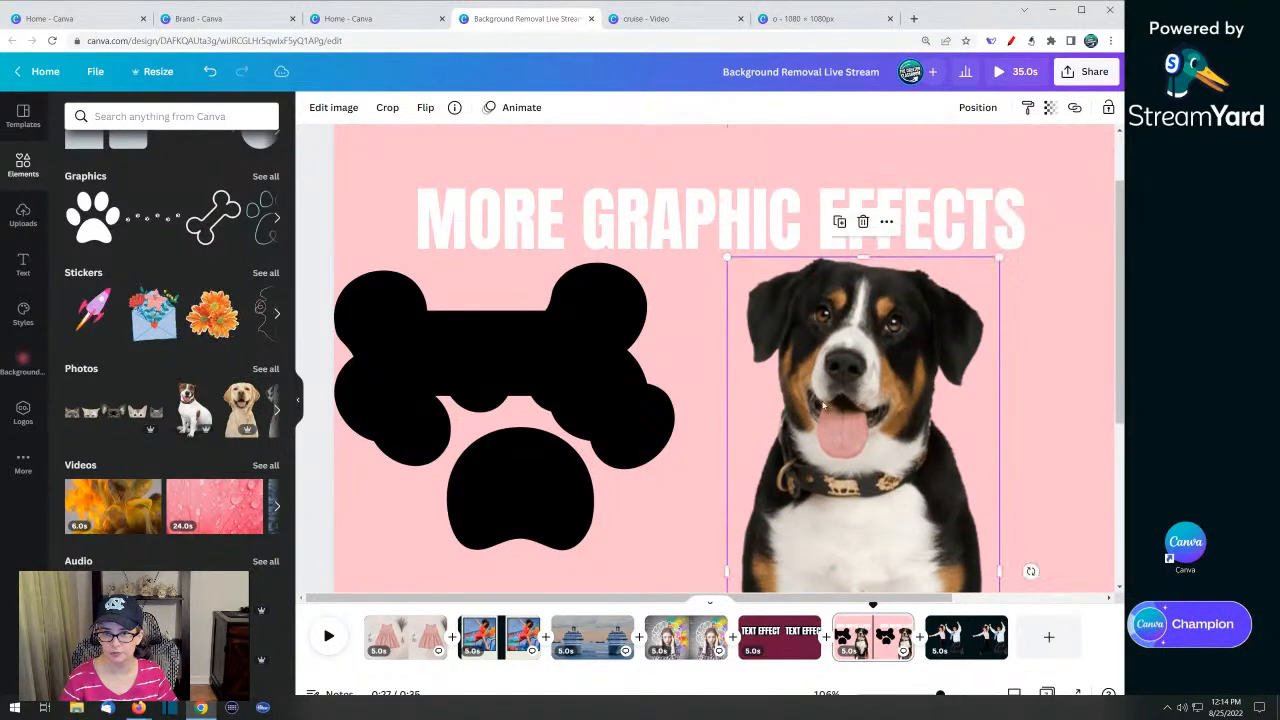
click(336, 108)
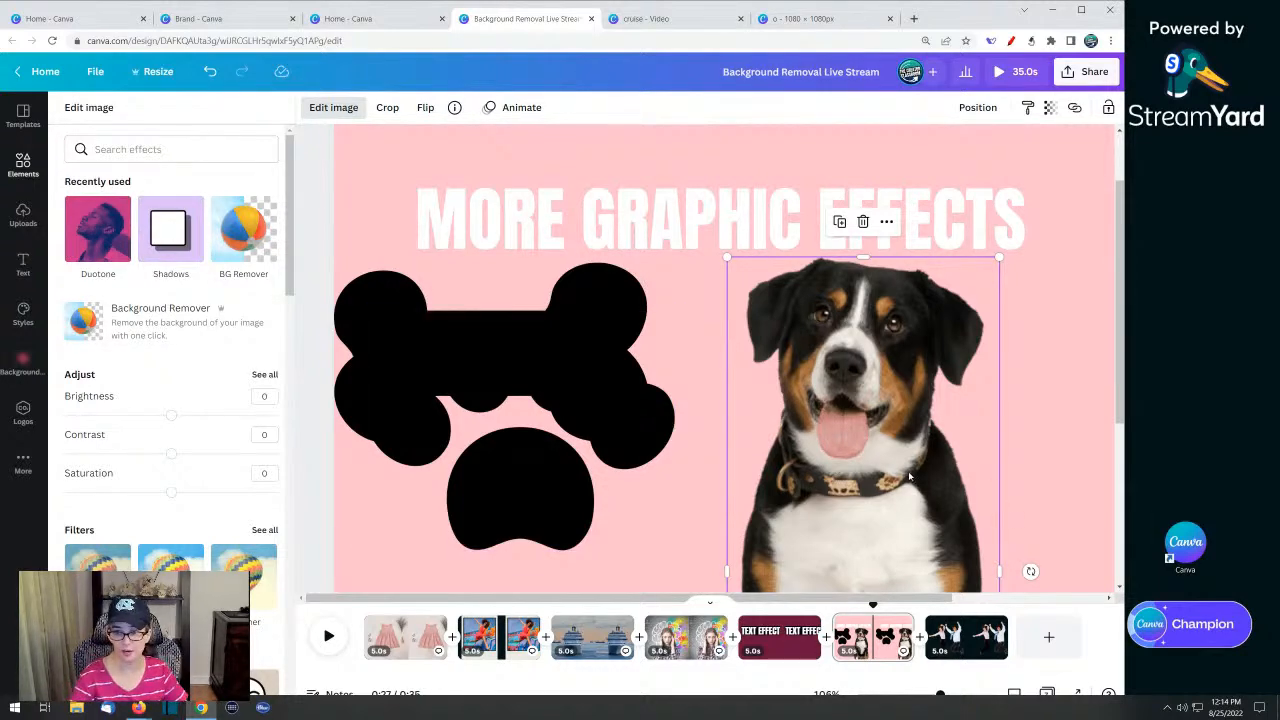
Delete the dog photo and place the bone and paw print side by side beneath the heading
key(Delete)
drag(418, 337, 914, 403)
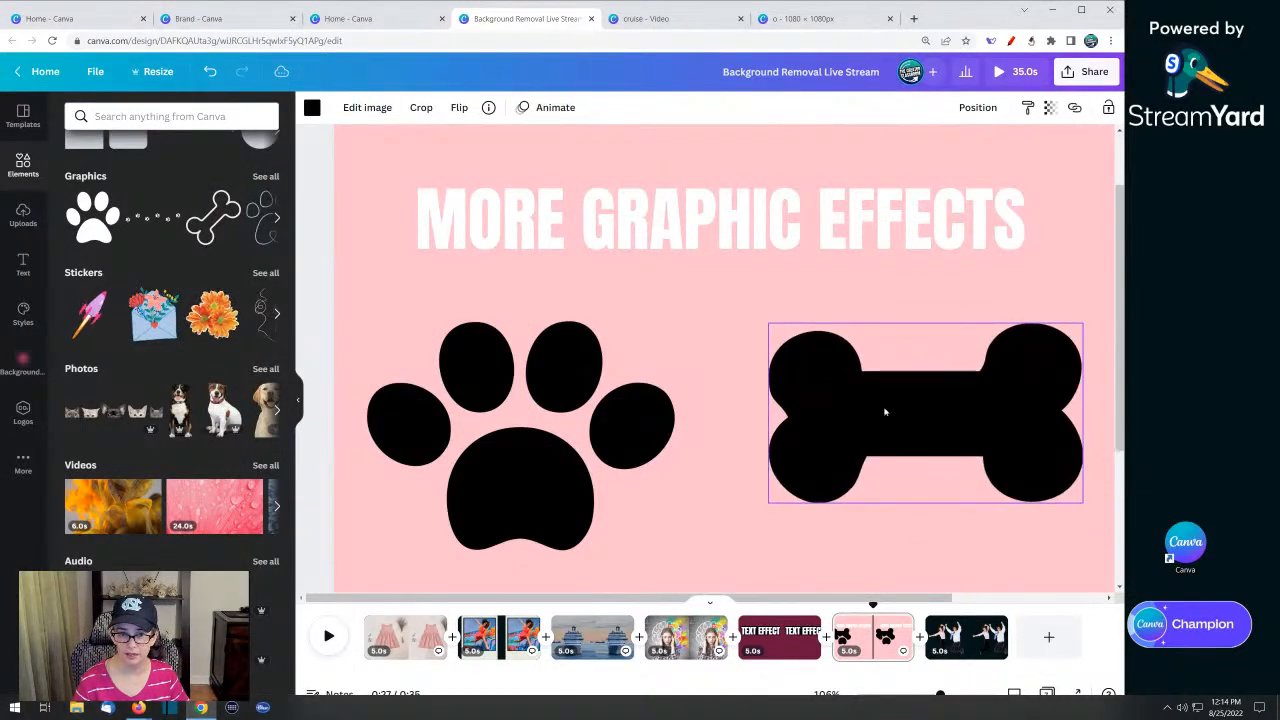
click(297, 399)
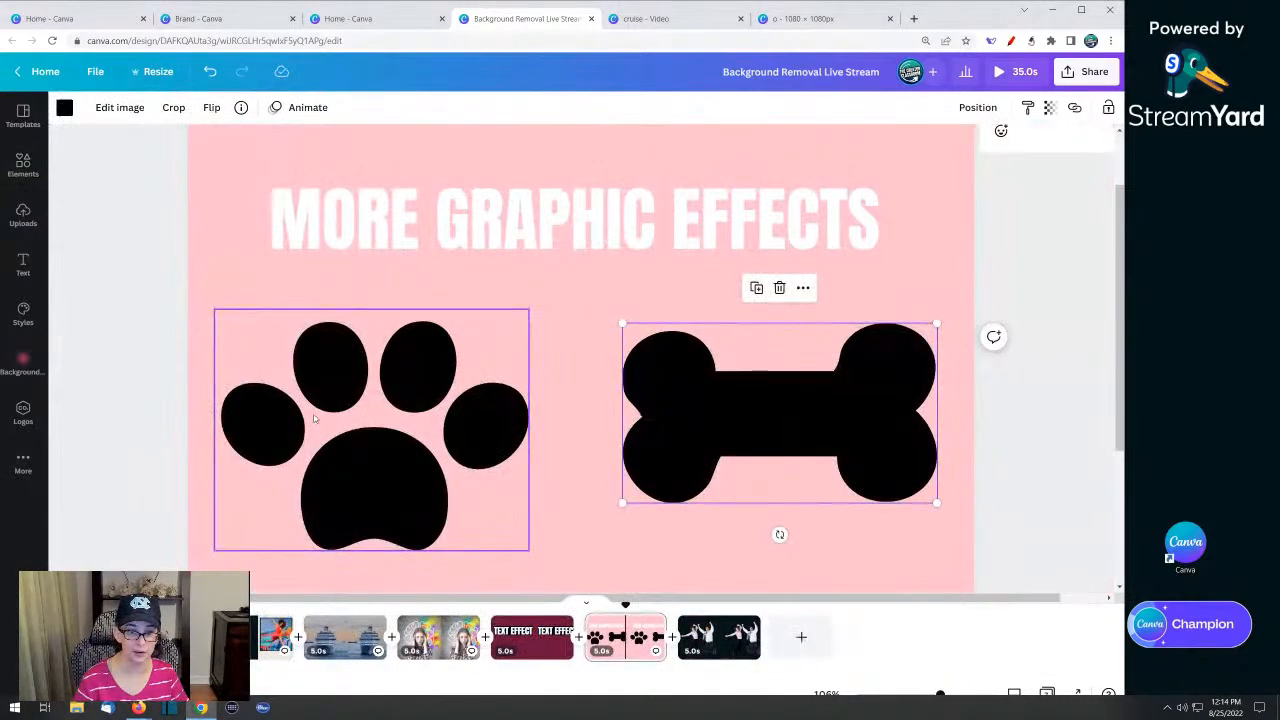
click(297, 402)
drag(297, 402, 305, 402)
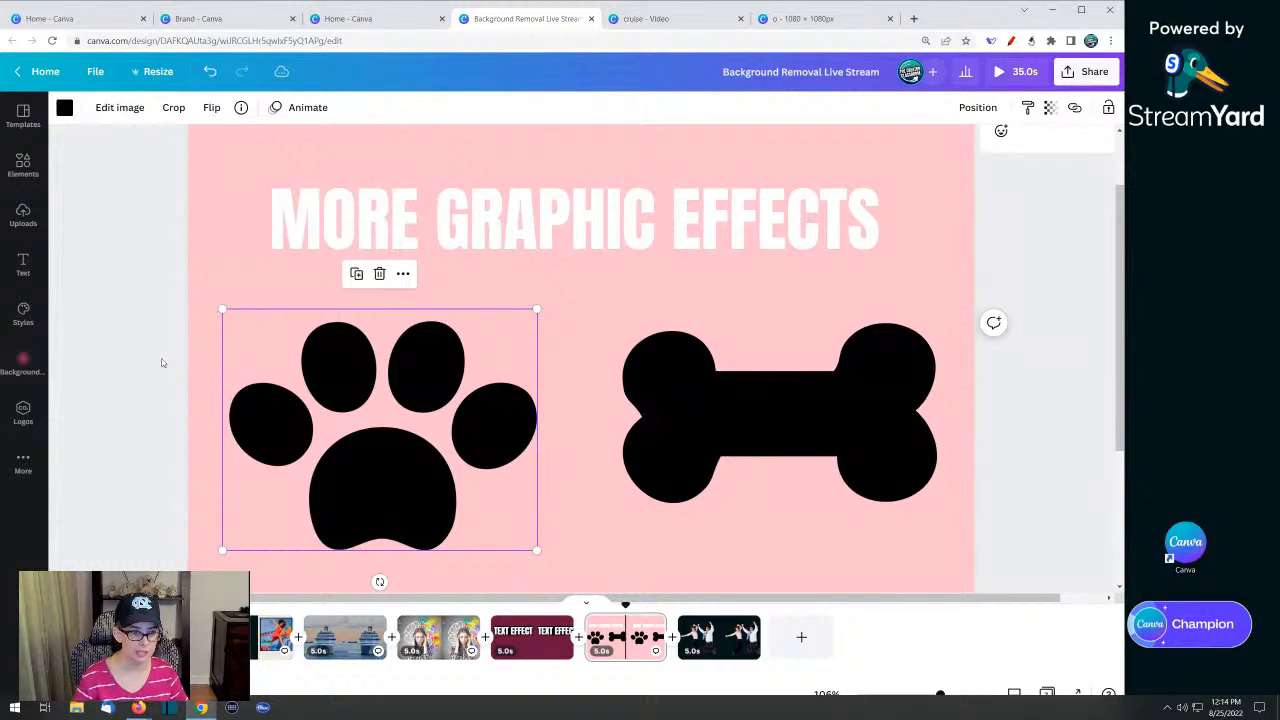
click(162, 362)
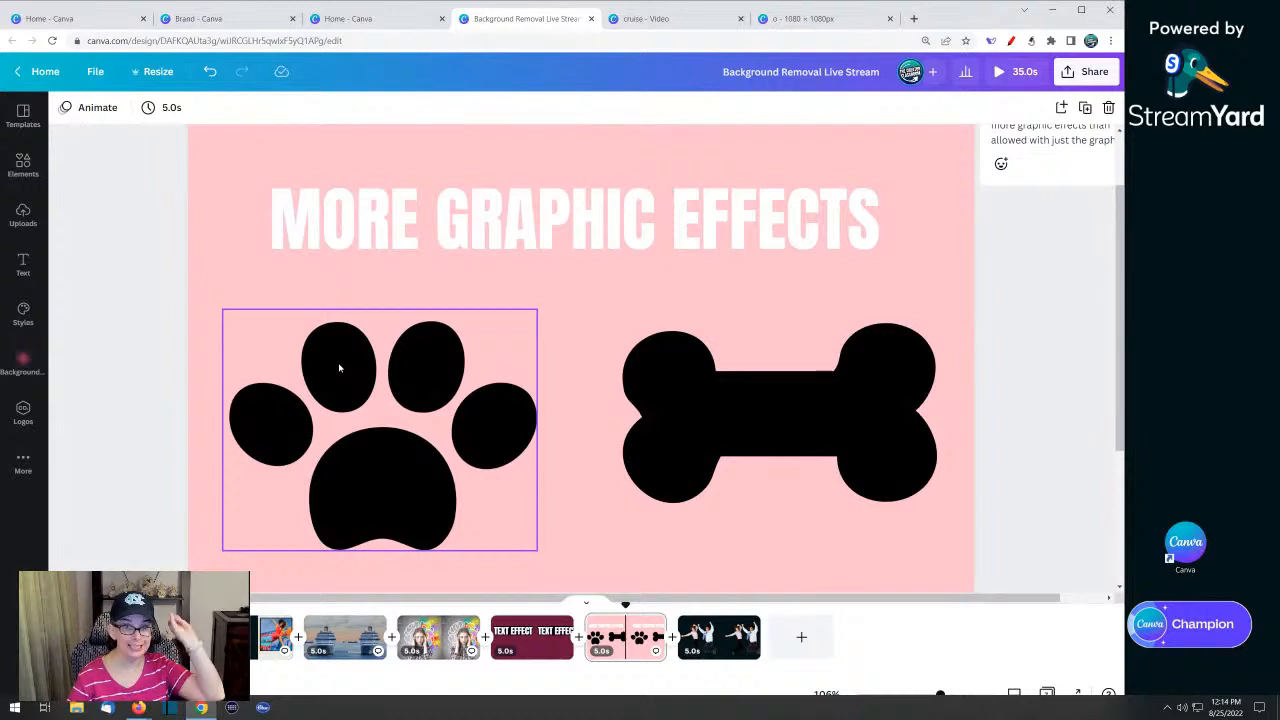
Review the download options for the design as PNG, and leave them without downloading
click(1064, 76)
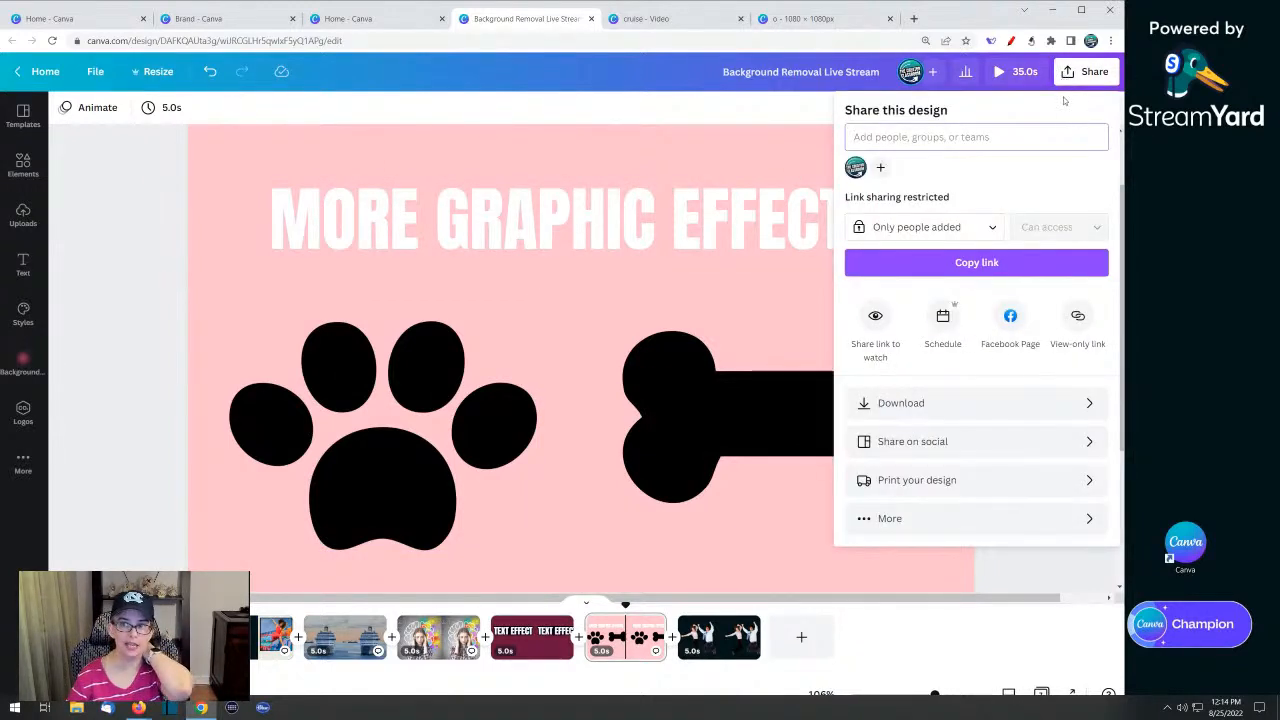
click(914, 402)
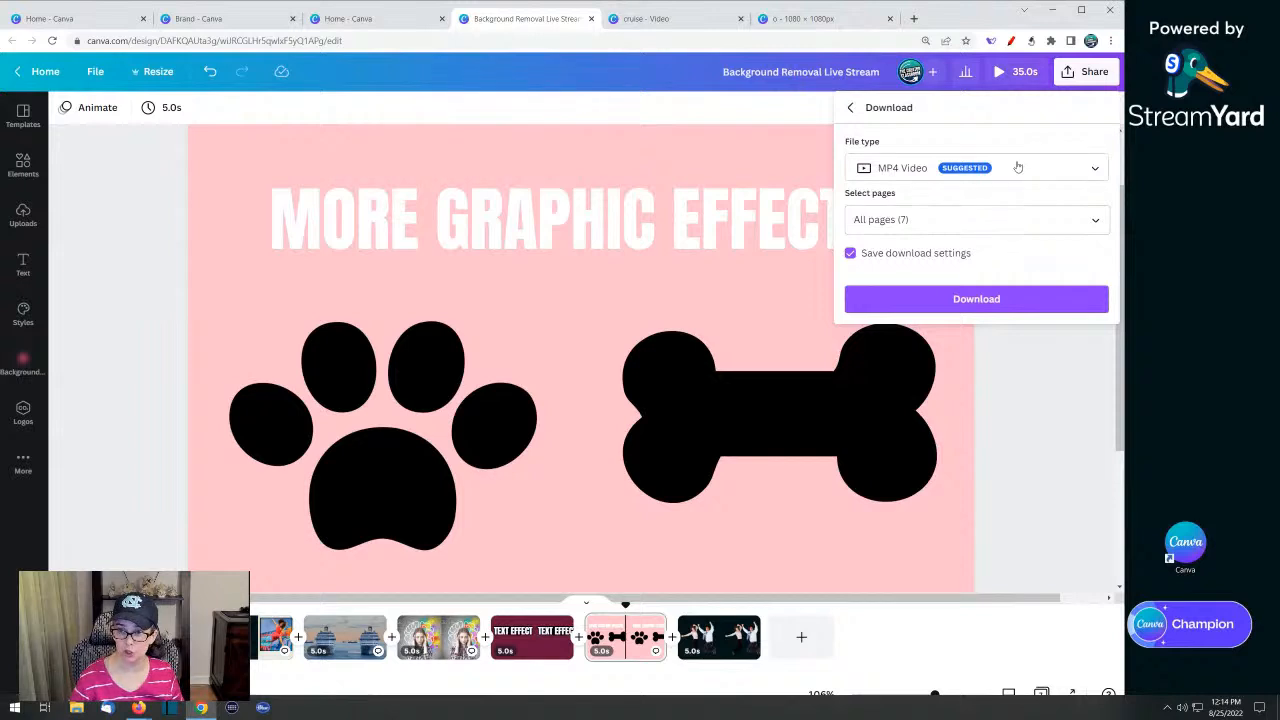
click(1020, 167)
click(950, 122)
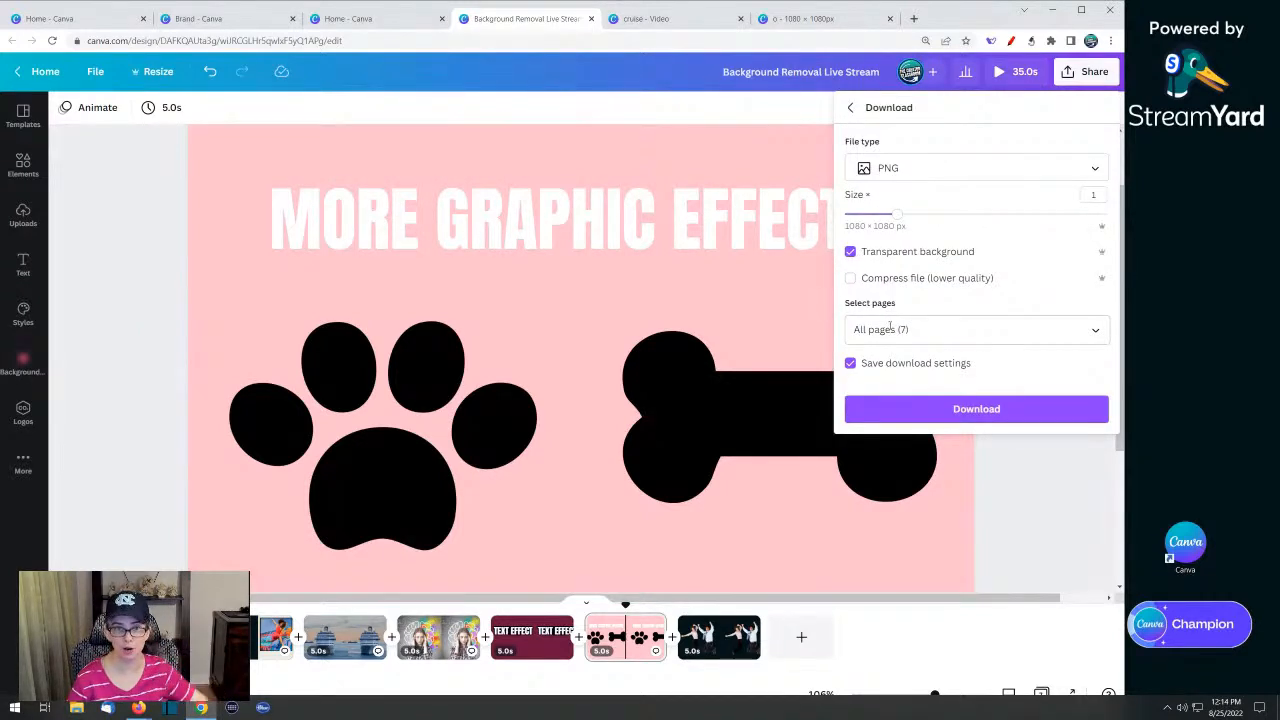
click(225, 285)
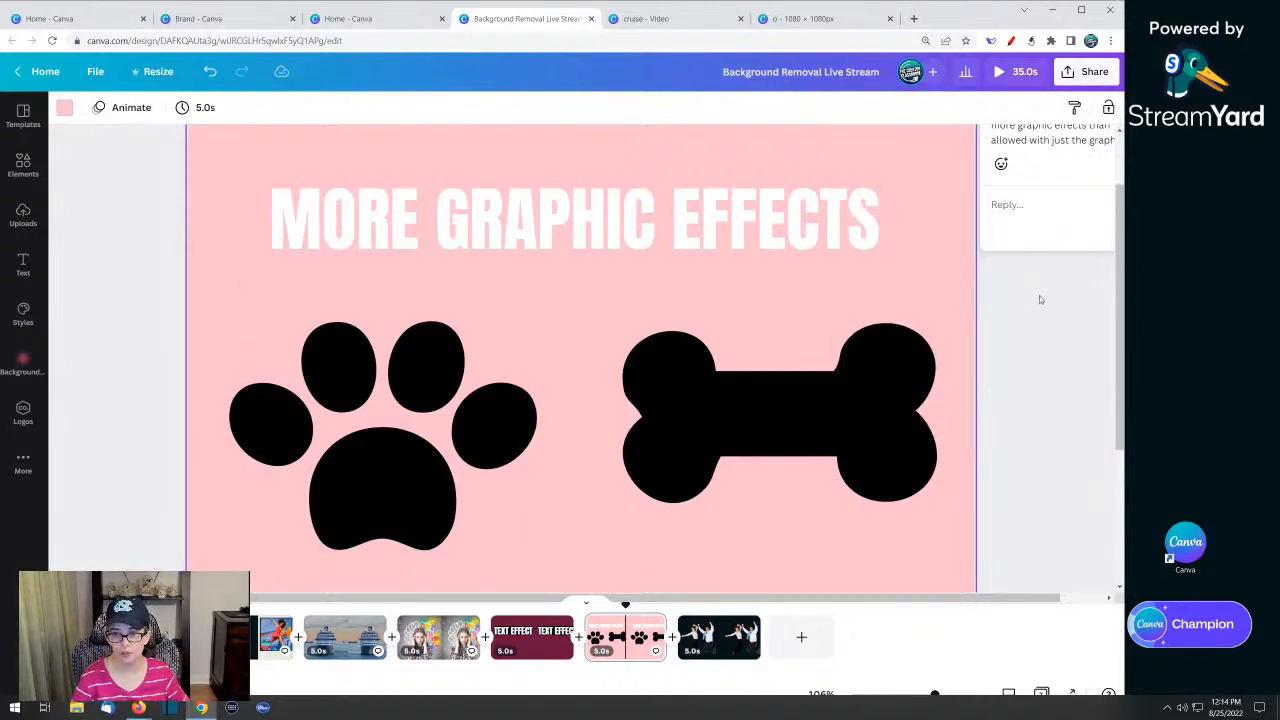
Move the bone and the paw print slightly to the right on the page
click(820, 374)
drag(820, 374, 850, 376)
click(412, 428)
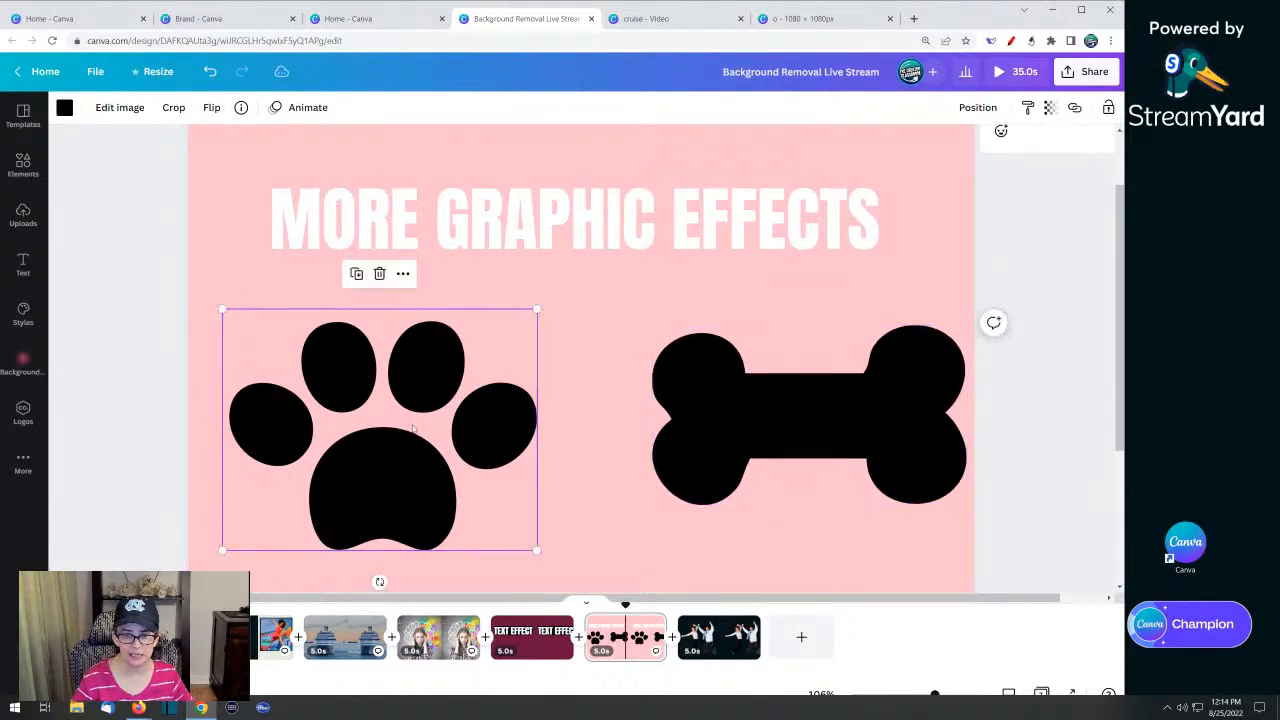
drag(412, 428, 437, 425)
right_click(437, 425)
click(212, 360)
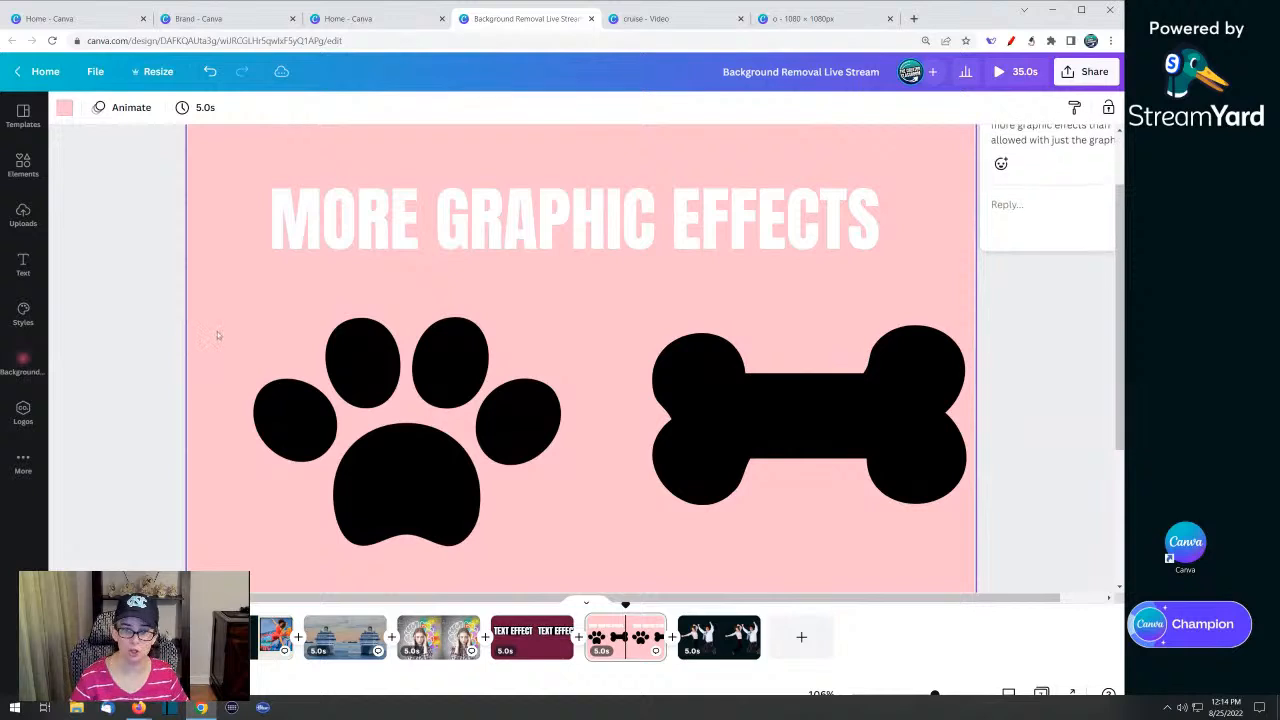
Raise the heading slightly and centre it on the page, and shift the bone slightly down and to the left
drag(354, 250, 360, 242)
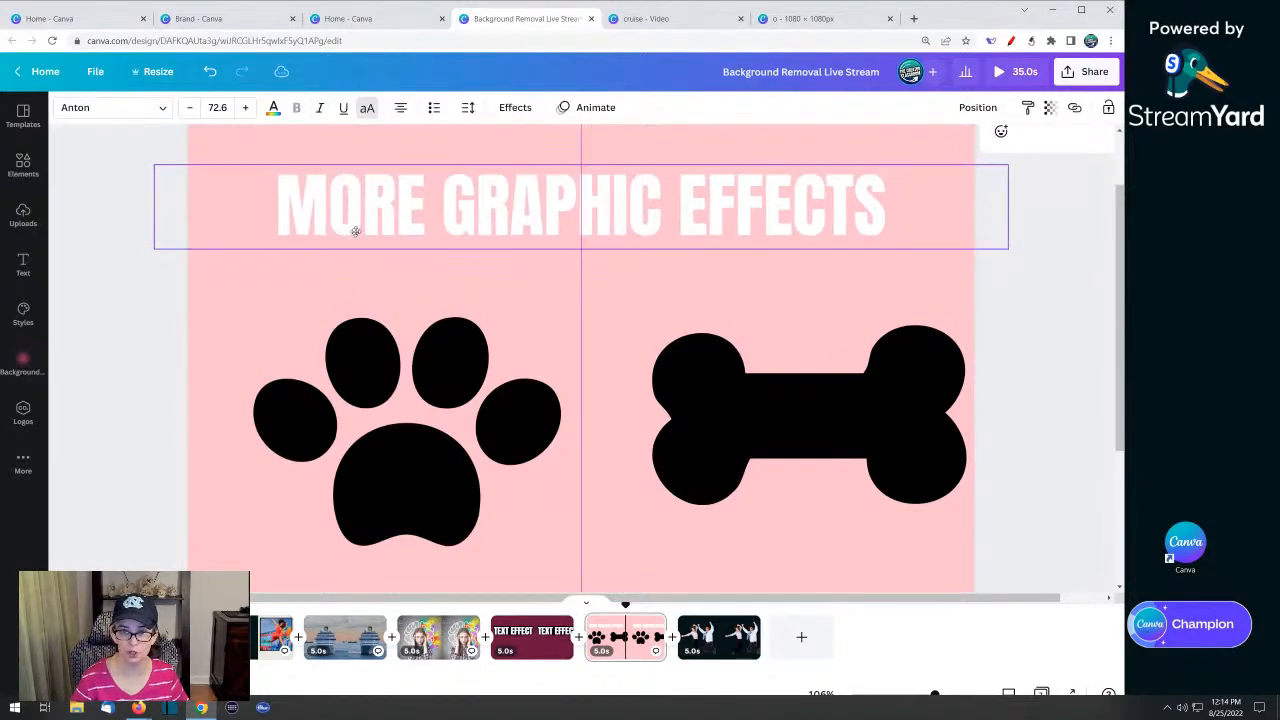
click(757, 428)
drag(757, 428, 744, 440)
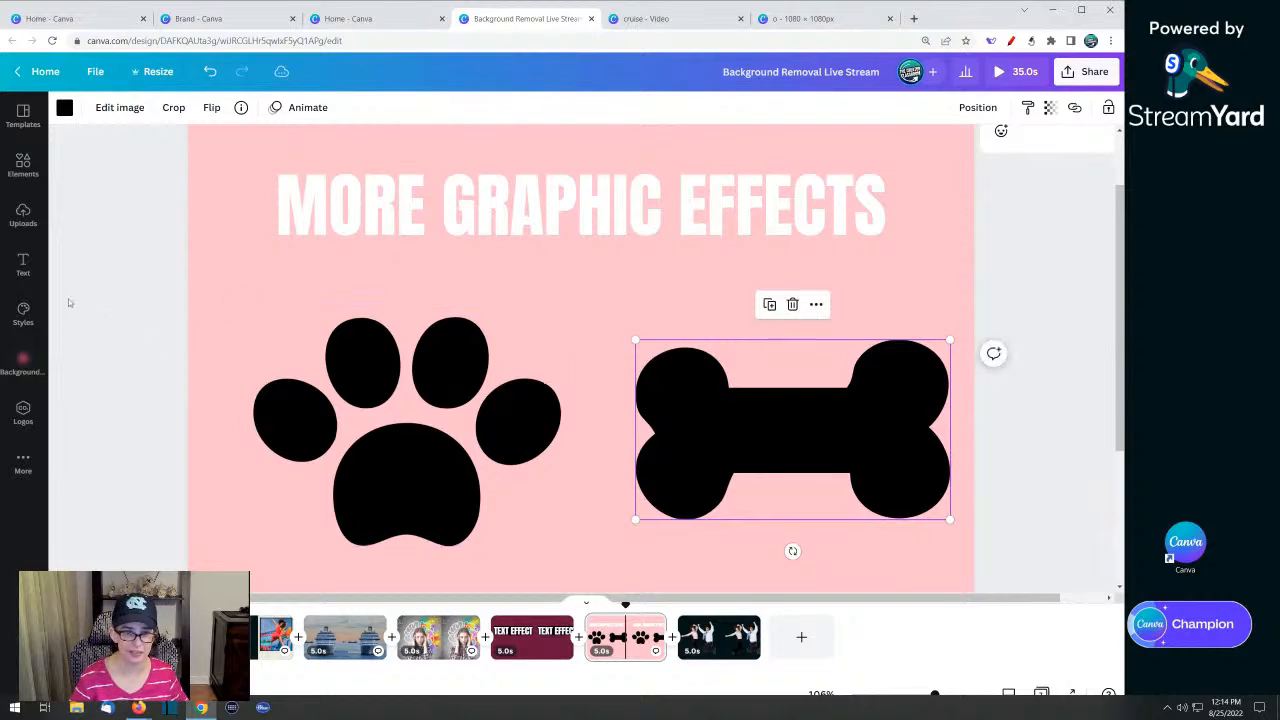
click(140, 290)
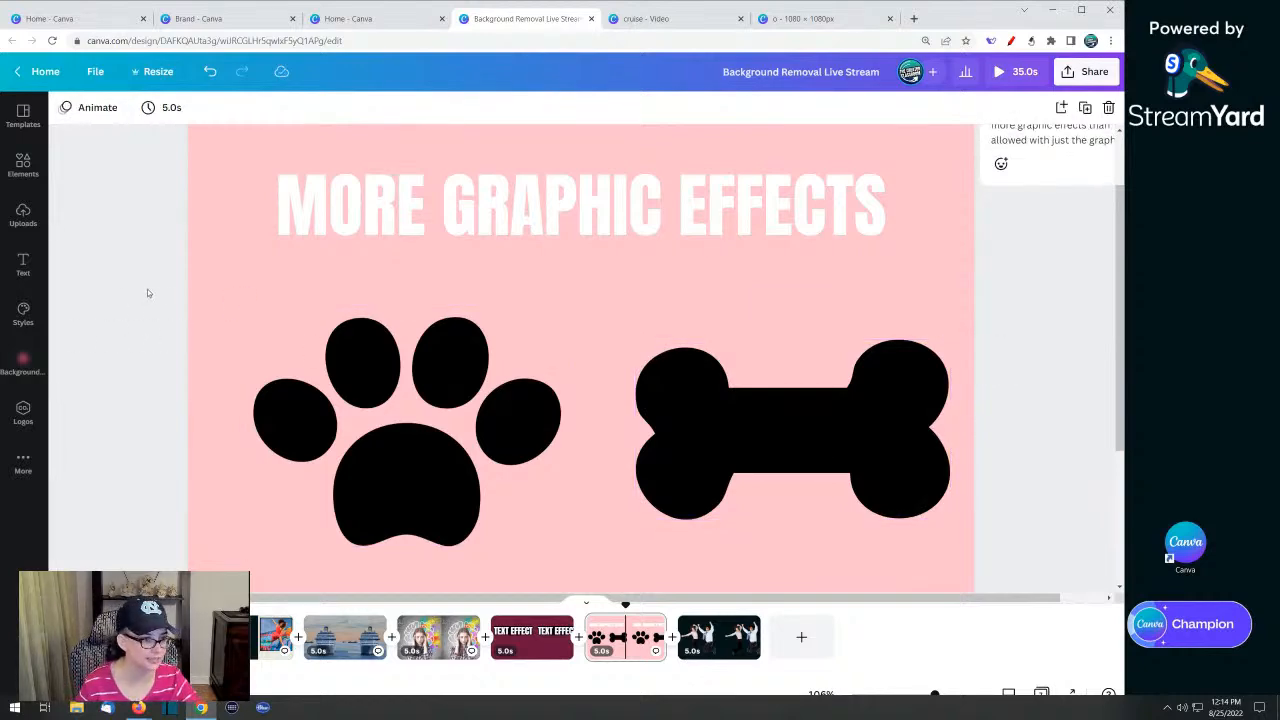
Capture a rectangular screen snip of the paw print and bone on the pink background, leaving out the heading
key(super+shift+s)
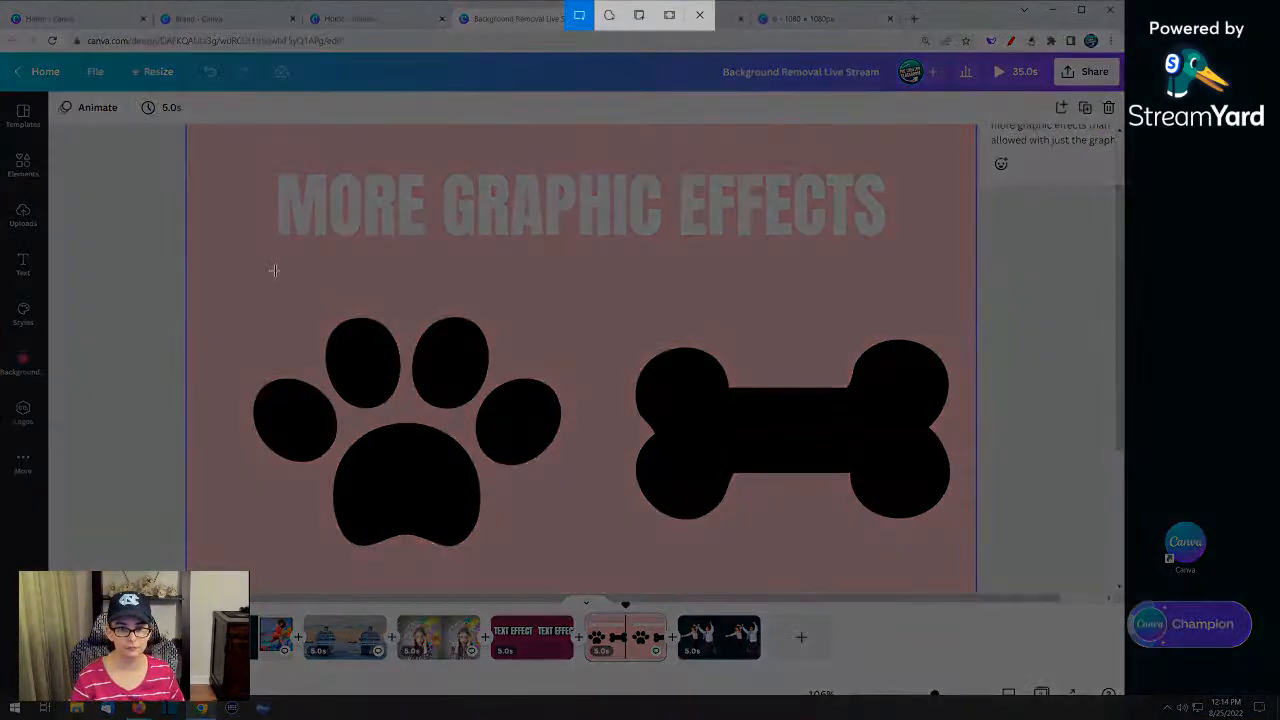
drag(206, 270, 965, 571)
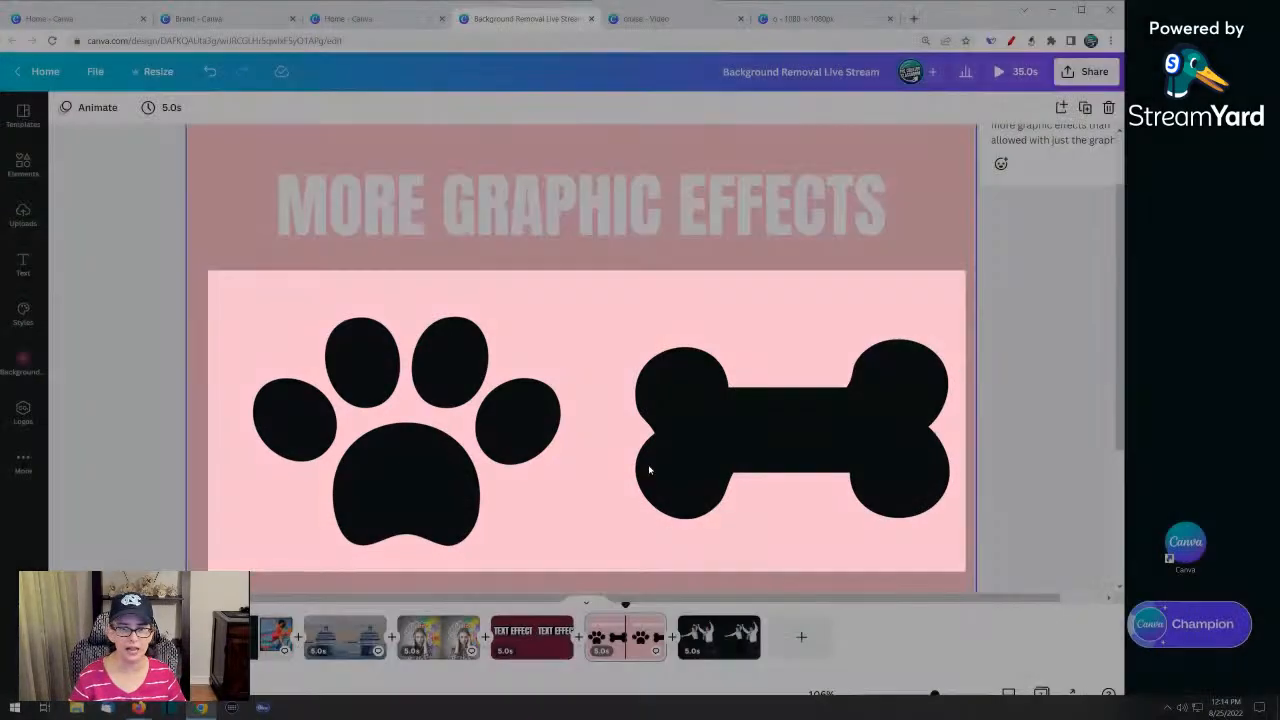
click(409, 429)
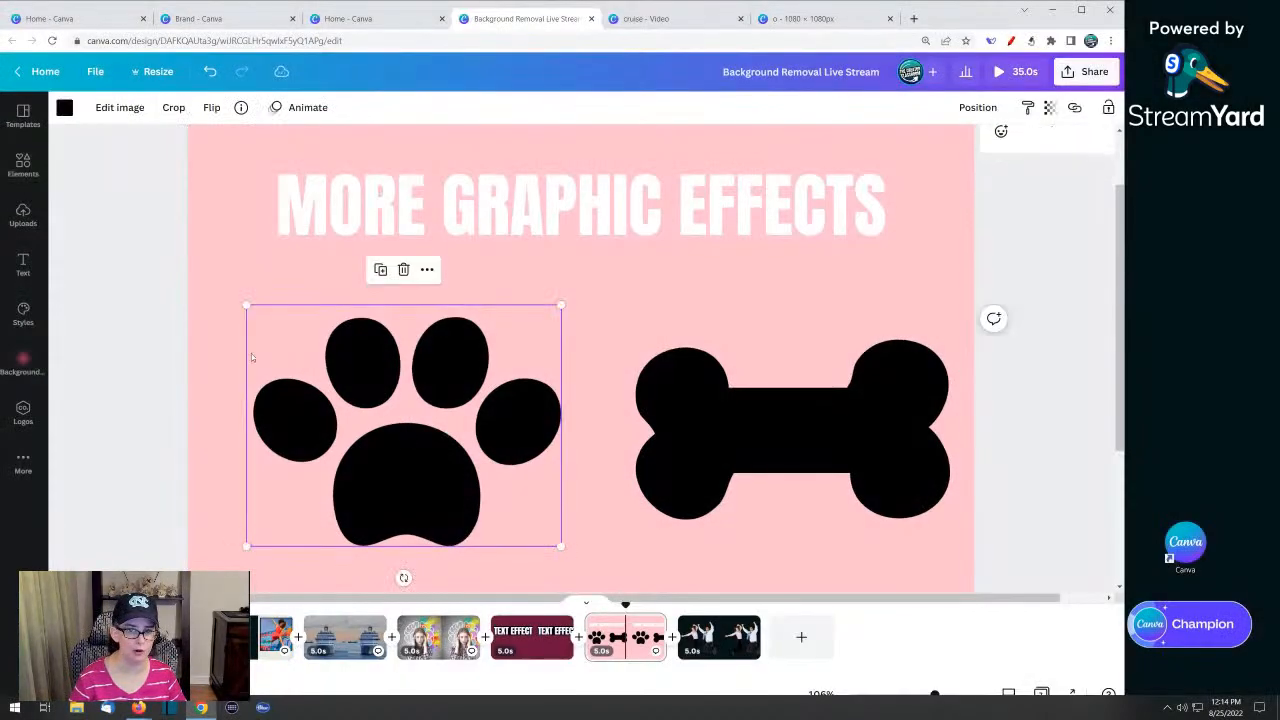
Clear the "pink" colour search and set the page background to white from the document colours
click(211, 318)
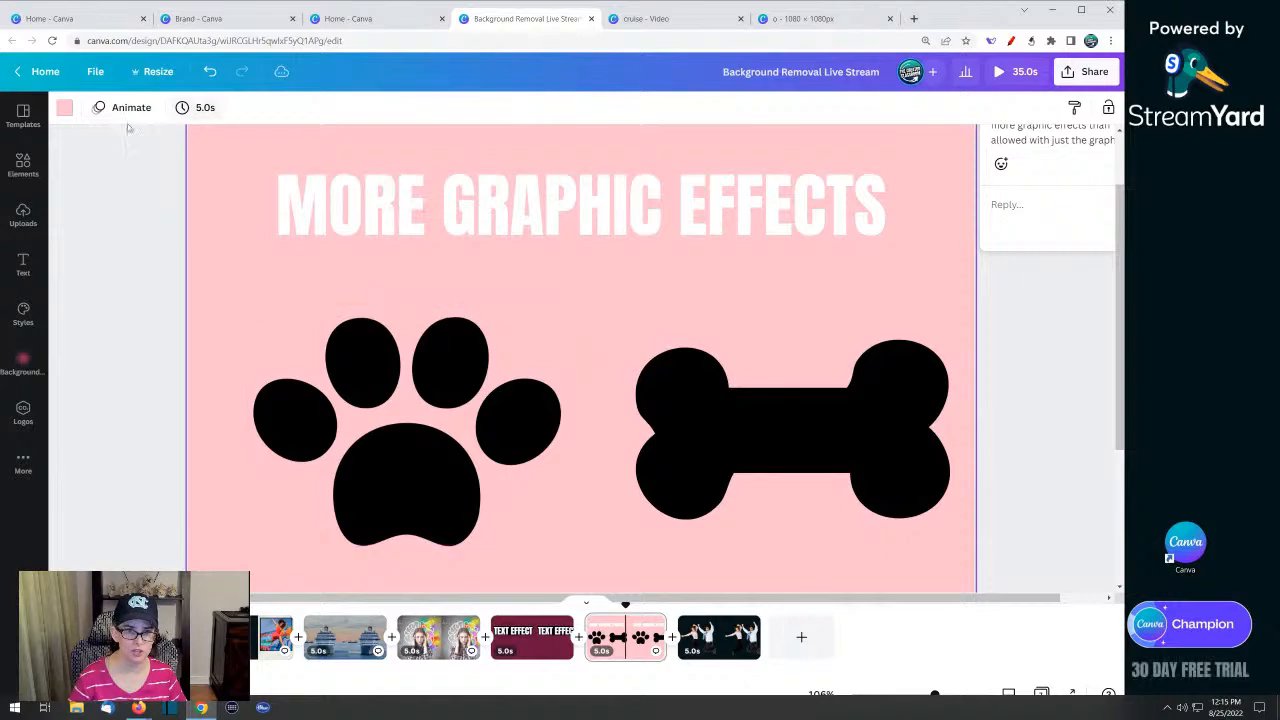
click(64, 107)
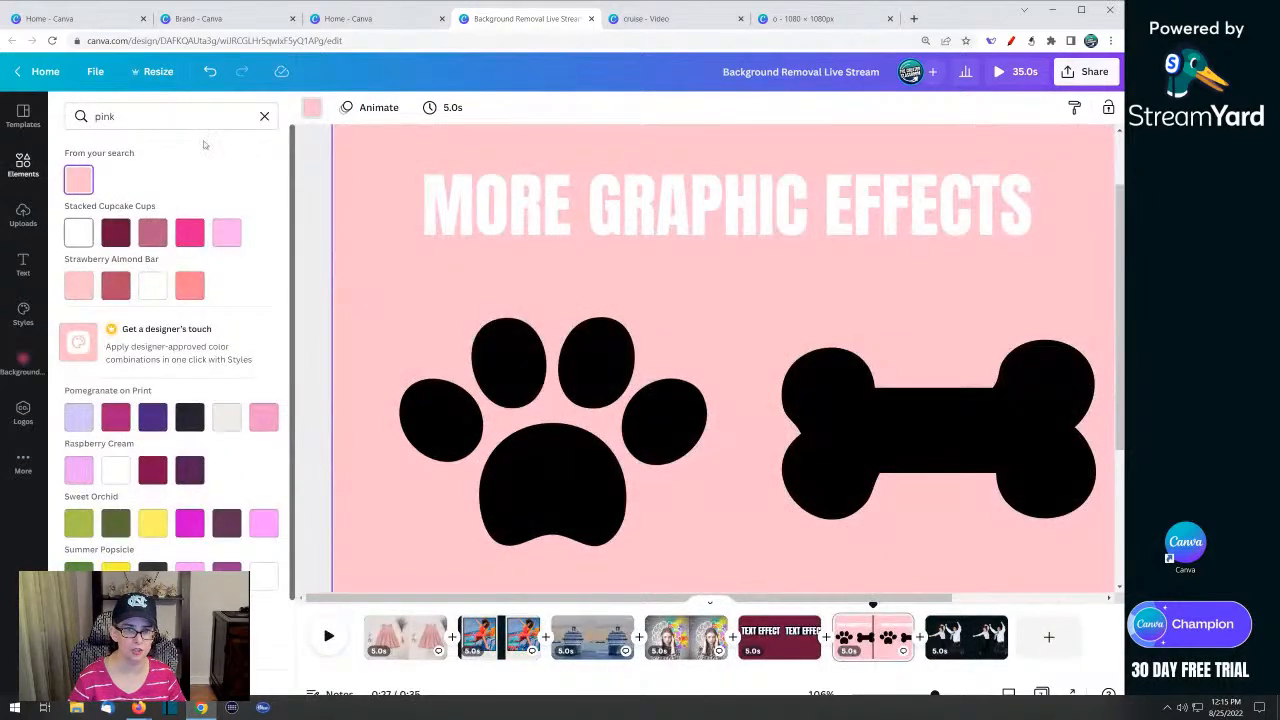
click(264, 116)
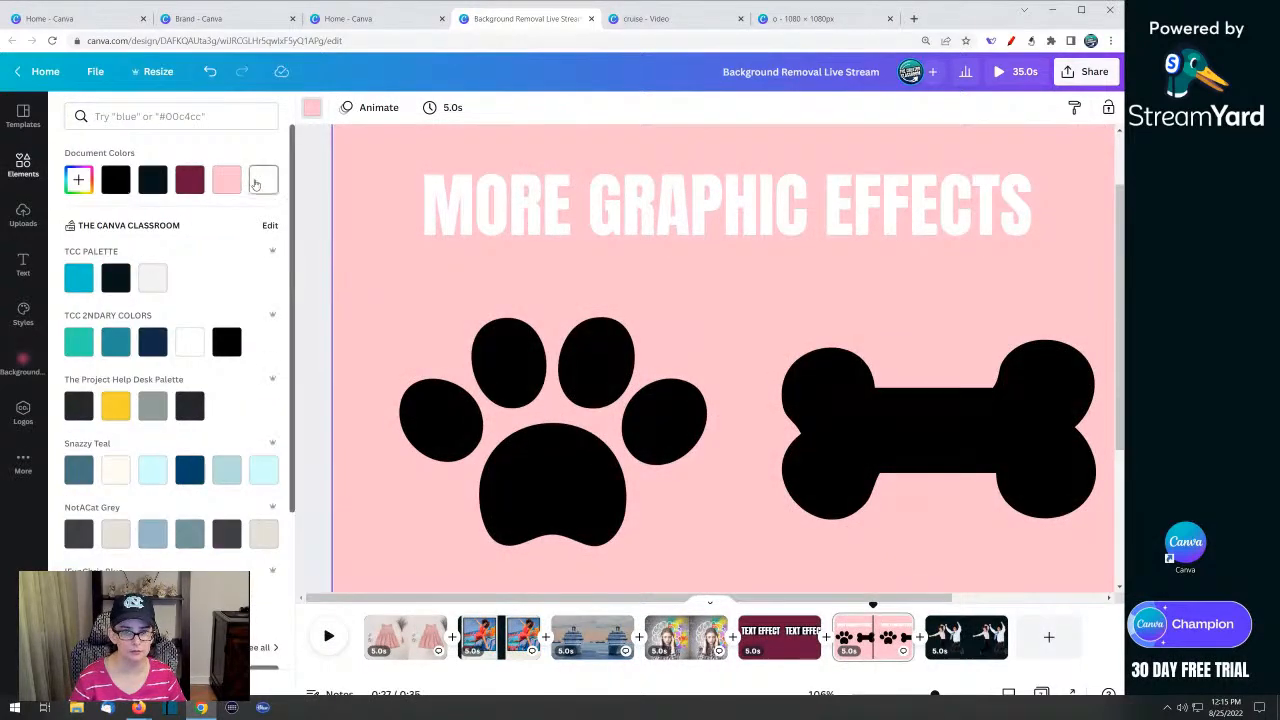
click(257, 181)
Set the MORE GRAPHIC EFFECTS heading's text colour to black from the document colours
click(523, 238)
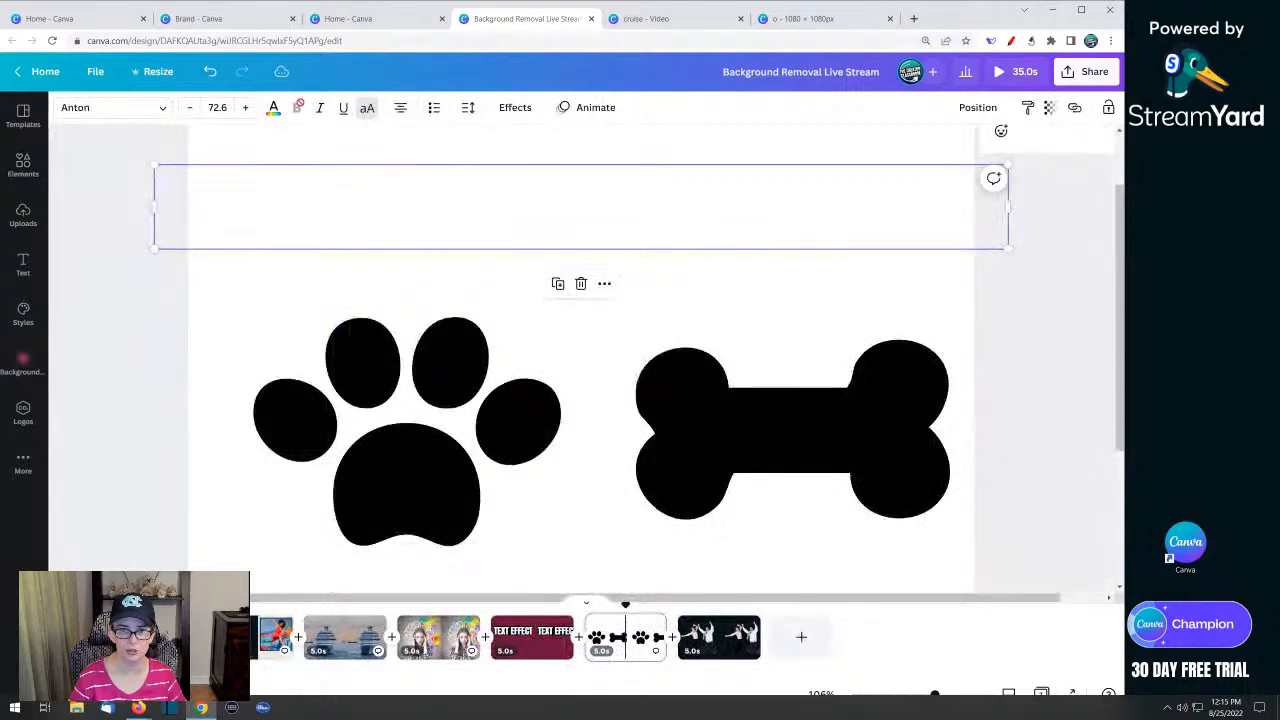
click(274, 110)
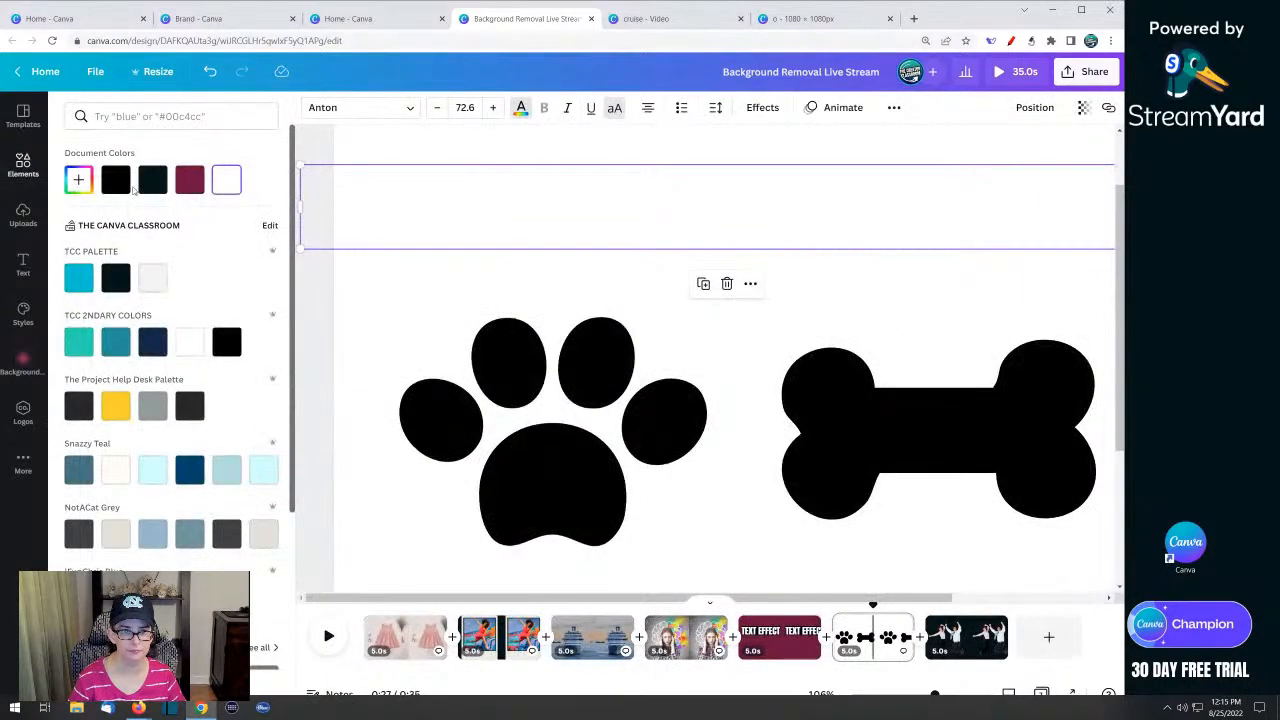
click(116, 186)
click(335, 326)
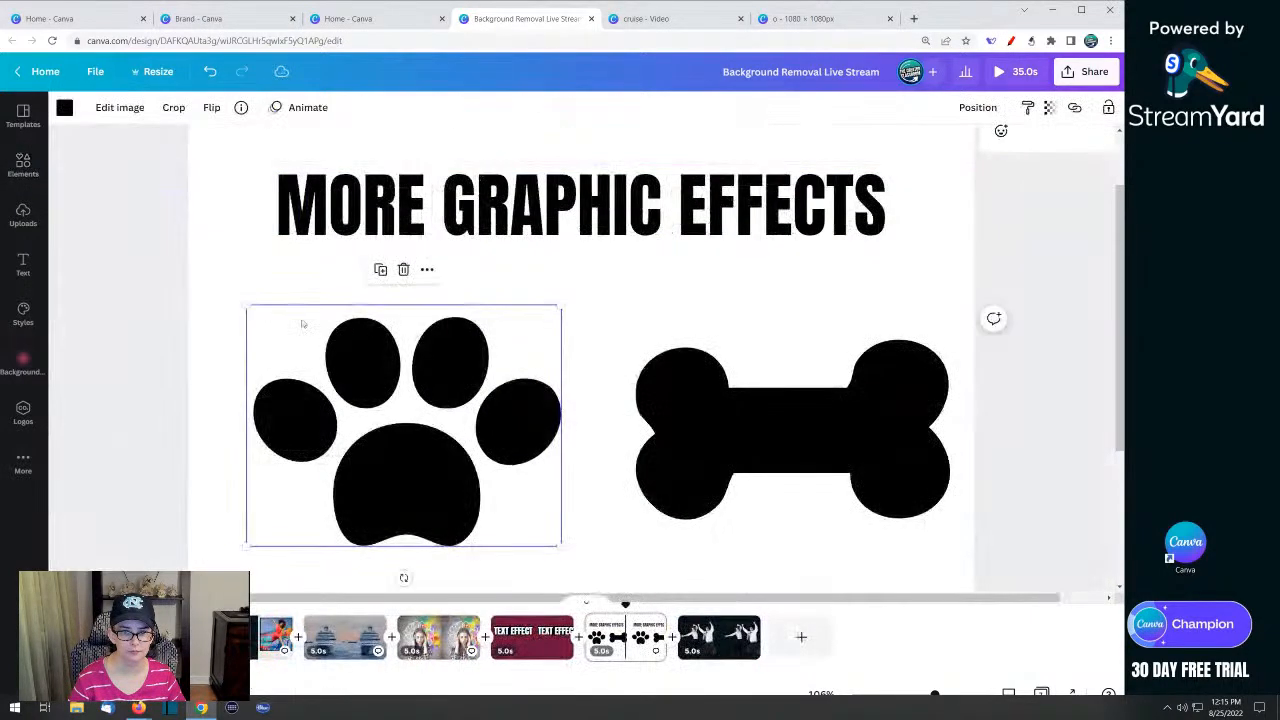
Capture a rectangular screen snip of the black paw print and bone on the white background, leaving out the heading
click(230, 310)
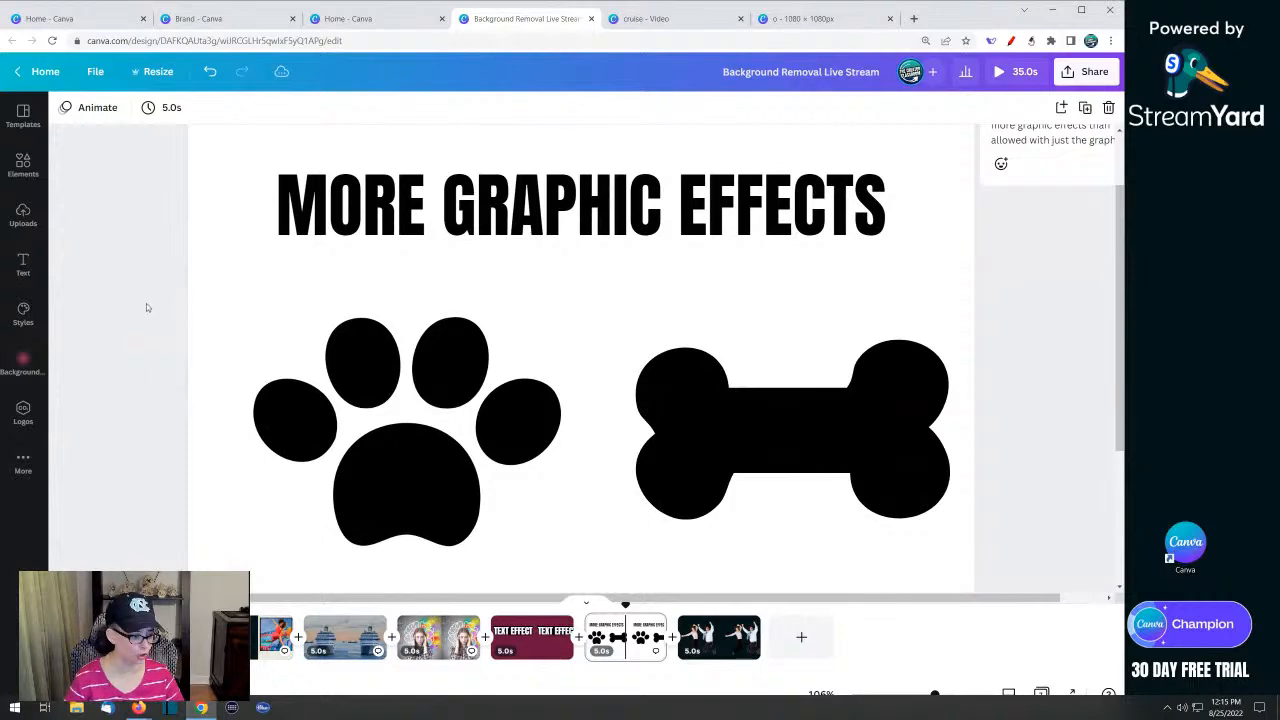
key(super+shift+s)
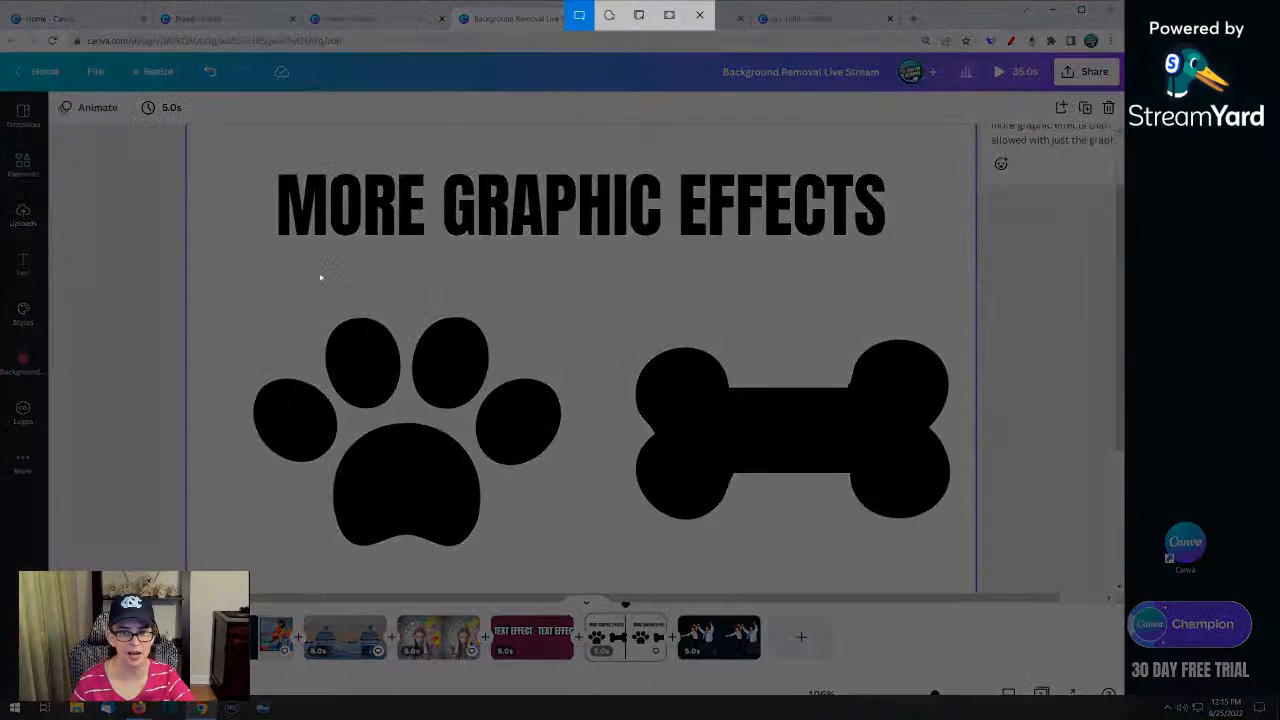
drag(208, 278, 969, 568)
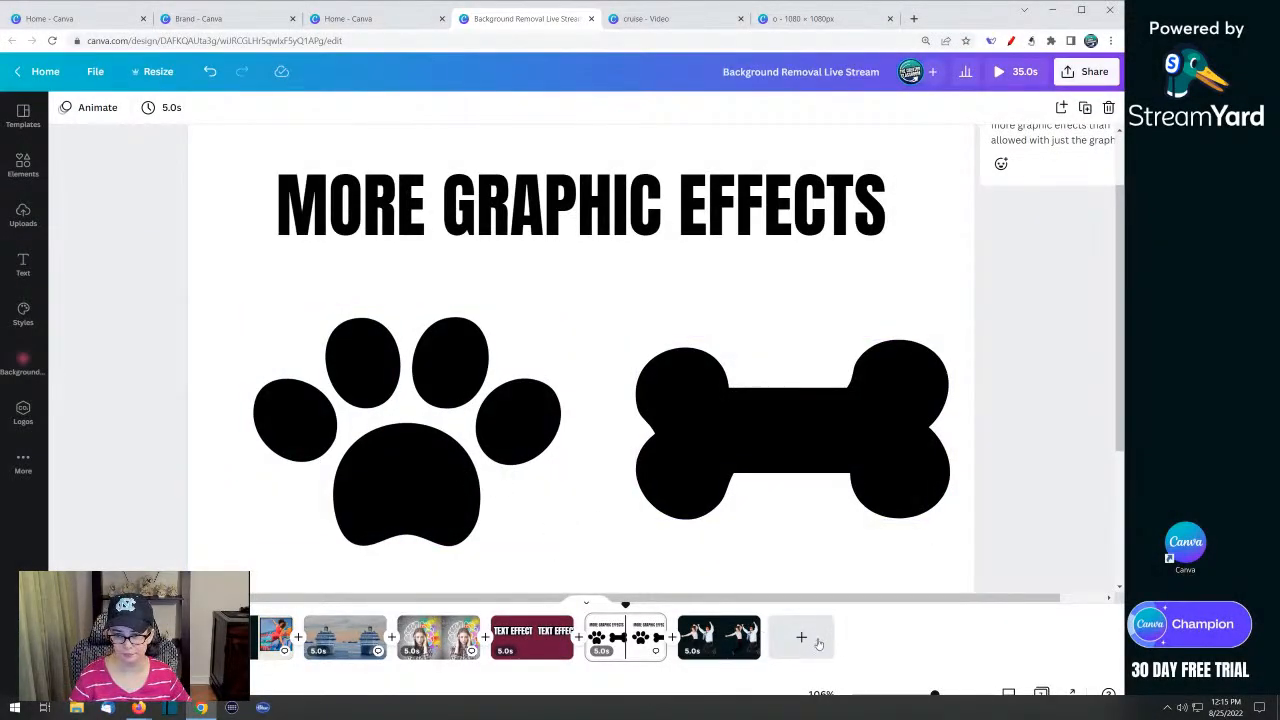
Add a blank page at the end of the design and paste the captured snip onto it
click(802, 641)
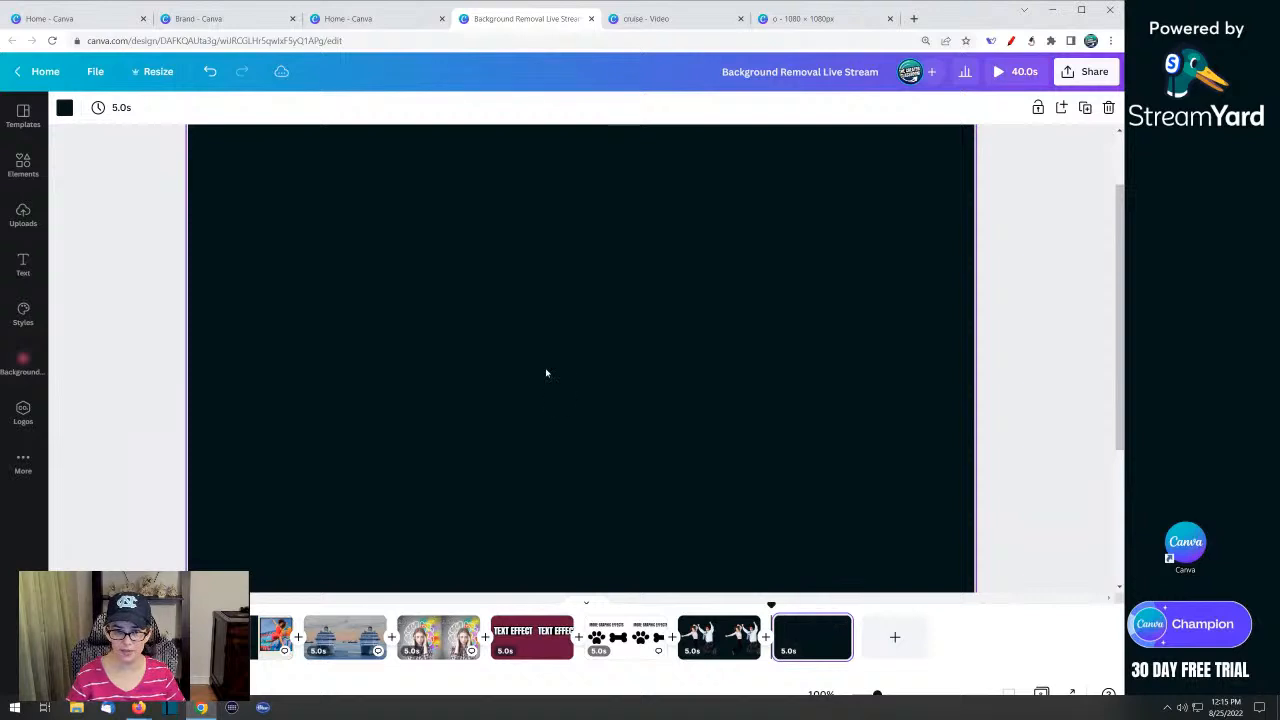
click(545, 373)
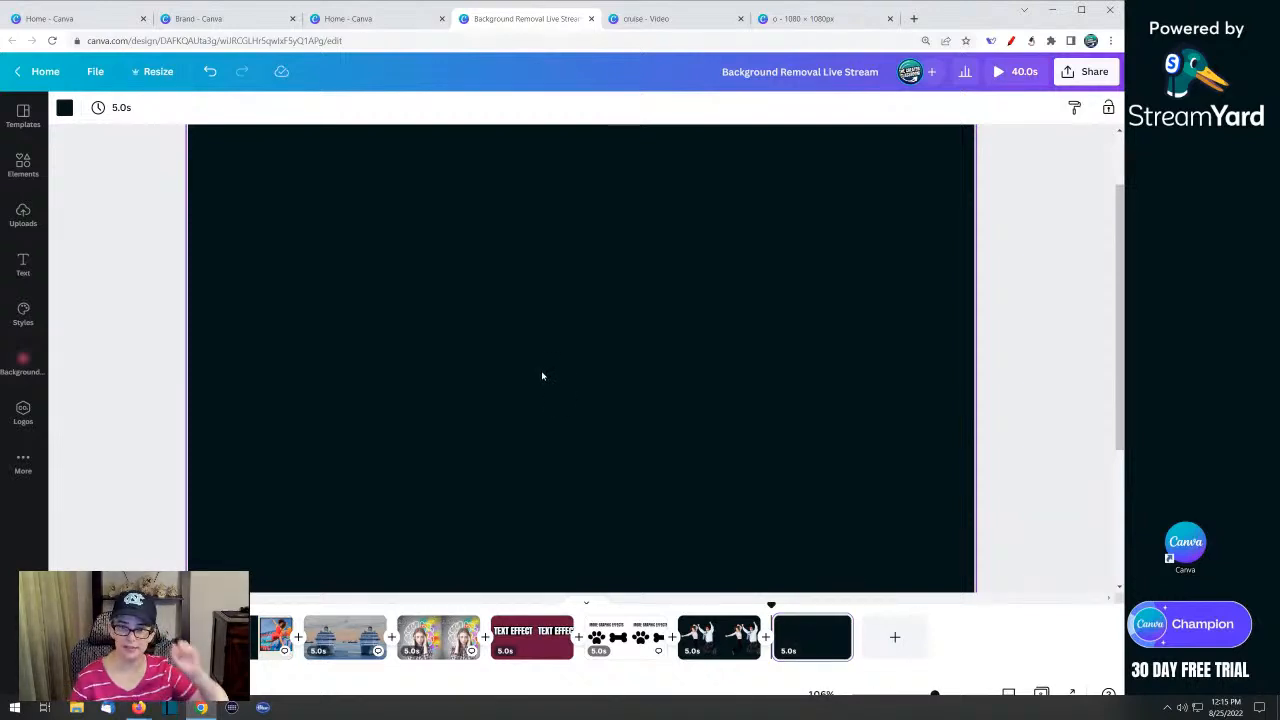
key(ctrl+v)
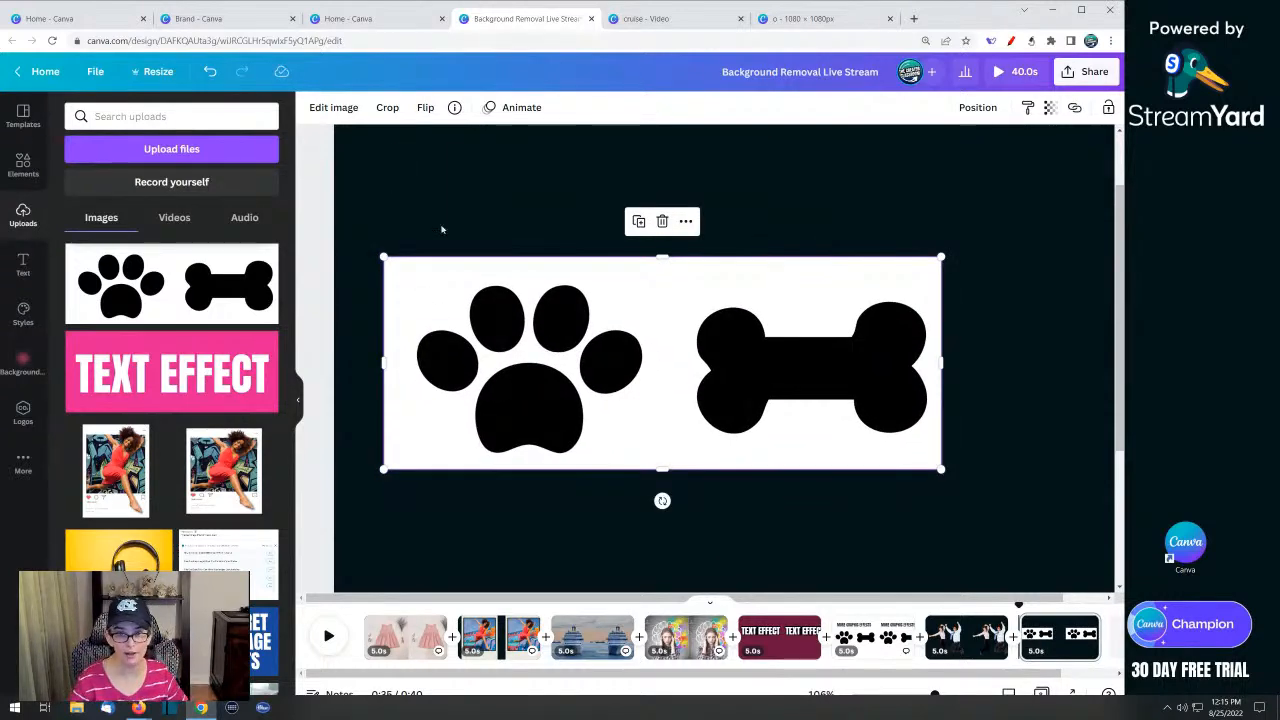
Remove the white background from the pasted paw print and bone image with Background Remover
click(336, 108)
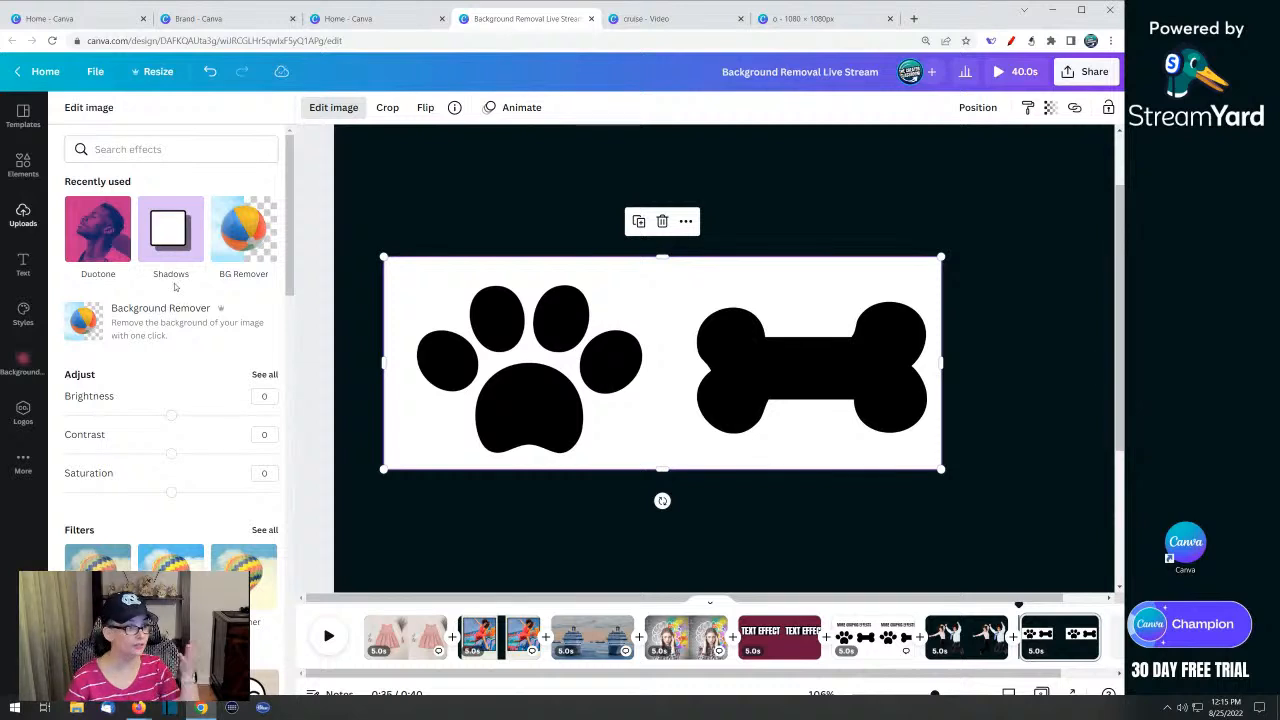
click(150, 315)
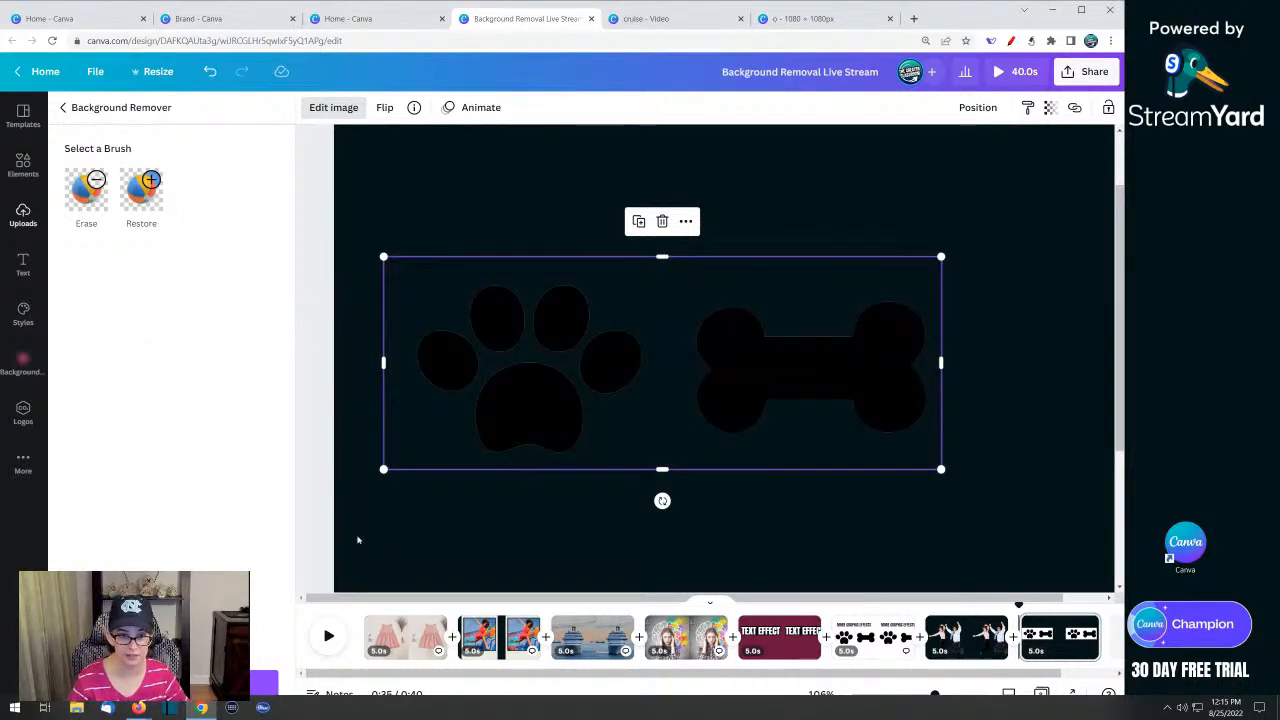
click(378, 175)
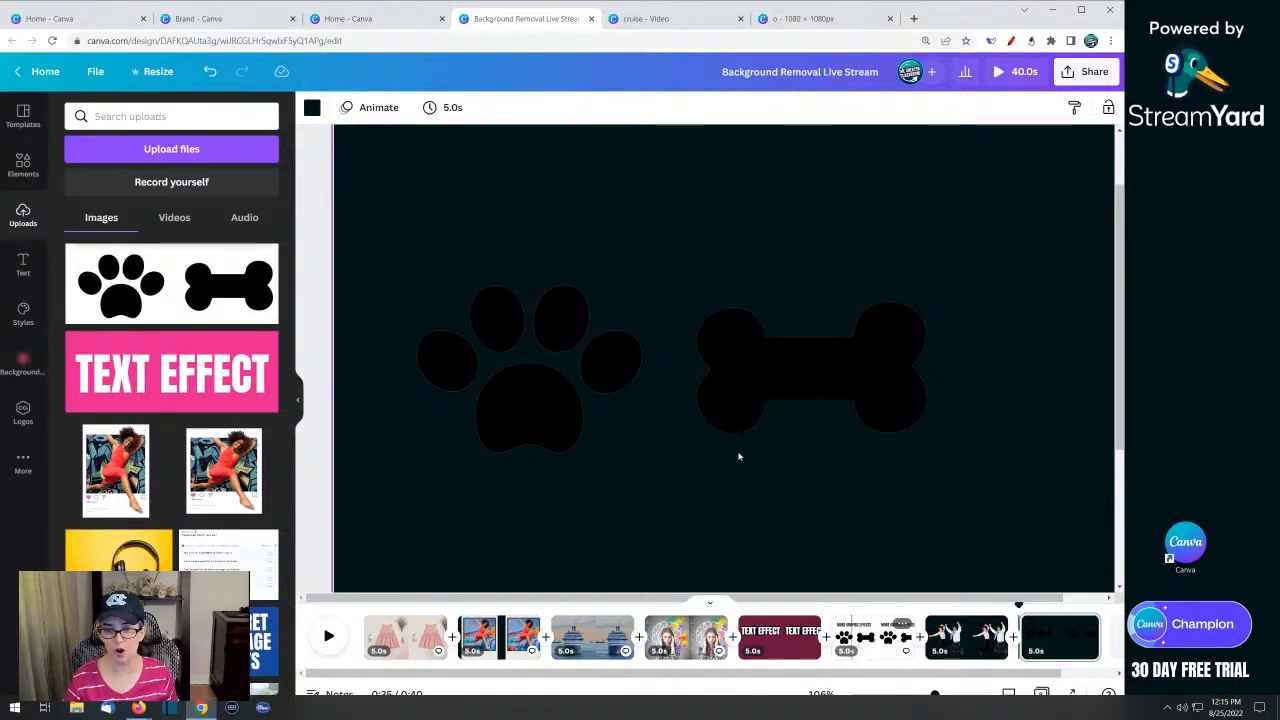
Cut the original paw print and bone graphics from the MORE GRAPHIC EFFECTS page and paste them onto the last page
click(875, 658)
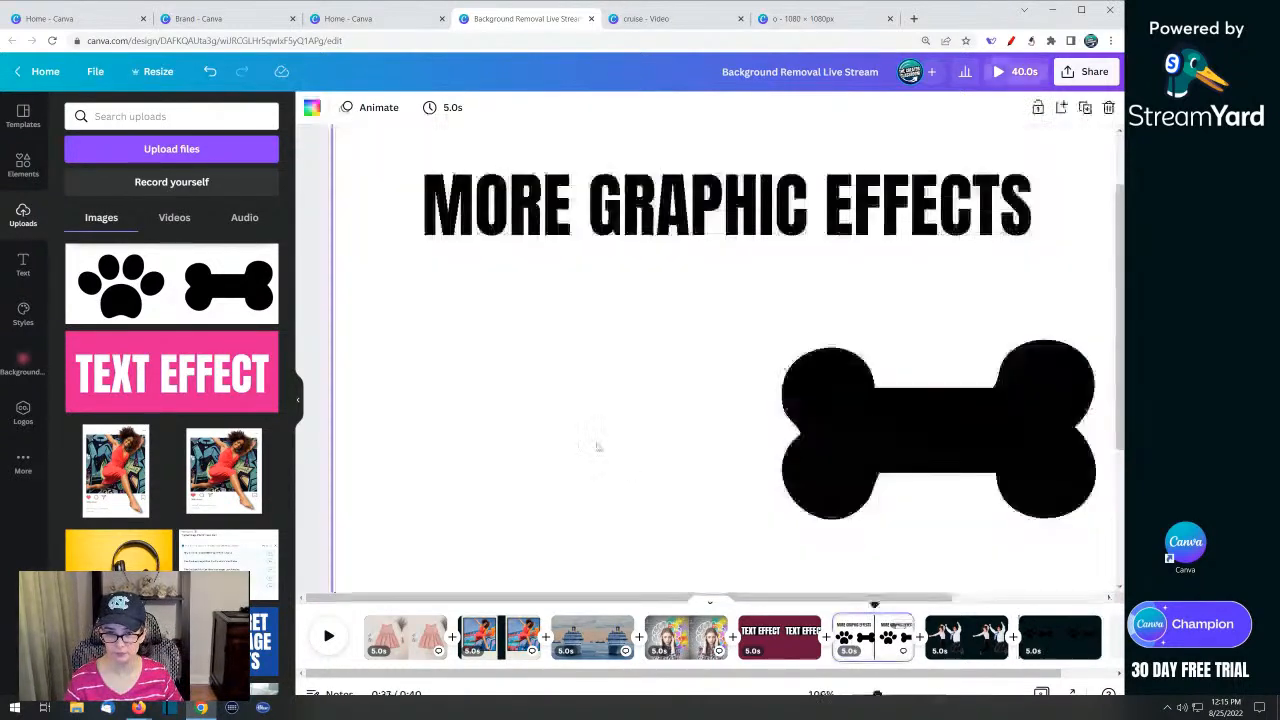
shift+click(840, 451)
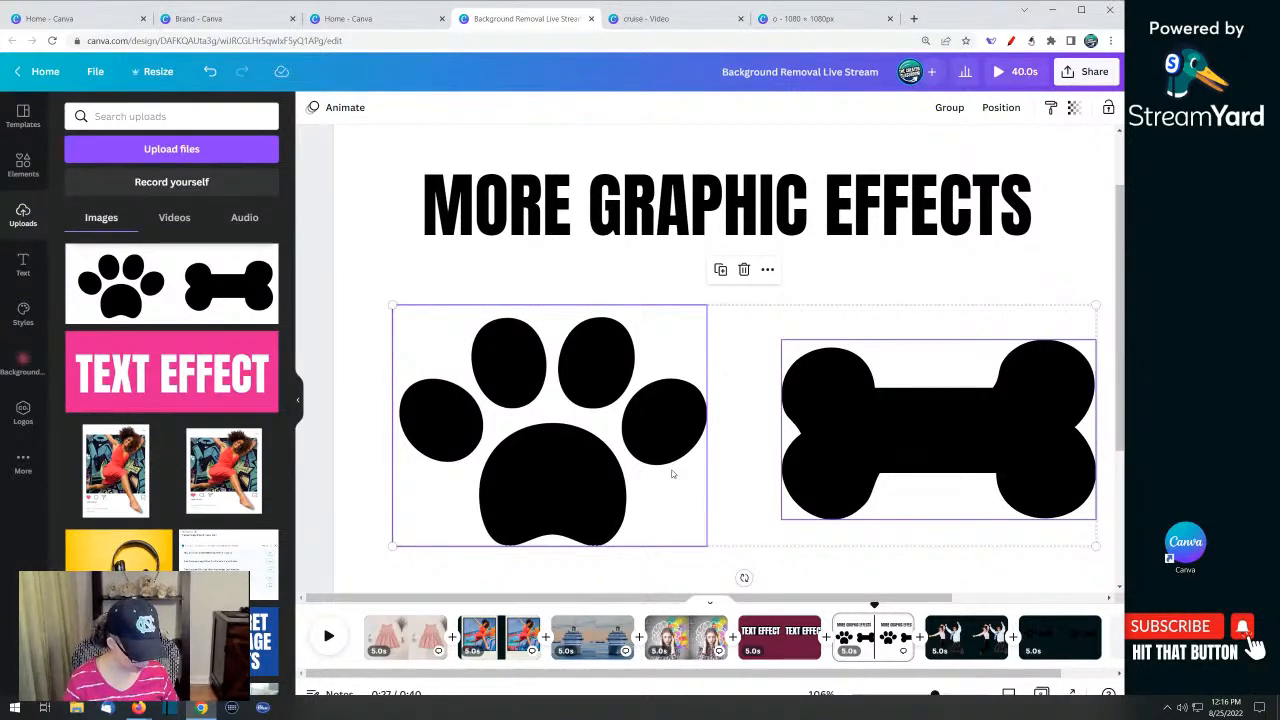
key(Delete)
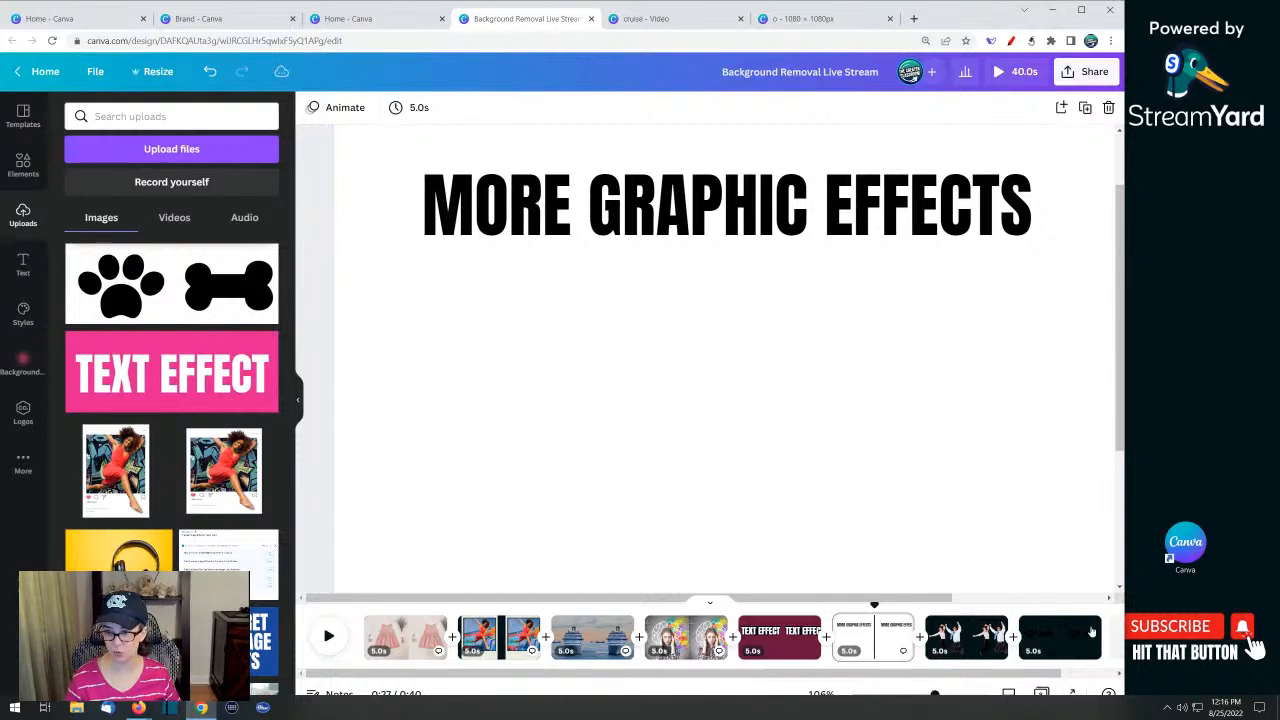
click(1043, 640)
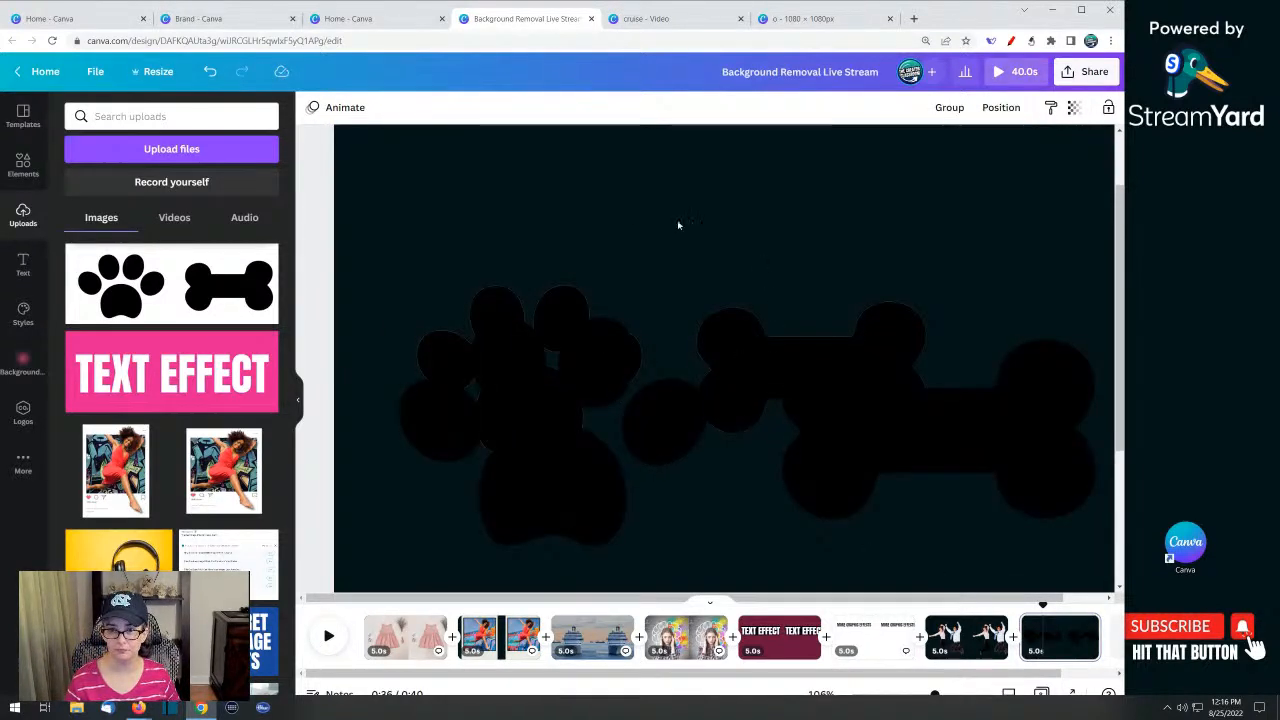
Set the last page's background to white from the document colours
click(393, 176)
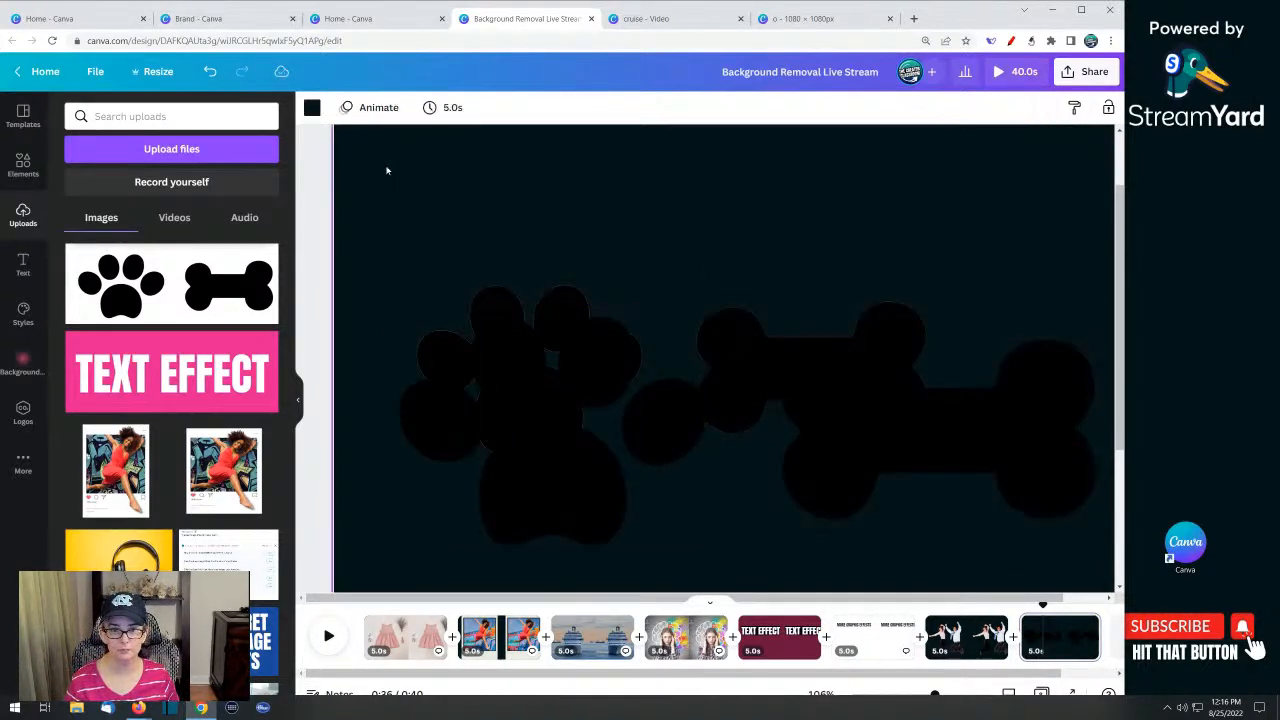
click(311, 107)
click(226, 179)
Separate the overlapping items by moving the original paw print and bone down the page and the cut-out image up
drag(536, 465, 534, 533)
drag(897, 469, 891, 562)
drag(570, 535, 574, 602)
drag(840, 554, 846, 579)
click(775, 393)
drag(775, 393, 783, 286)
click(608, 520)
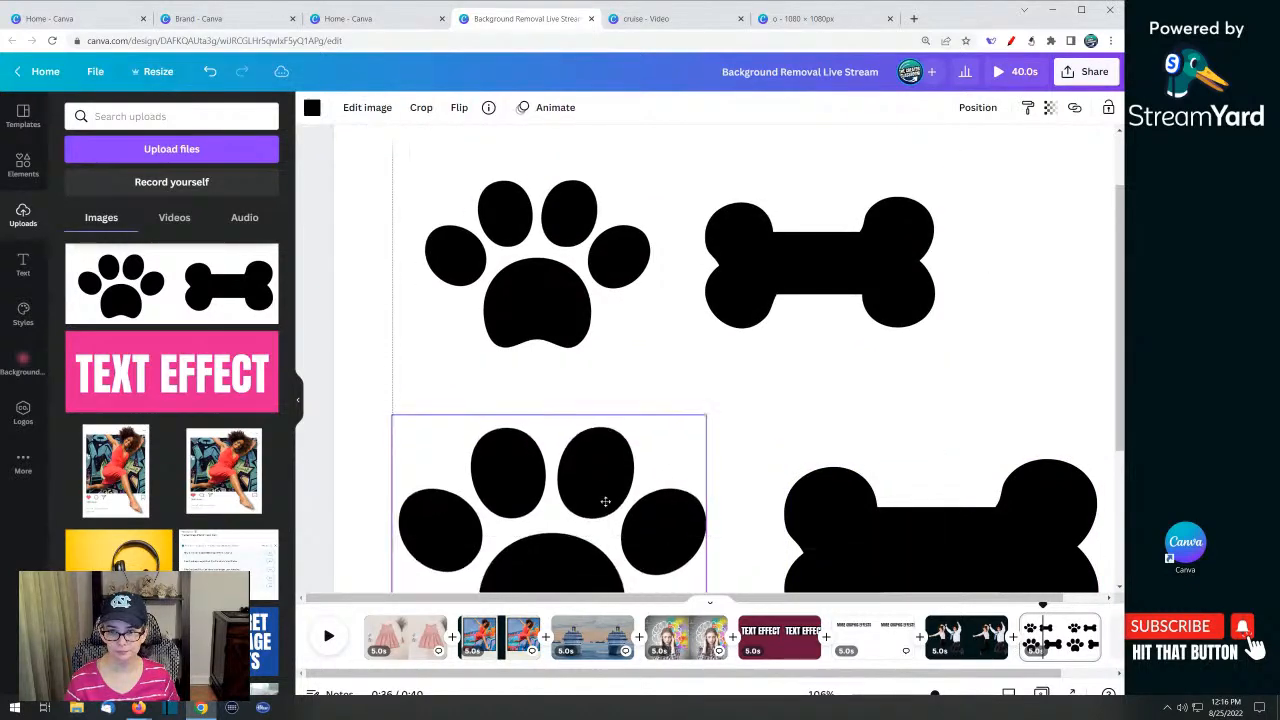
drag(605, 501, 605, 497)
Move the cut-out image to the right and slightly up, above the original paw print and bone
drag(934, 697, 923, 697)
click(860, 490)
click(836, 330)
drag(767, 308, 832, 282)
Compare the image-editing effects offered for the cut-out image with those offered for the original paw print graphic
click(526, 445)
click(652, 248)
click(330, 108)
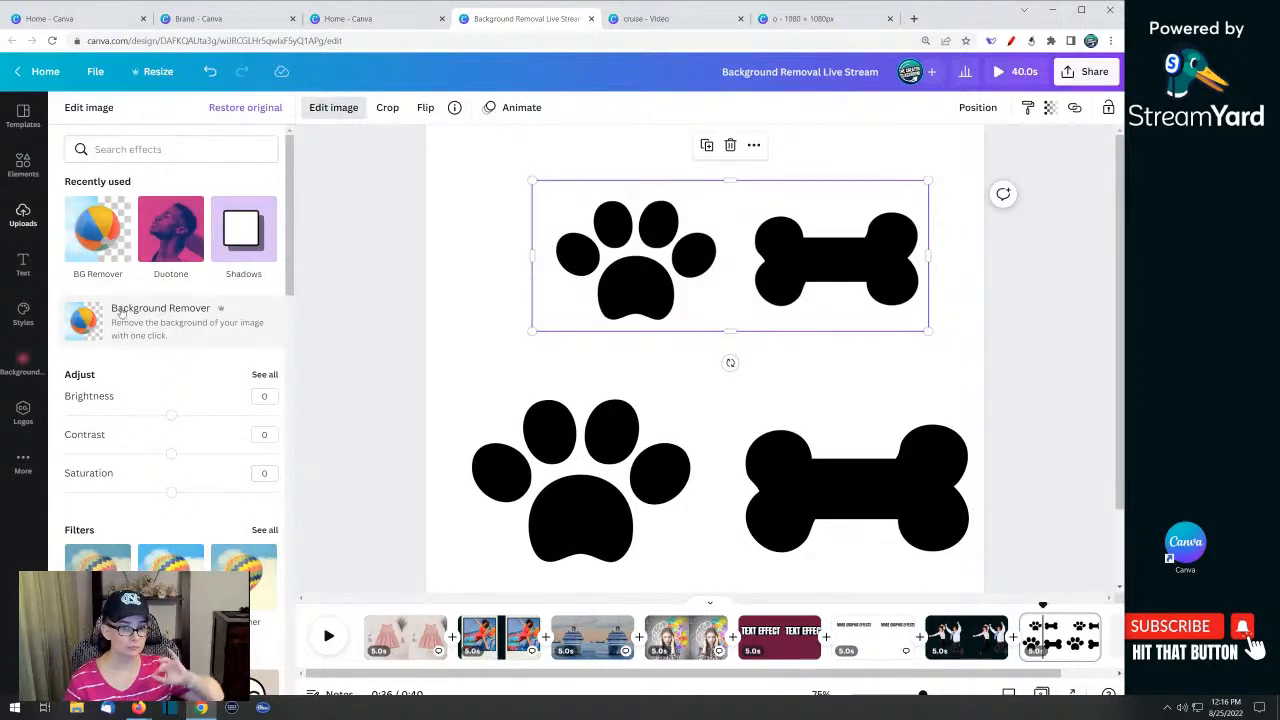
drag(663, 255, 675, 188)
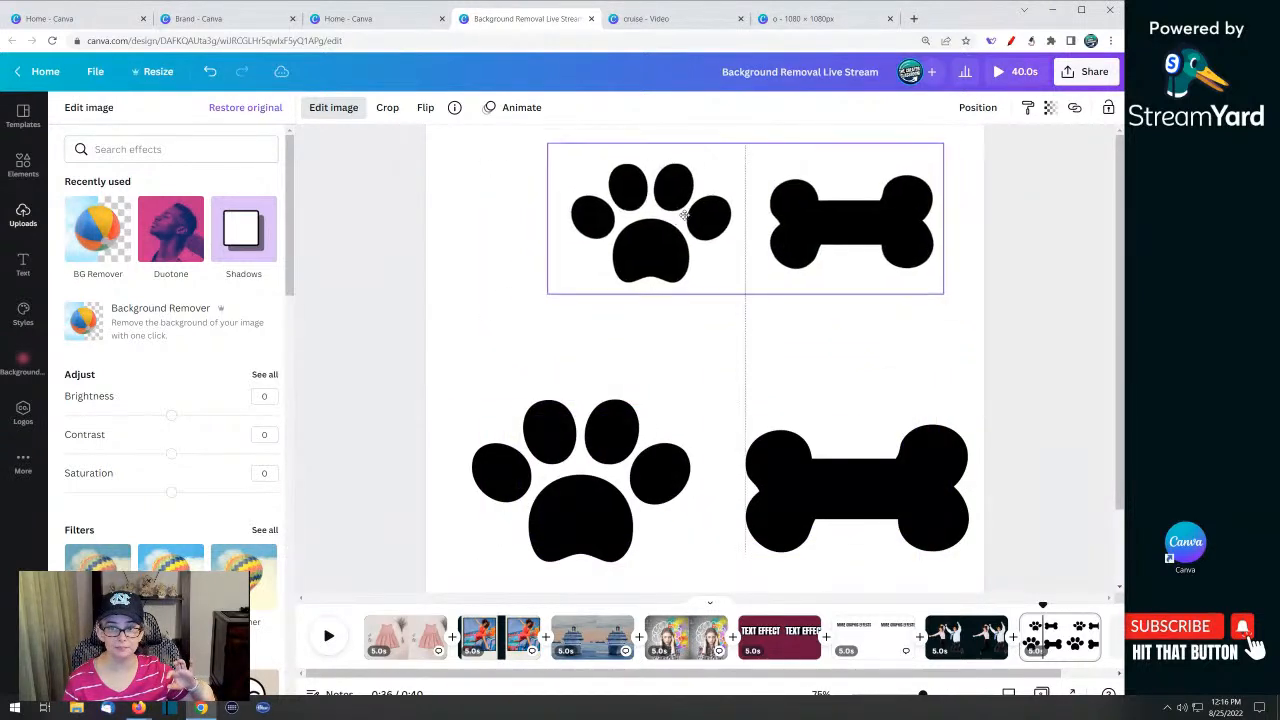
click(600, 445)
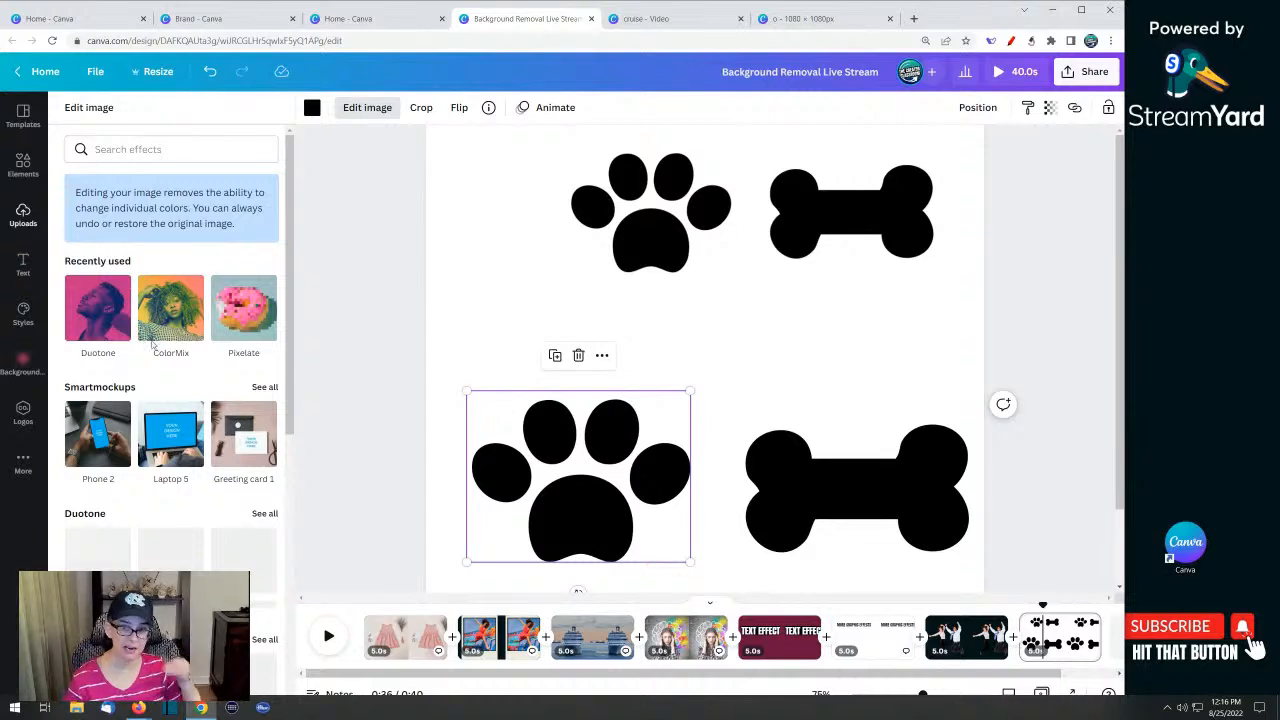
Move the cut-out image left and slightly down, nearer the middle of the page's upper half
click(636, 220)
drag(636, 220, 625, 222)
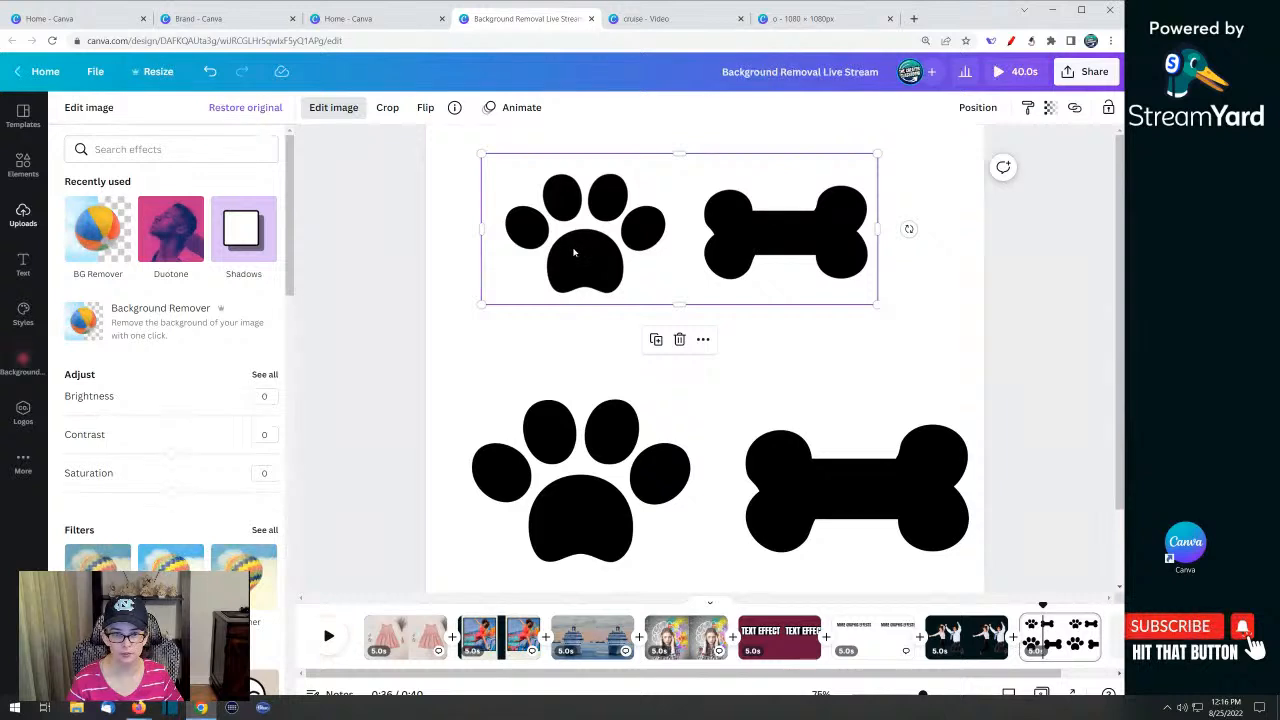
click(239, 245)
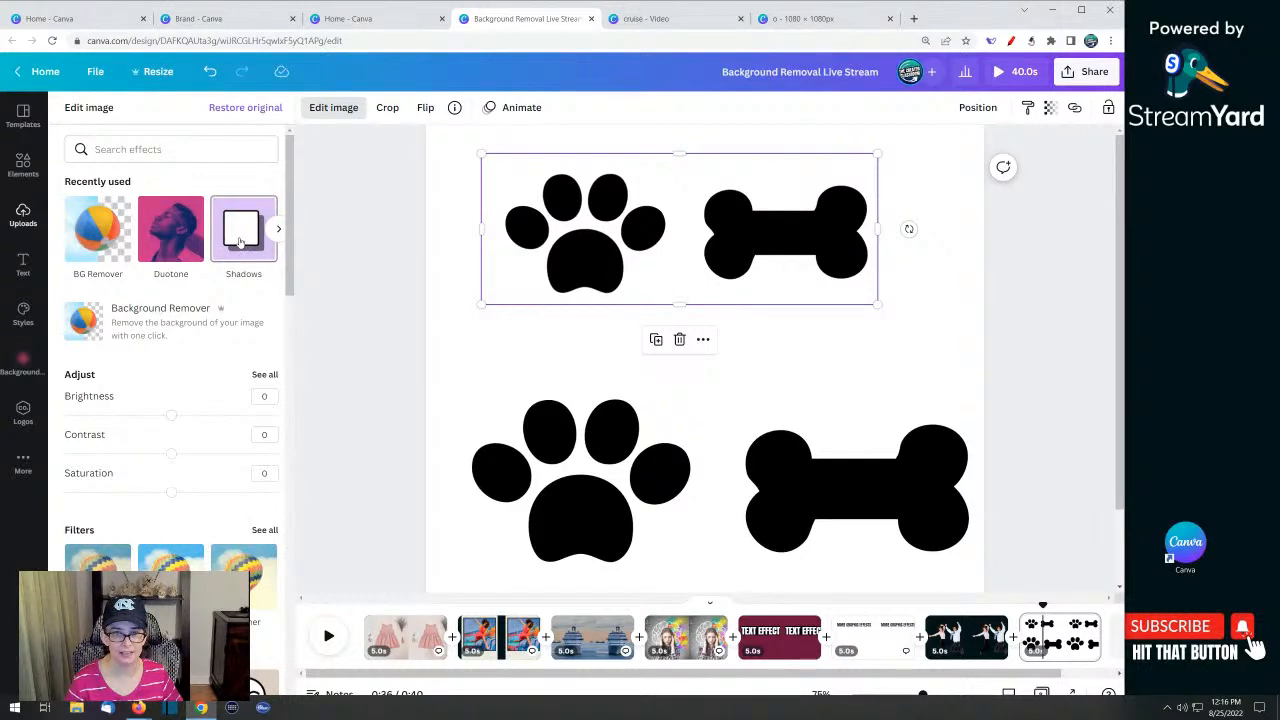
Search the colours for "pink" and set the page background to the light pink found
click(434, 207)
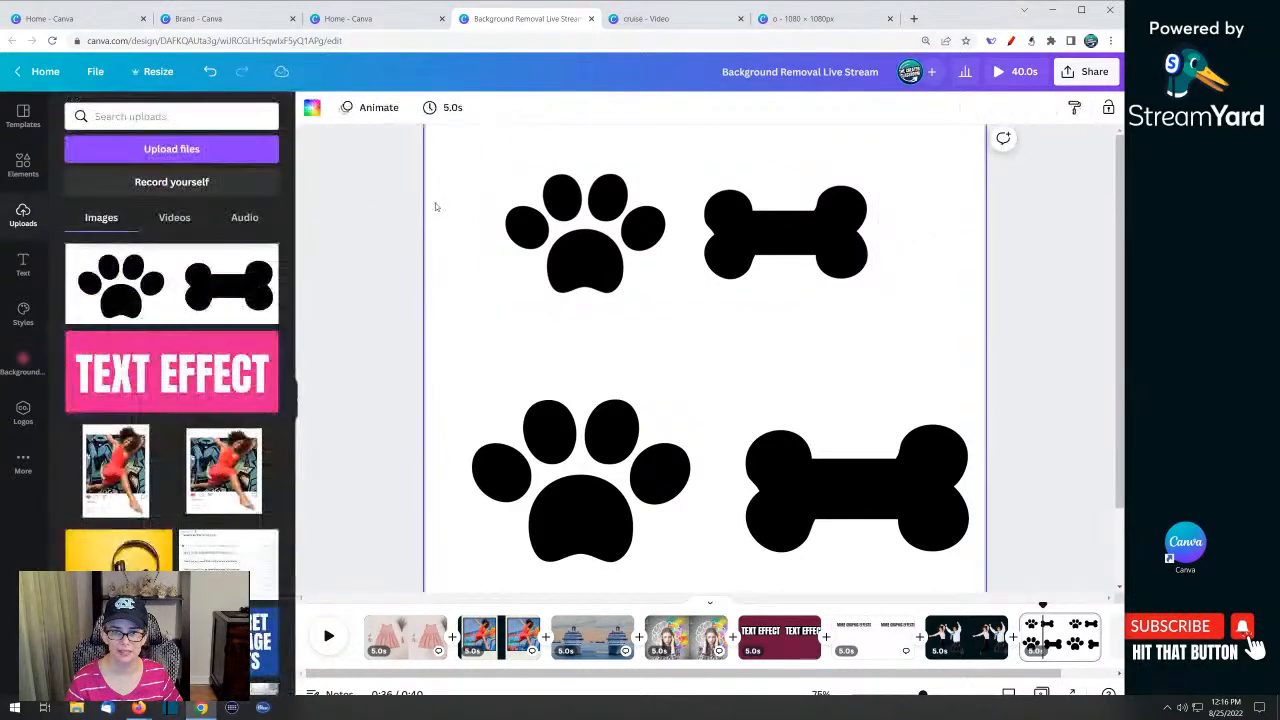
click(312, 108)
text(pink)
key(Return)
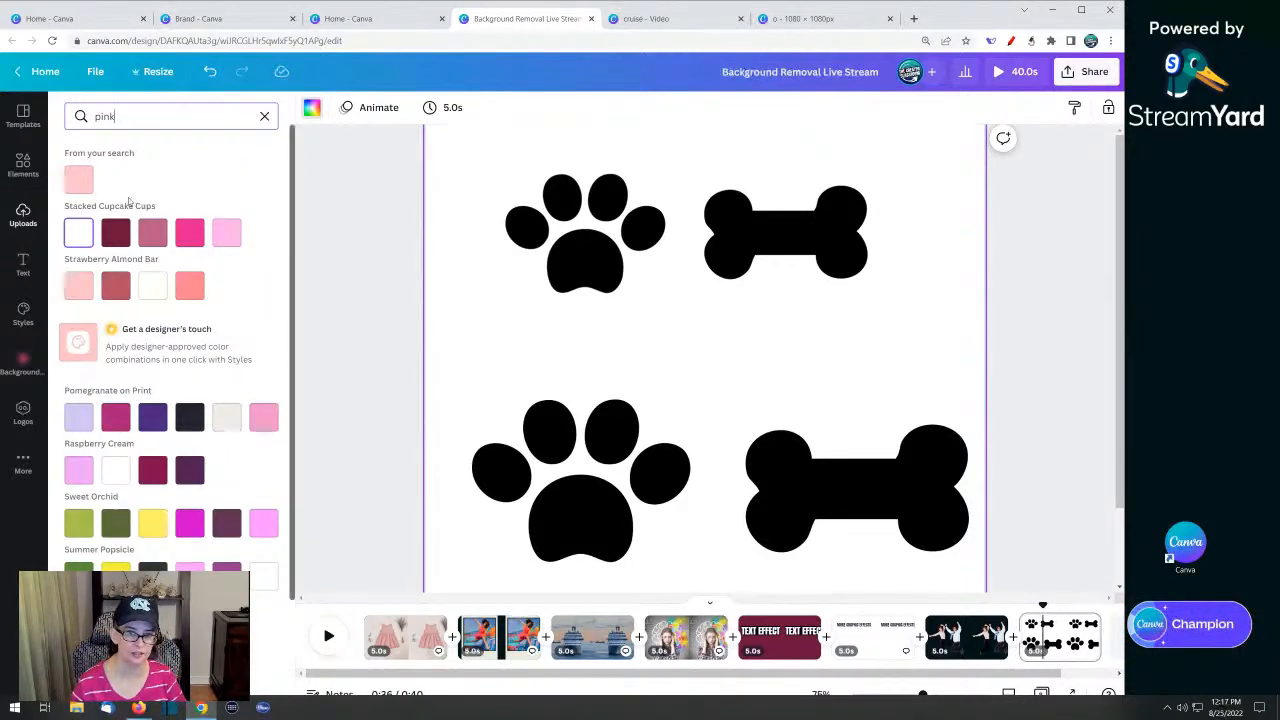
click(76, 183)
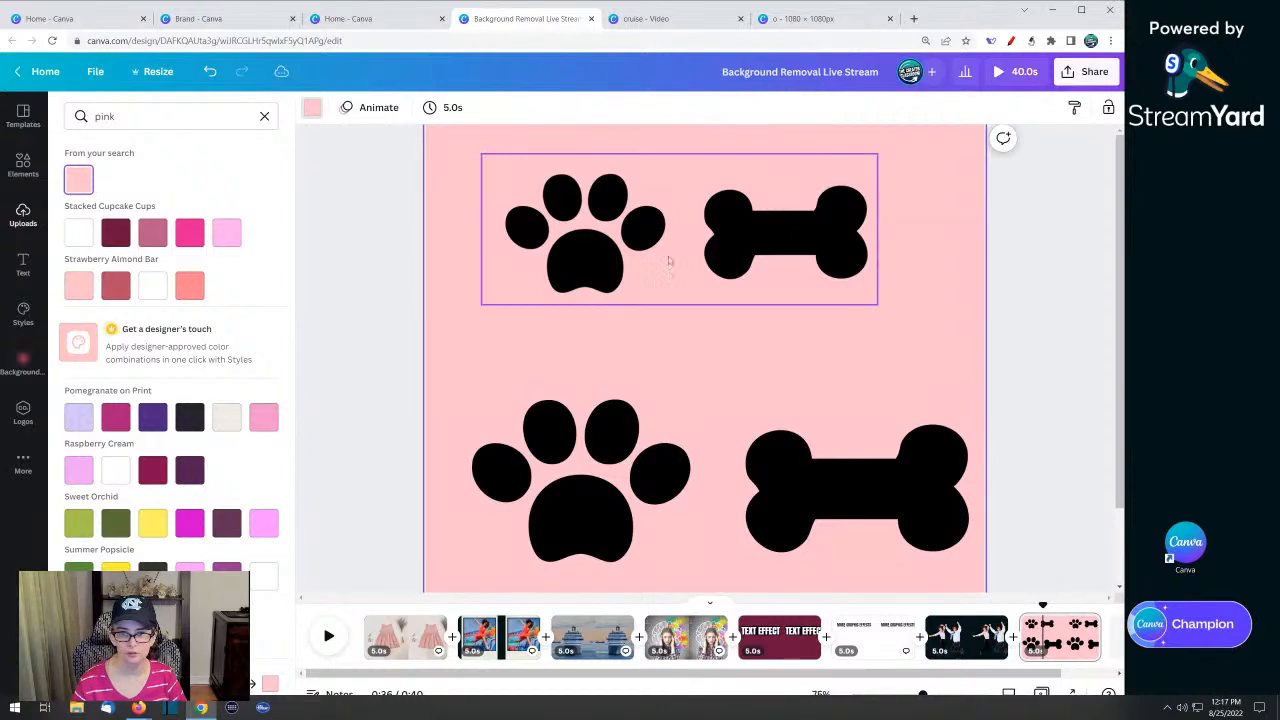
Apply the Glow shadow effect to the cut-out paw print and bone image and set its colour to white
click(694, 264)
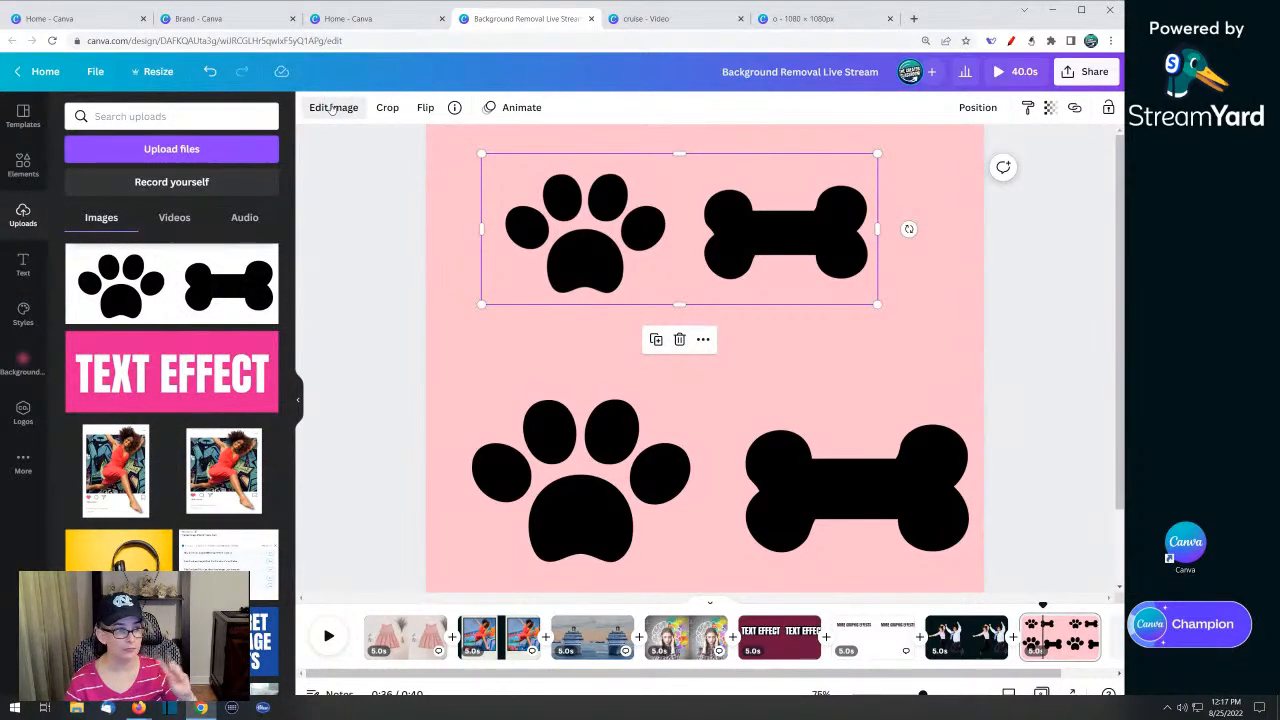
click(332, 108)
click(235, 225)
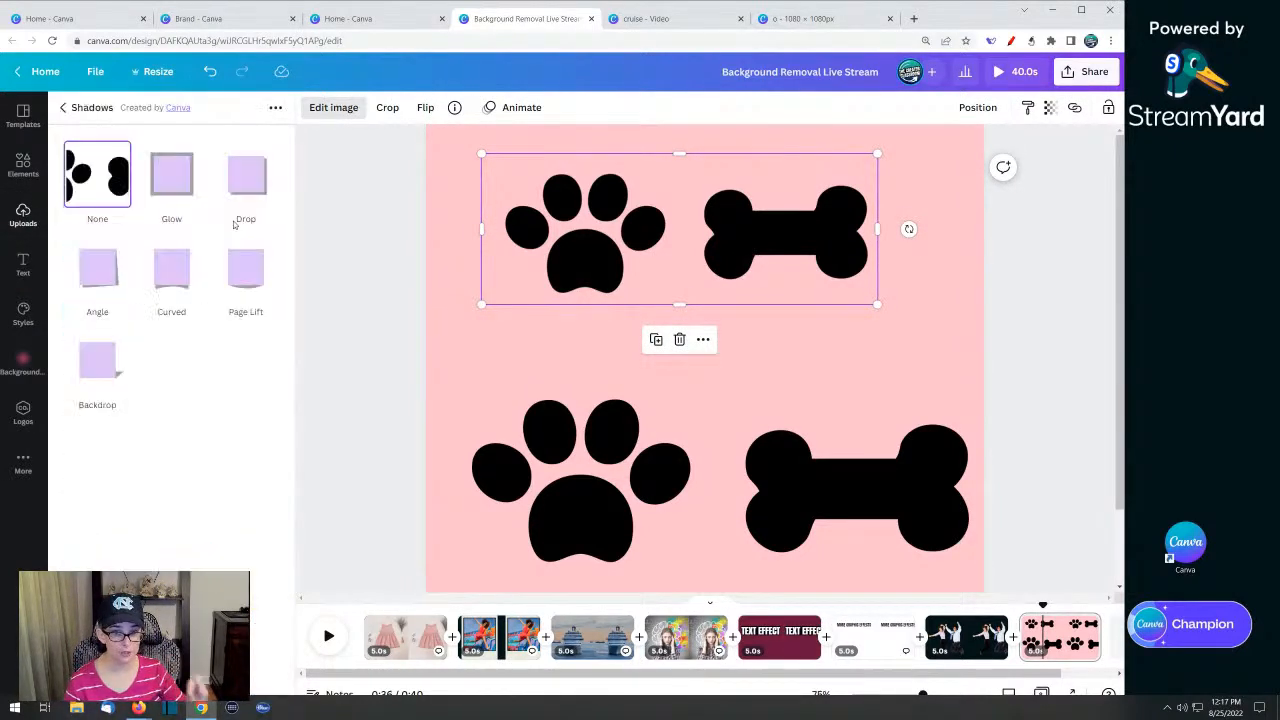
click(171, 176)
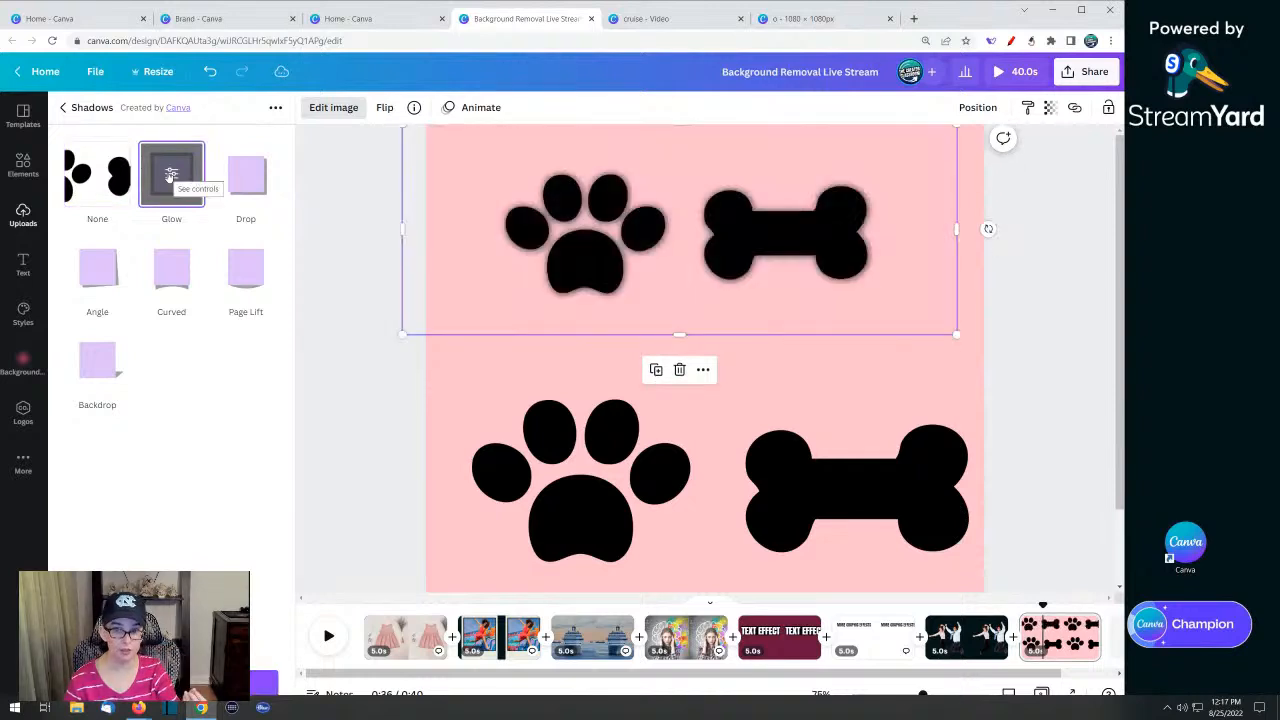
click(172, 177)
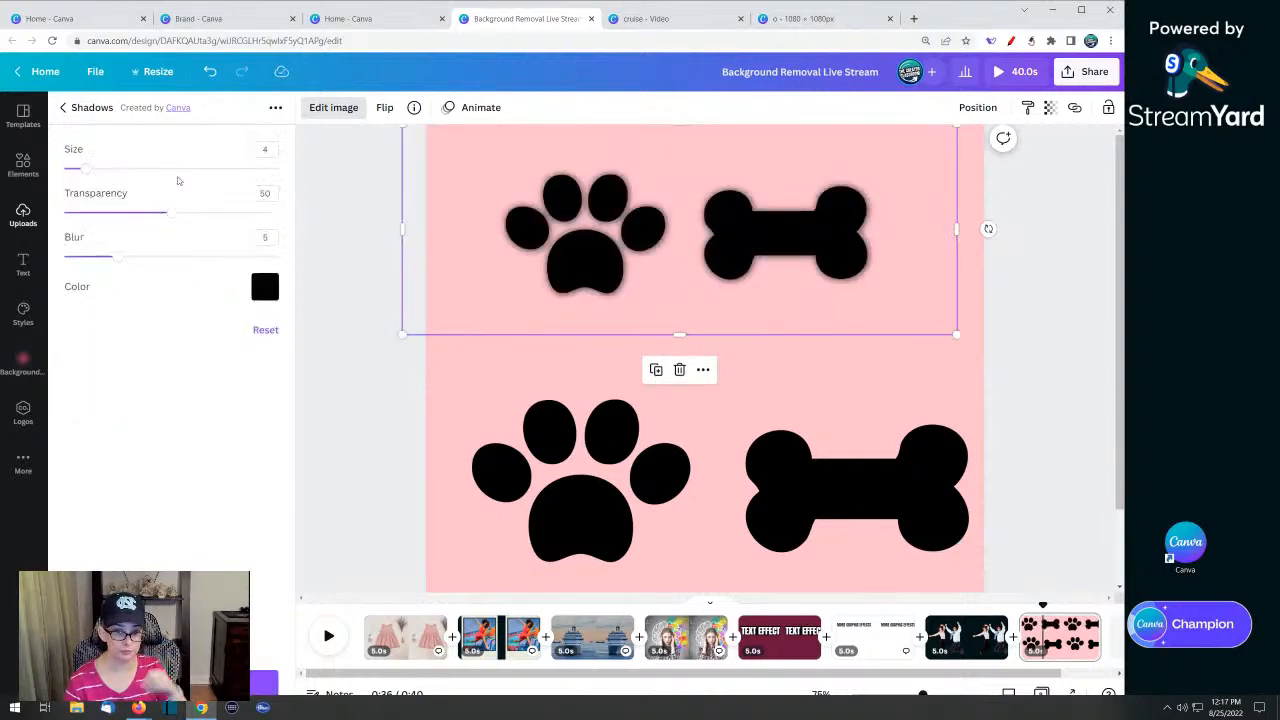
click(266, 287)
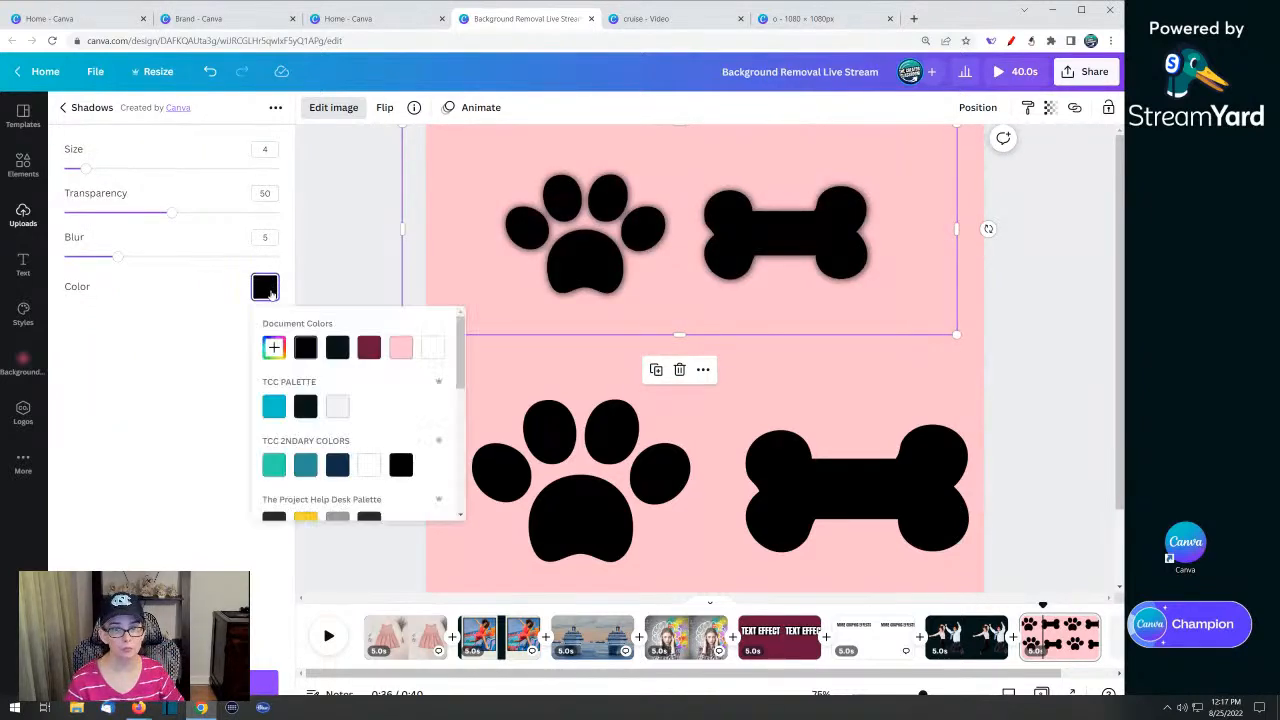
click(433, 348)
Set the glow's size to 15, transparency to 100 and blur to 0 for a solid outline around the paw and bone
click(260, 150)
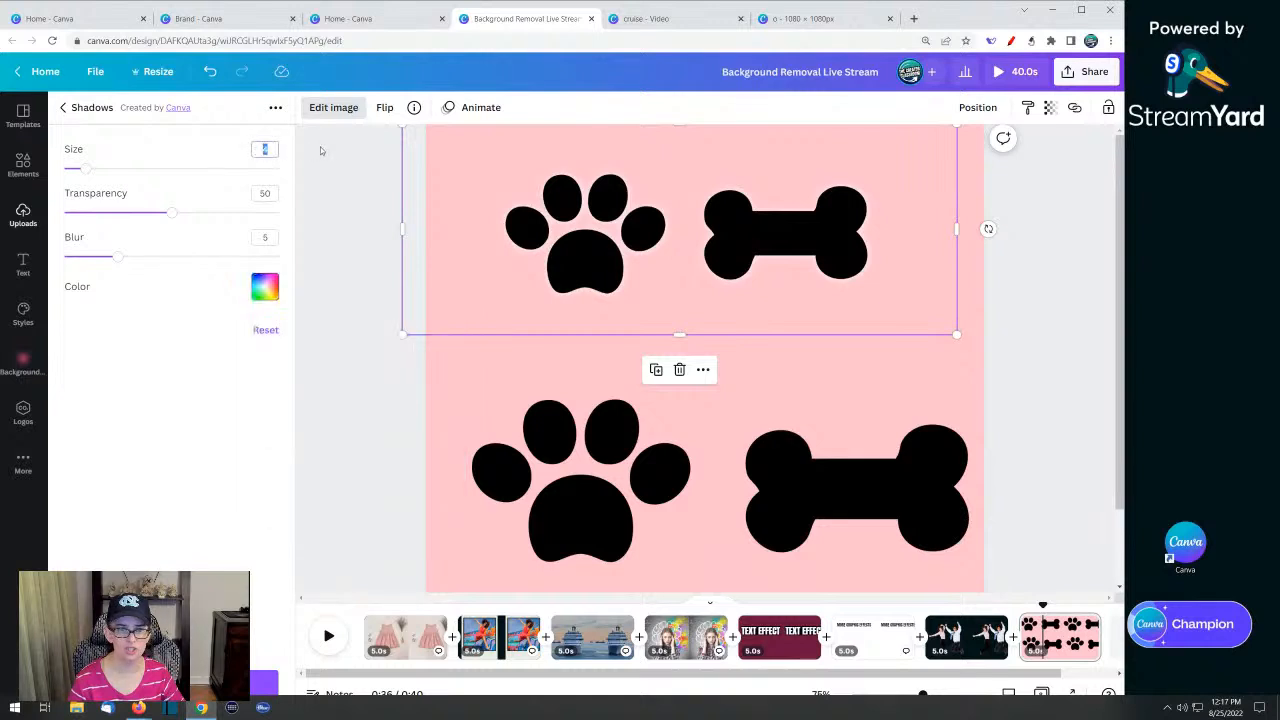
text(15)
key(Return)
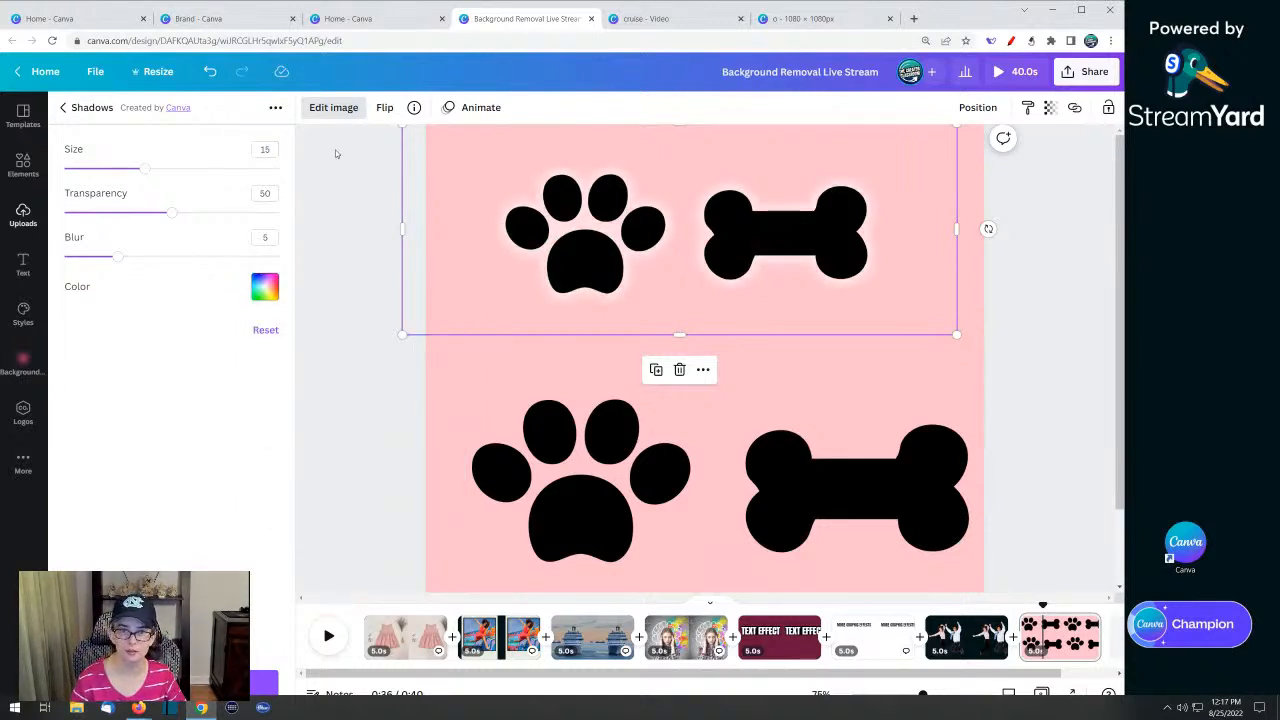
click(278, 194)
text(100)
key(Return)
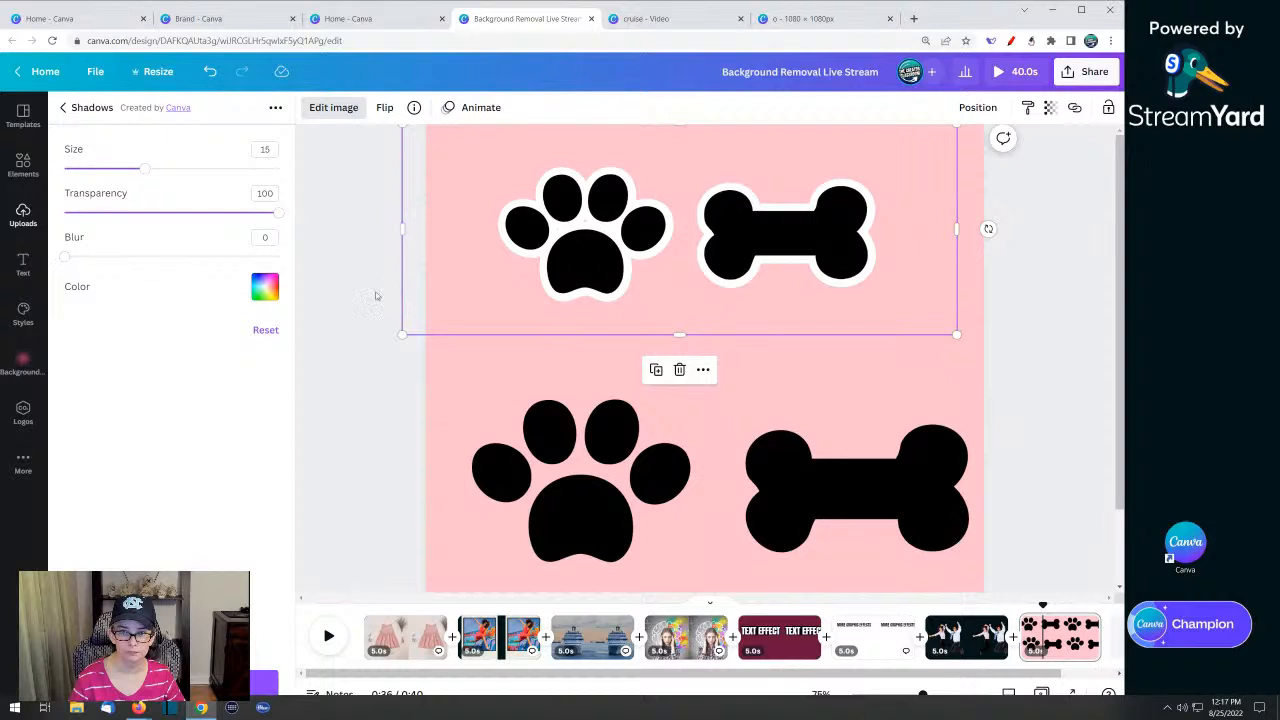
click(375, 295)
click(572, 263)
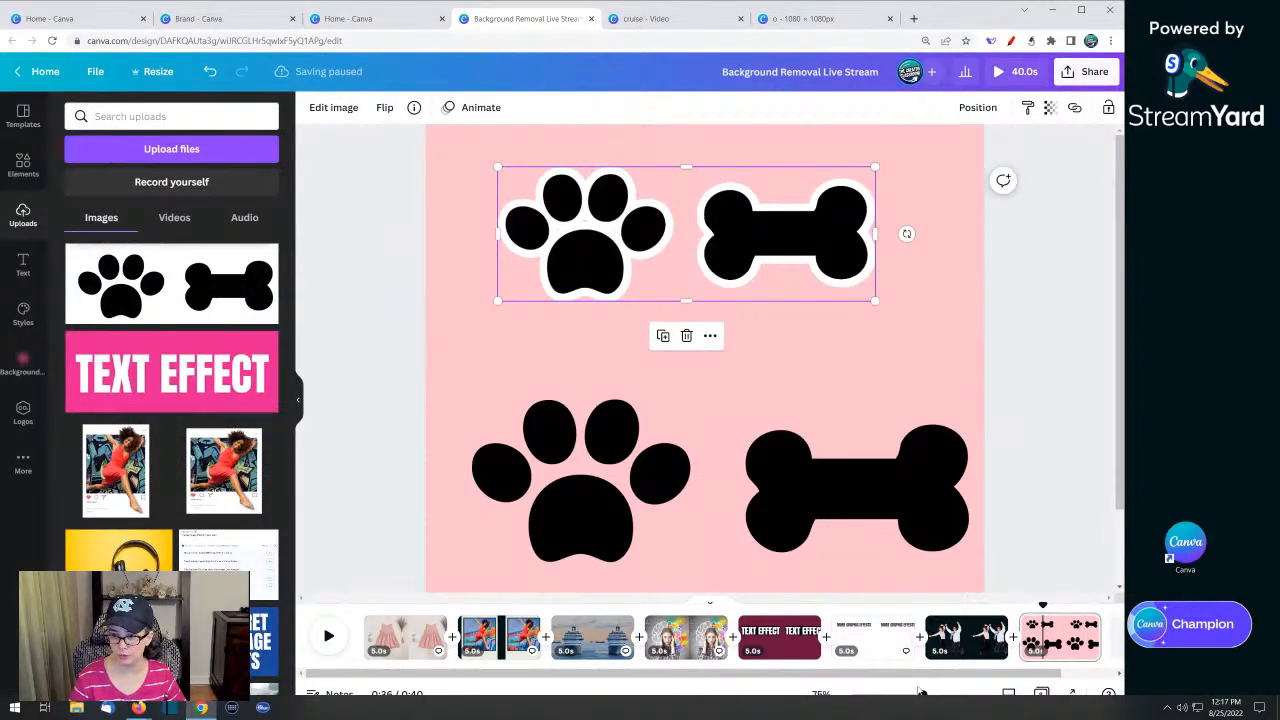
Move the white-outlined paw and bone image slightly to the right so the whole paw is in view
drag(922, 694, 947, 694)
scroll(566, 200, up, 4)
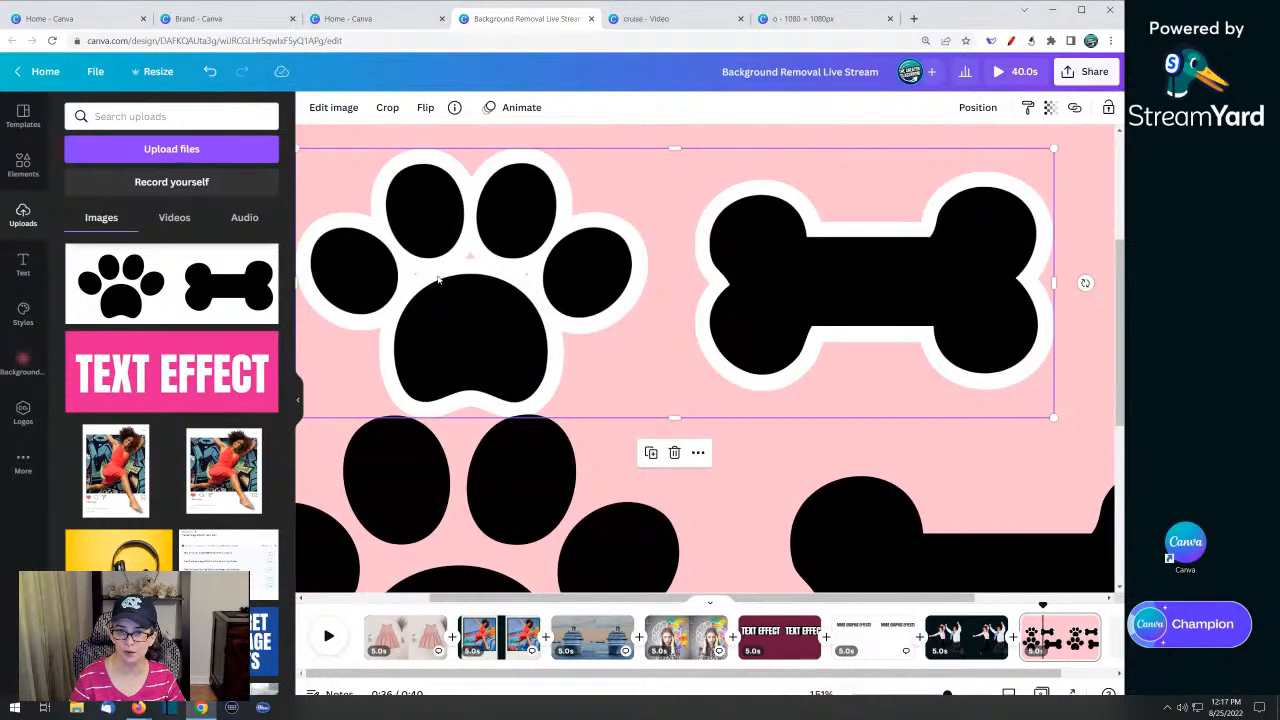
drag(455, 273, 499, 278)
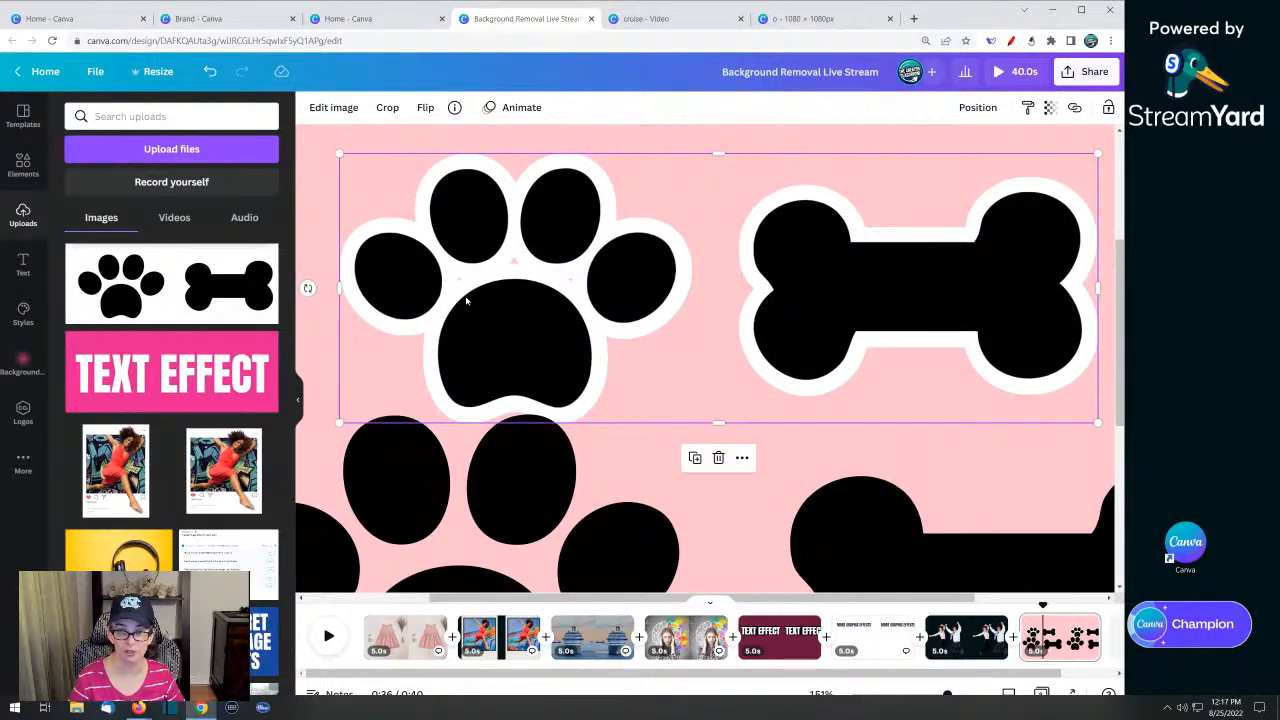
Add a circle, shrink it, stretch it into a wide oval and place it over the gaps in the outlined paw
key(c)
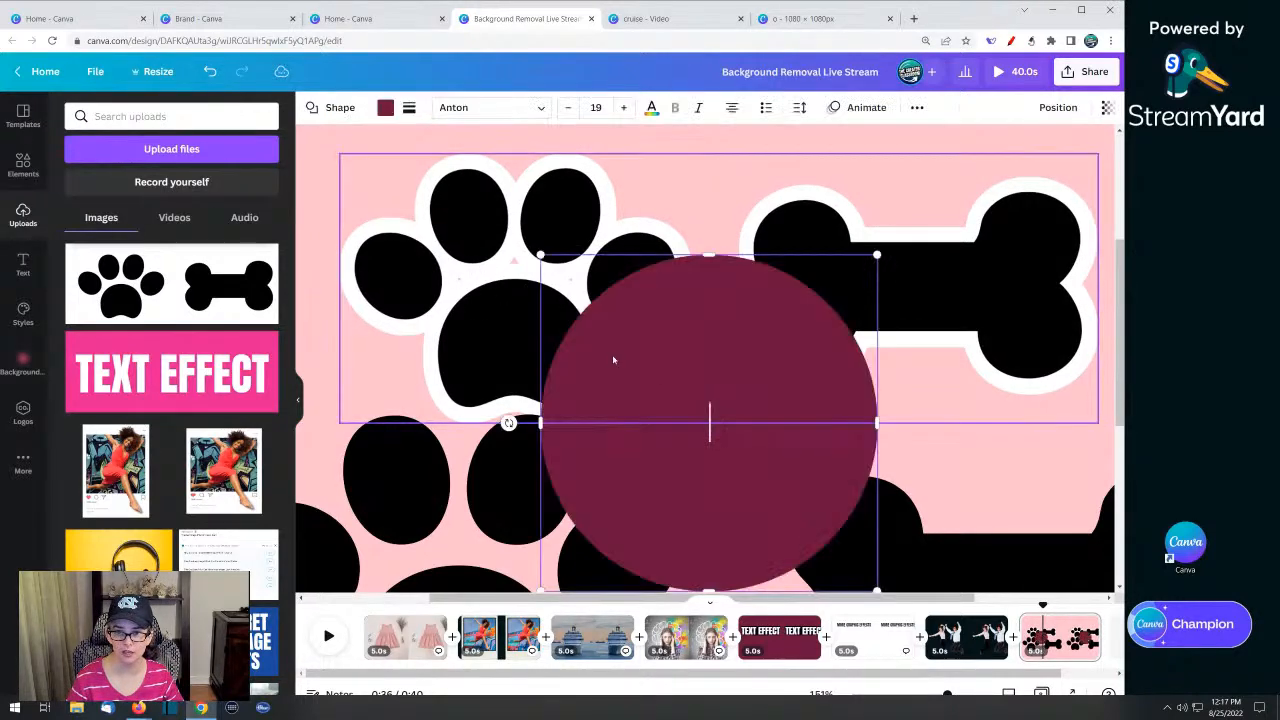
drag(877, 254, 674, 458)
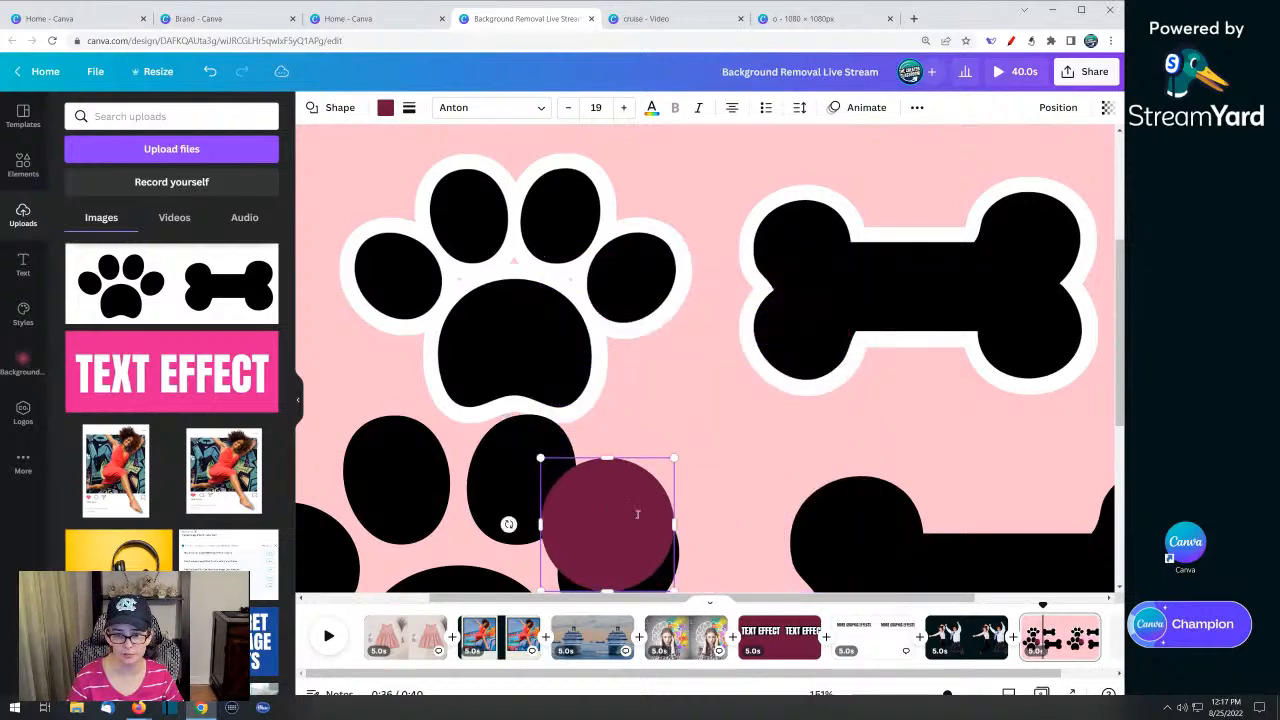
click(680, 486)
drag(620, 507, 603, 277)
Fill the oval with white and send it one layer backward, behind the outlined paw
click(387, 107)
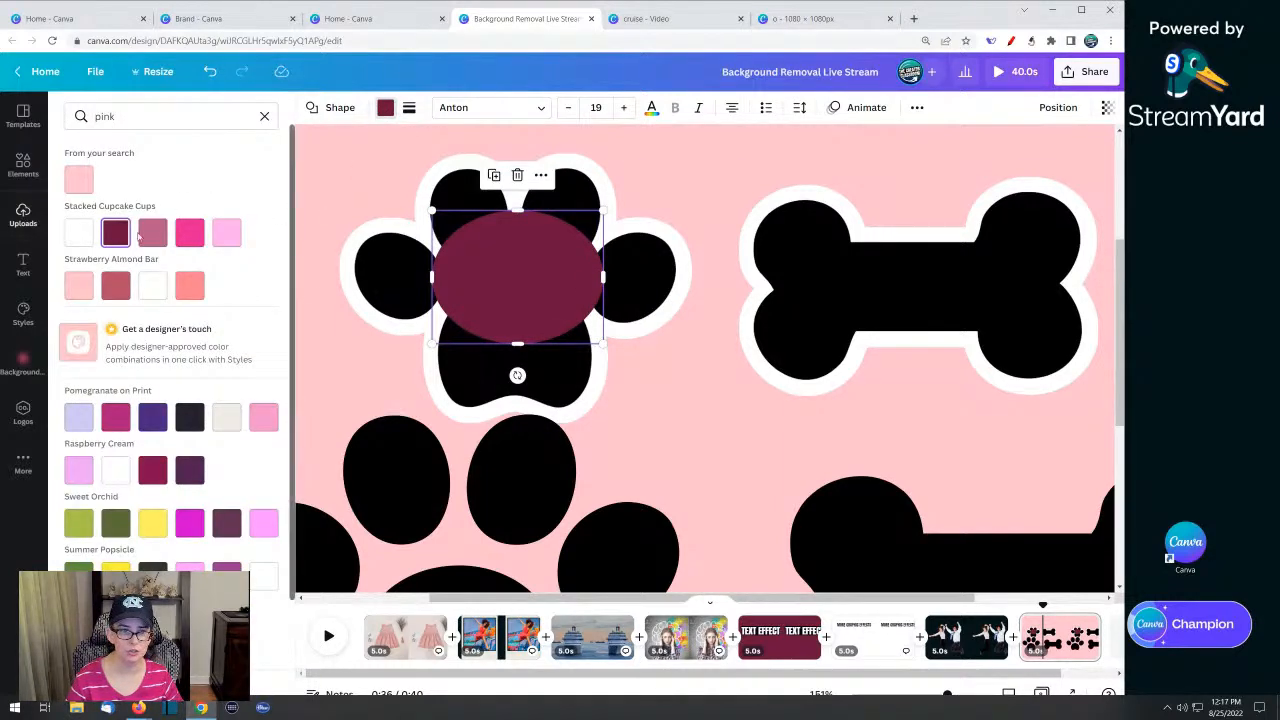
click(264, 116)
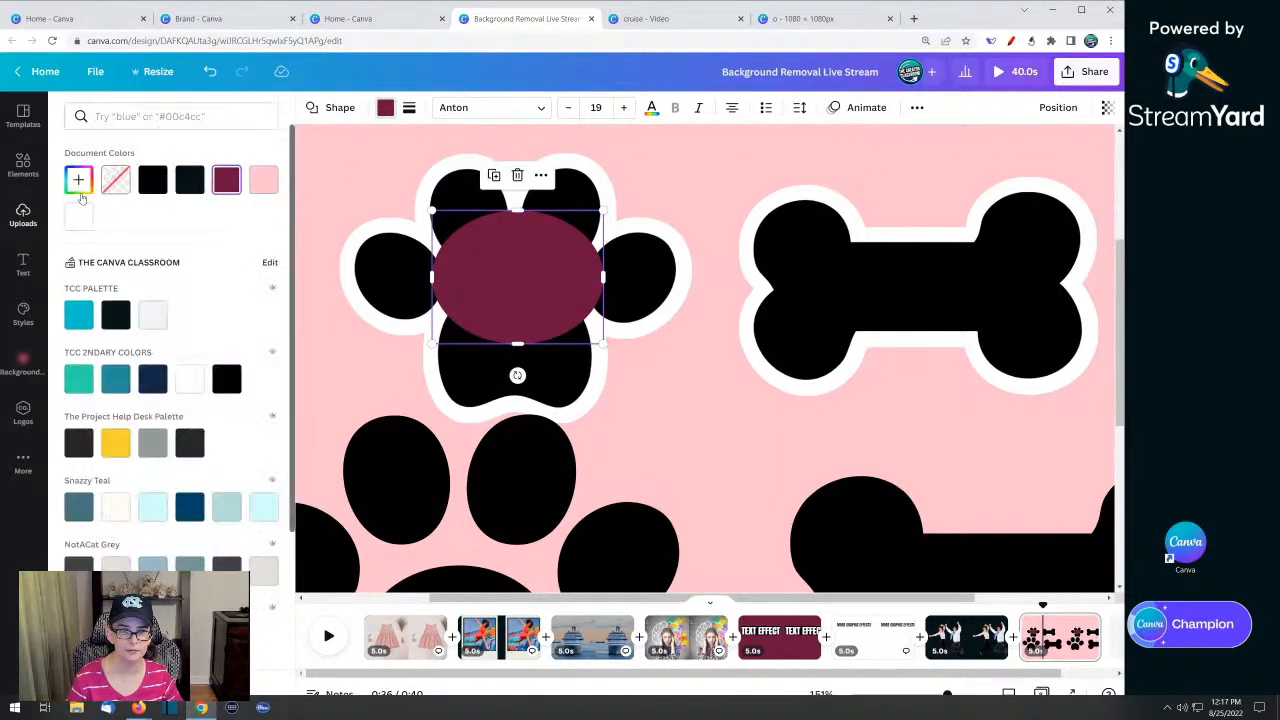
click(73, 220)
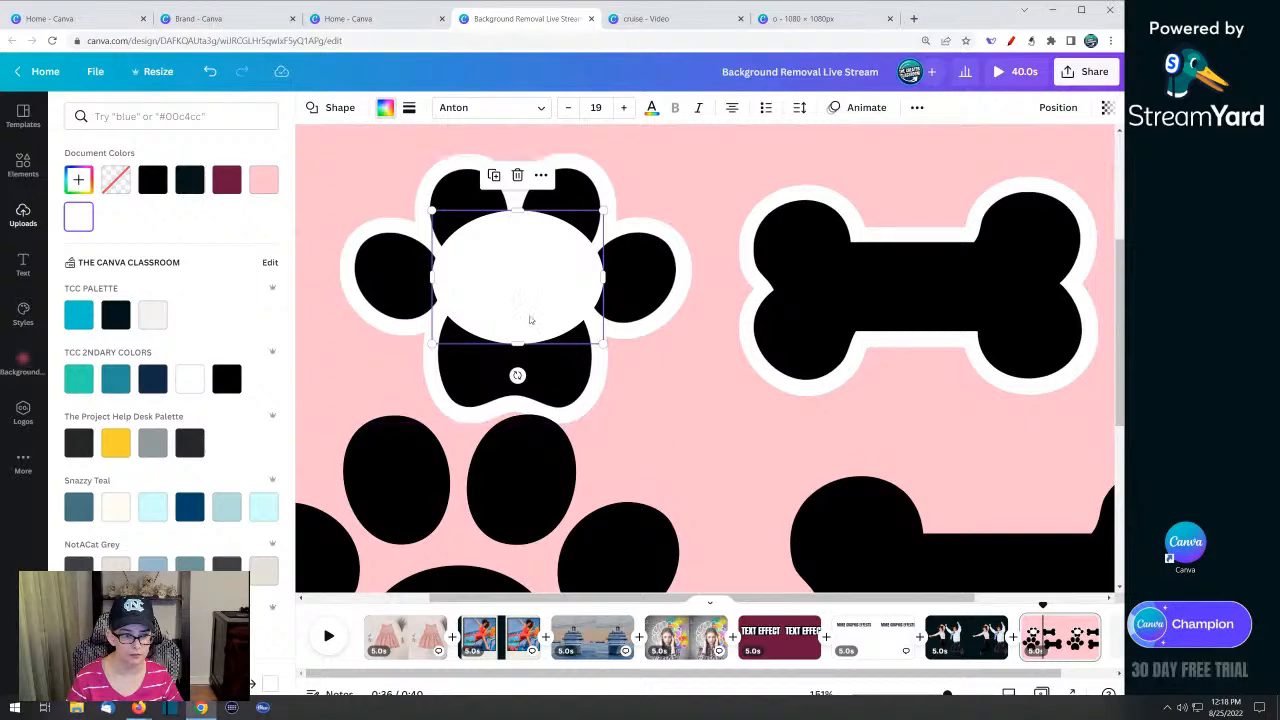
right_click(526, 302)
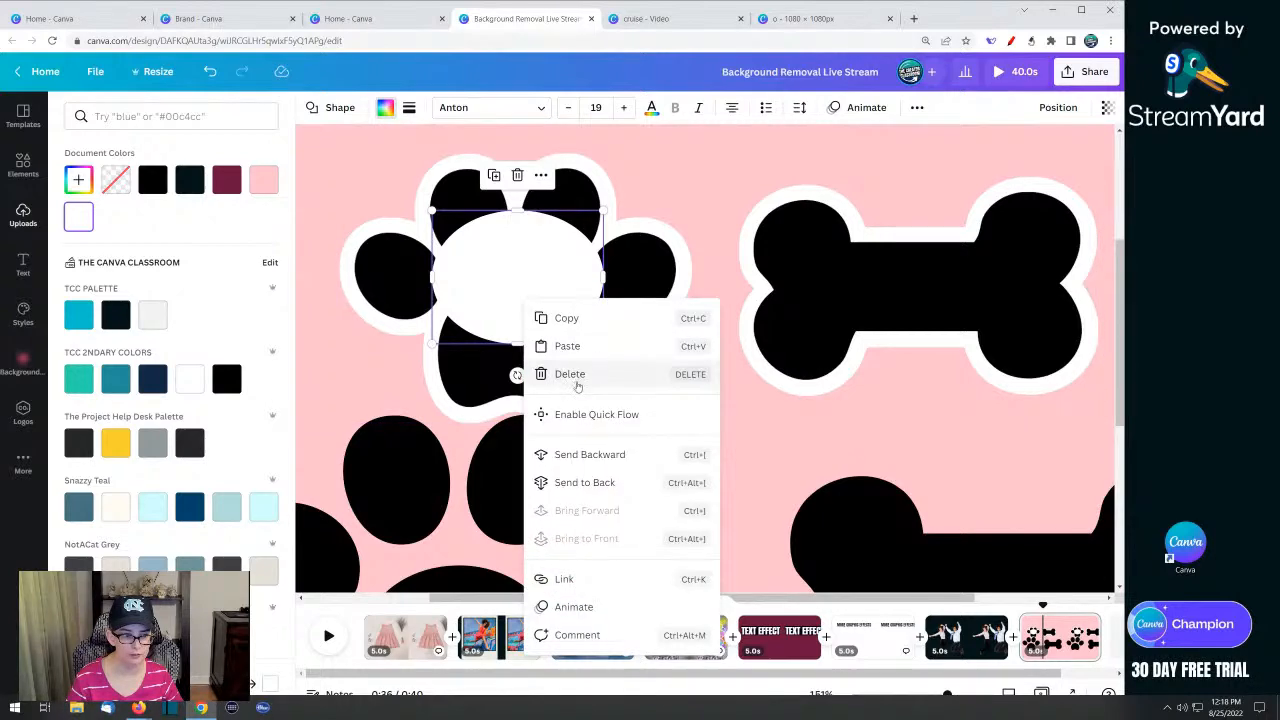
click(590, 455)
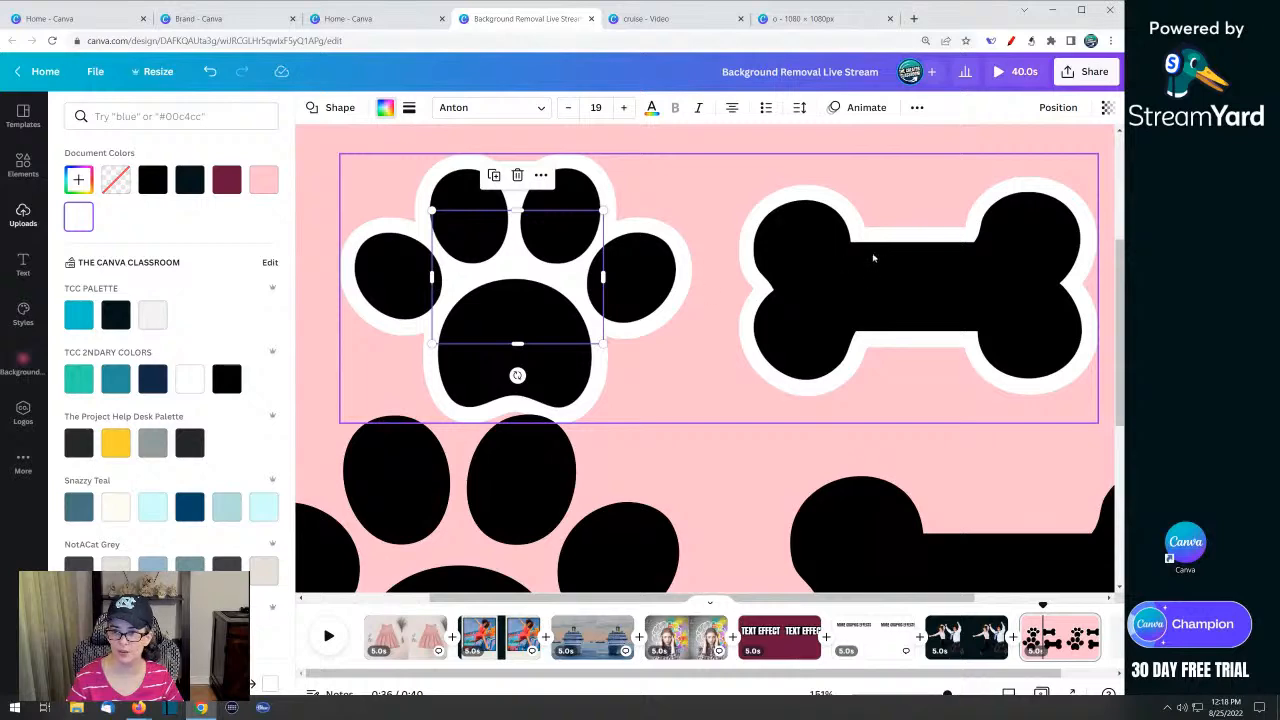
key(Escape)
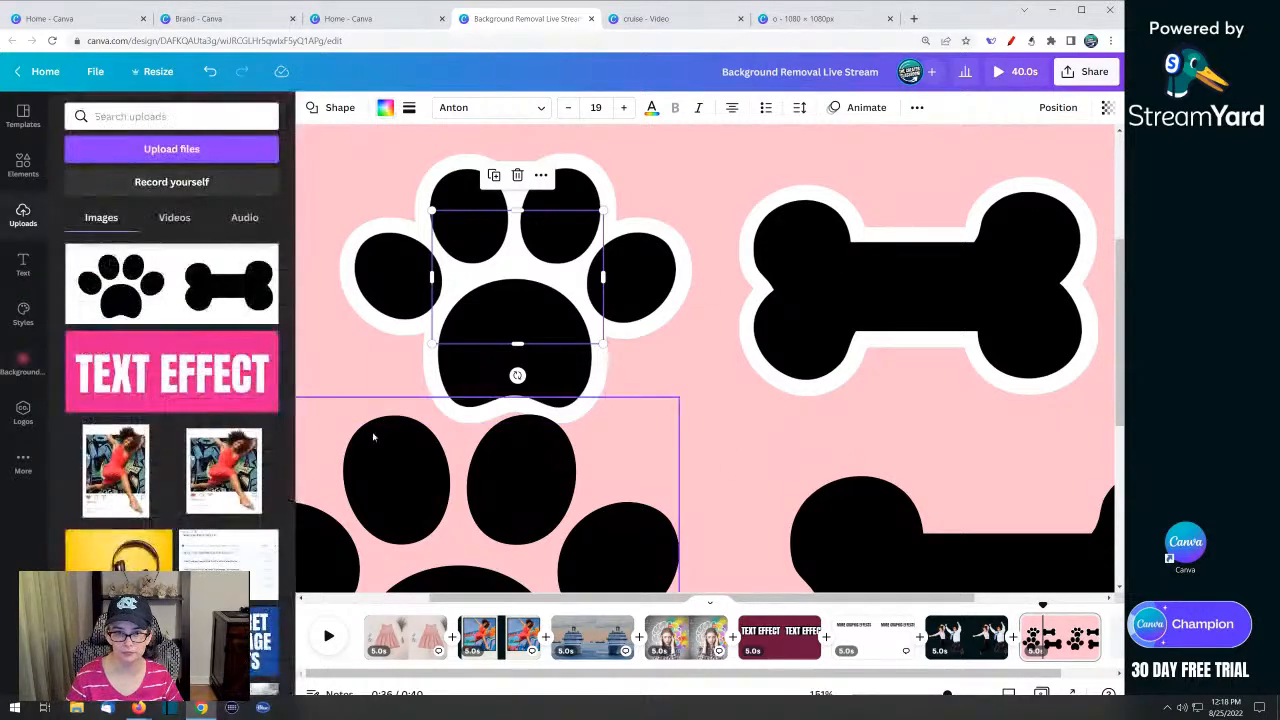
Move the outlined paw and bone image together with the white oval up, clear of the large black graphics
click(296, 405)
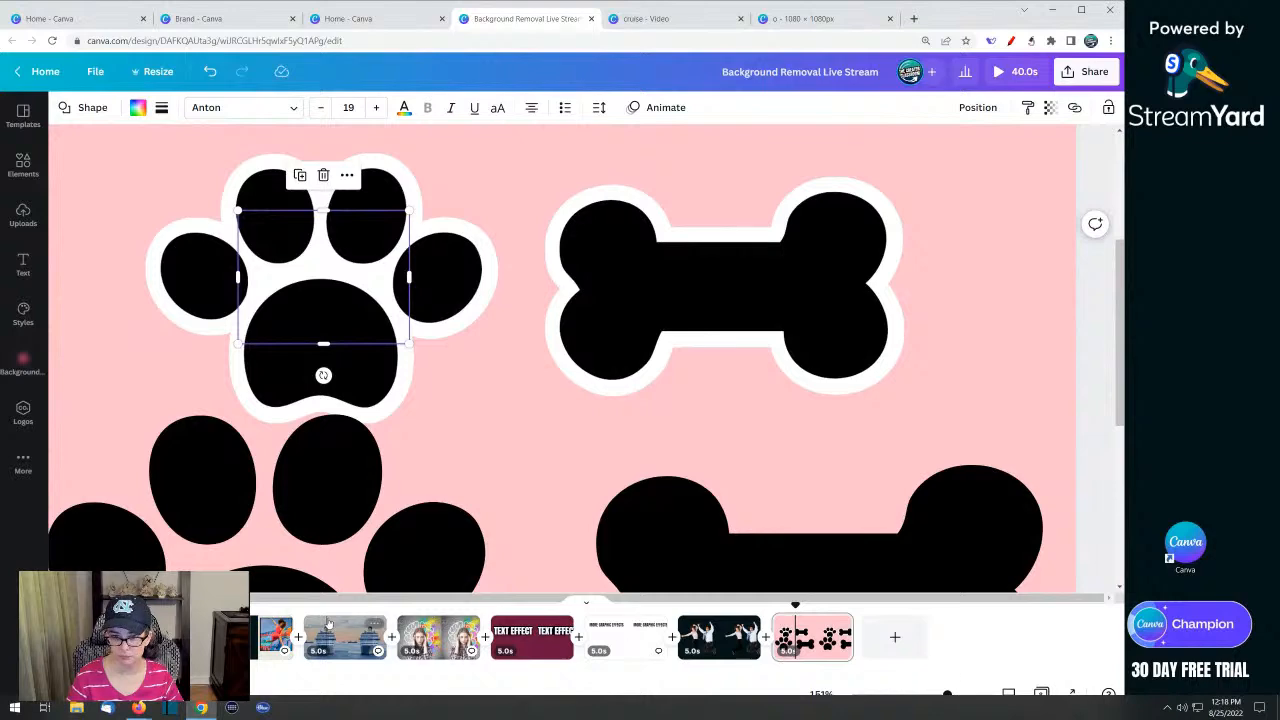
drag(948, 697, 923, 688)
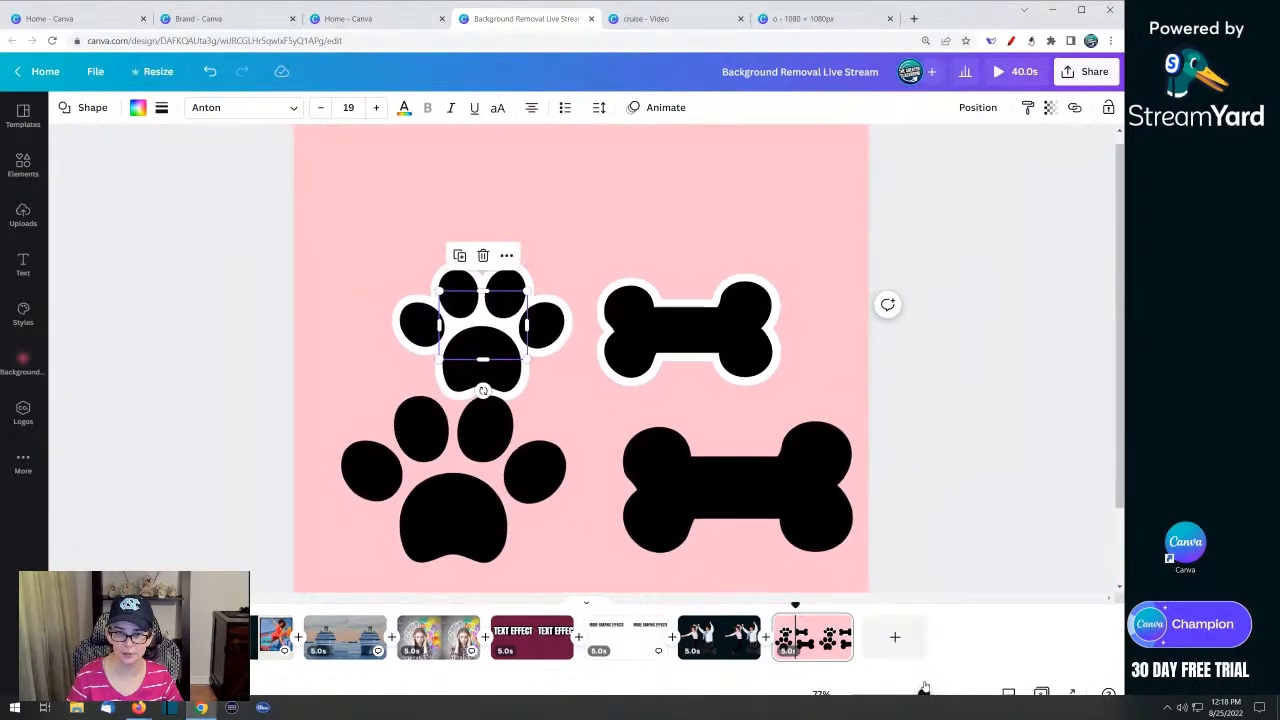
click(984, 411)
click(589, 330)
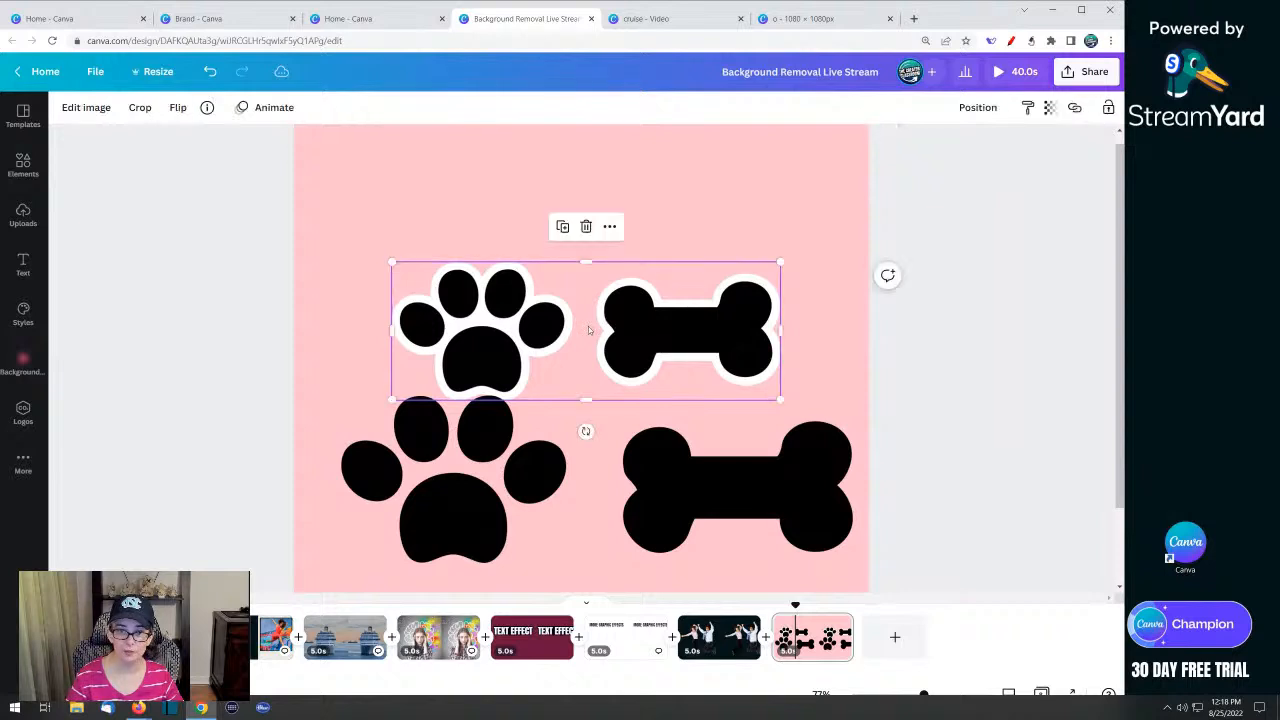
click(385, 181)
drag(368, 194, 705, 266)
click(700, 337)
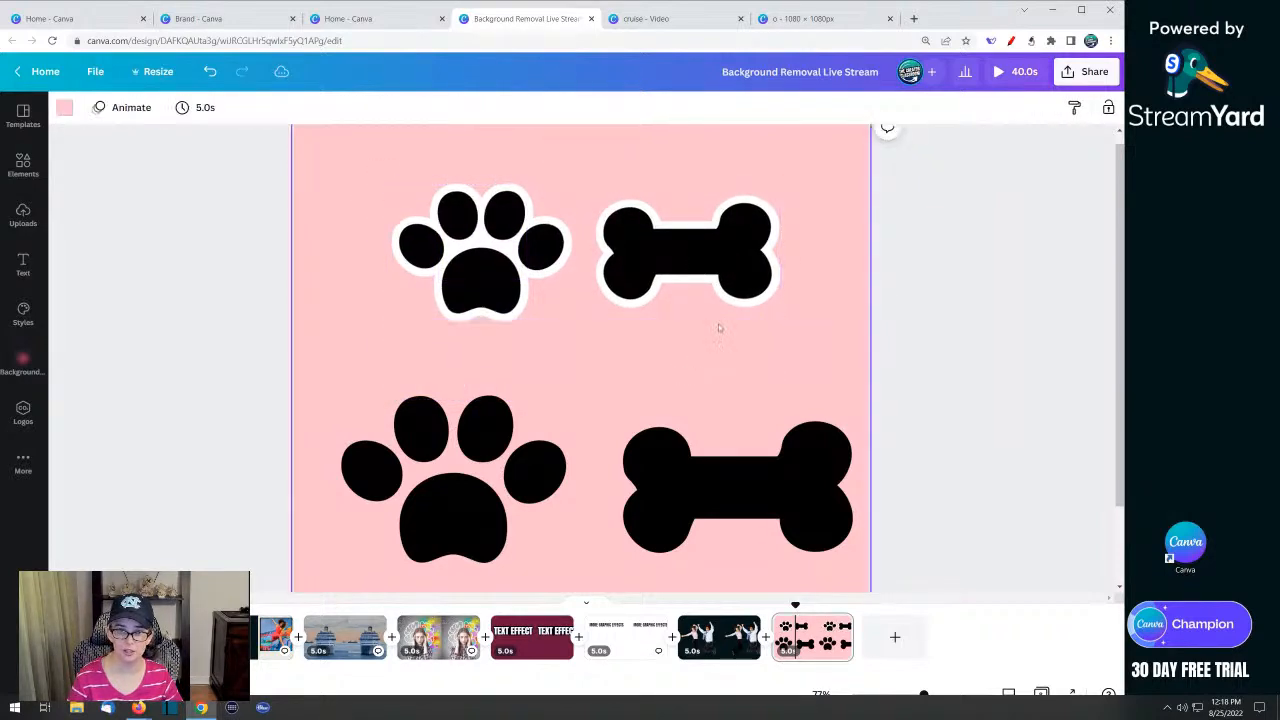
click(714, 296)
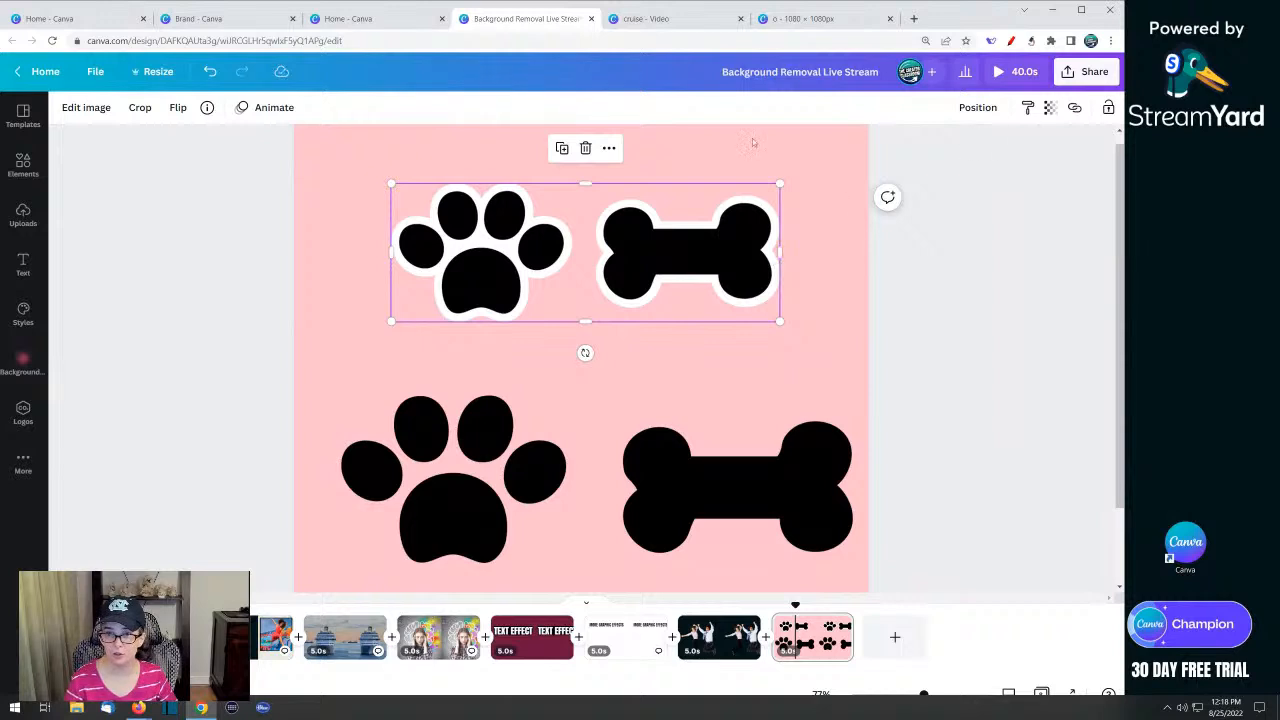
click(562, 149)
drag(552, 258, 573, 427)
drag(423, 445, 653, 401)
Crop the outlined image from its right side so that only the paw is left
click(686, 283)
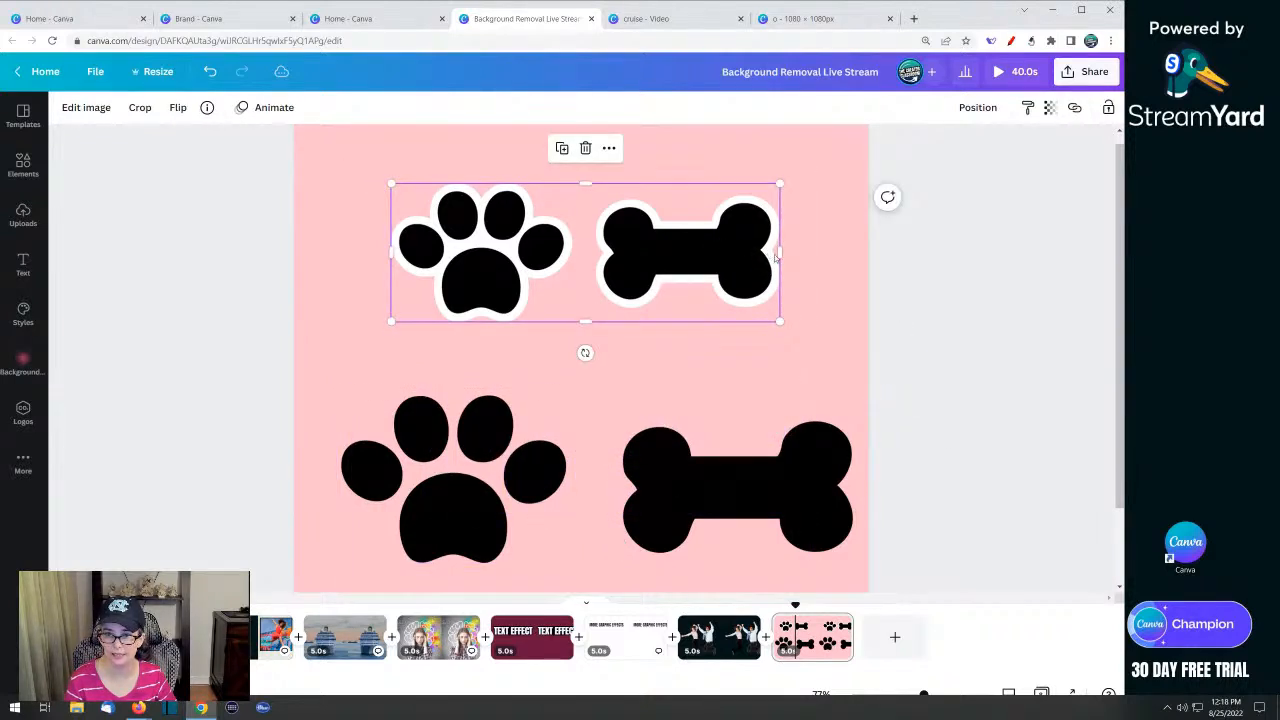
drag(779, 252, 582, 252)
click(683, 281)
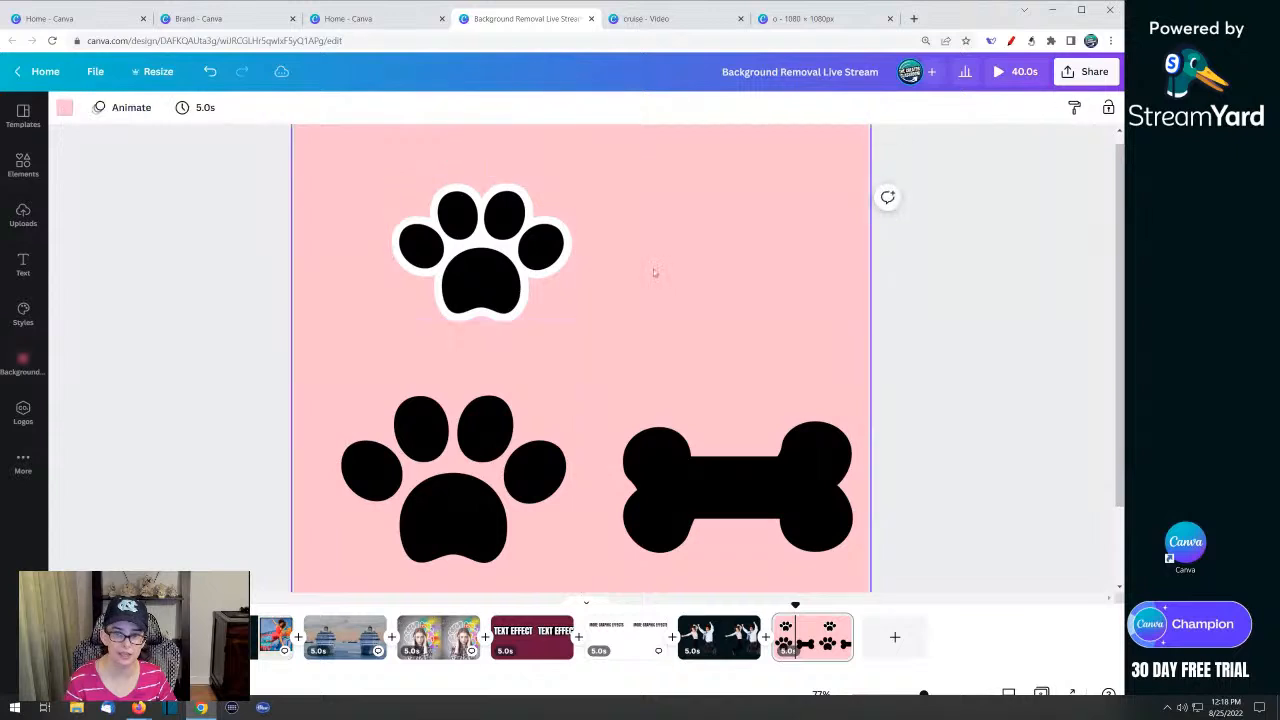
Group the cropped outlined paw with the white oval and move the group slightly down and left
drag(678, 277, 342, 226)
click(950, 108)
drag(487, 260, 449, 286)
Move the large black bone up and slightly left, to the right of the paws
drag(704, 489, 675, 320)
click(672, 428)
drag(670, 370, 669, 489)
drag(643, 403, 667, 370)
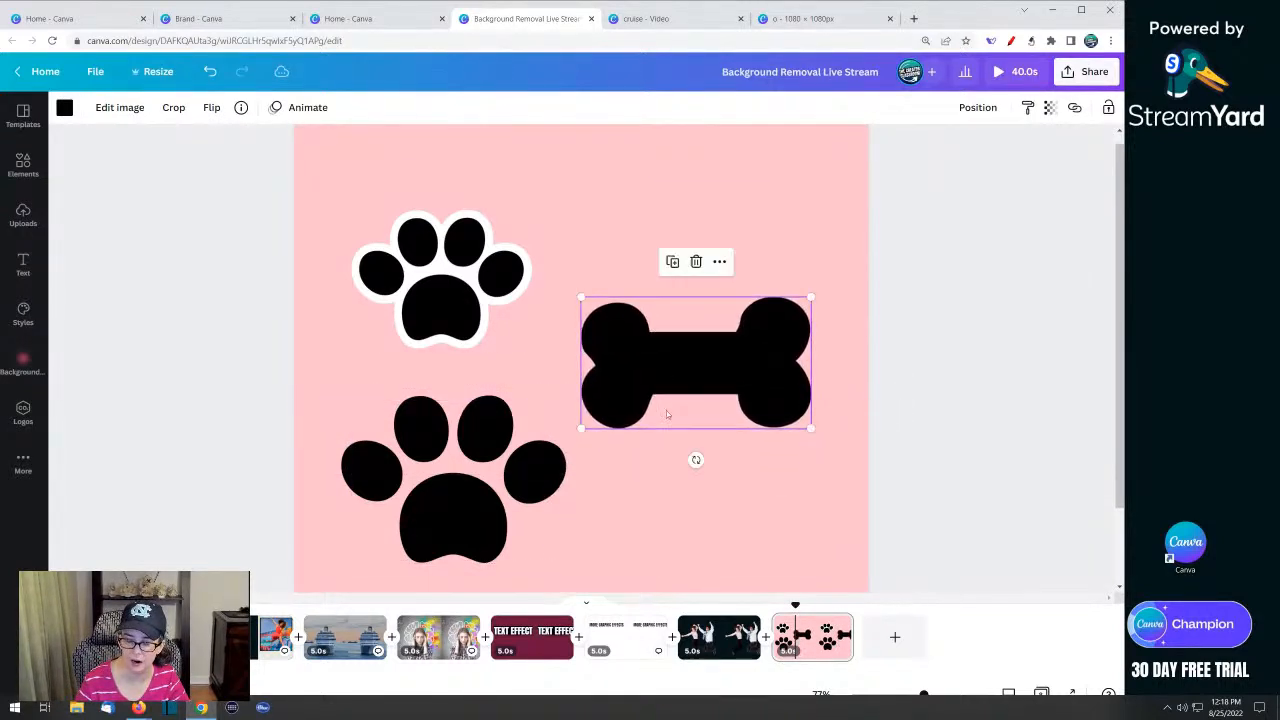
Ungroup the outlined paw and its white oval, and place a duplicate of both above the large black bone
click(493, 282)
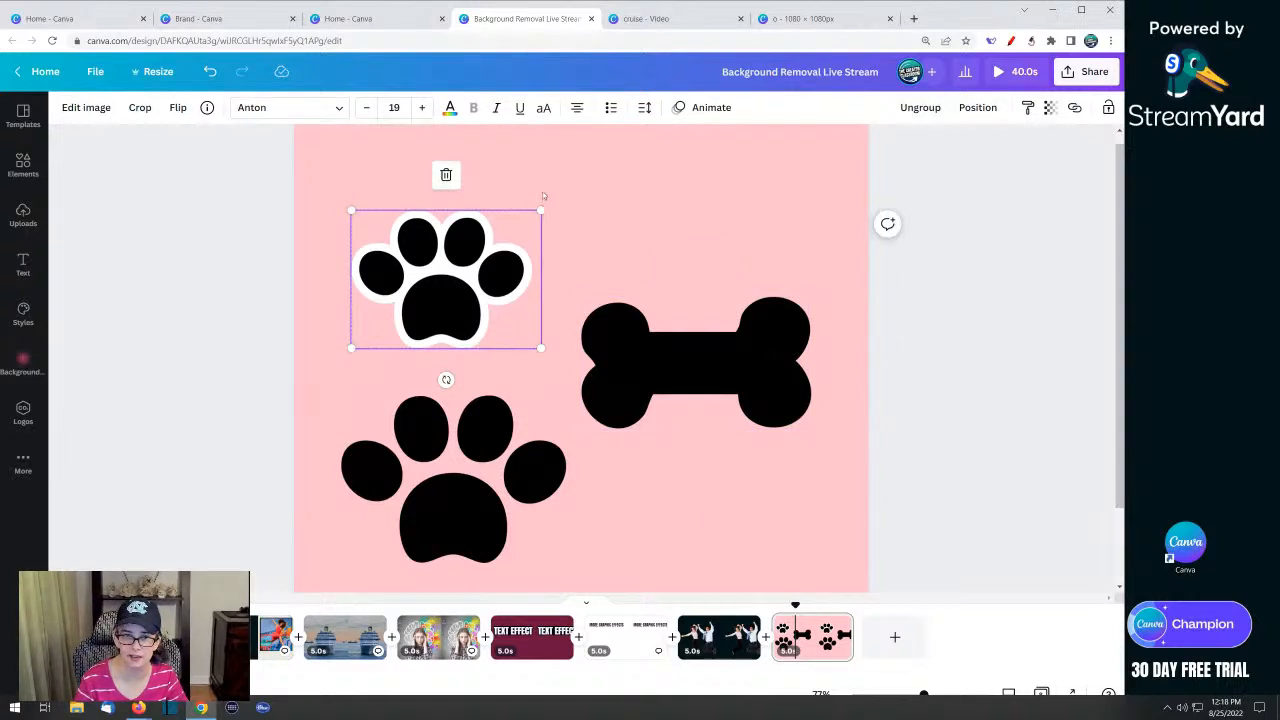
click(920, 107)
click(567, 243)
drag(565, 246, 670, 246)
click(422, 169)
click(619, 213)
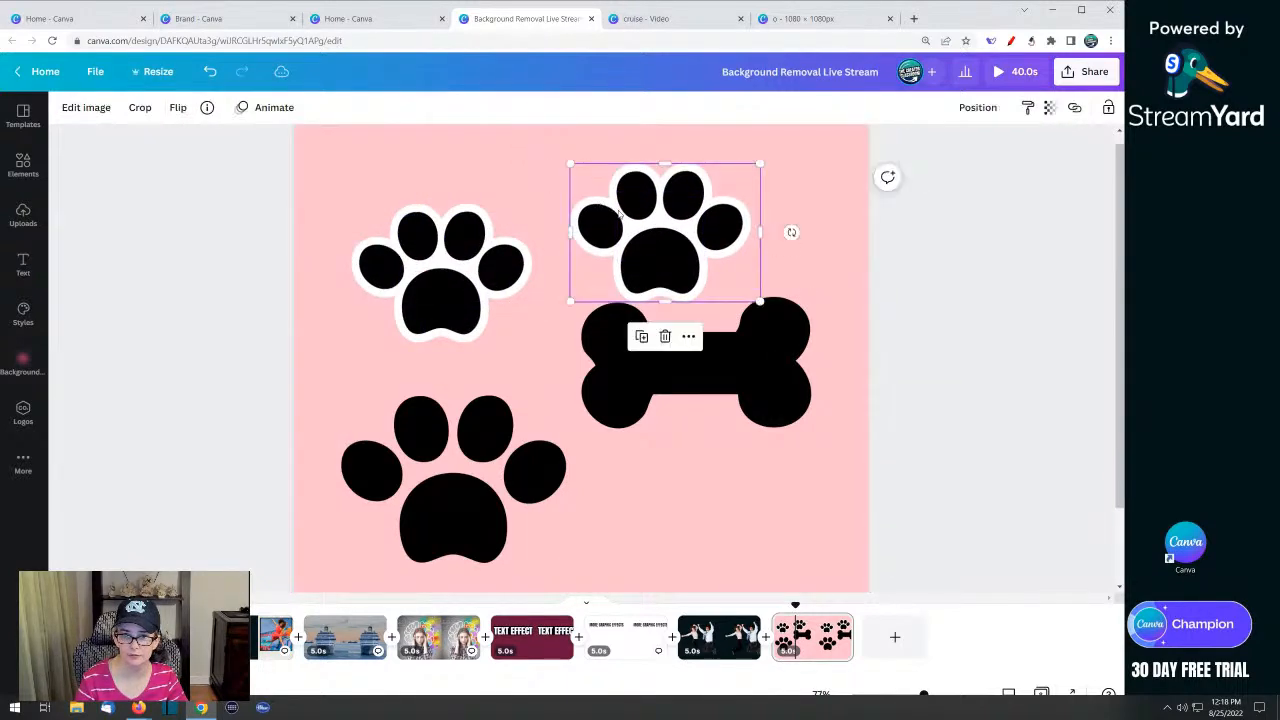
Group the original outlined paw with its white oval again
drag(410, 162, 456, 332)
click(947, 108)
Change the duplicate's crop to show the outlined bone instead of the paw and move it below the large black bone
click(660, 224)
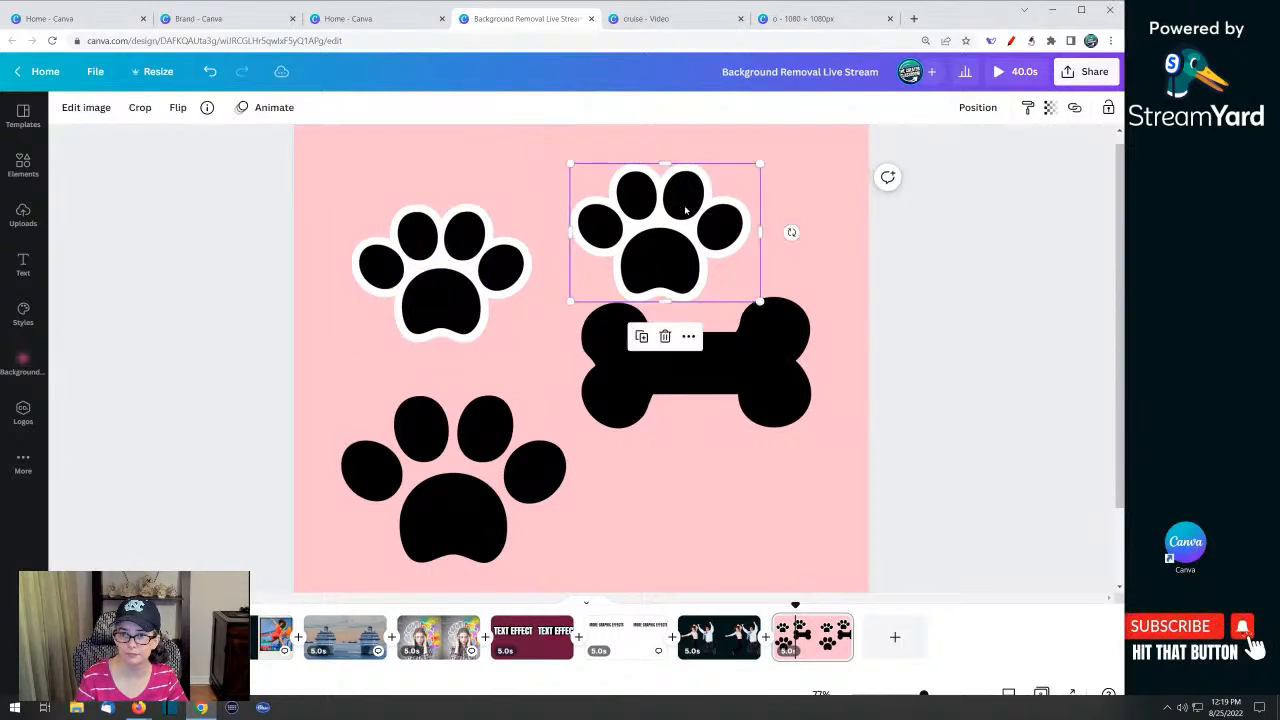
mouse_move(778, 232)
mouse_down()
mouse_move(828, 245)
mouse_move(658, 231)
mouse_move(820, 230)
mouse_move(709, 234)
mouse_move(779, 235)
mouse_up()
drag(383, 230, 623, 487)
click(525, 190)
Delete the leftover white oval above the large black bone
click(680, 228)
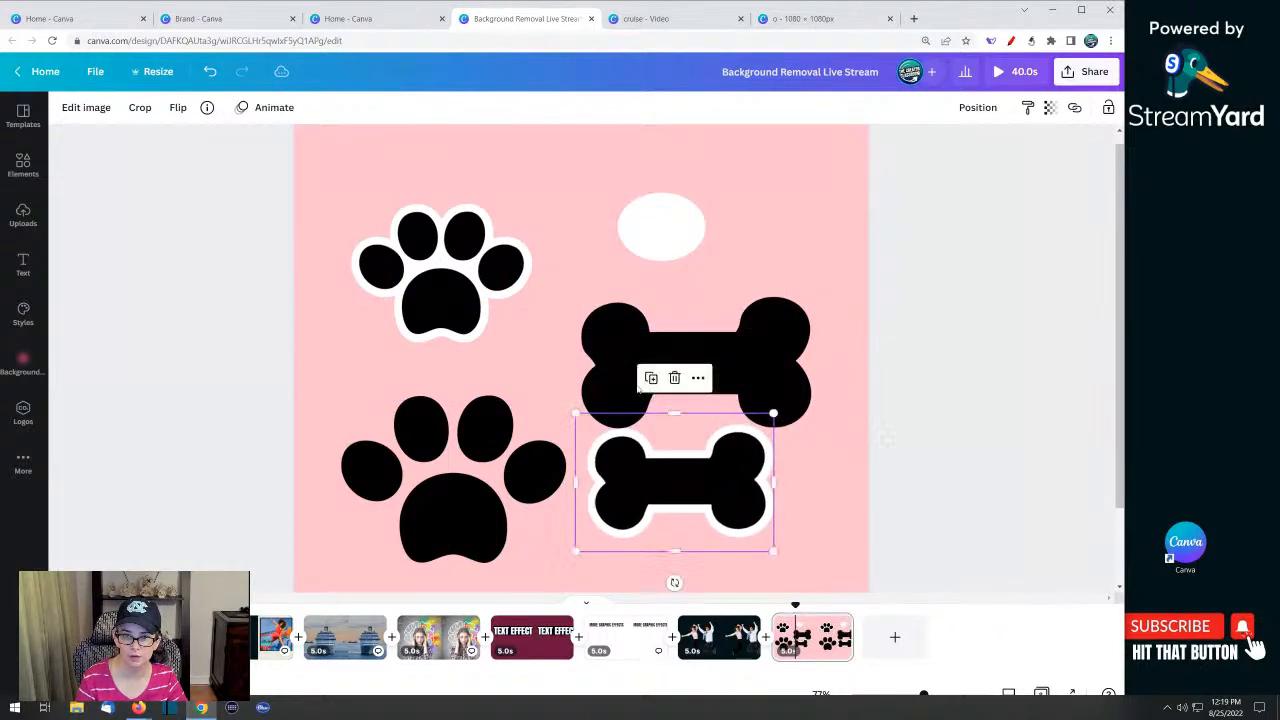
click(662, 222)
key(Delete)
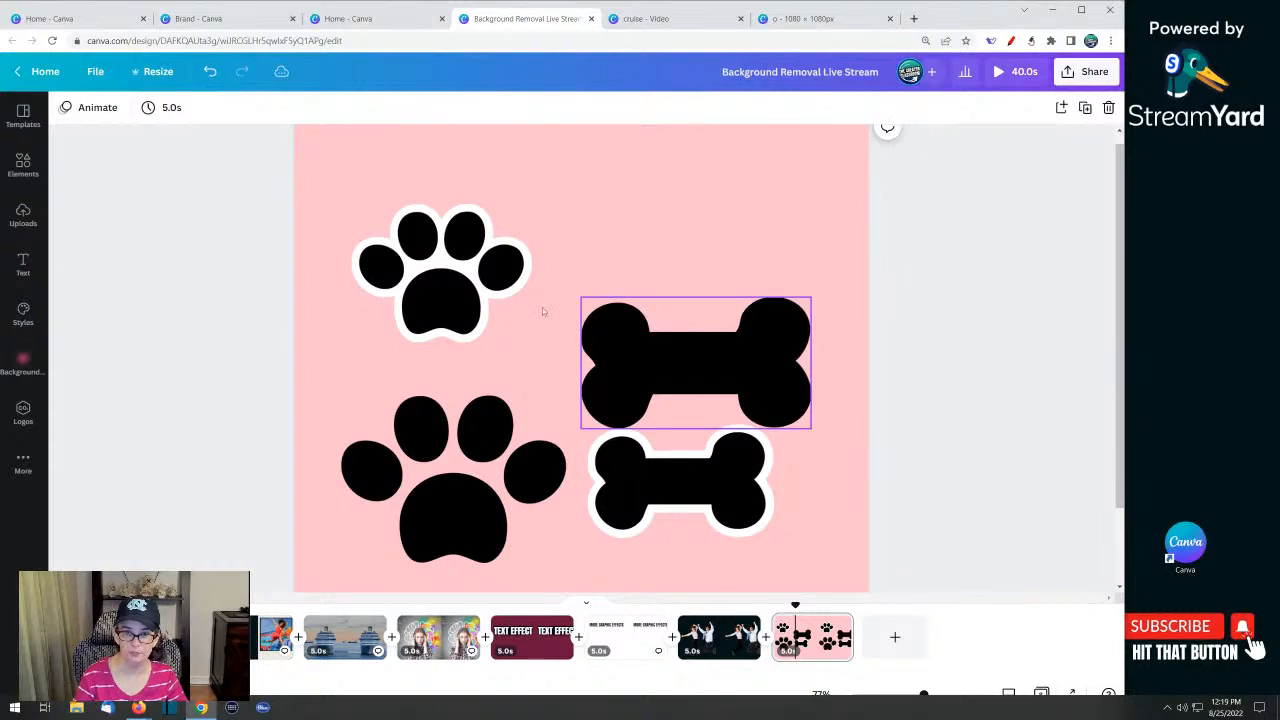
Shrink the plain black paw and centre it below the outlined paw
click(444, 226)
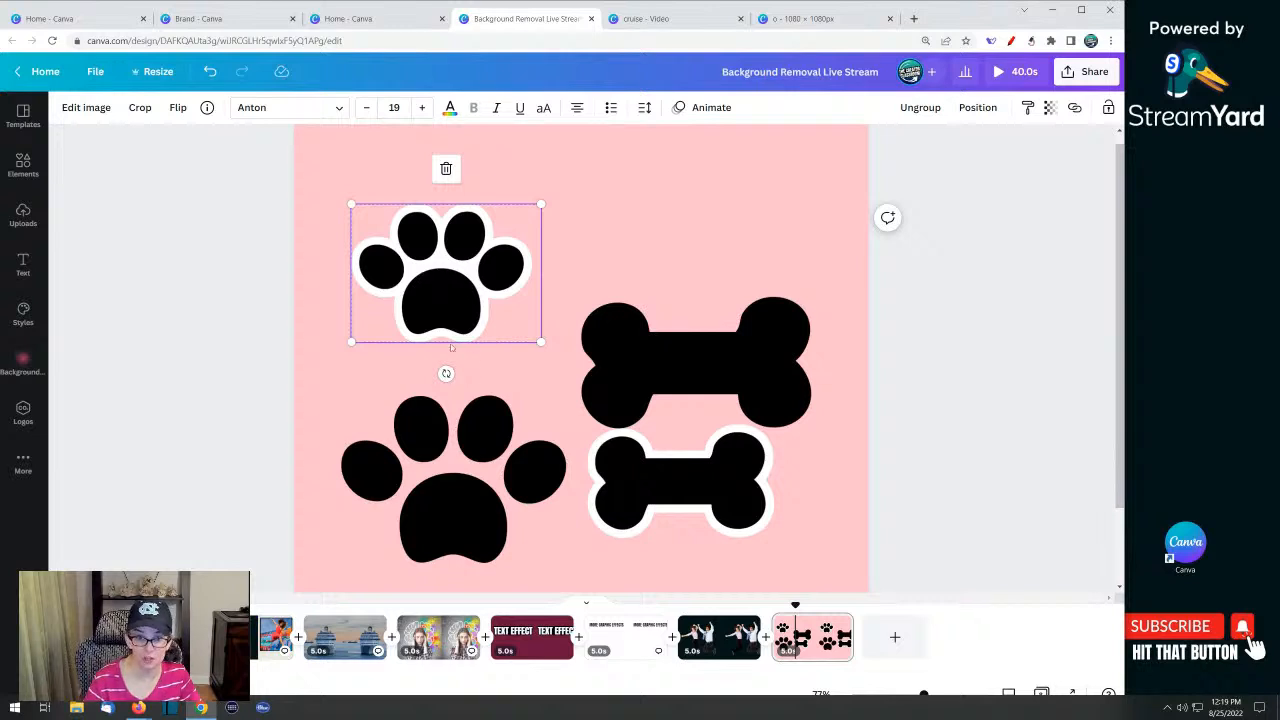
click(464, 439)
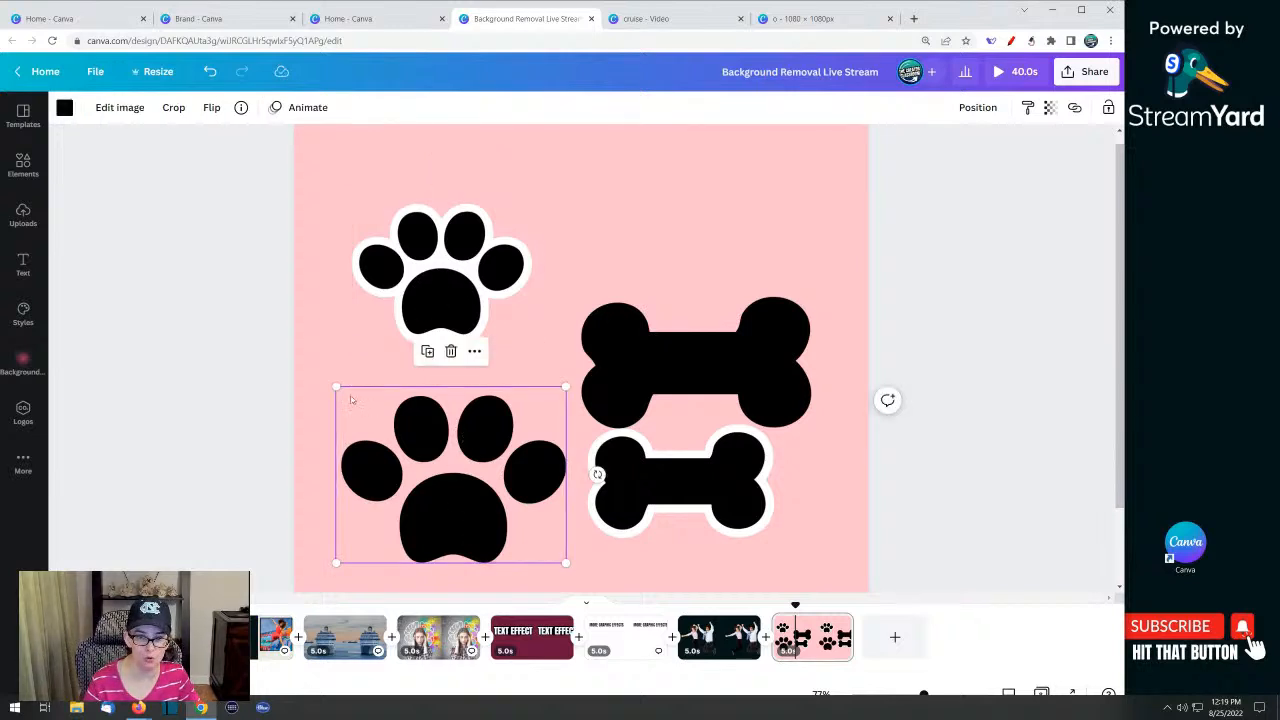
drag(335, 386, 427, 448)
drag(485, 520, 428, 474)
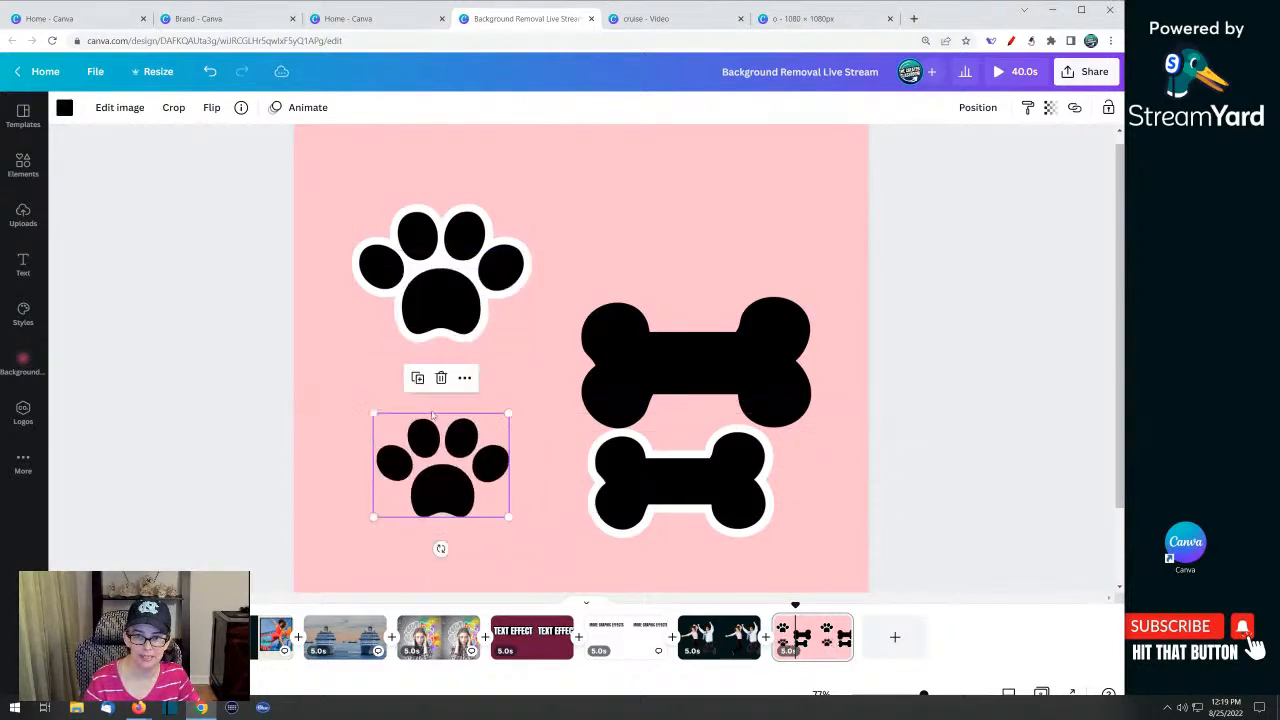
Apply the Cherry Duotone effect to the outlined paw image
click(432, 297)
click(441, 466)
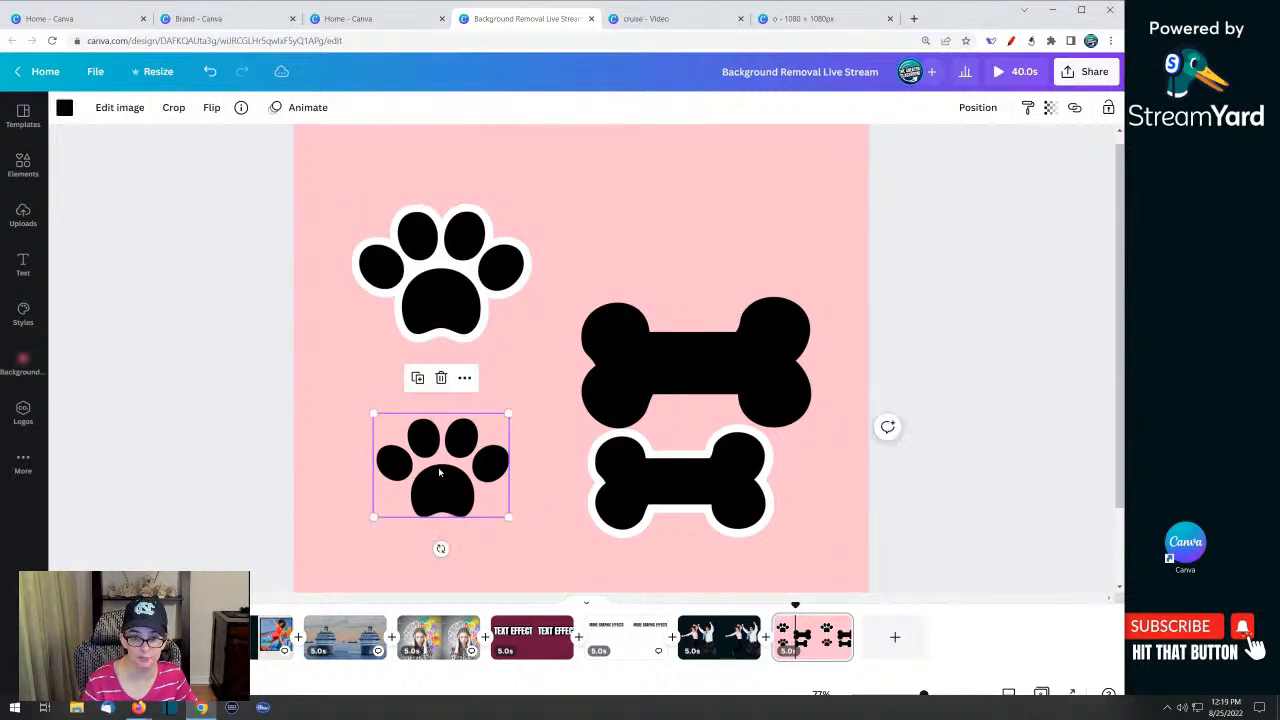
click(449, 312)
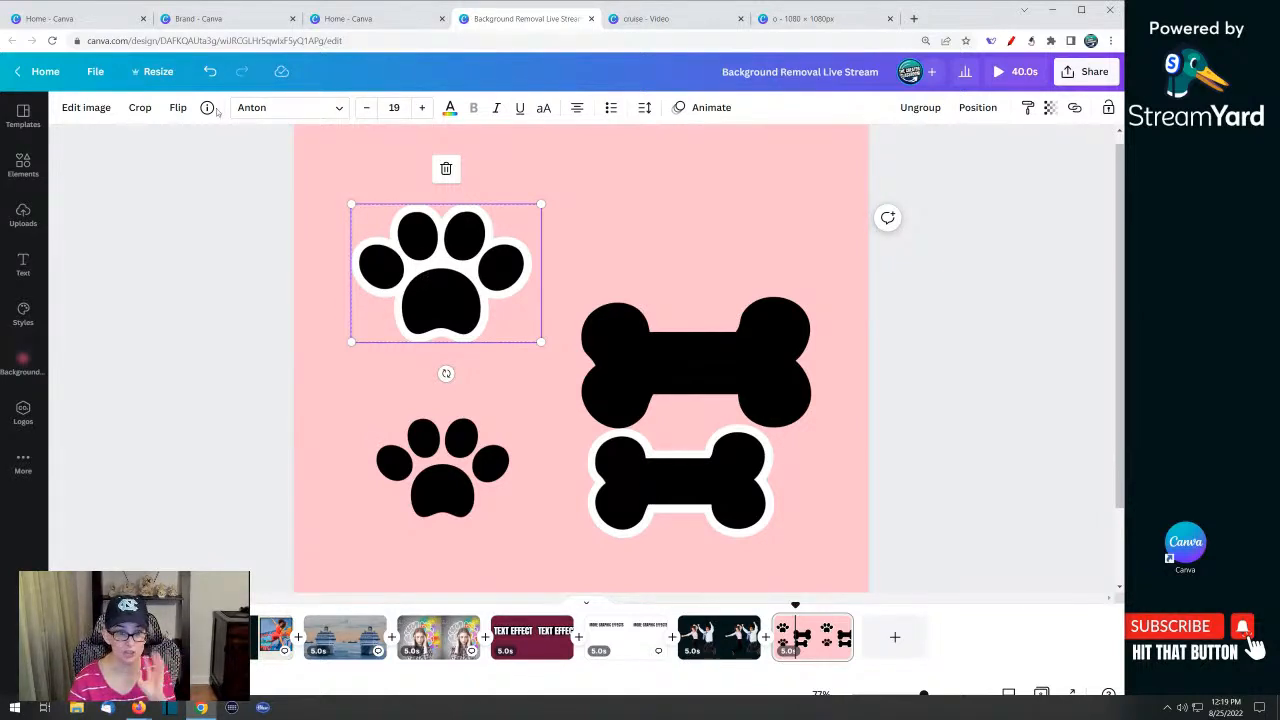
click(90, 108)
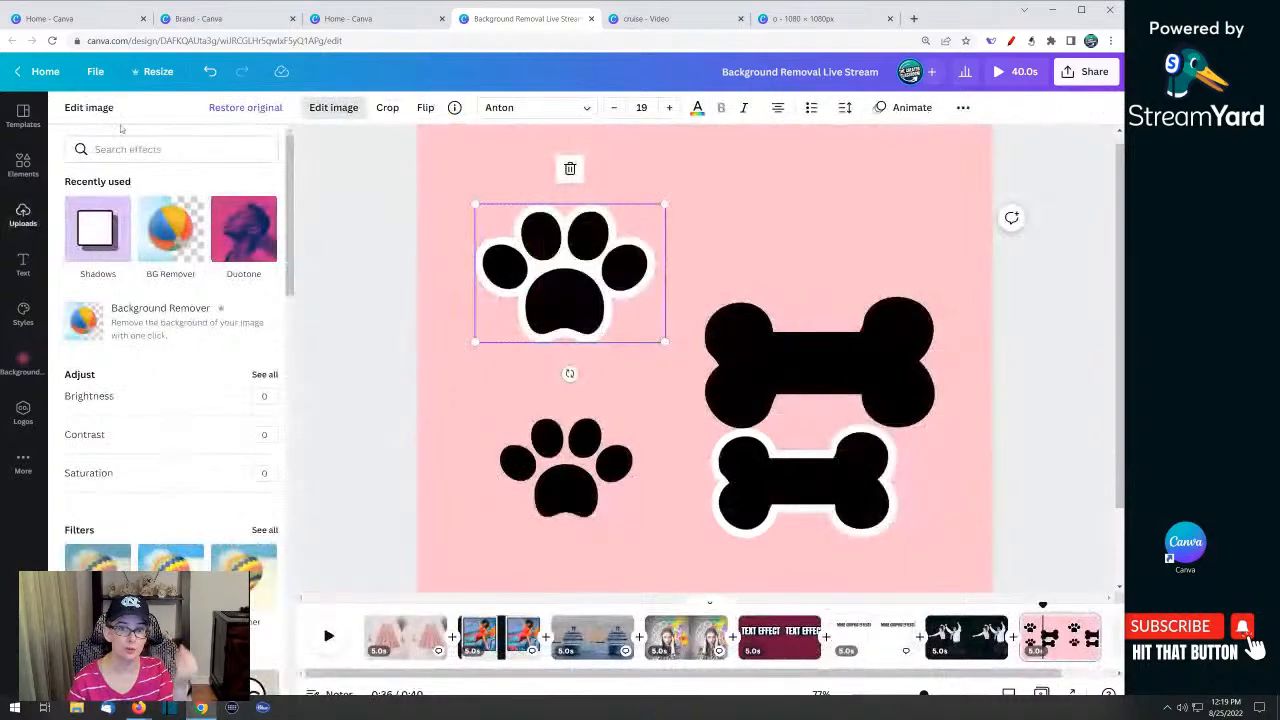
click(216, 228)
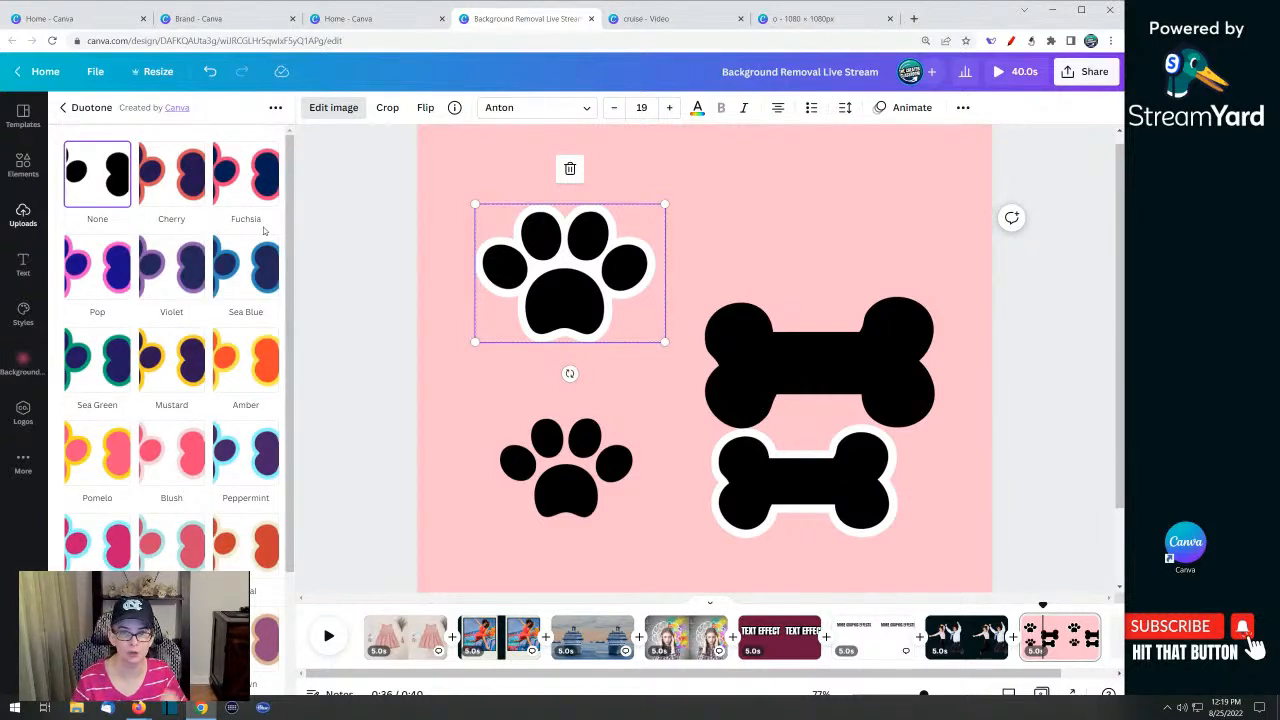
click(162, 175)
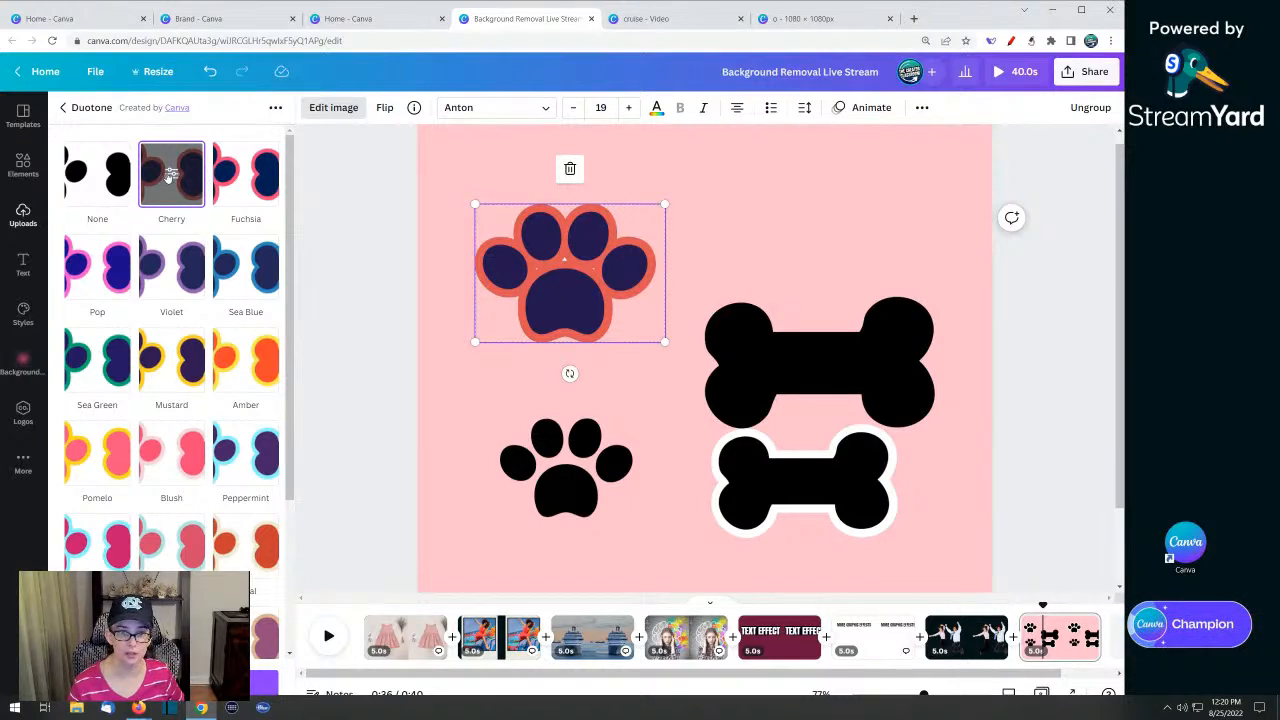
Set both the highlights and the shadows of the paw's Duotone effect to white
click(171, 175)
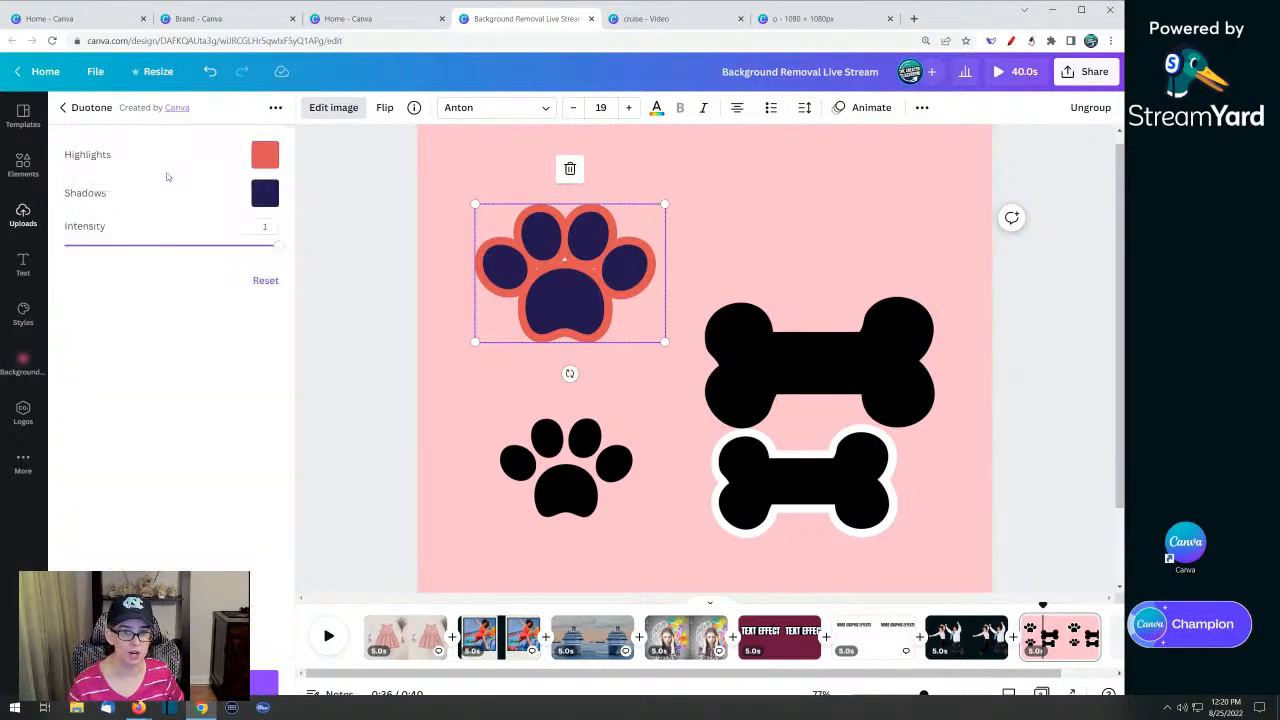
click(257, 155)
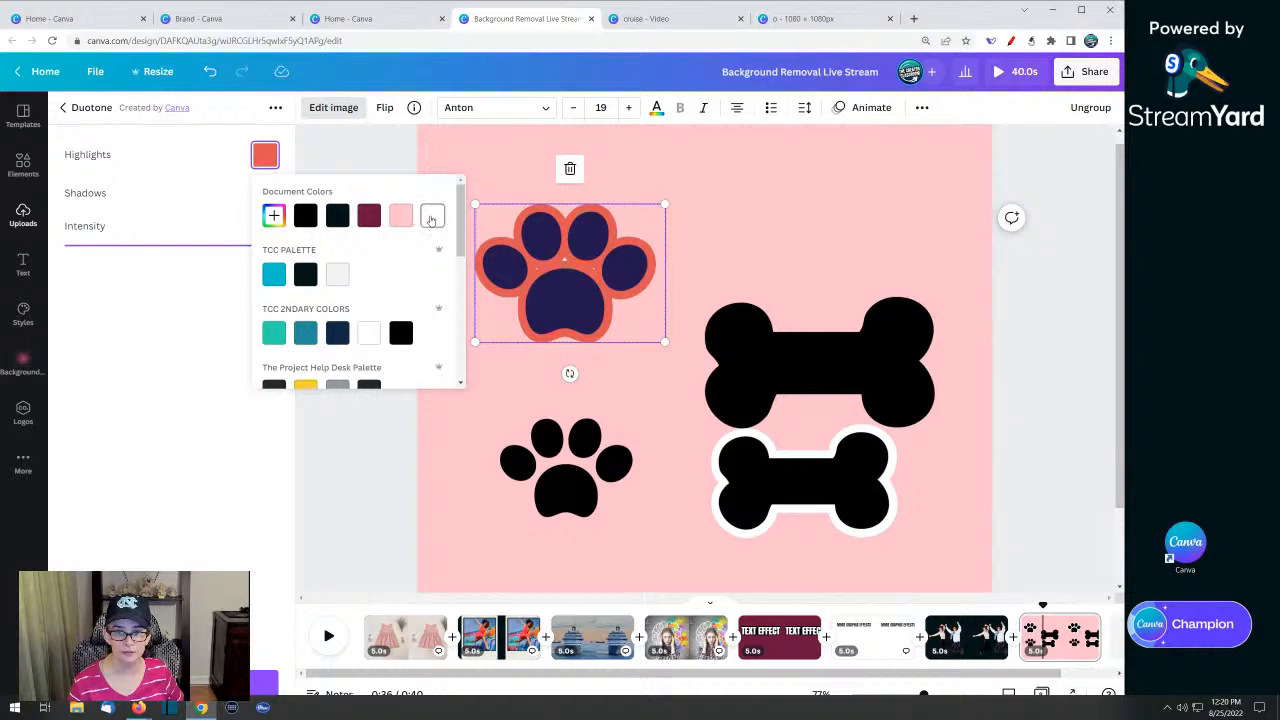
click(431, 218)
click(230, 165)
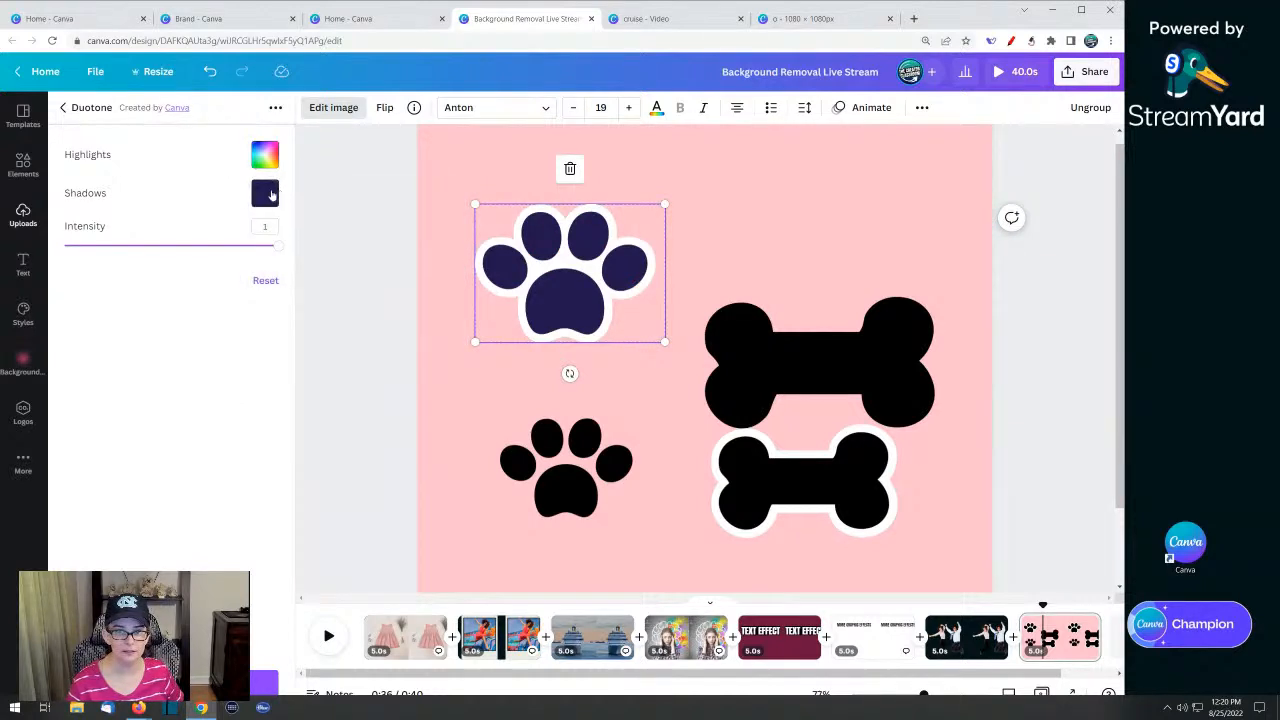
click(269, 195)
click(431, 254)
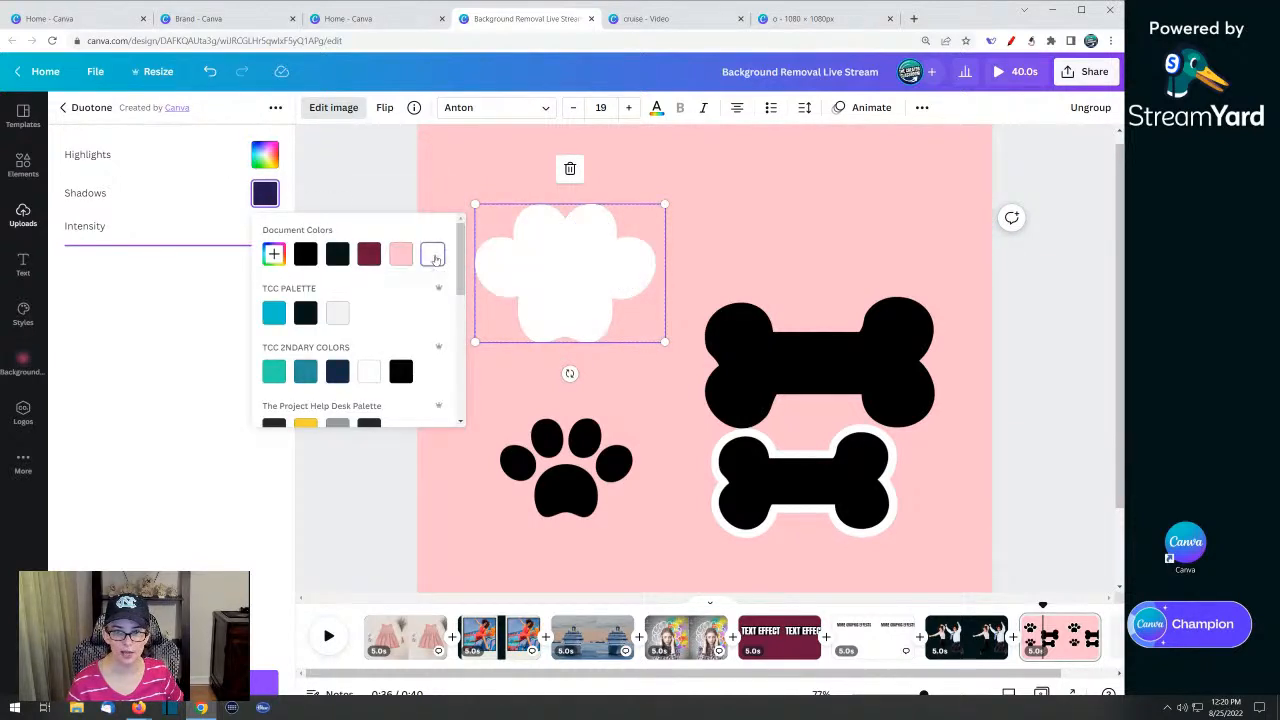
Place the plain black paw over the white paw shape and resize it to fit inside with an even white border
click(380, 163)
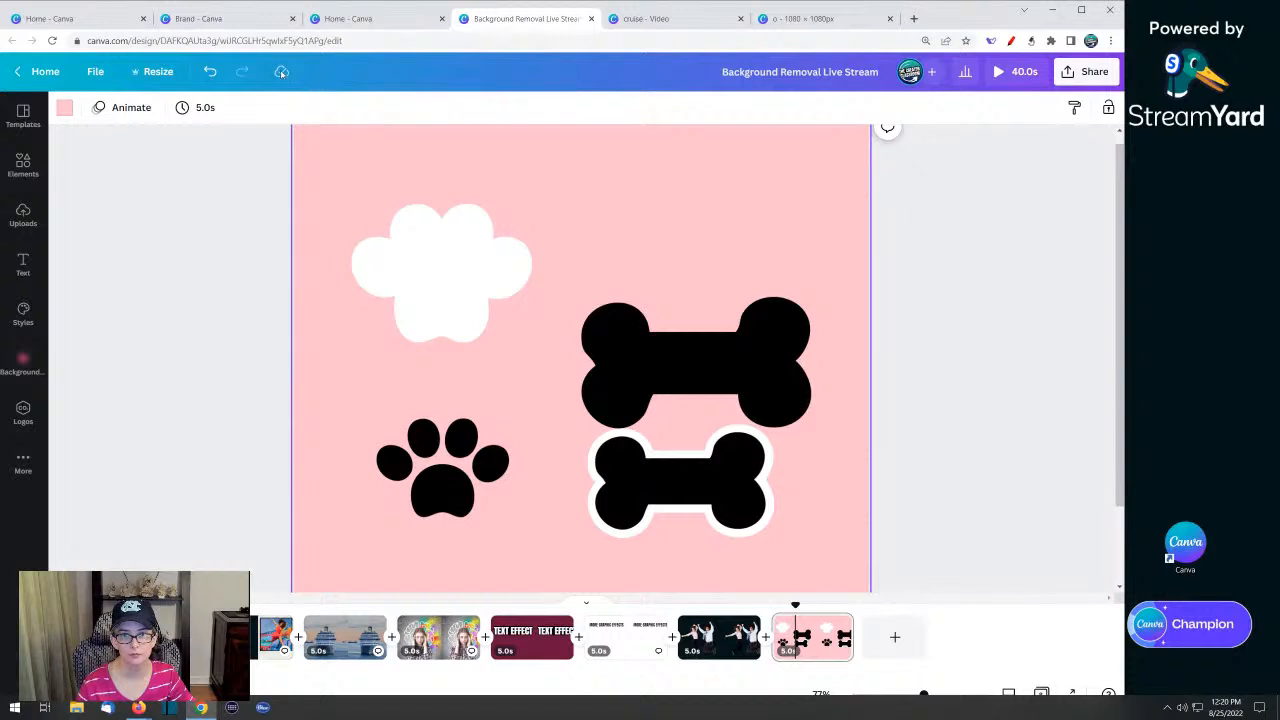
click(386, 424)
drag(418, 482, 408, 279)
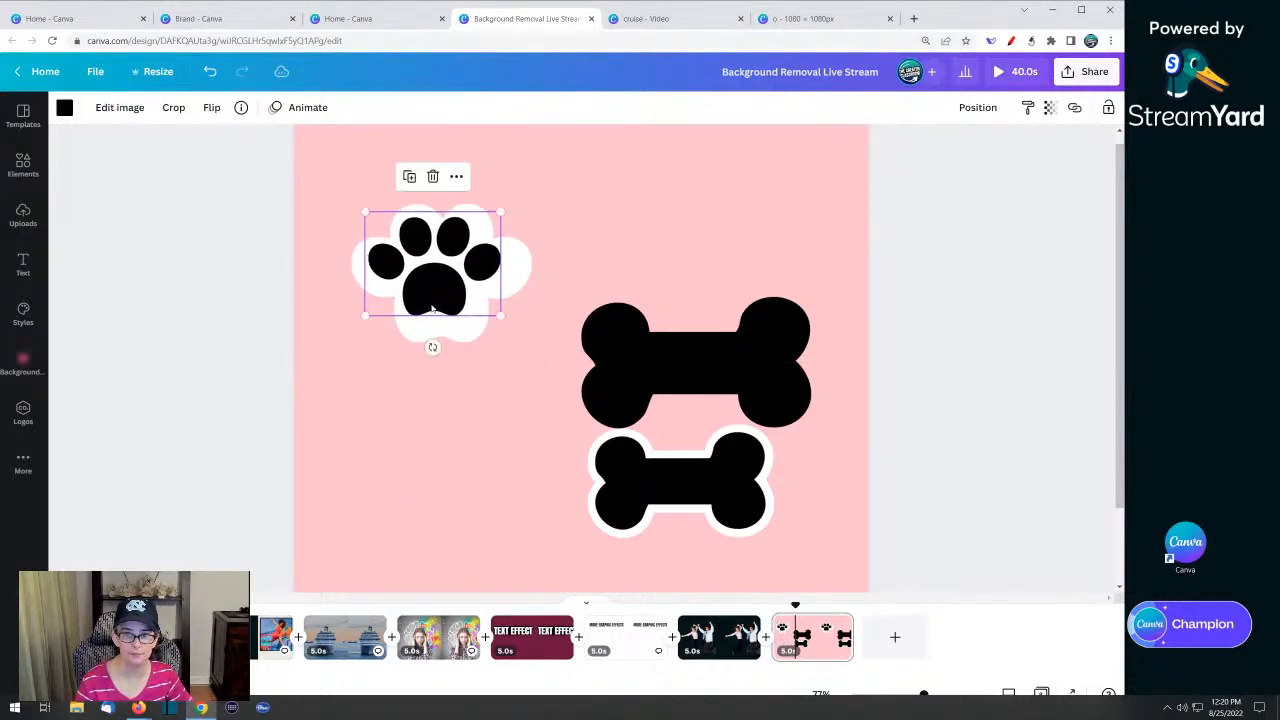
drag(500, 316, 466, 298)
click(401, 389)
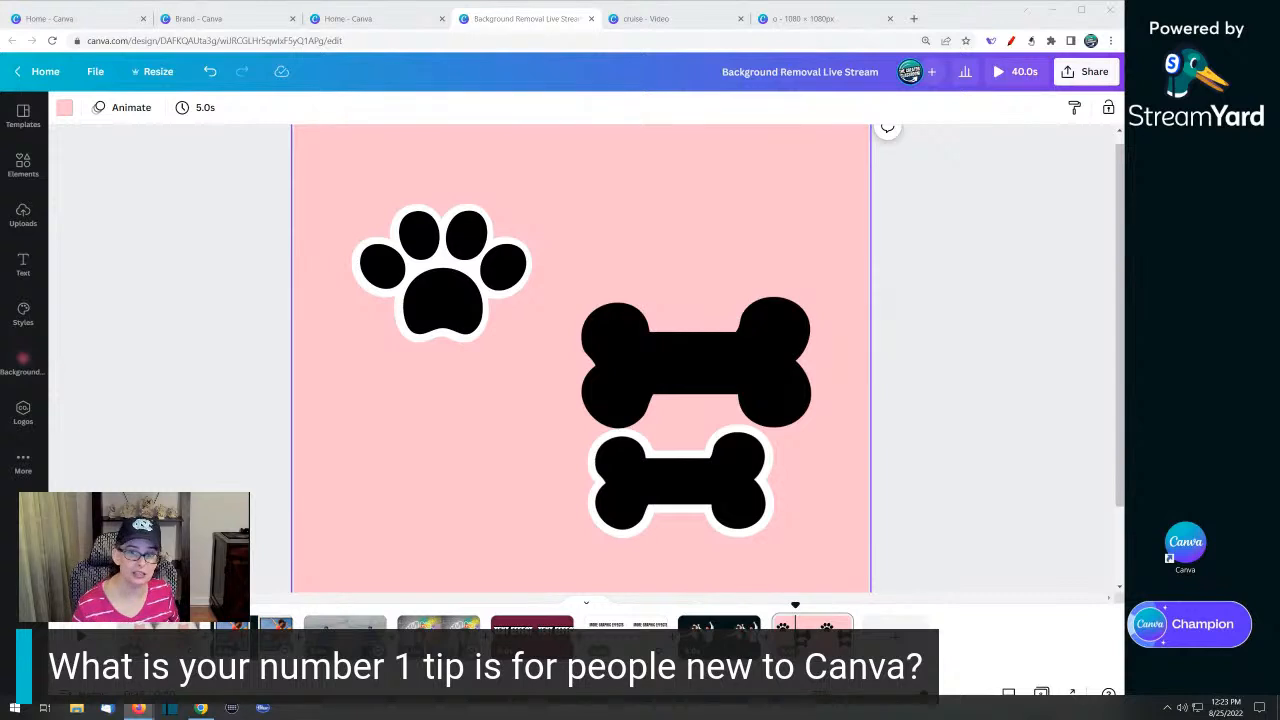
click(645, 515)
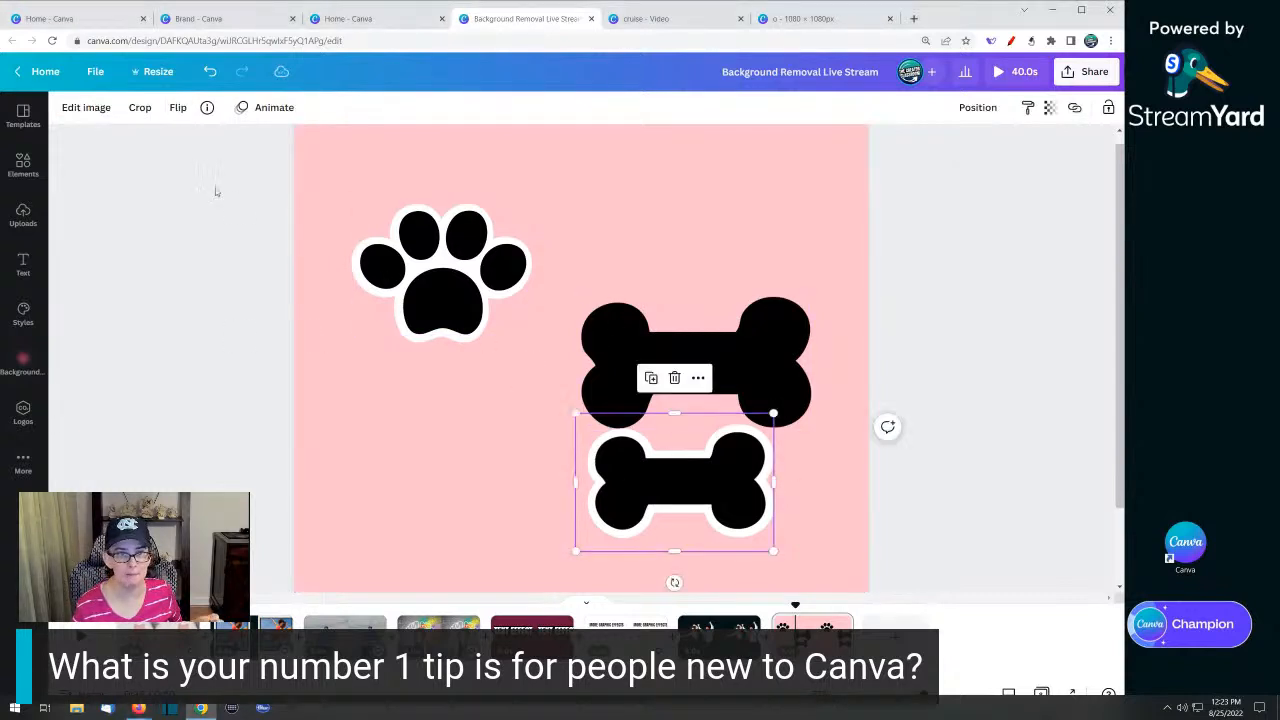
click(23, 165)
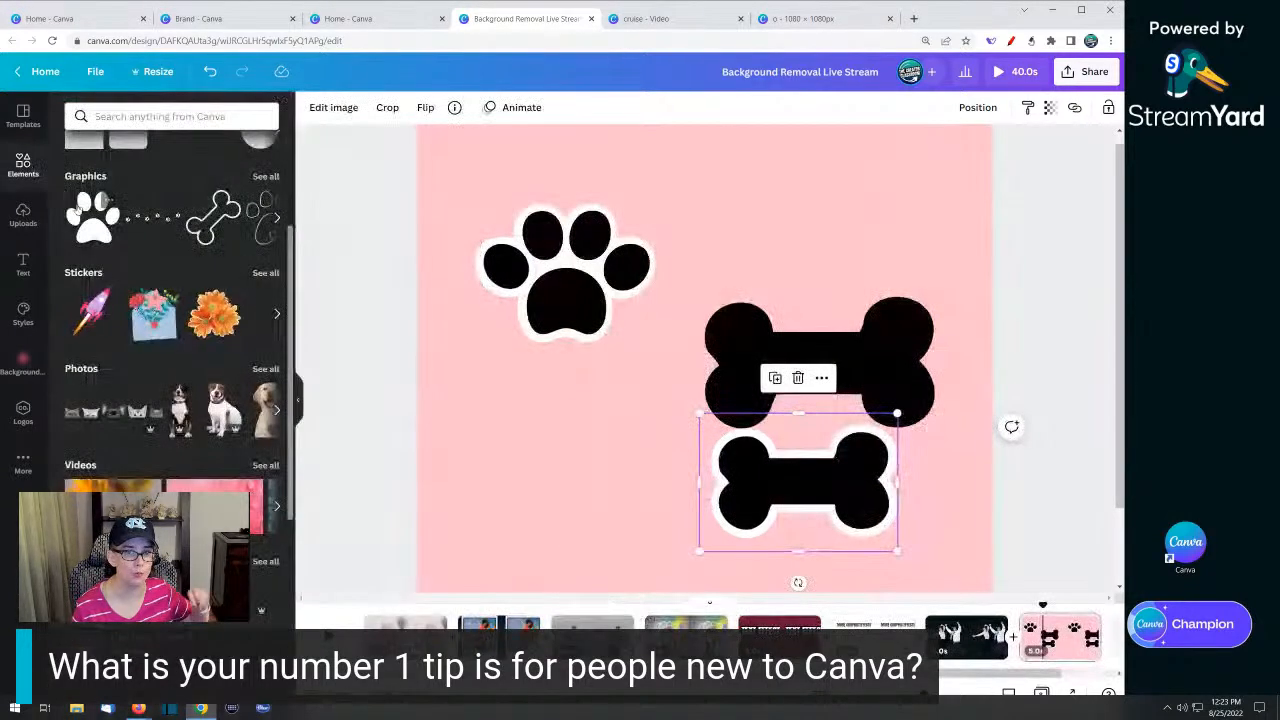
click(553, 283)
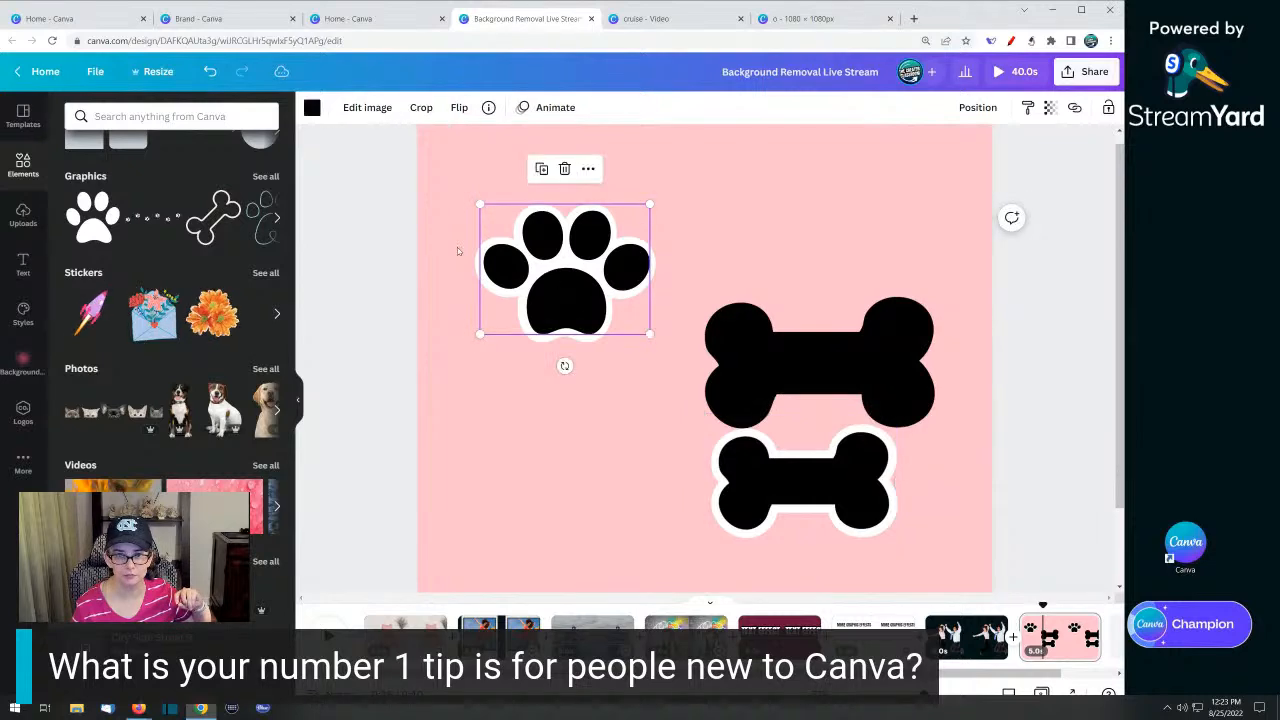
click(367, 107)
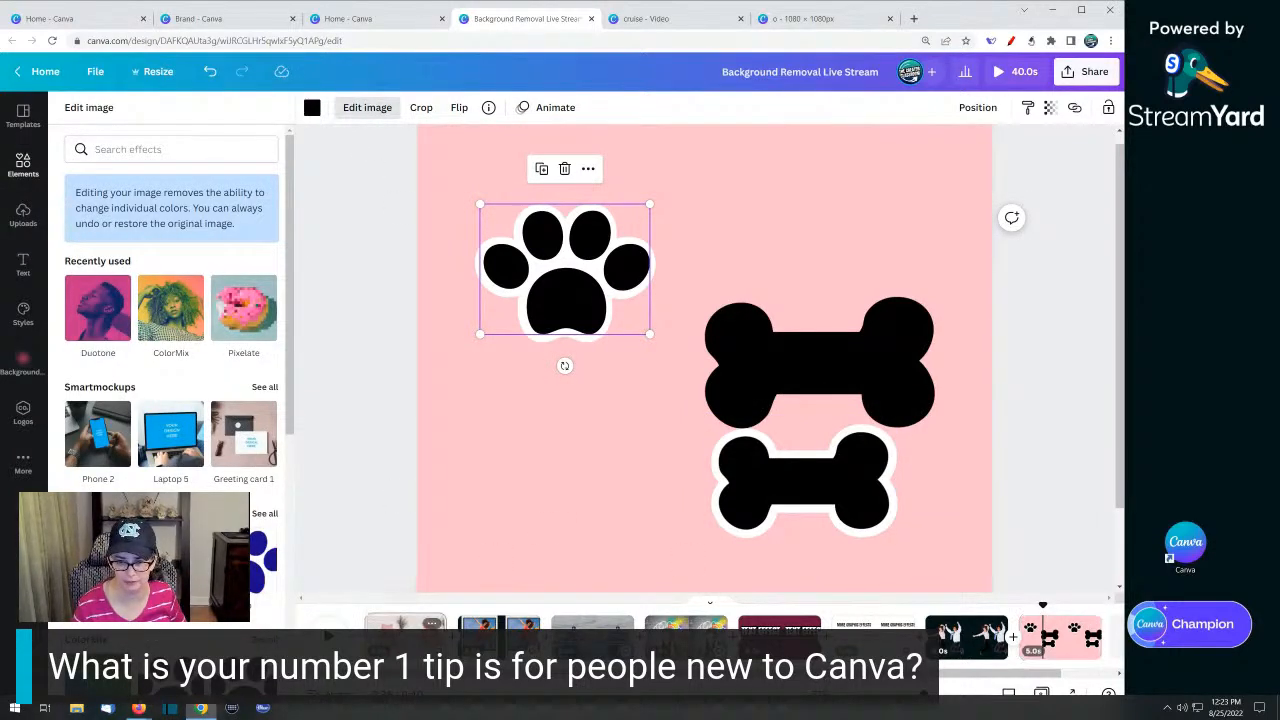
click(400, 625)
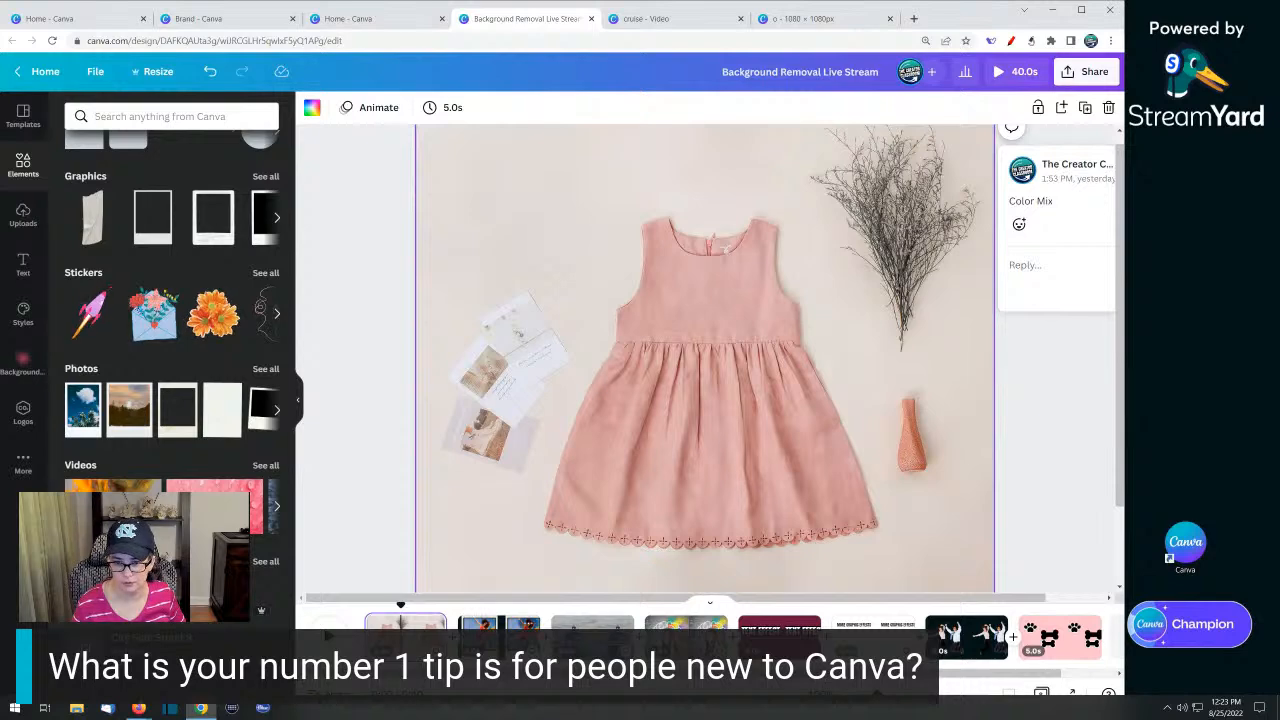
click(476, 650)
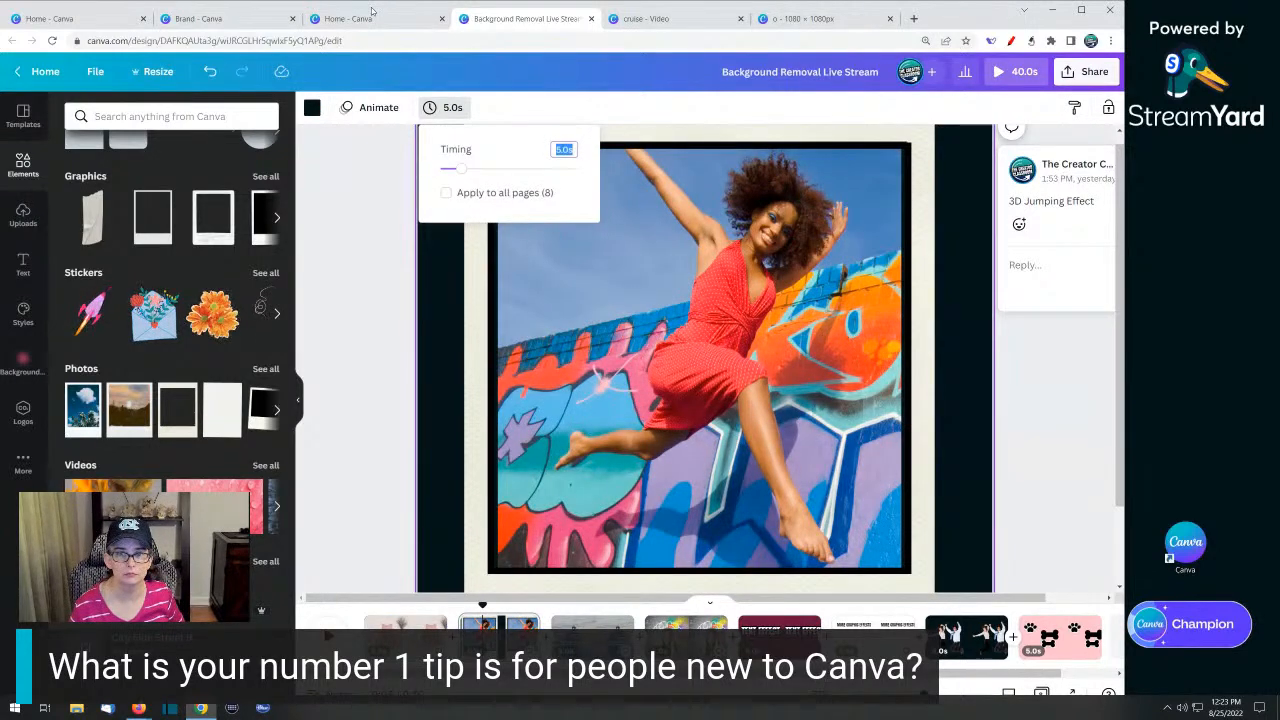
Open the cruise design from the recent designs, look at it, and return to the Background Removal Live Stream design
click(314, 15)
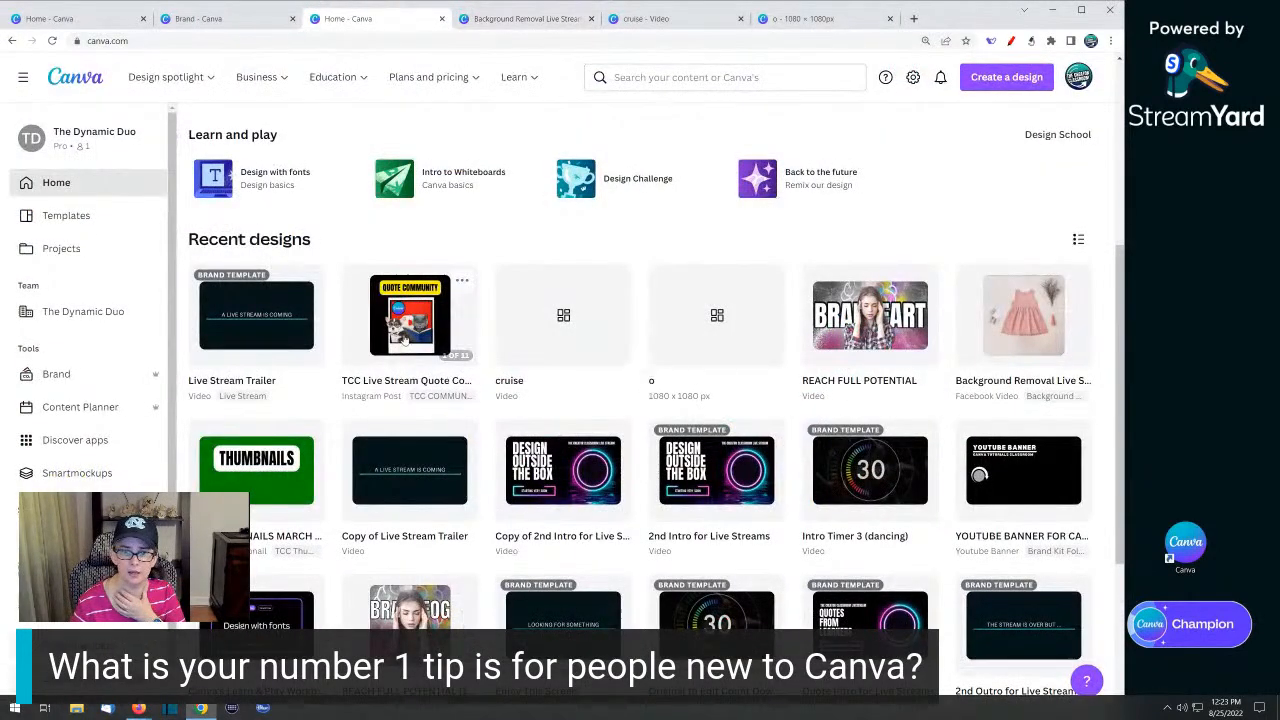
click(583, 329)
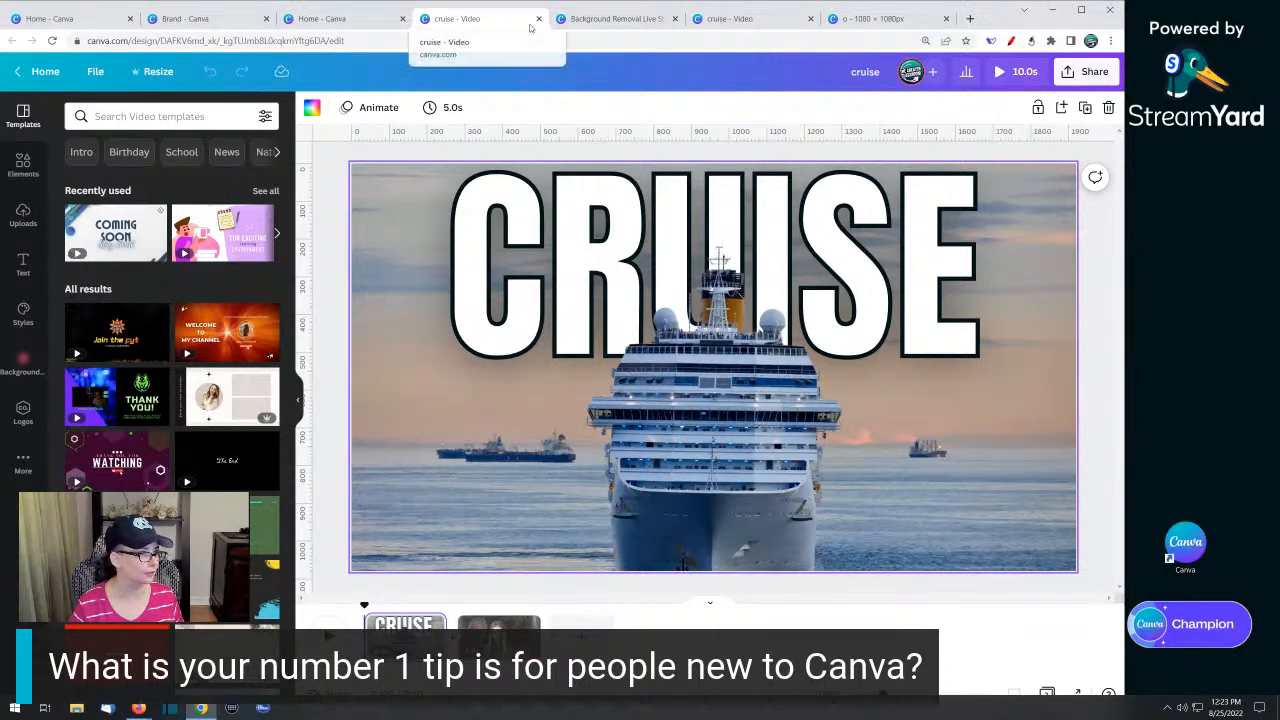
mouse_move(771, 21)
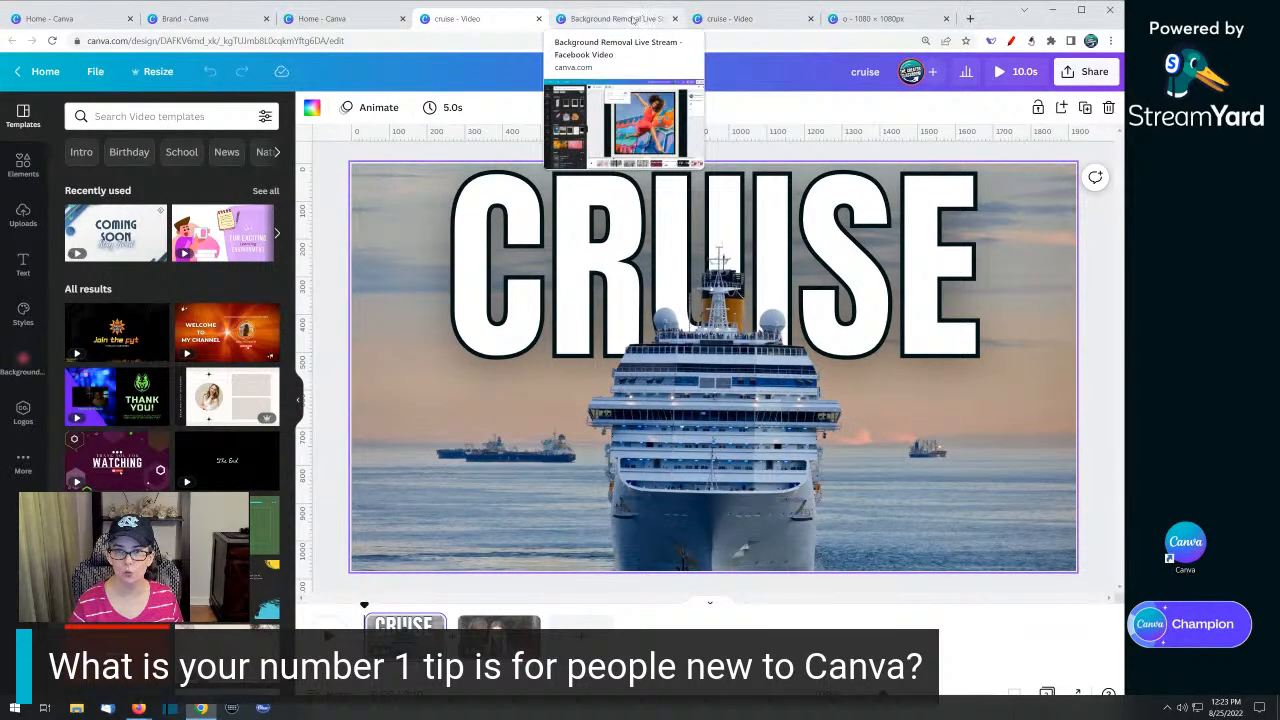
drag(557, 20, 508, 20)
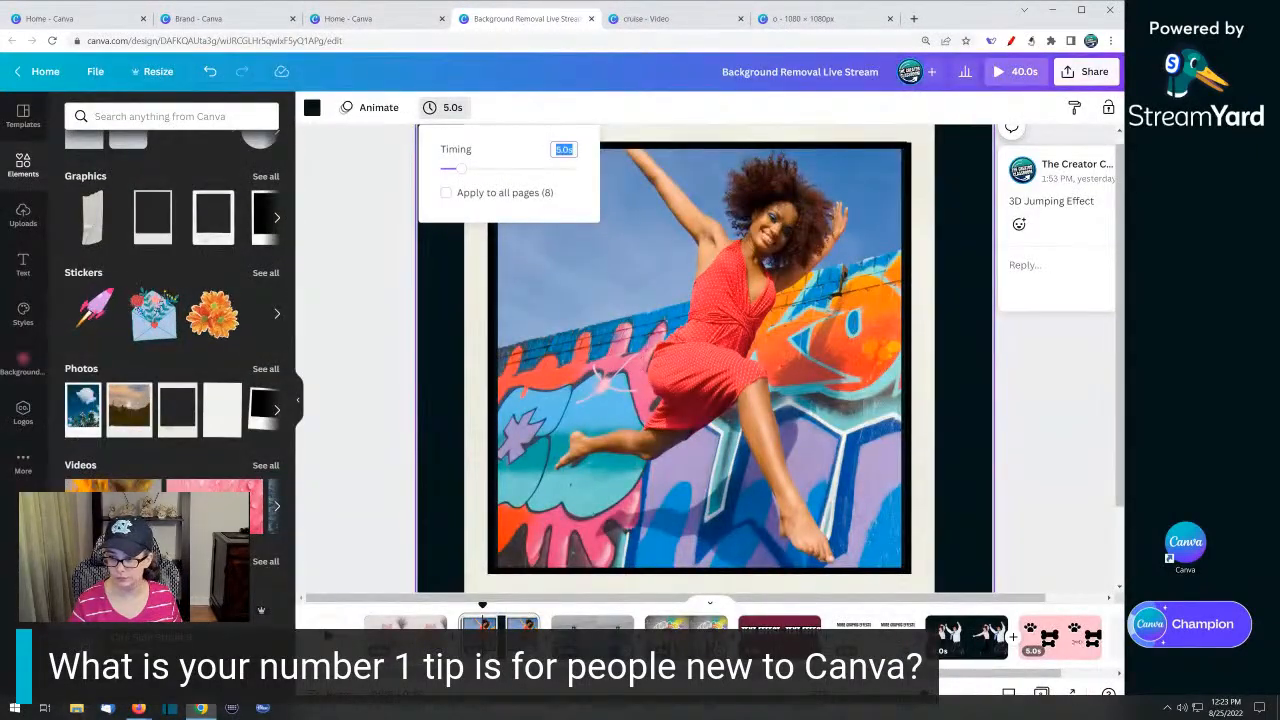
Go to the page with the jumping business couple and view the image's information
click(1050, 637)
click(966, 636)
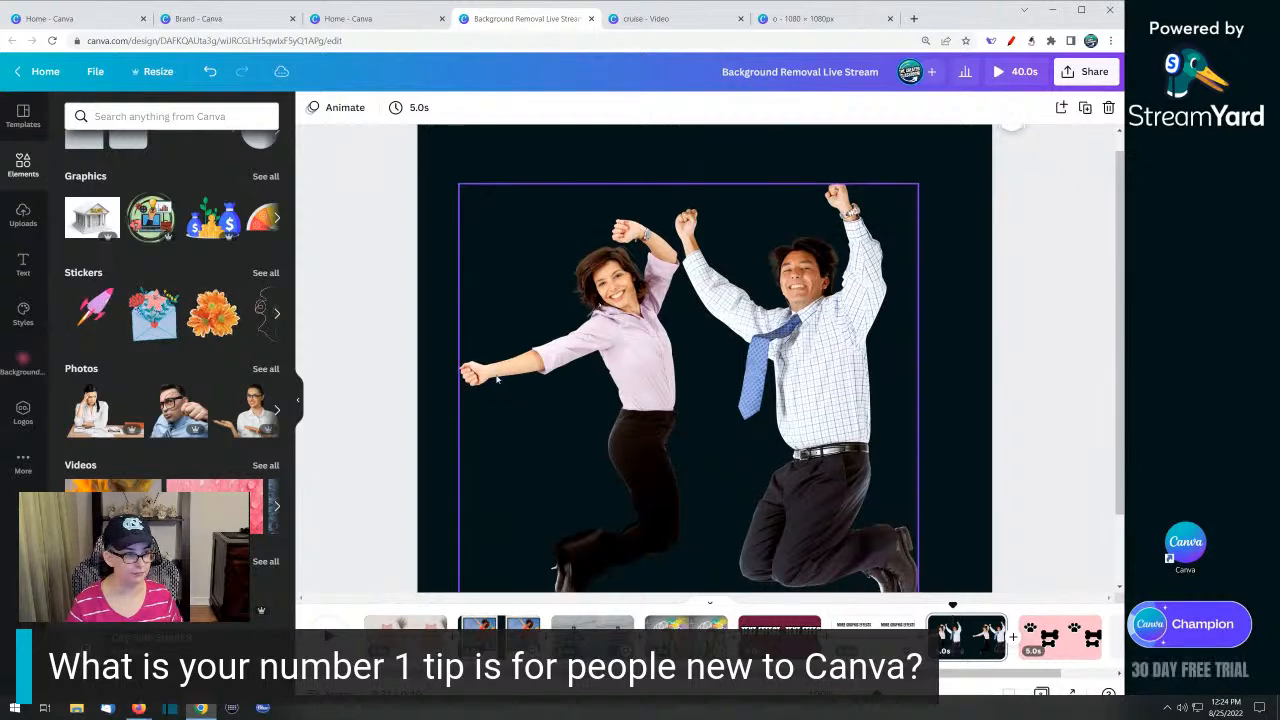
click(543, 390)
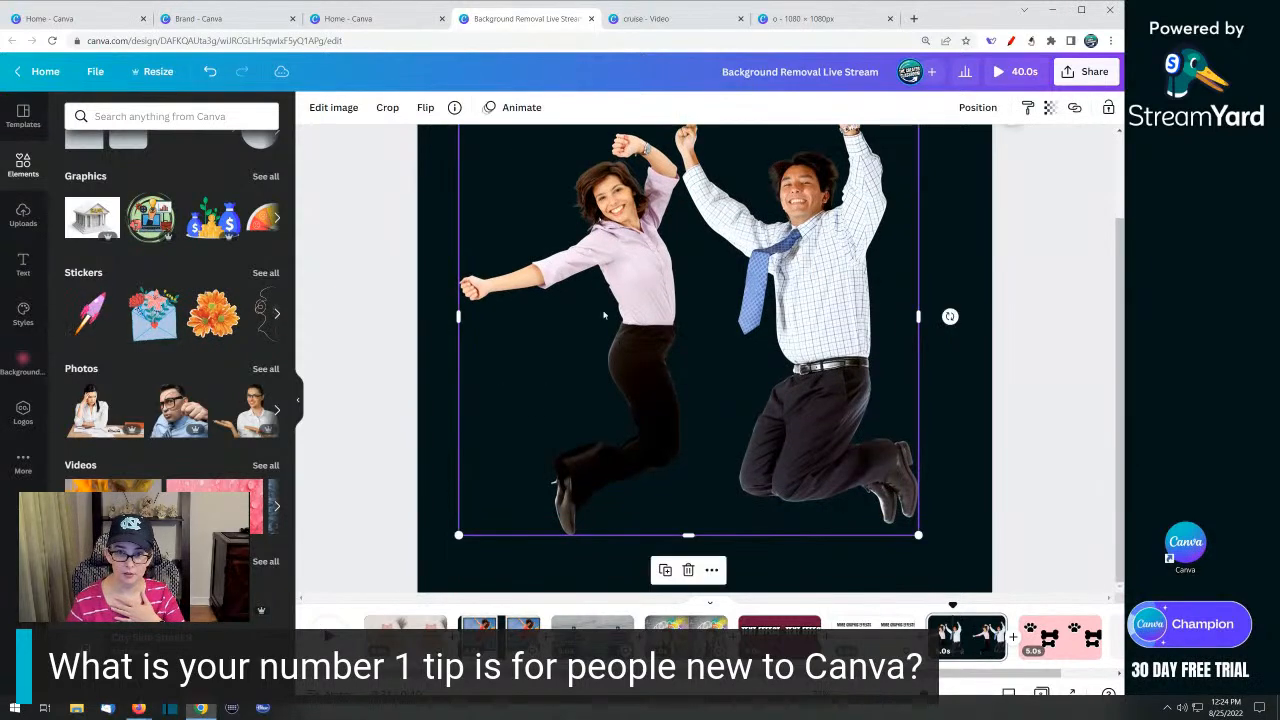
click(454, 108)
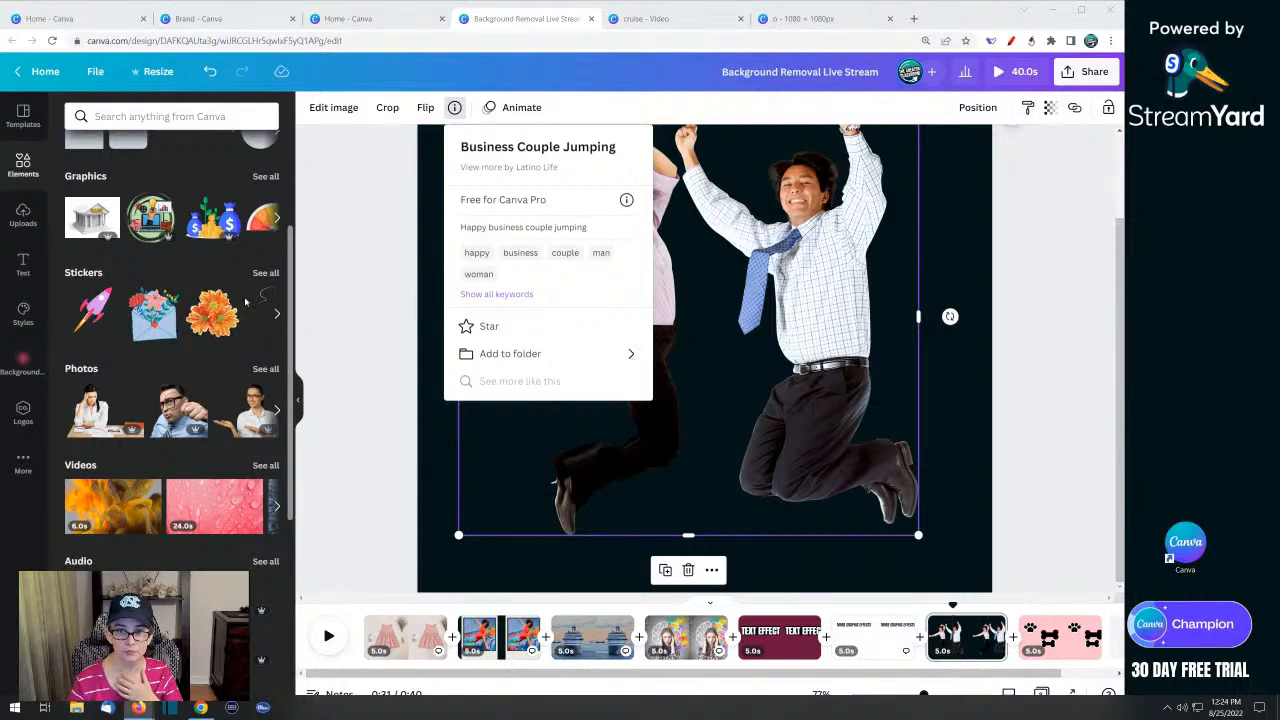
click(744, 377)
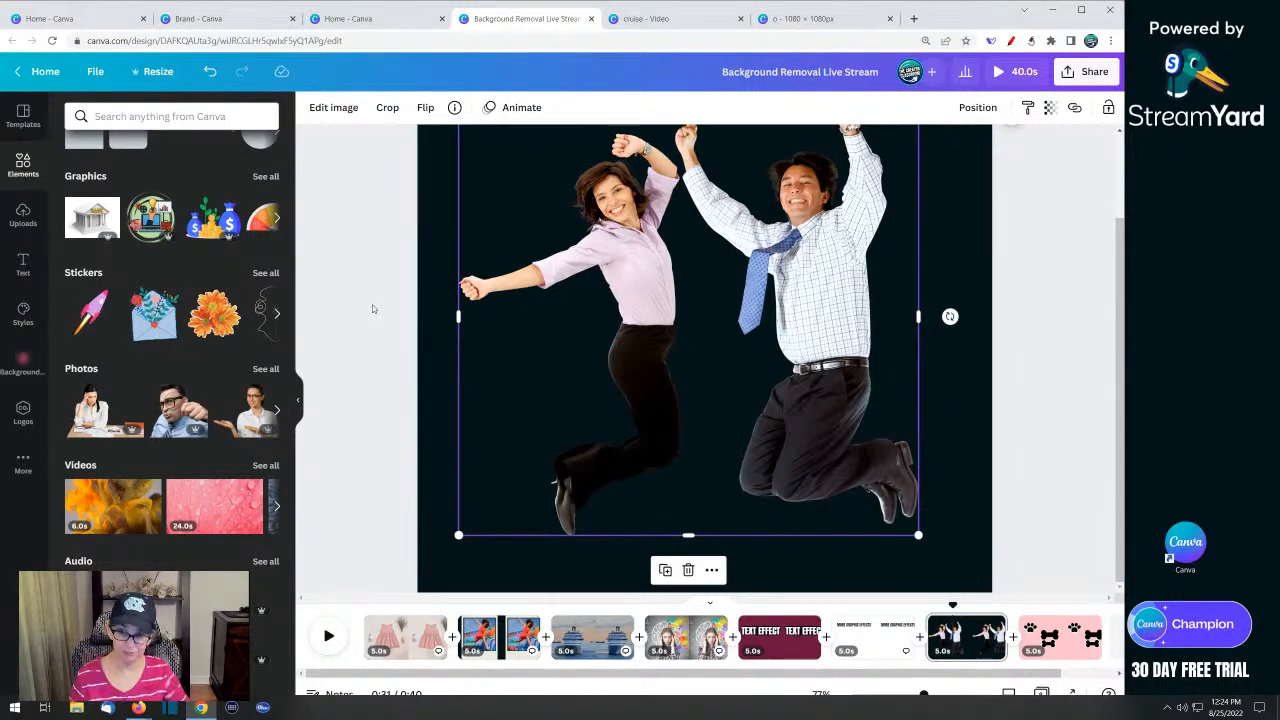
Move the jumping couple image slightly down the page and check its image information again
drag(606, 298, 605, 310)
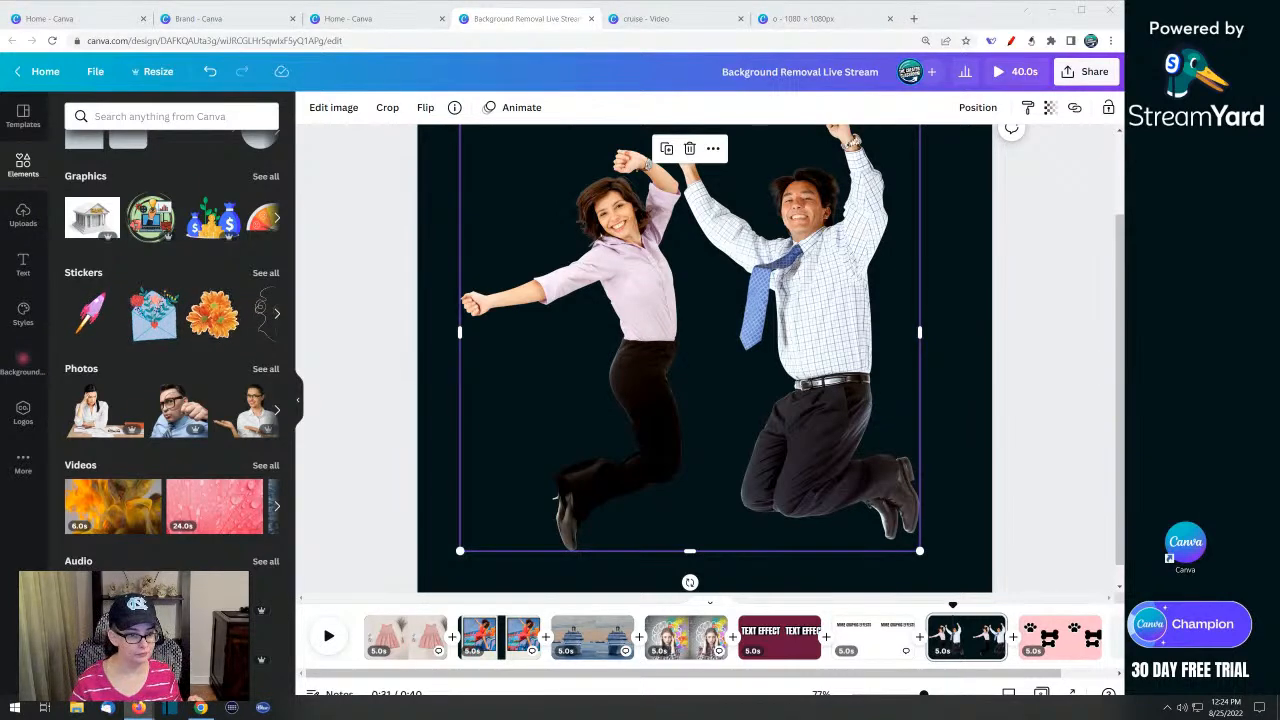
click(709, 355)
drag(709, 355, 709, 370)
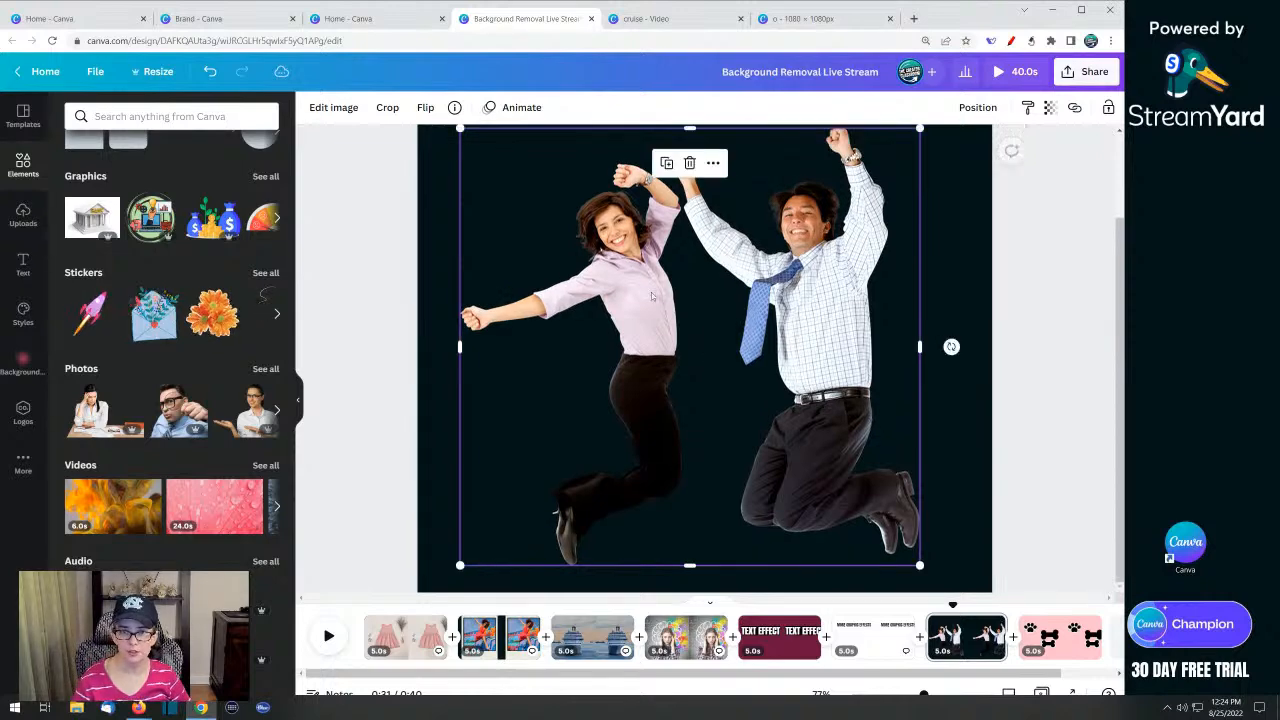
click(453, 108)
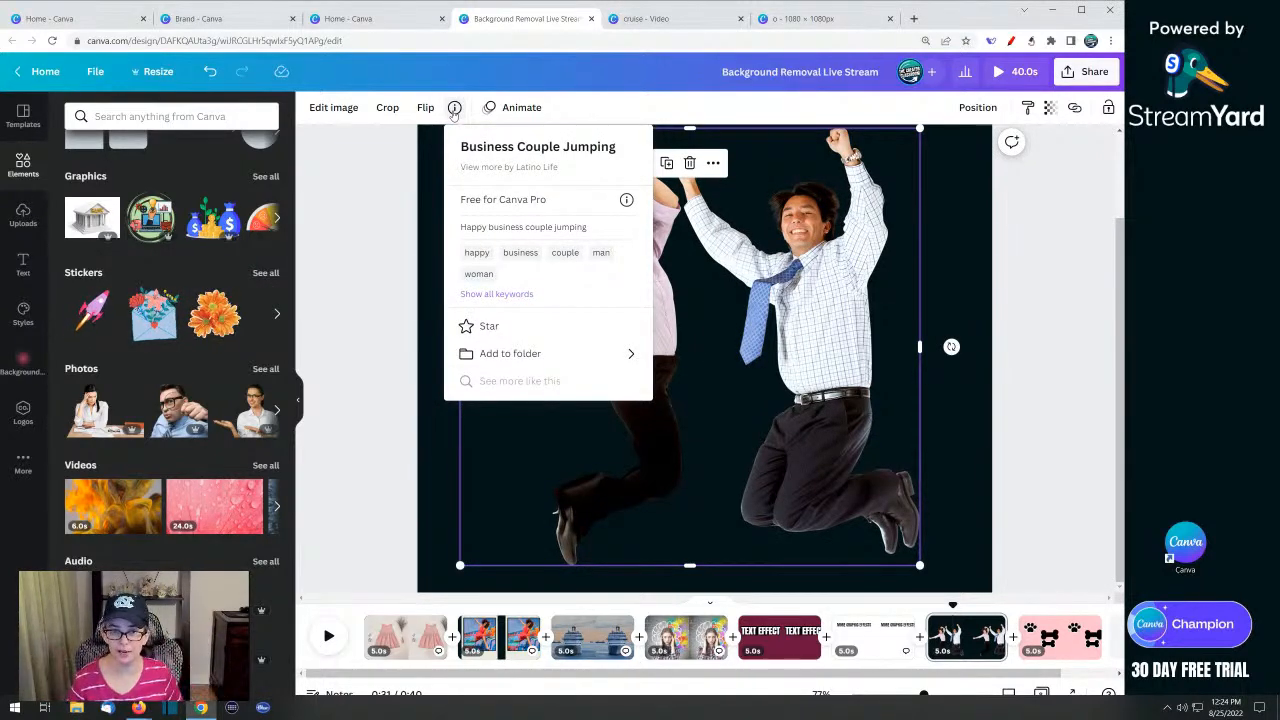
click(1068, 256)
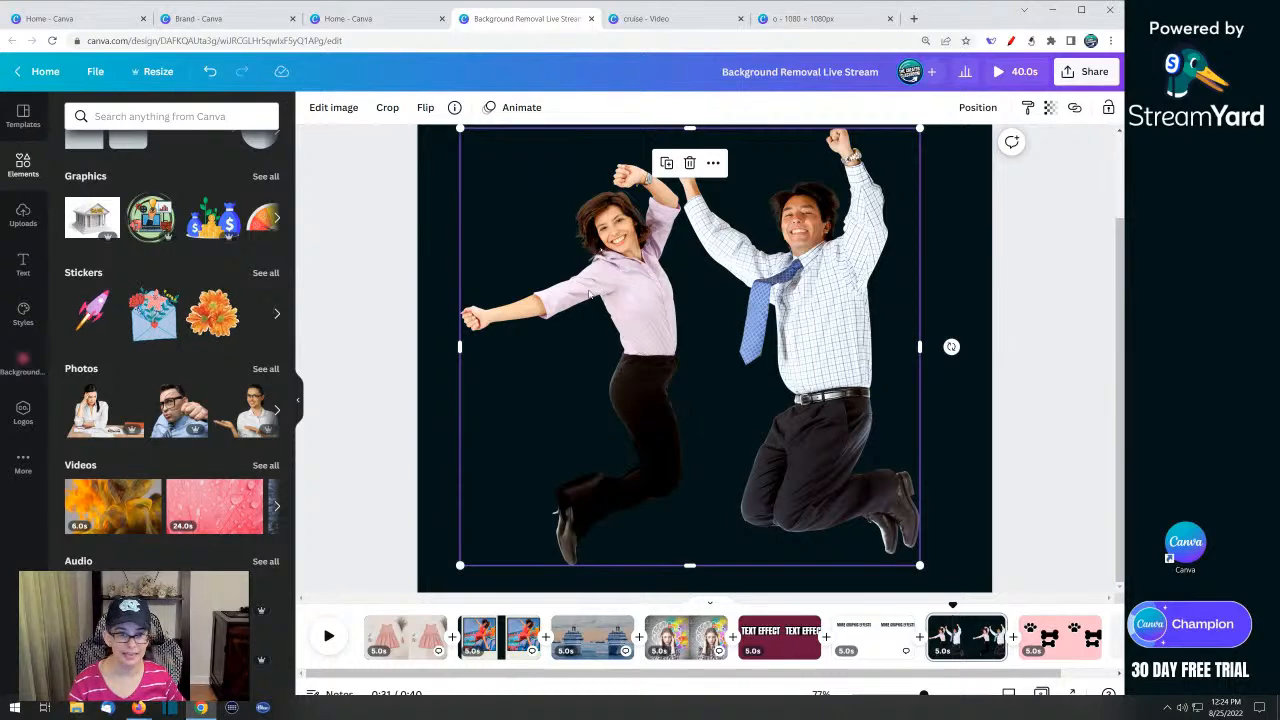
Search the elements for "jumping" and filter the results to cut-outs only
click(114, 116)
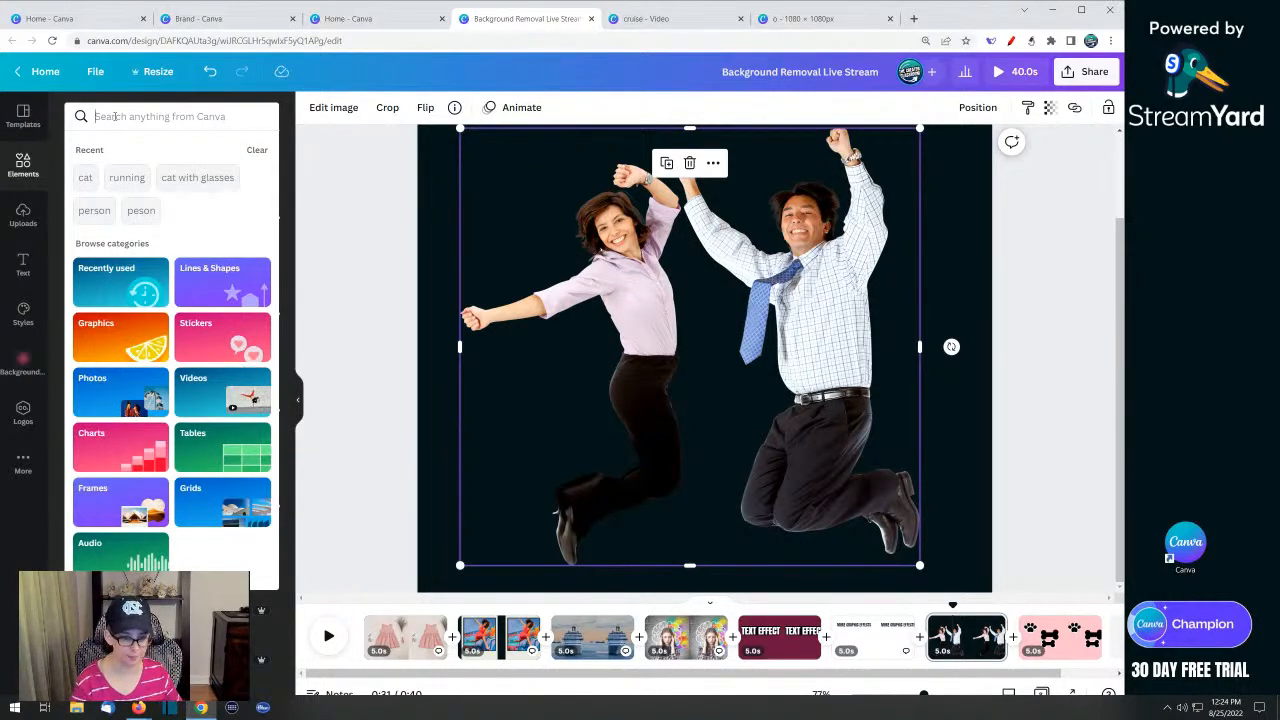
text(jumping)
key(Return)
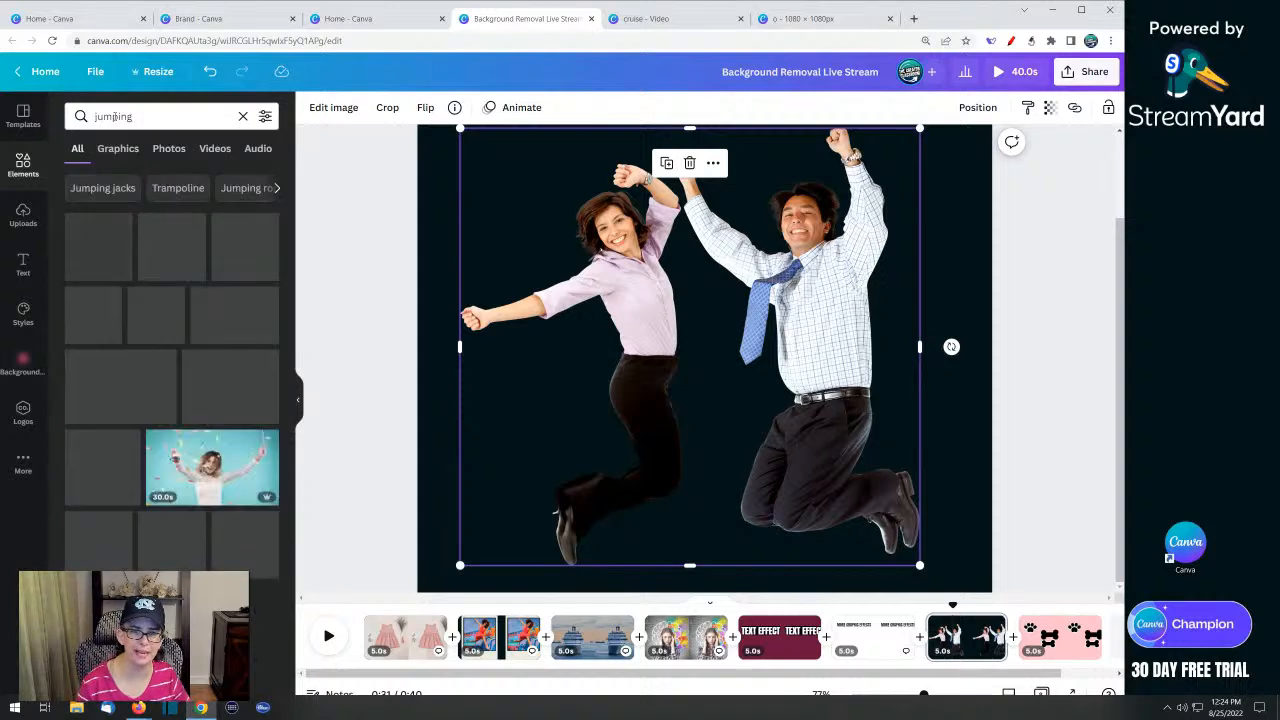
click(265, 116)
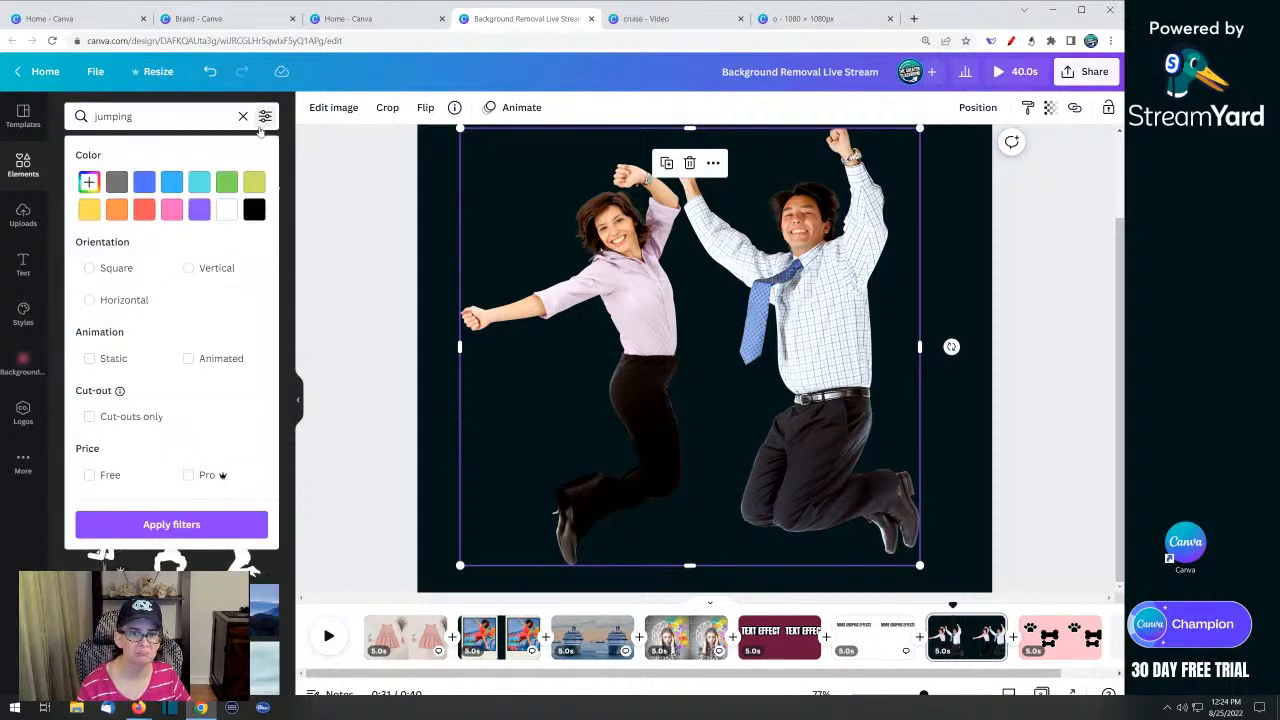
click(89, 416)
click(160, 524)
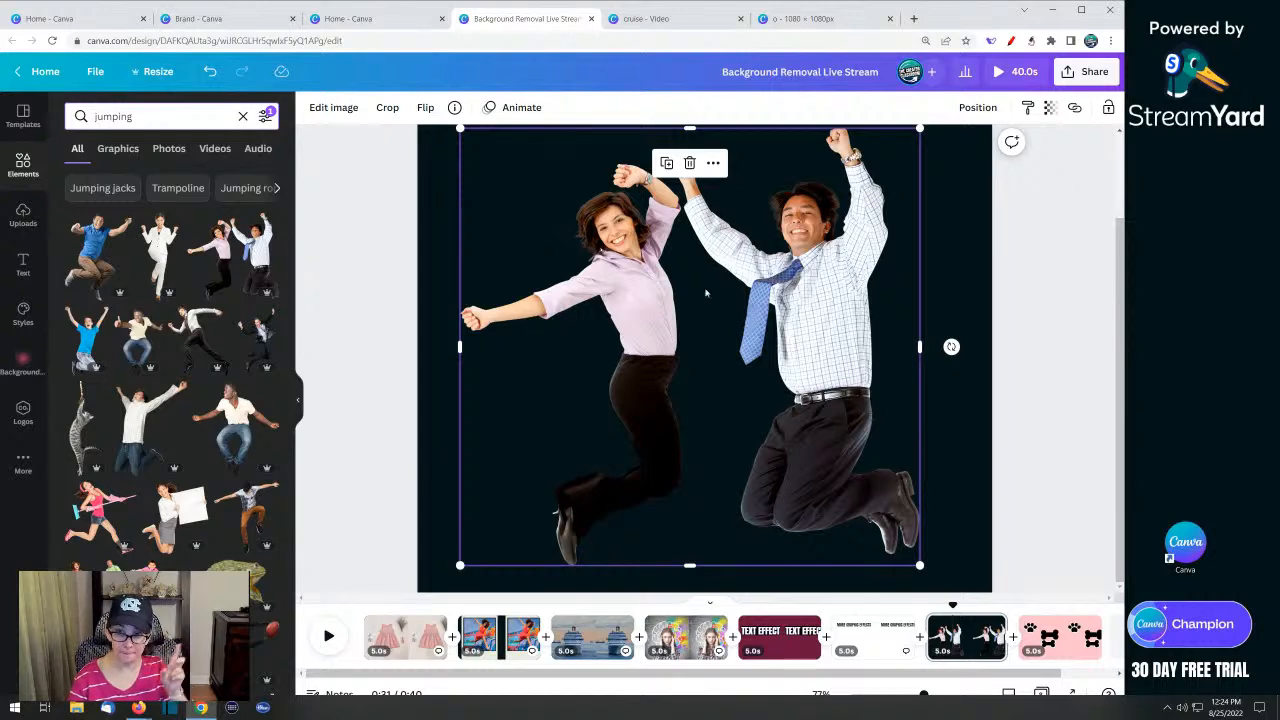
Try cropping the jumping couple image down to the woman alone, then widen it again to include both people
click(1039, 278)
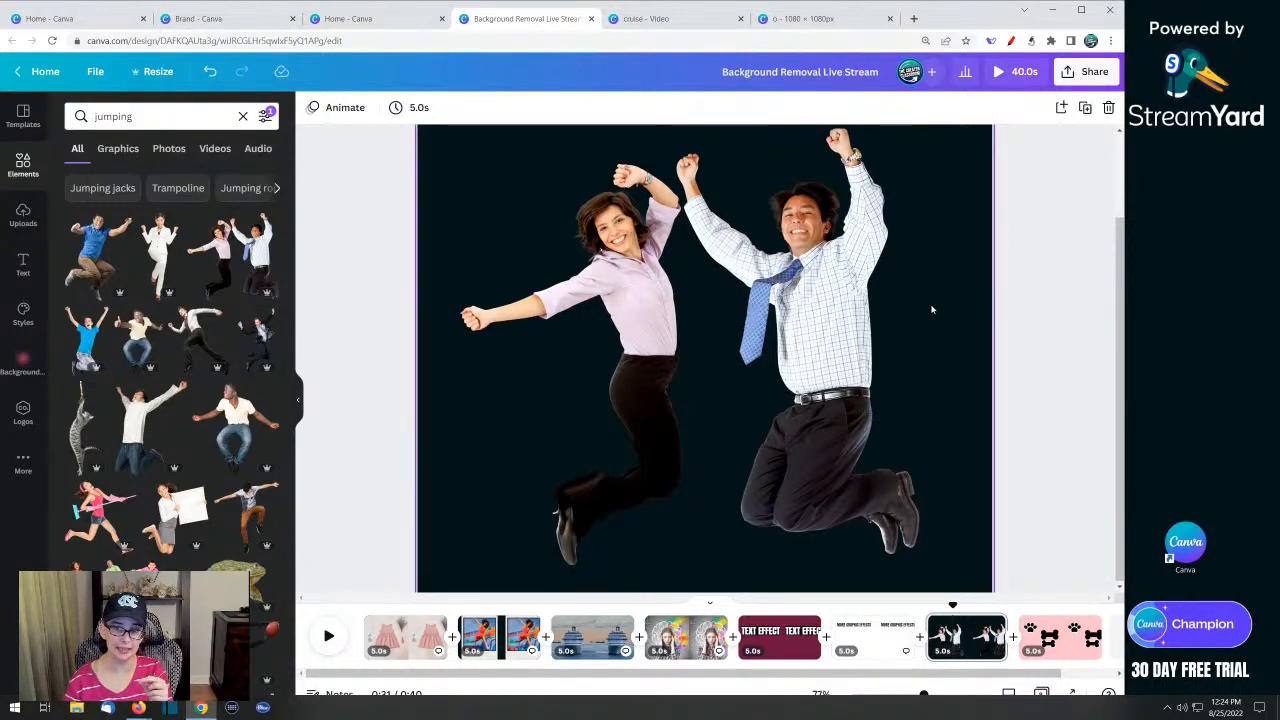
click(820, 341)
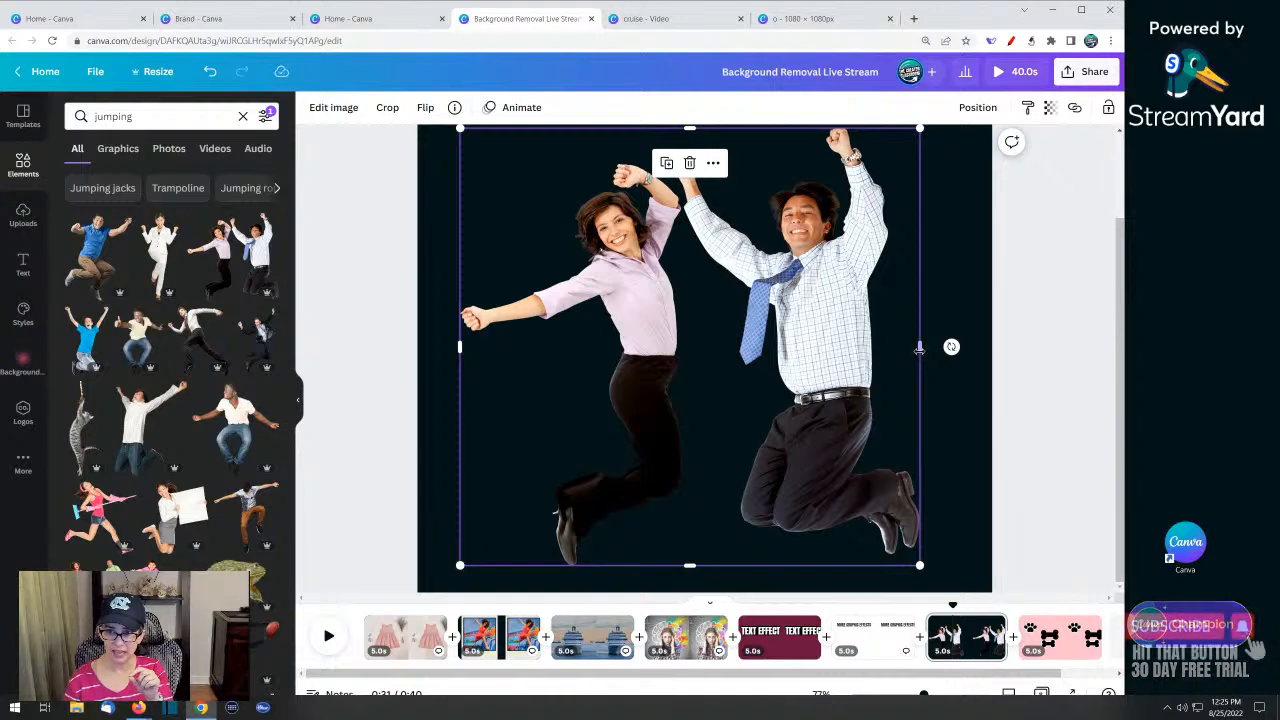
drag(919, 347, 676, 359)
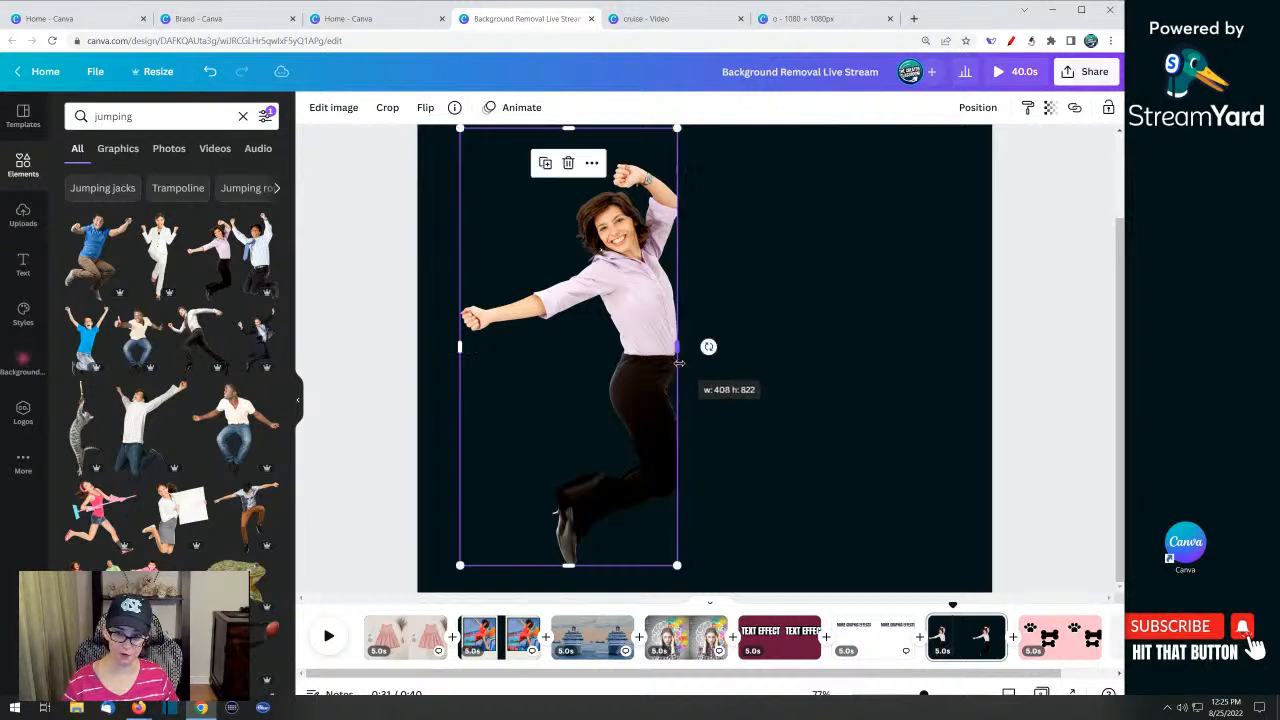
click(743, 374)
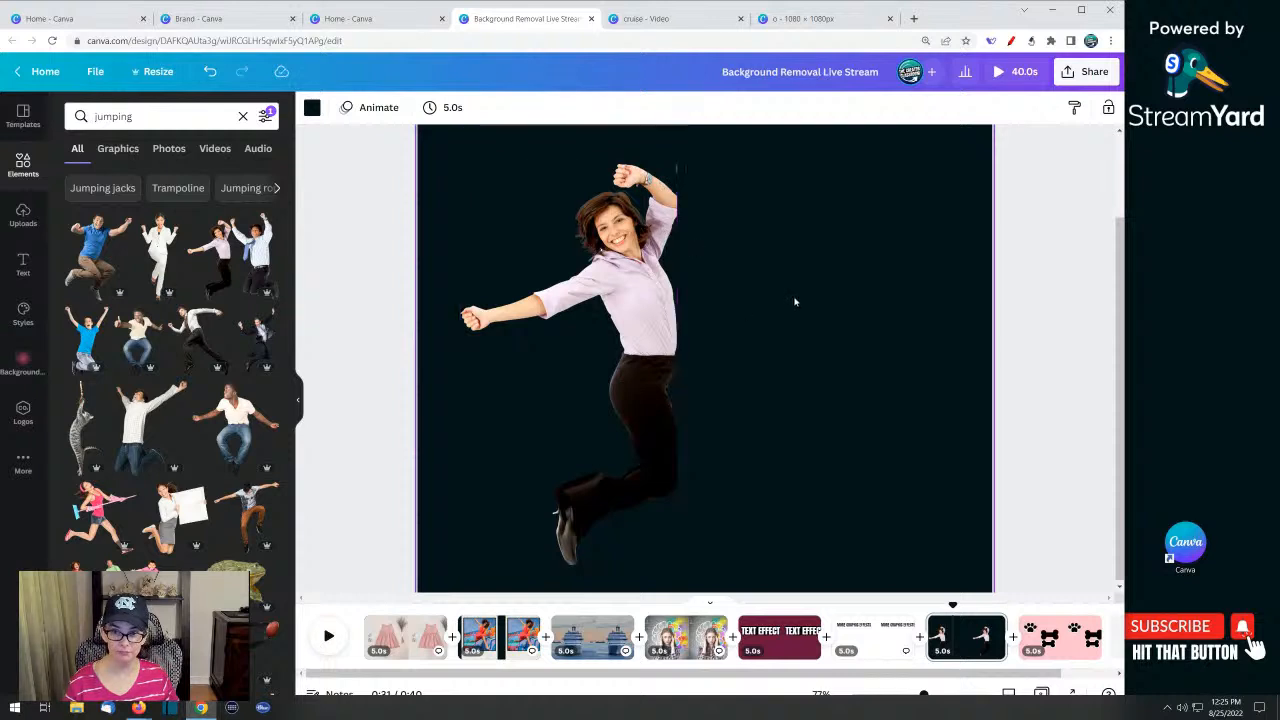
click(647, 311)
drag(676, 314, 960, 346)
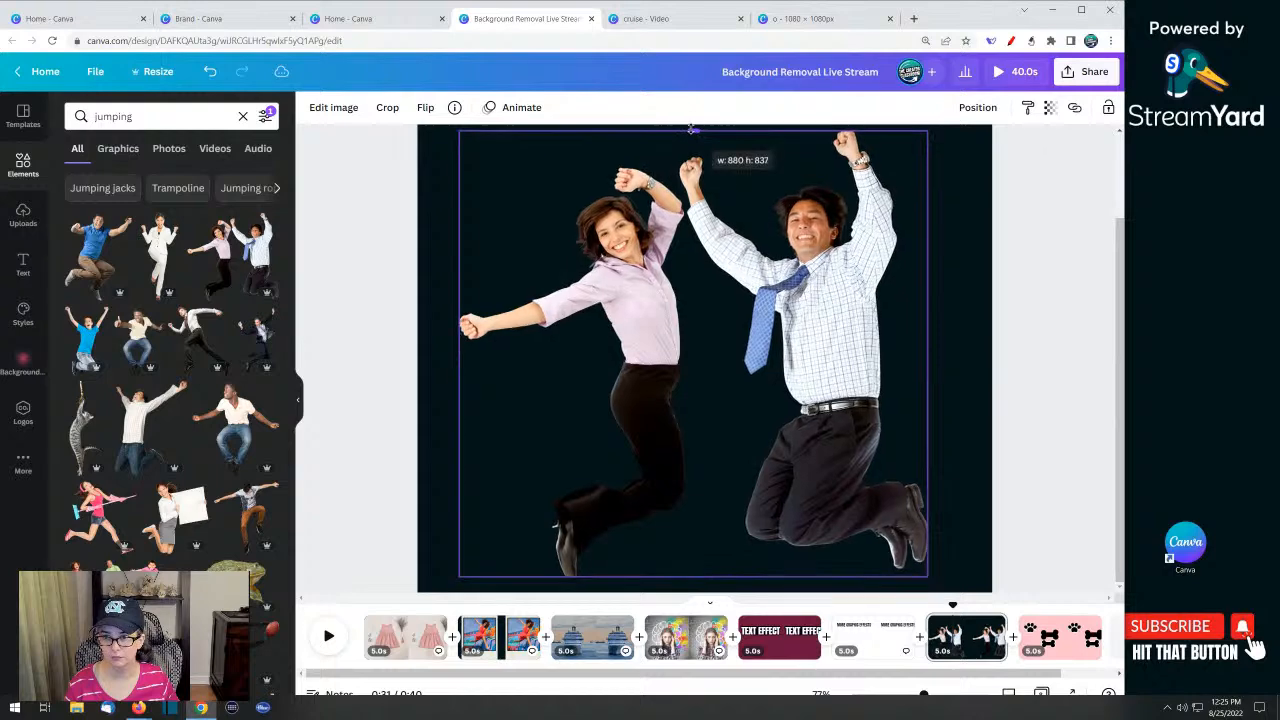
Replace the couple image with a fresh copy of the jumping business couple cut-out from the search results and position it lower
drag(744, 282, 120, 275)
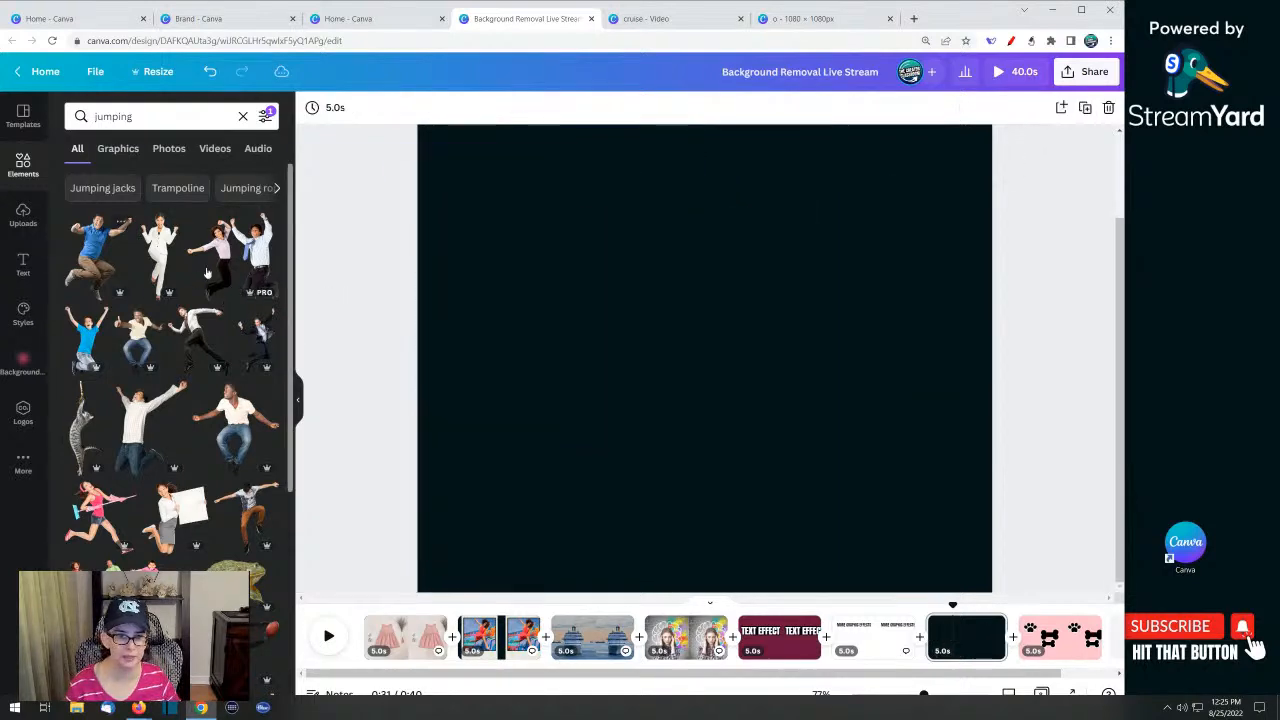
click(228, 262)
drag(775, 346, 775, 423)
click(406, 366)
click(650, 367)
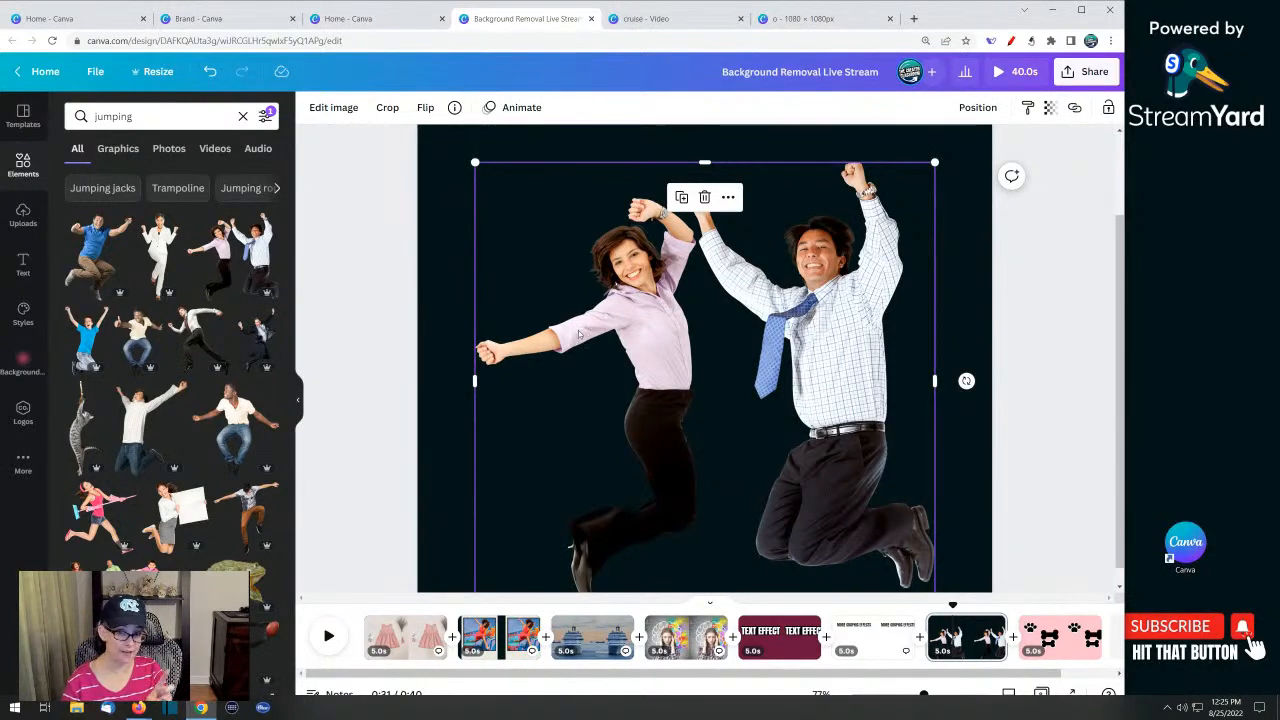
Use the Background Remover's Erase brush at size 25 to remove the jumping man's raised arm next to the woman
click(333, 107)
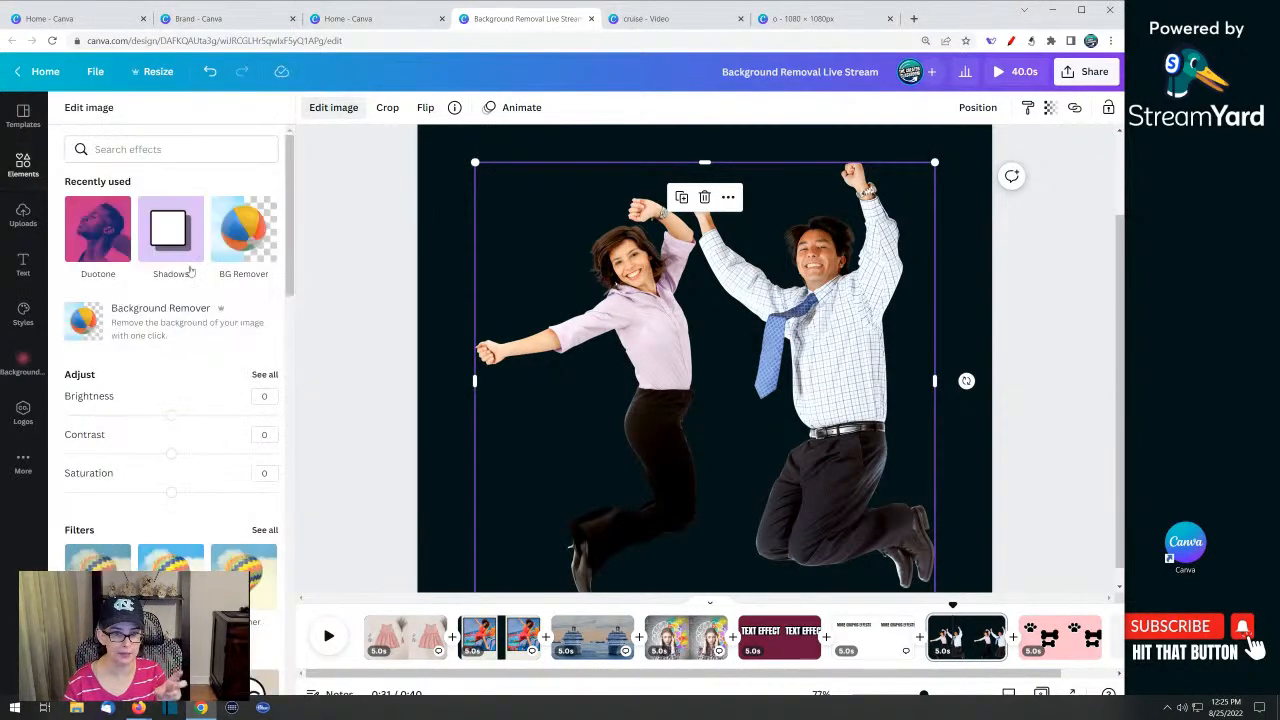
click(131, 312)
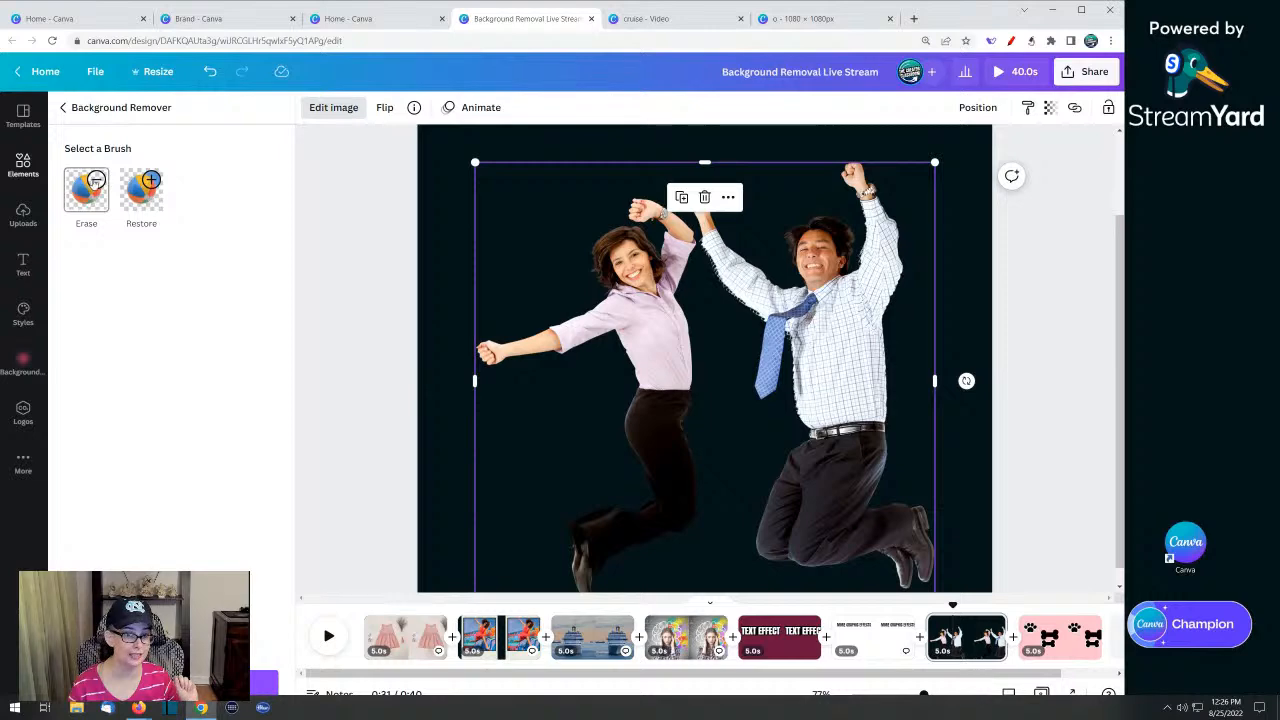
click(86, 189)
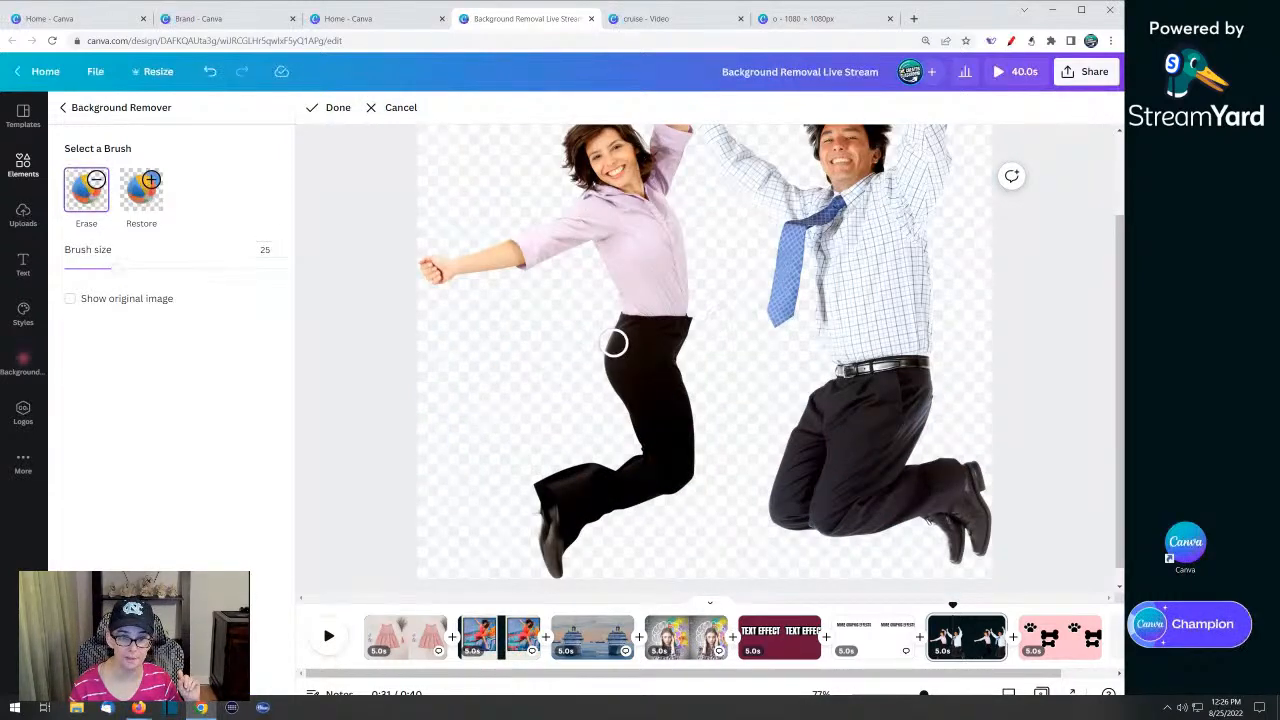
scroll(568, 343, up, 1)
scroll(568, 343, up, 2)
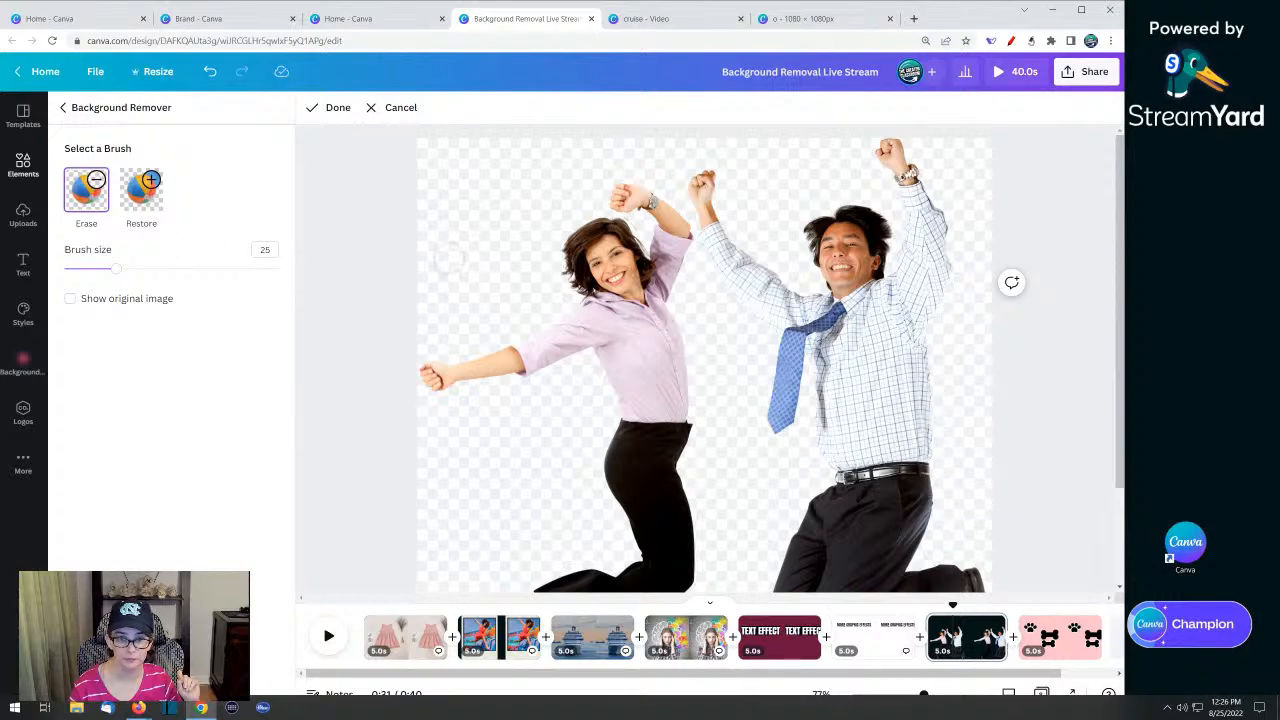
mouse_move(700, 186)
mouse_down()
mouse_move(728, 288)
mouse_move(716, 167)
mouse_move(754, 320)
mouse_move(760, 260)
mouse_move(770, 322)
mouse_up()
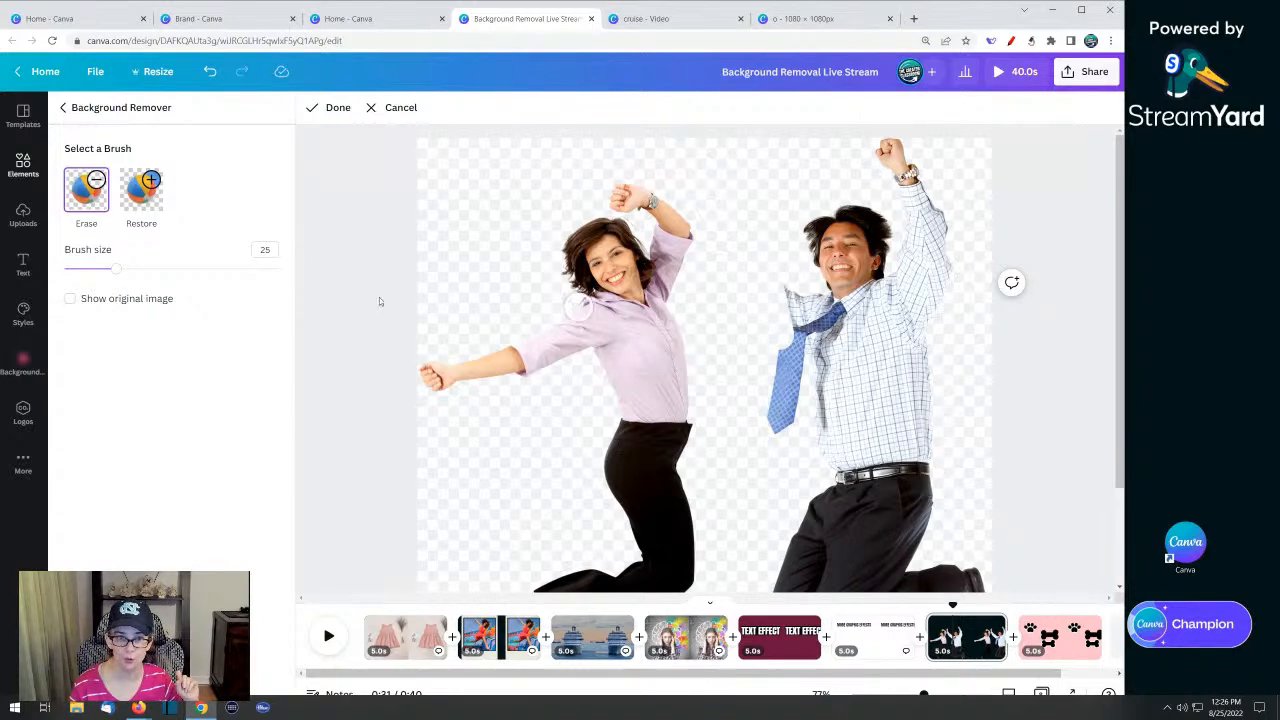
Enlarge the erase brush to 53, erase the rest of the man so only the woman remains, and apply the changes
drag(111, 272, 178, 269)
mouse_move(902, 190)
mouse_down()
mouse_move(891, 161)
mouse_move(914, 162)
mouse_move(925, 210)
mouse_move(923, 324)
mouse_move(892, 226)
mouse_move(844, 212)
mouse_move(817, 262)
mouse_move(834, 246)
mouse_move(857, 259)
mouse_move(799, 320)
mouse_move(793, 299)
mouse_move(785, 420)
mouse_move(856, 316)
mouse_move(837, 408)
mouse_move(867, 372)
mouse_move(854, 440)
mouse_move(932, 370)
mouse_move(917, 455)
mouse_move(833, 466)
mouse_move(920, 505)
mouse_up()
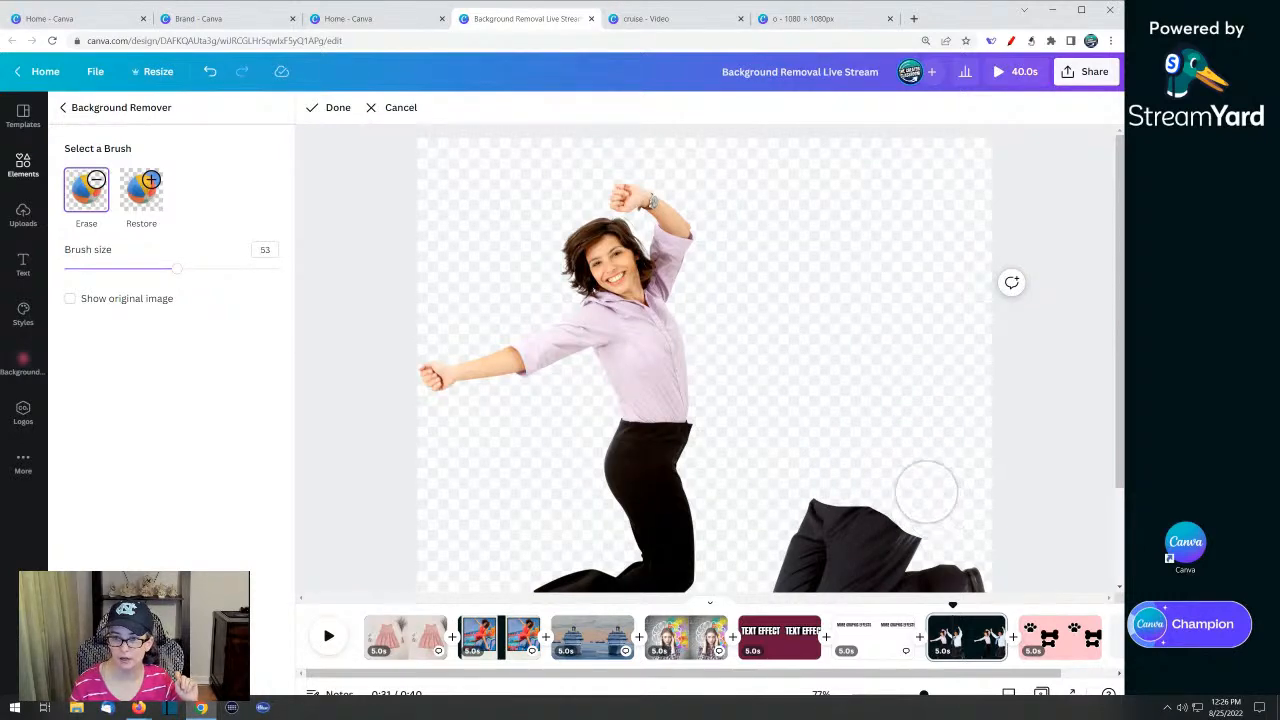
scroll(914, 440, down, 2)
mouse_move(845, 368)
mouse_down()
mouse_move(802, 405)
mouse_move(773, 495)
mouse_move(833, 462)
mouse_move(882, 373)
mouse_move(892, 396)
mouse_move(843, 505)
mouse_move(914, 394)
mouse_move(897, 495)
mouse_move(876, 429)
mouse_move(939, 450)
mouse_move(947, 497)
mouse_move(960, 474)
mouse_move(963, 517)
mouse_up()
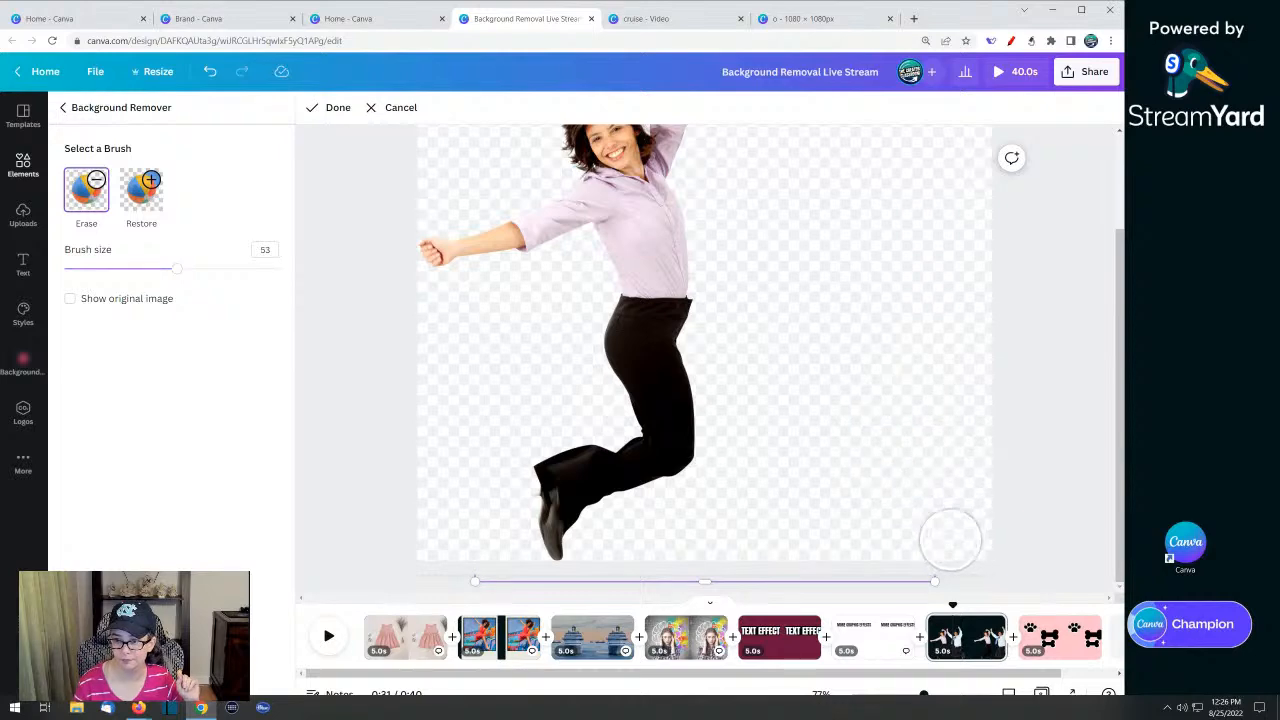
click(338, 108)
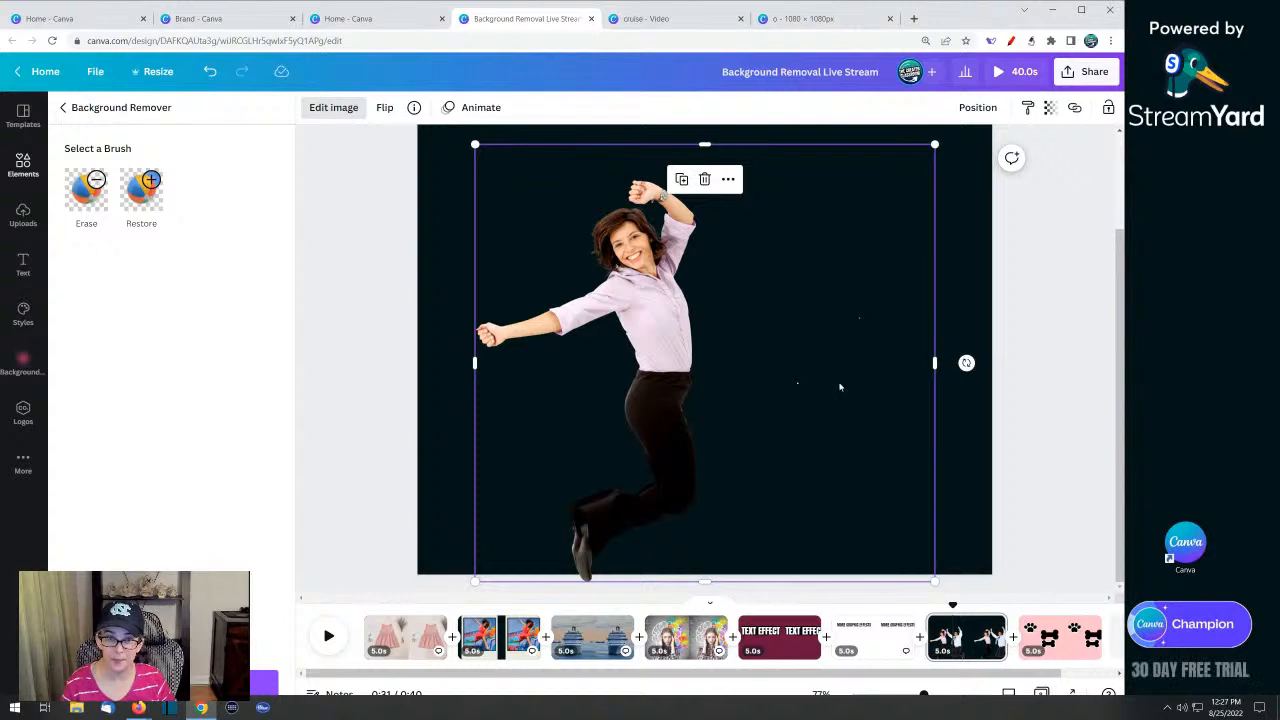
Crop the empty side of the cut-out to a width of about 559 and move the woman up and left on the page
click(341, 457)
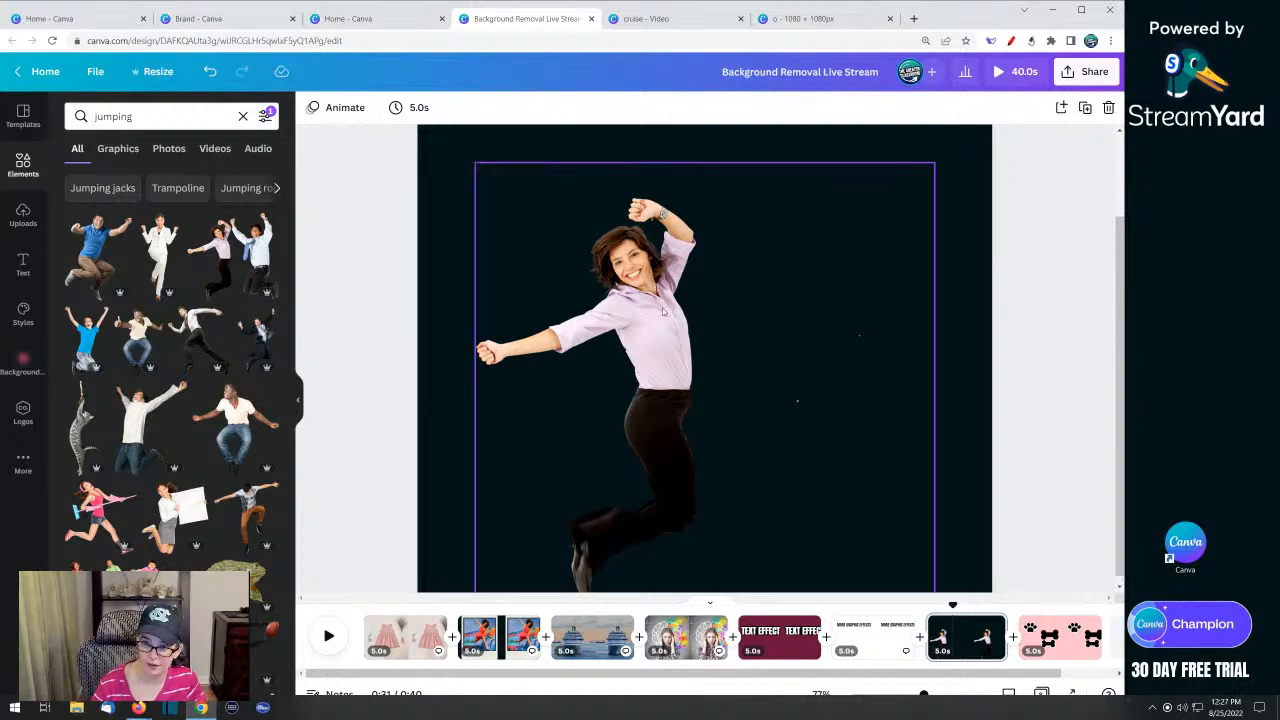
click(660, 340)
drag(936, 366, 774, 371)
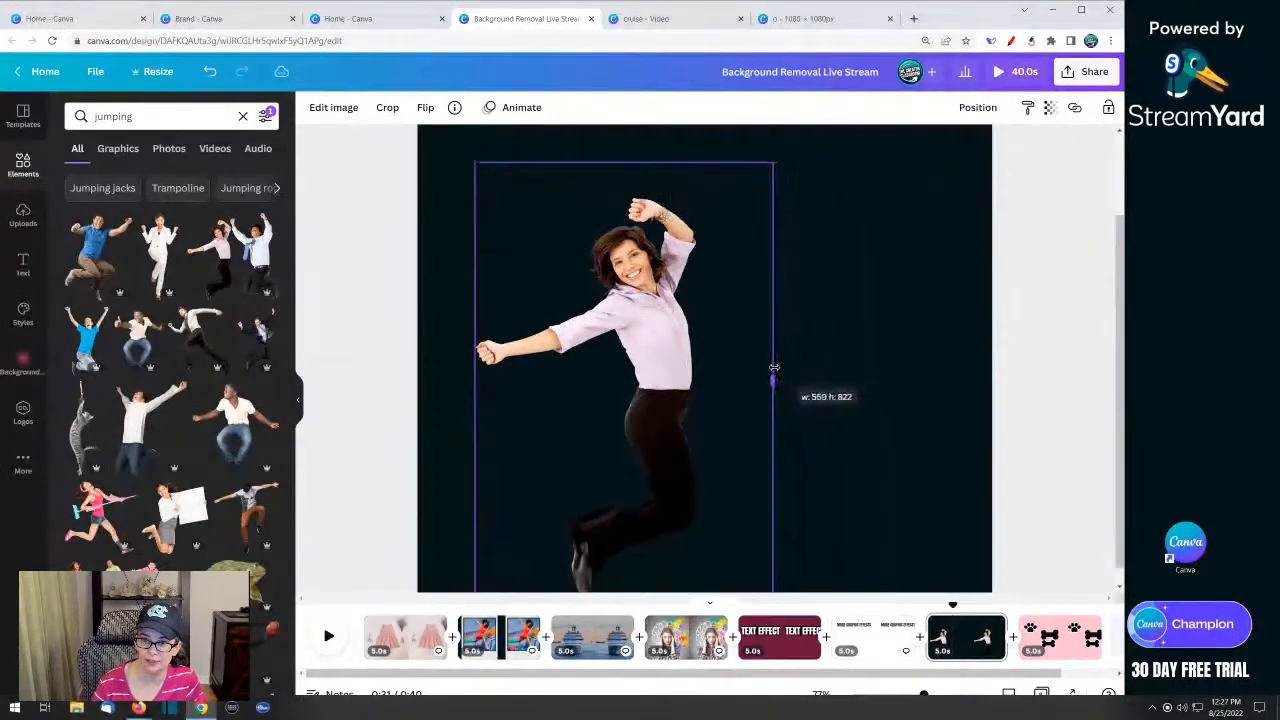
click(906, 380)
drag(748, 418, 671, 386)
click(756, 436)
drag(601, 443, 611, 443)
Replace the woman with the cut-out of four jumping children from the search results and position it lower on the page
scroll(133, 563, down, 5)
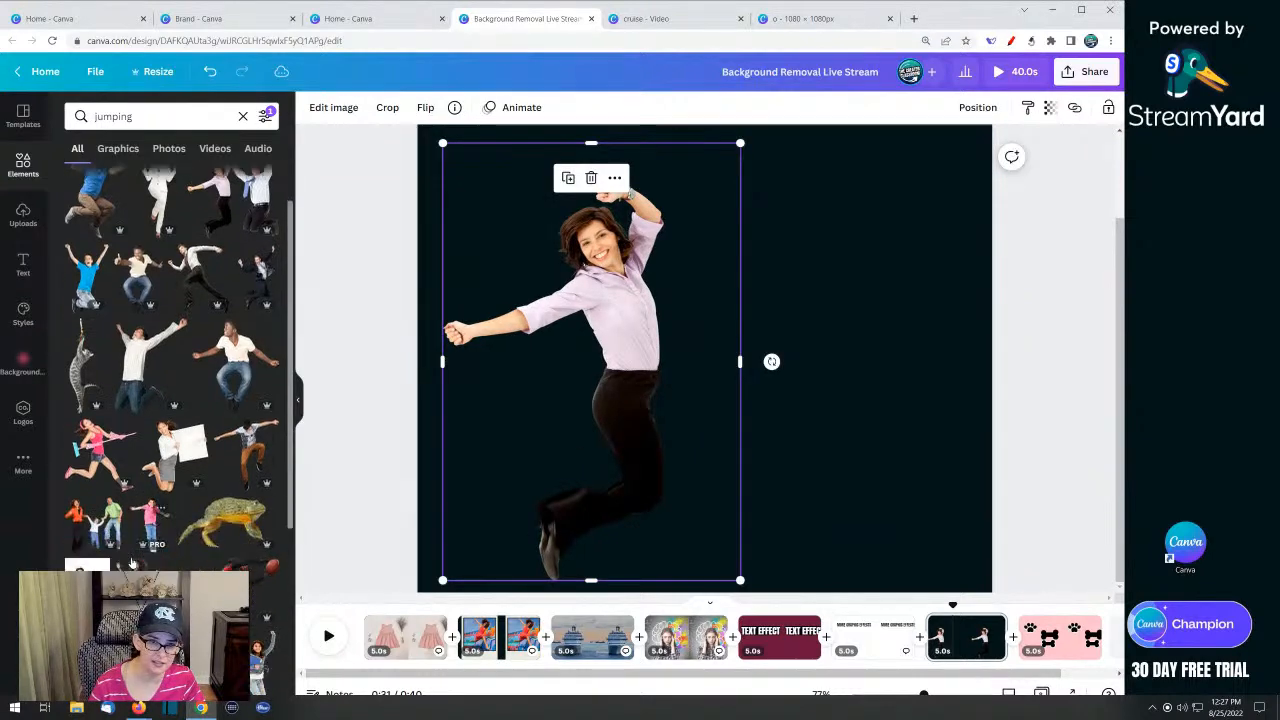
scroll(128, 555, down, 8)
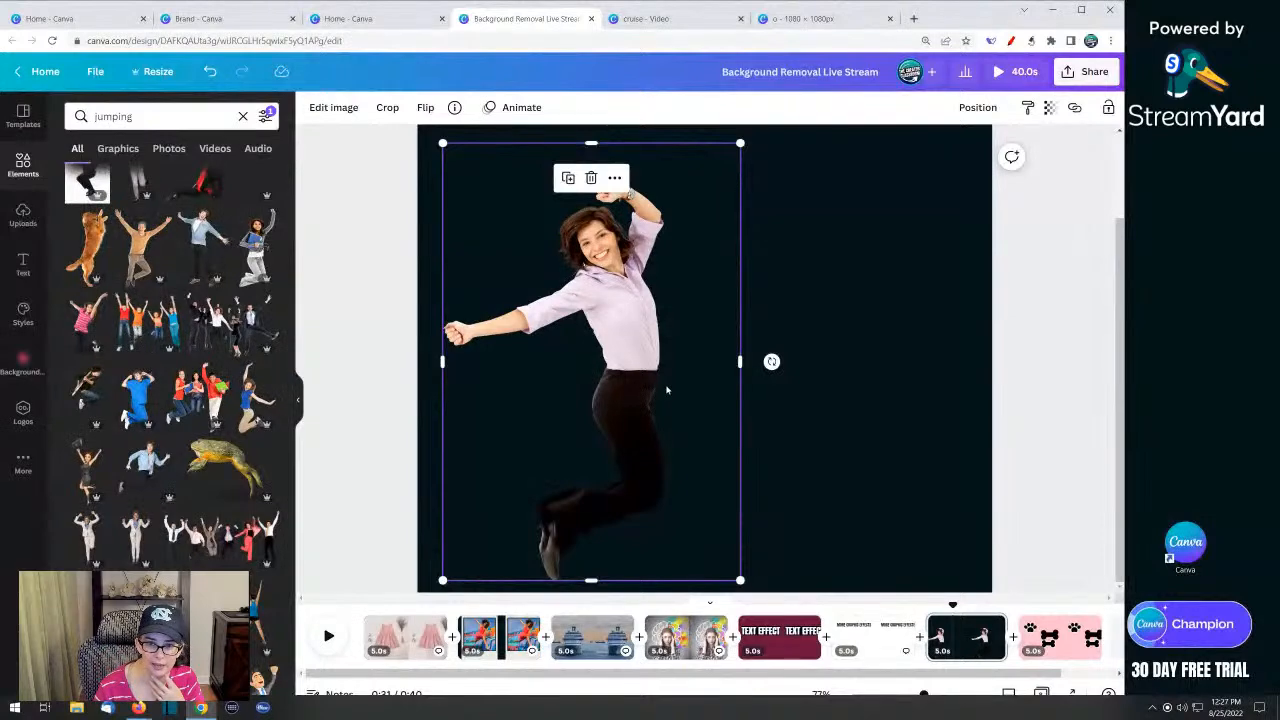
key(ctrl+z)
key(ctrl+z)
click(162, 334)
drag(909, 301, 916, 398)
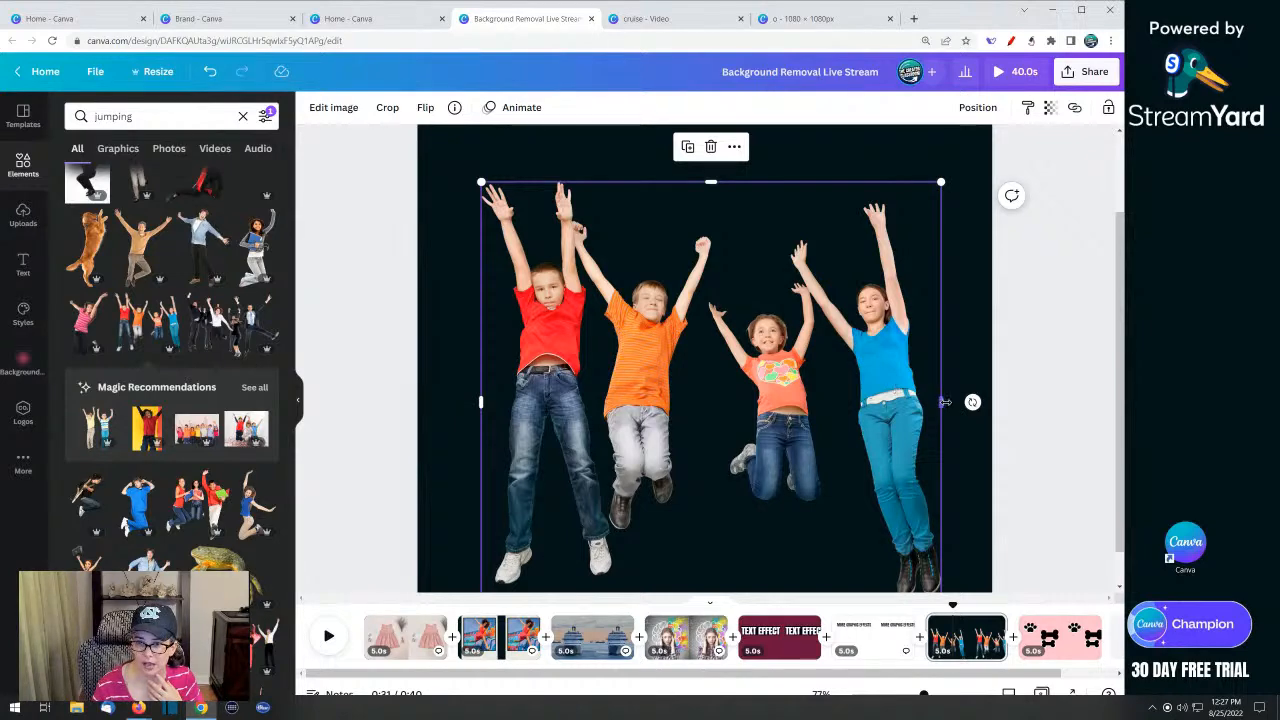
Narrow the children image's right edge, erase the girl in the coral shirt with the size 25 Background Remover brush, and apply the changes
drag(941, 402, 902, 404)
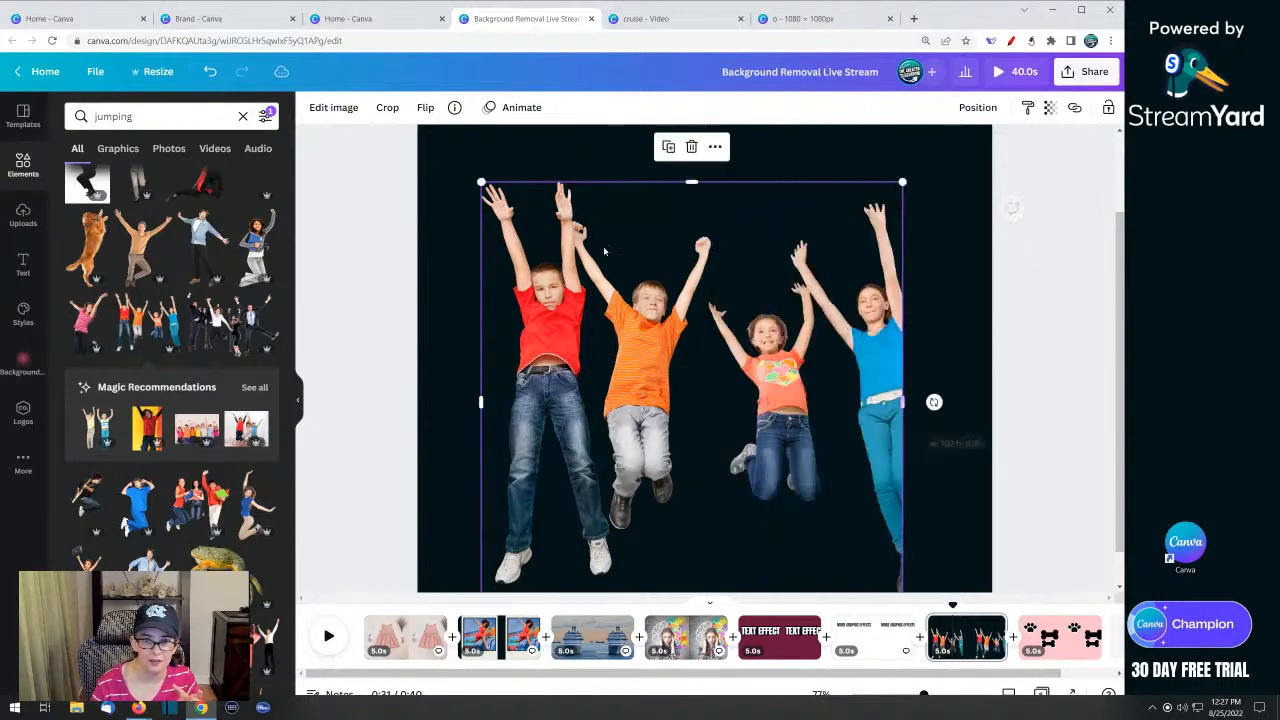
click(335, 108)
click(152, 330)
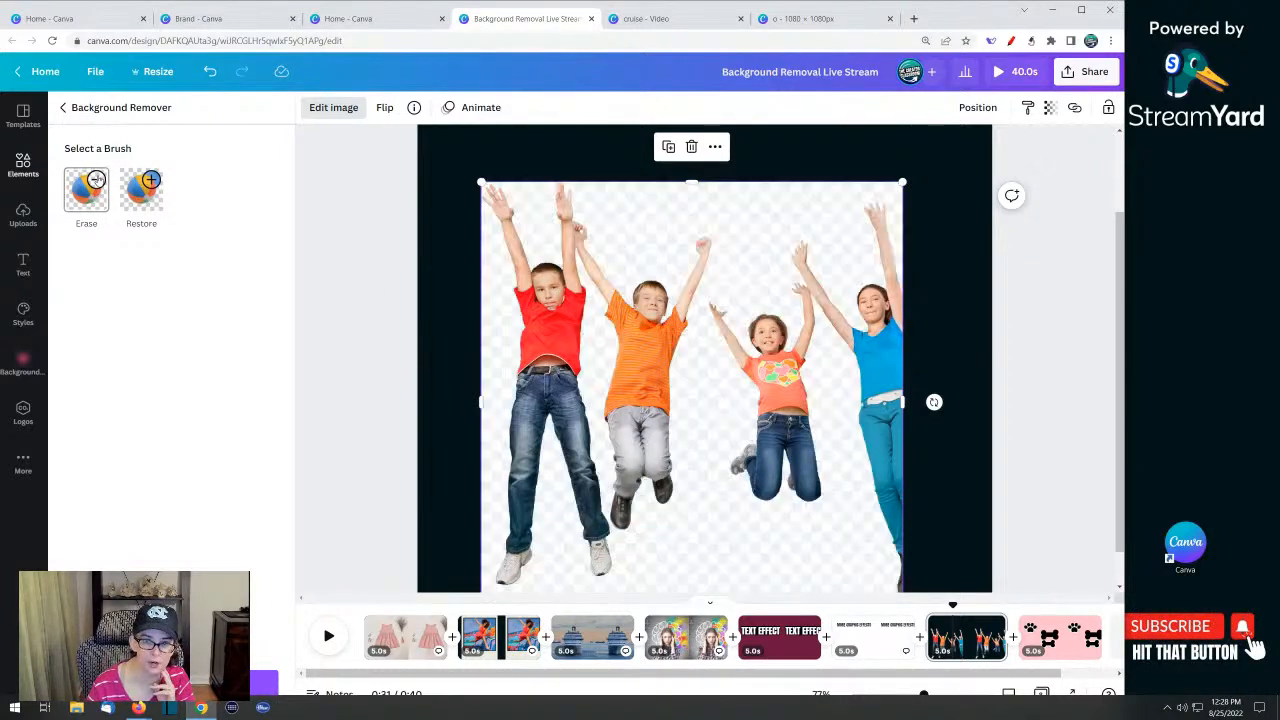
mouse_move(710, 178)
mouse_down()
mouse_move(747, 323)
mouse_move(768, 262)
mouse_move(754, 244)
mouse_move(764, 220)
mouse_move(751, 304)
mouse_move(882, 147)
mouse_move(840, 193)
mouse_move(819, 167)
mouse_move(841, 168)
mouse_move(819, 204)
mouse_move(814, 298)
mouse_move(837, 253)
mouse_move(783, 288)
mouse_move(807, 397)
mouse_move(814, 385)
mouse_move(743, 377)
mouse_up()
scroll(790, 350, up, 3)
mouse_move(752, 178)
mouse_down()
mouse_move(760, 200)
mouse_move(805, 212)
mouse_move(814, 282)
mouse_move(862, 322)
mouse_move(695, 468)
mouse_move(830, 422)
mouse_move(826, 532)
mouse_move(845, 528)
mouse_up()
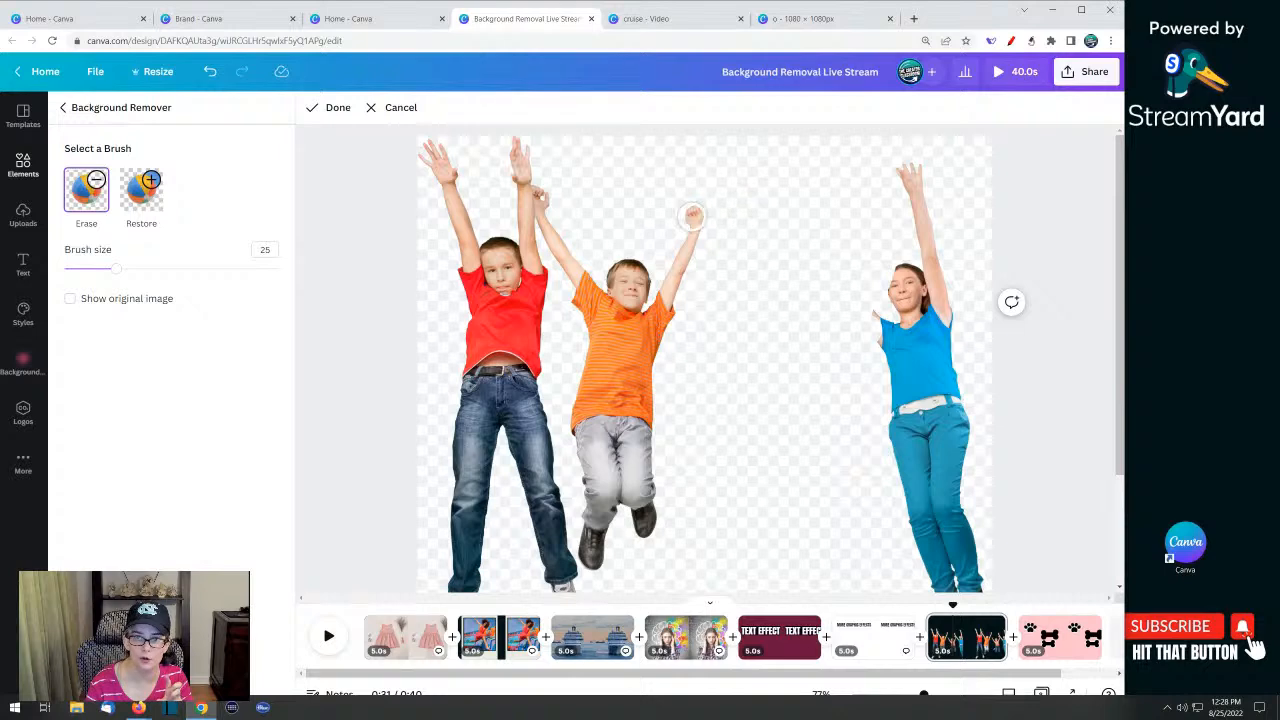
click(333, 108)
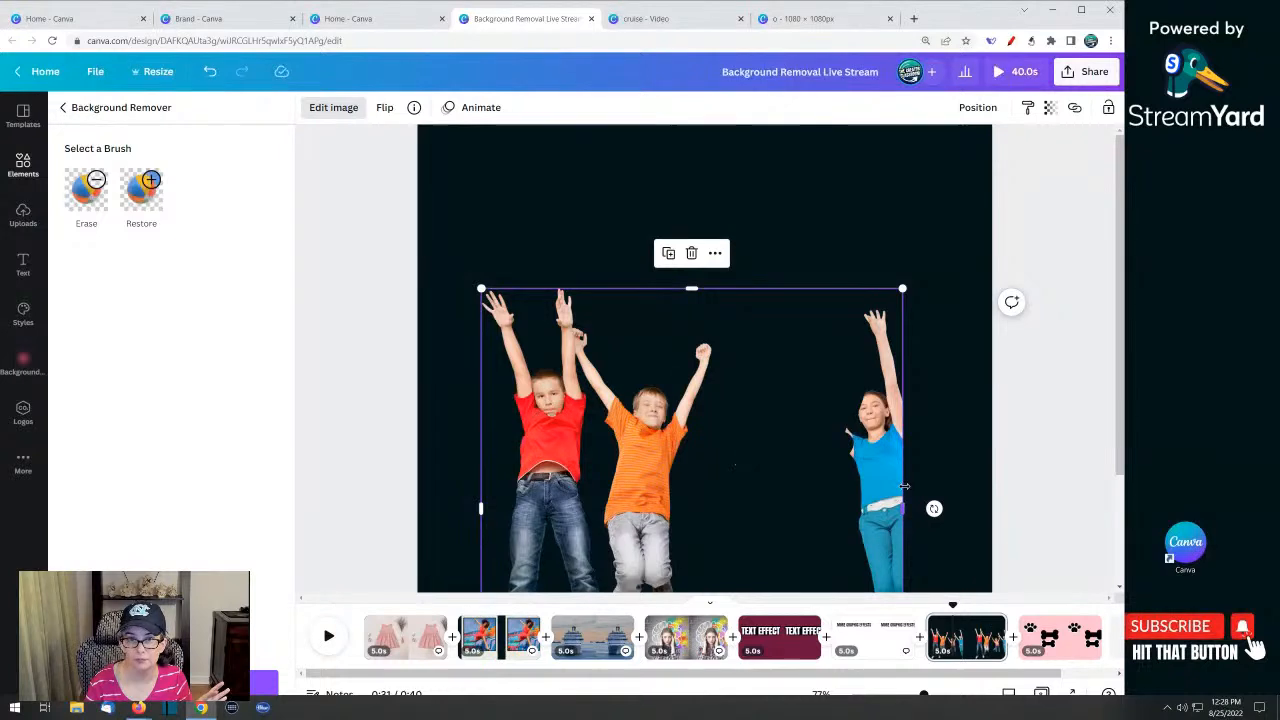
Crop the children image to the two boys, move it toward the page's upper left, and open the Background Removal Live Stream folder
drag(902, 508, 709, 344)
click(823, 463)
click(820, 418)
drag(614, 457, 577, 414)
click(757, 440)
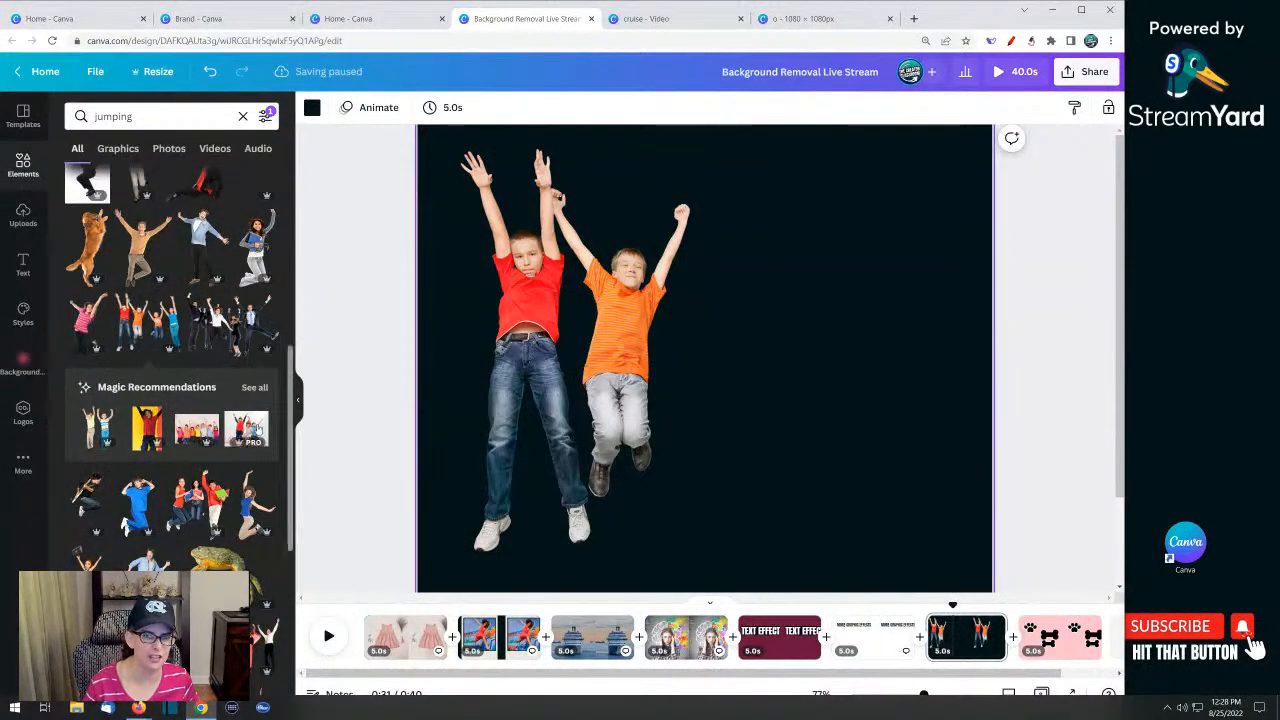
click(20, 362)
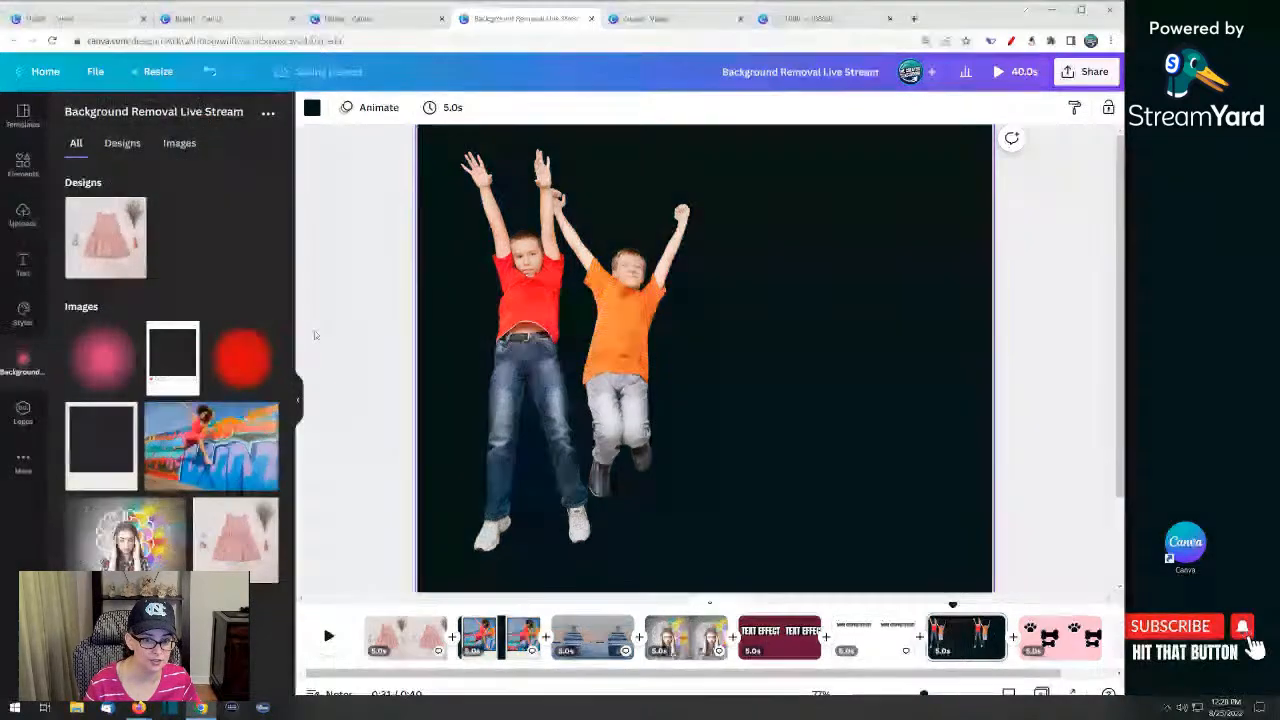
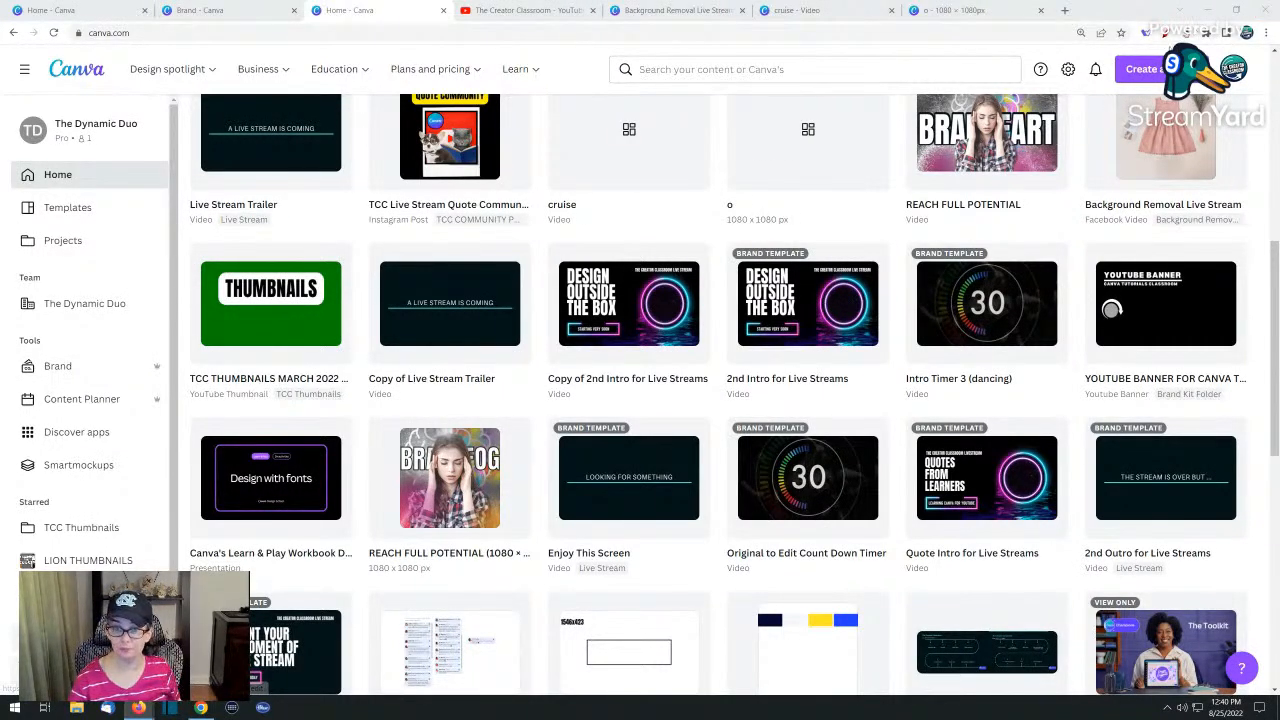
View the Brand Kit and browse the brand templates before returning to the Canva home page
click(58, 367)
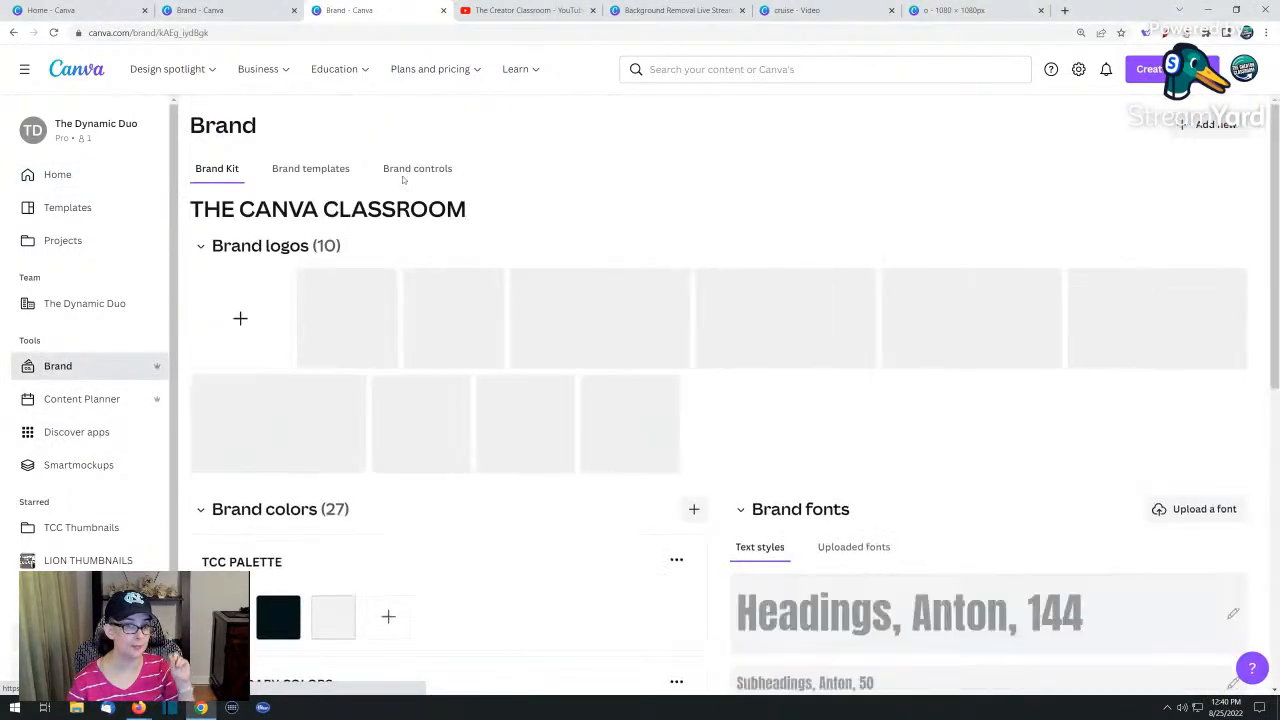
click(297, 172)
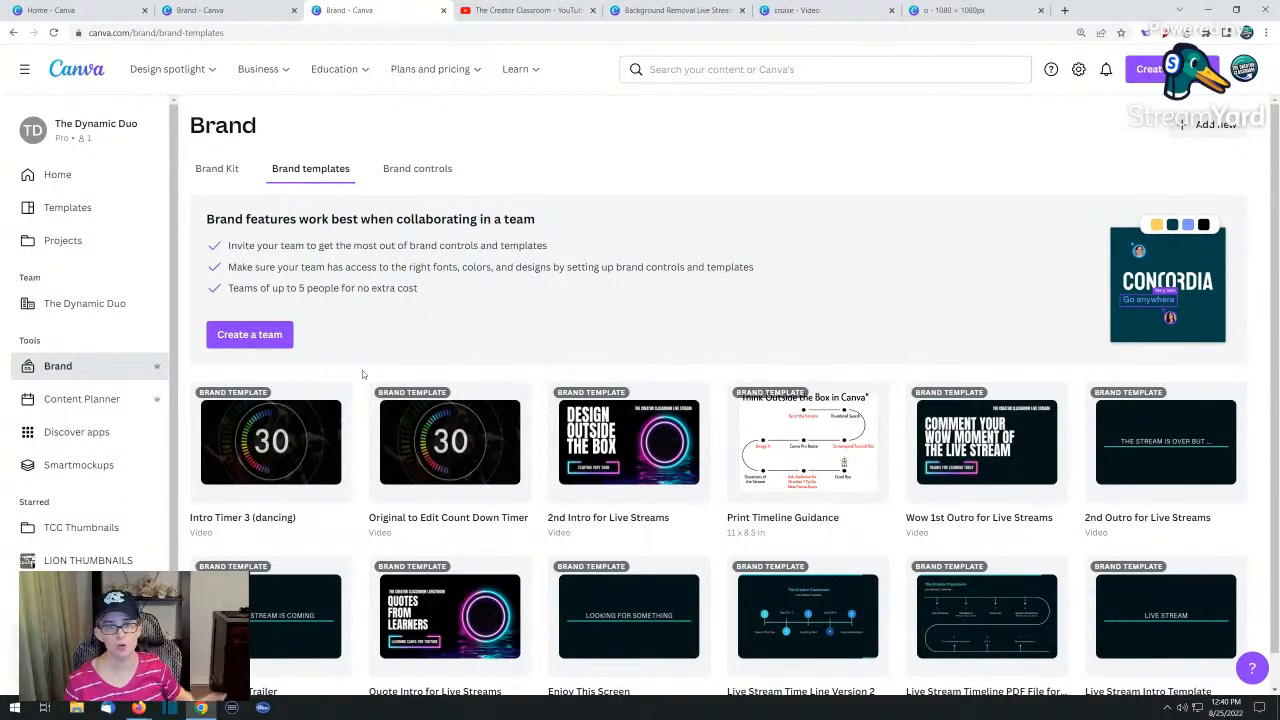
scroll(524, 422, down, 1)
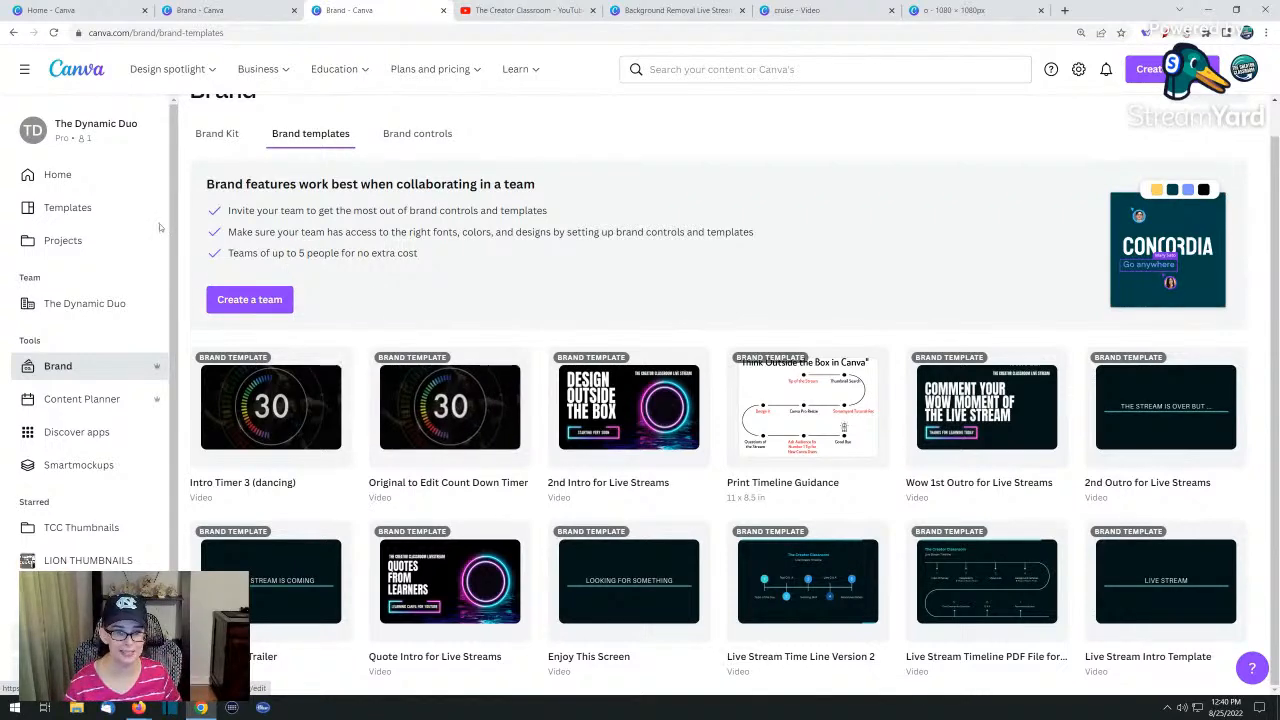
click(58, 174)
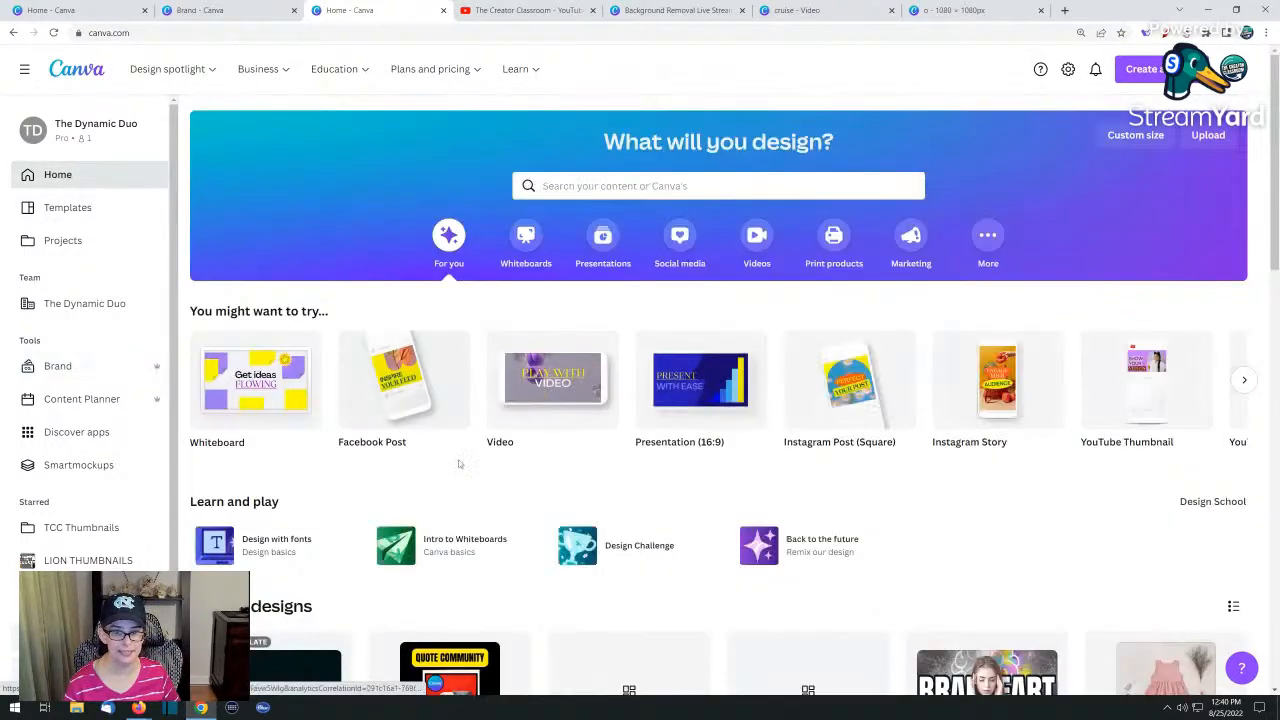
Browse the recent designs, view the Content Planner calendar, and return to the home page
scroll(463, 472, down, 1)
scroll(463, 472, down, 4)
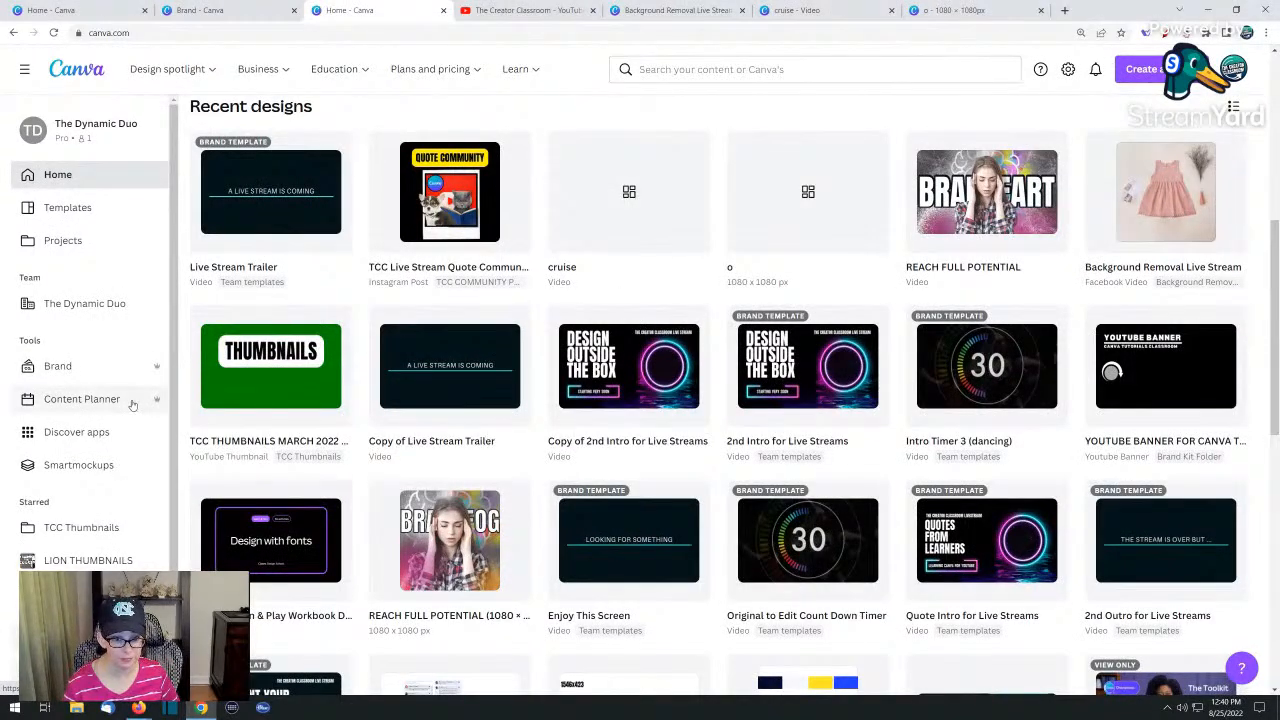
click(96, 404)
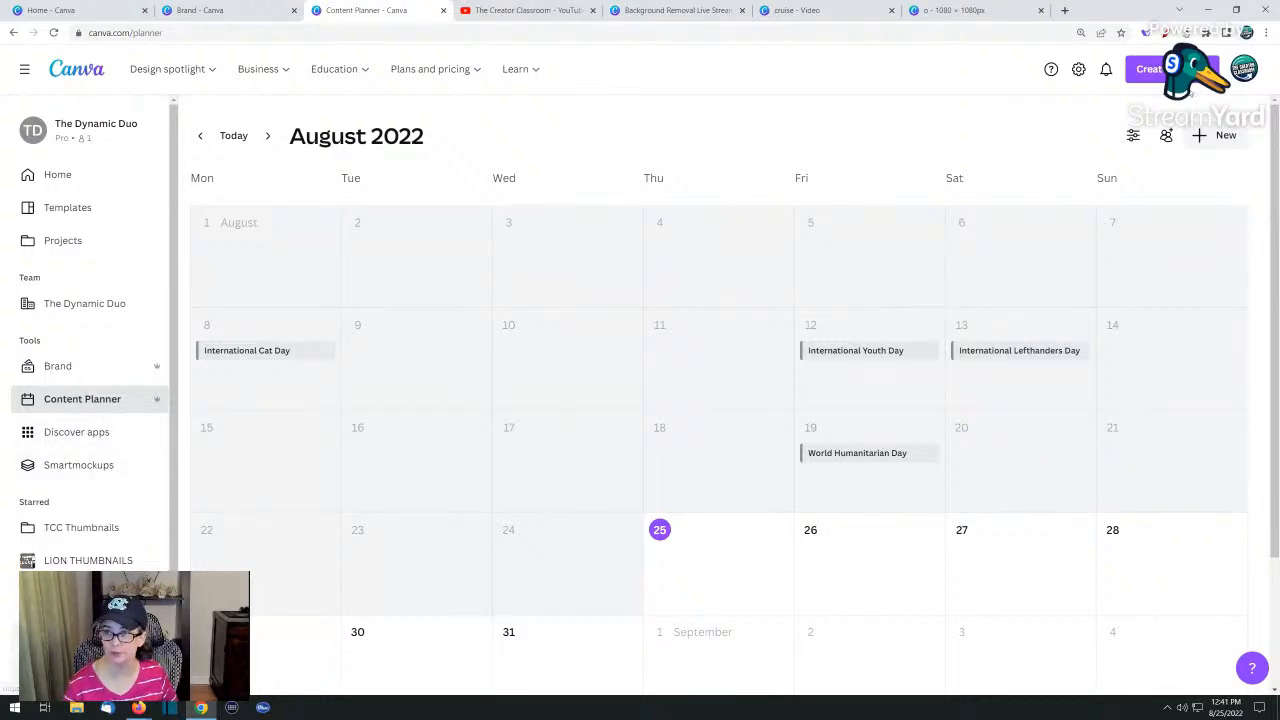
click(50, 174)
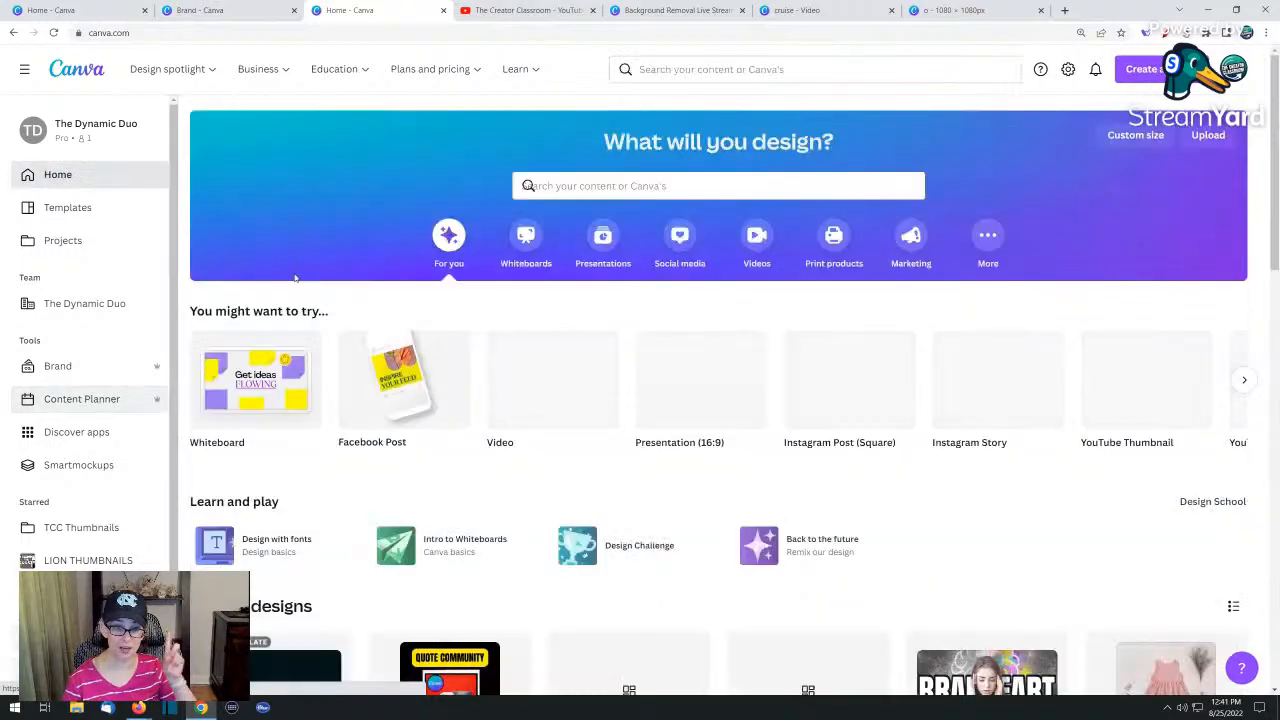
scroll(349, 603, down, 1)
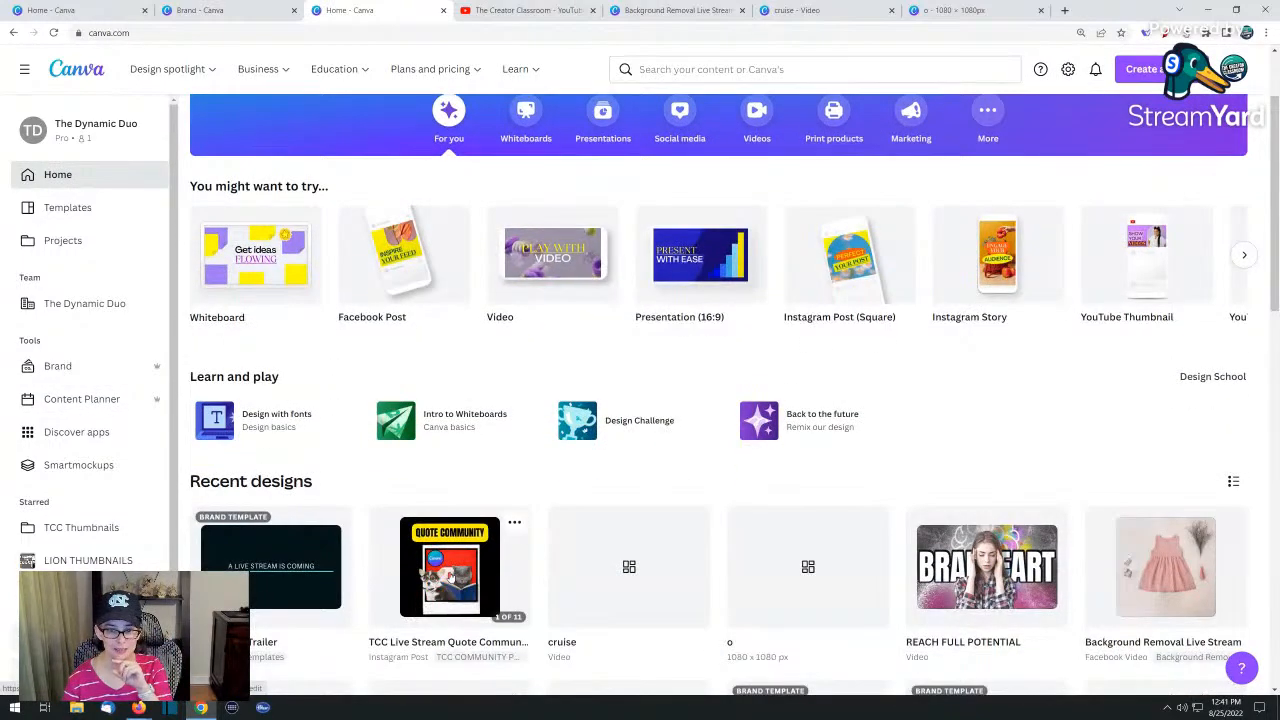
Open the TCC Live Stream Quote Community Posts design and bring up the text animations for the QUOTE COMMUNITY heading
click(450, 577)
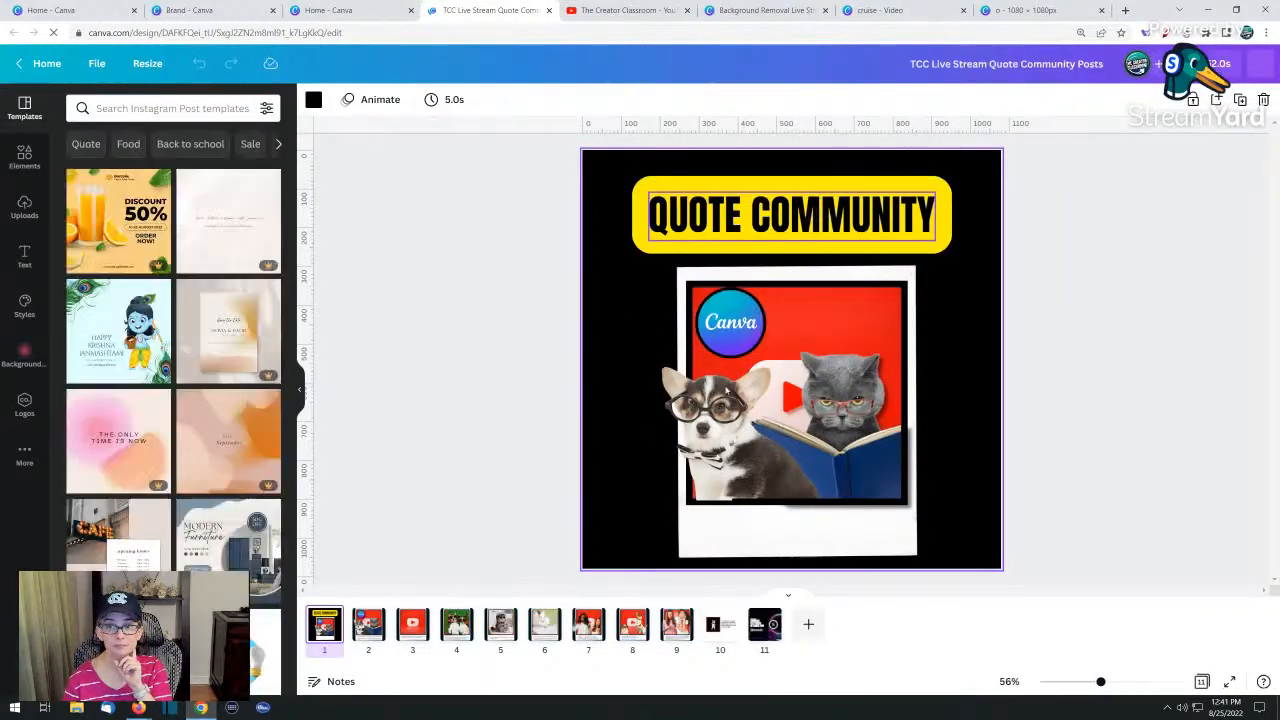
click(744, 209)
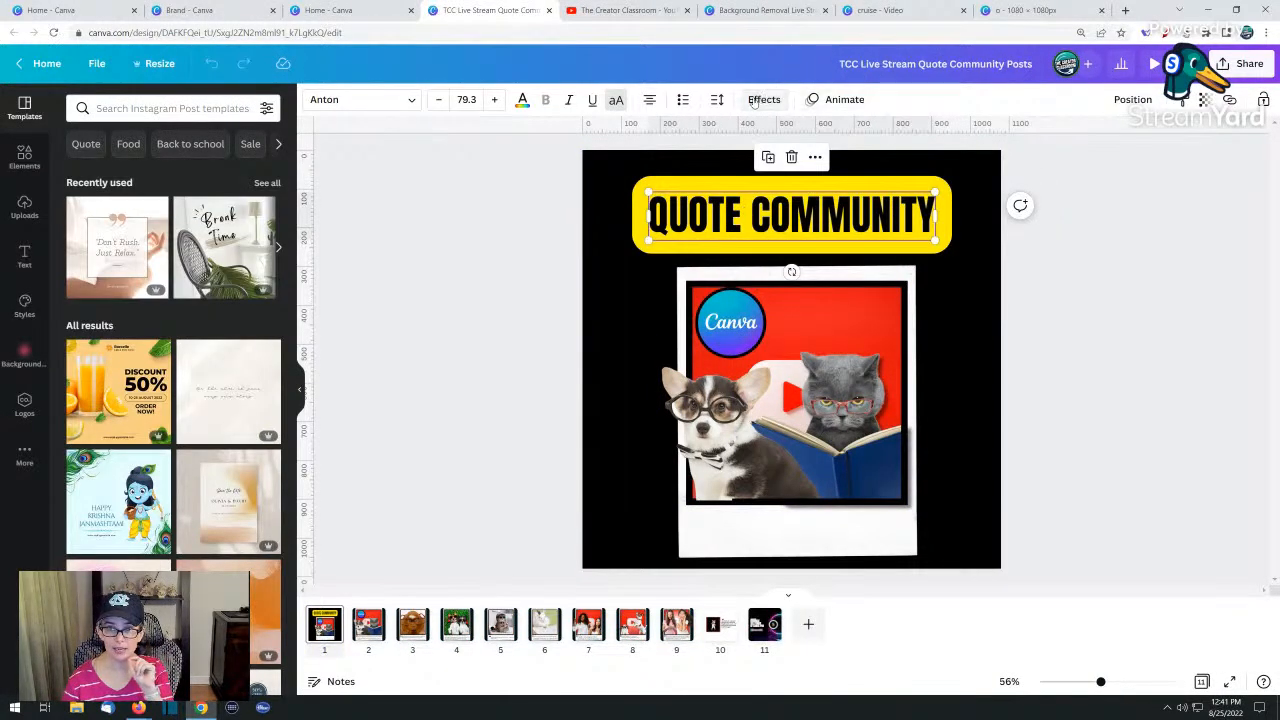
click(840, 99)
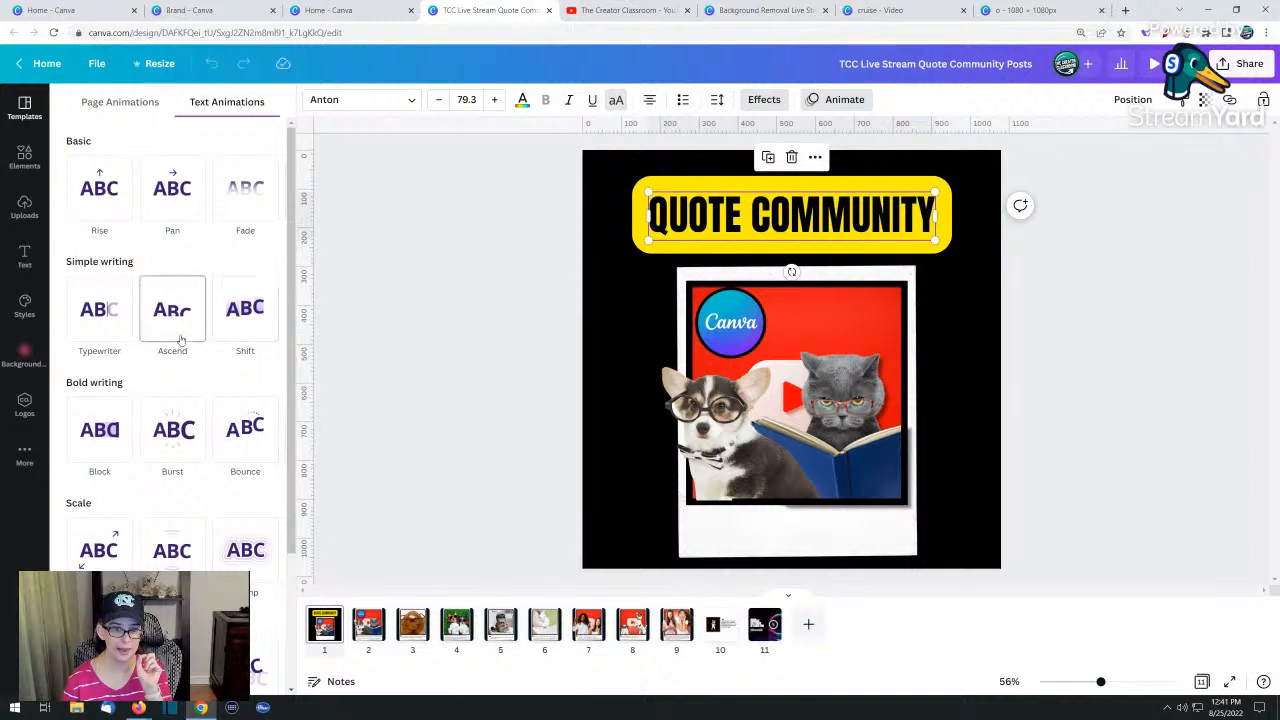
Try the Typewriter animation on the heading with a slightly increased speed, comparing the Word and Character writing styles
click(95, 314)
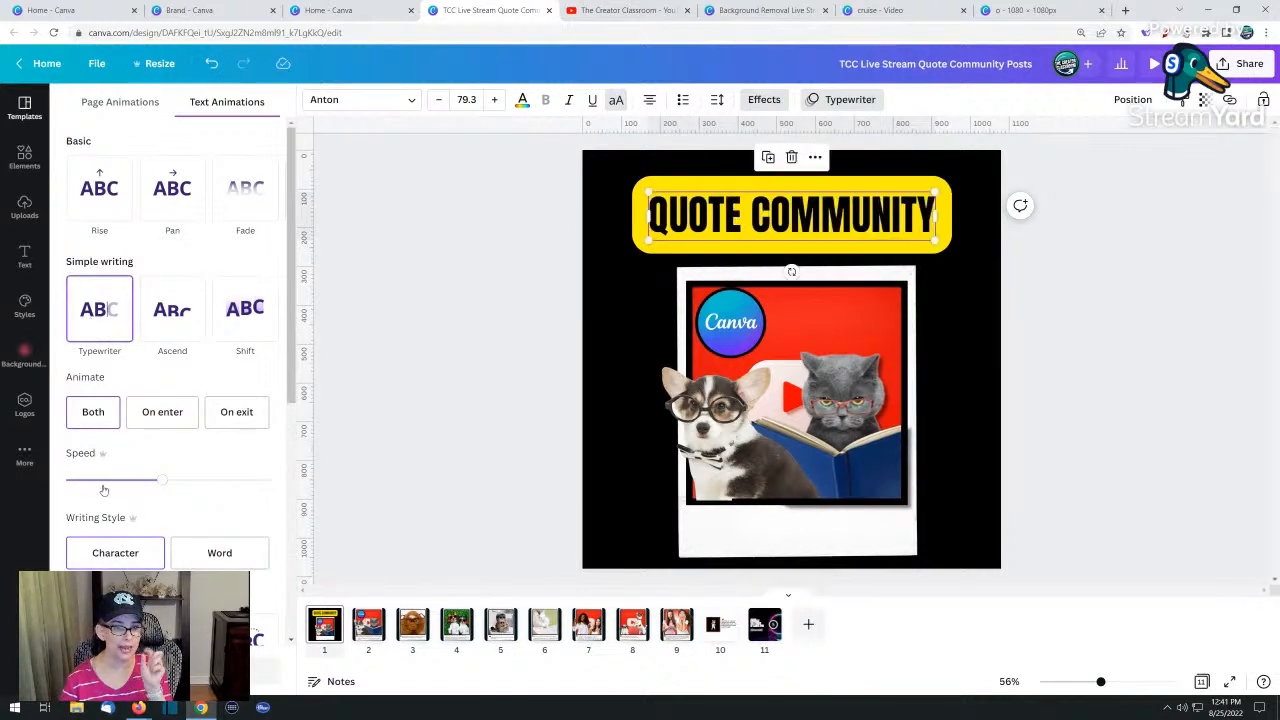
drag(82, 488, 183, 480)
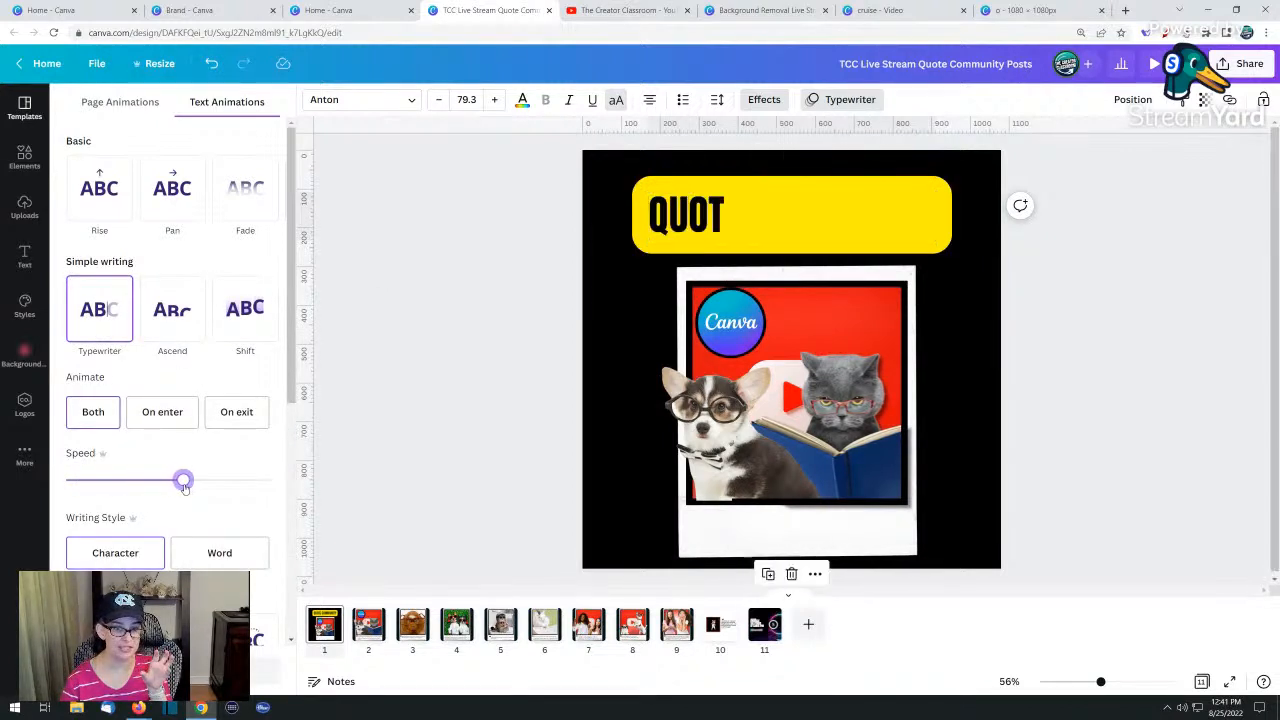
click(199, 554)
click(124, 563)
scroll(216, 562, down, 2)
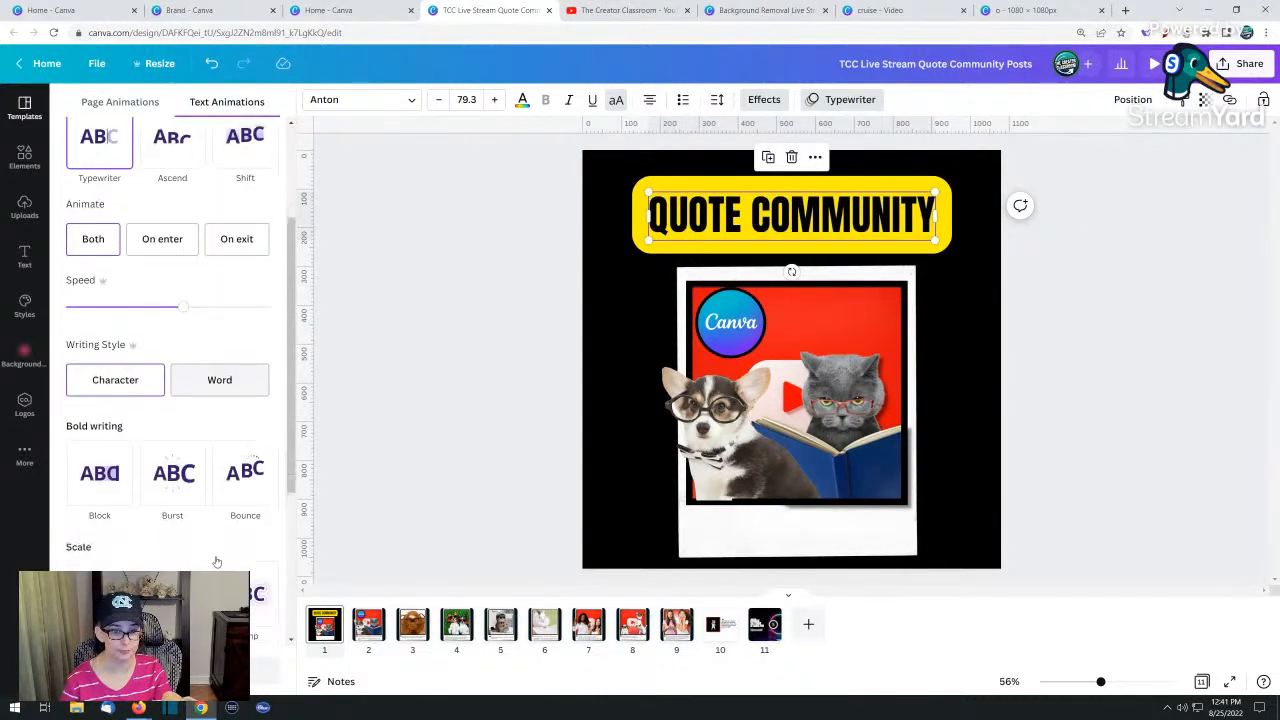
Apply the Burst text animation to the QUOTE COMMUNITY heading with a low intensity, animating it on enter only
click(172, 472)
scroll(165, 420, down, 3)
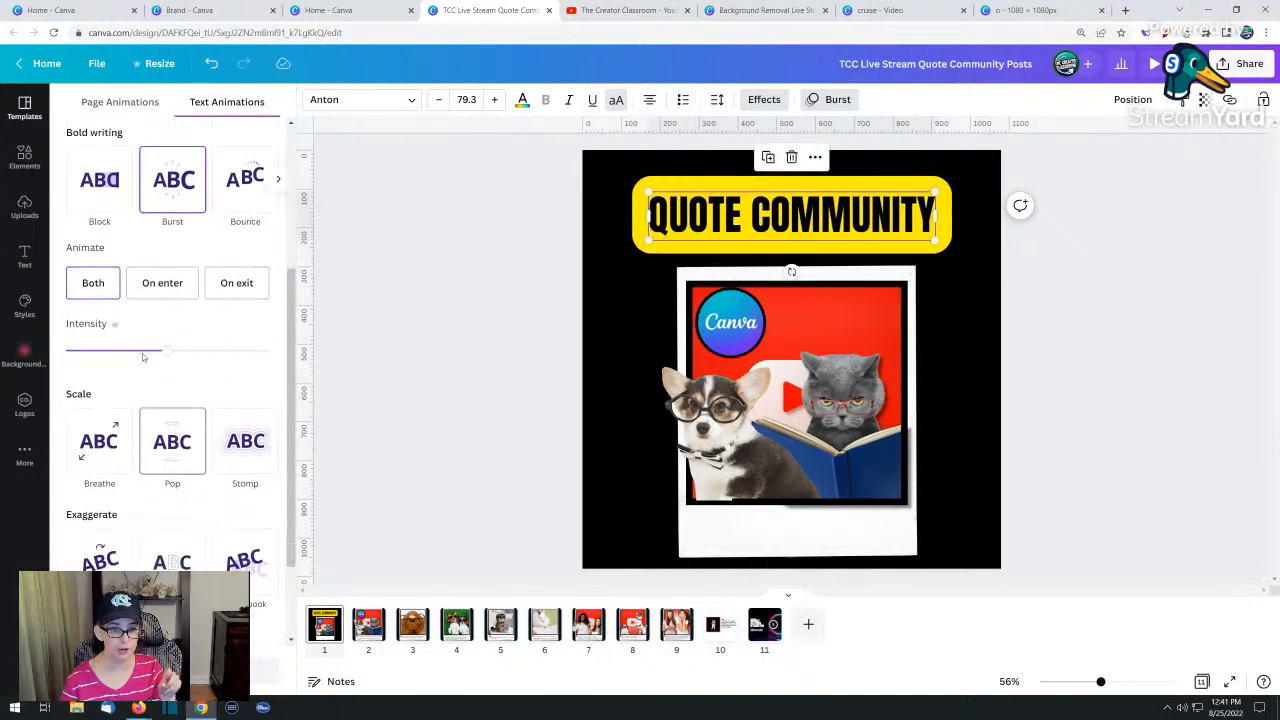
click(90, 350)
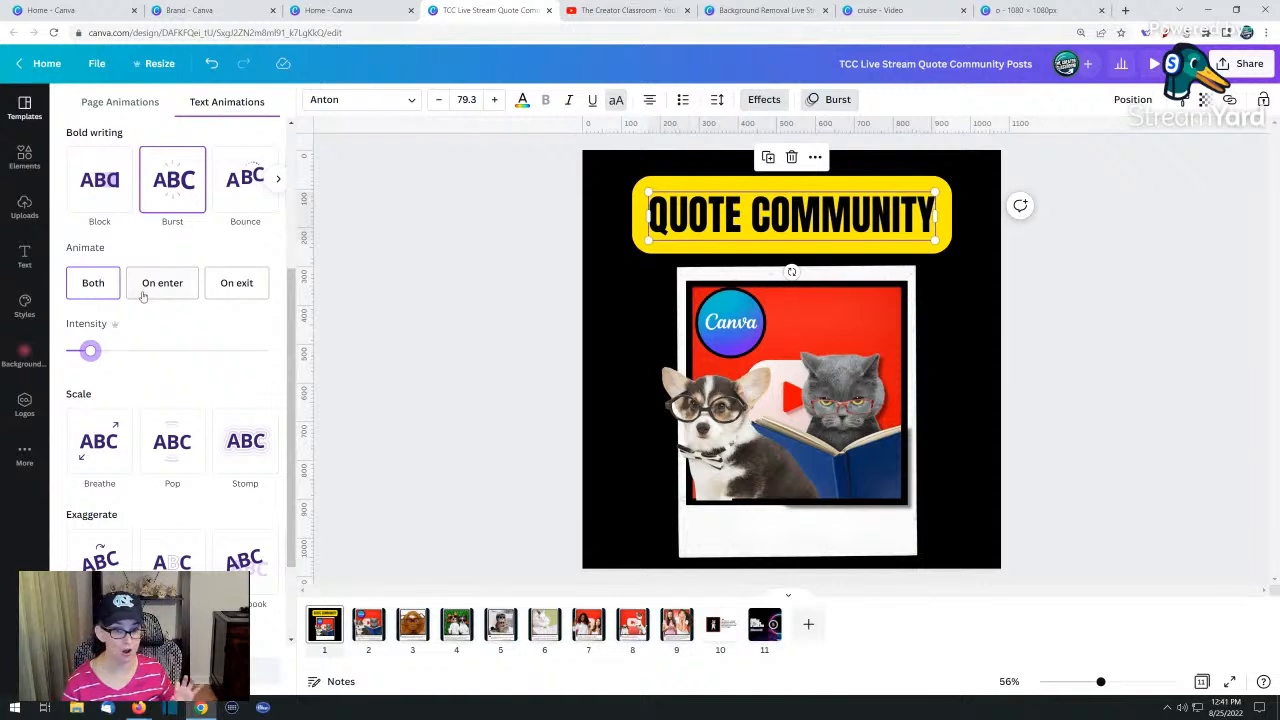
click(146, 290)
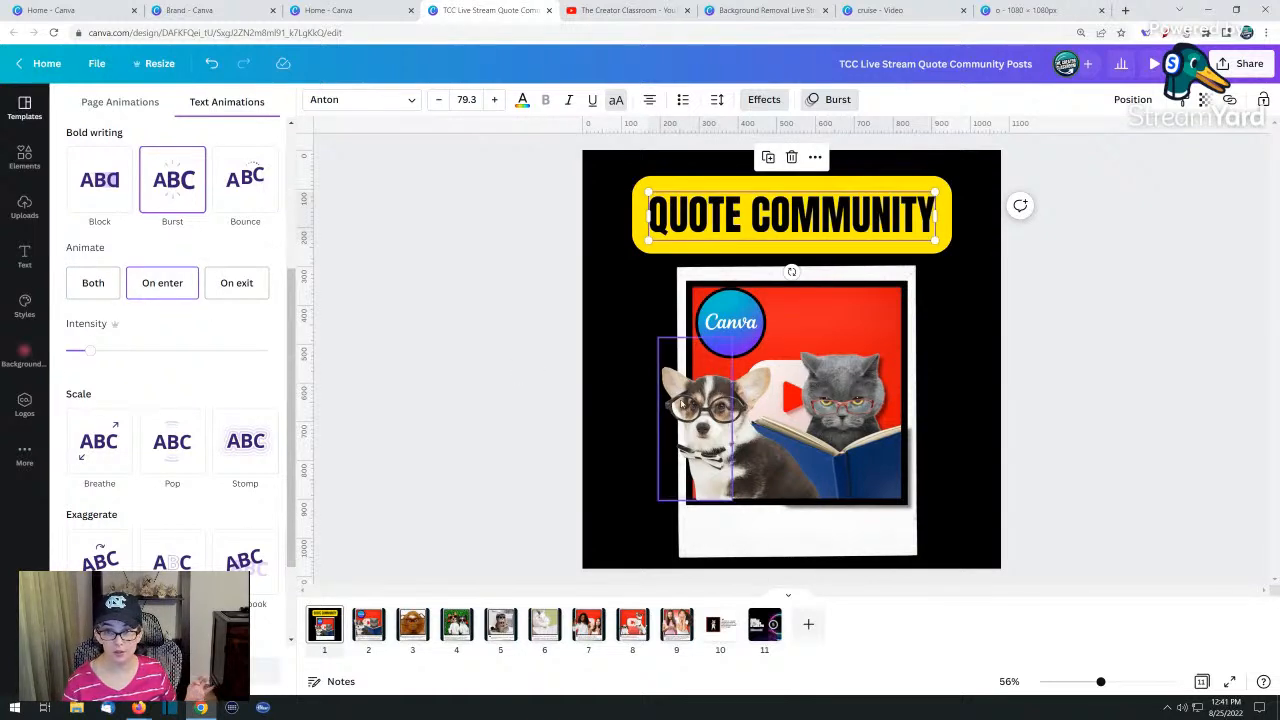
click(559, 383)
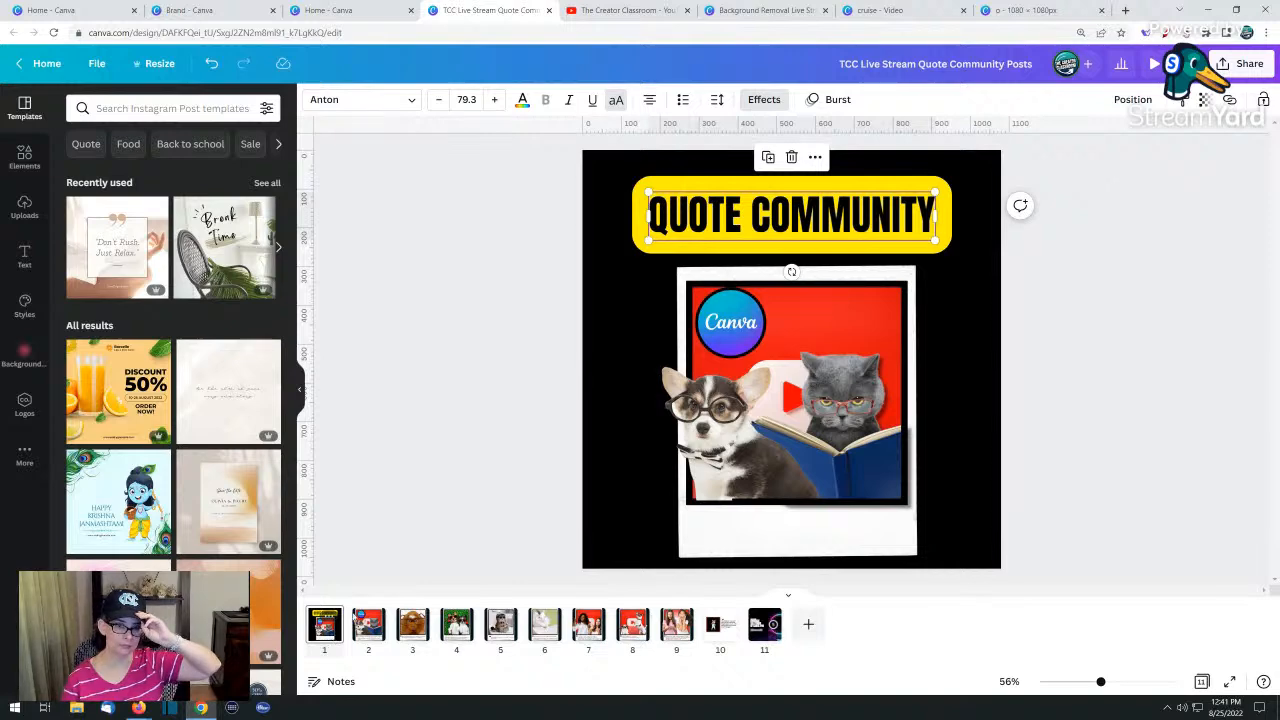
Go to page 6 and move the rabbit photo out of its frame, down over the page's edge
click(726, 405)
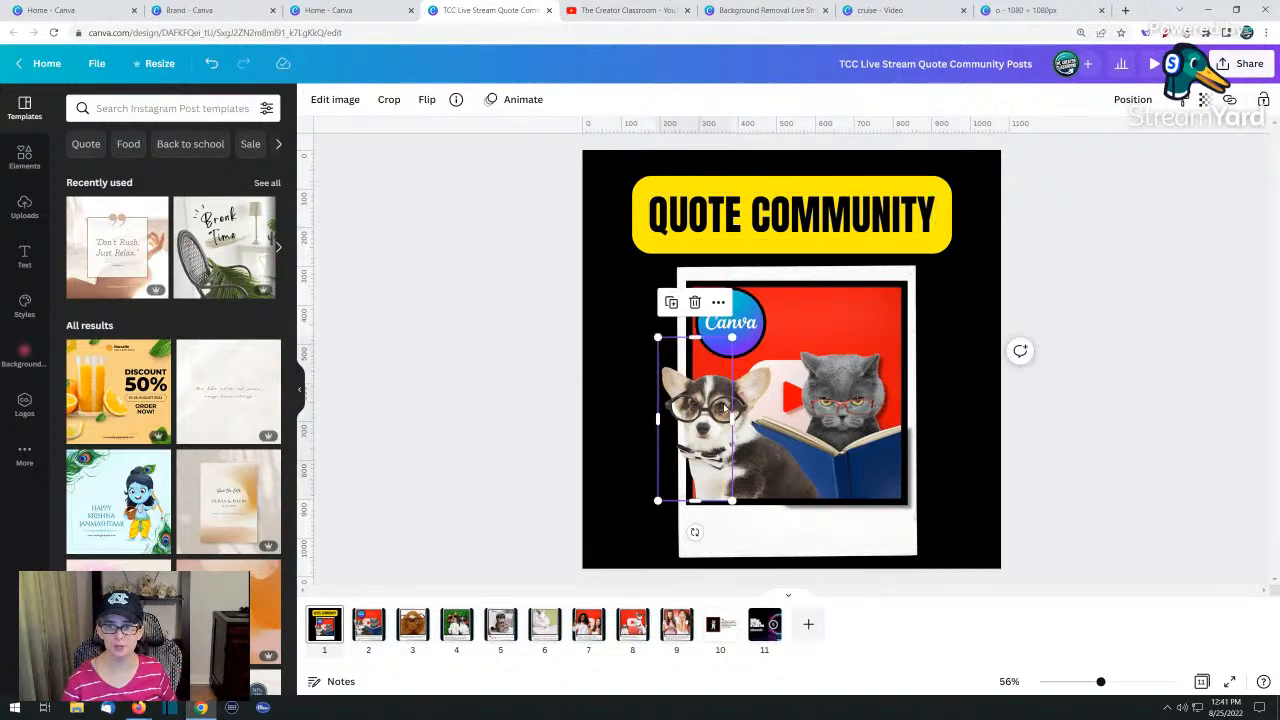
click(784, 472)
click(544, 624)
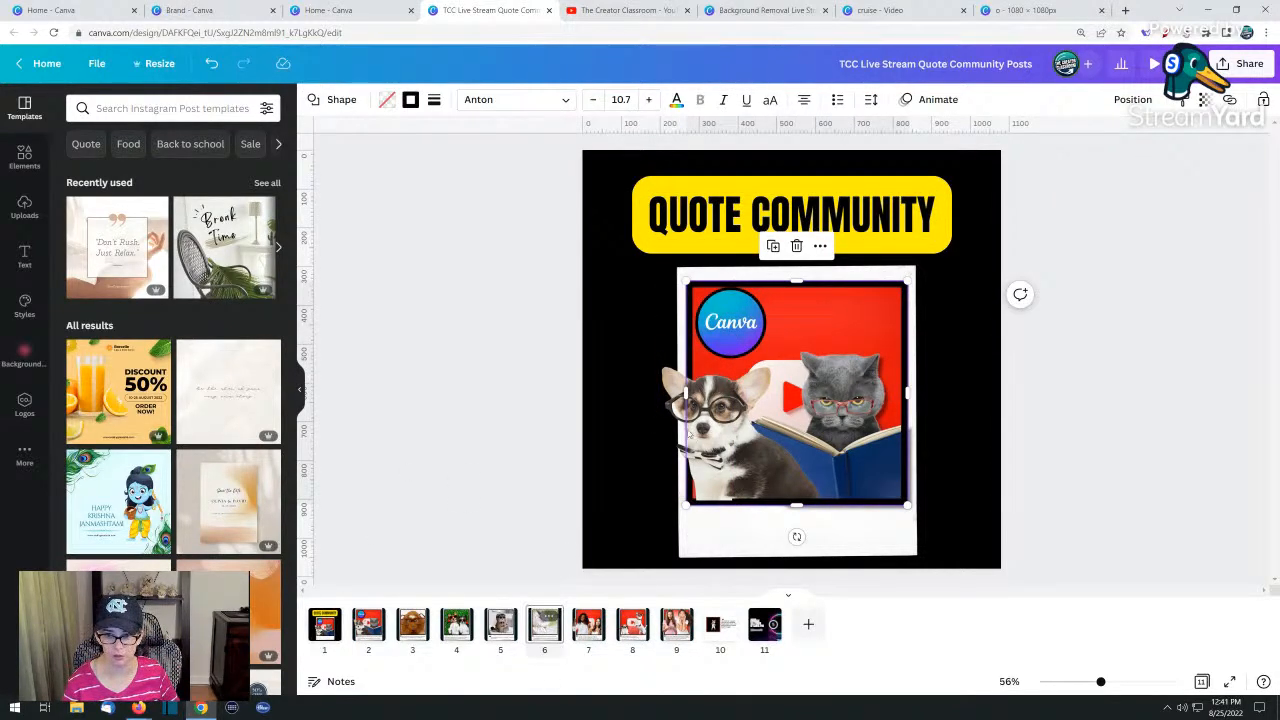
click(760, 334)
drag(760, 334, 859, 370)
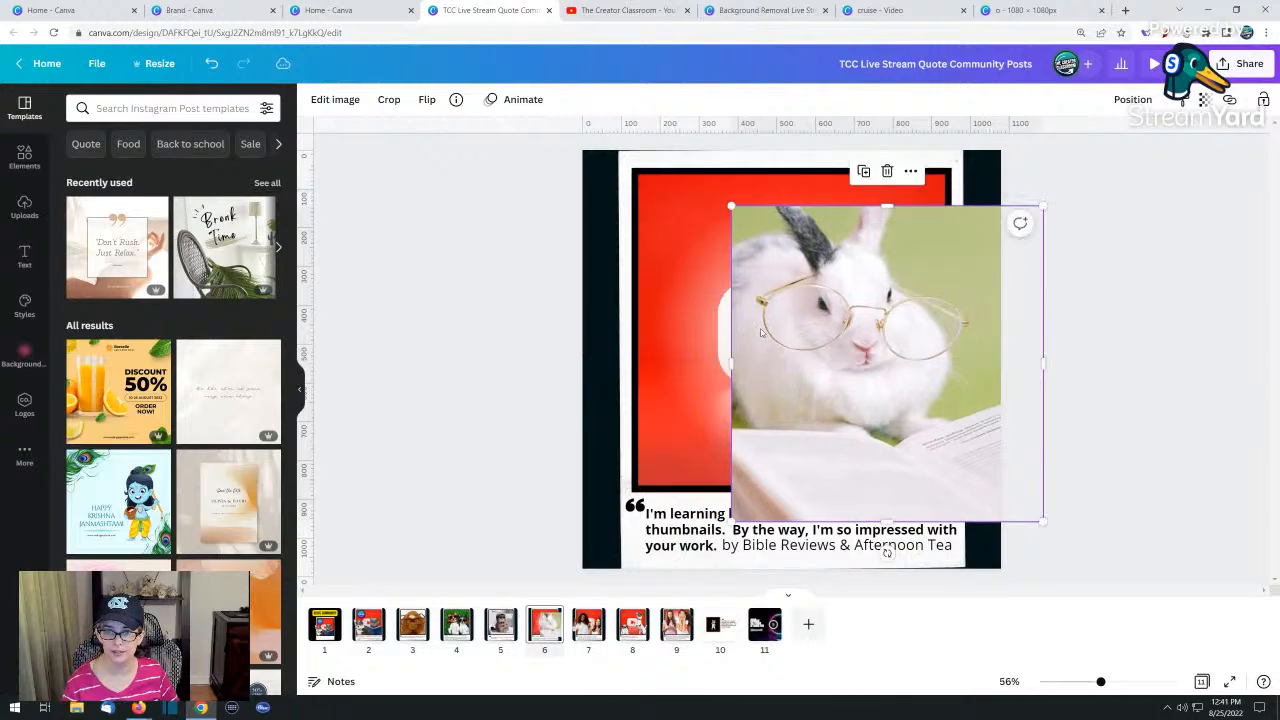
Apply the Tumble photo animation to the detached rabbit photo
click(517, 99)
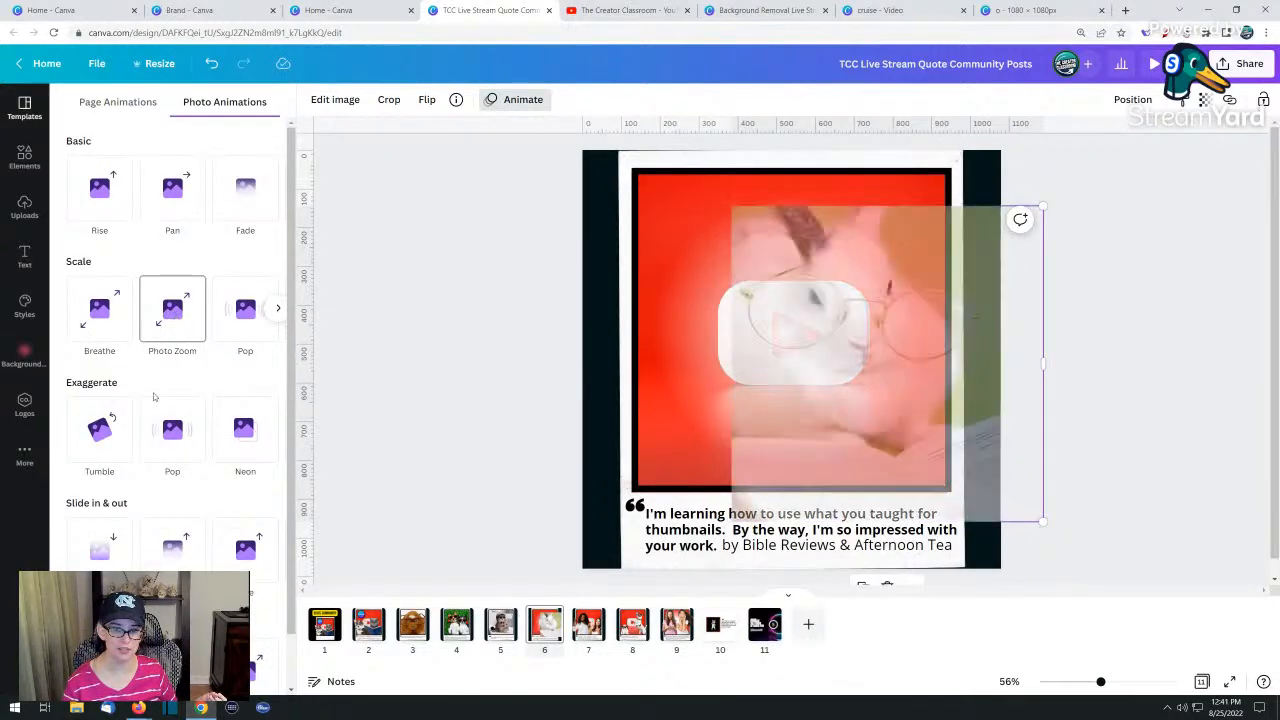
click(100, 430)
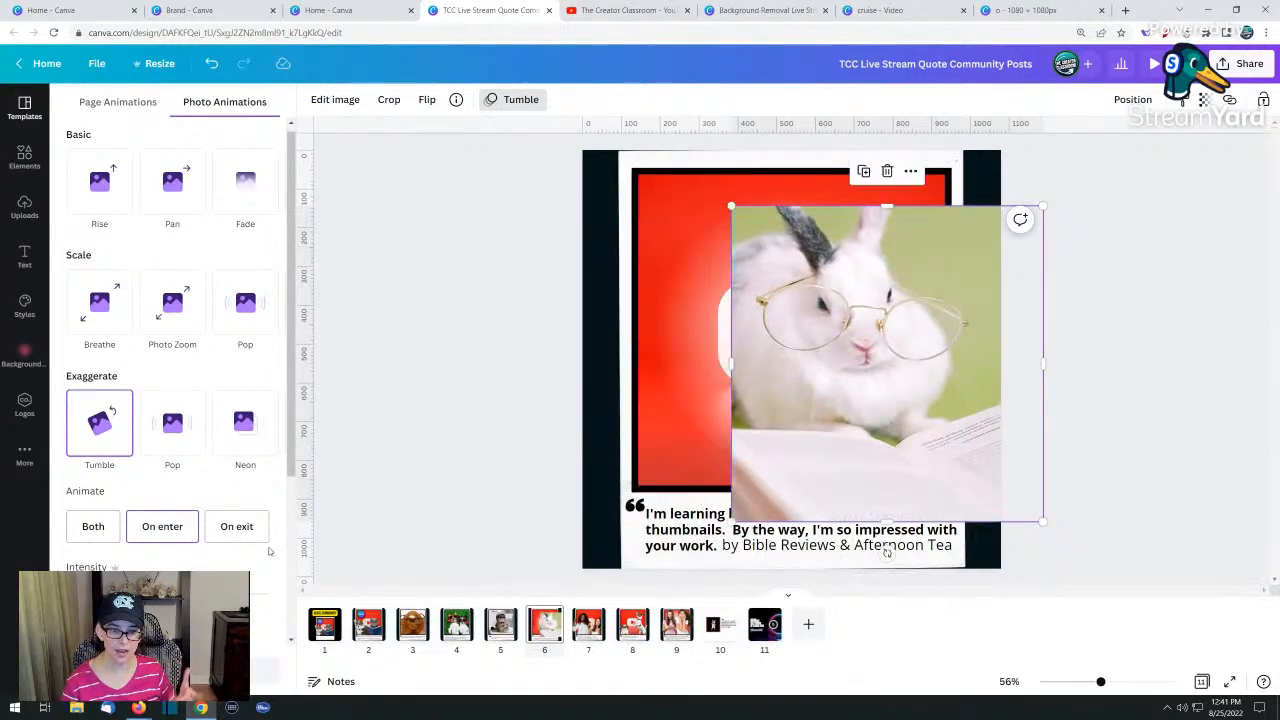
click(393, 435)
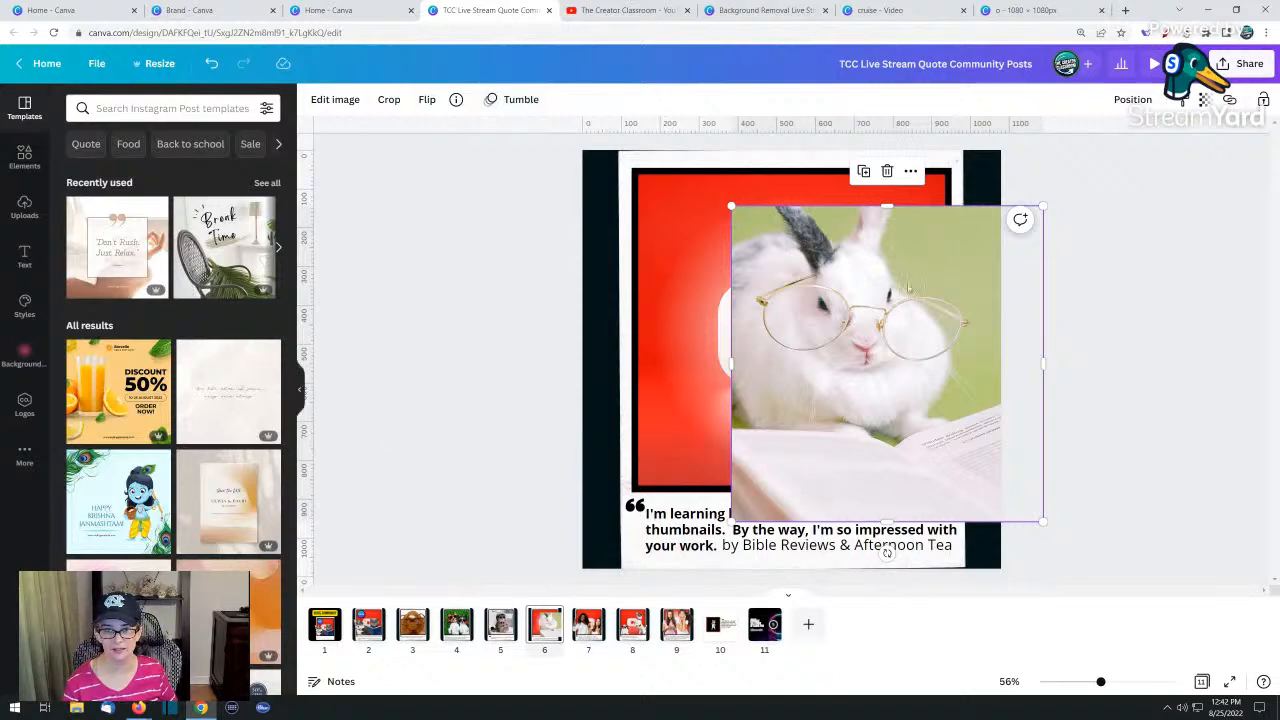
Place the rabbit photo back into the black-bordered frame and deselect it
drag(899, 319, 800, 285)
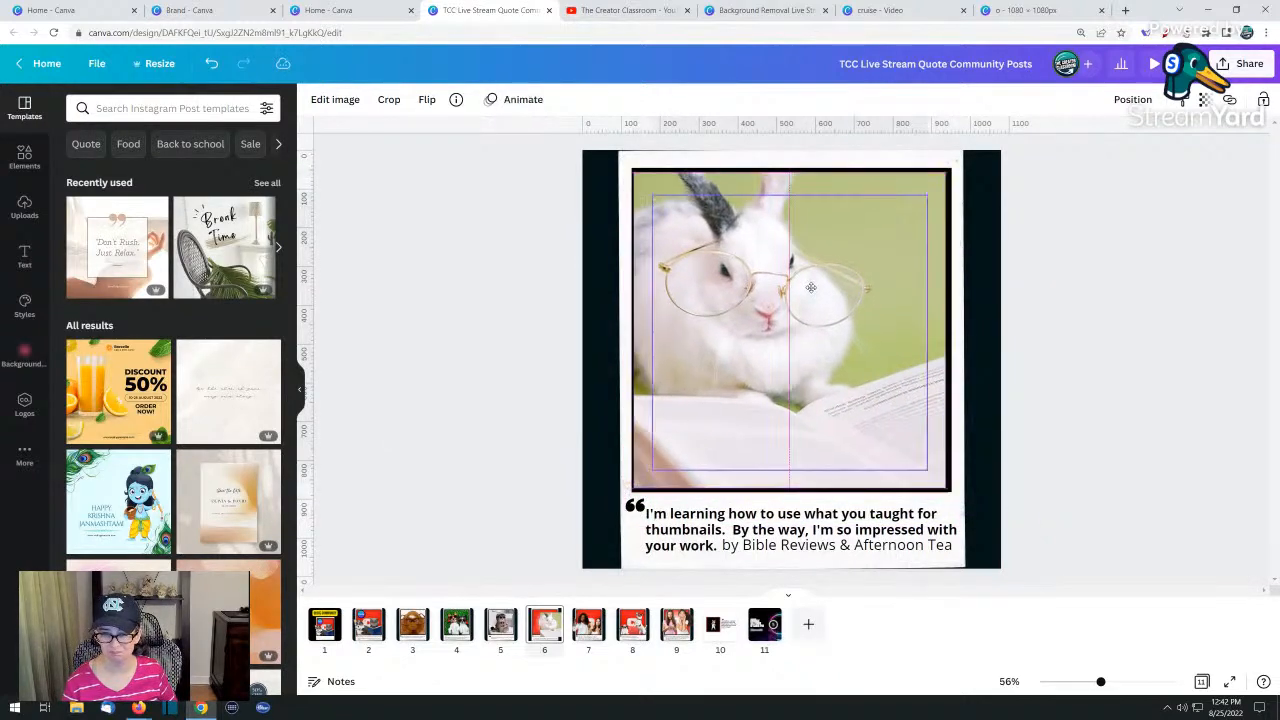
right_click(807, 285)
click(522, 274)
click(523, 276)
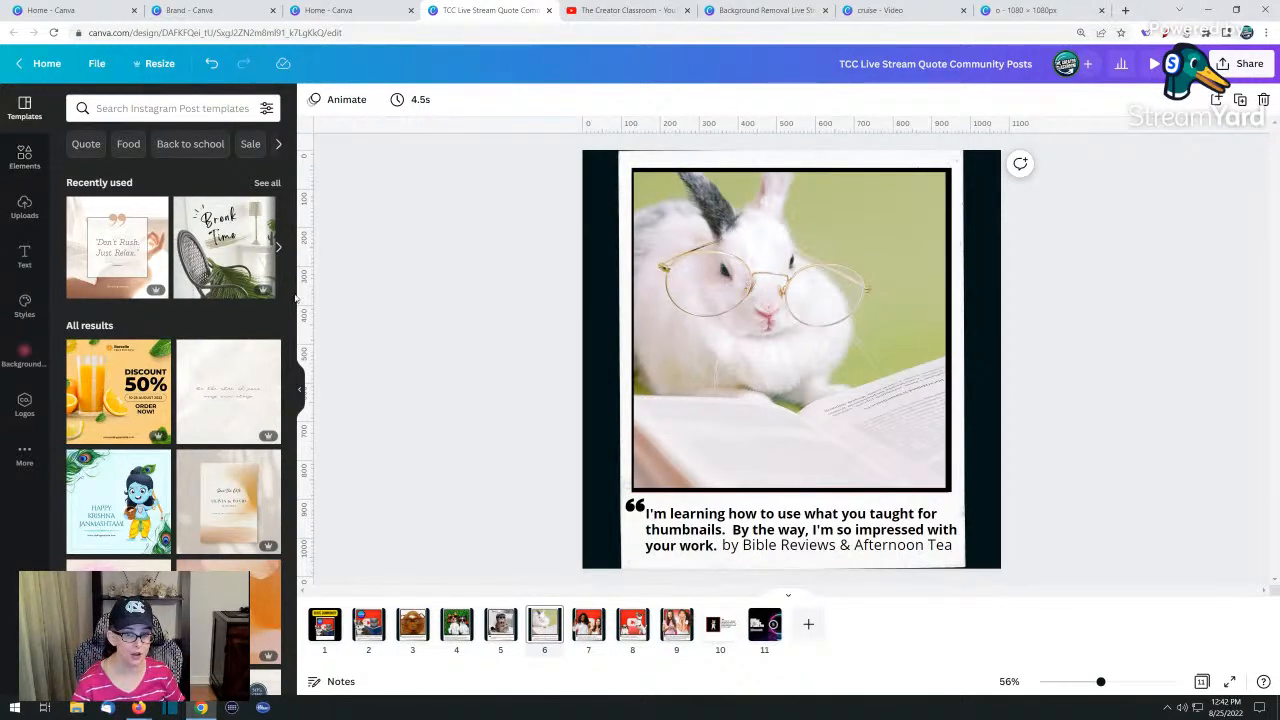
Look through the elements library and the additional Canva apps and content sources, such as Pexels, Pixabay and Pixton
click(24, 157)
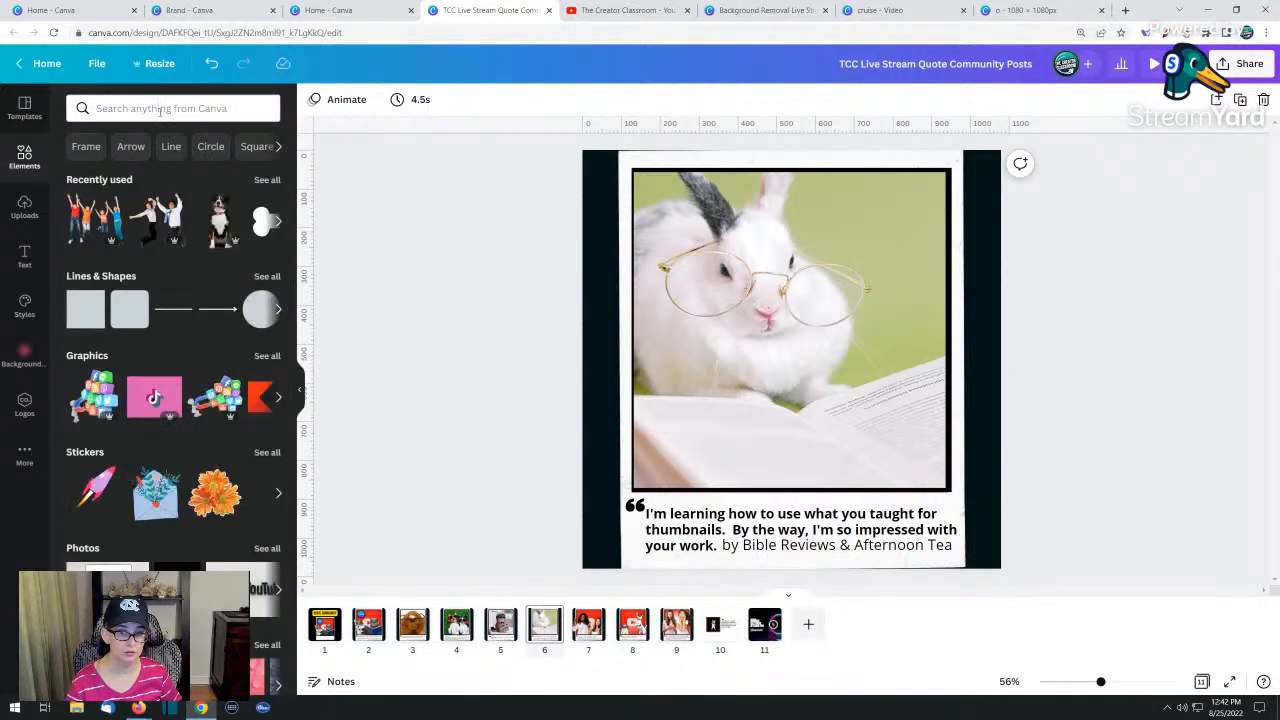
click(24, 455)
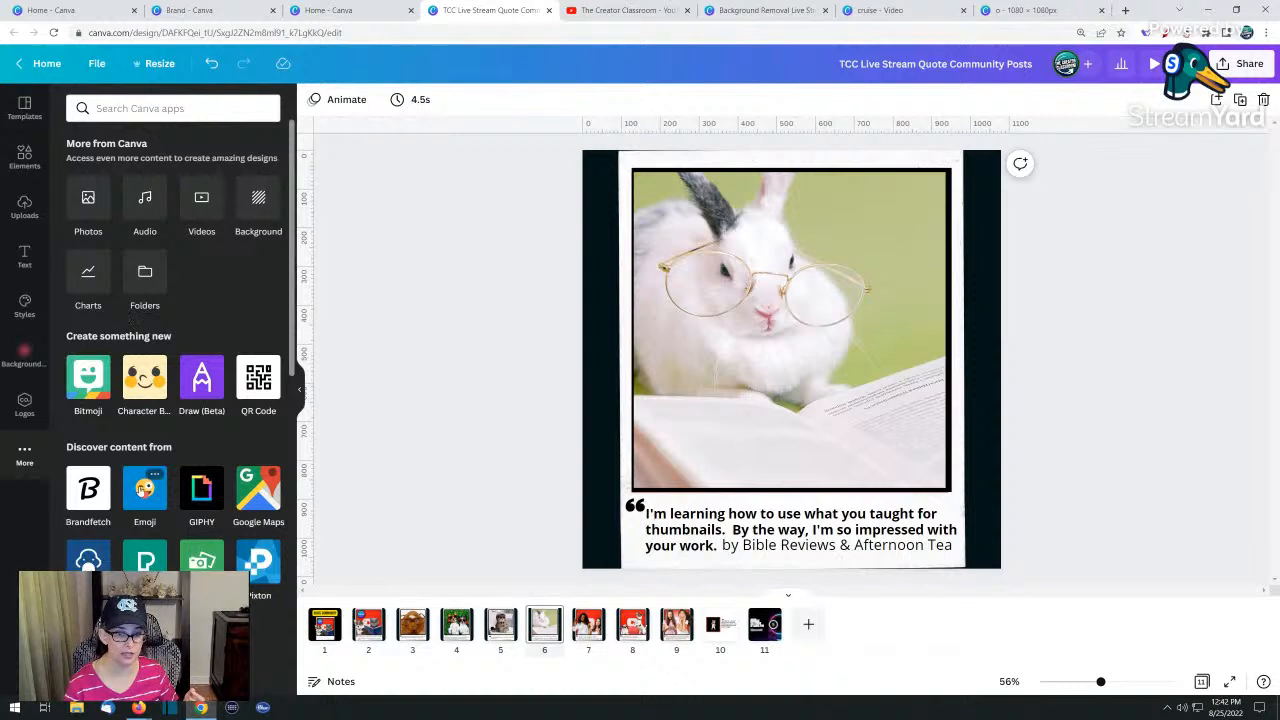
scroll(151, 513, down, 1)
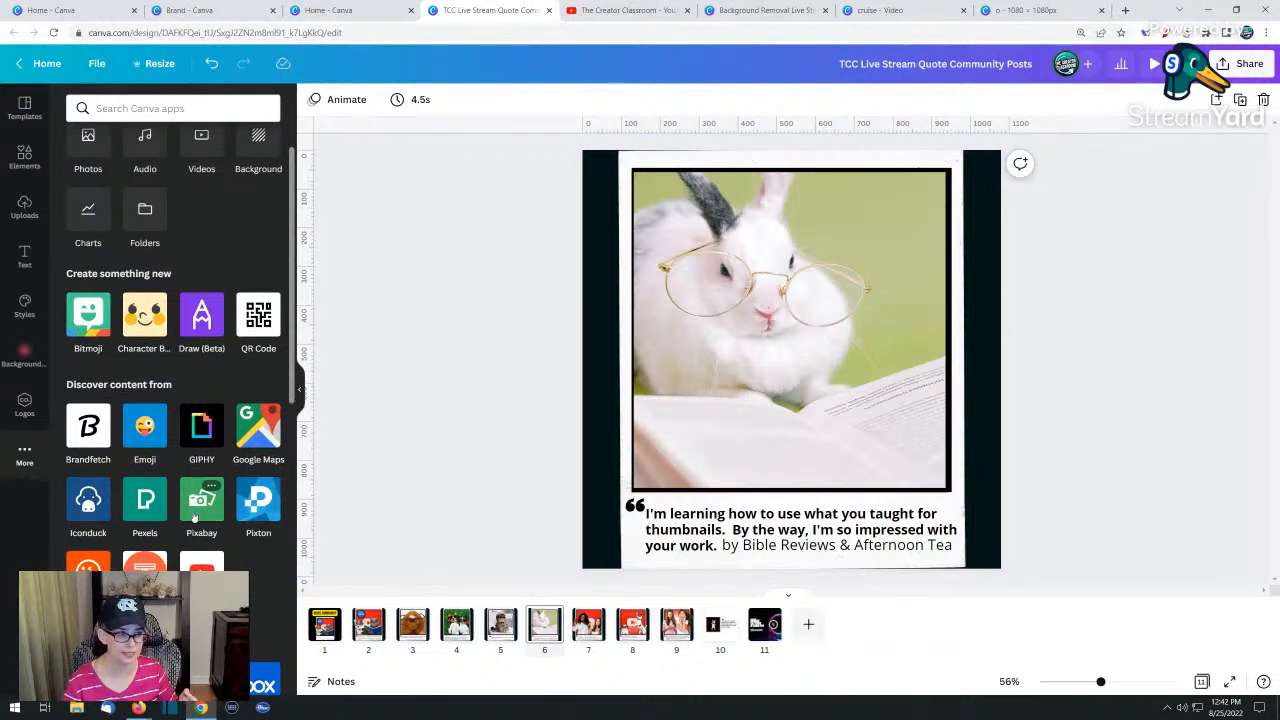
scroll(196, 517, down, 1)
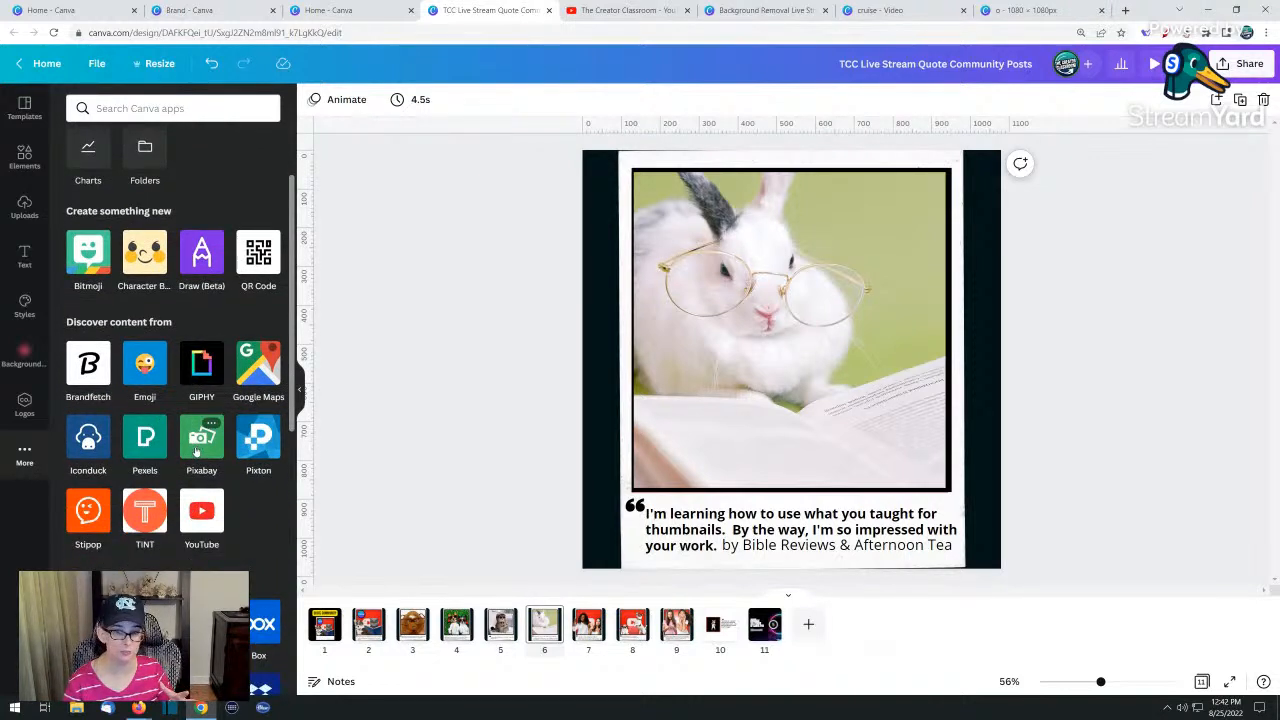
click(24, 158)
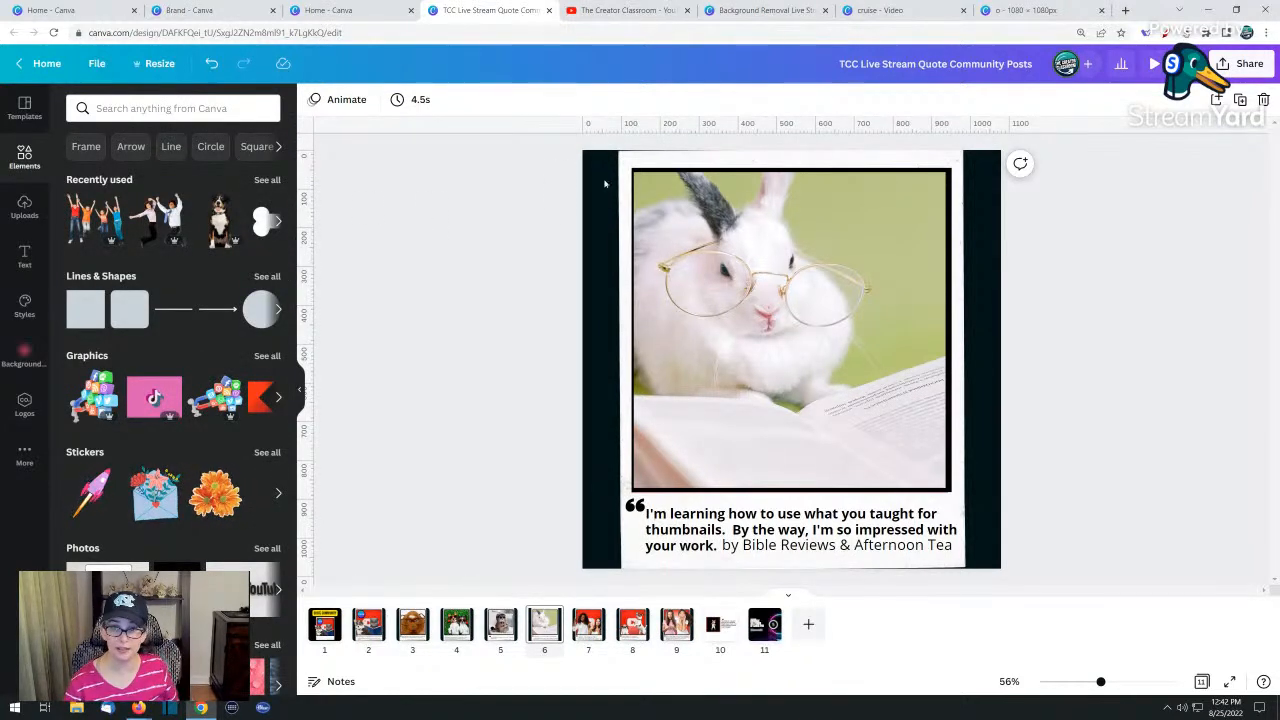
Set the download file type to PNG with a transparent background, and close the download options without exporting
click(1226, 66)
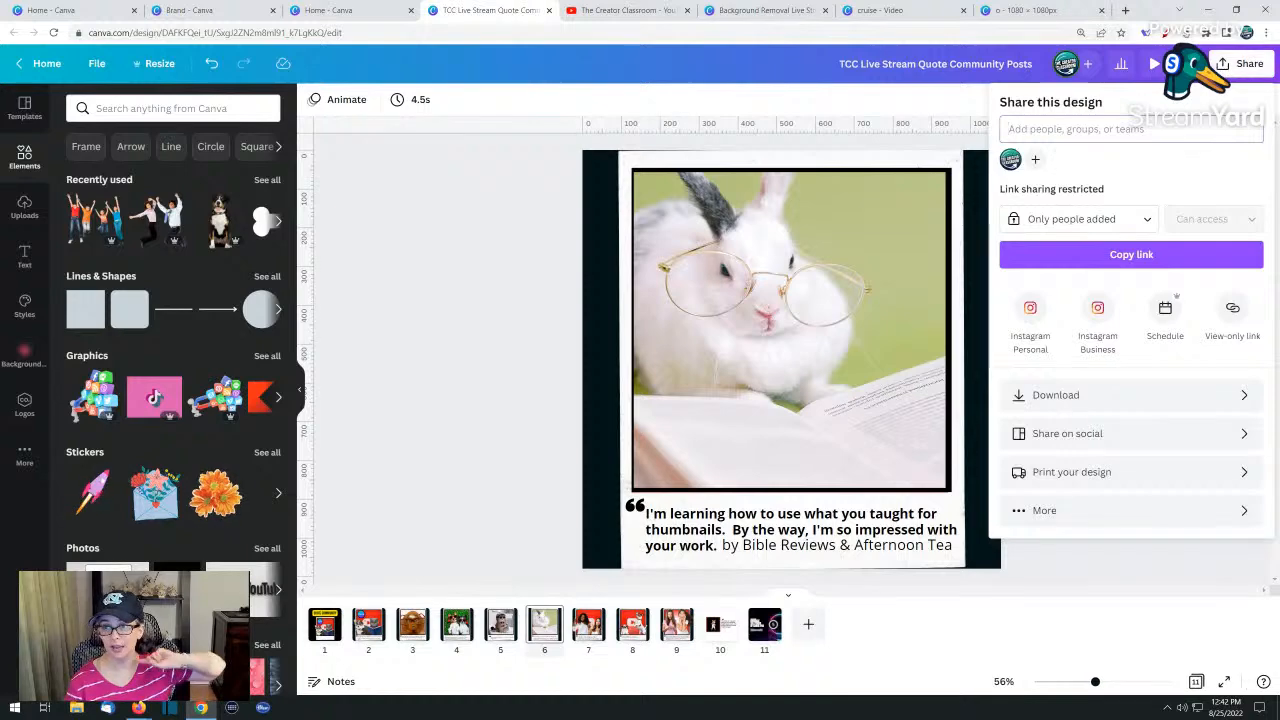
click(1090, 397)
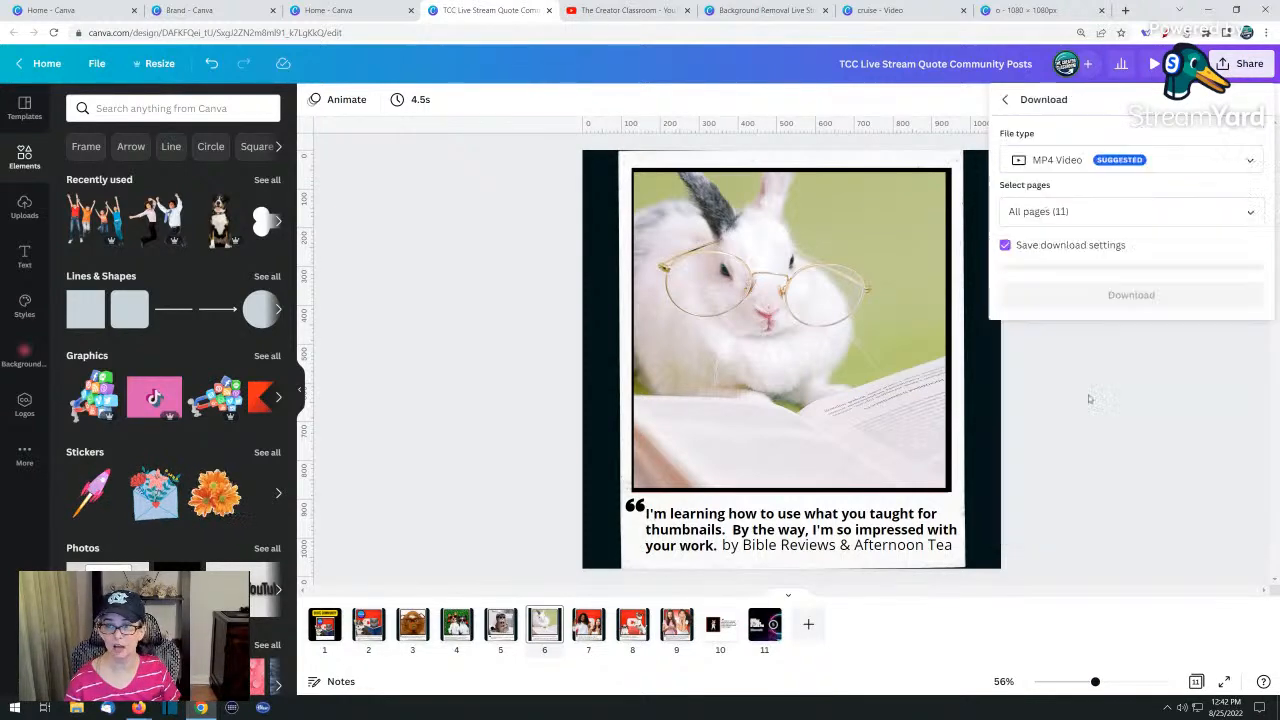
click(1065, 162)
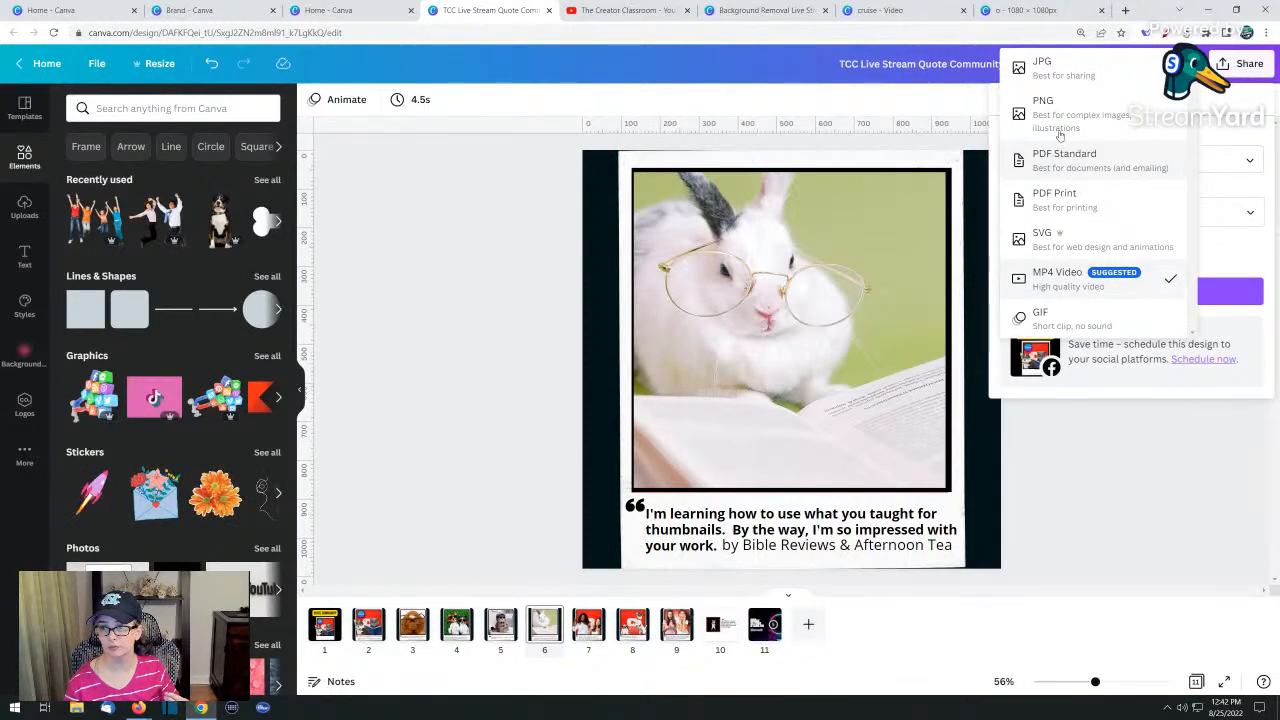
click(1060, 125)
click(1004, 246)
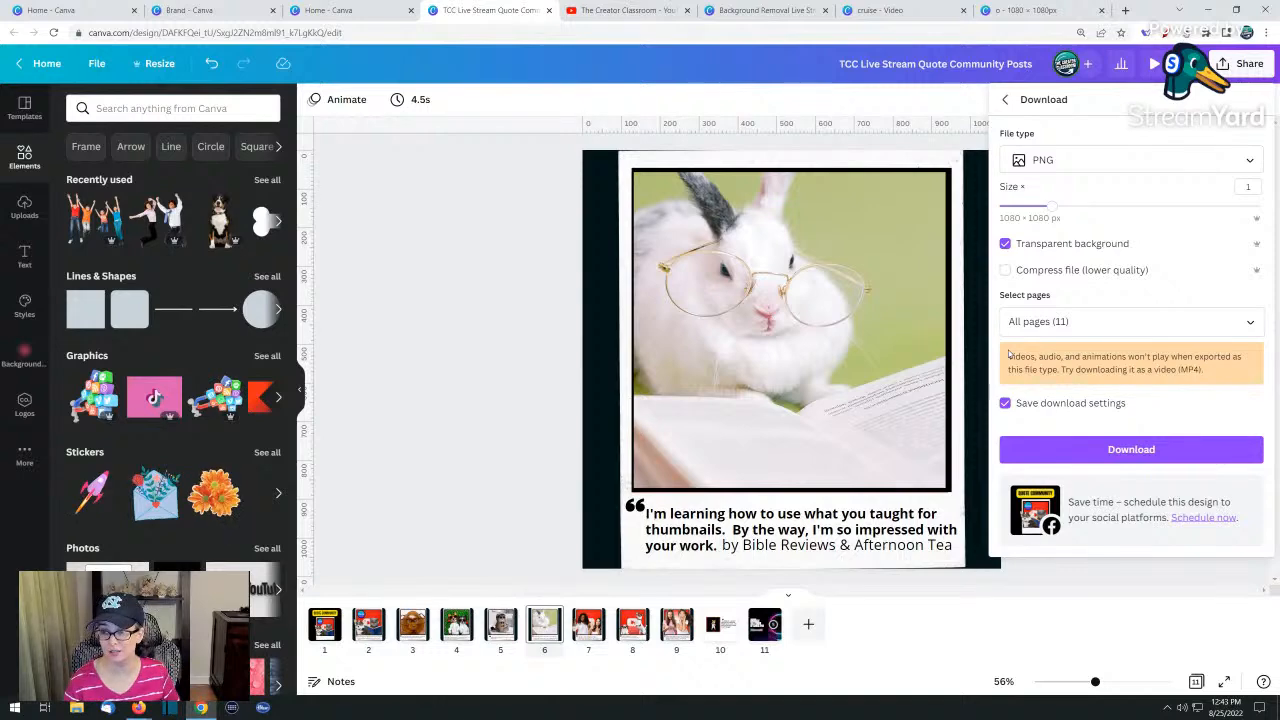
click(494, 289)
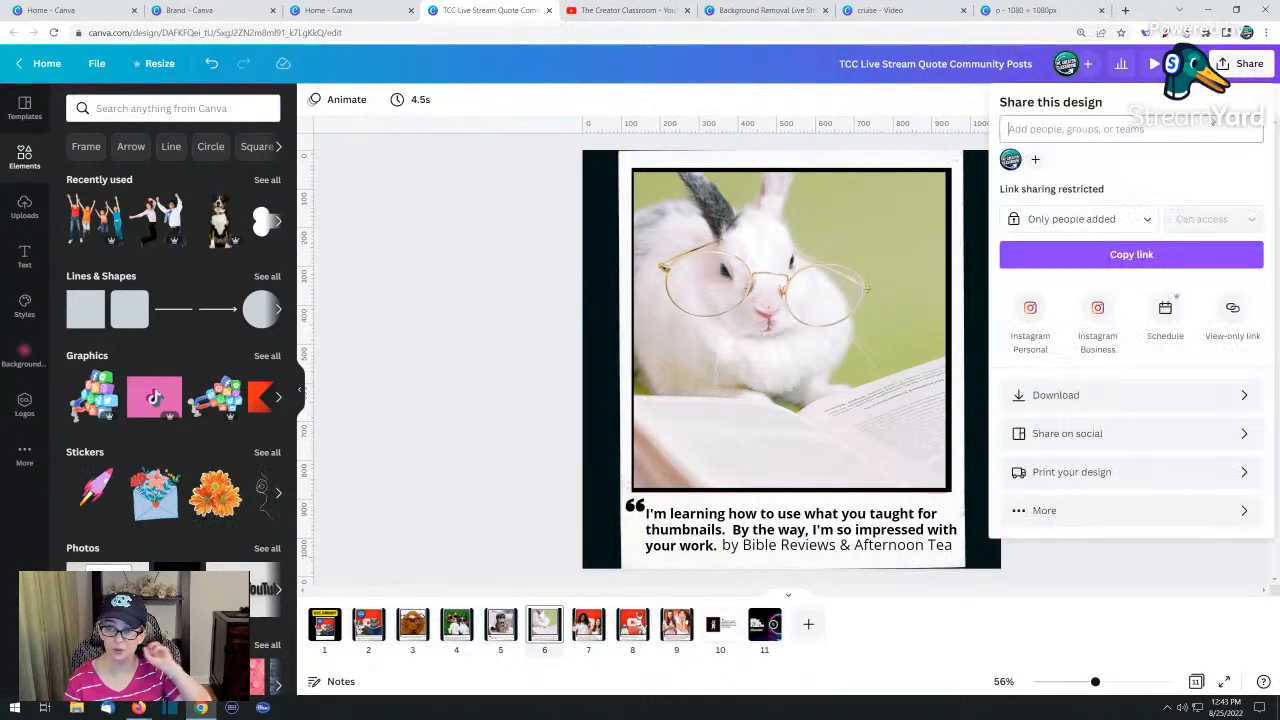
Reopen the download options, change the file type to SVG, and leave them without exporting
click(1240, 63)
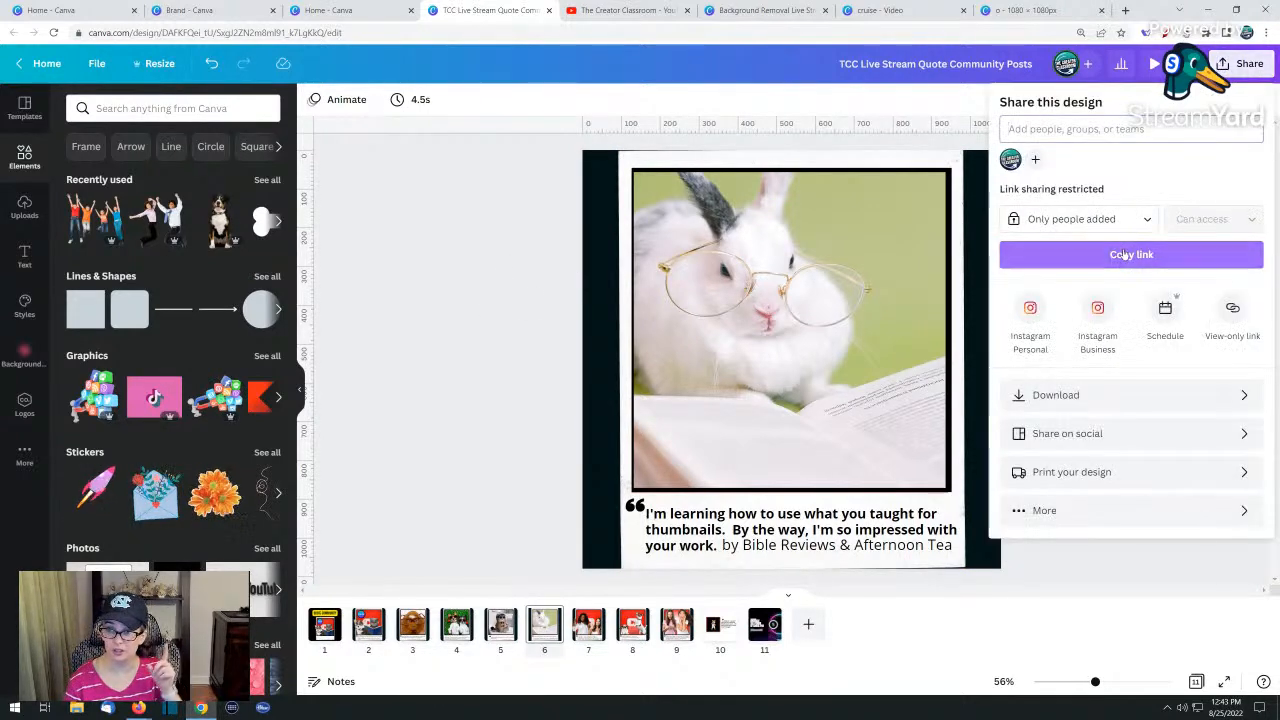
click(1070, 395)
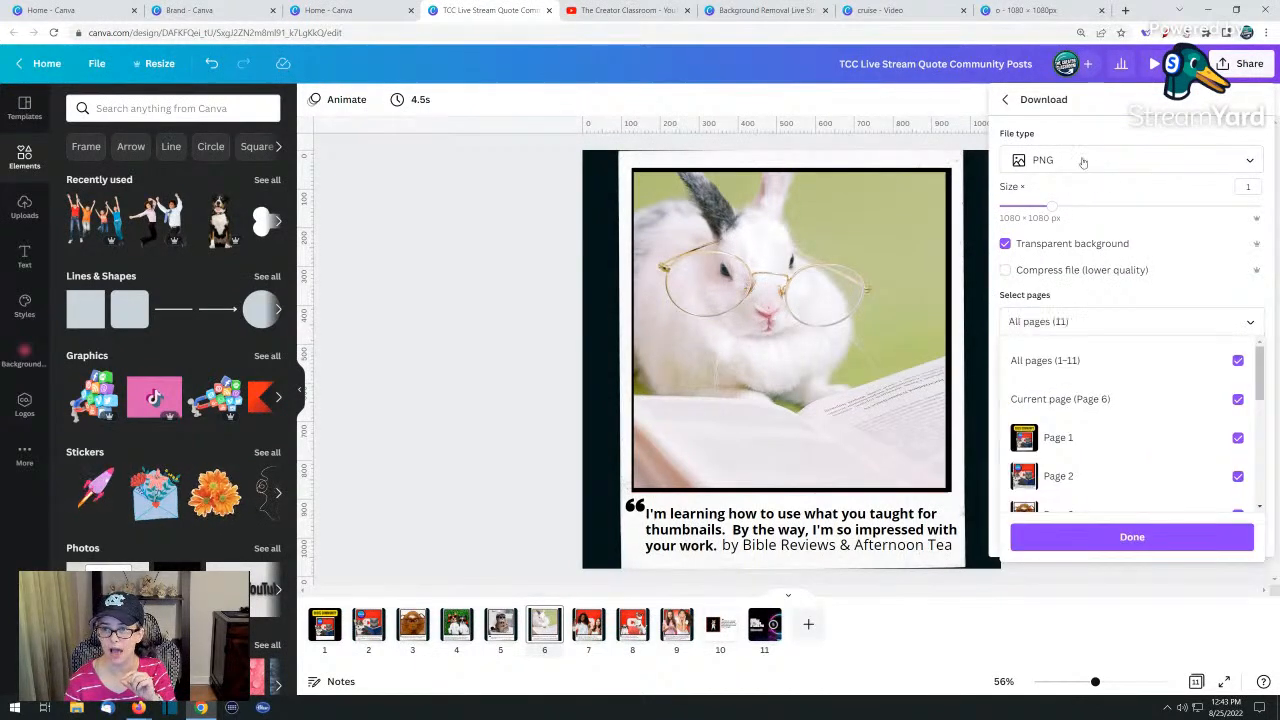
click(1085, 161)
click(1085, 161)
click(1055, 290)
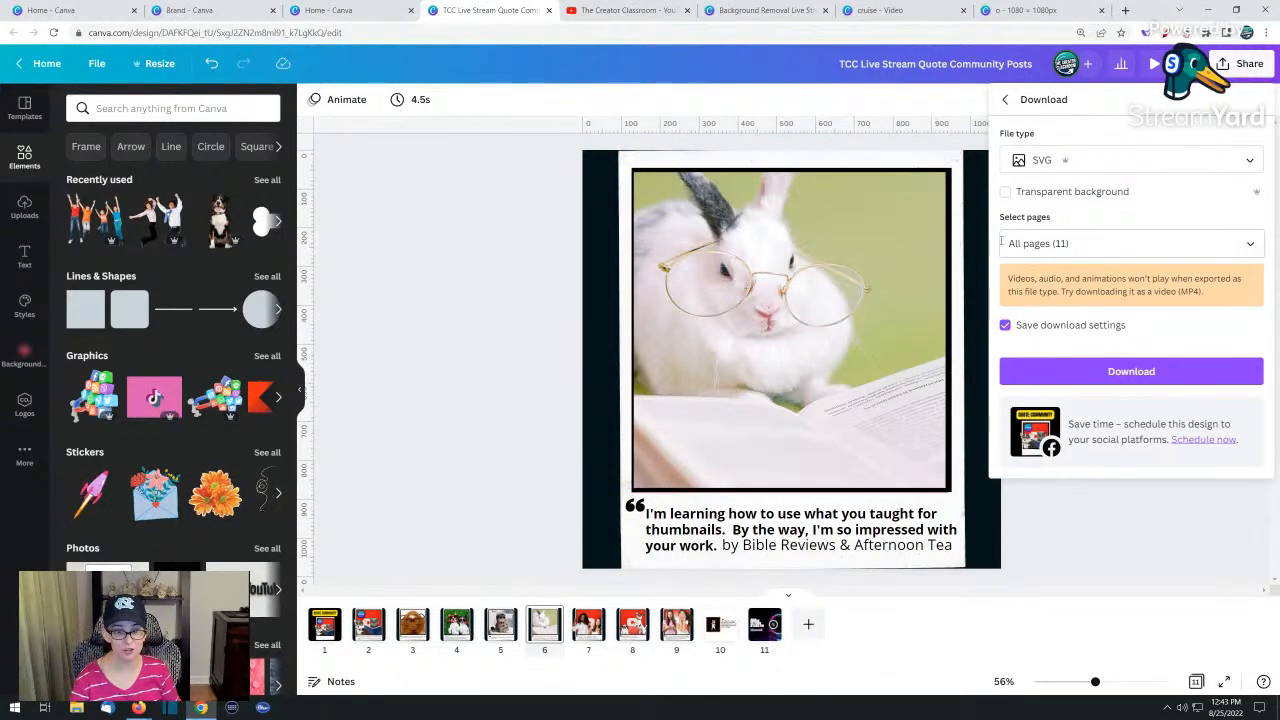
click(478, 246)
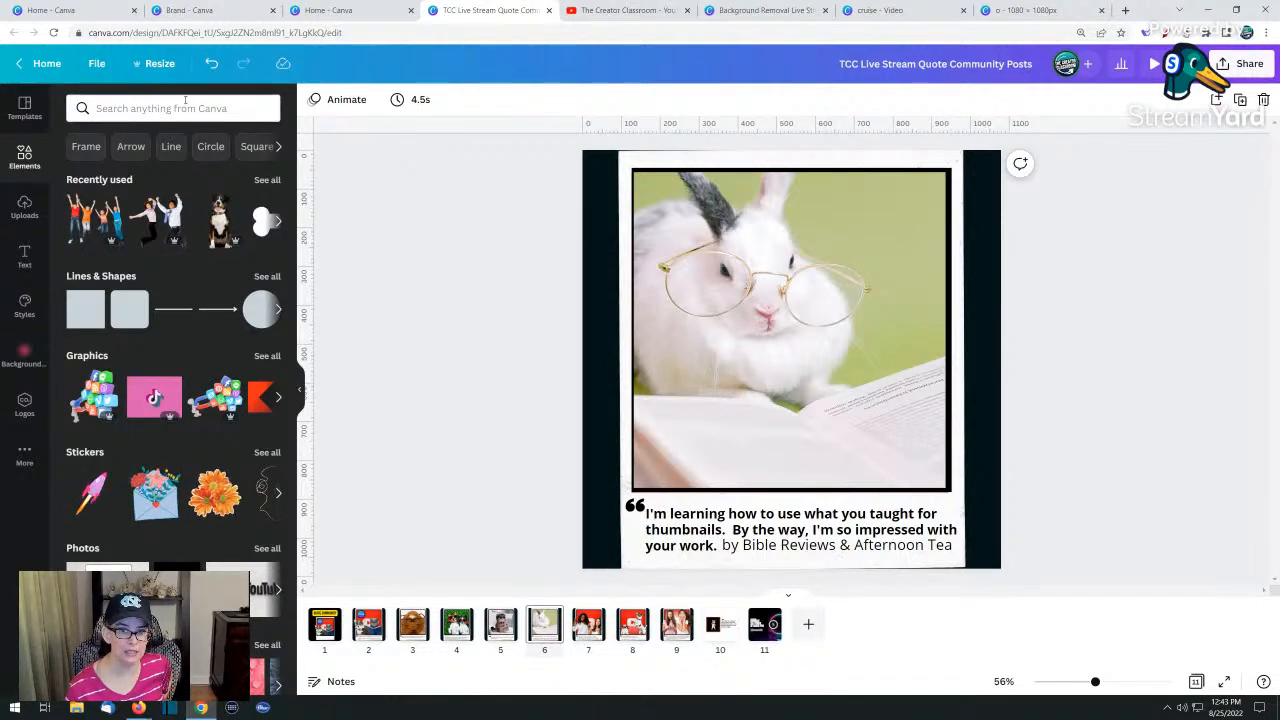
View the available resize options for the design and switch back to the Canva home page
click(150, 64)
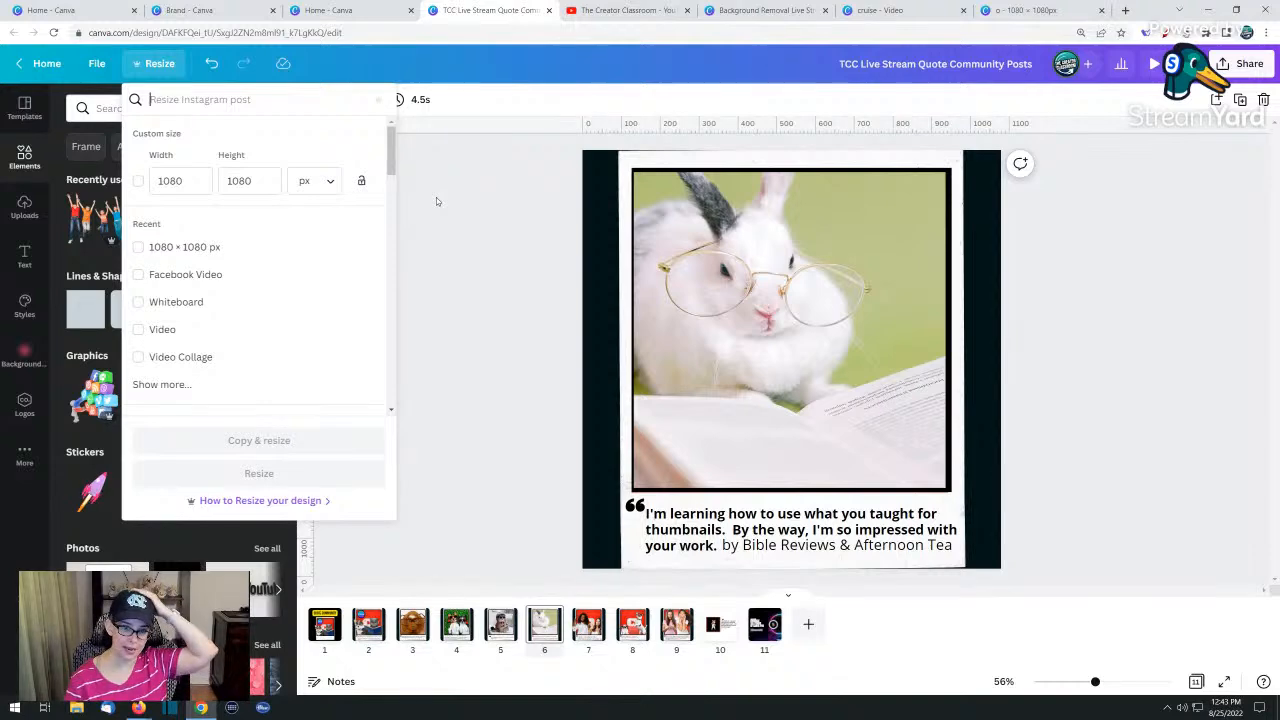
click(492, 209)
click(330, 10)
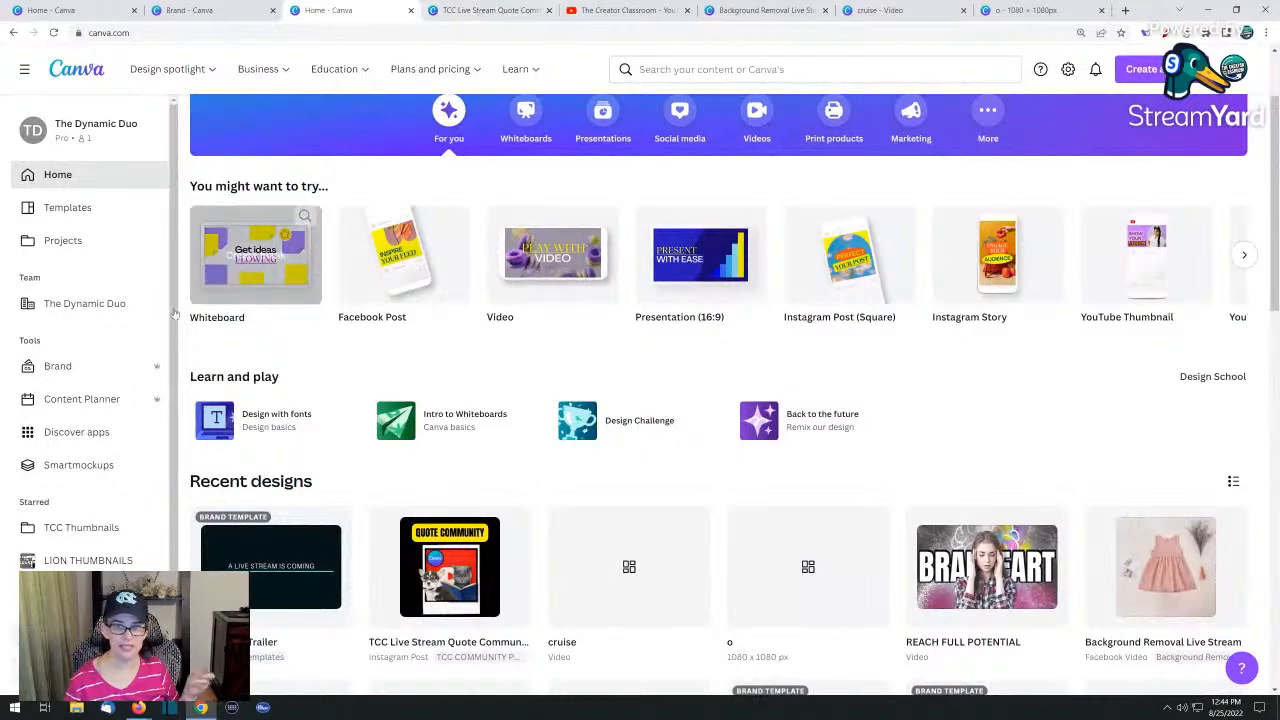
Check the home page's search suggestions and browse the full templates library
scroll(441, 227, up, 2)
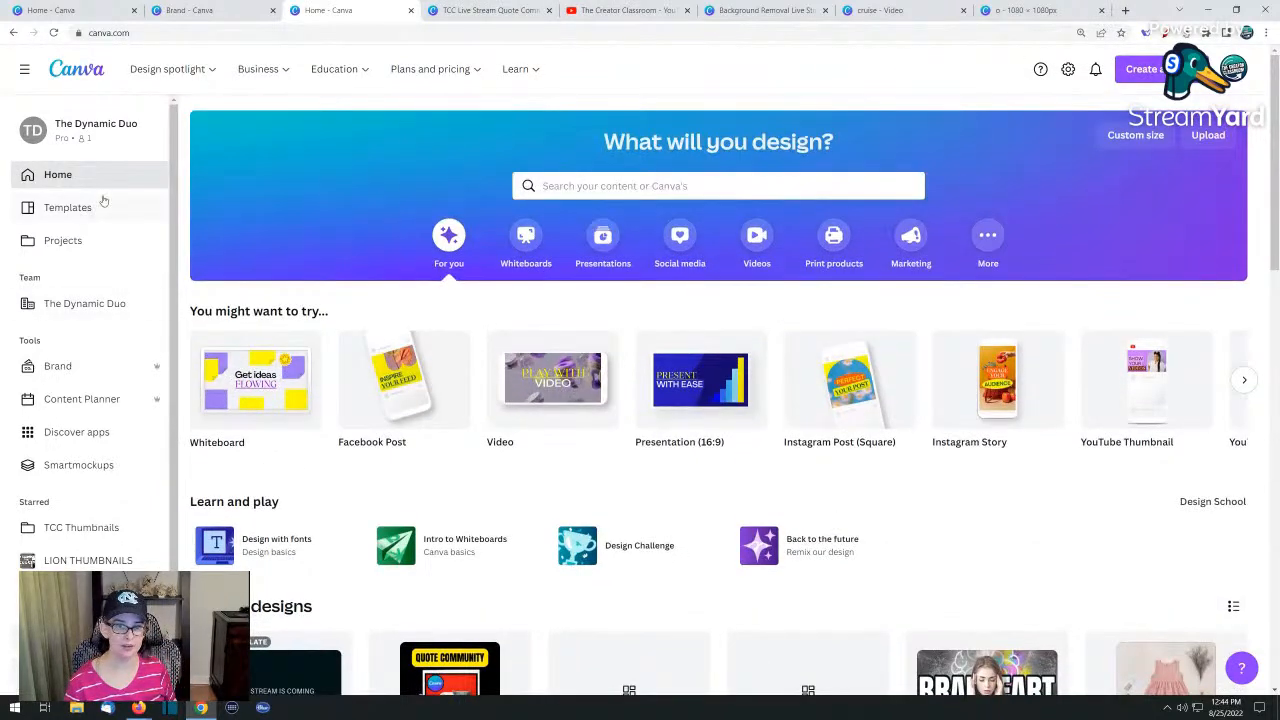
scroll(340, 380, down, 1)
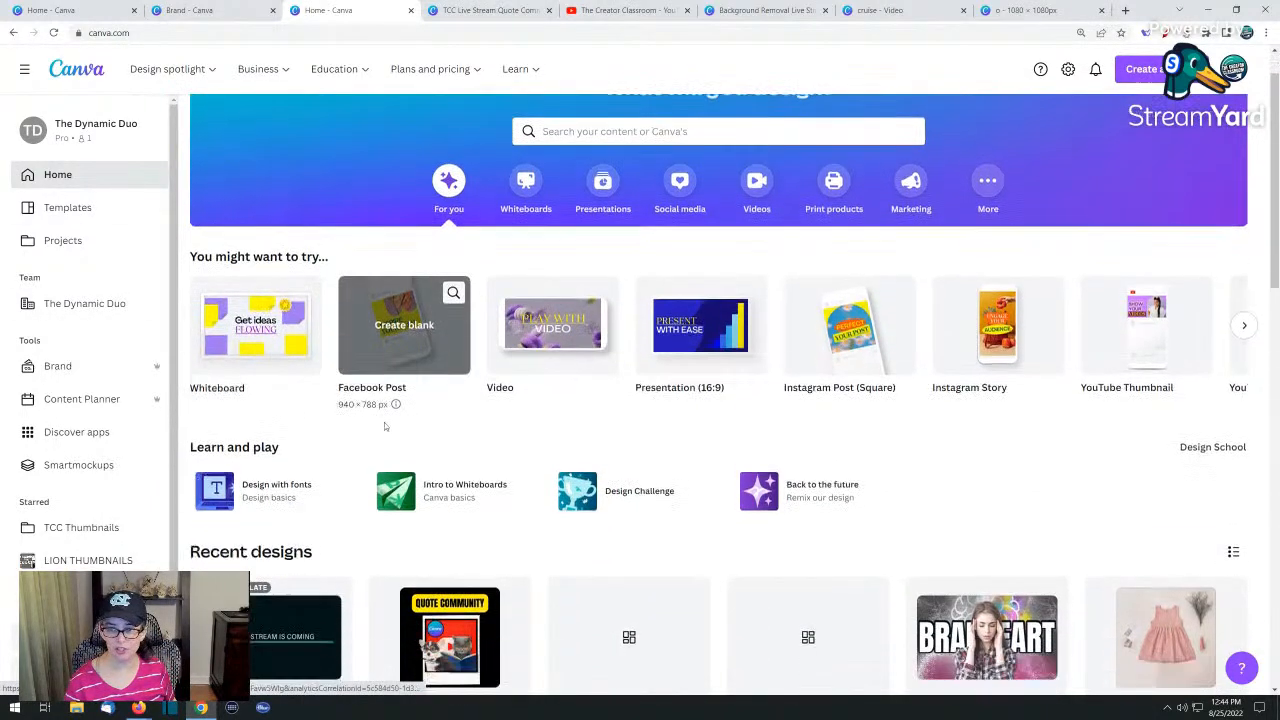
click(603, 121)
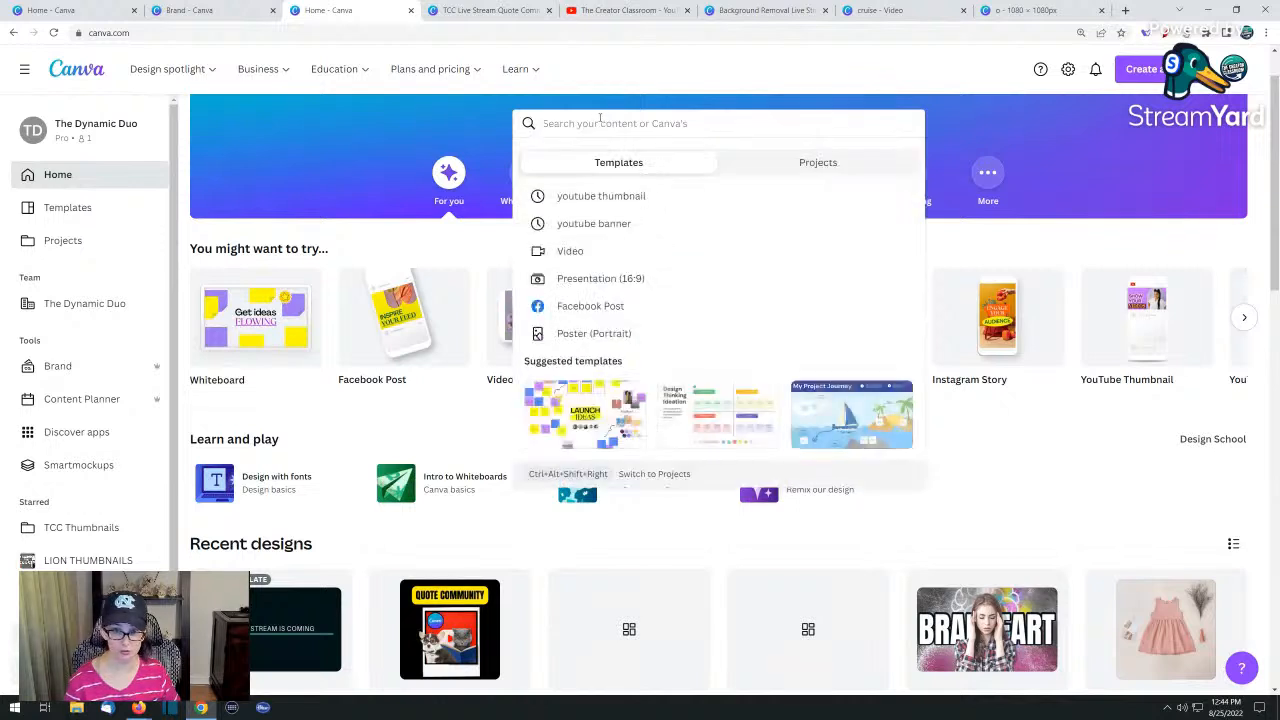
click(68, 207)
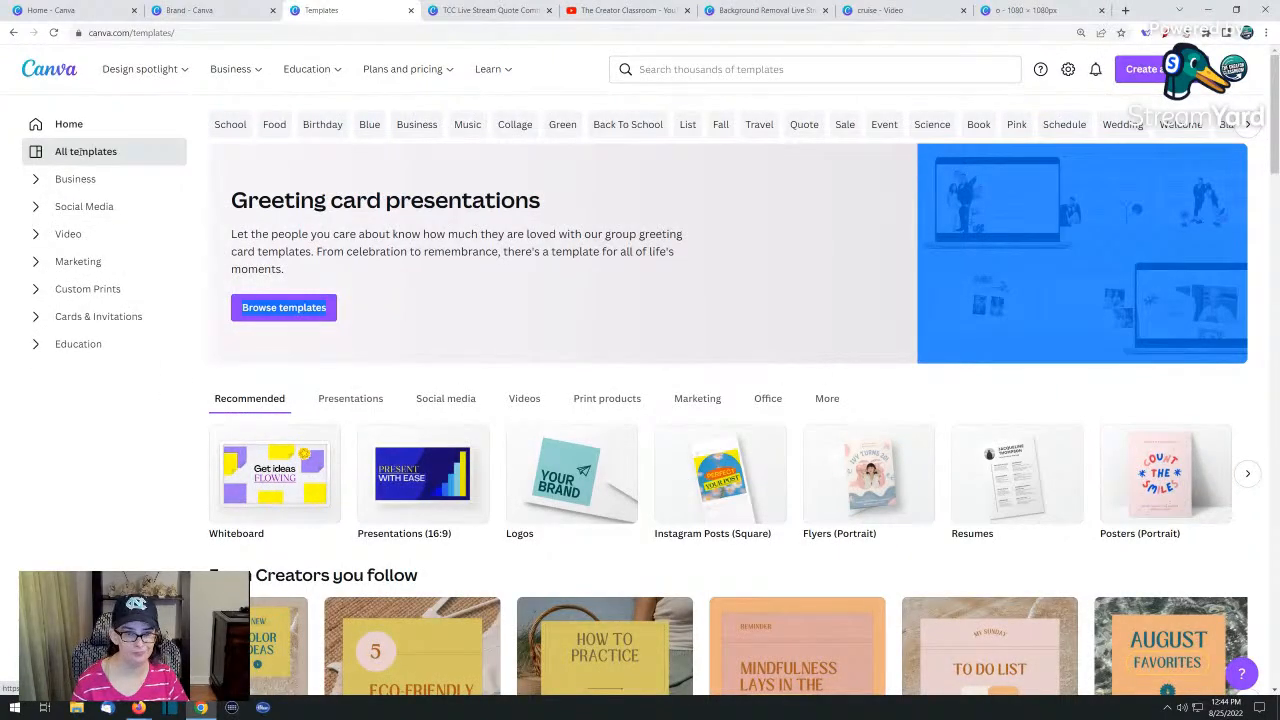
scroll(298, 531, down, 1)
scroll(298, 531, down, 4)
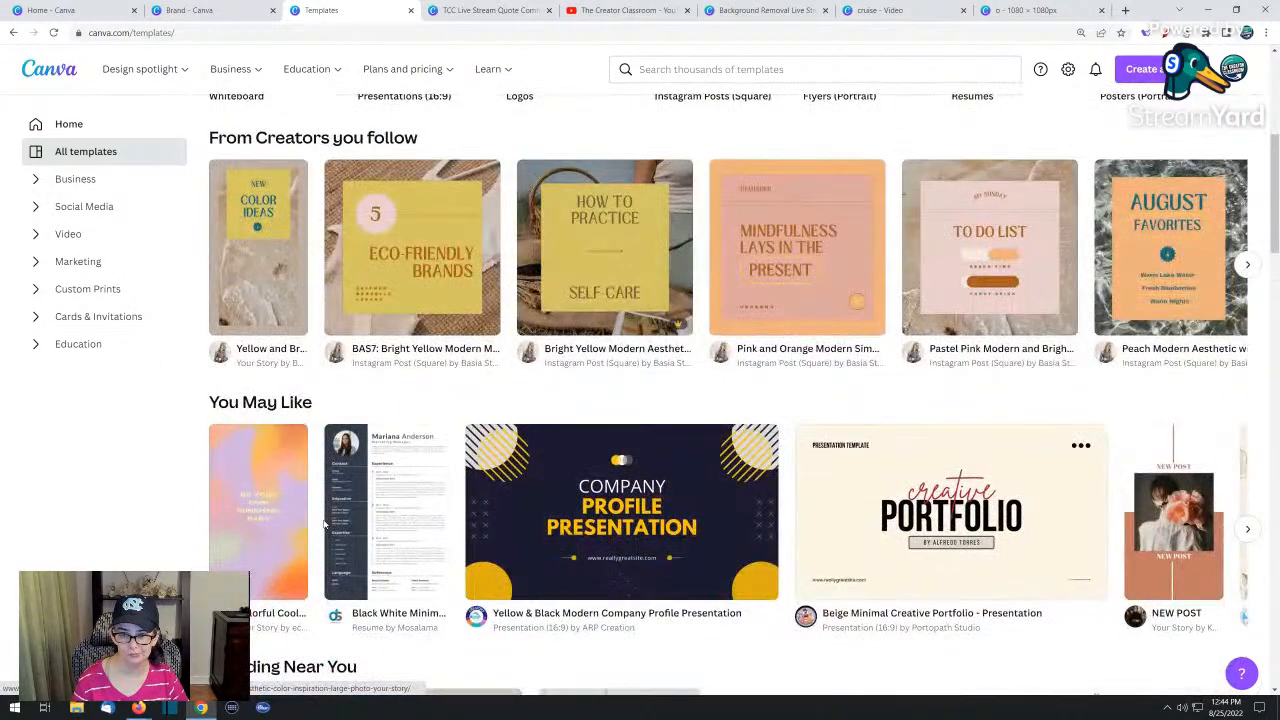
scroll(325, 525, up, 3)
Return to the home page and create a blank YouTube Thumbnail design
click(55, 66)
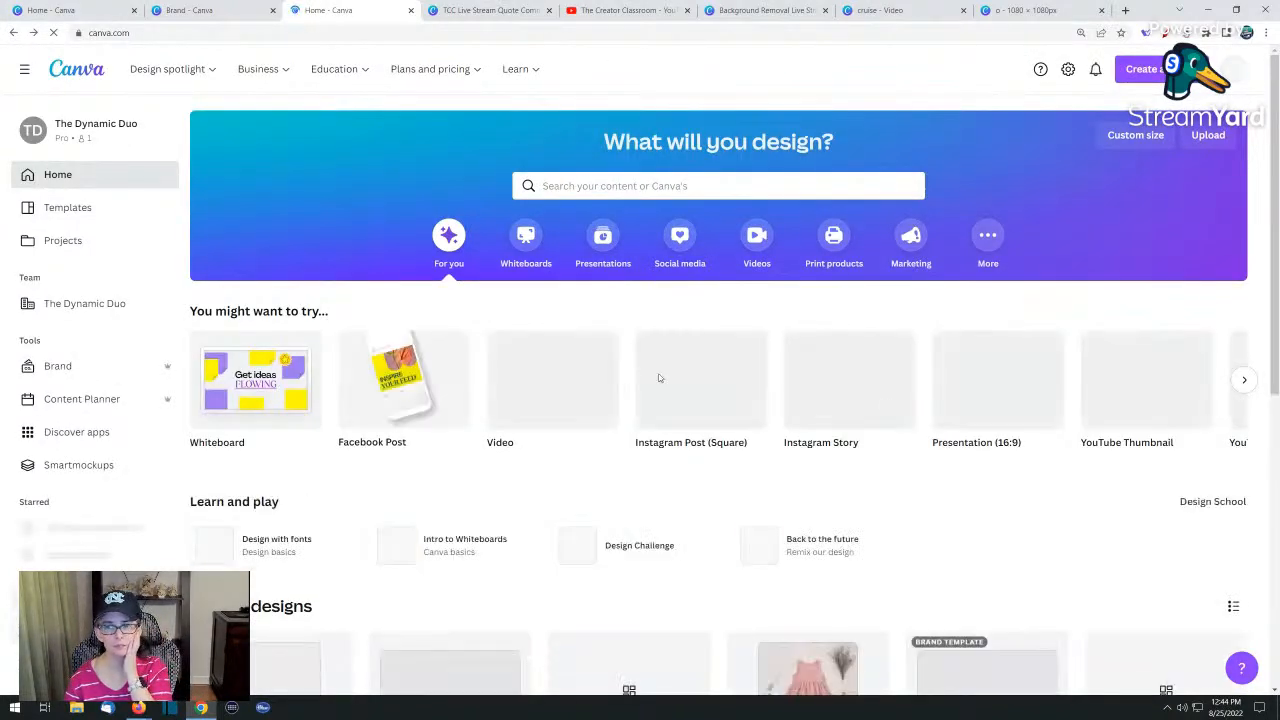
scroll(949, 433, down, 1)
click(1153, 330)
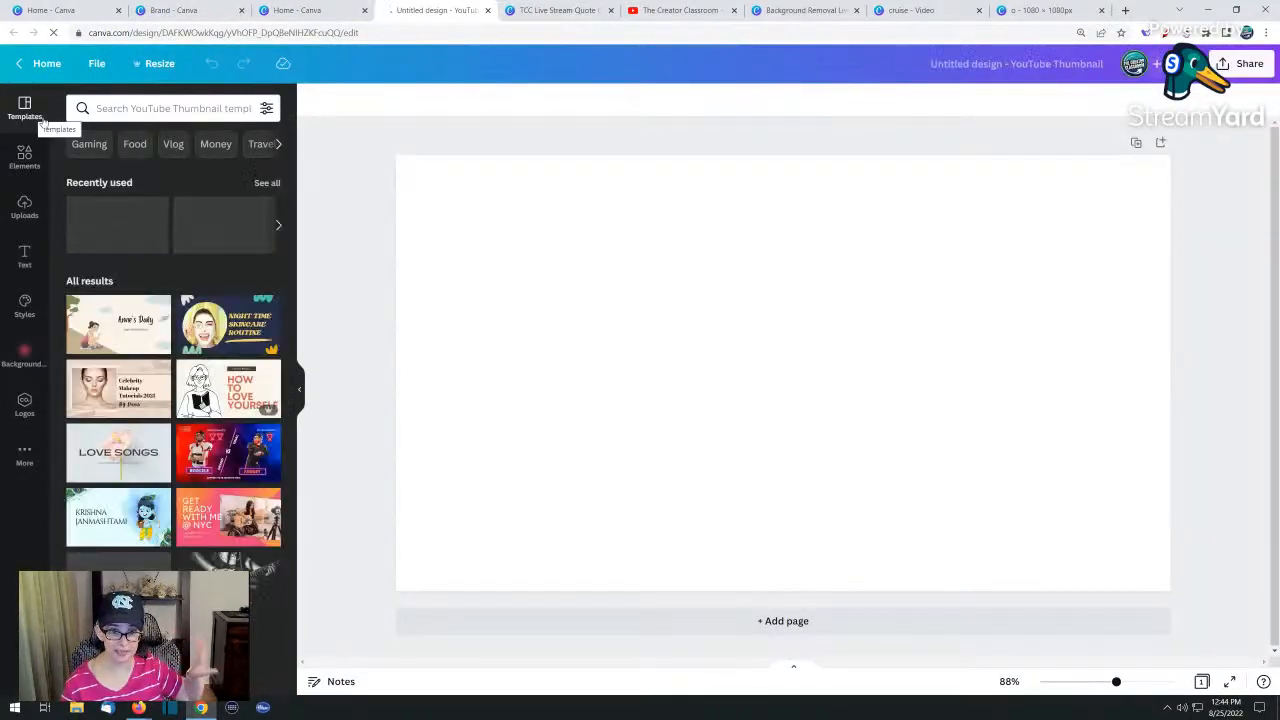
Browse the YouTube Thumbnail templates and apply the green "Simple Makeup Tips" template to the blank design
scroll(173, 400, down, 2)
scroll(173, 400, down, 1)
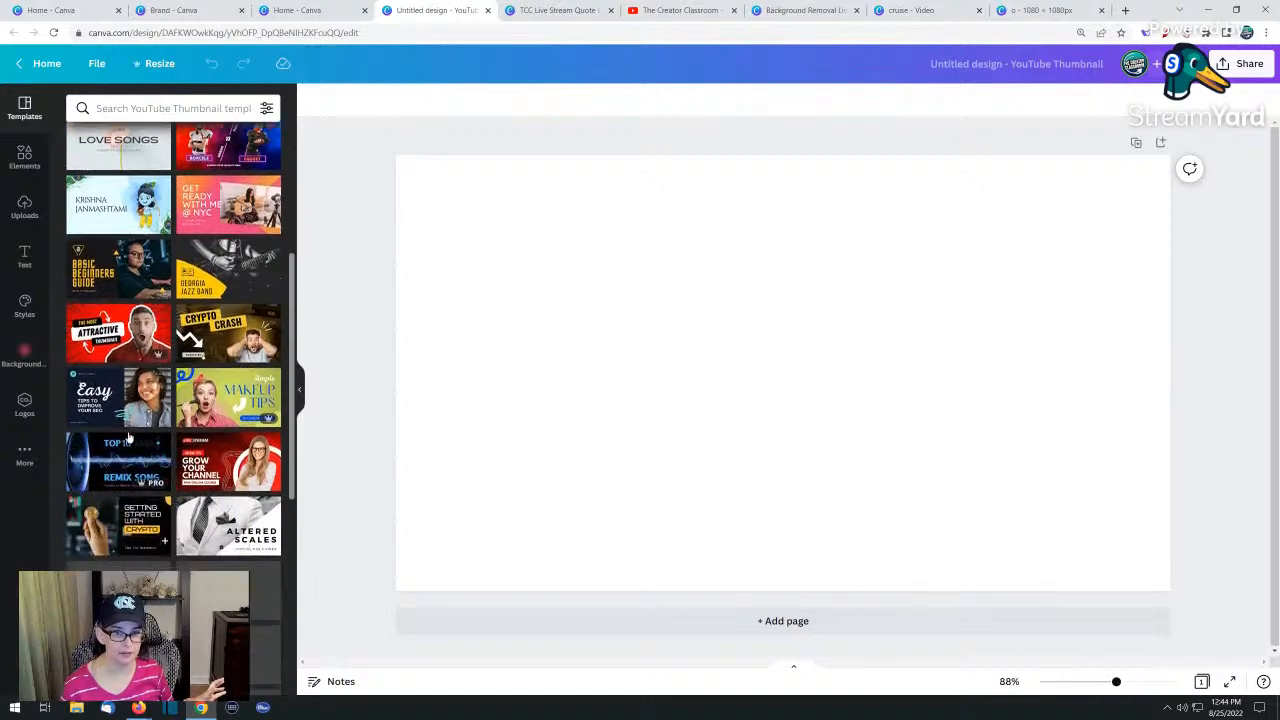
scroll(173, 400, up, 1)
scroll(183, 386, down, 1)
scroll(183, 386, up, 1)
scroll(183, 386, down, 2)
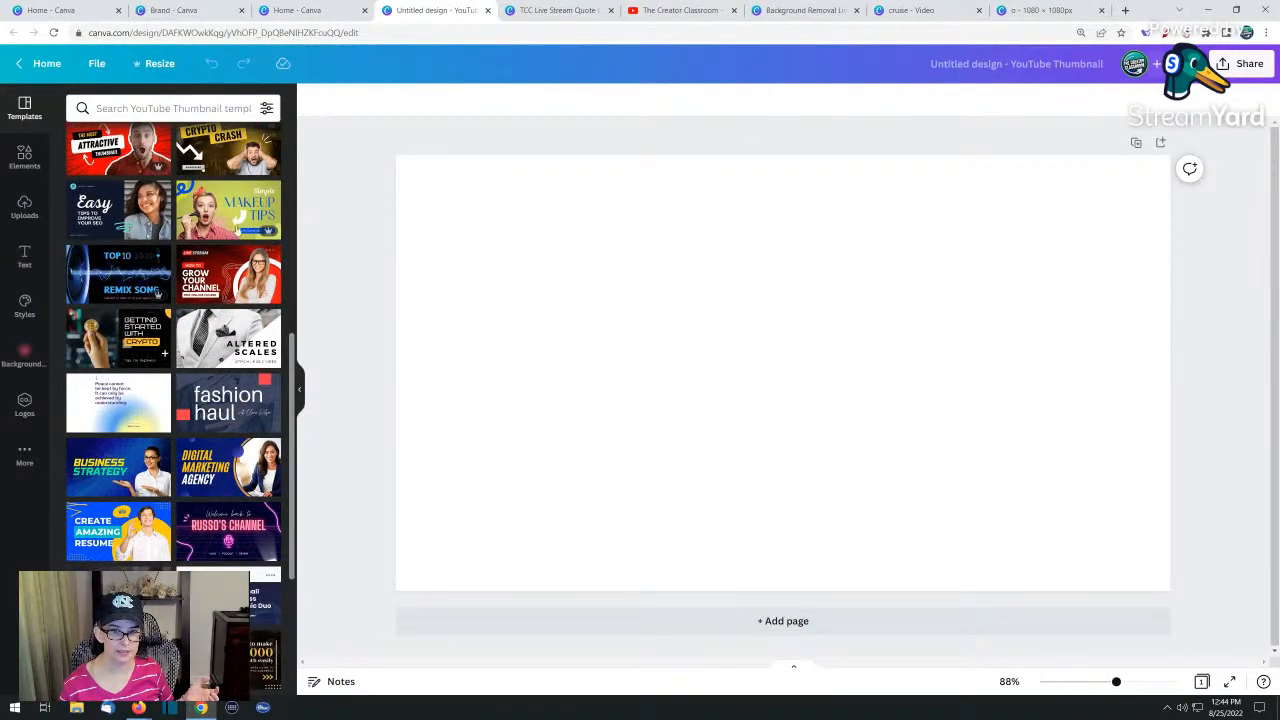
click(224, 211)
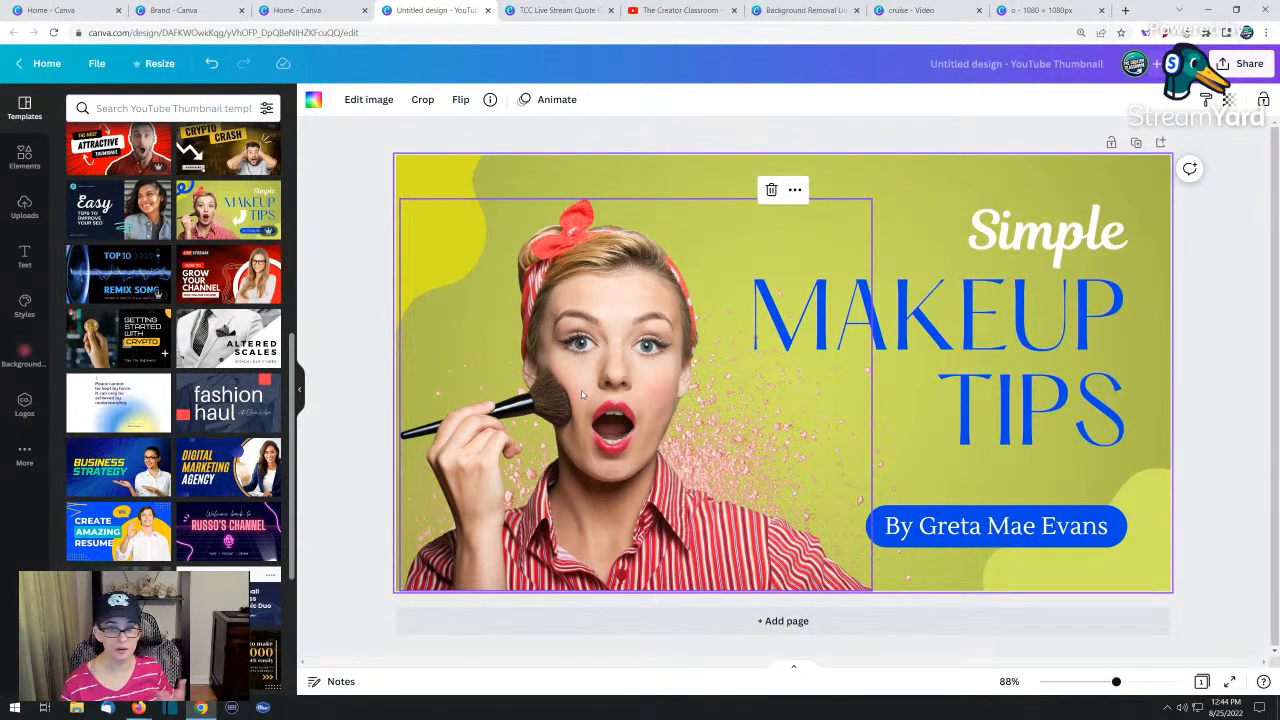
Create a resized copy of the thumbnail design in the Video format
click(155, 64)
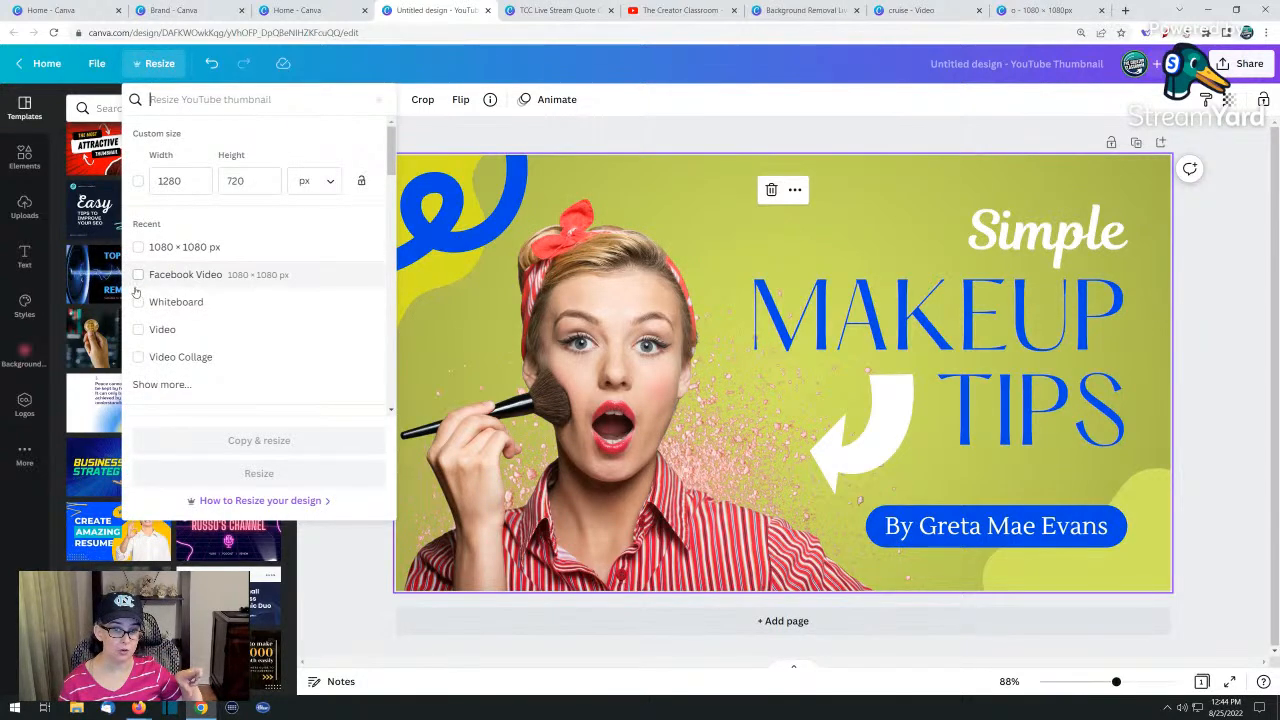
click(138, 330)
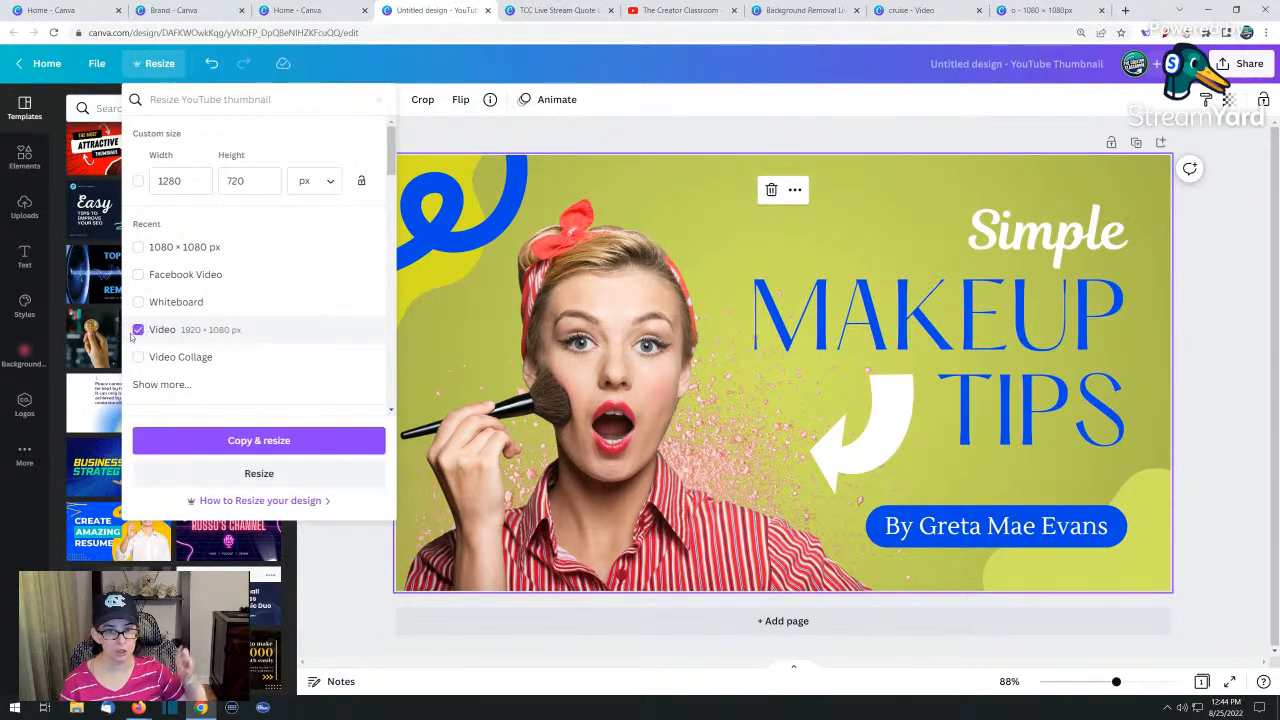
click(270, 442)
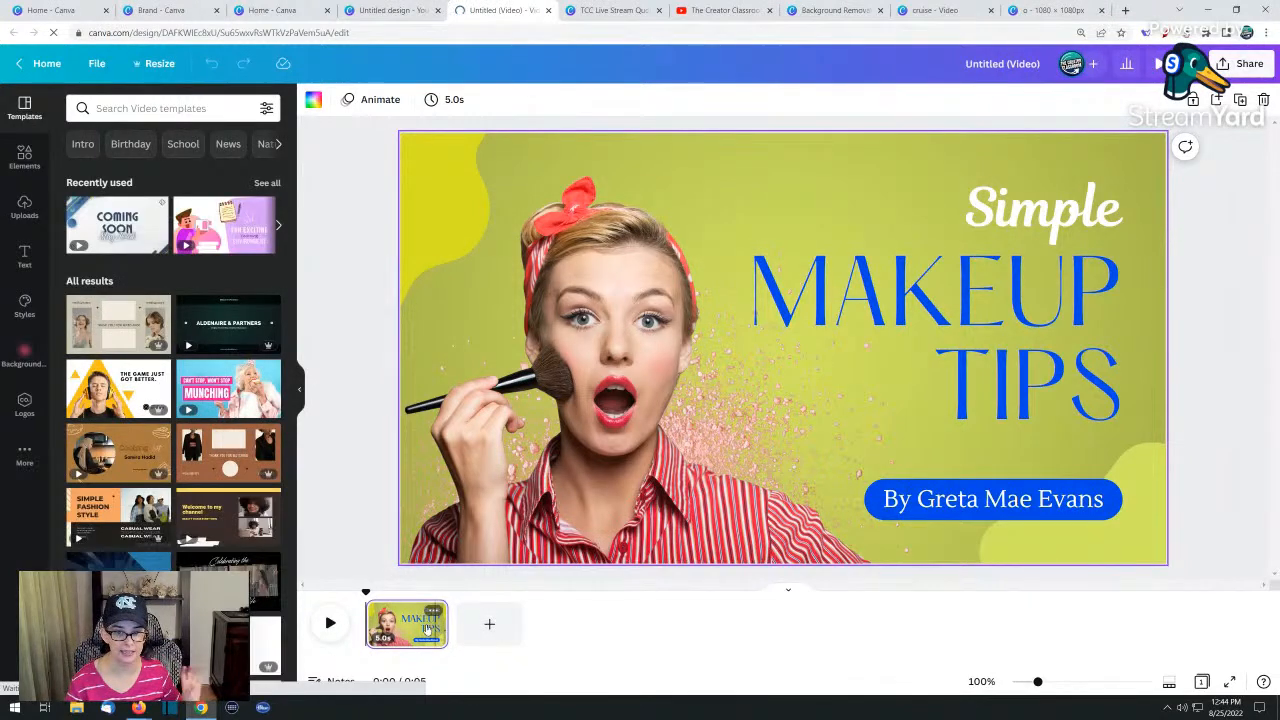
Add a second page after the makeup page and preview a Chop transition between the two
click(454, 624)
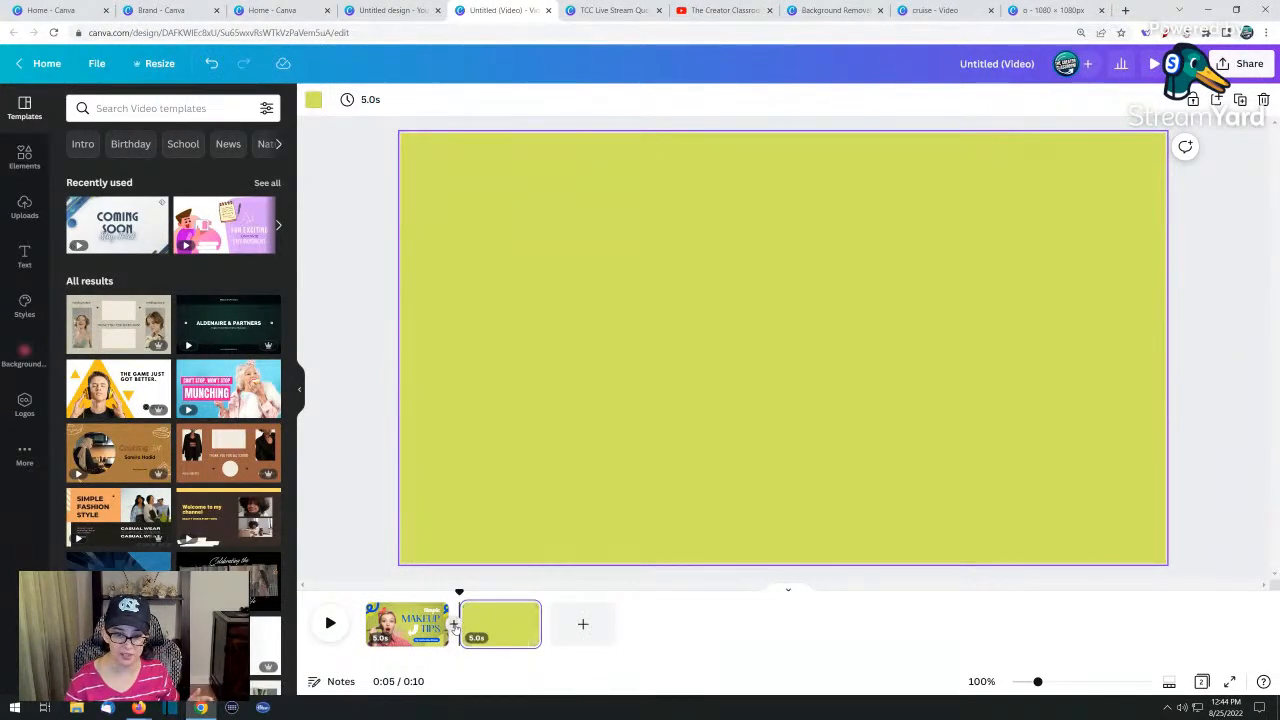
click(454, 630)
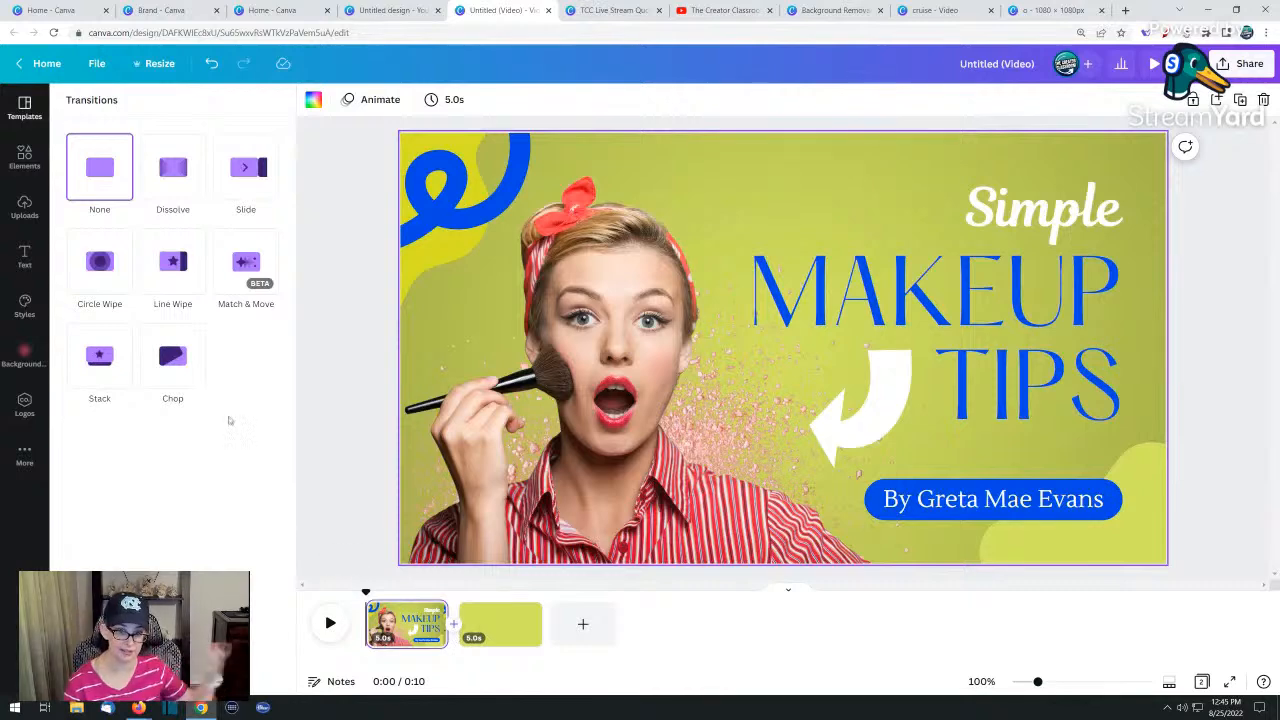
click(181, 372)
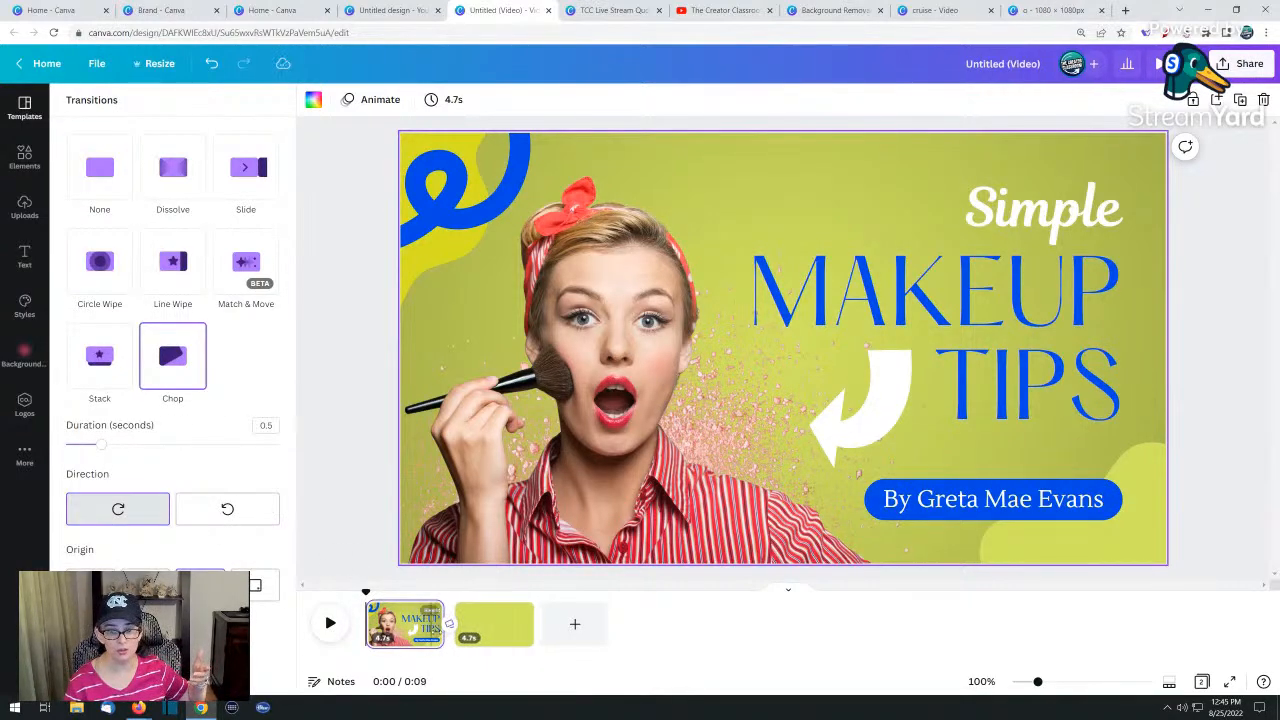
click(333, 624)
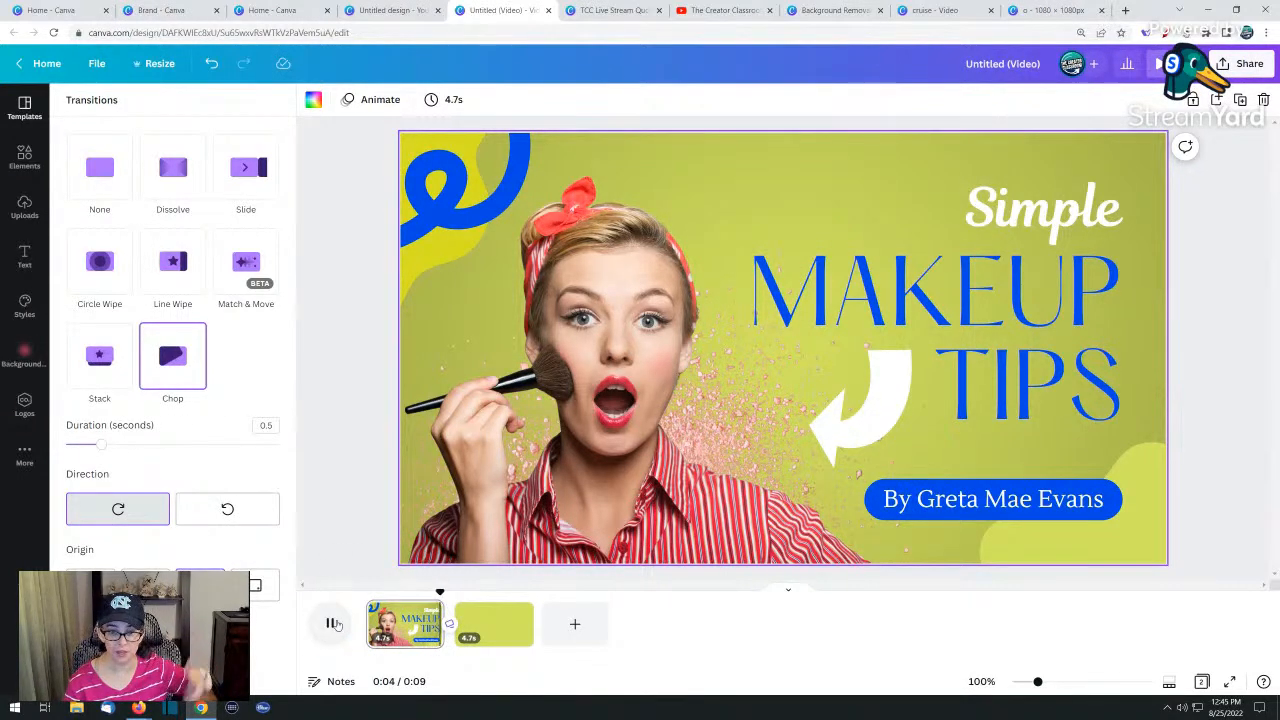
click(333, 624)
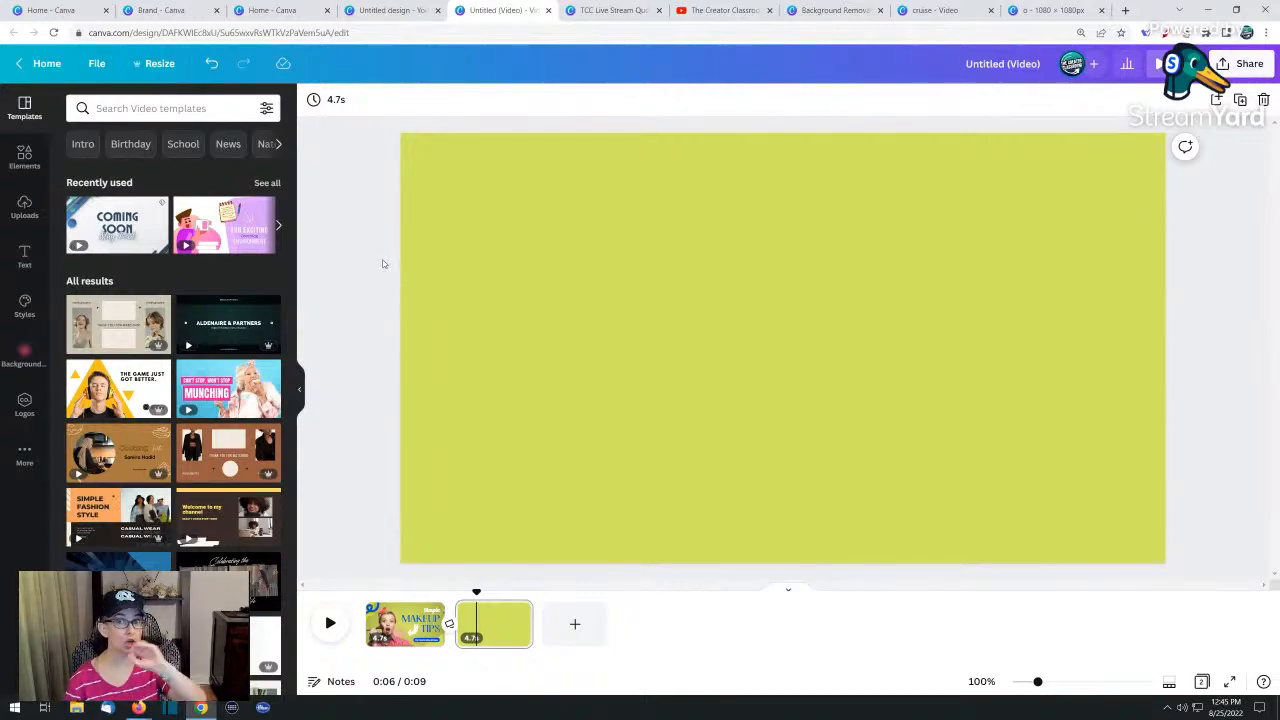
Switch to The Creator Classroom's YouTube videos and open "How to Make a Countdown Timer in Canva with Q&A"
click(736, 10)
scroll(373, 320, up, 10)
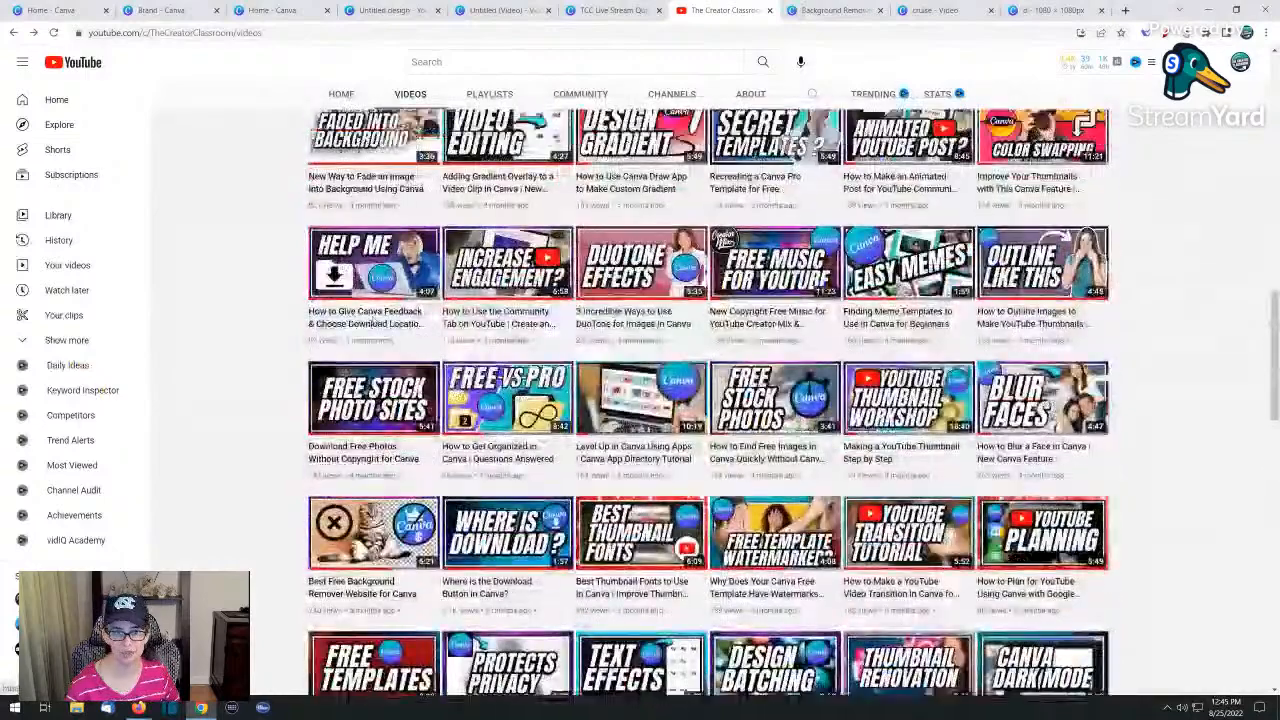
scroll(373, 320, up, 15)
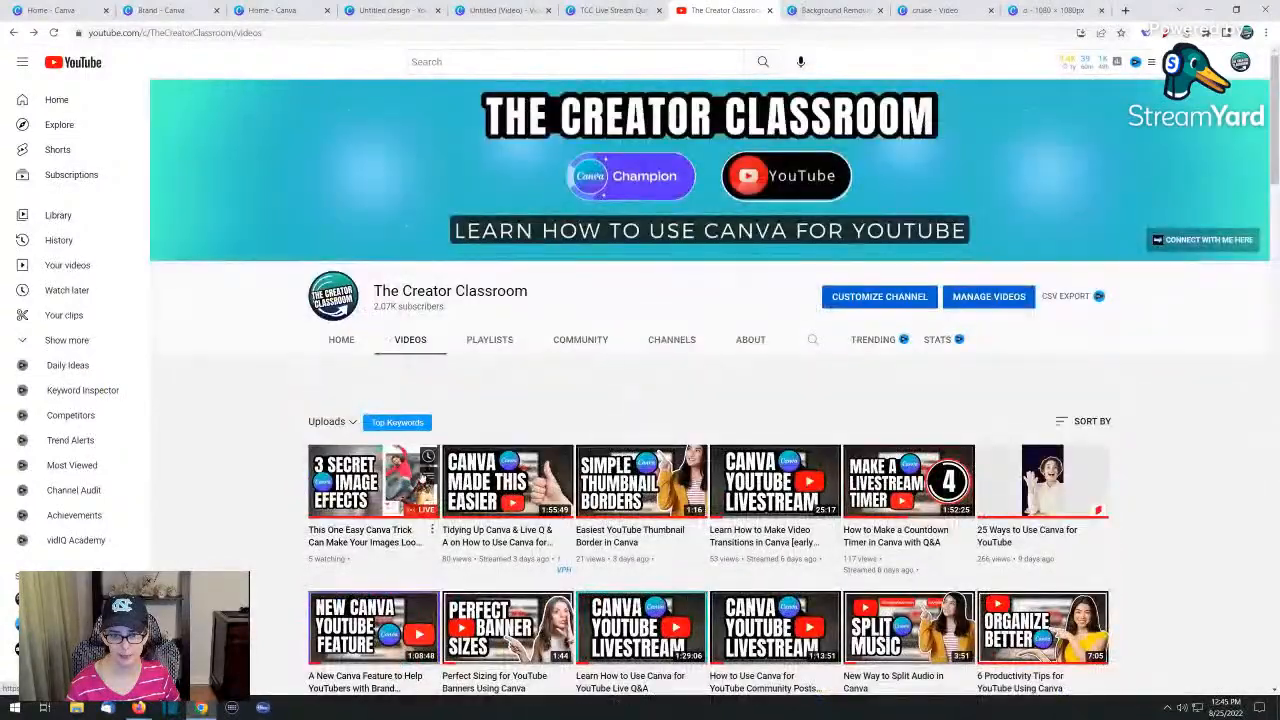
scroll(883, 443, down, 1)
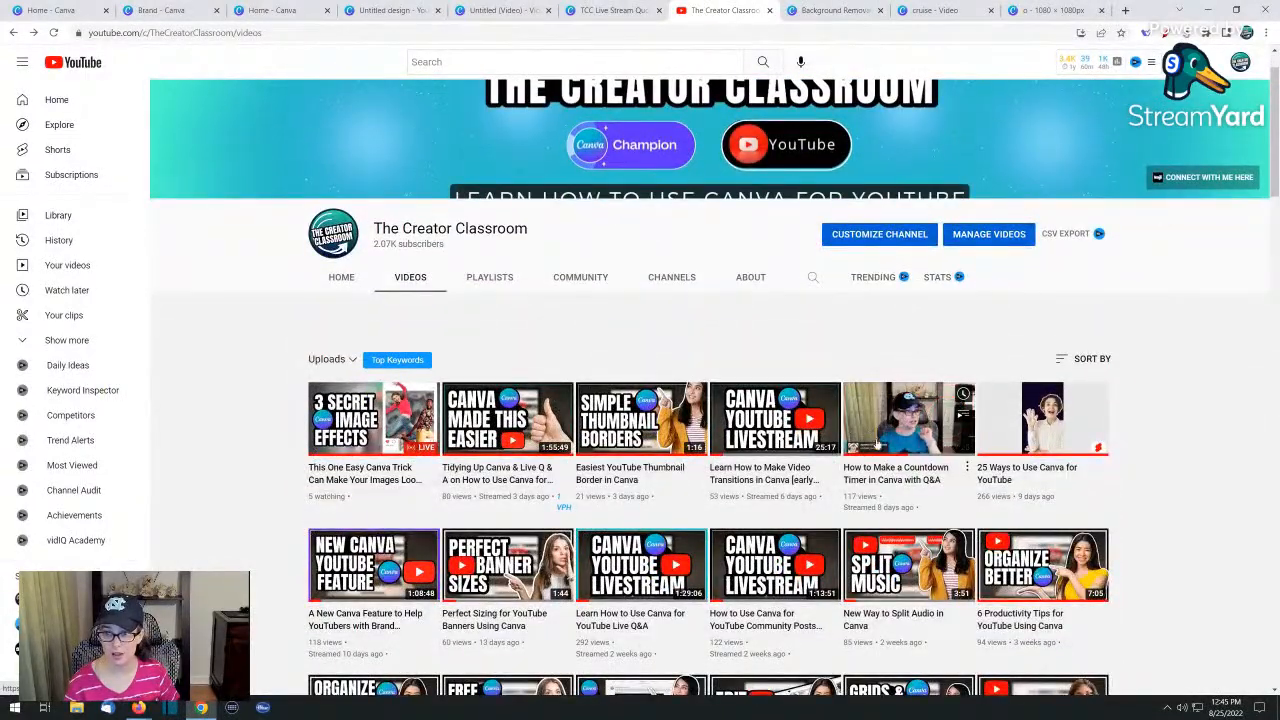
click(966, 468)
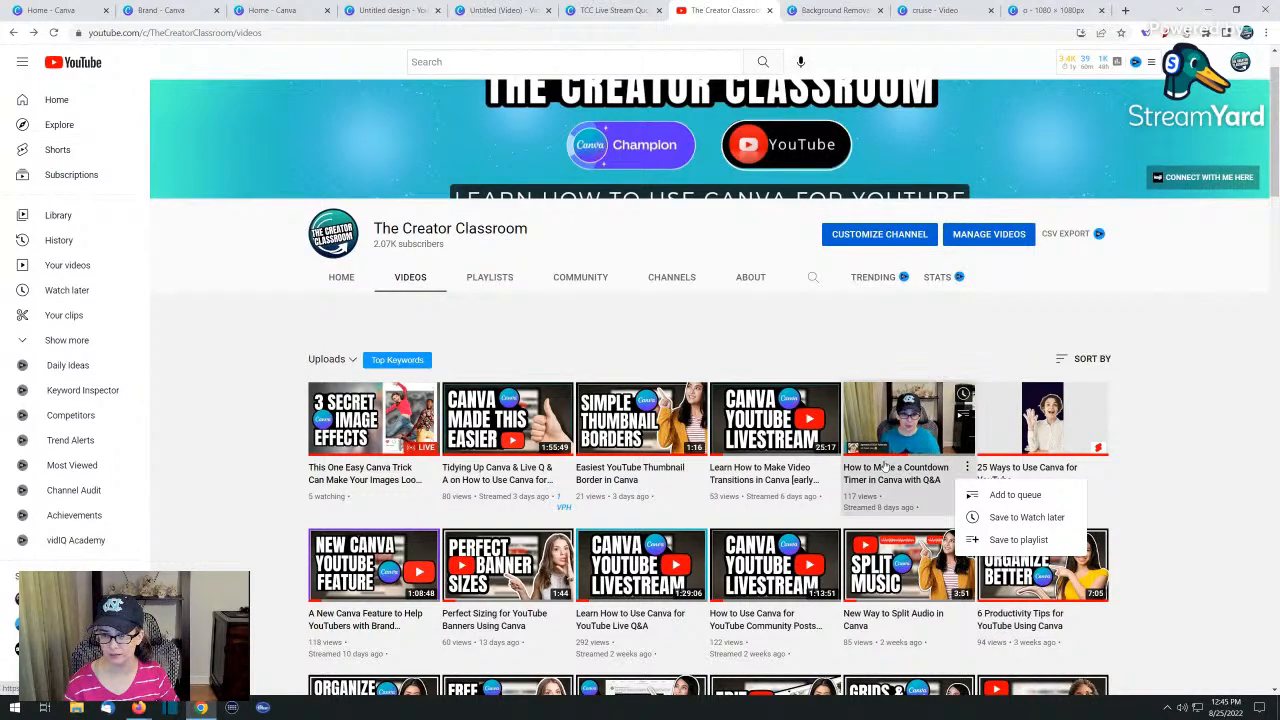
click(911, 476)
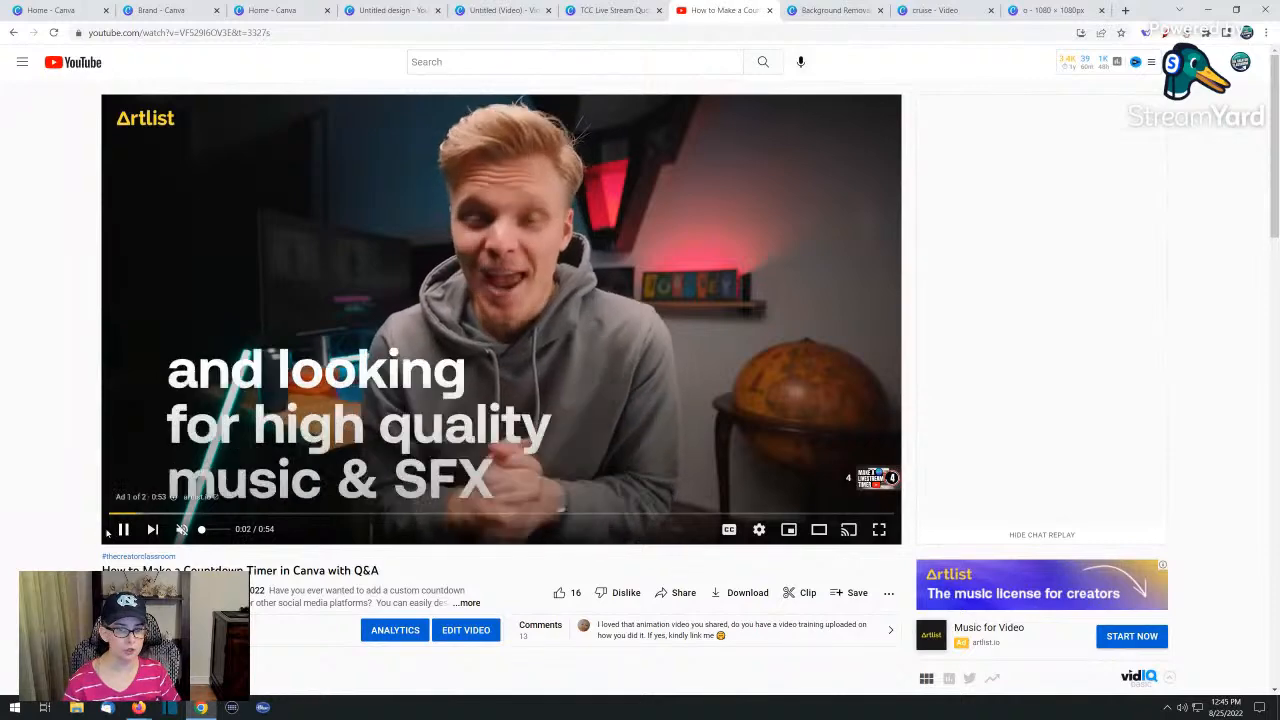
Pause playback, copy the countdown timer video's share link, and close its browser tab
click(123, 530)
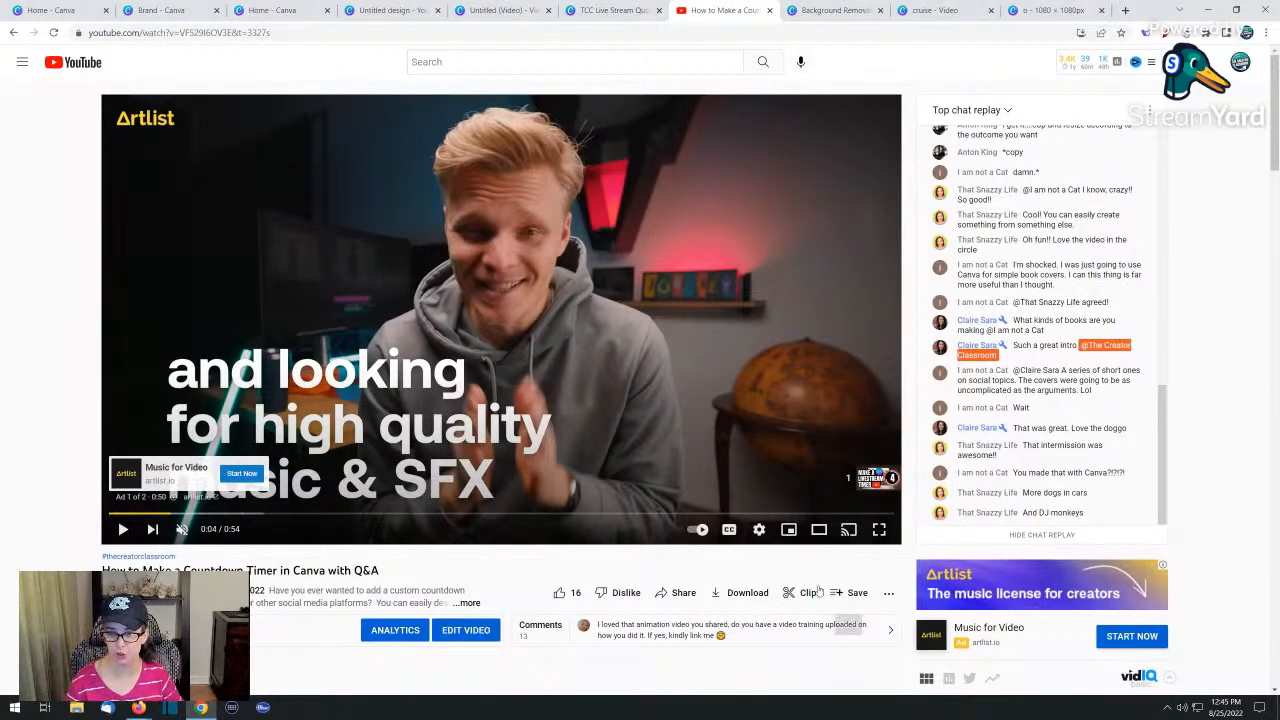
click(678, 594)
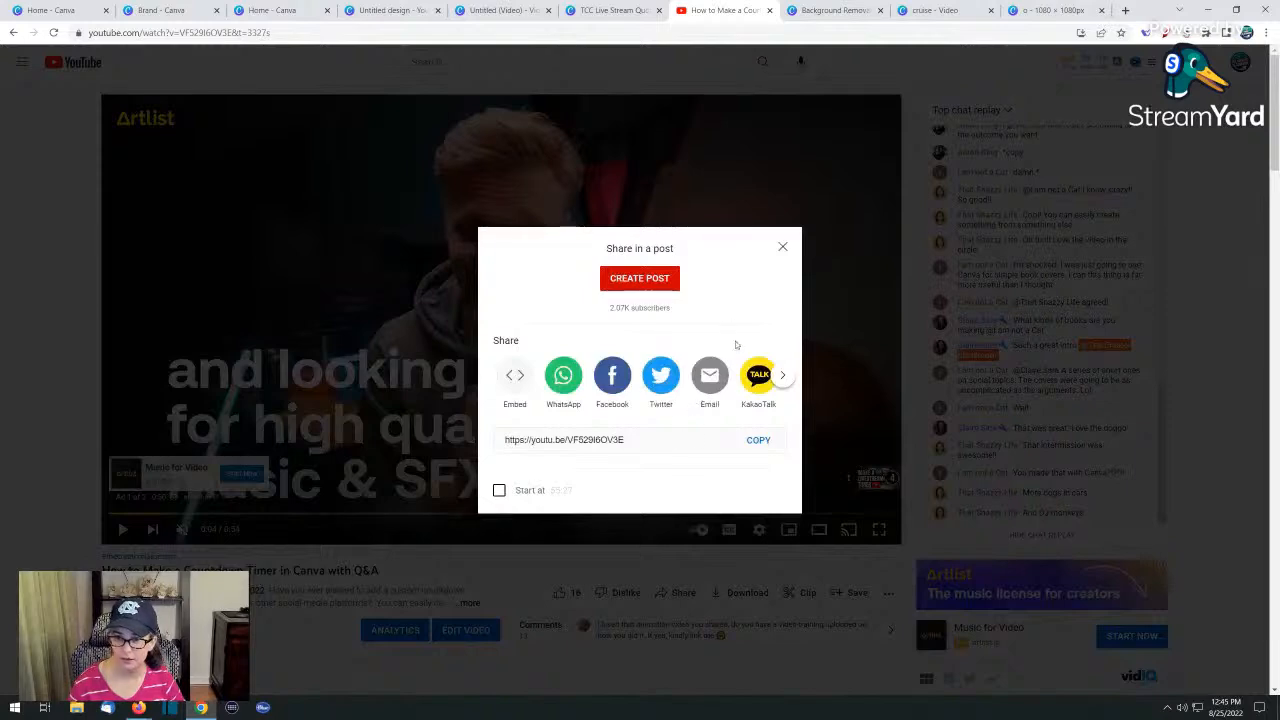
click(758, 440)
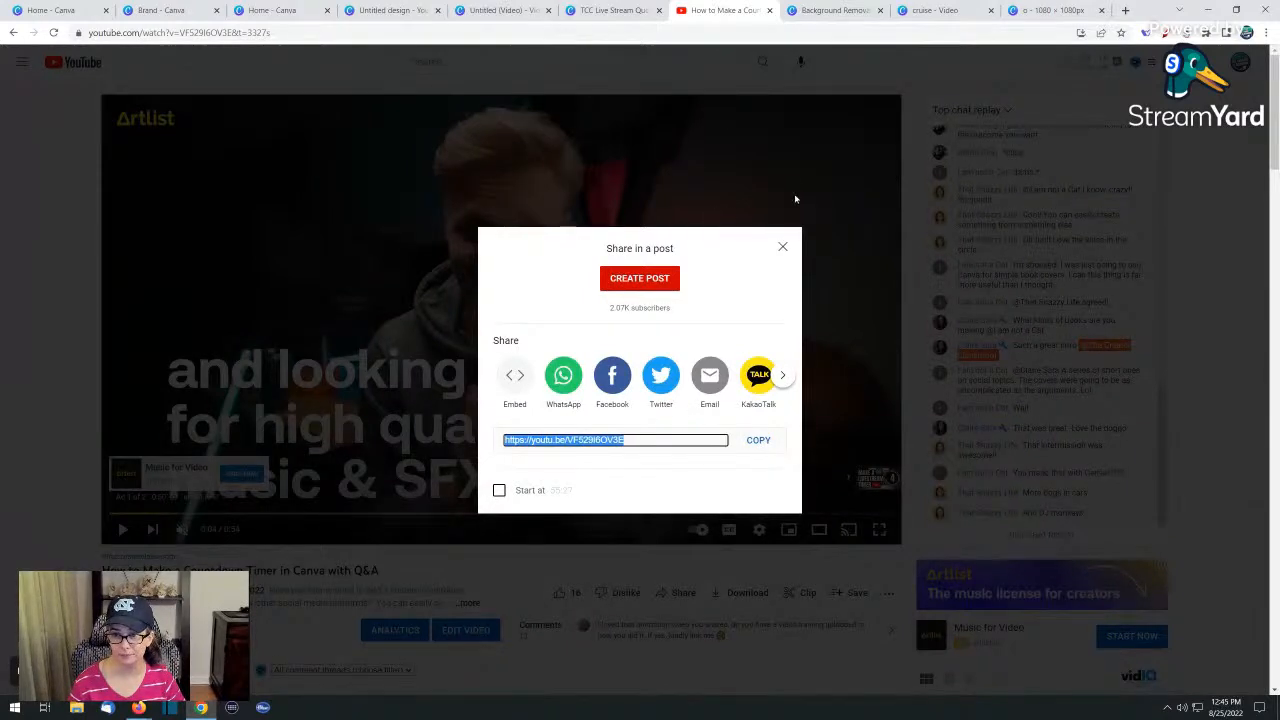
click(783, 254)
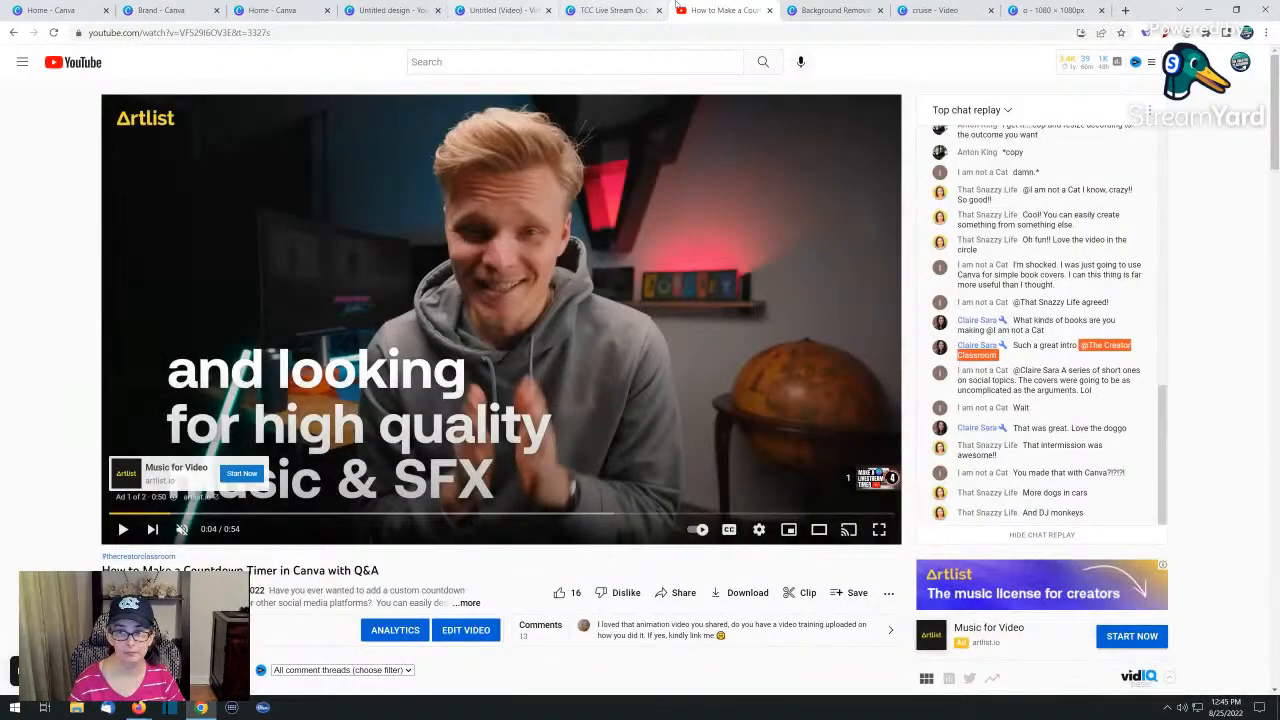
click(769, 10)
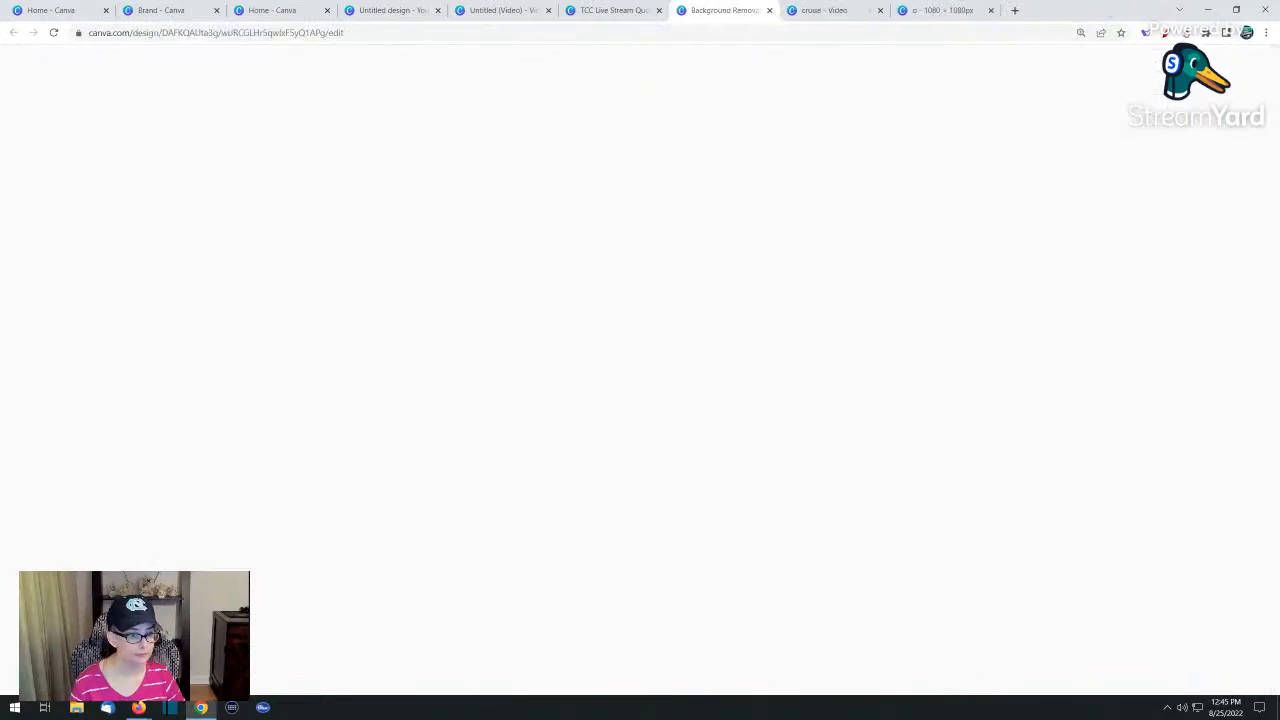